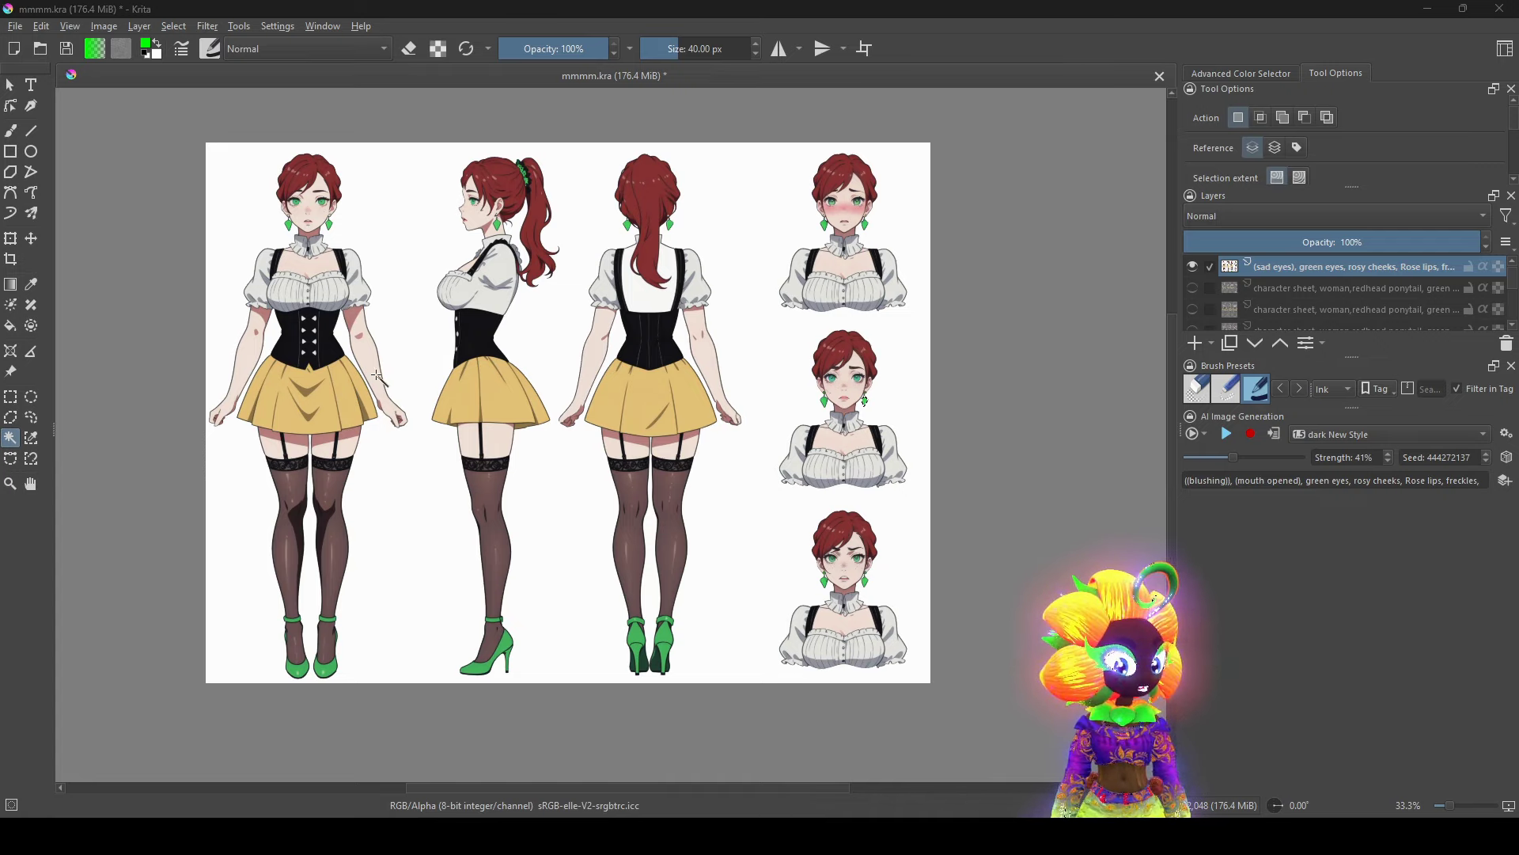
Select the face skin of the front-view figure by its contiguous colour.
{"action": "scroll", "coordinate": [546, 428], "scroll_direction": "up", "scroll_amount": 1}
{"action": "left_click_drag", "start_coordinate": [524, 425], "coordinate": [907, 657]}
{"action": "left_click_drag", "start_coordinate": [341, 417], "coordinate": [673, 571]}
{"action": "scroll", "coordinate": [673, 572], "scroll_direction": "up", "scroll_amount": 2}
{"action": "left_click_drag", "start_coordinate": [628, 522], "coordinate": [641, 604]}
{"action": "scroll", "coordinate": [599, 364], "scroll_direction": "up", "scroll_amount": 1}
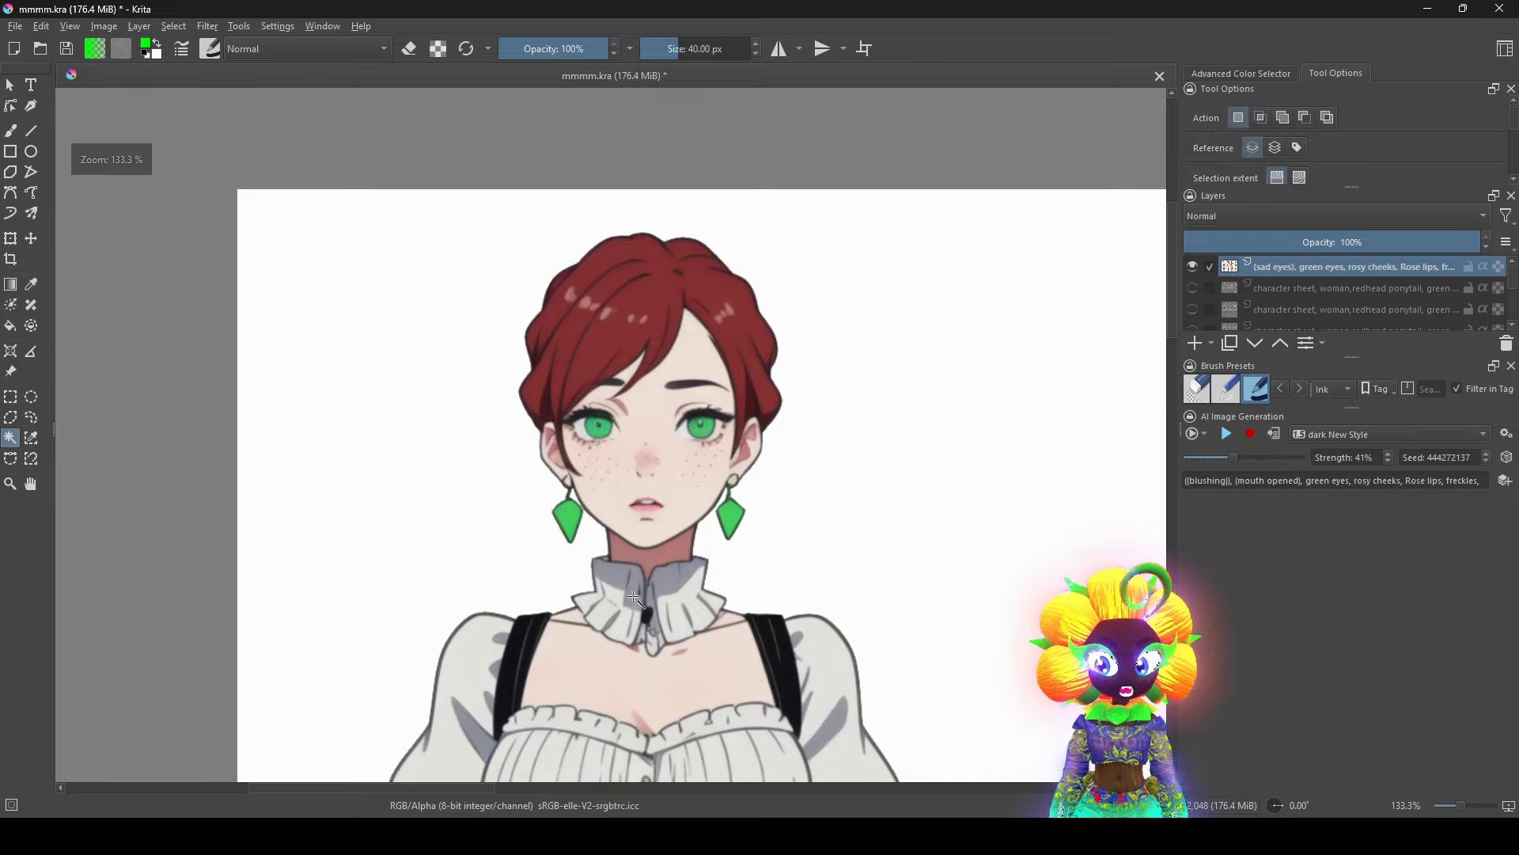
{"action": "left_click", "coordinate": [663, 453]}
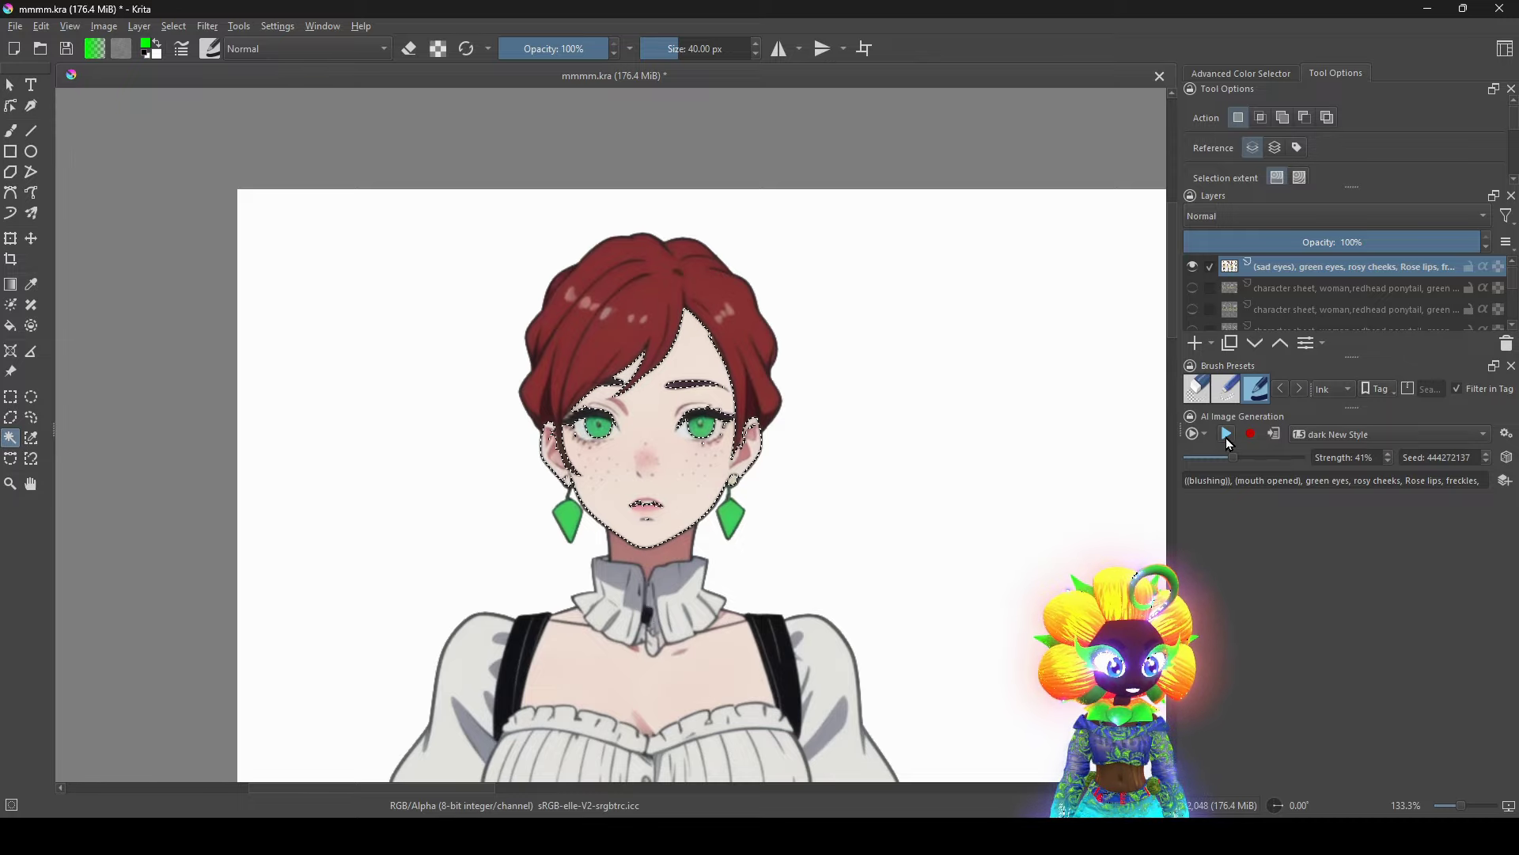
Generate the selected face live at 51% strength and copy the result into the image as a new layer.
{"action": "left_click", "coordinate": [1227, 434]}
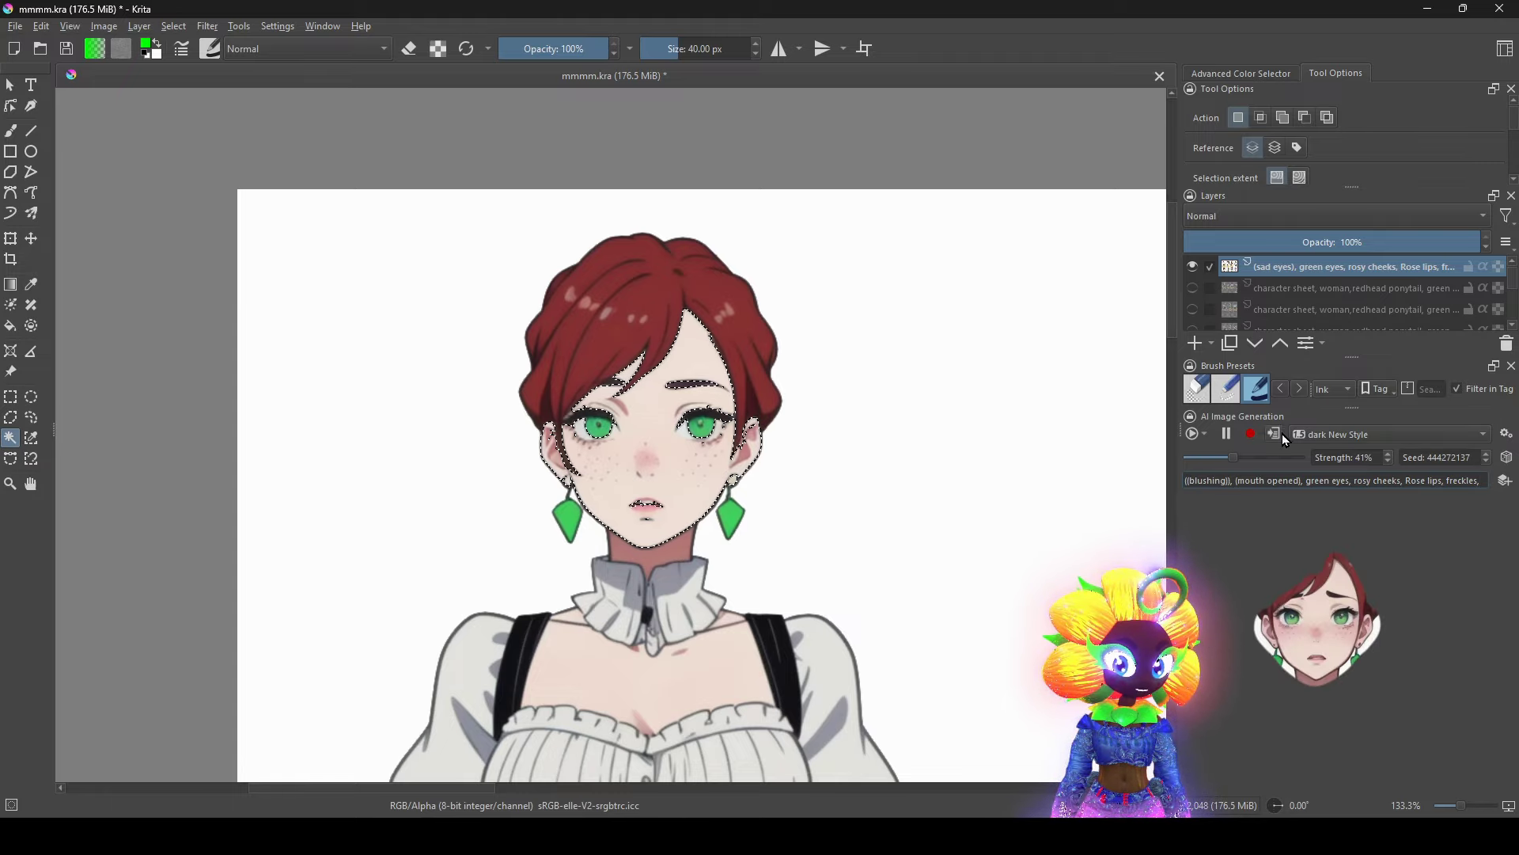
{"action": "left_click", "coordinate": [1272, 456]}
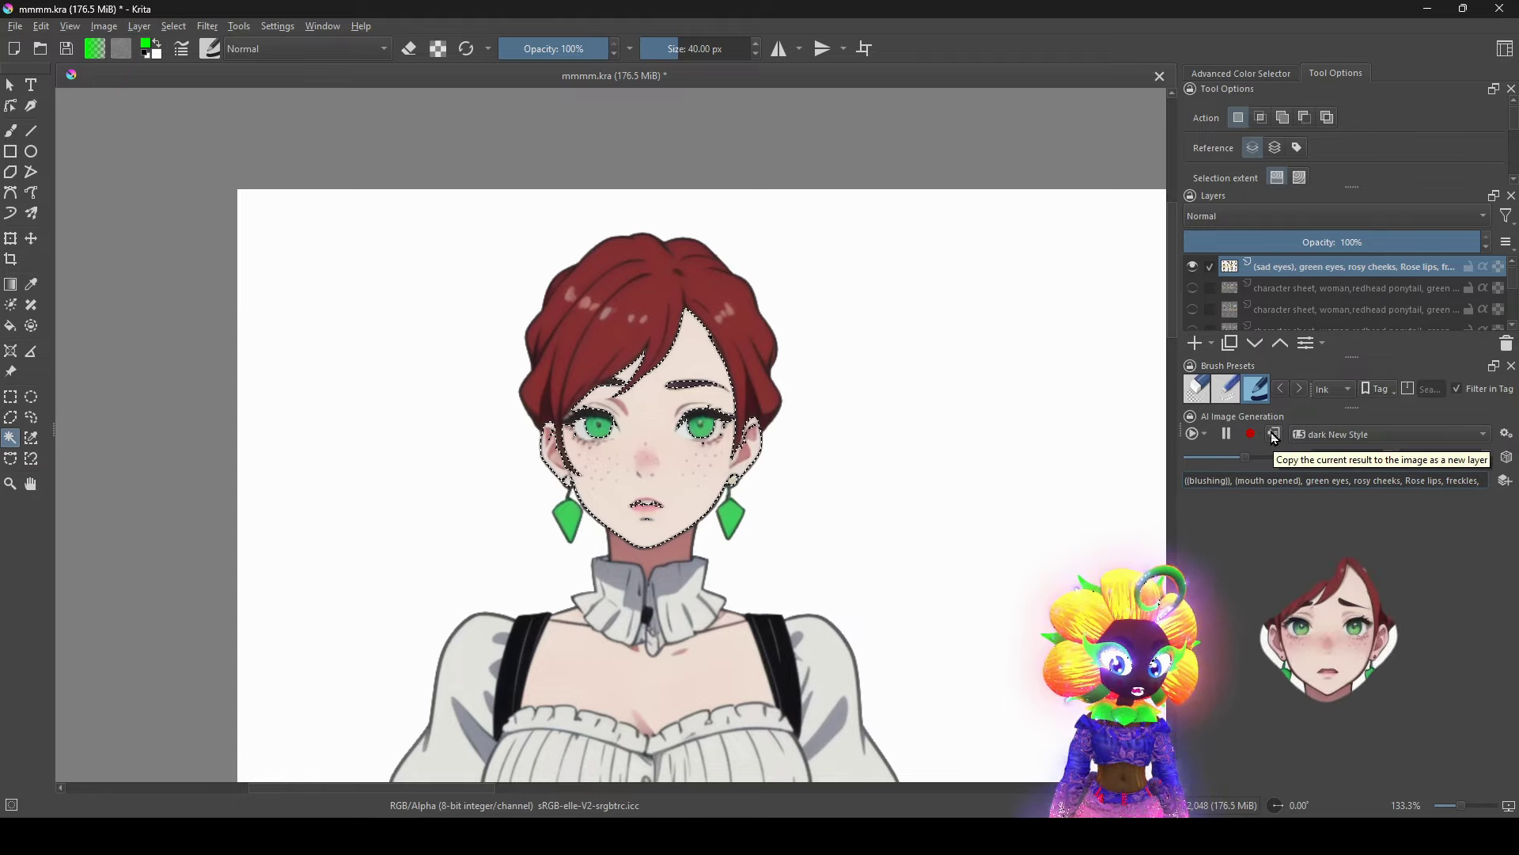
{"action": "left_click", "coordinate": [1274, 437]}
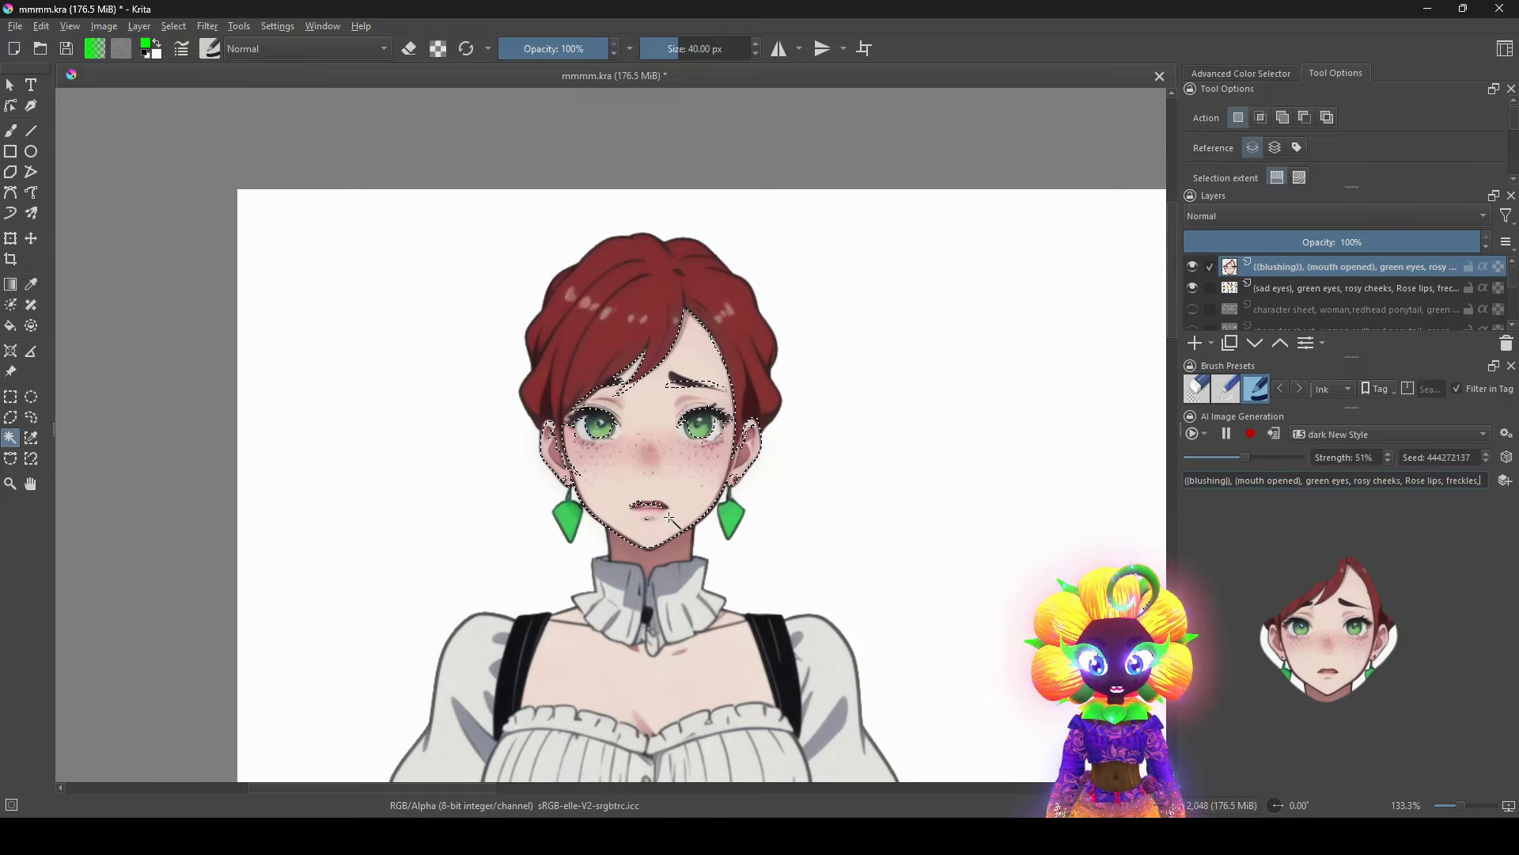
Make the "(sad eyes)" layer active and select the front figure's blouse, collar and chest area.
{"action": "left_click", "coordinate": [1205, 287]}
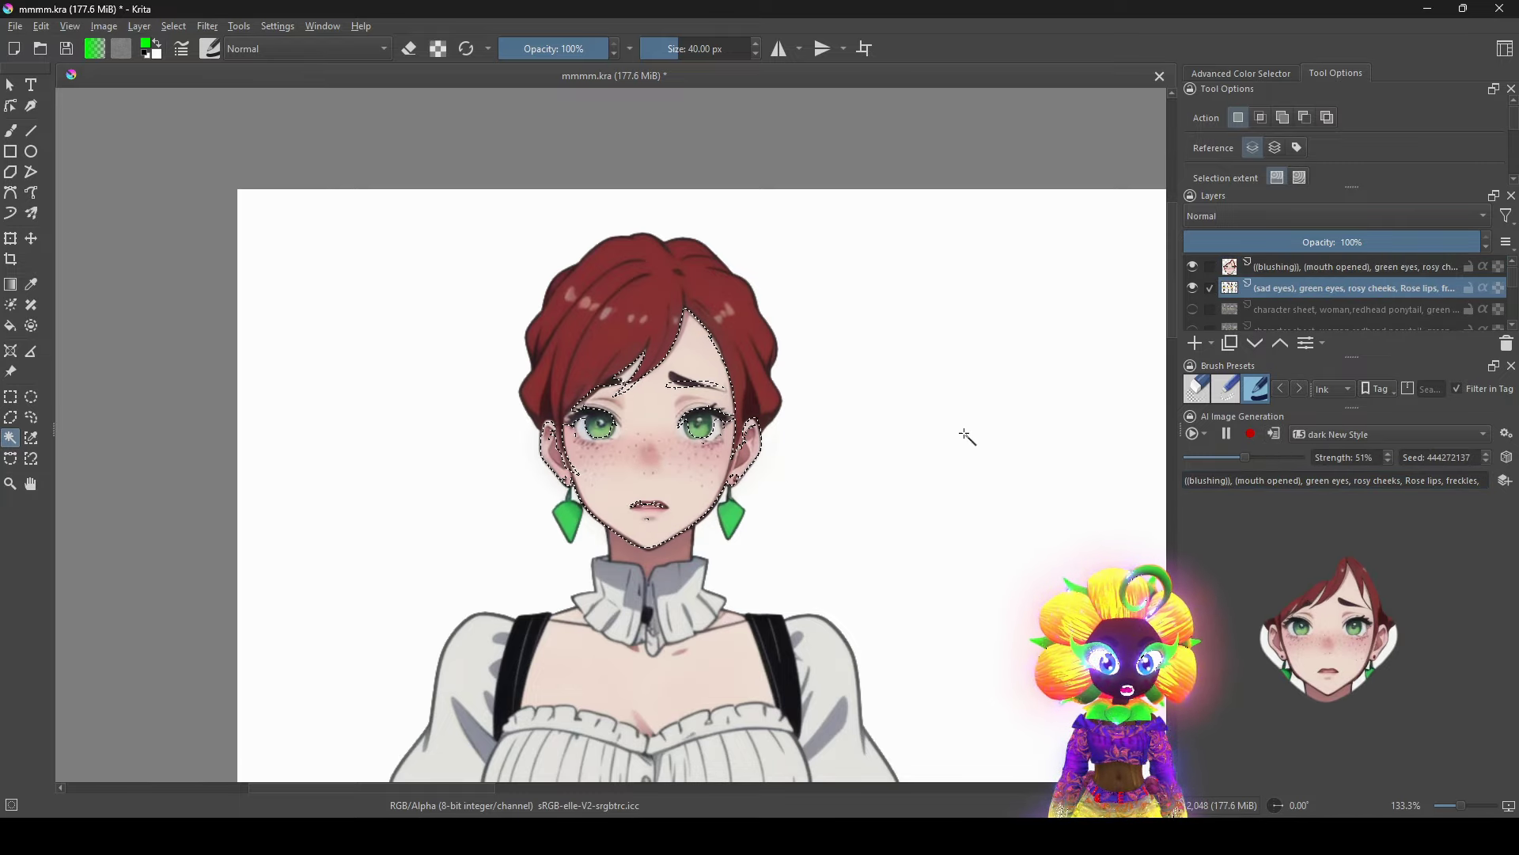
{"action": "scroll", "coordinate": [963, 433], "scroll_direction": "down", "scroll_amount": 2}
{"action": "left_click_drag", "start_coordinate": [906, 466], "coordinate": [875, 342]}
{"action": "scroll", "coordinate": [870, 352], "scroll_direction": "up", "scroll_amount": 2}
{"action": "left_click_drag", "start_coordinate": [705, 485], "coordinate": [662, 541]}
{"action": "left_click", "coordinate": [662, 541]}
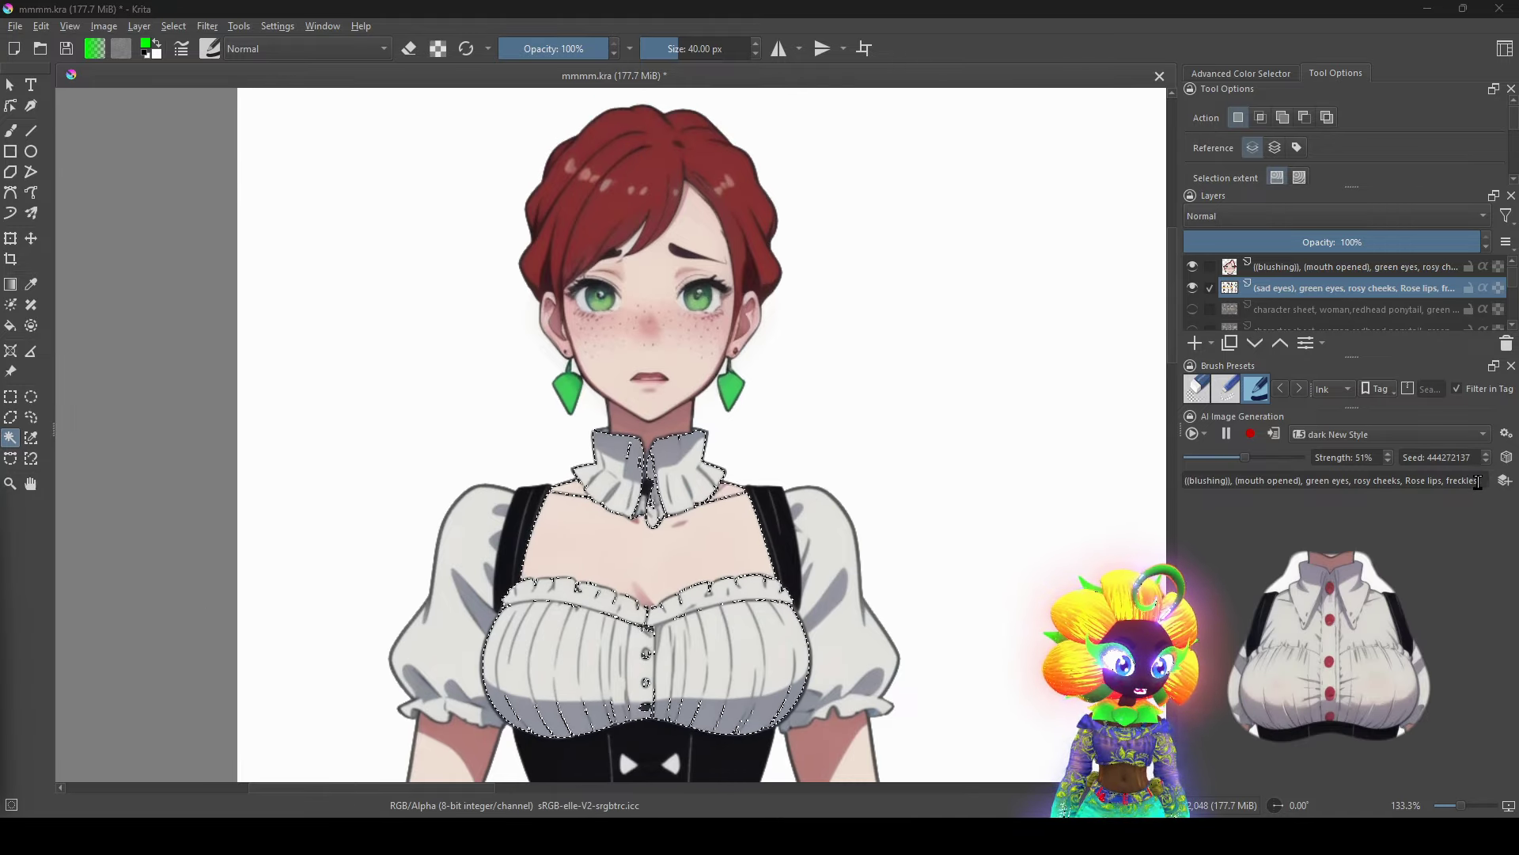
Replace the AI prompt with "cleavage," and copy the generated result into the image as a new layer.
{"action": "left_click_drag", "start_coordinate": [1478, 482], "coordinate": [1179, 481]}
{"action": "type", "text": "cleavage,"}
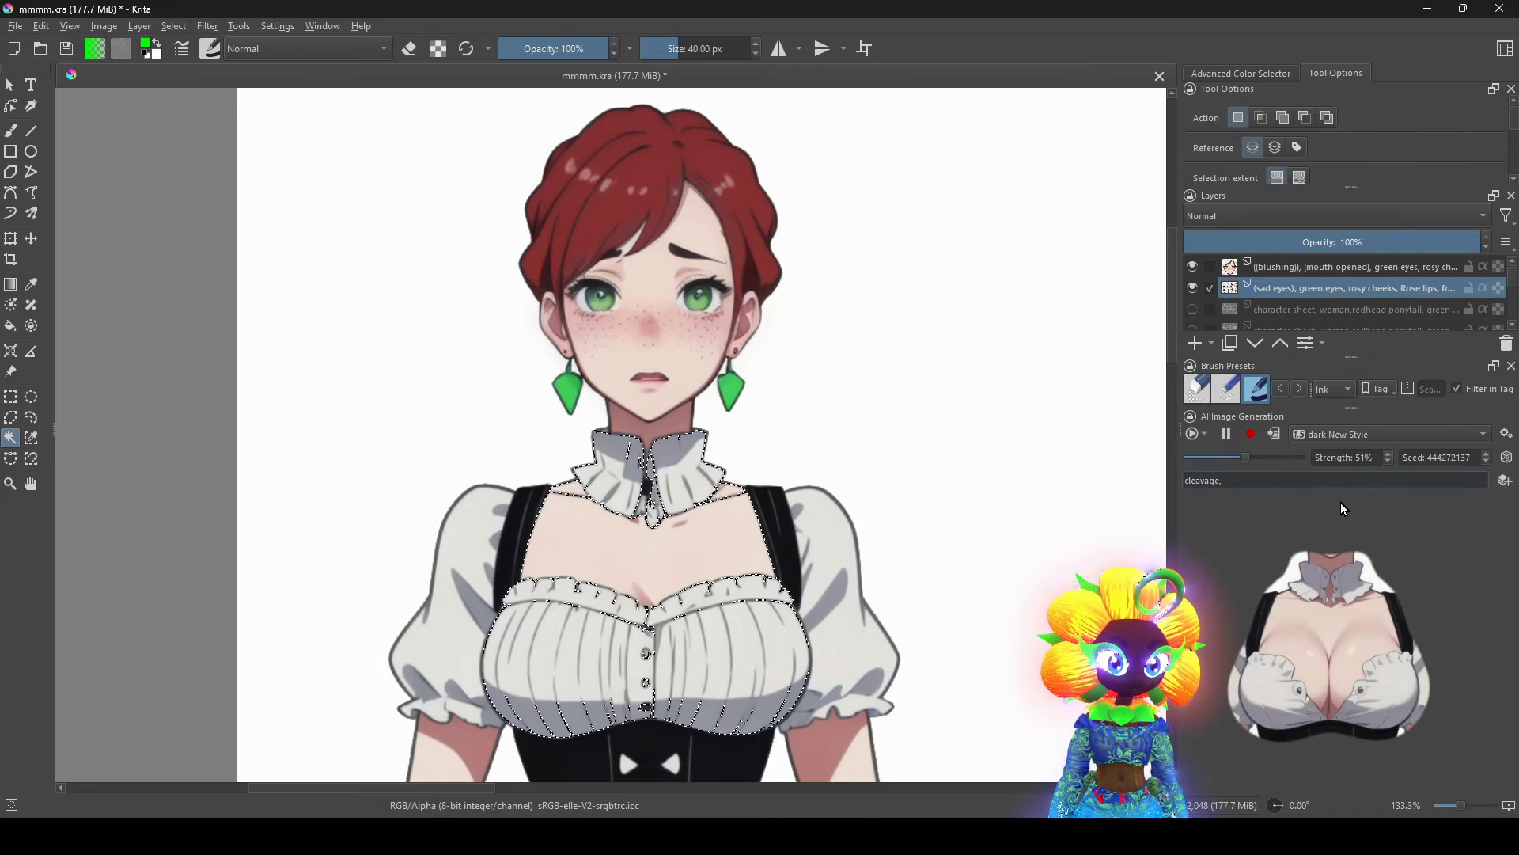
{"action": "left_click", "coordinate": [1276, 431]}
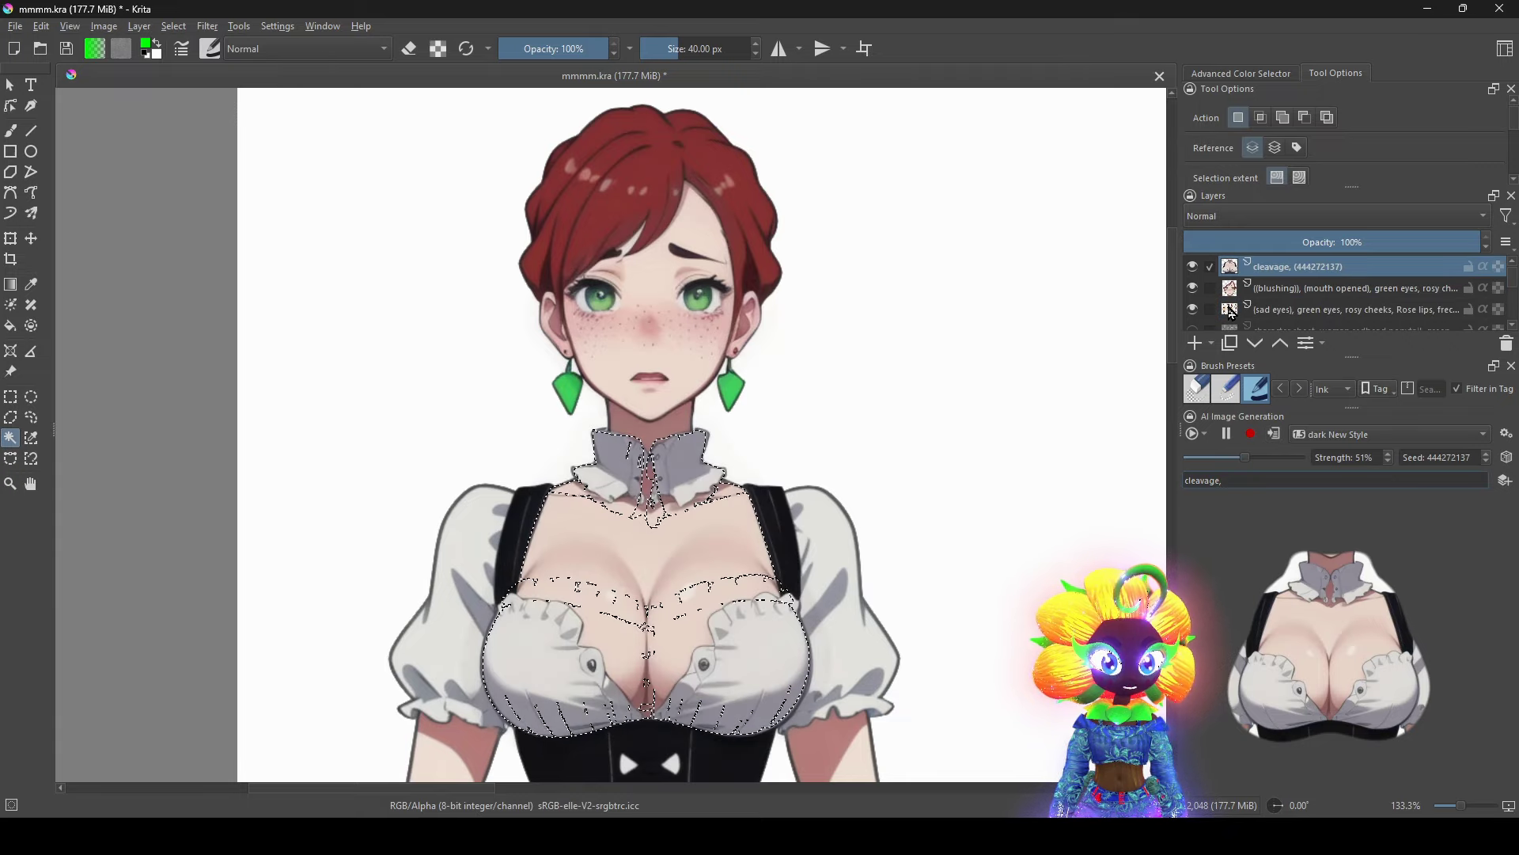
Make the "(sad eyes)" layer active and select the front figure's yellow skirt.
{"action": "left_click", "coordinate": [1213, 308]}
{"action": "left_click", "coordinate": [1211, 265]}
{"action": "scroll", "coordinate": [788, 603], "scroll_direction": "down", "scroll_amount": 1}
{"action": "left_click_drag", "start_coordinate": [788, 604], "coordinate": [766, 285]}
{"action": "left_click", "coordinate": [784, 593]}
{"action": "scroll", "coordinate": [823, 583], "scroll_direction": "down", "scroll_amount": 1}
{"action": "left_click_drag", "start_coordinate": [809, 582], "coordinate": [770, 558]}
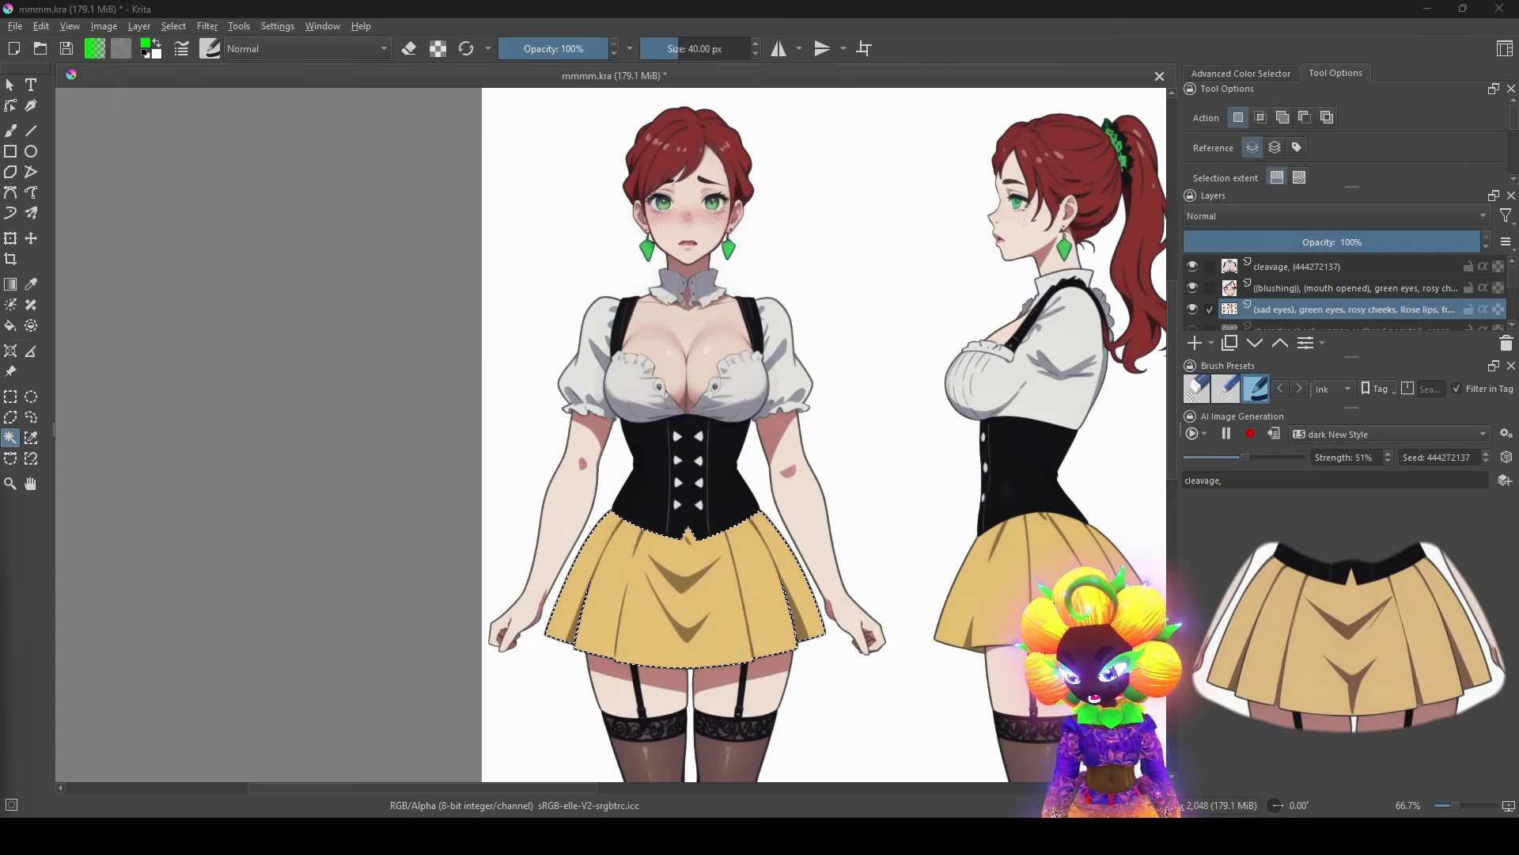
Set the AI prompt to "plaid, green," with 81% strength and fill the selected skirt with bright green.
{"action": "left_click_drag", "start_coordinate": [1252, 479], "coordinate": [1109, 454]}
{"action": "key", "text": "ctrl+v"}
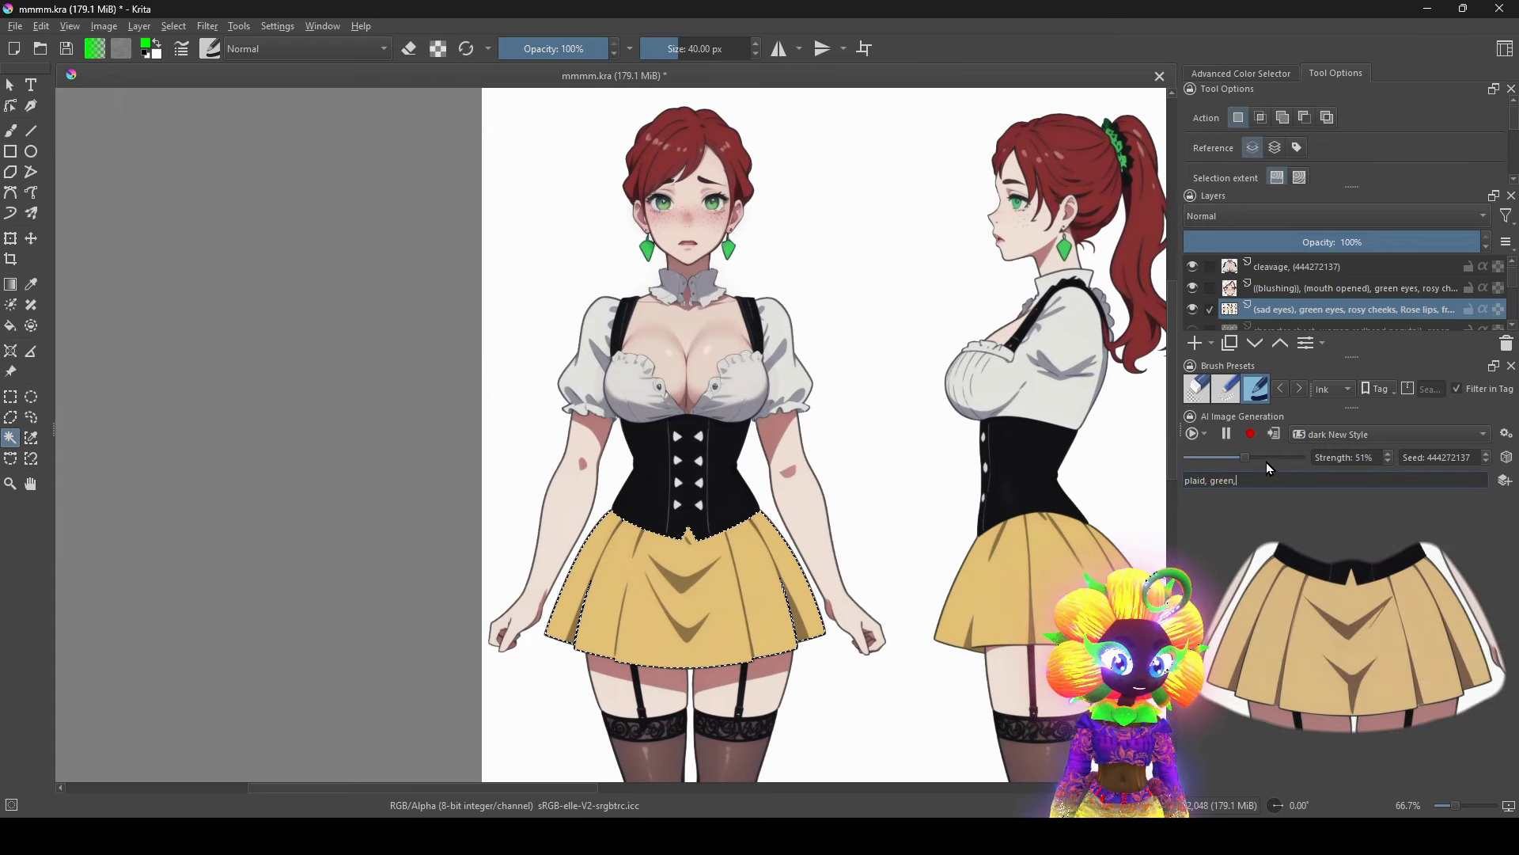
{"action": "scroll", "coordinate": [1263, 459], "scroll_direction": "up", "scroll_amount": 10}
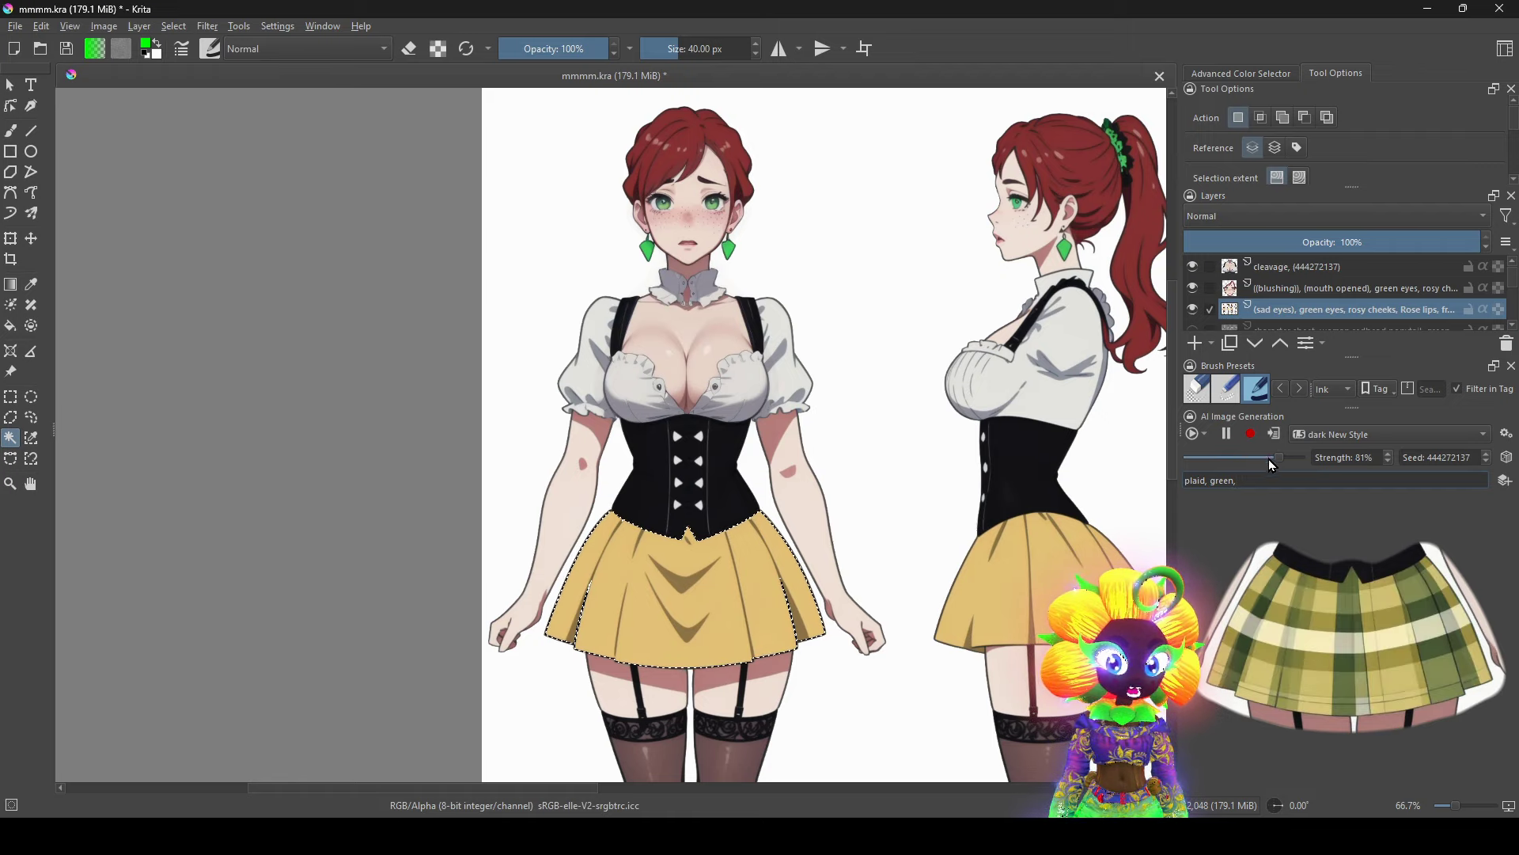
{"action": "left_click", "coordinate": [15, 331]}
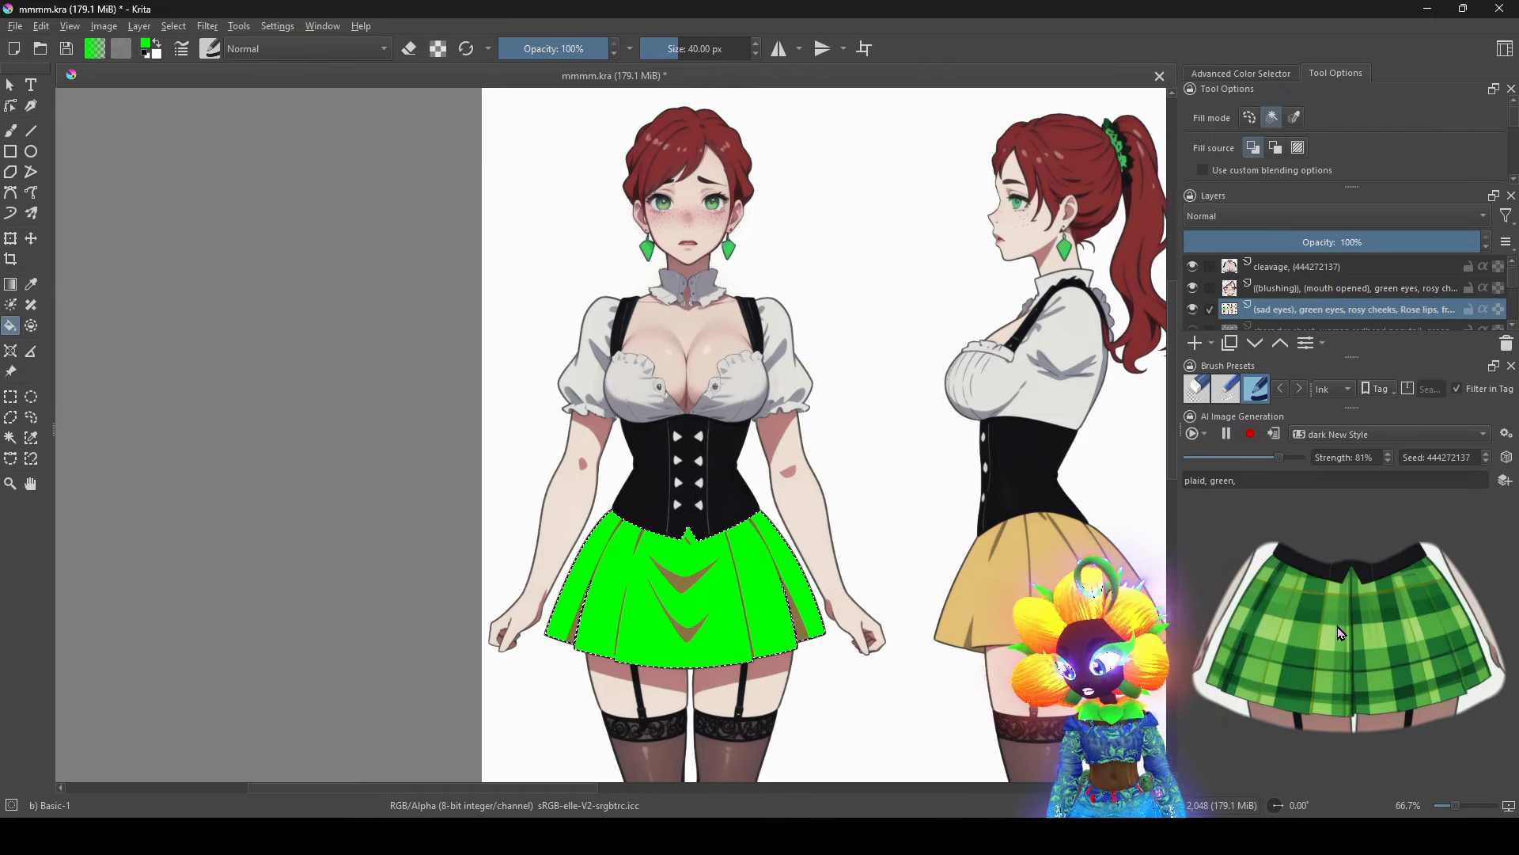
{"action": "scroll", "coordinate": [745, 588], "scroll_direction": "down", "scroll_amount": 2}
{"action": "scroll", "coordinate": [745, 585], "scroll_direction": "up", "scroll_amount": 1}
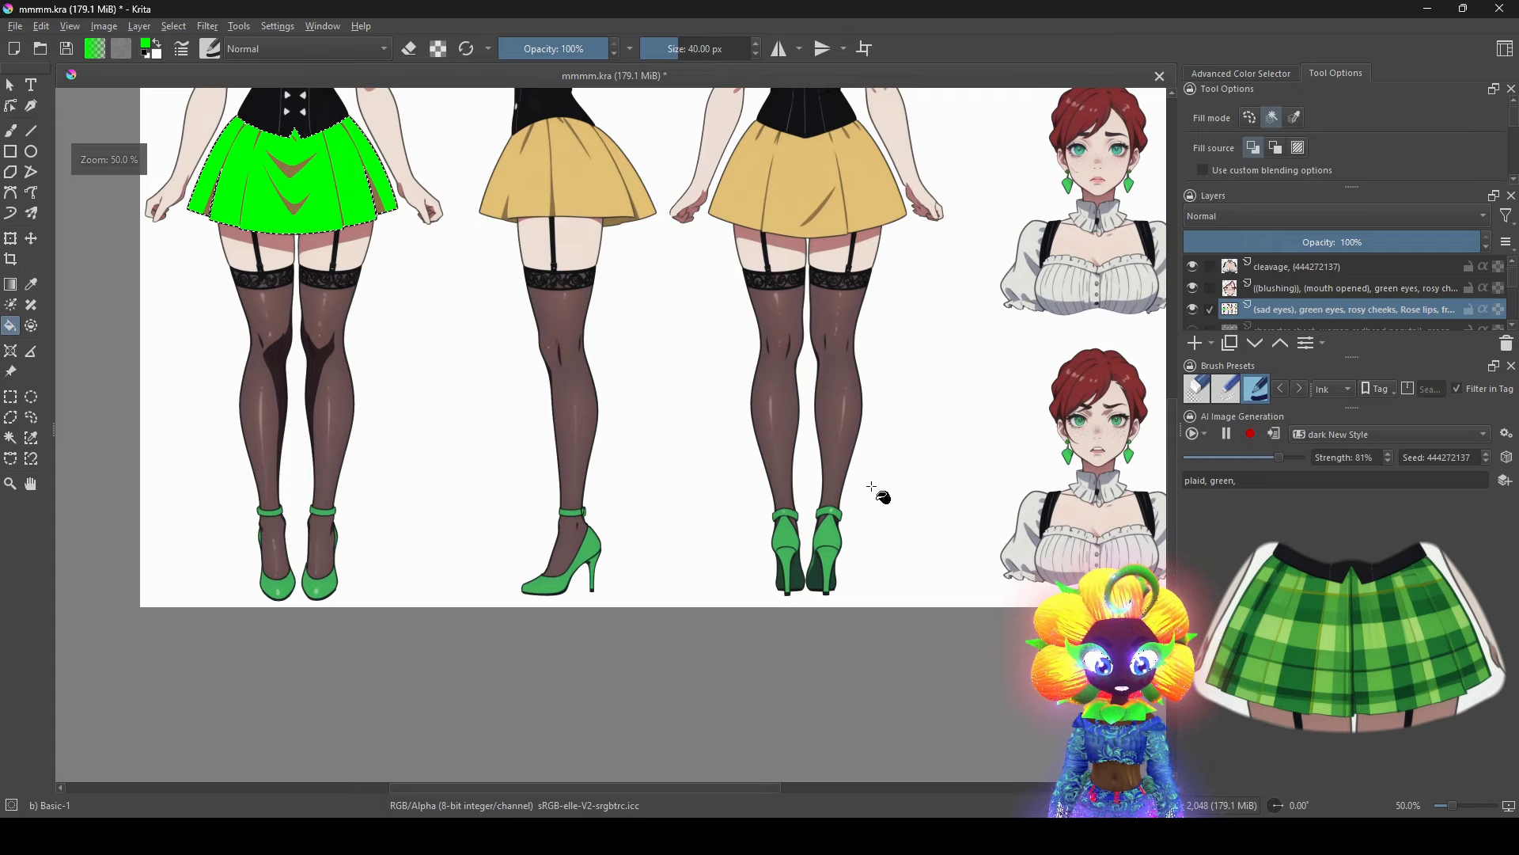
{"action": "left_click_drag", "start_coordinate": [848, 484], "coordinate": [869, 569]}
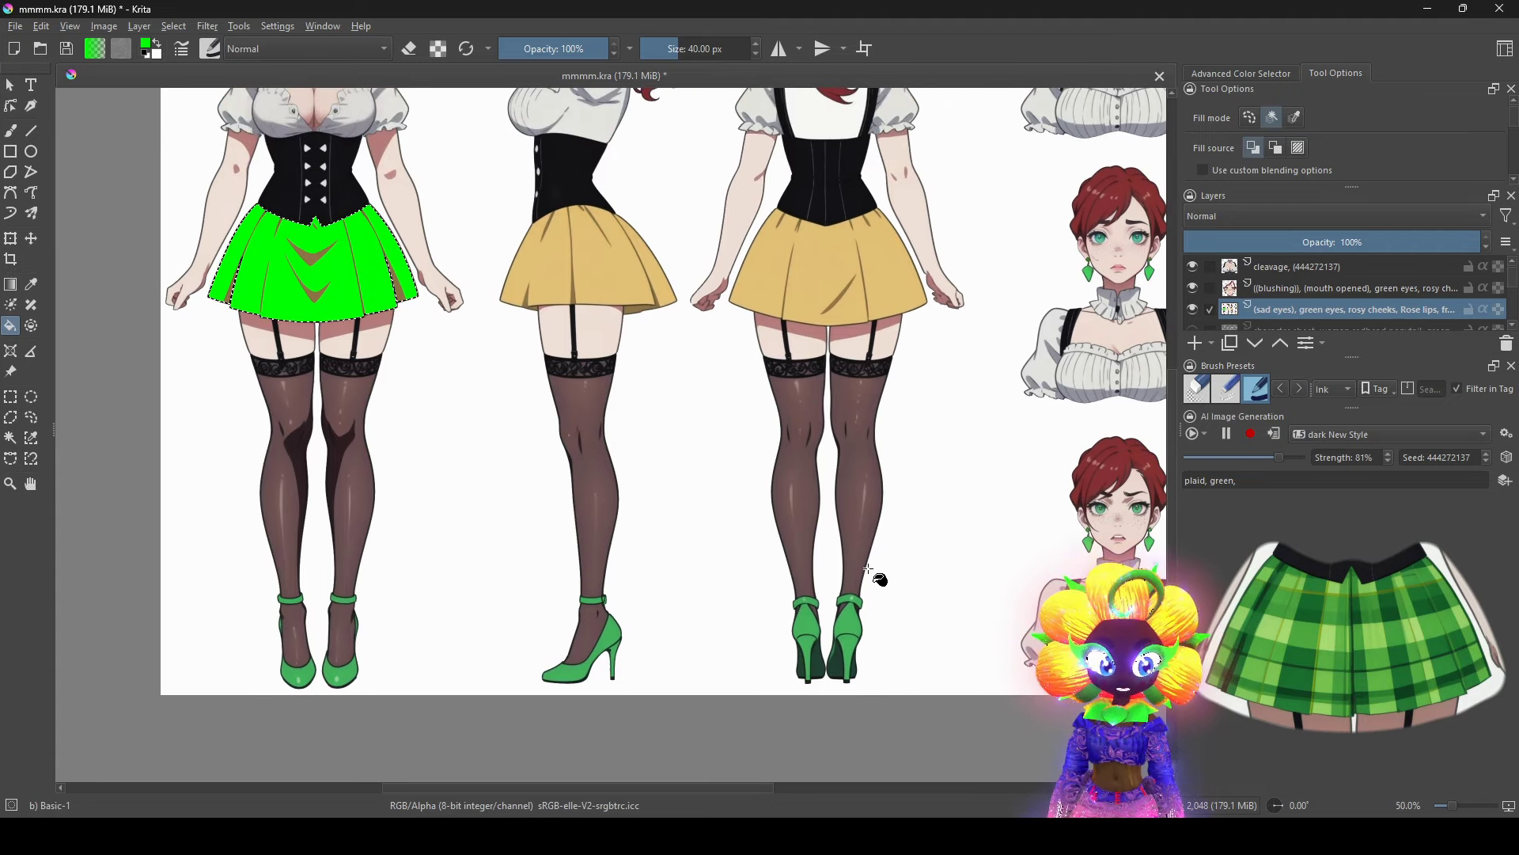
{"action": "scroll", "coordinate": [868, 569], "scroll_direction": "down", "scroll_amount": 1}
{"action": "left_click_drag", "start_coordinate": [868, 433], "coordinate": [769, 481]}
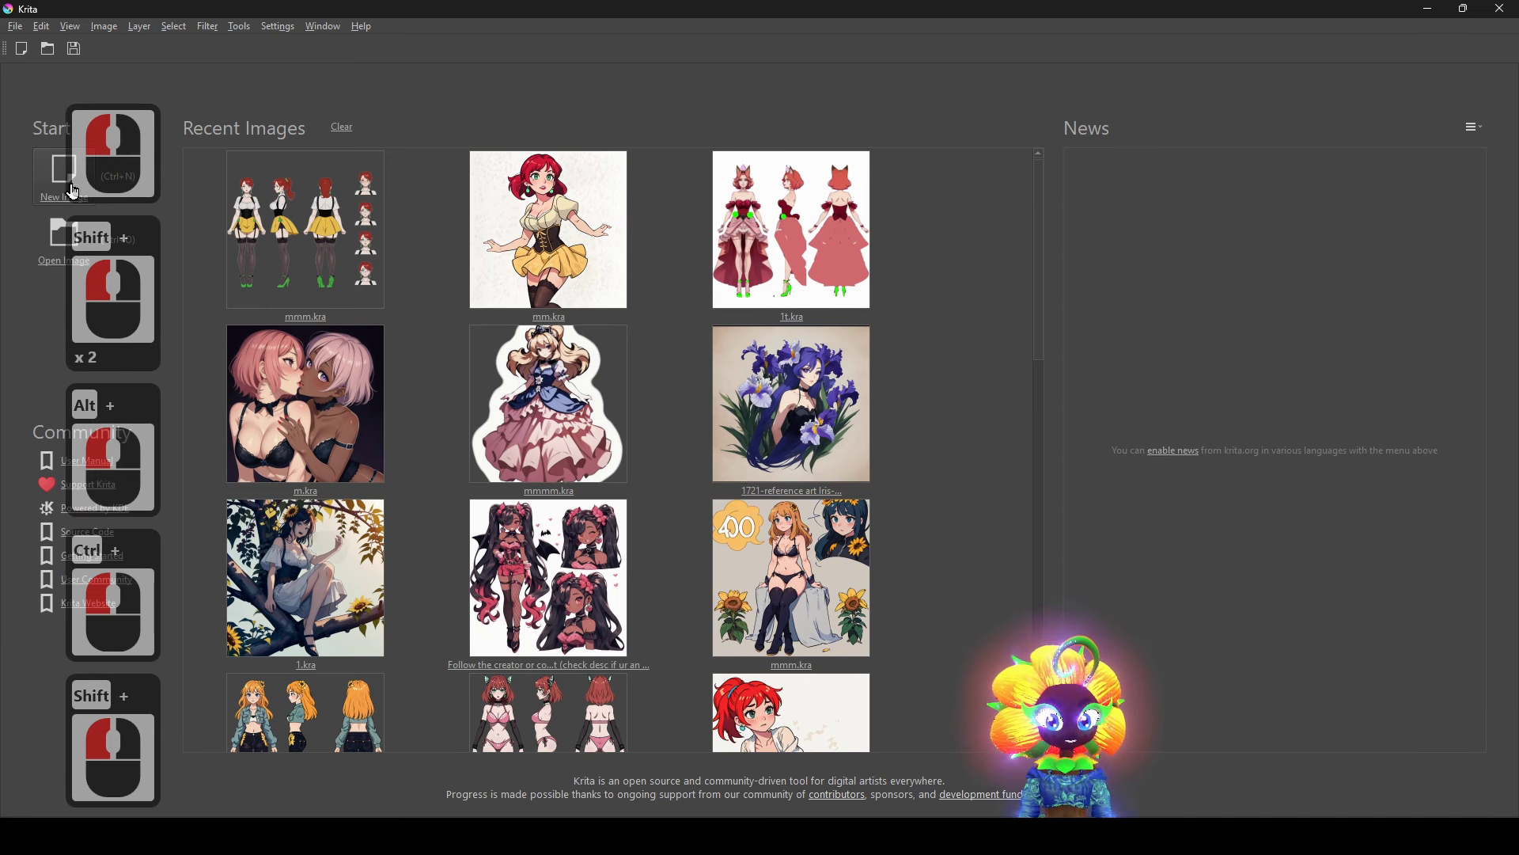
Create a new 512 x 512 px document in RGB/Alpha with 8-bit depth.
{"action": "left_click", "coordinate": [40, 194]}
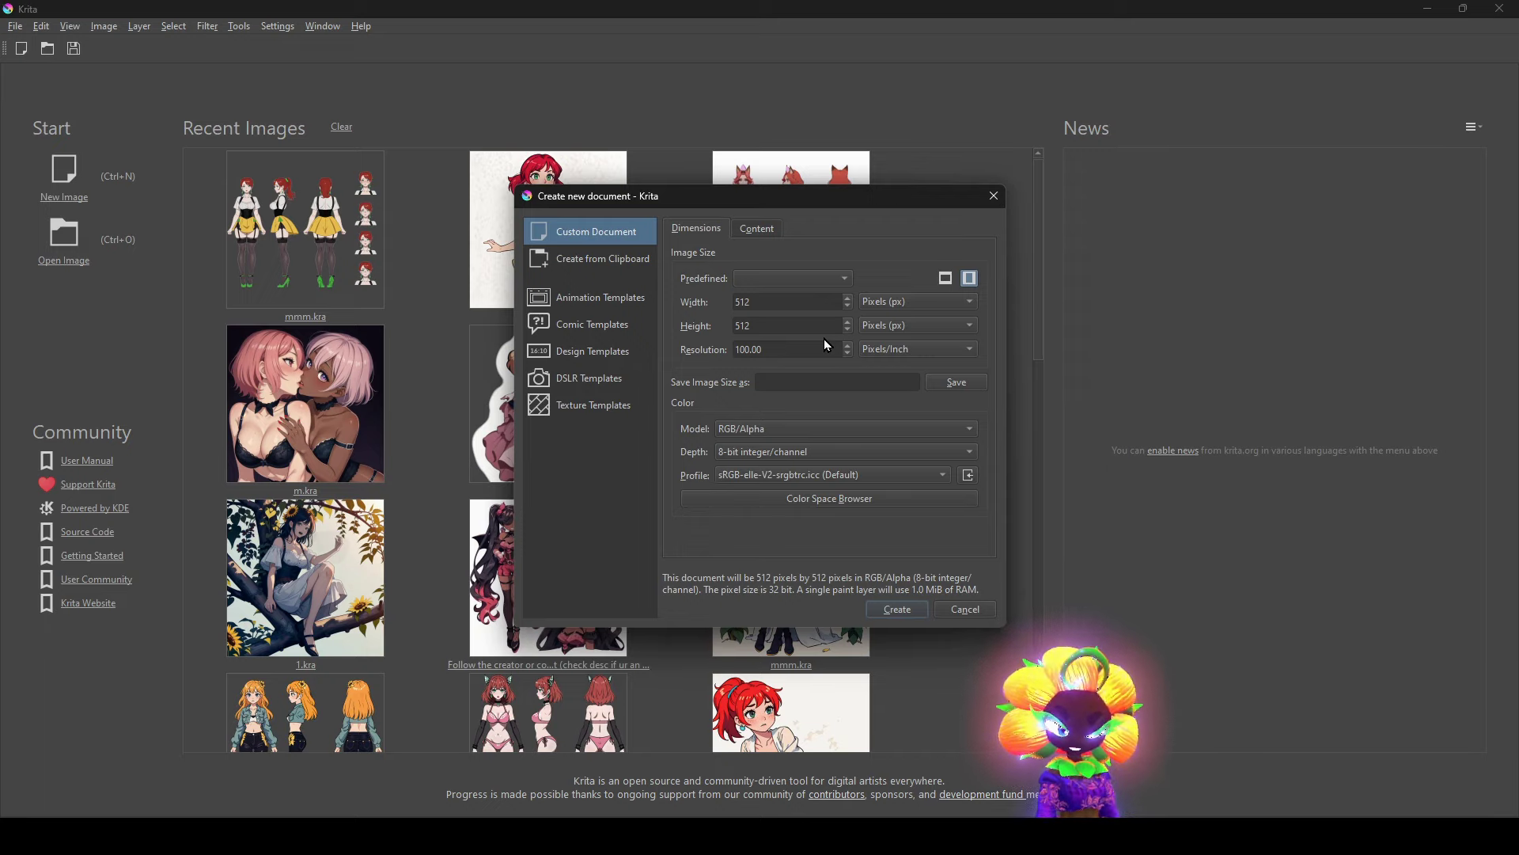
{"action": "left_click", "coordinate": [897, 610]}
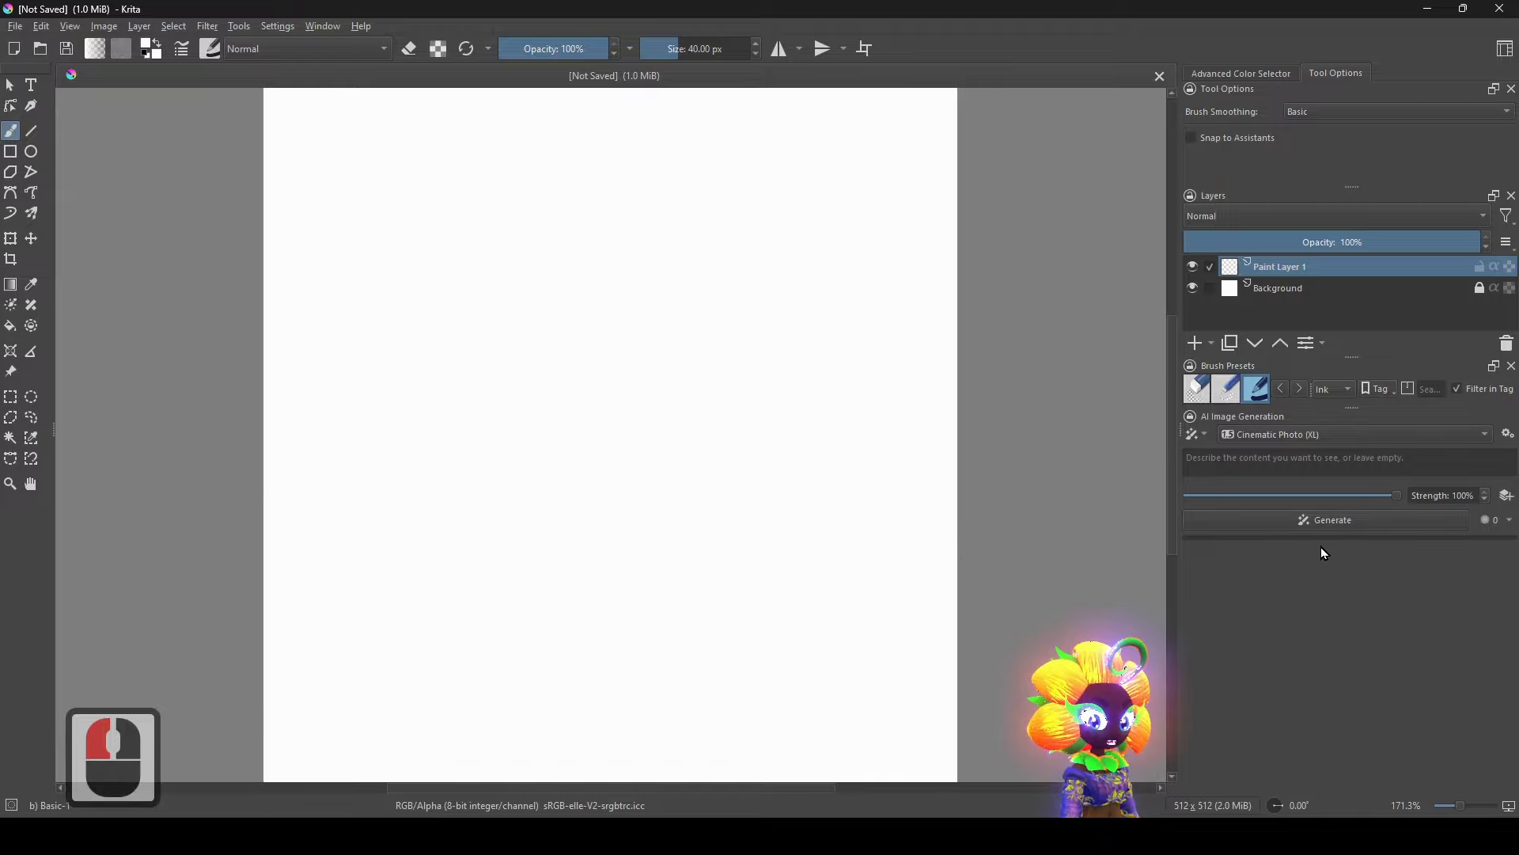
Choose the Comic & Anime style for AI generation, and remove and re-add its character-sheet-03 LoRA.
{"action": "left_click", "coordinate": [1376, 432]}
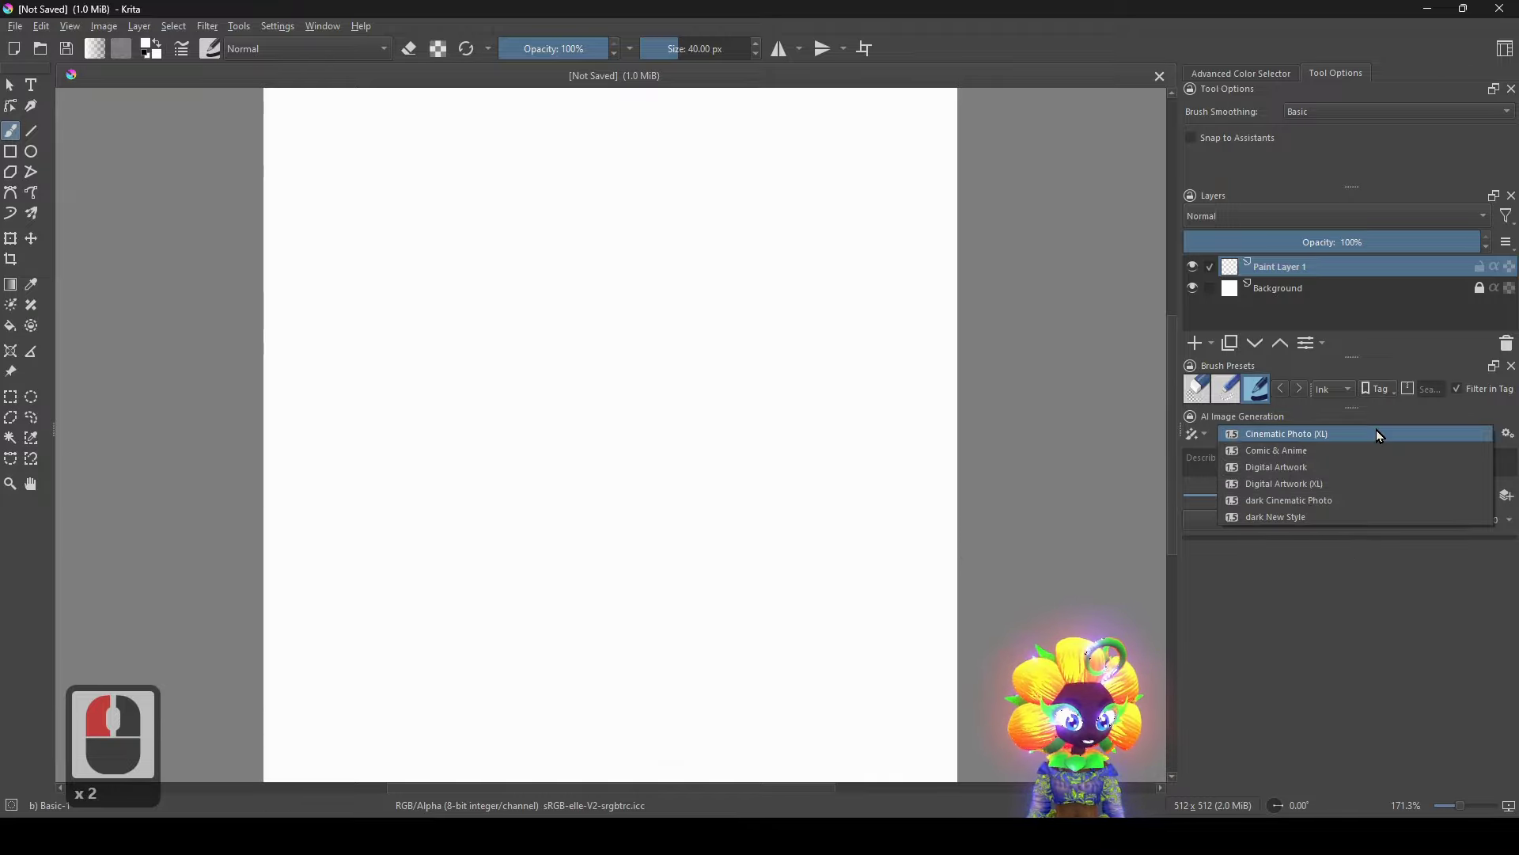
{"action": "left_click", "coordinate": [1317, 453]}
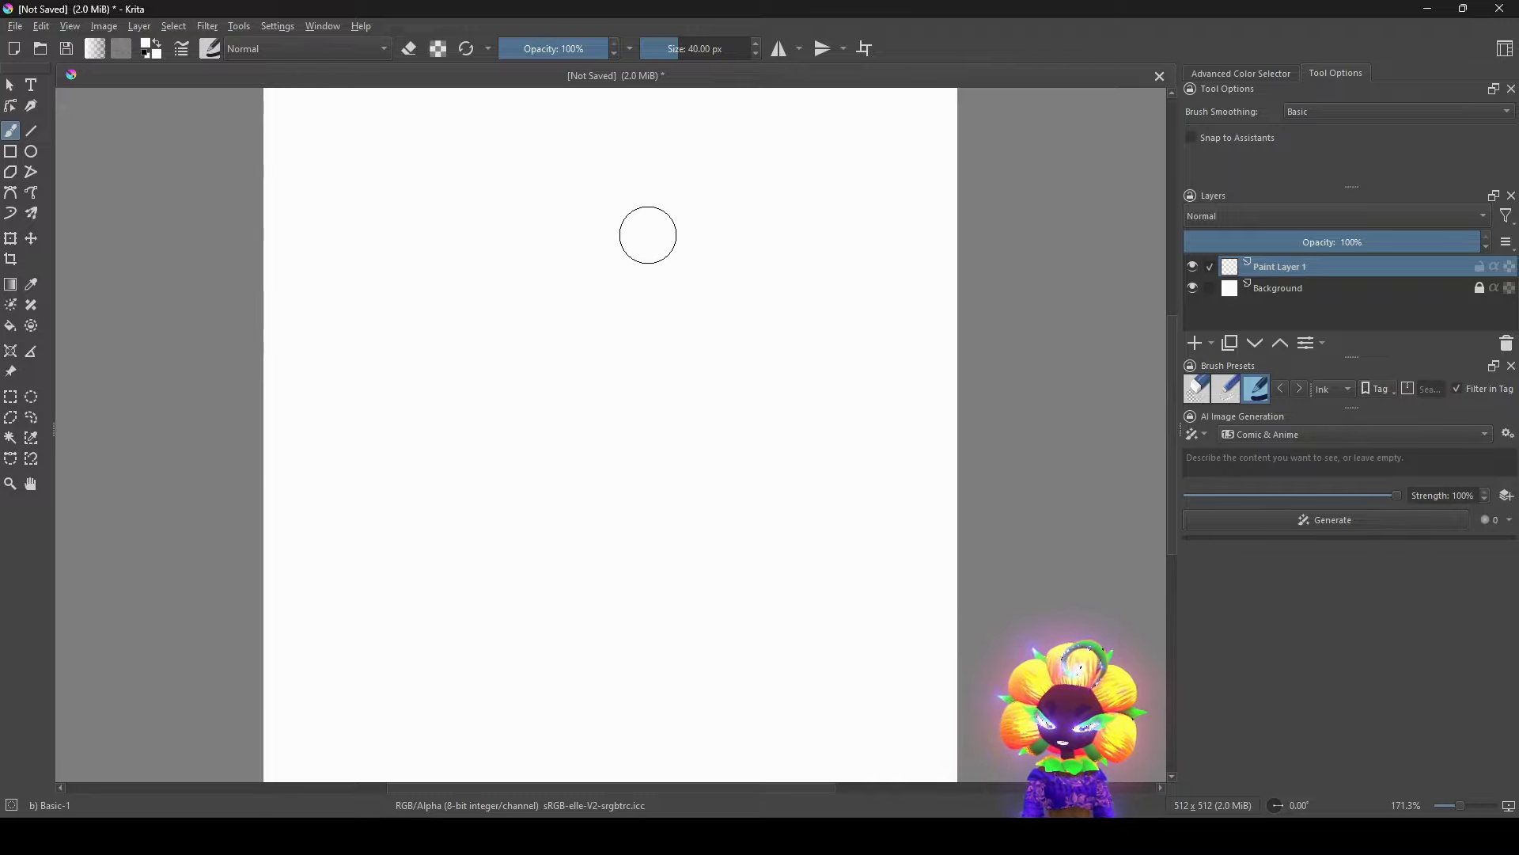
{"action": "left_click", "coordinate": [1509, 435]}
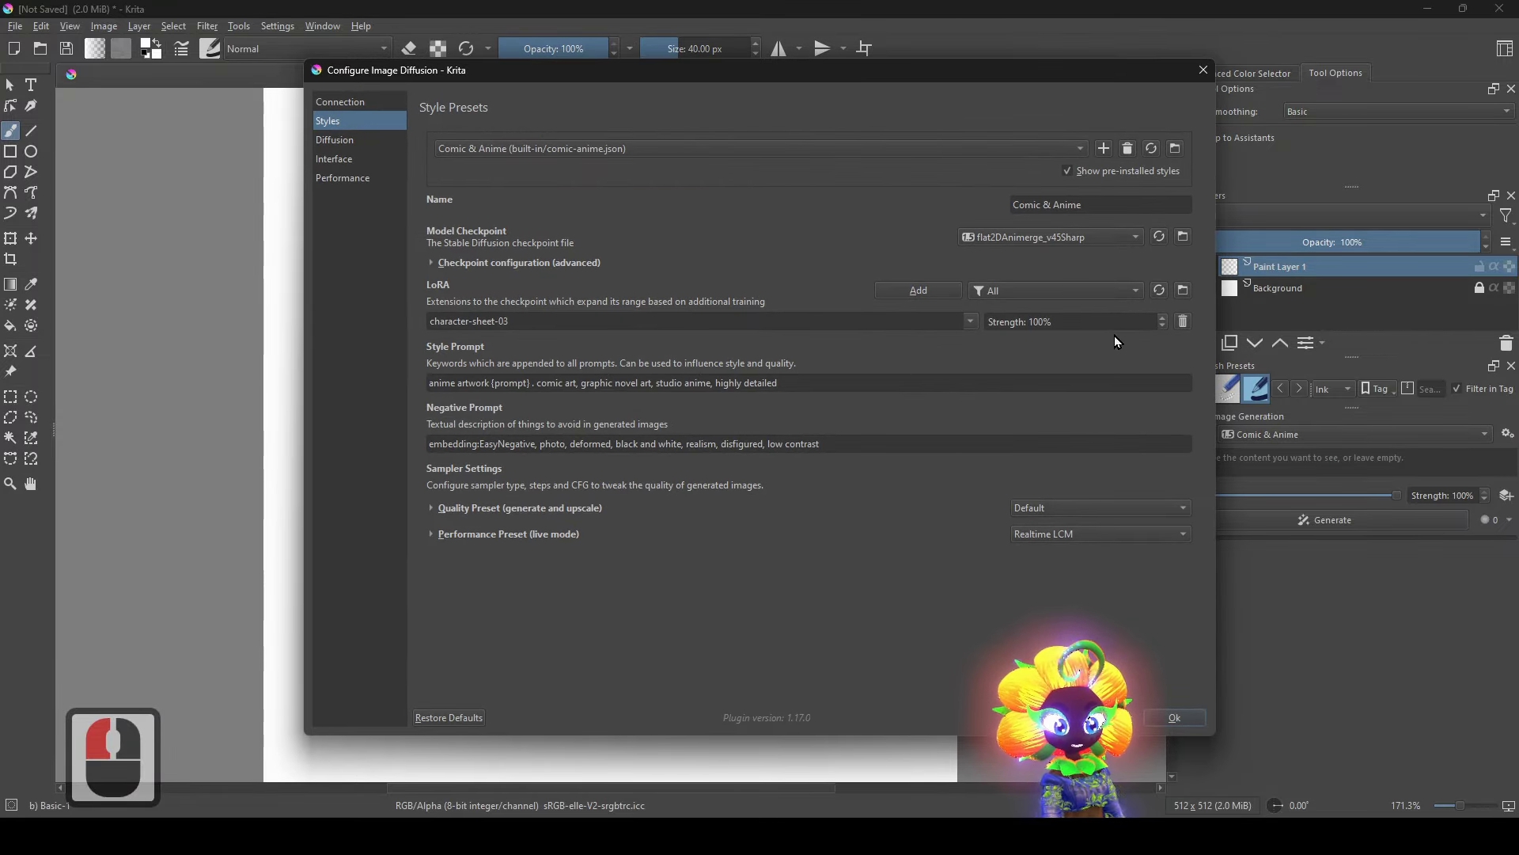
{"action": "left_click", "coordinate": [1183, 323]}
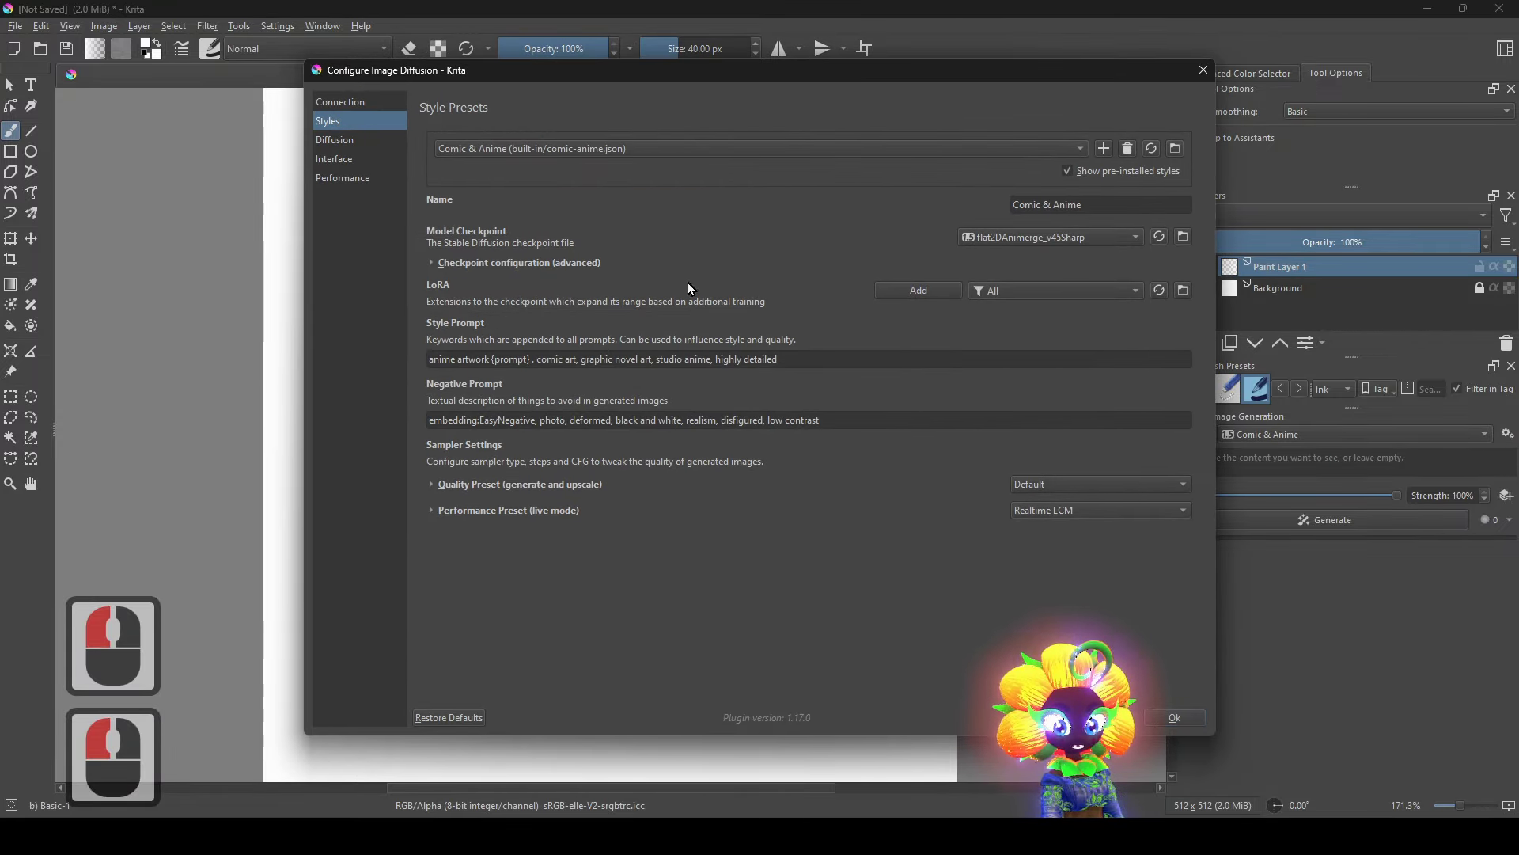
{"action": "left_click", "coordinate": [916, 290]}
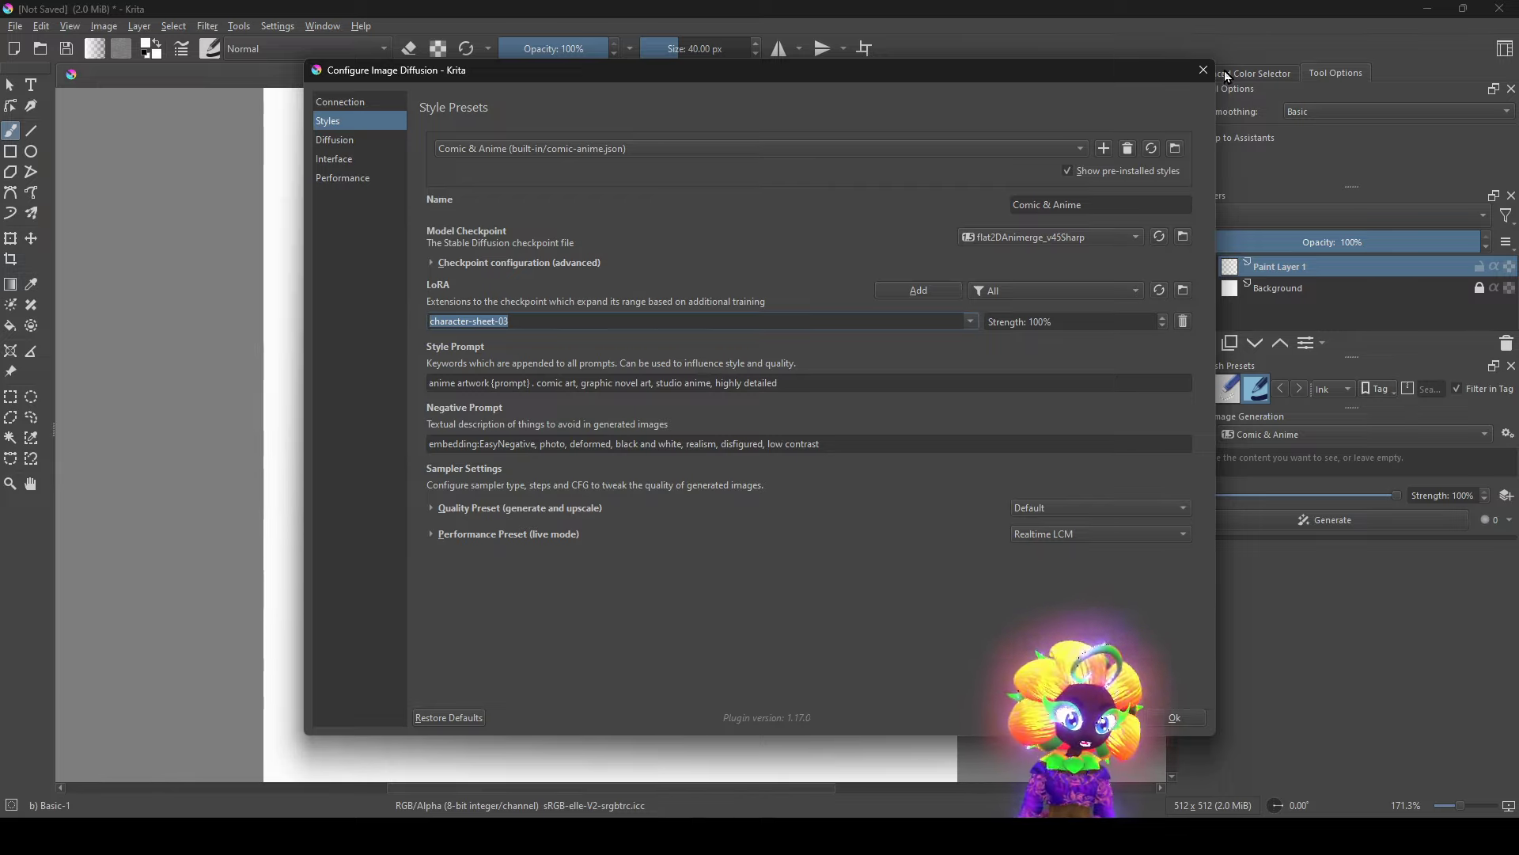
{"action": "left_click", "coordinate": [1203, 70]}
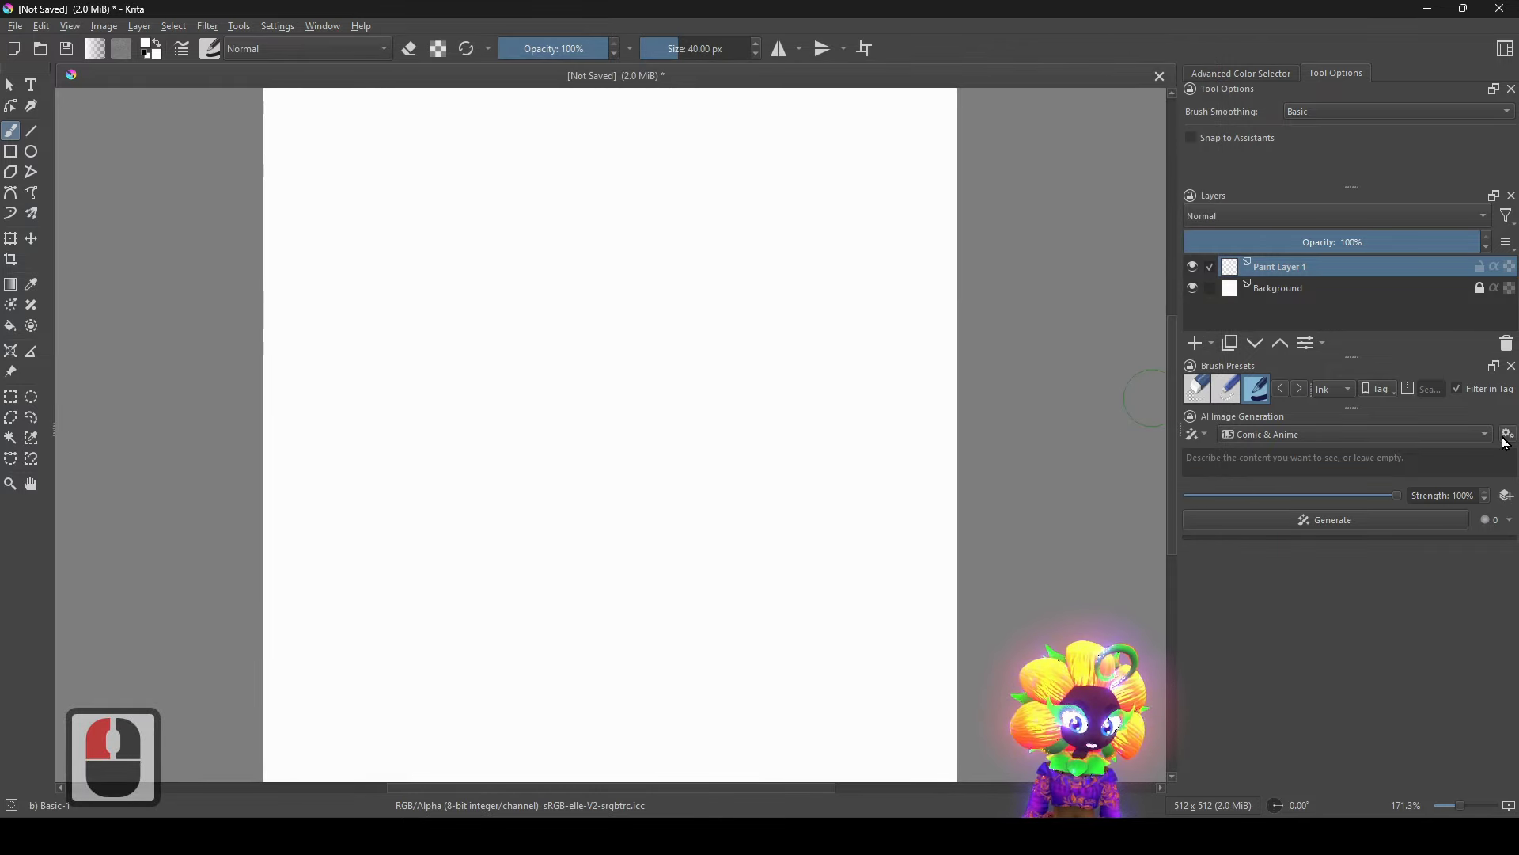
Close the style settings and switch the AI generation style to dark New Style.
{"action": "left_click", "coordinate": [1508, 440]}
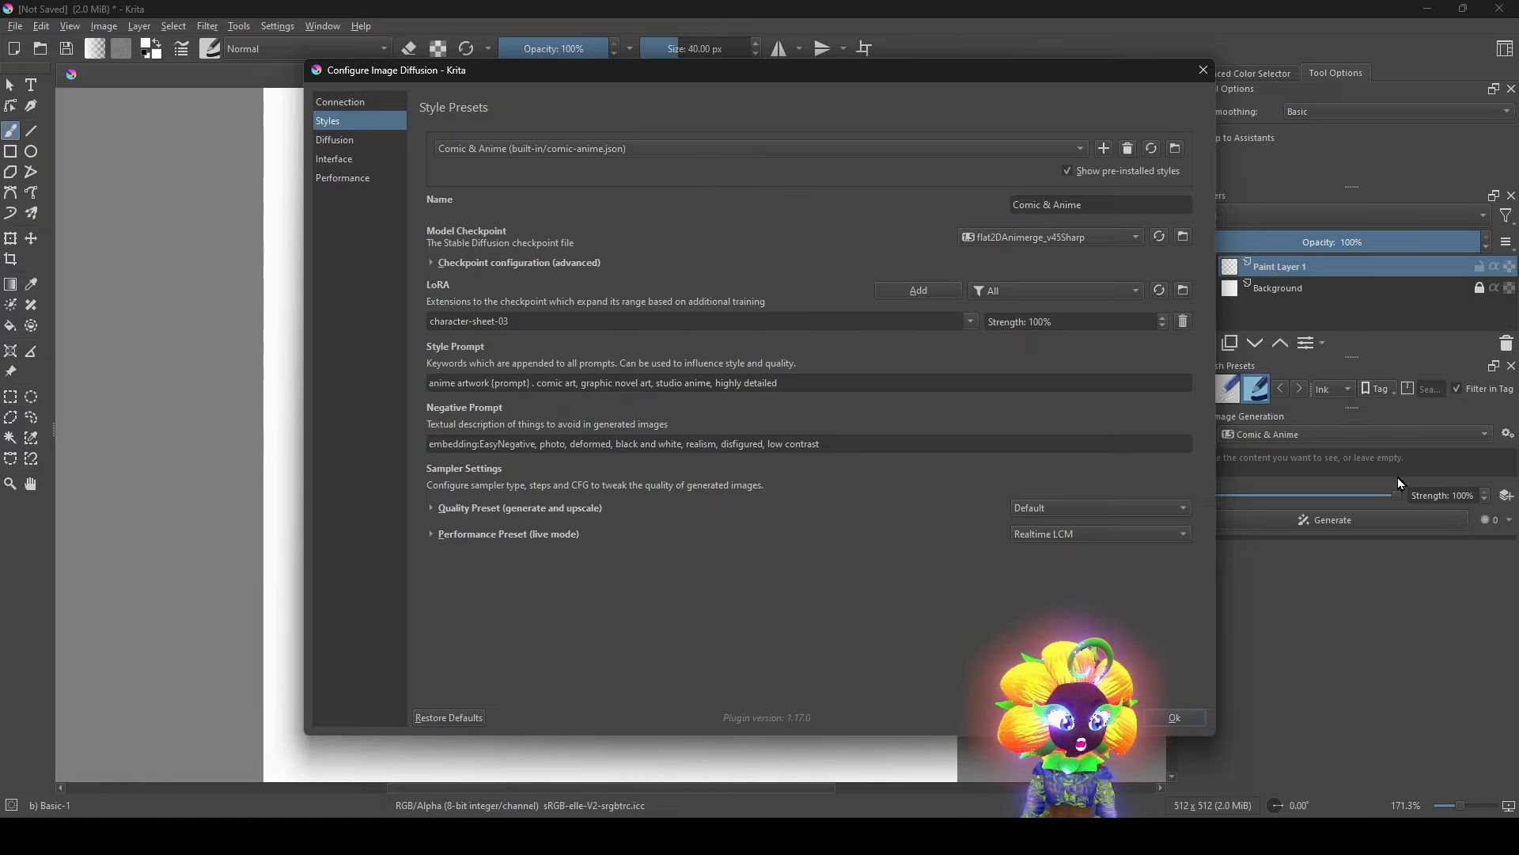
{"action": "left_click", "coordinate": [1445, 475]}
{"action": "left_click", "coordinate": [1314, 434]}
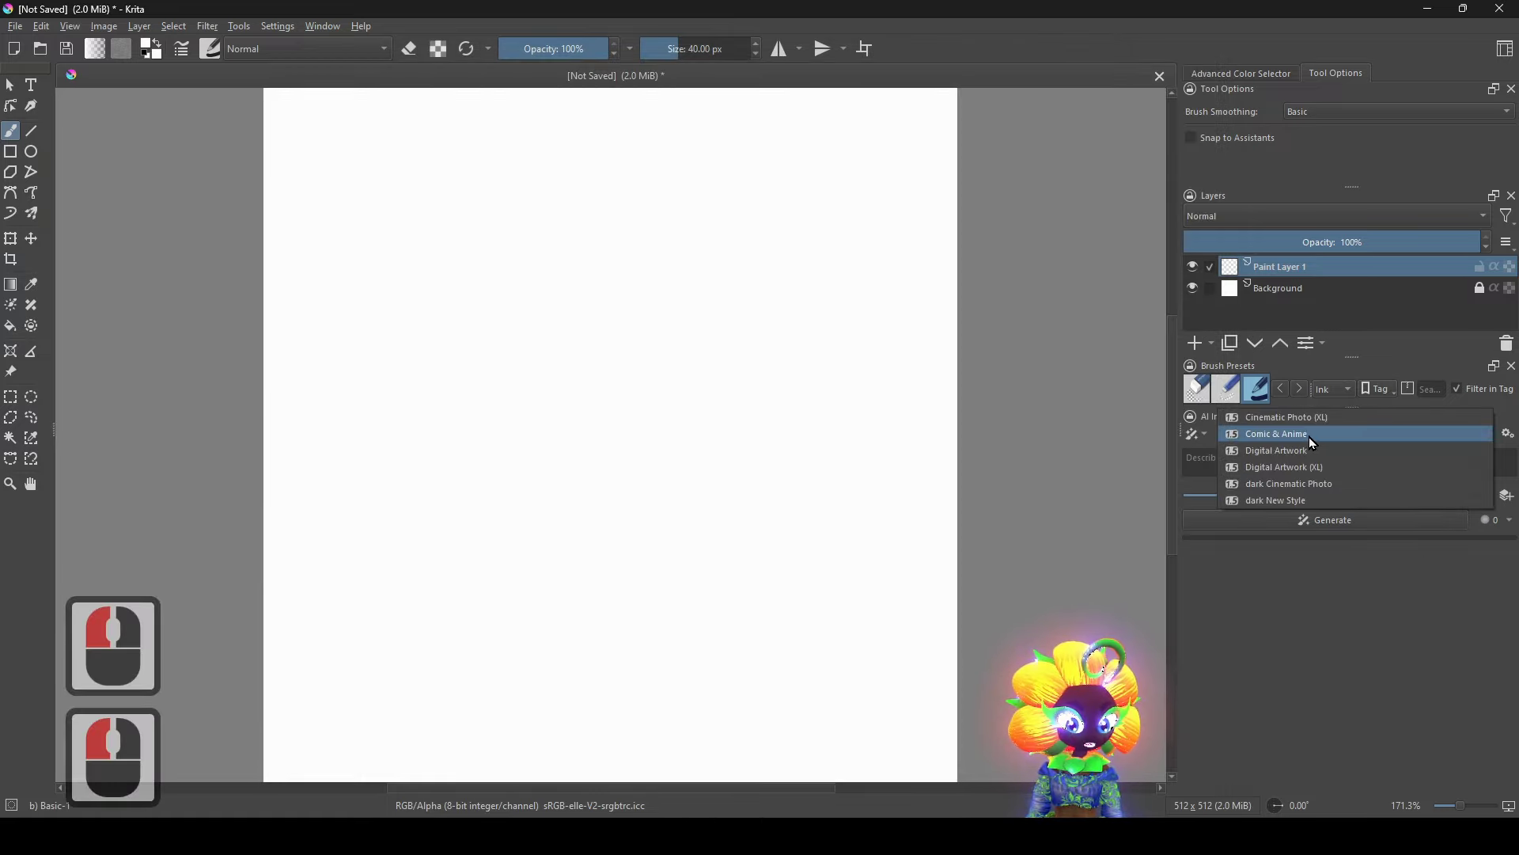
{"action": "left_click", "coordinate": [1274, 499]}
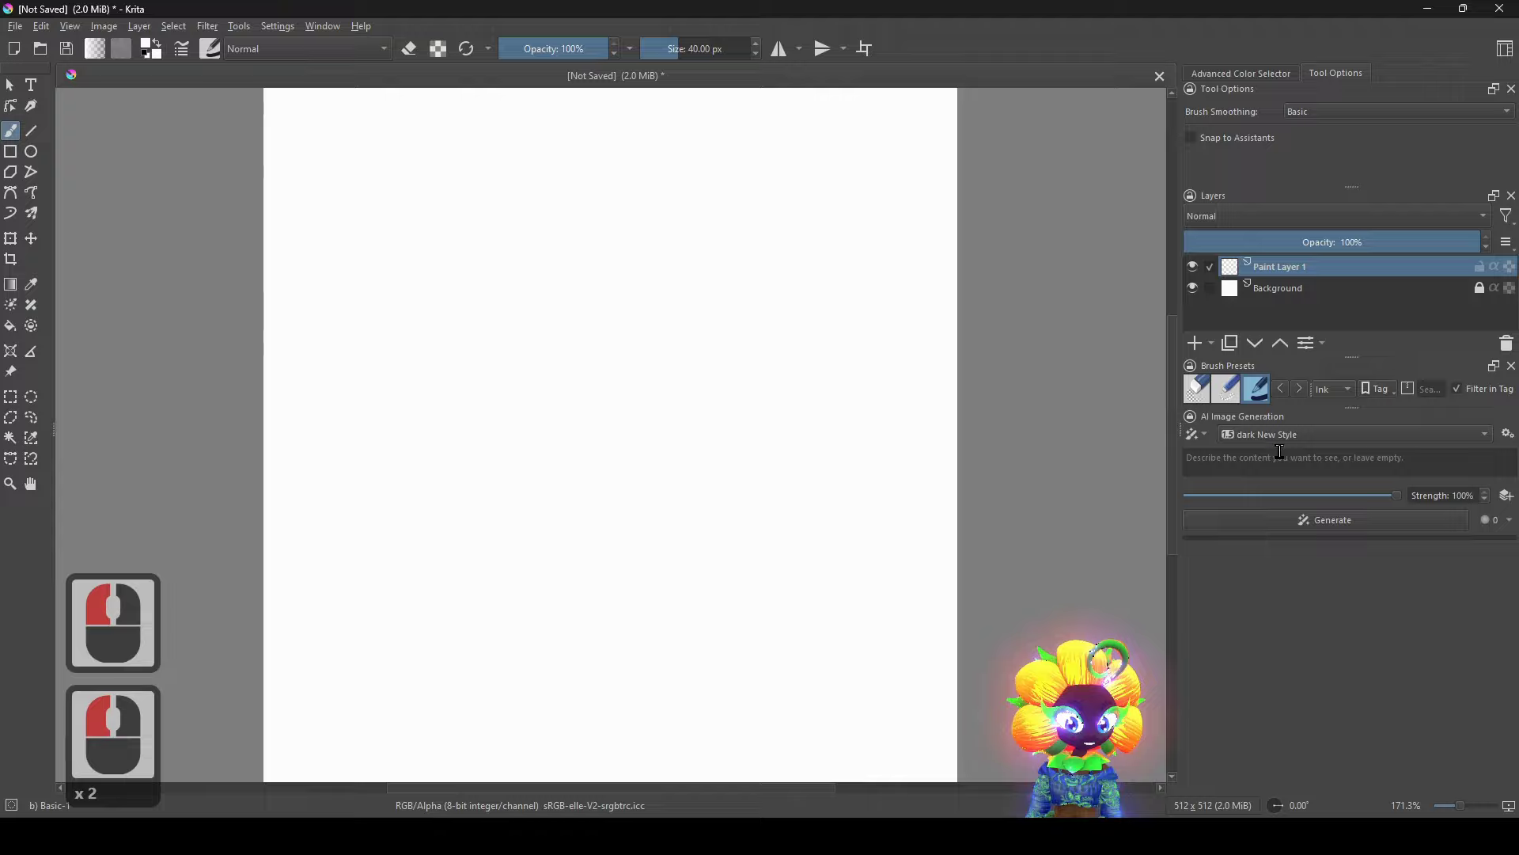
Open the settings of the dark New Style preset and check its model checkpoint.
{"action": "left_click", "coordinate": [1503, 440]}
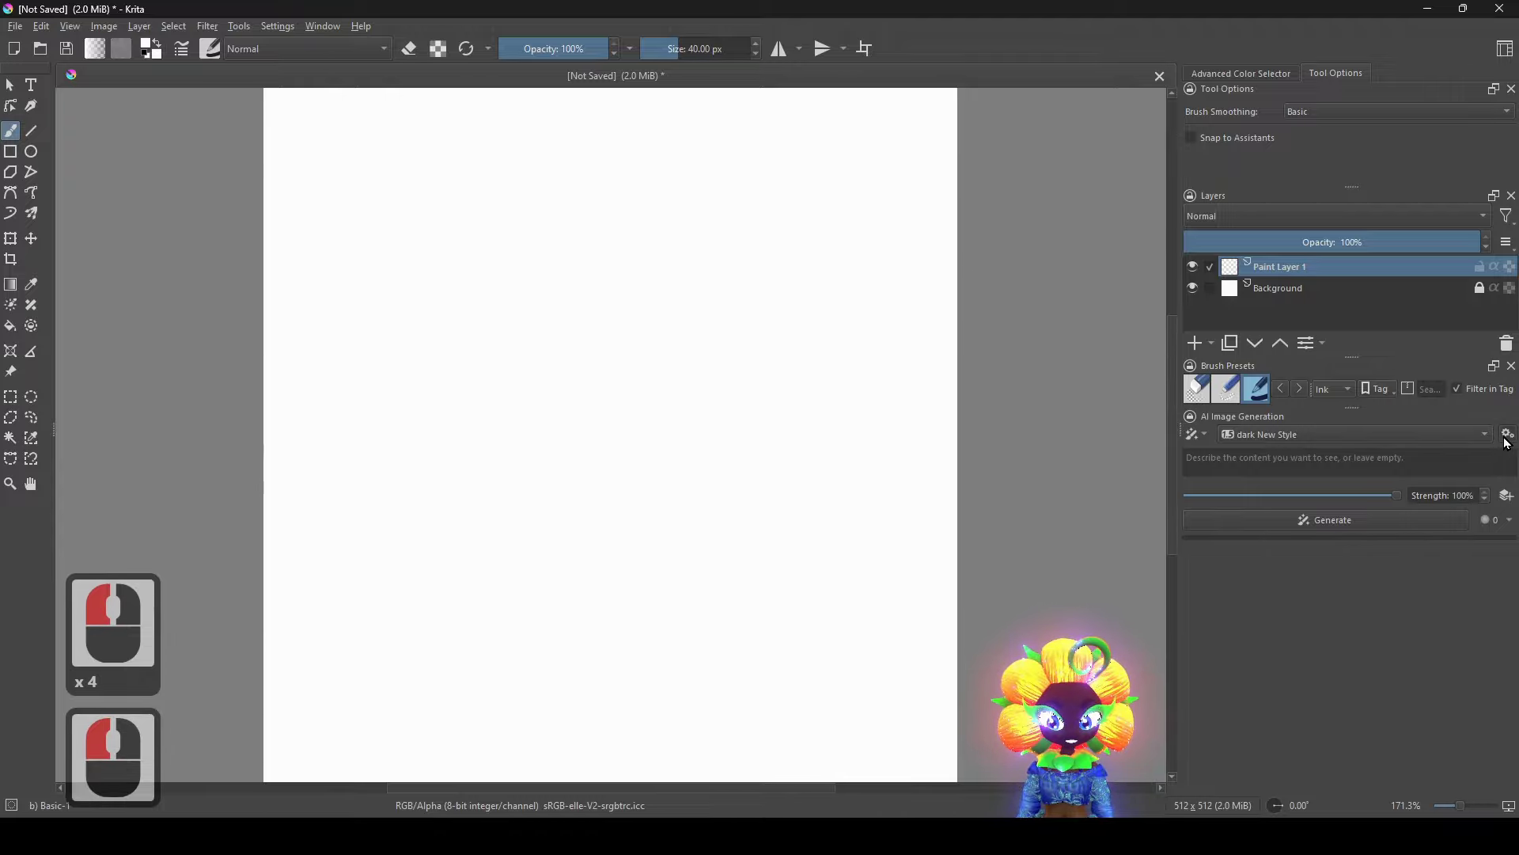
{"action": "left_click", "coordinate": [1508, 442]}
{"action": "left_click", "coordinate": [982, 835]}
{"action": "left_click", "coordinate": [1061, 752]}
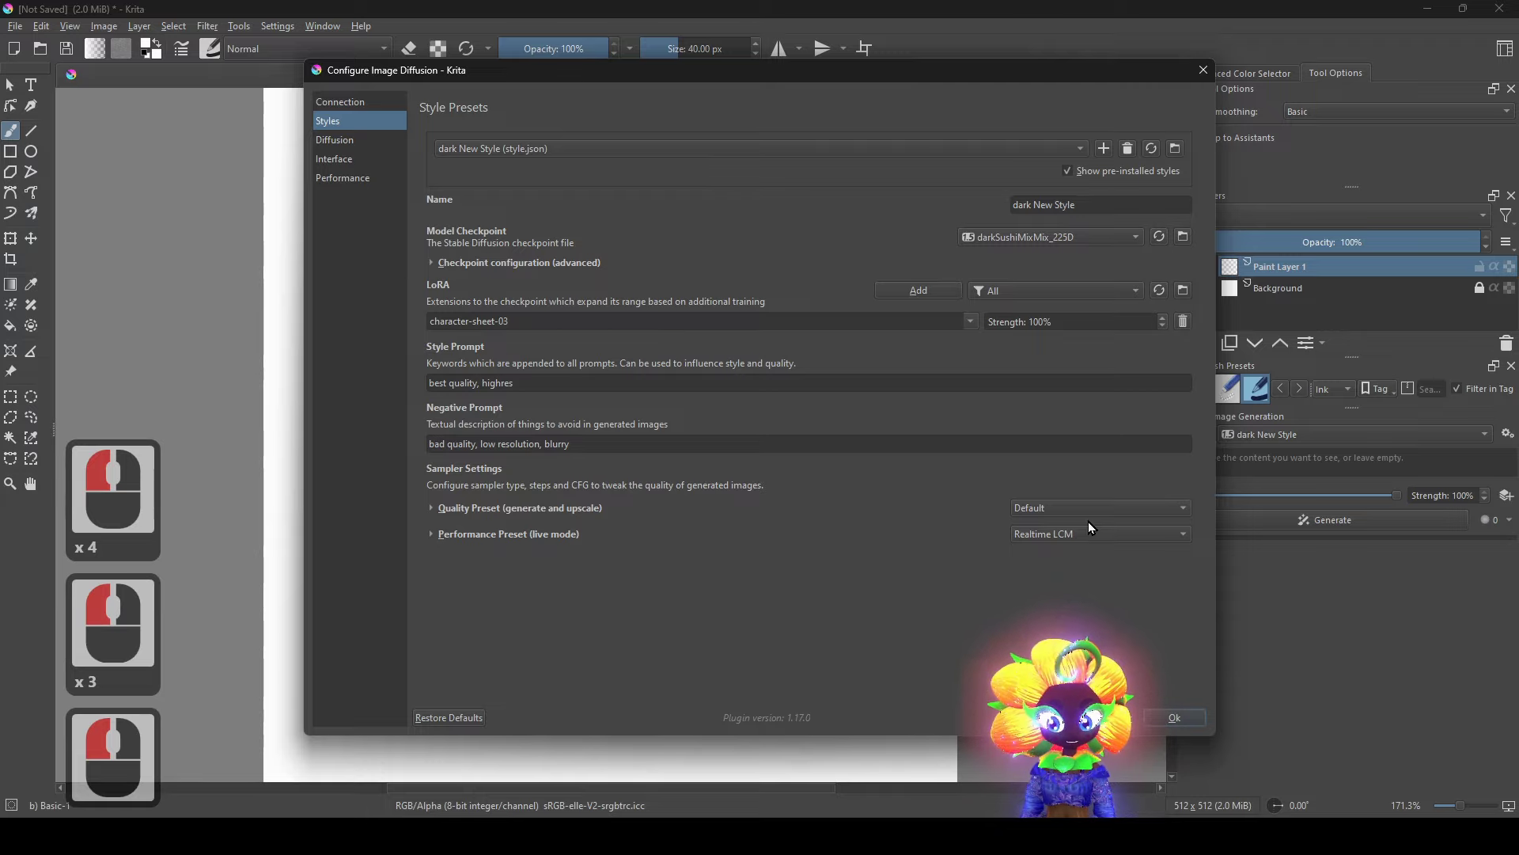
{"action": "left_click", "coordinate": [1201, 72]}
{"action": "left_click", "coordinate": [1508, 434]}
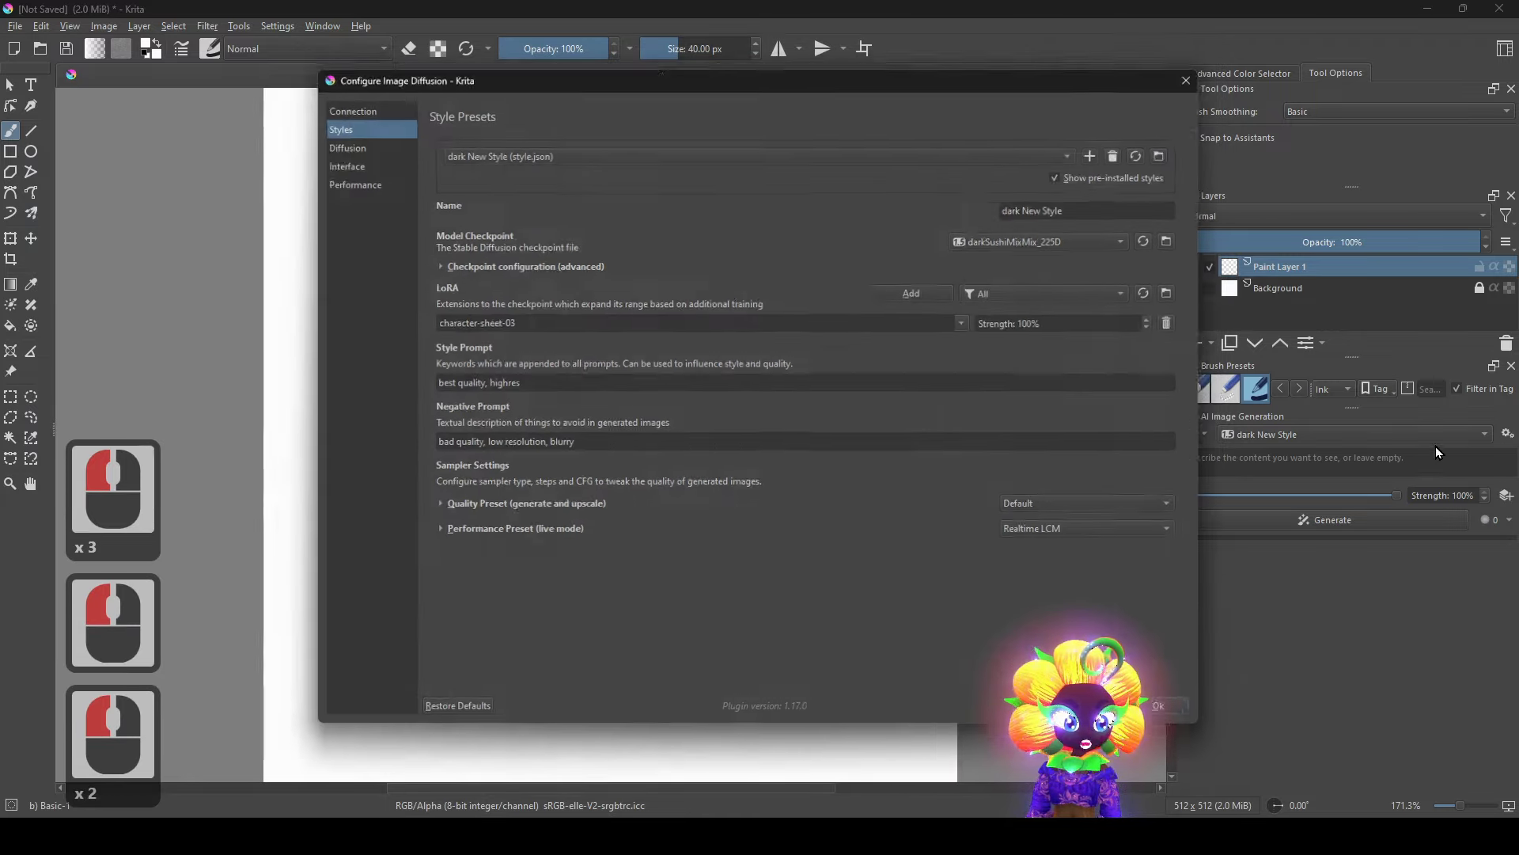
{"action": "left_click", "coordinate": [1066, 237]}
{"action": "left_click", "coordinate": [1066, 241]}
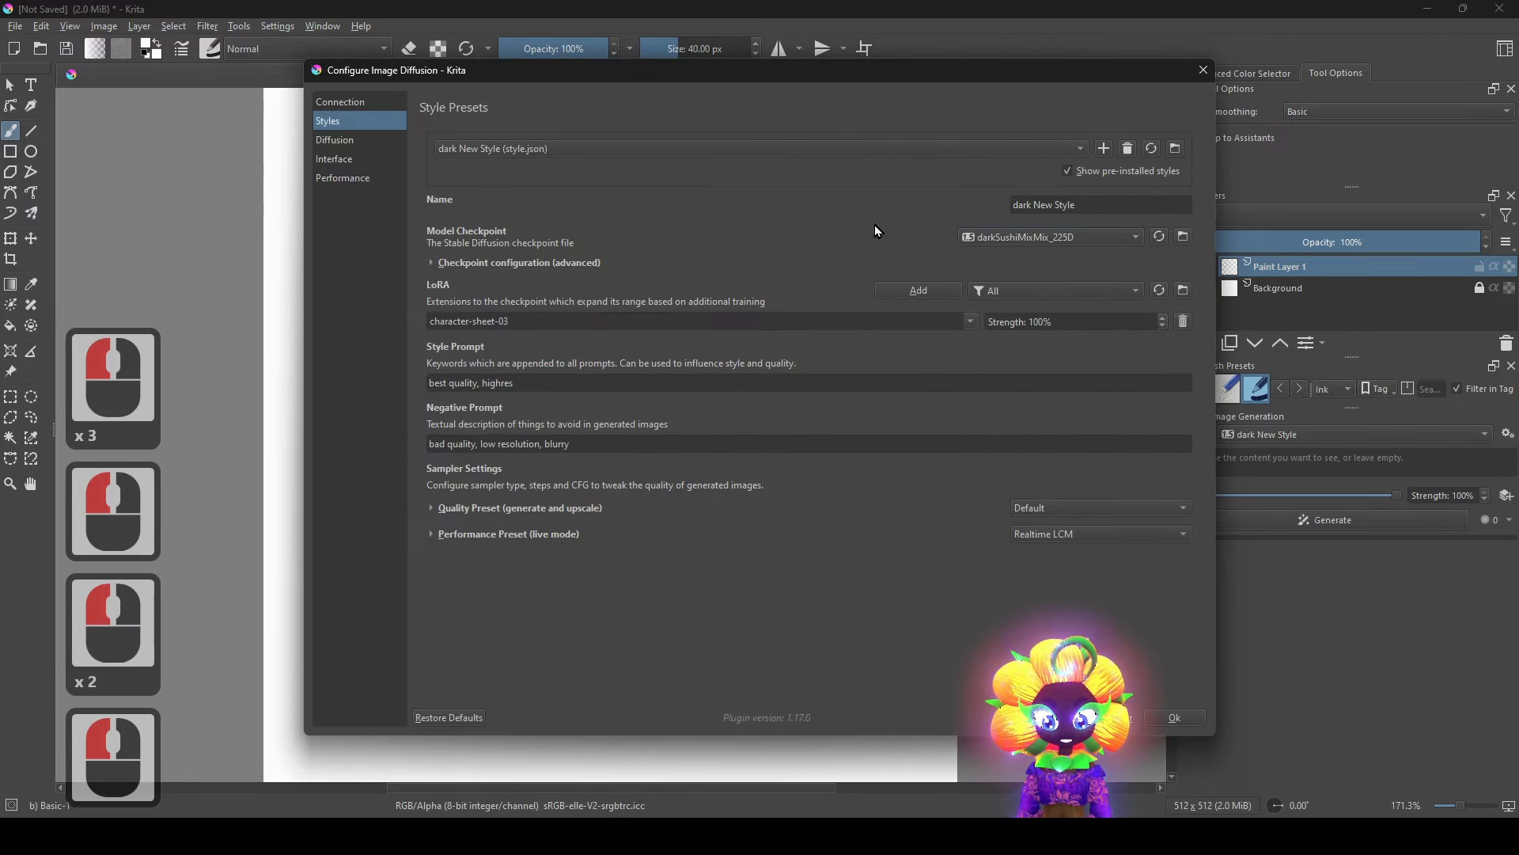
Remove the character-sheet-03 LoRA from the dark New Style preset, add it again and close the settings.
{"action": "left_click", "coordinate": [1184, 320]}
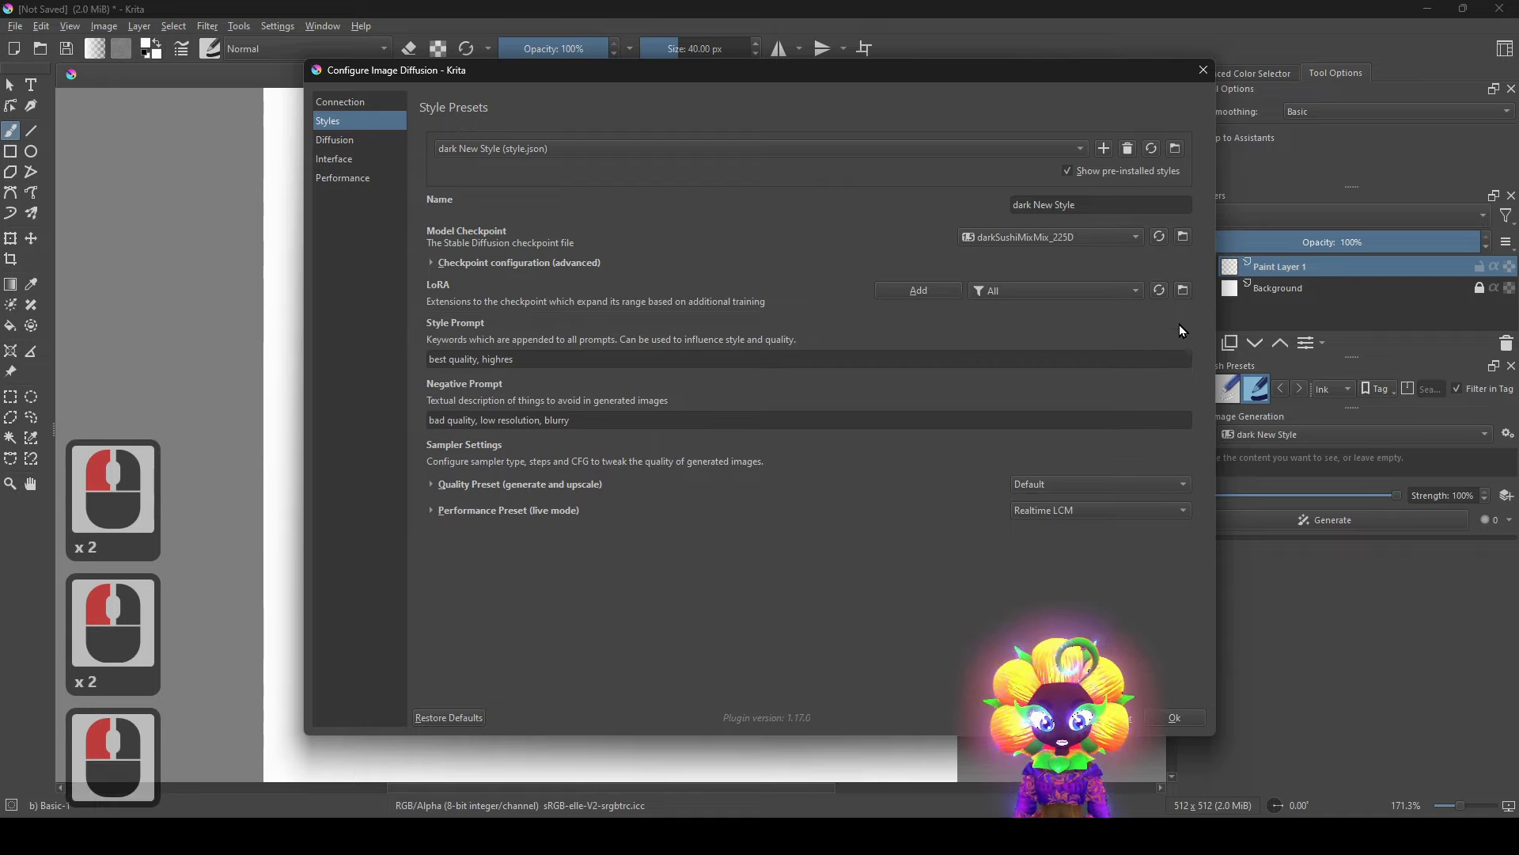
{"action": "left_click", "coordinate": [939, 291]}
{"action": "triple_click", "coordinate": [484, 320]}
{"action": "left_click", "coordinate": [516, 320]}
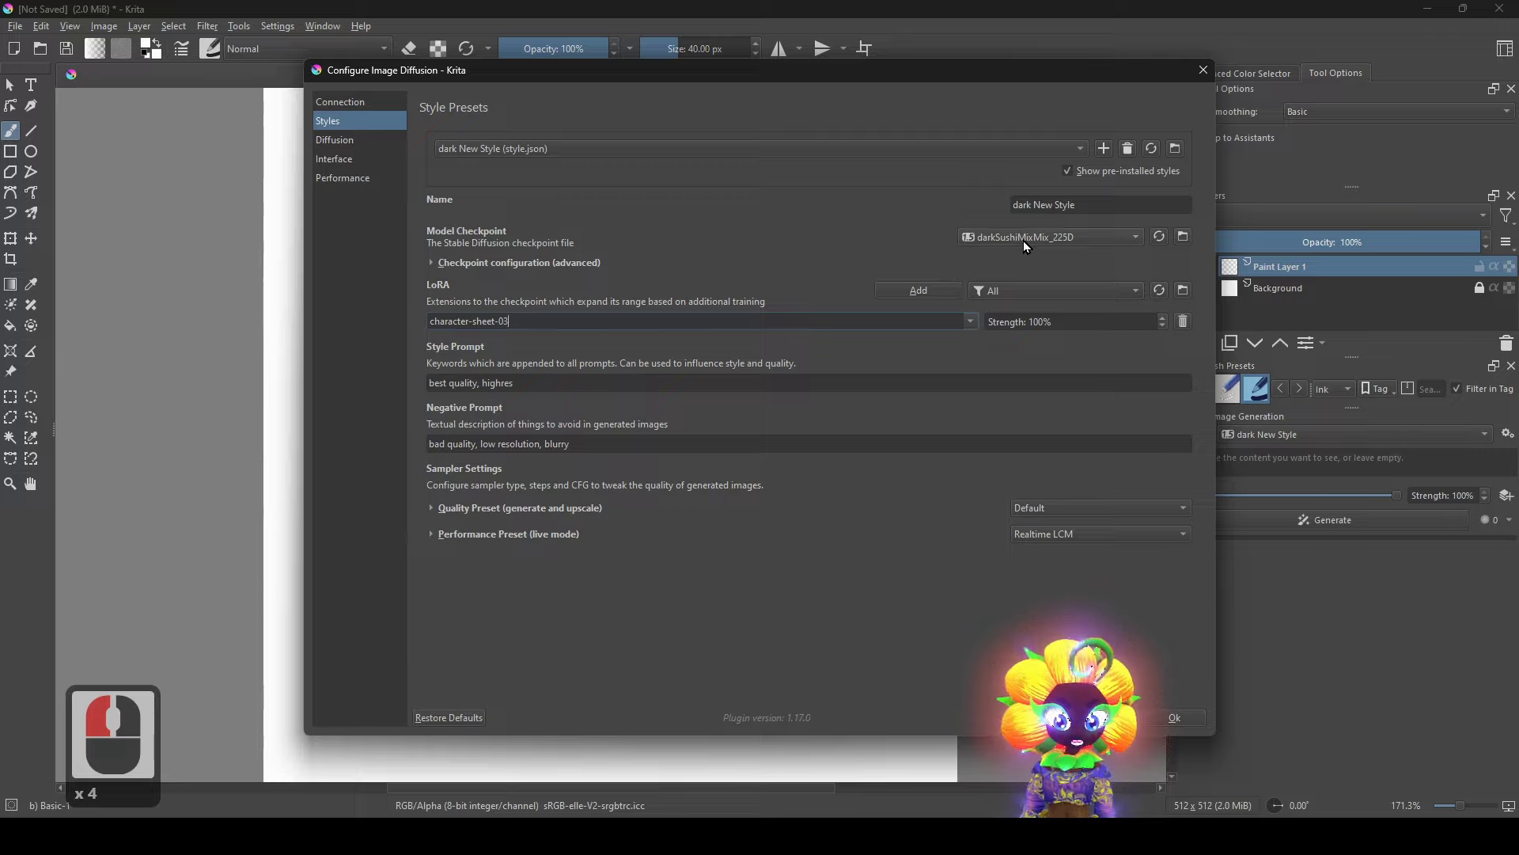
{"action": "left_click", "coordinate": [1206, 72]}
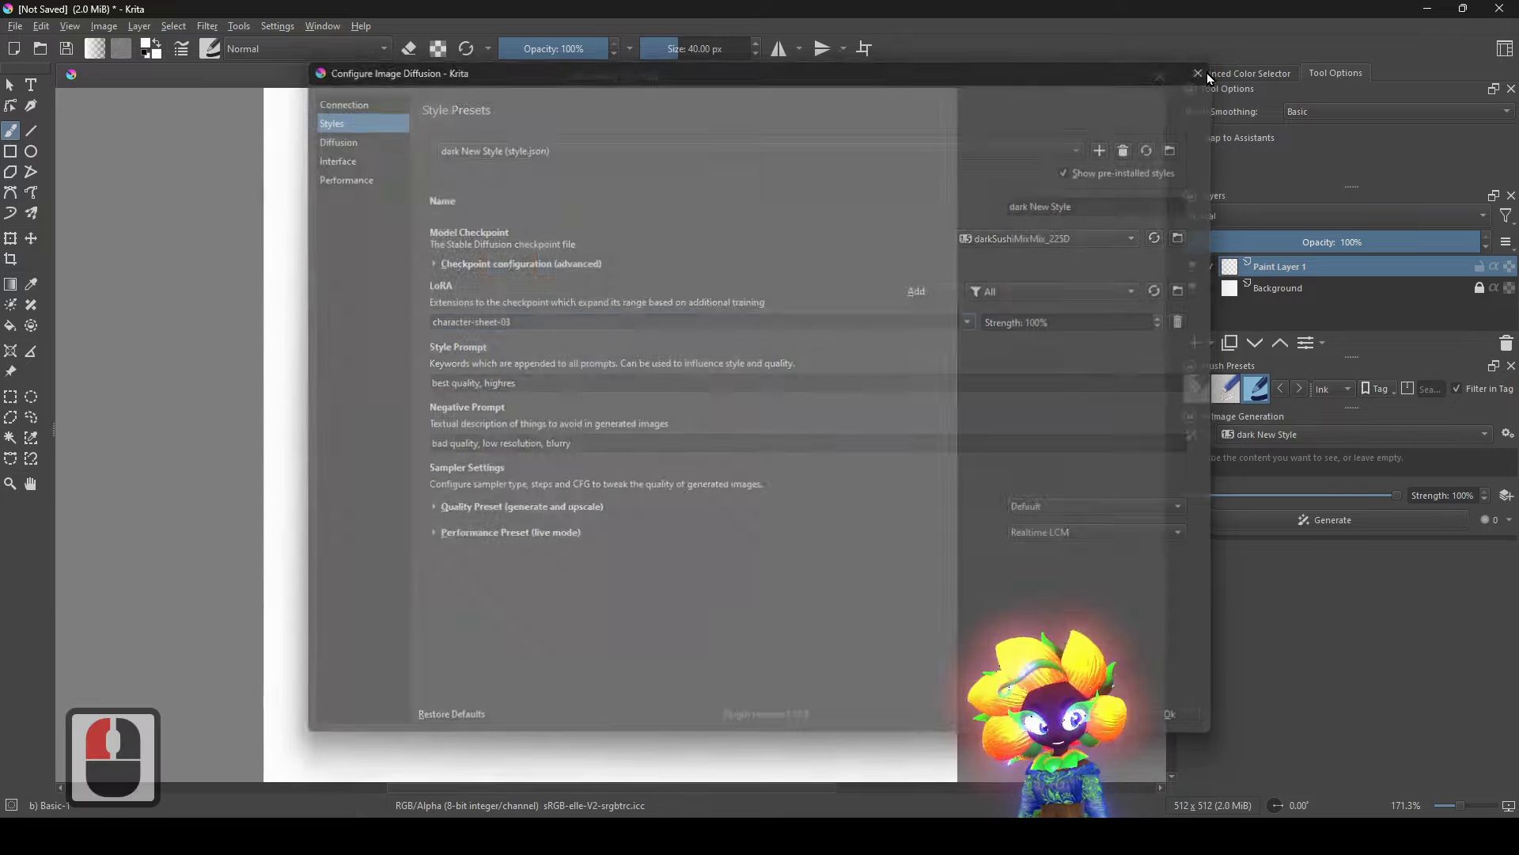
Enter a character sheet prompt for a redhead ponytail woman with green adorable eyes, white blouse, yellow mini skirt, black mini corset, lace stockings and simple background.
{"action": "left_click", "coordinate": [1310, 464]}
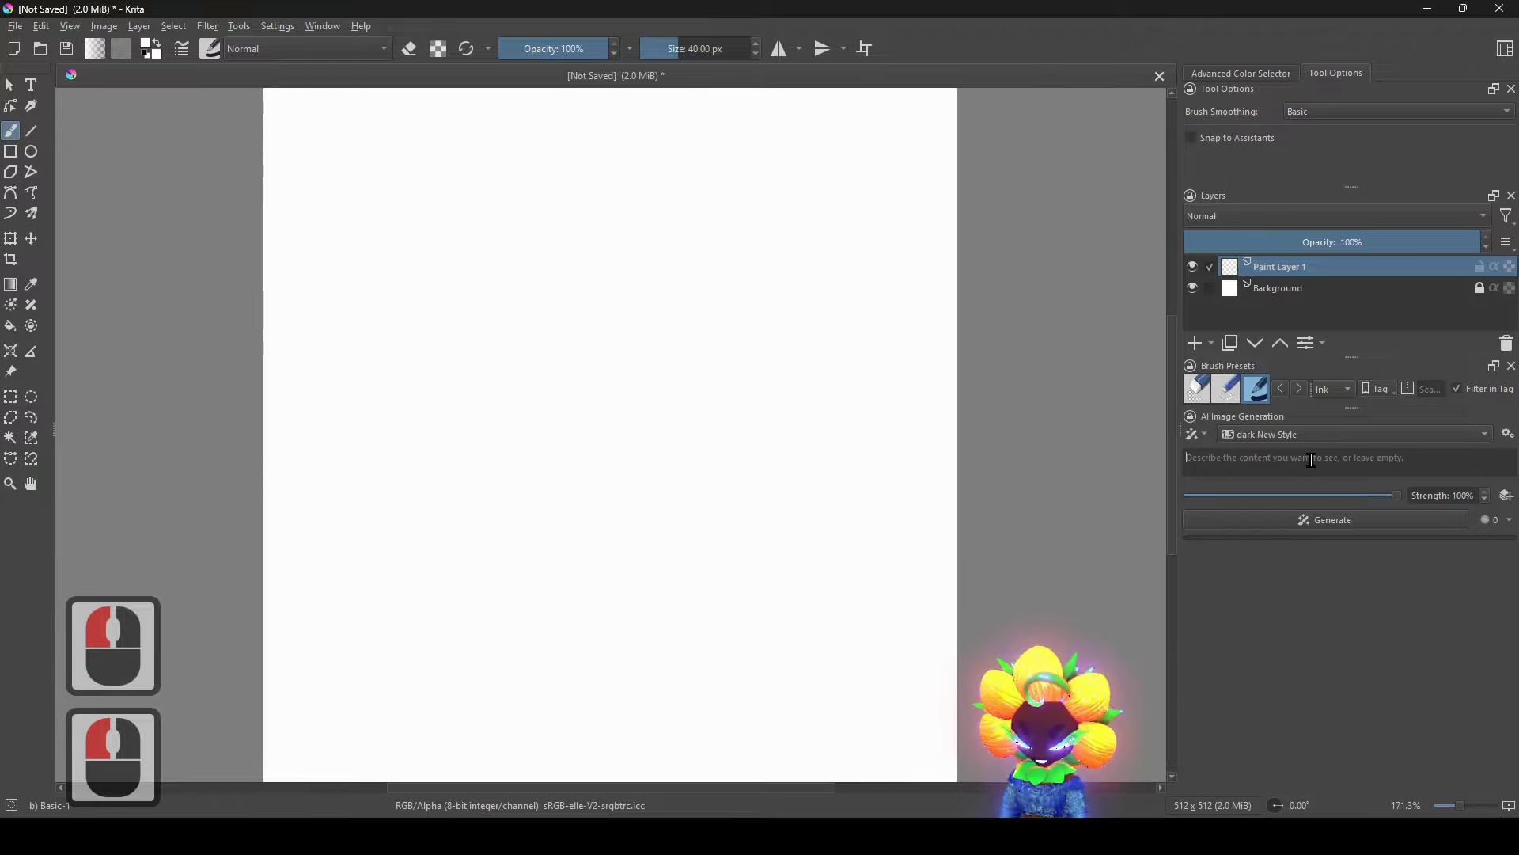
{"action": "type", "text": "cheeks, Rose lips, short sleeve white blouse cleavage, yellow mini skirt, Green earrings, black mini corset, stilettos, lace stockings, simple background,"}
{"action": "left_click", "coordinate": [1349, 455]}
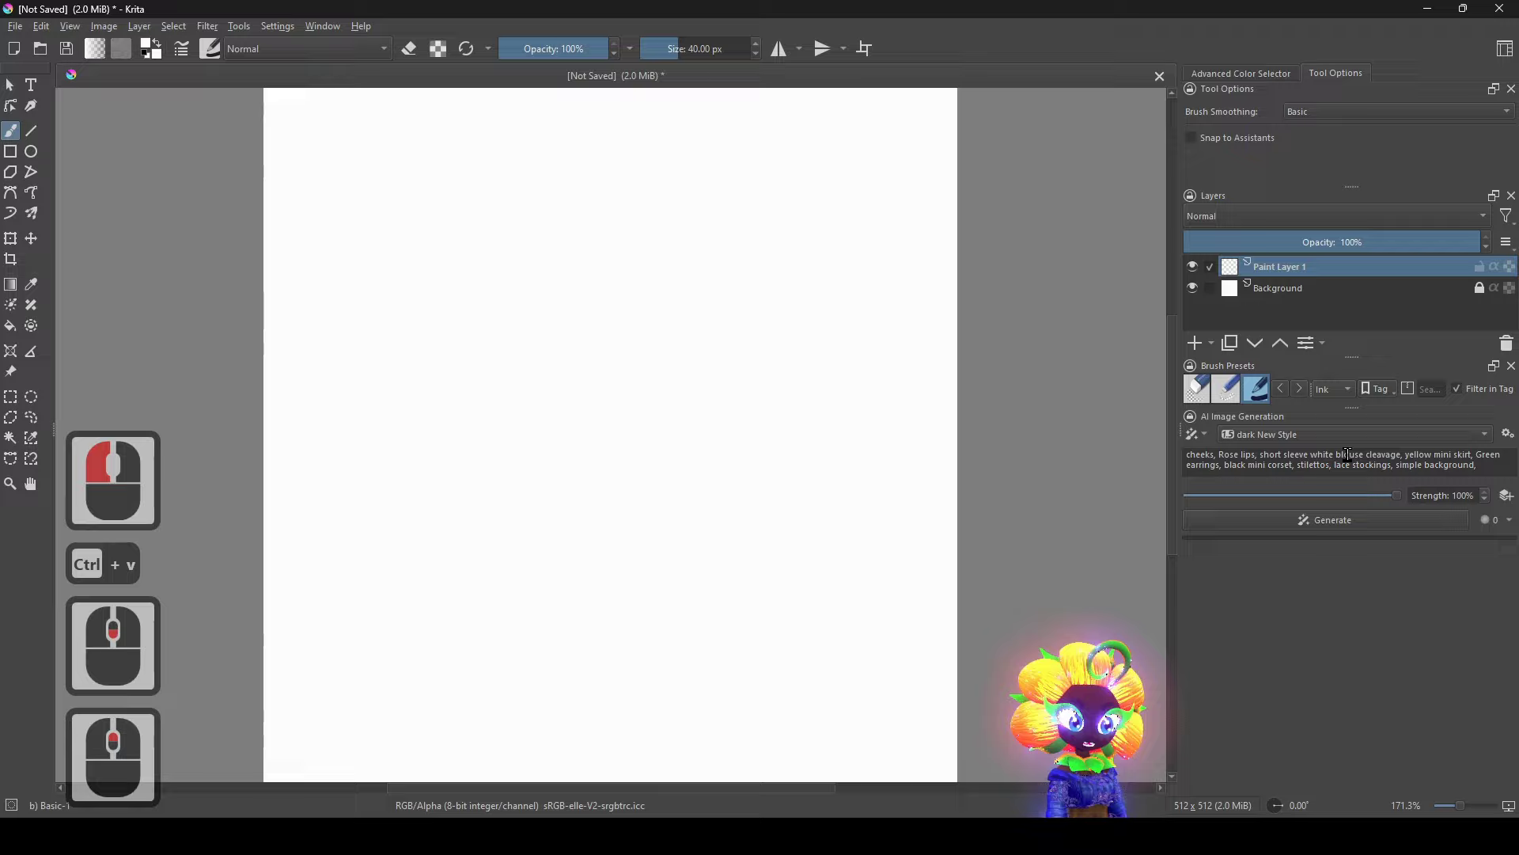
{"action": "scroll", "coordinate": [1349, 454], "scroll_direction": "up", "scroll_amount": 3}
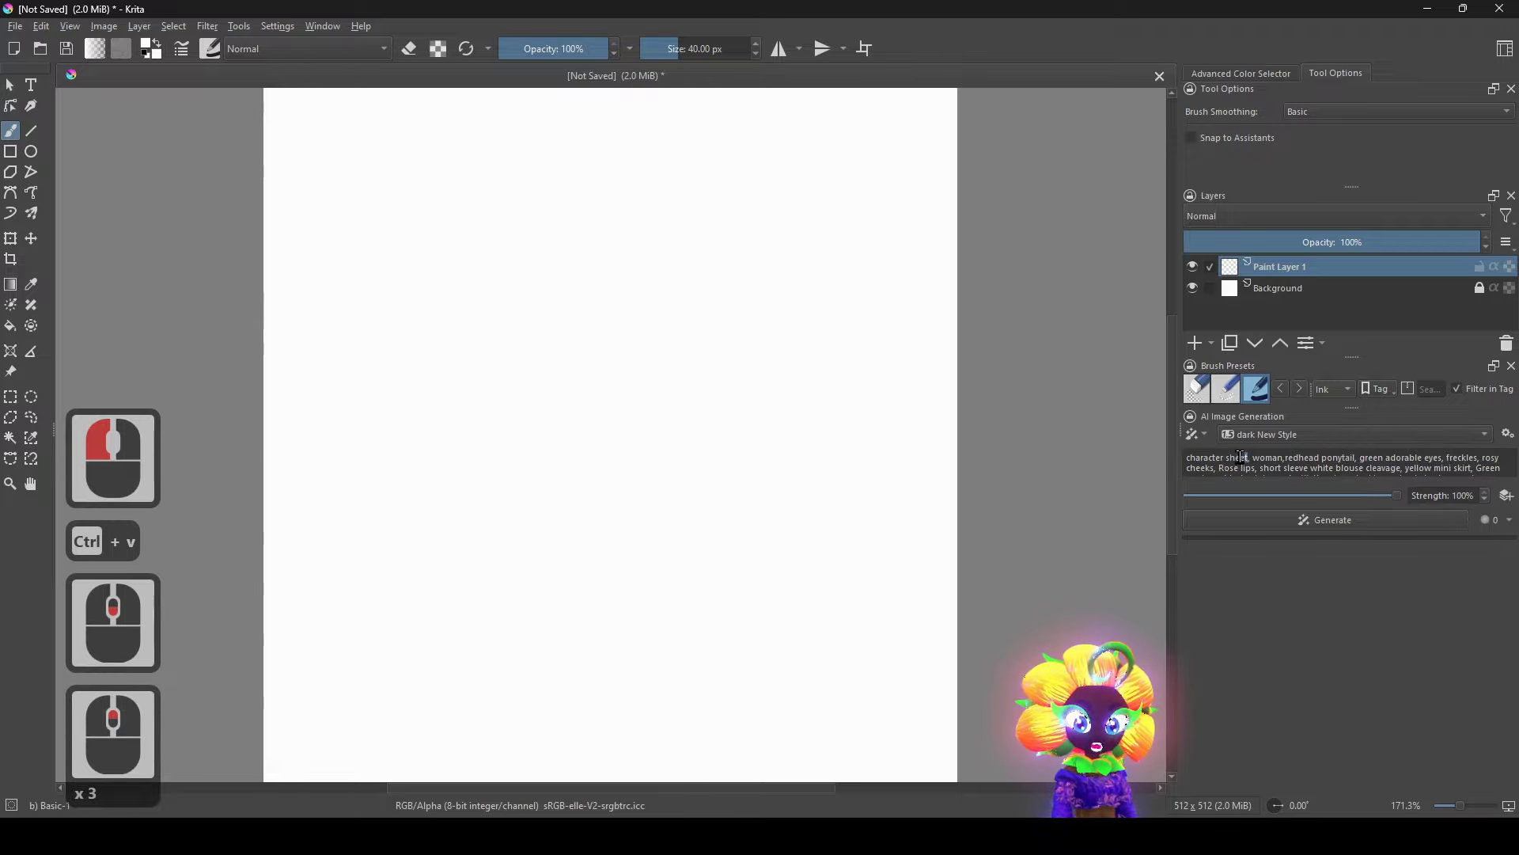
{"action": "left_click_drag", "start_coordinate": [1244, 458], "coordinate": [1173, 465]}
{"action": "scroll", "coordinate": [1331, 467], "scroll_direction": "down", "scroll_amount": 5}
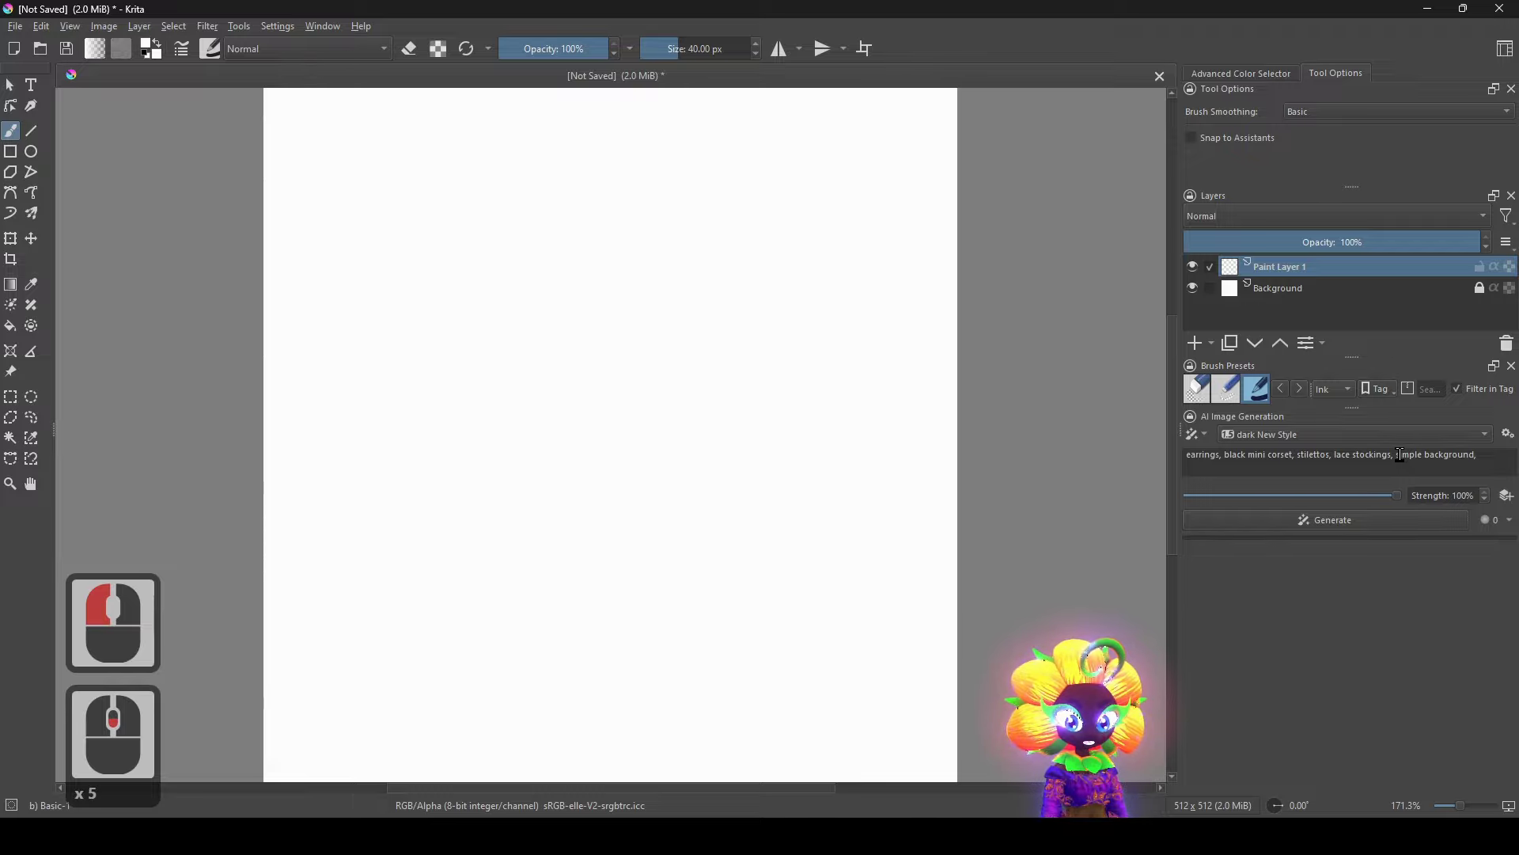
{"action": "left_click_drag", "start_coordinate": [1400, 456], "coordinate": [1478, 459]}
{"action": "left_click", "coordinate": [1481, 469]}
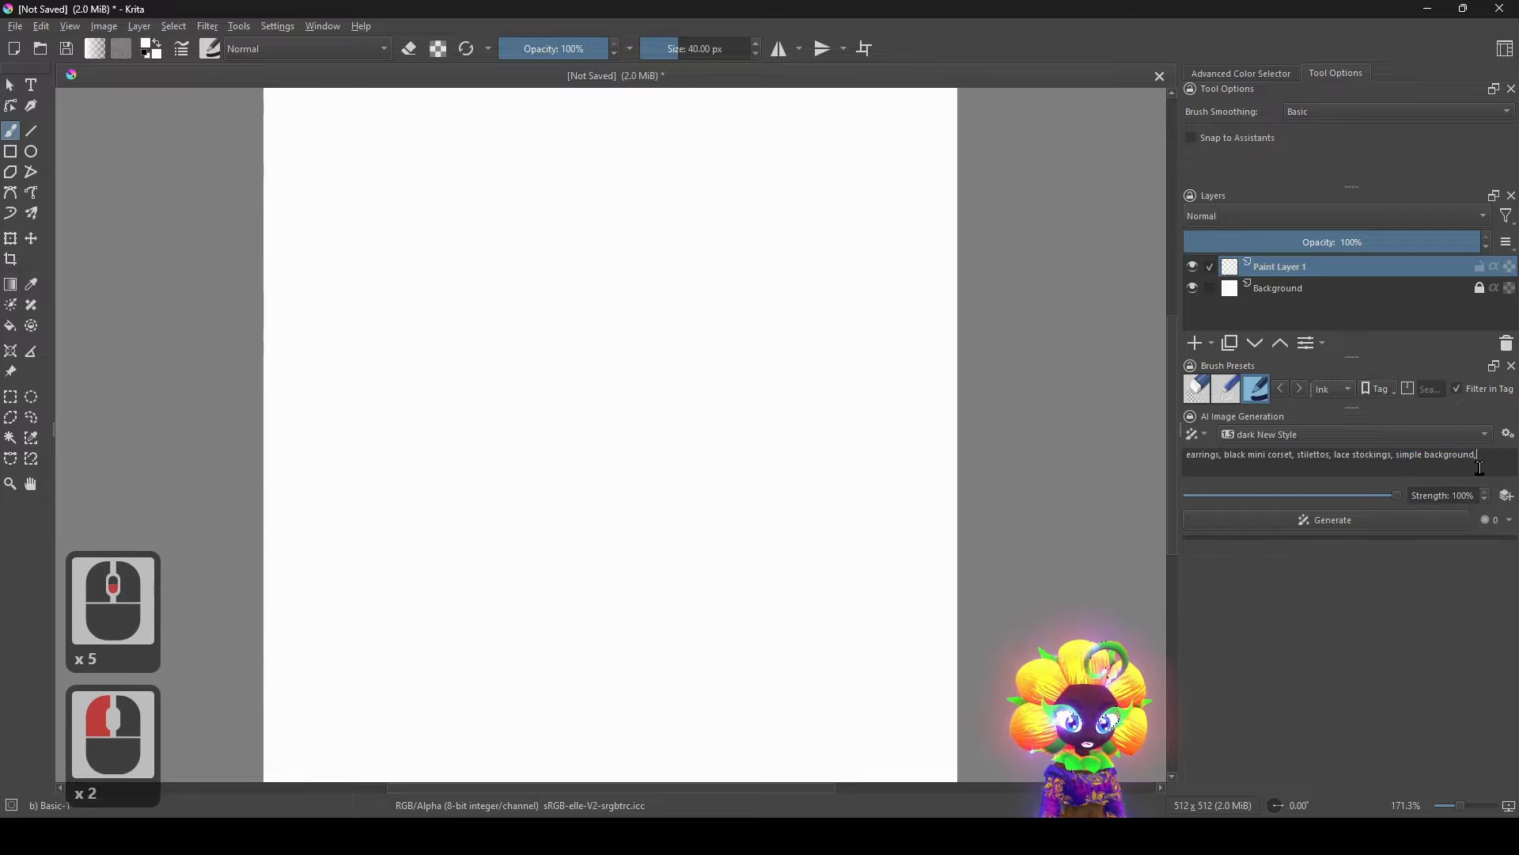
Check the generation modes, and add a Scribble control layer based on Paint Layer 1 to view the available control types.
{"action": "left_click", "coordinate": [1203, 434]}
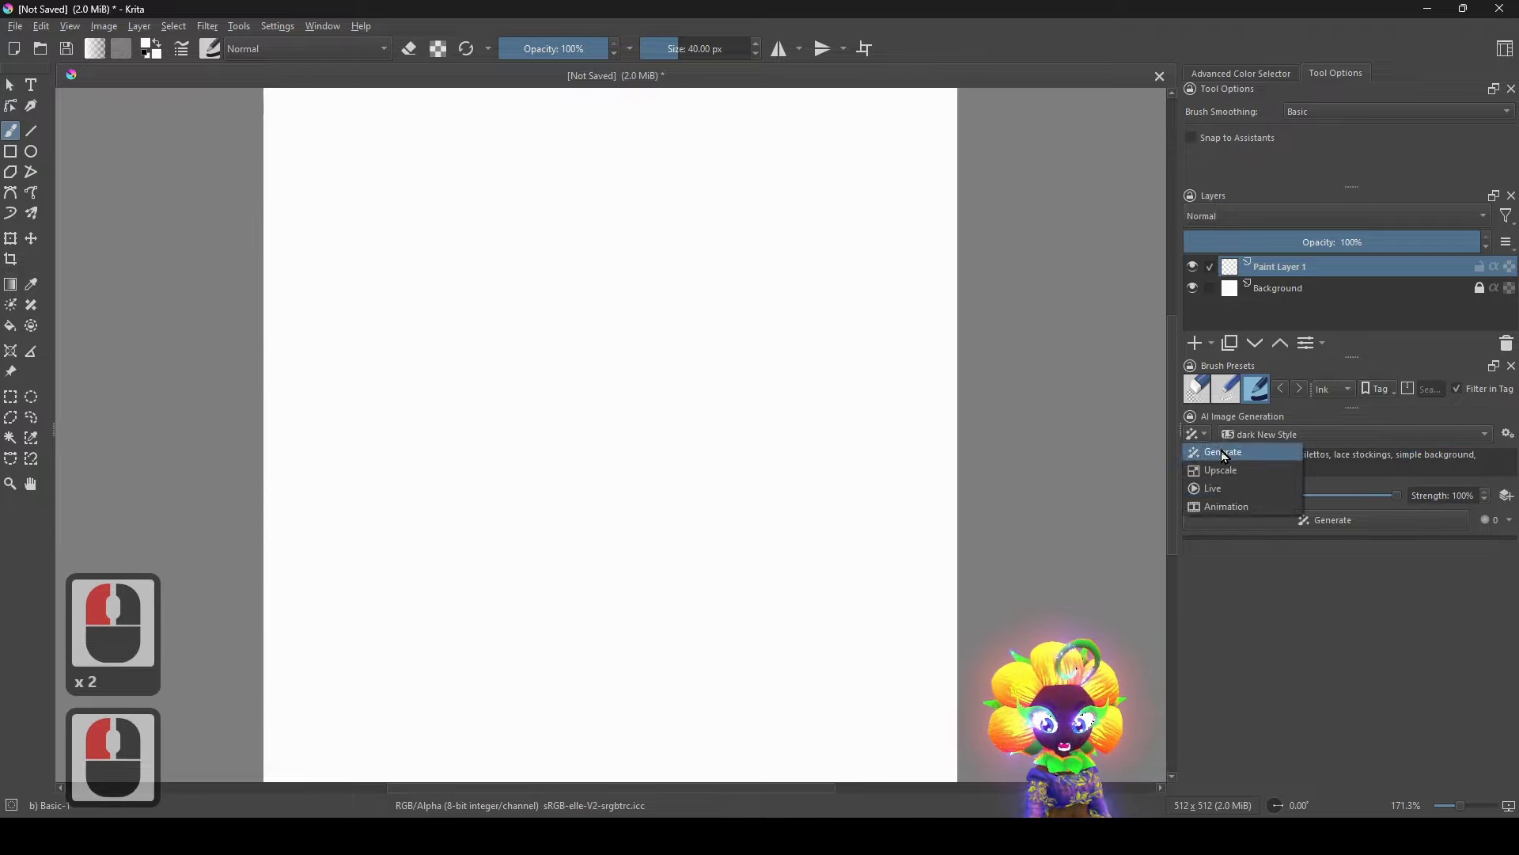
{"action": "left_click", "coordinate": [1476, 472]}
{"action": "left_click", "coordinate": [1505, 499]}
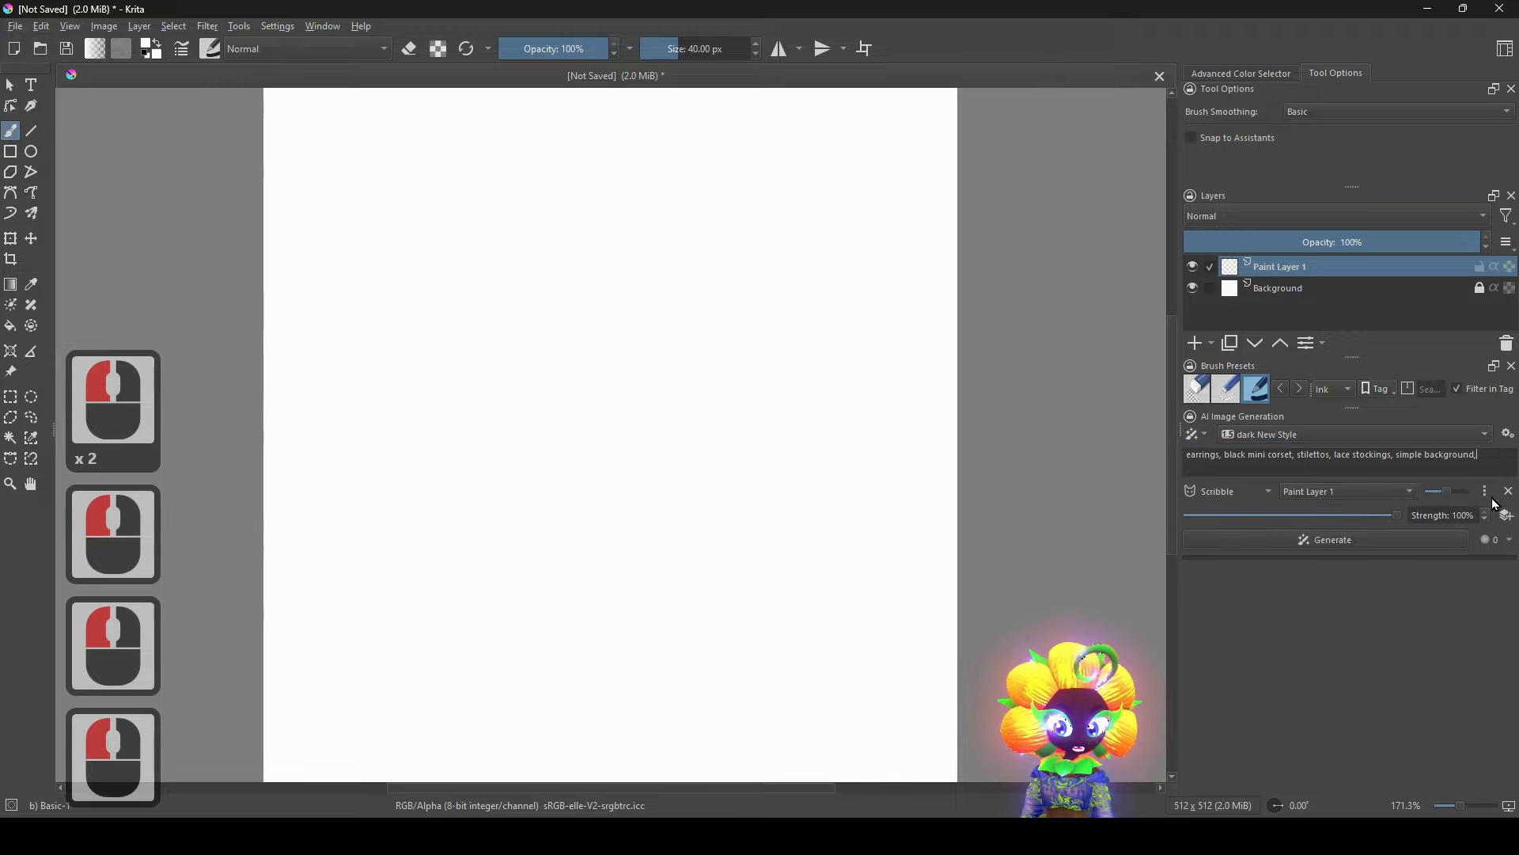
{"action": "left_click", "coordinate": [1227, 504]}
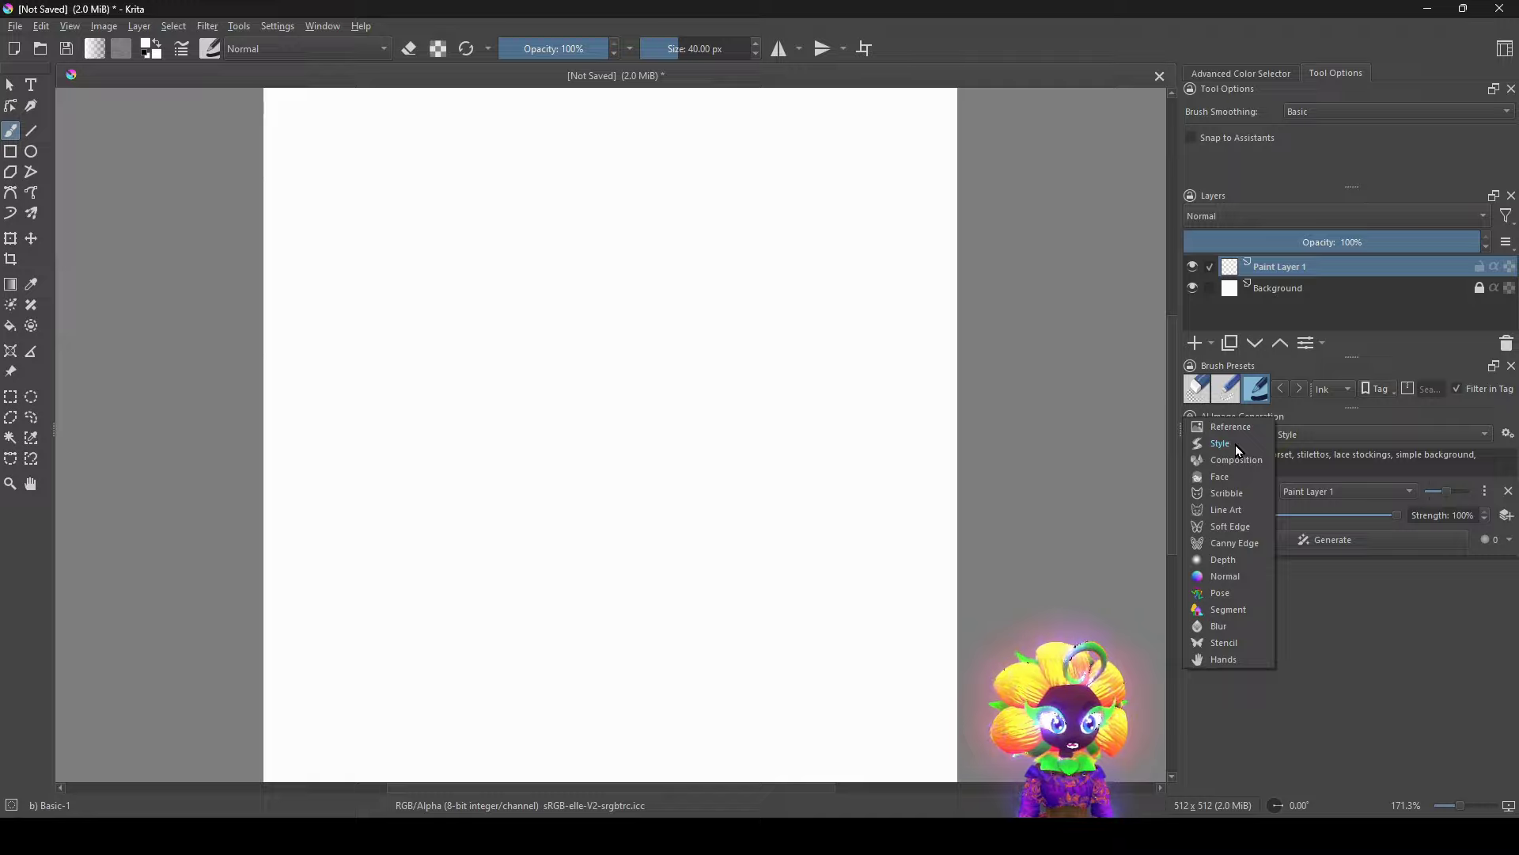
{"action": "left_click", "coordinate": [1378, 637]}
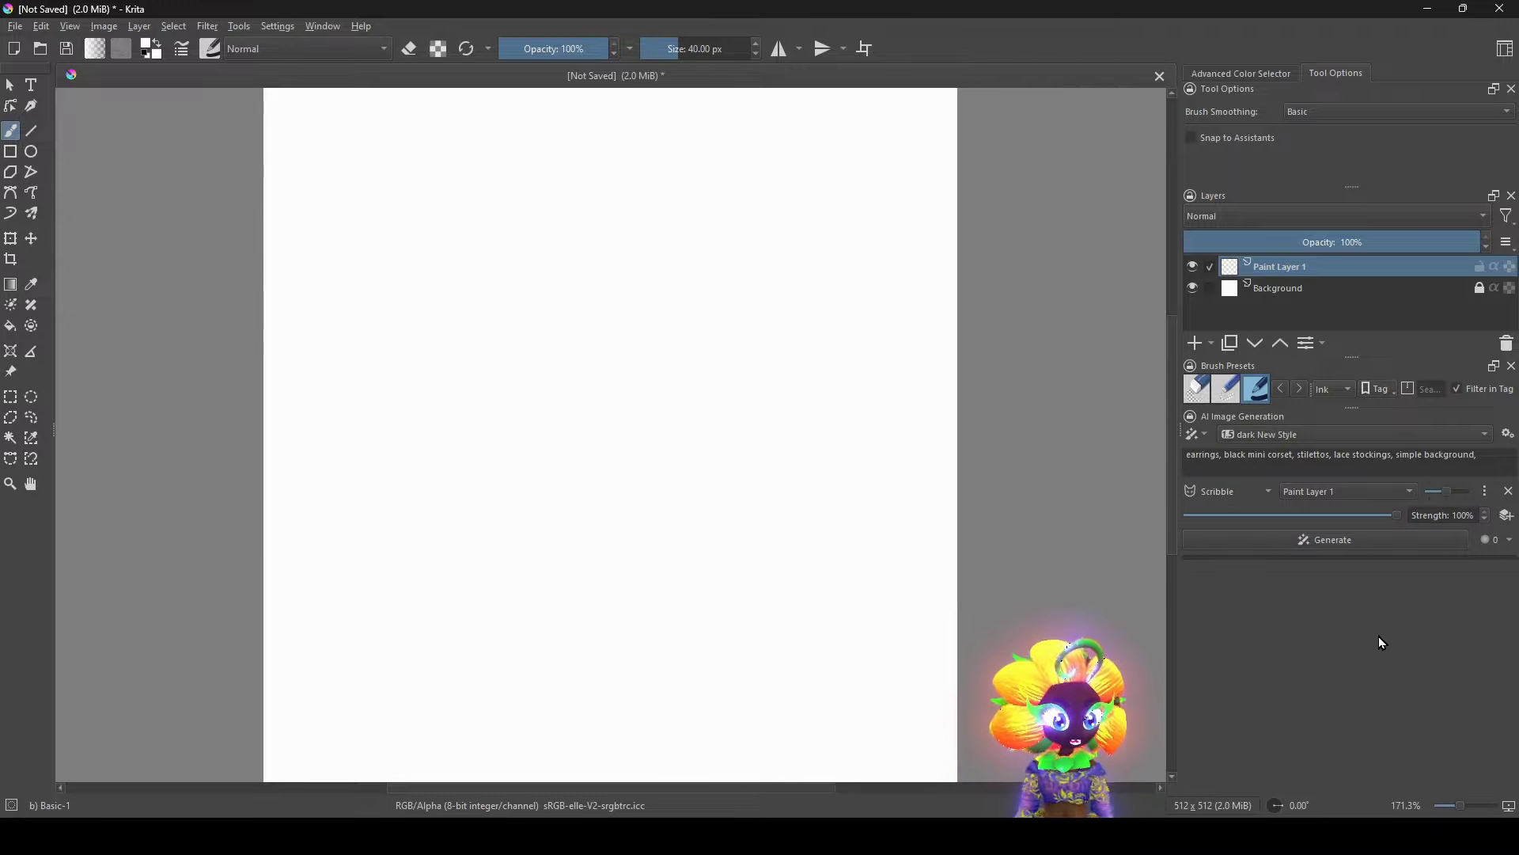
Remove the Scribble control layer and generate the character sheet images at 100% strength.
{"action": "scroll", "coordinate": [1462, 463], "scroll_direction": "up", "scroll_amount": 4}
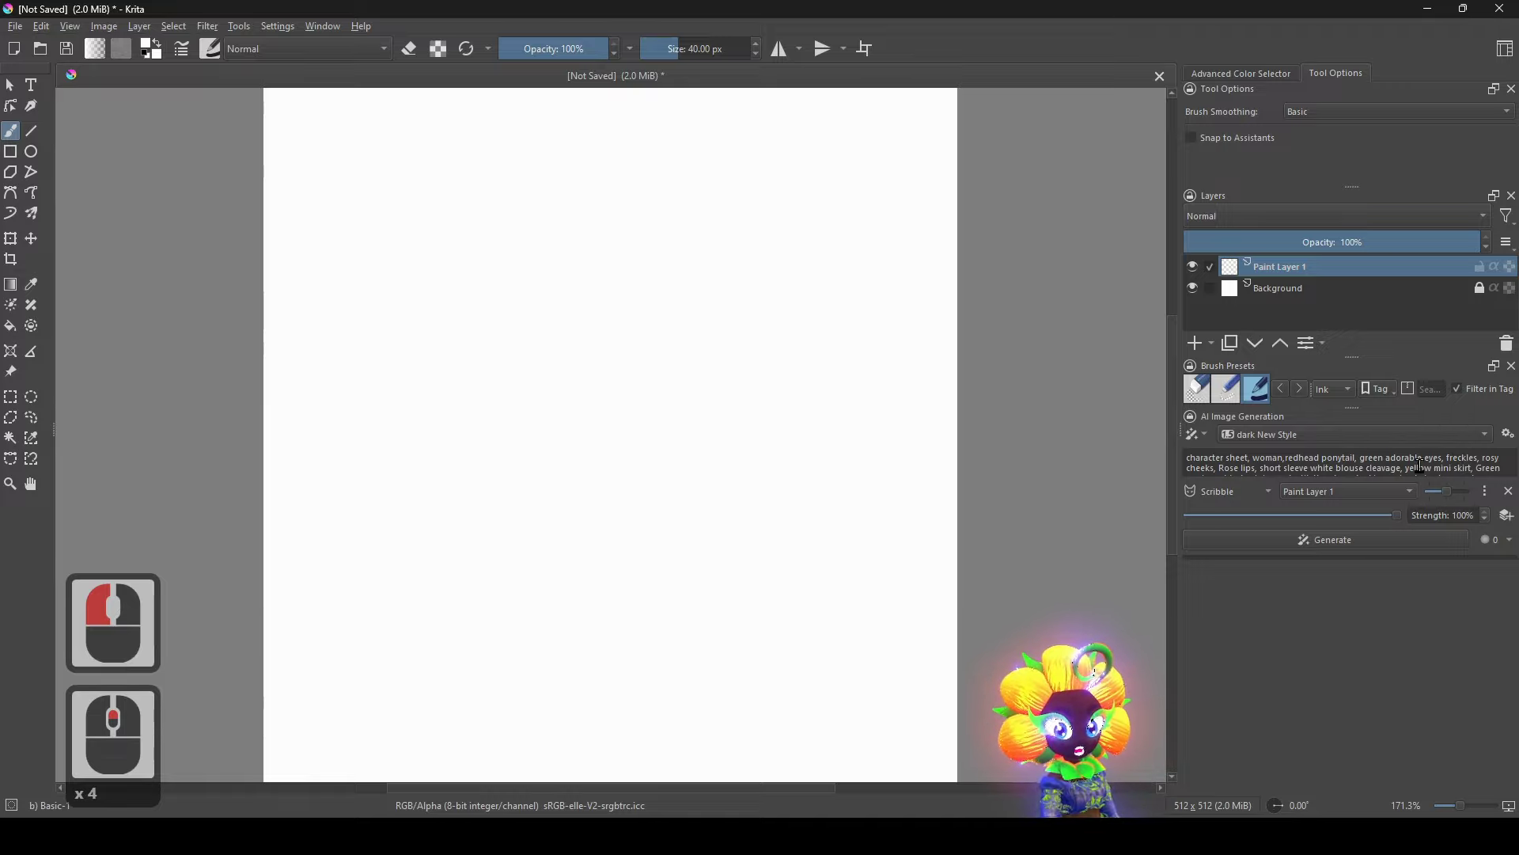
{"action": "left_click", "coordinate": [1509, 491]}
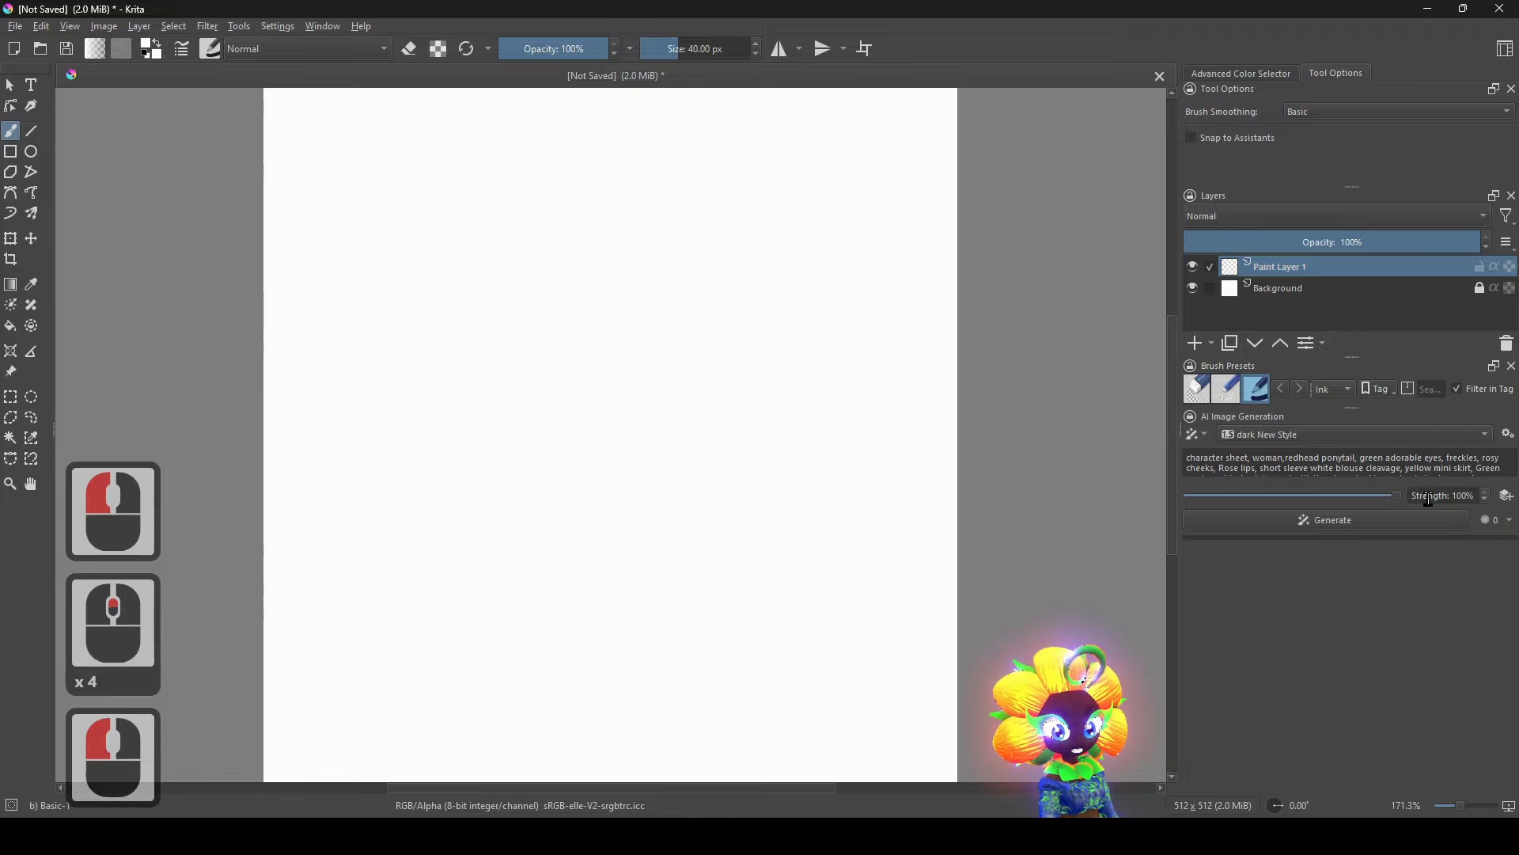
{"action": "left_click", "coordinate": [1409, 523]}
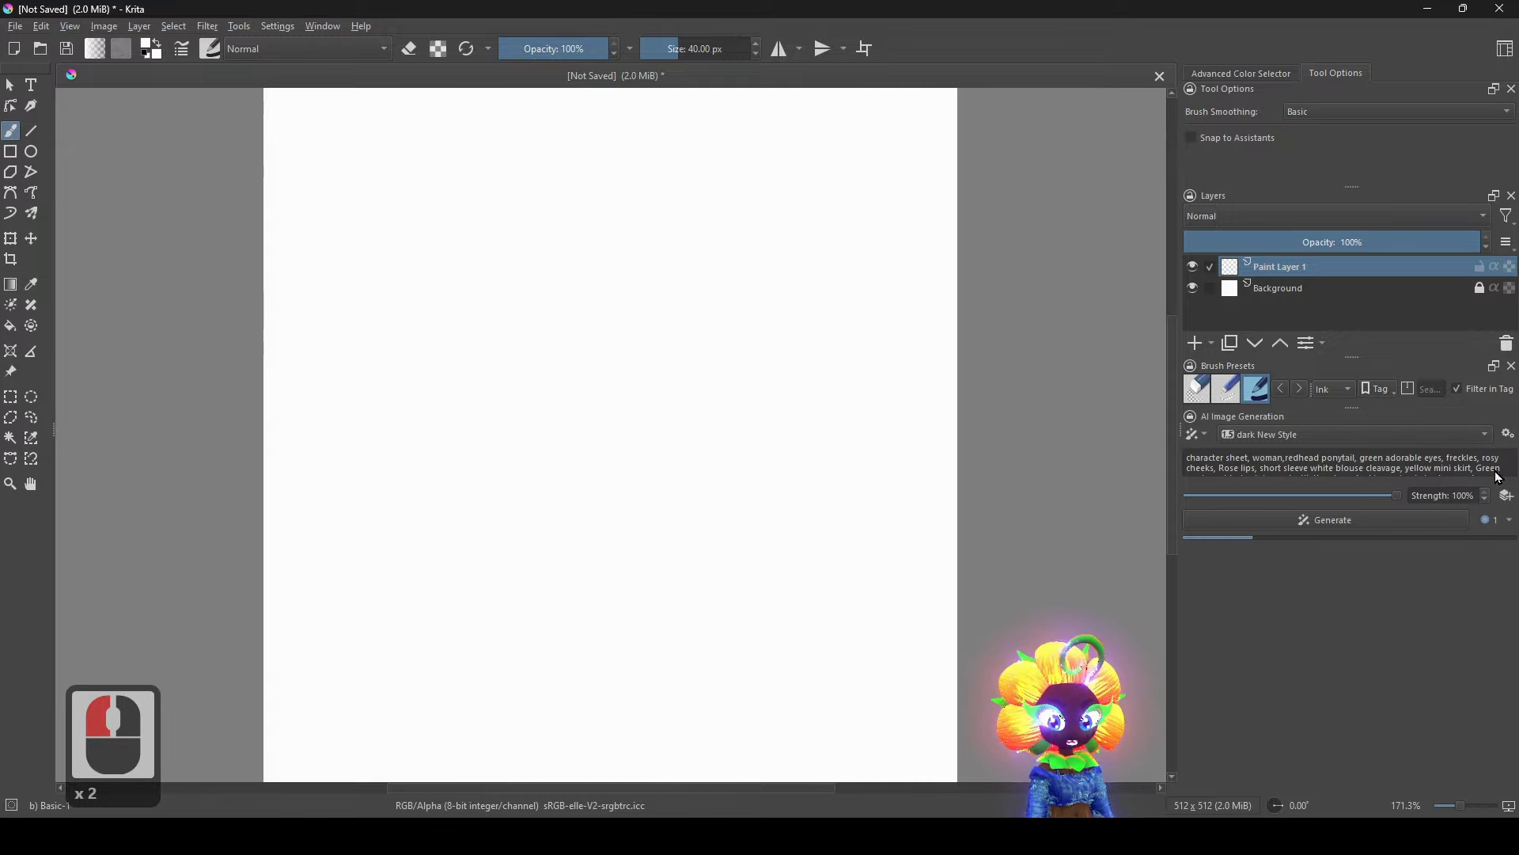
Open the Image Diffusion settings and examine the performance presets offered for the graphics hardware.
{"action": "left_click", "coordinate": [1509, 433]}
{"action": "left_click", "coordinate": [348, 178]}
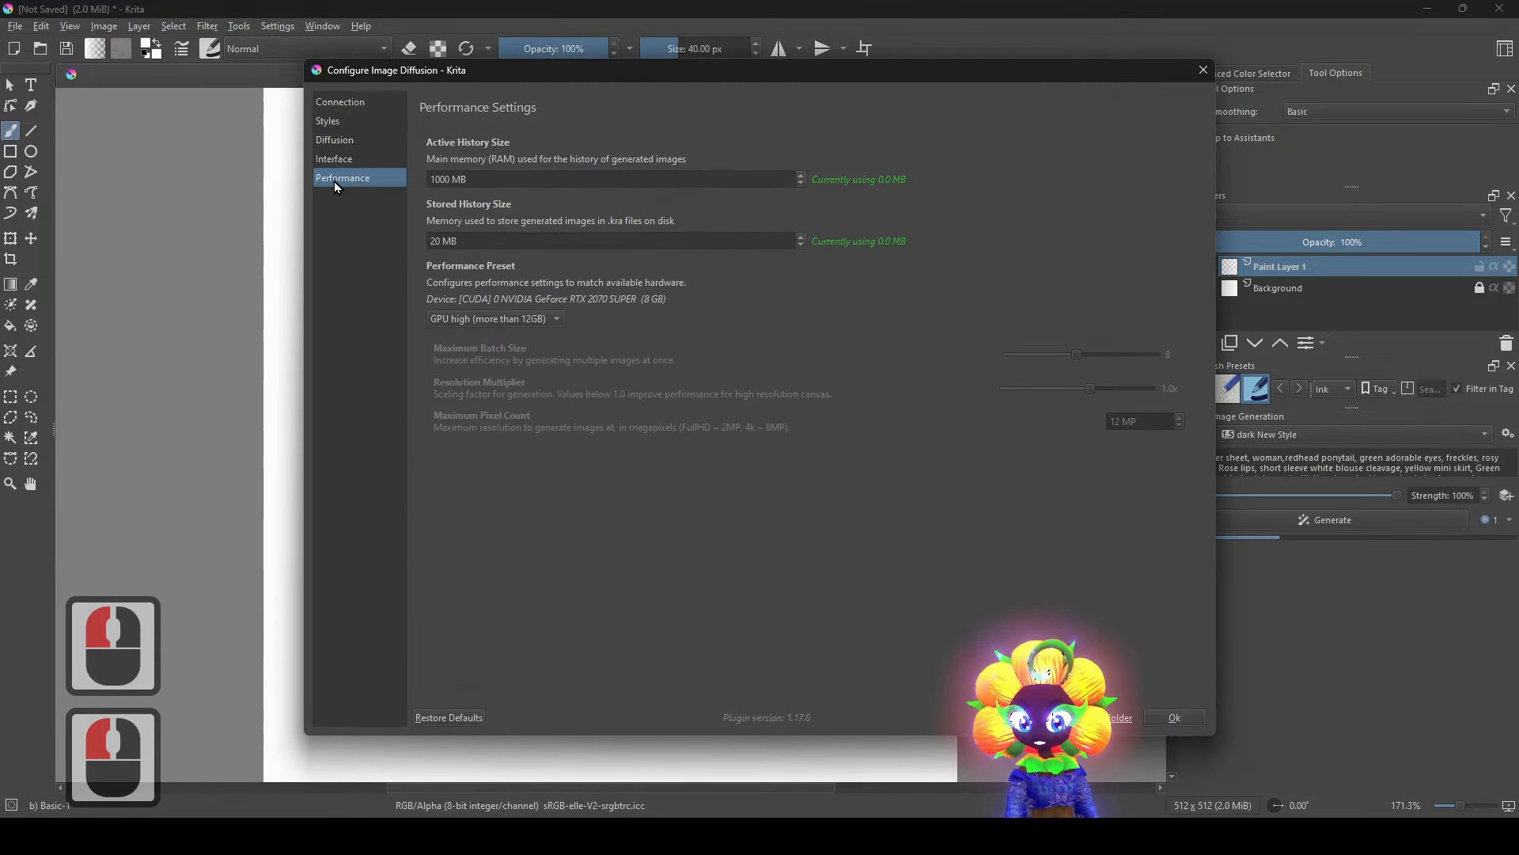
{"action": "left_click", "coordinate": [523, 319]}
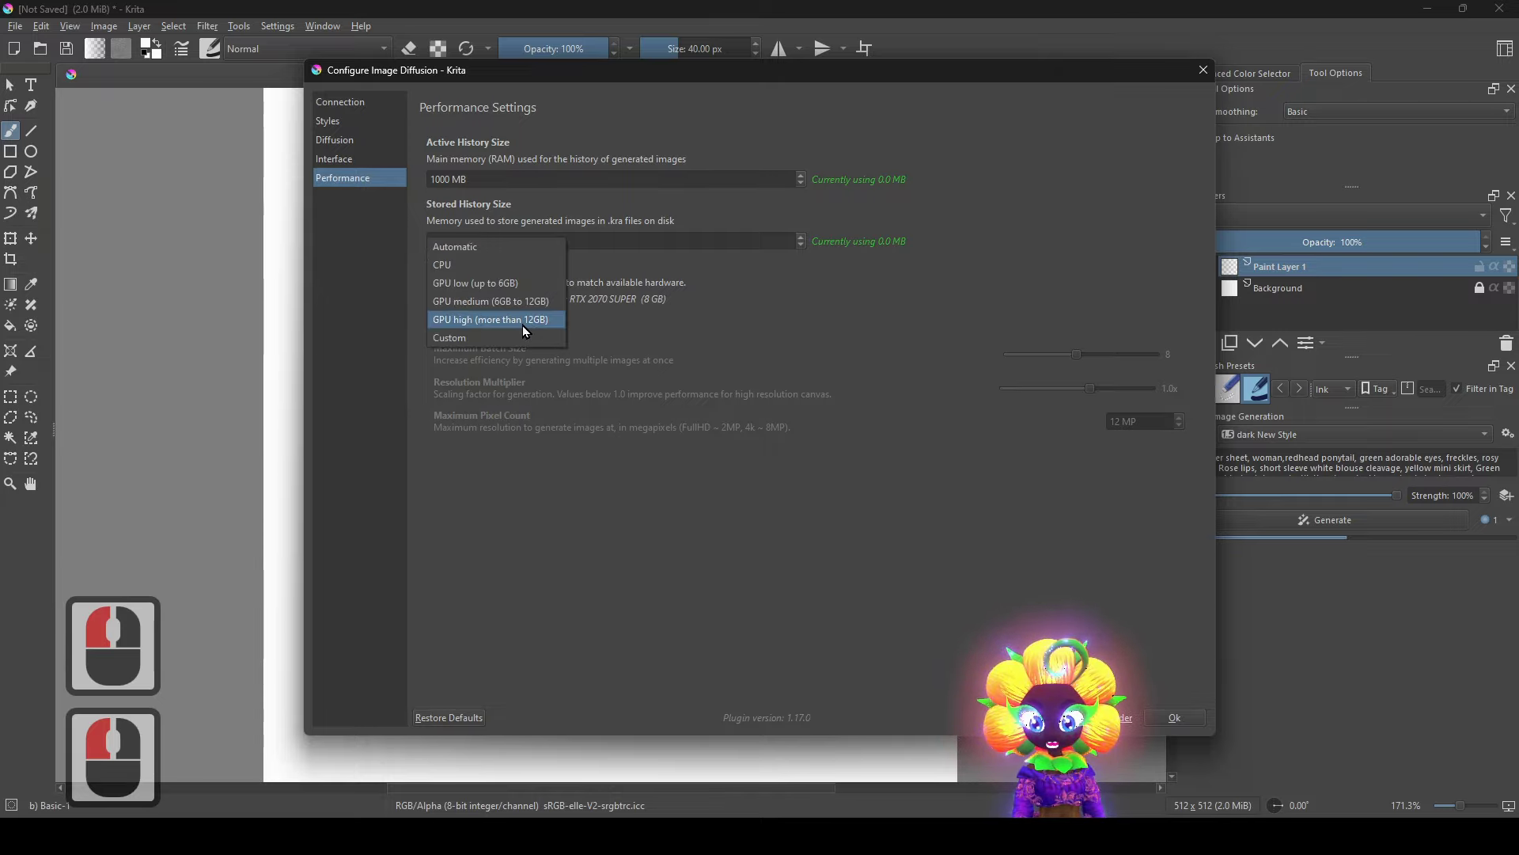
{"action": "left_click", "coordinate": [631, 506]}
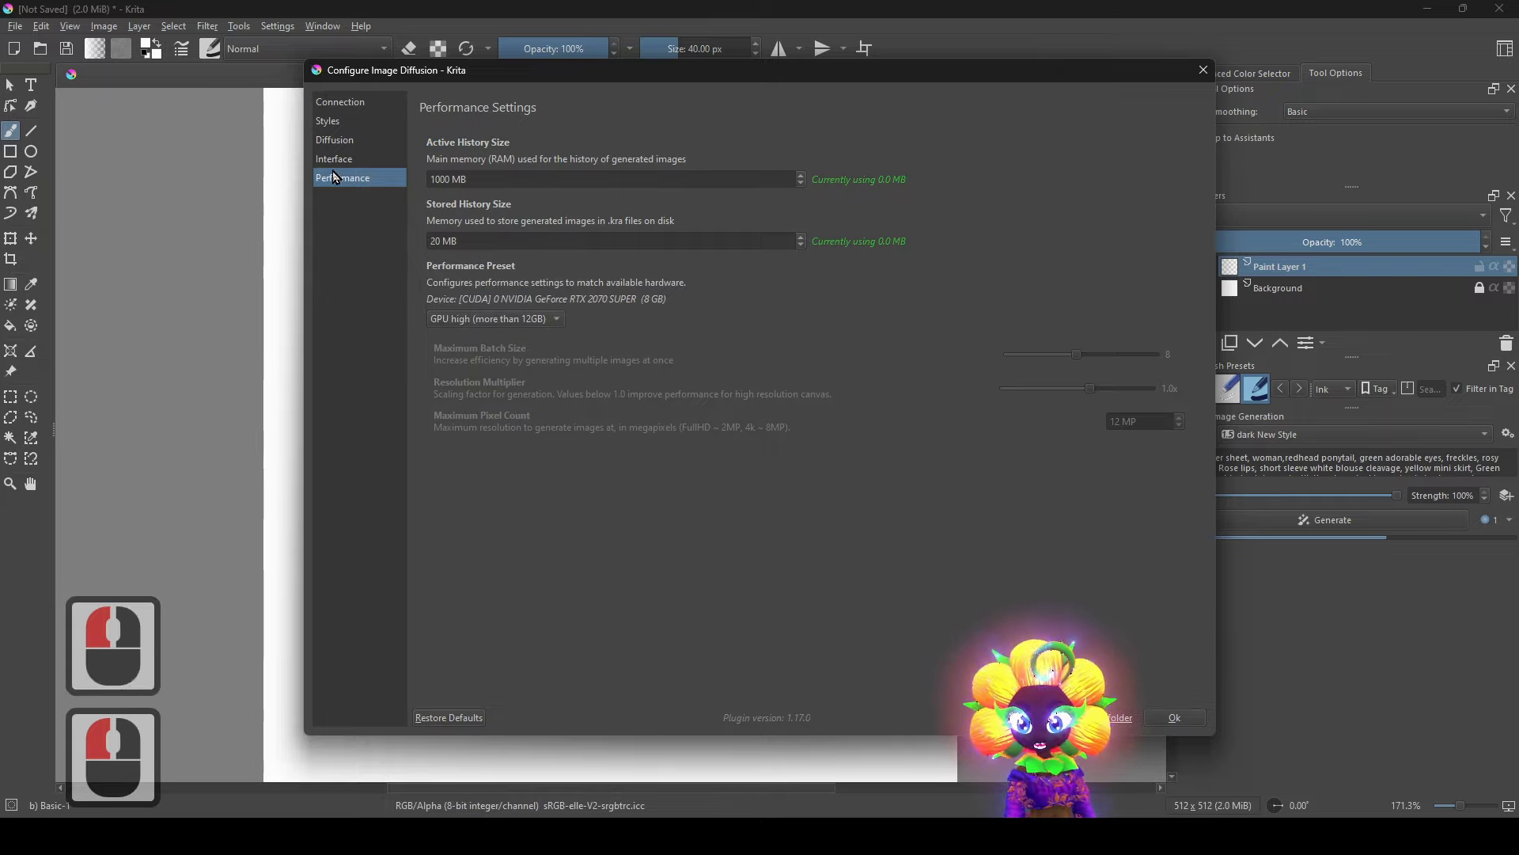
Examine the server connection settings and the processing options offered for the local managed server.
{"action": "left_click", "coordinate": [336, 121]}
{"action": "left_click", "coordinate": [340, 107]}
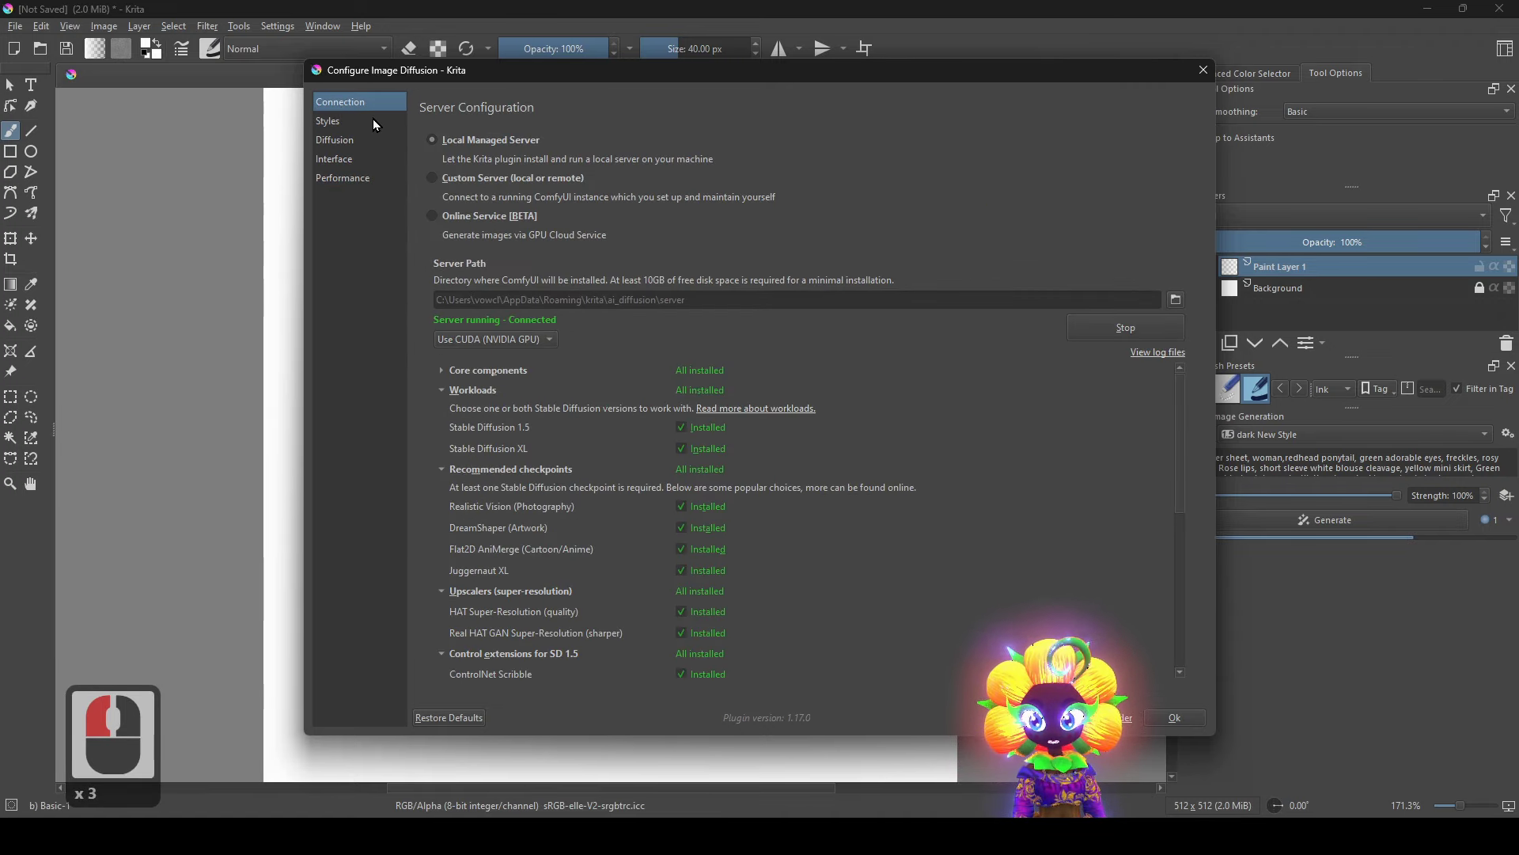
{"action": "left_click", "coordinate": [373, 120]}
{"action": "left_click", "coordinate": [369, 106]}
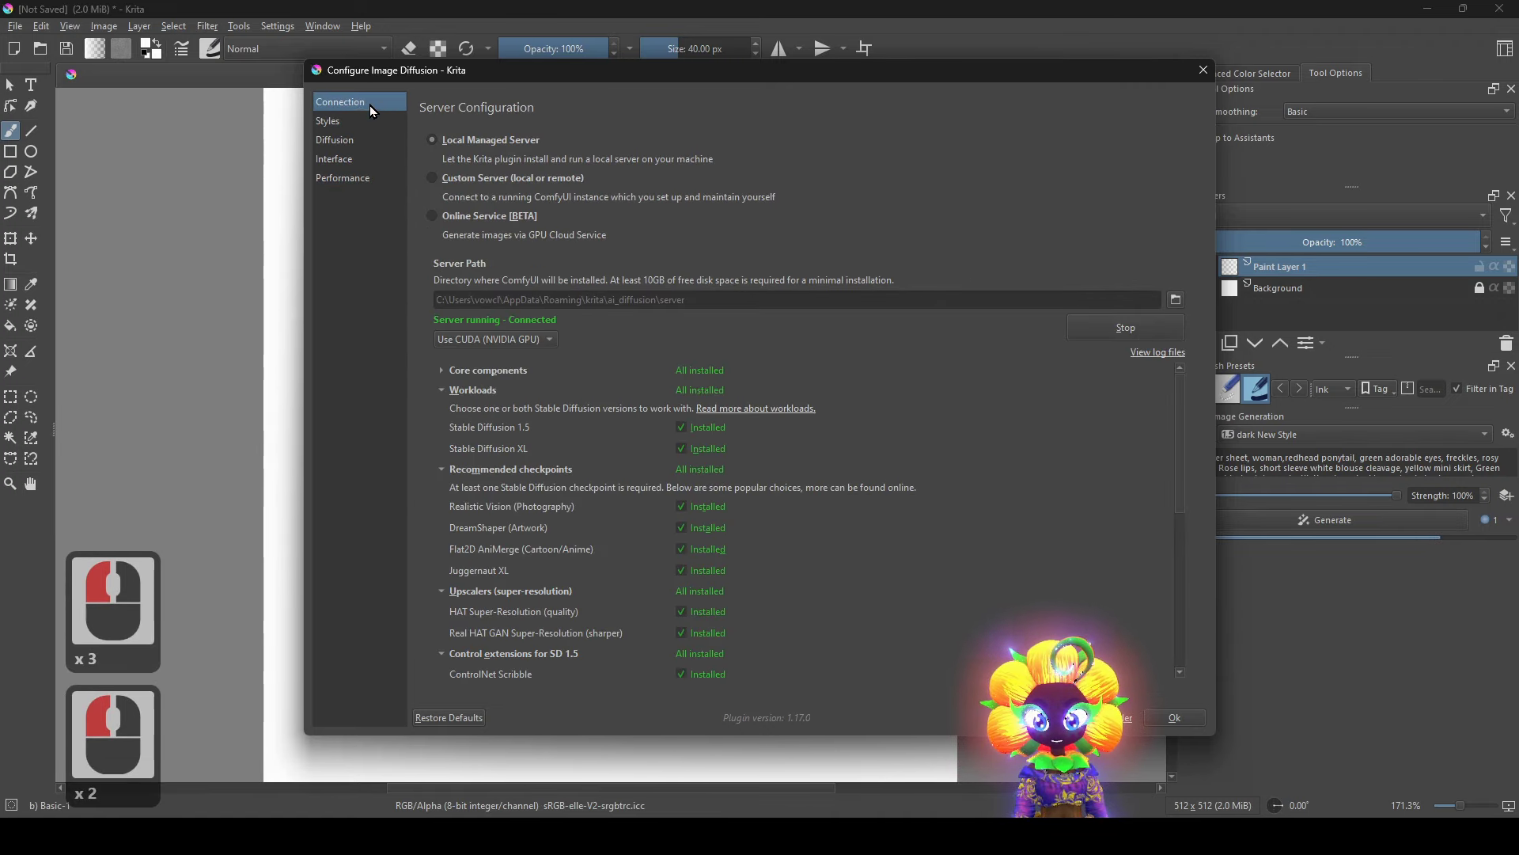
{"action": "left_click", "coordinate": [502, 331]}
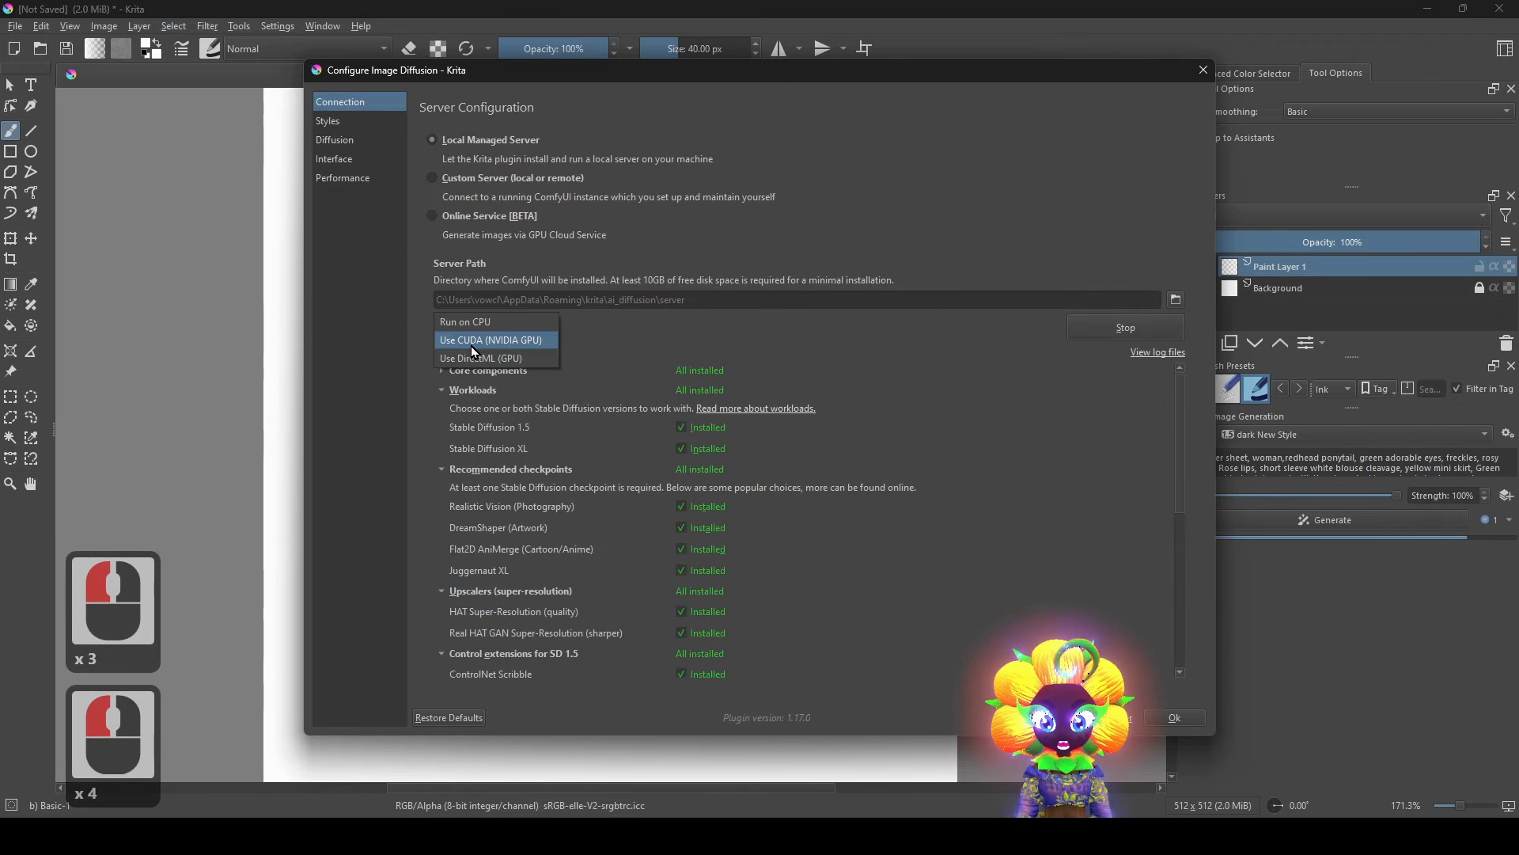
{"action": "left_click", "coordinate": [417, 330]}
Look through the Performance, Interface, Diffusion, Styles and Connection settings once more and close the configuration.
{"action": "left_click", "coordinate": [380, 181]}
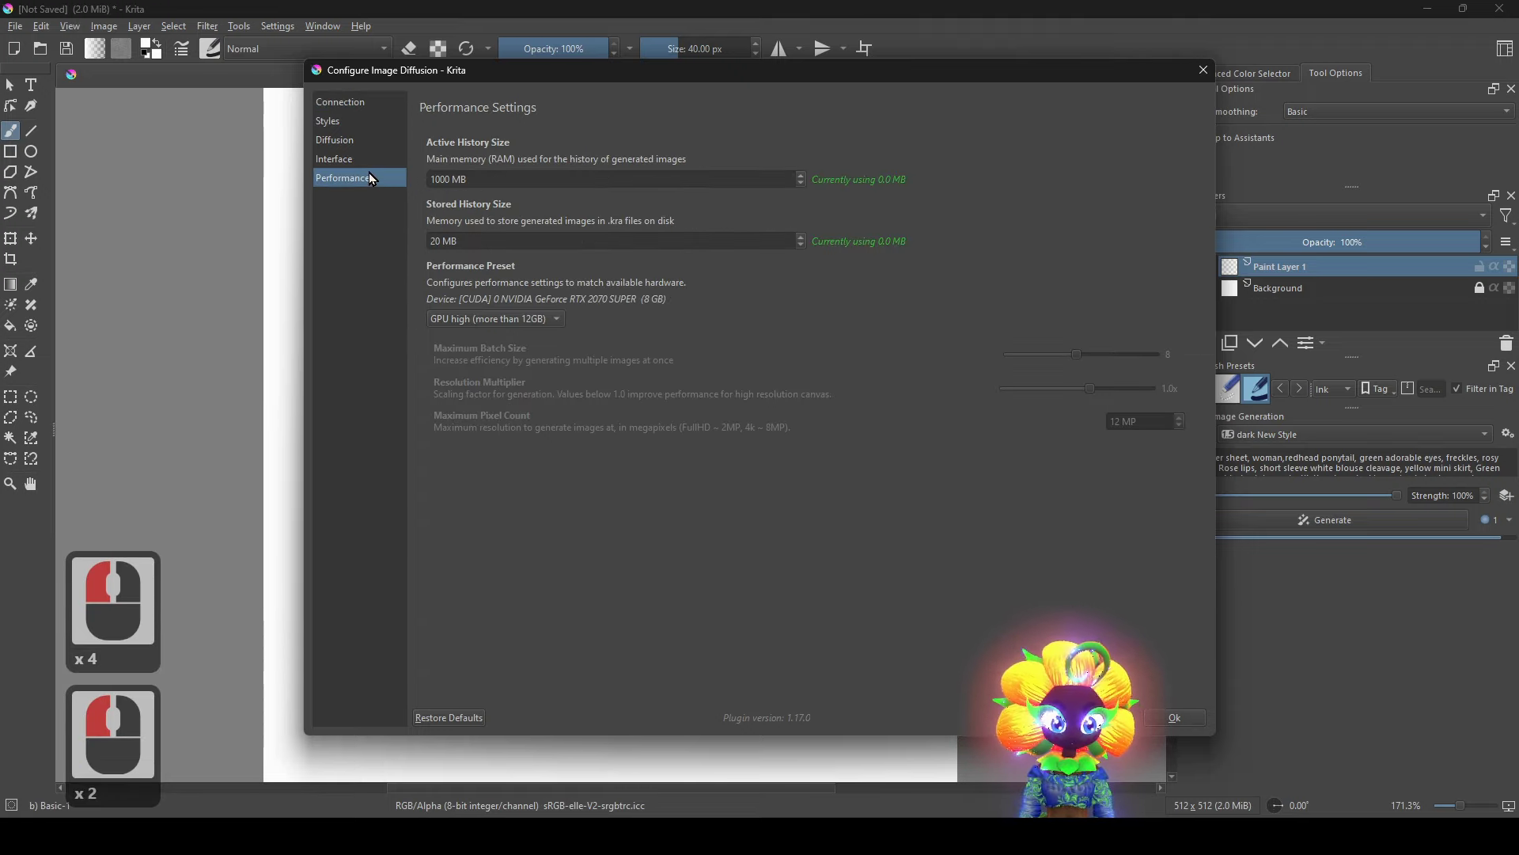
{"action": "left_click", "coordinate": [367, 159]}
{"action": "left_click", "coordinate": [368, 138]}
{"action": "left_click", "coordinate": [372, 121]}
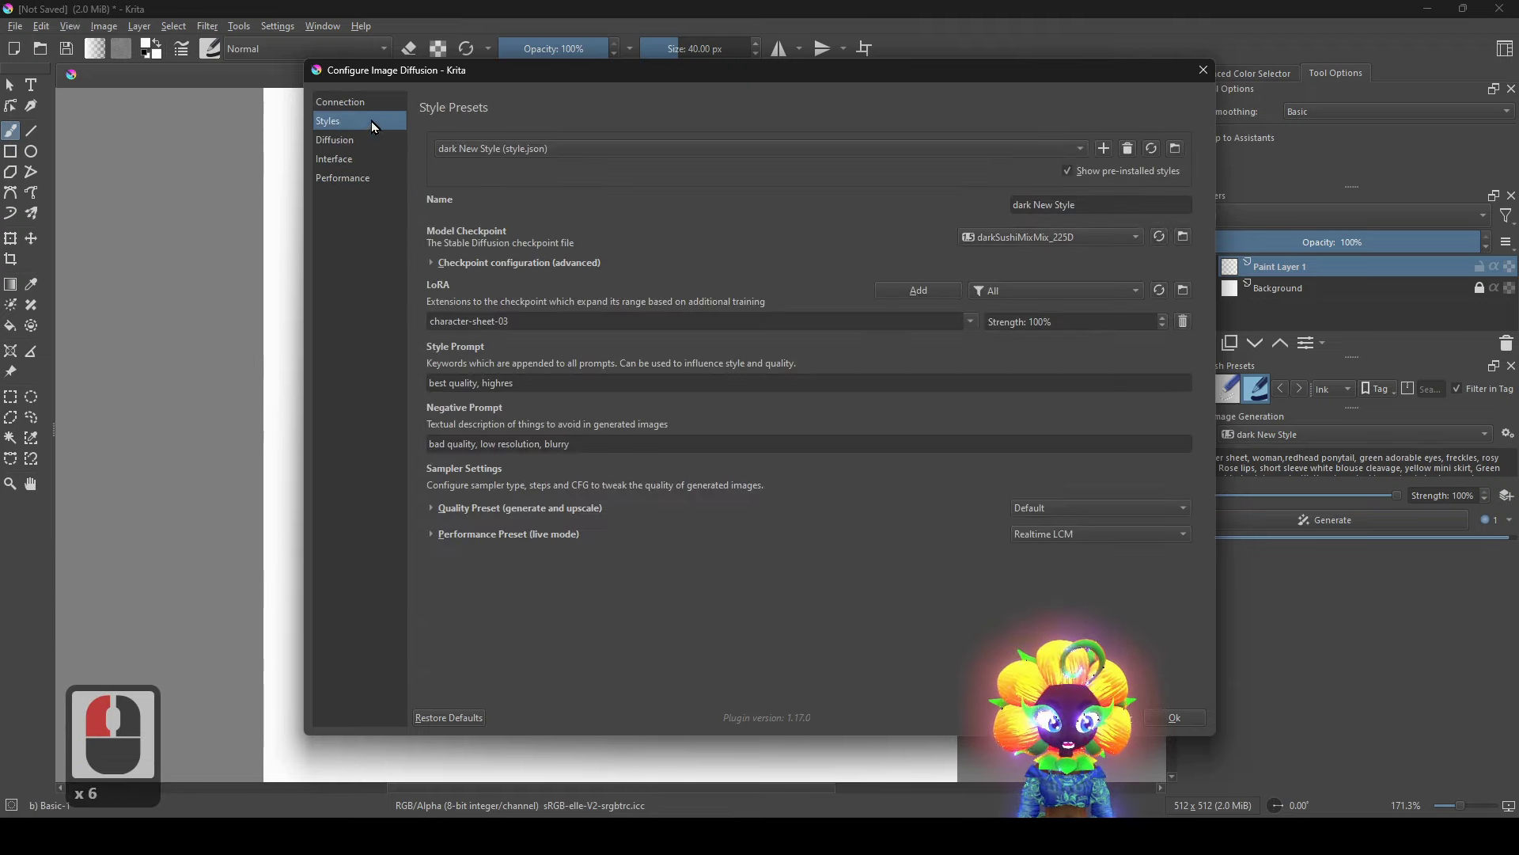
{"action": "left_click", "coordinate": [377, 103]}
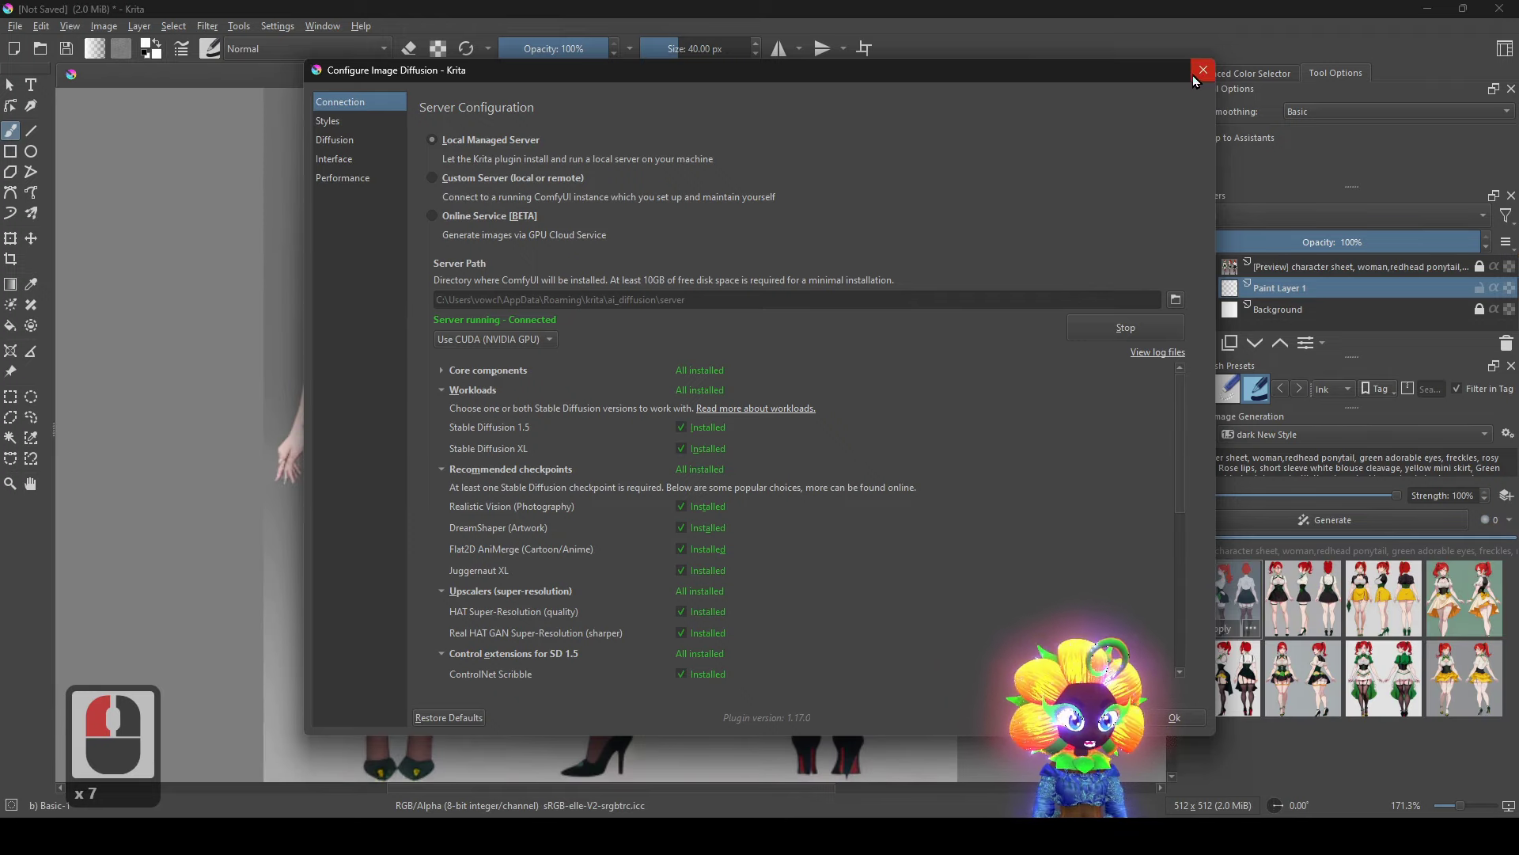
{"action": "left_click", "coordinate": [1203, 70]}
Examine the first generated character sheet up close, including the face of the front-view figure.
{"action": "scroll", "coordinate": [495, 351], "scroll_direction": "down", "scroll_amount": 2}
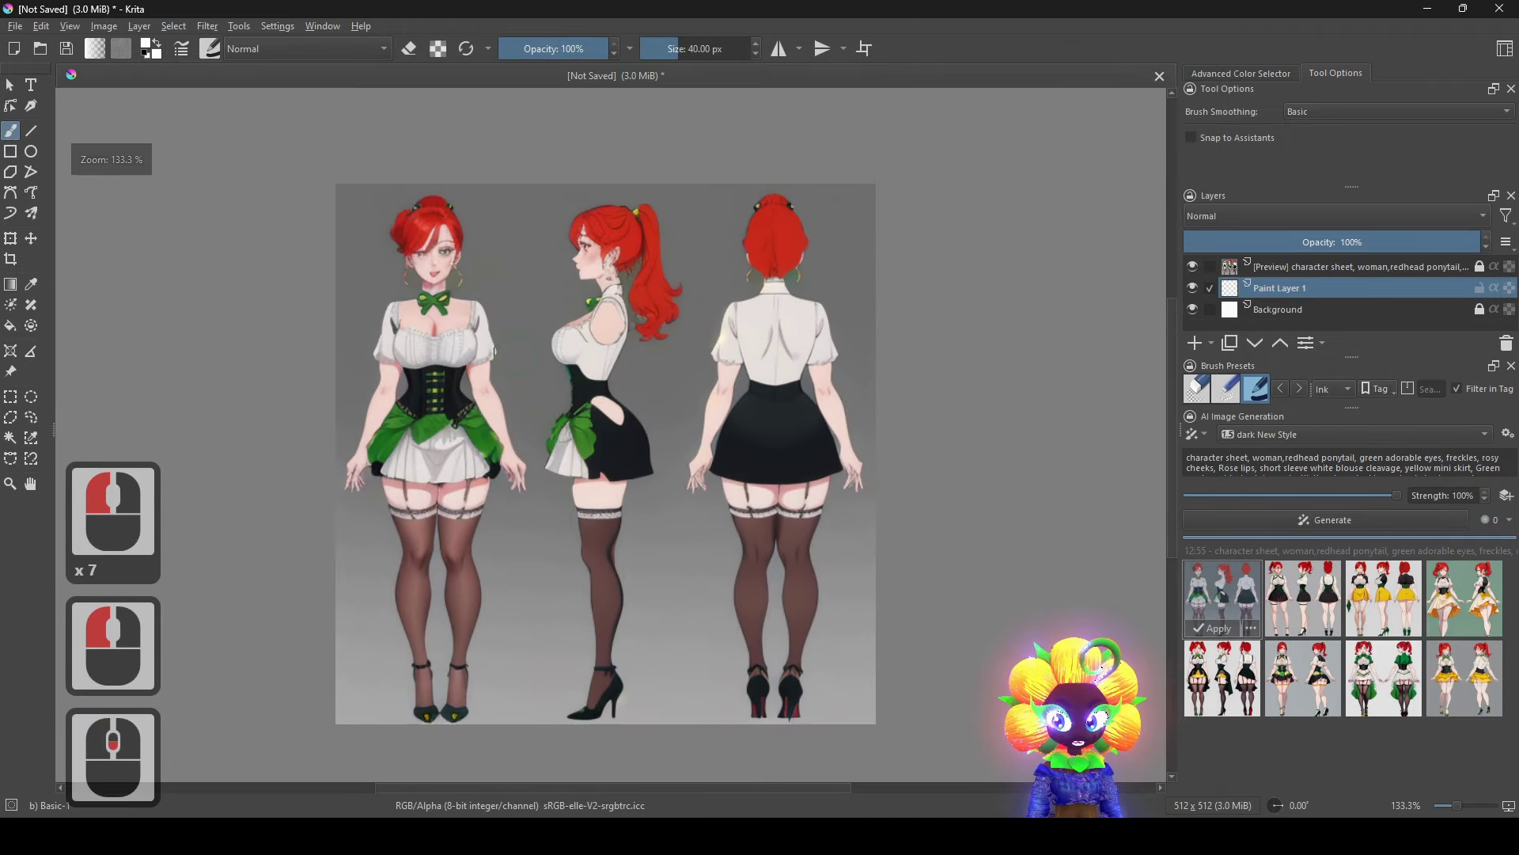
{"action": "left_click_drag", "start_coordinate": [495, 351], "coordinate": [754, 625]}
{"action": "scroll", "coordinate": [753, 625], "scroll_direction": "up", "scroll_amount": 3}
{"action": "left_click_drag", "start_coordinate": [705, 550], "coordinate": [843, 759]}
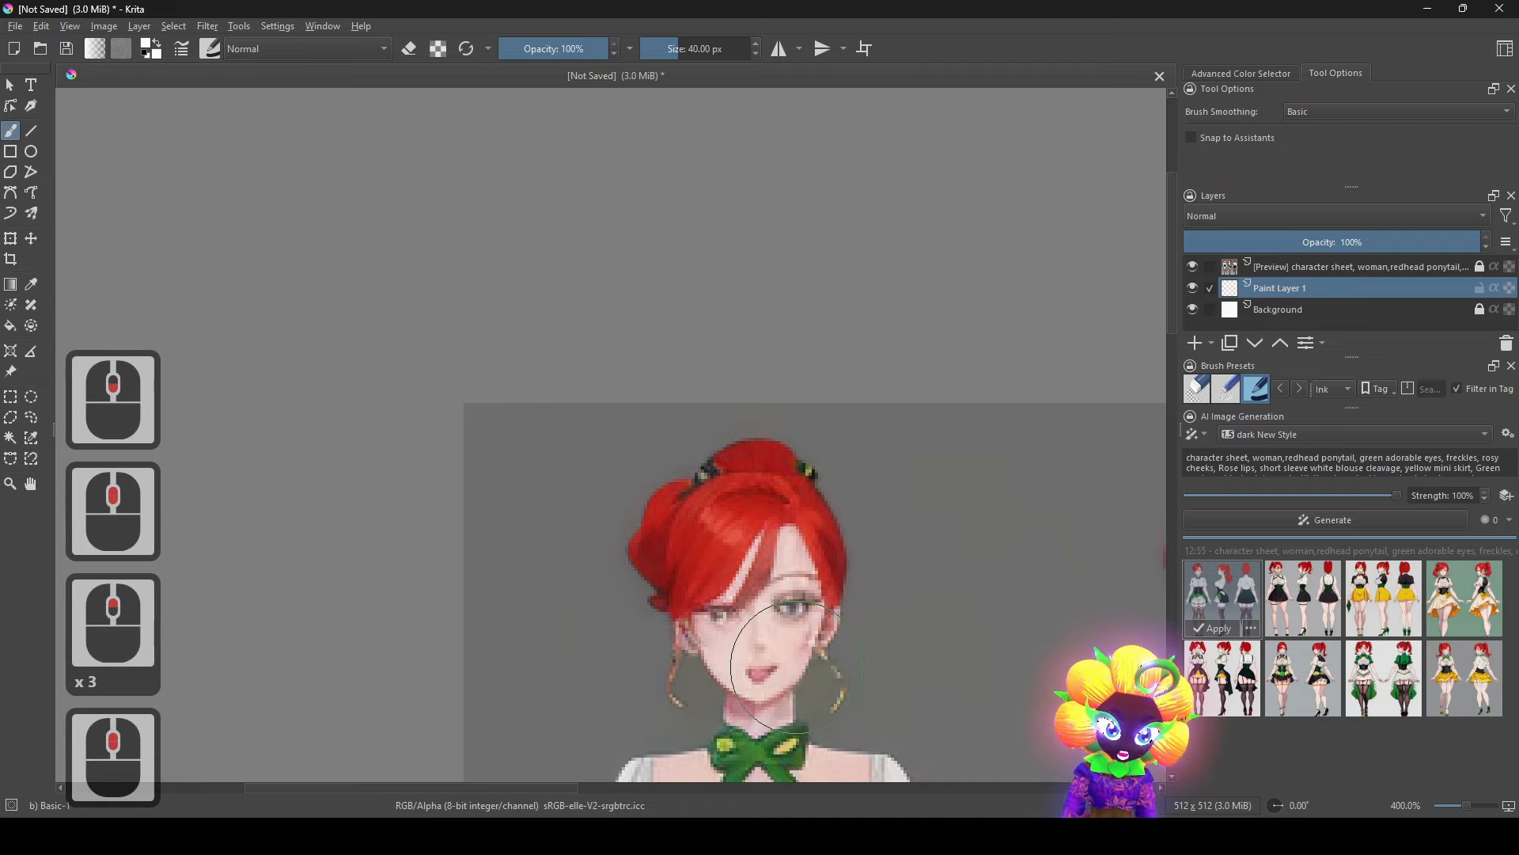
{"action": "scroll", "coordinate": [791, 663], "scroll_direction": "down", "scroll_amount": 4}
{"action": "mouse_move", "coordinate": [790, 662]}
{"action": "left_mouse_down"}
{"action": "mouse_move", "coordinate": [775, 379]}
{"action": "mouse_move", "coordinate": [725, 290]}
{"action": "left_mouse_up"}
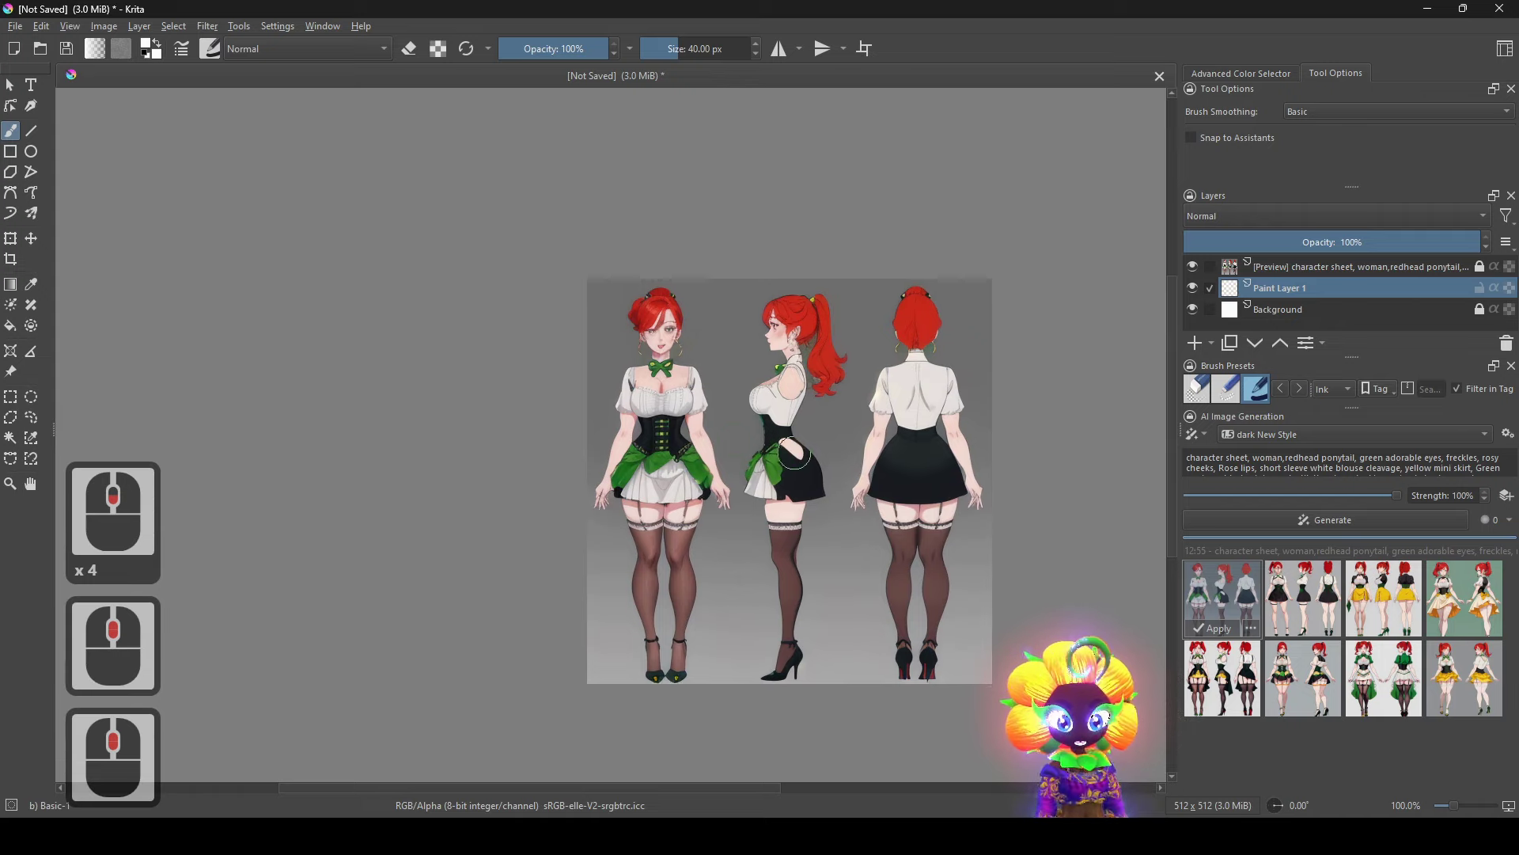
Preview several other generated character sheets, including the yellow-skirt versions with front, side and back views.
{"action": "left_click", "coordinate": [1392, 607]}
{"action": "left_click", "coordinate": [1418, 685]}
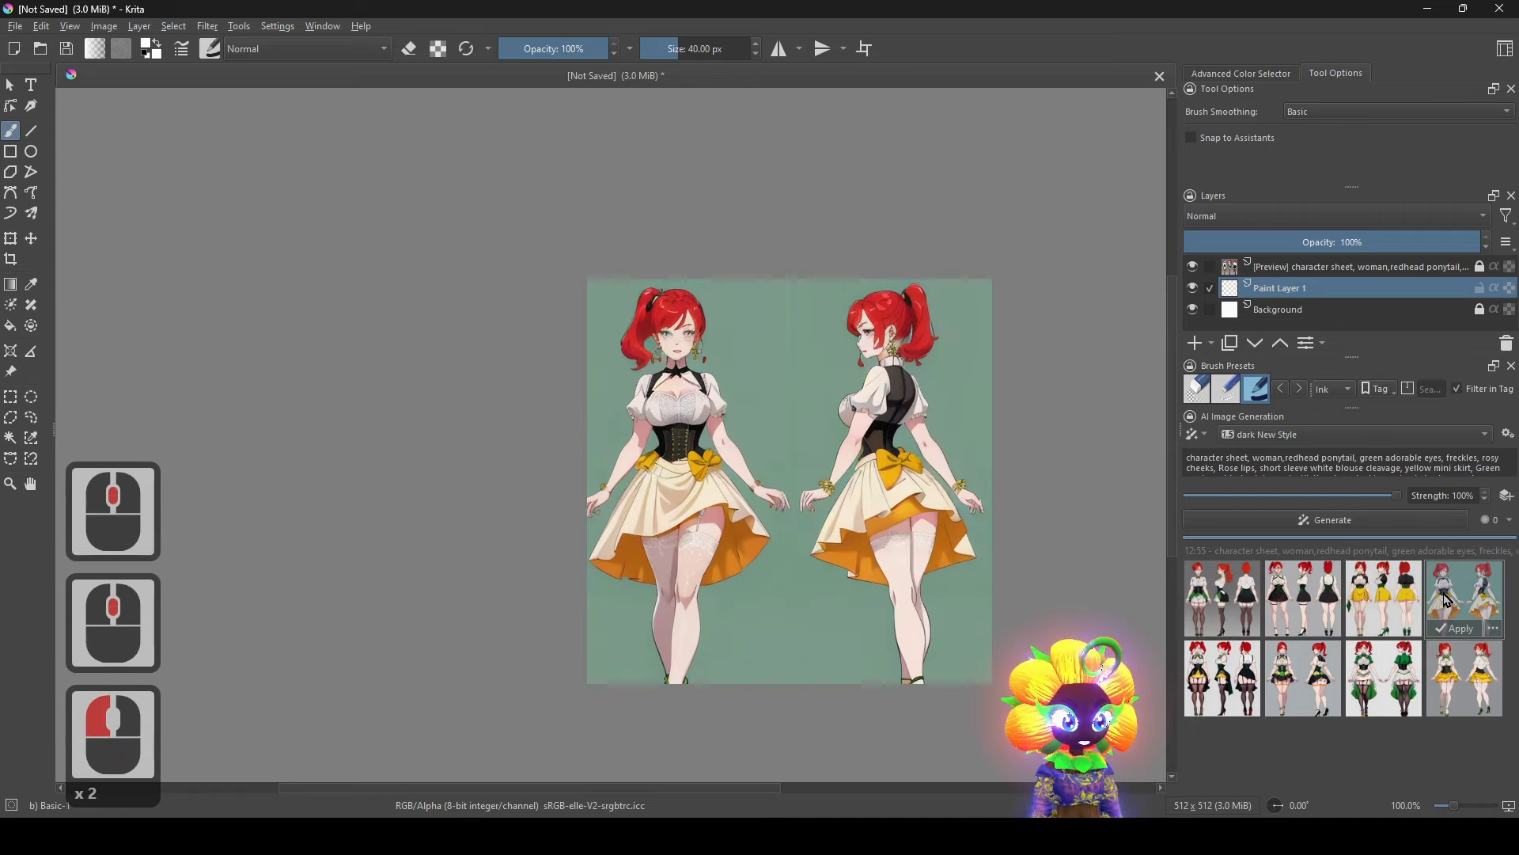
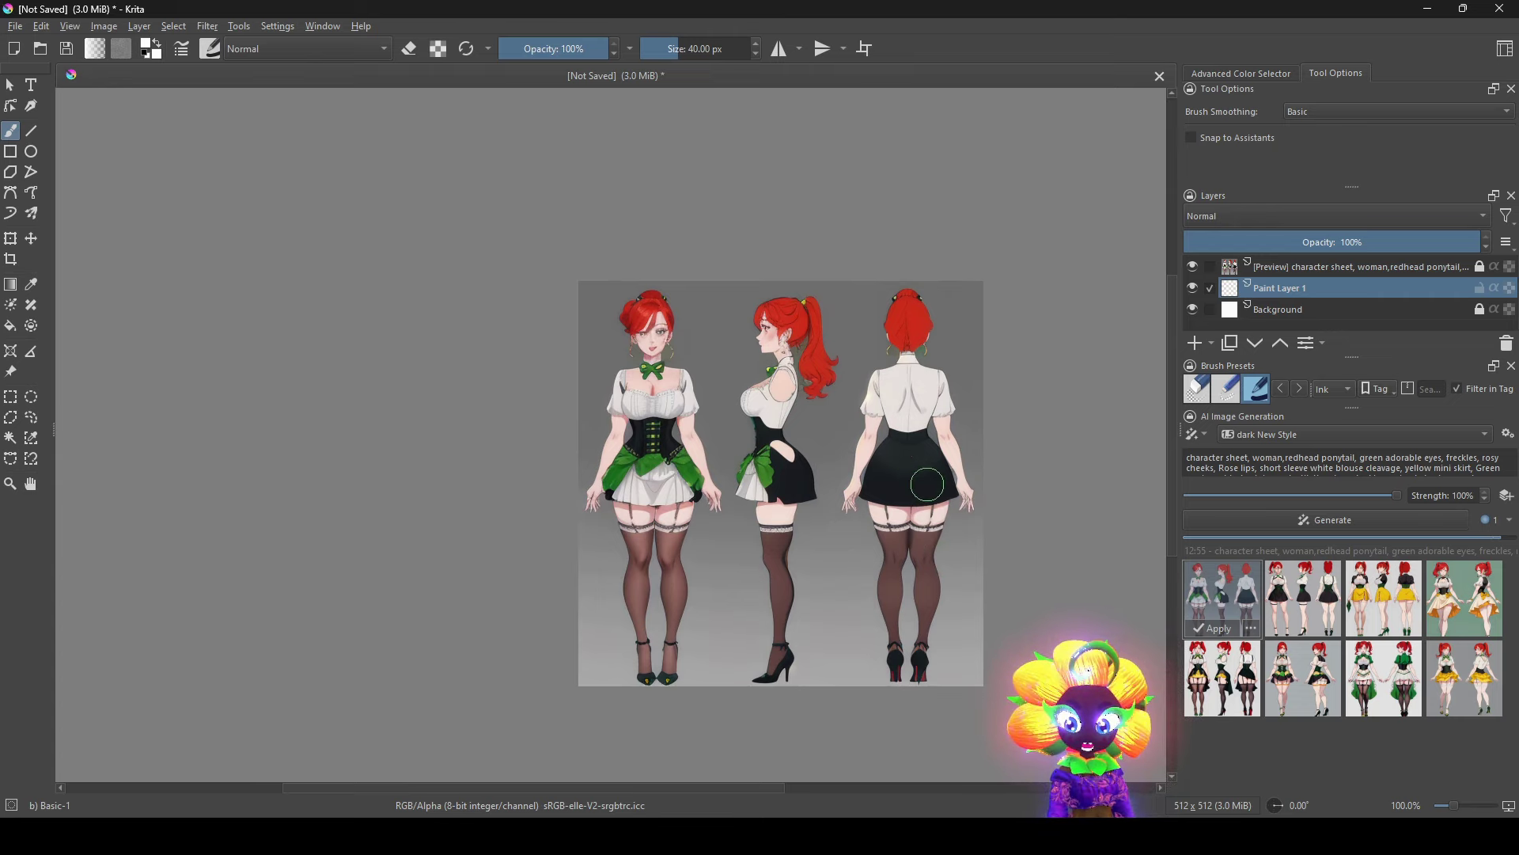
{"action": "scroll", "coordinate": [1315, 658], "scroll_direction": "down", "scroll_amount": 2}
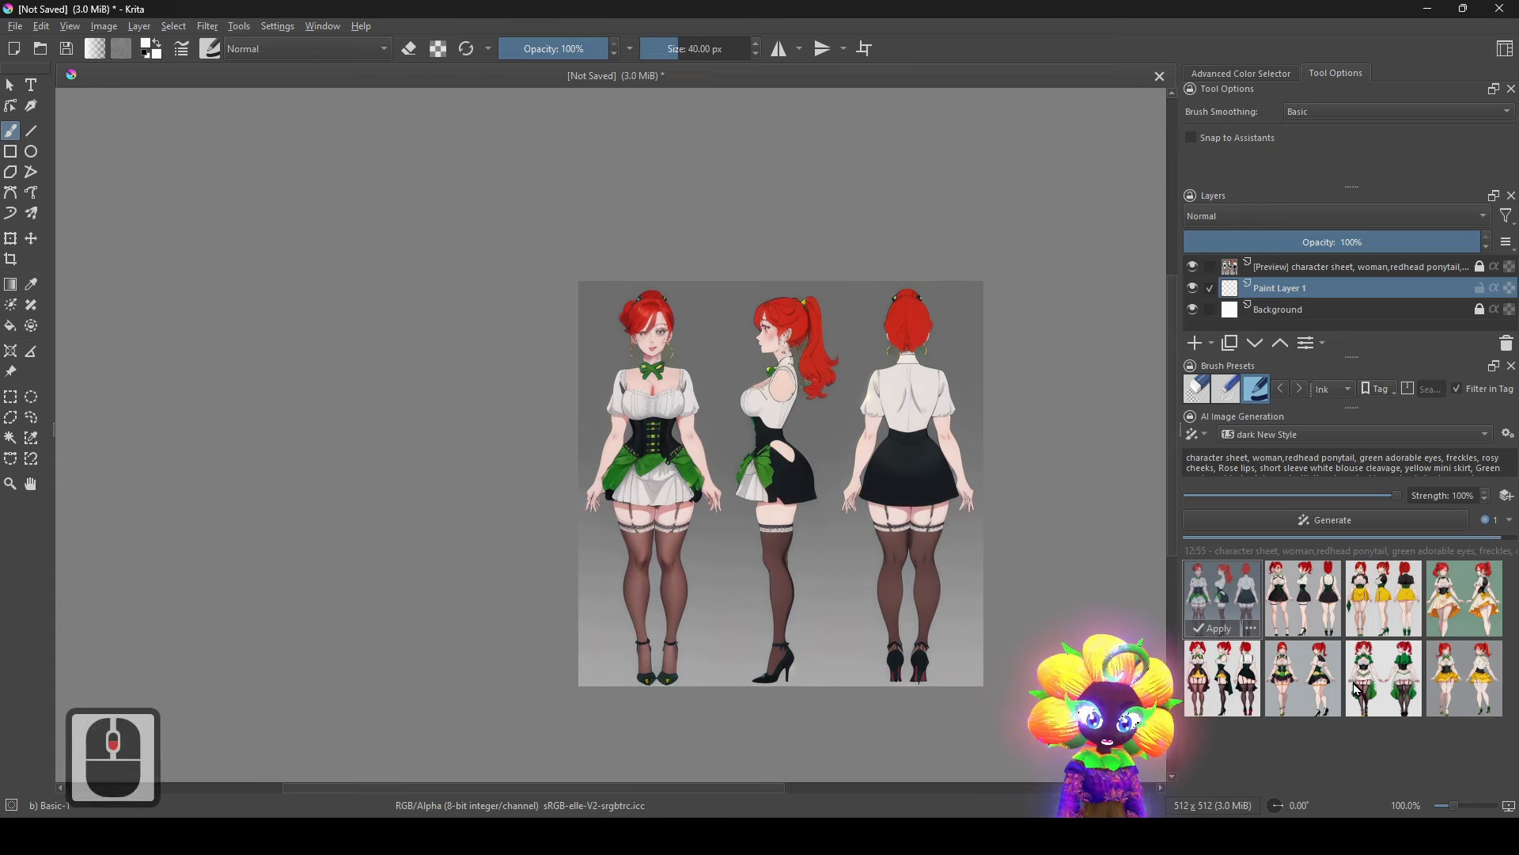
{"action": "left_click", "coordinate": [1399, 606]}
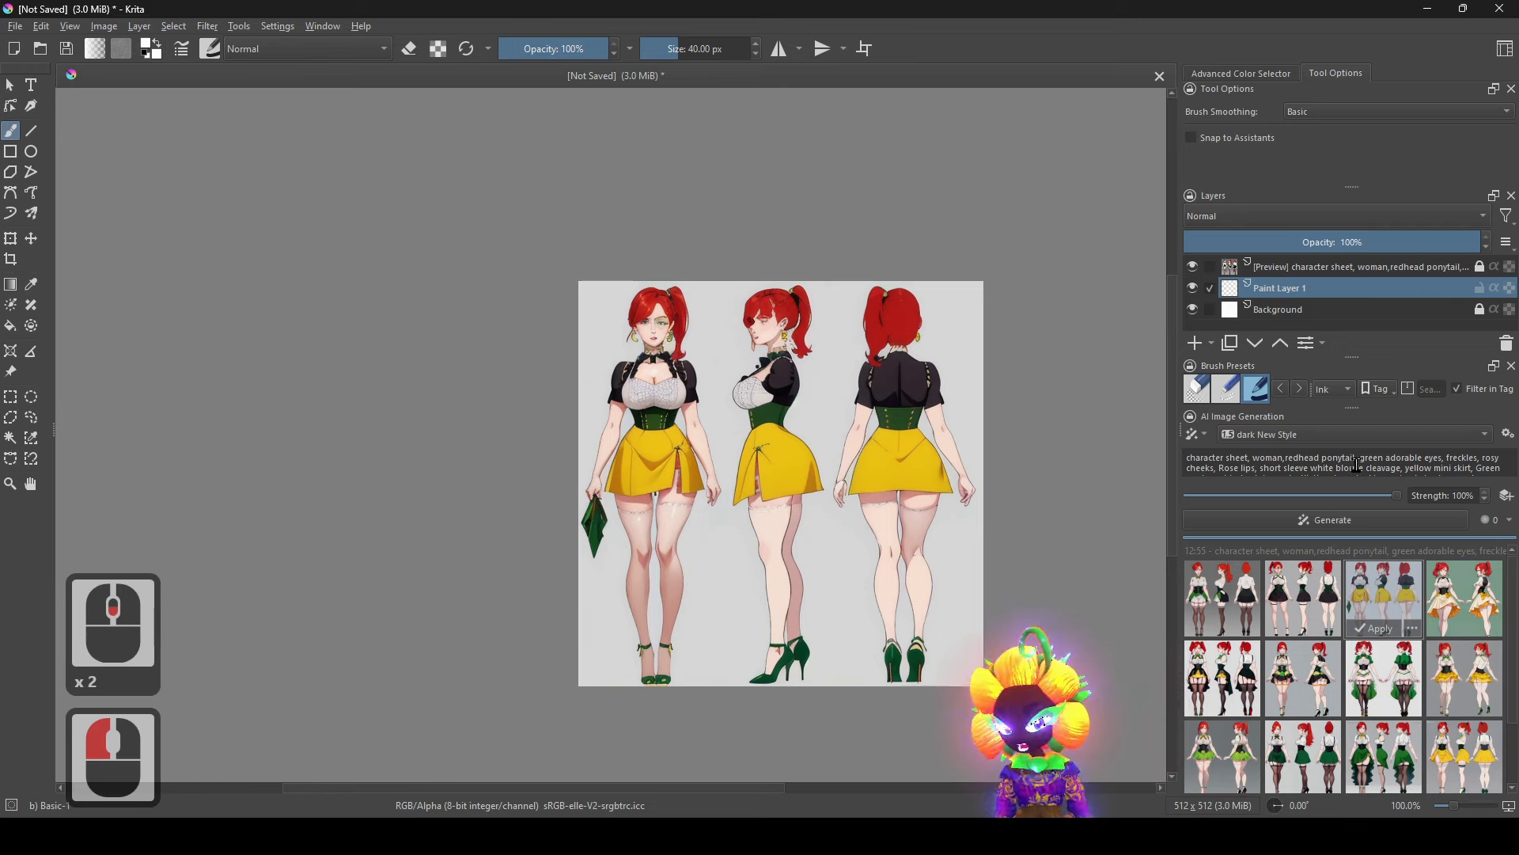
{"action": "scroll", "coordinate": [1393, 614], "scroll_direction": "down", "scroll_amount": 2}
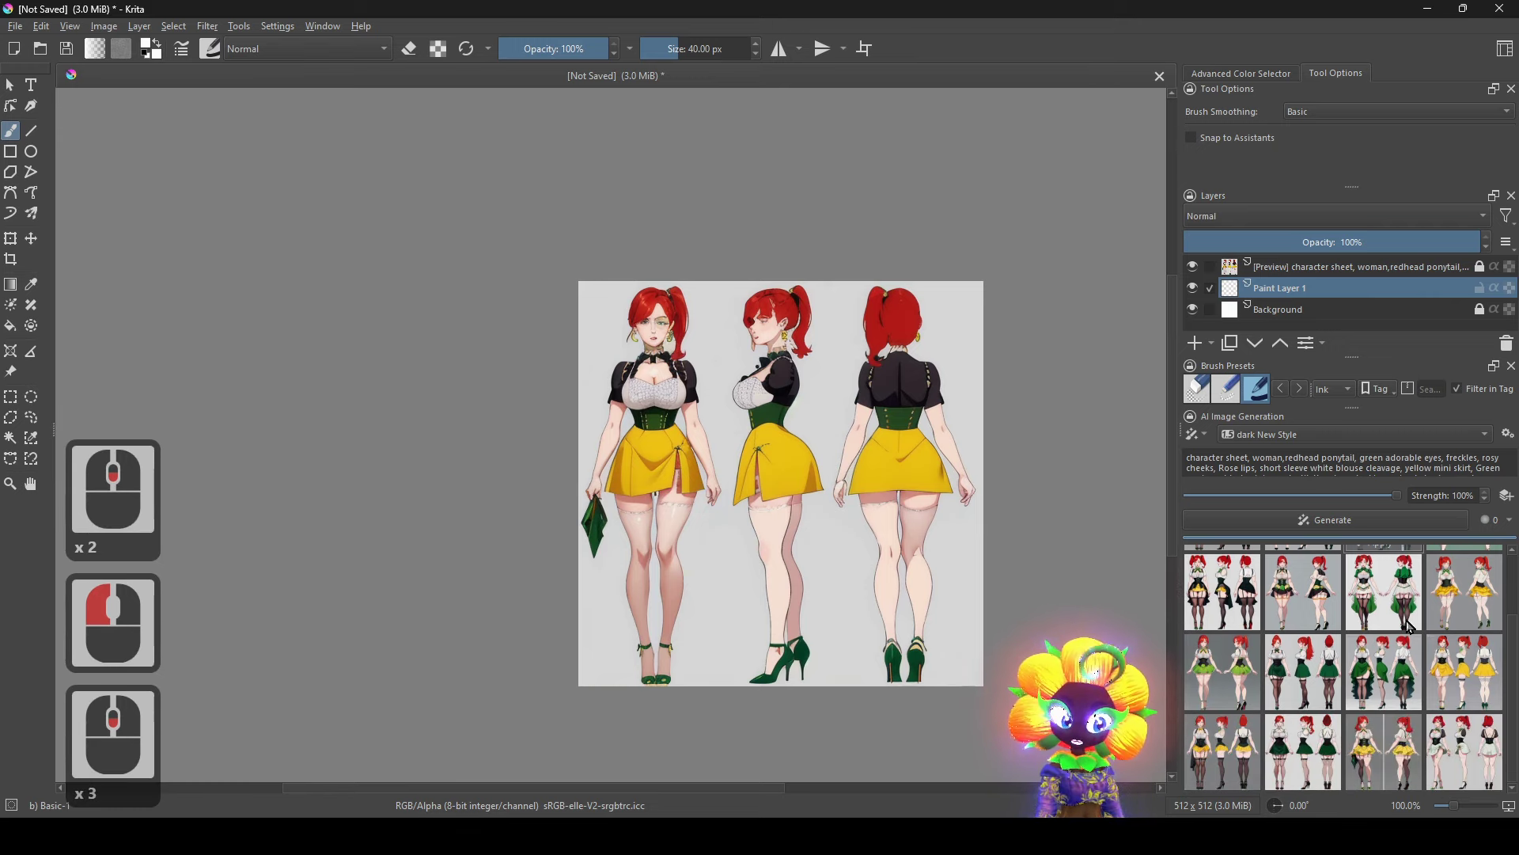
{"action": "left_click", "coordinate": [1454, 678]}
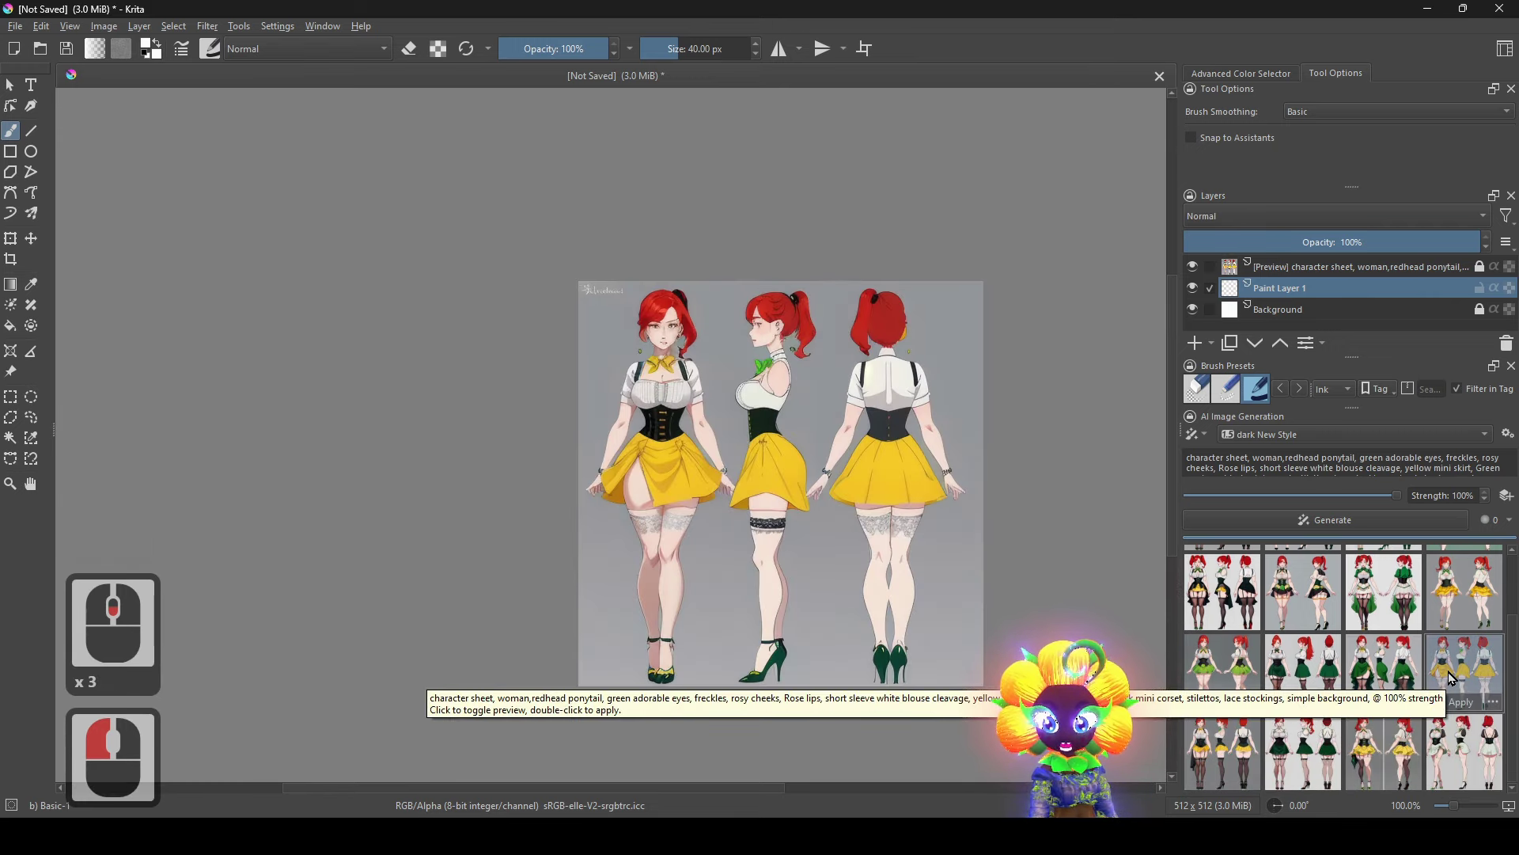
Compare the newer batch of character sheets on the canvas, finishing with the short green skirt and black stockings version.
{"action": "scroll", "coordinate": [1345, 720], "scroll_direction": "down", "scroll_amount": 3}
{"action": "left_click", "coordinate": [1258, 766]}
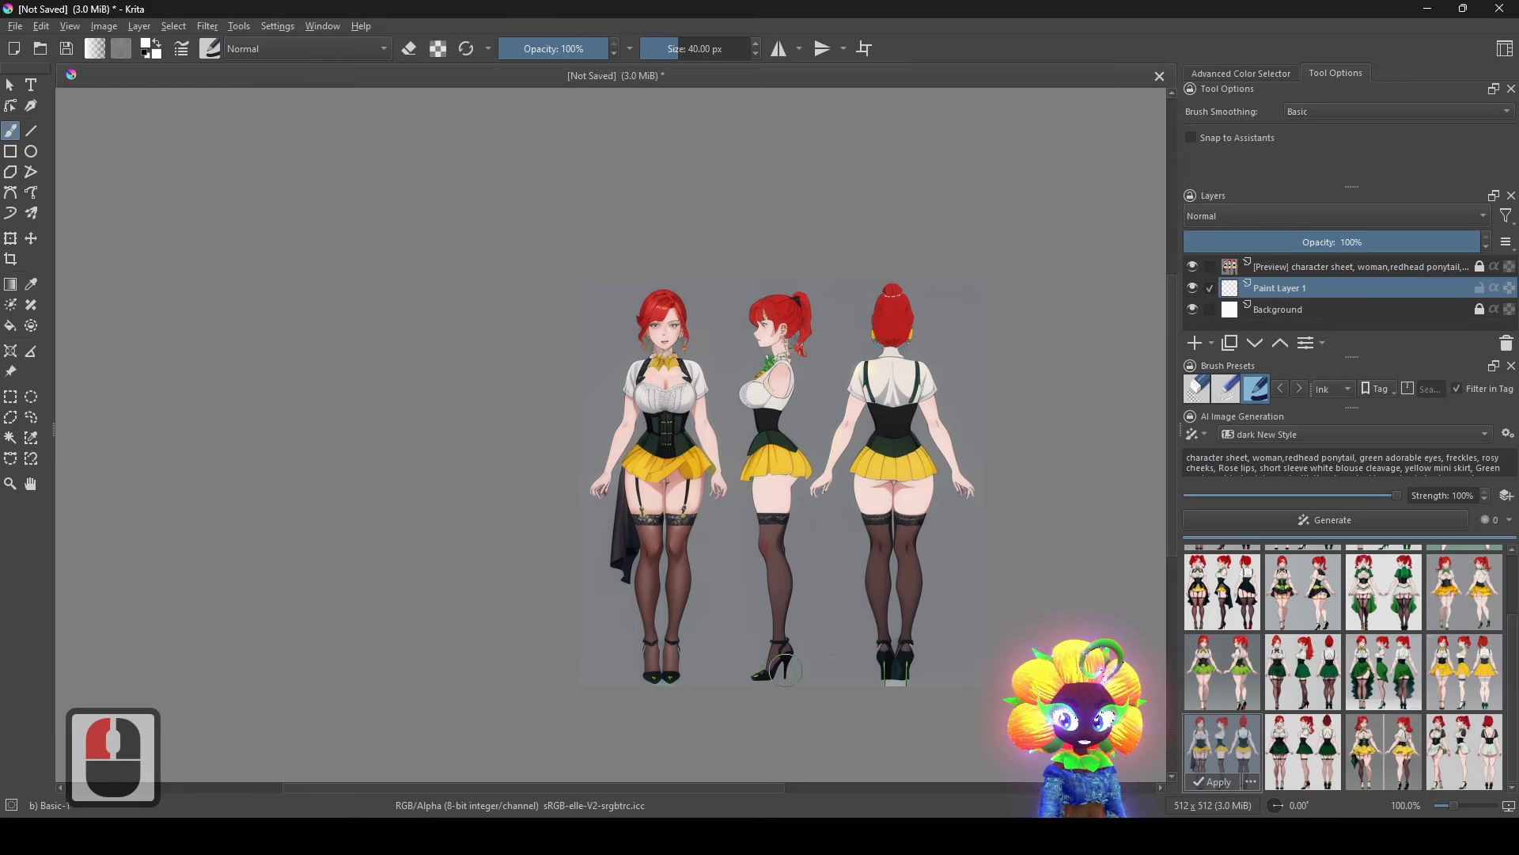
{"action": "left_click", "coordinate": [1476, 752]}
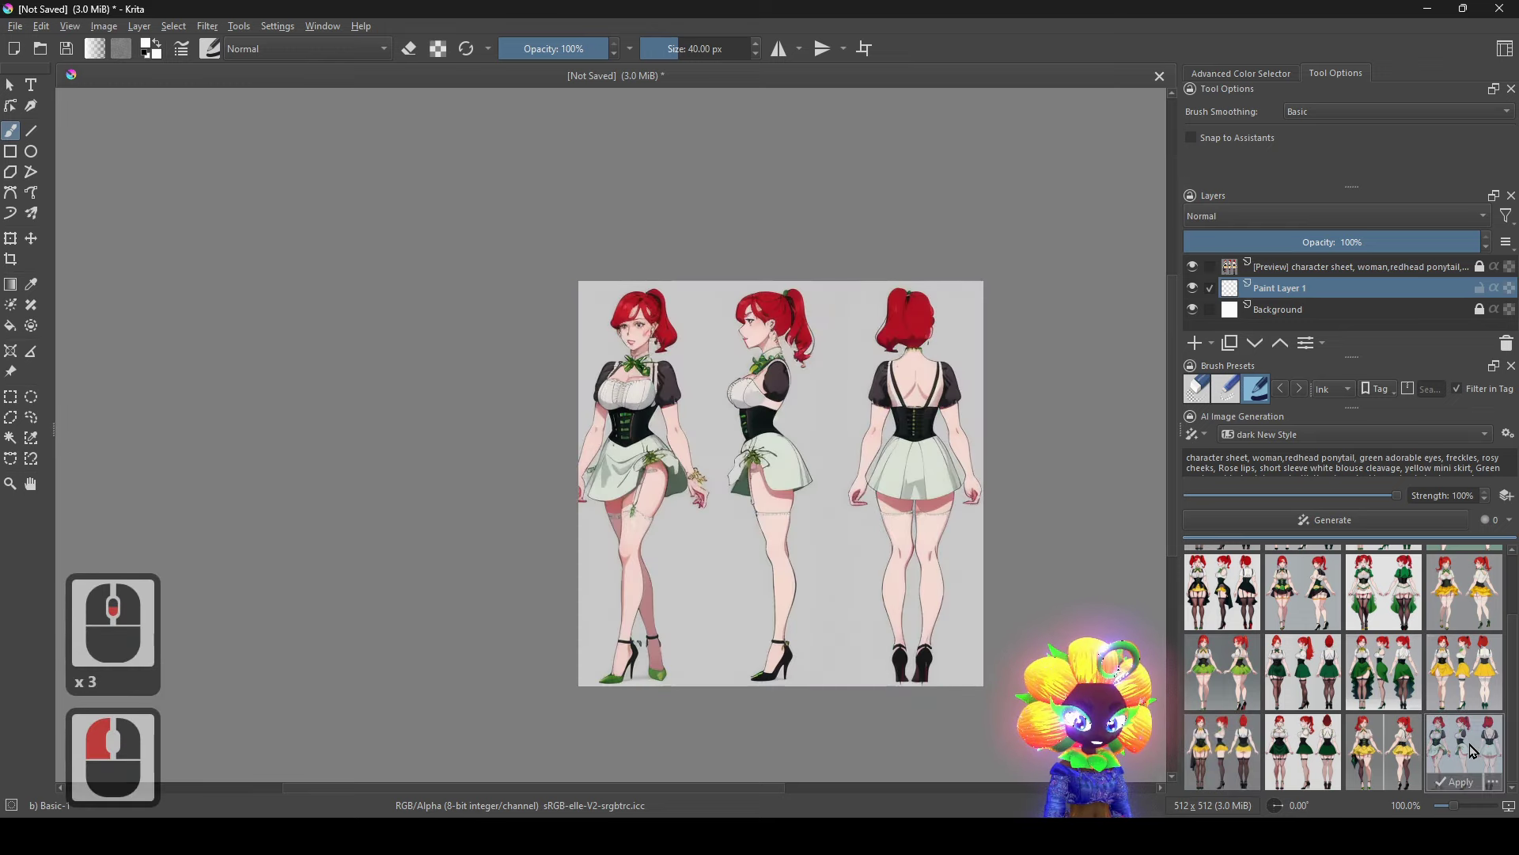
{"action": "left_click", "coordinate": [1380, 678]}
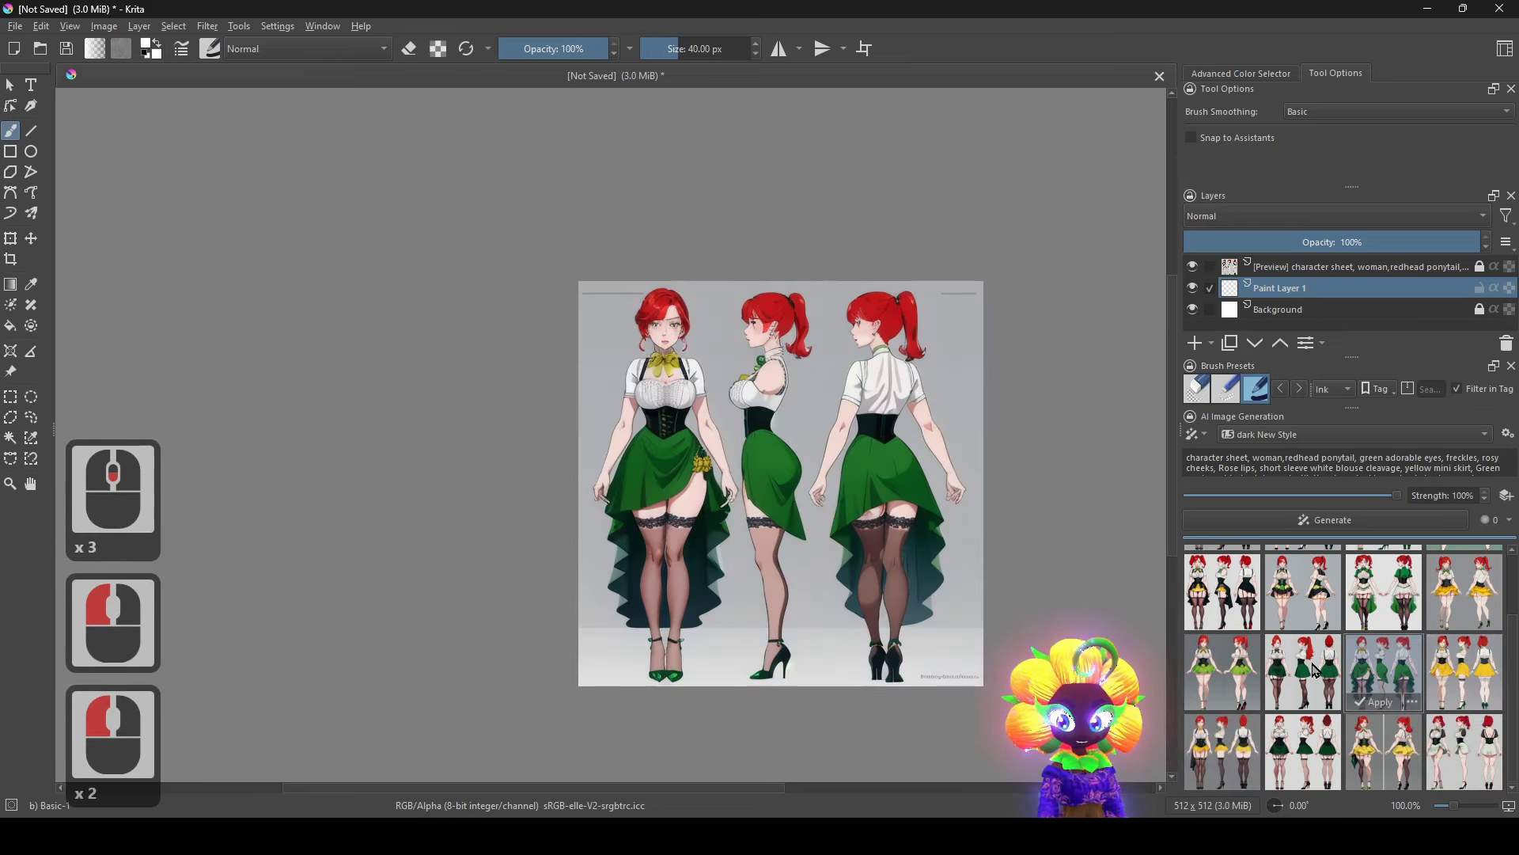
{"action": "left_click", "coordinate": [1306, 674]}
{"action": "left_click", "coordinate": [1241, 677]}
{"action": "left_click", "coordinate": [1369, 678]}
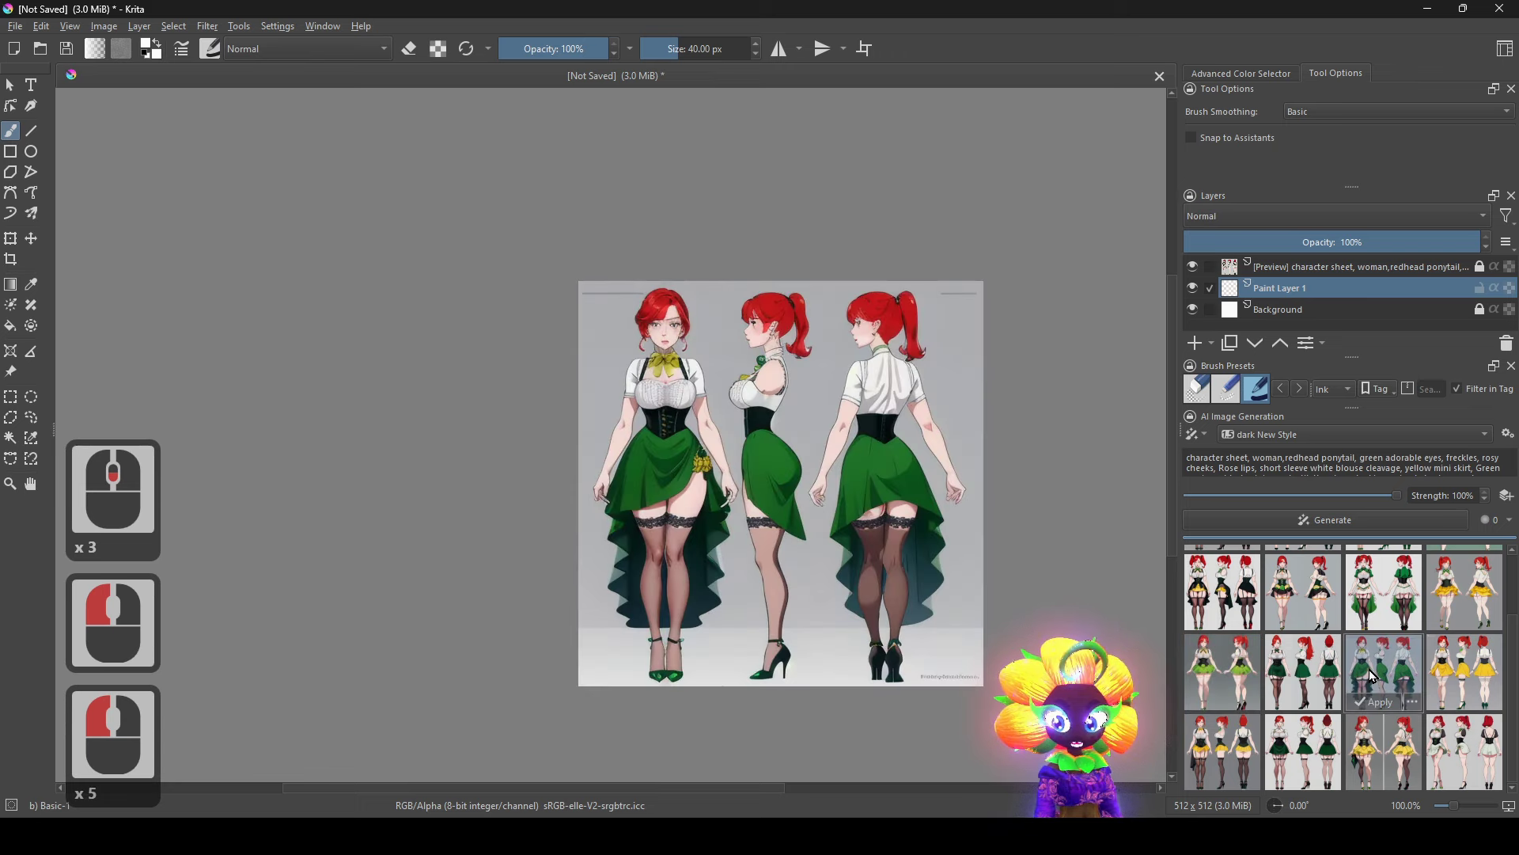
{"action": "left_click", "coordinate": [1197, 679]}
{"action": "left_click", "coordinate": [1258, 667]}
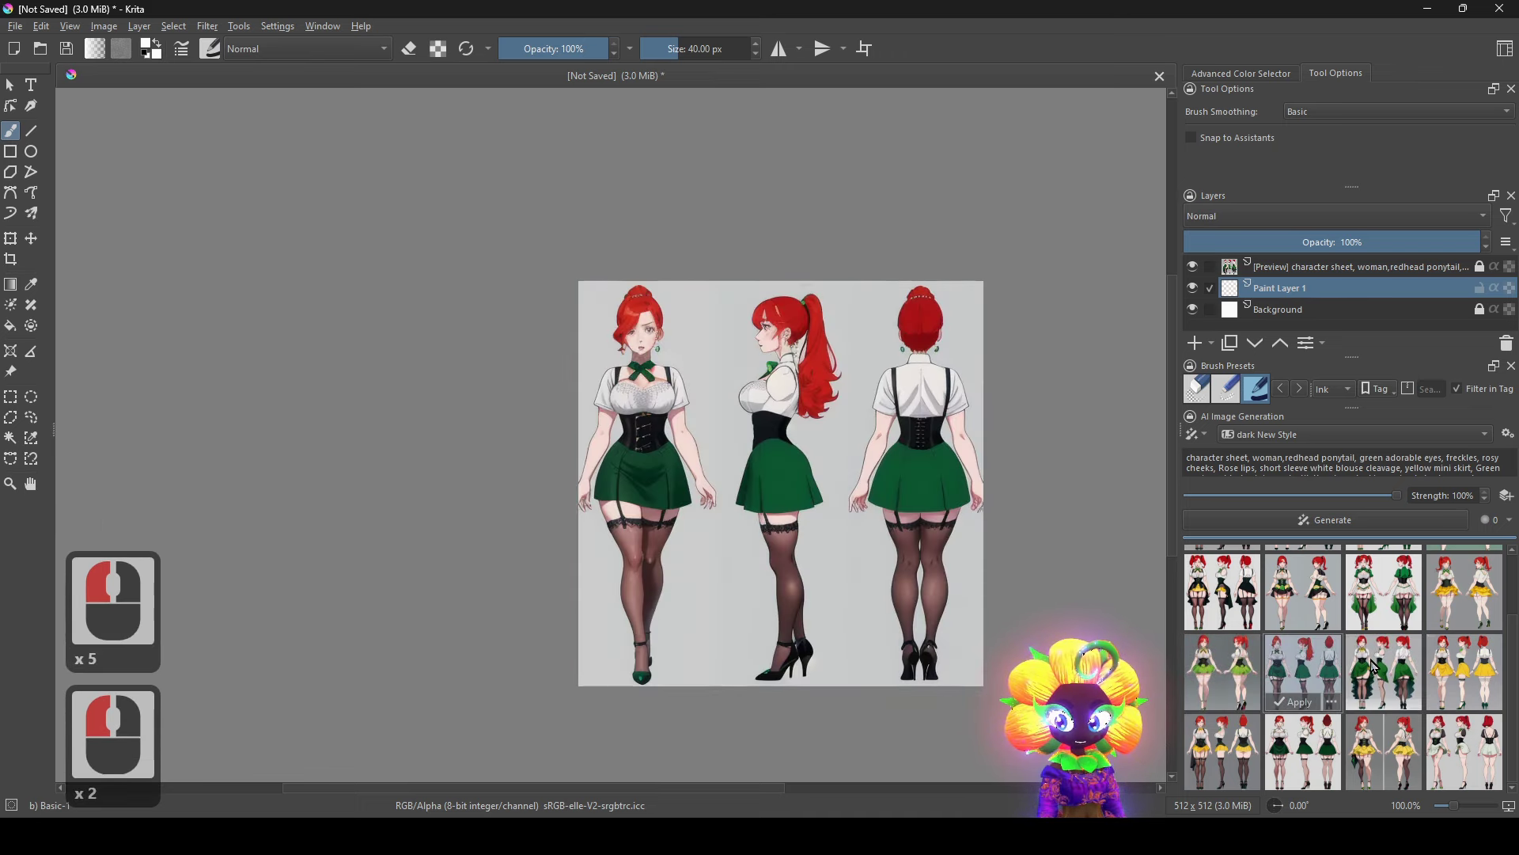
Preview more generated character sheets, including the long green skirt, pale skirt and yellow skirt versions.
{"action": "left_click", "coordinate": [1377, 669]}
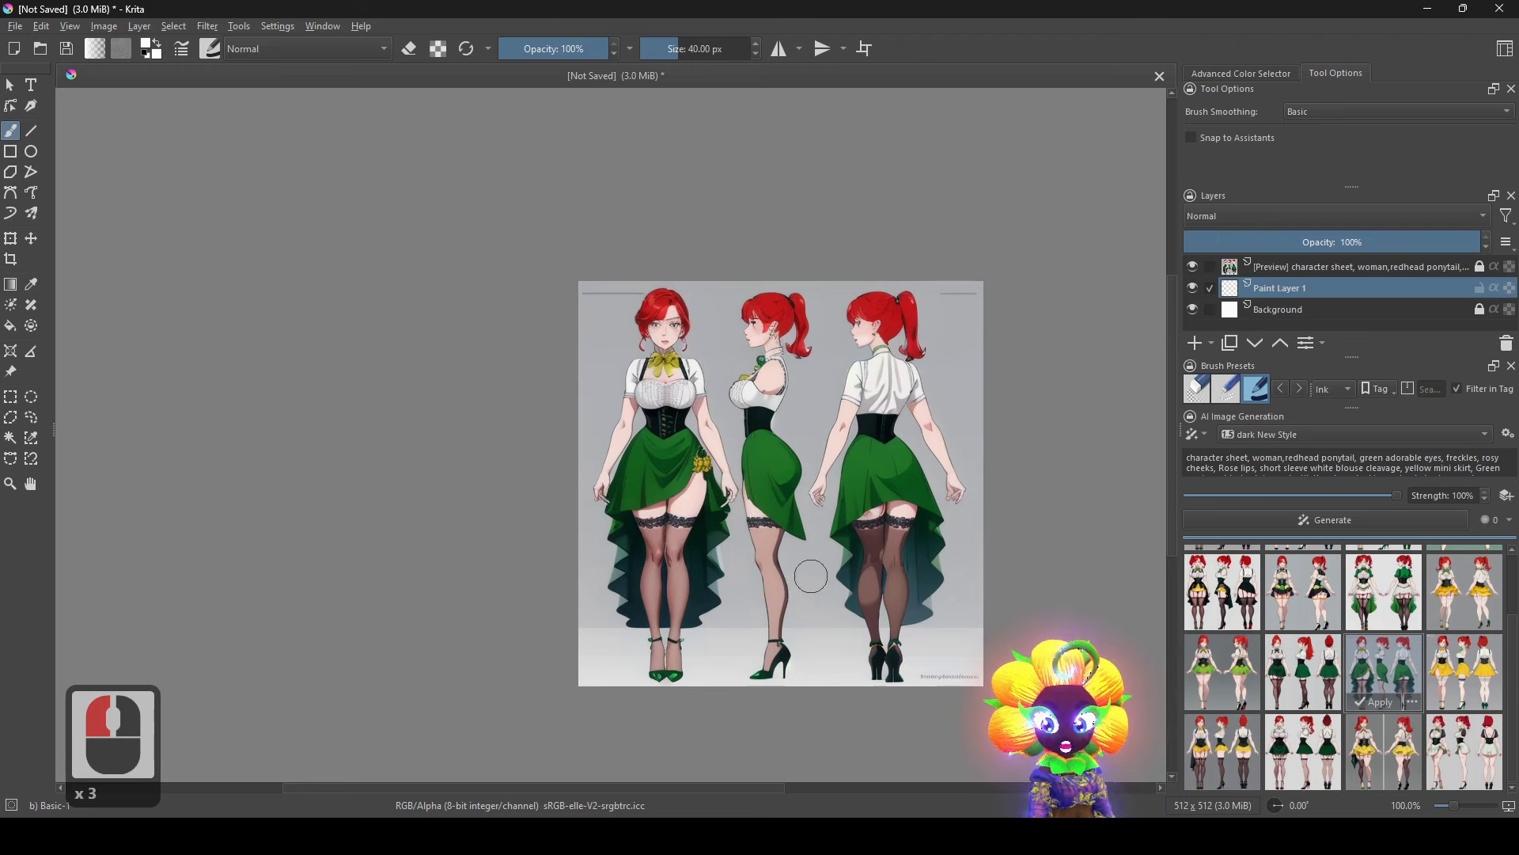
{"action": "left_click", "coordinate": [1477, 680]}
{"action": "left_click", "coordinate": [1473, 748]}
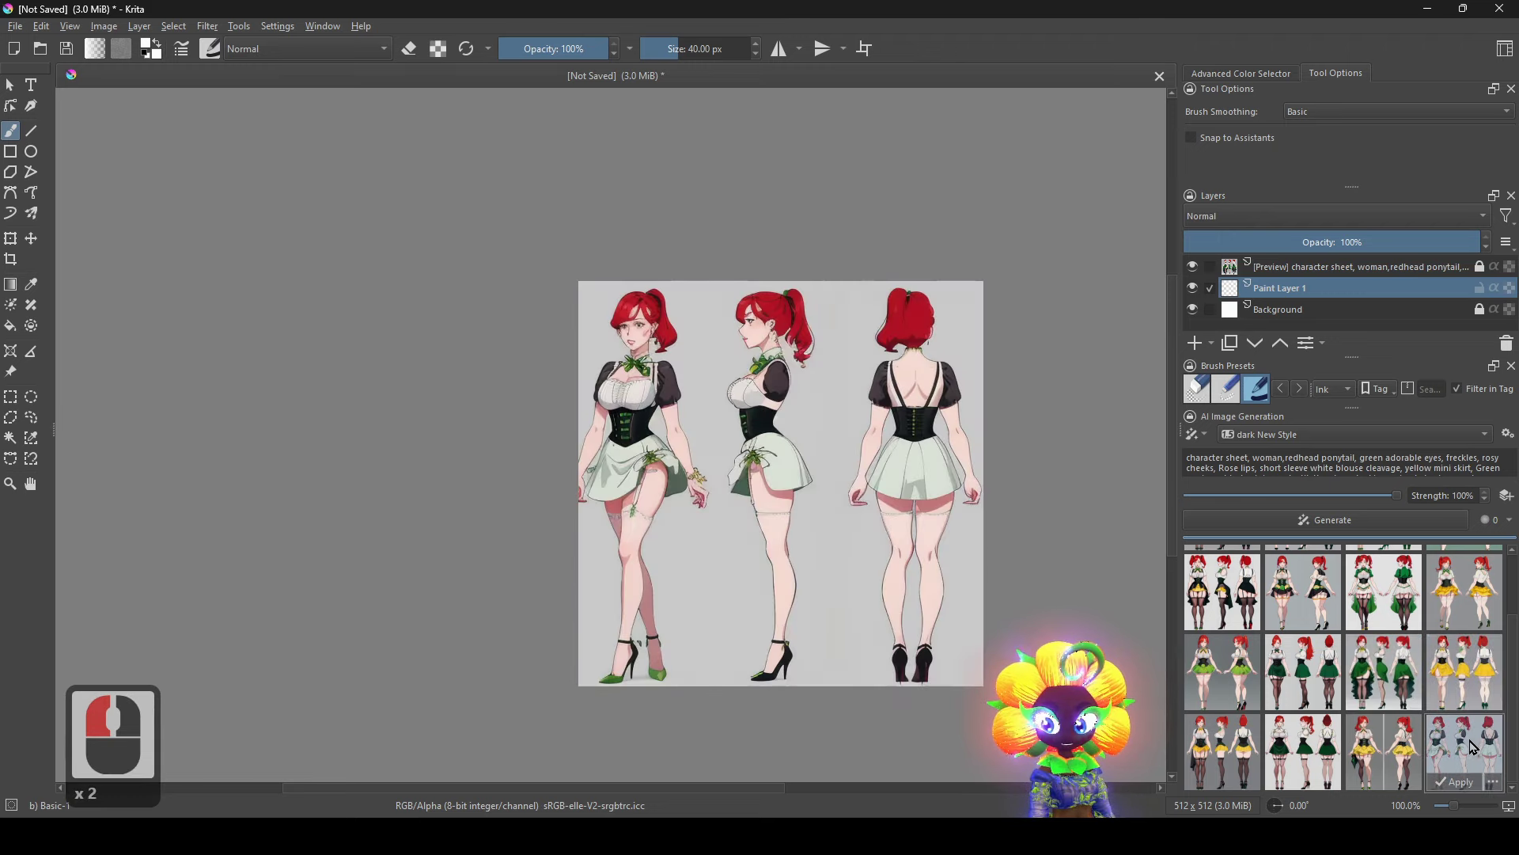
{"action": "left_click", "coordinate": [1402, 754]}
{"action": "left_click", "coordinate": [1247, 750]}
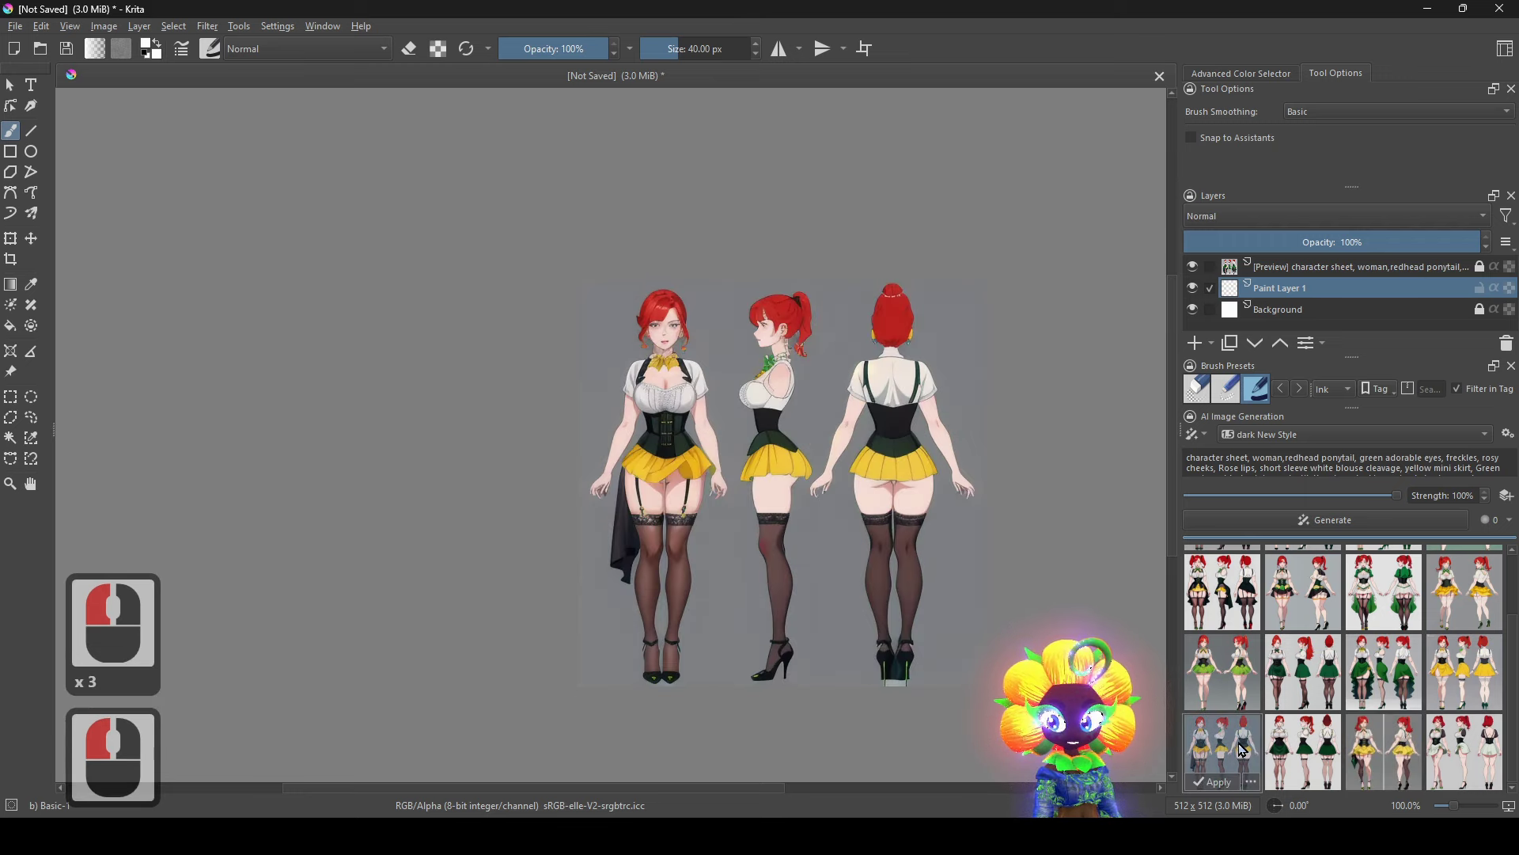
{"action": "left_click", "coordinate": [1458, 664]}
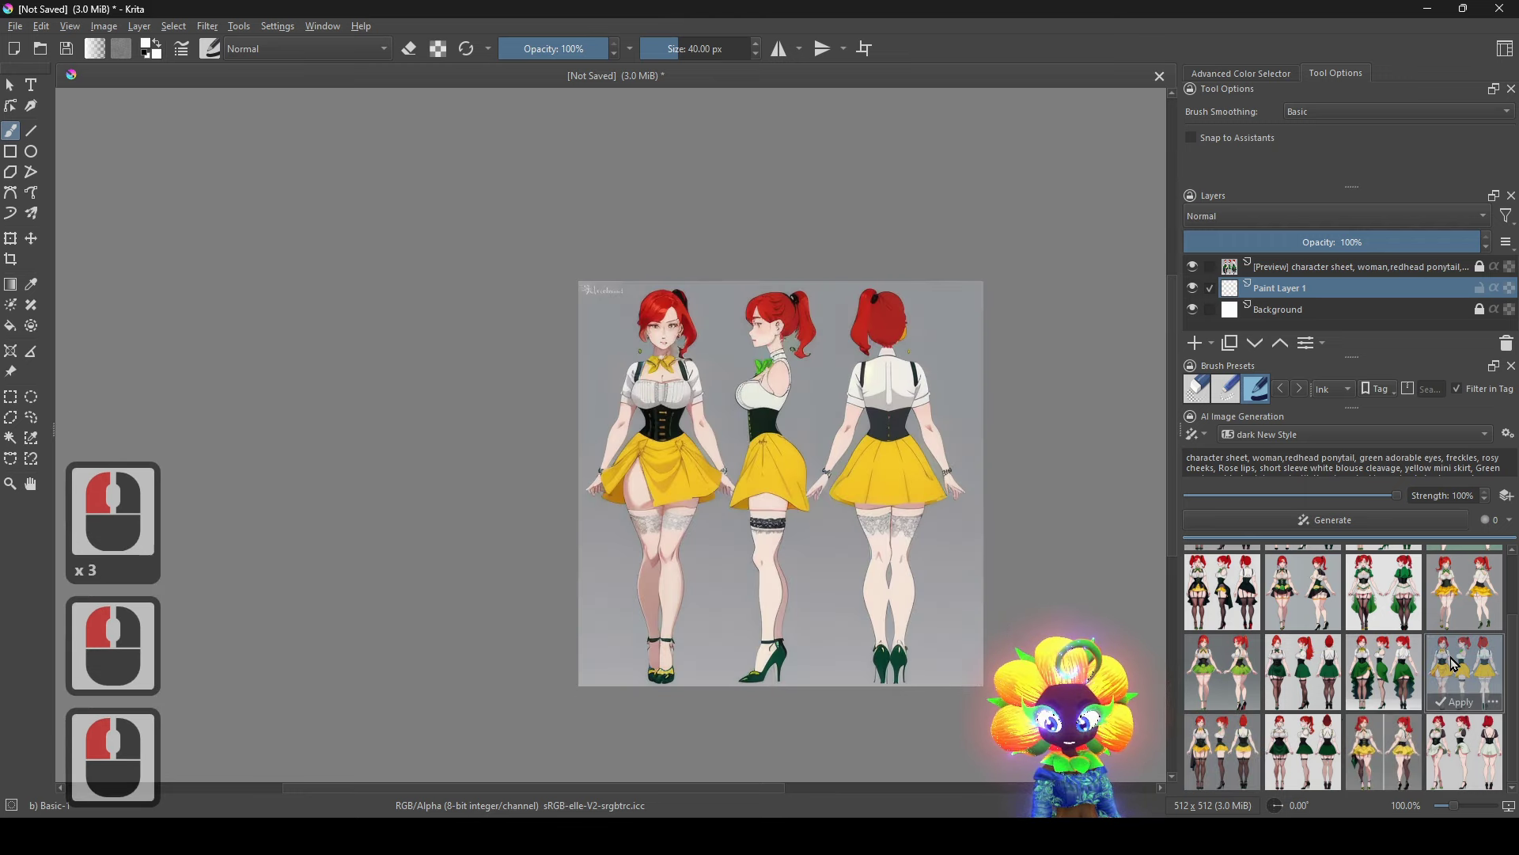
{"action": "left_click", "coordinate": [1412, 750]}
{"action": "left_click", "coordinate": [1323, 761]}
{"action": "left_click", "coordinate": [1476, 677]}
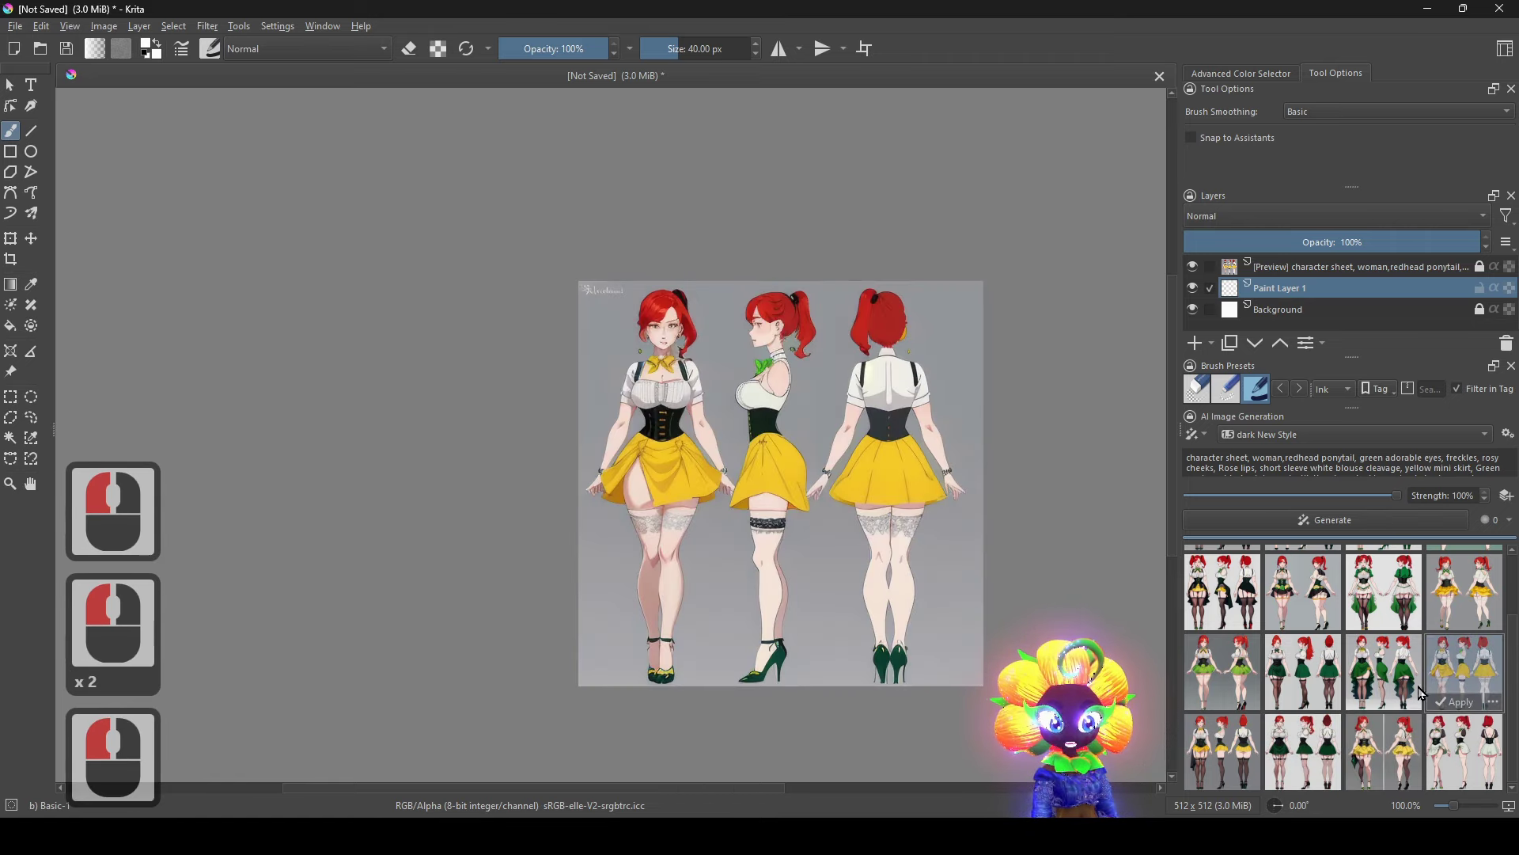
Compare the short green skirt sheets with the yellow one and apply the green version with floral shoulder straps and sheer brown stockings.
{"action": "left_click", "coordinate": [1329, 705]}
{"action": "left_click", "coordinate": [1303, 760]}
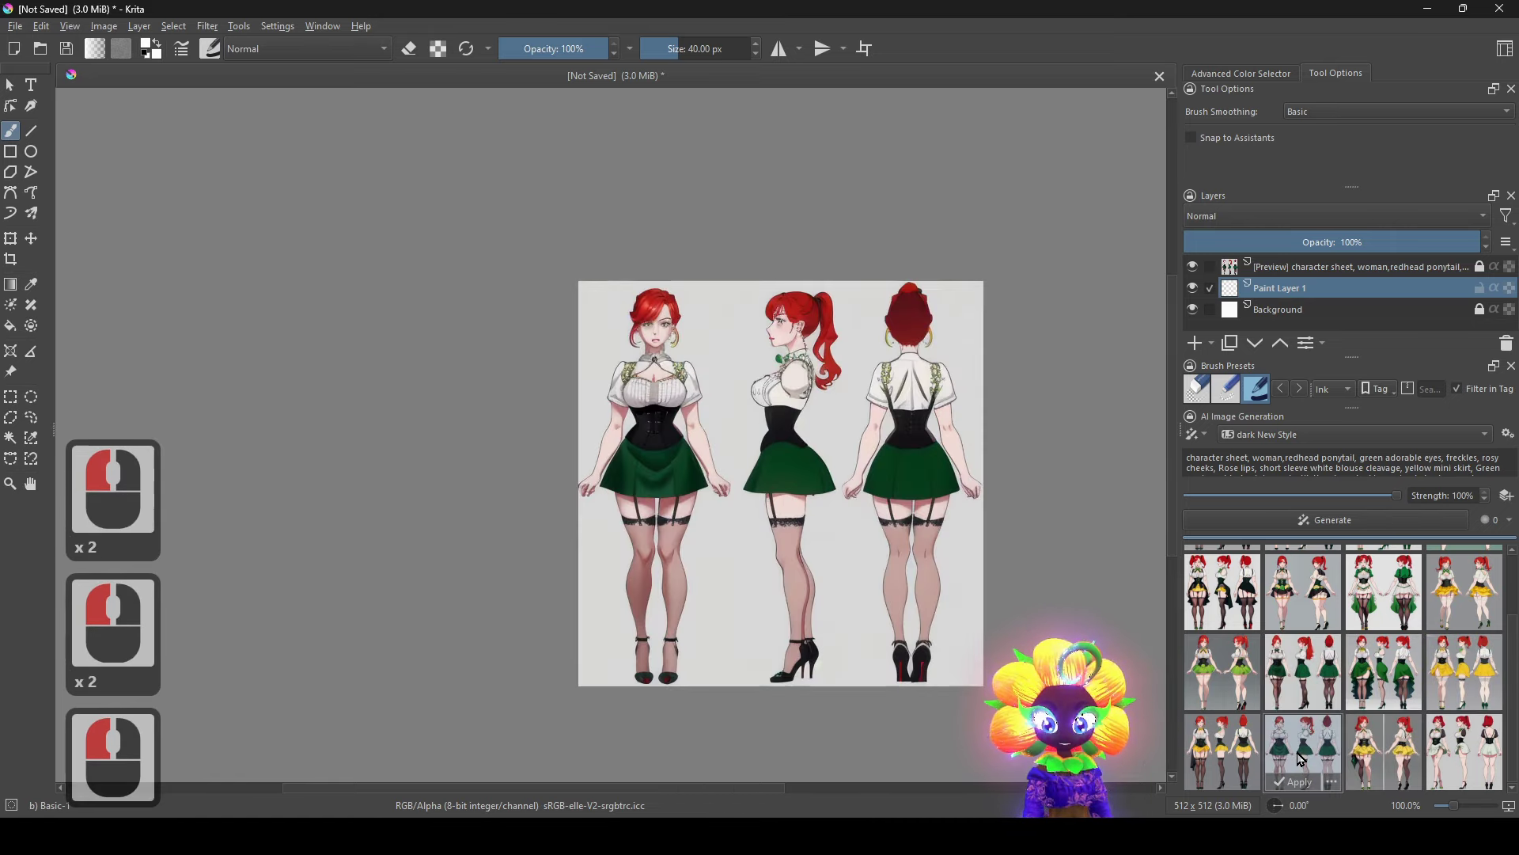
{"action": "left_click", "coordinate": [1319, 679]}
{"action": "left_click", "coordinate": [1477, 679]}
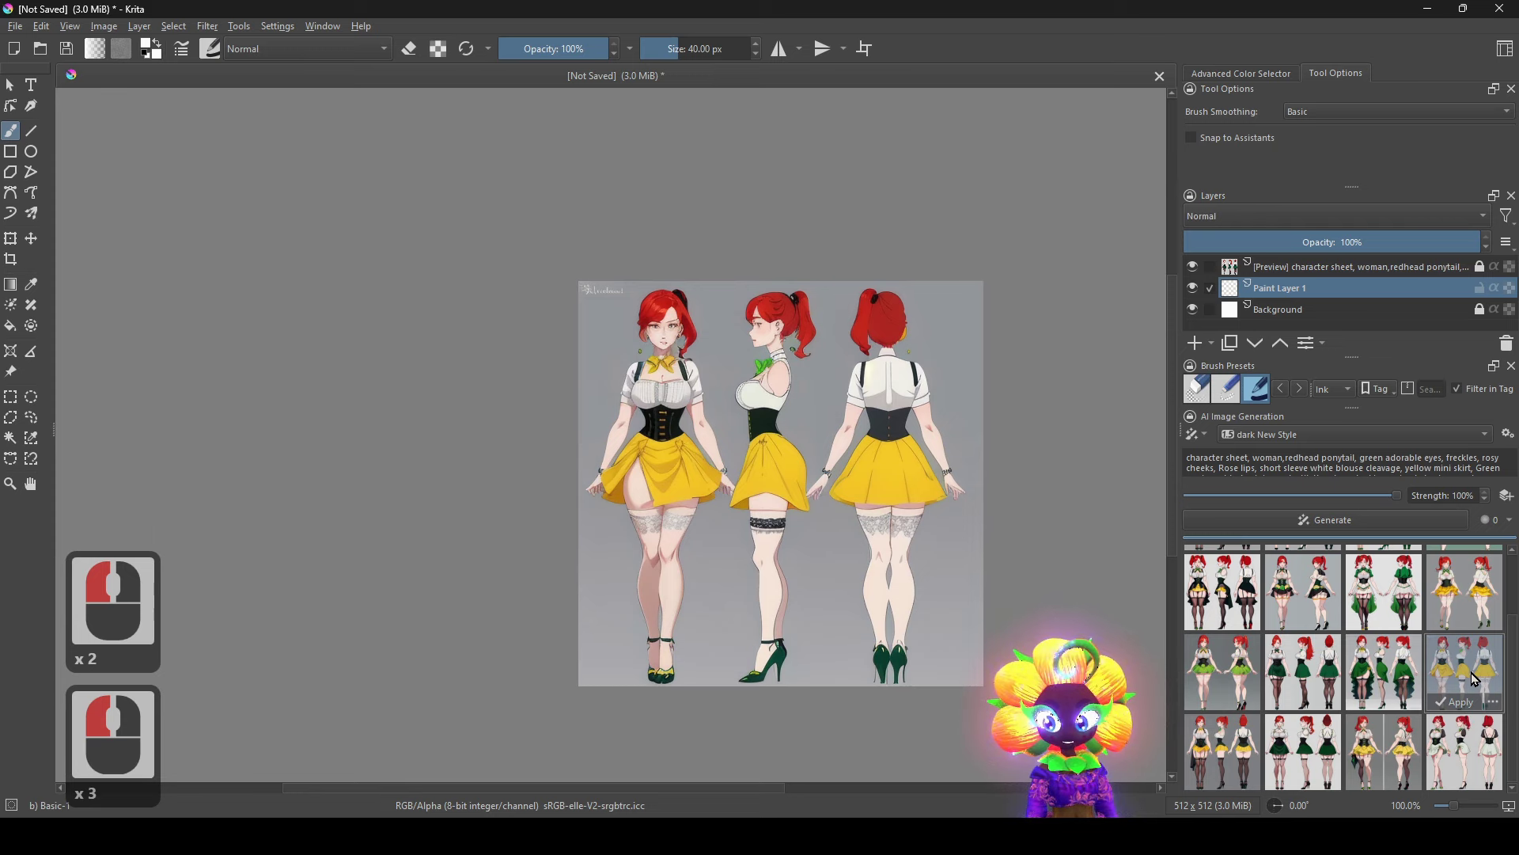
{"action": "left_click", "coordinate": [1303, 673]}
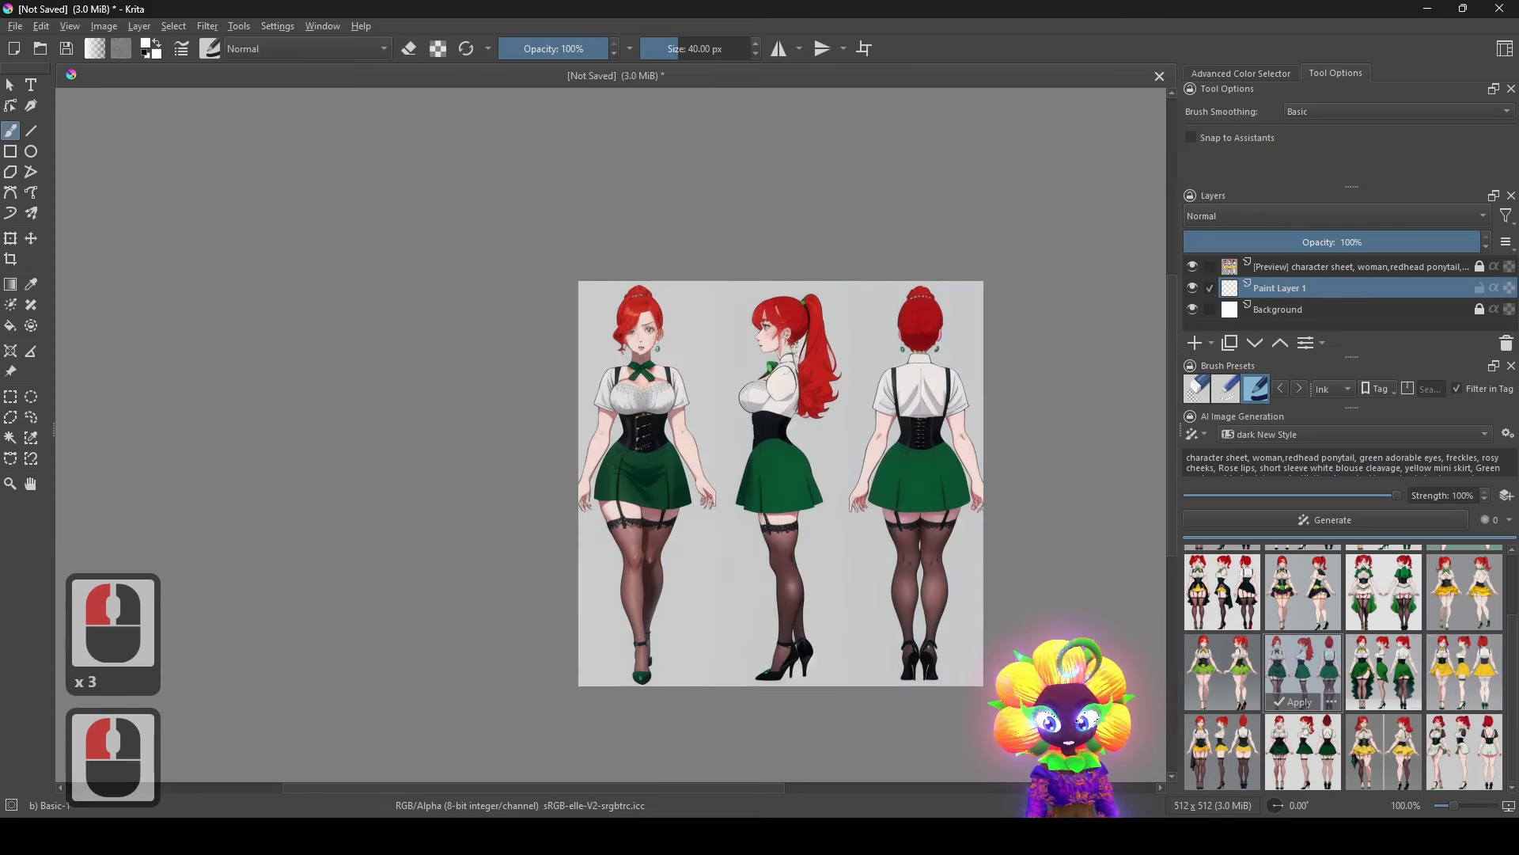
{"action": "left_click", "coordinate": [1338, 750]}
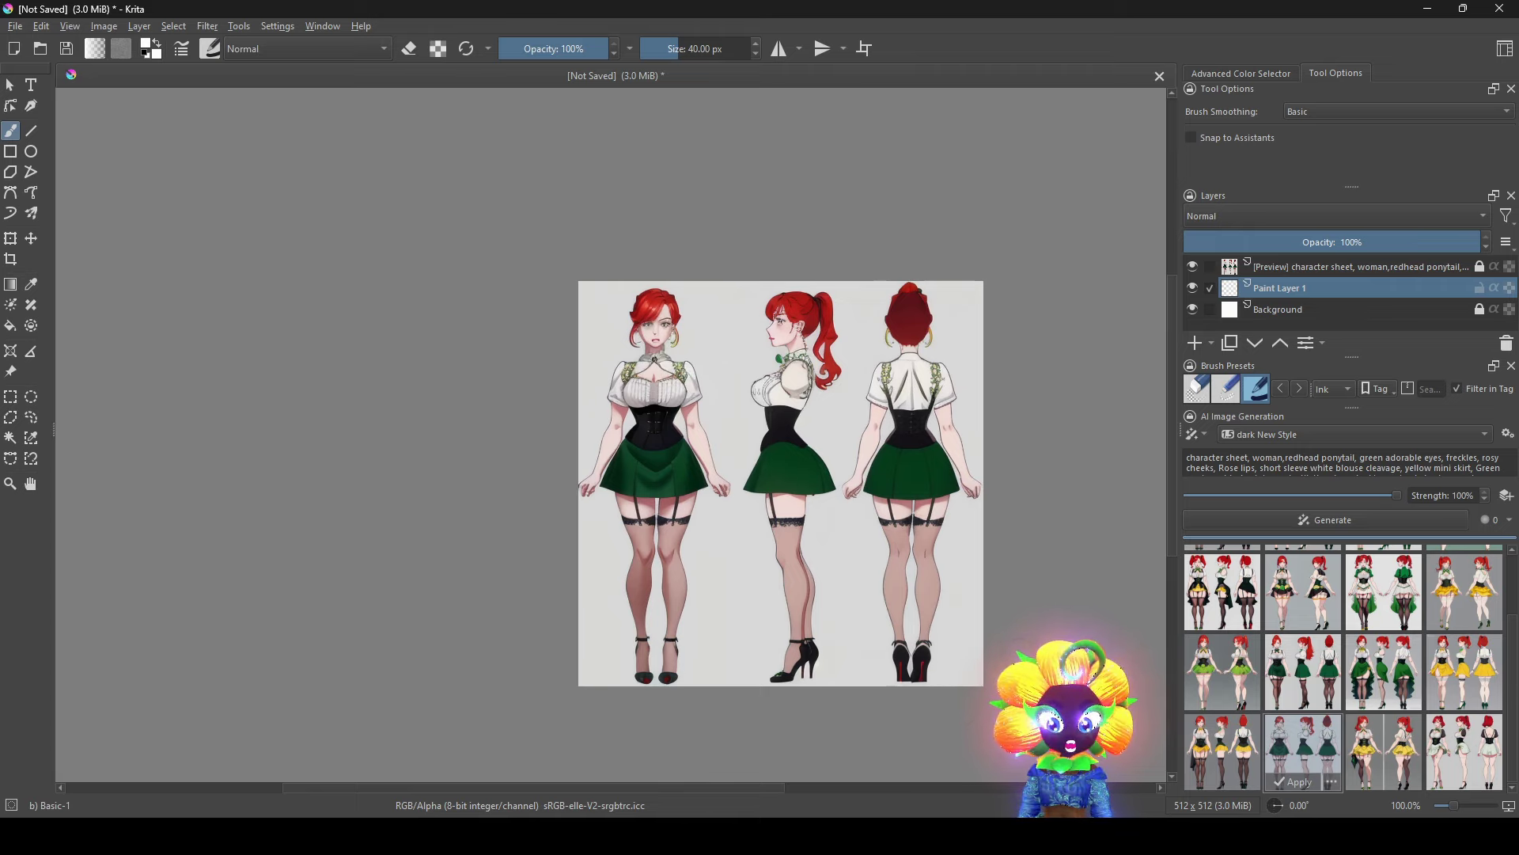
{"action": "left_click", "coordinate": [1302, 786]}
Select the grey backdrop around the figures with the Contiguous Selection tool, reselecting it at a threshold of 10.
{"action": "scroll", "coordinate": [909, 609], "scroll_direction": "up", "scroll_amount": 2}
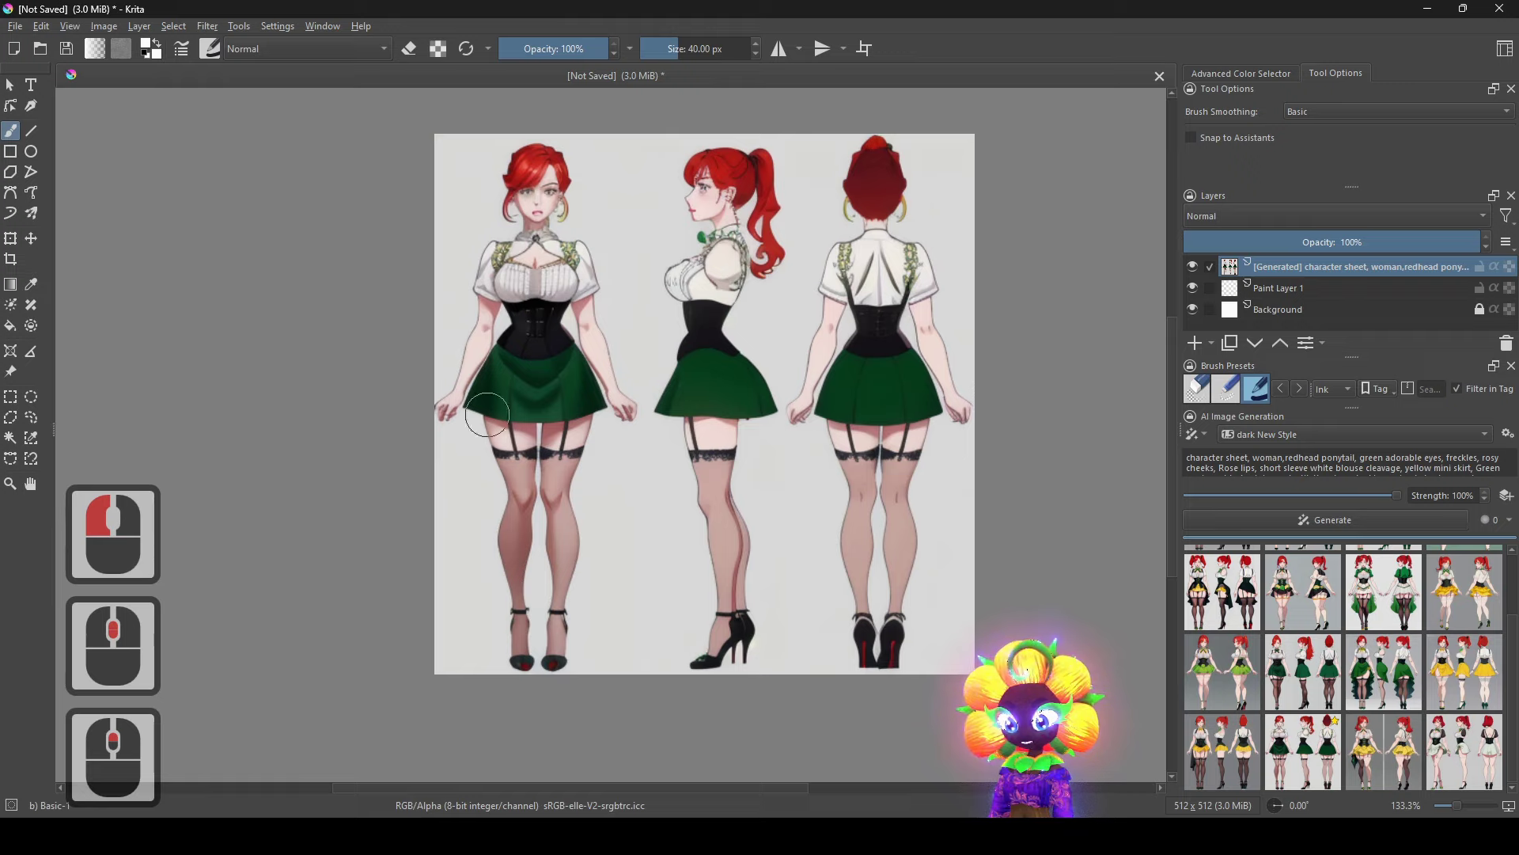
{"action": "left_click", "coordinate": [11, 439]}
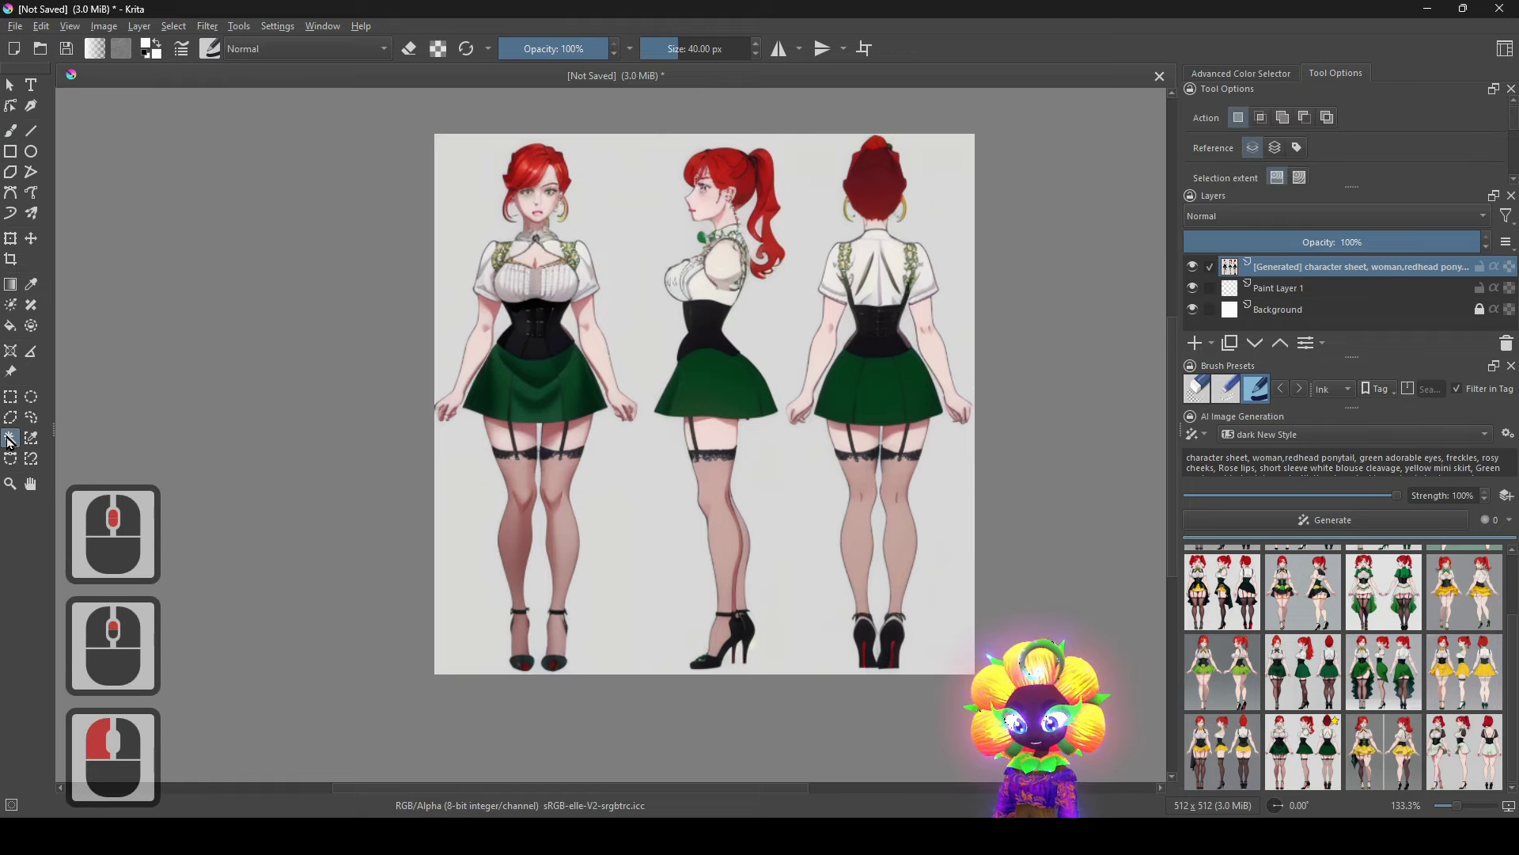
{"action": "left_click", "coordinate": [735, 451]}
{"action": "scroll", "coordinate": [1029, 332], "scroll_direction": "up", "scroll_amount": 2}
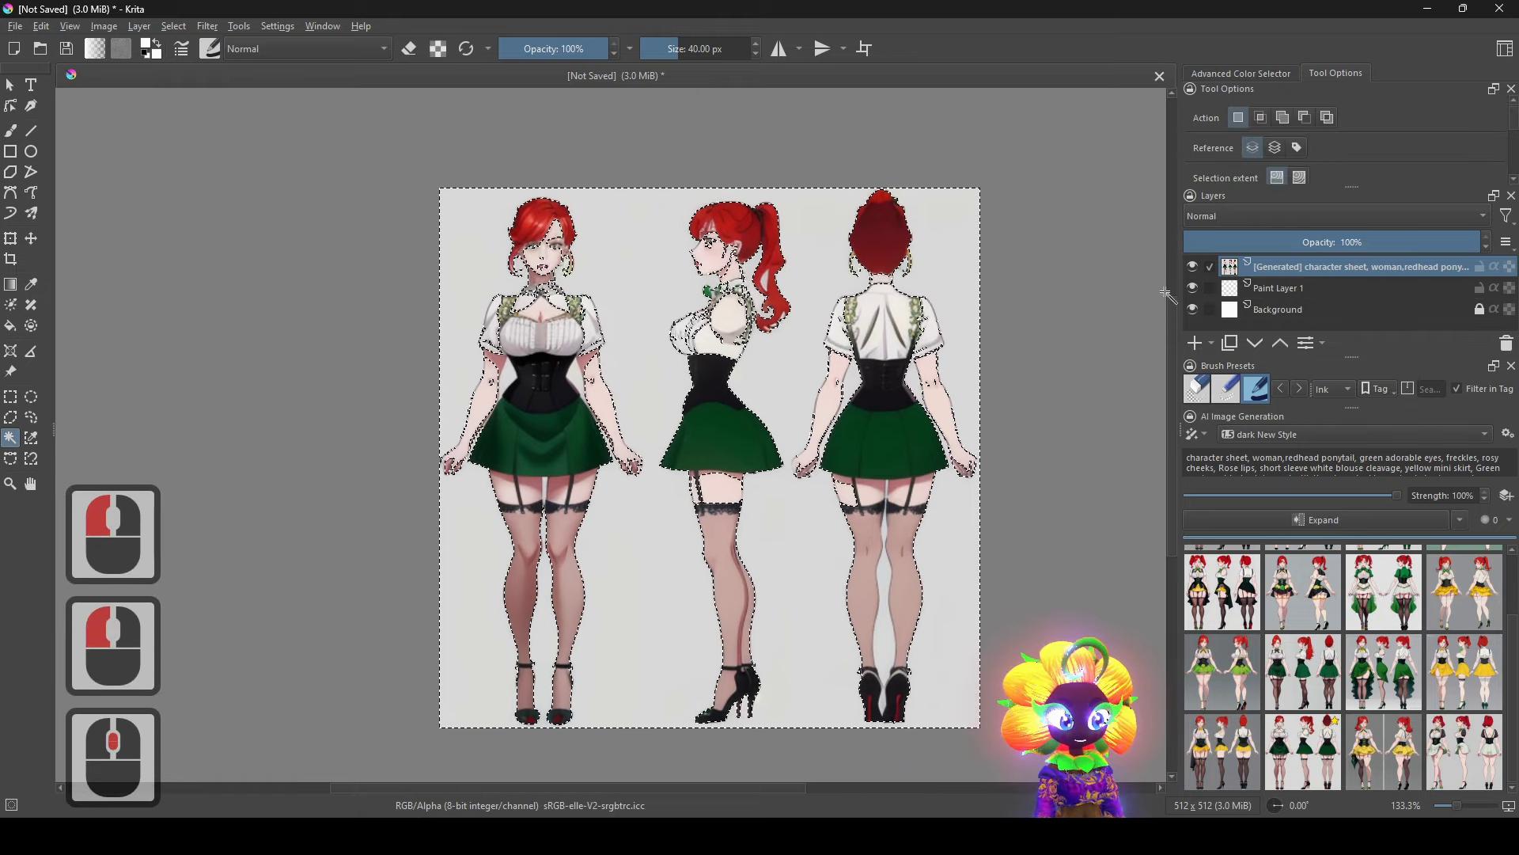
{"action": "scroll", "coordinate": [1350, 143], "scroll_direction": "down", "scroll_amount": 3}
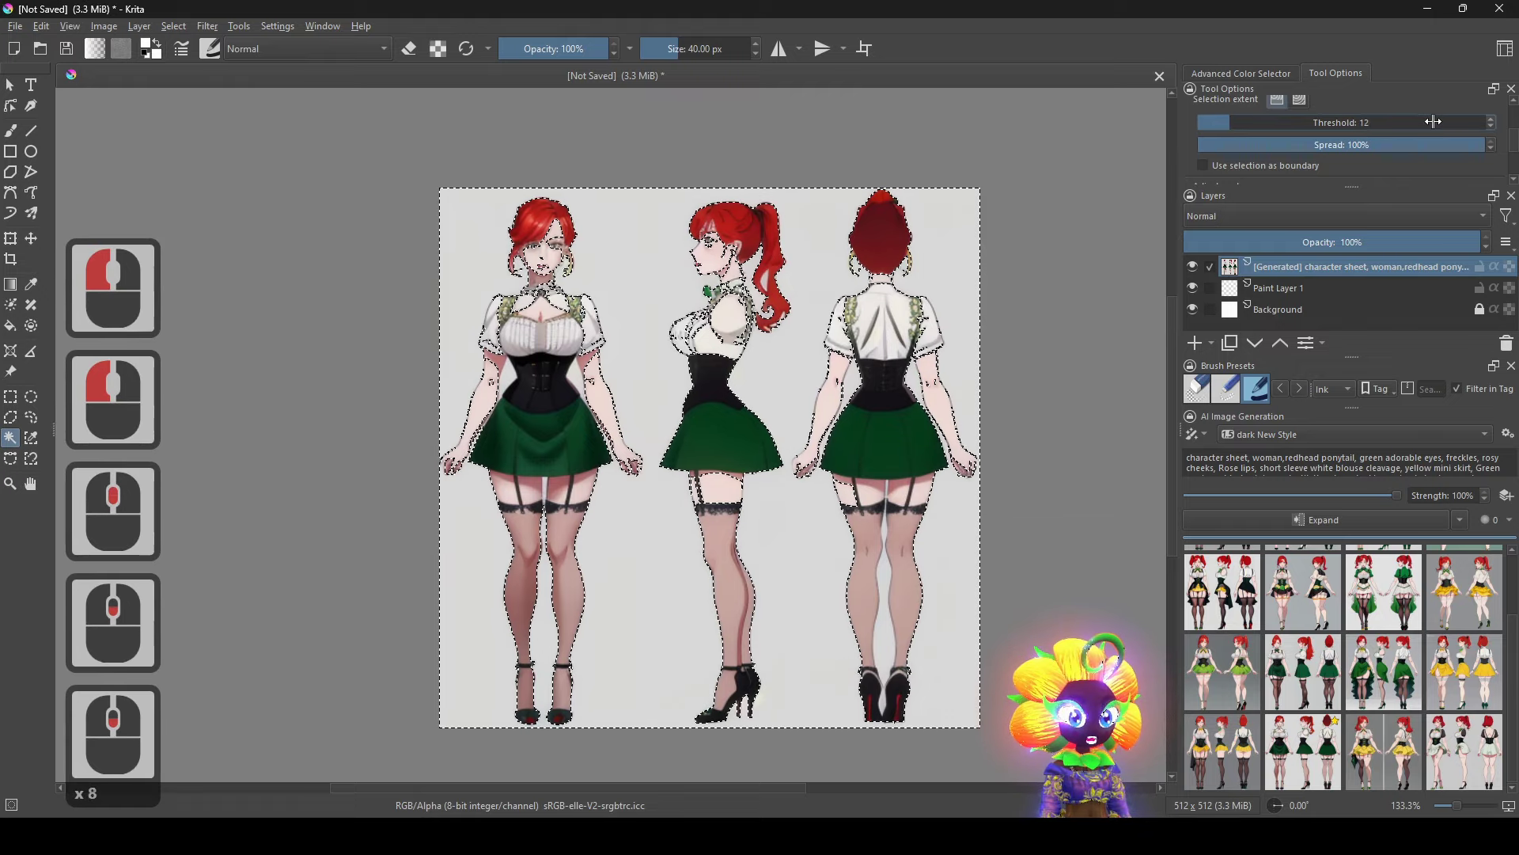
{"action": "scroll", "coordinate": [1440, 121], "scroll_direction": "up", "scroll_amount": 2}
{"action": "right_click", "coordinate": [887, 300]}
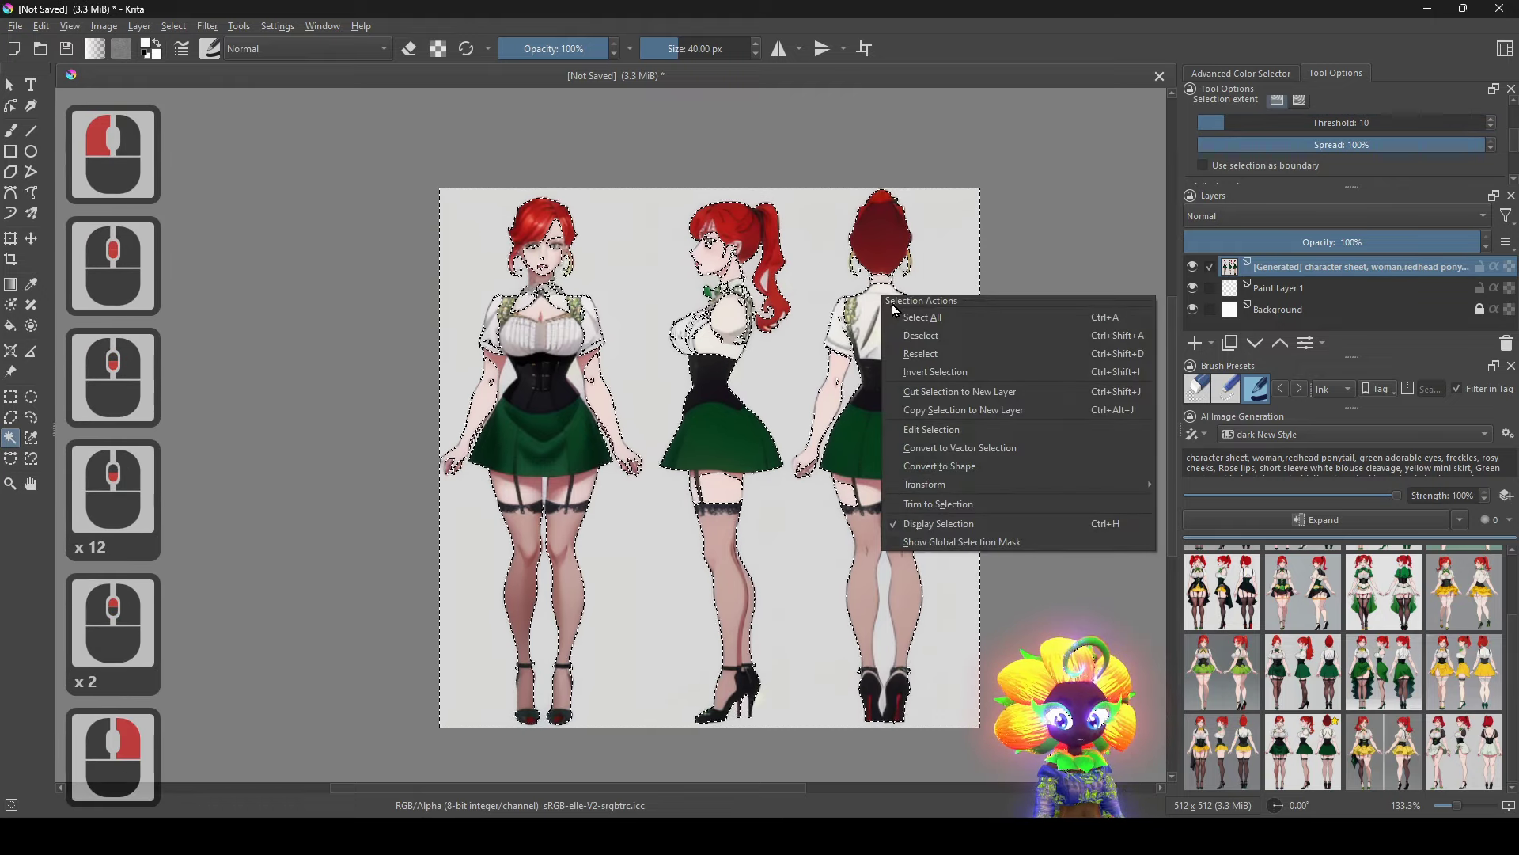
{"action": "left_click", "coordinate": [909, 336]}
{"action": "left_click", "coordinate": [940, 269]}
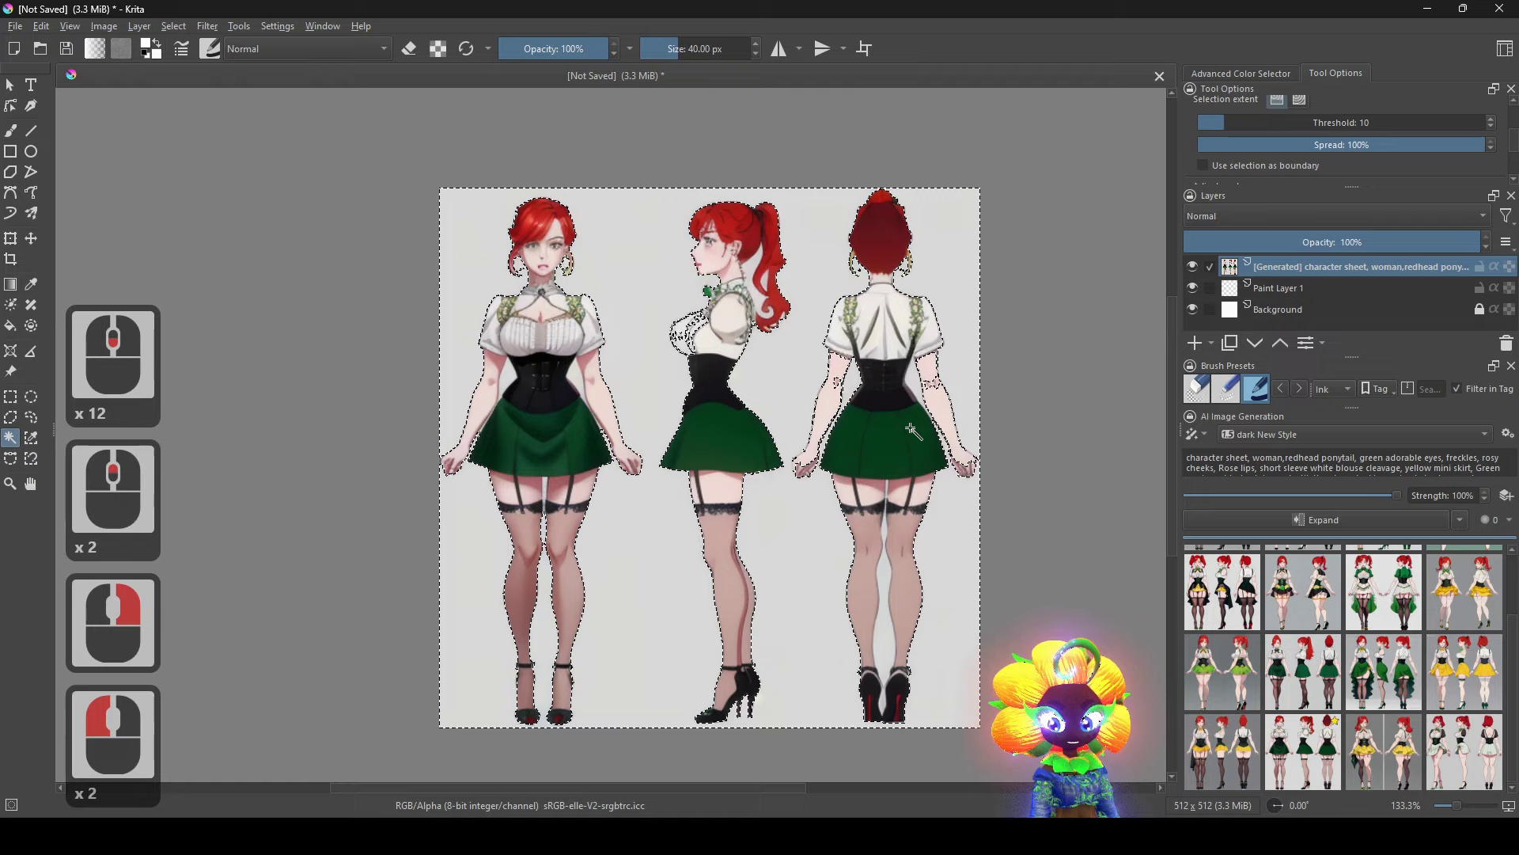
Lower the selection threshold to 5, clear the old selection and select the grey backdrop again.
{"action": "scroll", "coordinate": [1393, 123], "scroll_direction": "down", "scroll_amount": 4}
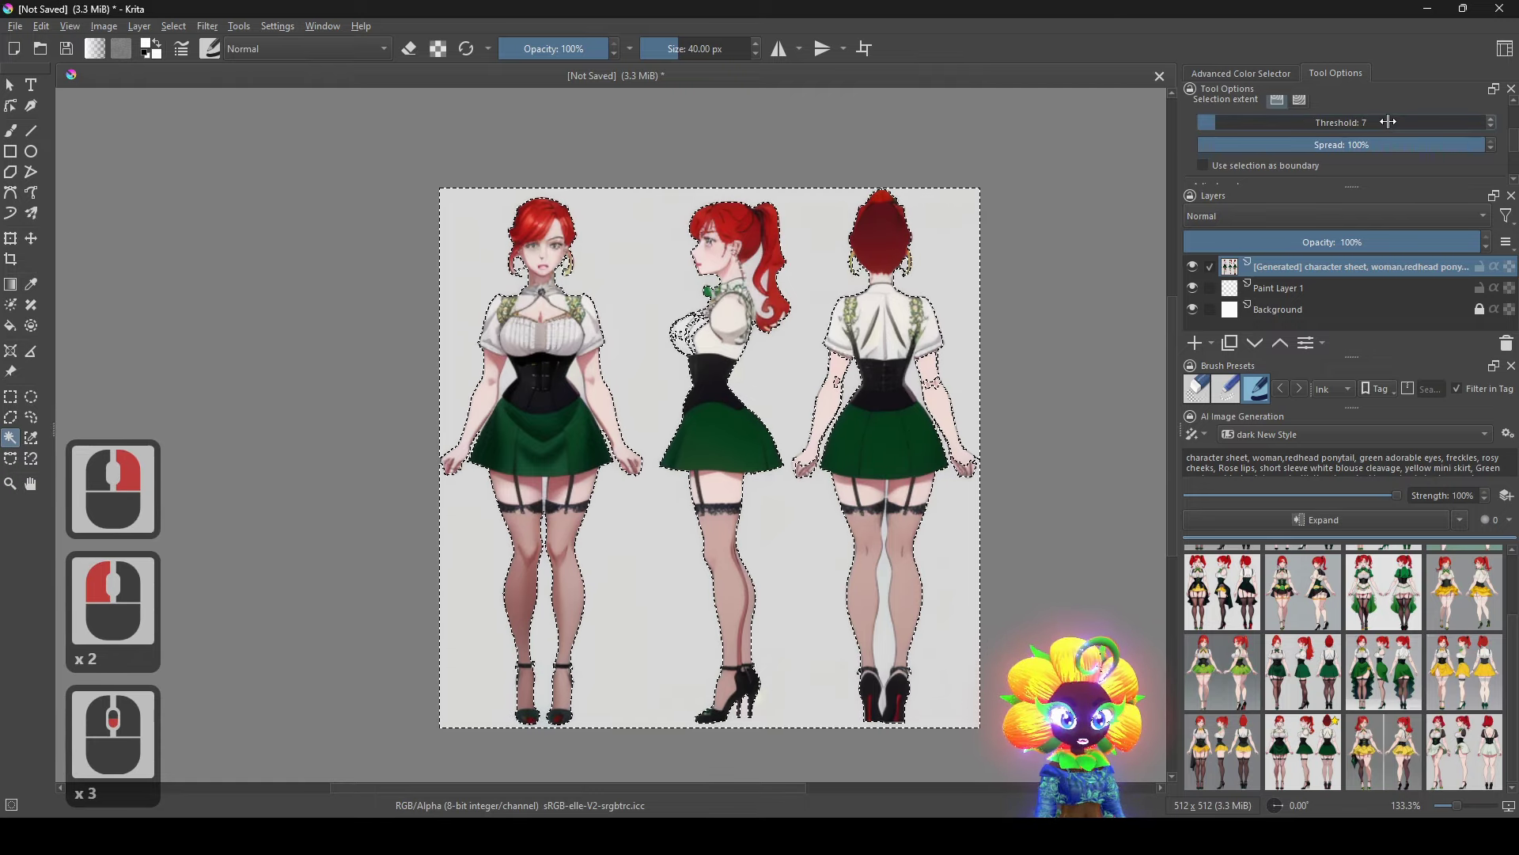
{"action": "scroll", "coordinate": [1393, 123], "scroll_direction": "down", "scroll_amount": 1}
{"action": "right_click", "coordinate": [910, 267]}
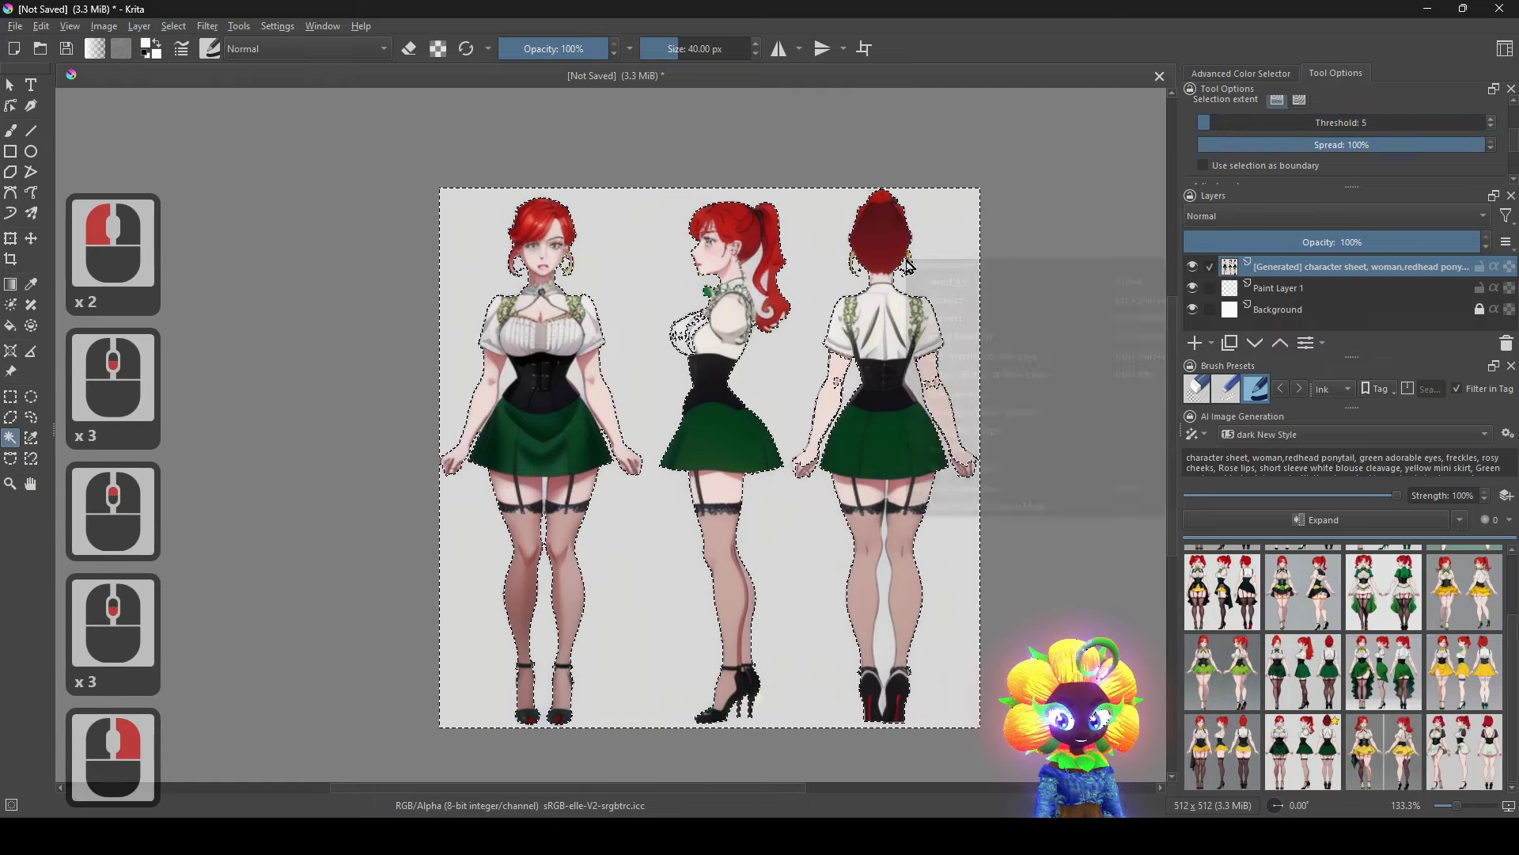
{"action": "left_click", "coordinate": [936, 273]}
{"action": "left_click", "coordinate": [943, 259]}
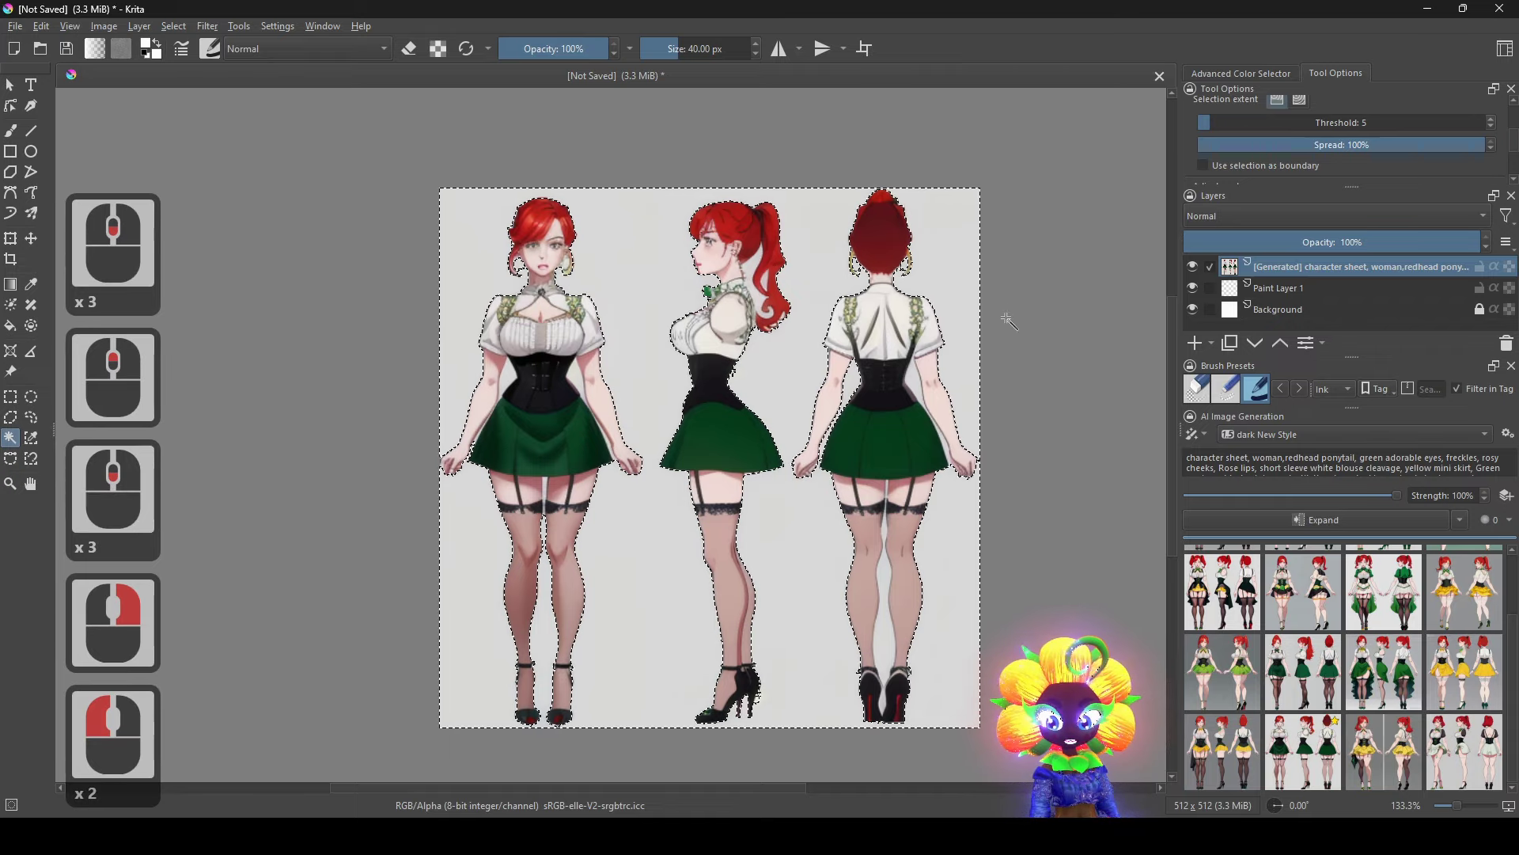
Add the gaps between the thighs of the back-view and front-view figures to the backdrop selection.
{"action": "scroll", "coordinate": [1010, 320], "scroll_direction": "up", "scroll_amount": 2}
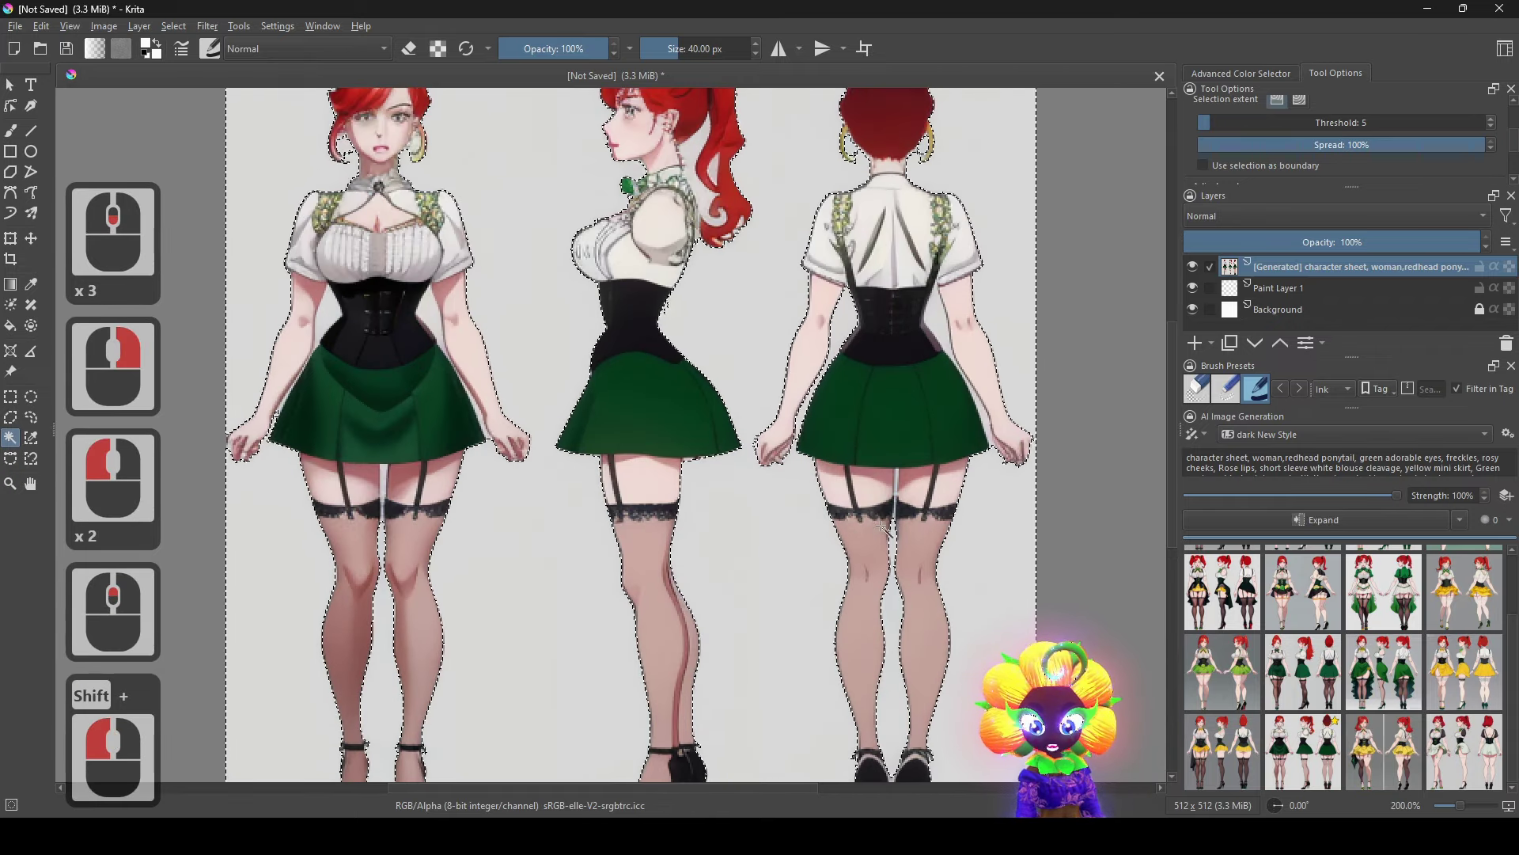
{"action": "scroll", "coordinate": [885, 528], "scroll_direction": "up", "scroll_amount": 3}
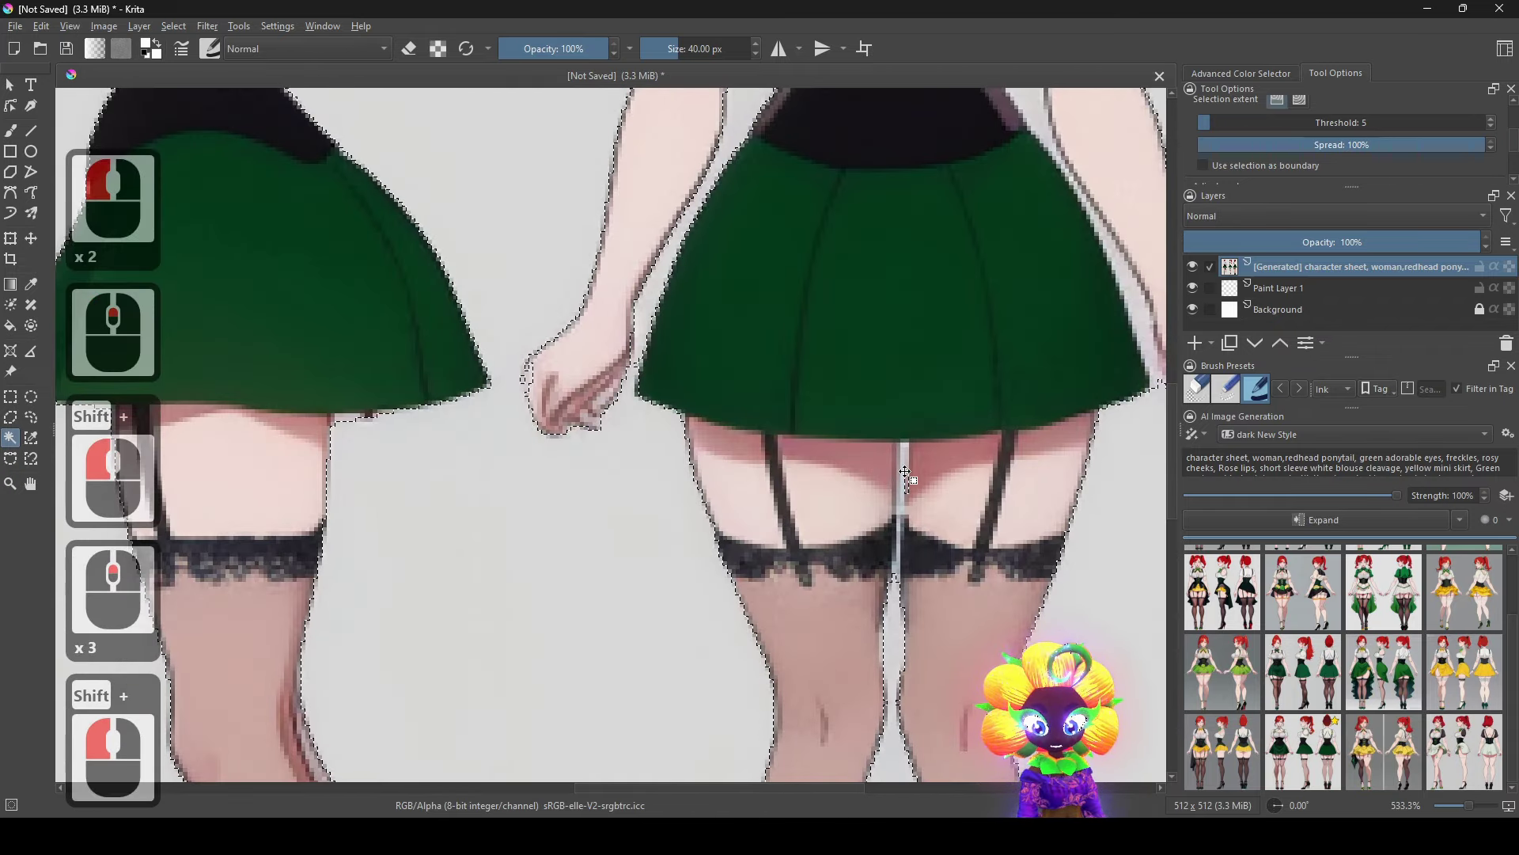
{"action": "key", "text": "ctrl+z"}
{"action": "left_click", "coordinate": [902, 473], "text": "shift"}
{"action": "scroll", "coordinate": [902, 473], "scroll_direction": "down", "scroll_amount": 2}
{"action": "left_click_drag", "start_coordinate": [255, 519], "coordinate": [511, 482]}
{"action": "scroll", "coordinate": [510, 482], "scroll_direction": "up", "scroll_amount": 1}
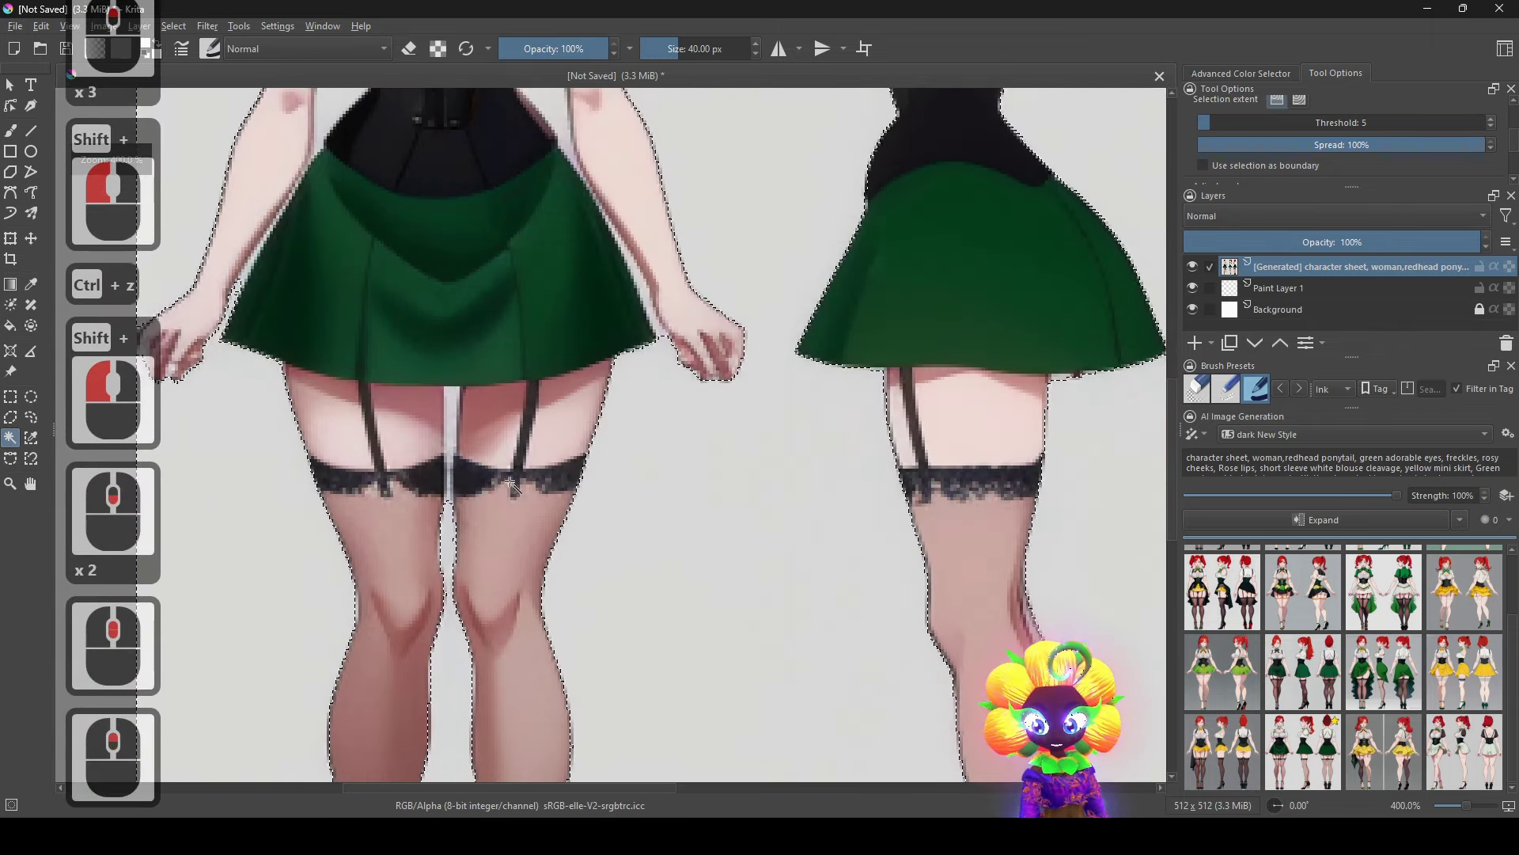
{"action": "scroll", "coordinate": [462, 491], "scroll_direction": "up", "scroll_amount": 1}
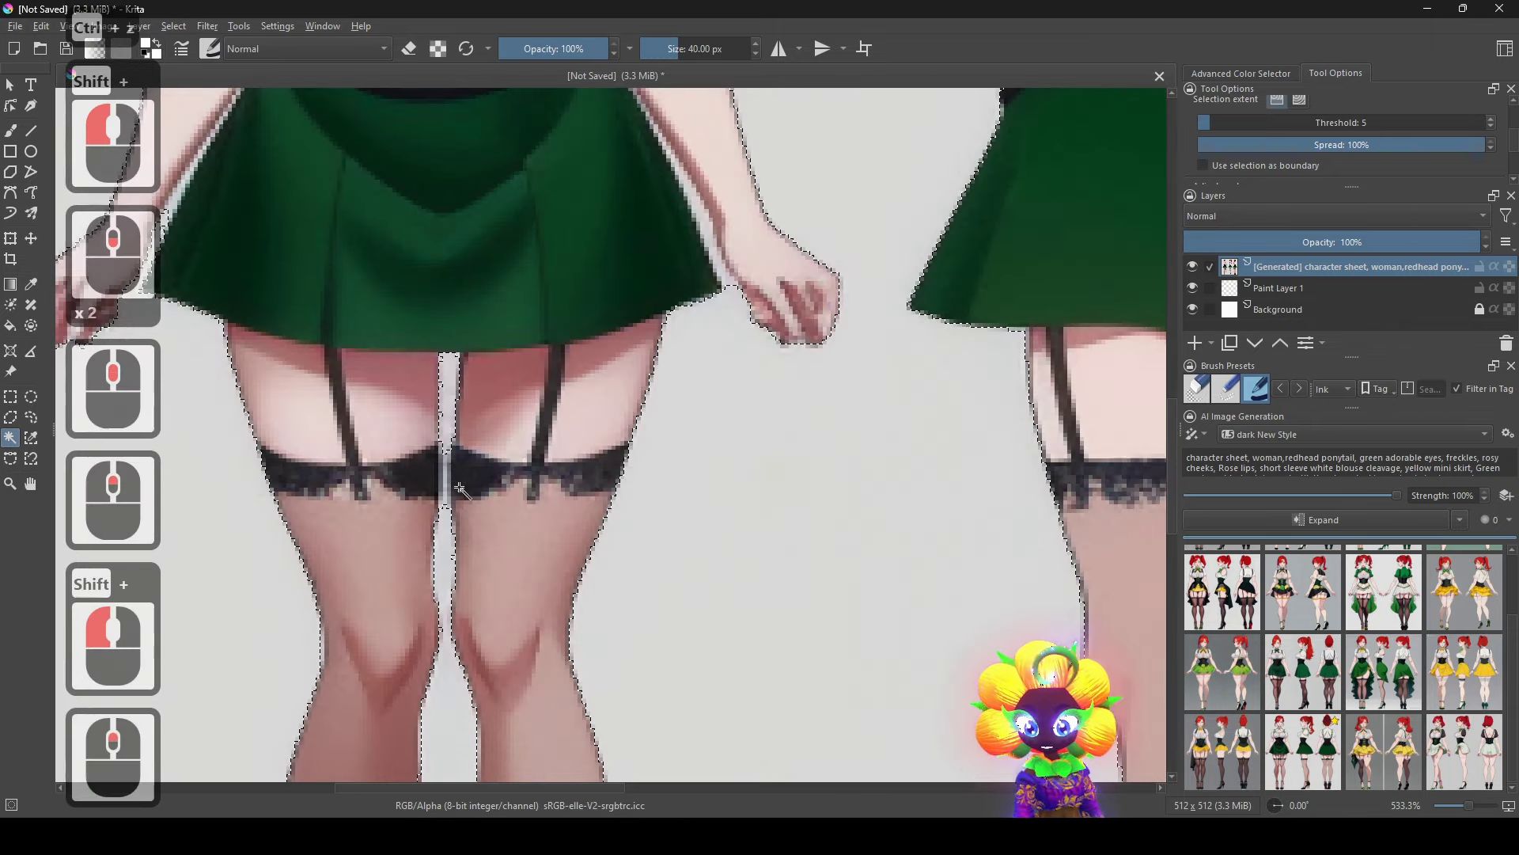
{"action": "scroll", "coordinate": [450, 473], "scroll_direction": "down", "scroll_amount": 4}
Add the gaps between the arms and waist of the front-view and back-view figures to the selection.
{"action": "scroll", "coordinate": [538, 467], "scroll_direction": "up", "scroll_amount": 3}
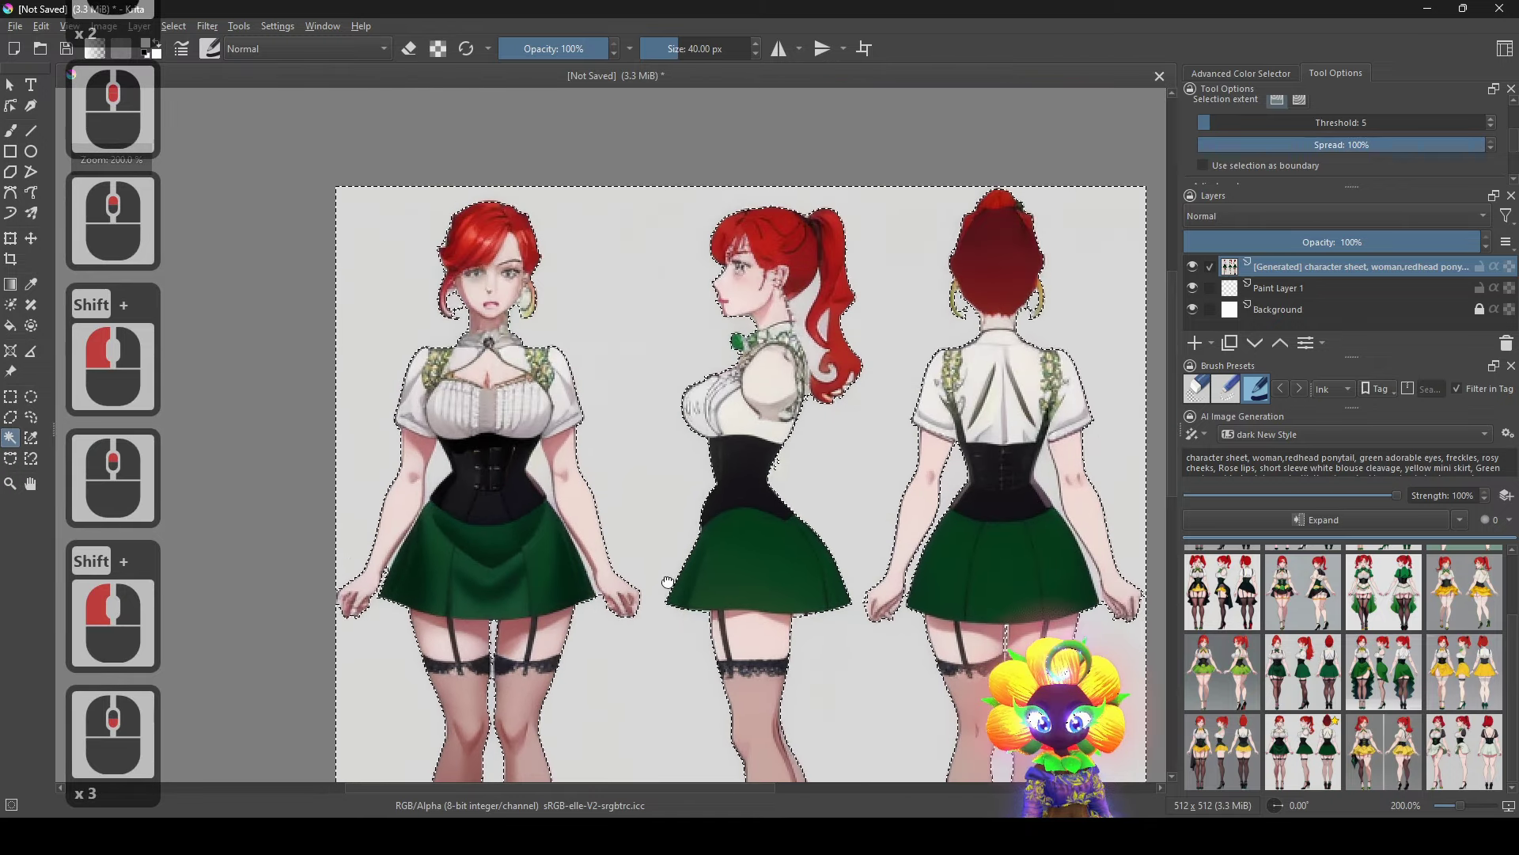
{"action": "left_click", "coordinate": [536, 462], "text": "shift"}
{"action": "left_click", "coordinate": [356, 455], "text": "shift"}
{"action": "key", "text": "ctrl+z"}
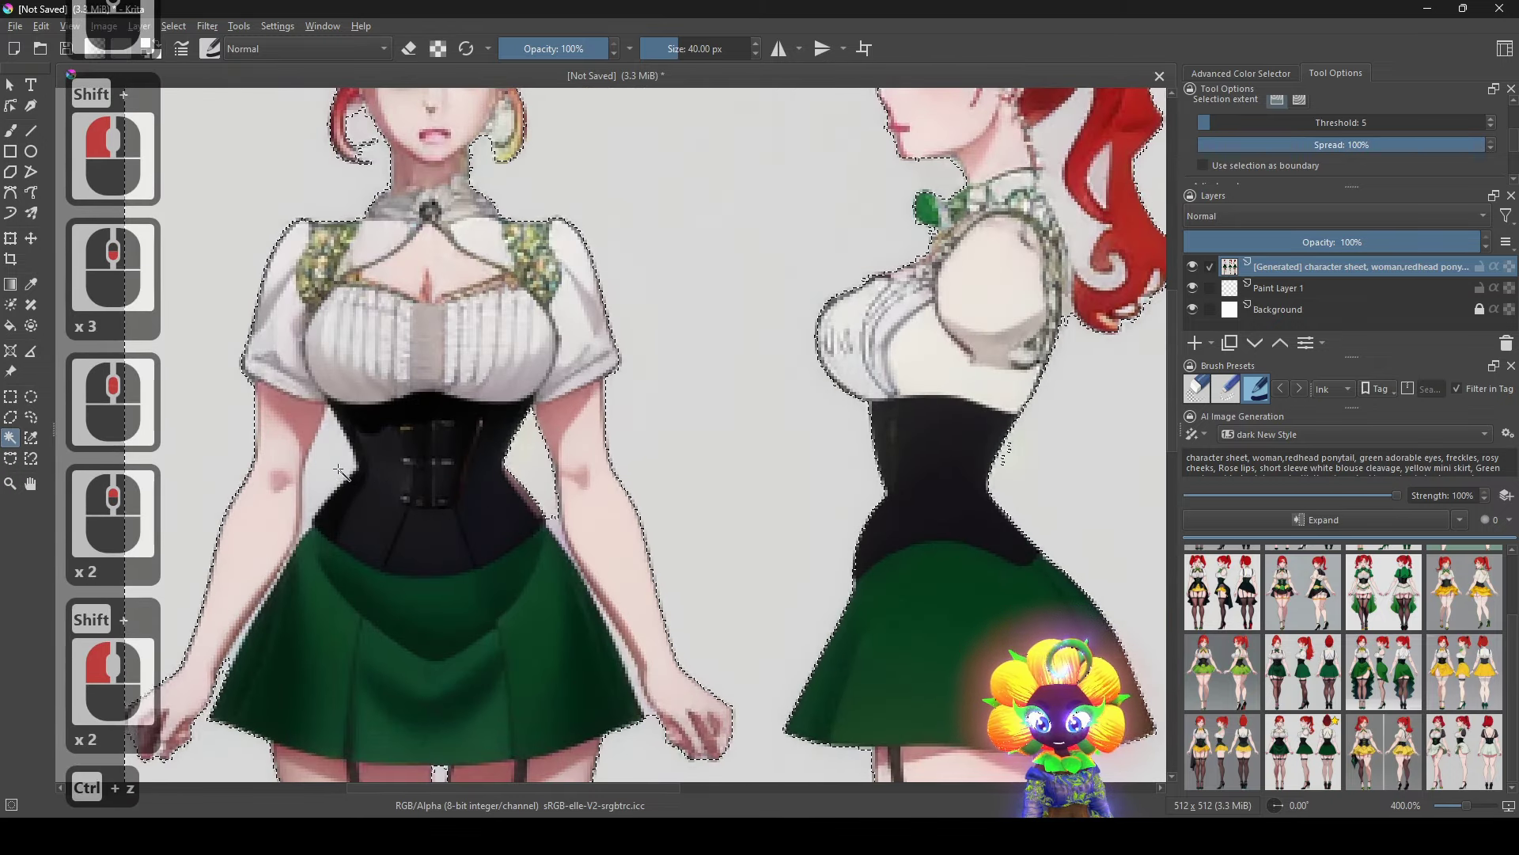
{"action": "left_click", "coordinate": [340, 465], "text": "shift"}
{"action": "scroll", "coordinate": [396, 510], "scroll_direction": "down", "scroll_amount": 3}
{"action": "scroll", "coordinate": [630, 522], "scroll_direction": "up", "scroll_amount": 1}
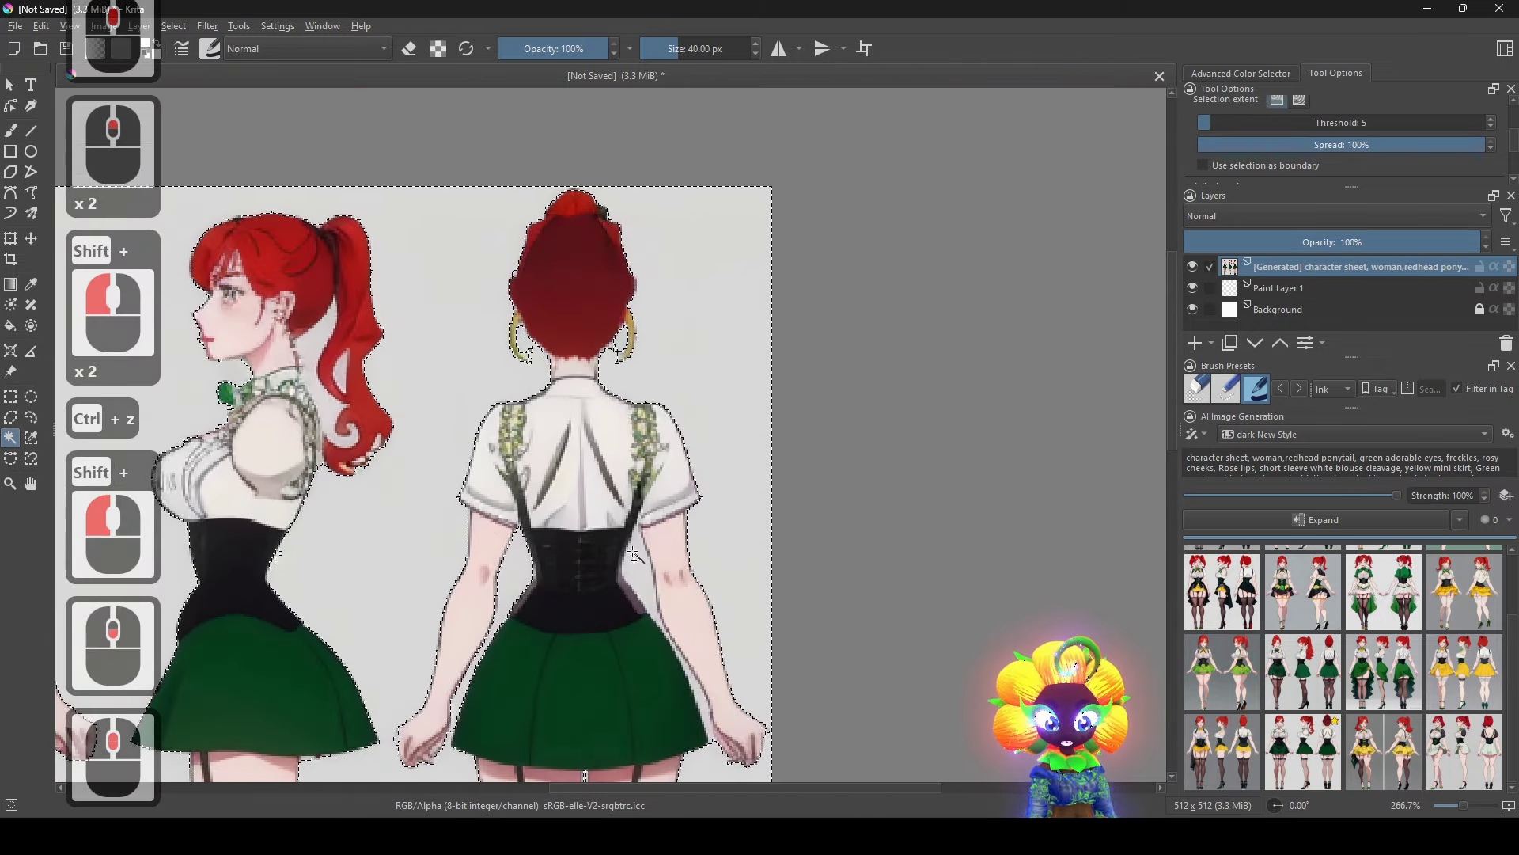
{"action": "left_click", "coordinate": [634, 557], "text": "shift"}
{"action": "left_click", "coordinate": [519, 567], "text": "shift"}
Add the gaps in the side-view figure's ponytail and inside the front-view figure's earrings to the selection.
{"action": "left_click_drag", "start_coordinate": [386, 429], "coordinate": [798, 394]}
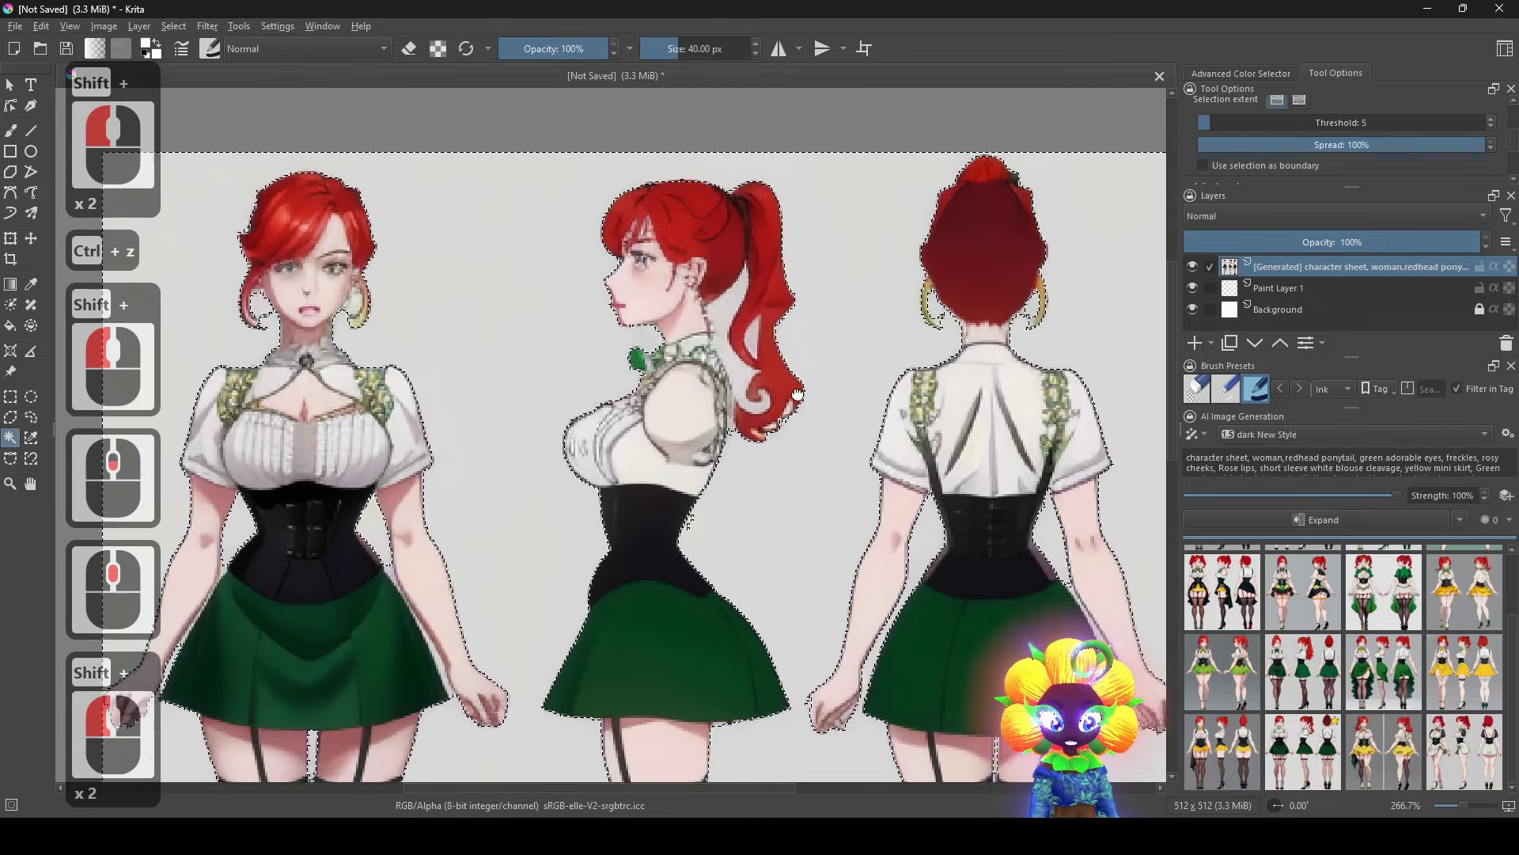
{"action": "scroll", "coordinate": [798, 394], "scroll_direction": "up", "scroll_amount": 3}
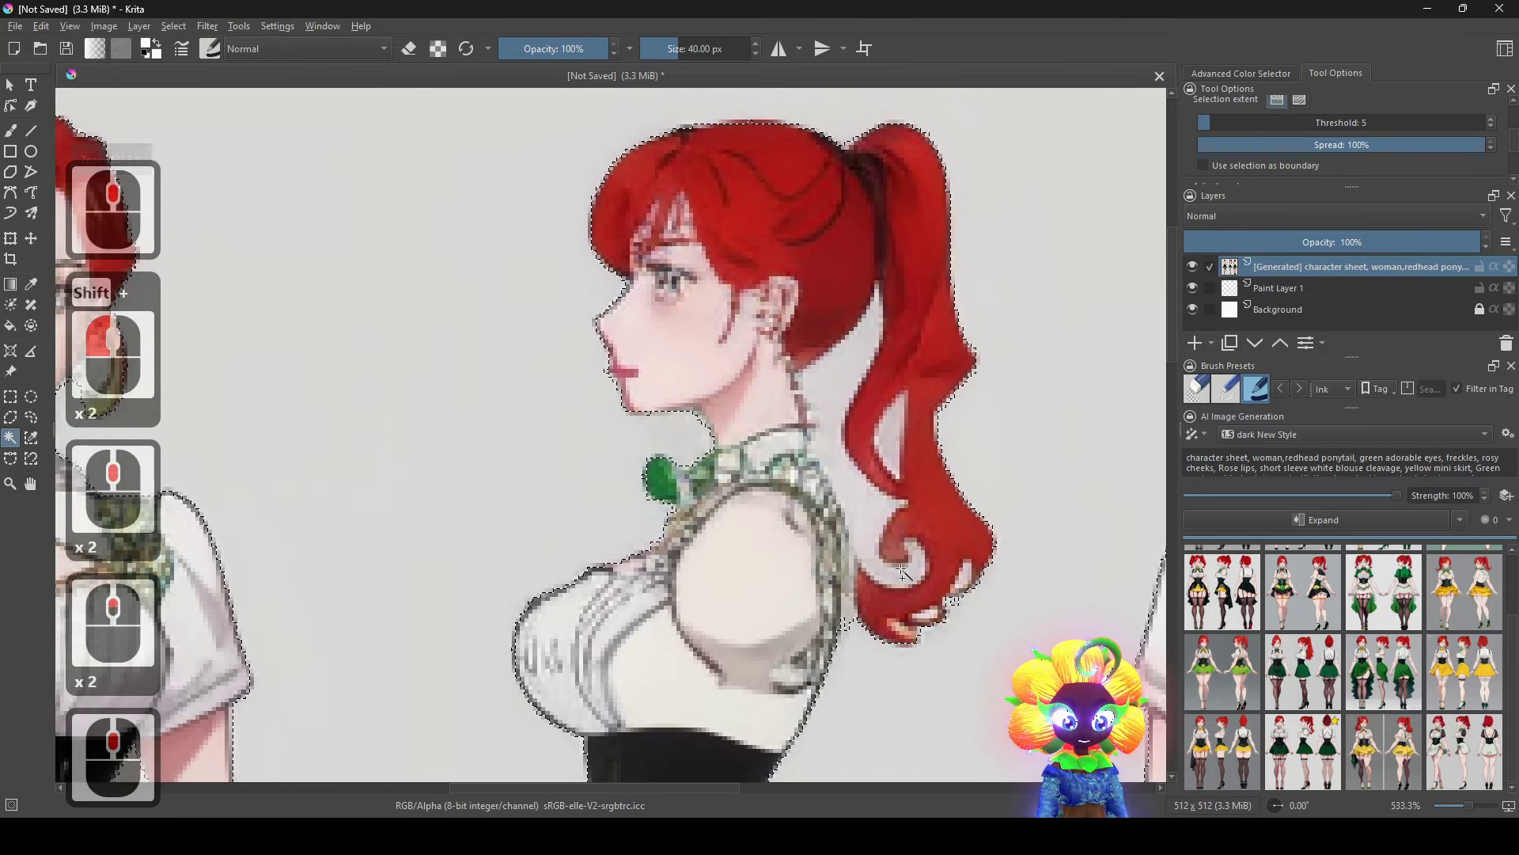
{"action": "left_click", "coordinate": [880, 450], "text": "shift"}
{"action": "left_click_drag", "start_coordinate": [131, 336], "coordinate": [538, 461]}
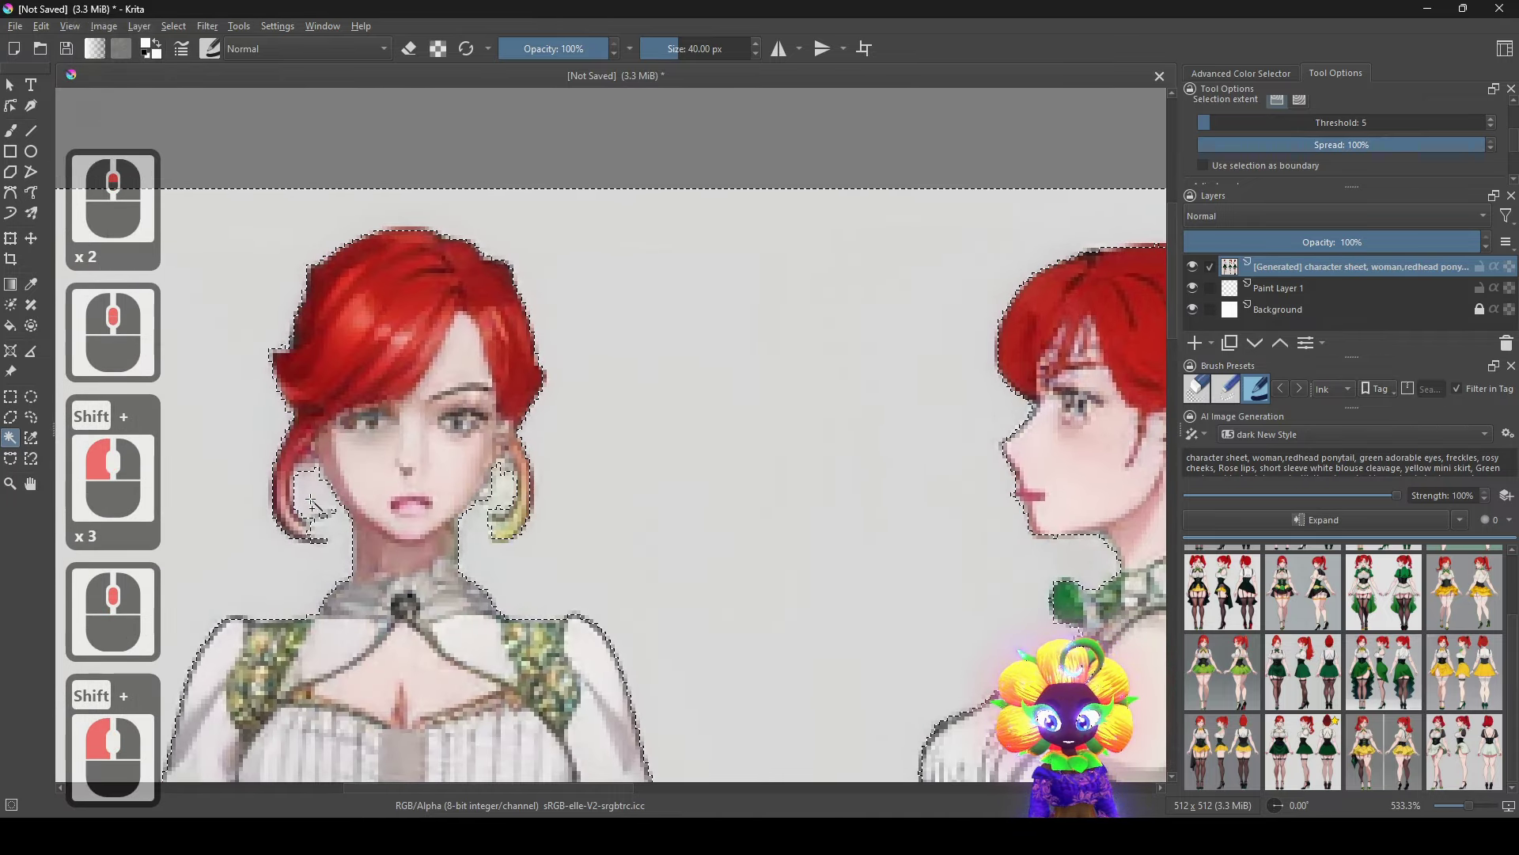
Delete the selected grey backdrop from the generated layer and hide the white Background layer.
{"action": "scroll", "coordinate": [633, 543], "scroll_direction": "down", "scroll_amount": 2}
{"action": "scroll", "coordinate": [634, 363], "scroll_direction": "down", "scroll_amount": 2}
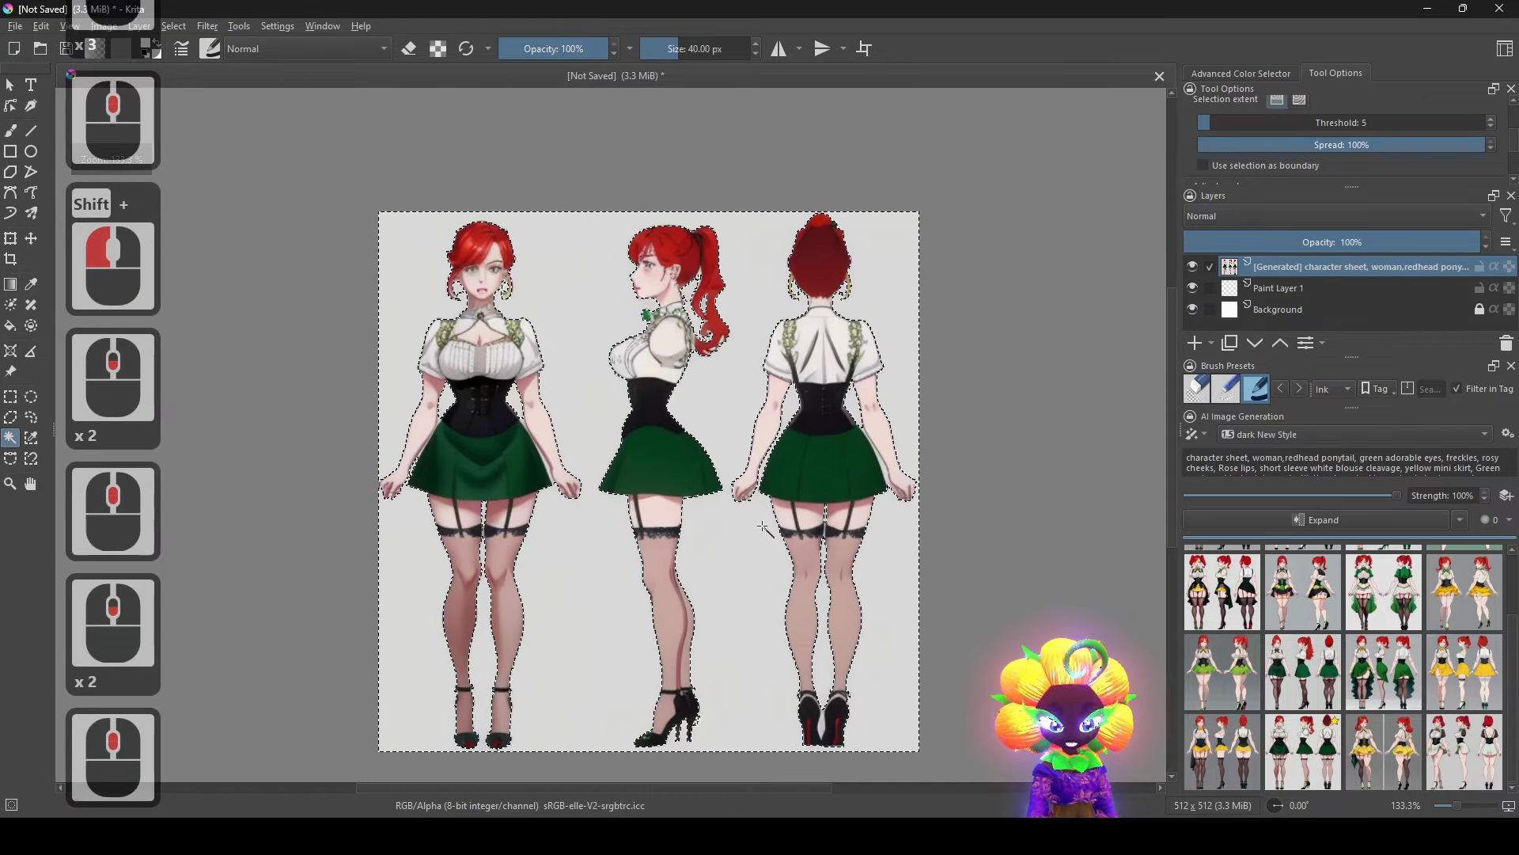
{"action": "key", "text": "Delete"}
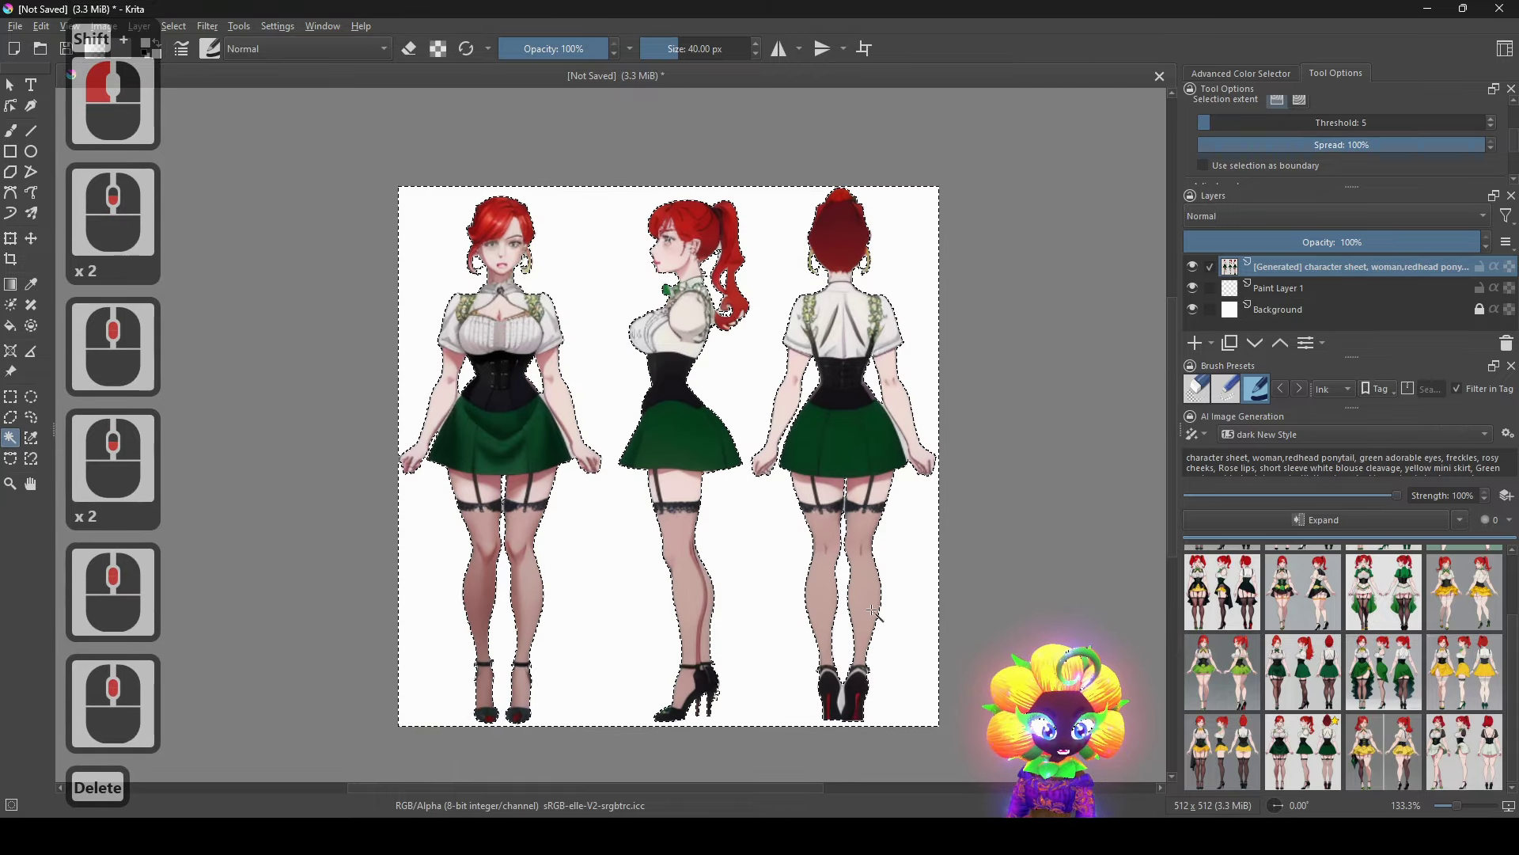
{"action": "left_click", "coordinate": [1195, 310]}
Deselect the backdrop area and inspect the cut-out front, side and back figures up close.
{"action": "left_click_drag", "start_coordinate": [697, 543], "coordinate": [607, 518]}
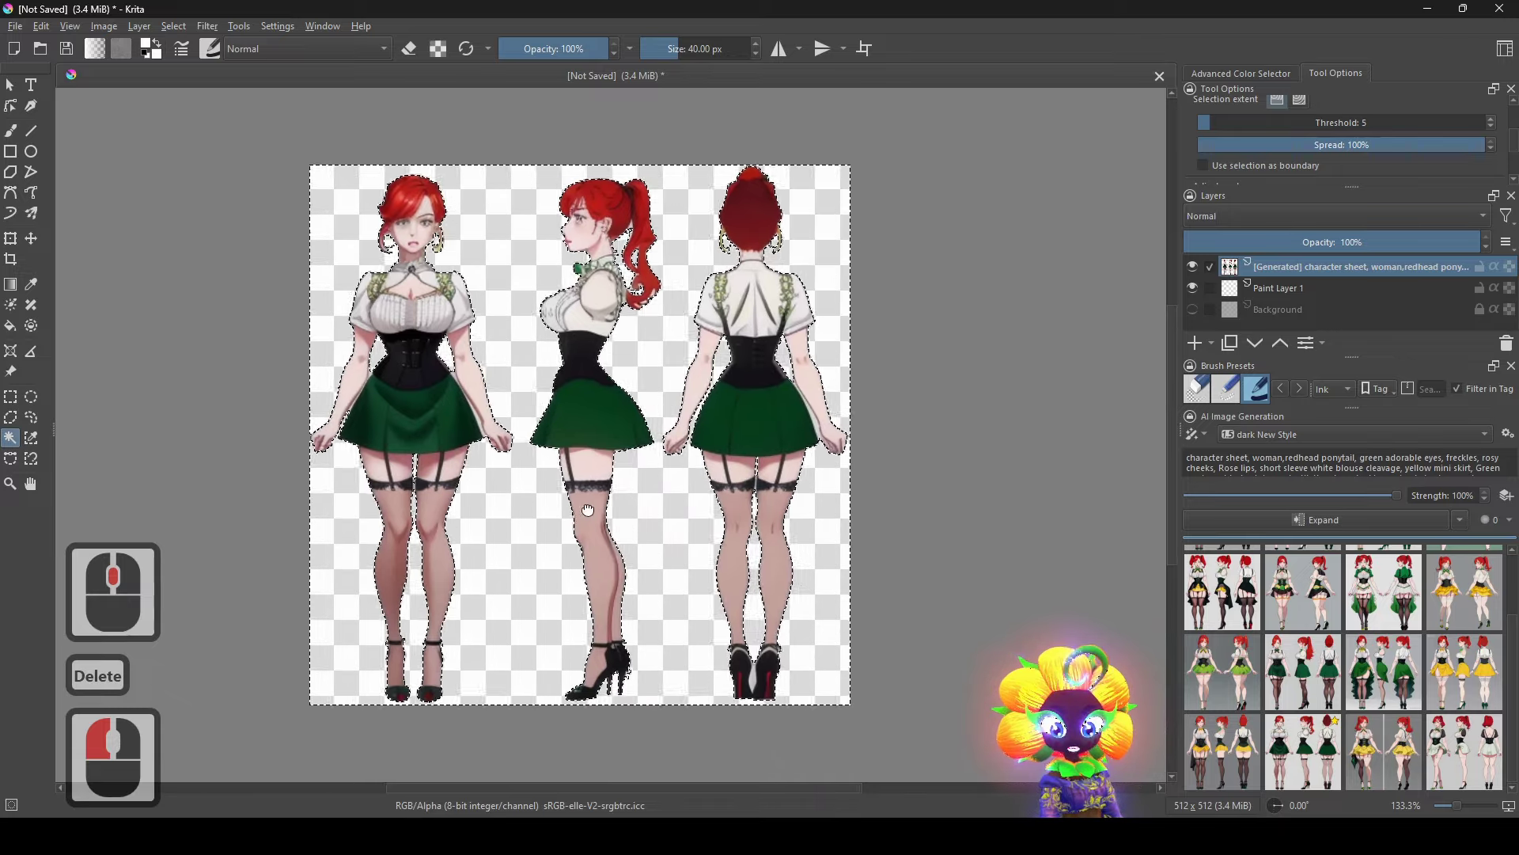
{"action": "right_click", "coordinate": [679, 470]}
{"action": "left_click", "coordinate": [708, 510]}
{"action": "scroll", "coordinate": [735, 466], "scroll_direction": "up", "scroll_amount": 3}
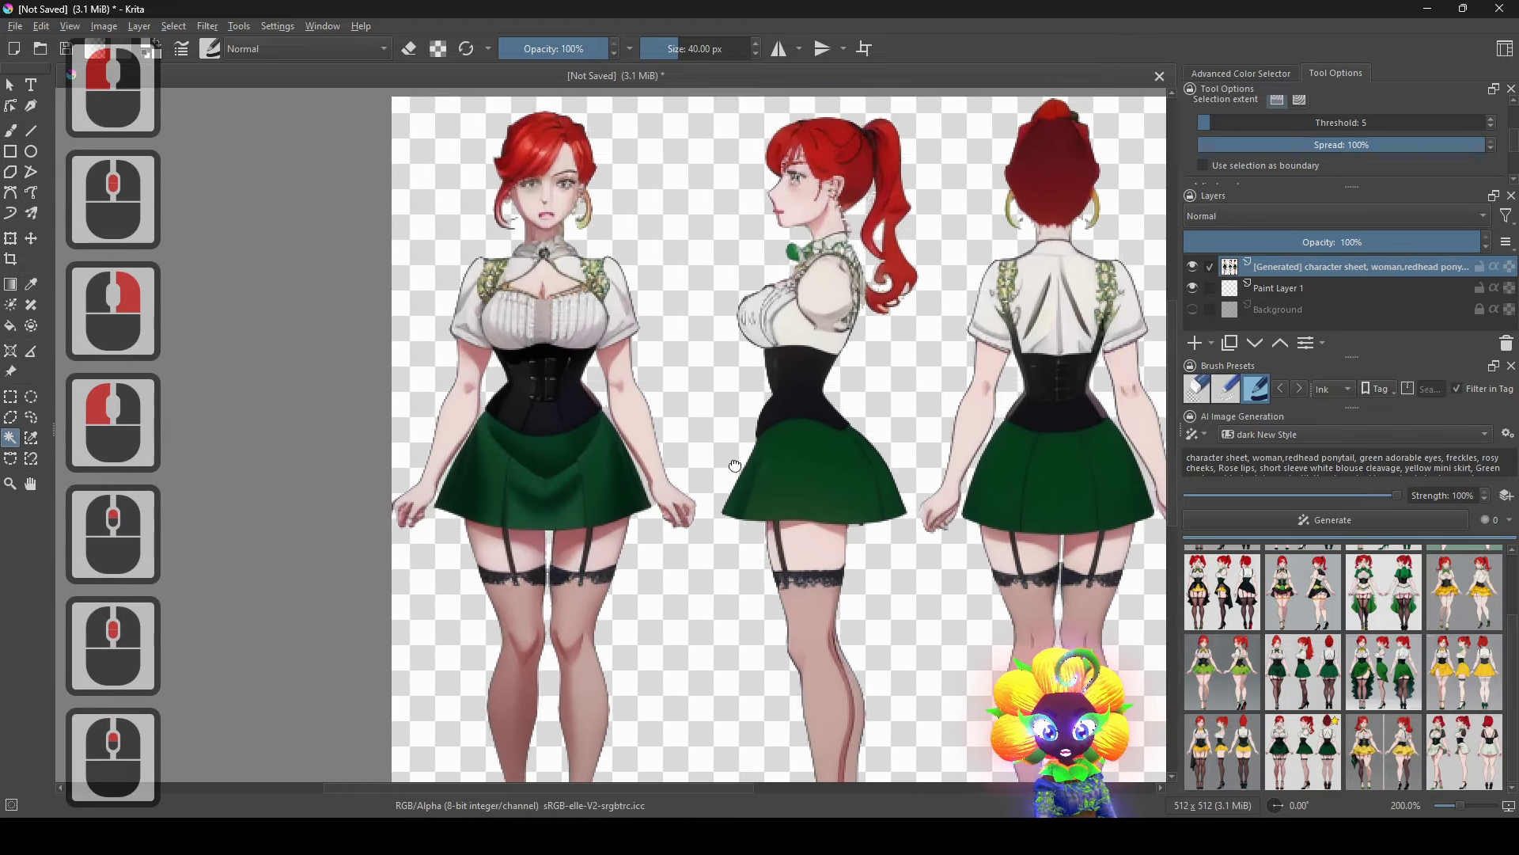
{"action": "left_click_drag", "start_coordinate": [735, 466], "coordinate": [523, 551]}
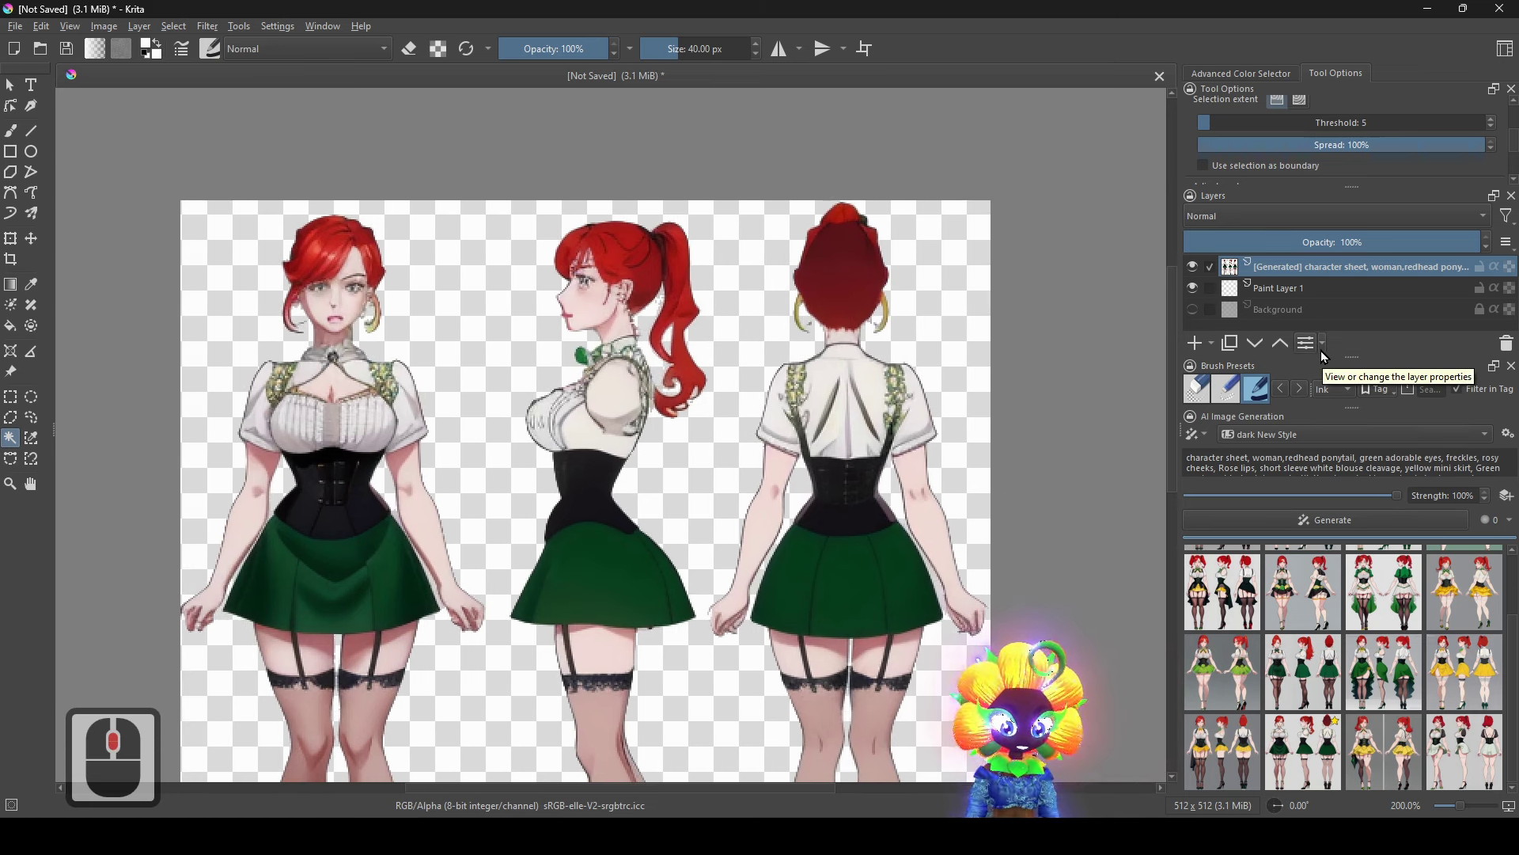
{"action": "left_click_drag", "start_coordinate": [496, 496], "coordinate": [589, 560]}
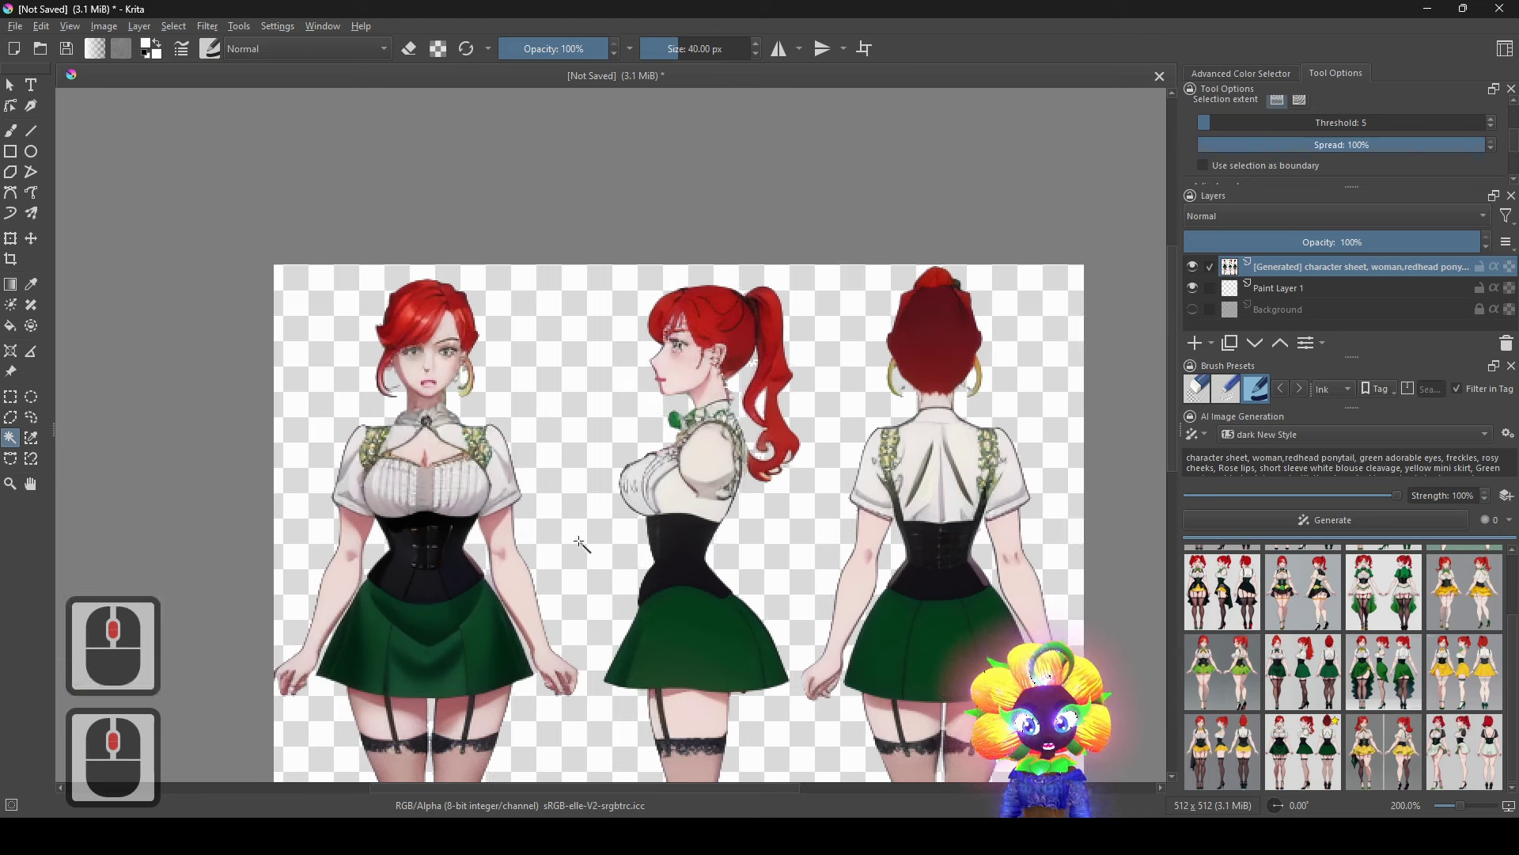
{"action": "scroll", "coordinate": [619, 448], "scroll_direction": "down", "scroll_amount": 2}
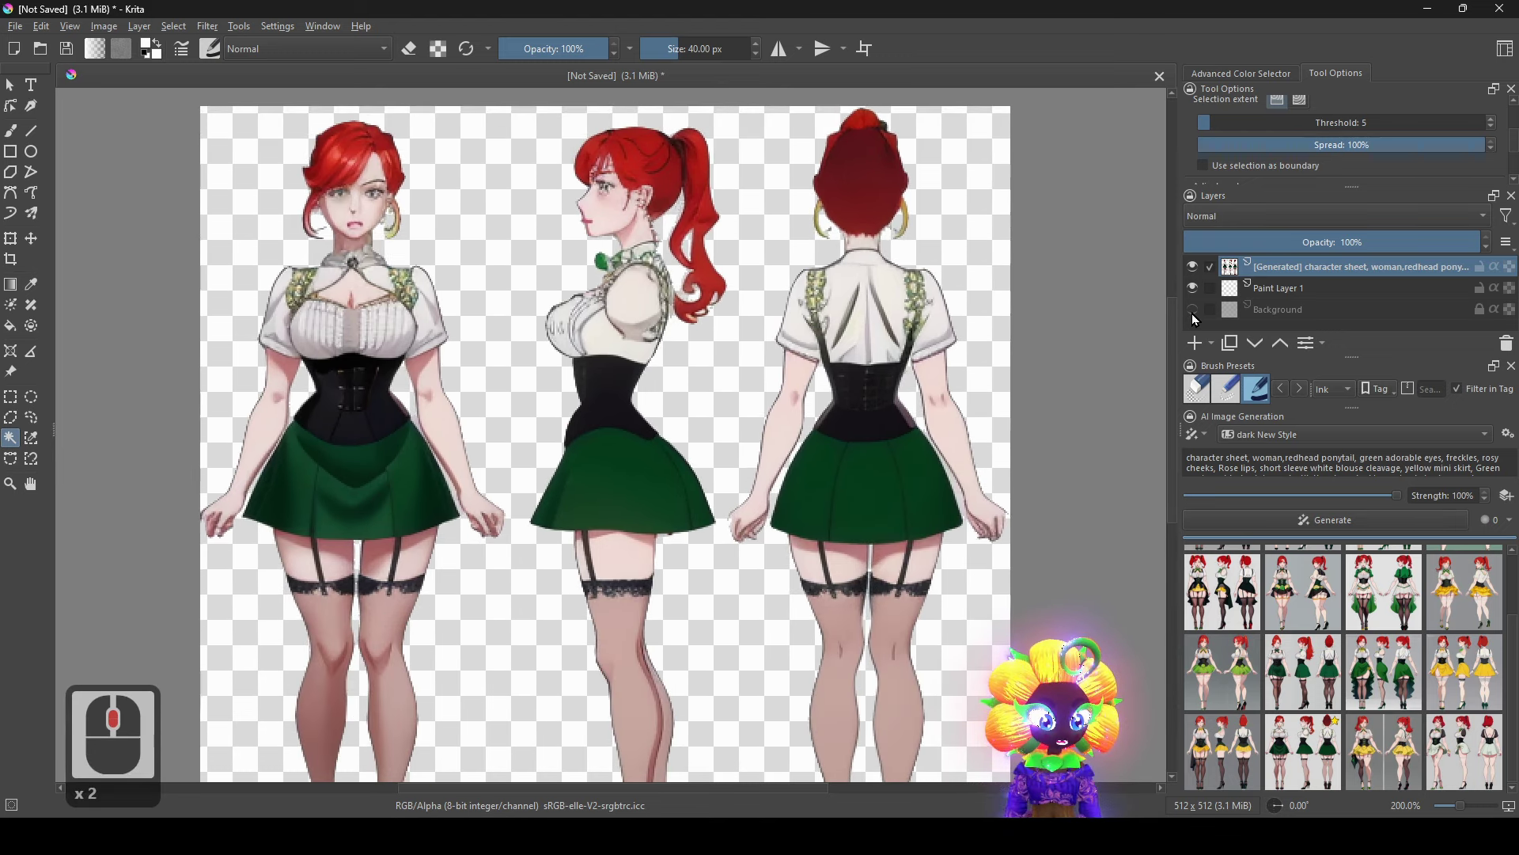
Show the white Background layer and switch to the brush in eraser mode for cleaning up the generated layer's legs and shoes.
{"action": "left_click", "coordinate": [1192, 309]}
{"action": "scroll", "coordinate": [1222, 325], "scroll_direction": "down", "scroll_amount": 2}
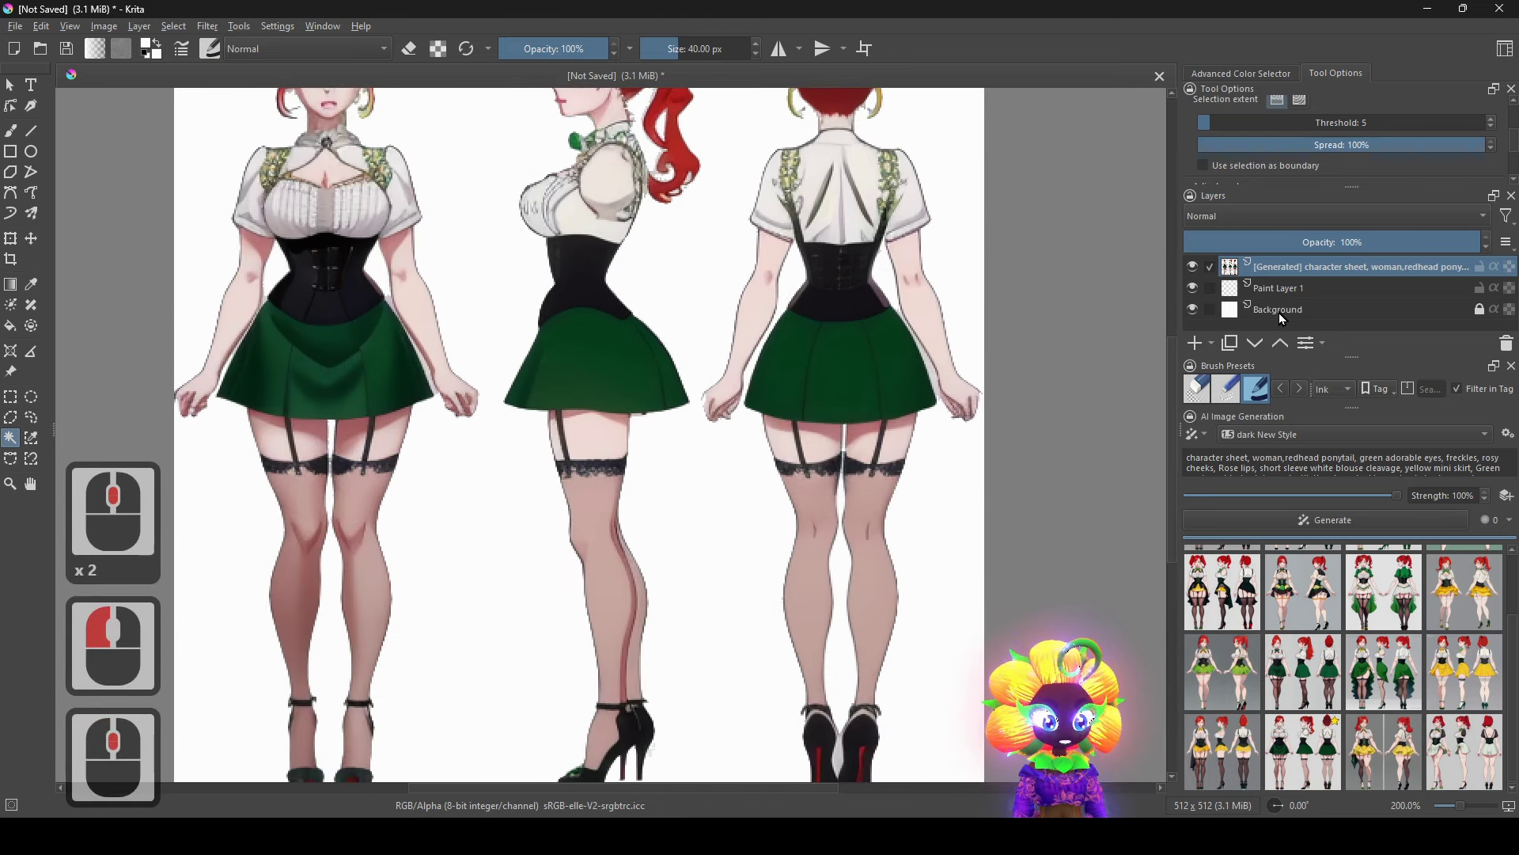
{"action": "left_click", "coordinate": [11, 131]}
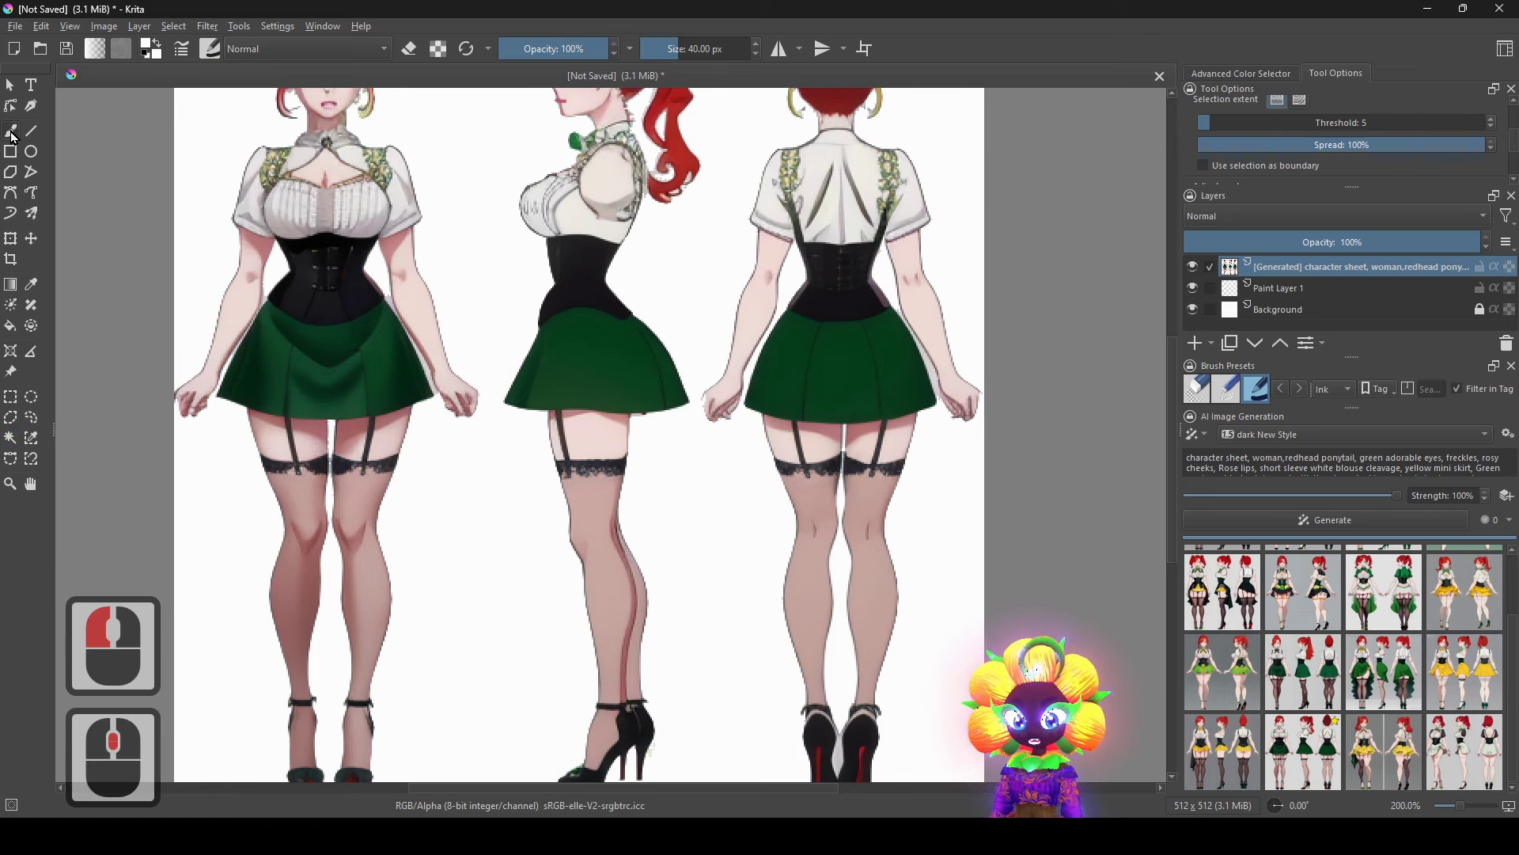
{"action": "left_click", "coordinate": [408, 48]}
{"action": "left_click_drag", "start_coordinate": [522, 573], "coordinate": [689, 377]}
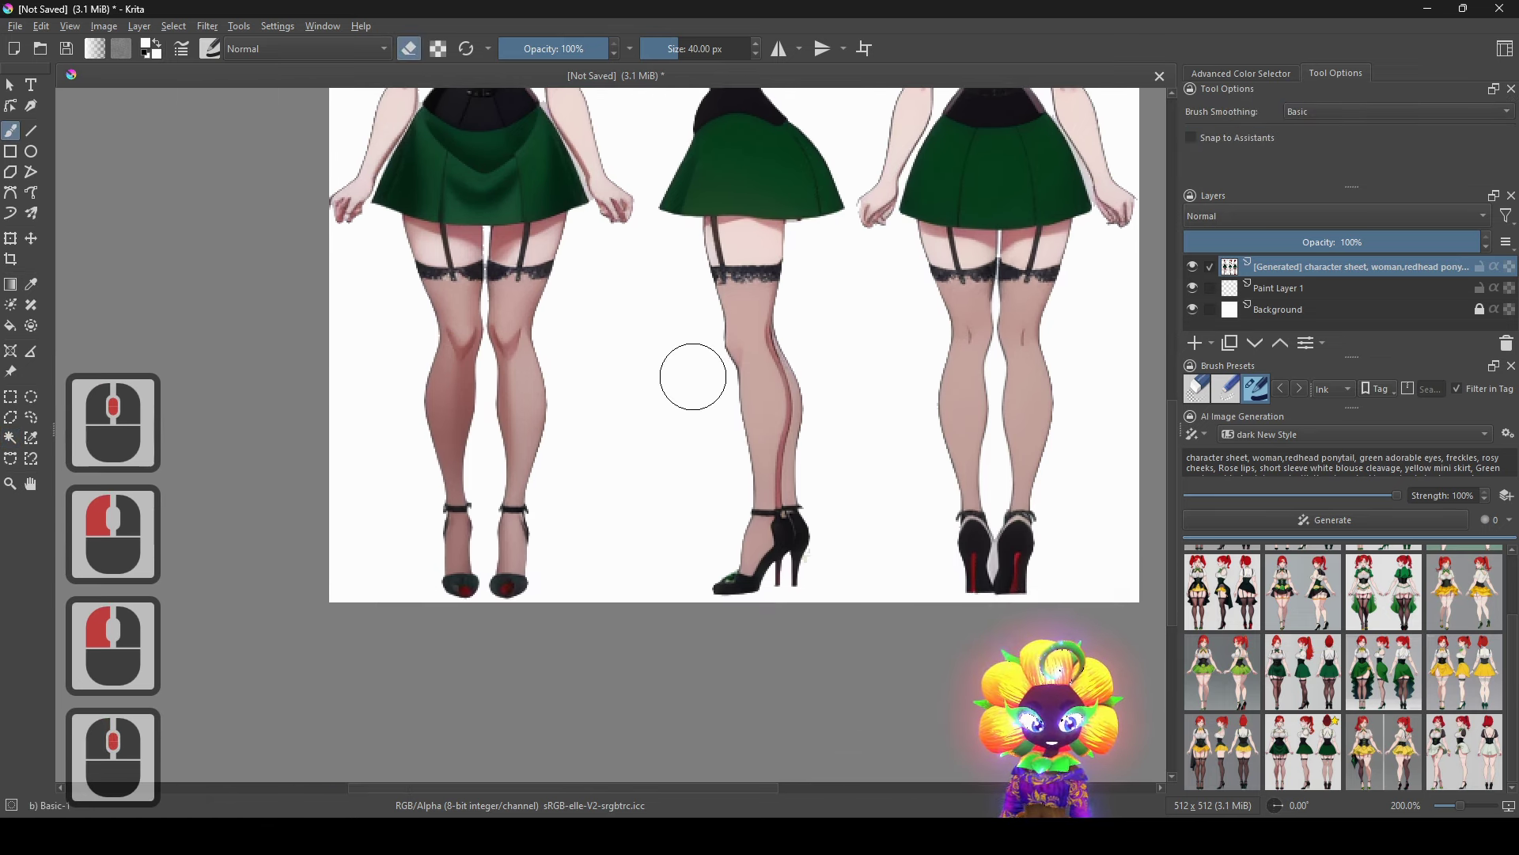
{"action": "scroll", "coordinate": [692, 377], "scroll_direction": "up", "scroll_amount": 1}
{"action": "left_click_drag", "start_coordinate": [712, 174], "coordinate": [502, 538]}
{"action": "left_click_drag", "start_coordinate": [549, 383], "coordinate": [658, 641]}
{"action": "left_click_drag", "start_coordinate": [780, 480], "coordinate": [738, 607]}
{"action": "scroll", "coordinate": [740, 609], "scroll_direction": "down", "scroll_amount": 10}
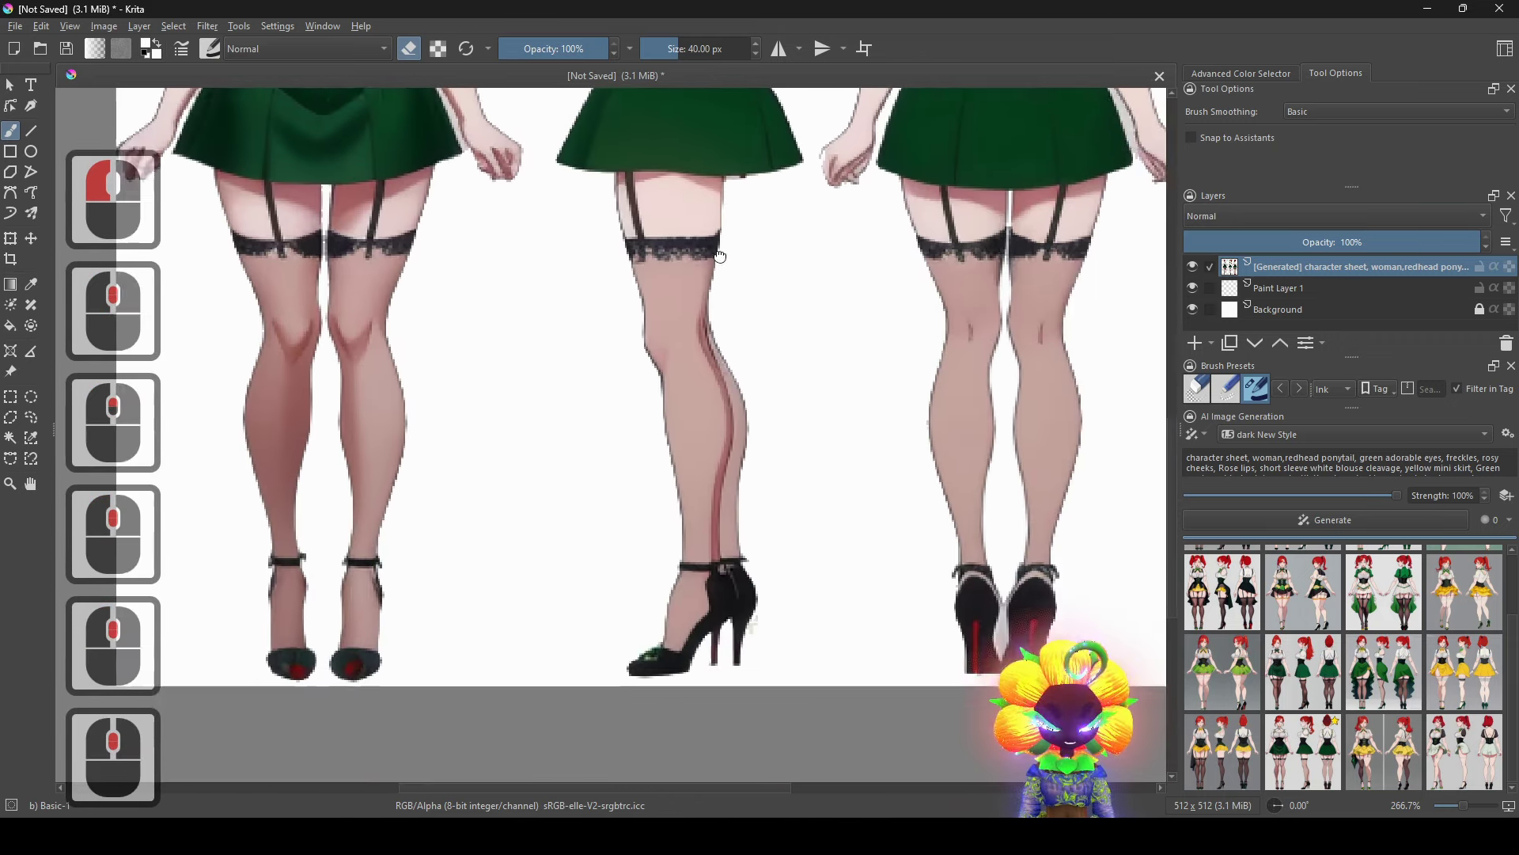
Set the eraser size to 19.38 px and erase the extra heel and lower part of the second leg on the side-view figure.
{"action": "mouse_move", "coordinate": [764, 515]}
{"action": "left_mouse_down", "text": "shift"}
{"action": "mouse_move", "coordinate": [735, 515]}
{"action": "mouse_move", "coordinate": [815, 544]}
{"action": "left_mouse_up", "text": "shift"}
{"action": "scroll", "coordinate": [774, 496], "scroll_direction": "up", "scroll_amount": 1}
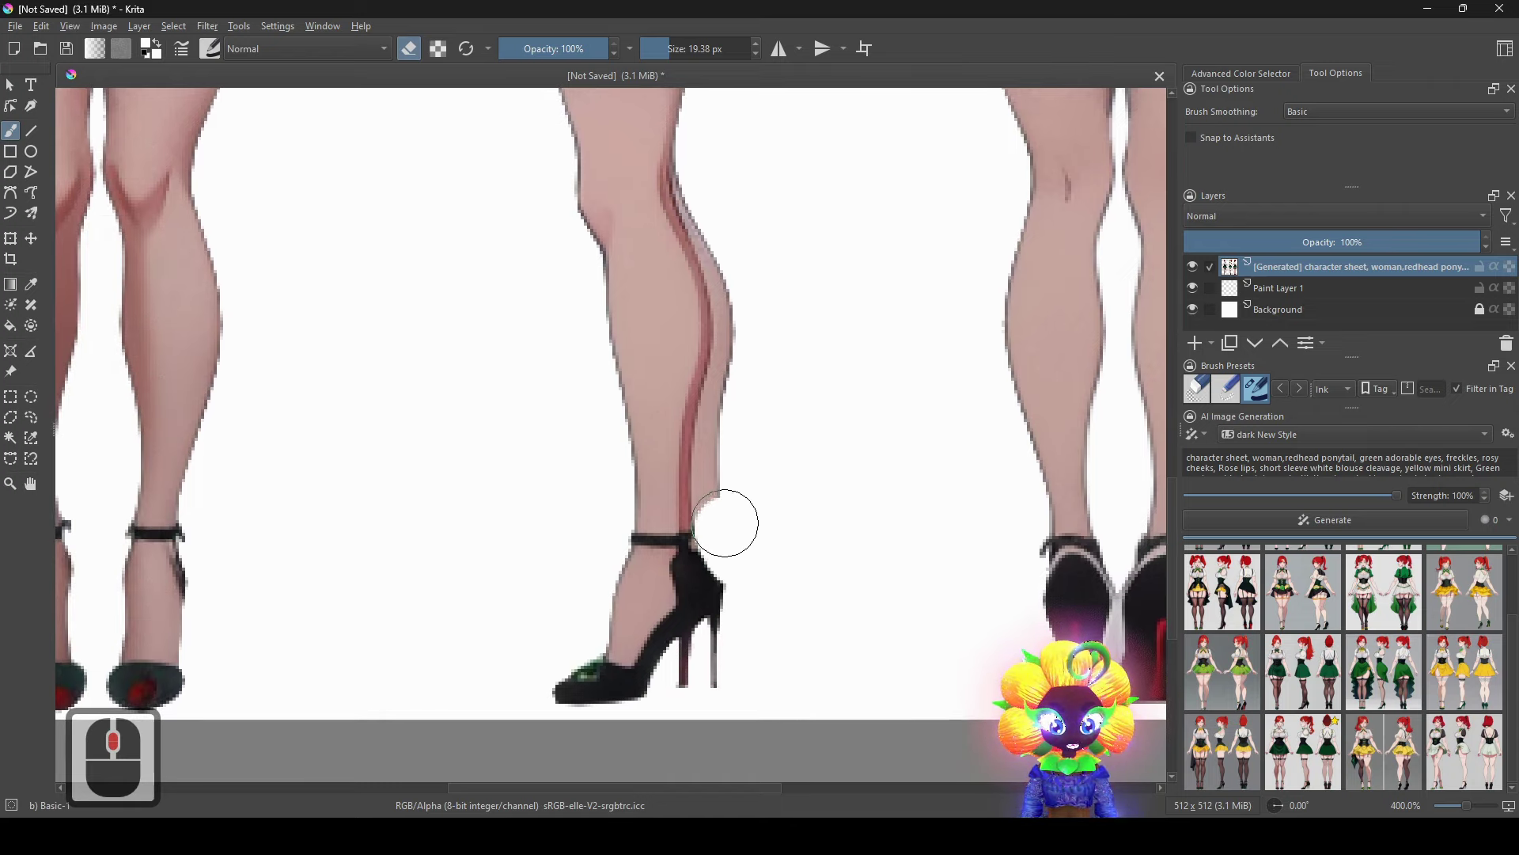
{"action": "mouse_move", "coordinate": [726, 523]}
{"action": "left_mouse_down"}
{"action": "mouse_move", "coordinate": [736, 655]}
{"action": "mouse_move", "coordinate": [742, 563]}
{"action": "left_mouse_up"}
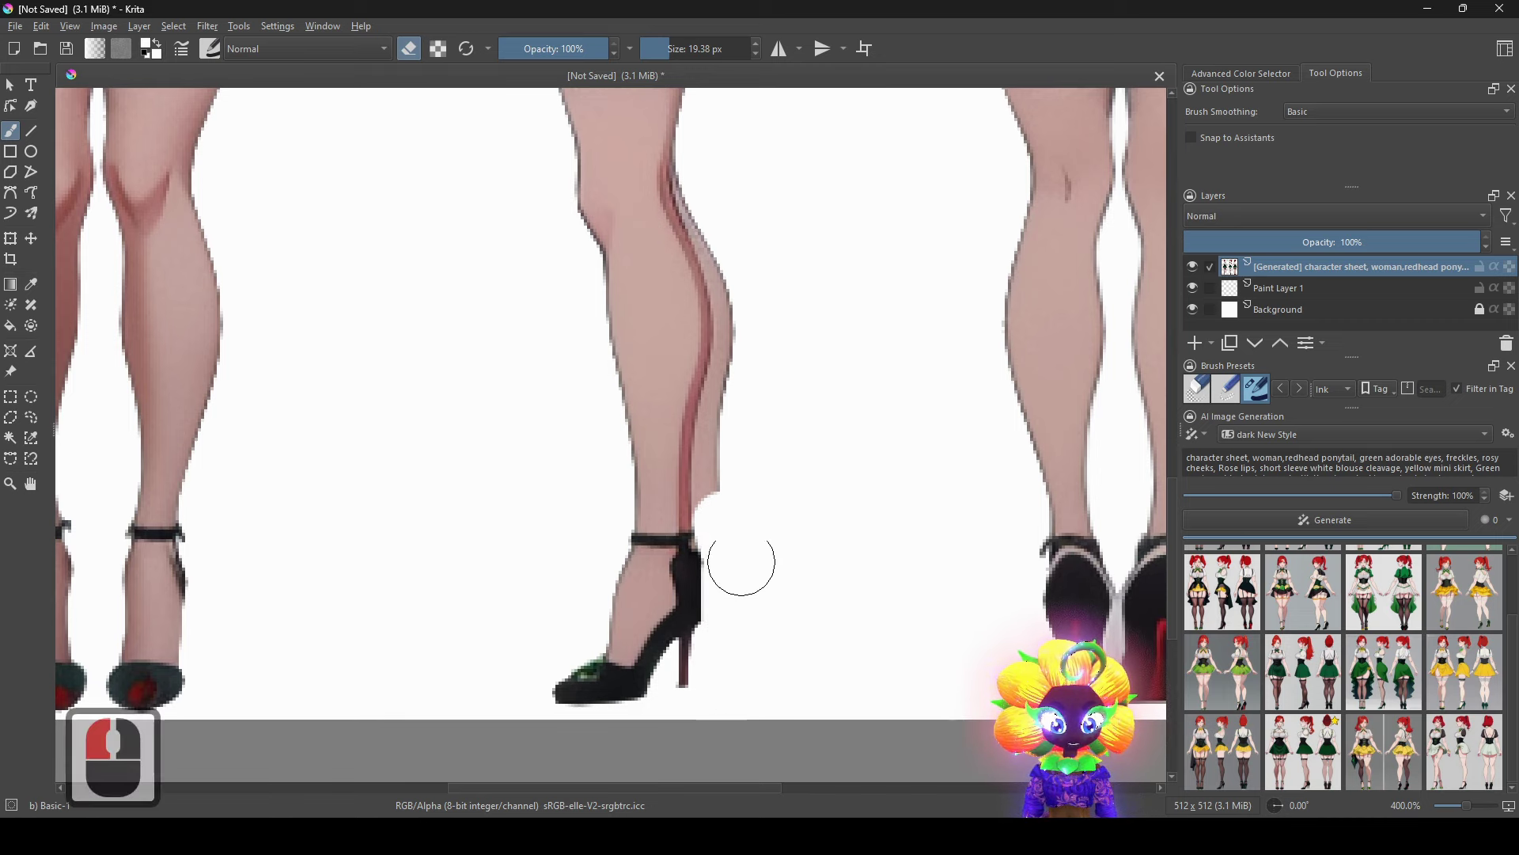
{"action": "left_click_drag", "start_coordinate": [745, 429], "coordinate": [768, 572]}
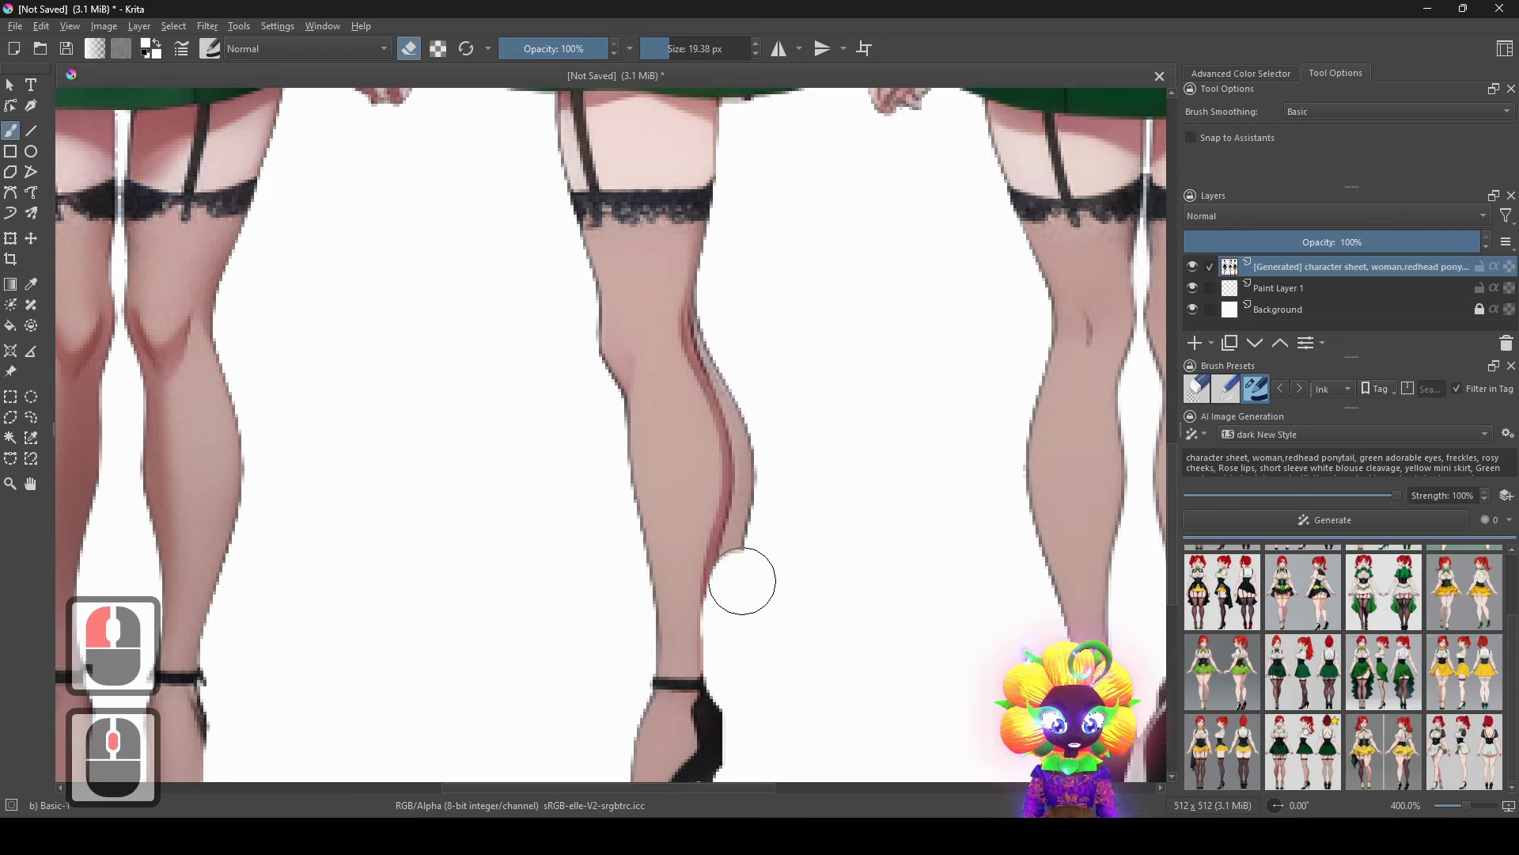
{"action": "mouse_move", "coordinate": [754, 548]}
{"action": "left_mouse_down"}
{"action": "mouse_move", "coordinate": [766, 504]}
{"action": "mouse_move", "coordinate": [753, 564]}
{"action": "left_mouse_up"}
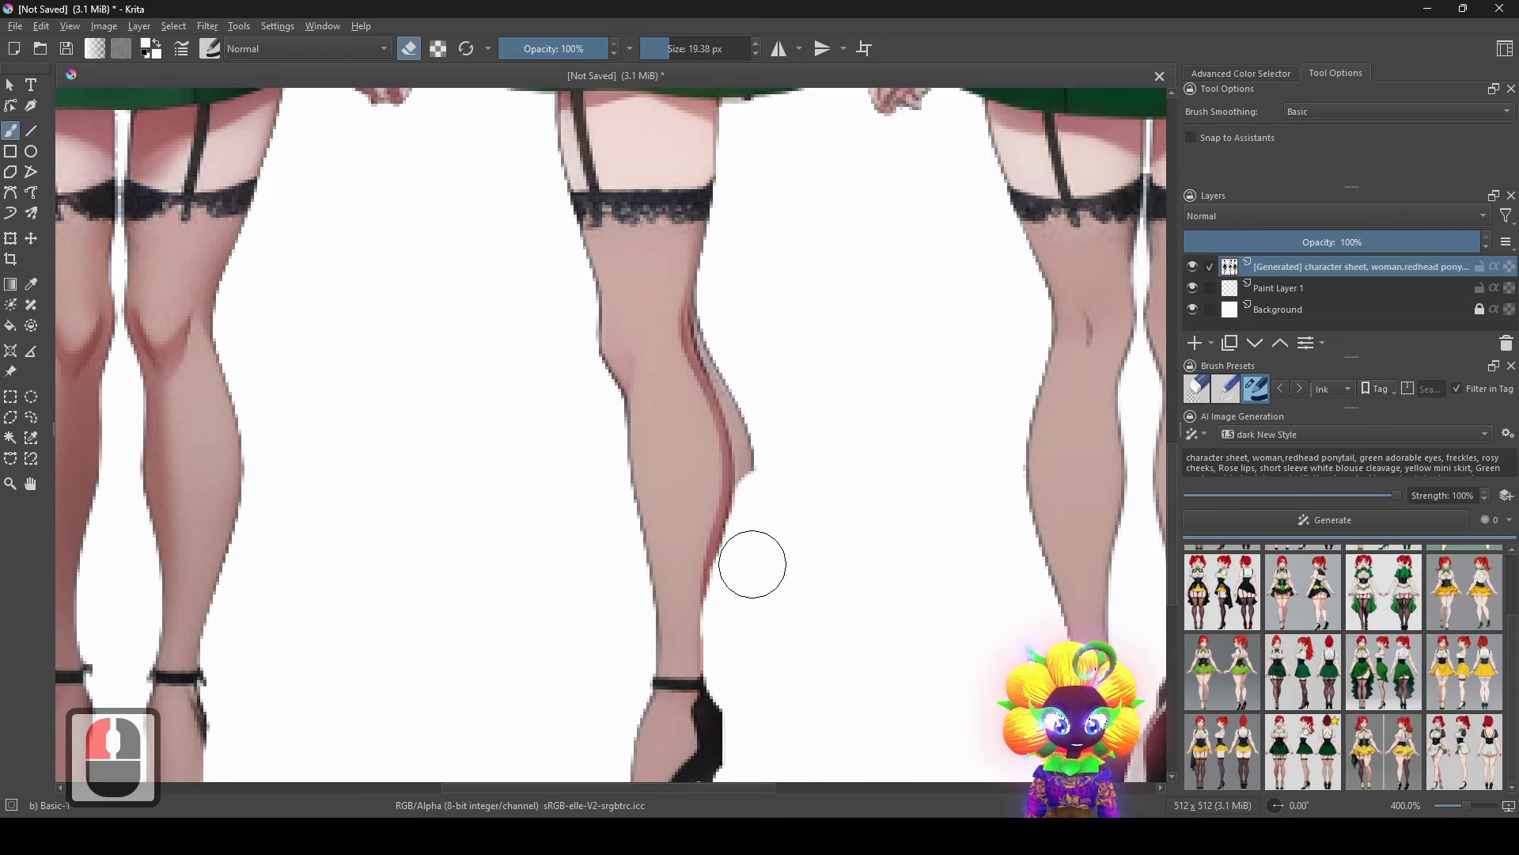
Try to erase the rest of the side-view figure's second leg from behind the calf and knee.
{"action": "left_click_drag", "start_coordinate": [759, 479], "coordinate": [718, 330]}
{"action": "left_click_drag", "start_coordinate": [736, 262], "coordinate": [760, 215]}
{"action": "mouse_move", "coordinate": [755, 271]}
{"action": "left_mouse_down"}
{"action": "mouse_move", "coordinate": [782, 481]}
{"action": "mouse_move", "coordinate": [767, 431]}
{"action": "left_mouse_up"}
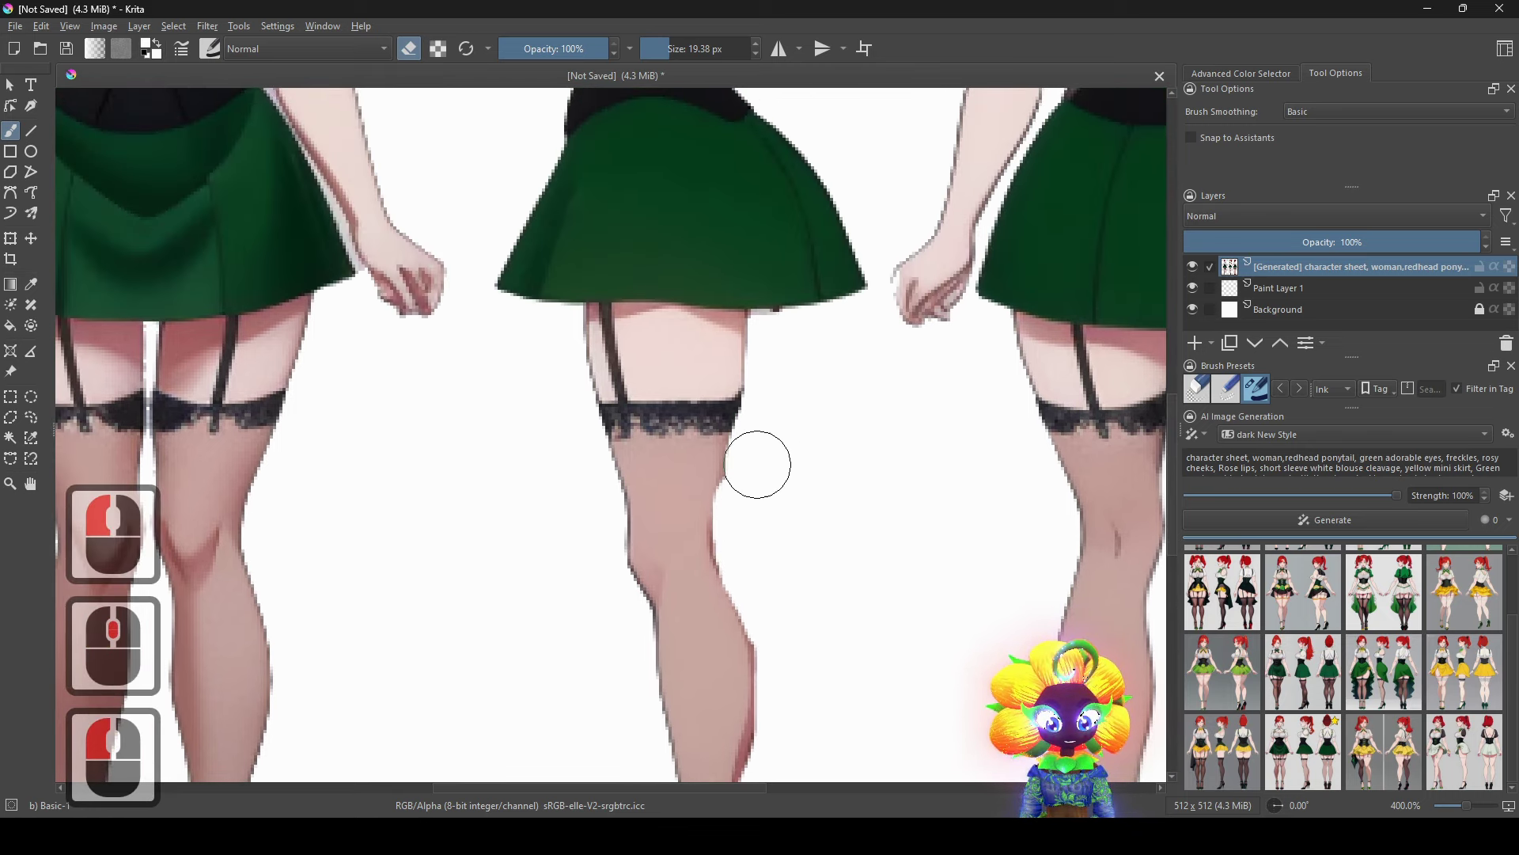
{"action": "scroll", "coordinate": [747, 488], "scroll_direction": "down", "scroll_amount": 3}
{"action": "scroll", "coordinate": [842, 546], "scroll_direction": "down", "scroll_amount": 5}
{"action": "scroll", "coordinate": [780, 462], "scroll_direction": "up", "scroll_amount": 4}
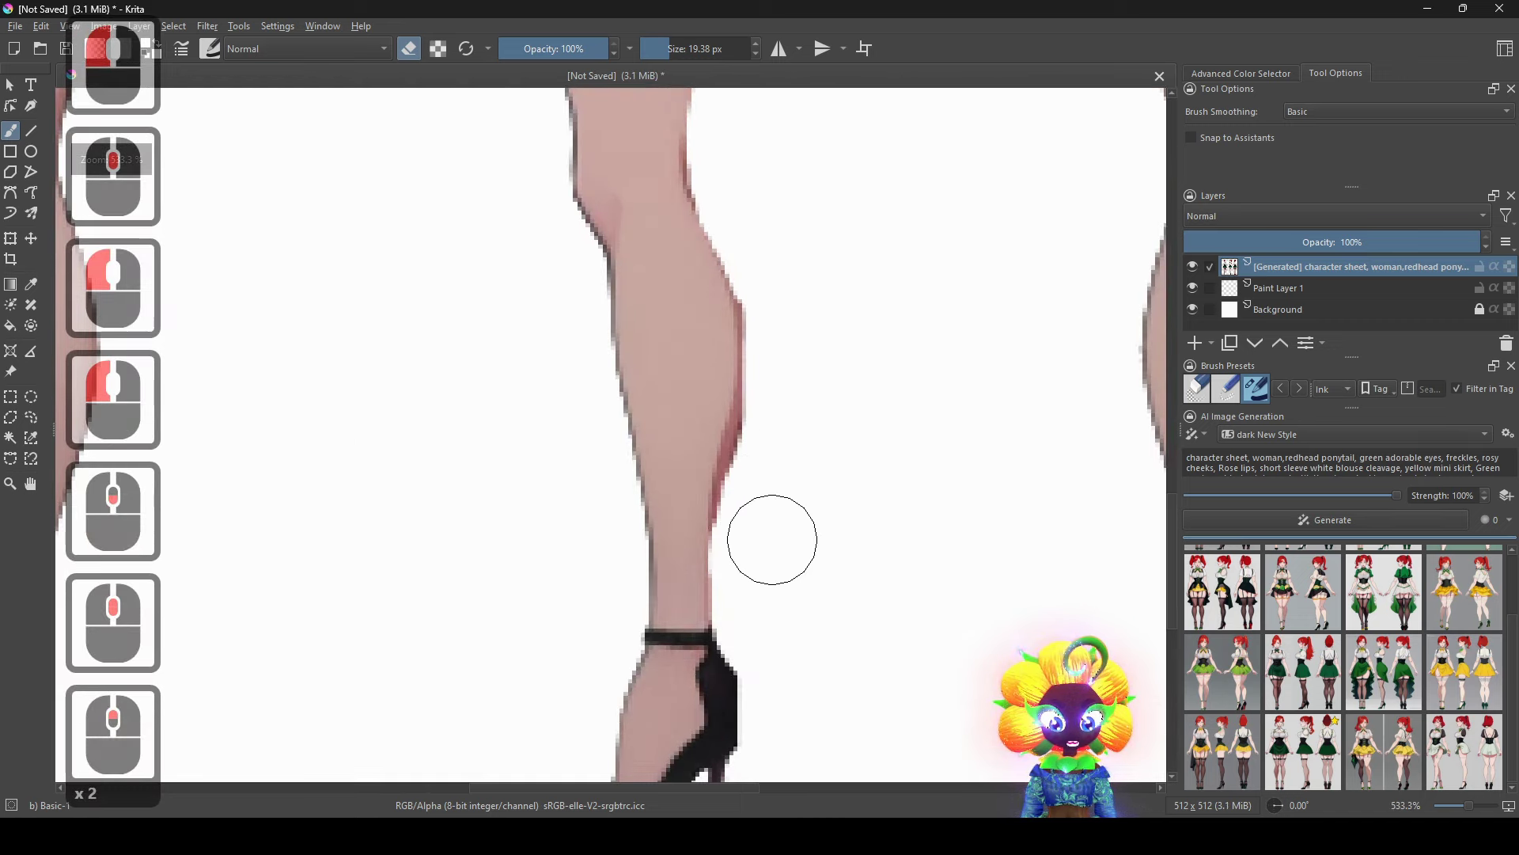
Try to trim the back edge of the side-view figure's calf and undo the recent eraser strokes.
{"action": "left_click_drag", "start_coordinate": [777, 315], "coordinate": [779, 253]}
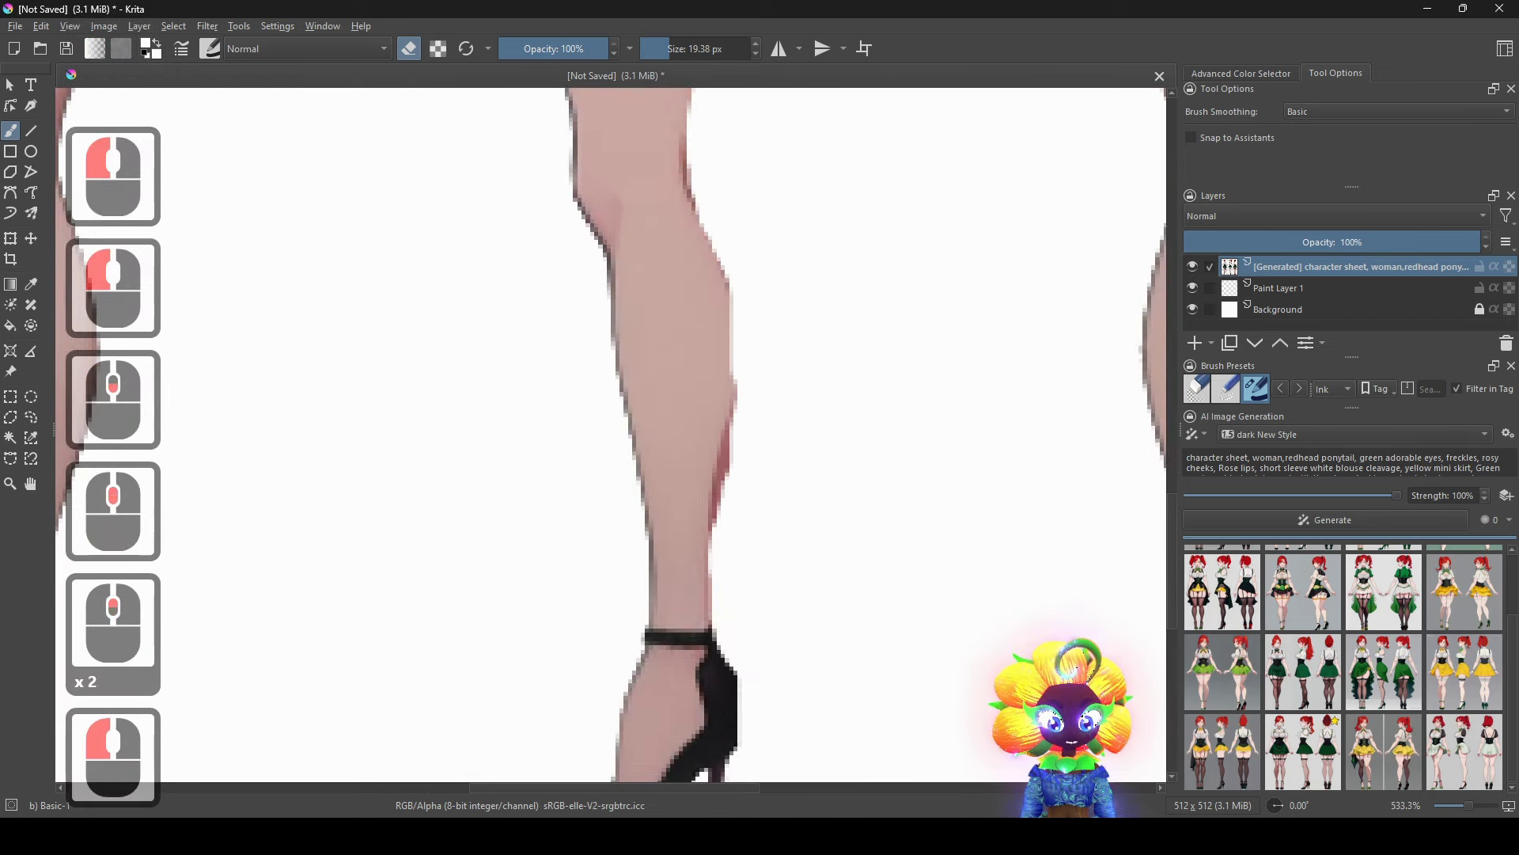
{"action": "key", "text": "ctrl+z"}
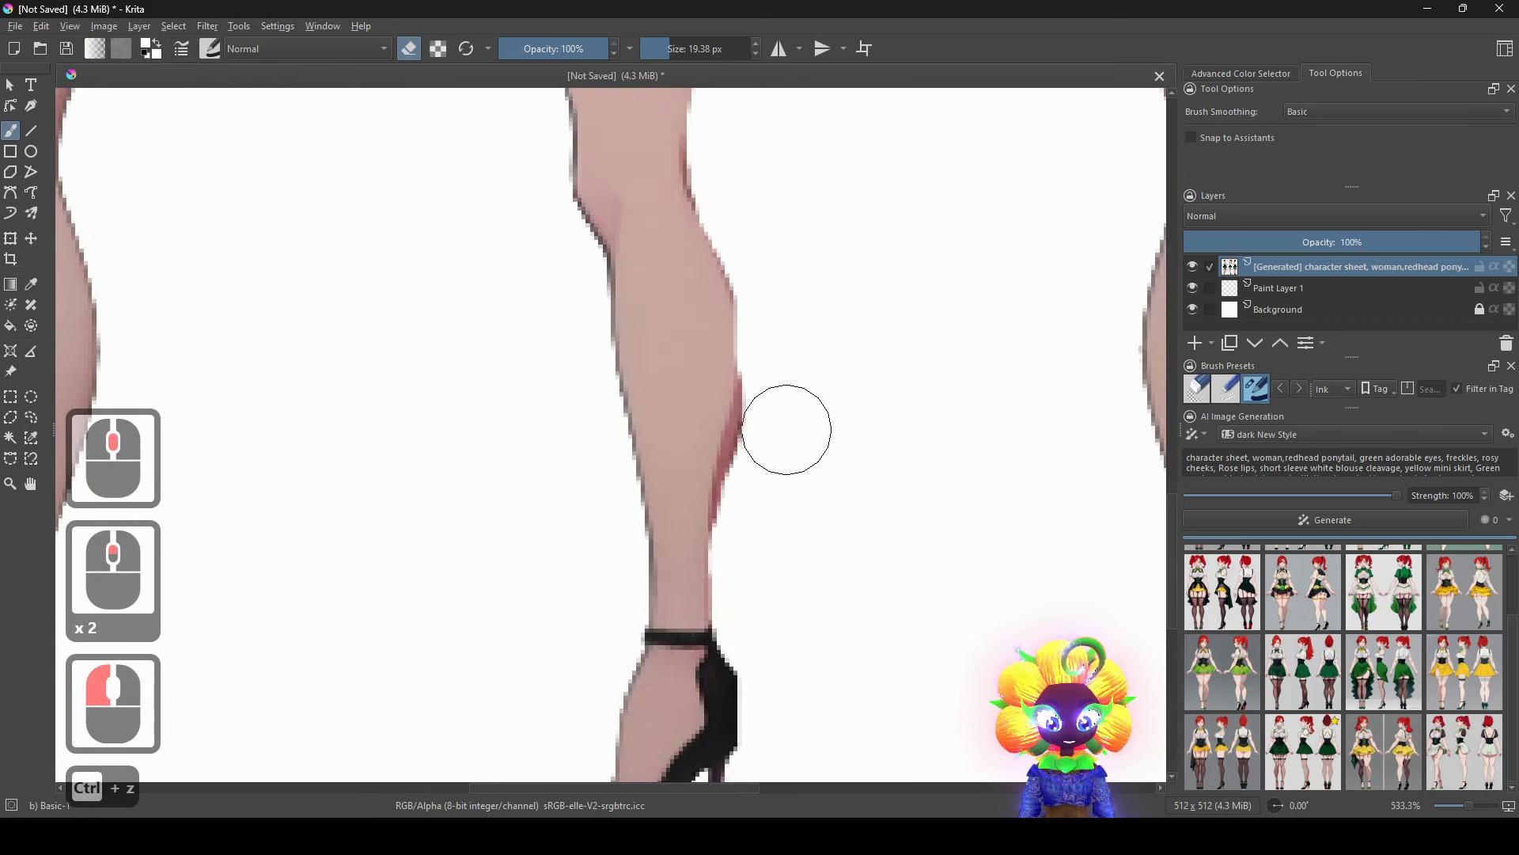
{"action": "left_click", "coordinate": [768, 485]}
{"action": "key", "text": "ctrl+z"}
{"action": "key", "text": "ctrl+z"}
{"action": "key", "text": "ctrl+z"}
{"action": "key", "text": "ctrl+z"}
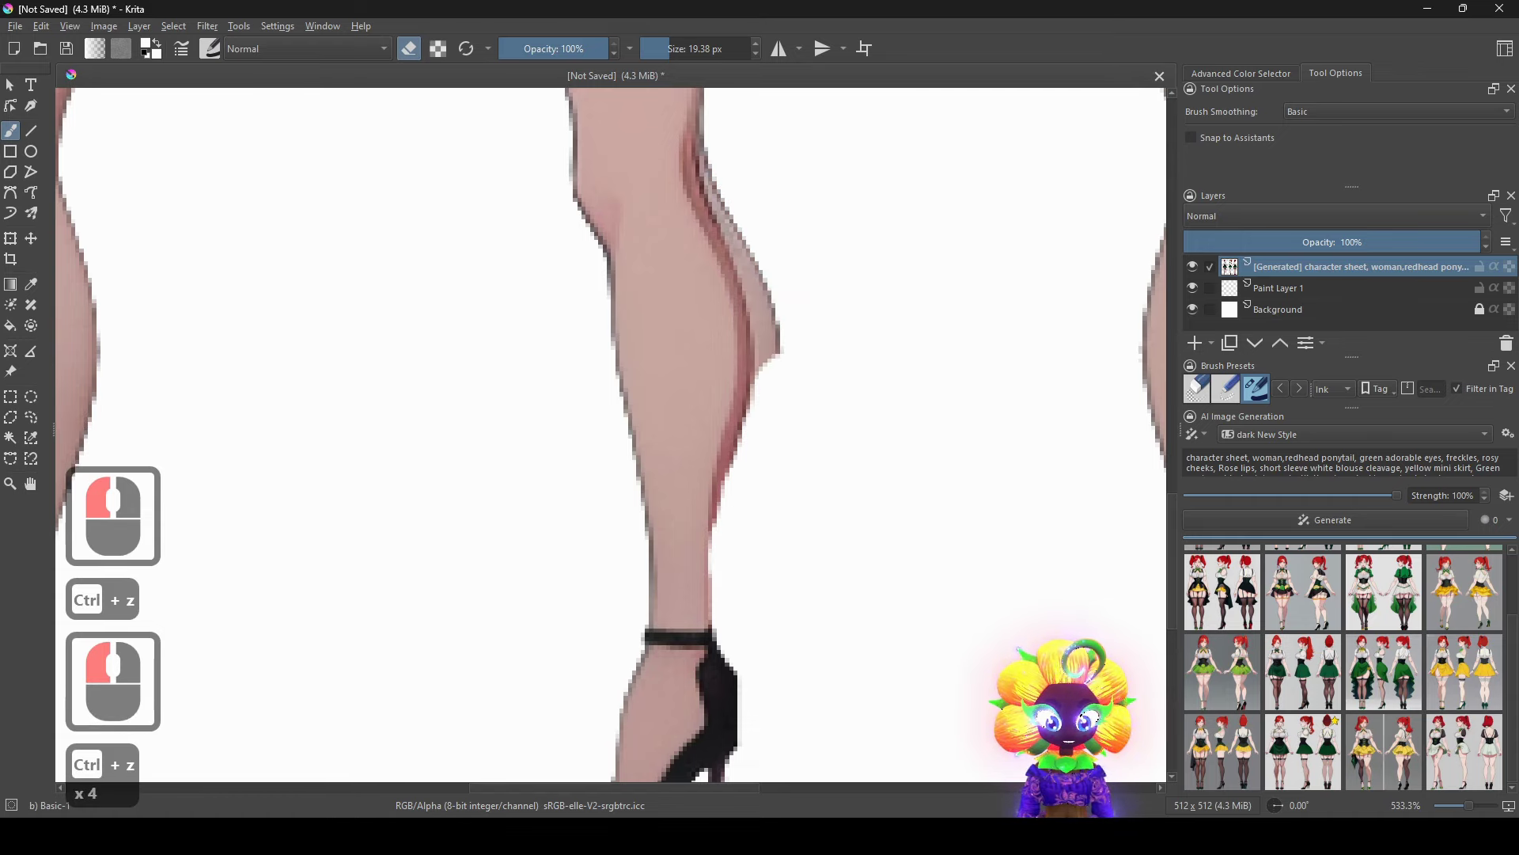
Try another erasing pass behind the side-view figure's calf and undo it.
{"action": "key", "text": "ctrl+shift+z"}
{"action": "left_click_drag", "start_coordinate": [829, 284], "coordinate": [806, 527]}
{"action": "scroll", "coordinate": [789, 458], "scroll_direction": "down", "scroll_amount": 2}
{"action": "mouse_move", "coordinate": [855, 438]}
{"action": "left_mouse_down"}
{"action": "mouse_move", "coordinate": [862, 513]}
{"action": "mouse_move", "coordinate": [808, 109]}
{"action": "left_mouse_up"}
{"action": "scroll", "coordinate": [697, 508], "scroll_direction": "up", "scroll_amount": 2}
{"action": "key", "text": "ctrl+z"}
{"action": "key", "text": "ctrl+z"}
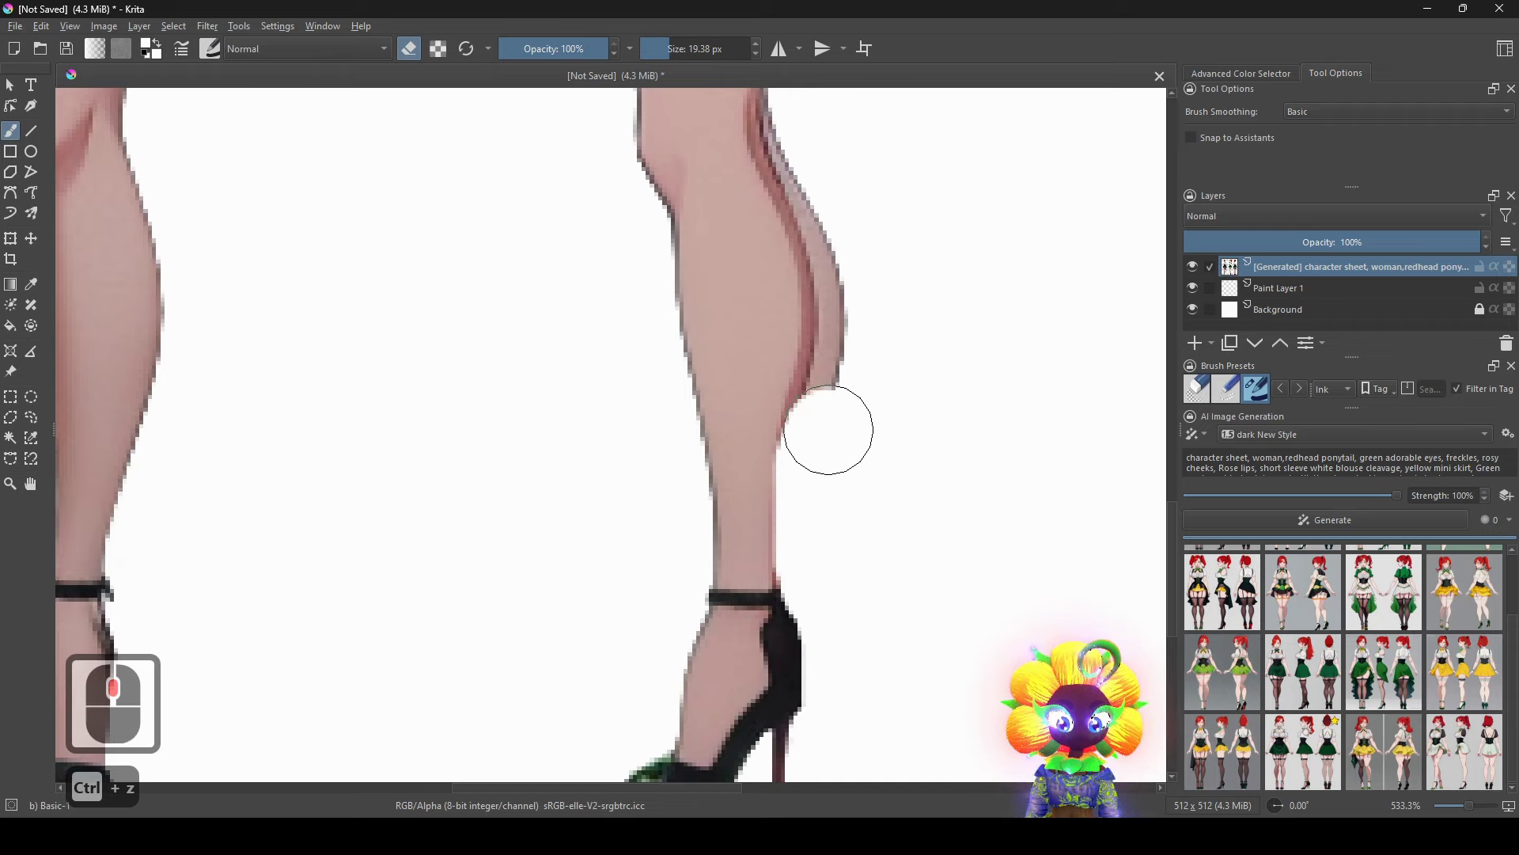
Erase the remaining second leg behind the side-view figure's calf and knee, and tidy the edge above the ankle strap.
{"action": "left_click_drag", "start_coordinate": [865, 274], "coordinate": [818, 598]}
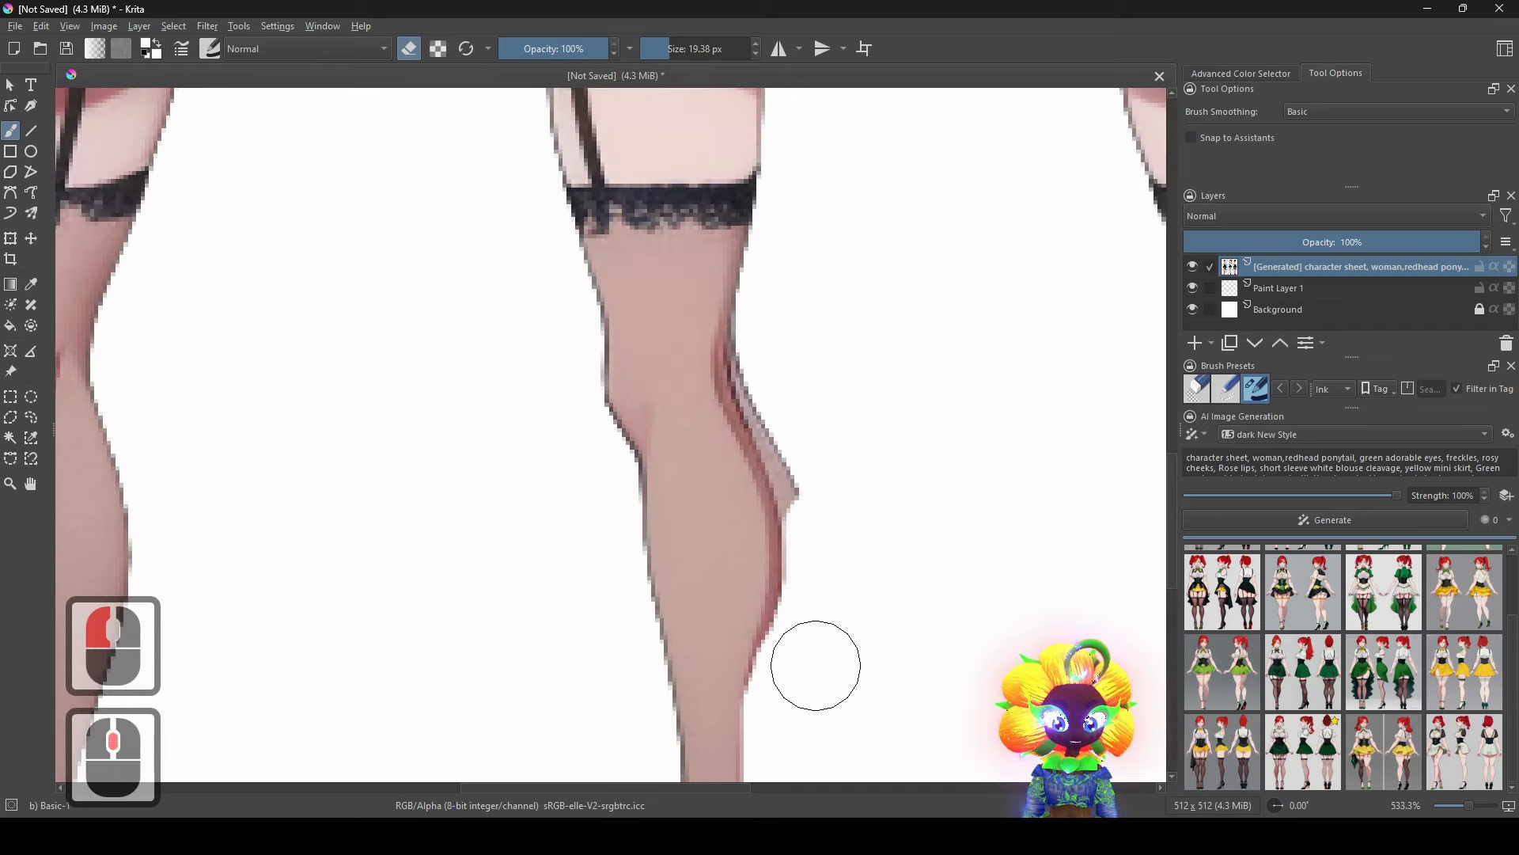
{"action": "mouse_move", "coordinate": [816, 665]}
{"action": "left_mouse_down"}
{"action": "mouse_move", "coordinate": [820, 517]}
{"action": "mouse_move", "coordinate": [766, 377]}
{"action": "mouse_move", "coordinate": [774, 277]}
{"action": "left_mouse_up"}
{"action": "left_click_drag", "start_coordinate": [869, 365], "coordinate": [902, 481]}
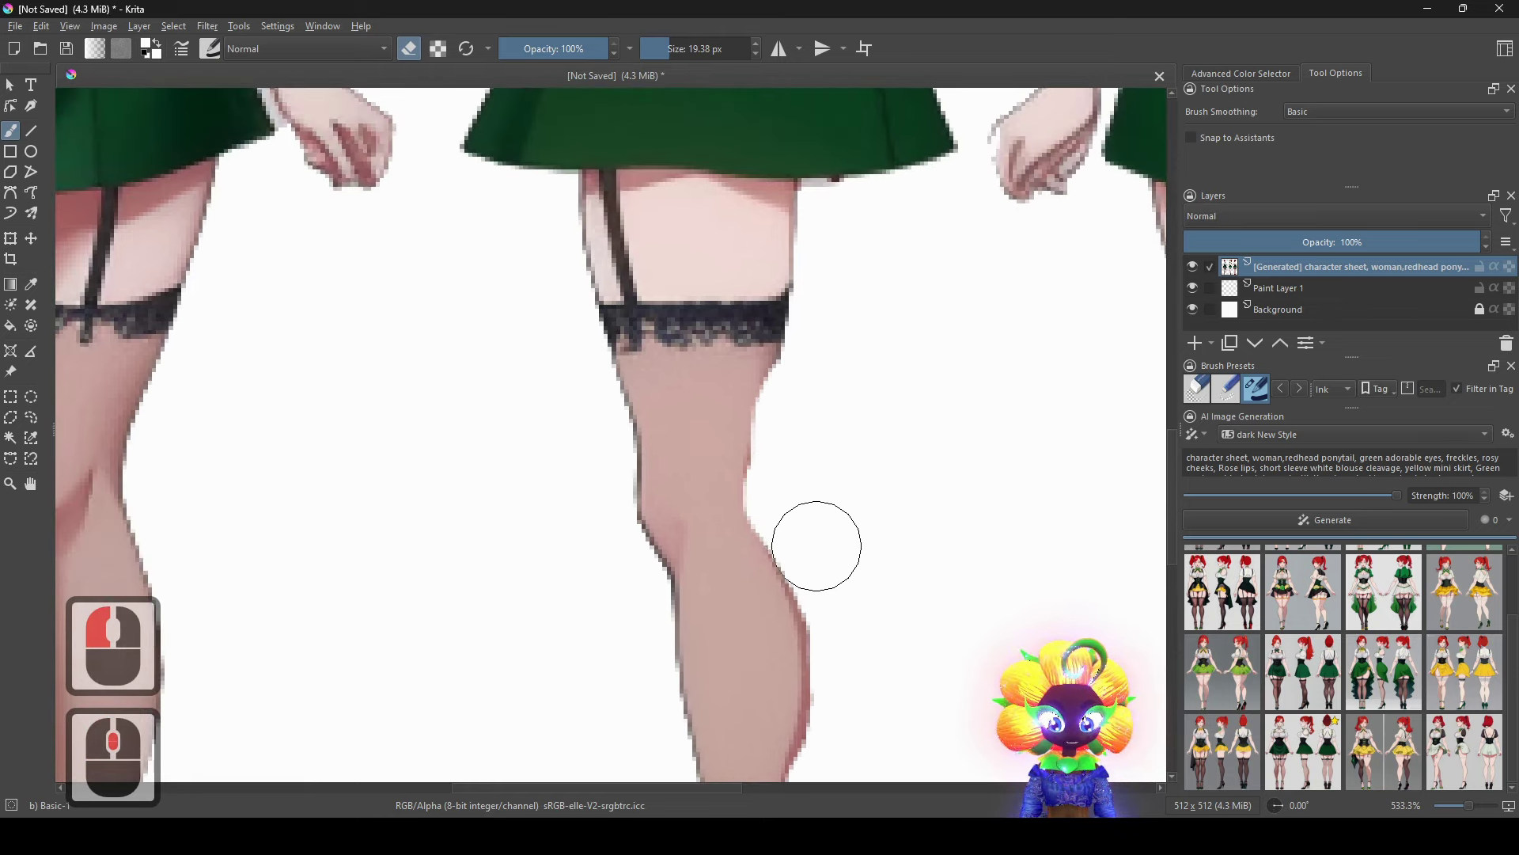
{"action": "mouse_move", "coordinate": [842, 603]}
{"action": "left_mouse_down"}
{"action": "mouse_move", "coordinate": [851, 638]}
{"action": "mouse_move", "coordinate": [859, 344]}
{"action": "mouse_move", "coordinate": [815, 362]}
{"action": "mouse_move", "coordinate": [821, 417]}
{"action": "mouse_move", "coordinate": [831, 396]}
{"action": "mouse_move", "coordinate": [802, 577]}
{"action": "left_mouse_up"}
{"action": "scroll", "coordinate": [802, 576], "scroll_direction": "down", "scroll_amount": 3}
{"action": "scroll", "coordinate": [791, 594], "scroll_direction": "up", "scroll_amount": 5}
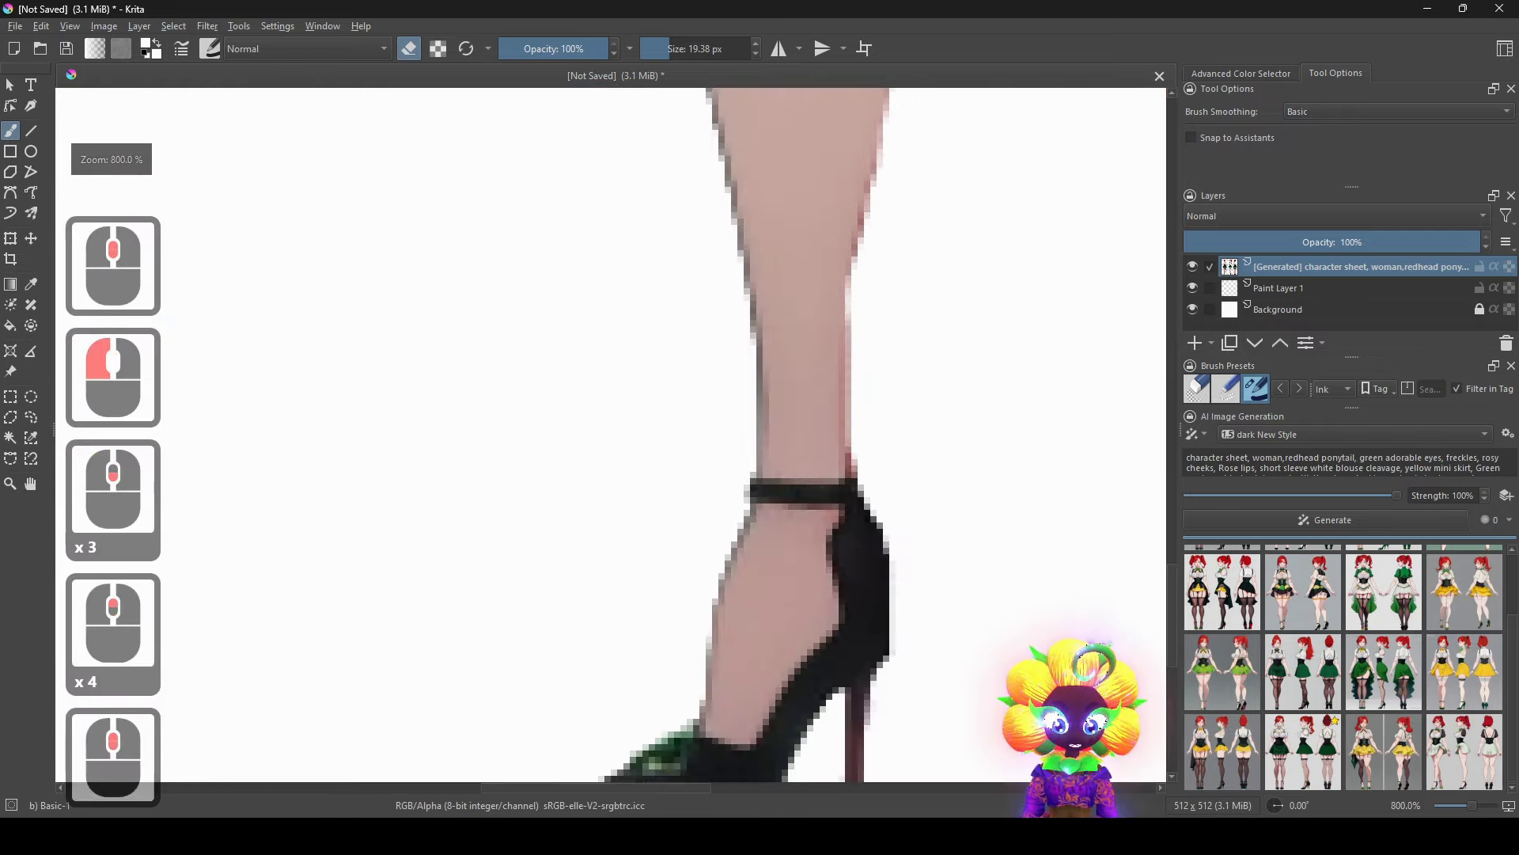
{"action": "left_click", "coordinate": [910, 463]}
Sample the shoe's black and paint a thicker heel on the side-view shoe with a 3.50 px brush.
{"action": "scroll", "coordinate": [962, 538], "scroll_direction": "down", "scroll_amount": 3}
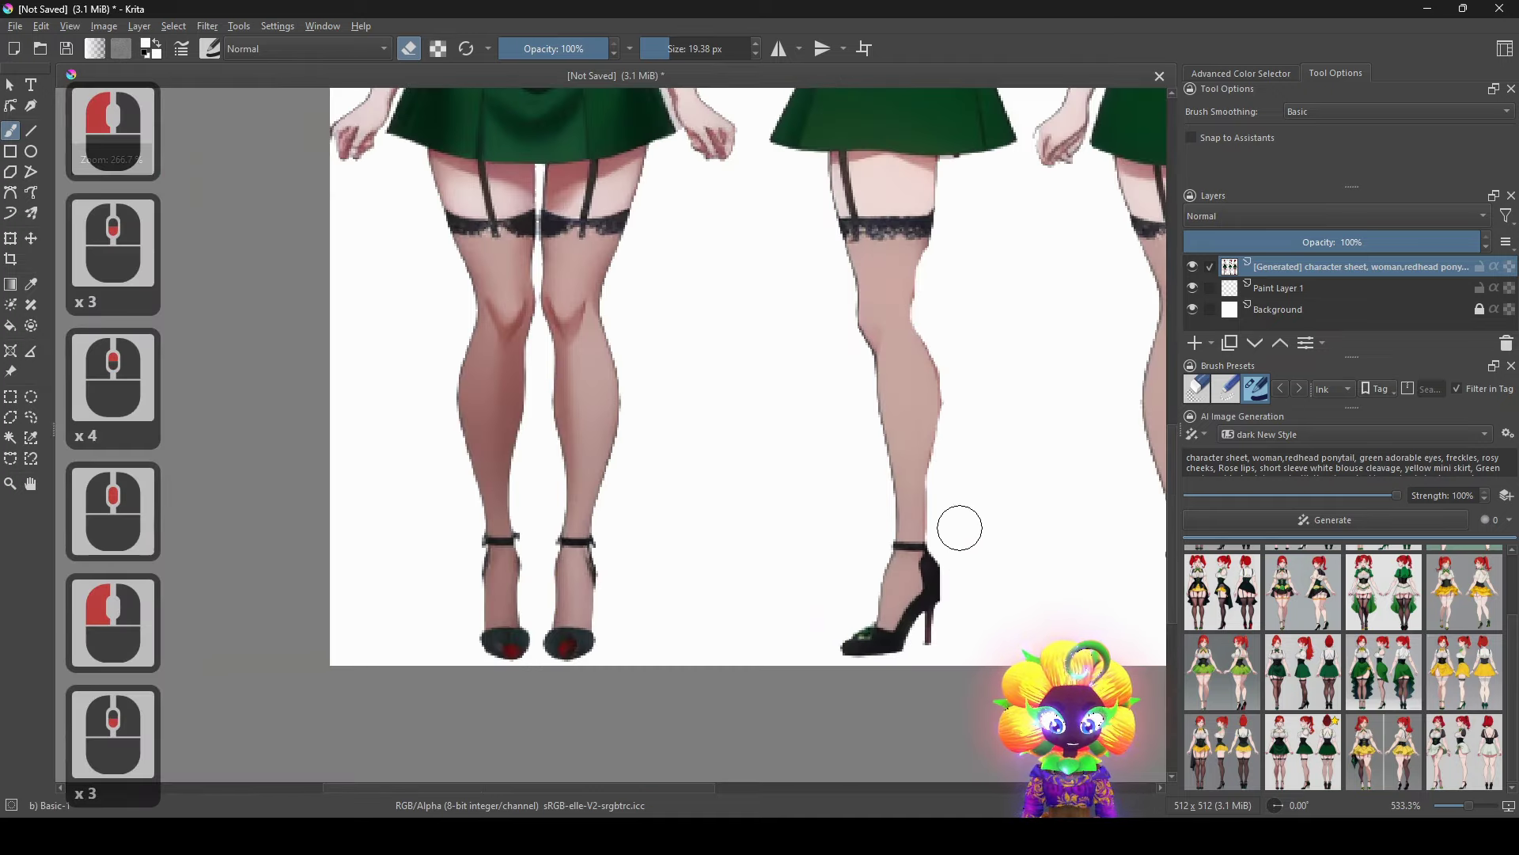
{"action": "left_click_drag", "start_coordinate": [978, 514], "coordinate": [700, 341]}
{"action": "scroll", "coordinate": [693, 356], "scroll_direction": "up", "scroll_amount": 4}
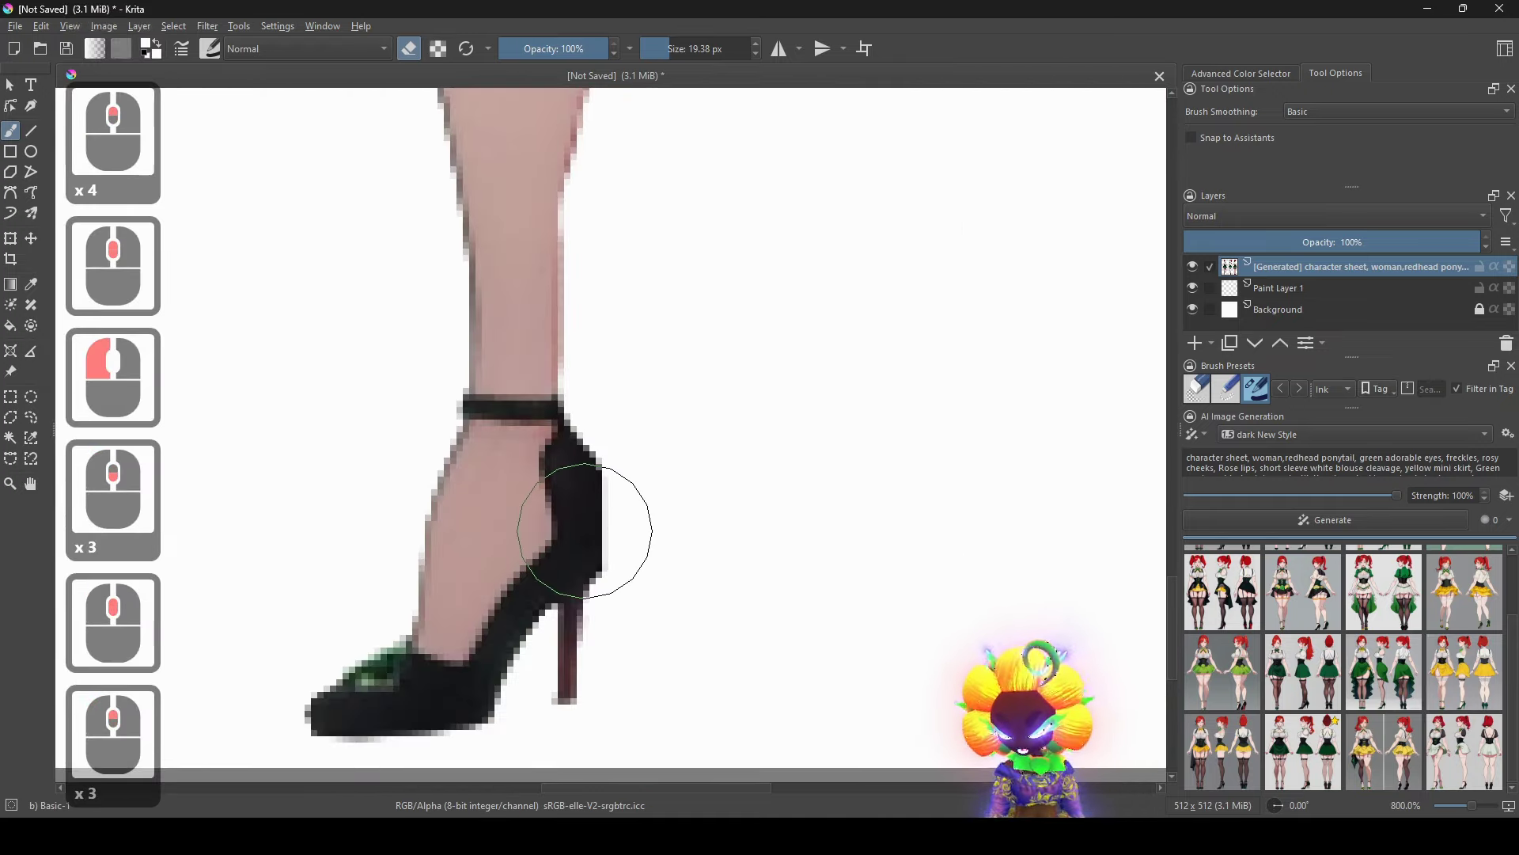
{"action": "left_click", "coordinate": [579, 529], "text": "ctrl"}
{"action": "left_click_drag", "start_coordinate": [577, 465], "coordinate": [698, 293]}
{"action": "left_click_drag", "start_coordinate": [664, 428], "coordinate": [652, 539]}
{"action": "scroll", "coordinate": [838, 496], "scroll_direction": "down", "scroll_amount": 3}
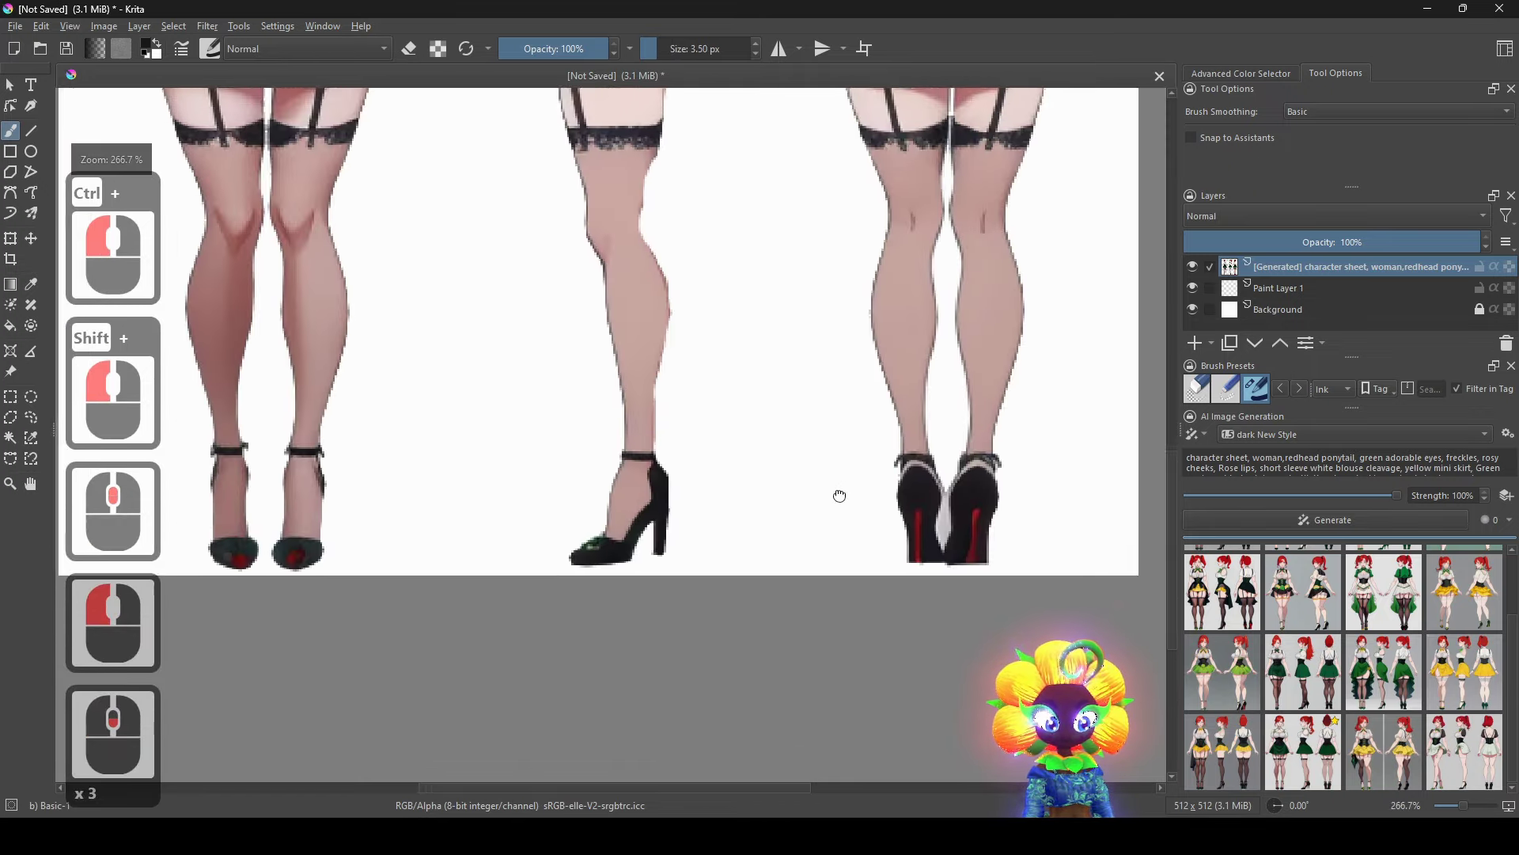
Set the brush size to 4.81 px and check the side-view shoe's repainted heel against the other shoes.
{"action": "scroll", "coordinate": [818, 523], "scroll_direction": "up", "scroll_amount": 2}
{"action": "left_click_drag", "start_coordinate": [821, 511], "coordinate": [835, 511]}
{"action": "scroll", "coordinate": [590, 516], "scroll_direction": "down", "scroll_amount": 2}
{"action": "left_click_drag", "start_coordinate": [589, 516], "coordinate": [954, 567]}
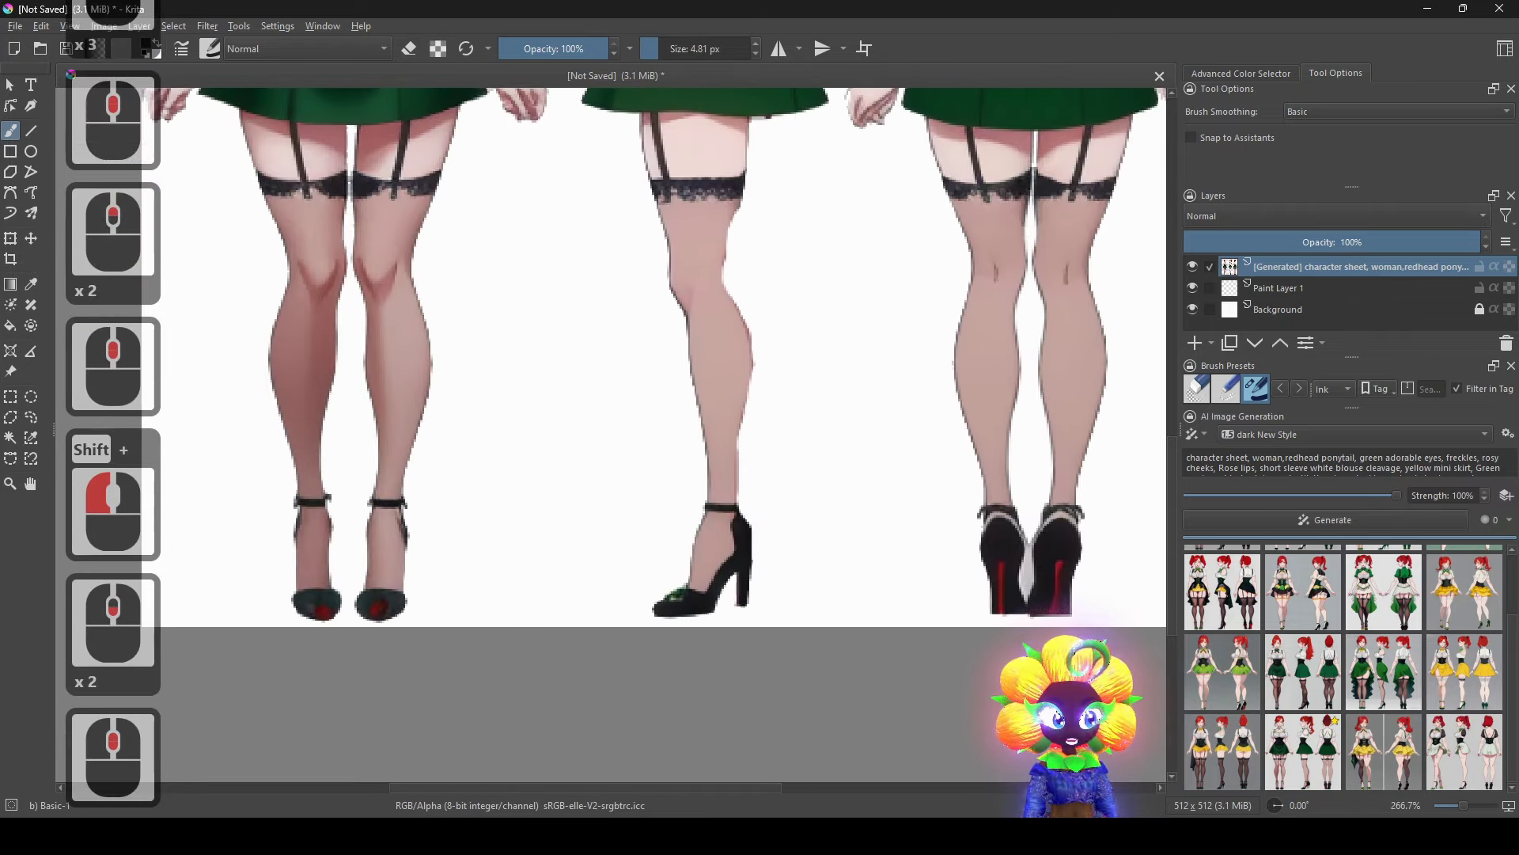
{"action": "left_click_drag", "start_coordinate": [942, 412], "coordinate": [838, 560]}
{"action": "left_click_drag", "start_coordinate": [778, 496], "coordinate": [922, 312]}
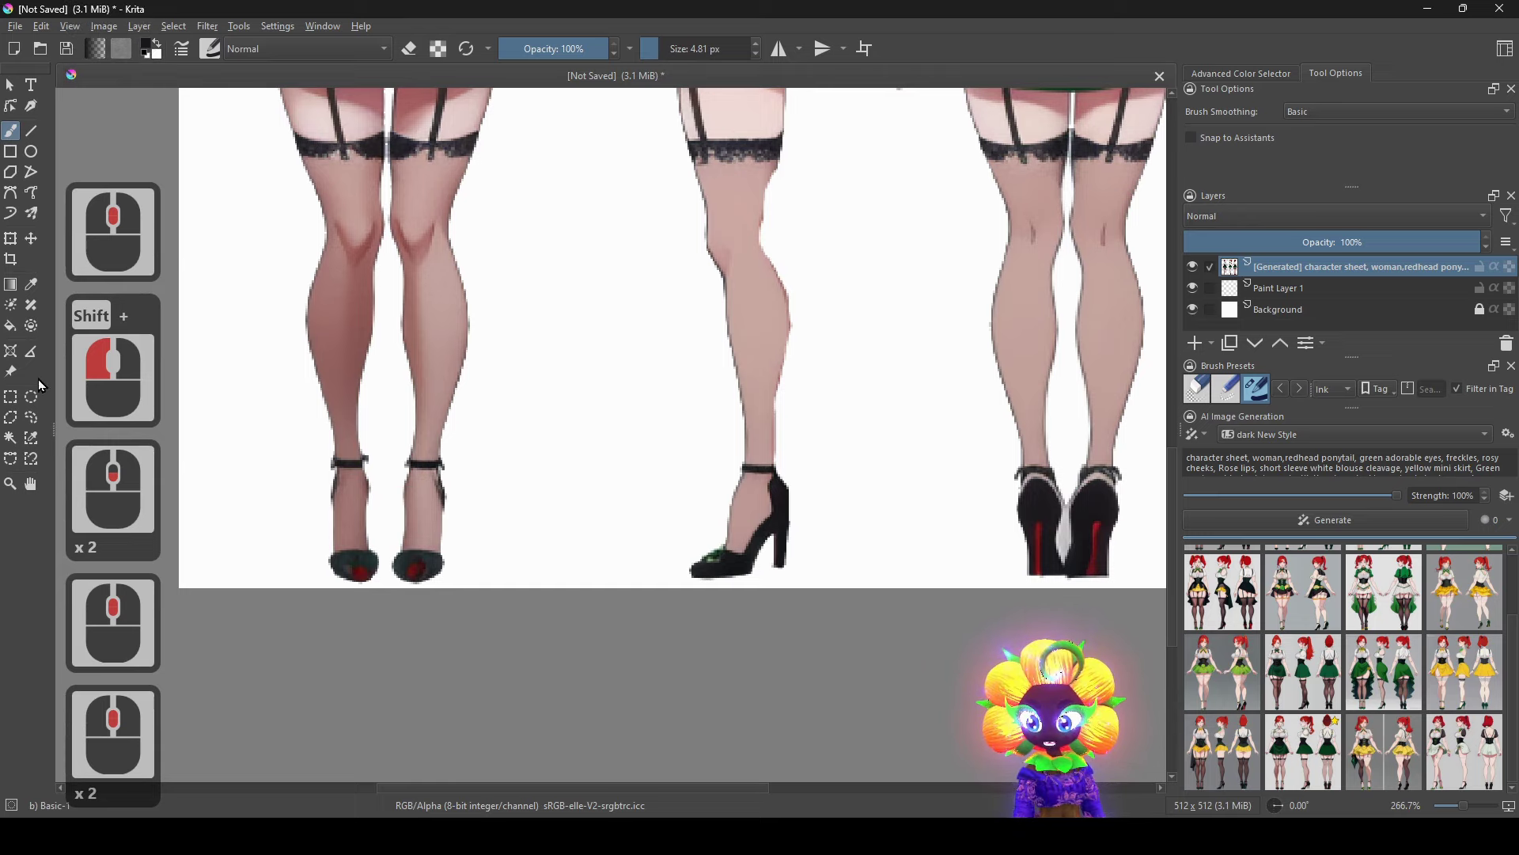
Switch to the Fill tool, test it on a back-view shoe with the current black, and undo the fill.
{"action": "left_click", "coordinate": [10, 327]}
{"action": "scroll", "coordinate": [1412, 115], "scroll_direction": "down", "scroll_amount": 2}
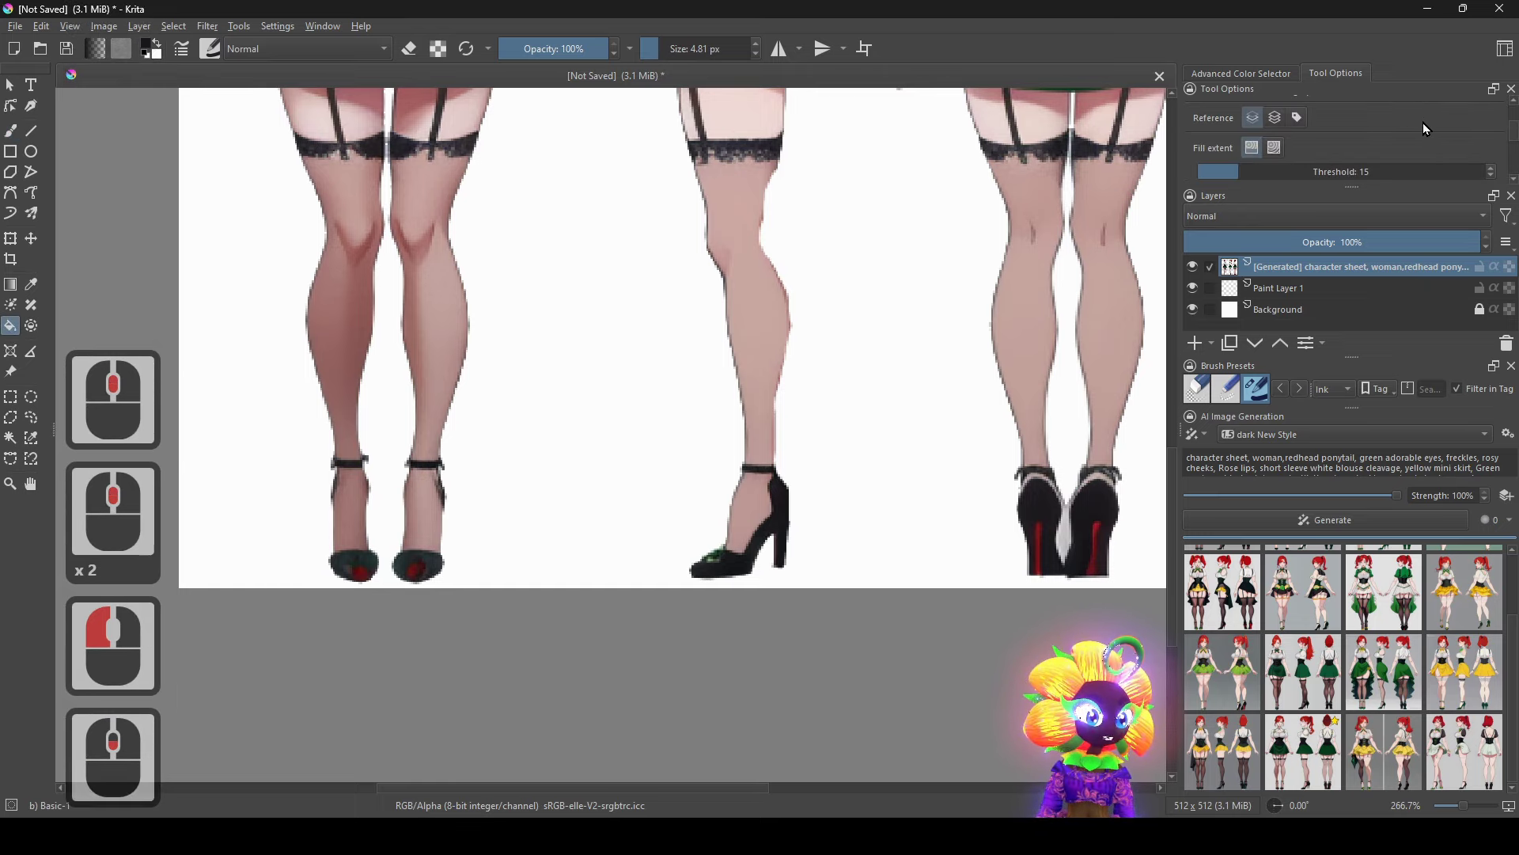
{"action": "scroll", "coordinate": [961, 434], "scroll_direction": "up", "scroll_amount": 2}
{"action": "left_click", "coordinate": [991, 457]}
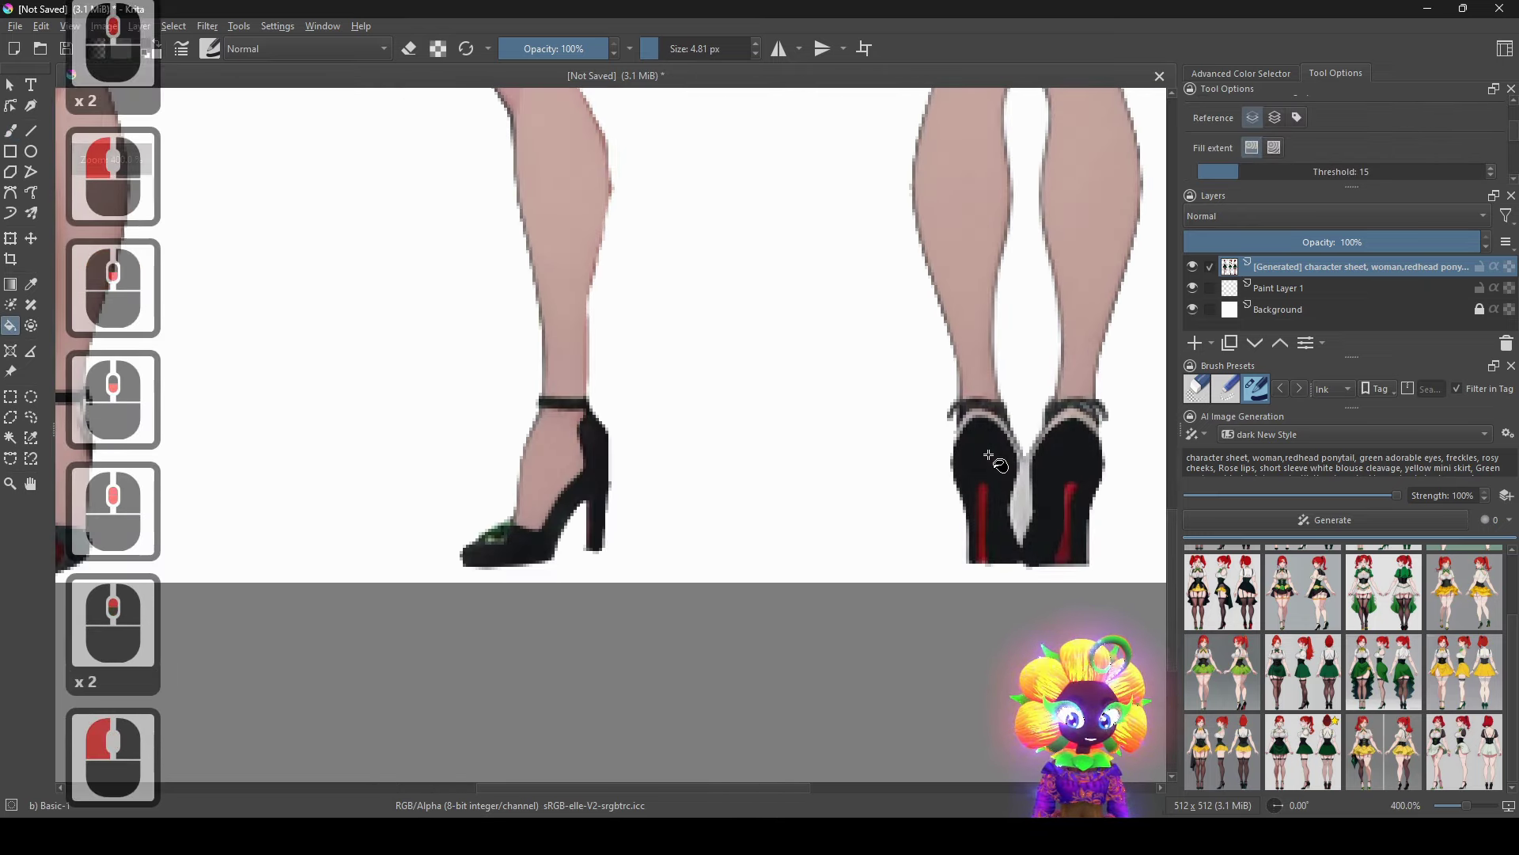
{"action": "key", "text": "ctrl+z"}
Pick a bright green as the foreground colour and fill the black areas of the back-view and side-view shoes.
{"action": "right_click", "coordinate": [748, 321]}
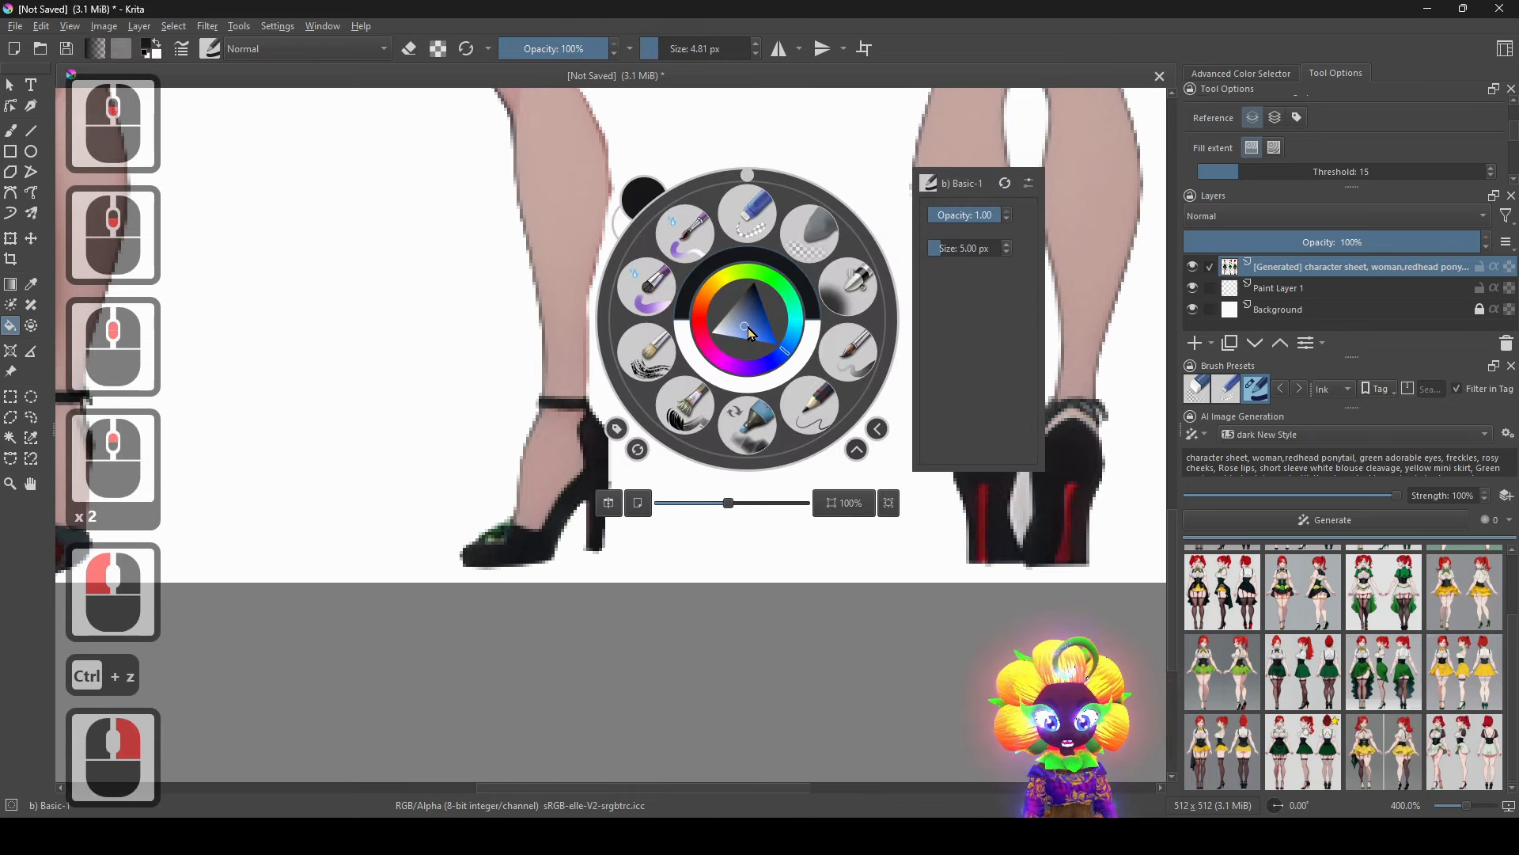
{"action": "left_click", "coordinate": [774, 342]}
{"action": "left_click", "coordinate": [771, 277]}
{"action": "left_click", "coordinate": [1009, 564]}
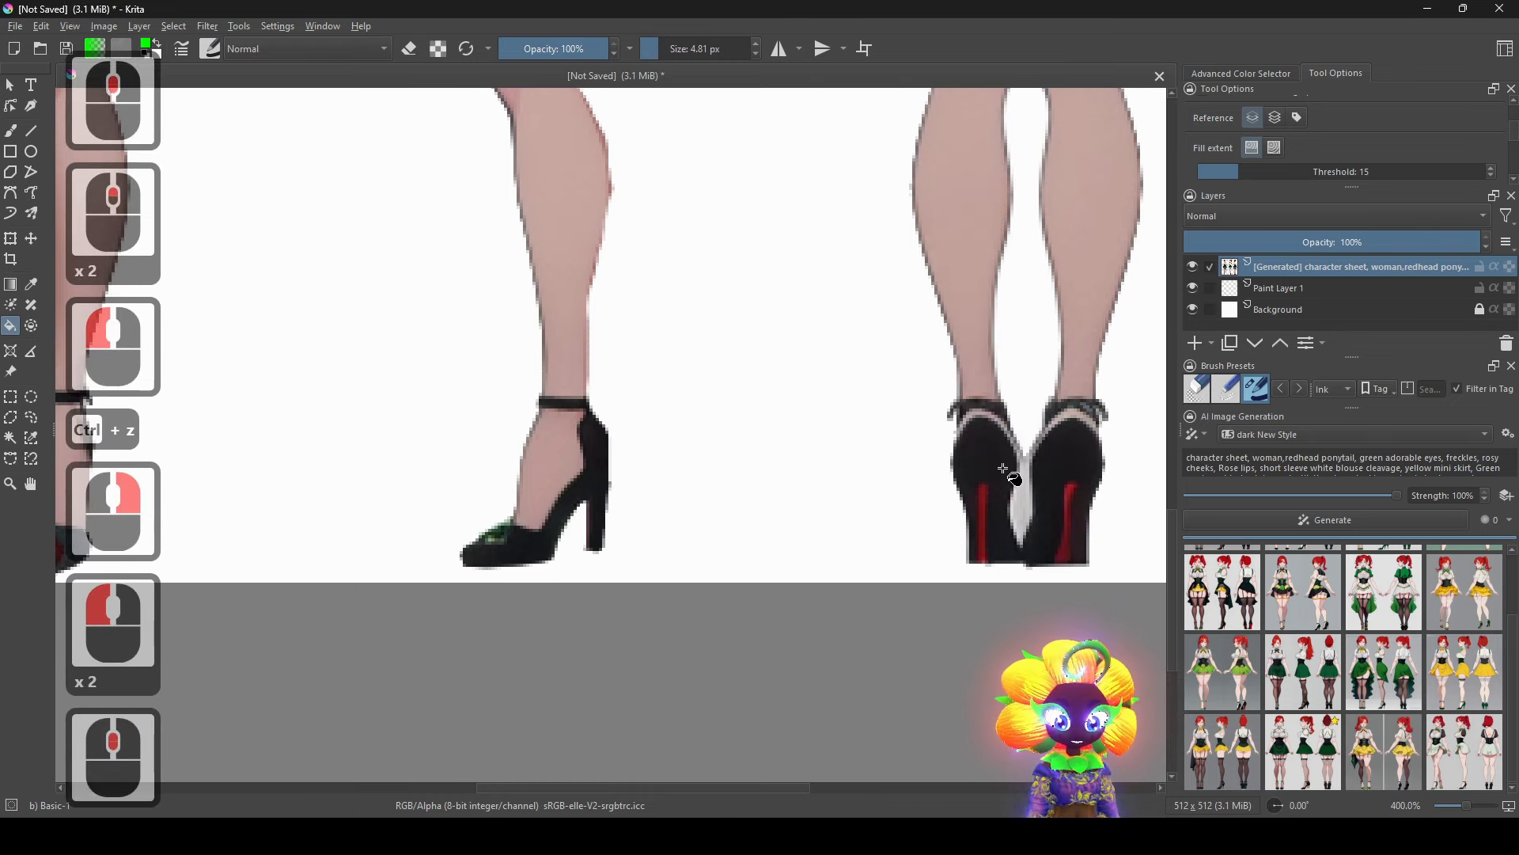
{"action": "left_click", "coordinate": [1009, 472]}
{"action": "left_click_drag", "start_coordinate": [594, 496], "coordinate": [736, 503]}
{"action": "left_click", "coordinate": [677, 533]}
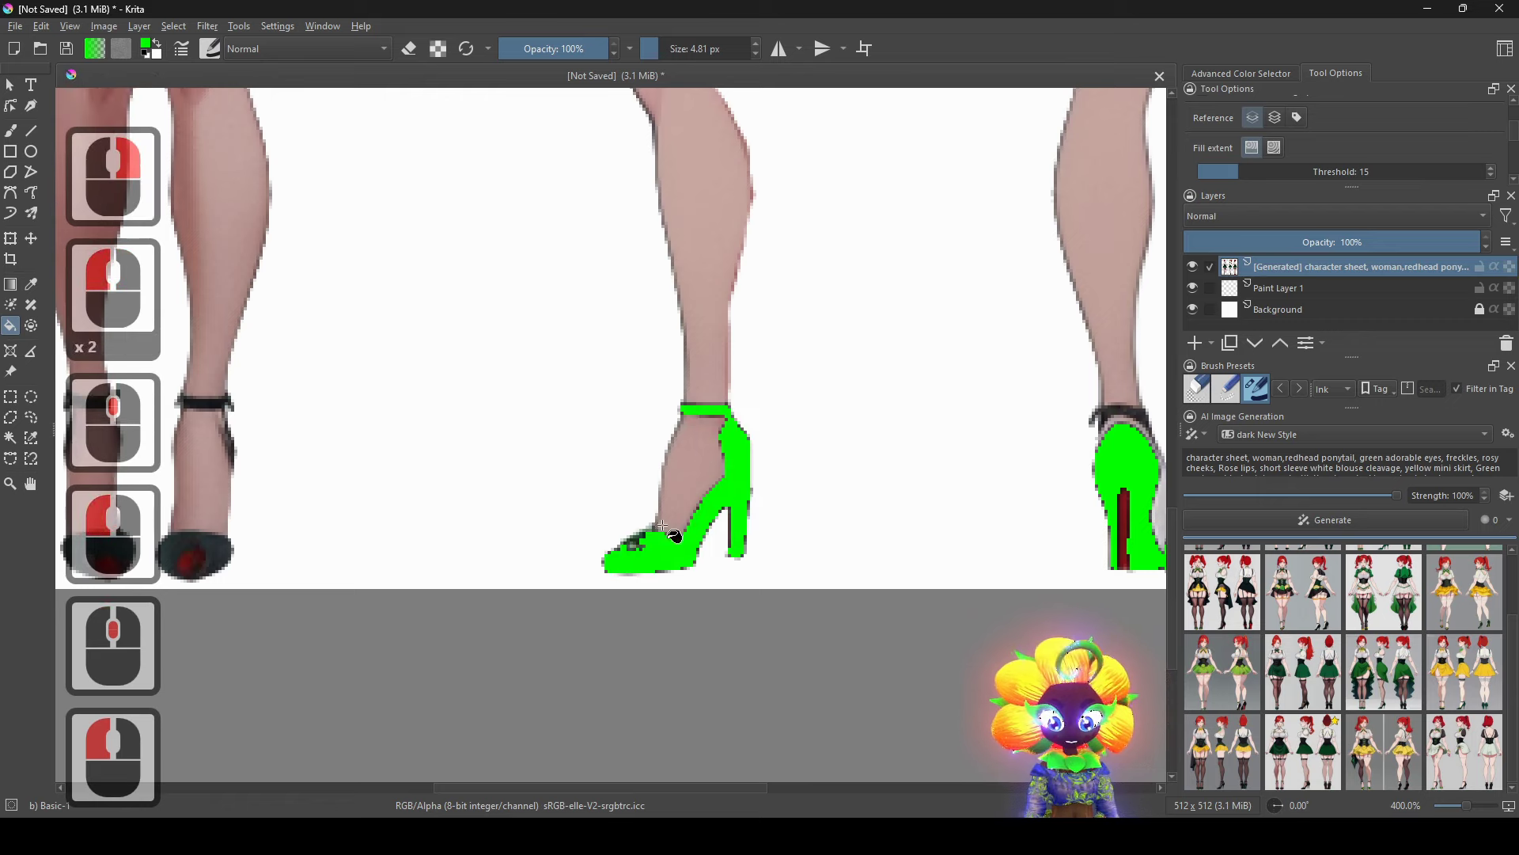
Fill the toes of both front-view shoes and their dark red details with bright green.
{"action": "left_click_drag", "start_coordinate": [258, 536], "coordinate": [674, 553]}
{"action": "left_click", "coordinate": [628, 574]}
{"action": "left_click", "coordinate": [518, 576]}
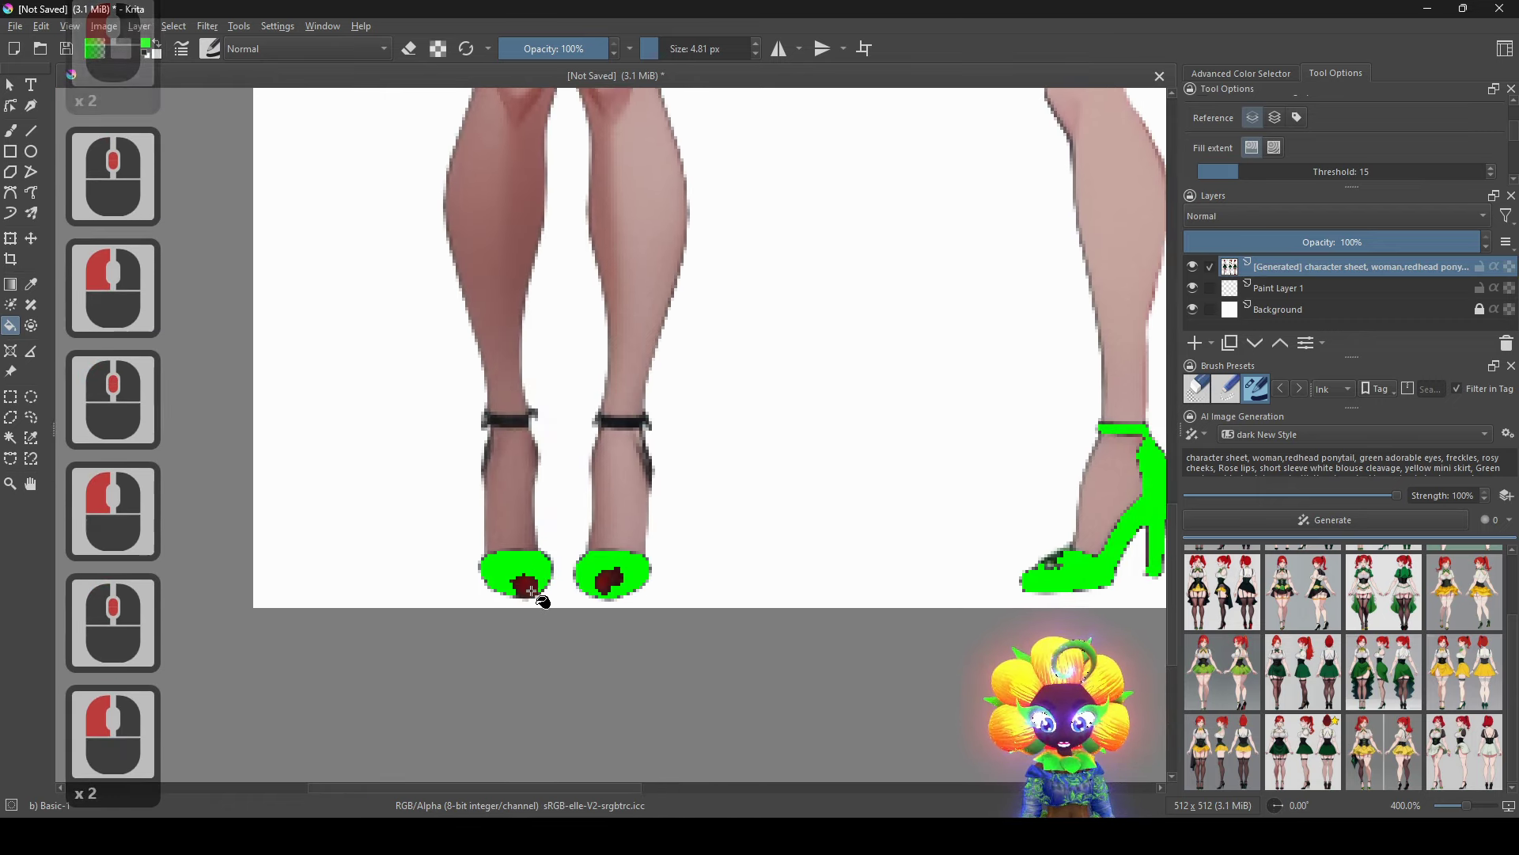
{"action": "scroll", "coordinate": [641, 488], "scroll_direction": "up", "scroll_amount": 1}
{"action": "scroll", "coordinate": [641, 488], "scroll_direction": "up", "scroll_amount": 1}
Fill both ankle straps of the front-view figure with bright green, undoing the misplaced fill.
{"action": "left_click", "coordinate": [625, 475]}
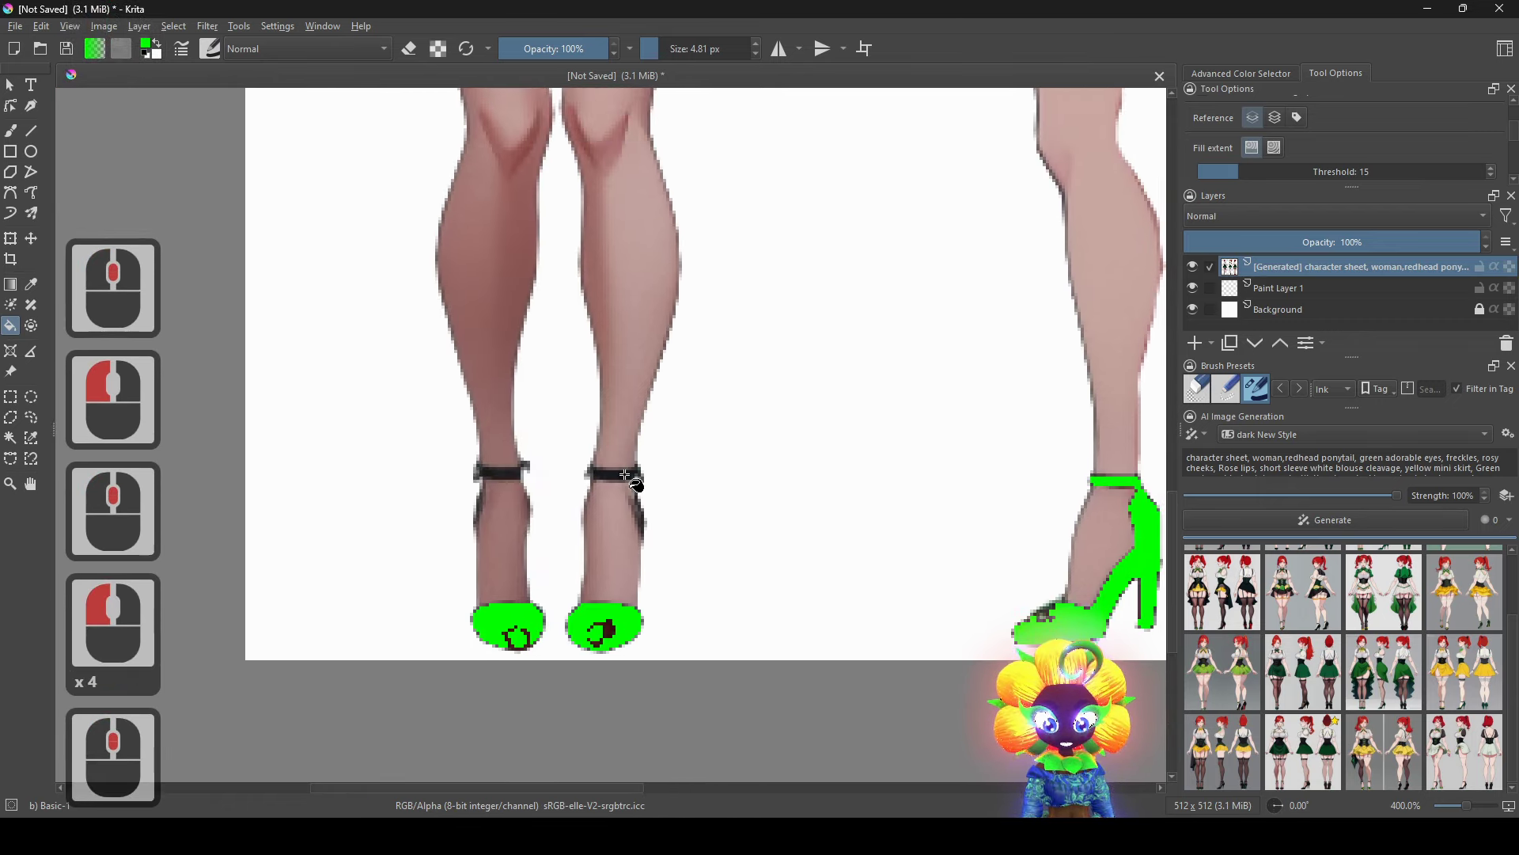
{"action": "left_click", "coordinate": [508, 460]}
{"action": "key", "text": "ctrl+z"}
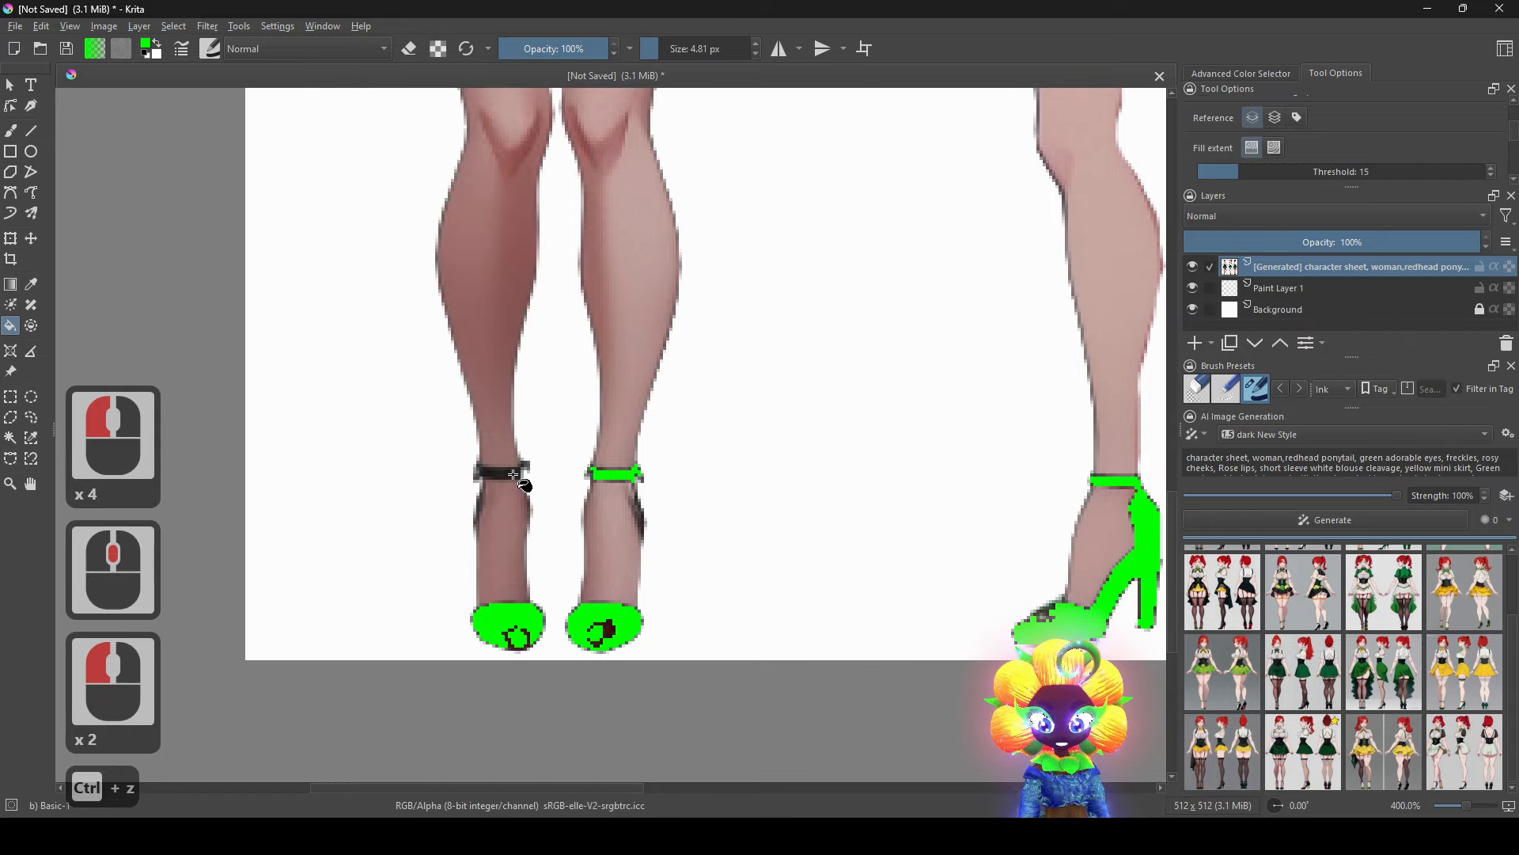
{"action": "left_click", "coordinate": [511, 473]}
Fill the black ankle straps of both back-view shoes with bright green.
{"action": "scroll", "coordinate": [914, 390], "scroll_direction": "down", "scroll_amount": 1}
{"action": "left_click_drag", "start_coordinate": [919, 394], "coordinate": [534, 697]}
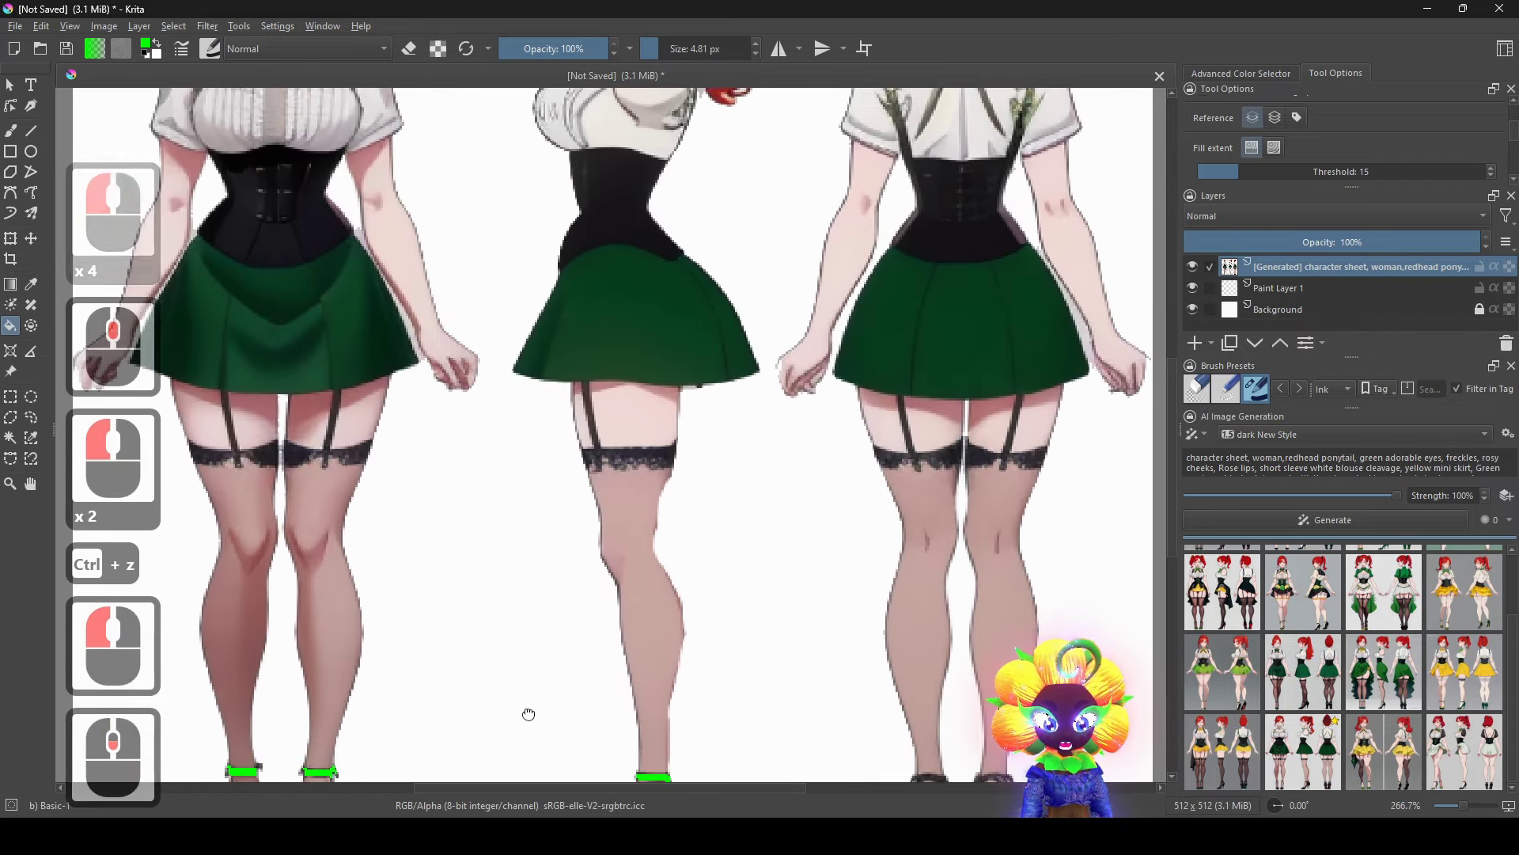
{"action": "scroll", "coordinate": [665, 463], "scroll_direction": "up", "scroll_amount": 2}
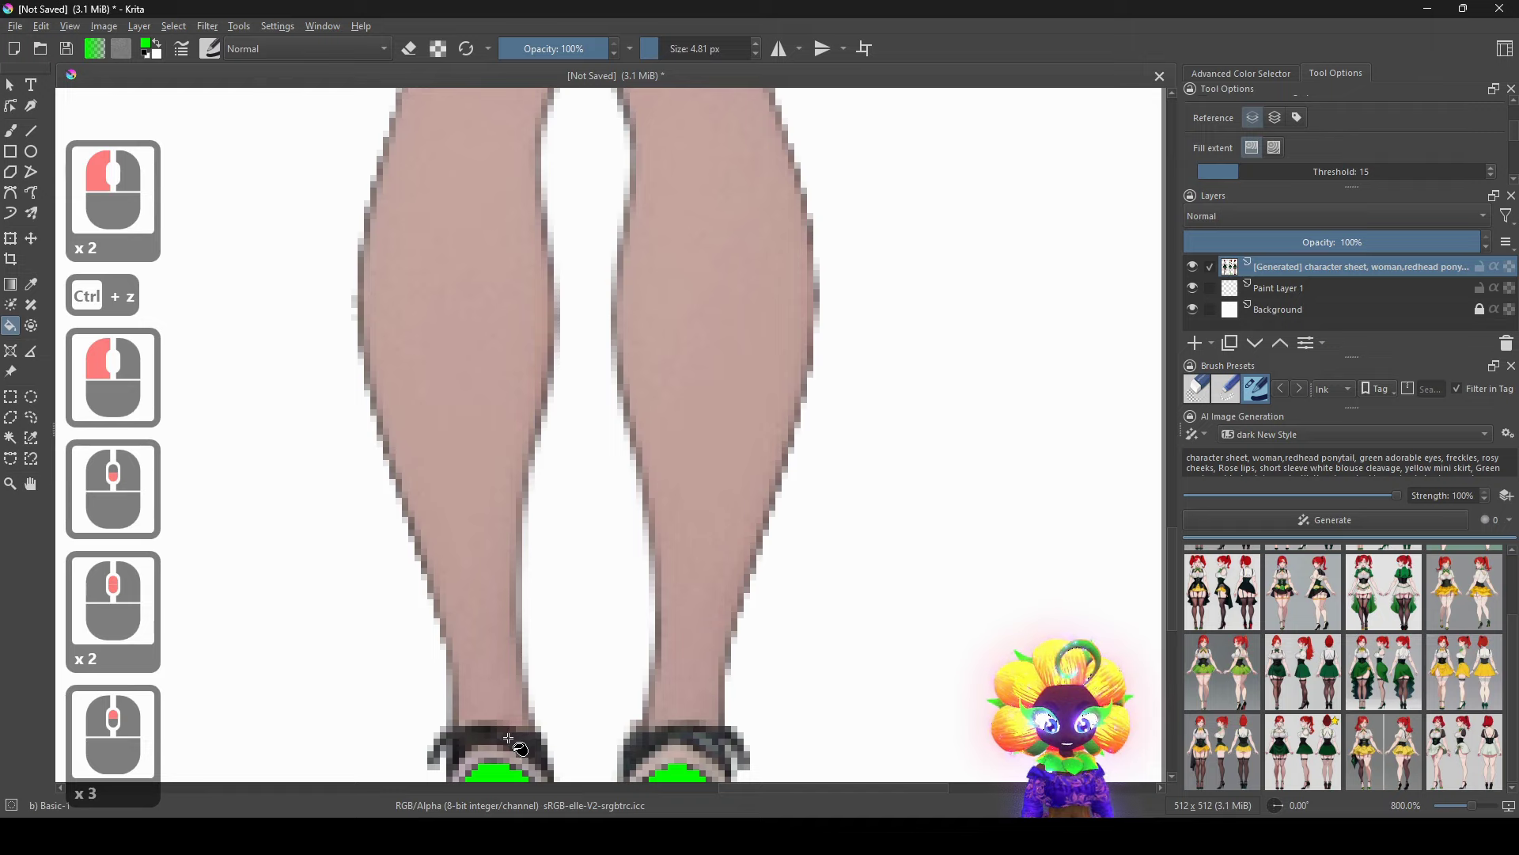
{"action": "left_click", "coordinate": [508, 738]}
{"action": "left_click_drag", "start_coordinate": [693, 542], "coordinate": [812, 357]}
{"action": "left_click", "coordinate": [808, 561]}
{"action": "scroll", "coordinate": [815, 558], "scroll_direction": "down", "scroll_amount": 3}
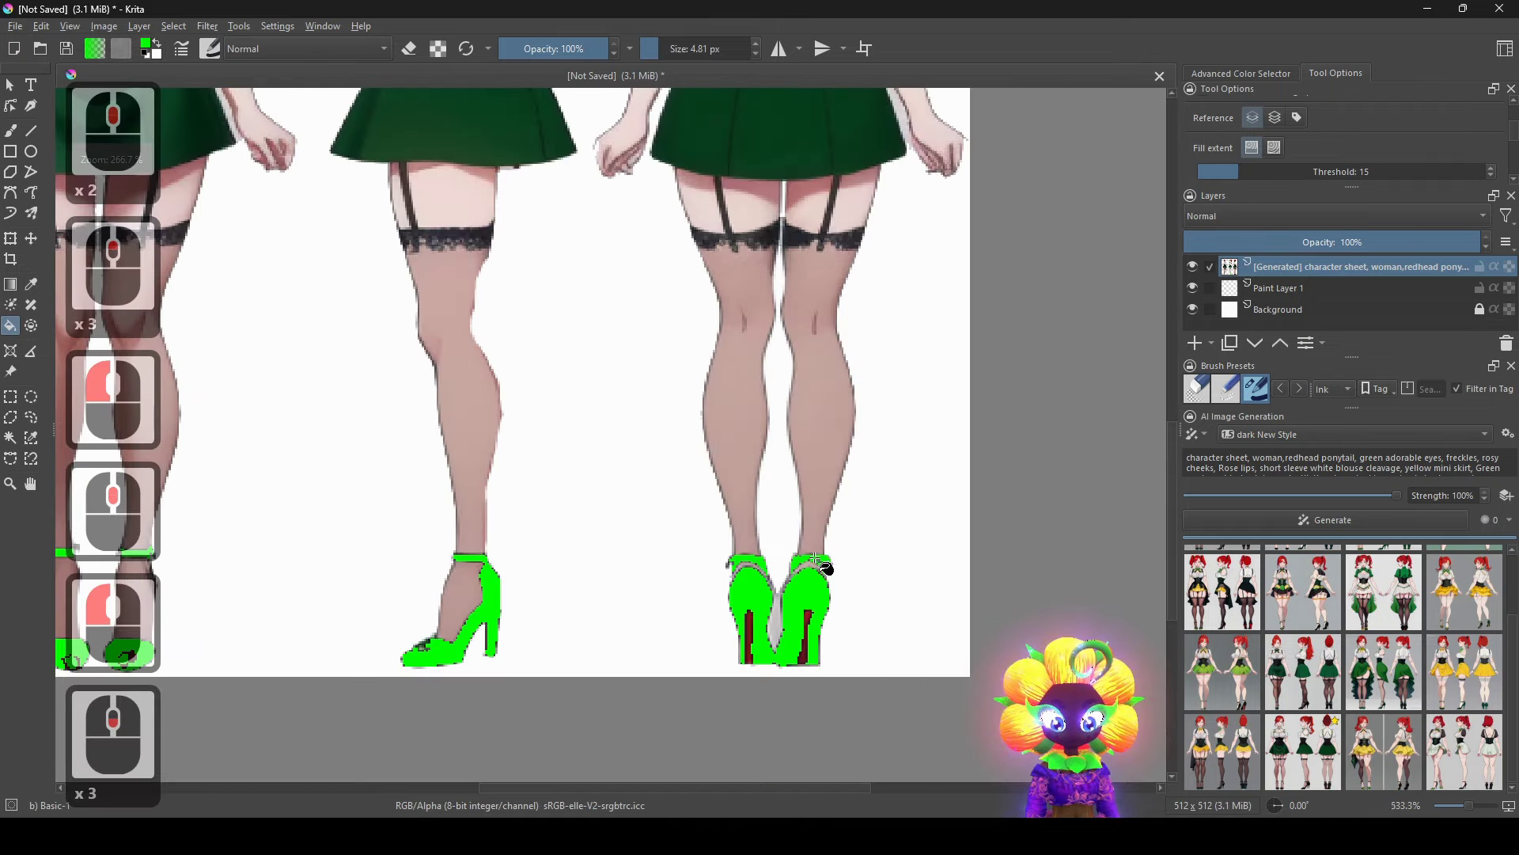
Choose a darker green as the foreground colour and fill the dark red insets on both back-view shoe heels.
{"action": "mouse_move", "coordinate": [625, 586]}
{"action": "left_mouse_down"}
{"action": "mouse_move", "coordinate": [732, 458]}
{"action": "mouse_move", "coordinate": [854, 492]}
{"action": "mouse_move", "coordinate": [505, 430]}
{"action": "left_mouse_up"}
{"action": "scroll", "coordinate": [812, 480], "scroll_direction": "up", "scroll_amount": 3}
{"action": "right_click", "coordinate": [726, 439]}
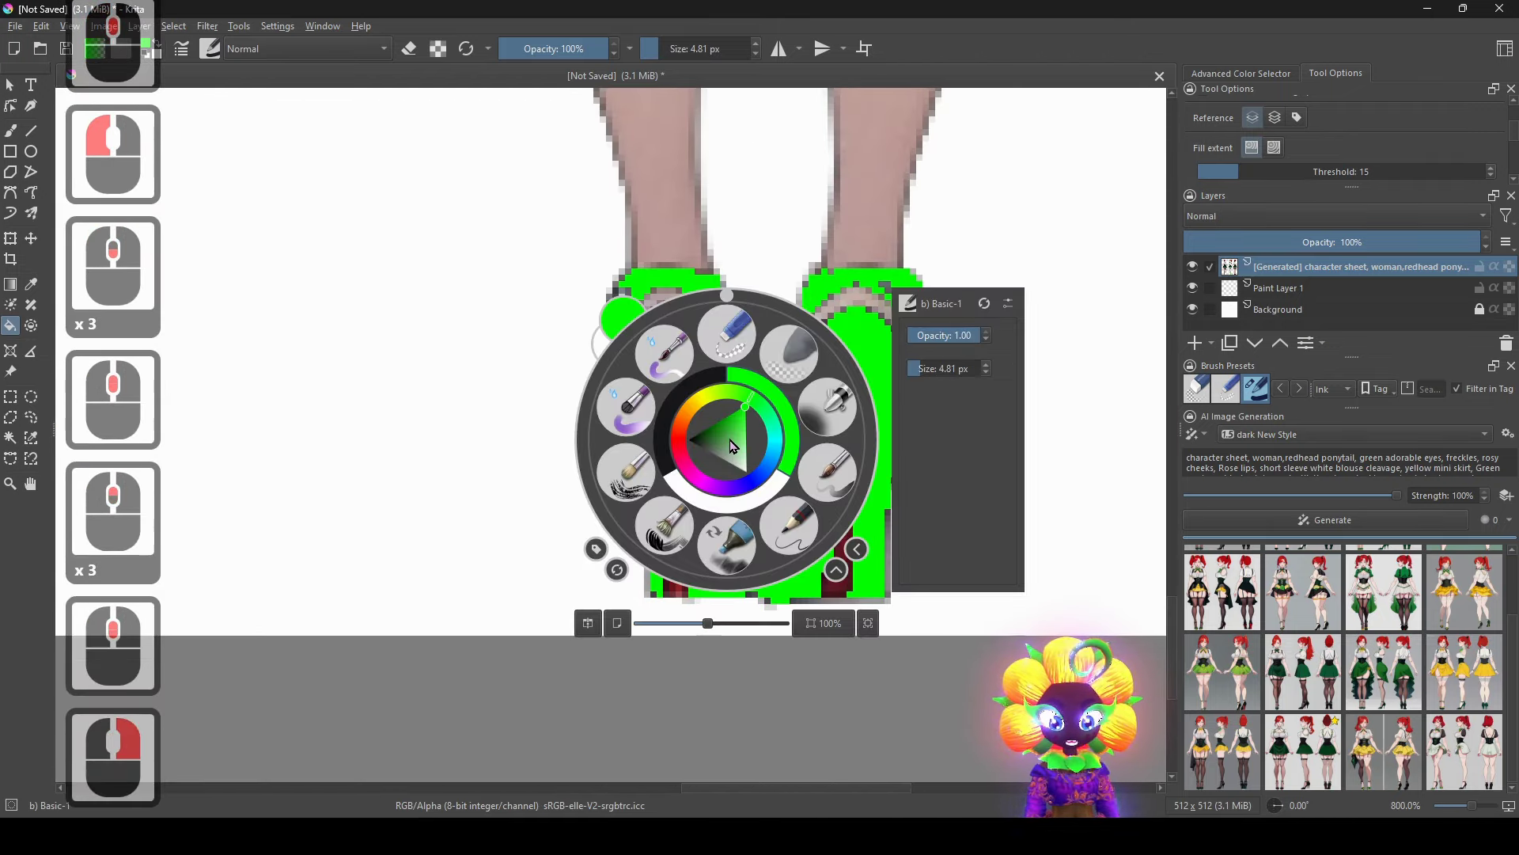
{"action": "right_click", "coordinate": [688, 505]}
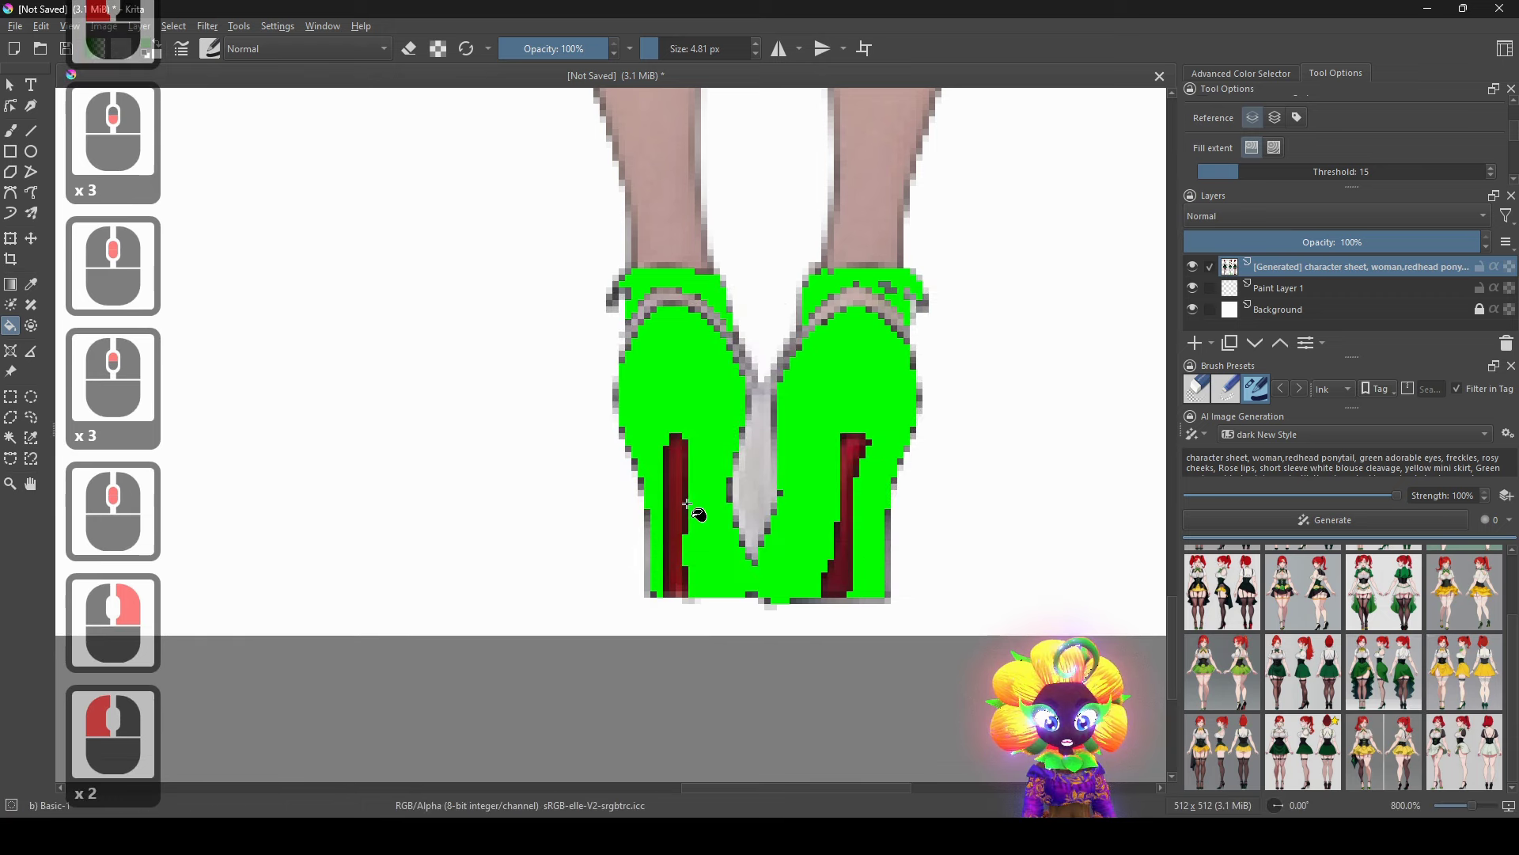
{"action": "right_click", "coordinate": [677, 404]}
{"action": "right_click", "coordinate": [670, 463]}
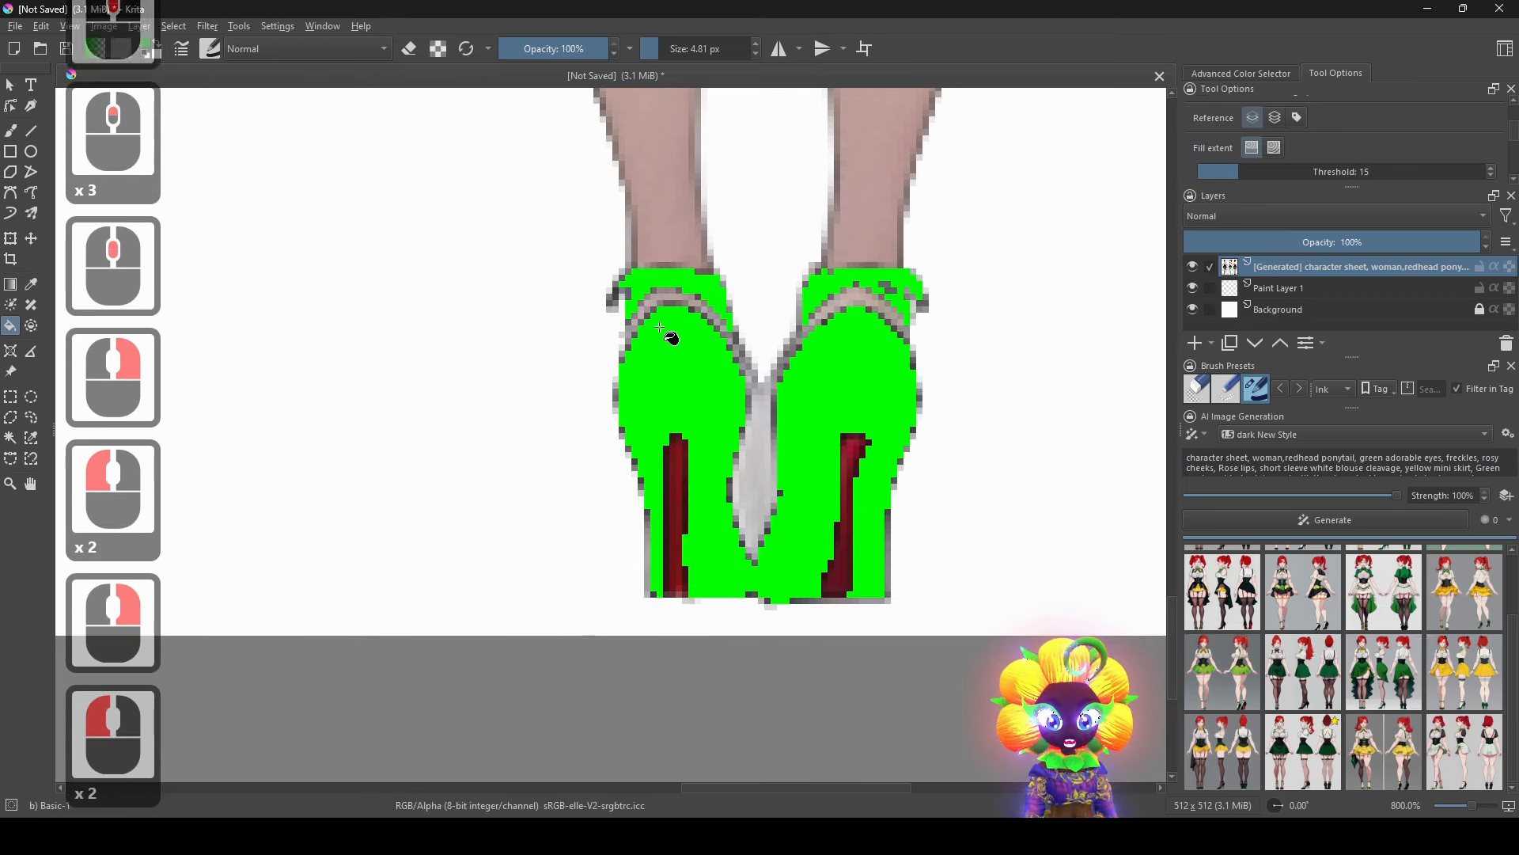
{"action": "left_click", "coordinate": [669, 468]}
{"action": "left_click", "coordinate": [847, 493]}
{"action": "scroll", "coordinate": [847, 493], "scroll_direction": "down", "scroll_amount": 2}
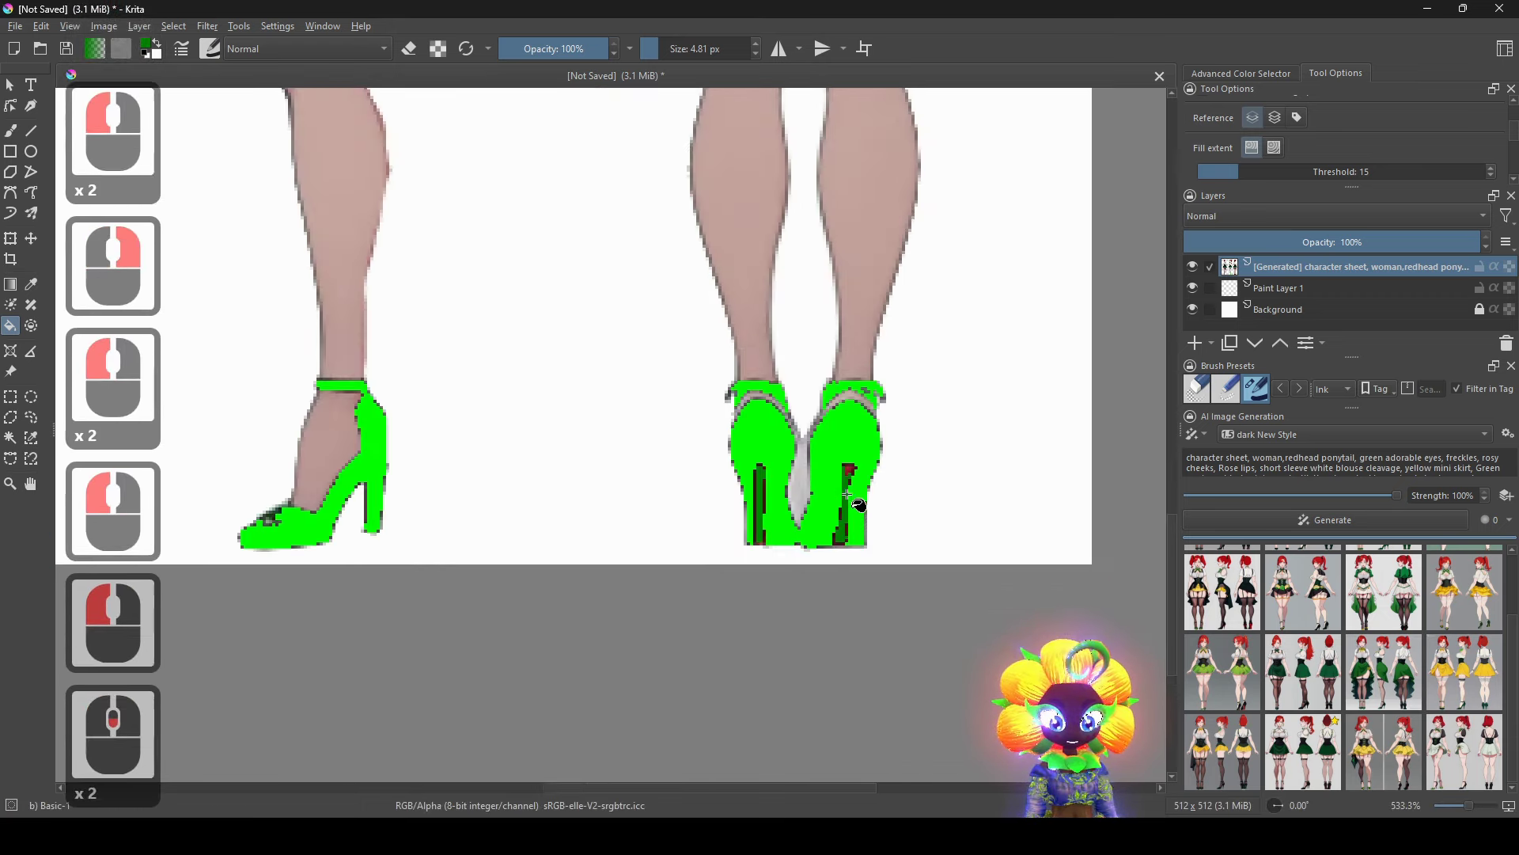
{"action": "left_click_drag", "start_coordinate": [736, 441], "coordinate": [870, 506]}
{"action": "scroll", "coordinate": [585, 568], "scroll_direction": "up", "scroll_amount": 2}
Brush a thin 0.44 px dark green line across the top of the side-view heel and fill the heel dark green.
{"action": "left_click_drag", "start_coordinate": [535, 548], "coordinate": [709, 502]}
{"action": "scroll", "coordinate": [601, 514], "scroll_direction": "down", "scroll_amount": 3}
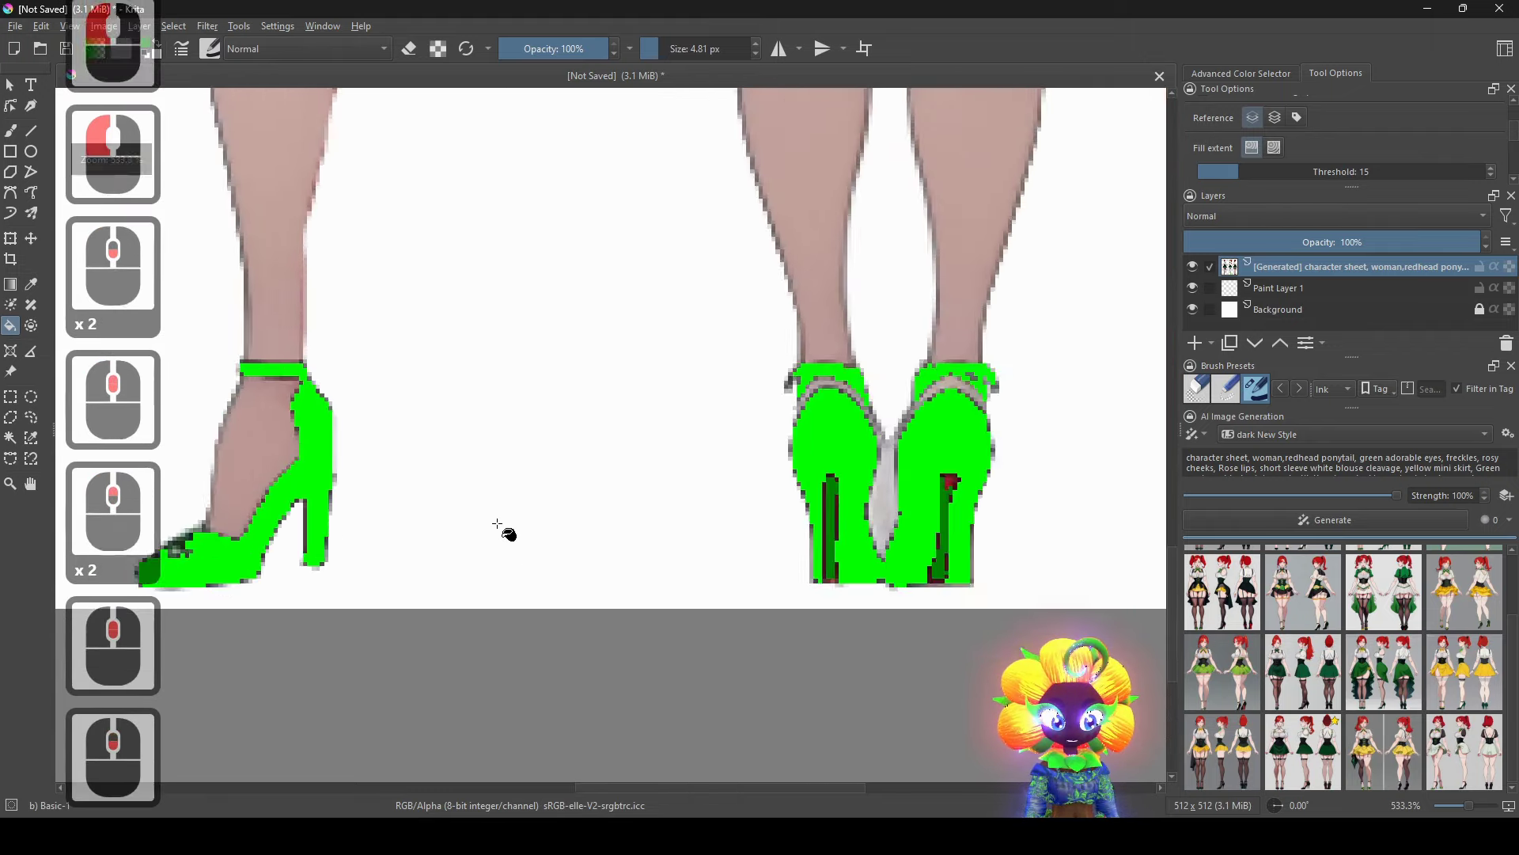
{"action": "scroll", "coordinate": [713, 479], "scroll_direction": "up", "scroll_amount": 4}
{"action": "left_click", "coordinate": [11, 132]}
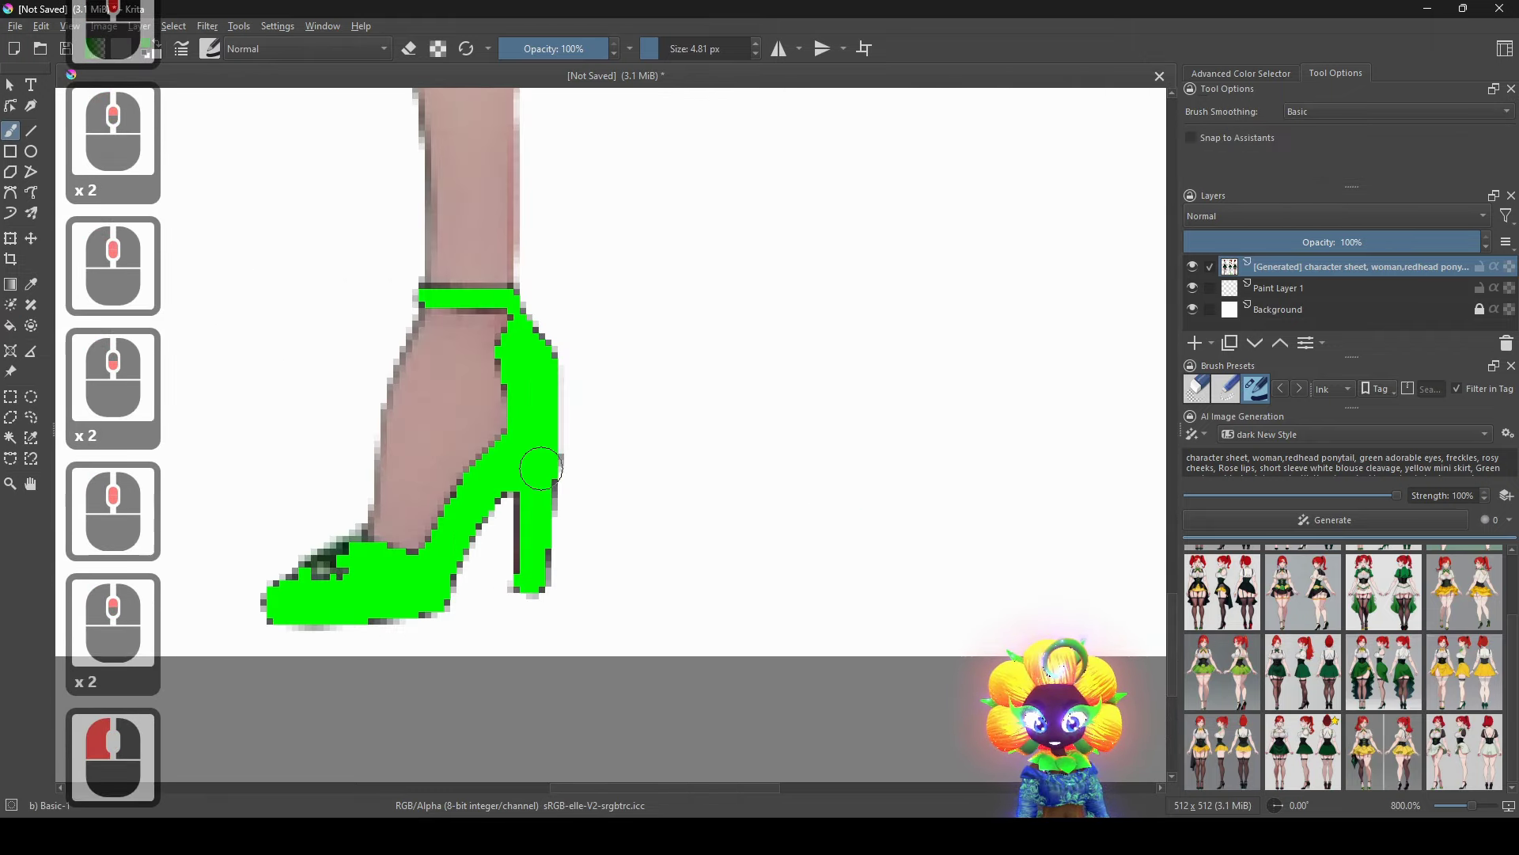
{"action": "left_click_drag", "start_coordinate": [534, 485], "coordinate": [523, 491]}
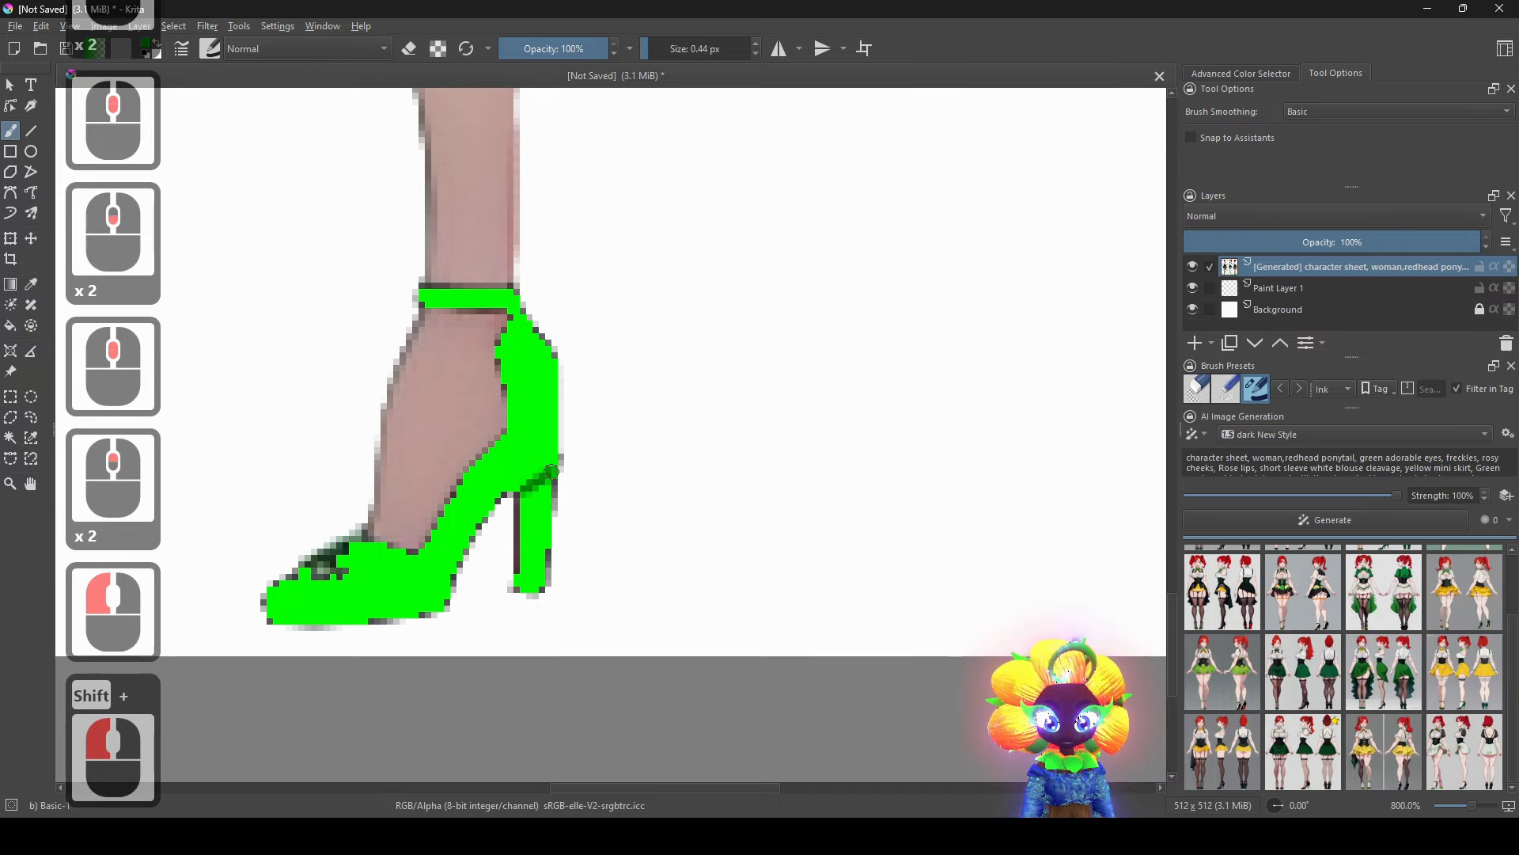
{"action": "left_click", "coordinate": [10, 326]}
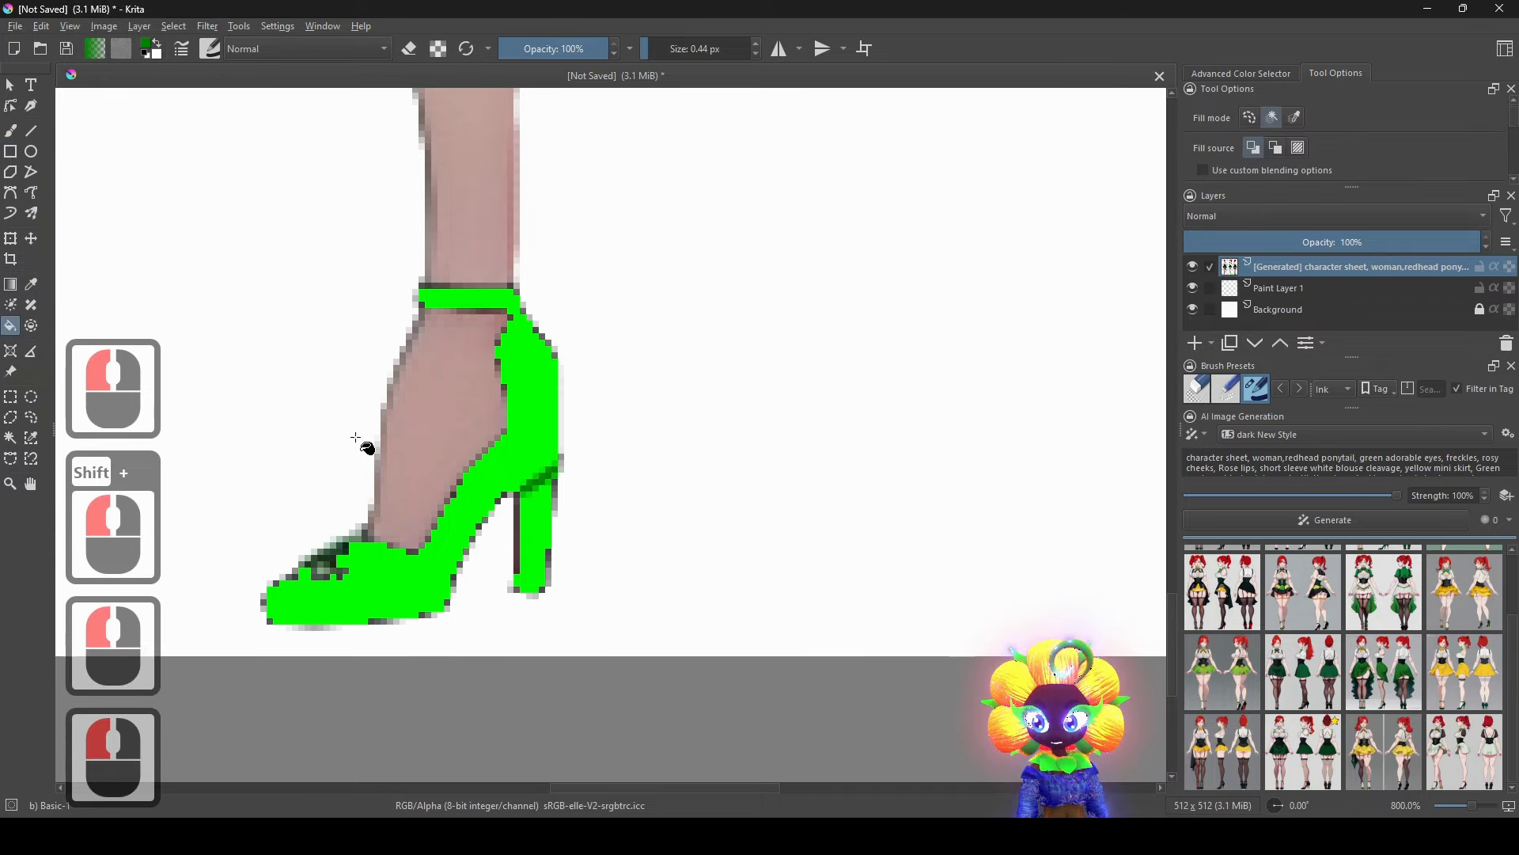
{"action": "scroll", "coordinate": [546, 516], "scroll_direction": "down", "scroll_amount": 6}
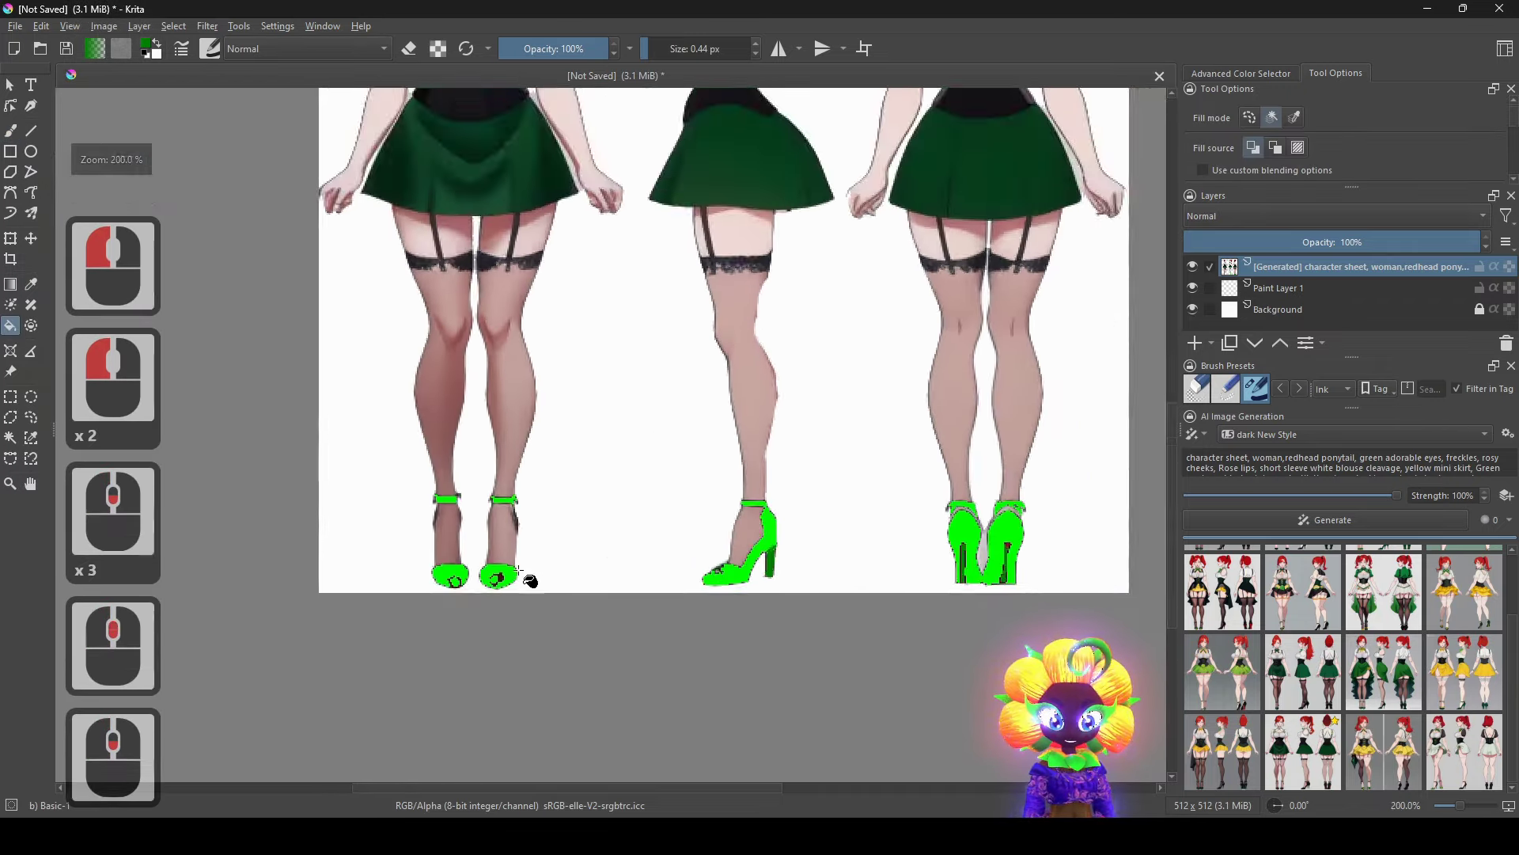
Undo the dark green toe fill, sample the bright green and paint over both front-view toe details with a 3.34 px brush.
{"action": "scroll", "coordinate": [516, 577], "scroll_direction": "up", "scroll_amount": 3}
{"action": "scroll", "coordinate": [558, 580], "scroll_direction": "up", "scroll_amount": 2}
{"action": "left_click", "coordinate": [584, 504]}
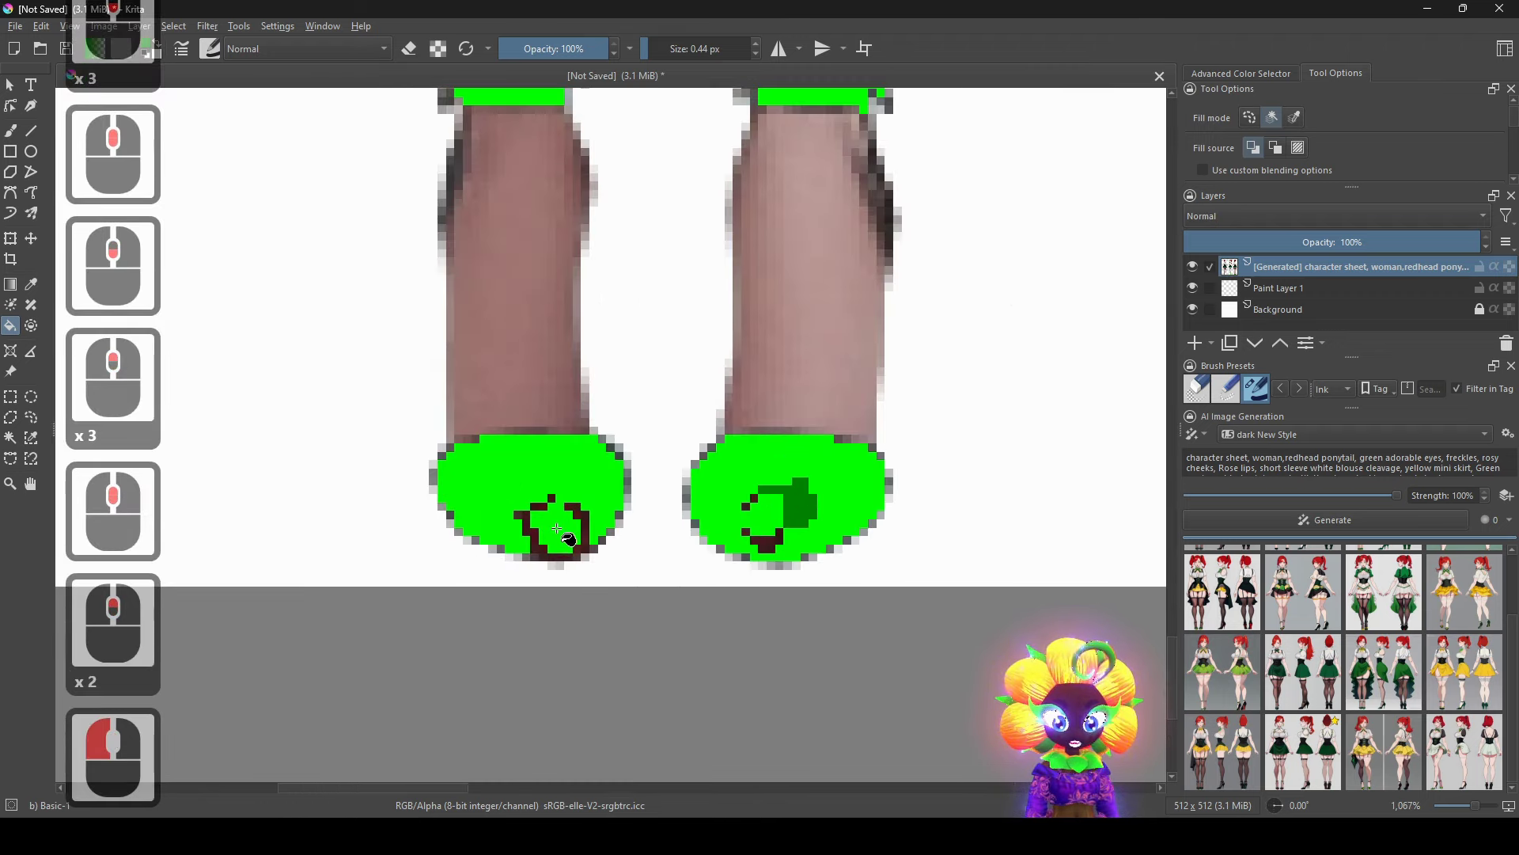
{"action": "key", "text": "ctrl+z"}
{"action": "left_click", "coordinate": [12, 129]}
{"action": "left_click", "coordinate": [570, 488], "text": "ctrl"}
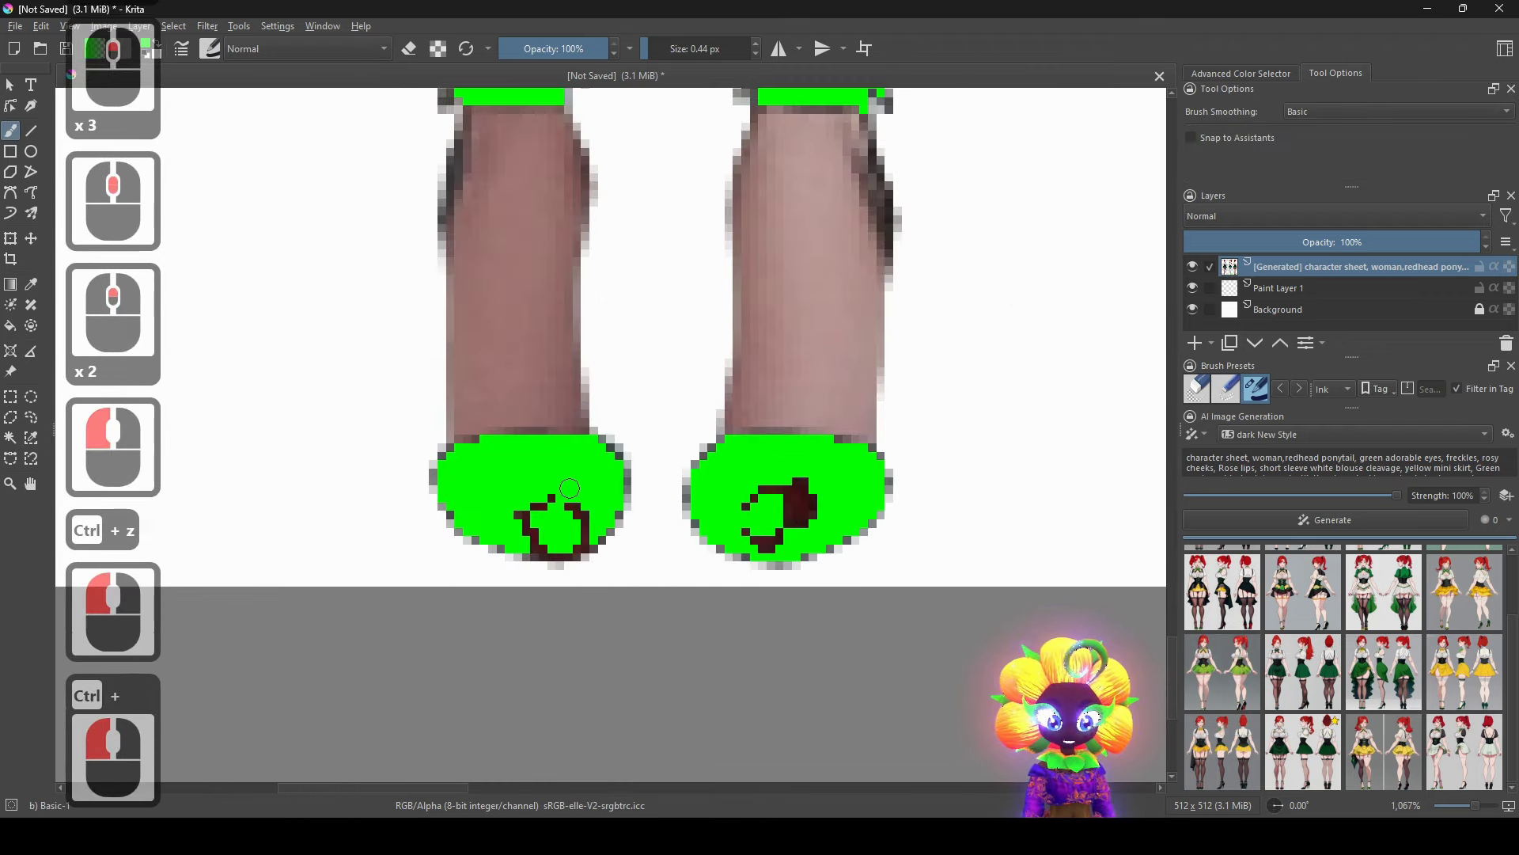
{"action": "mouse_move", "coordinate": [570, 493]}
{"action": "left_mouse_down", "text": "shift"}
{"action": "mouse_move", "coordinate": [575, 534]}
{"action": "mouse_move", "coordinate": [529, 516]}
{"action": "left_mouse_up", "text": "shift"}
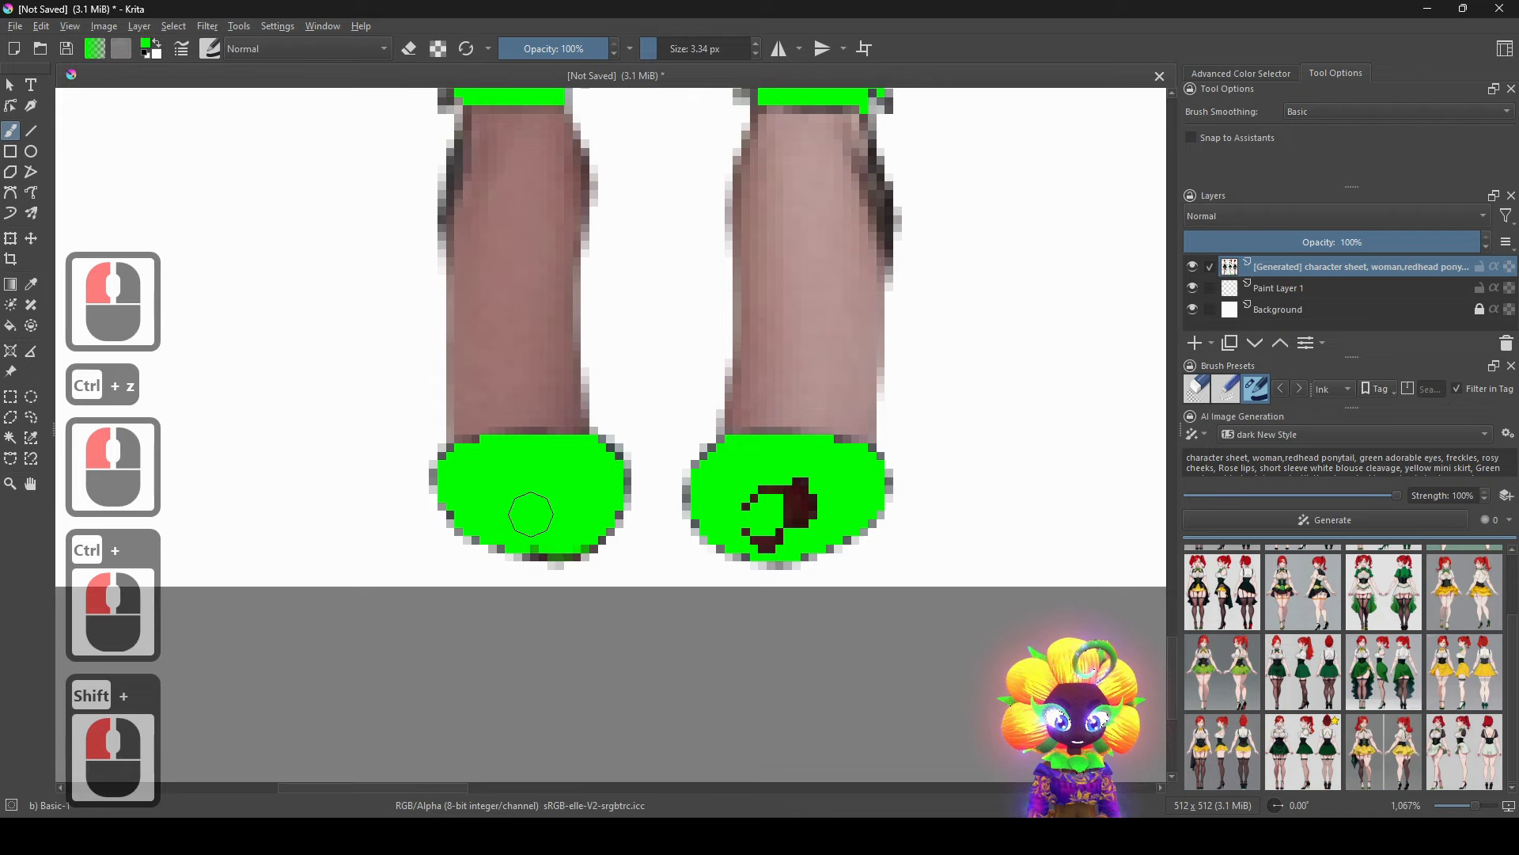
{"action": "mouse_move", "coordinate": [762, 530]}
{"action": "left_mouse_down"}
{"action": "mouse_move", "coordinate": [794, 493]}
{"action": "mouse_move", "coordinate": [473, 523]}
{"action": "left_mouse_up"}
Hide the Background layer and erase a straight strip along the canvas's lower edge using the Line tool in eraser mode at 14.34 px.
{"action": "scroll", "coordinate": [837, 532], "scroll_direction": "down", "scroll_amount": 4}
{"action": "left_click_drag", "start_coordinate": [840, 489], "coordinate": [773, 441]}
{"action": "left_click", "coordinate": [1193, 310]}
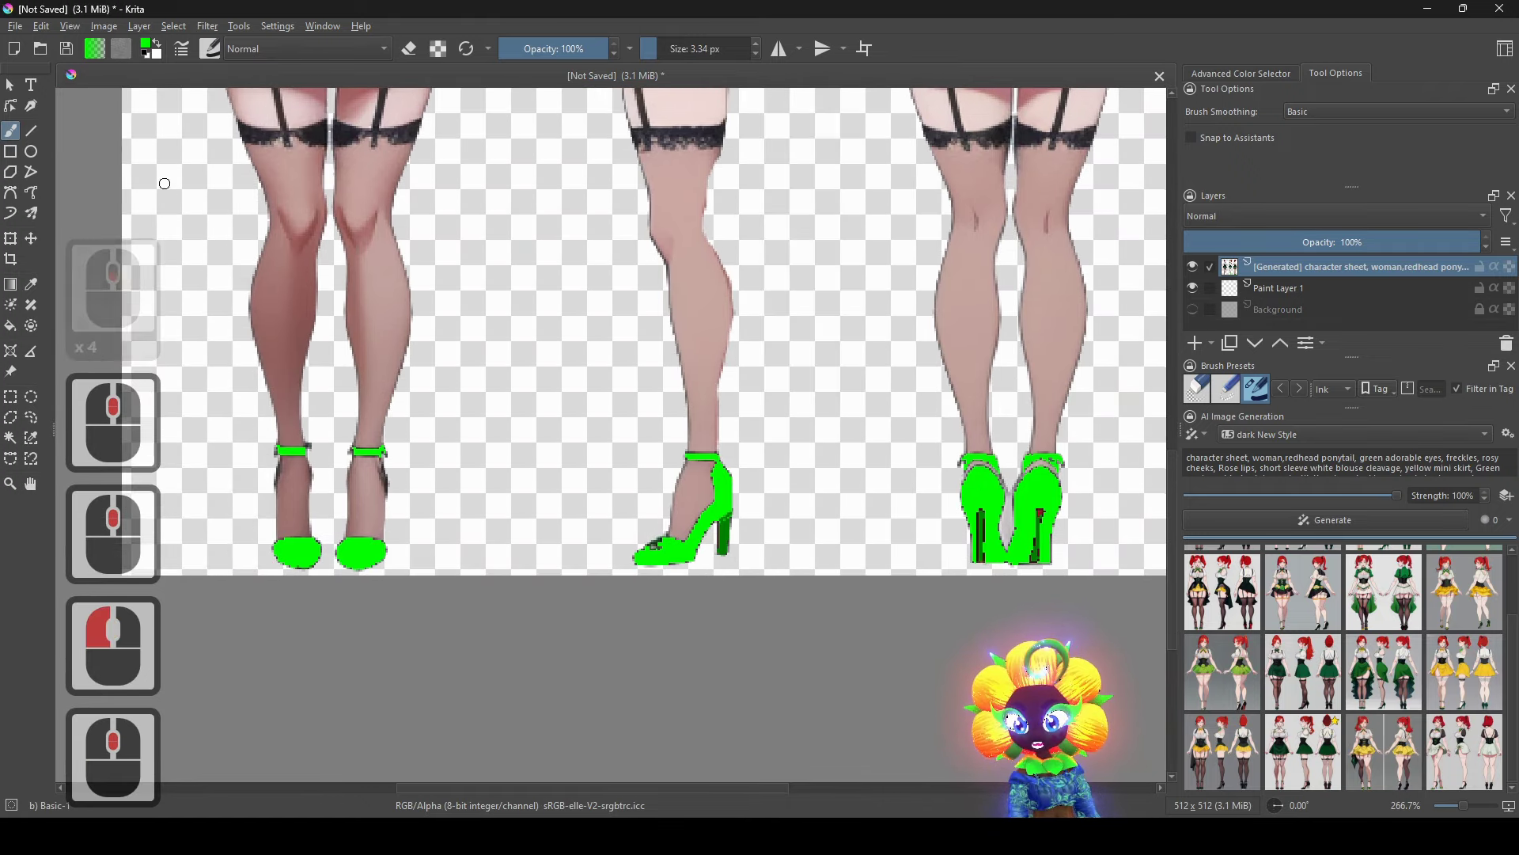
{"action": "left_click", "coordinate": [31, 131]}
{"action": "left_click", "coordinate": [408, 49]}
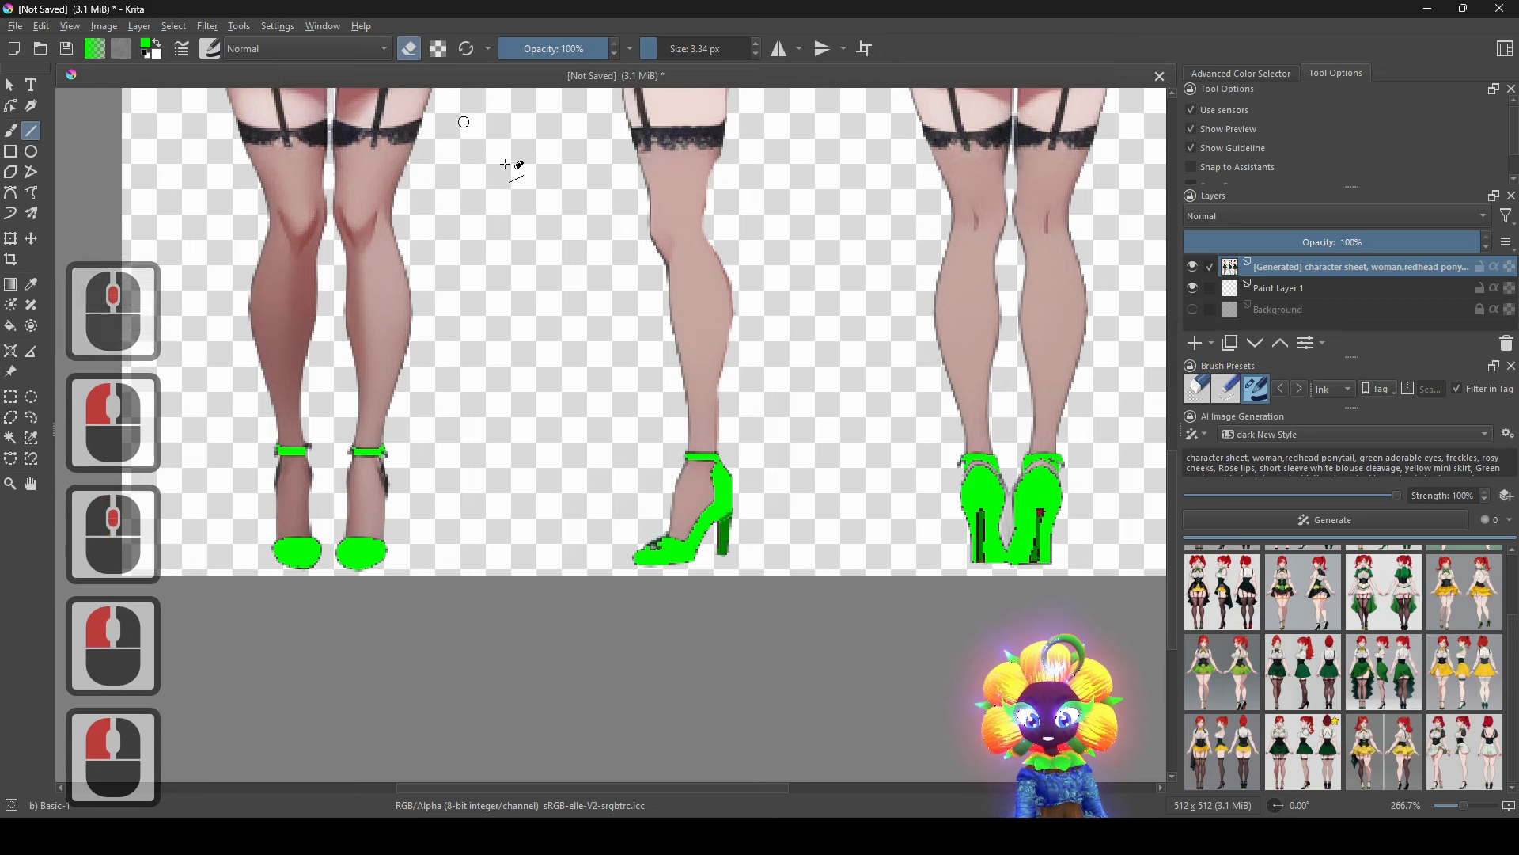
{"action": "scroll", "coordinate": [519, 203], "scroll_direction": "right", "scroll_amount": 2}
{"action": "scroll", "coordinate": [701, 46], "scroll_direction": "up", "scroll_amount": 11}
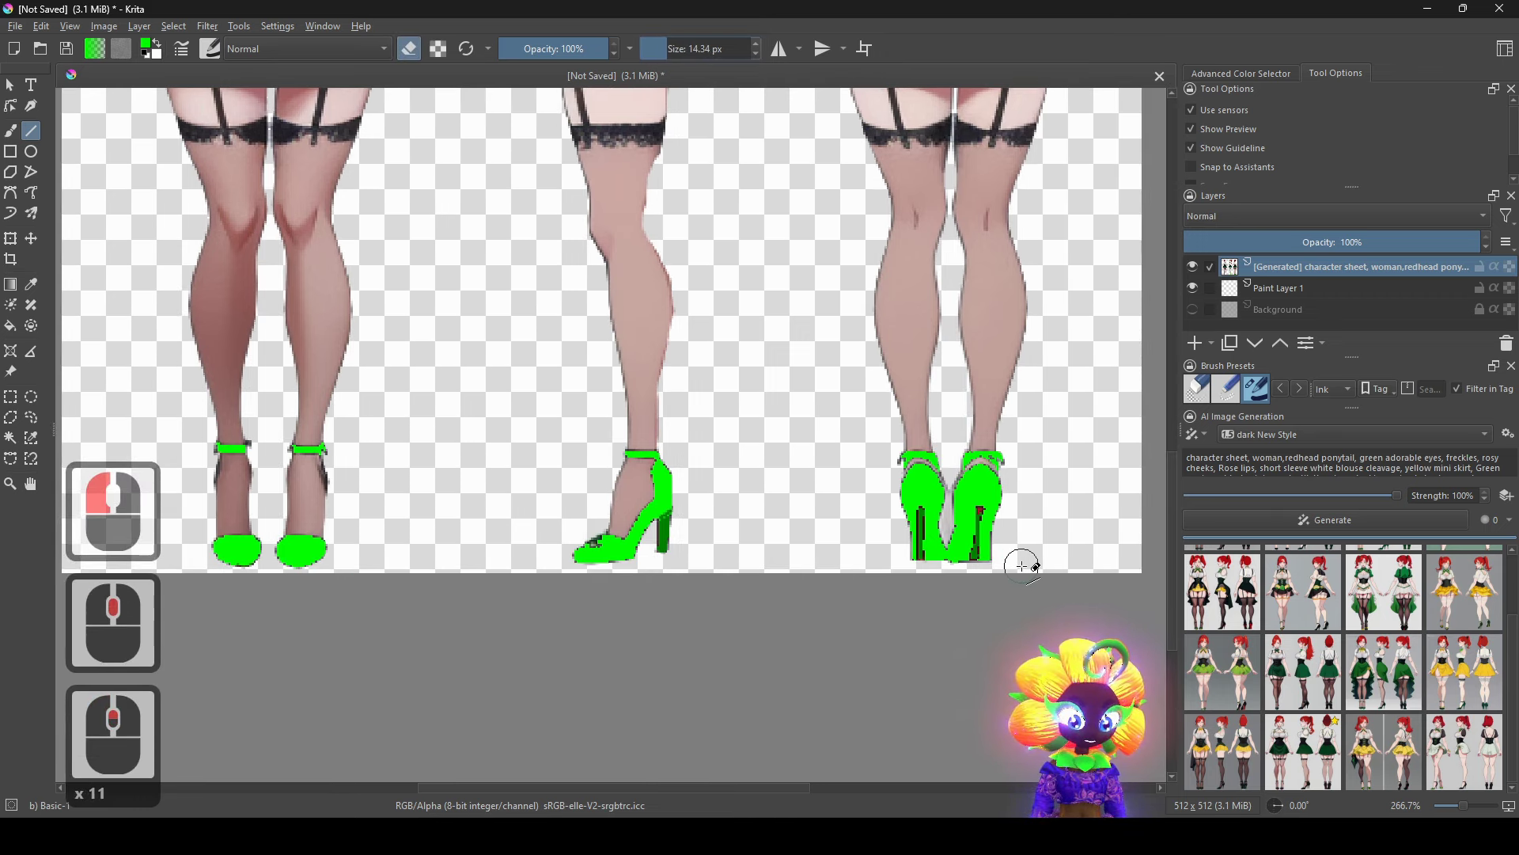
{"action": "left_click_drag", "start_coordinate": [1024, 561], "coordinate": [1062, 525]}
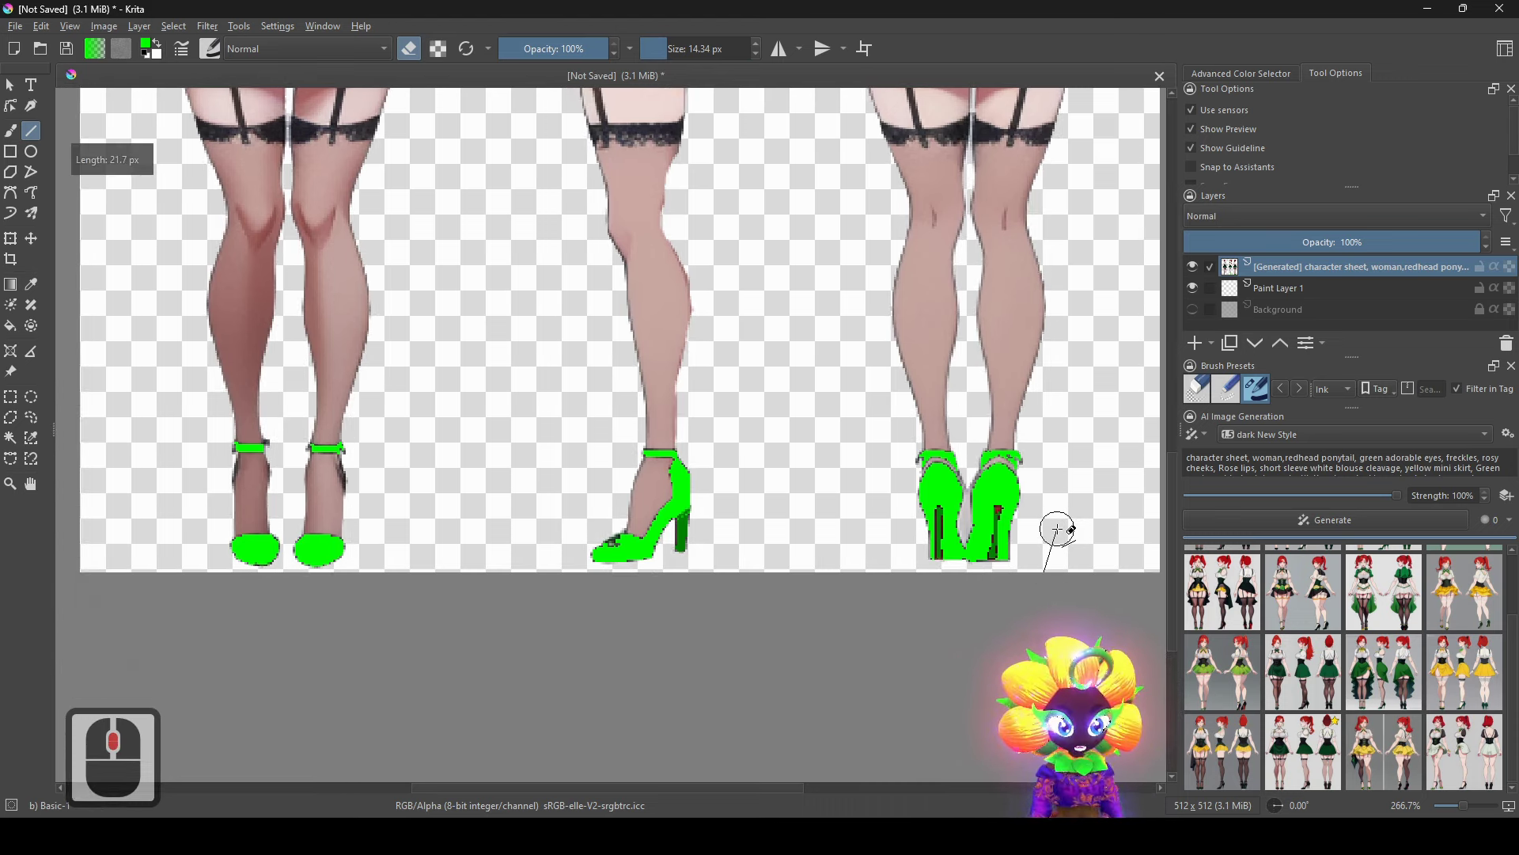
{"action": "left_click_drag", "start_coordinate": [228, 562], "coordinate": [228, 562]}
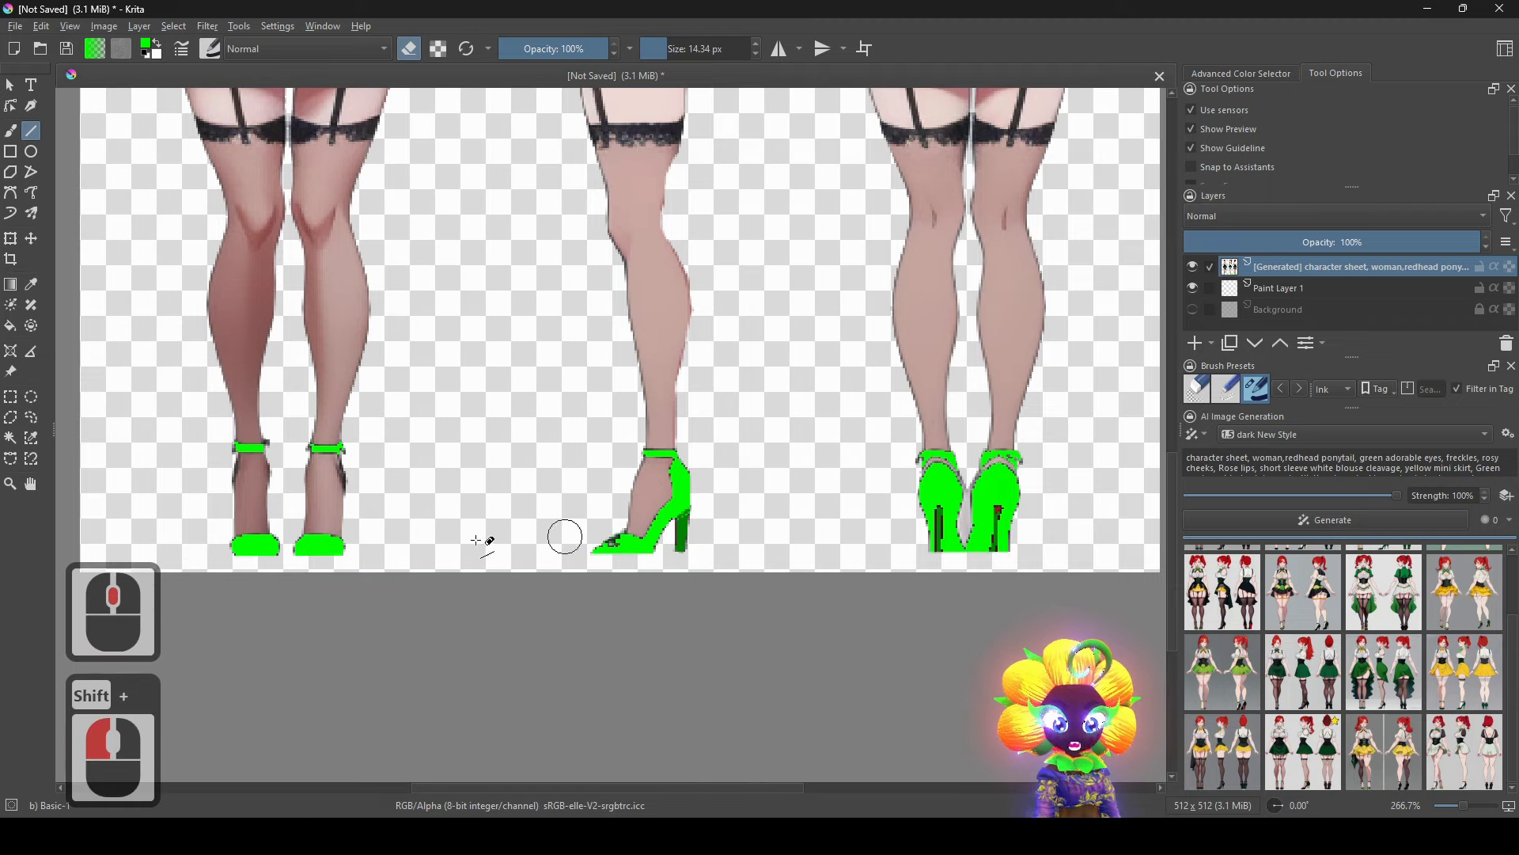
Erase straight strips along the upper edge of the canvas, trimming just above the three heads.
{"action": "scroll", "coordinate": [728, 385], "scroll_direction": "up", "scroll_amount": 3}
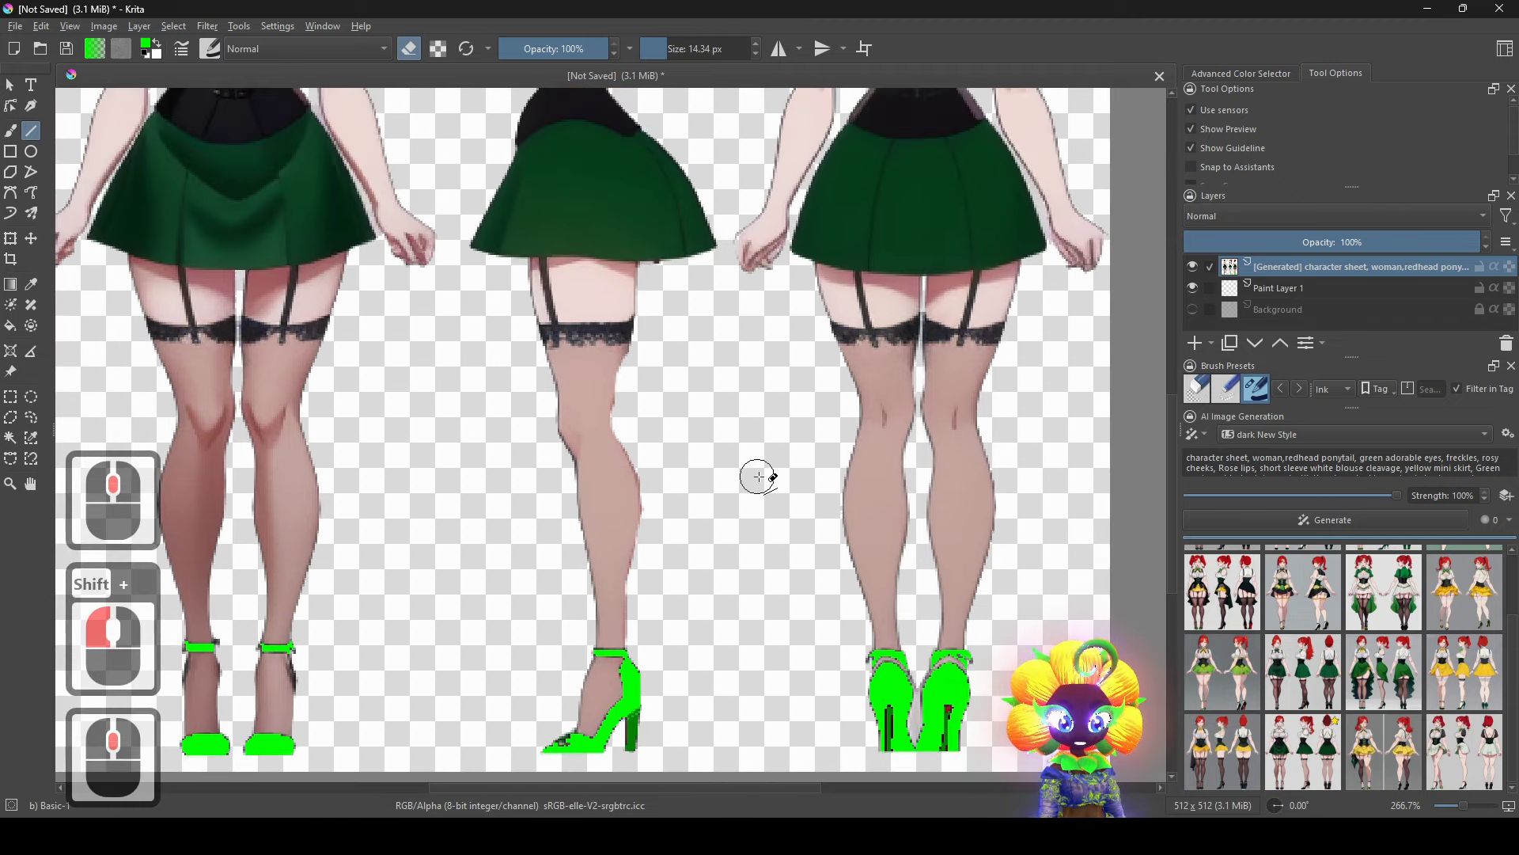
{"action": "scroll", "coordinate": [760, 474], "scroll_direction": "down", "scroll_amount": 2}
{"action": "scroll", "coordinate": [762, 291], "scroll_direction": "up", "scroll_amount": 2}
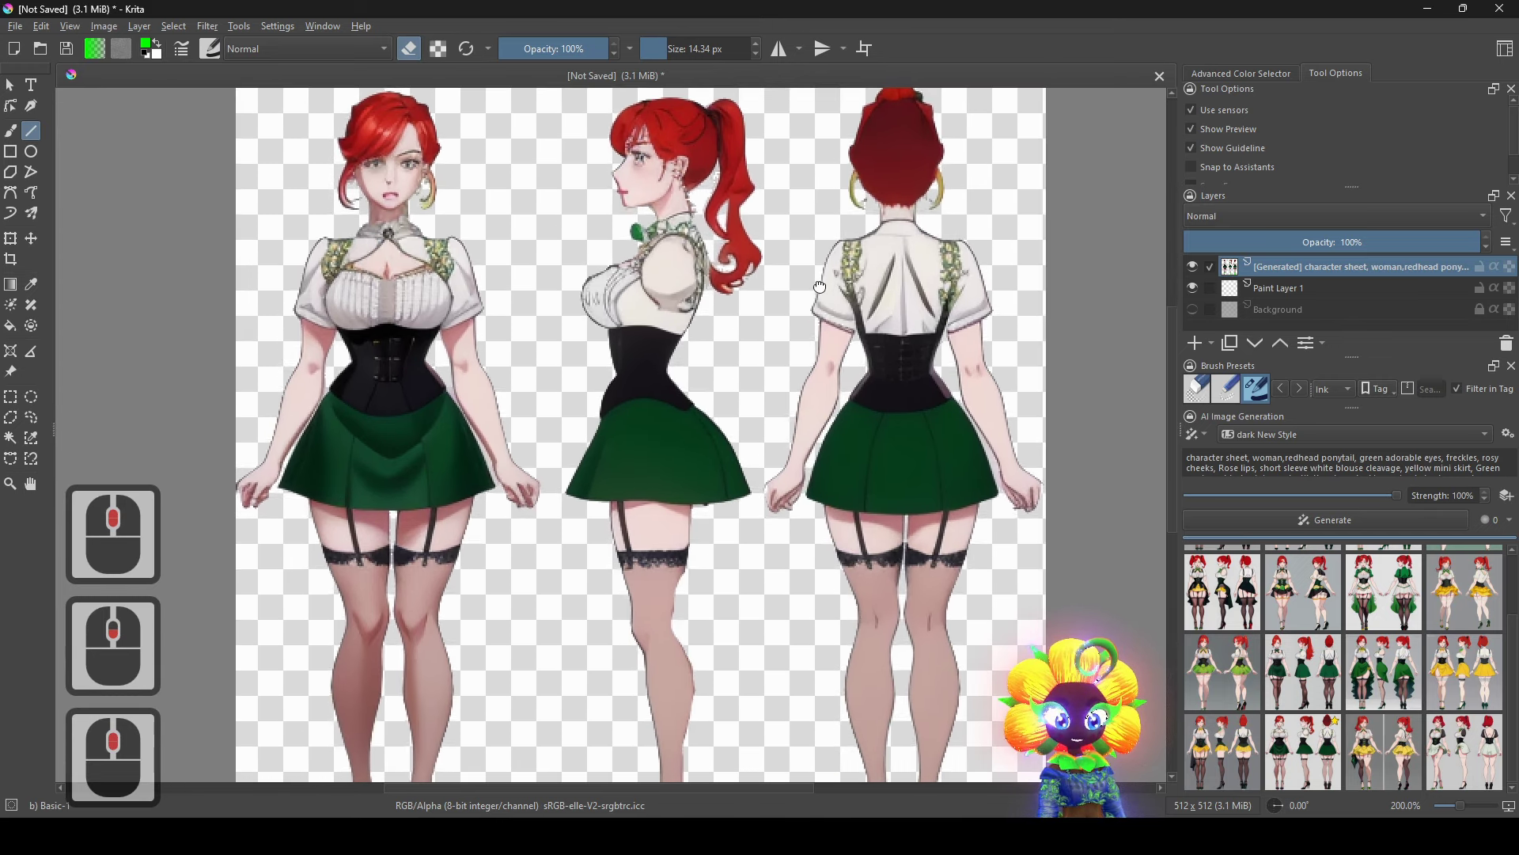
{"action": "scroll", "coordinate": [801, 381], "scroll_direction": "down", "scroll_amount": 2}
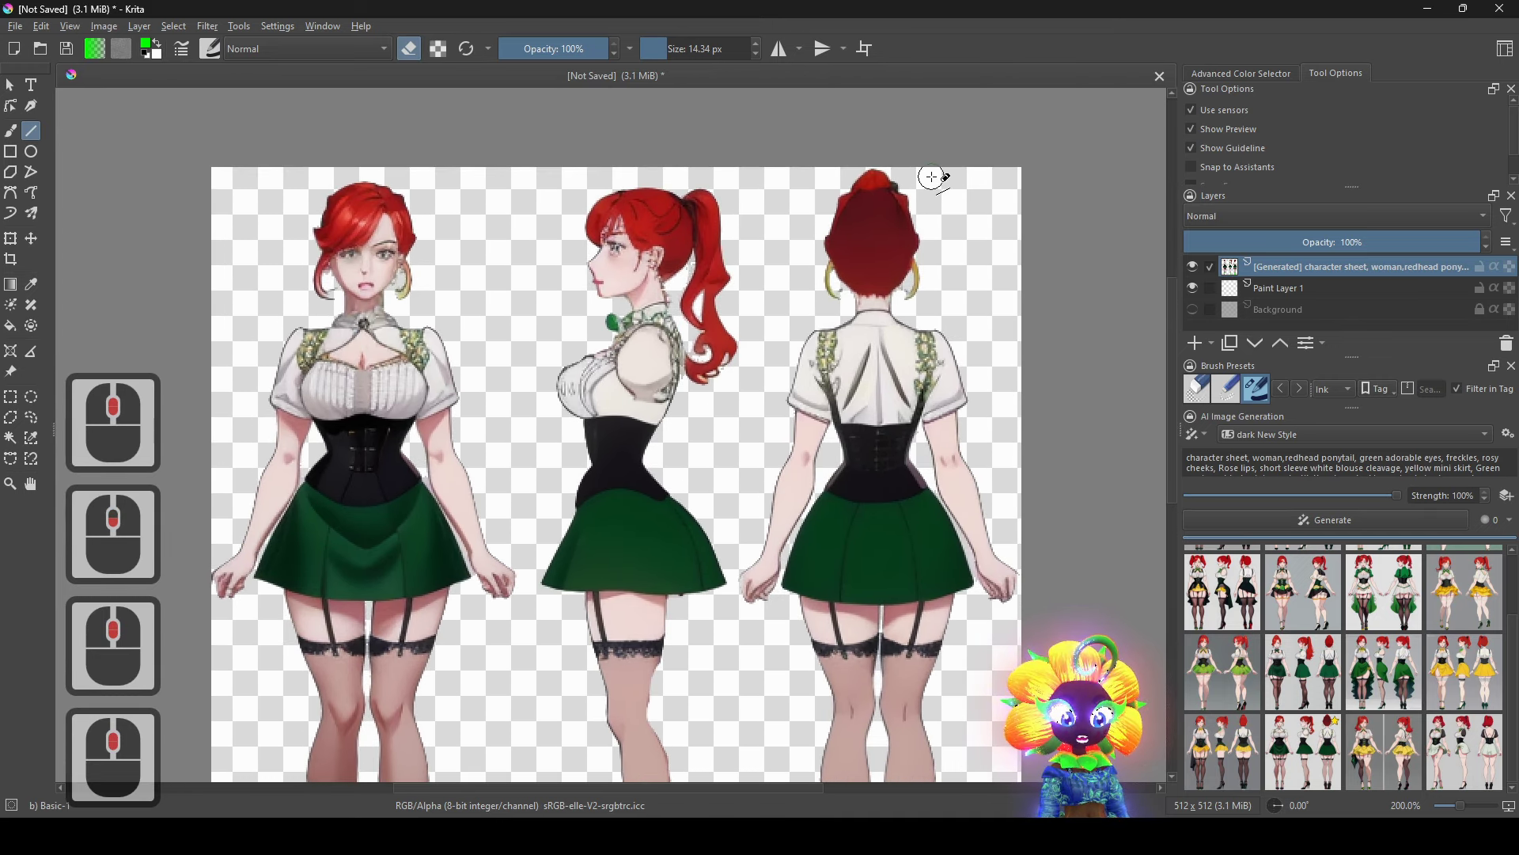
{"action": "mouse_move", "coordinate": [934, 174]}
{"action": "left_mouse_down"}
{"action": "mouse_move", "coordinate": [273, 176]}
{"action": "mouse_move", "coordinate": [284, 198]}
{"action": "mouse_move", "coordinate": [346, 203]}
{"action": "left_mouse_up"}
{"action": "left_click_drag", "start_coordinate": [923, 179], "coordinate": [227, 174]}
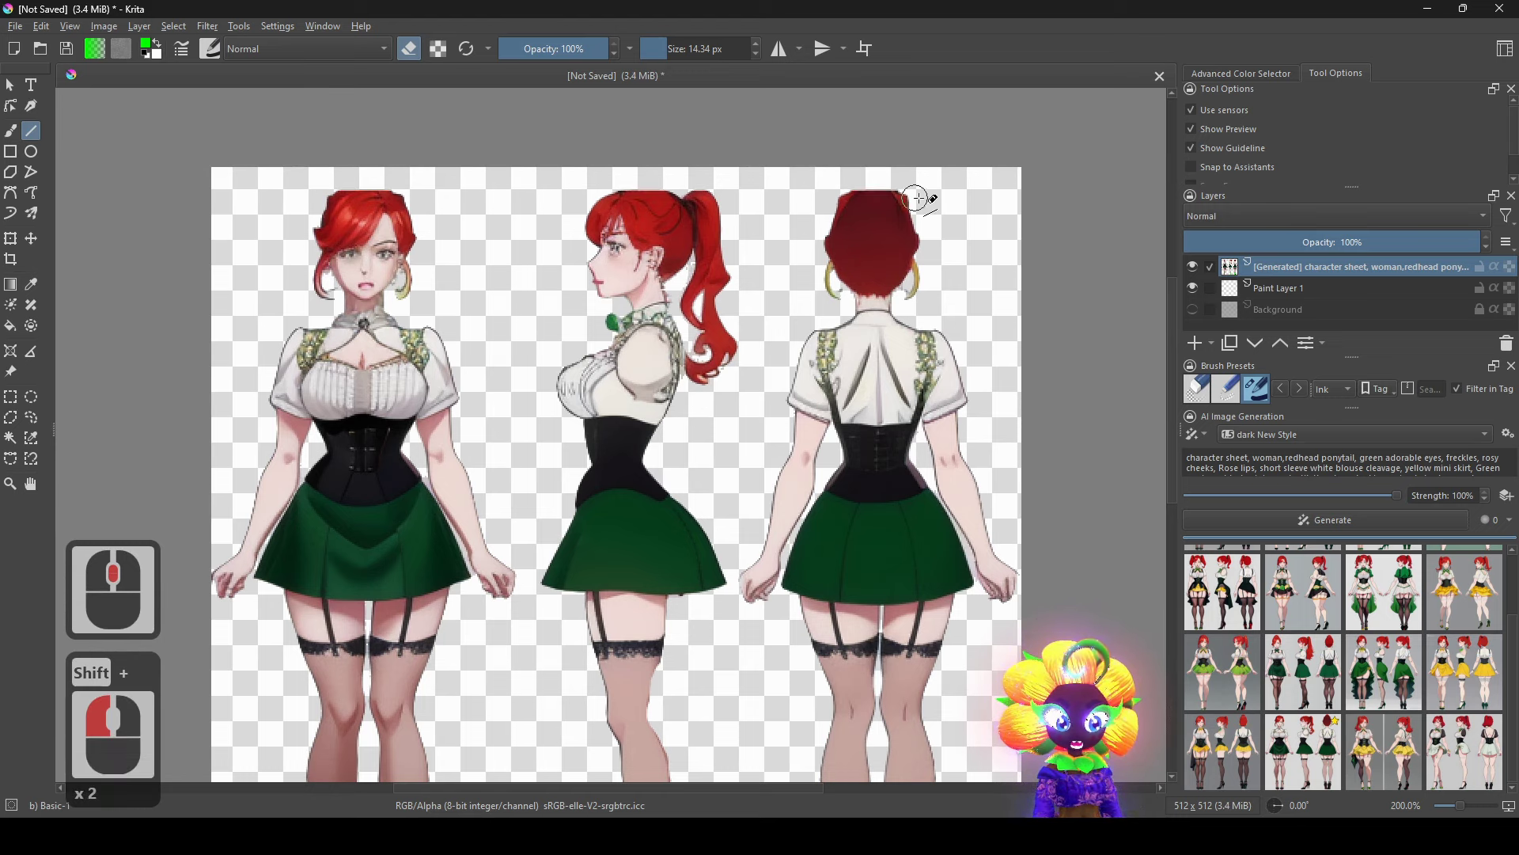
Sample the stocking colour, change it to a darker dusky red and fill the stocking legs of the front-view figure.
{"action": "scroll", "coordinate": [831, 459], "scroll_direction": "down", "scroll_amount": 5}
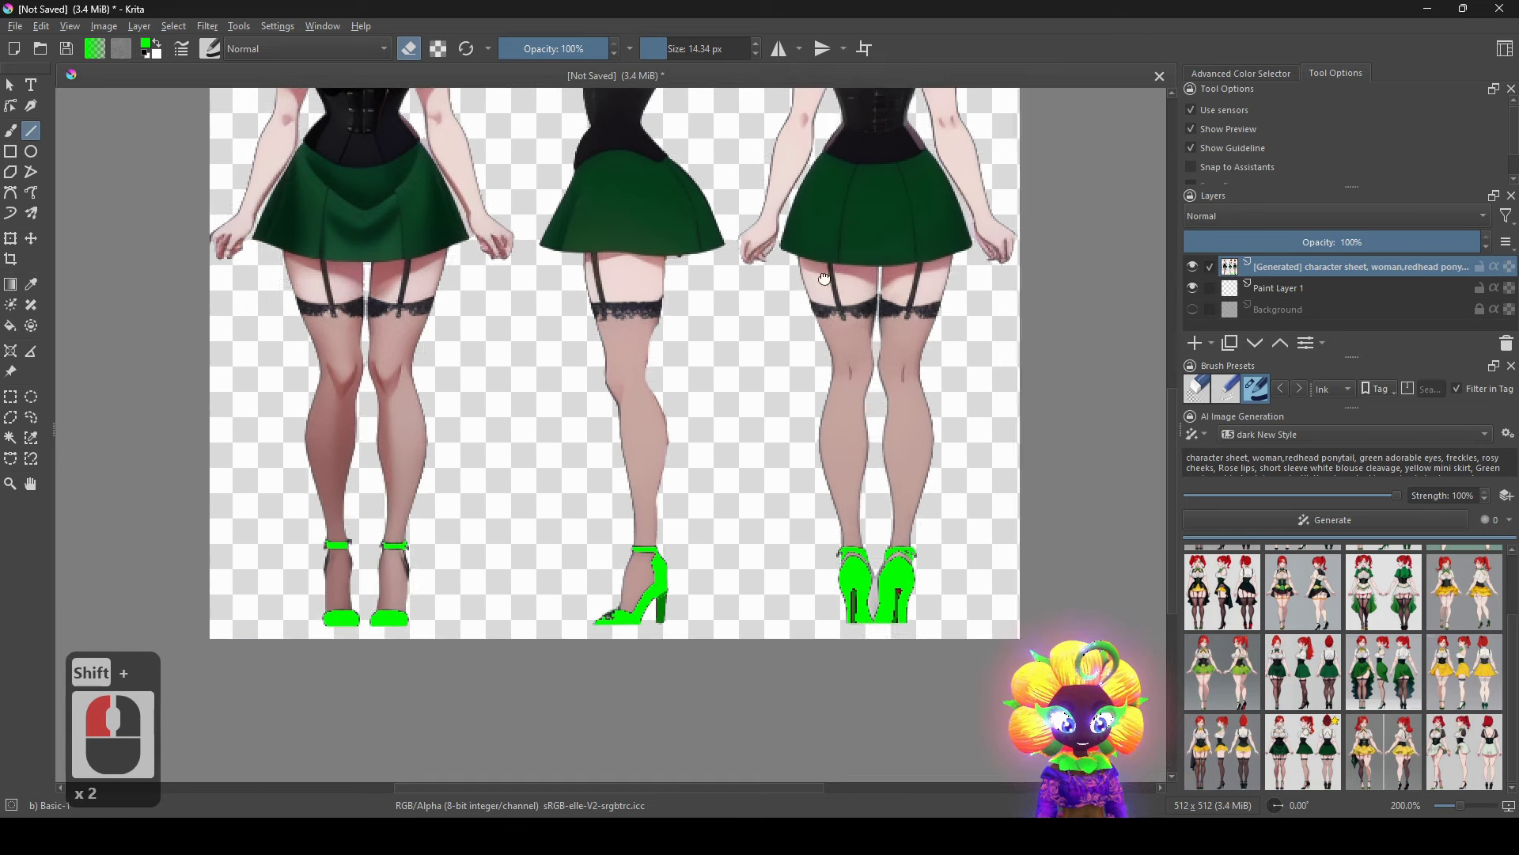
{"action": "scroll", "coordinate": [839, 262], "scroll_direction": "up", "scroll_amount": 2}
{"action": "scroll", "coordinate": [611, 509], "scroll_direction": "up", "scroll_amount": 1}
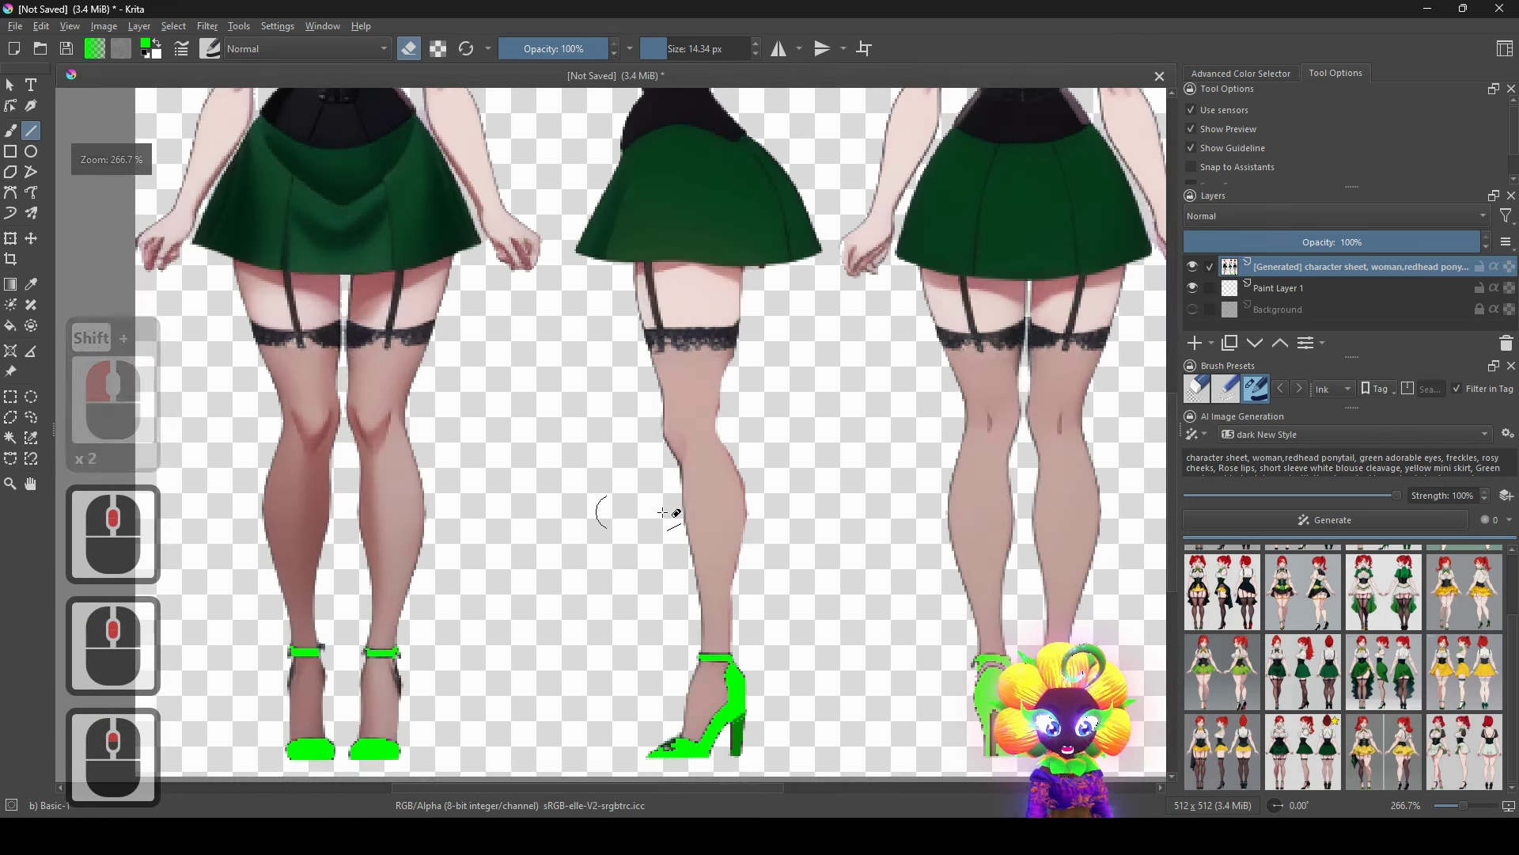
{"action": "scroll", "coordinate": [576, 491], "scroll_direction": "down", "scroll_amount": 2}
{"action": "scroll", "coordinate": [566, 491], "scroll_direction": "up", "scroll_amount": 2}
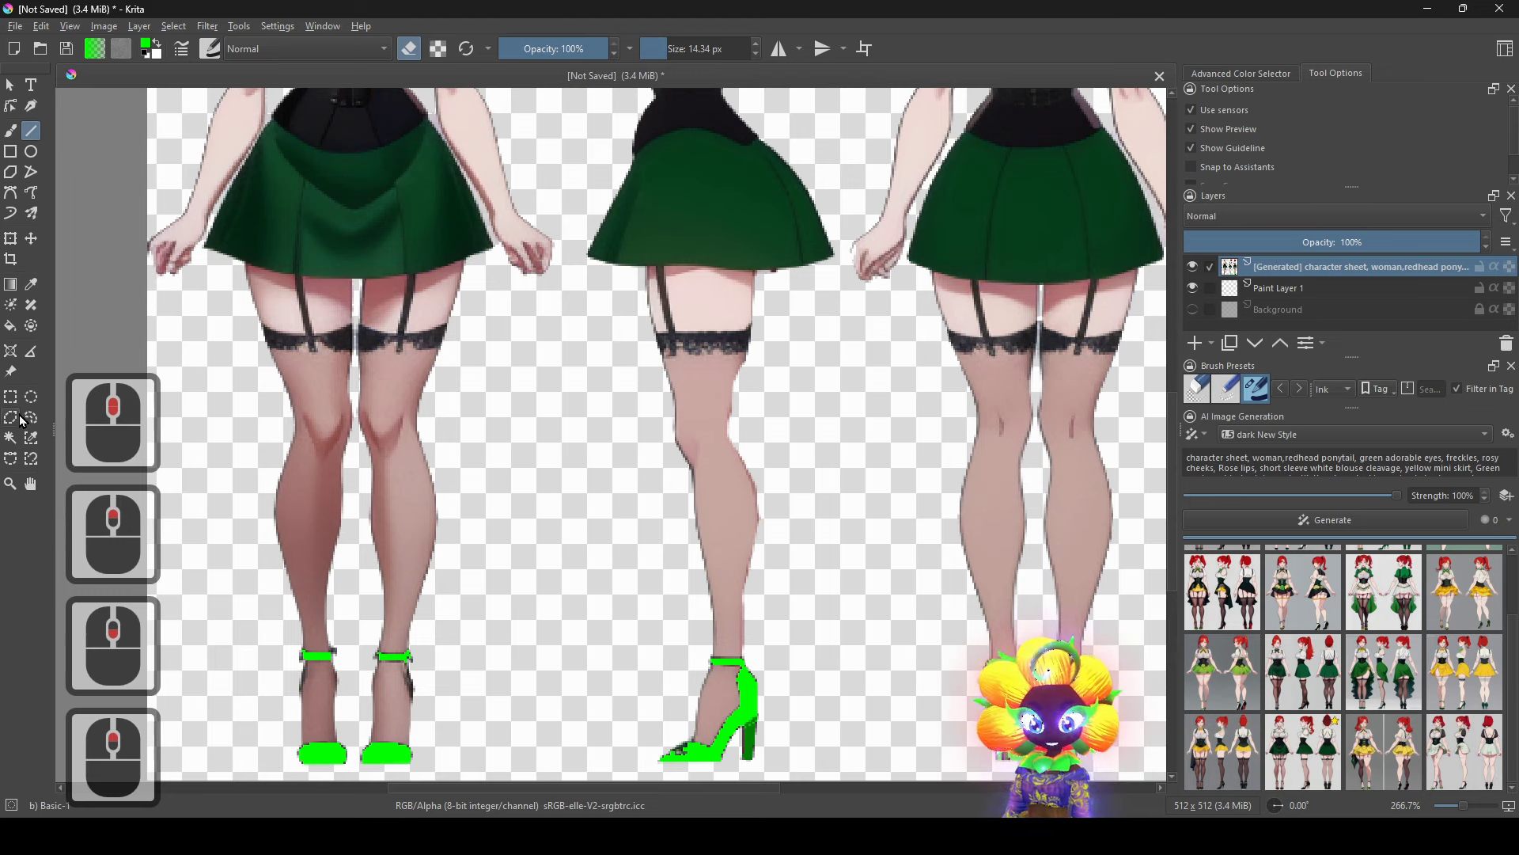
{"action": "left_click", "coordinate": [20, 330]}
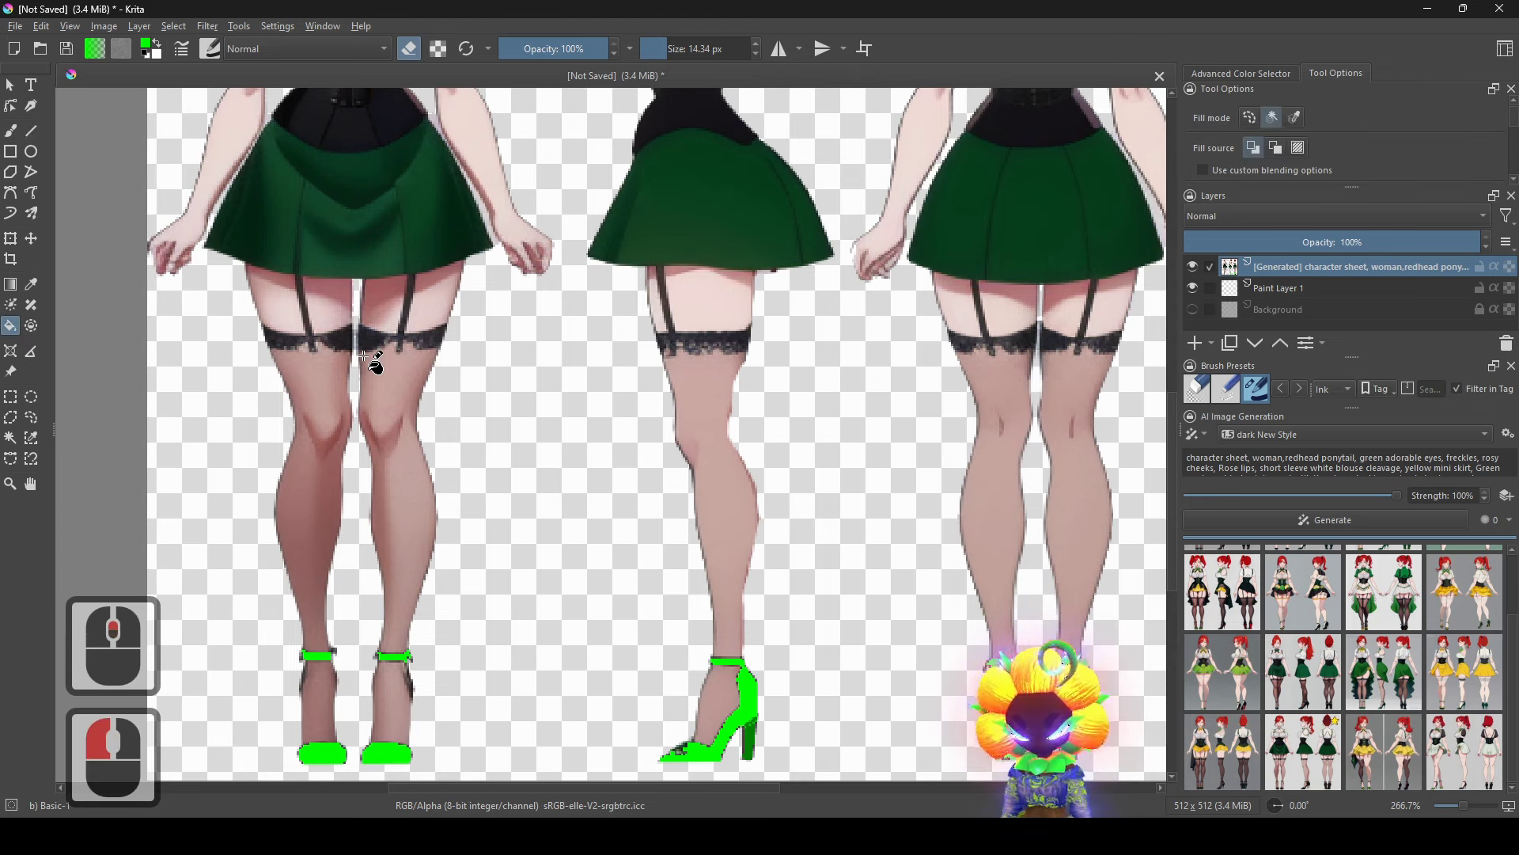
{"action": "left_click", "coordinate": [396, 371], "text": "ctrl"}
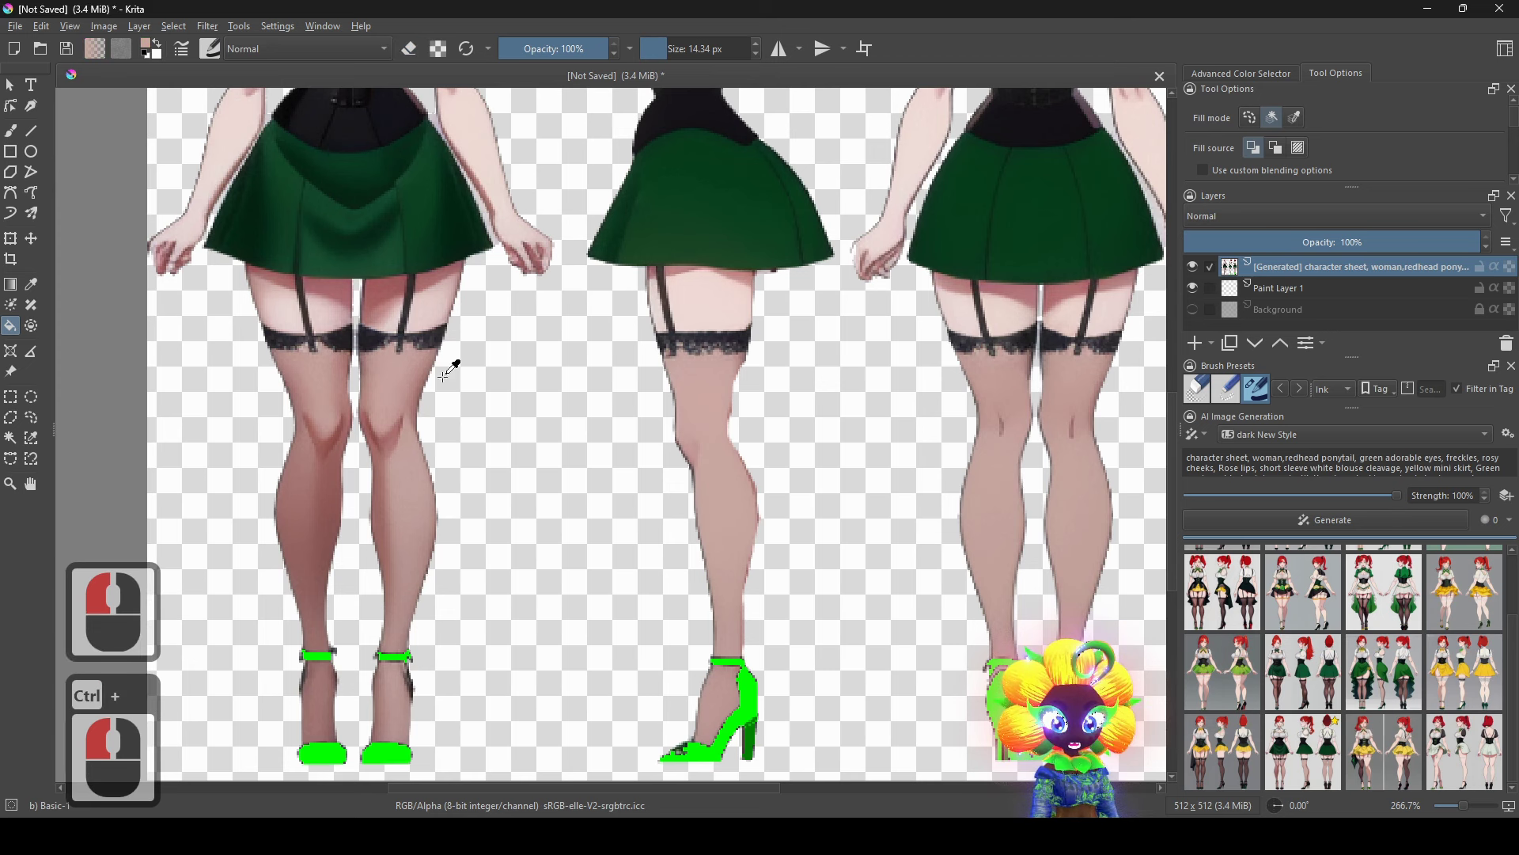
{"action": "right_click", "coordinate": [491, 364]}
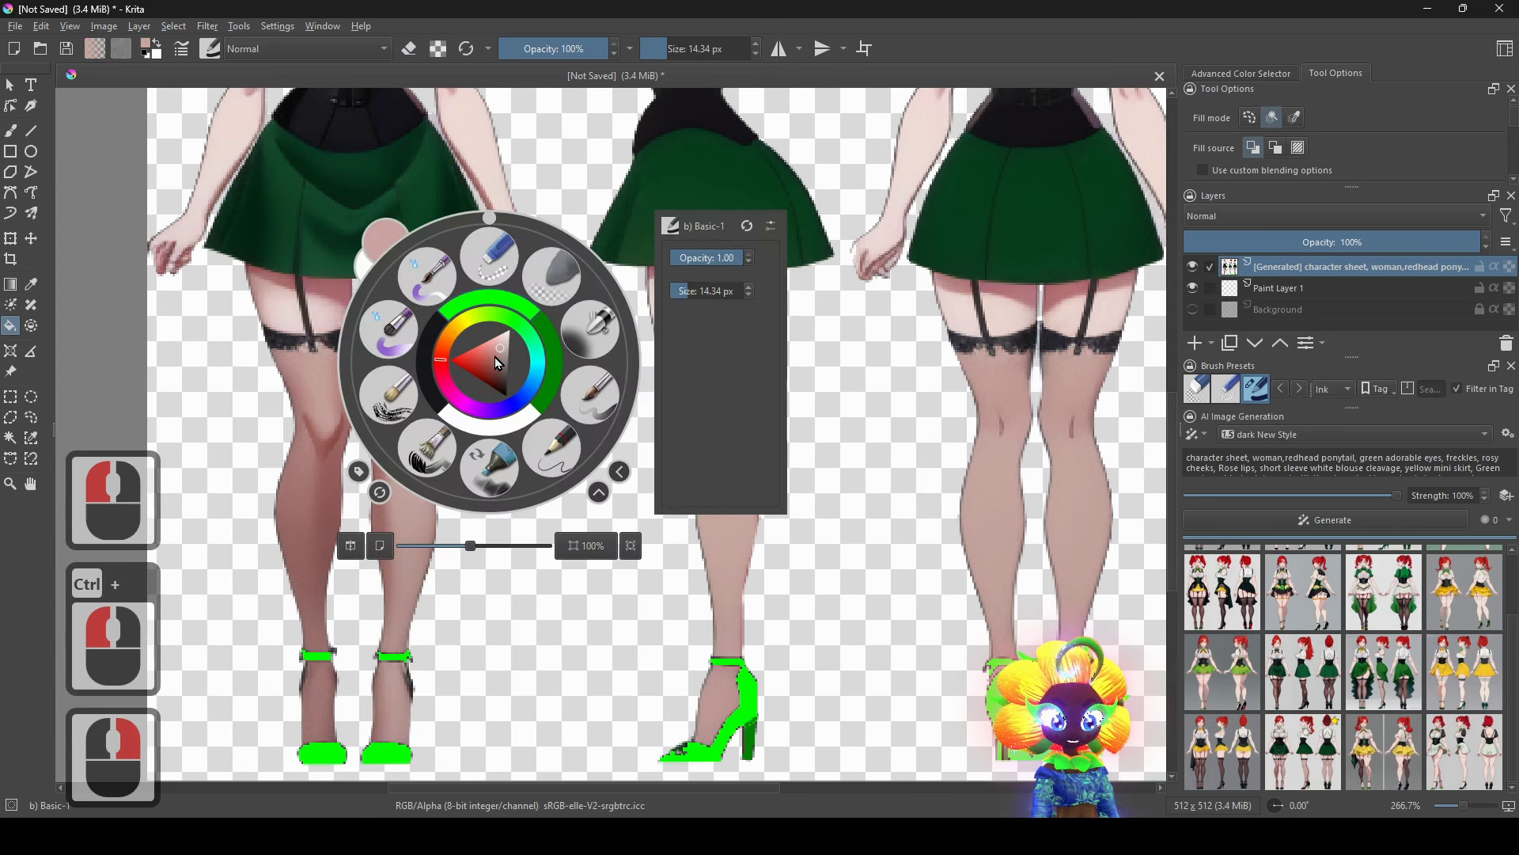
{"action": "left_click", "coordinate": [495, 358]}
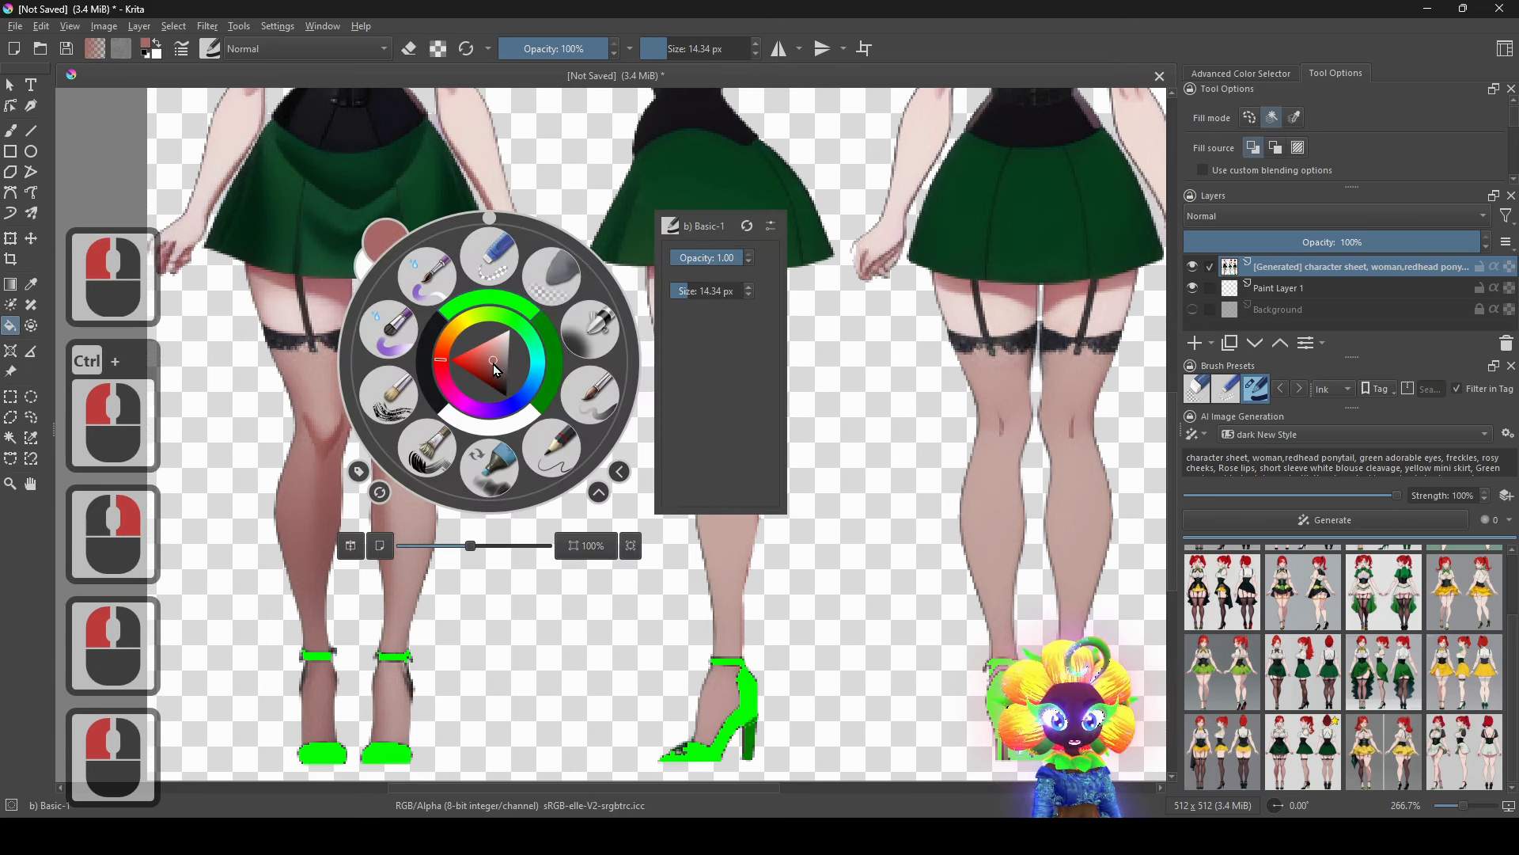
{"action": "left_click", "coordinate": [441, 144]}
{"action": "left_click", "coordinate": [415, 388]}
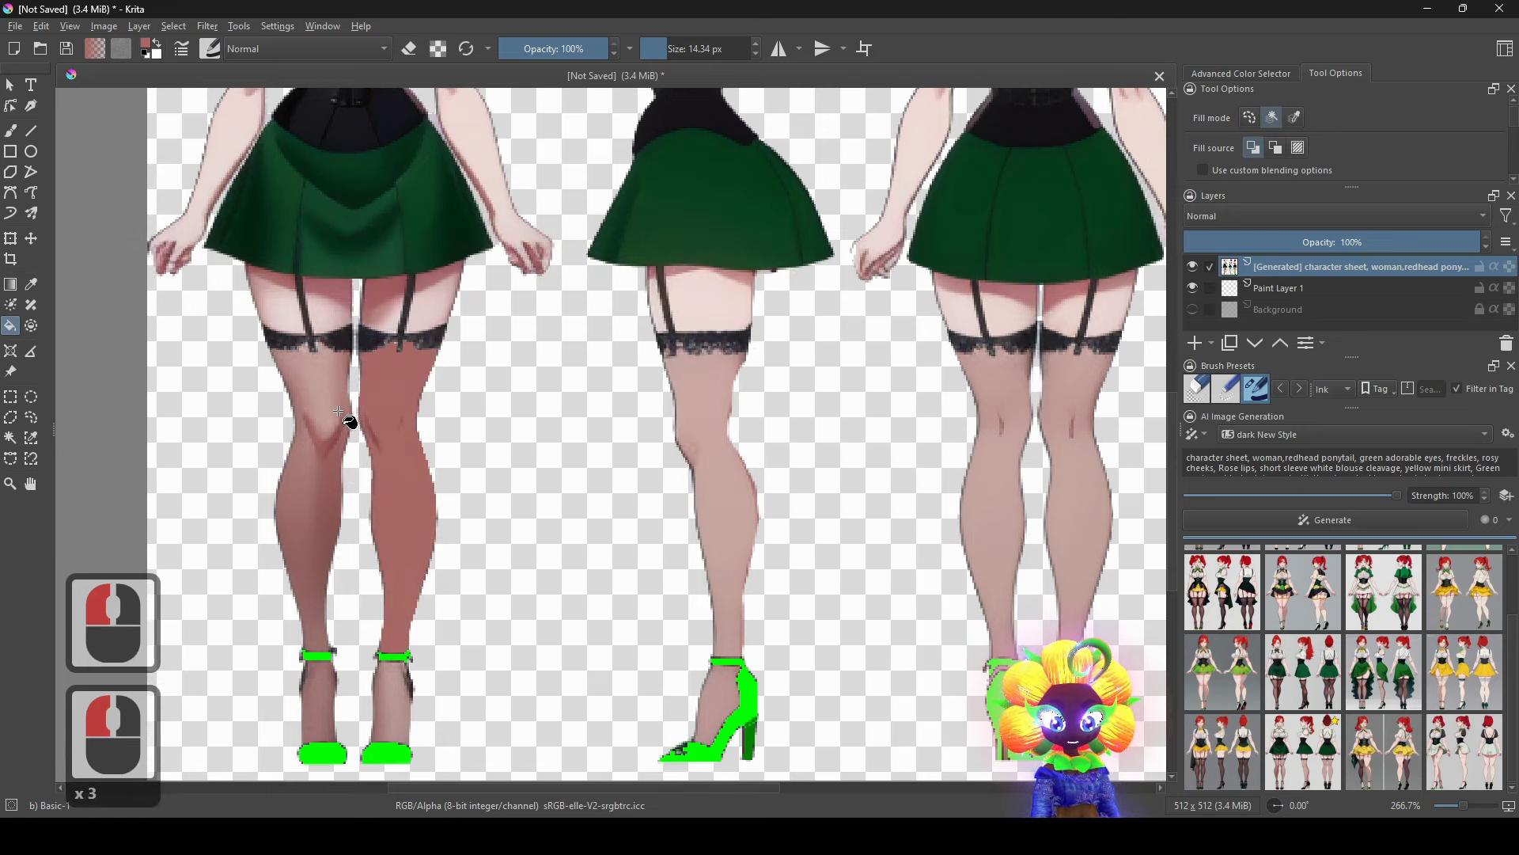
{"action": "left_click", "coordinate": [324, 387]}
Fill both front-view ankles and the side-view figure's ankle and stocking with the dusky red.
{"action": "scroll", "coordinate": [1337, 126], "scroll_direction": "down", "scroll_amount": 2}
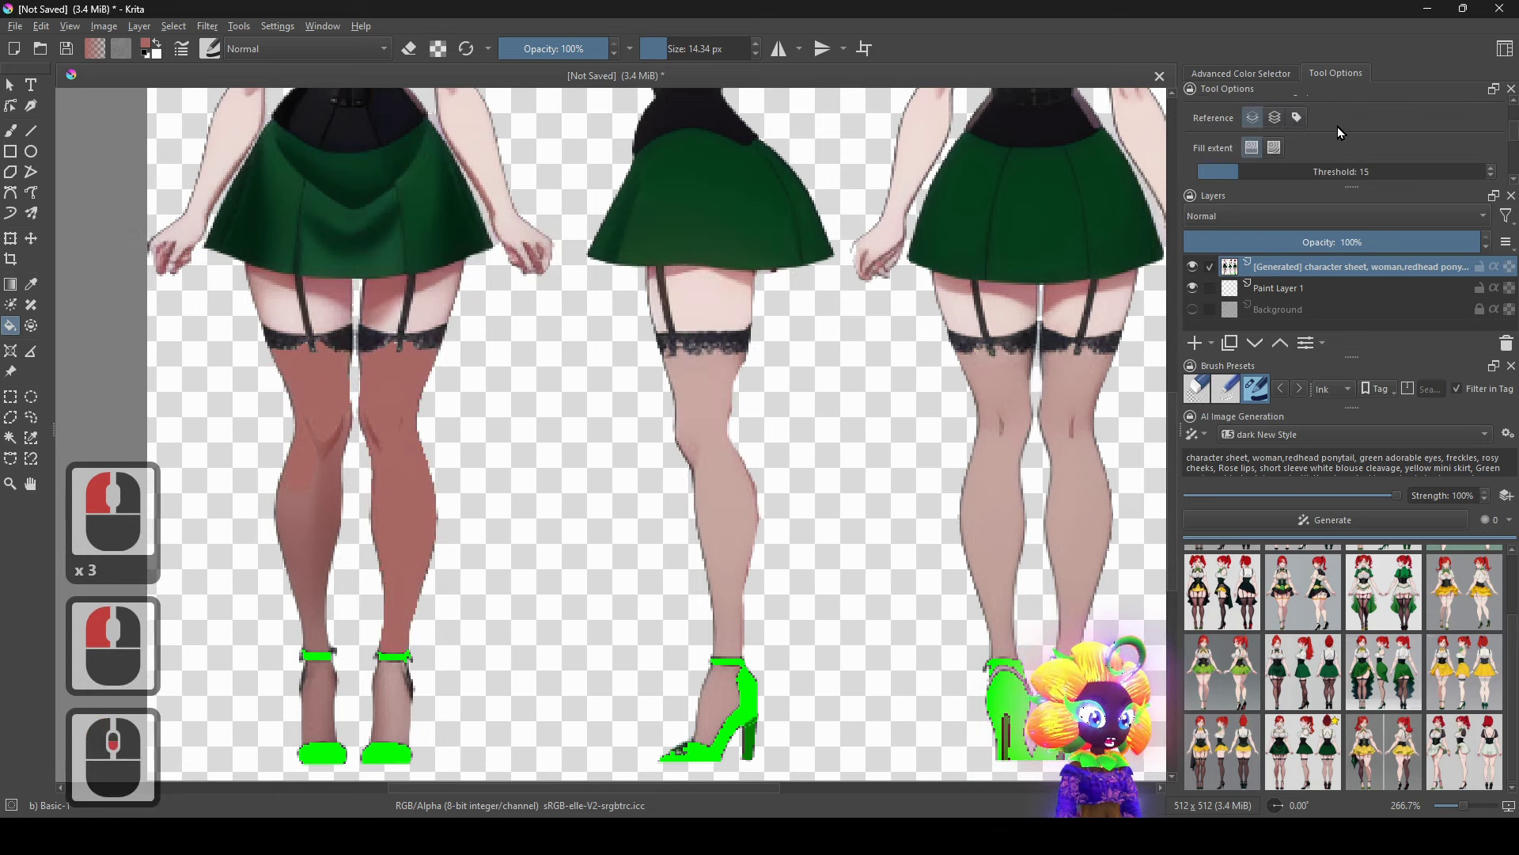
{"action": "left_click_drag", "start_coordinate": [729, 672], "coordinate": [694, 611]}
{"action": "left_click", "coordinate": [355, 631]}
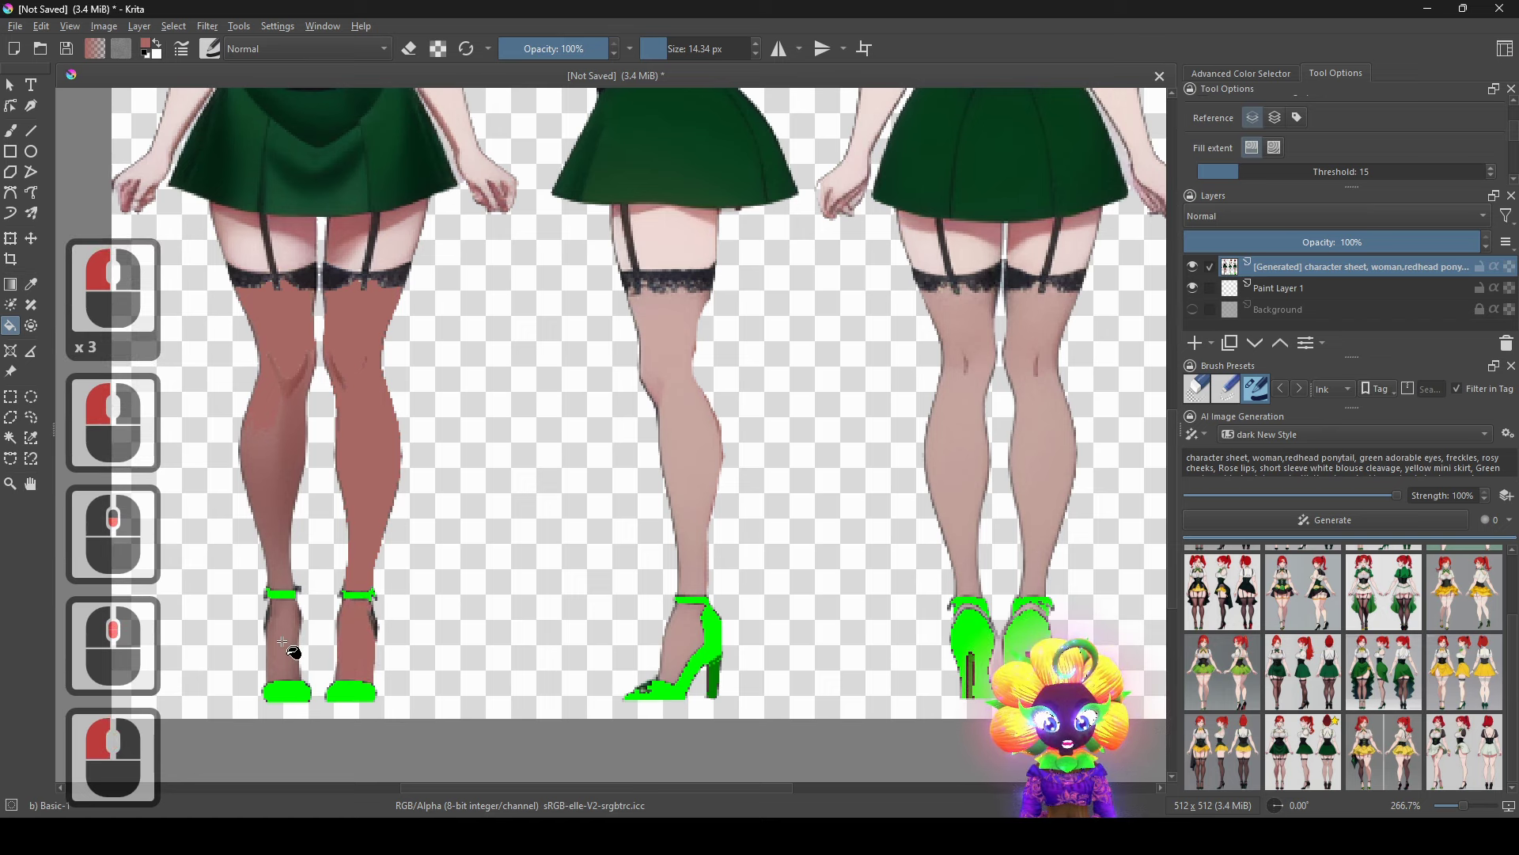
{"action": "left_click", "coordinate": [279, 637]}
{"action": "left_click", "coordinate": [673, 633]}
{"action": "left_click", "coordinate": [700, 488]}
Fill both back-view stockings and the small stocking areas between the ankle straps and shoes with the dusky red.
{"action": "scroll", "coordinate": [645, 485], "scroll_direction": "right", "scroll_amount": 5}
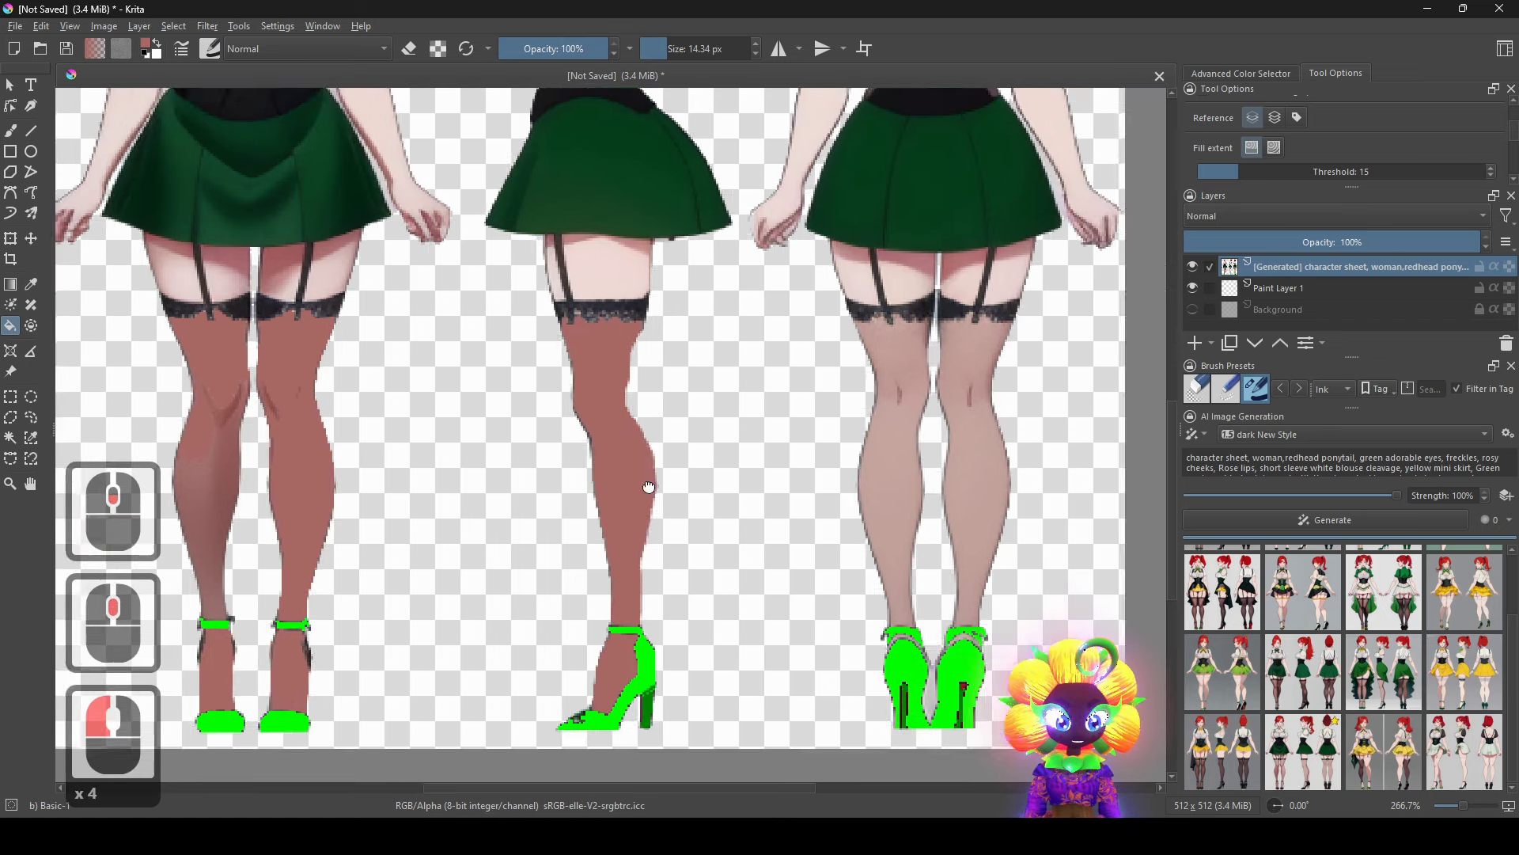
{"action": "left_click", "coordinate": [715, 540]}
{"action": "left_click", "coordinate": [783, 540]}
{"action": "scroll", "coordinate": [783, 540], "scroll_direction": "up", "scroll_amount": 5}
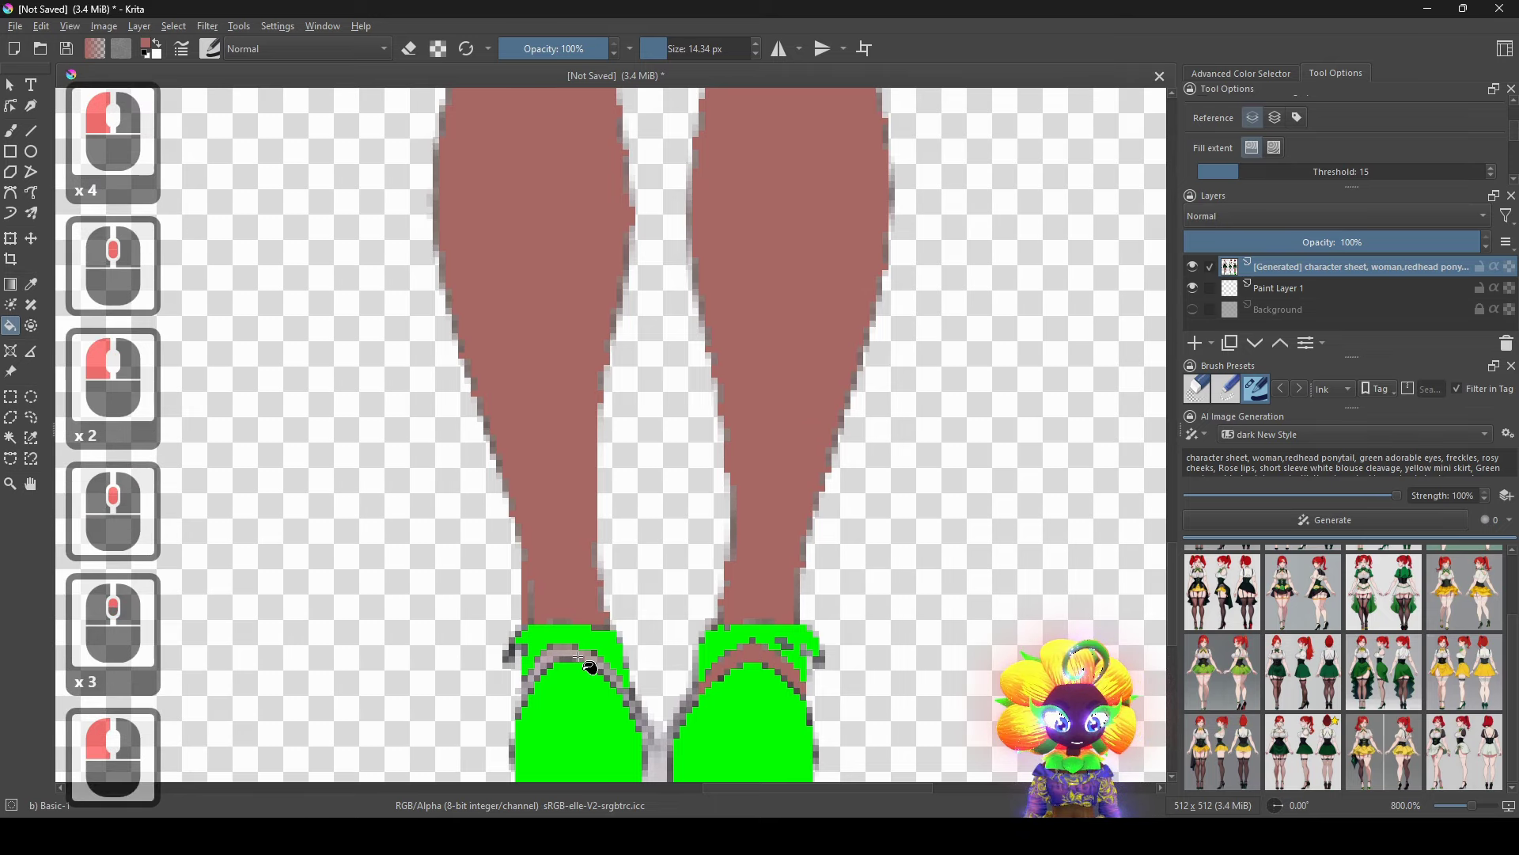
{"action": "scroll", "coordinate": [589, 667], "scroll_direction": "down", "scroll_amount": 5}
{"action": "scroll", "coordinate": [769, 552], "scroll_direction": "up", "scroll_amount": 3}
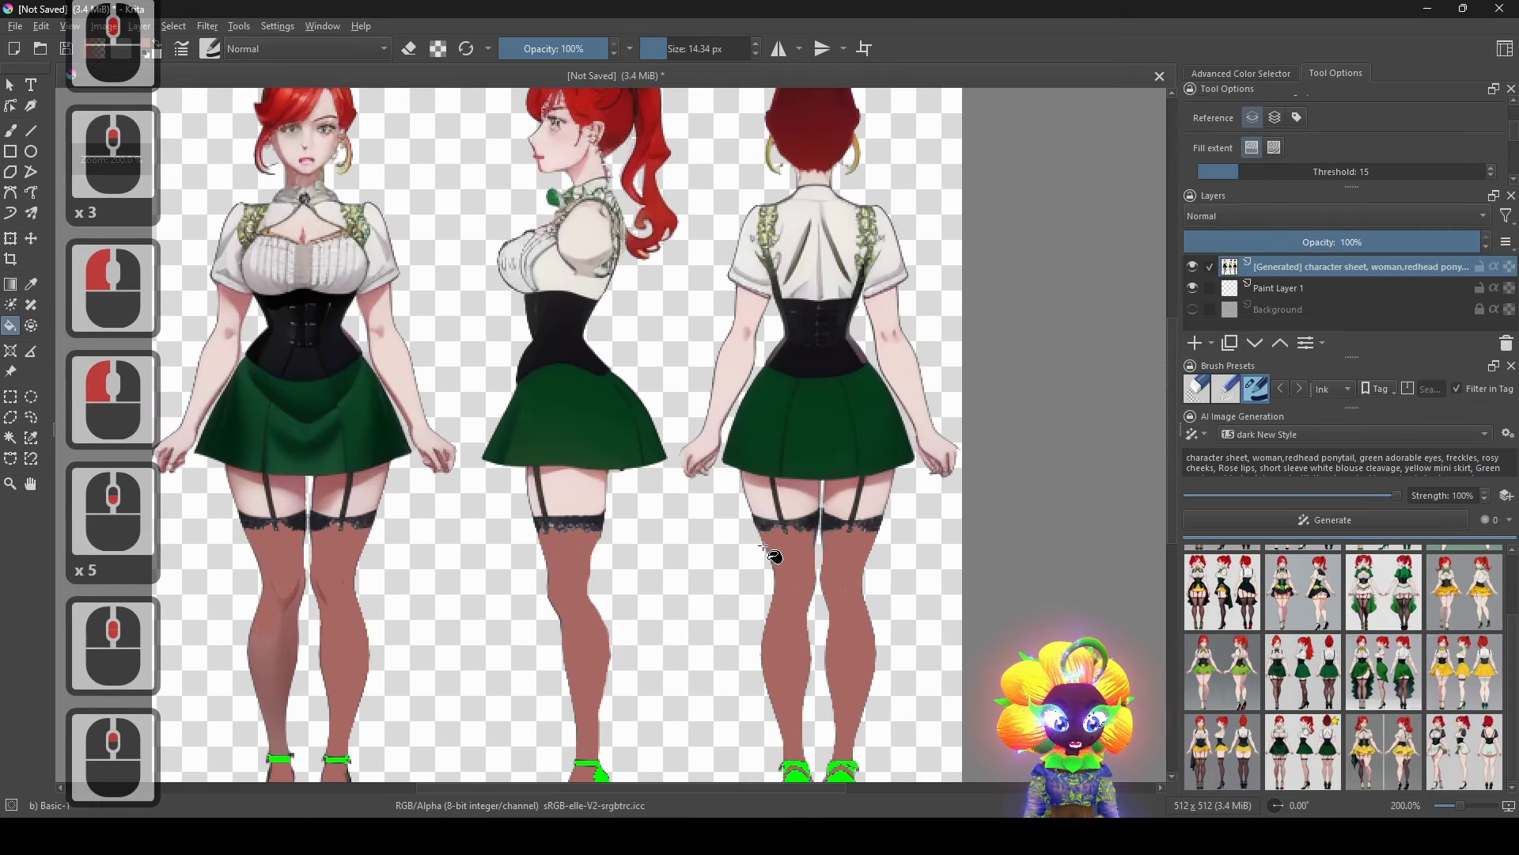
{"action": "scroll", "coordinate": [705, 542], "scroll_direction": "down", "scroll_amount": 3}
{"action": "scroll", "coordinate": [824, 532], "scroll_direction": "up", "scroll_amount": 3}
{"action": "right_click", "coordinate": [734, 465]}
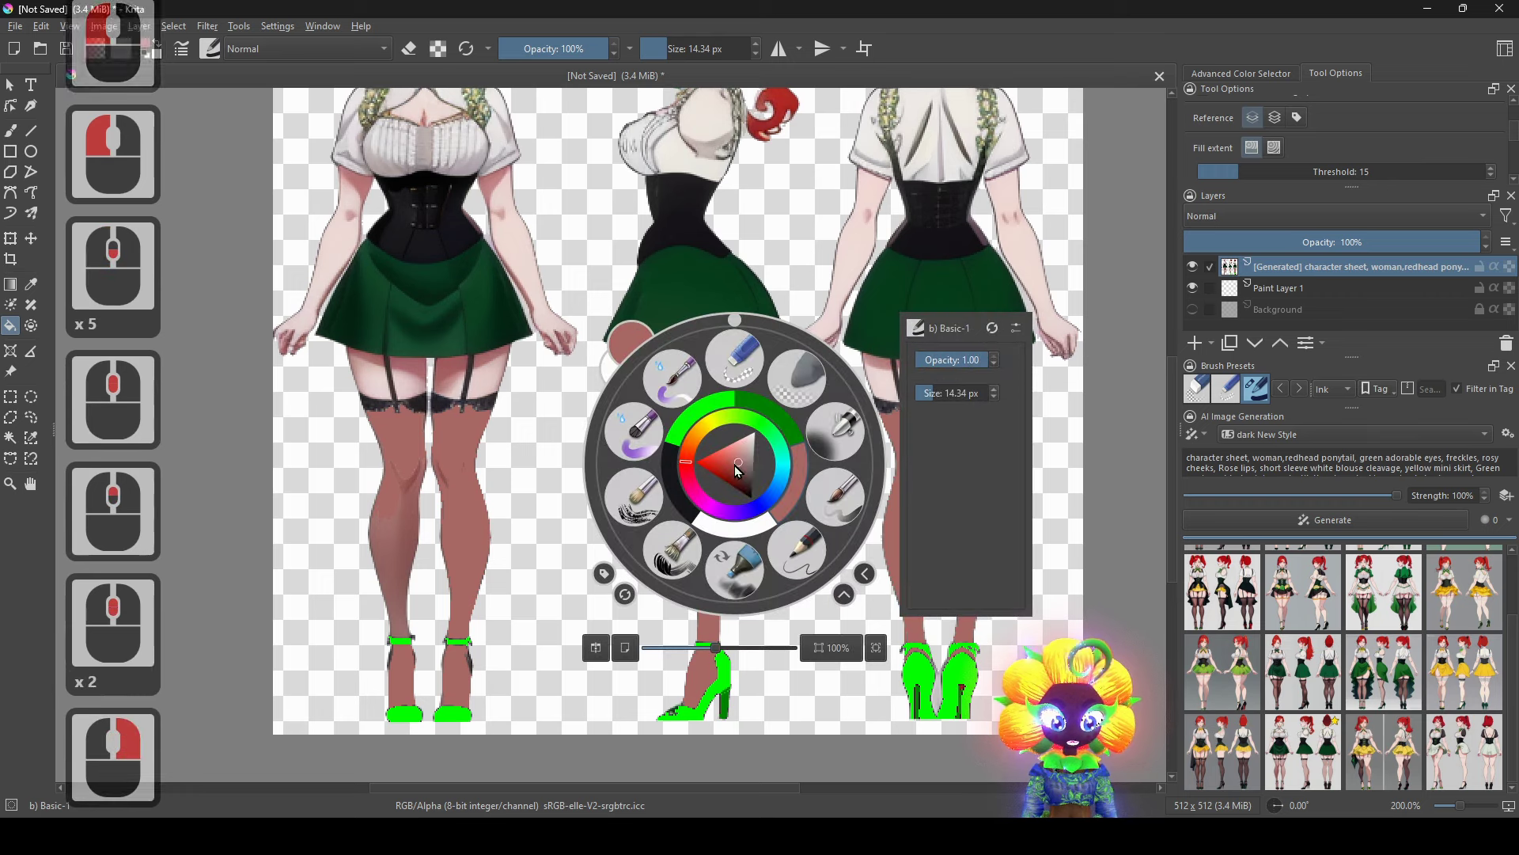
{"action": "left_click", "coordinate": [563, 424]}
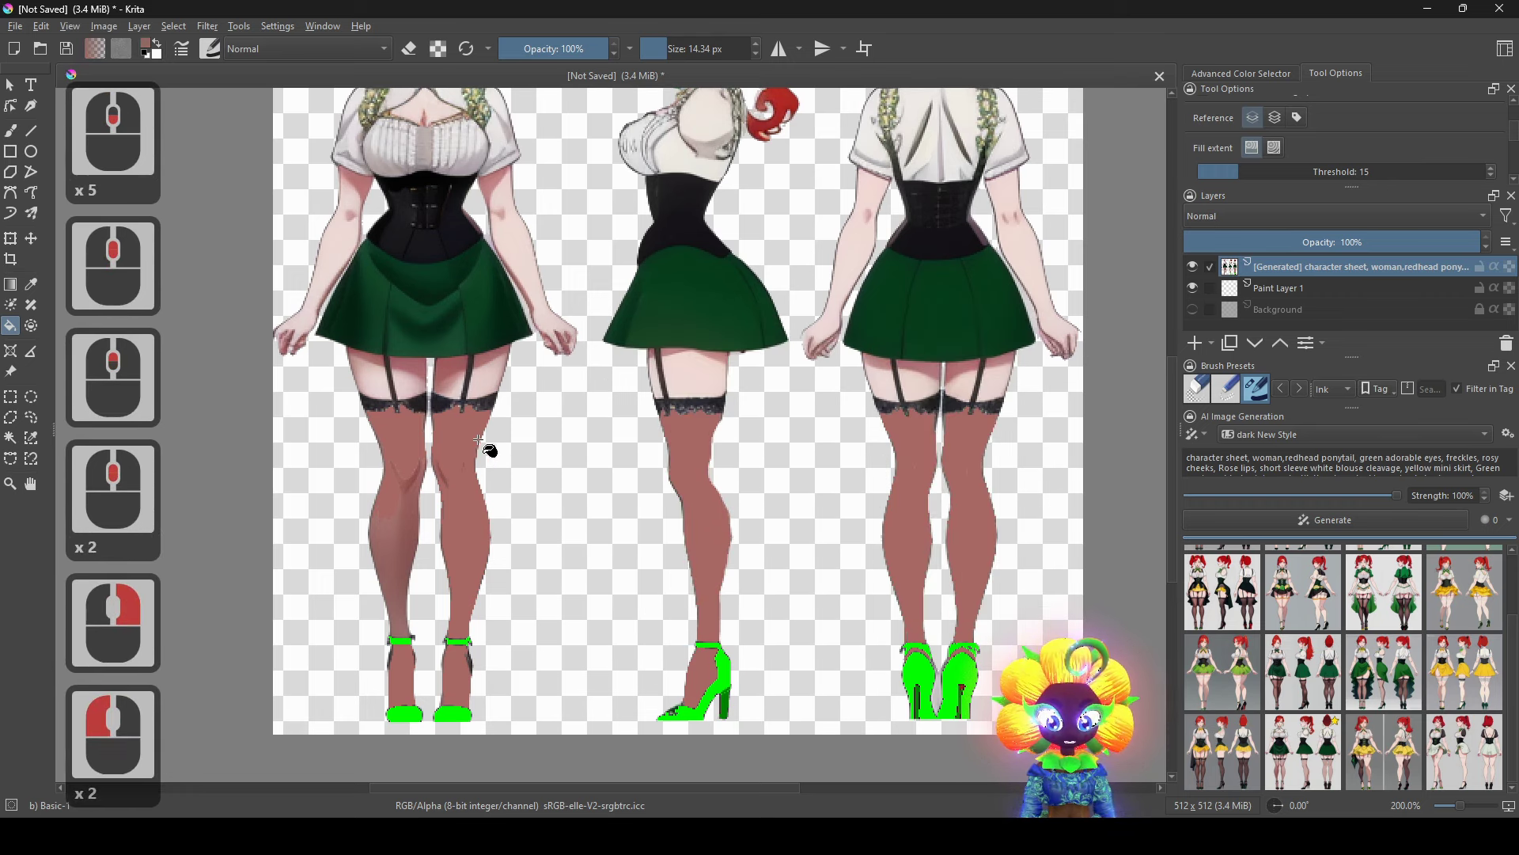
{"action": "key", "text": "ctrl+z"}
{"action": "left_click_drag", "start_coordinate": [601, 534], "coordinate": [591, 523]}
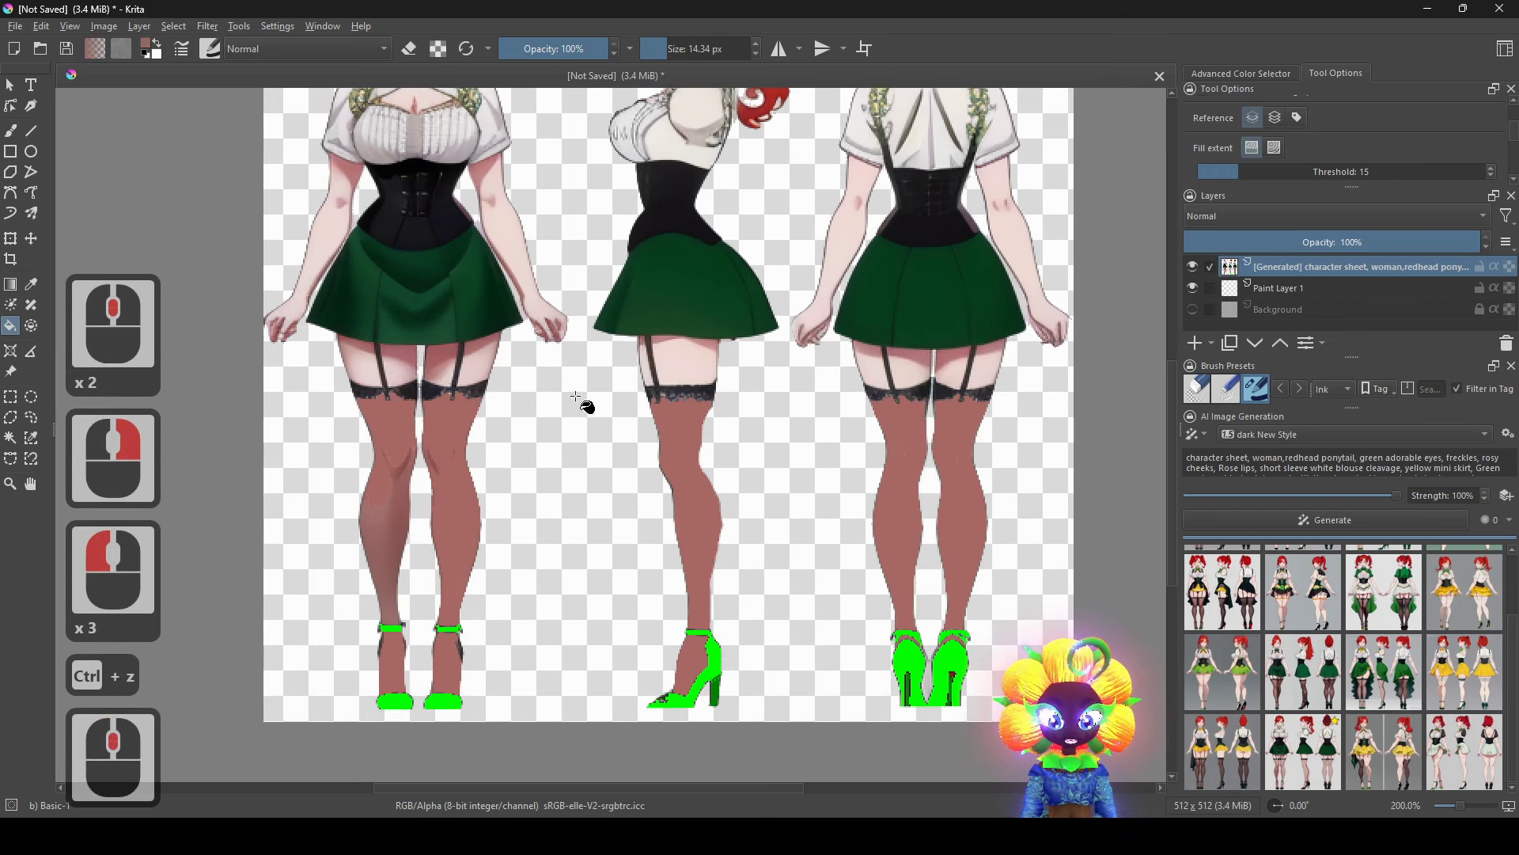
Sample the skin colour of the side-view thigh and paint over its slanted garter strap with the freehand brush.
{"action": "left_click_drag", "start_coordinate": [795, 362], "coordinate": [819, 447]}
{"action": "scroll", "coordinate": [729, 283], "scroll_direction": "up", "scroll_amount": 1}
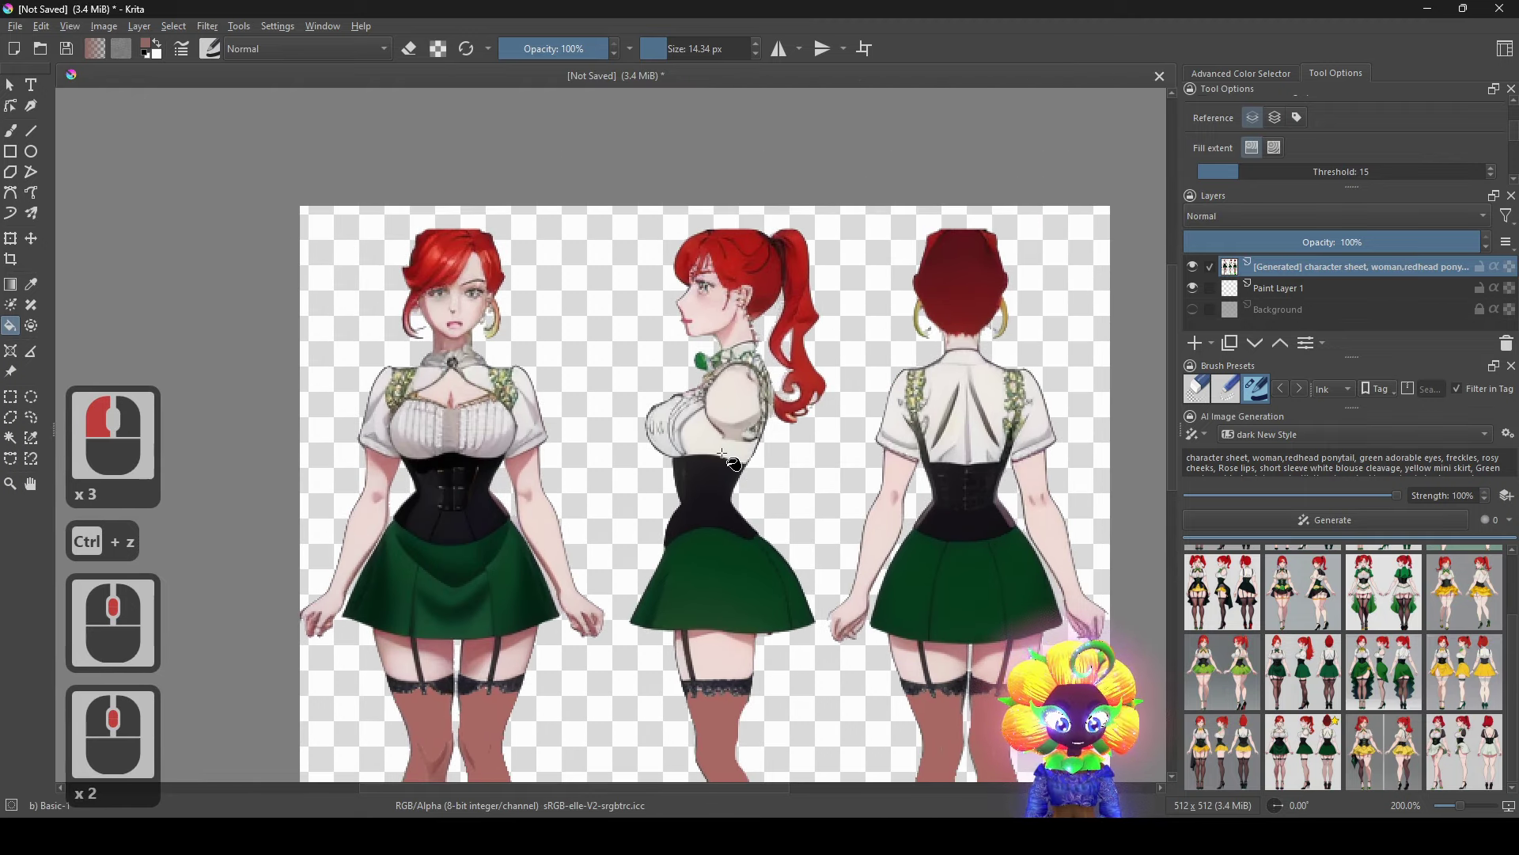
{"action": "scroll", "coordinate": [748, 443], "scroll_direction": "up", "scroll_amount": 1}
{"action": "left_click_drag", "start_coordinate": [755, 554], "coordinate": [738, 396]}
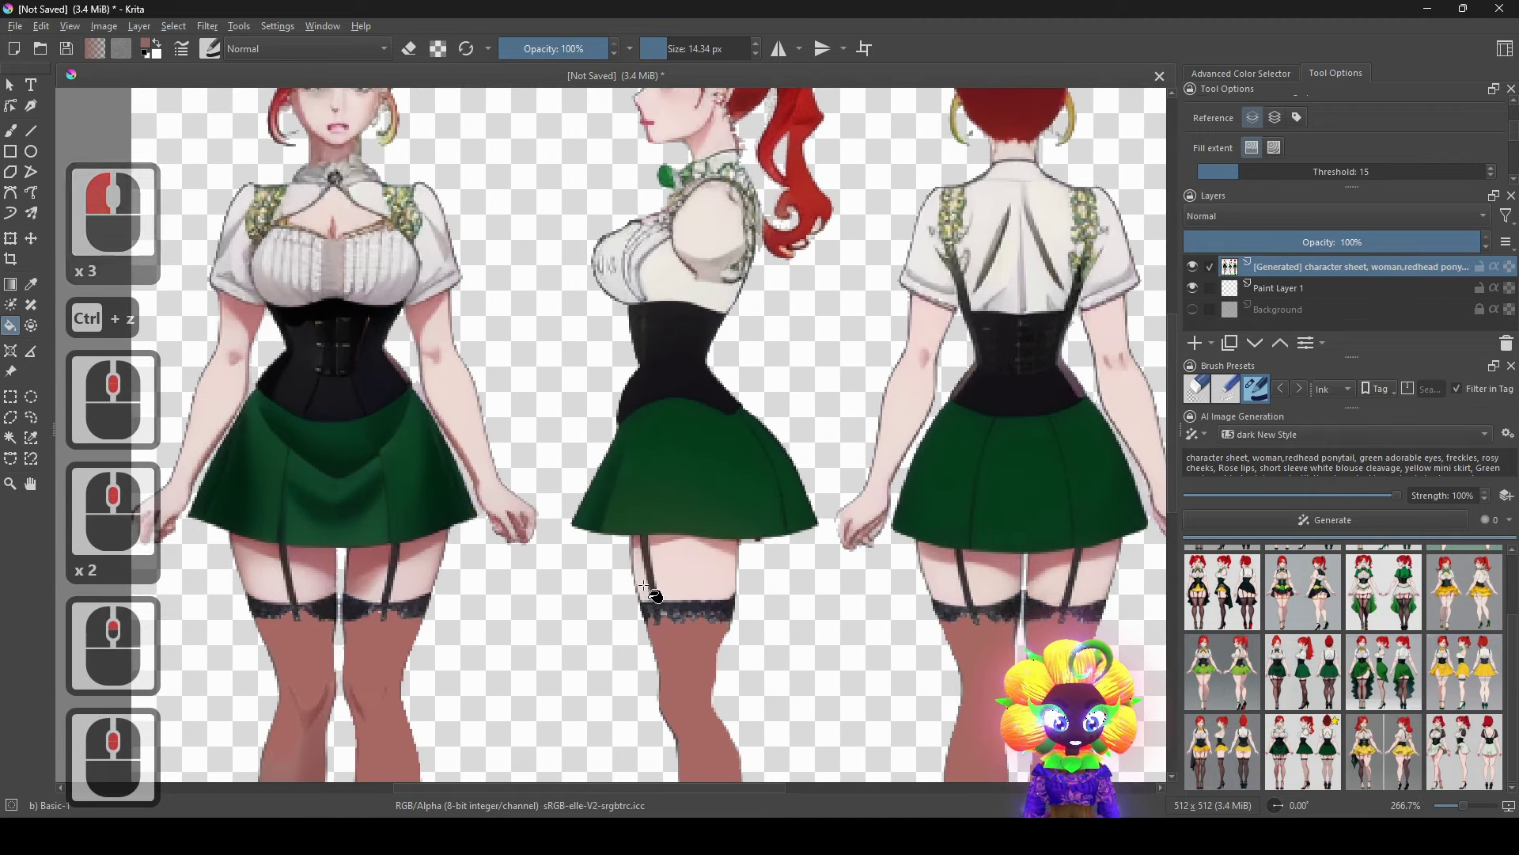
{"action": "scroll", "coordinate": [679, 638], "scroll_direction": "up", "scroll_amount": 1}
{"action": "left_click_drag", "start_coordinate": [695, 559], "coordinate": [493, 592]}
{"action": "left_click_drag", "start_coordinate": [203, 471], "coordinate": [431, 448]}
{"action": "left_click", "coordinate": [12, 130]}
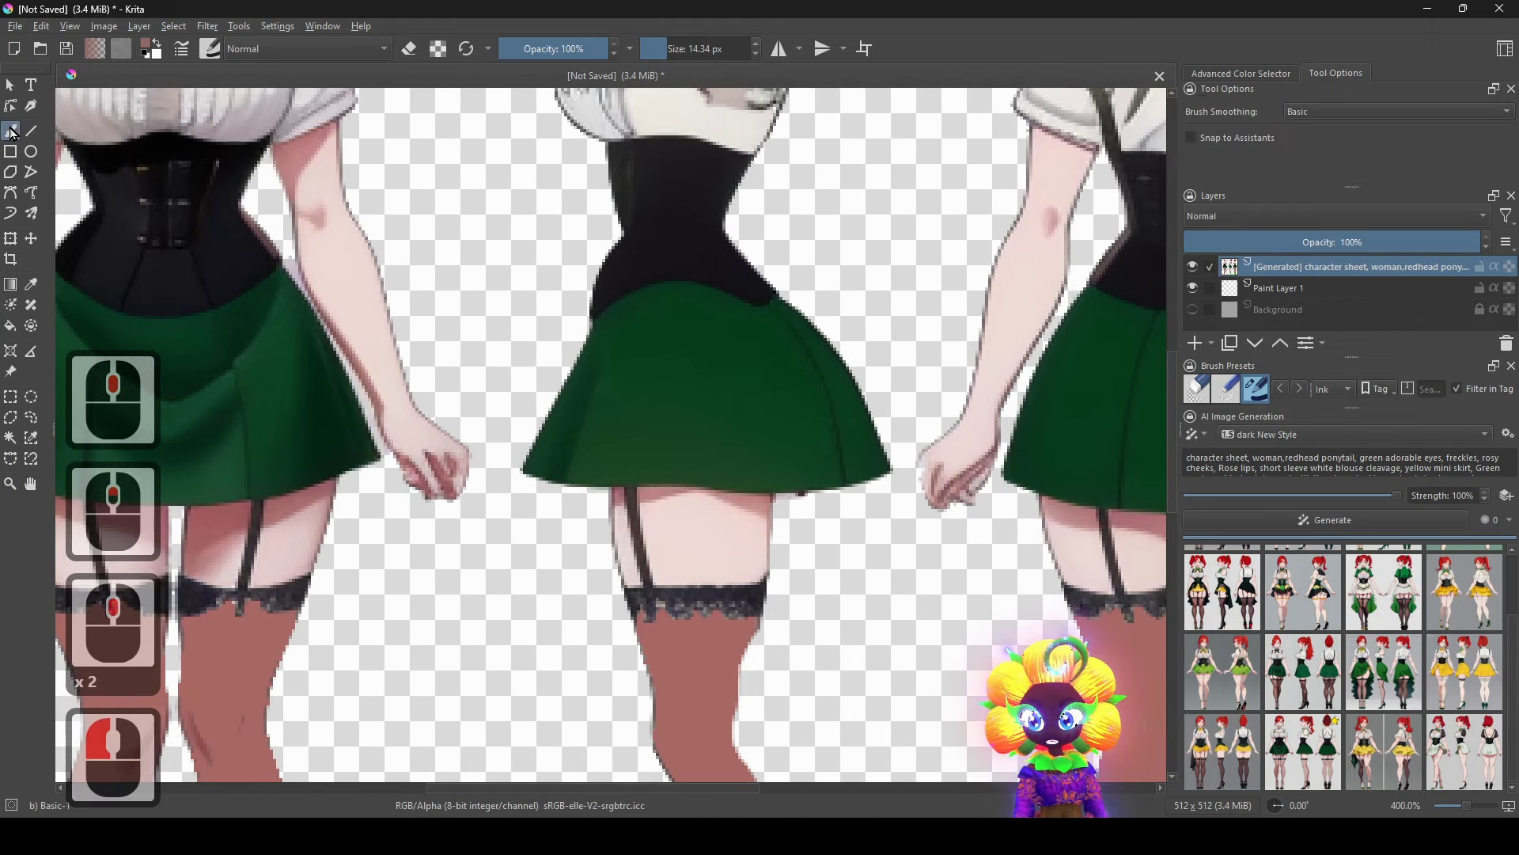
{"action": "scroll", "coordinate": [645, 538], "scroll_direction": "up", "scroll_amount": 2}
{"action": "mouse_move", "coordinate": [652, 523]}
{"action": "left_mouse_down"}
{"action": "mouse_move", "coordinate": [625, 560]}
{"action": "mouse_move", "coordinate": [583, 510]}
{"action": "mouse_move", "coordinate": [590, 412]}
{"action": "left_mouse_up"}
{"action": "left_click", "coordinate": [603, 414], "text": "ctrl"}
{"action": "scroll", "coordinate": [617, 546], "scroll_direction": "down", "scroll_amount": 2}
{"action": "scroll", "coordinate": [890, 509], "scroll_direction": "up", "scroll_amount": 1}
{"action": "mouse_move", "coordinate": [610, 536]}
{"action": "left_mouse_down"}
{"action": "mouse_move", "coordinate": [890, 510]}
{"action": "mouse_move", "coordinate": [773, 537]}
{"action": "left_mouse_up"}
Draw a straight vertical garter strap on the side-view thigh with a 2.78 px line in the dark colour sampled from the front-view strap.
{"action": "left_click", "coordinate": [380, 500], "text": "ctrl"}
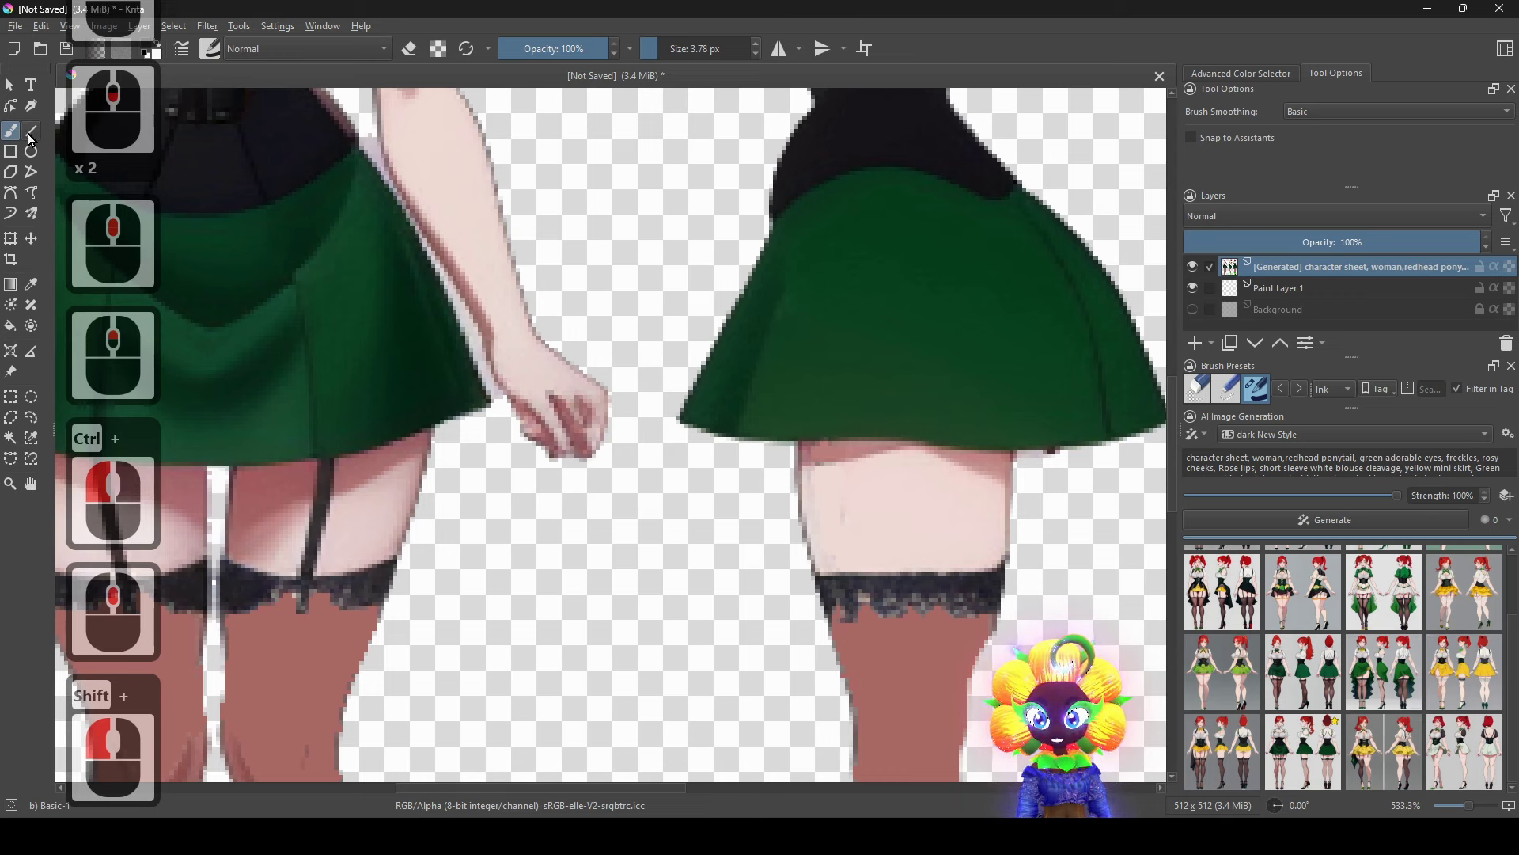
{"action": "left_click", "coordinate": [32, 133]}
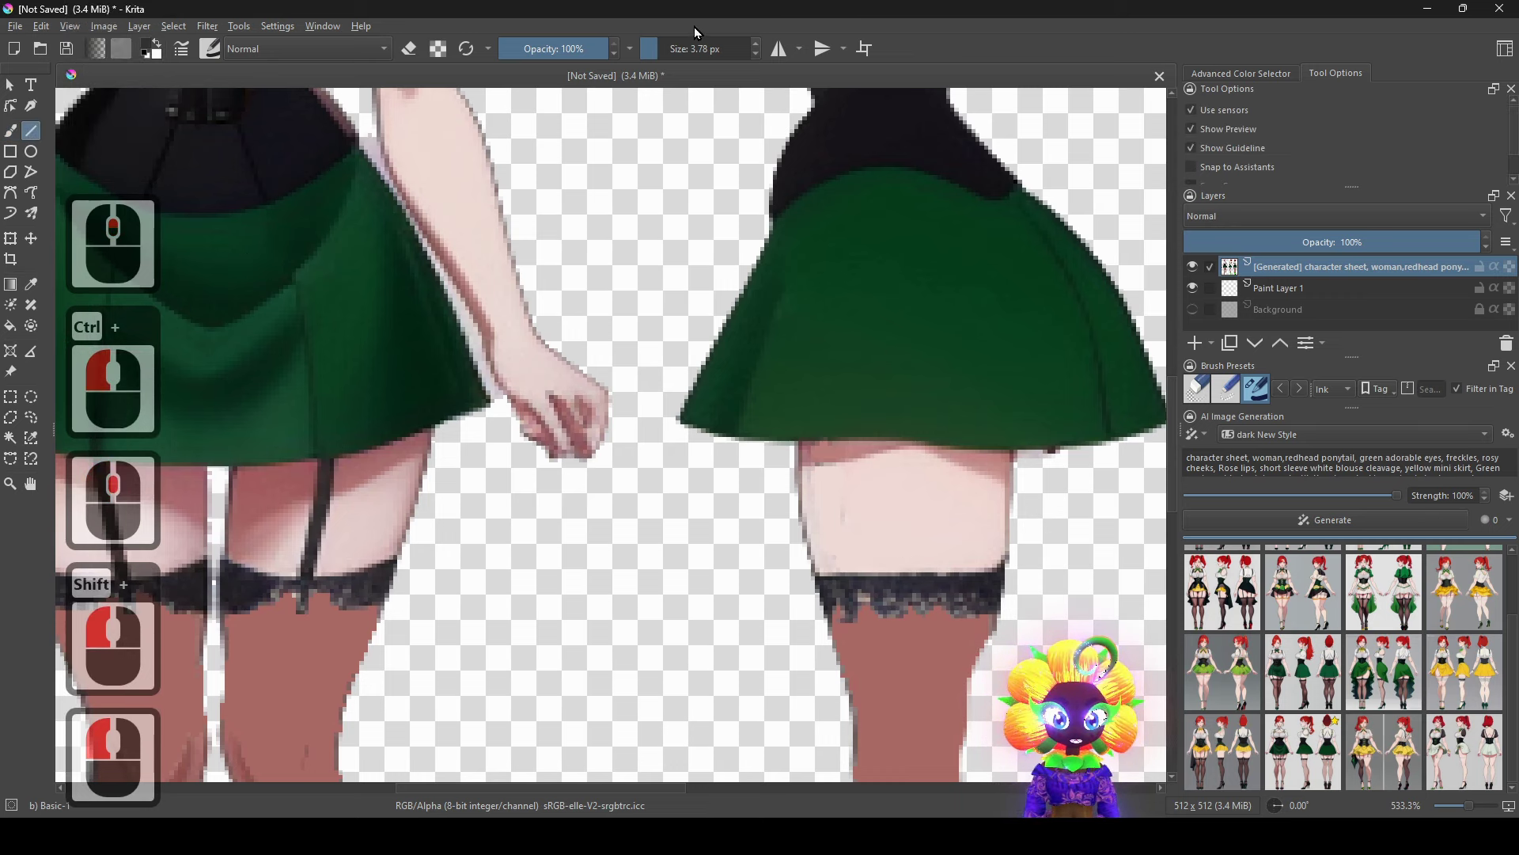
{"action": "scroll", "coordinate": [690, 54], "scroll_direction": "down", "scroll_amount": 3}
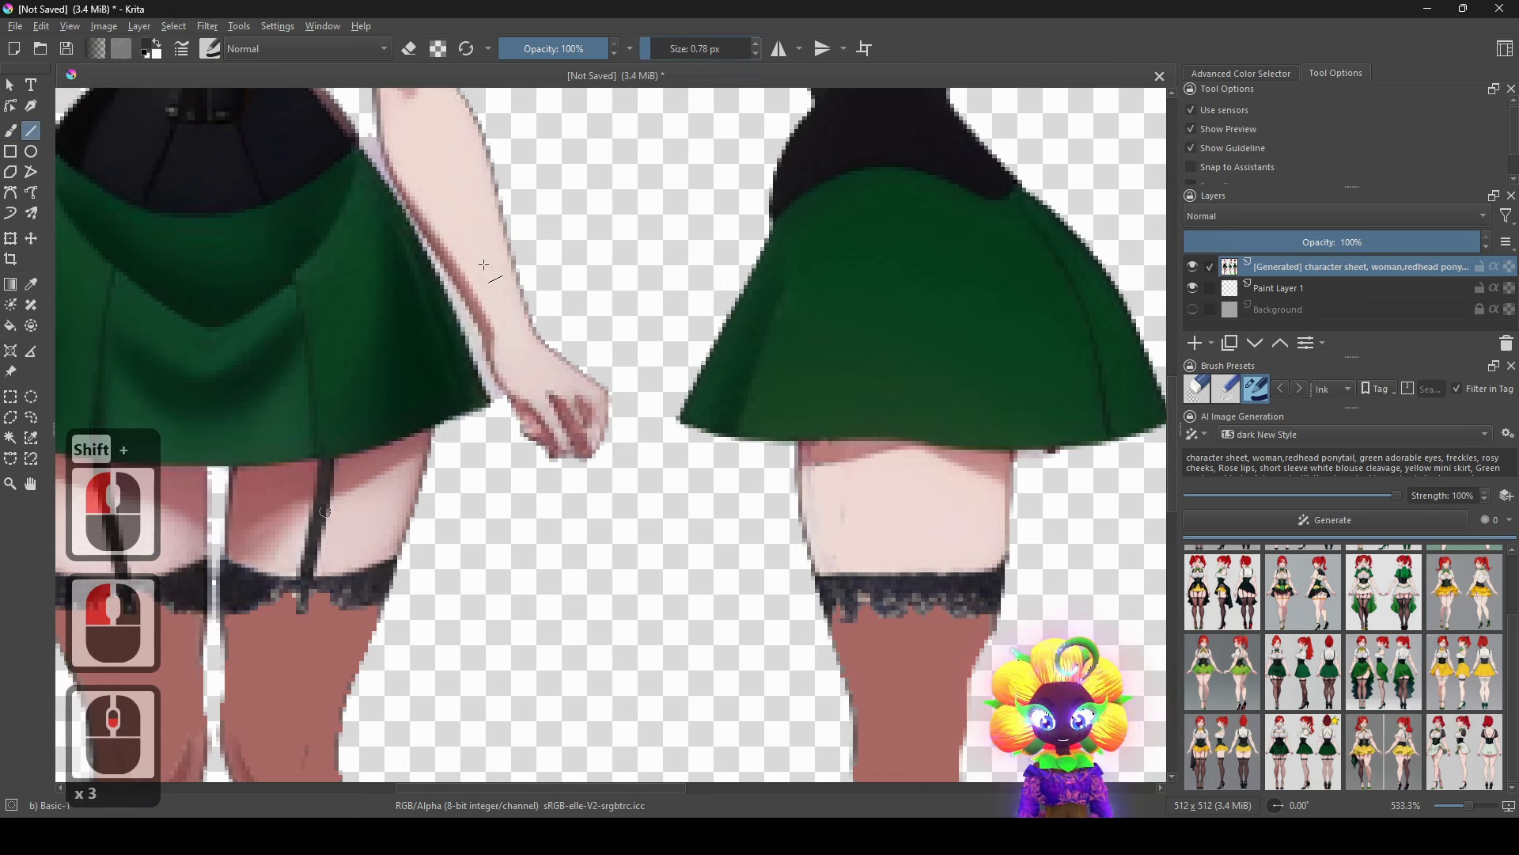
{"action": "scroll", "coordinate": [679, 46], "scroll_direction": "up", "scroll_amount": 2}
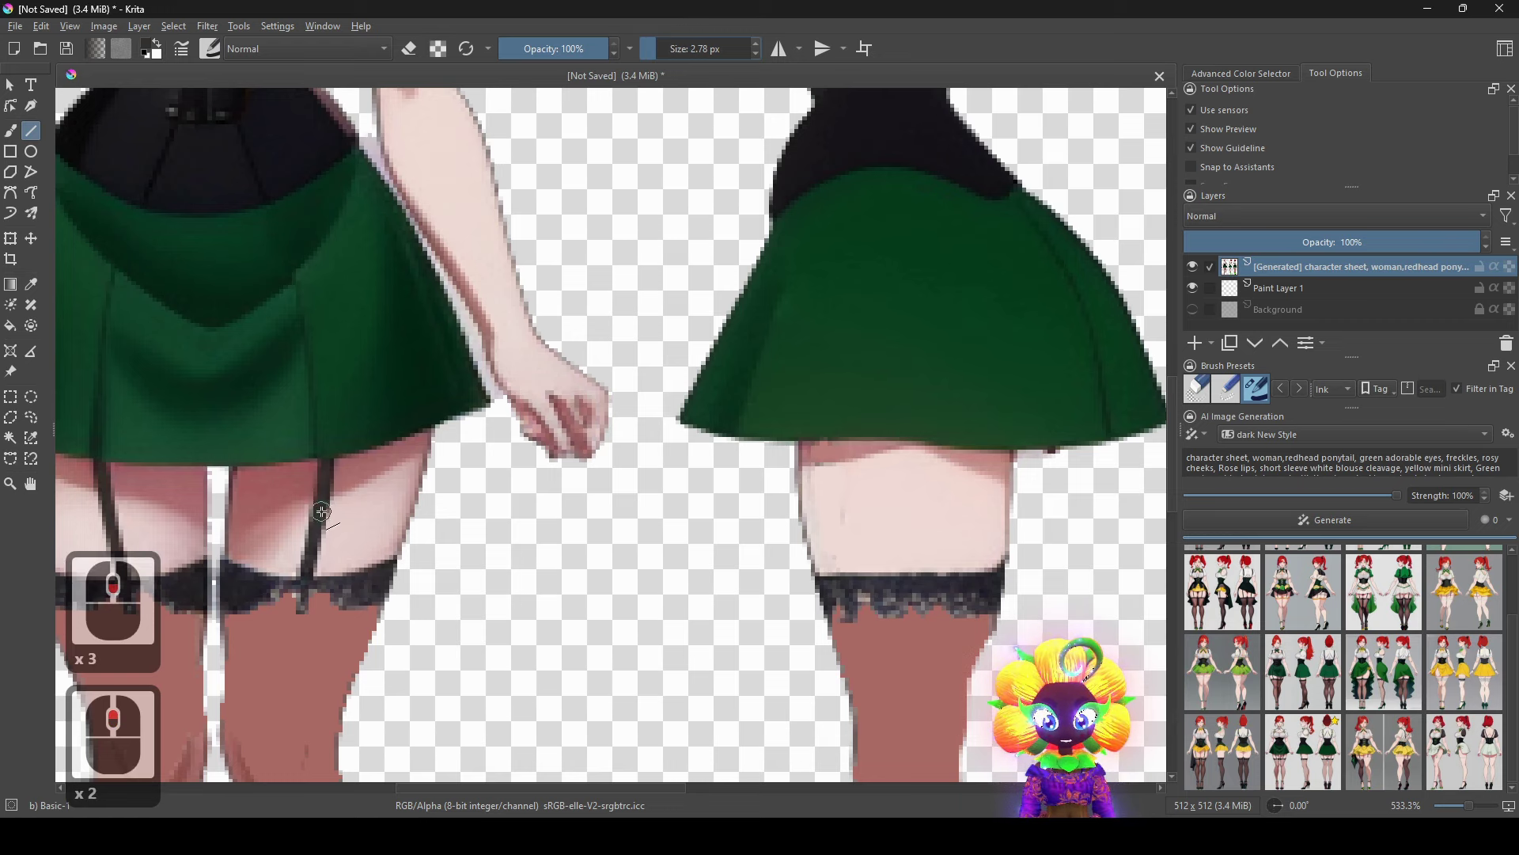
{"action": "left_click_drag", "start_coordinate": [908, 577], "coordinate": [909, 449]}
{"action": "scroll", "coordinate": [908, 449], "scroll_direction": "down", "scroll_amount": 6}
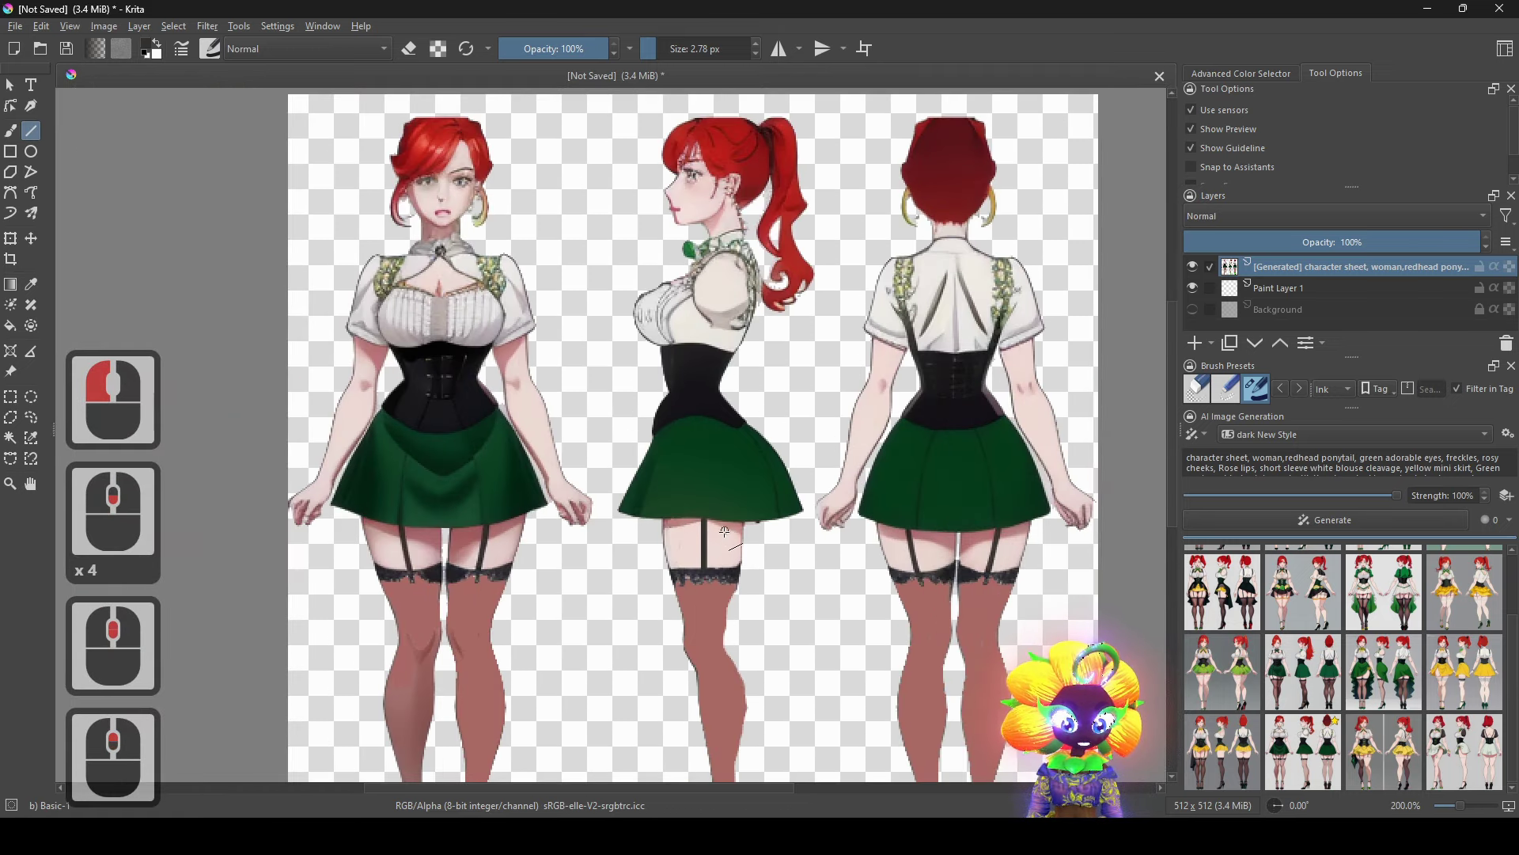
Examine the heads and upper bodies of the three figures for details that differ between the views.
{"action": "left_click_drag", "start_coordinate": [706, 585], "coordinate": [729, 610]}
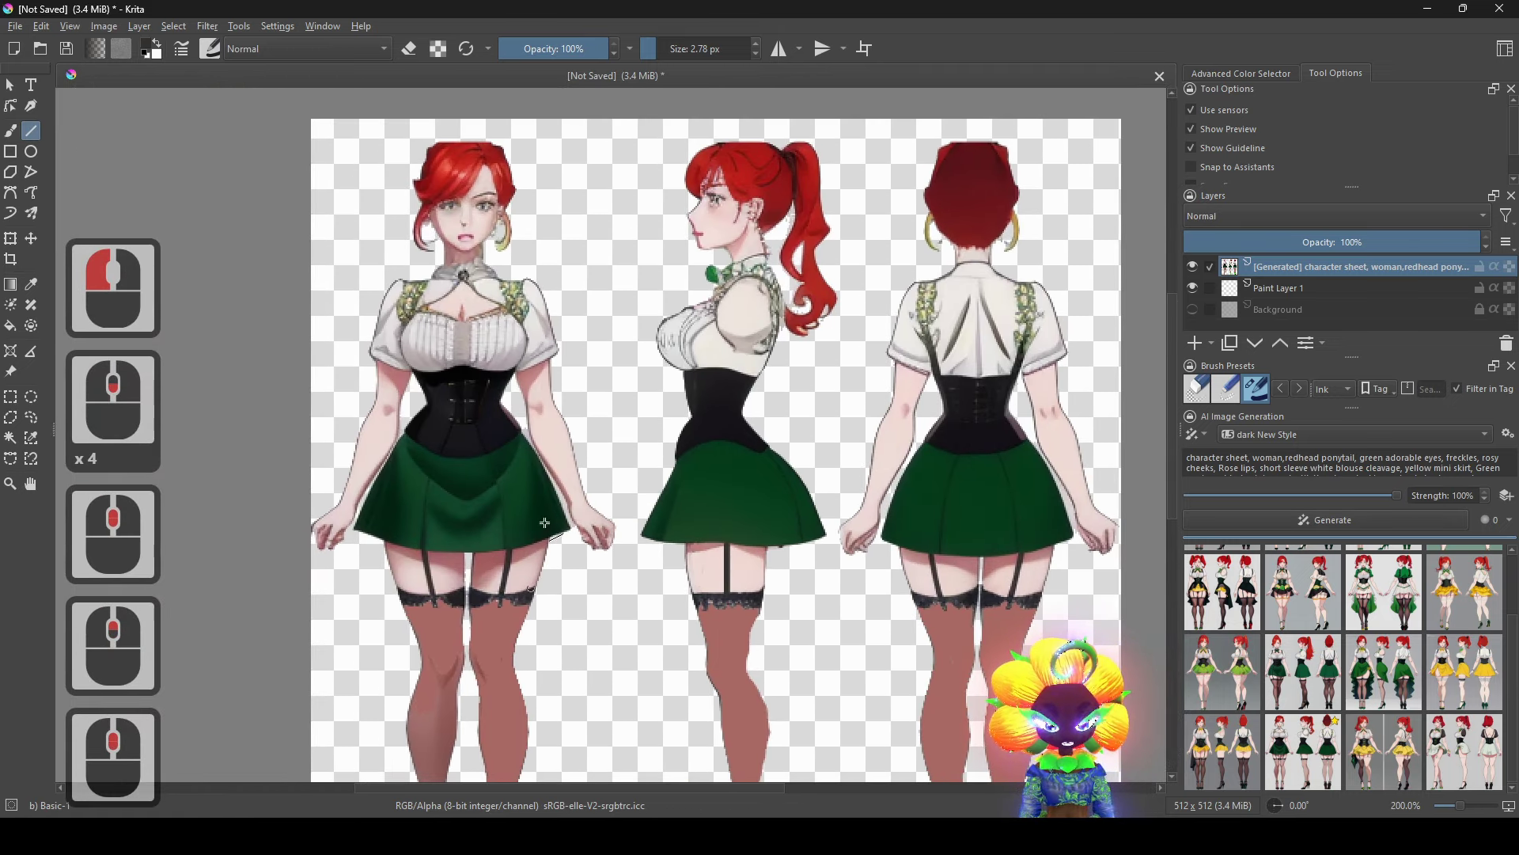
{"action": "left_click_drag", "start_coordinate": [631, 413], "coordinate": [652, 619]}
{"action": "scroll", "coordinate": [650, 621], "scroll_direction": "up", "scroll_amount": 1}
{"action": "left_click_drag", "start_coordinate": [525, 511], "coordinate": [516, 537]}
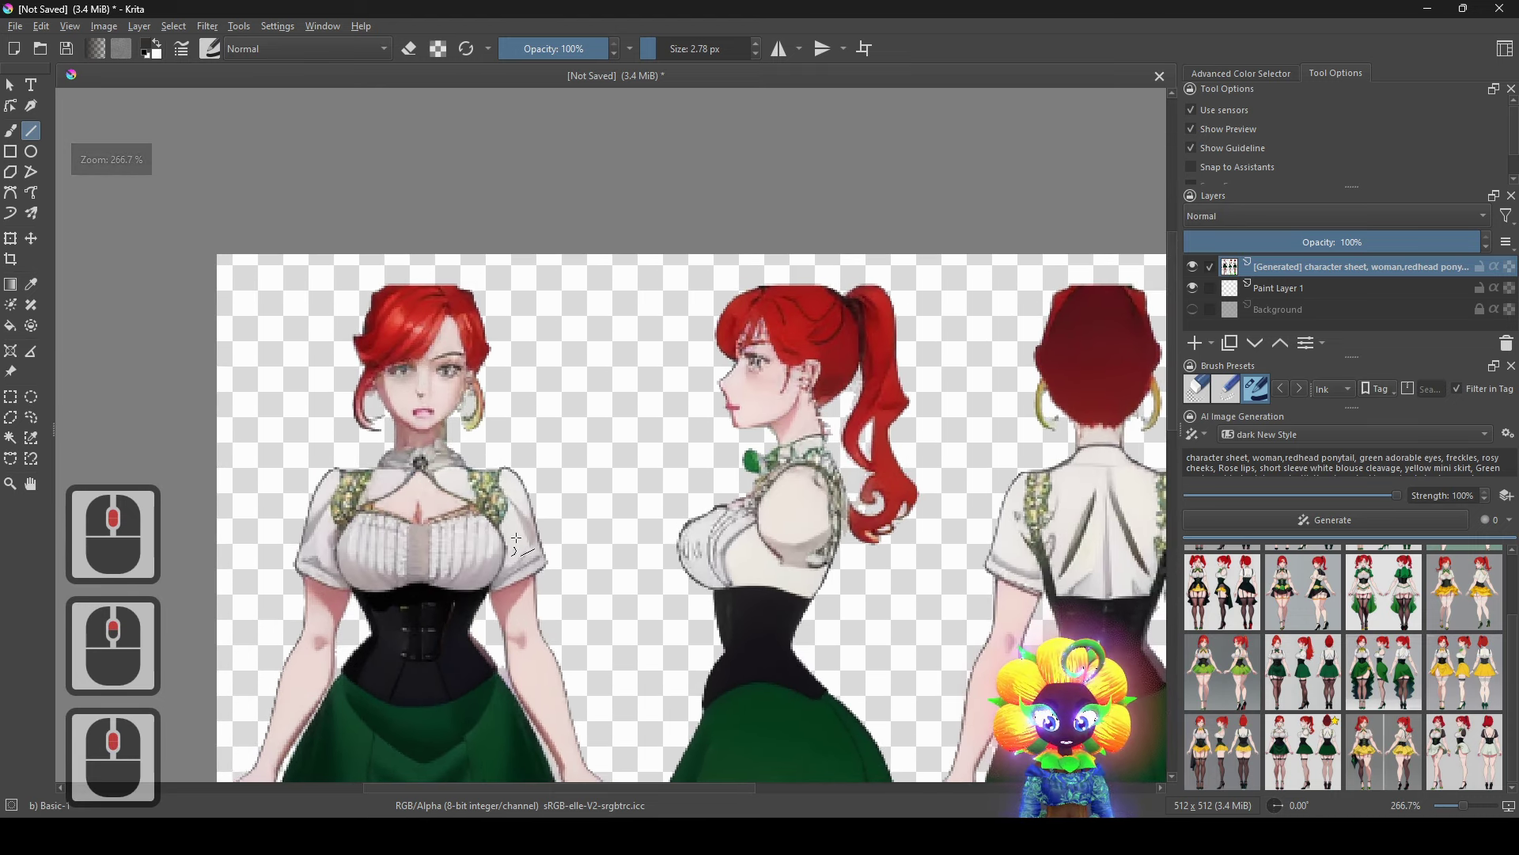
{"action": "middle_click", "coordinate": [757, 544]}
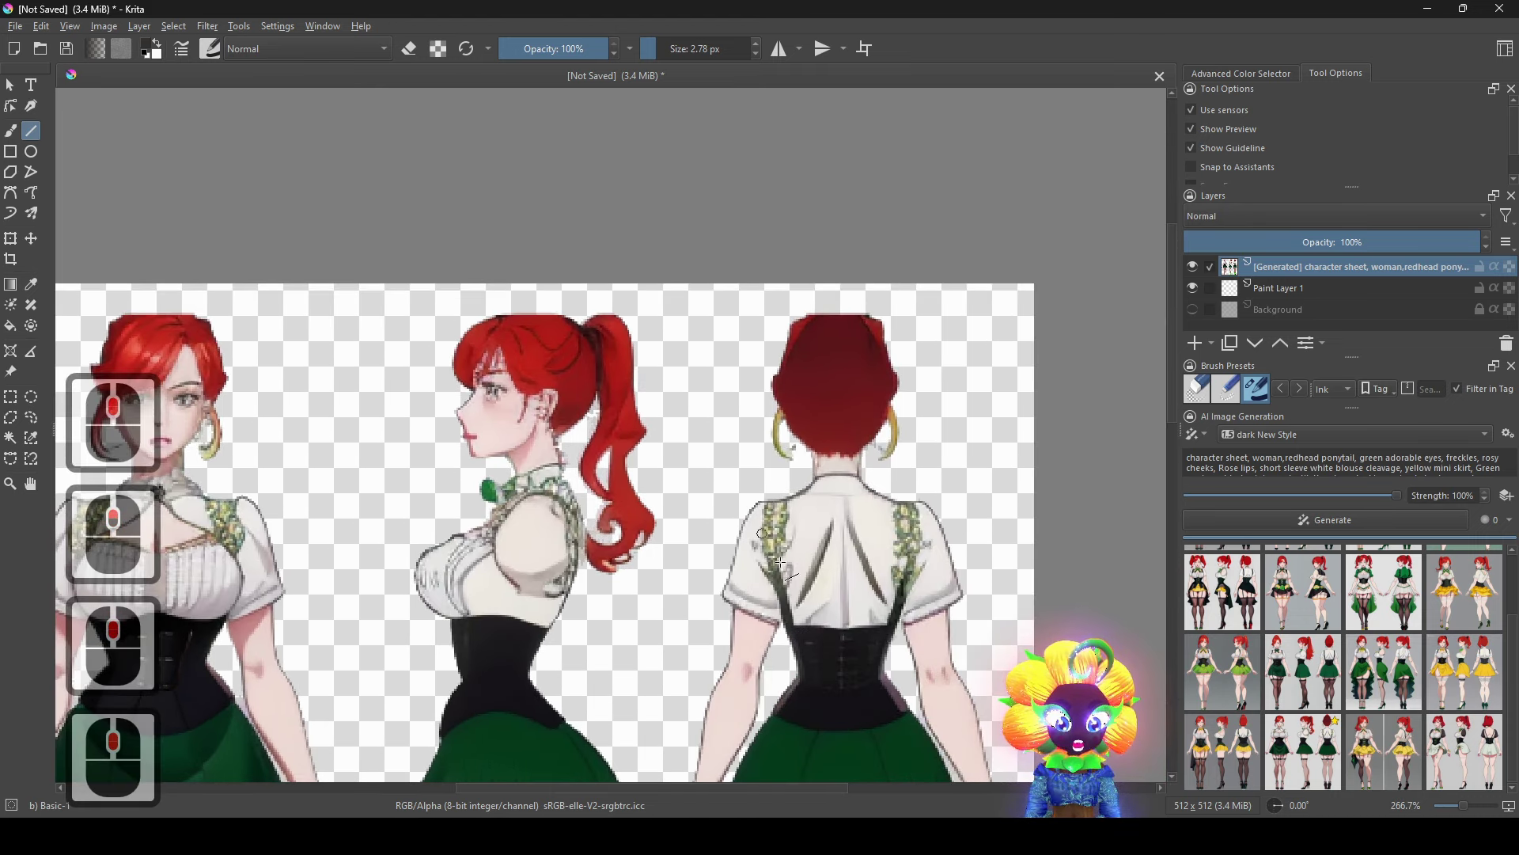
{"action": "scroll", "coordinate": [748, 605], "scroll_direction": "up", "scroll_amount": 1}
{"action": "scroll", "coordinate": [799, 625], "scroll_direction": "down", "scroll_amount": 2}
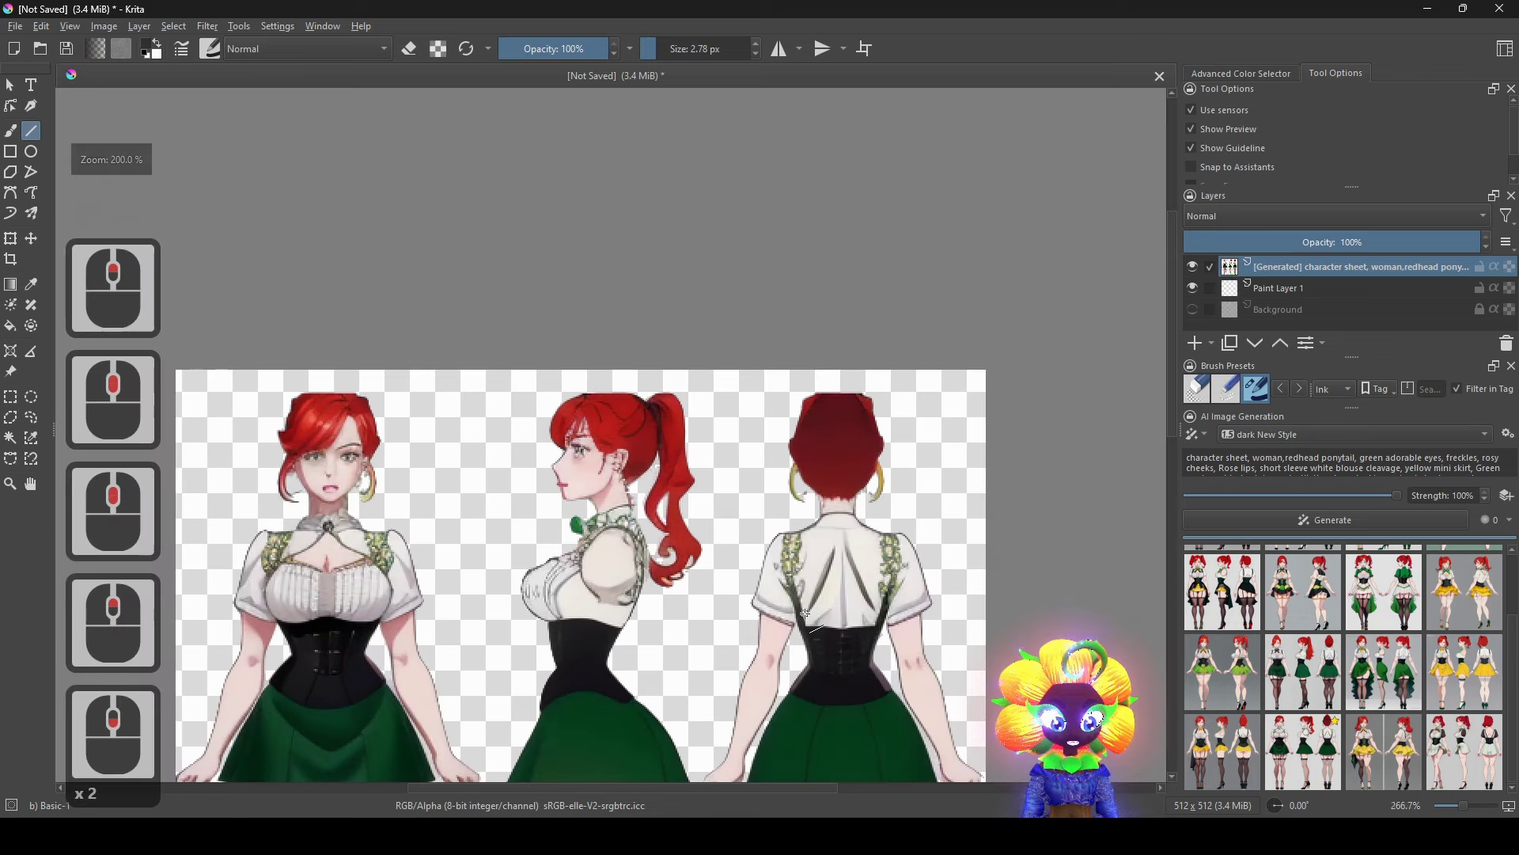
{"action": "middle_click", "coordinate": [790, 668]}
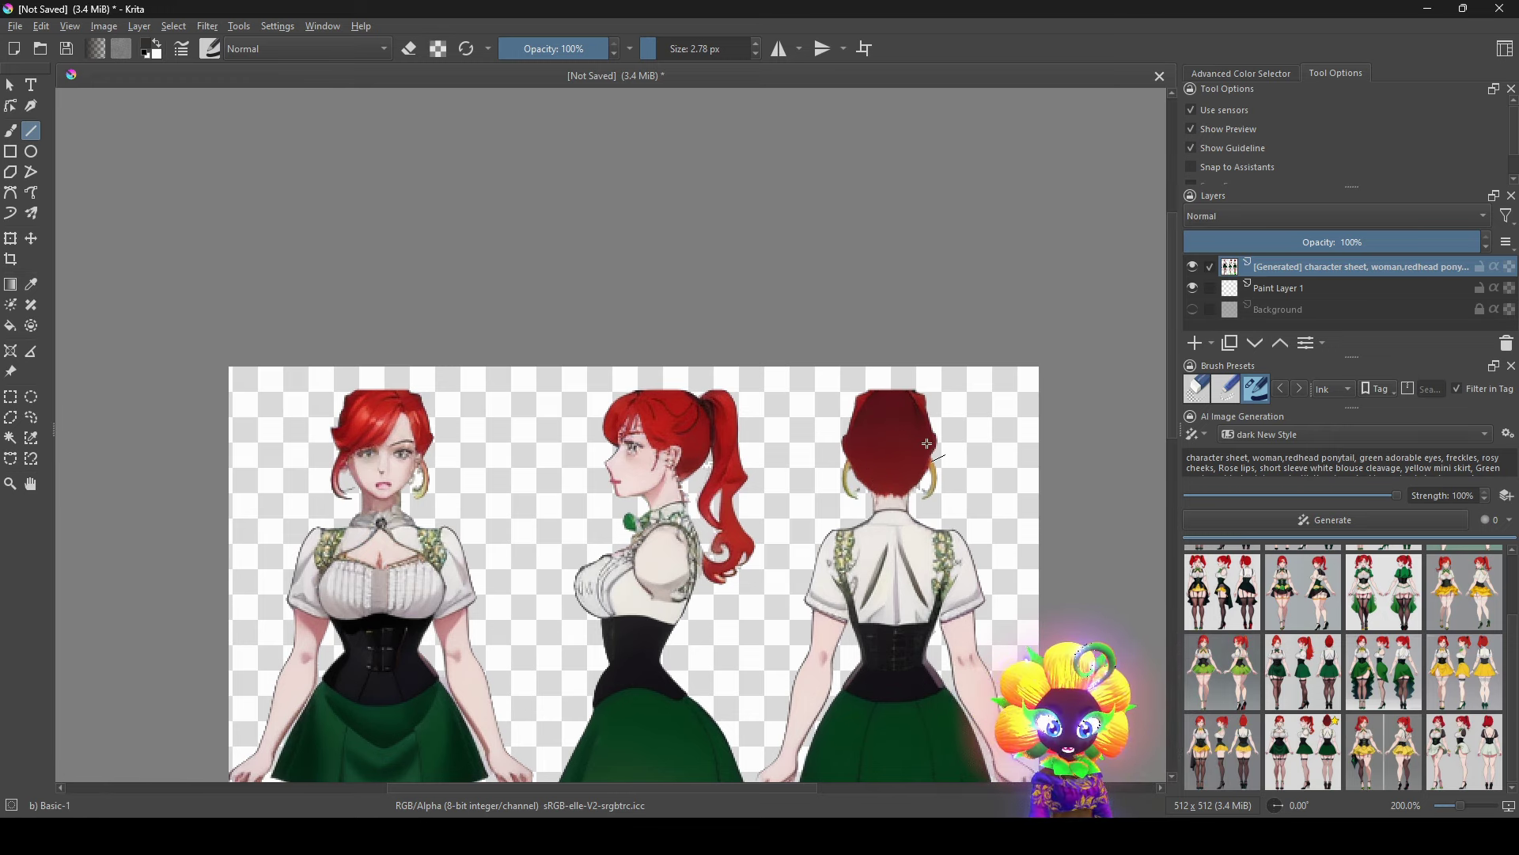
Sample the dark red of the back-view hair and try a freehand brush stroke over the hair.
{"action": "scroll", "coordinate": [911, 425], "scroll_direction": "up", "scroll_amount": 2}
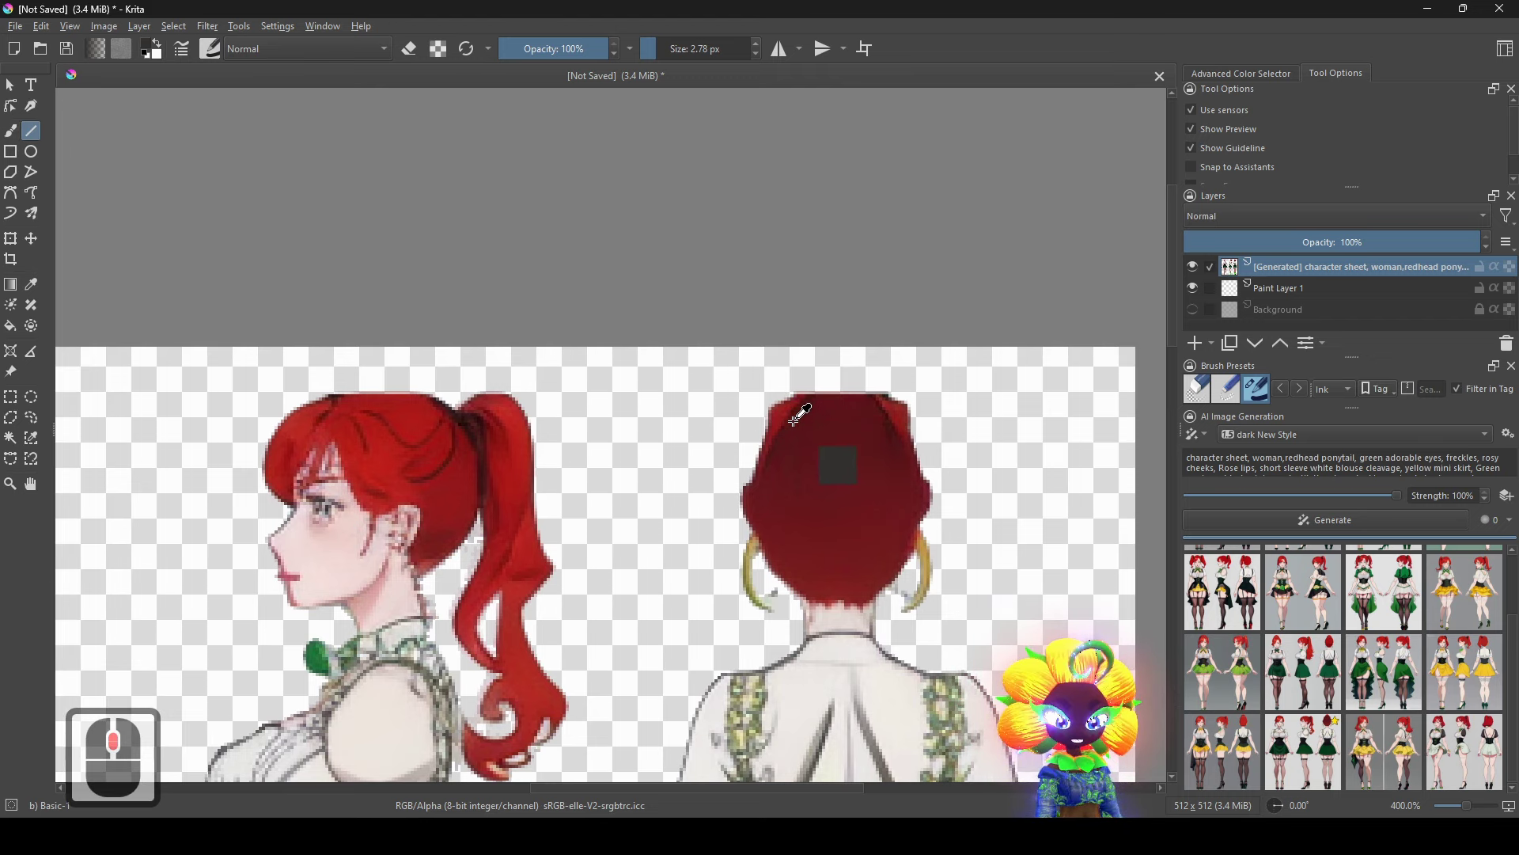
{"action": "left_click", "coordinate": [793, 421], "text": "ctrl"}
{"action": "left_click", "coordinate": [752, 429], "text": "shift"}
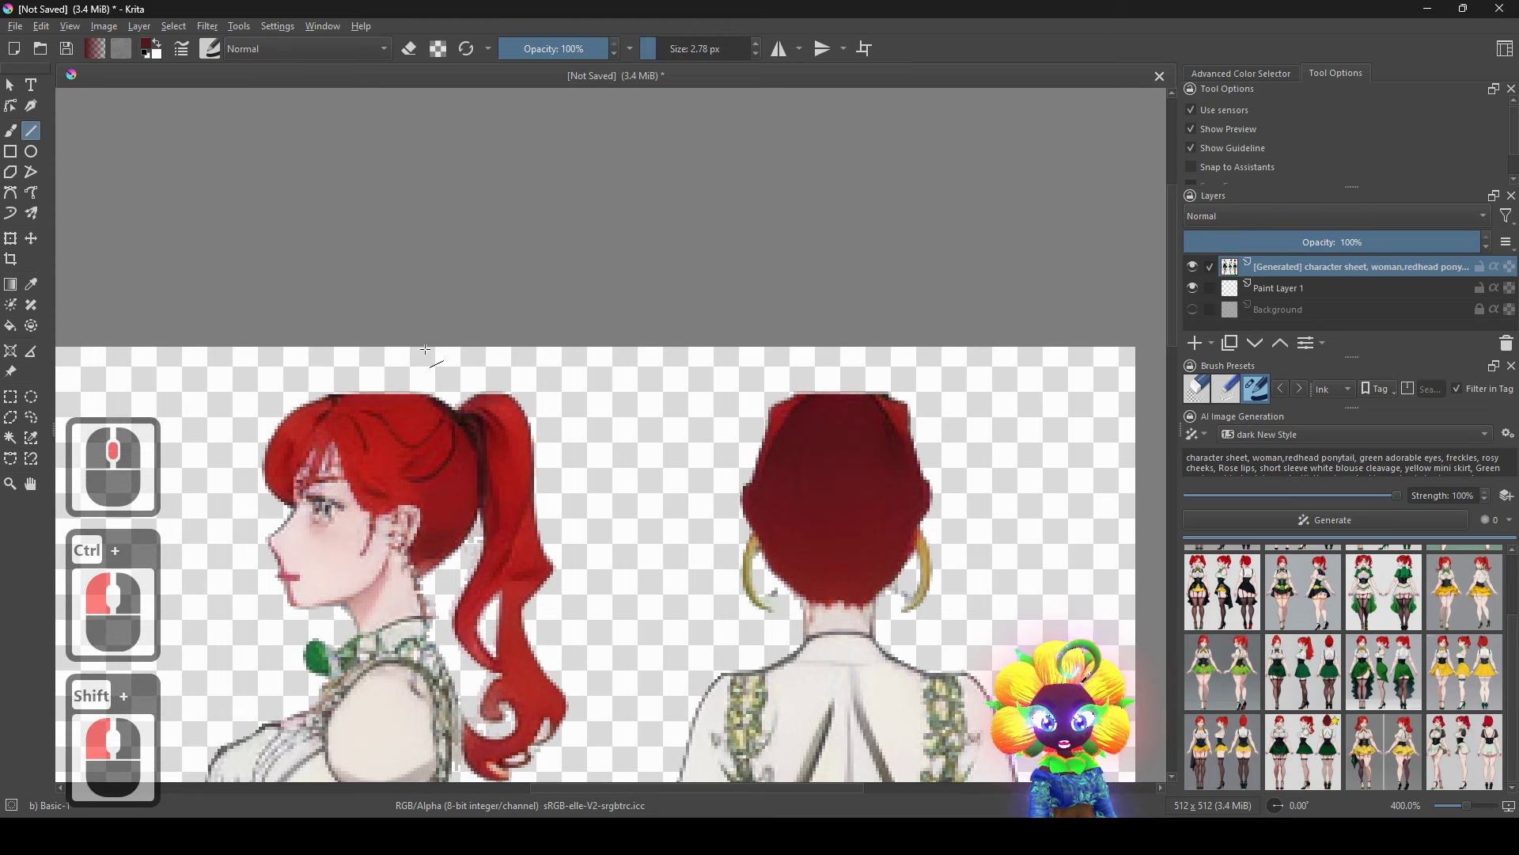
{"action": "left_click", "coordinate": [13, 136]}
{"action": "left_click", "coordinate": [771, 541]}
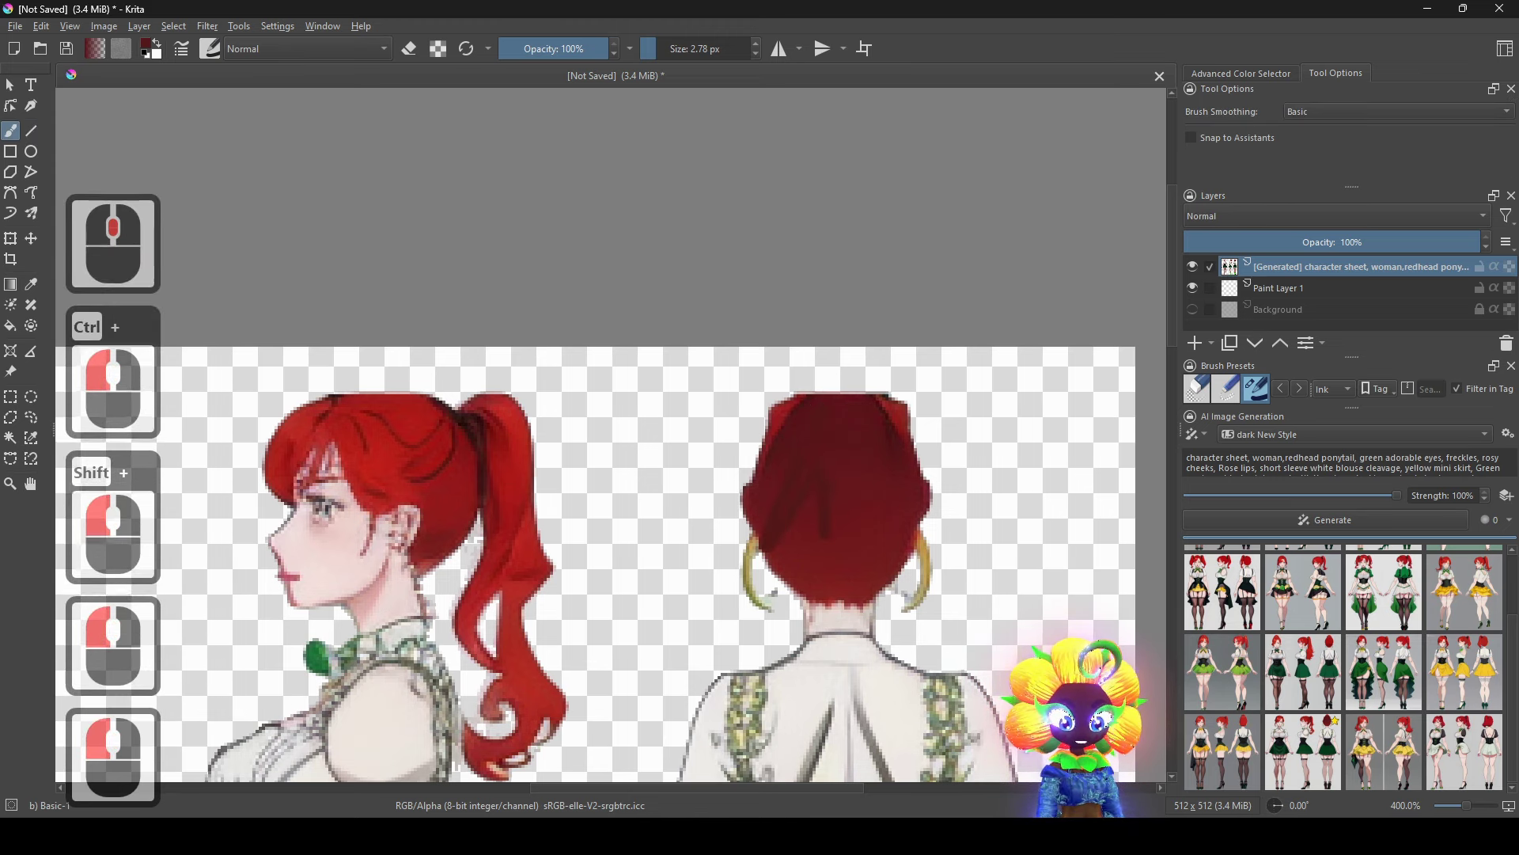
{"action": "key", "text": "ctrl+z"}
Darken the brush colour to a very dark red and try a stroke down the back-view hair.
{"action": "right_click", "coordinate": [778, 300]}
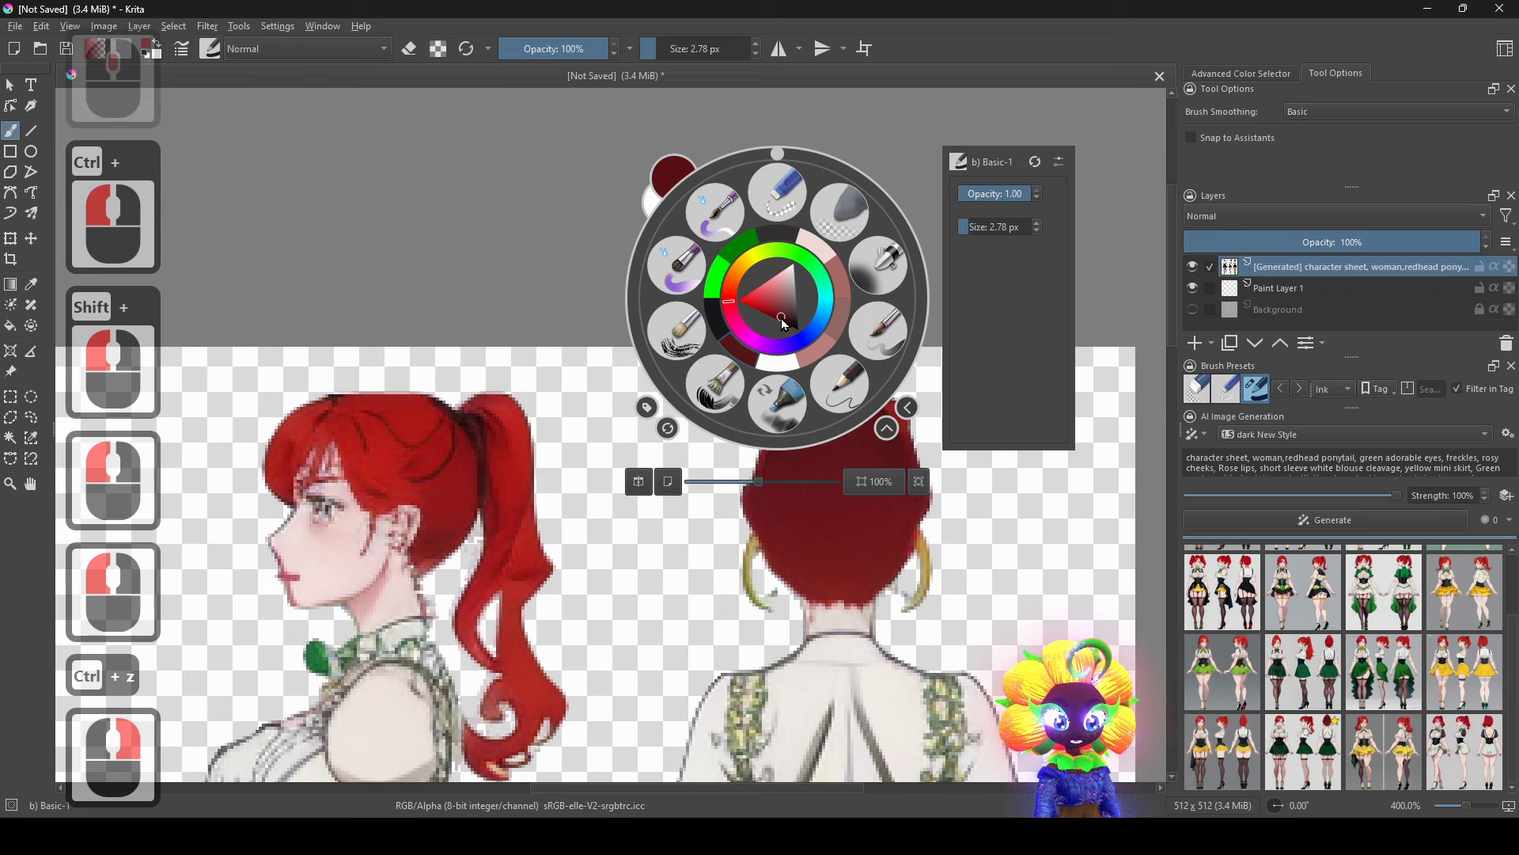
{"action": "left_click", "coordinate": [559, 346]}
{"action": "left_click", "coordinate": [855, 482]}
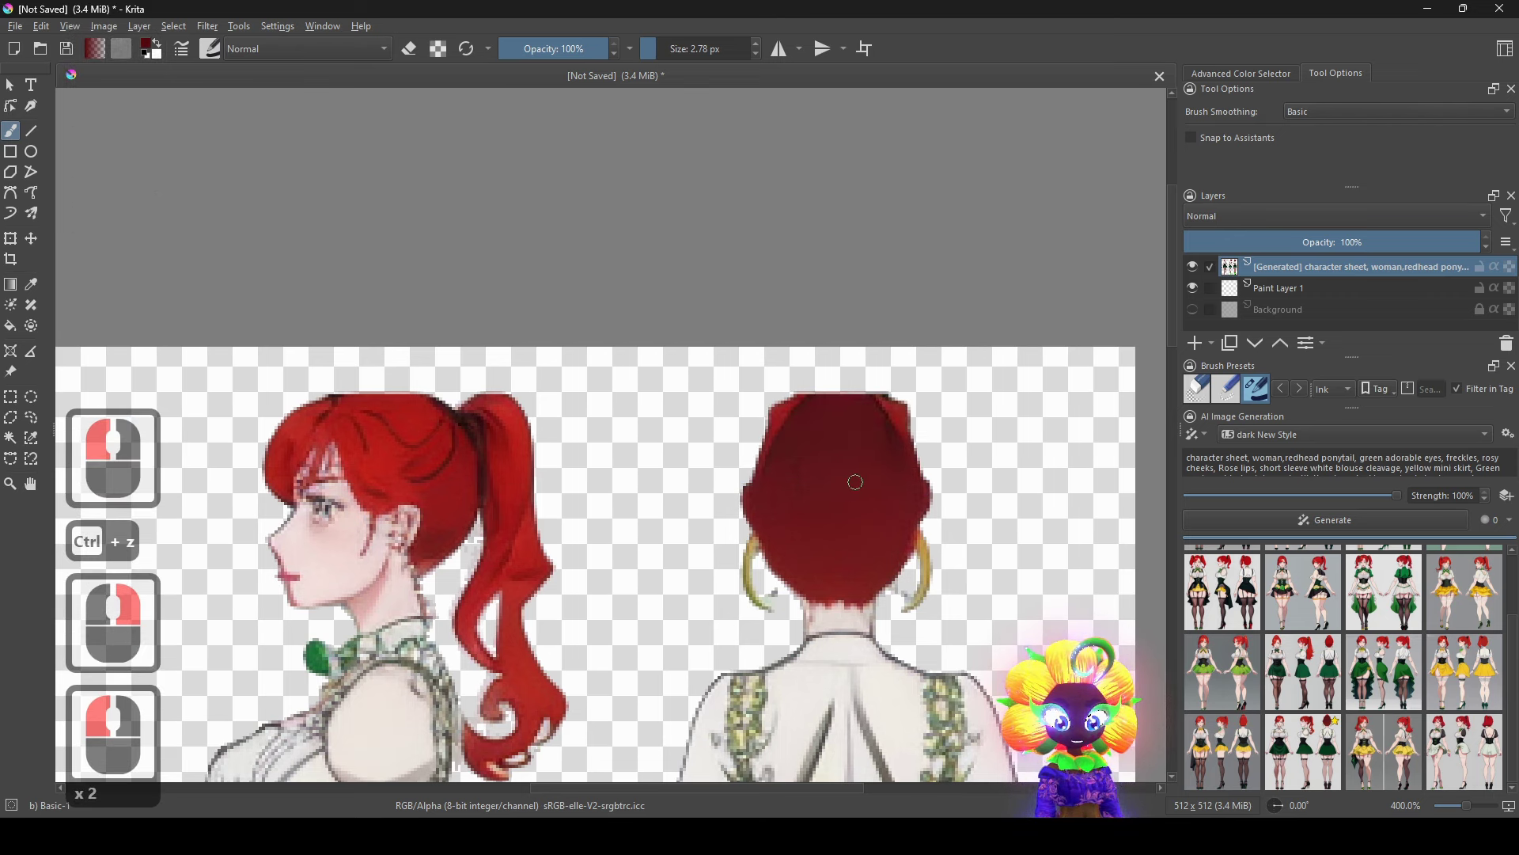
{"action": "right_click", "coordinate": [712, 390]}
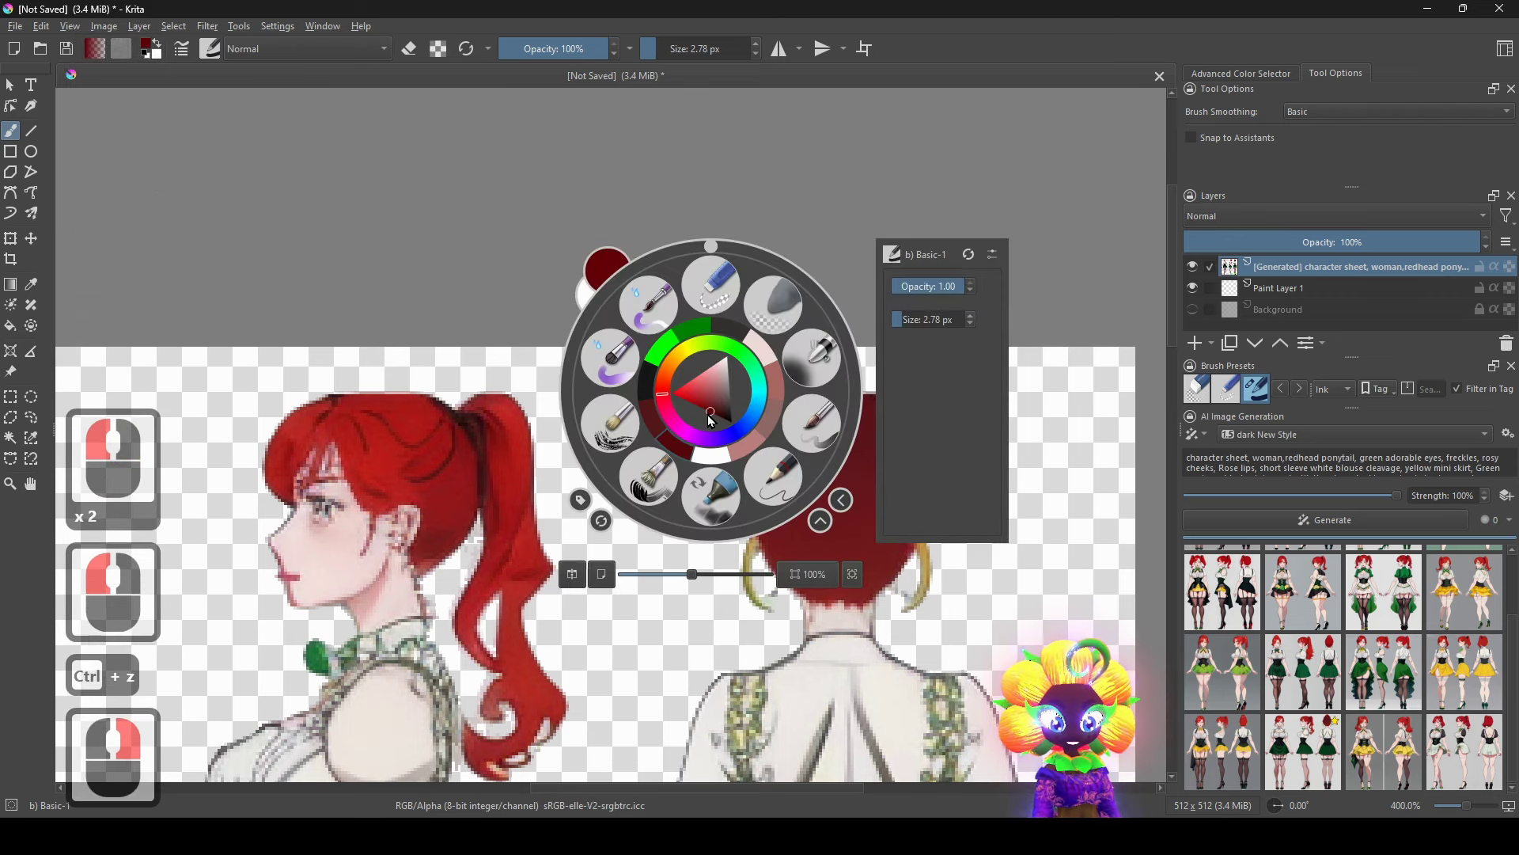
{"action": "left_click", "coordinate": [715, 418]}
{"action": "left_click", "coordinate": [458, 417]}
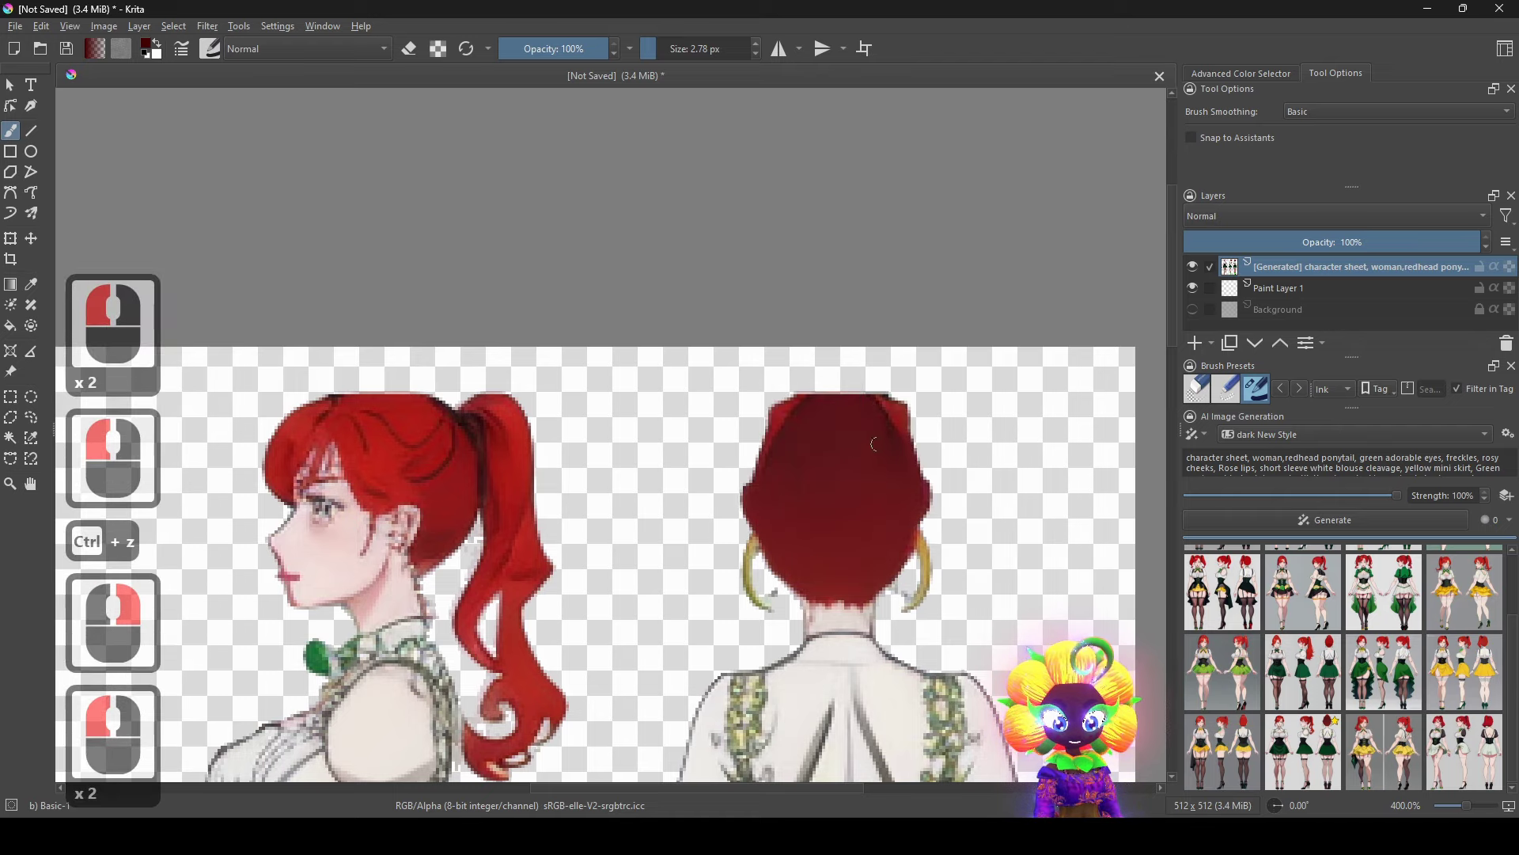
{"action": "mouse_move", "coordinate": [859, 440]}
{"action": "left_mouse_down"}
{"action": "mouse_move", "coordinate": [781, 544]}
{"action": "mouse_move", "coordinate": [884, 535]}
{"action": "left_mouse_up"}
{"action": "key", "text": "ctrl+z"}
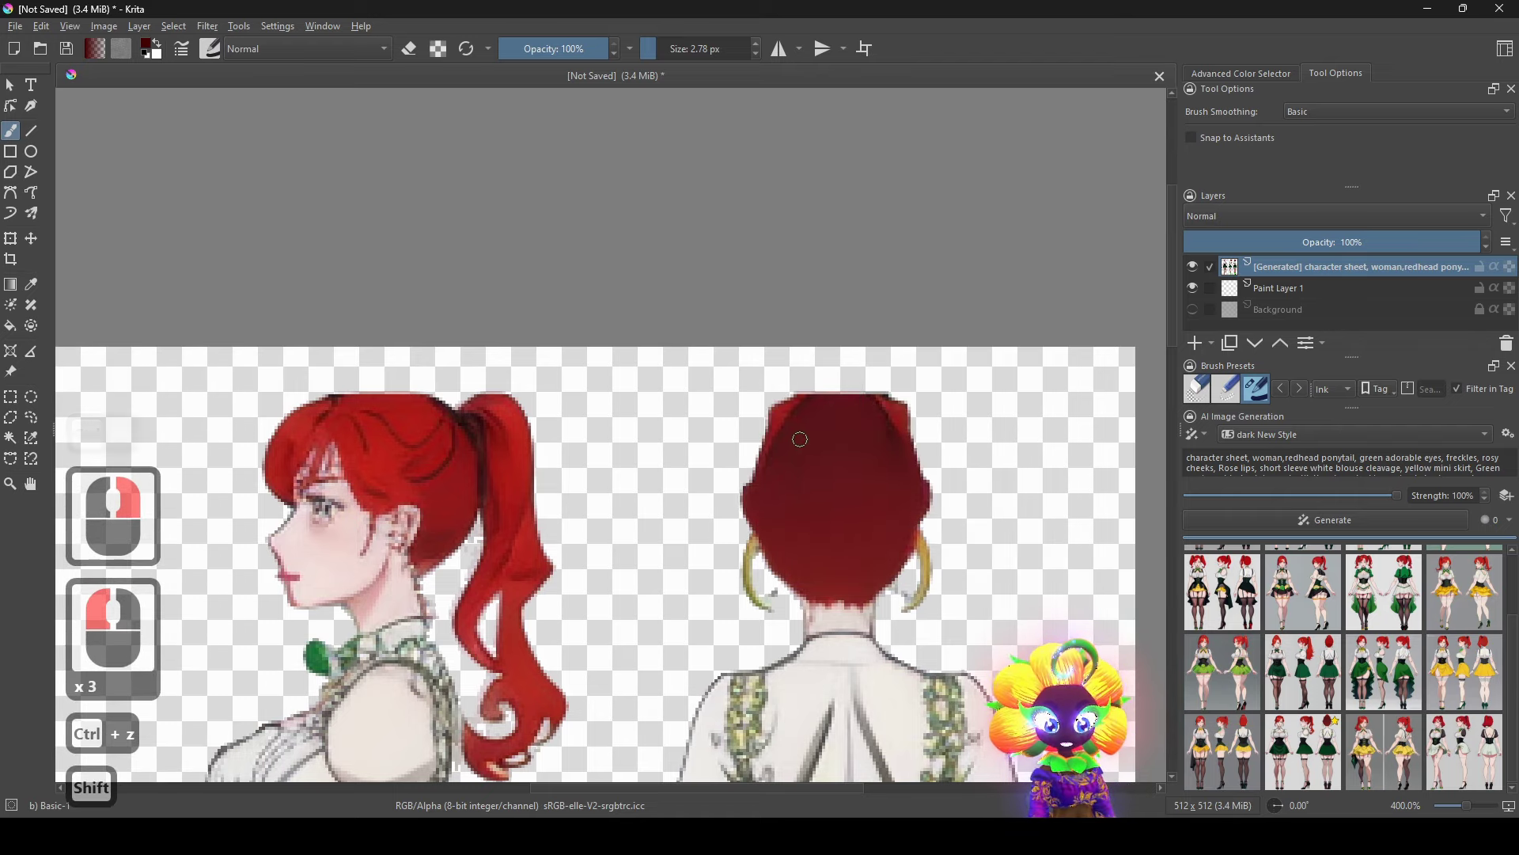
Reduce the brush size to 0.03 px and outline a long ponytail hanging from the back-view head down between the shoulders.
{"action": "key", "text": "shift"}
{"action": "left_click", "coordinate": [792, 401], "text": "shift"}
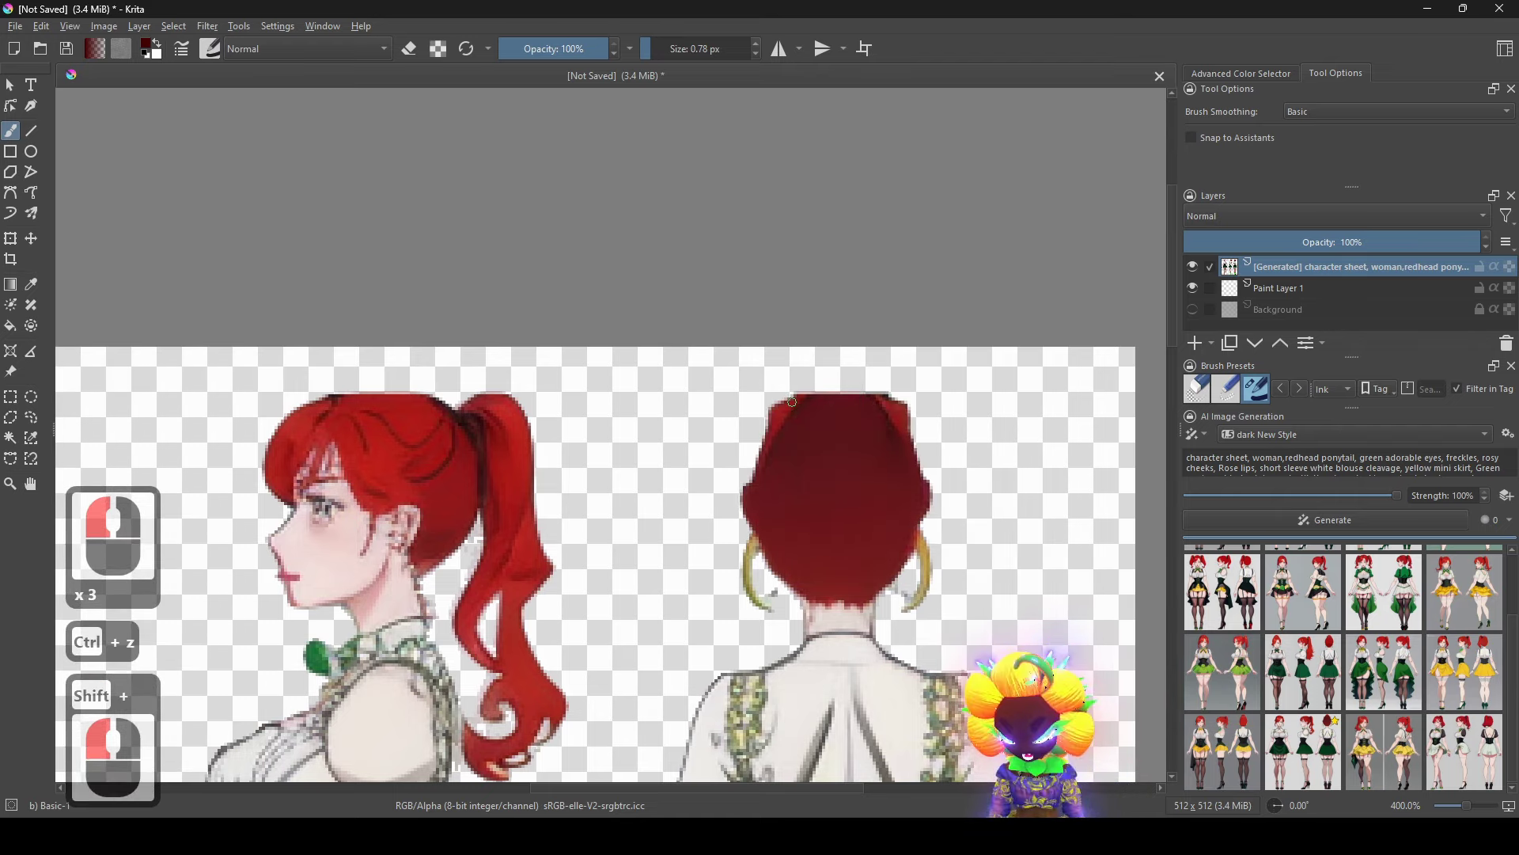
{"action": "left_click", "coordinate": [799, 405], "text": "shift"}
{"action": "middle_click", "coordinate": [855, 411]}
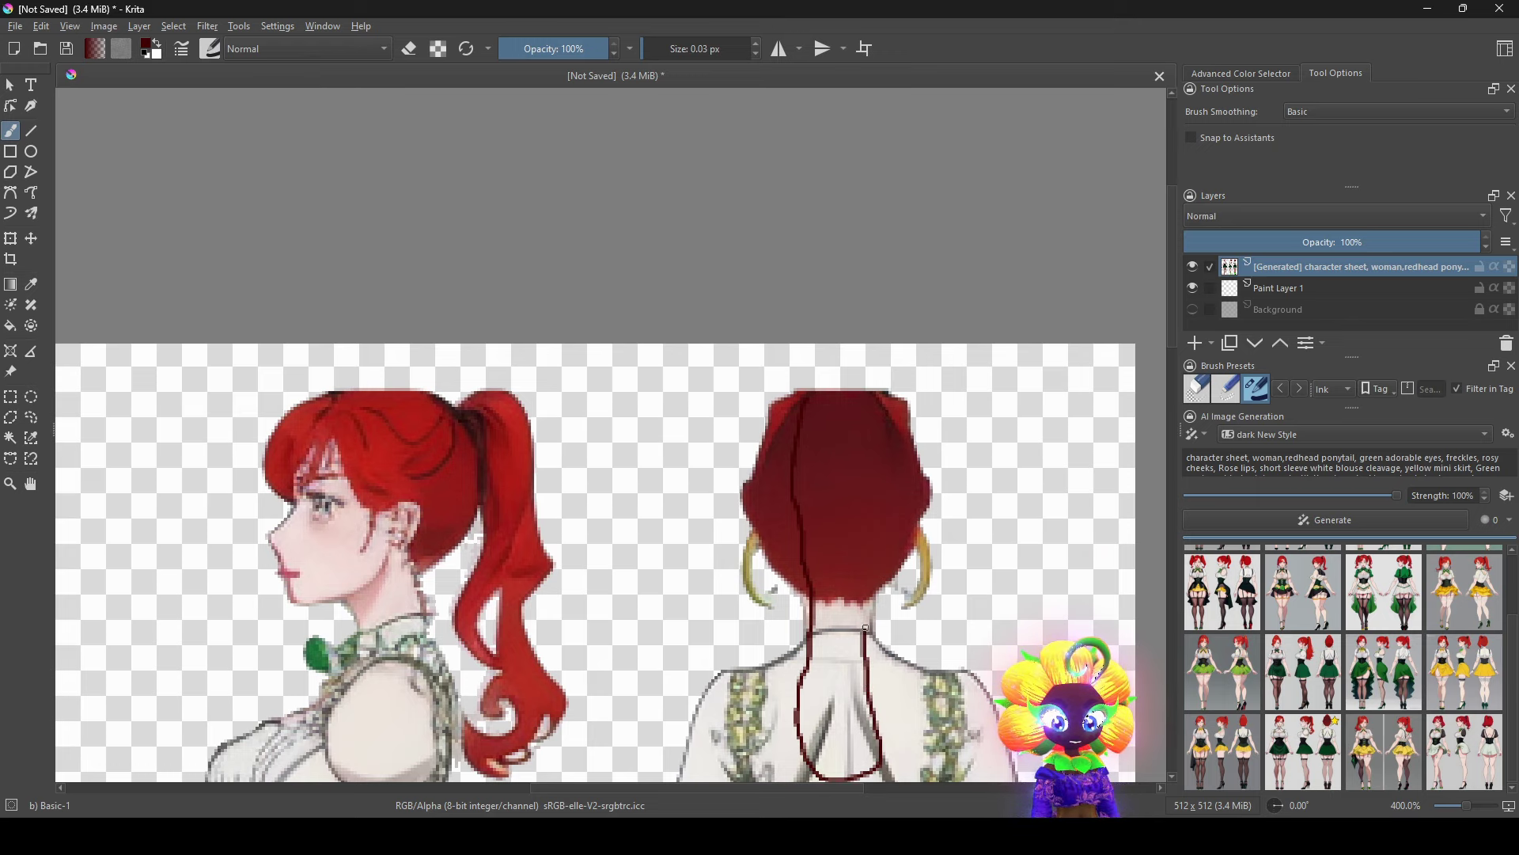
{"action": "left_click", "coordinate": [864, 388]}
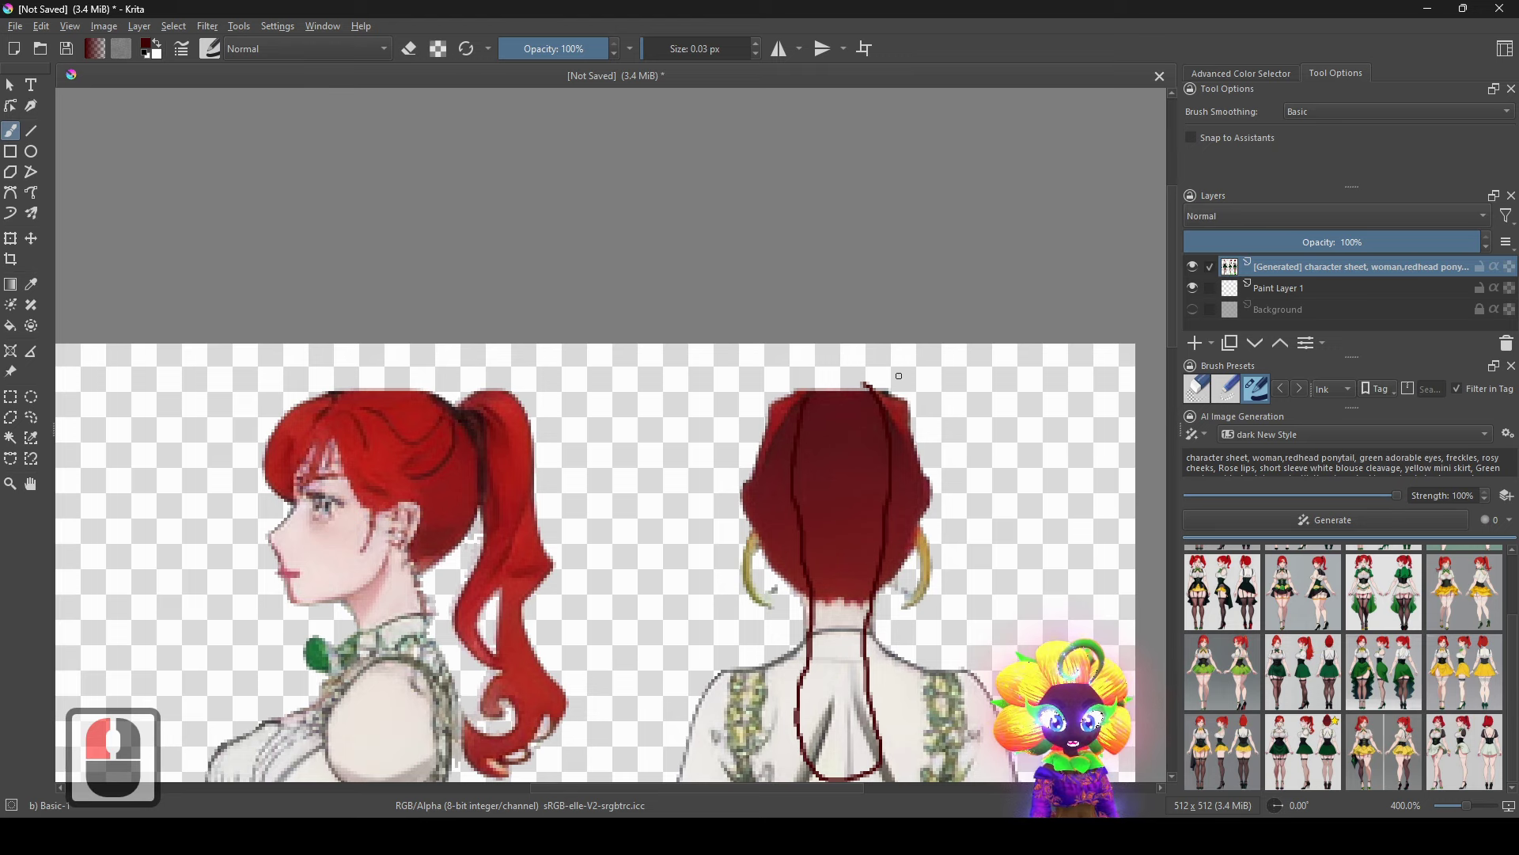
{"action": "left_click", "coordinate": [806, 408]}
Erase the stray outline end above the back-view head and trim the upper hair corner with a 5.28 px eraser.
{"action": "scroll", "coordinate": [884, 383], "scroll_direction": "up", "scroll_amount": 1}
{"action": "key", "text": "e"}
{"action": "left_click", "coordinate": [858, 384]}
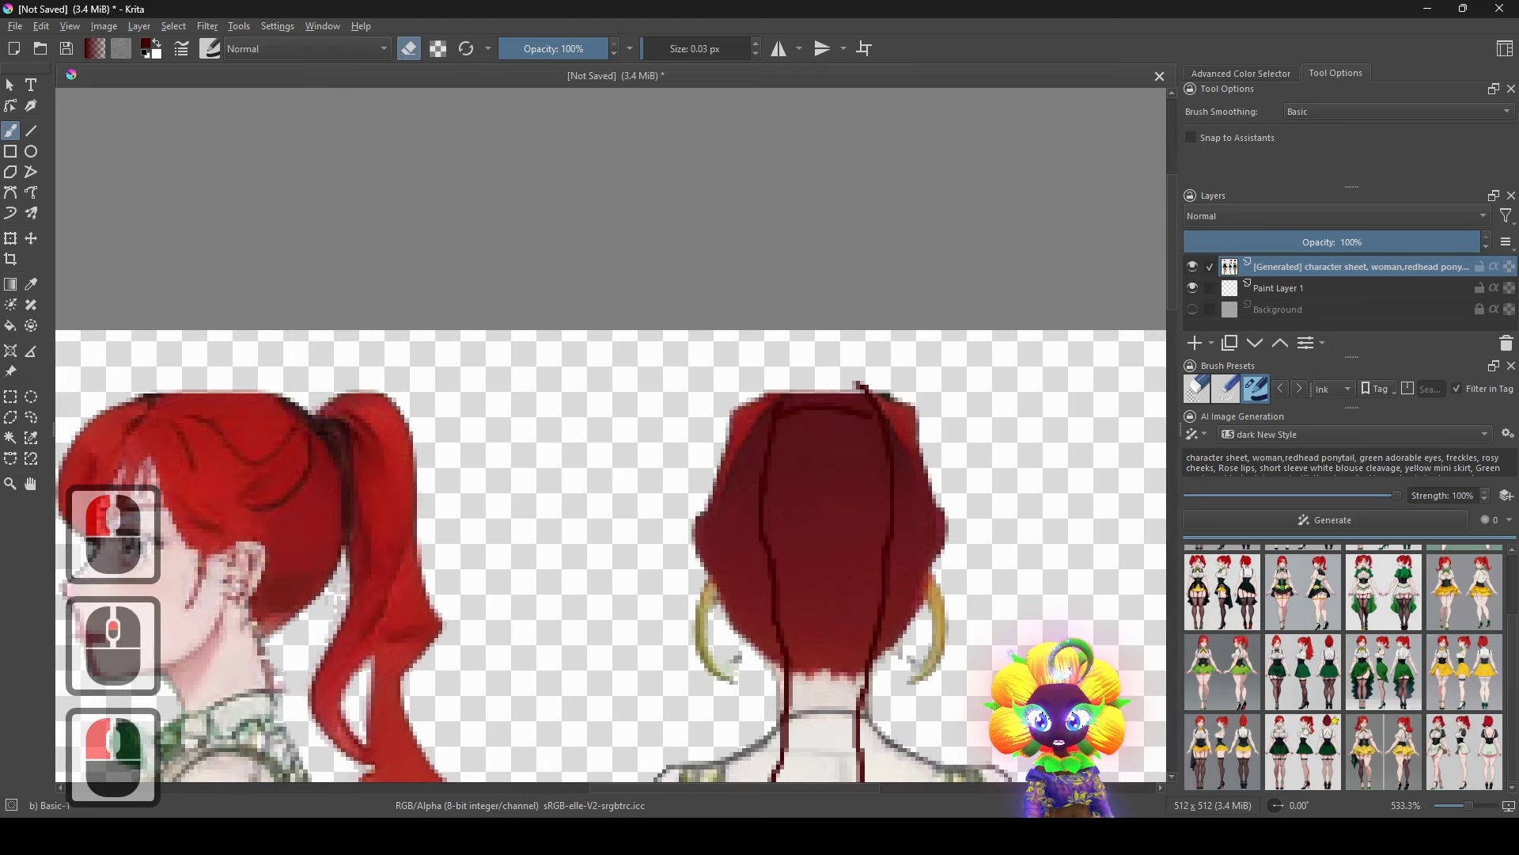
{"action": "left_click_drag", "start_coordinate": [950, 414], "coordinate": [981, 415]}
{"action": "mouse_move", "coordinate": [890, 390]}
{"action": "left_mouse_down"}
{"action": "mouse_move", "coordinate": [846, 371]}
{"action": "mouse_move", "coordinate": [930, 425]}
{"action": "mouse_move", "coordinate": [840, 366]}
{"action": "mouse_move", "coordinate": [710, 421]}
{"action": "left_mouse_up"}
{"action": "key", "text": "ctrl+z"}
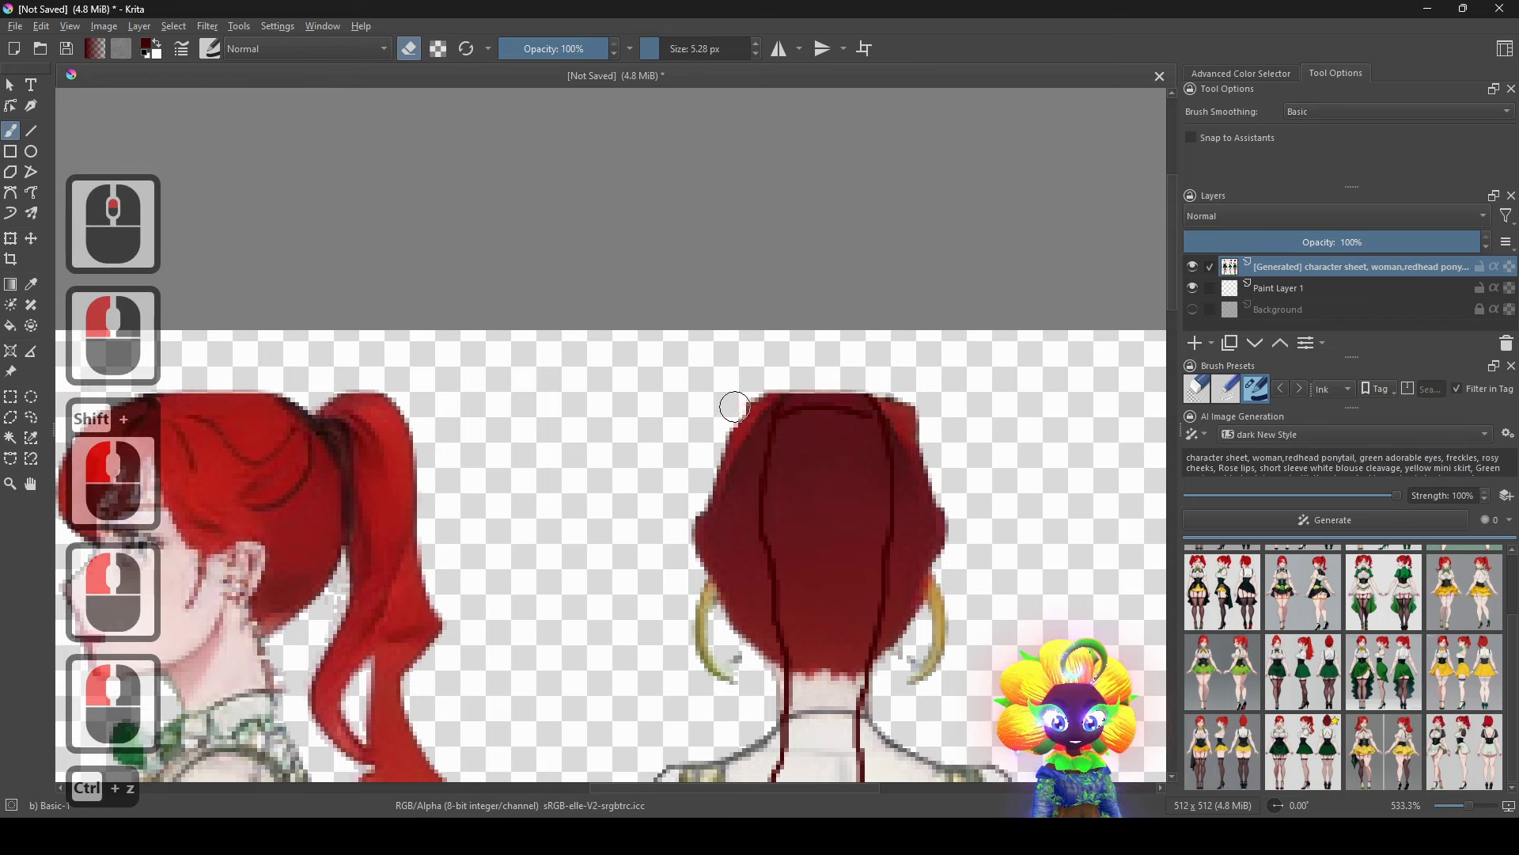
Enlarge the eraser to 10.28 px and erase the curled locks hanging on both sides of the front-view face.
{"action": "scroll", "coordinate": [990, 487], "scroll_direction": "down", "scroll_amount": 3}
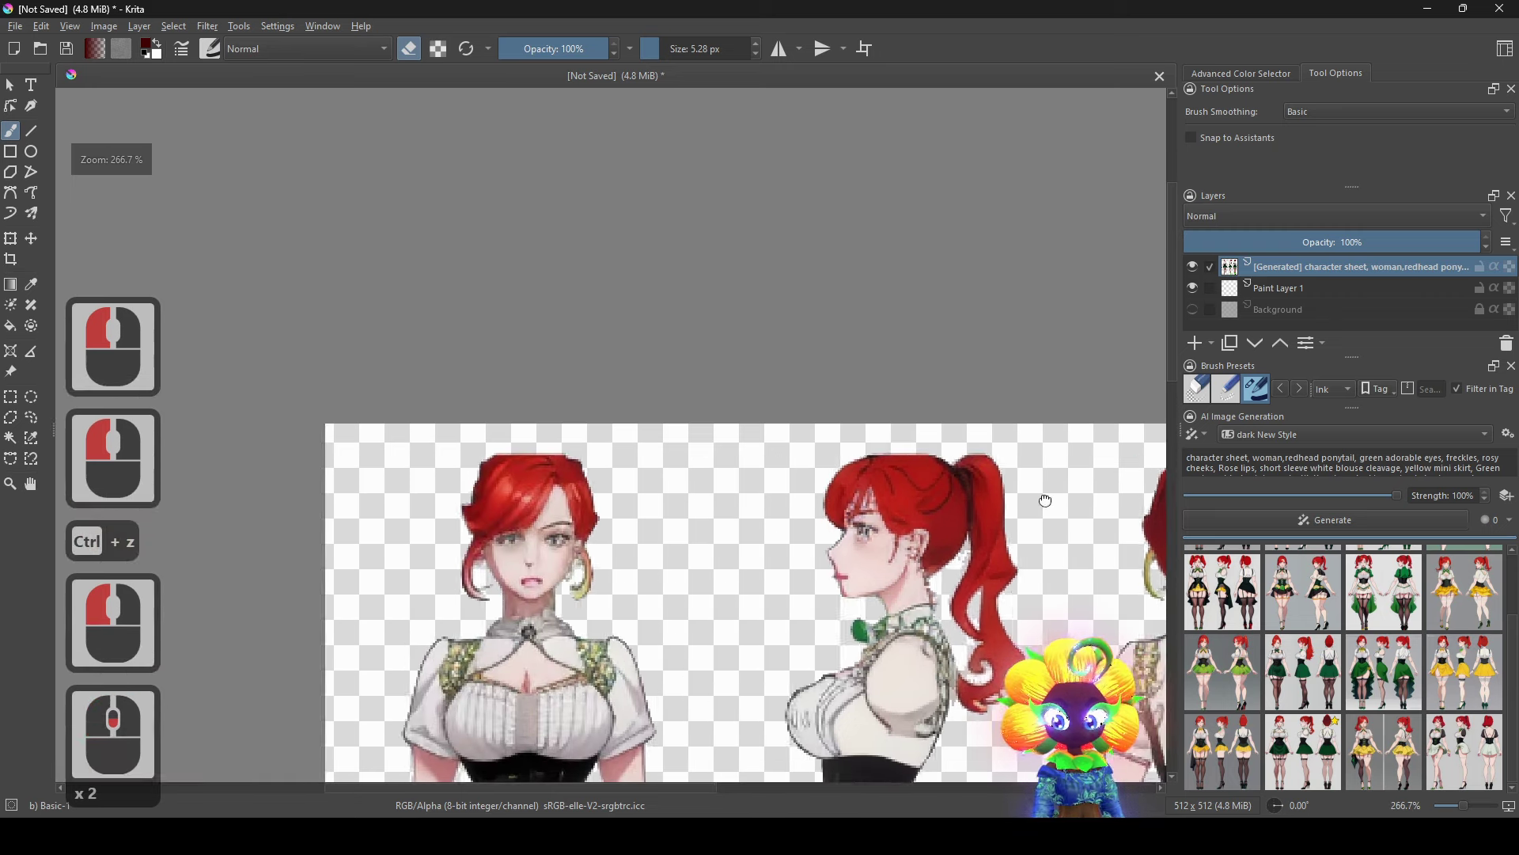
{"action": "scroll", "coordinate": [736, 495], "scroll_direction": "up", "scroll_amount": 3}
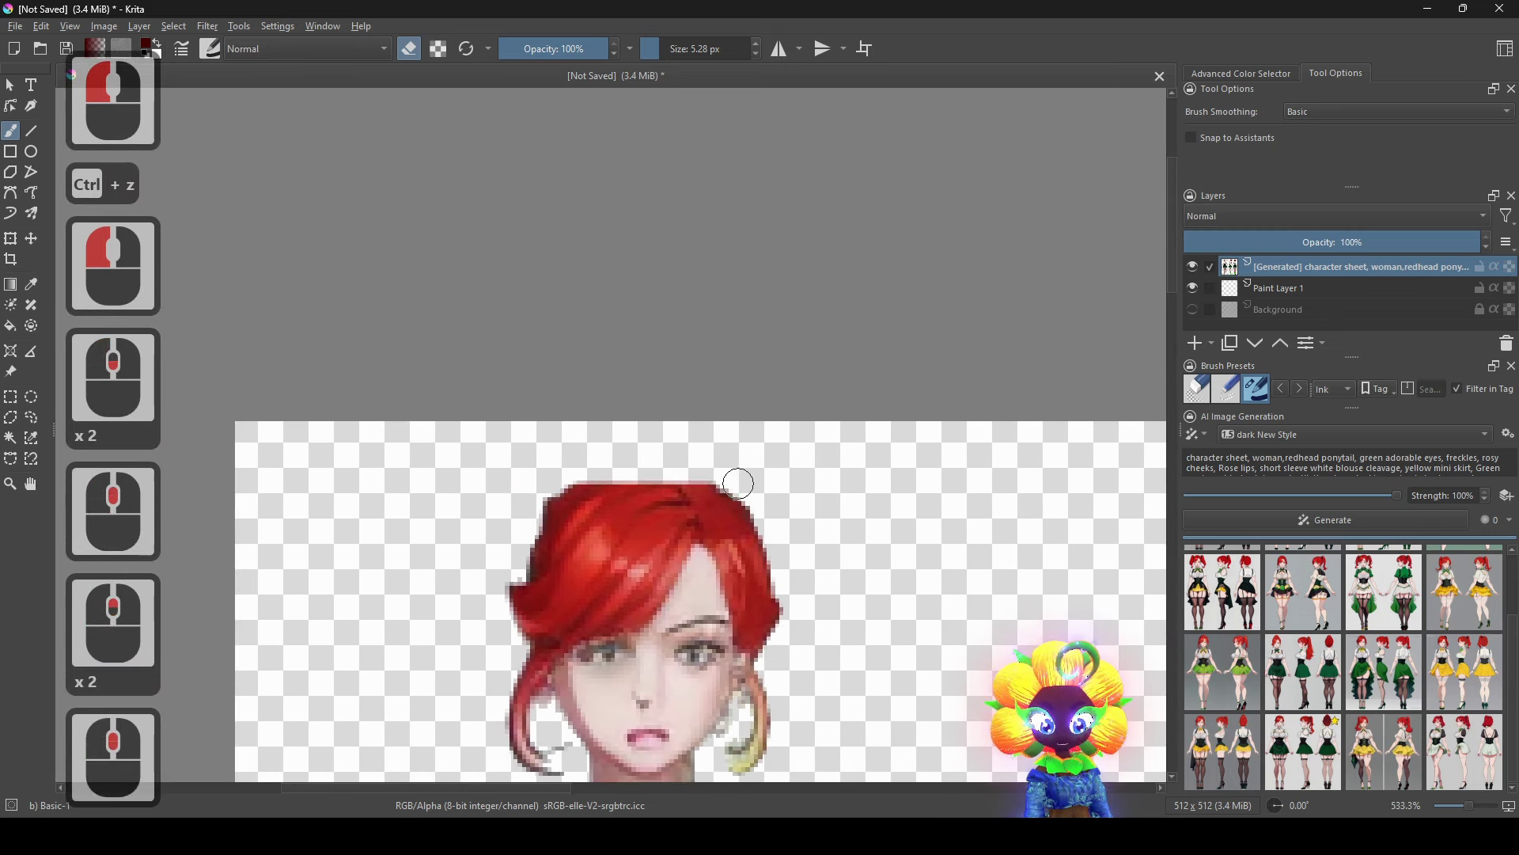
{"action": "scroll", "coordinate": [555, 487], "scroll_direction": "down", "scroll_amount": 4}
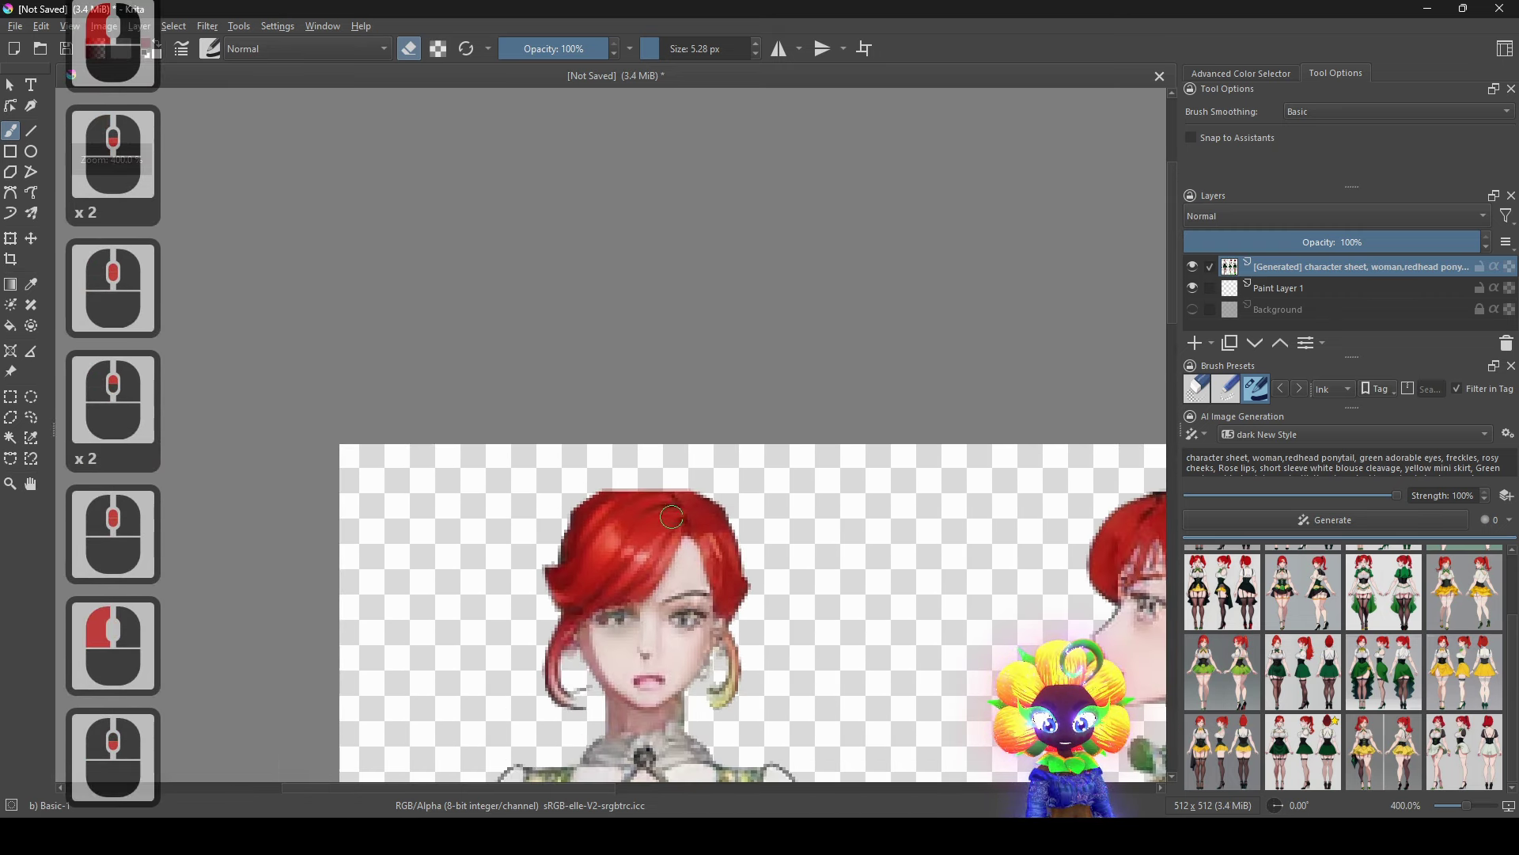
{"action": "scroll", "coordinate": [526, 533], "scroll_direction": "up", "scroll_amount": 5}
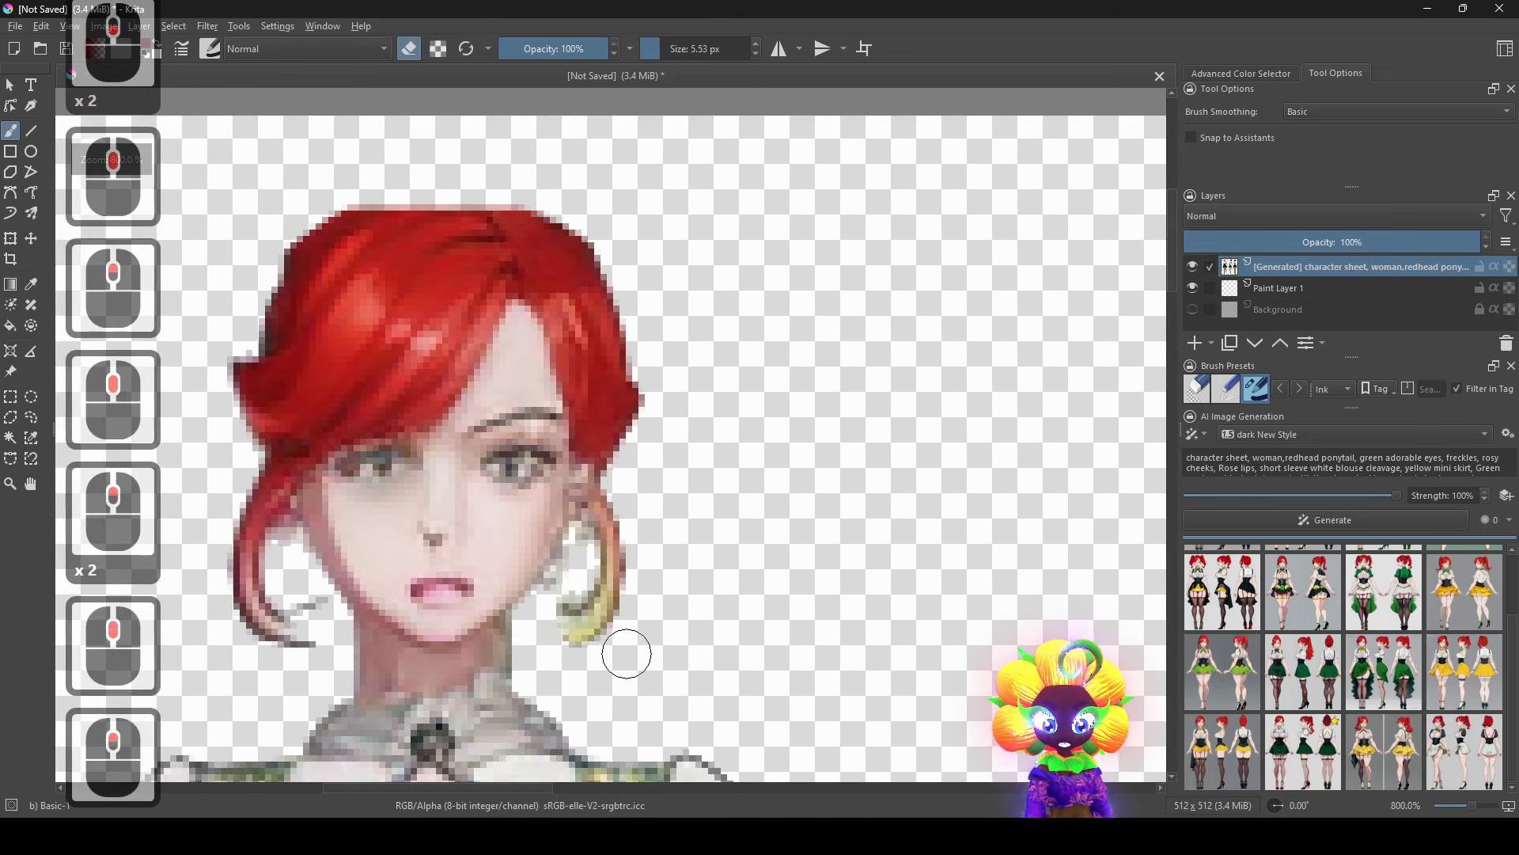
{"action": "mouse_move", "coordinate": [627, 653]}
{"action": "left_mouse_down"}
{"action": "mouse_move", "coordinate": [610, 644]}
{"action": "mouse_move", "coordinate": [629, 523]}
{"action": "left_mouse_up"}
{"action": "mouse_move", "coordinate": [277, 633]}
{"action": "left_mouse_down"}
{"action": "mouse_move", "coordinate": [292, 602]}
{"action": "mouse_move", "coordinate": [241, 520]}
{"action": "mouse_move", "coordinate": [235, 580]}
{"action": "left_mouse_up"}
{"action": "left_click", "coordinate": [239, 599]}
{"action": "scroll", "coordinate": [581, 530], "scroll_direction": "down", "scroll_amount": 2}
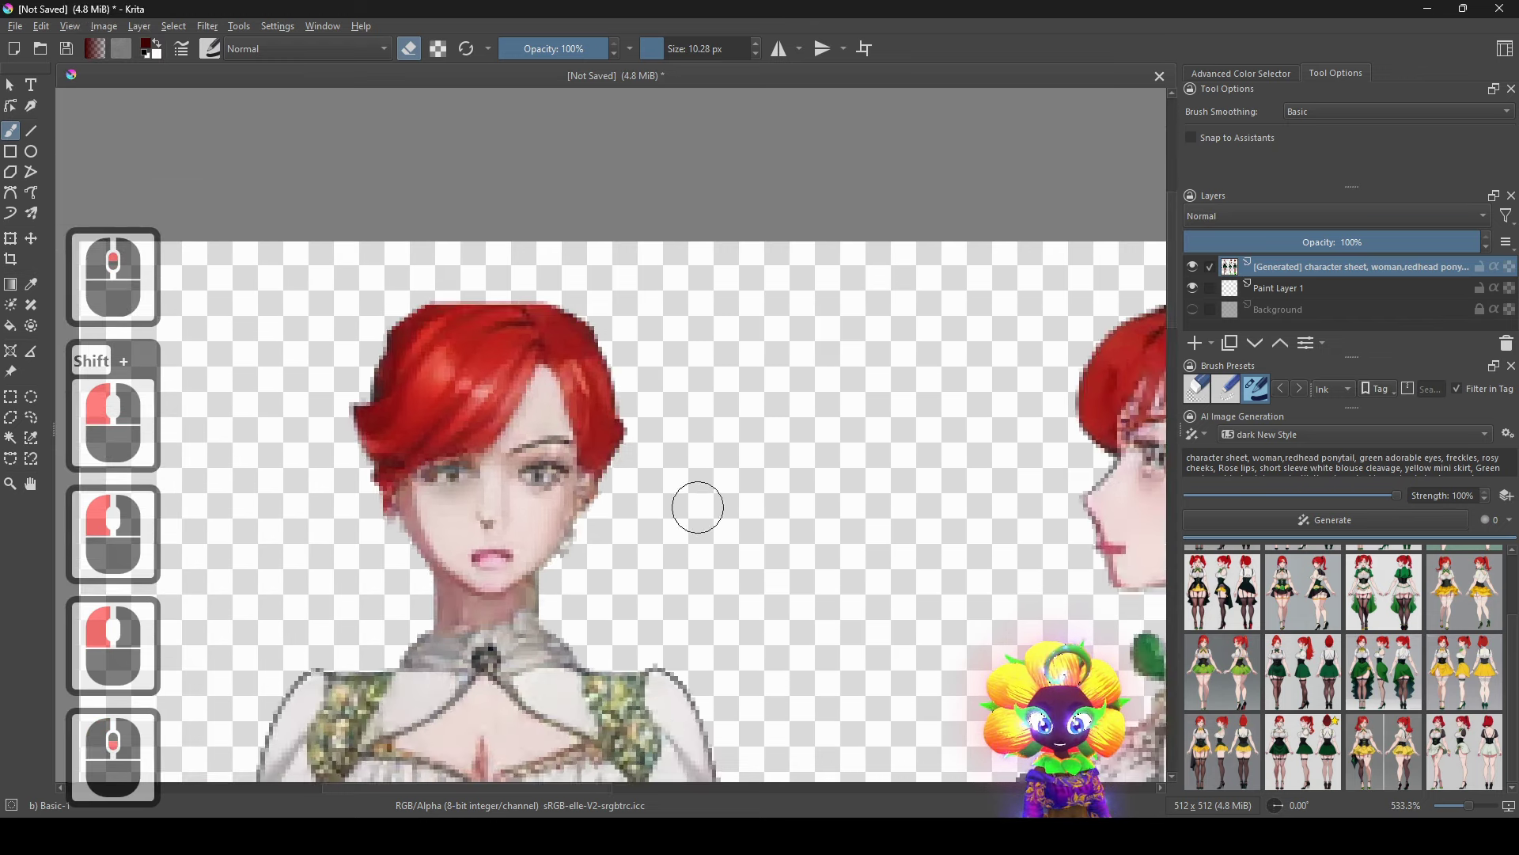
Compare the hairstyles and outfits of the front, side and back views across the character sheet.
{"action": "left_click_drag", "start_coordinate": [784, 514], "coordinate": [227, 583]}
{"action": "mouse_move", "coordinate": [940, 656]}
{"action": "left_mouse_down"}
{"action": "mouse_move", "coordinate": [700, 619]}
{"action": "mouse_move", "coordinate": [604, 509]}
{"action": "mouse_move", "coordinate": [653, 526]}
{"action": "left_mouse_up"}
{"action": "scroll", "coordinate": [700, 619], "scroll_direction": "up", "scroll_amount": 2}
{"action": "left_click_drag", "start_coordinate": [945, 582], "coordinate": [975, 494]}
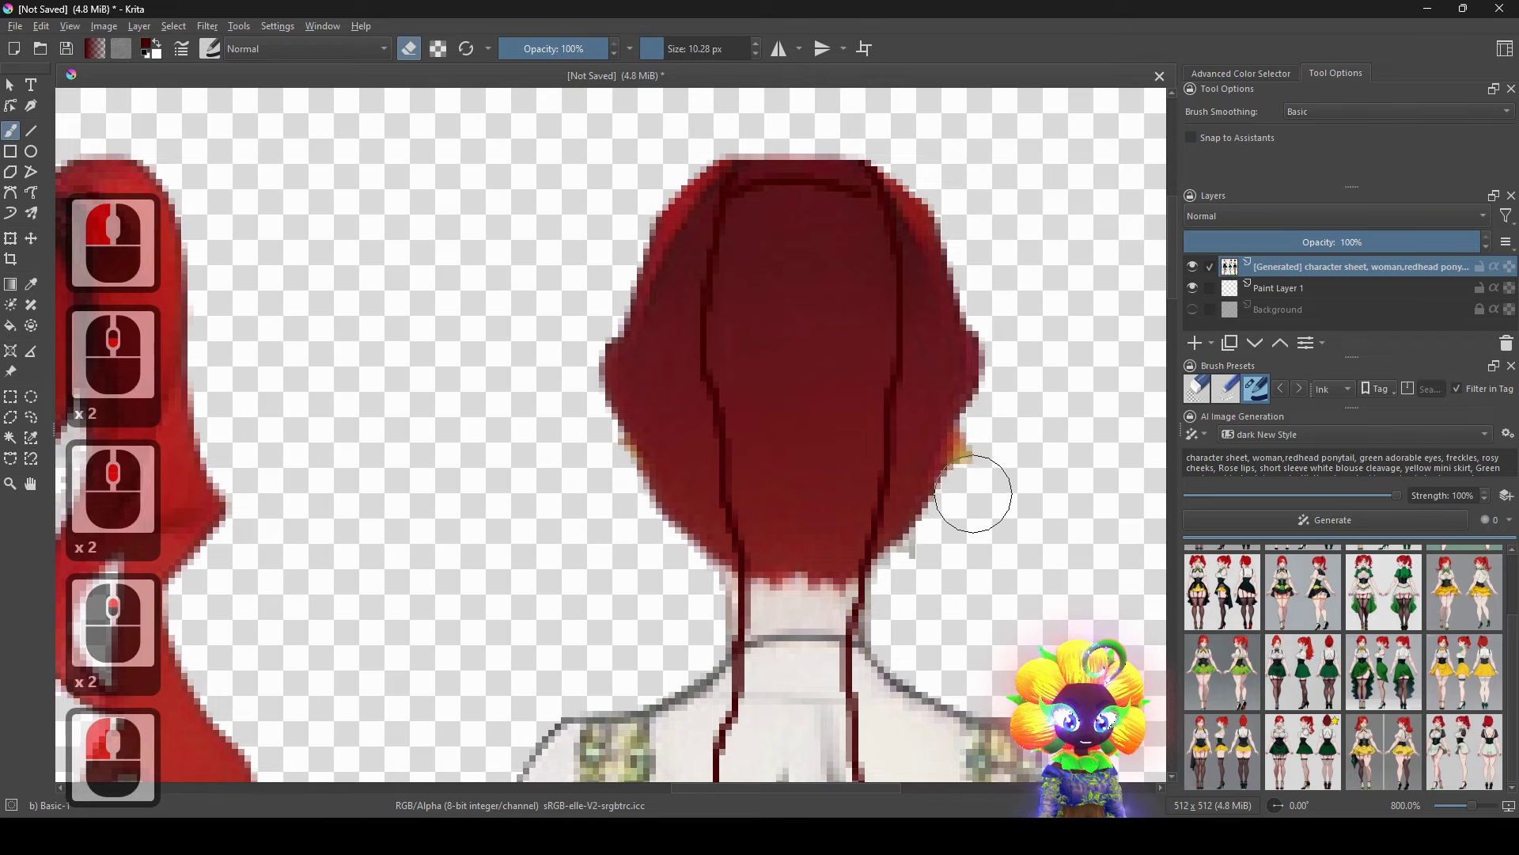
{"action": "scroll", "coordinate": [916, 583], "scroll_direction": "down", "scroll_amount": 2}
{"action": "scroll", "coordinate": [915, 583], "scroll_direction": "left", "scroll_amount": 2}
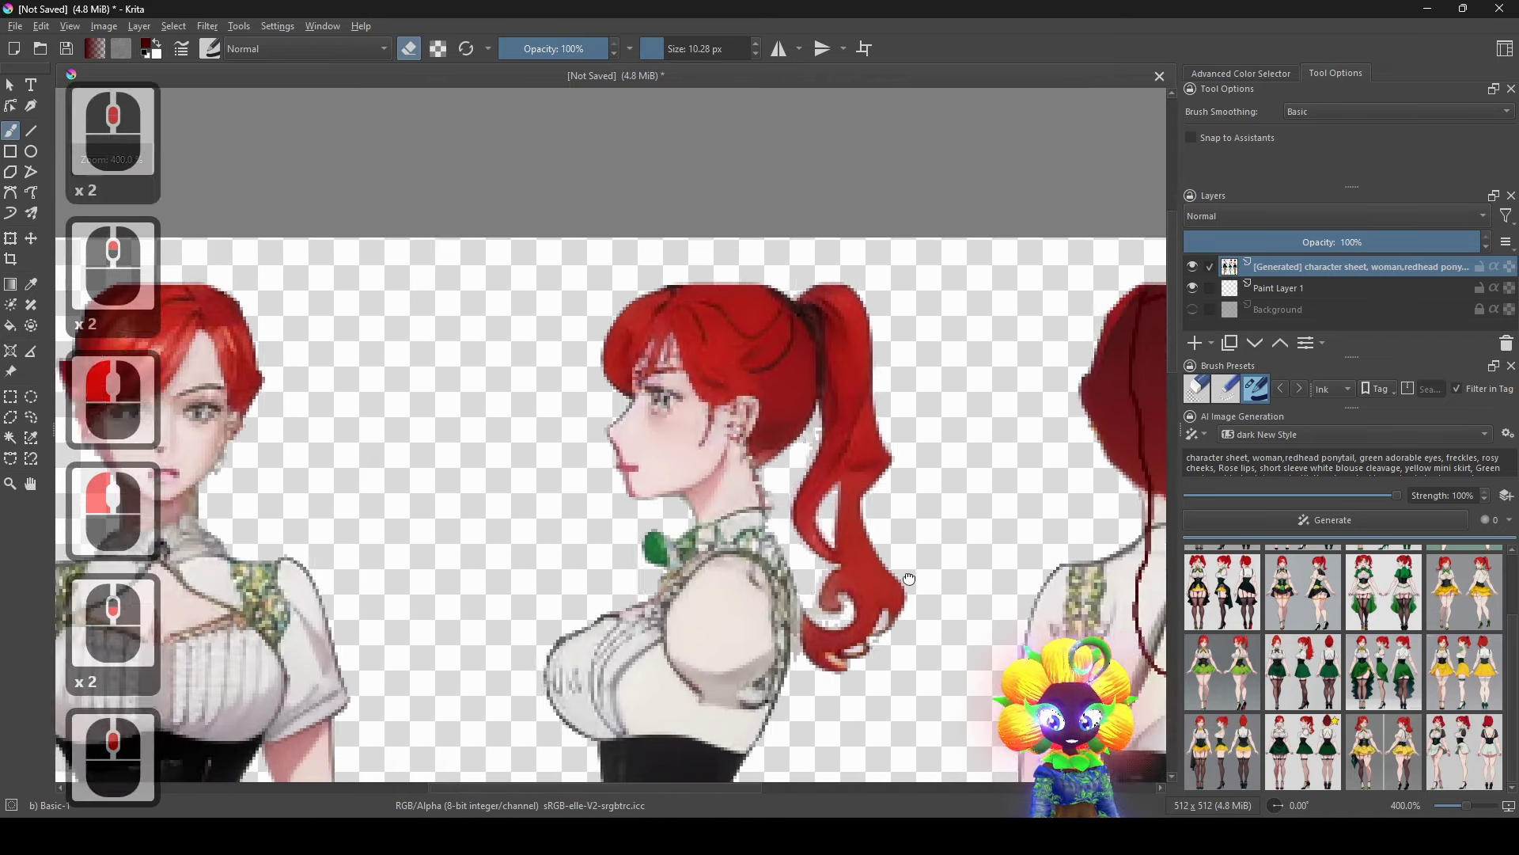
{"action": "scroll", "coordinate": [273, 580], "scroll_direction": "down", "scroll_amount": 1}
{"action": "scroll", "coordinate": [850, 586], "scroll_direction": "down", "scroll_amount": 1}
{"action": "left_click_drag", "start_coordinate": [850, 586], "coordinate": [794, 162]}
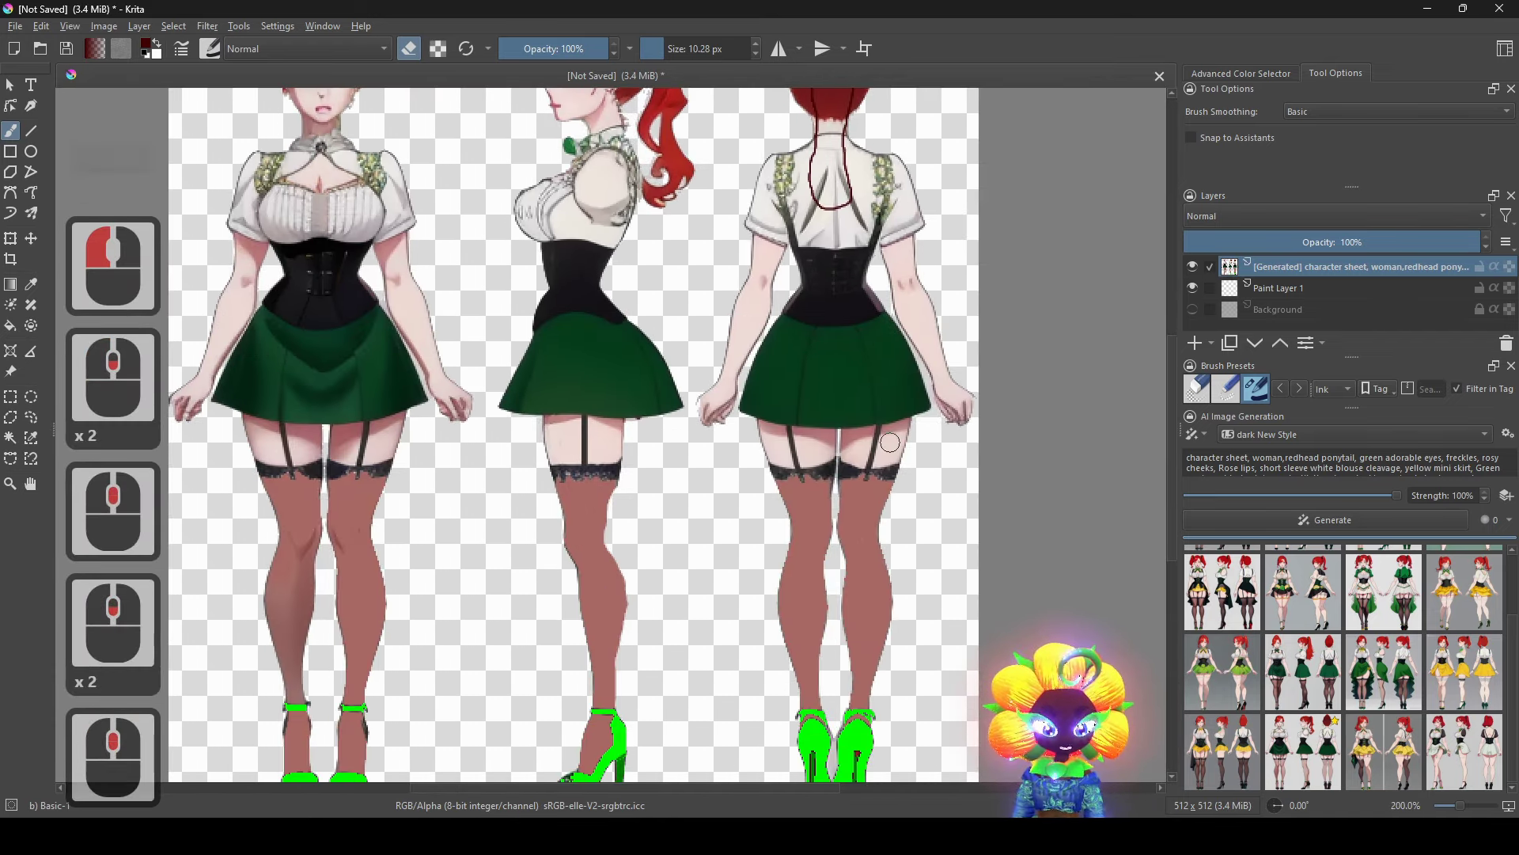
{"action": "mouse_move", "coordinate": [384, 404]}
{"action": "left_mouse_down"}
{"action": "mouse_move", "coordinate": [597, 609]}
{"action": "mouse_move", "coordinate": [530, 618]}
{"action": "left_mouse_up"}
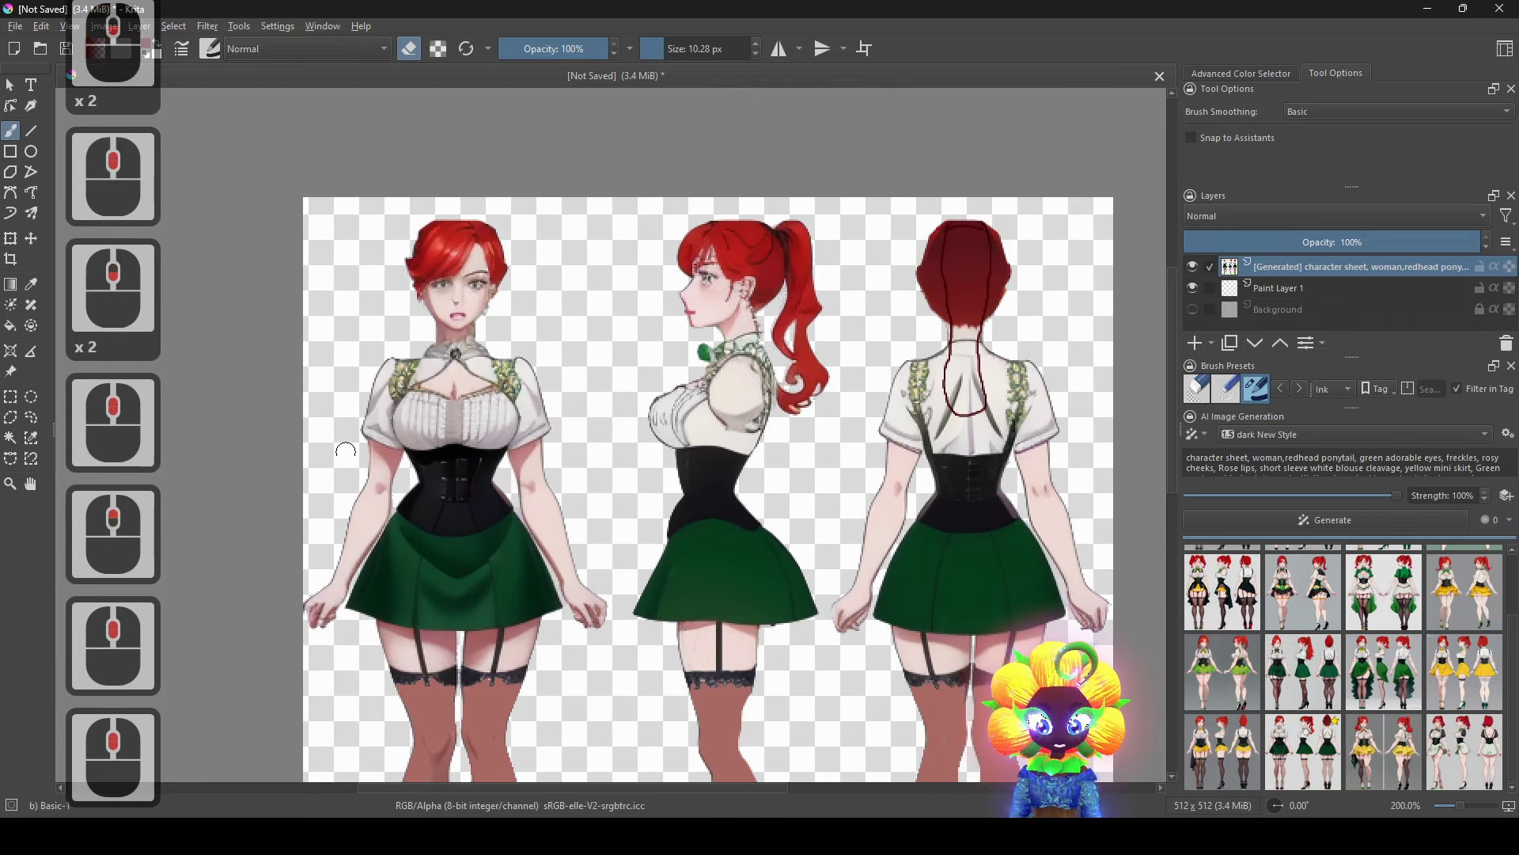
{"action": "left_click_drag", "start_coordinate": [922, 499], "coordinate": [764, 556]}
{"action": "scroll", "coordinate": [827, 546], "scroll_direction": "down", "scroll_amount": 1}
{"action": "scroll", "coordinate": [766, 398], "scroll_direction": "up", "scroll_amount": 1}
{"action": "scroll", "coordinate": [765, 557], "scroll_direction": "up", "scroll_amount": 3}
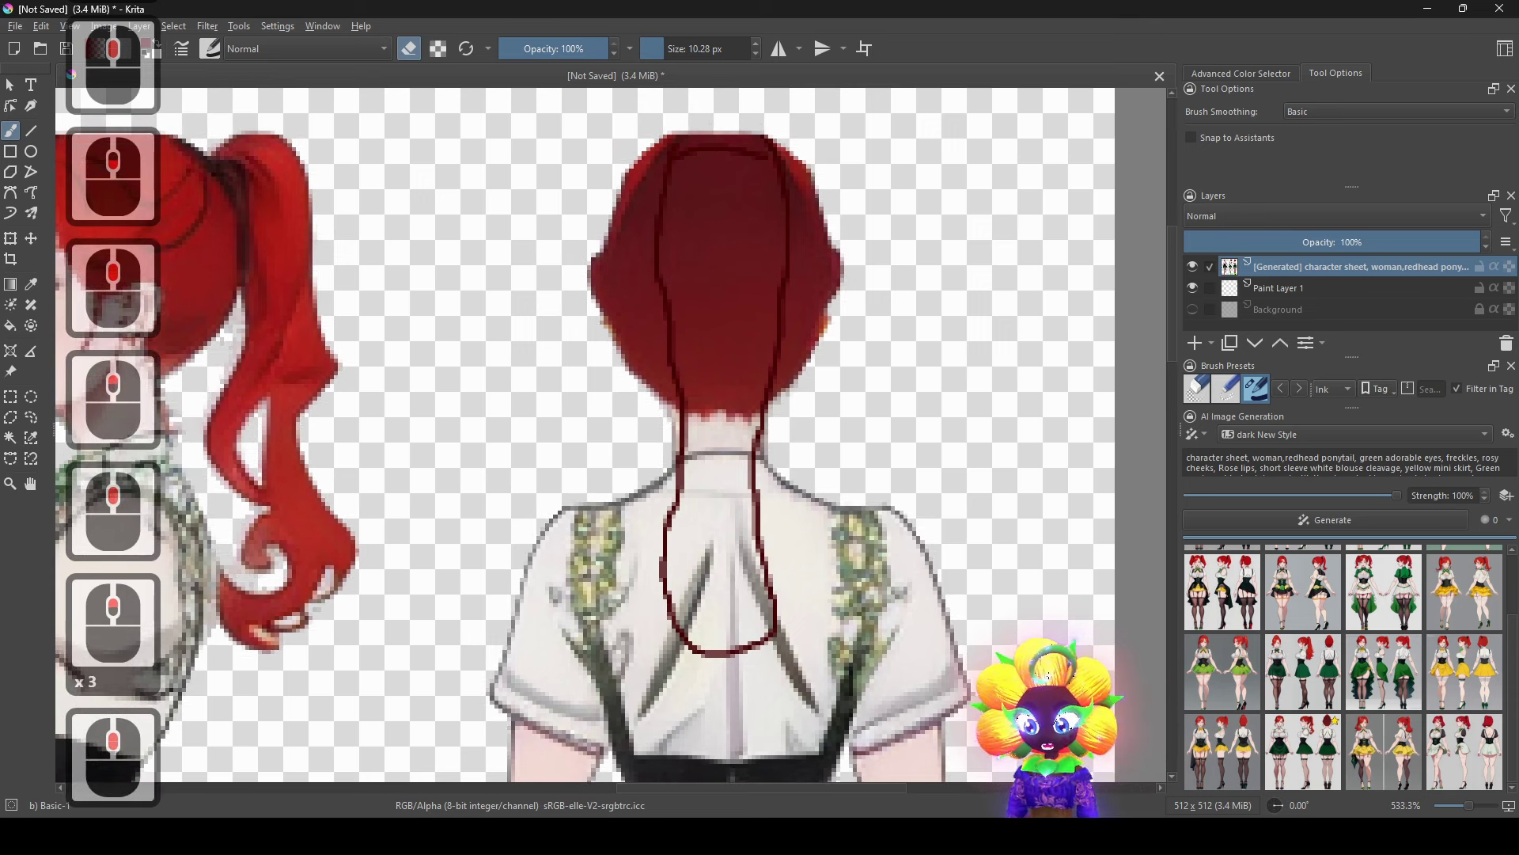
Sample the side-view ponytail's bright red and try a bucket fill inside the lower part of the back-view ponytail outline.
{"action": "left_click", "coordinate": [13, 337]}
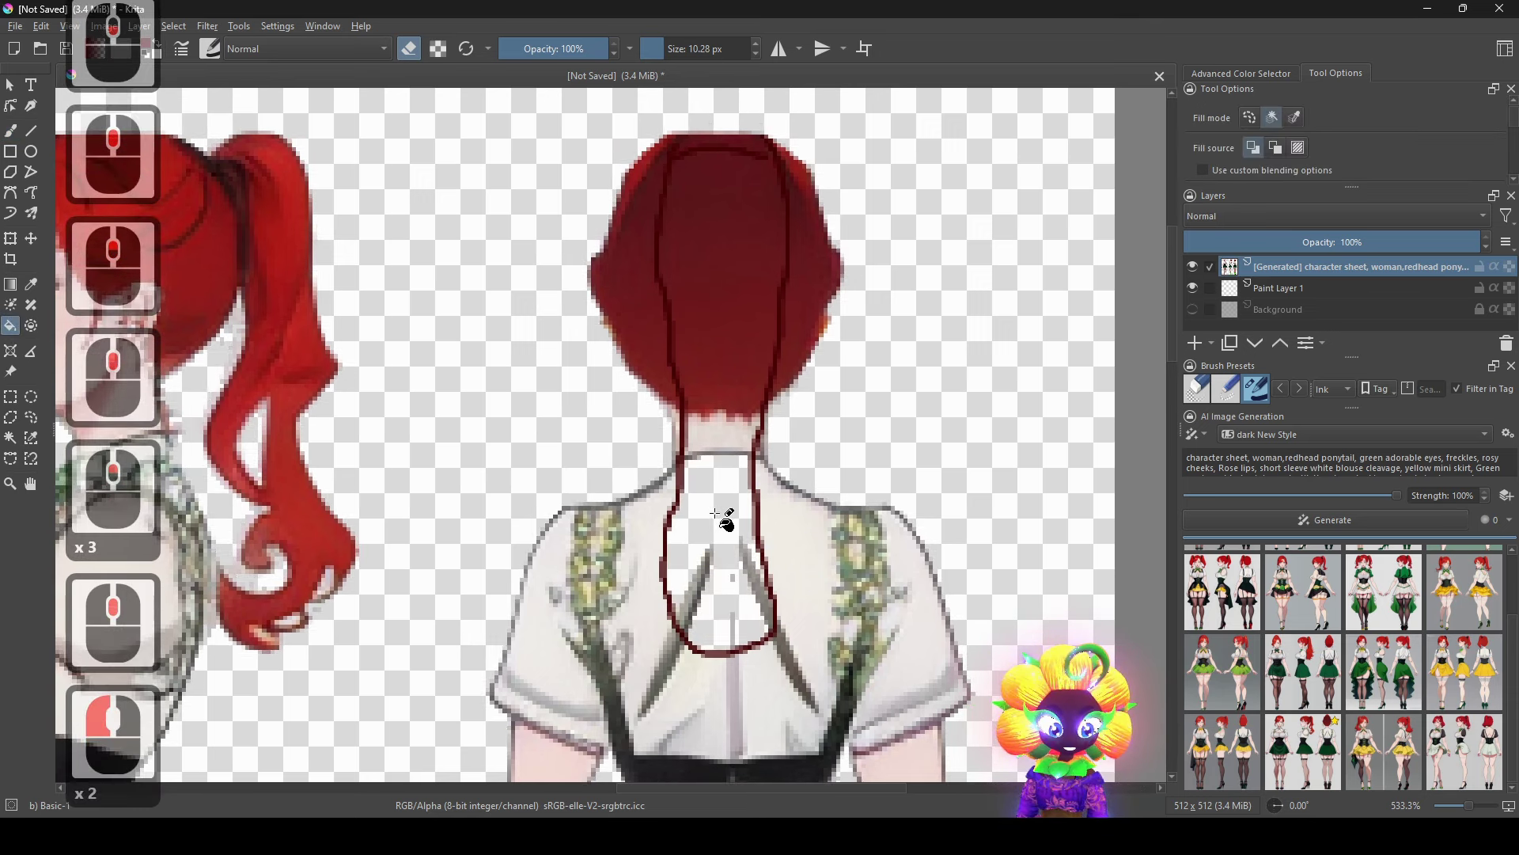
{"action": "left_click", "coordinate": [716, 514]}
{"action": "key", "text": "ctrl+z"}
{"action": "right_click", "coordinate": [787, 398]}
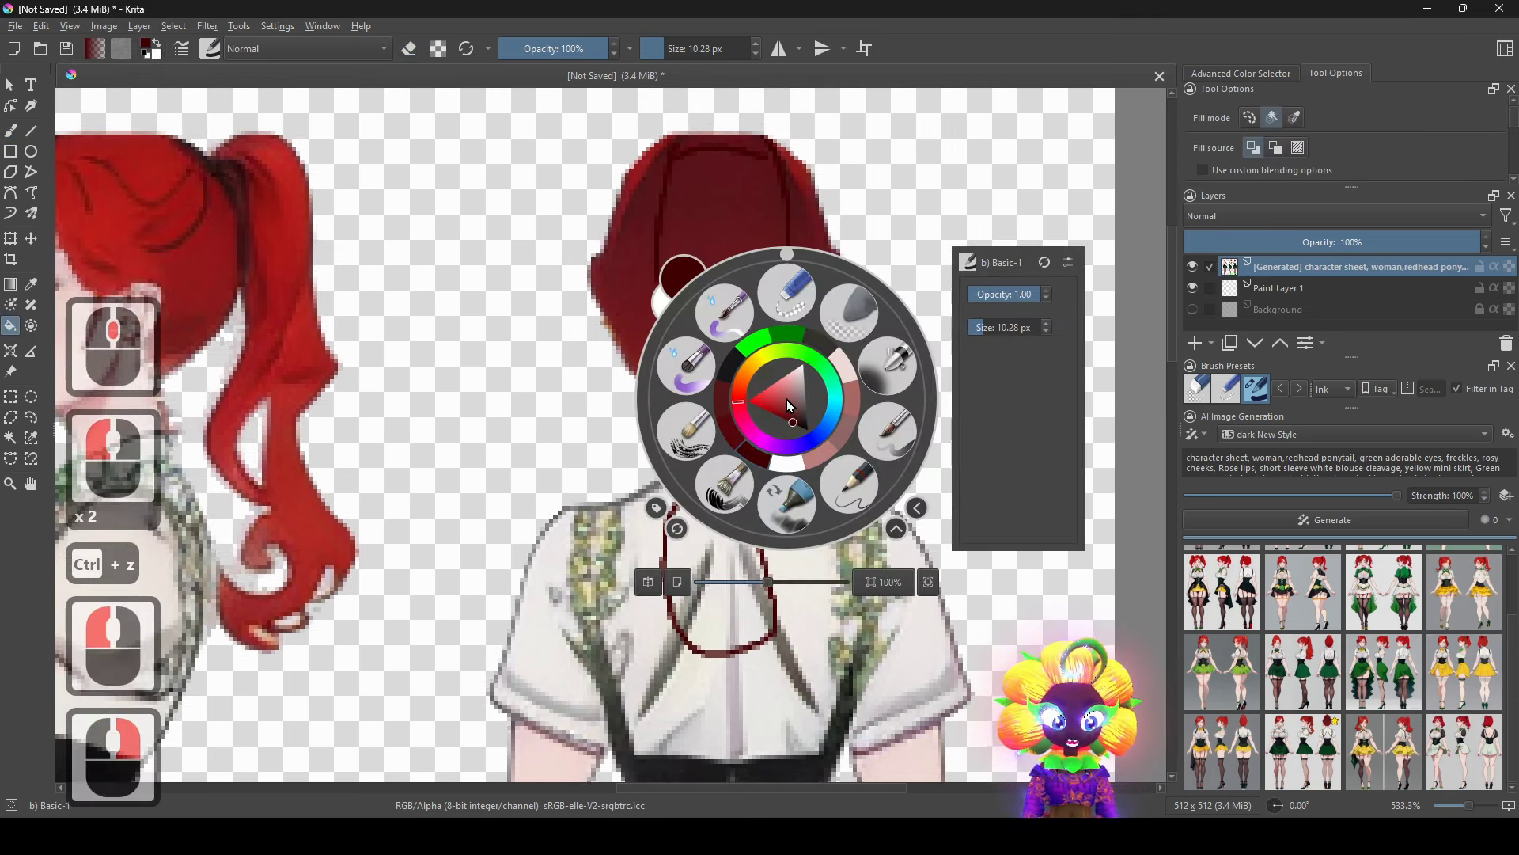
{"action": "left_click", "coordinate": [348, 358]}
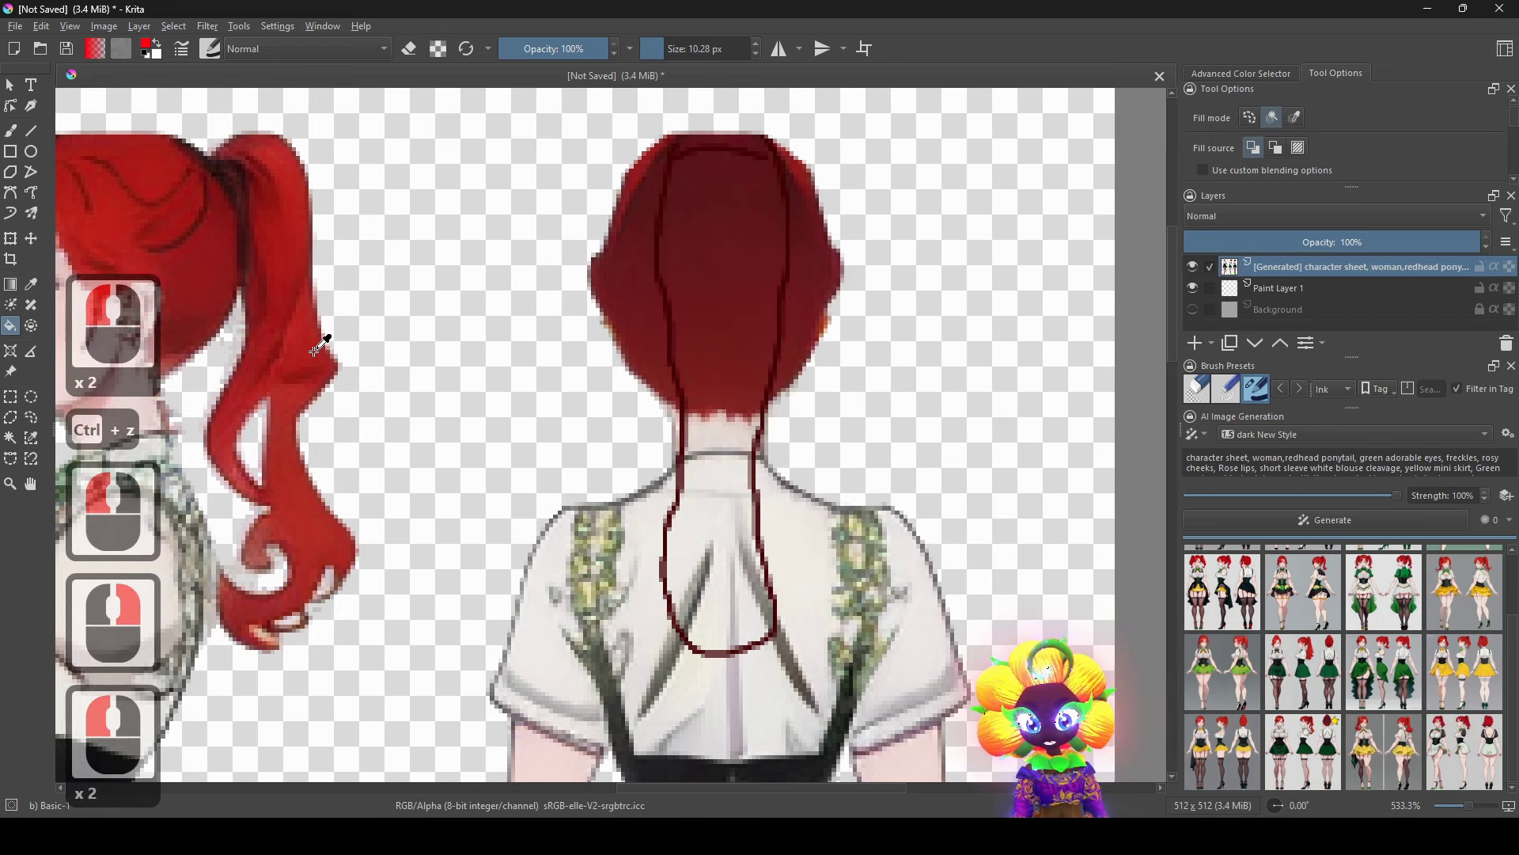
{"action": "left_click", "coordinate": [722, 512]}
{"action": "scroll", "coordinate": [738, 394], "scroll_direction": "up", "scroll_amount": 1}
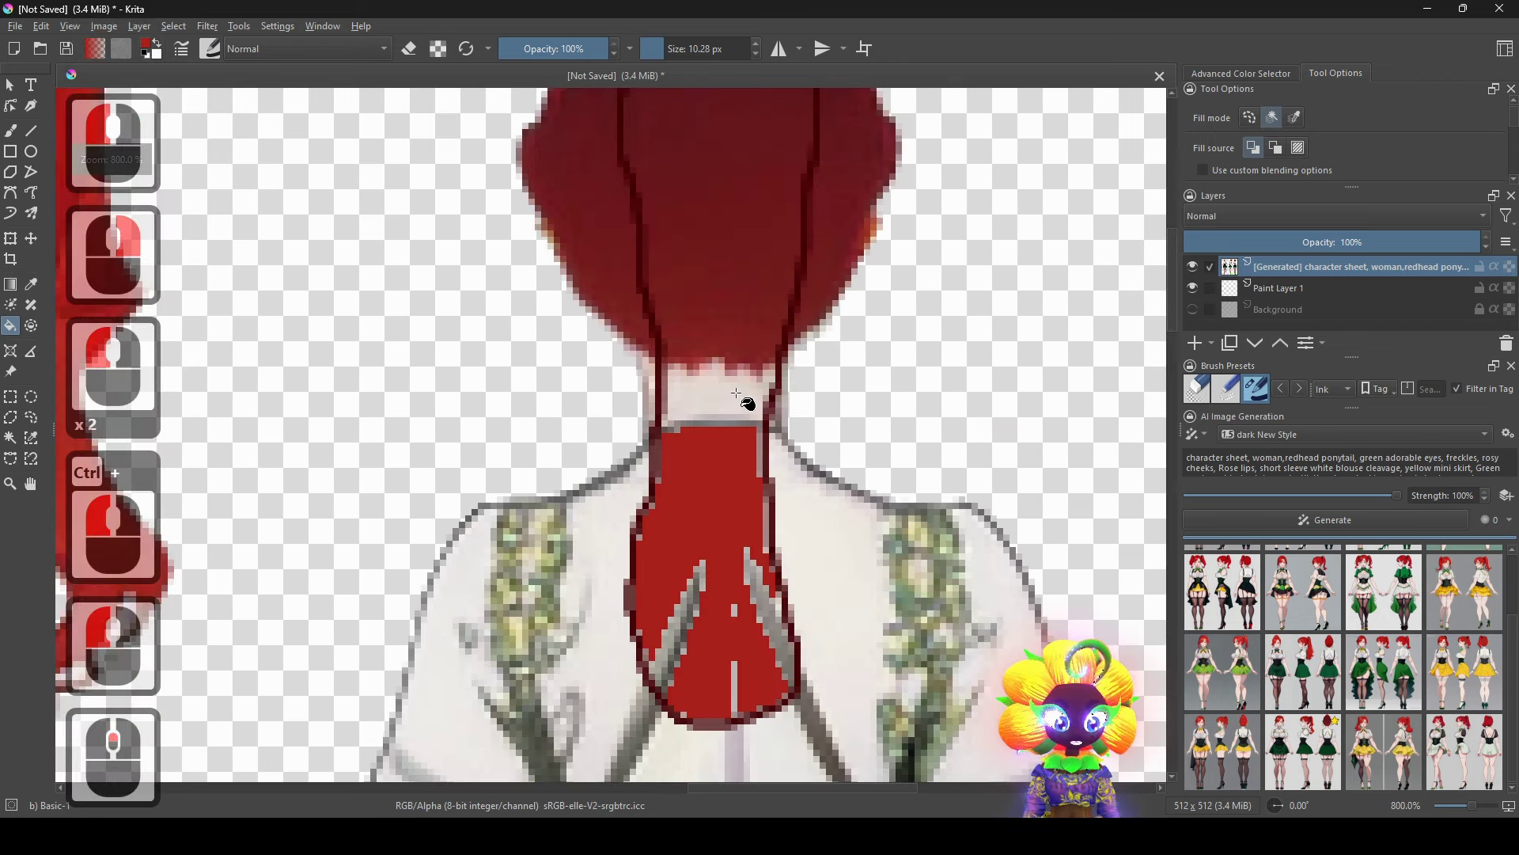
{"action": "key", "text": "ctrl+z"}
{"action": "key", "text": "ctrl+z"}
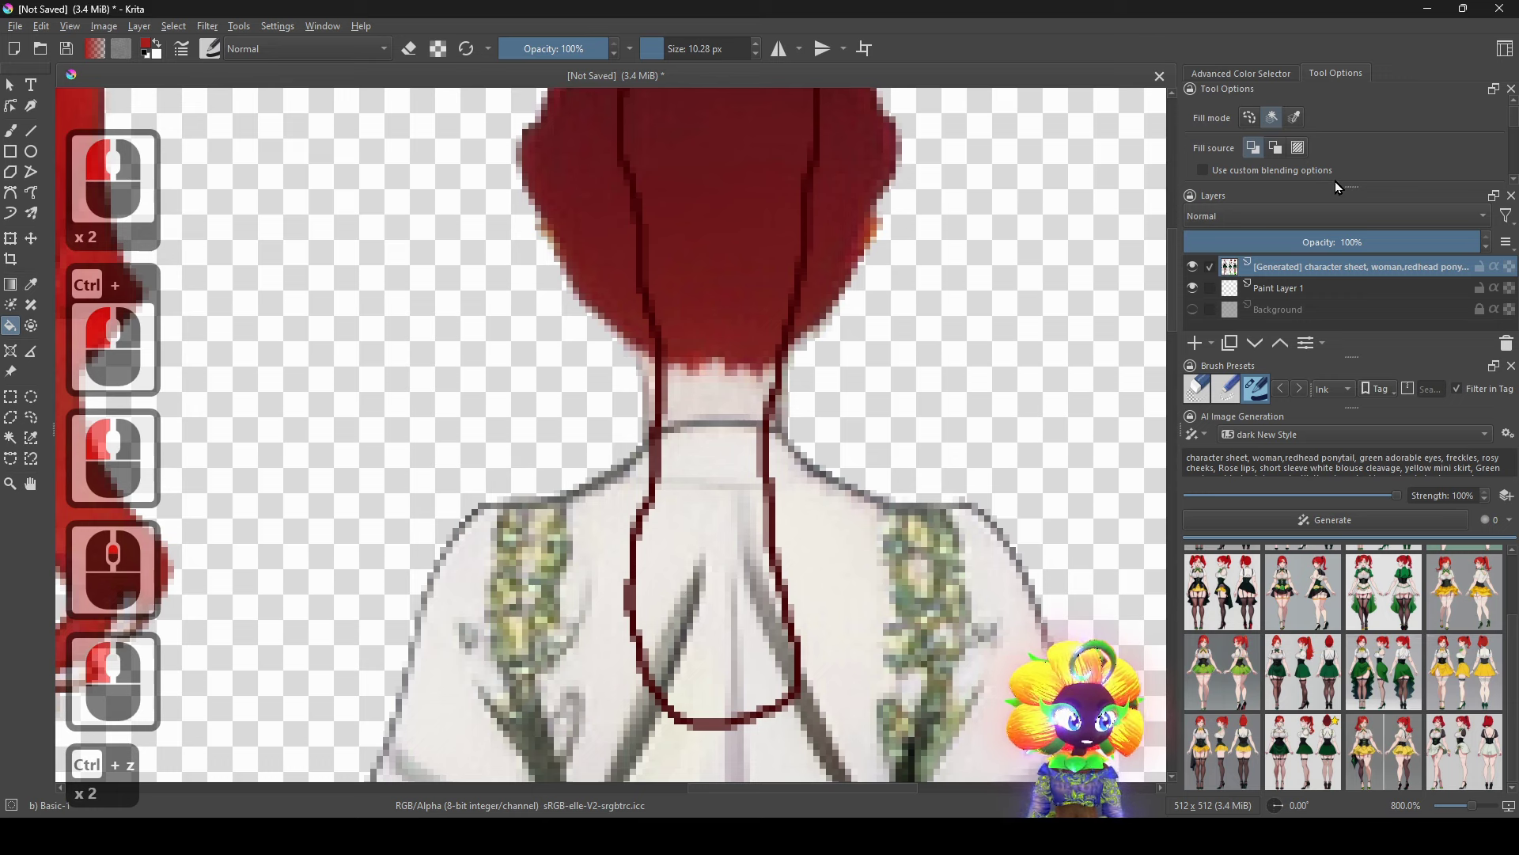
Set the fill threshold to 25 and fill the back-view ponytail's blouse and neck sections with the sampled red.
{"action": "scroll", "coordinate": [1332, 147], "scroll_direction": "down", "scroll_amount": 6}
{"action": "scroll", "coordinate": [1324, 168], "scroll_direction": "up", "scroll_amount": 1}
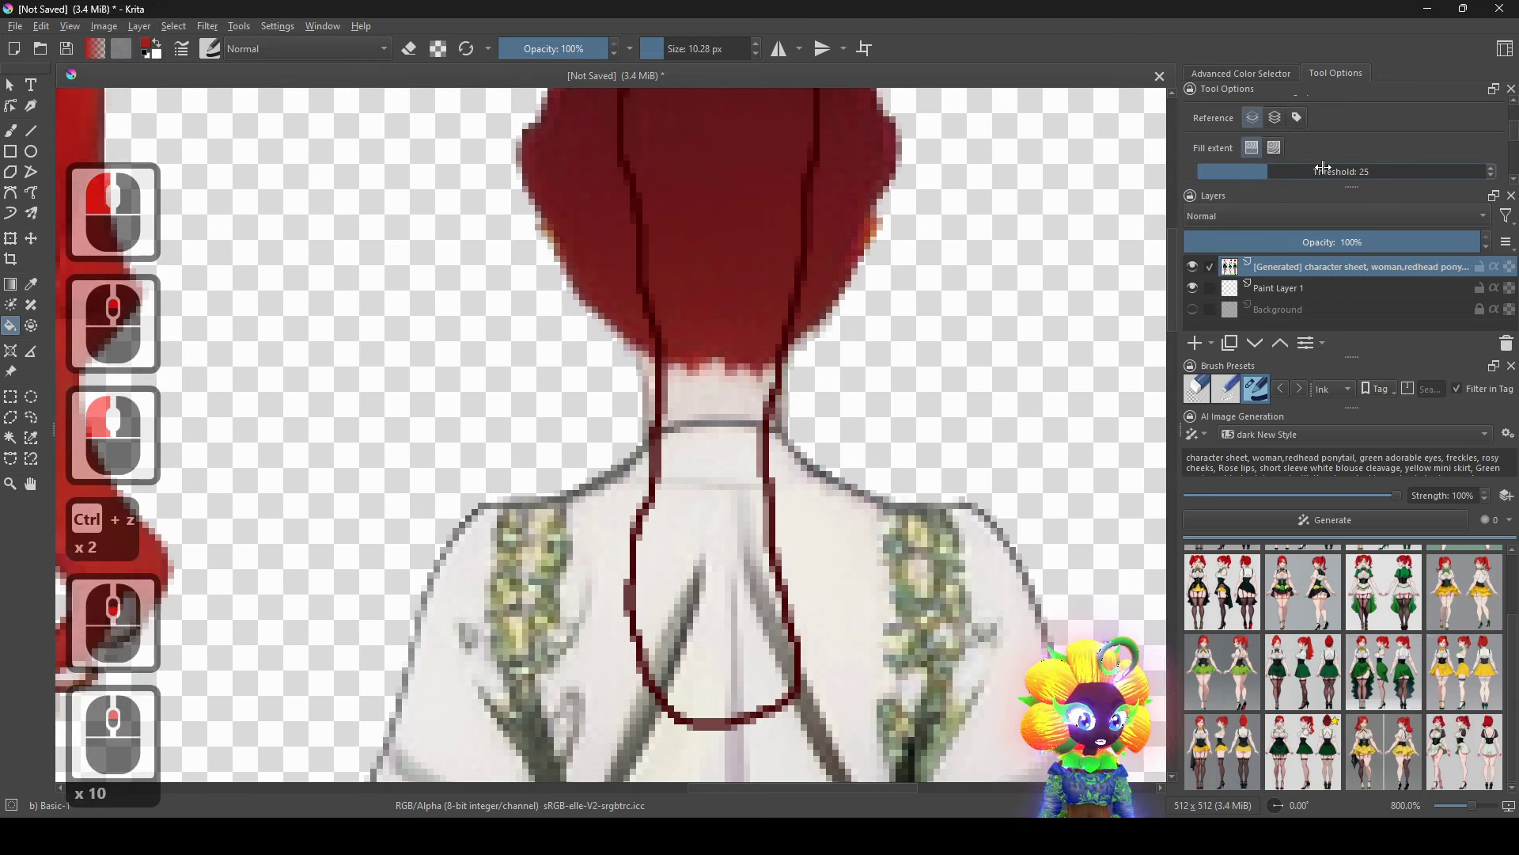
{"action": "left_click", "coordinate": [754, 511]}
{"action": "left_click", "coordinate": [724, 403]}
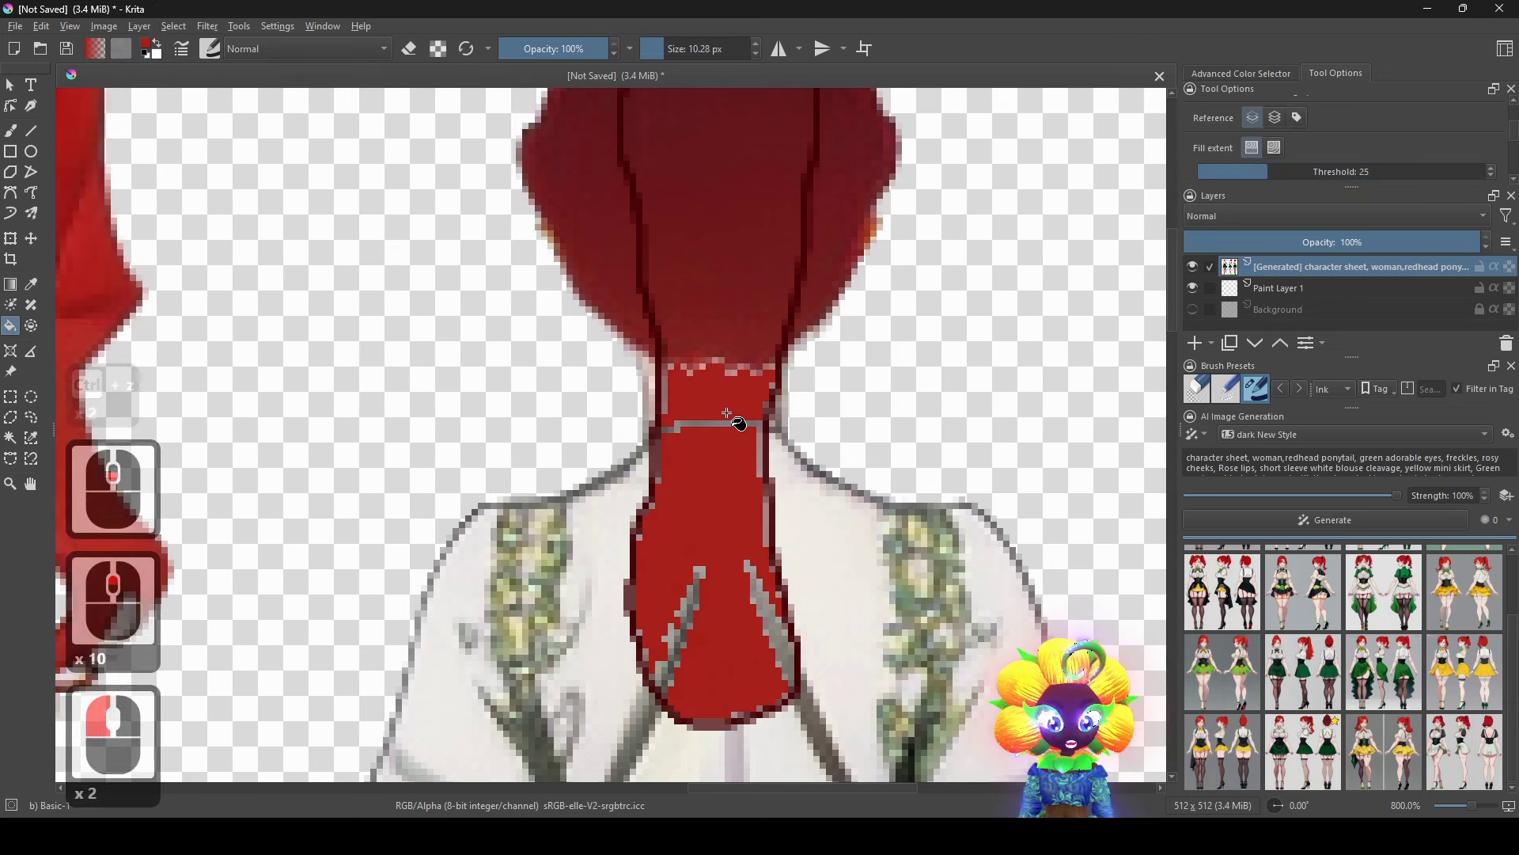
Paint red over the unfilled lines inside the lower ponytail and neck with a 12.53 px brush.
{"action": "left_click", "coordinate": [12, 131]}
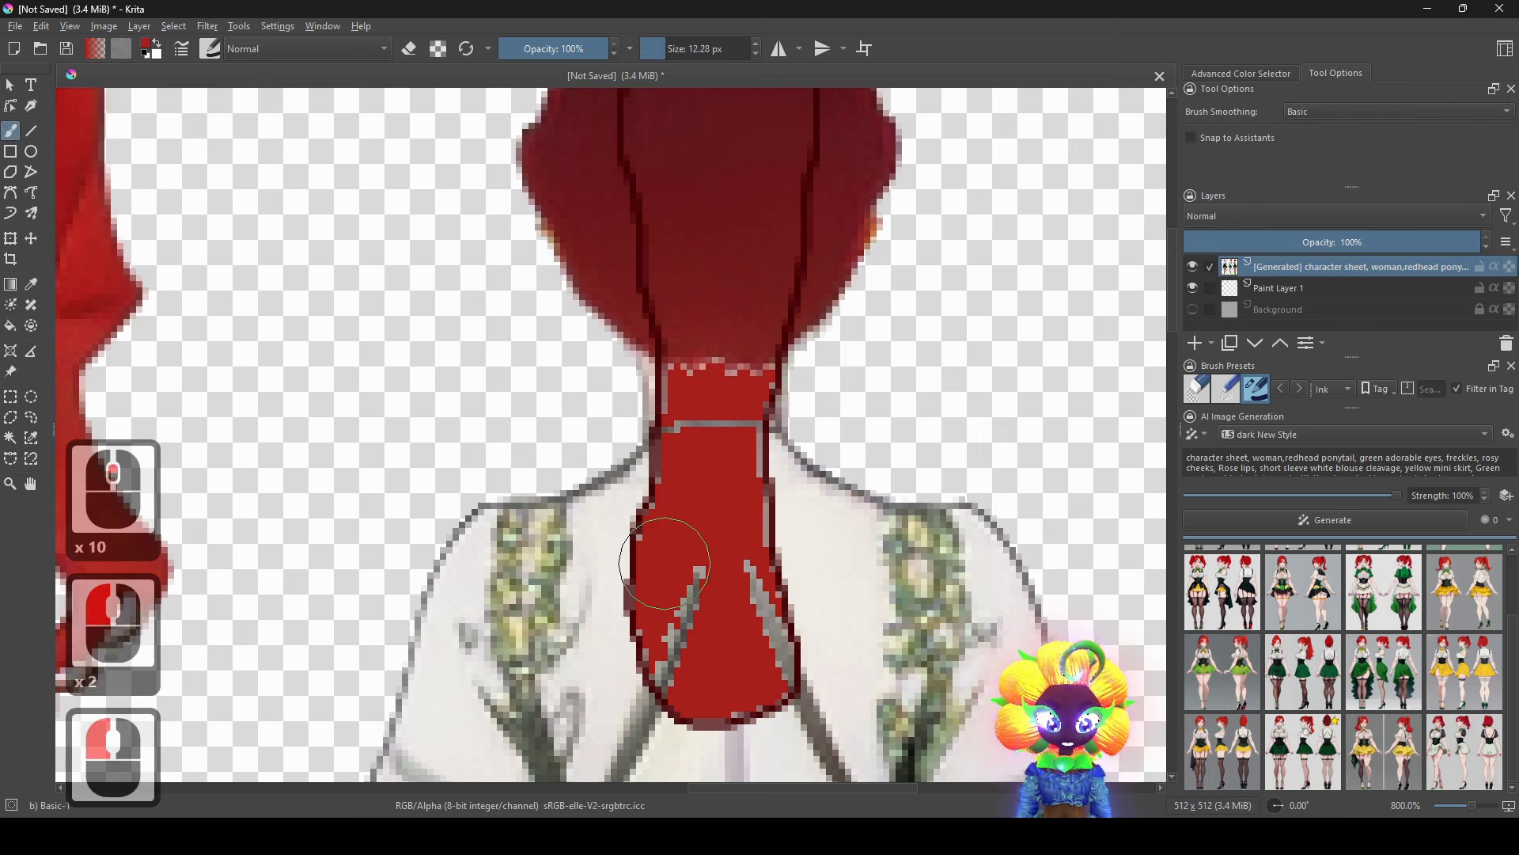
{"action": "left_click", "coordinate": [665, 564], "text": "shift"}
{"action": "left_click", "coordinate": [697, 651], "text": "ctrl"}
{"action": "left_click_drag", "start_coordinate": [685, 653], "coordinate": [695, 613]}
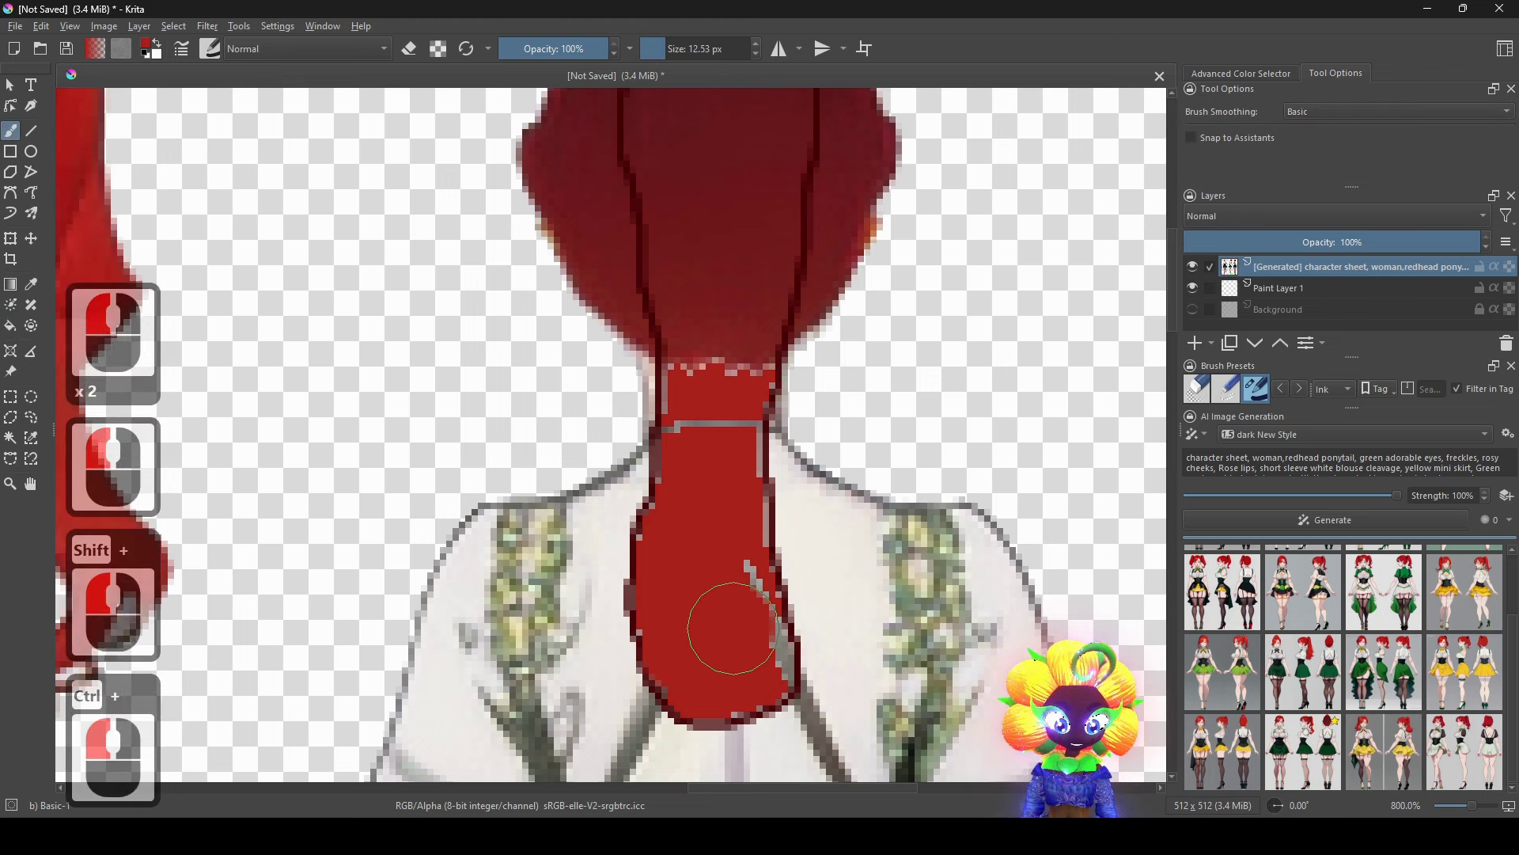
{"action": "left_click_drag", "start_coordinate": [755, 655], "coordinate": [721, 572]}
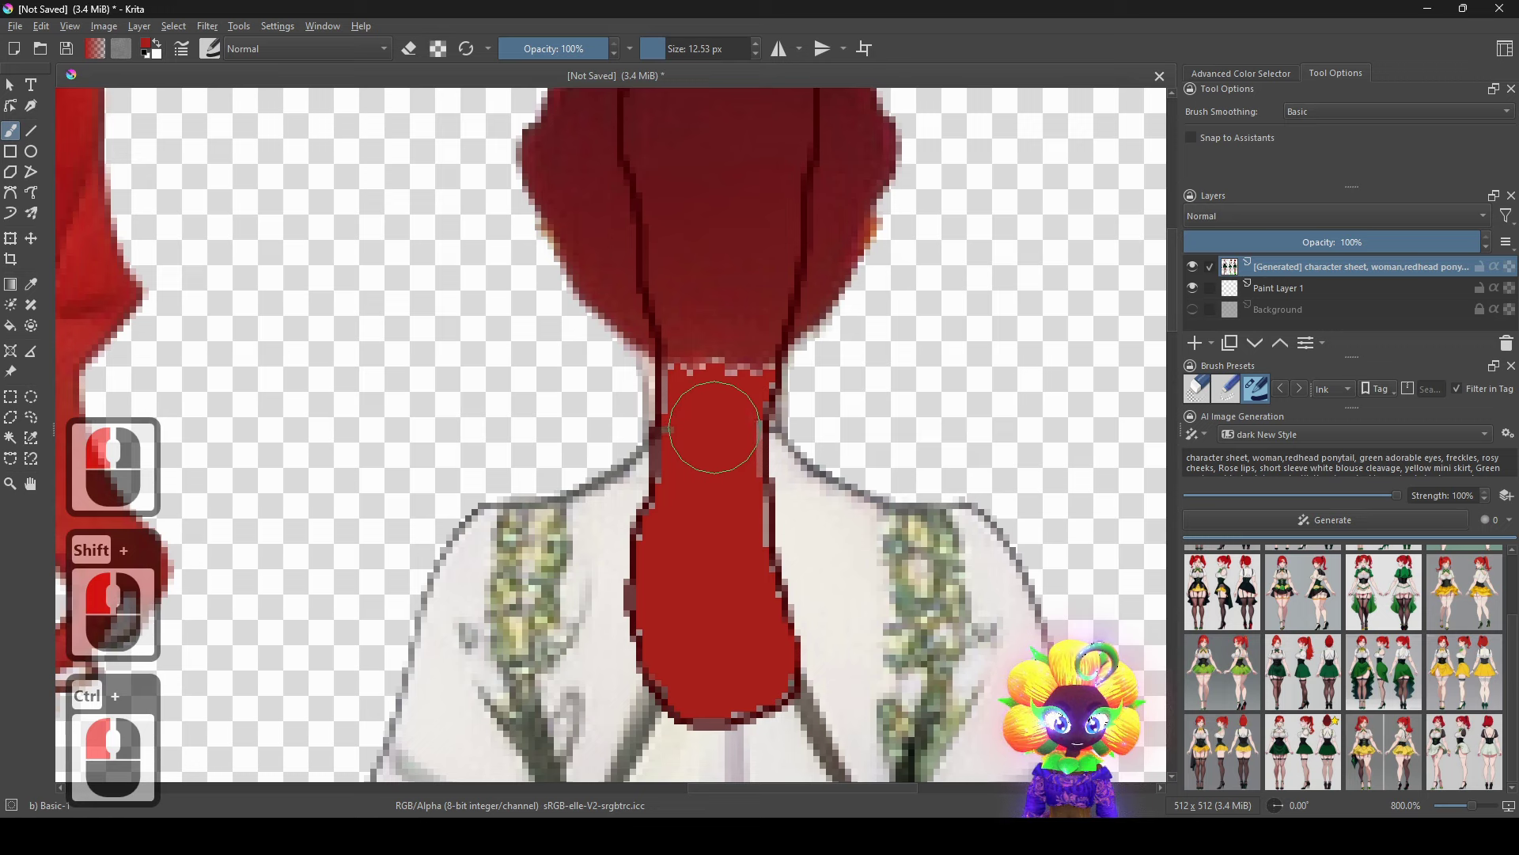
{"action": "scroll", "coordinate": [667, 428], "scroll_direction": "up", "scroll_amount": 5}
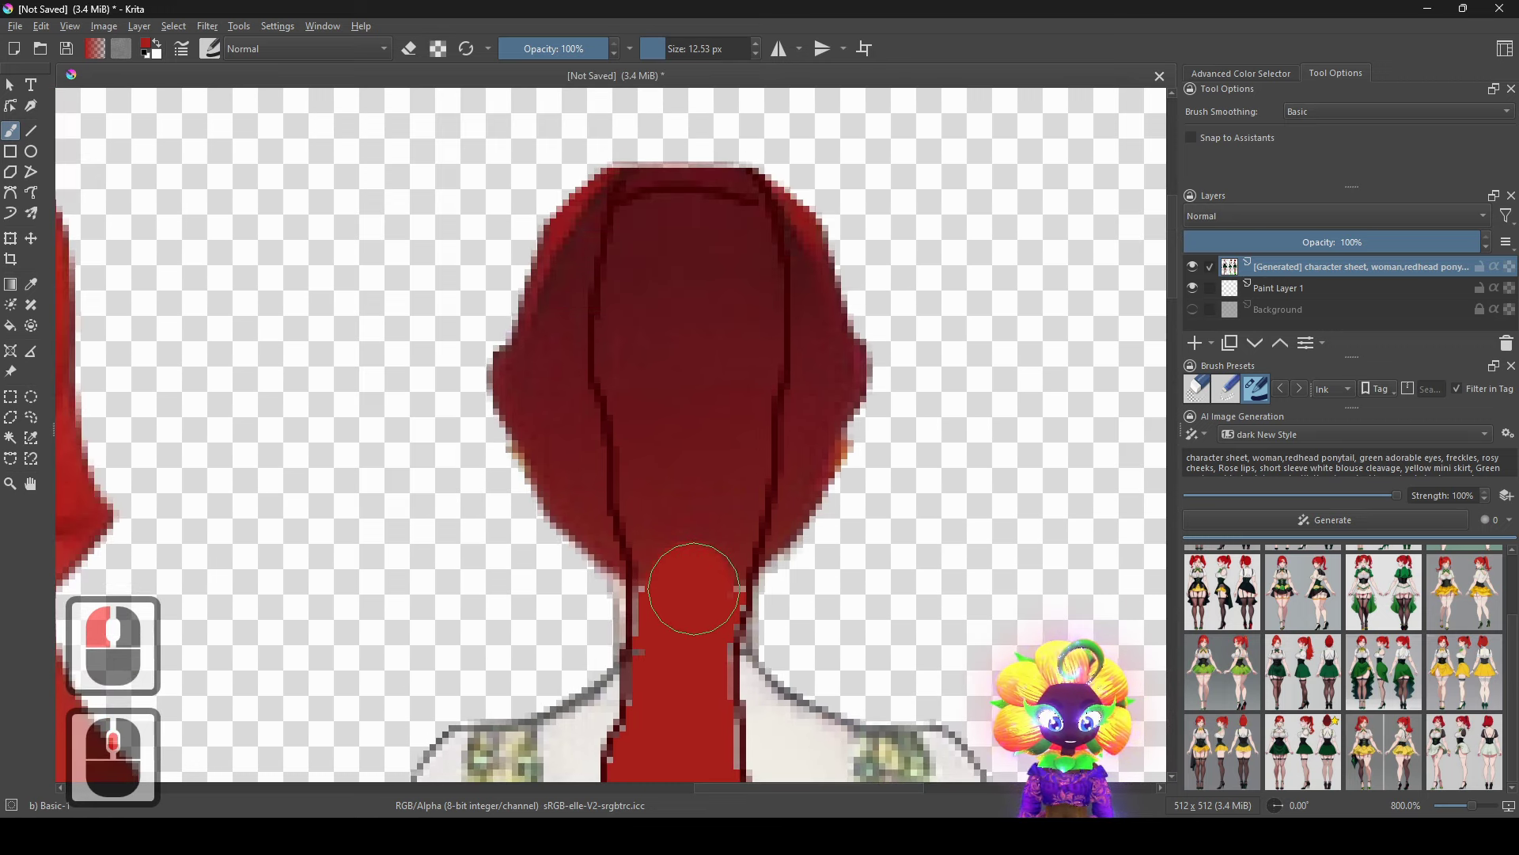
{"action": "left_click", "coordinate": [681, 582]}
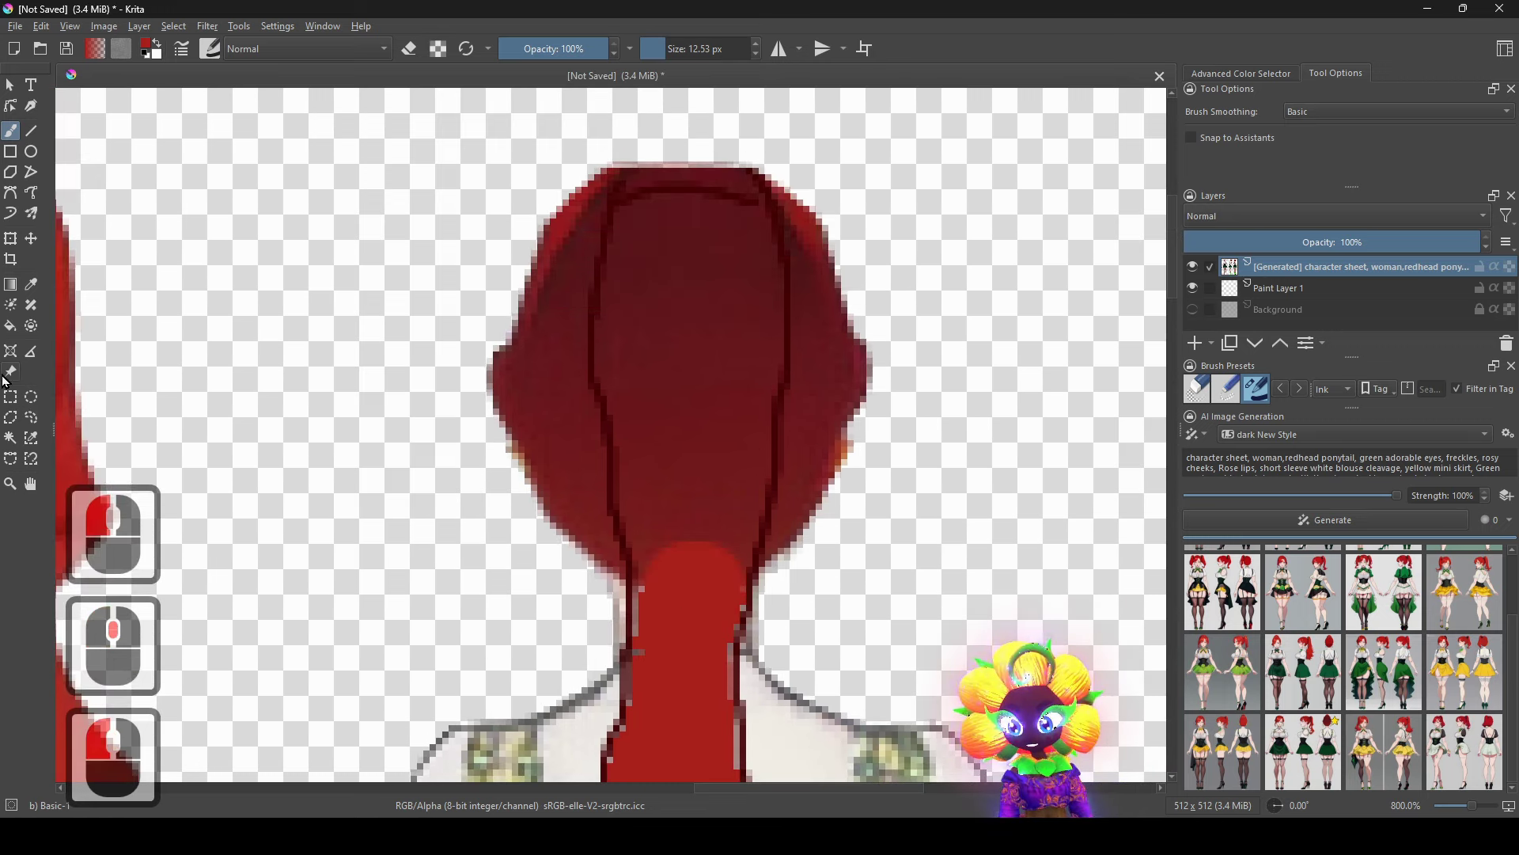
Try filling the head section of the back-view ponytail with red, lowering the fill threshold to 10.
{"action": "left_click", "coordinate": [11, 327]}
{"action": "left_click", "coordinate": [655, 360]}
{"action": "key", "text": "ctrl+z"}
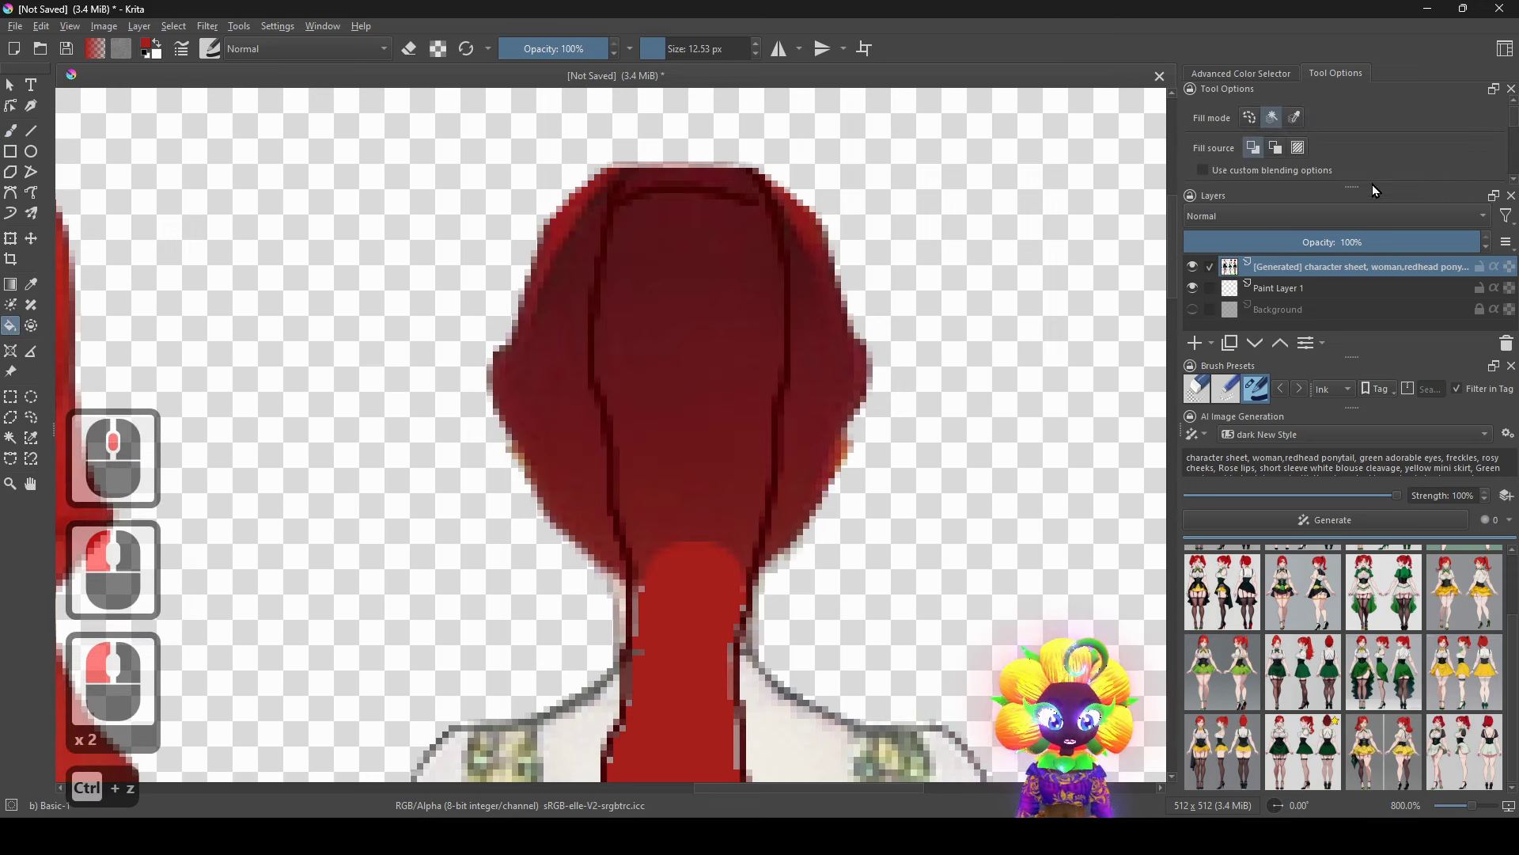
{"action": "scroll", "coordinate": [1405, 169], "scroll_direction": "down", "scroll_amount": 2}
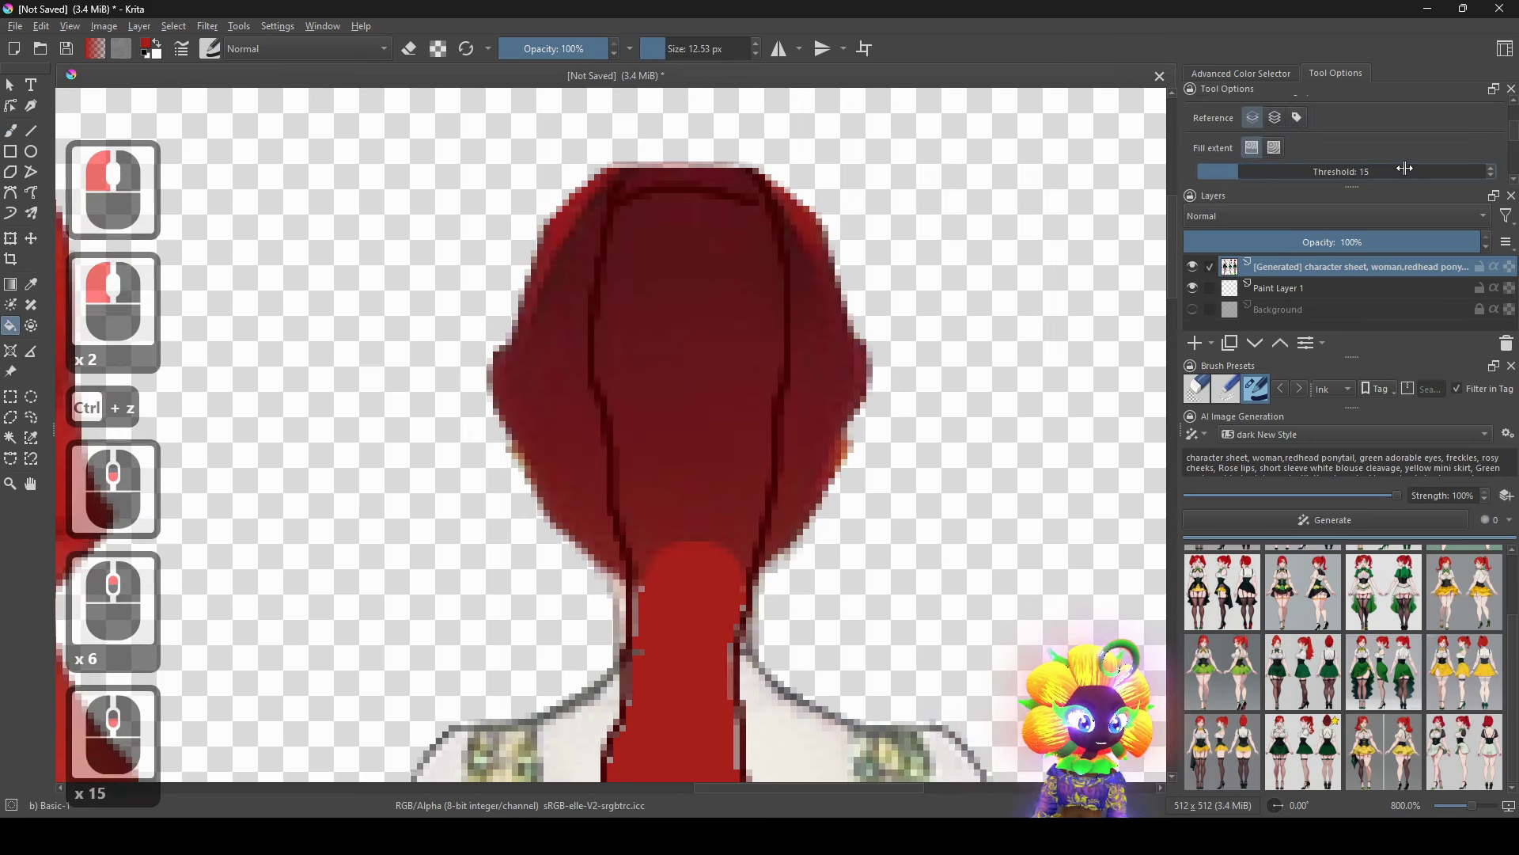
{"action": "scroll", "coordinate": [1408, 169], "scroll_direction": "down", "scroll_amount": 4}
{"action": "left_click", "coordinate": [709, 363]}
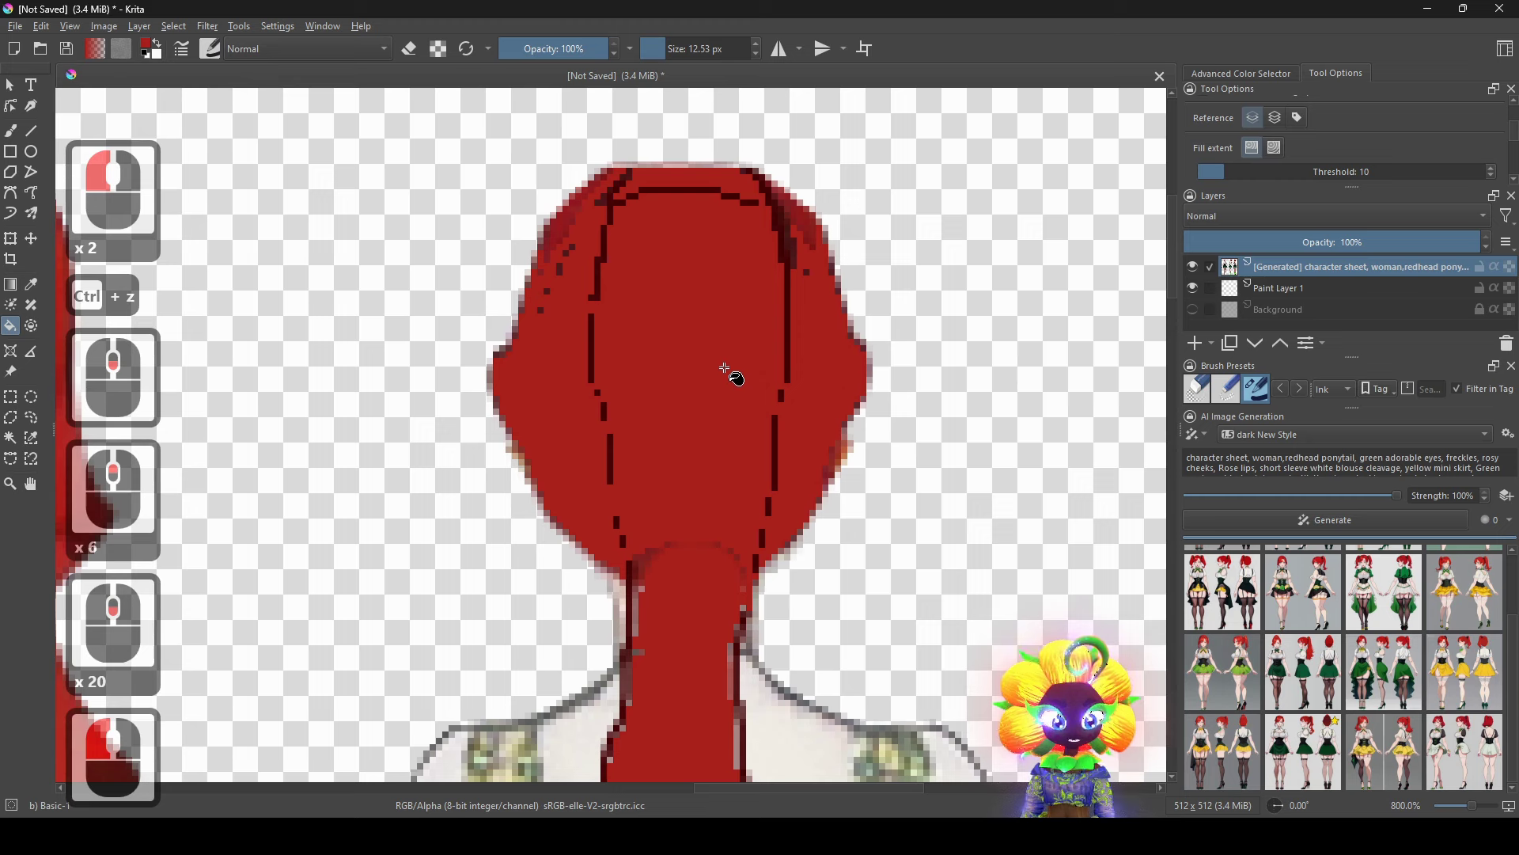
{"action": "key", "text": "ctrl+z"}
Try the red fill on the ponytail's head section at thresholds of 5 and 7.
{"action": "scroll", "coordinate": [1345, 175], "scroll_direction": "down", "scroll_amount": 5}
{"action": "left_click", "coordinate": [706, 358]}
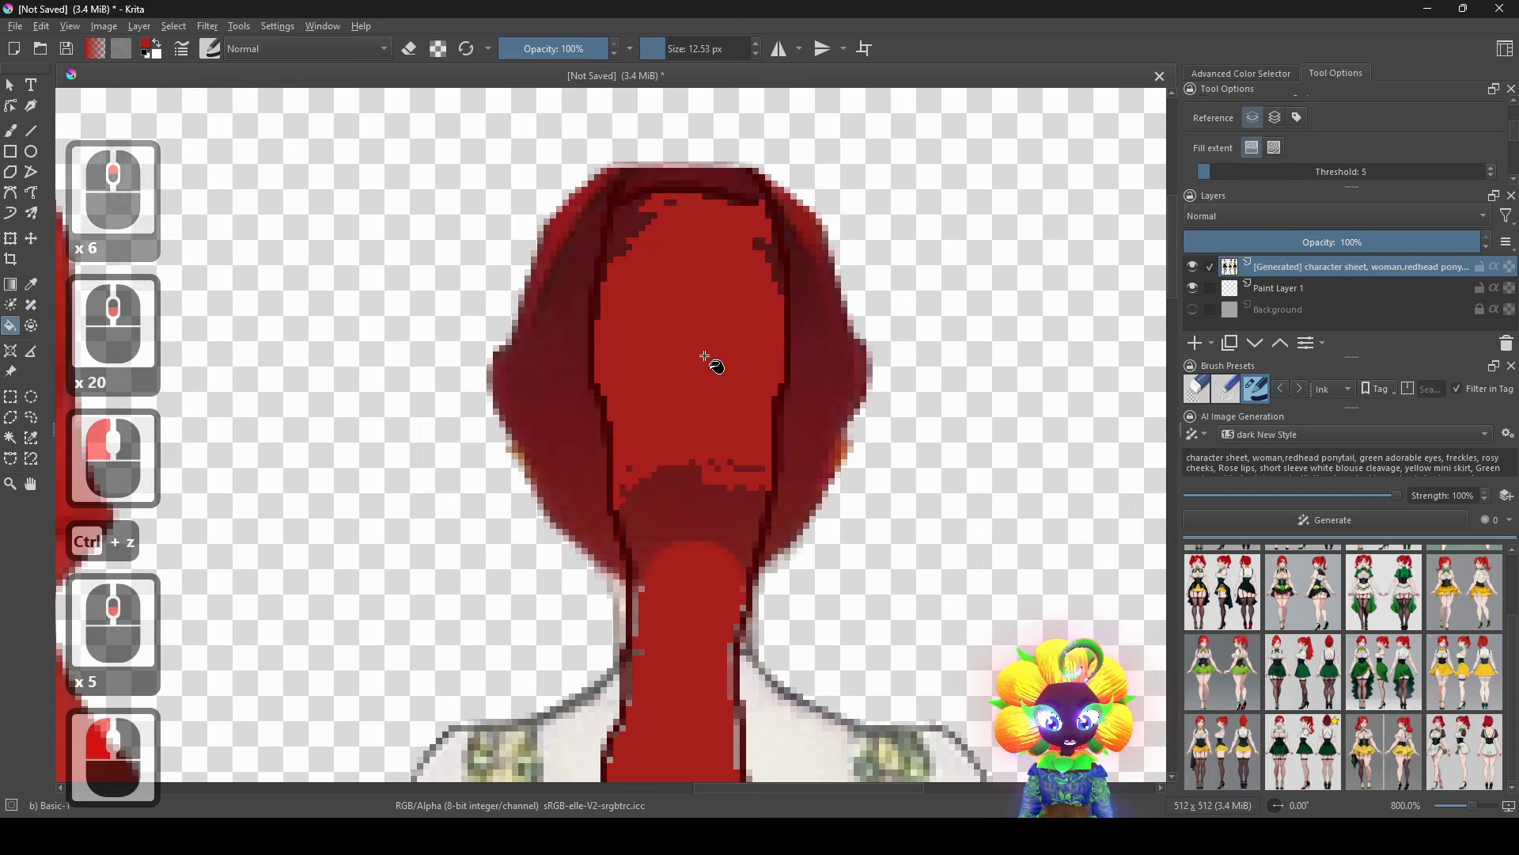
{"action": "left_click", "coordinate": [673, 491]}
{"action": "key", "text": "ctrl+z"}
{"action": "key", "text": "ctrl+z"}
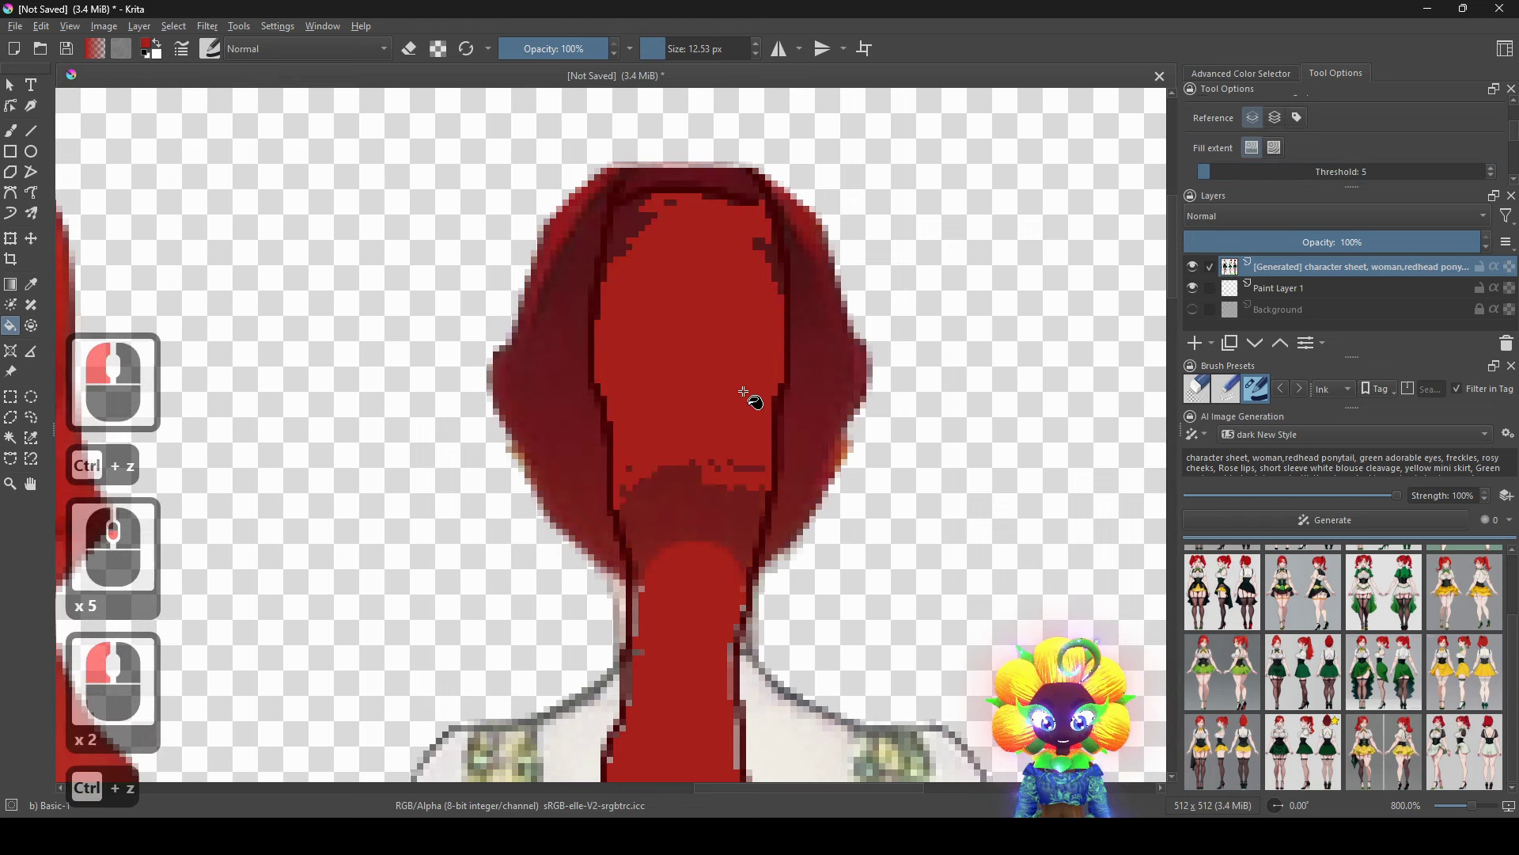
{"action": "scroll", "coordinate": [1258, 162], "scroll_direction": "up", "scroll_amount": 2}
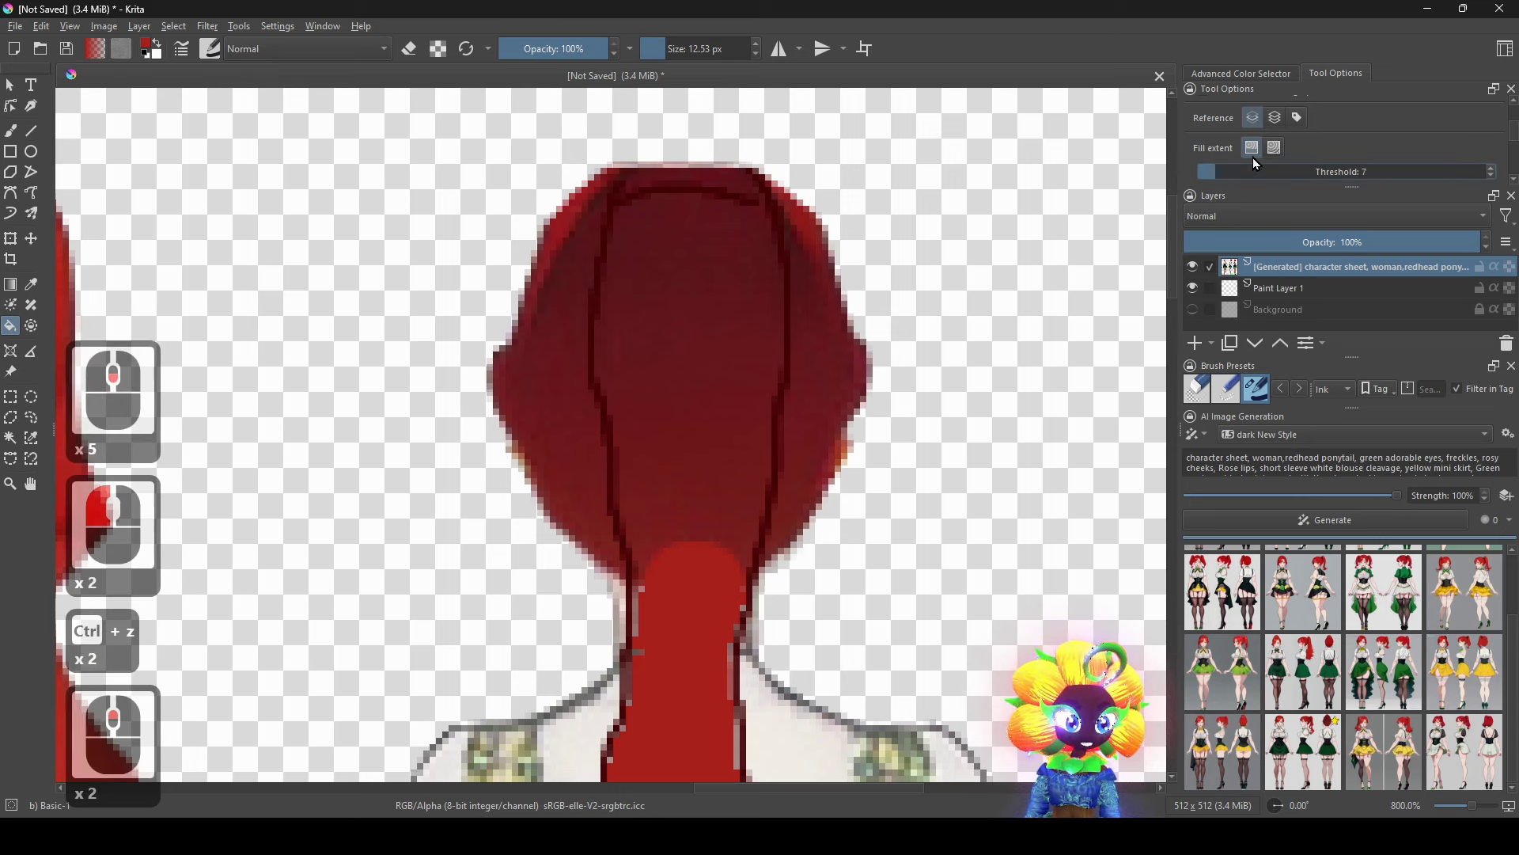
{"action": "left_click", "coordinate": [724, 331]}
{"action": "key", "text": "ctrl+z"}
Set the fill threshold to 6 and fill the ponytail's head section and the darker seam above the neck with red.
{"action": "scroll", "coordinate": [1417, 172], "scroll_direction": "down", "scroll_amount": 1}
{"action": "left_click", "coordinate": [736, 352]}
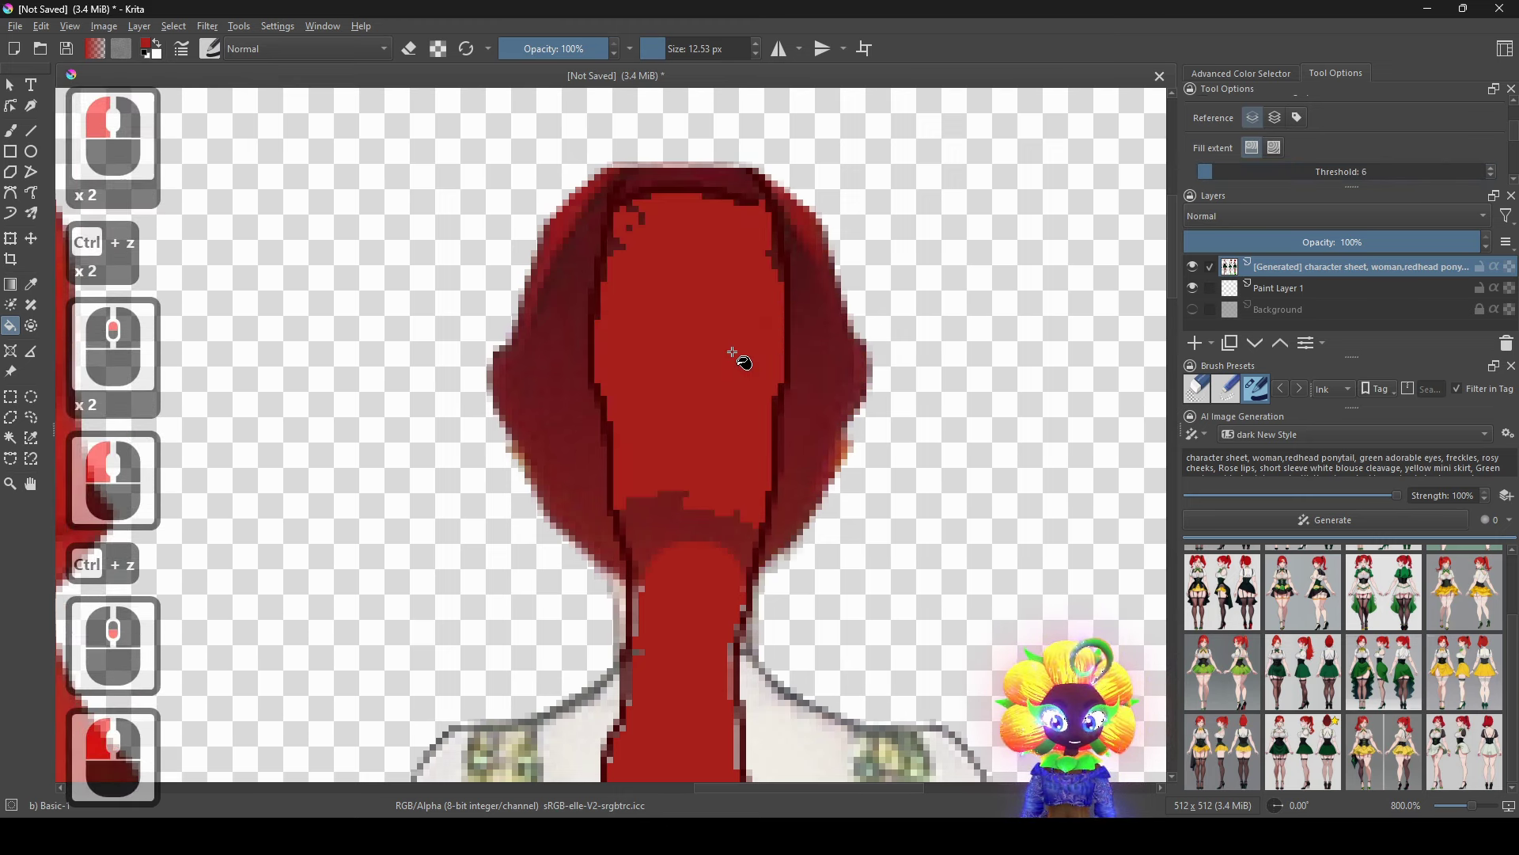
{"action": "left_click", "coordinate": [695, 523]}
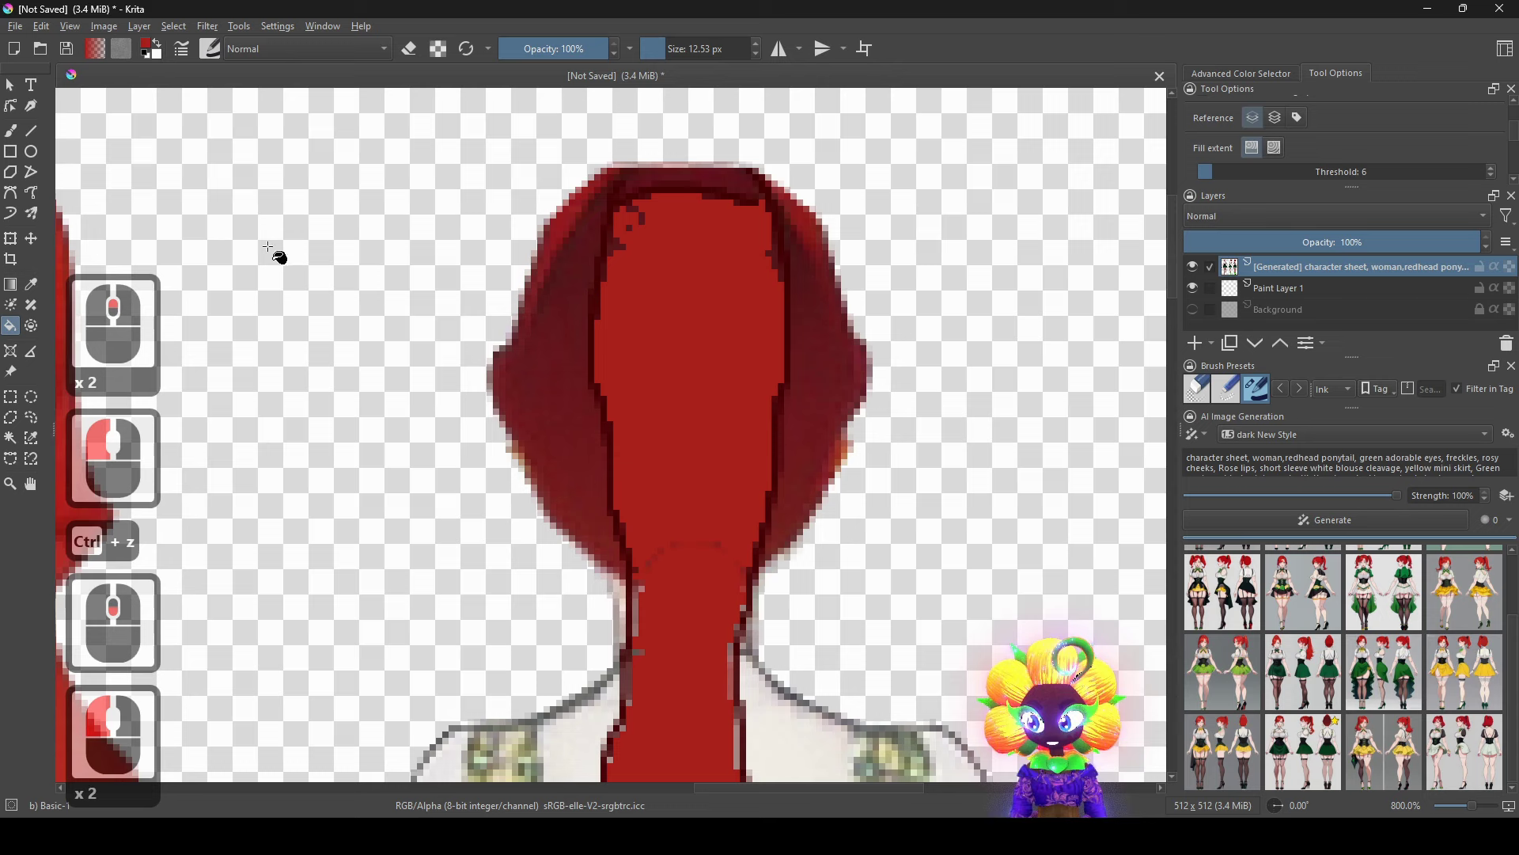
{"action": "scroll", "coordinate": [273, 252], "scroll_direction": "down", "scroll_amount": 4}
{"action": "scroll", "coordinate": [681, 444], "scroll_direction": "up", "scroll_amount": 6}
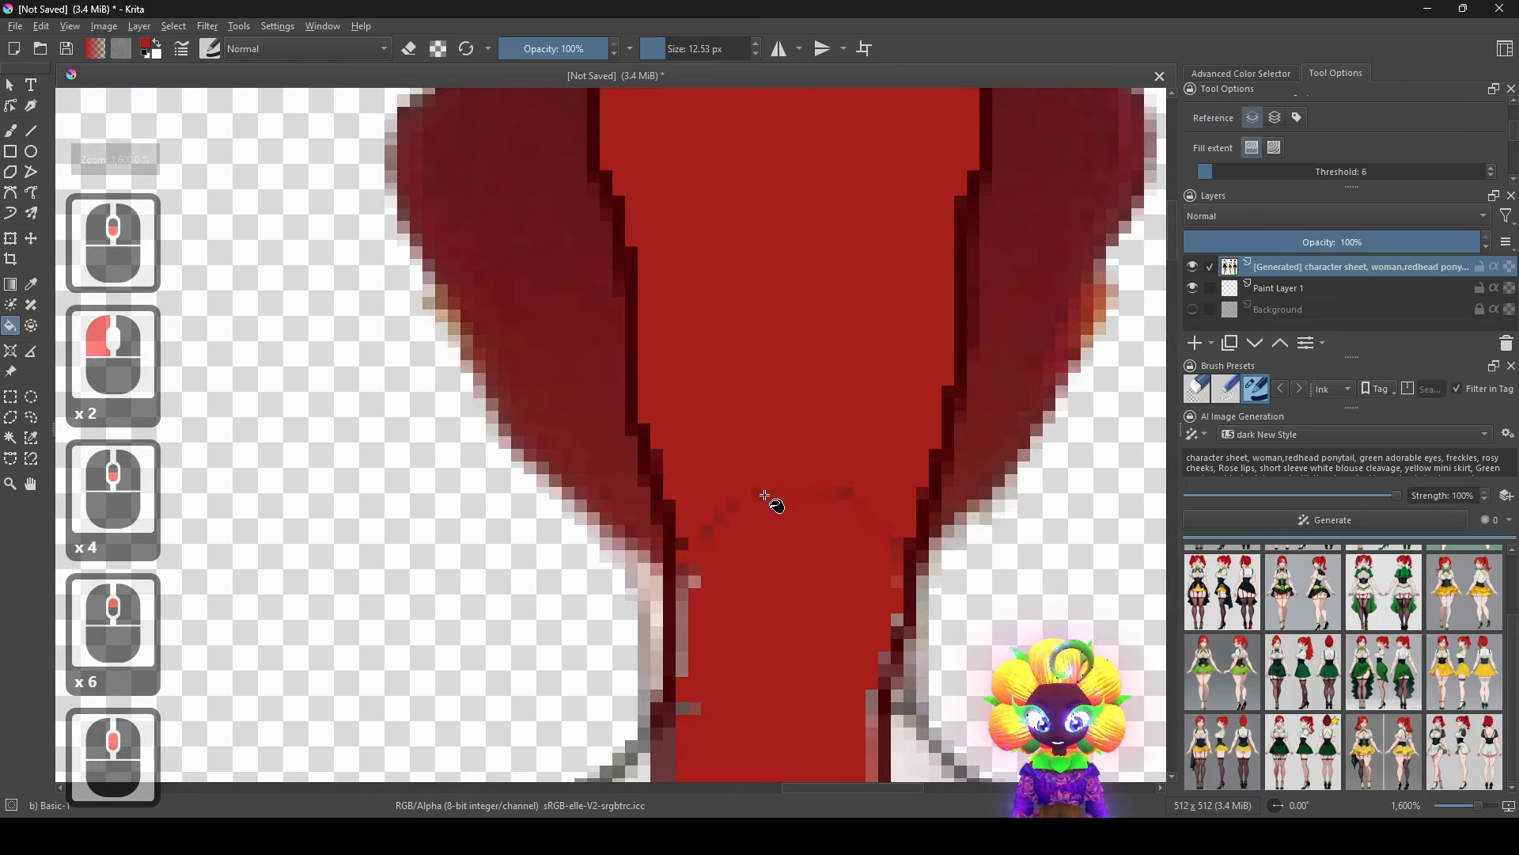
{"action": "left_click", "coordinate": [804, 495]}
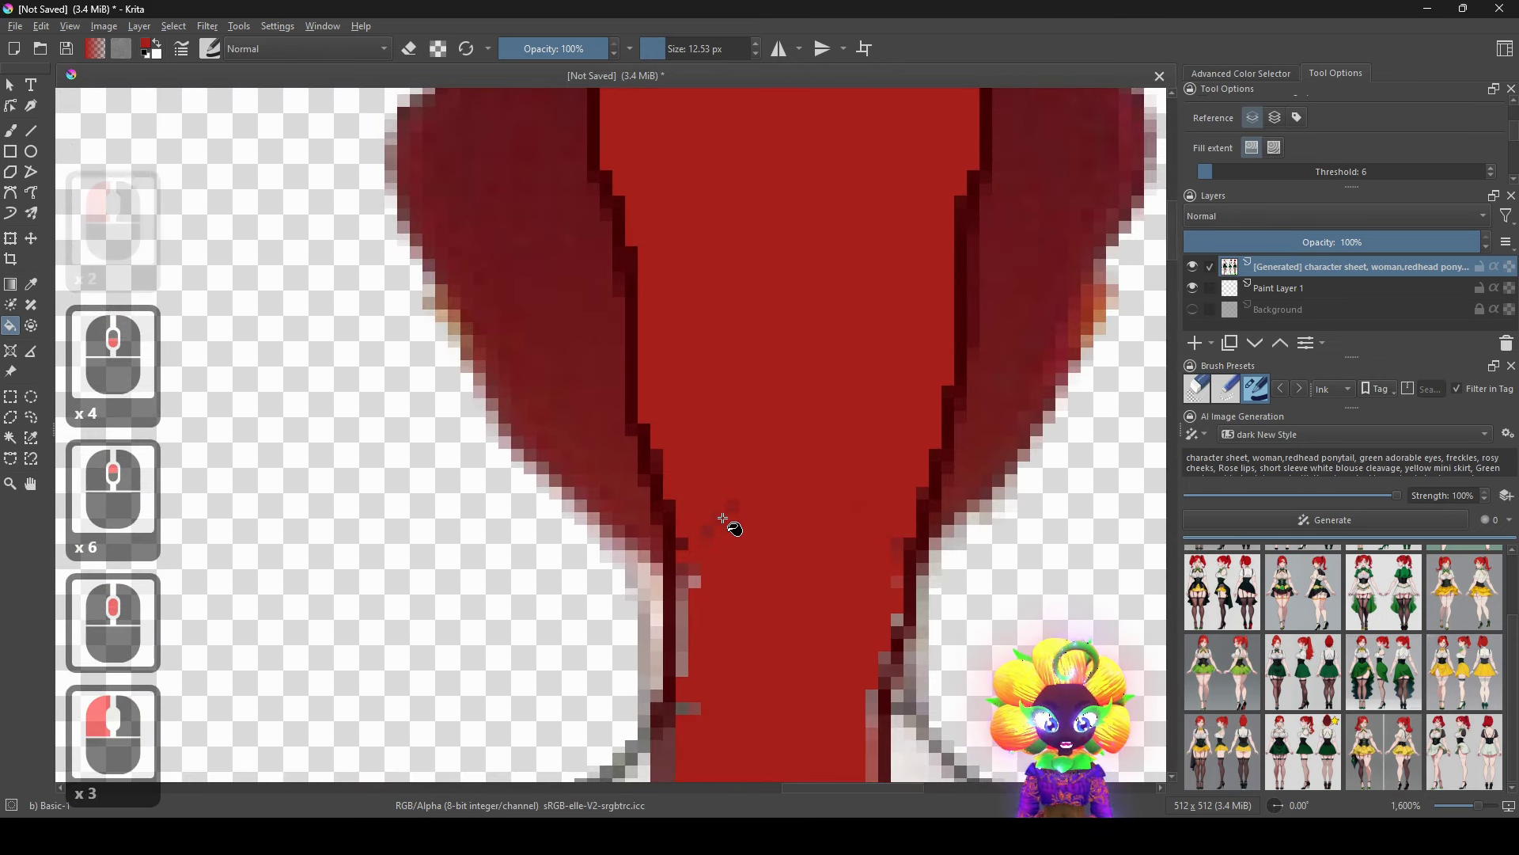
Choose bright yellow as the fill colour and try it on the back-view skirt.
{"action": "scroll", "coordinate": [794, 477], "scroll_direction": "down", "scroll_amount": 4}
{"action": "scroll", "coordinate": [794, 477], "scroll_direction": "down", "scroll_amount": 3}
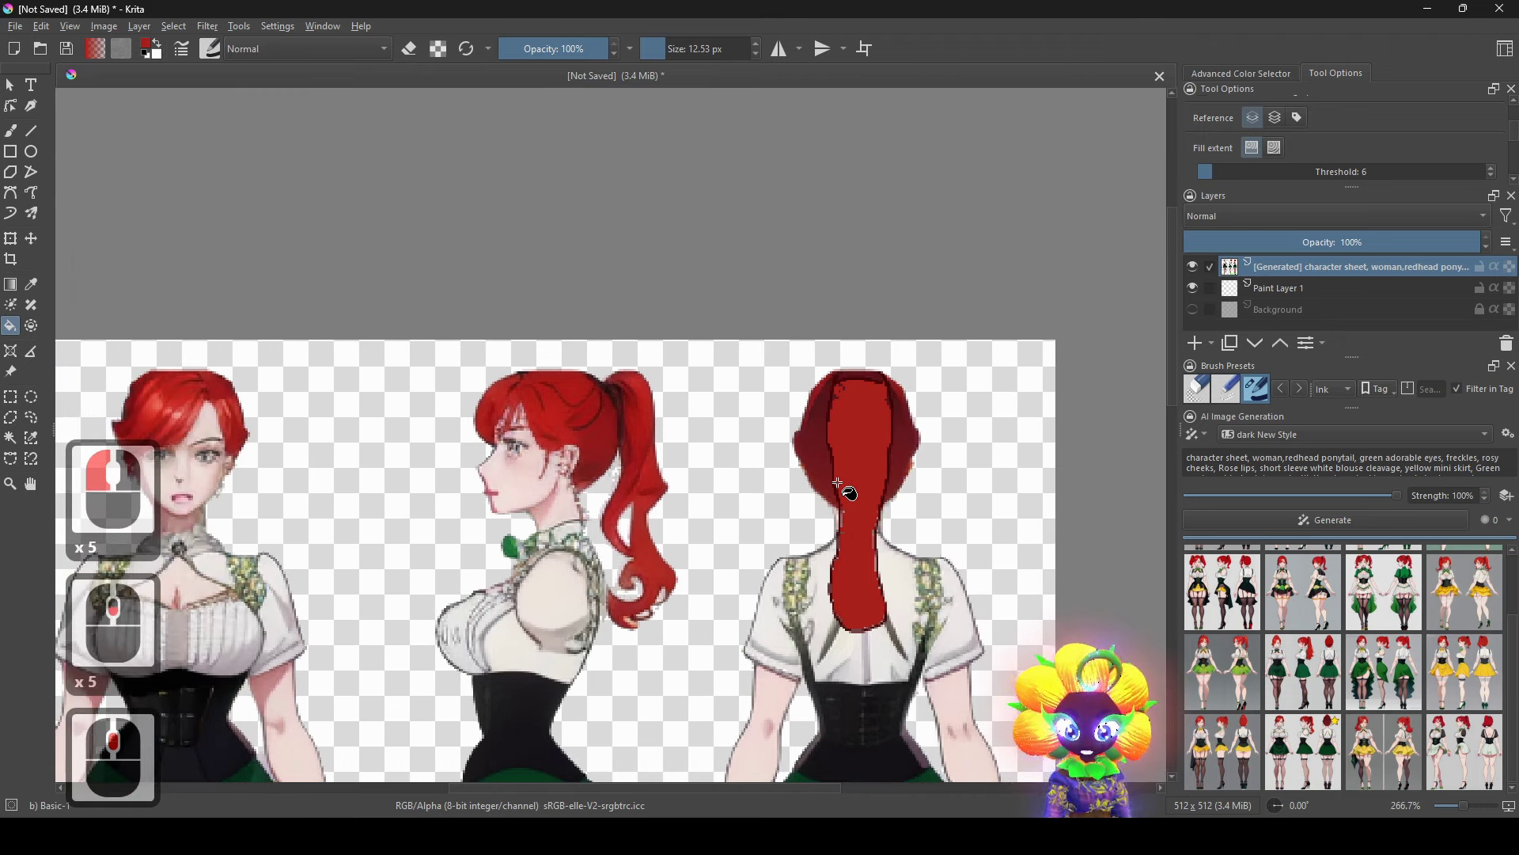
{"action": "left_click_drag", "start_coordinate": [708, 492], "coordinate": [736, 230]}
{"action": "scroll", "coordinate": [856, 645], "scroll_direction": "down", "scroll_amount": 1}
{"action": "scroll", "coordinate": [752, 372], "scroll_direction": "up", "scroll_amount": 2}
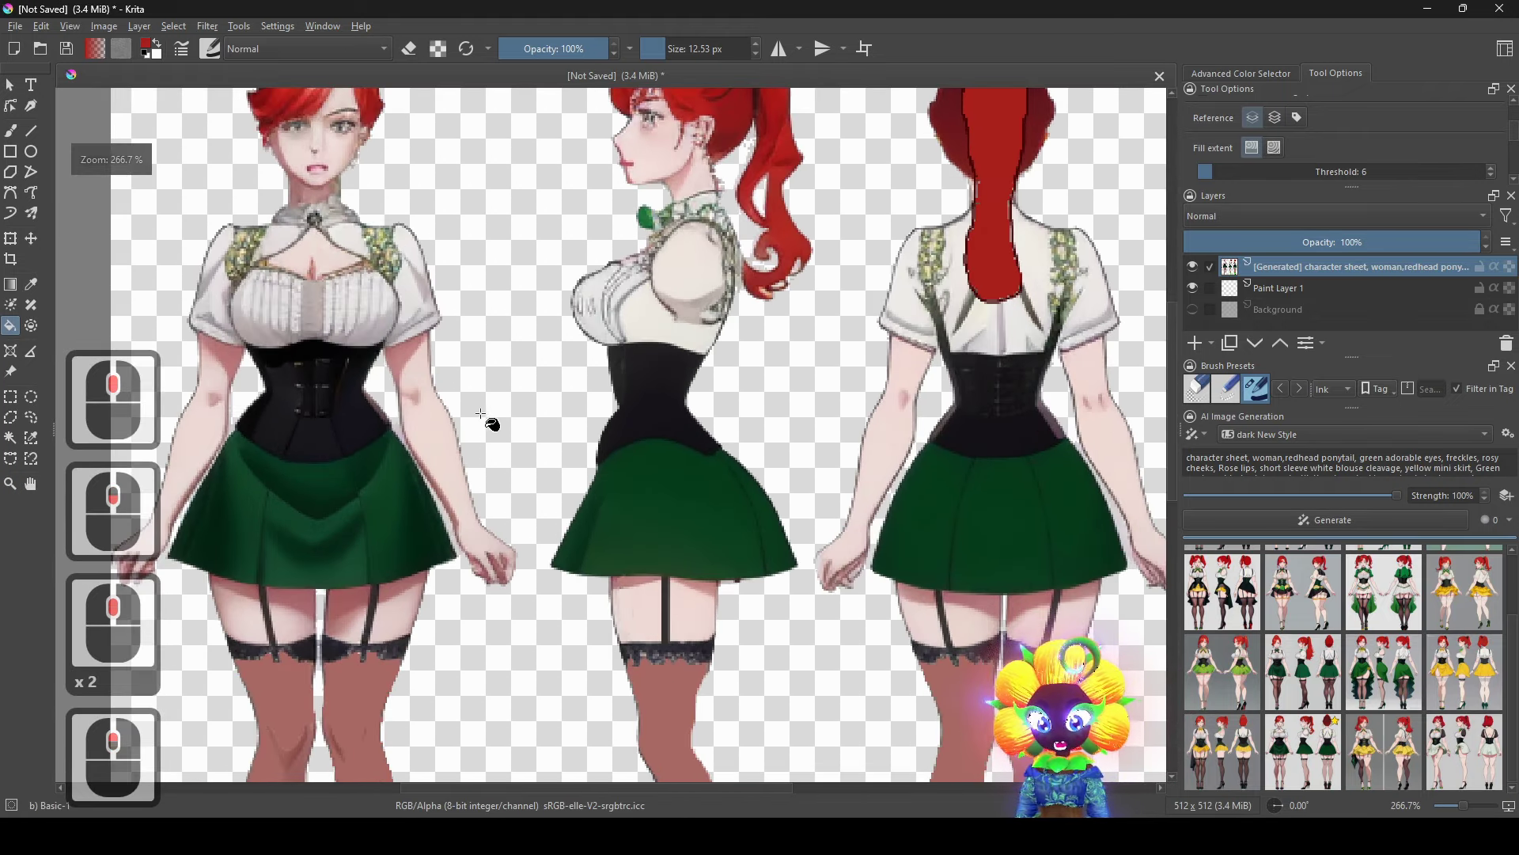
{"action": "right_click", "coordinate": [646, 484]}
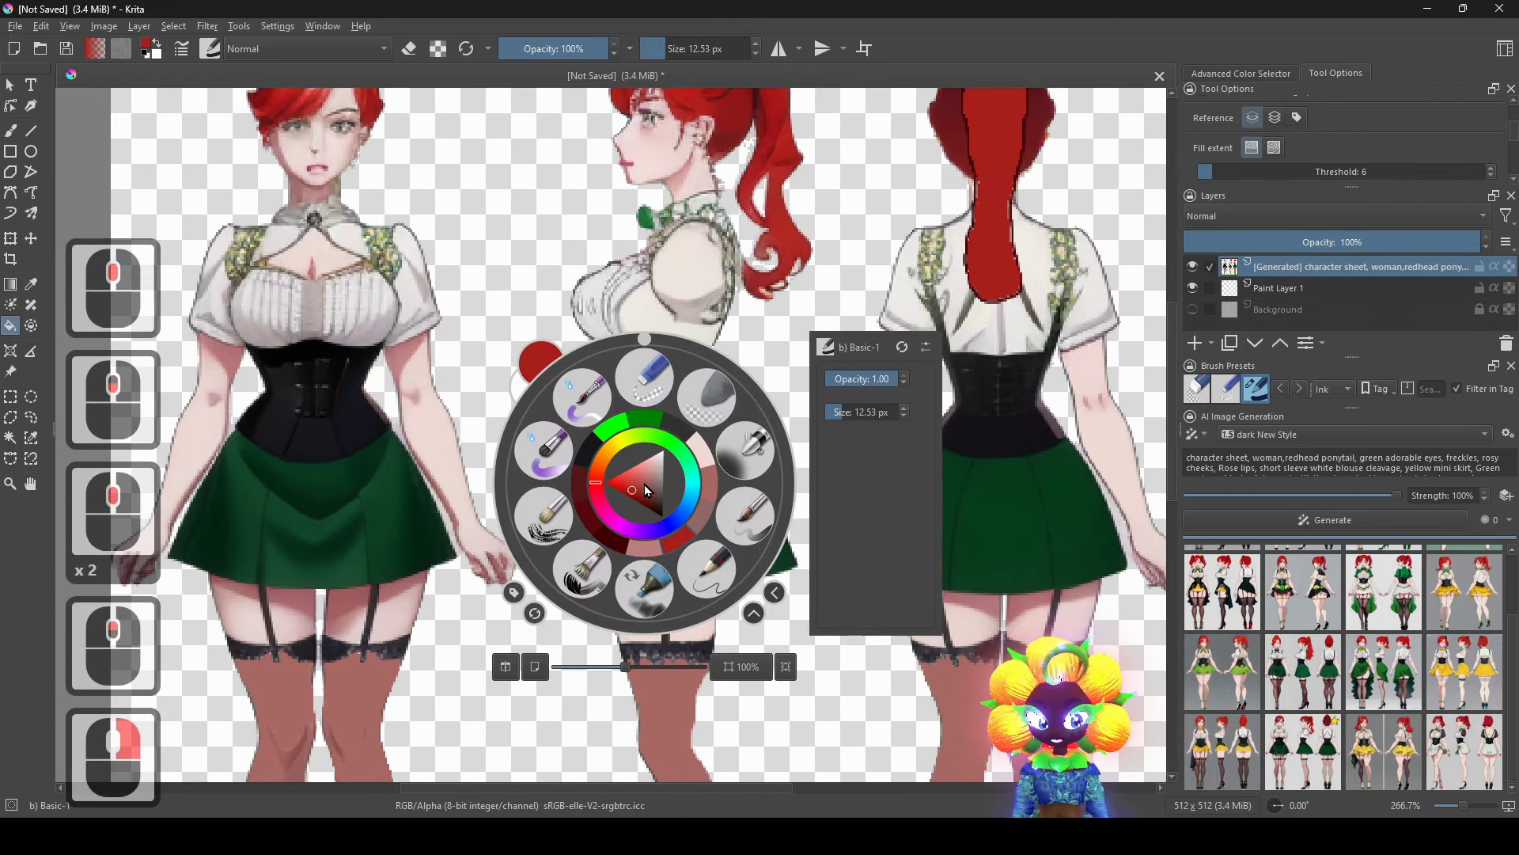
{"action": "left_click", "coordinate": [620, 445]}
{"action": "left_click", "coordinate": [661, 328]}
{"action": "left_click", "coordinate": [966, 527]}
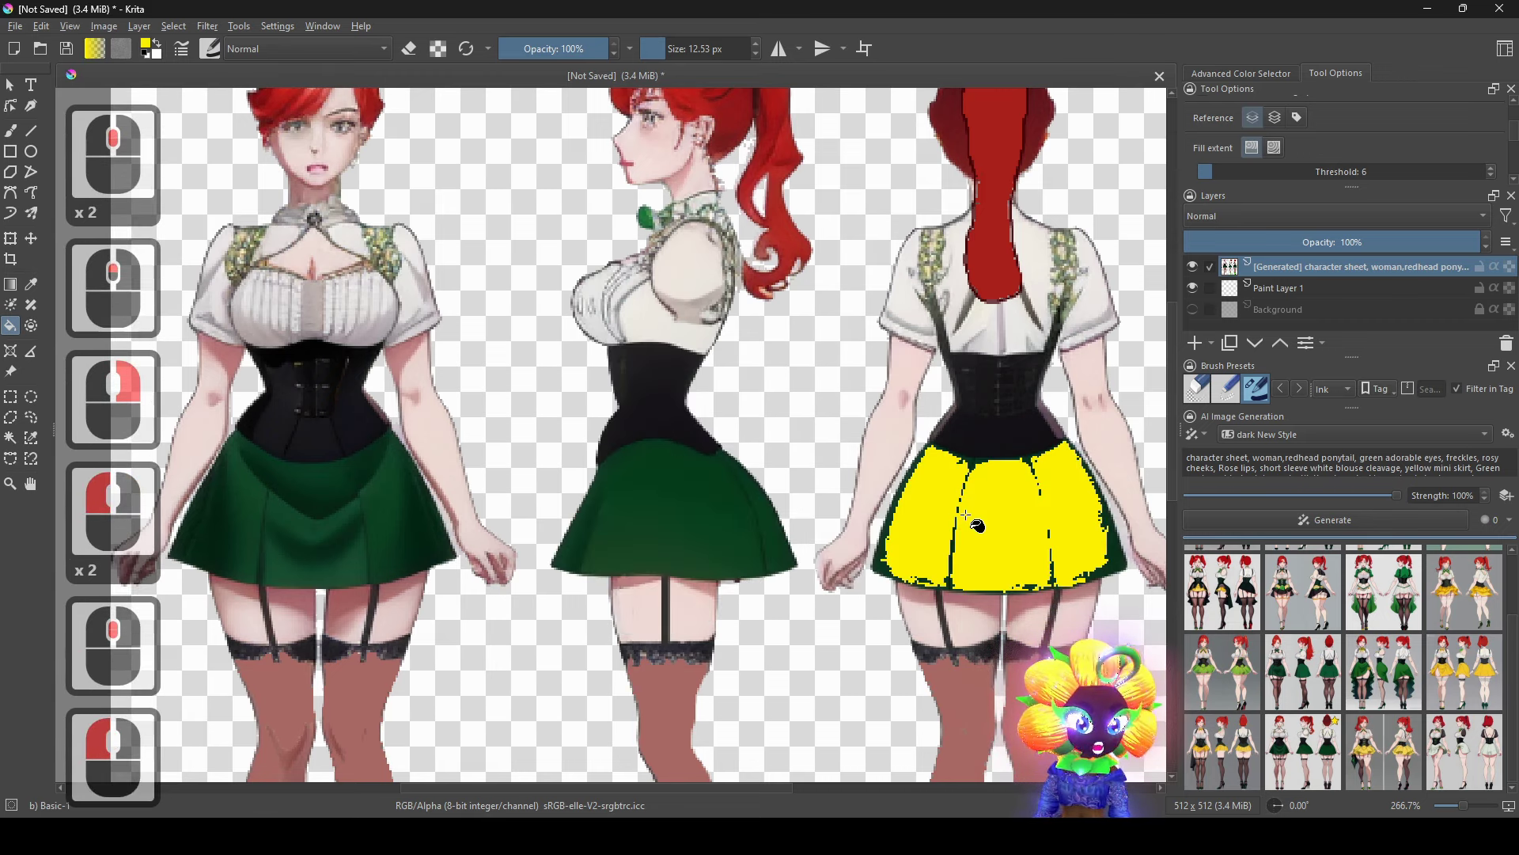
{"action": "key", "text": "ctrl+z"}
Raise the fill threshold to 20 and fill the back-view skirt with yellow.
{"action": "scroll", "coordinate": [1333, 163], "scroll_direction": "up", "scroll_amount": 5}
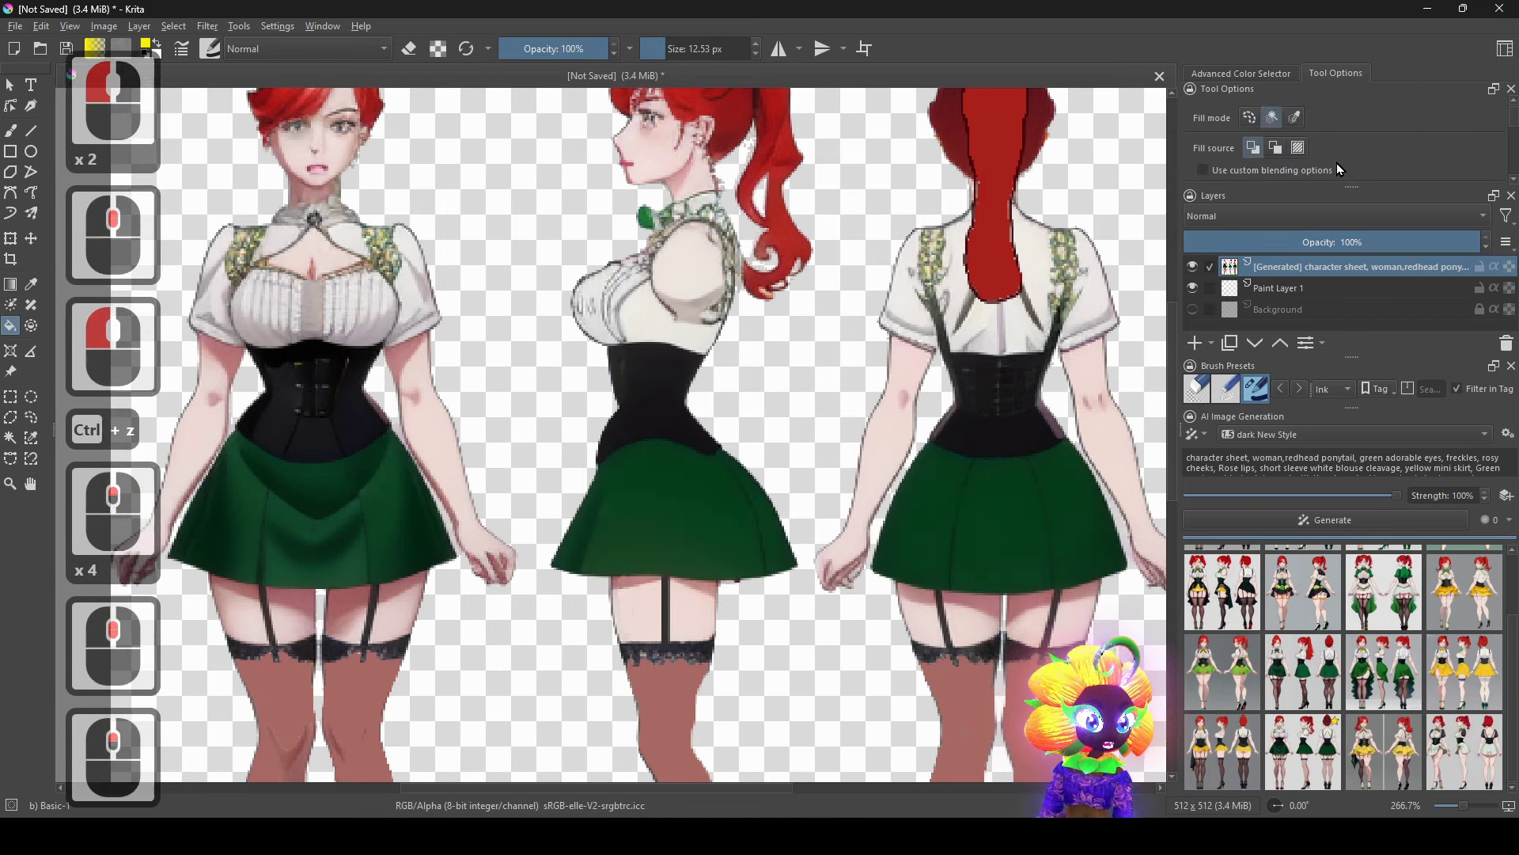
{"action": "scroll", "coordinate": [1364, 173], "scroll_direction": "down", "scroll_amount": 5}
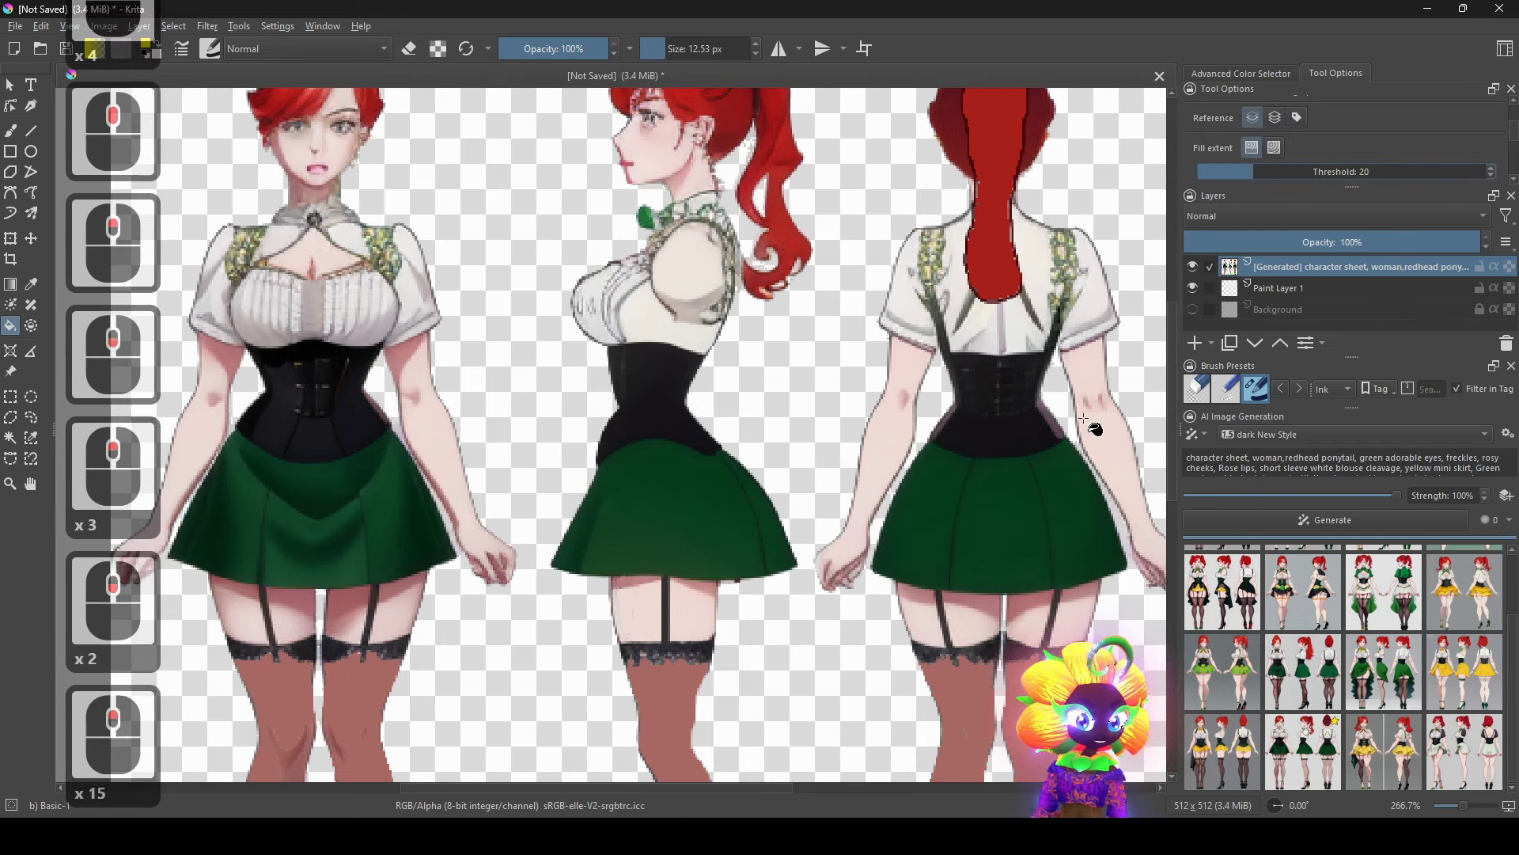
{"action": "left_click", "coordinate": [1011, 518]}
Try filling the side-view and front-view skirts with the same yellow.
{"action": "left_click", "coordinate": [712, 506]}
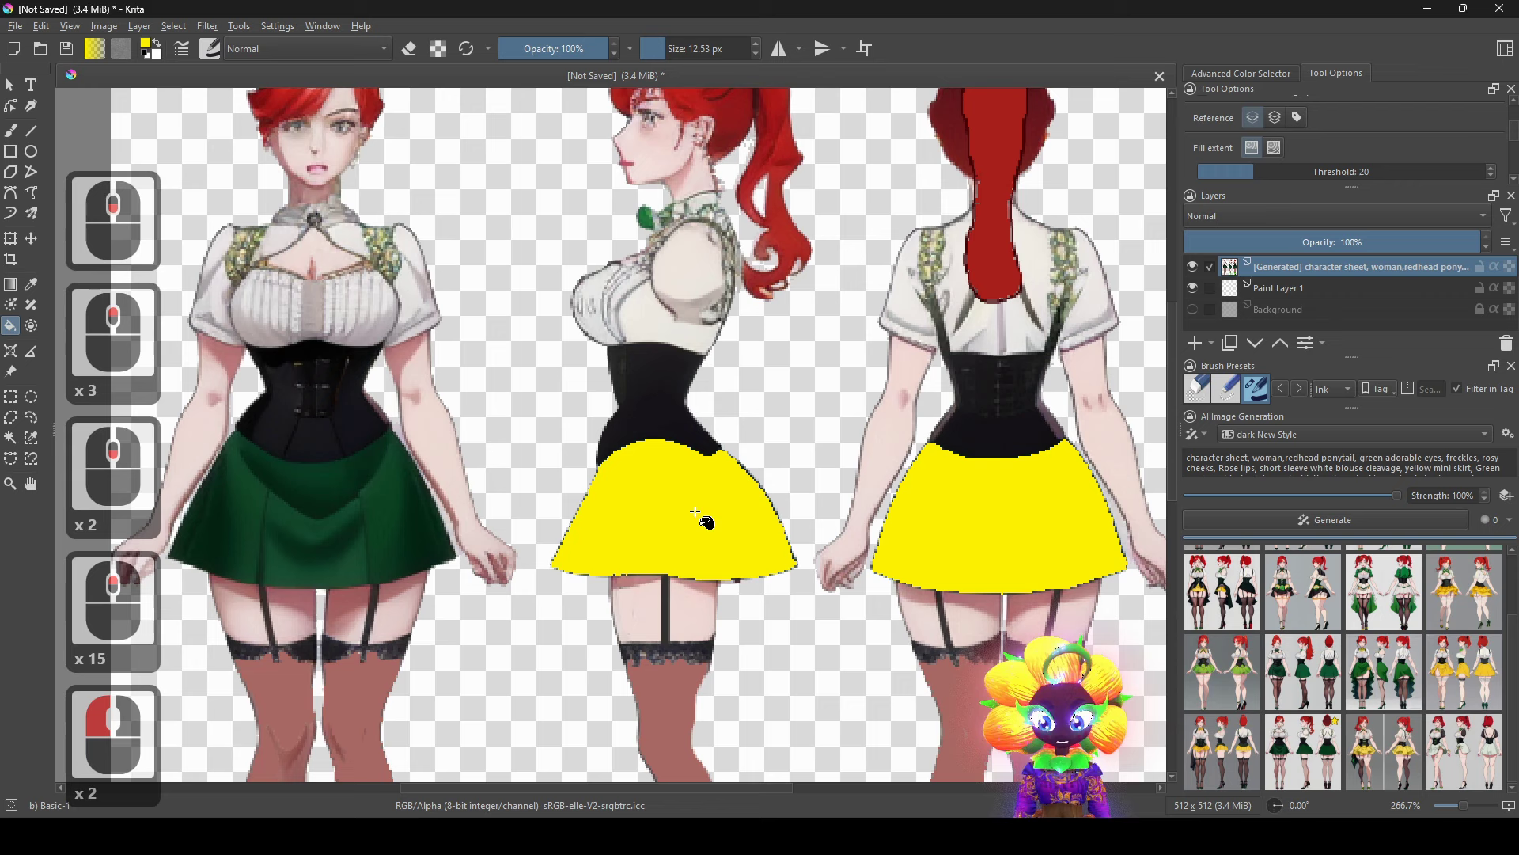
{"action": "left_click", "coordinate": [400, 522]}
{"action": "scroll", "coordinate": [640, 499], "scroll_direction": "left", "scroll_amount": 1}
{"action": "key", "text": "ctrl+z"}
{"action": "key", "text": "ctrl+z"}
{"action": "scroll", "coordinate": [643, 546], "scroll_direction": "right", "scroll_amount": 1}
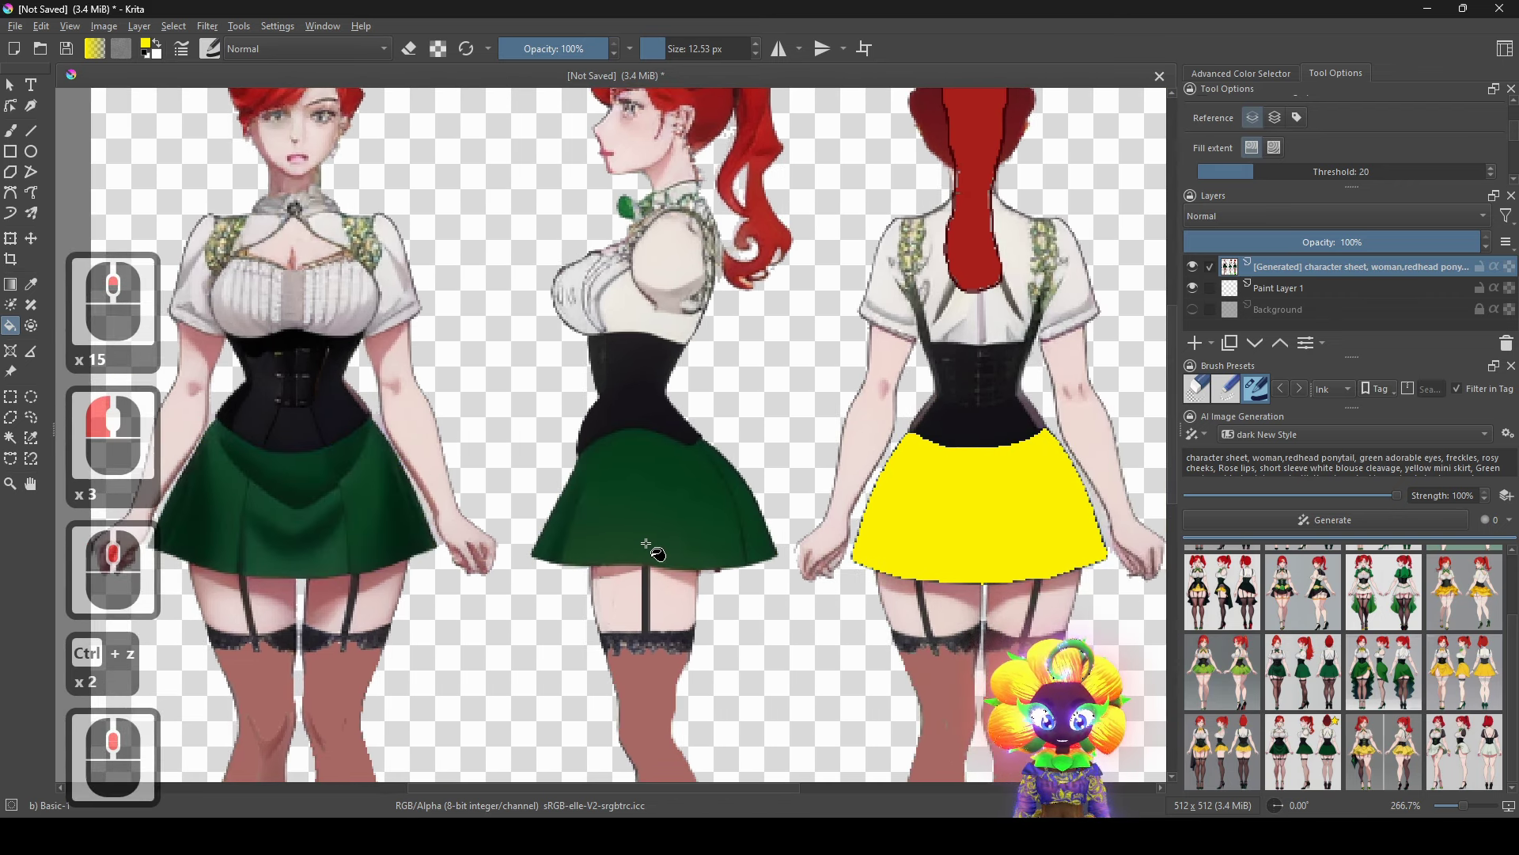
Undo the back-view skirt's yellow fill and try refilling the skirt at fill thresholds of 15 and 10.
{"action": "key", "text": "ctrl+z"}
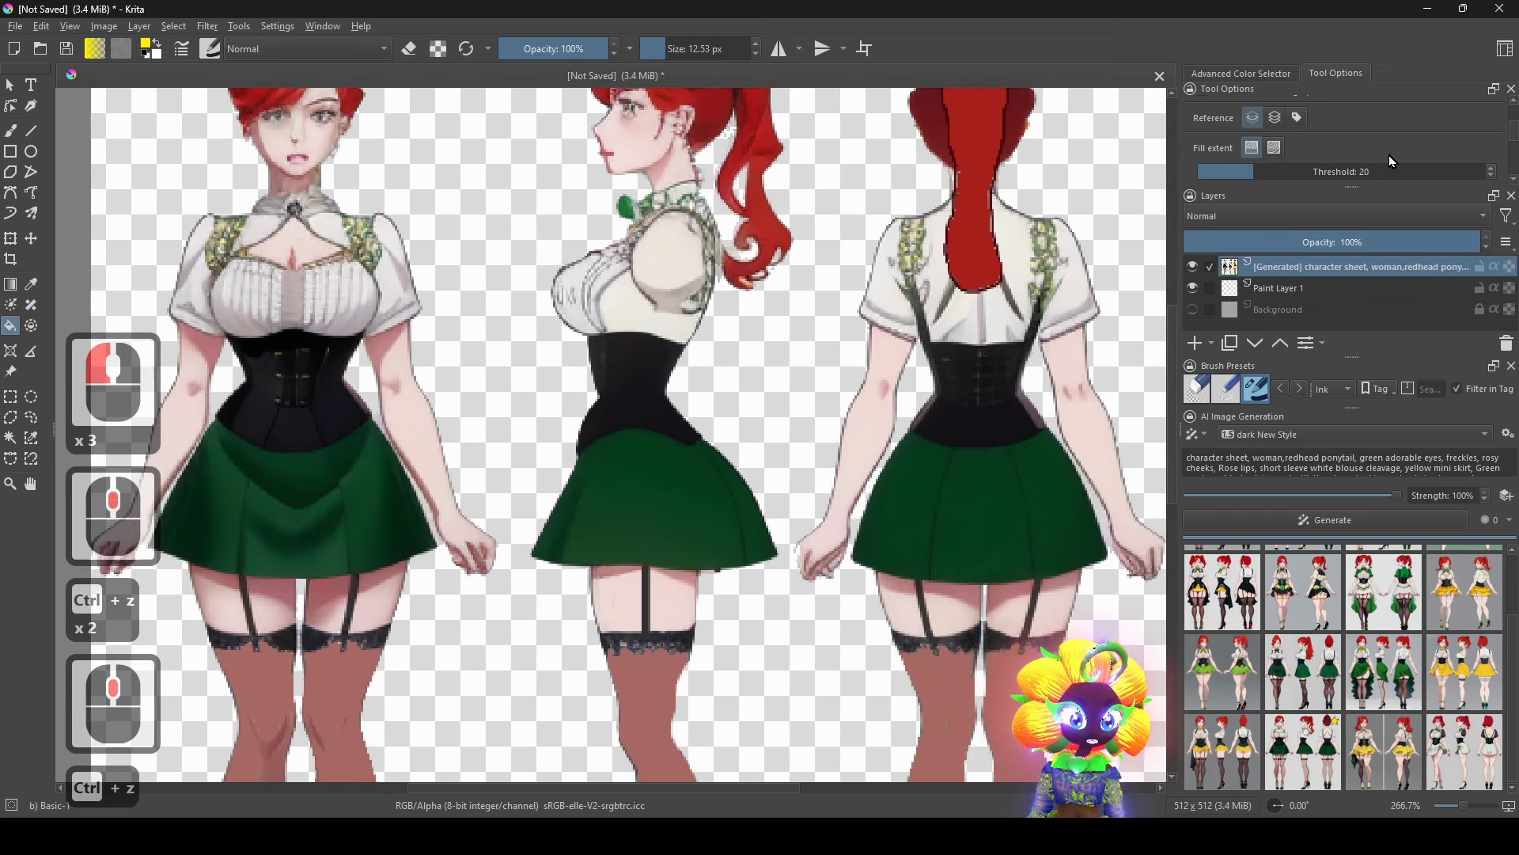
{"action": "scroll", "coordinate": [1392, 168], "scroll_direction": "down", "scroll_amount": 4}
{"action": "scroll", "coordinate": [1393, 167], "scroll_direction": "up", "scroll_amount": 3}
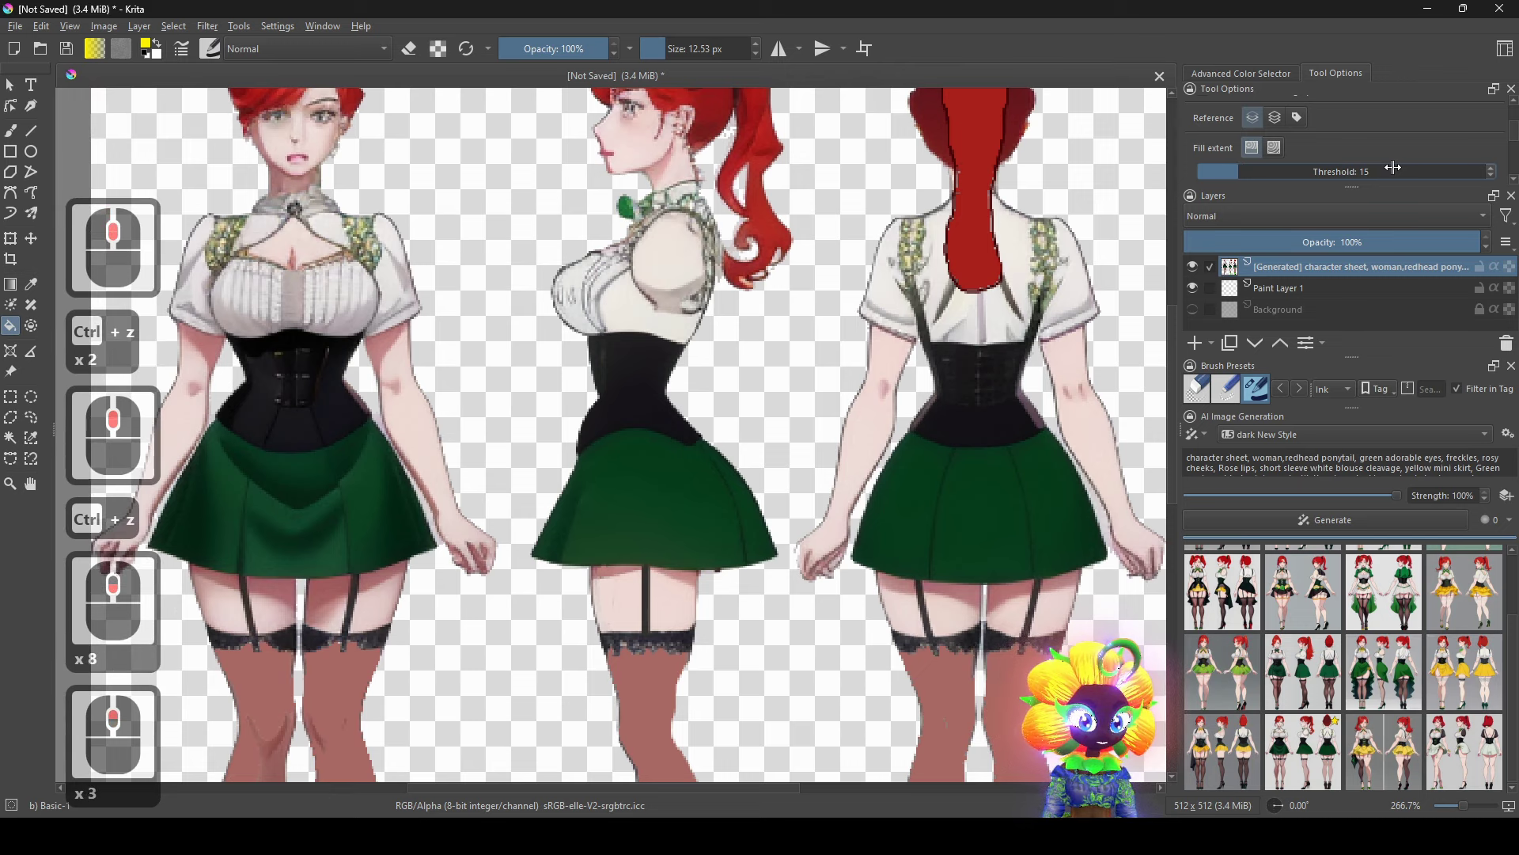
{"action": "left_click", "coordinate": [941, 509]}
{"action": "key", "text": "ctrl+z"}
{"action": "scroll", "coordinate": [1414, 174], "scroll_direction": "down", "scroll_amount": 3}
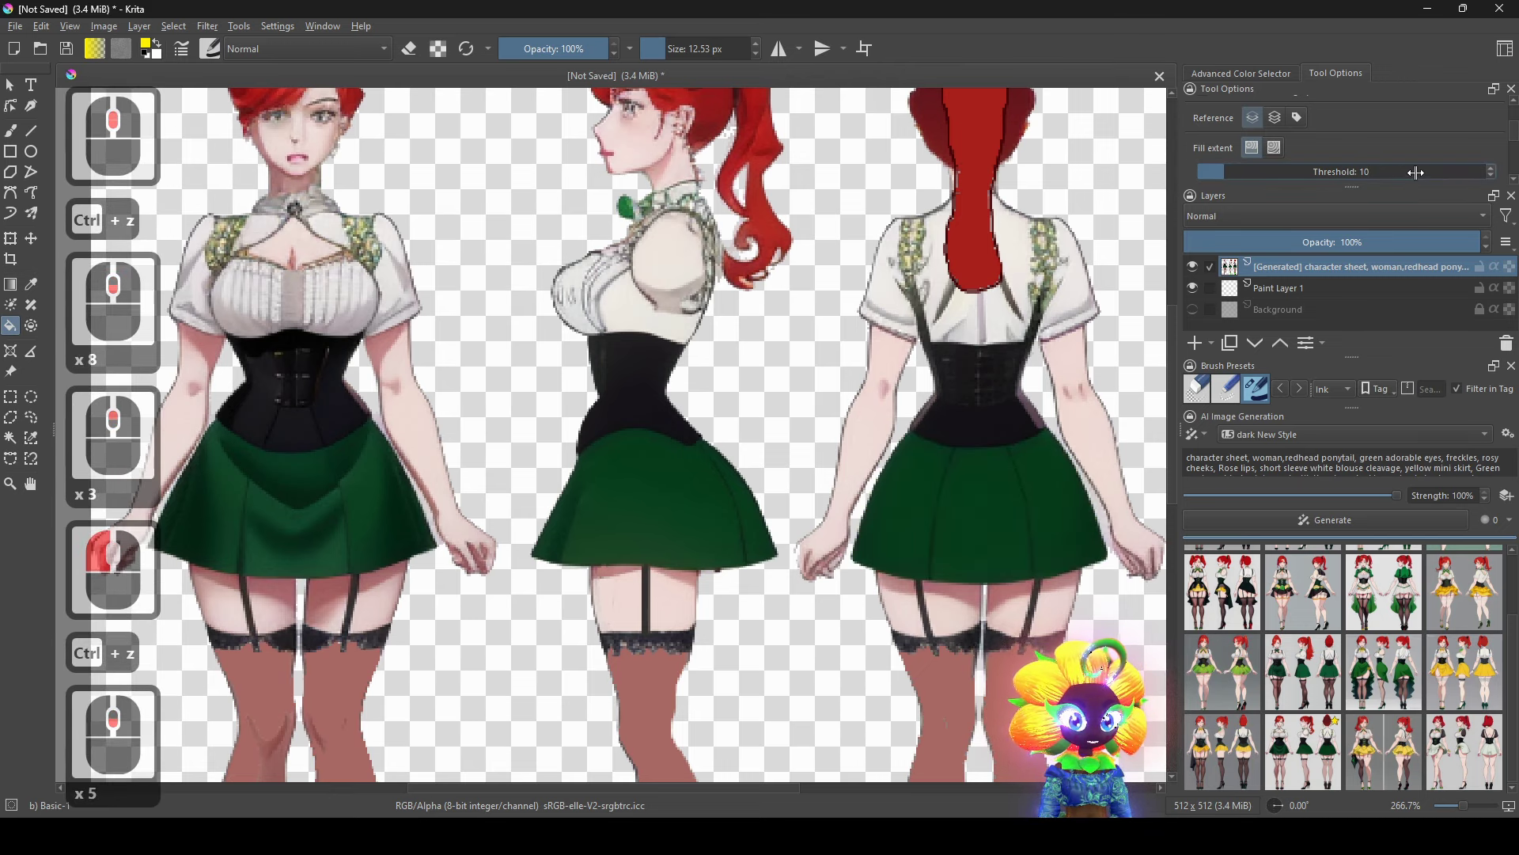
{"action": "left_click", "coordinate": [1003, 497]}
{"action": "key", "text": "ctrl+z"}
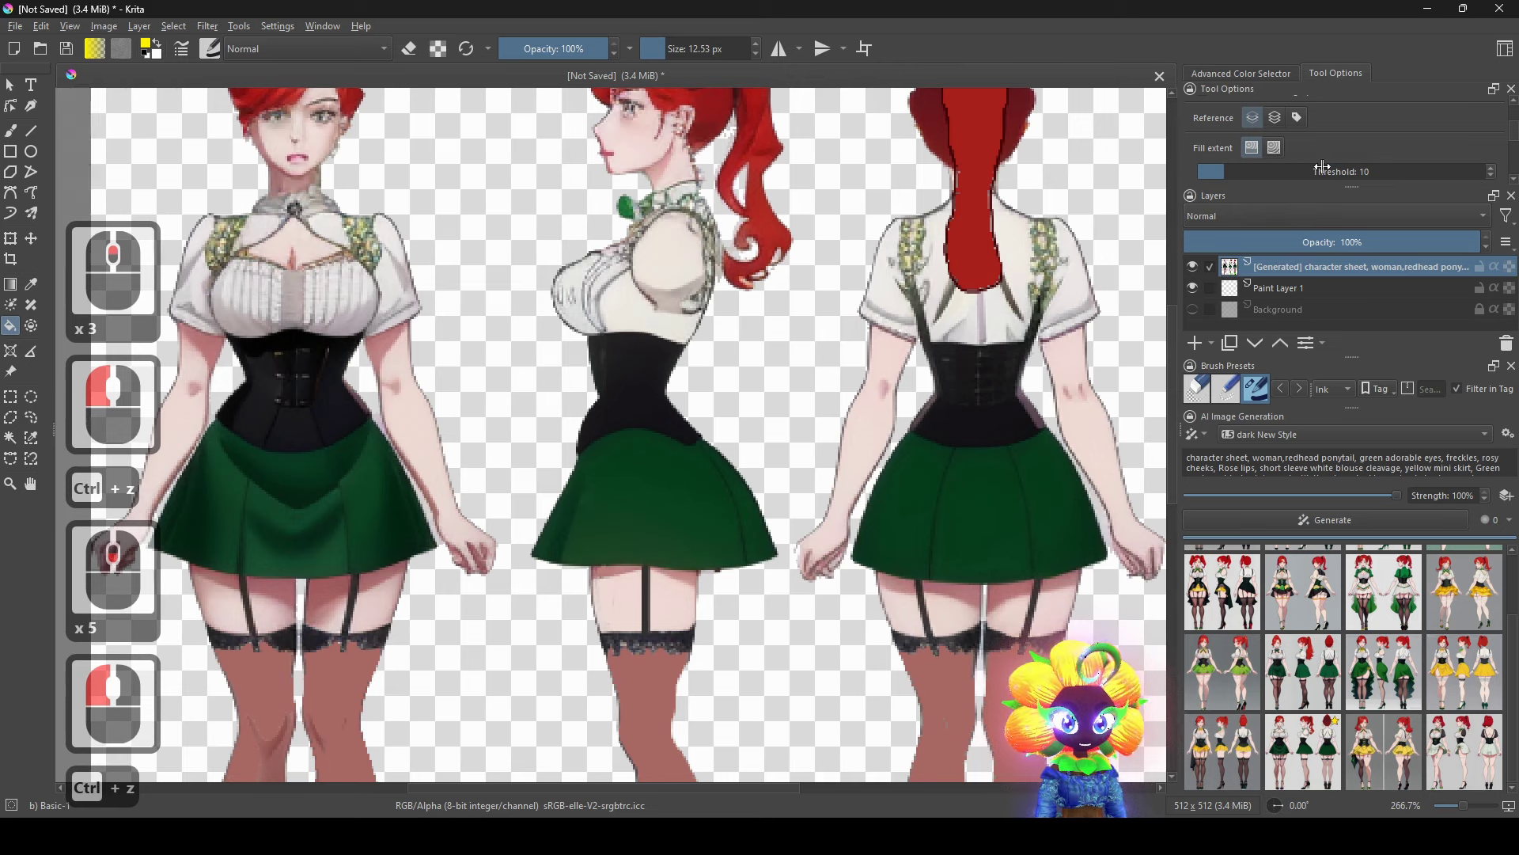
Set the fill threshold to 5 and fill the back-view skirt's panels and the side-view skirt with yellow.
{"action": "scroll", "coordinate": [1324, 168], "scroll_direction": "down", "scroll_amount": 3}
{"action": "left_click", "coordinate": [1026, 503]}
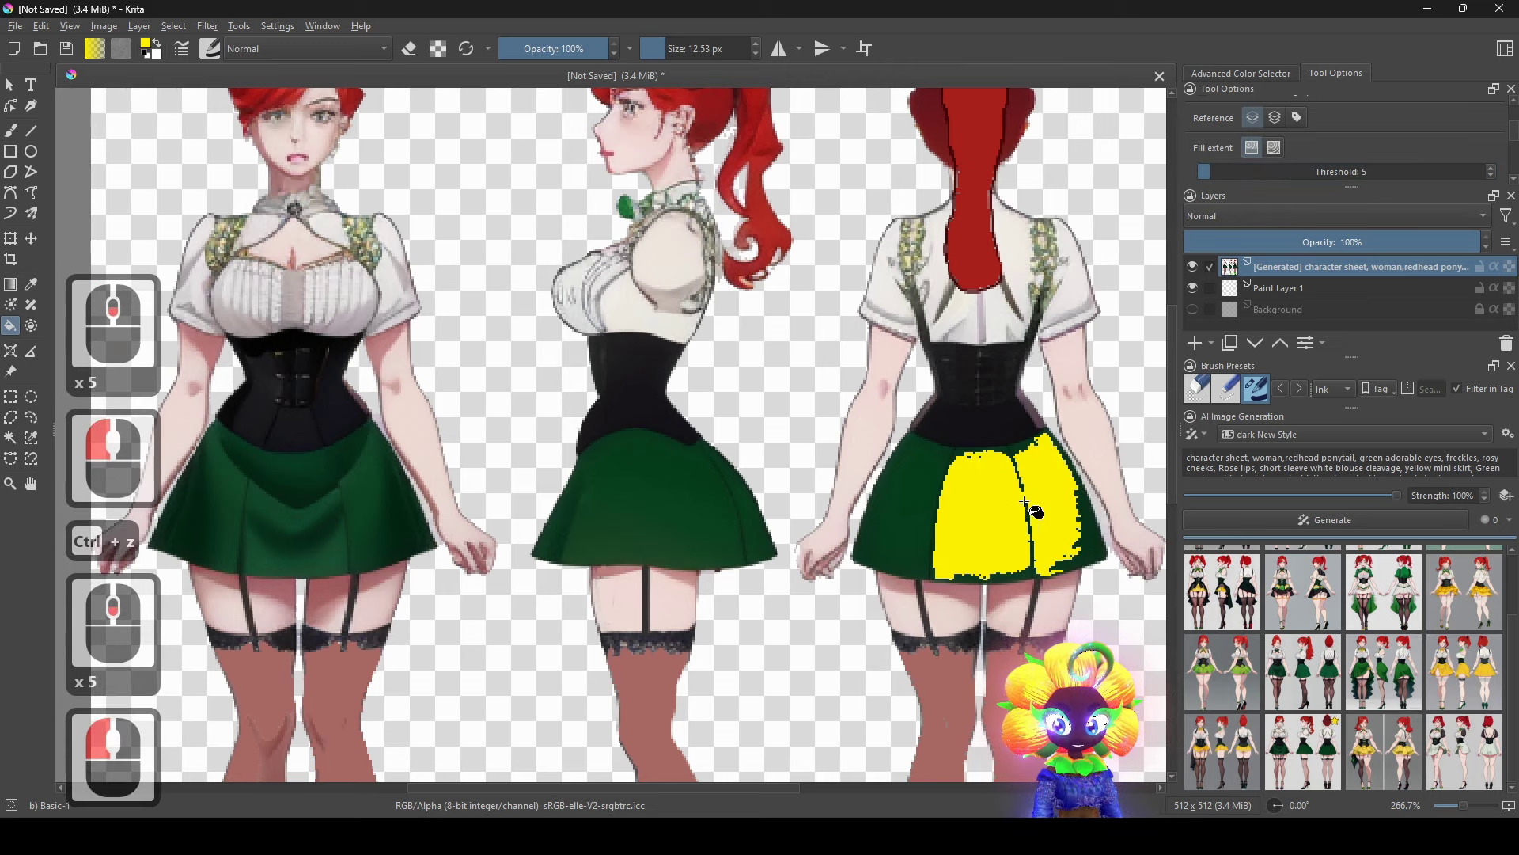
{"action": "left_click", "coordinate": [924, 500]}
{"action": "left_click", "coordinate": [760, 526]}
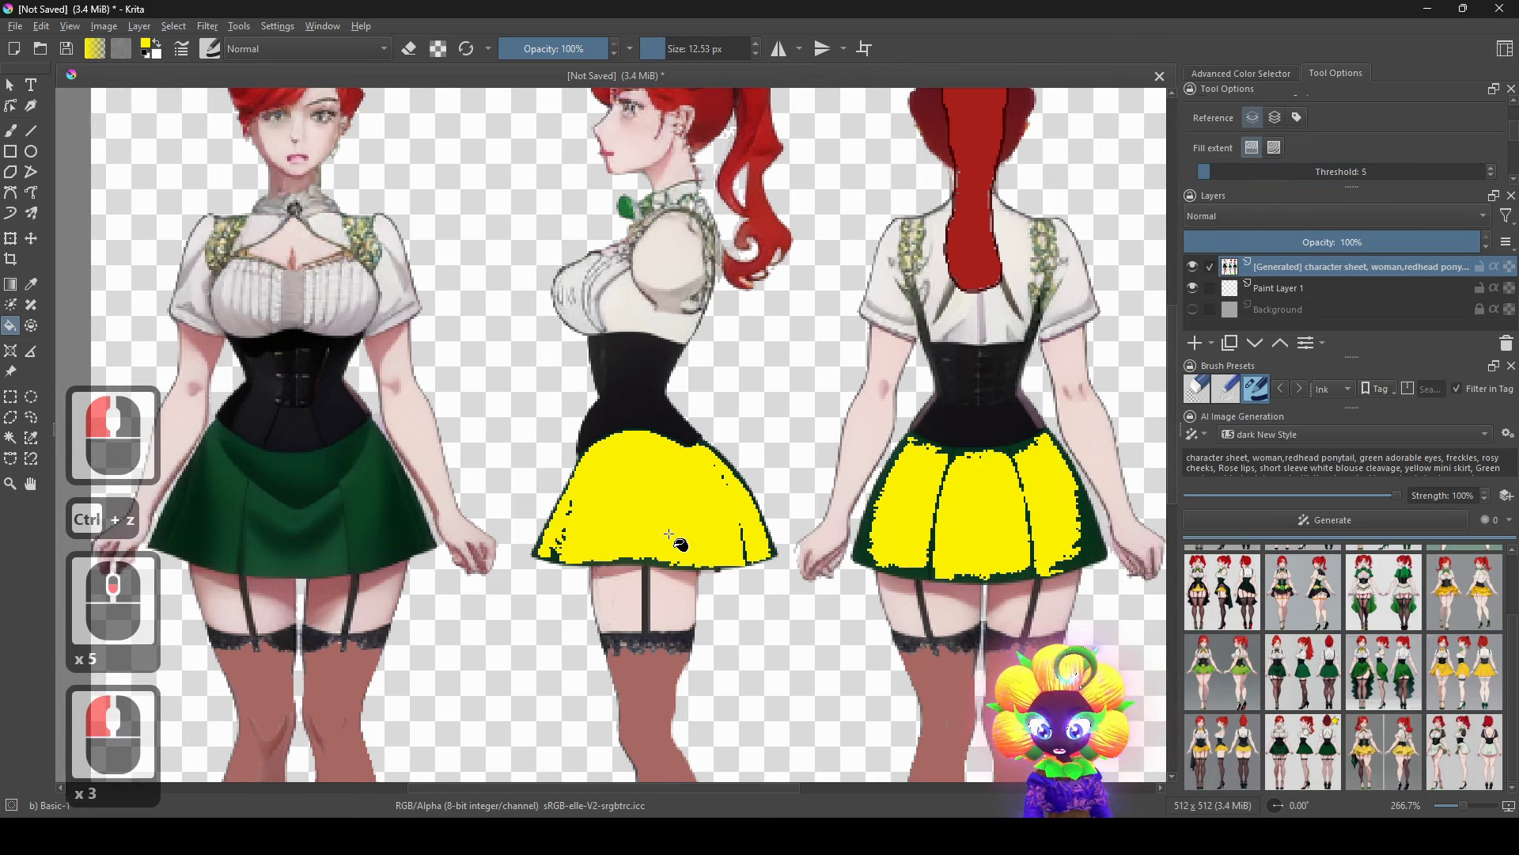
Fill the front-view skirt with yellow section by section, including the green fold near its waist, leaving darker fold shadows.
{"action": "left_click", "coordinate": [402, 528]}
{"action": "left_click", "coordinate": [307, 538]}
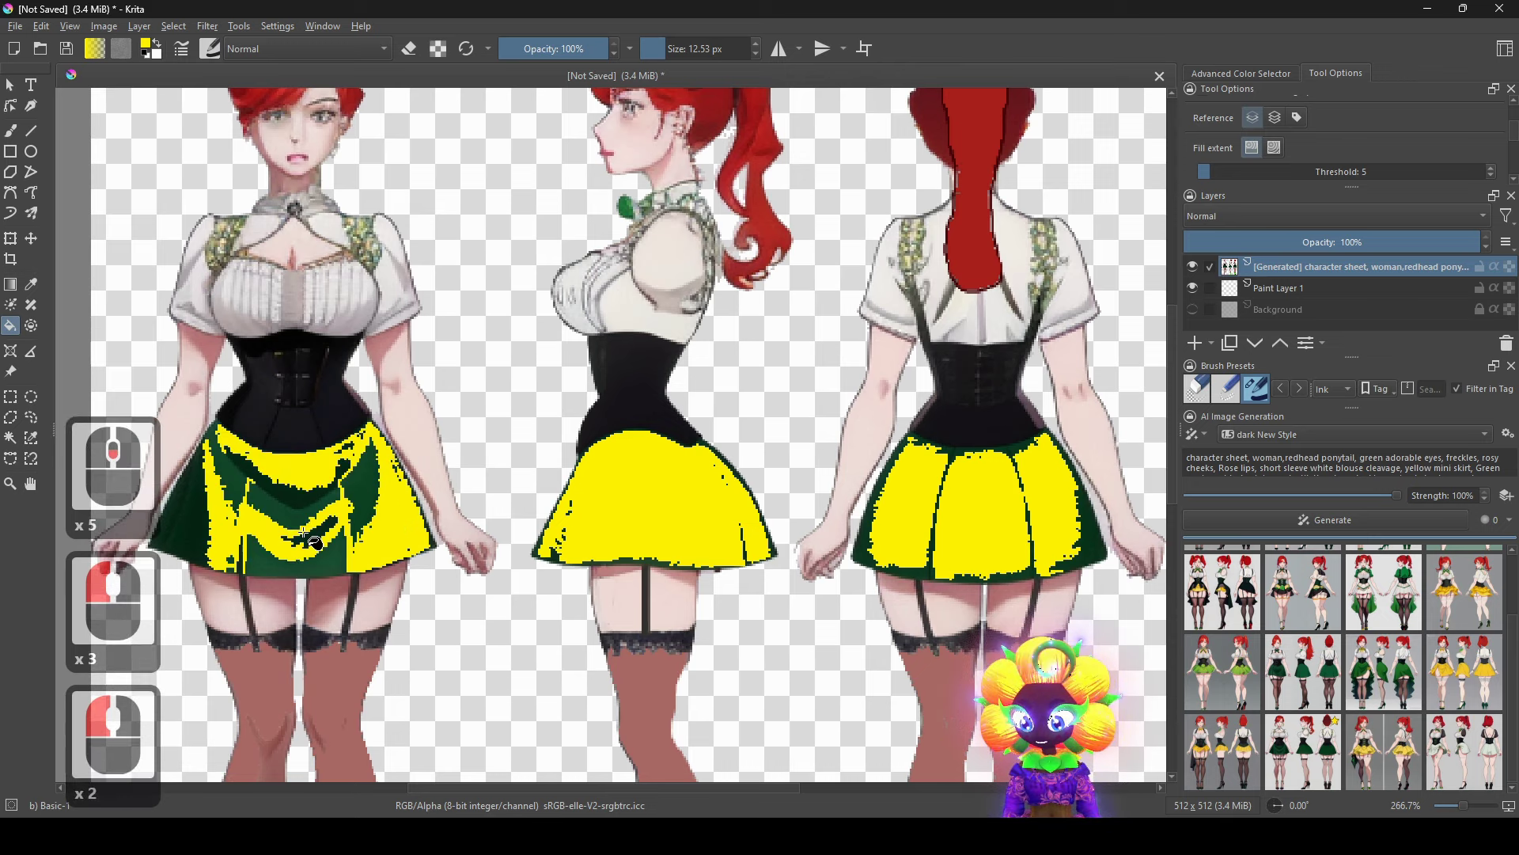
{"action": "left_click", "coordinate": [360, 511]}
{"action": "left_click", "coordinate": [303, 514]}
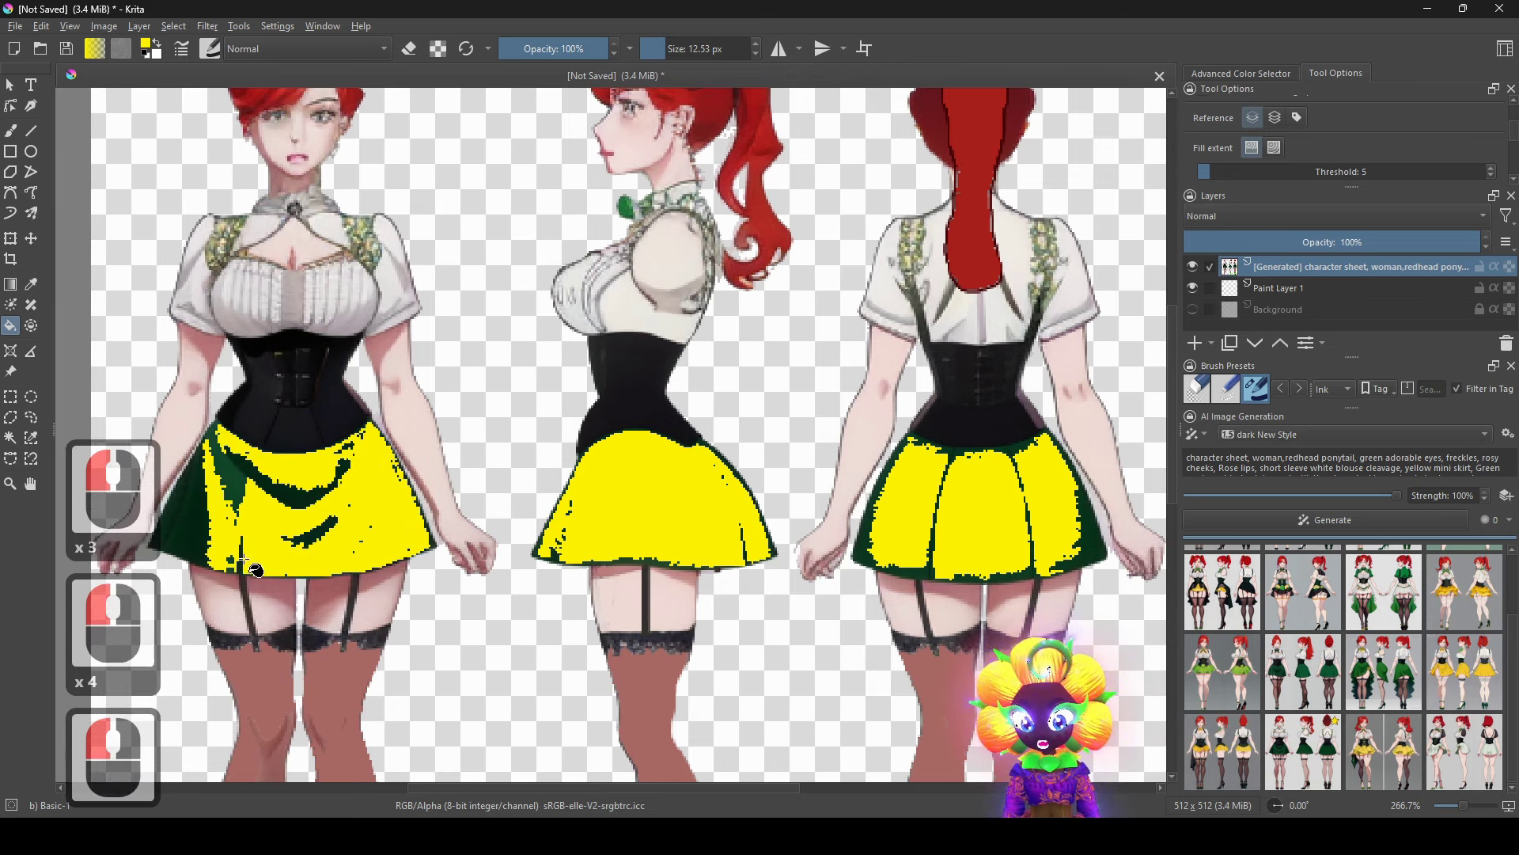
{"action": "scroll", "coordinate": [330, 556], "scroll_direction": "up", "scroll_amount": 2}
{"action": "scroll", "coordinate": [411, 441], "scroll_direction": "up", "scroll_amount": 2}
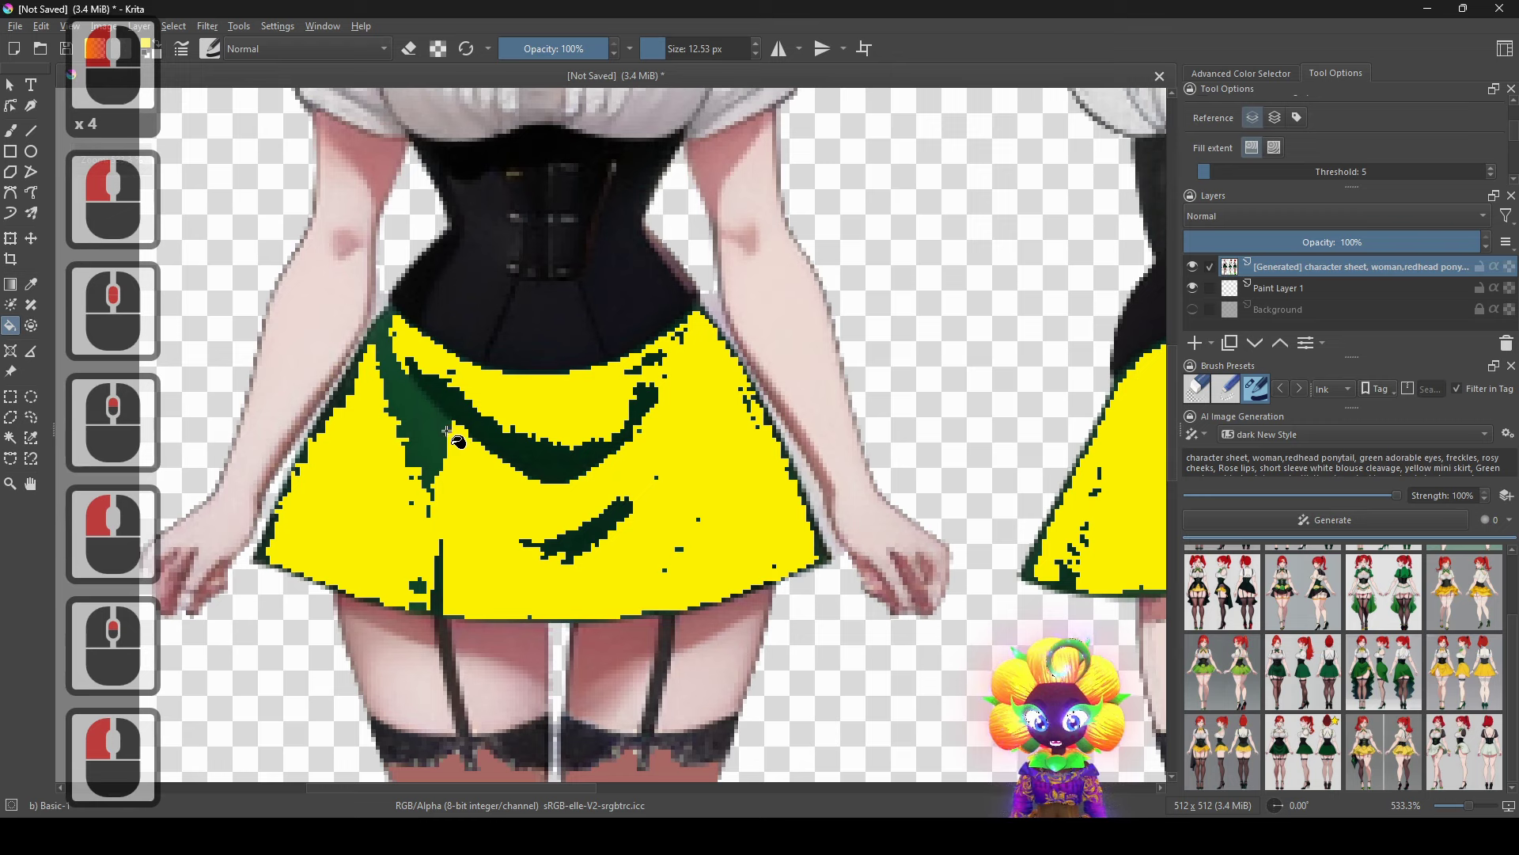
{"action": "left_click", "coordinate": [435, 447]}
Fill the remaining green outer edges on both sides of the back-view skirt with yellow, keeping the dark panel seams.
{"action": "scroll", "coordinate": [580, 492], "scroll_direction": "down", "scroll_amount": 2}
{"action": "scroll", "coordinate": [625, 510], "scroll_direction": "right", "scroll_amount": 3}
{"action": "scroll", "coordinate": [991, 563], "scroll_direction": "up", "scroll_amount": 2}
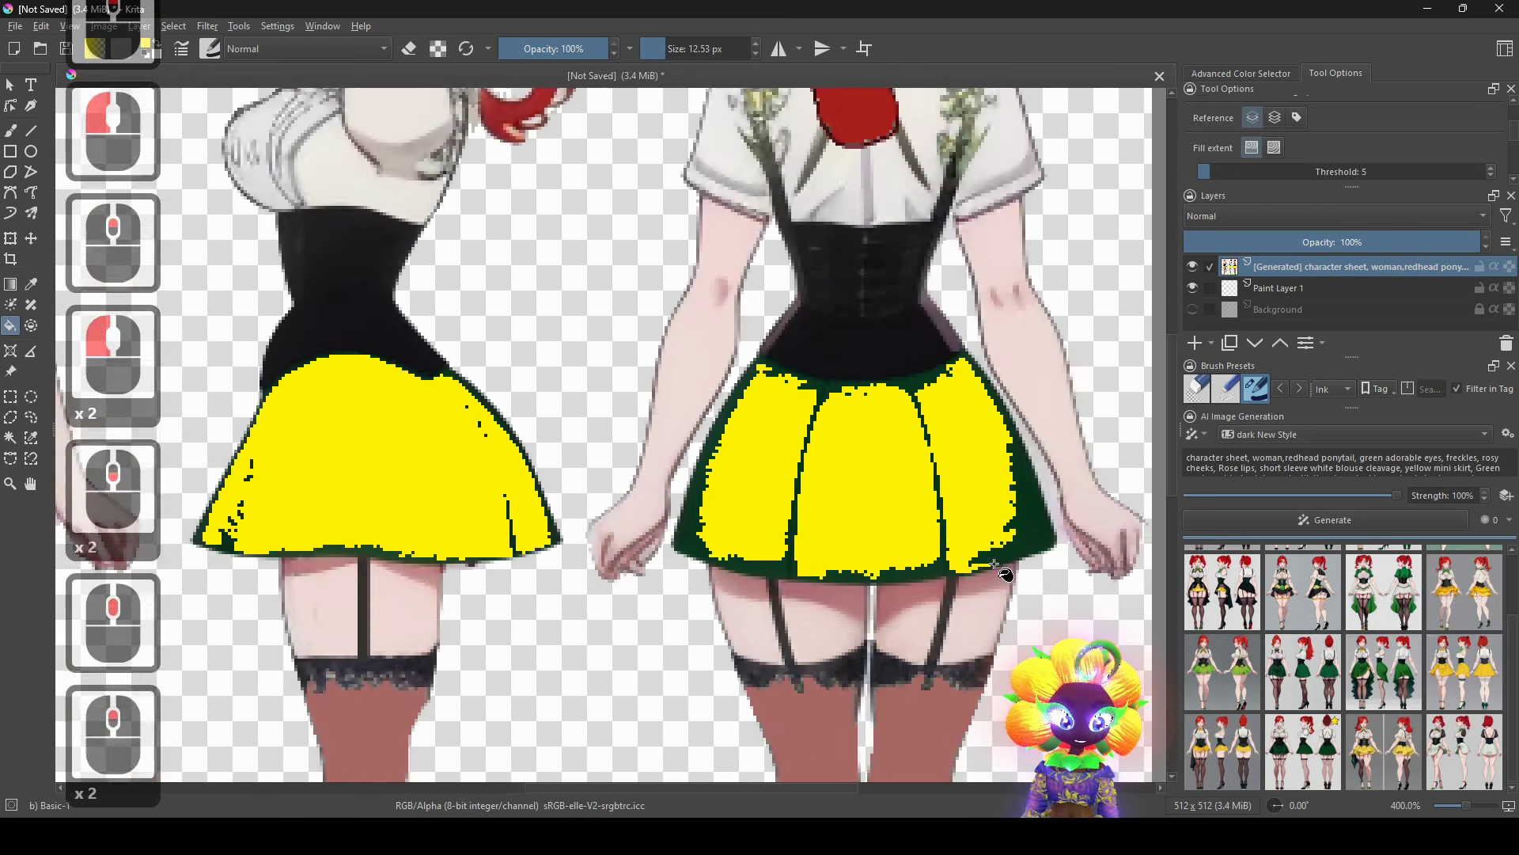
{"action": "left_click", "coordinate": [1036, 538]}
{"action": "left_click", "coordinate": [593, 531]}
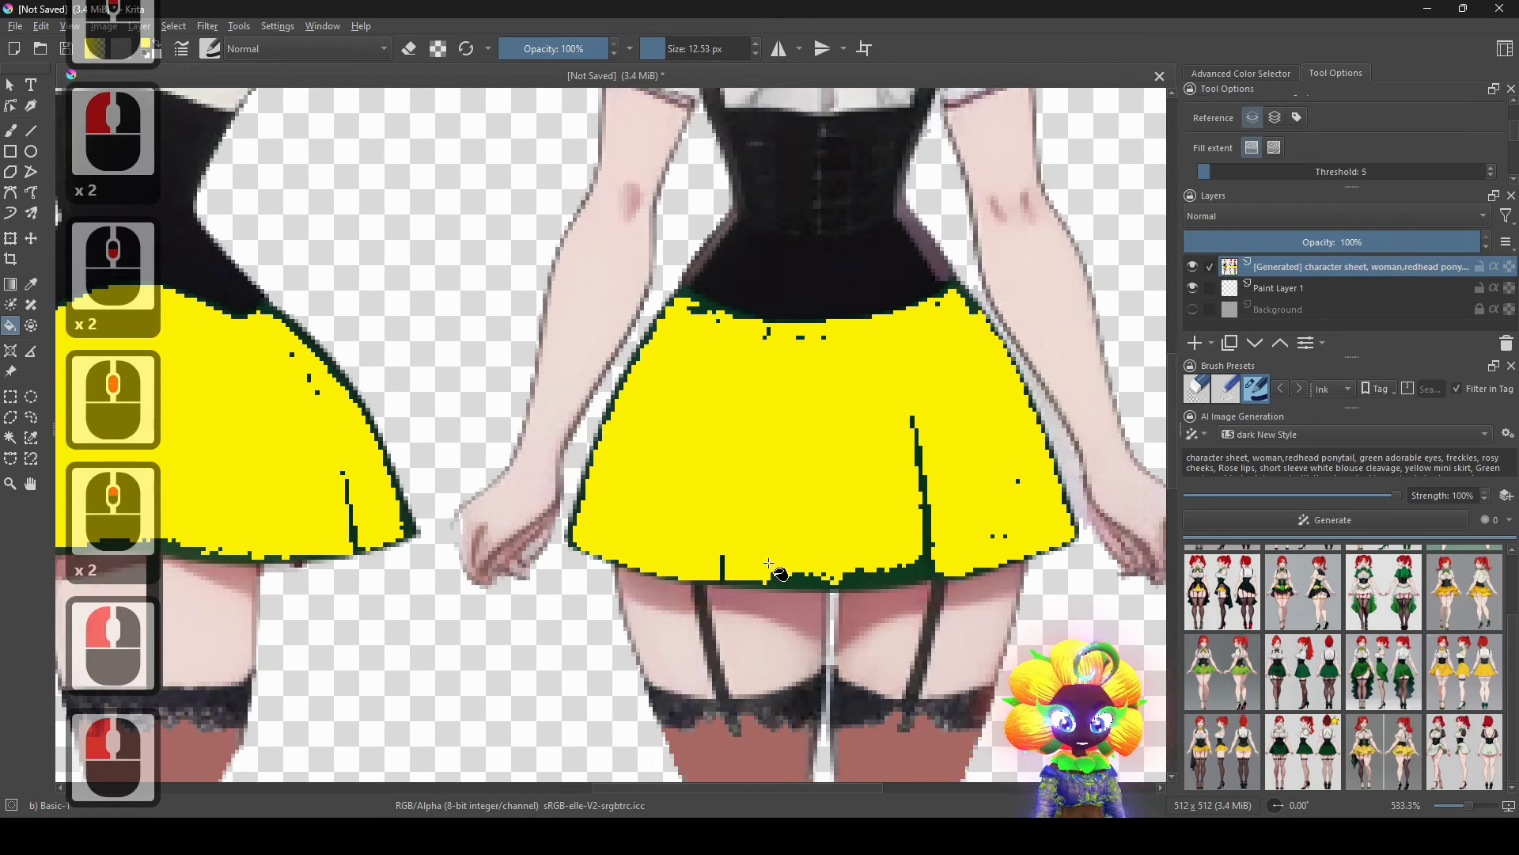
{"action": "key", "text": "ctrl+z"}
{"action": "left_click", "coordinate": [564, 561]}
{"action": "key", "text": "ctrl+z"}
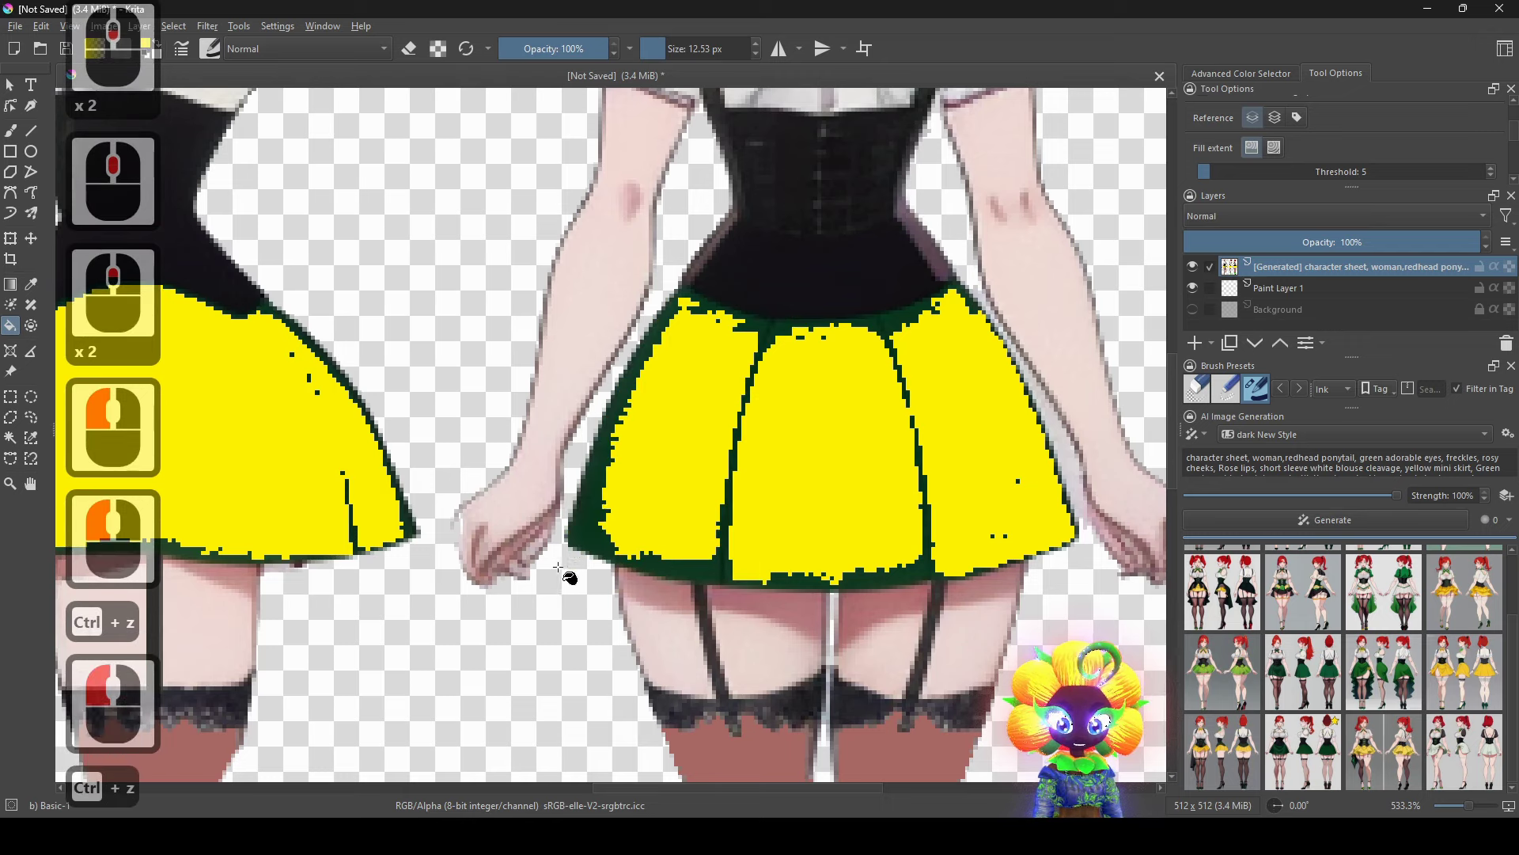
{"action": "left_click", "coordinate": [608, 479]}
Try filling the dark hem of the back-view skirt with yellow.
{"action": "left_click", "coordinate": [856, 574]}
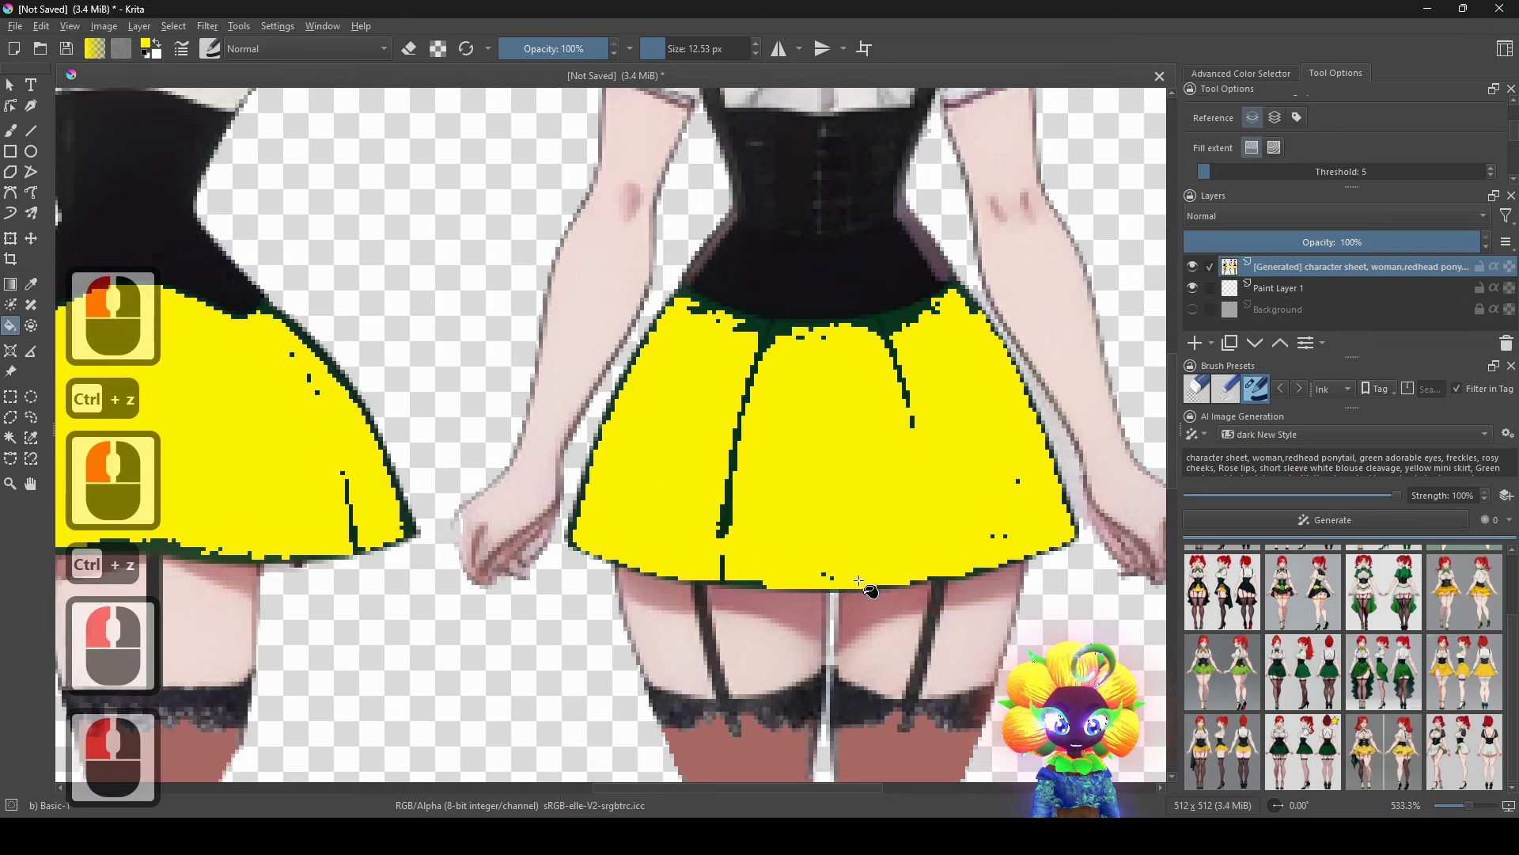
{"action": "key", "text": "ctrl+z"}
{"action": "left_click", "coordinate": [786, 578]}
{"action": "key", "text": "ctrl+z"}
Examine the recoloured skirts on all three figures and the side-view figure's upper body.
{"action": "scroll", "coordinate": [808, 558], "scroll_direction": "down", "scroll_amount": 5}
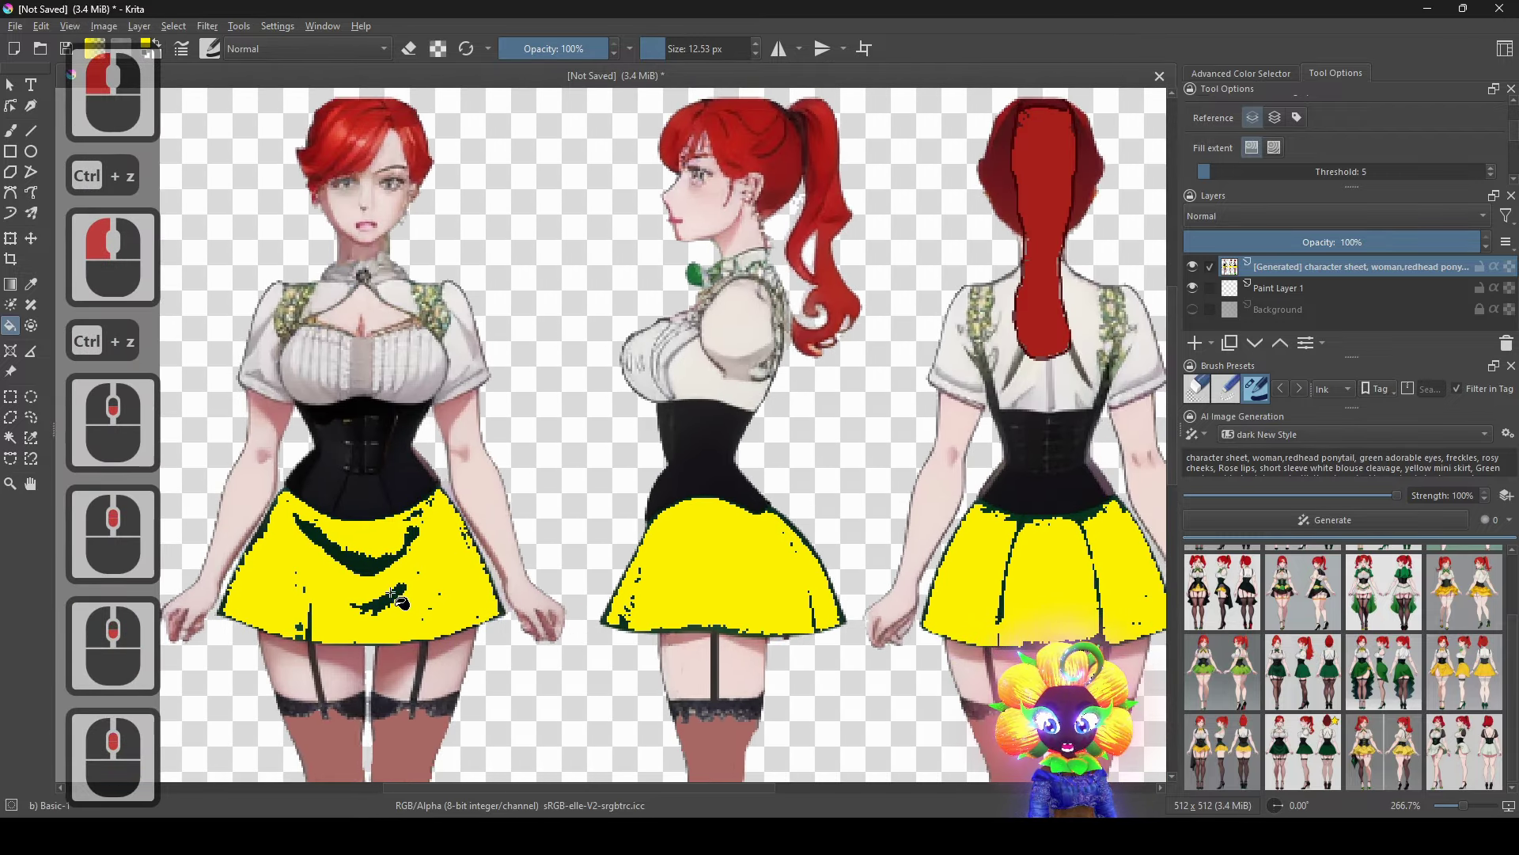
{"action": "scroll", "coordinate": [721, 672], "scroll_direction": "down", "scroll_amount": 2}
{"action": "scroll", "coordinate": [721, 672], "scroll_direction": "down", "scroll_amount": 1}
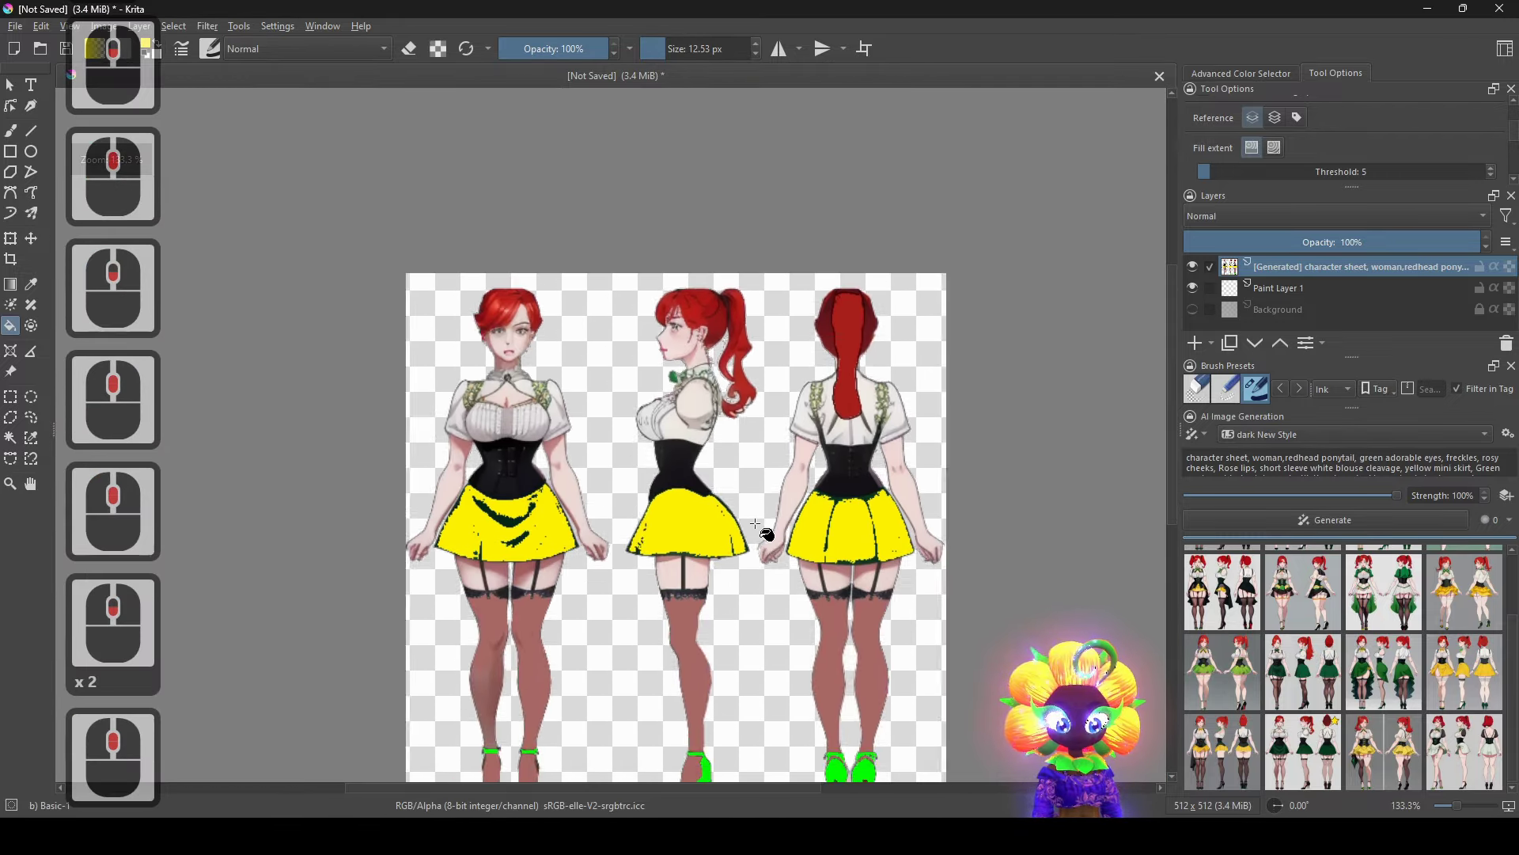
{"action": "scroll", "coordinate": [756, 528], "scroll_direction": "up", "scroll_amount": 1}
{"action": "scroll", "coordinate": [766, 499], "scroll_direction": "up", "scroll_amount": 2}
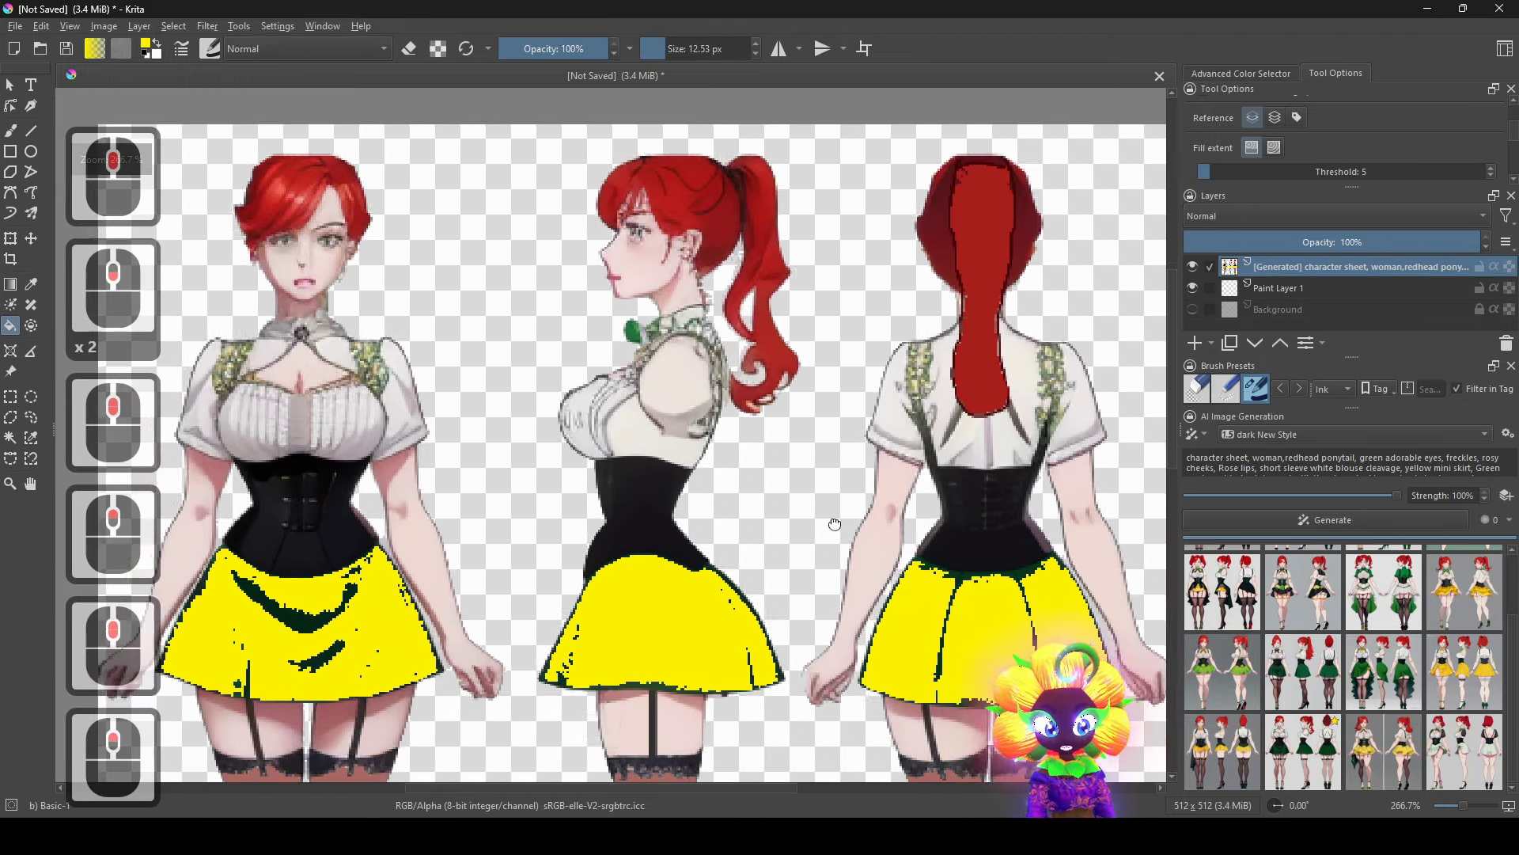
{"action": "left_click_drag", "start_coordinate": [835, 524], "coordinate": [776, 453]}
{"action": "scroll", "coordinate": [778, 459], "scroll_direction": "up", "scroll_amount": 2}
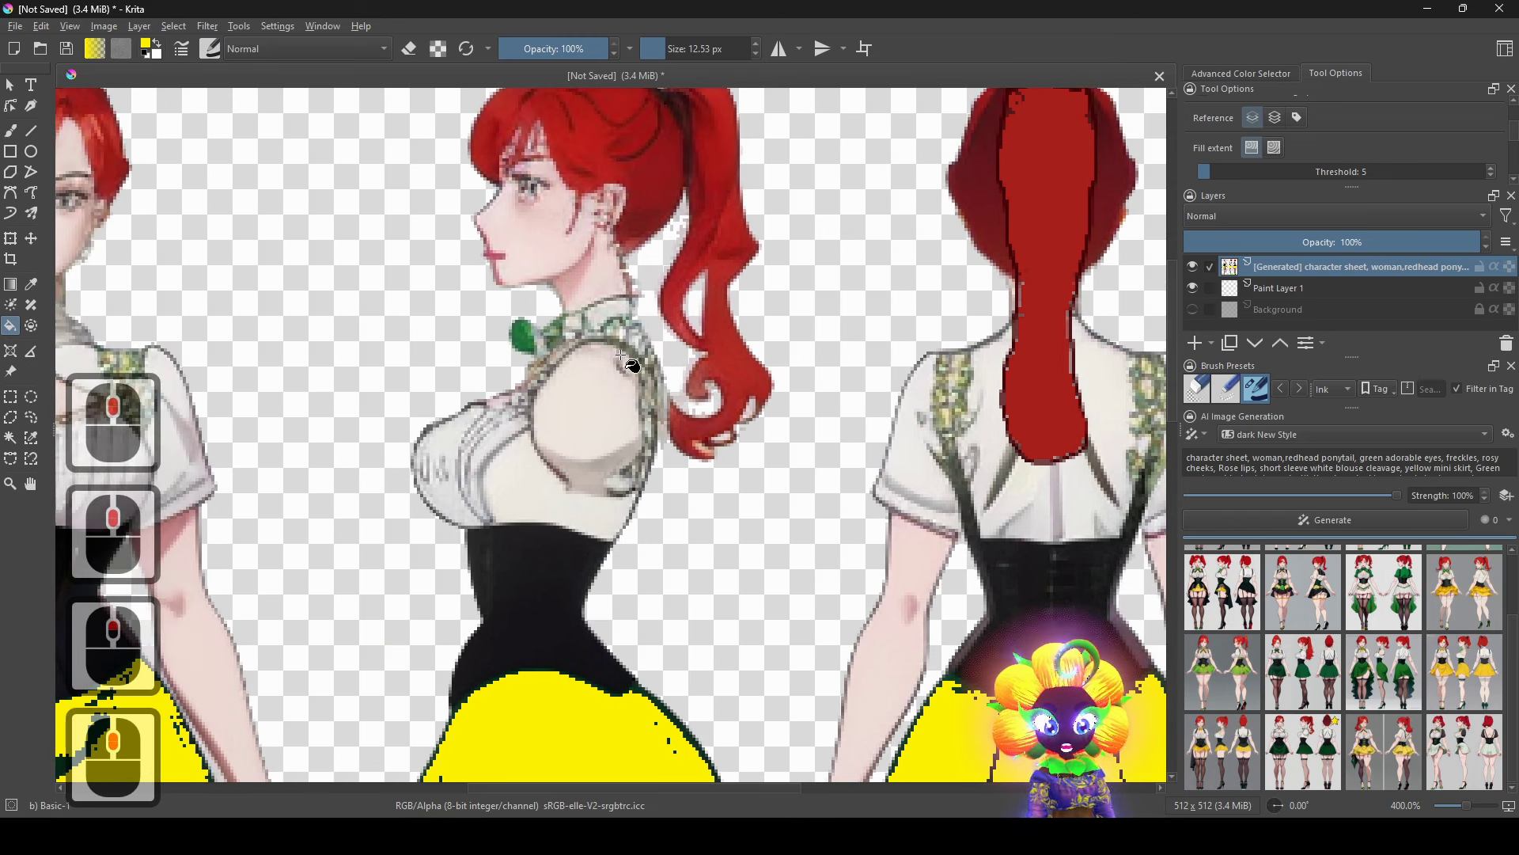
{"action": "scroll", "coordinate": [628, 494], "scroll_direction": "left", "scroll_amount": 2}
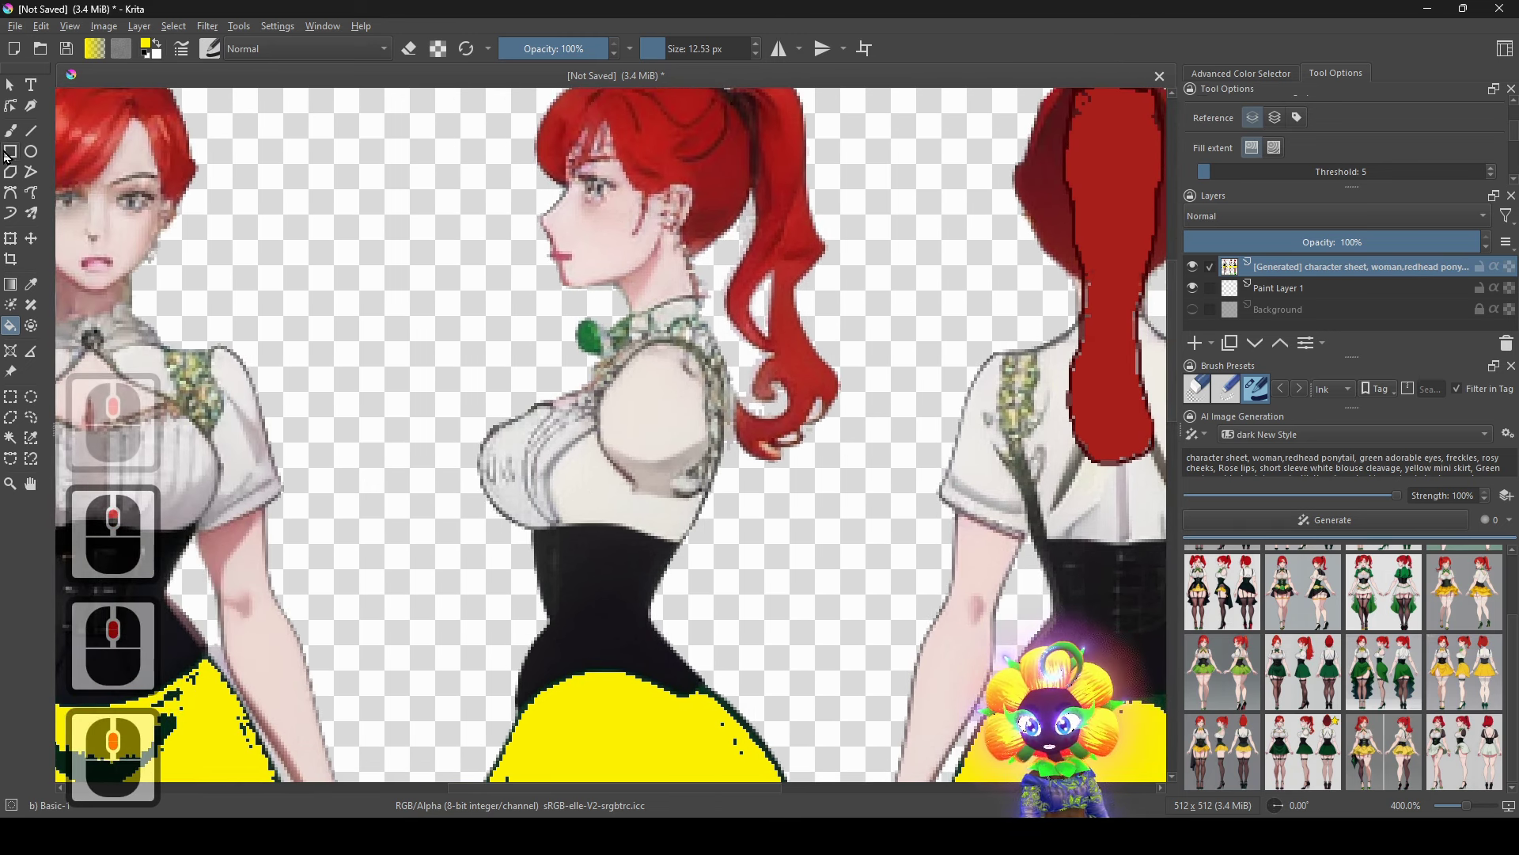
Sample the dark colour of the back-view strap and set up the freehand brush at 4.78 px.
{"action": "left_click", "coordinate": [26, 131]}
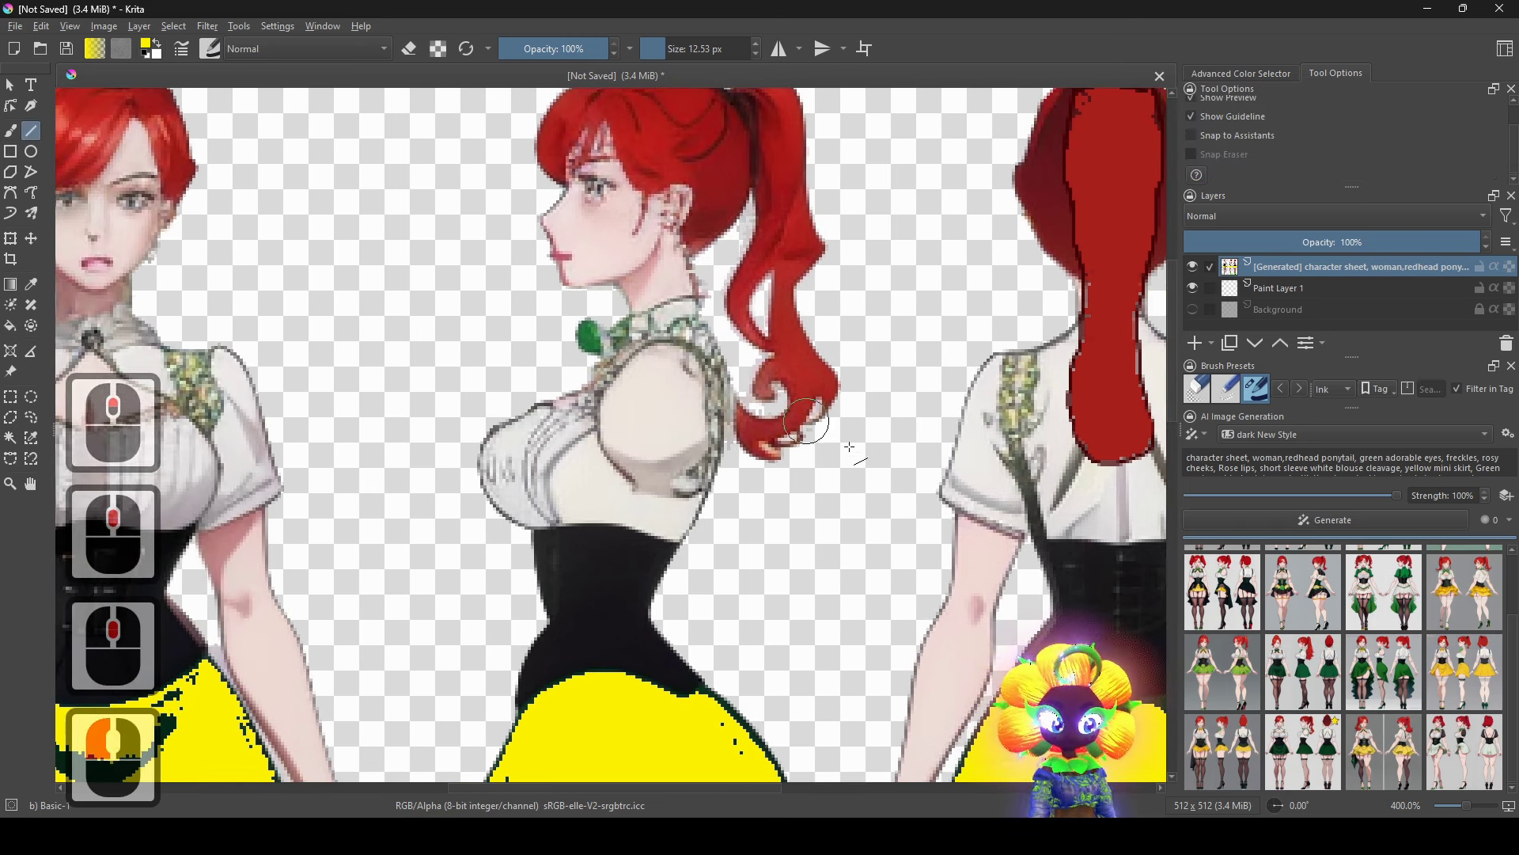
{"action": "left_click", "coordinate": [1034, 498], "text": "ctrl"}
{"action": "left_click", "coordinate": [562, 464], "text": "shift"}
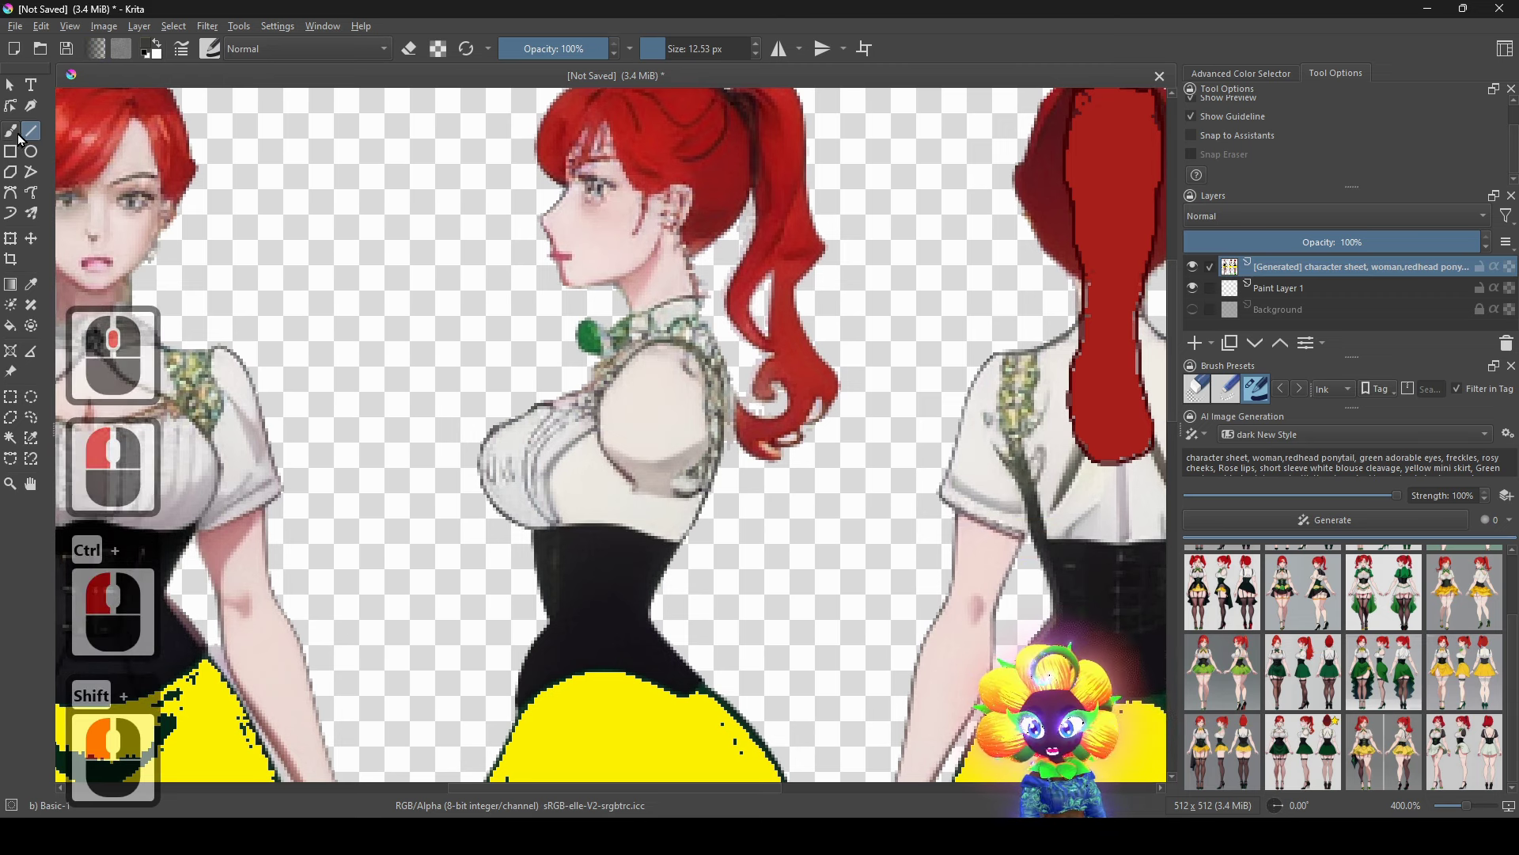
{"action": "left_click", "coordinate": [12, 131]}
{"action": "left_click_drag", "start_coordinate": [593, 543], "coordinate": [629, 551]}
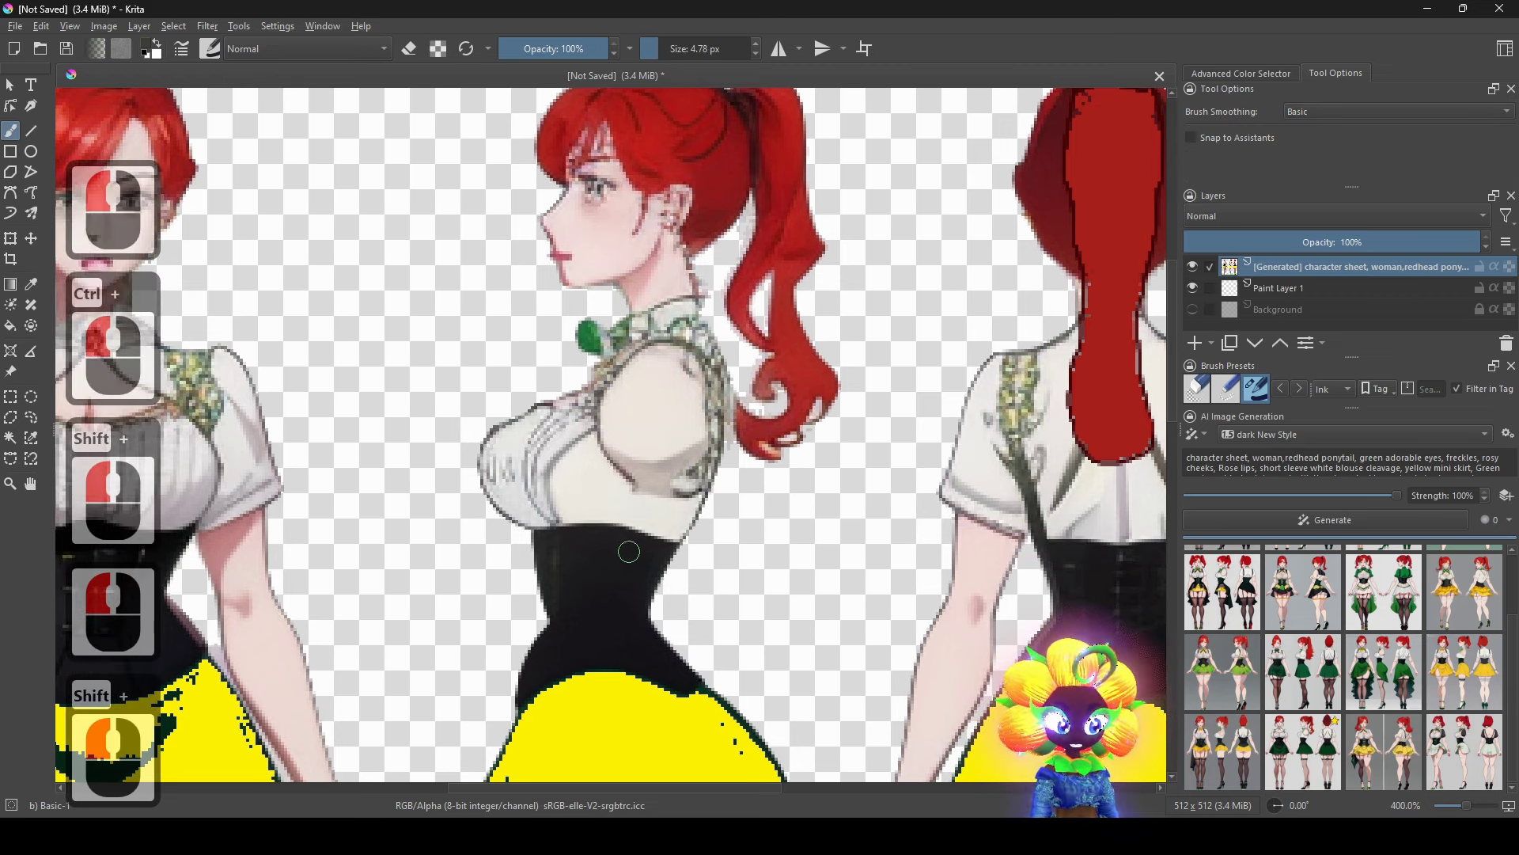
Switch the AI image generator to Live mode, start live generation, and show the Background layer.
{"action": "left_click", "coordinate": [1201, 437]}
{"action": "left_click", "coordinate": [1215, 487]}
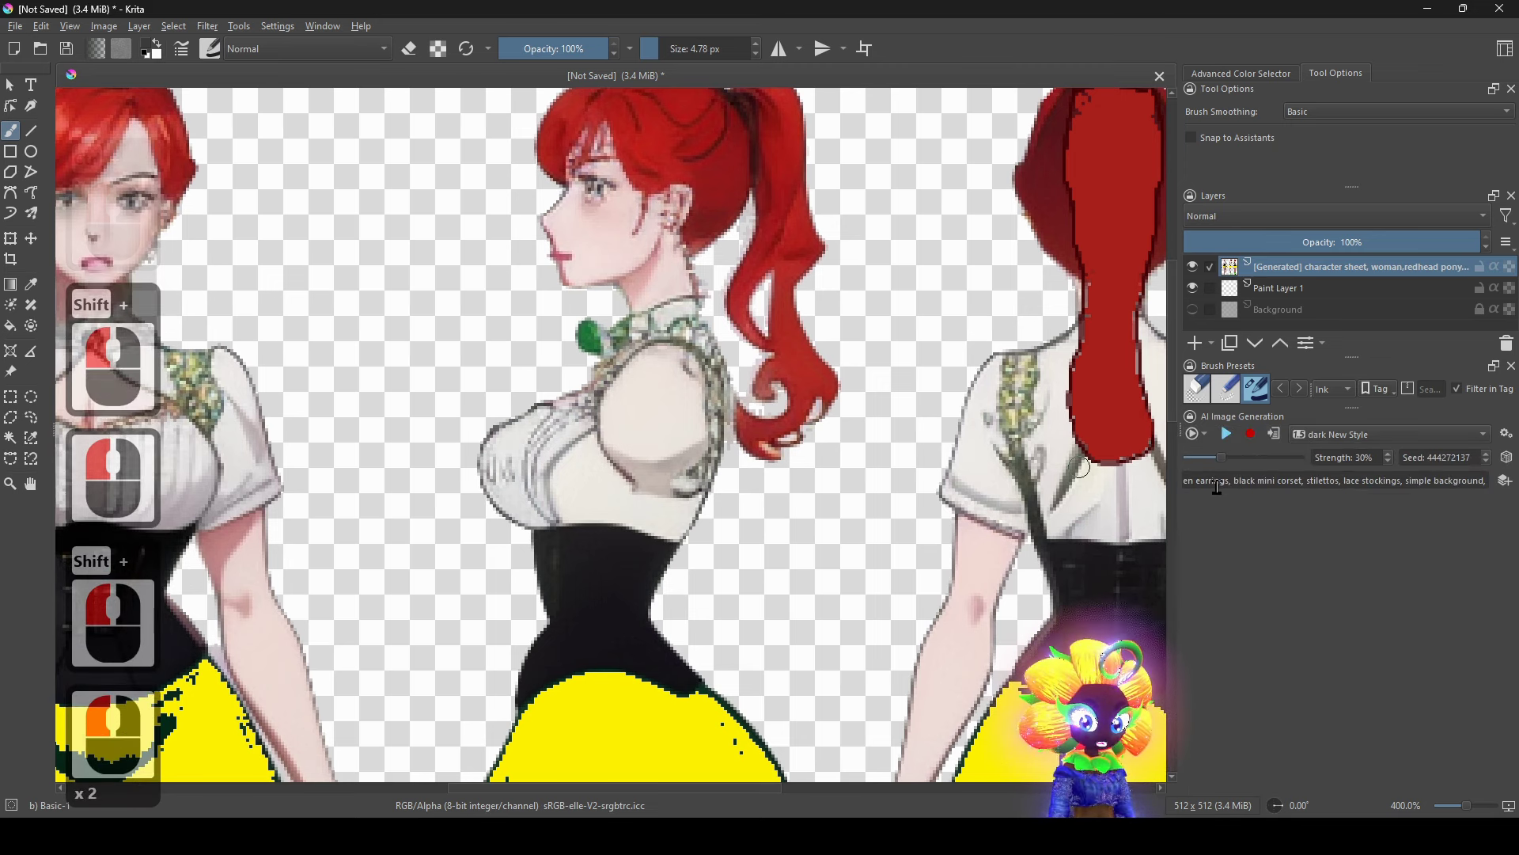
{"action": "left_click", "coordinate": [1227, 434]}
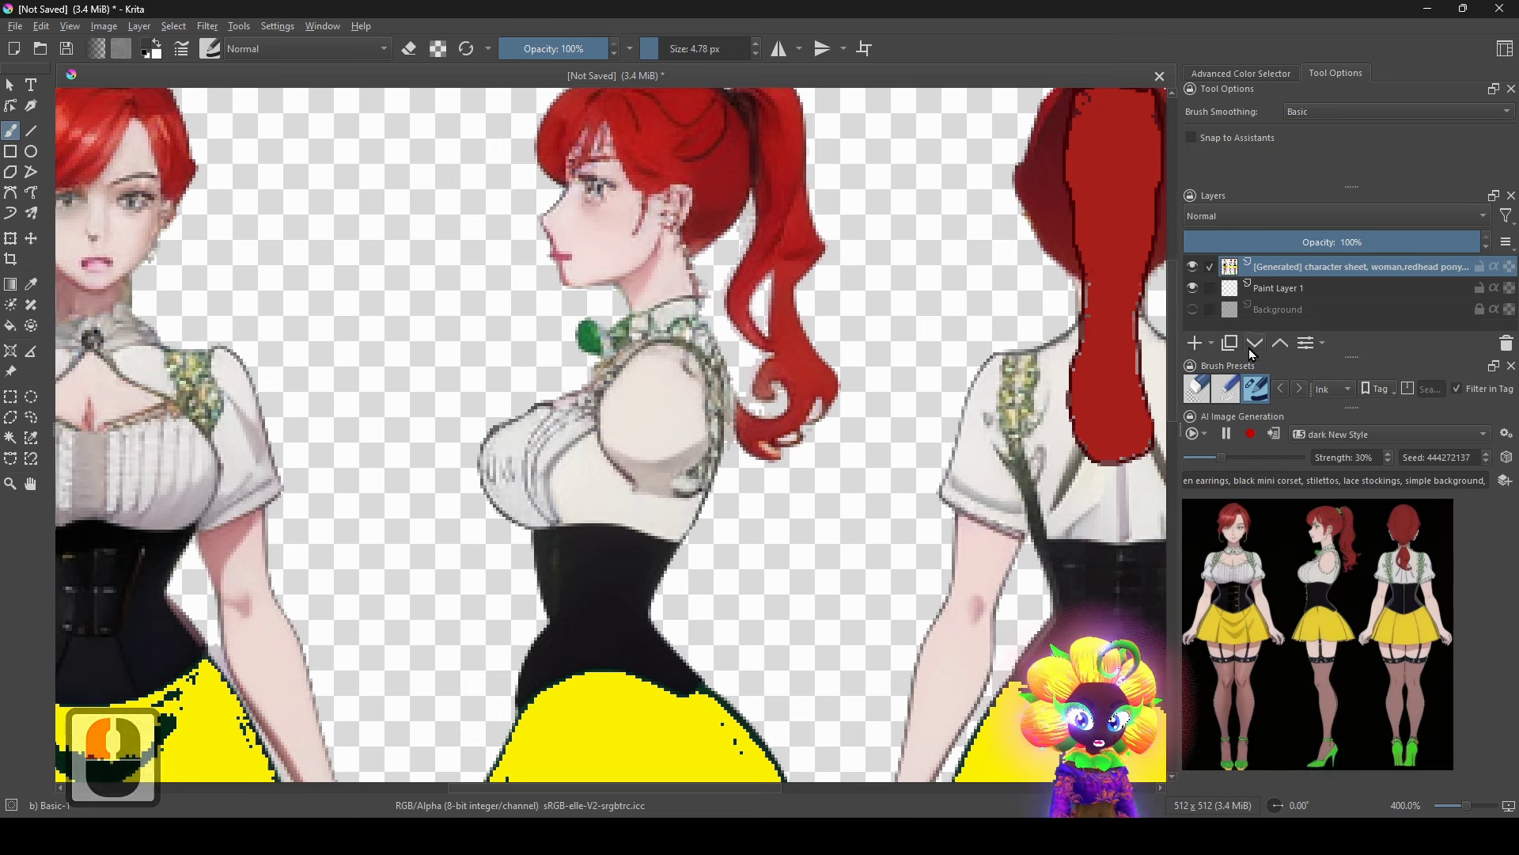
{"action": "left_click", "coordinate": [1193, 310]}
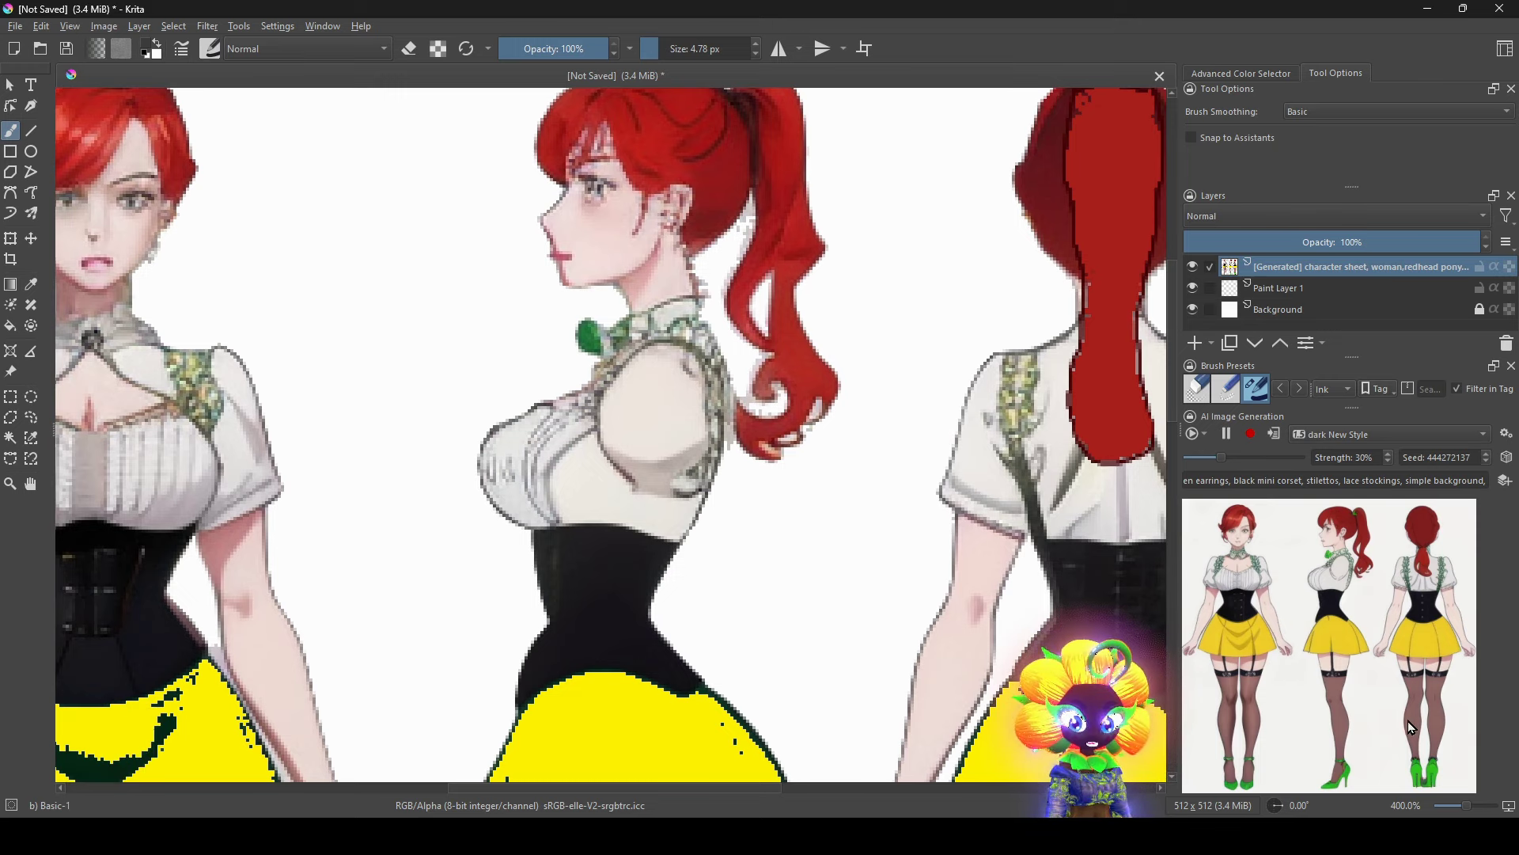
Try painting a dark vertical strap on the side-view torso from the corset to the neckline with a 6.78 px brush.
{"action": "scroll", "coordinate": [773, 550], "scroll_direction": "down", "scroll_amount": 3}
{"action": "left_click_drag", "start_coordinate": [776, 563], "coordinate": [775, 370]}
{"action": "scroll", "coordinate": [776, 373], "scroll_direction": "up", "scroll_amount": 2}
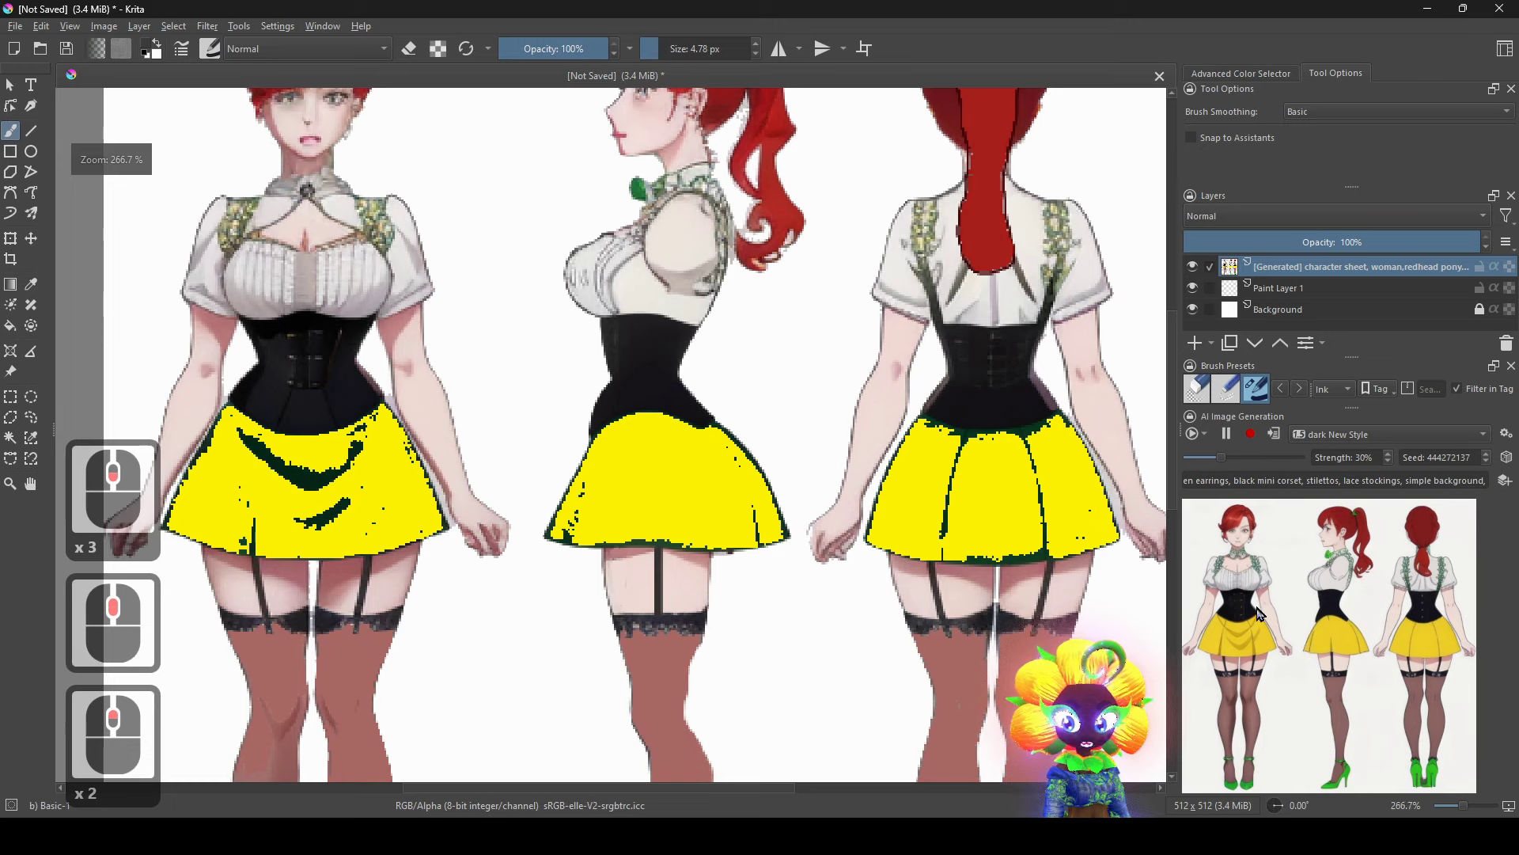
{"action": "left_click_drag", "start_coordinate": [886, 386], "coordinate": [934, 507]}
{"action": "scroll", "coordinate": [953, 503], "scroll_direction": "up", "scroll_amount": 2}
{"action": "left_click_drag", "start_coordinate": [870, 385], "coordinate": [918, 654]}
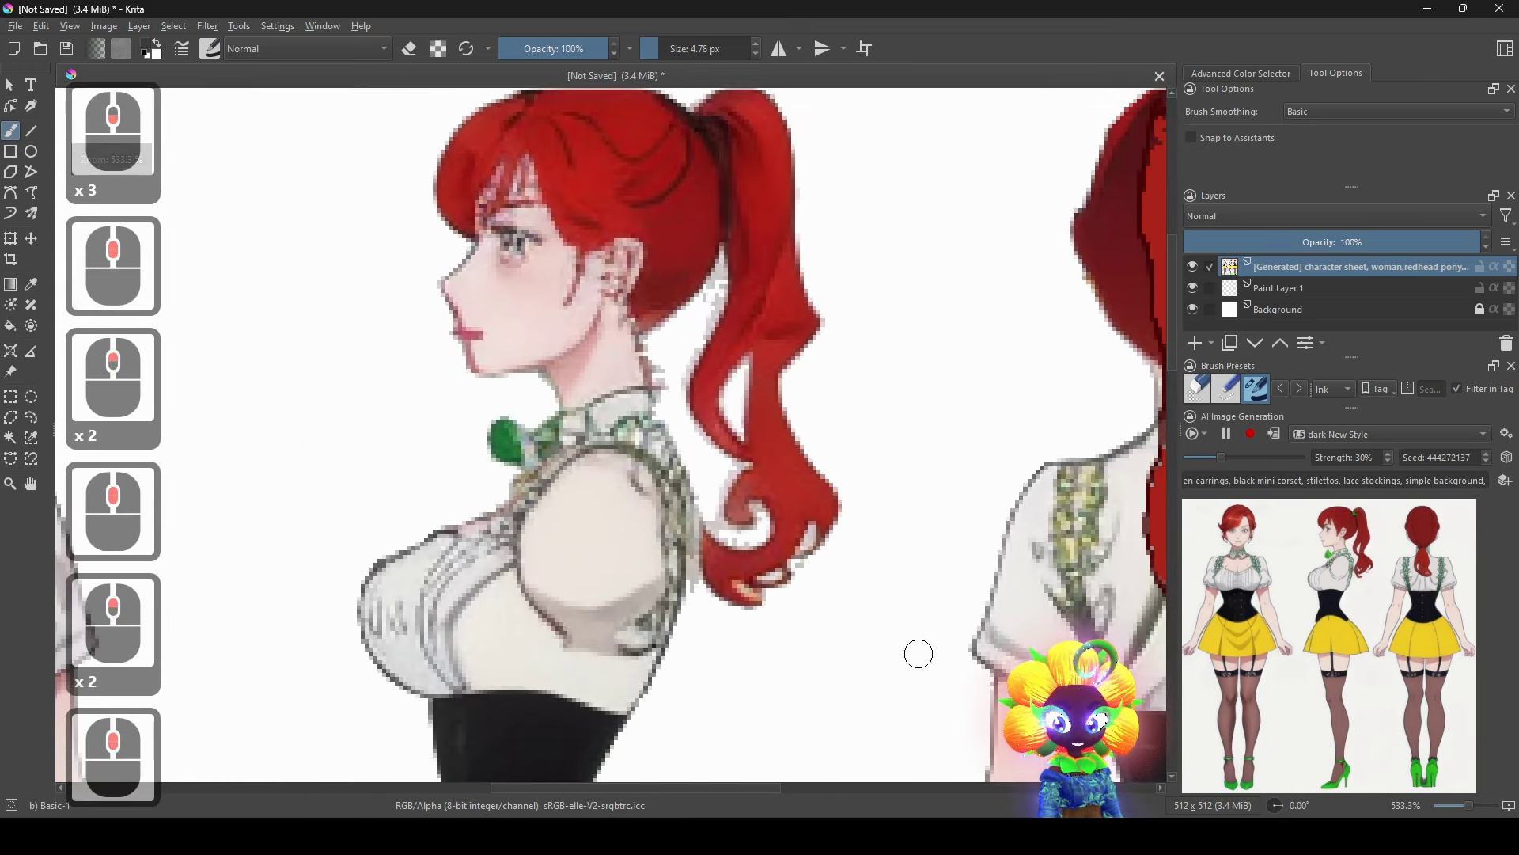
{"action": "scroll", "coordinate": [832, 499], "scroll_direction": "up", "scroll_amount": 1}
{"action": "left_click_drag", "start_coordinate": [752, 530], "coordinate": [910, 506]}
{"action": "left_click_drag", "start_coordinate": [643, 545], "coordinate": [660, 545]}
{"action": "left_click_drag", "start_coordinate": [651, 539], "coordinate": [824, 398]}
{"action": "left_click_drag", "start_coordinate": [727, 477], "coordinate": [711, 477]}
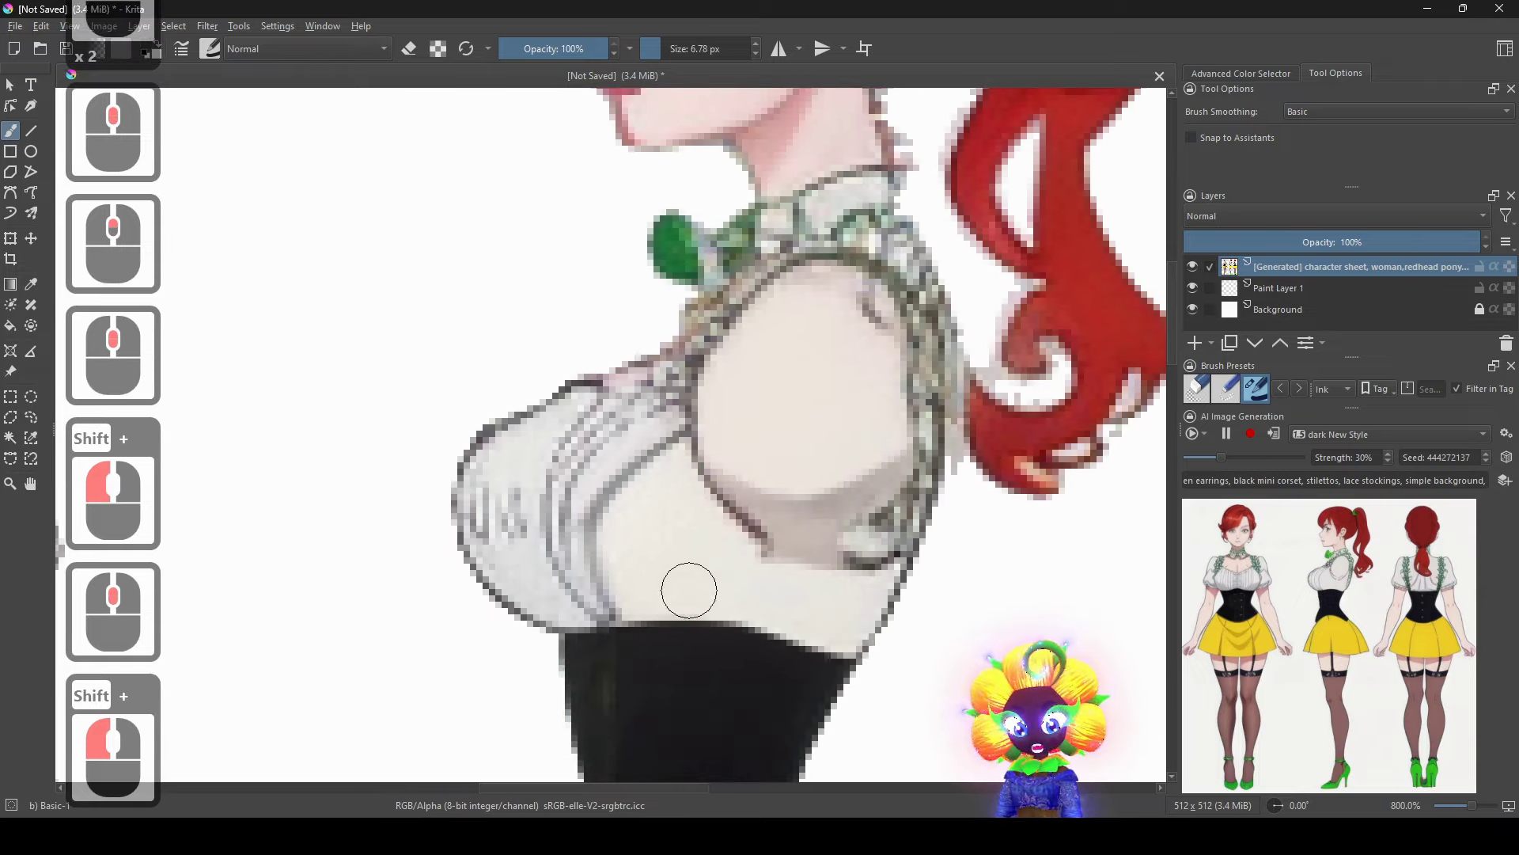
{"action": "left_click_drag", "start_coordinate": [684, 617], "coordinate": [682, 367]}
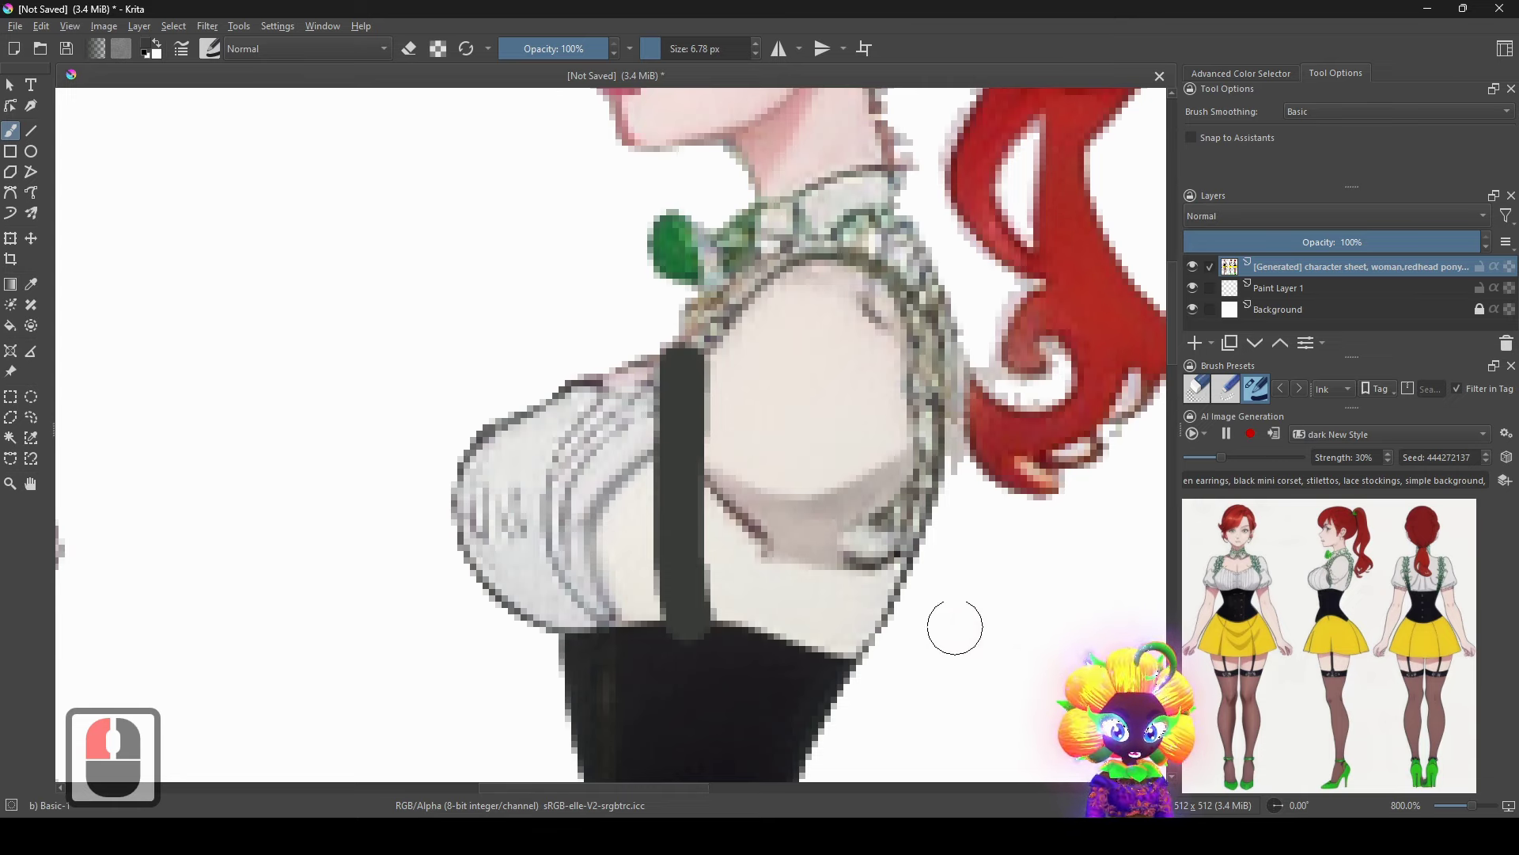
{"action": "key", "text": "ctrl+z"}
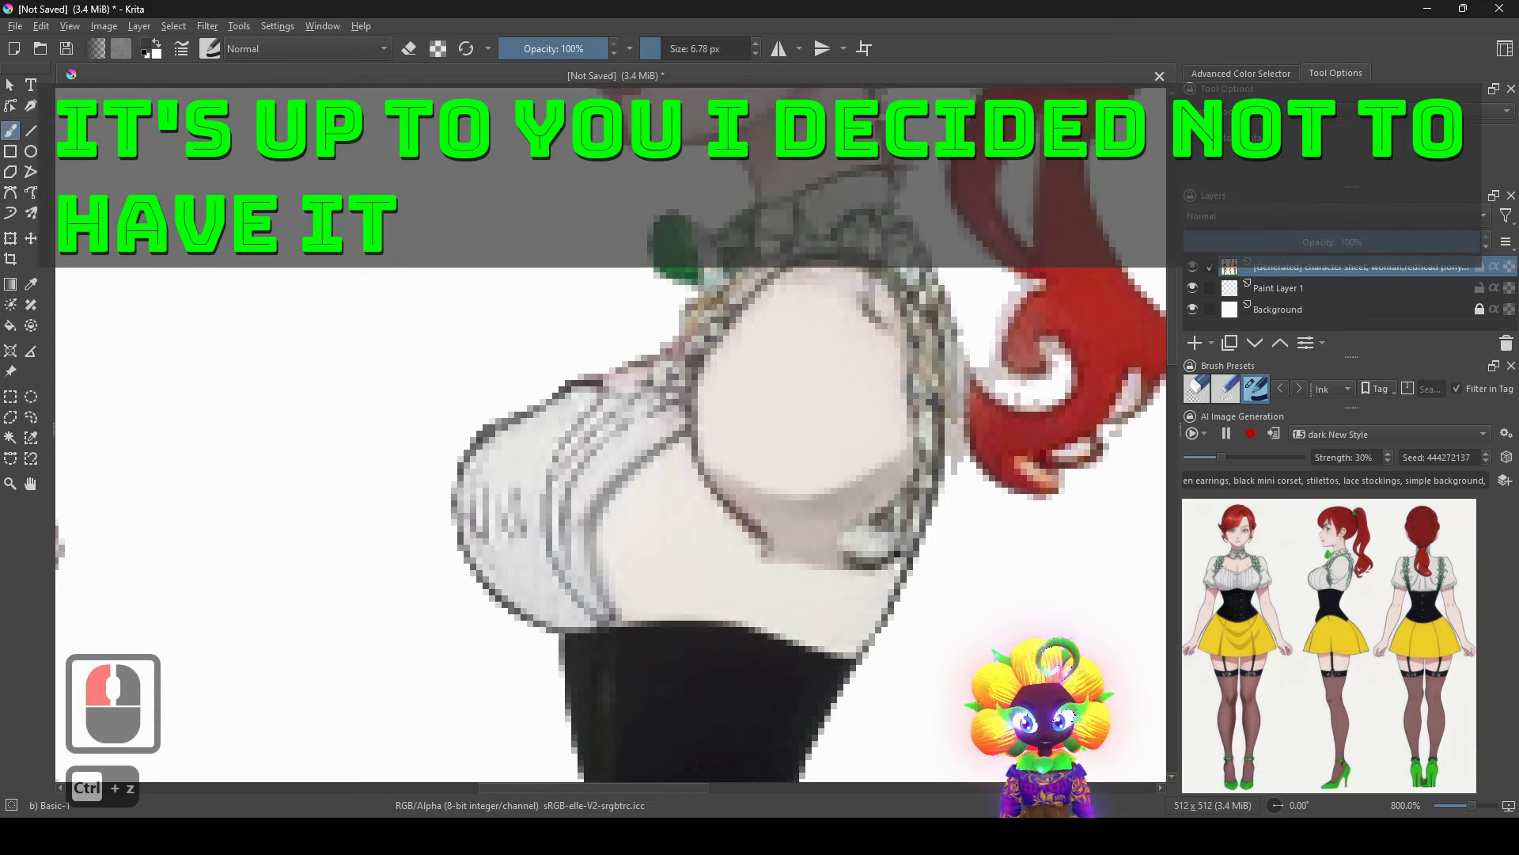
Choose a dark green brush colour.
{"action": "right_click", "coordinate": [792, 455]}
{"action": "left_click", "coordinate": [777, 449]}
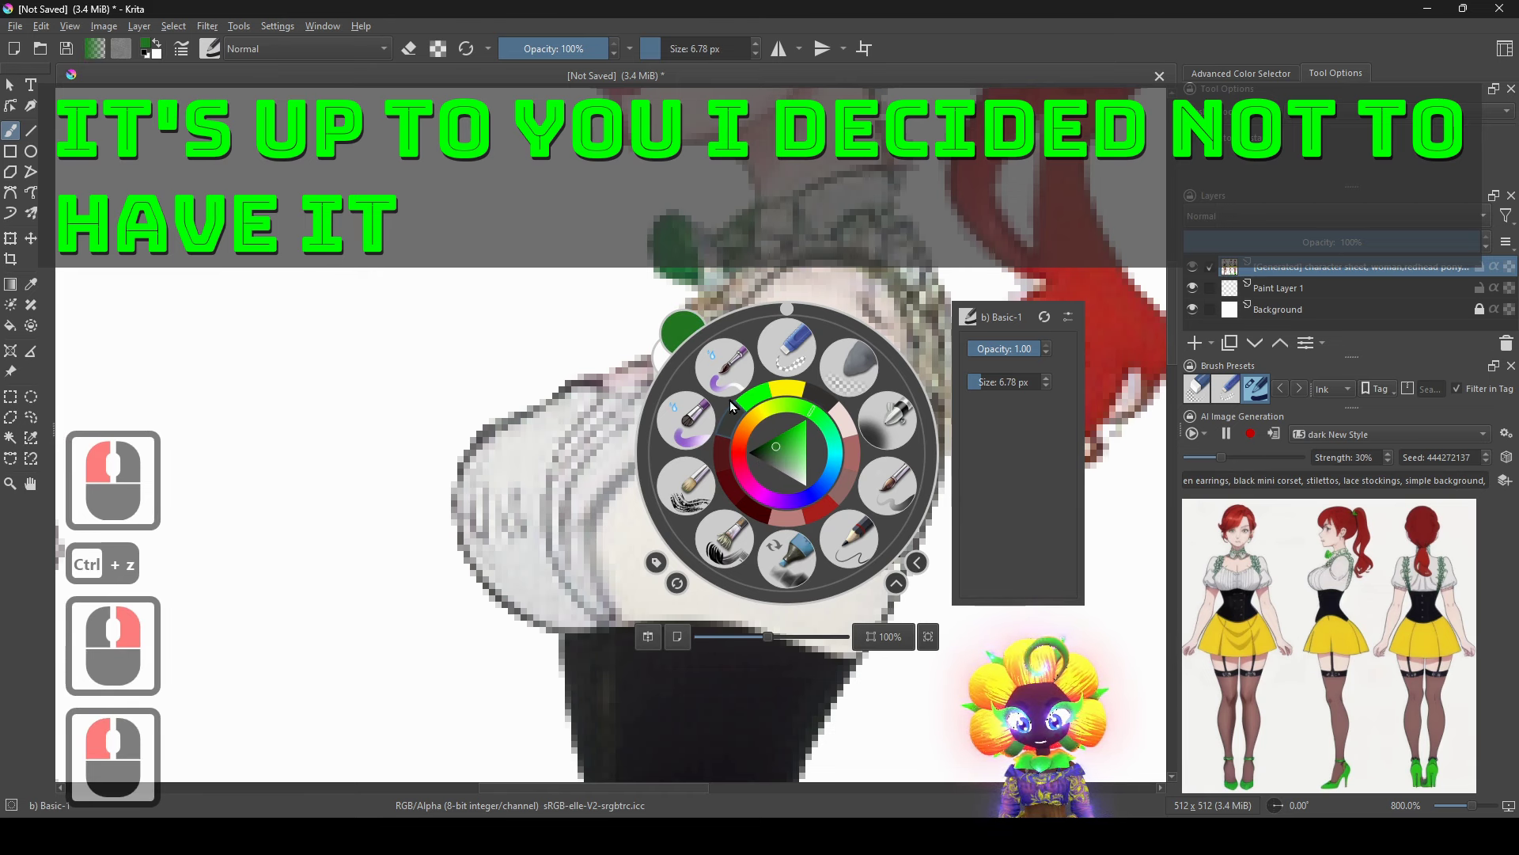
{"action": "left_click", "coordinate": [715, 242]}
Sample the white background colour, enlarge the brush to 14.34 px, and paint out the green bow at the side-view collar.
{"action": "scroll", "coordinate": [644, 468], "scroll_direction": "down", "scroll_amount": 8}
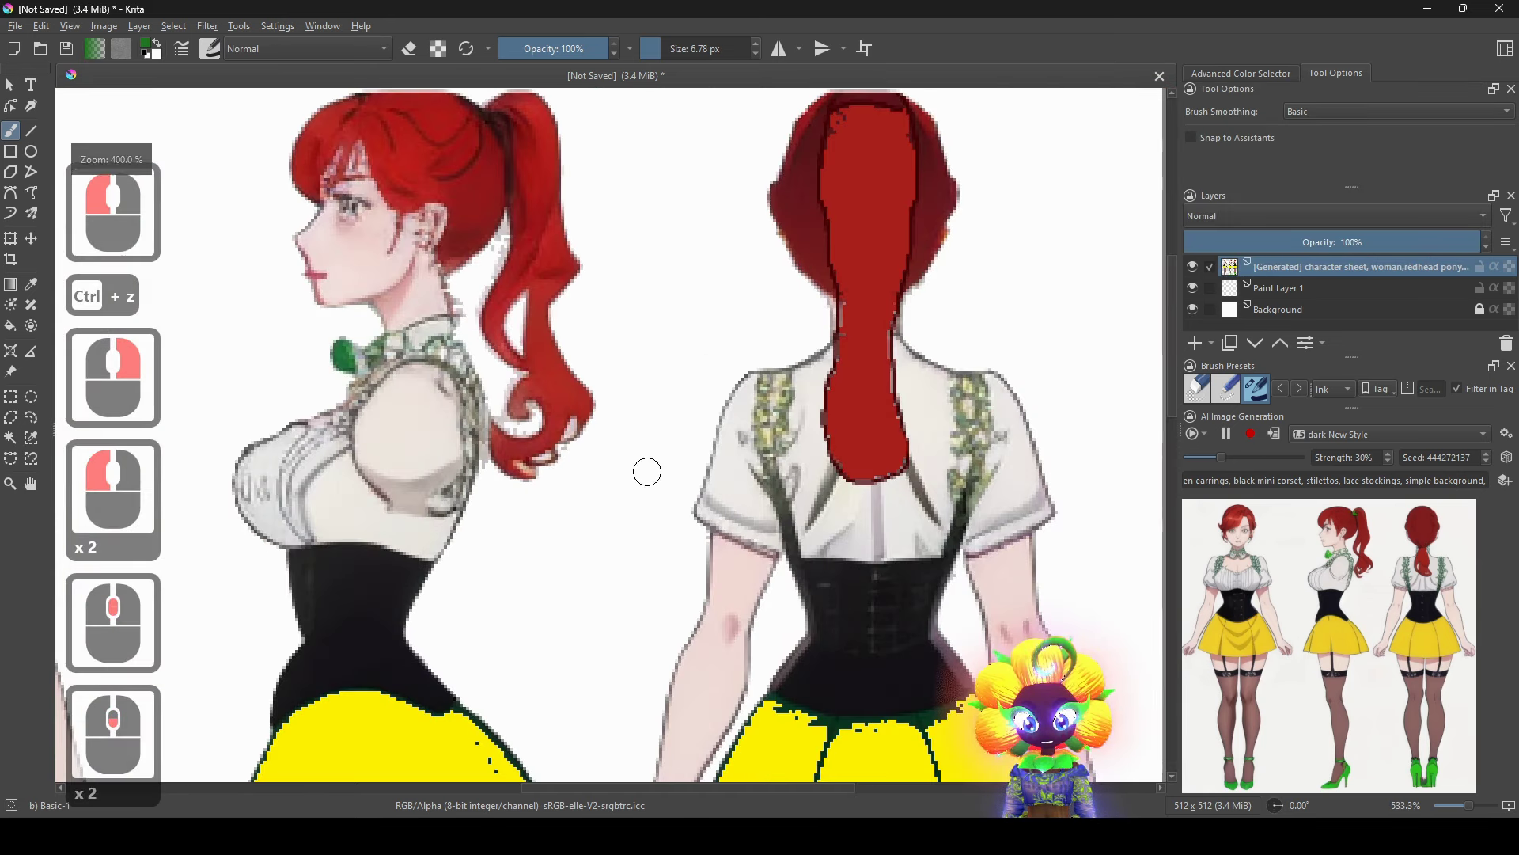
{"action": "scroll", "coordinate": [831, 554], "scroll_direction": "up", "scroll_amount": 5}
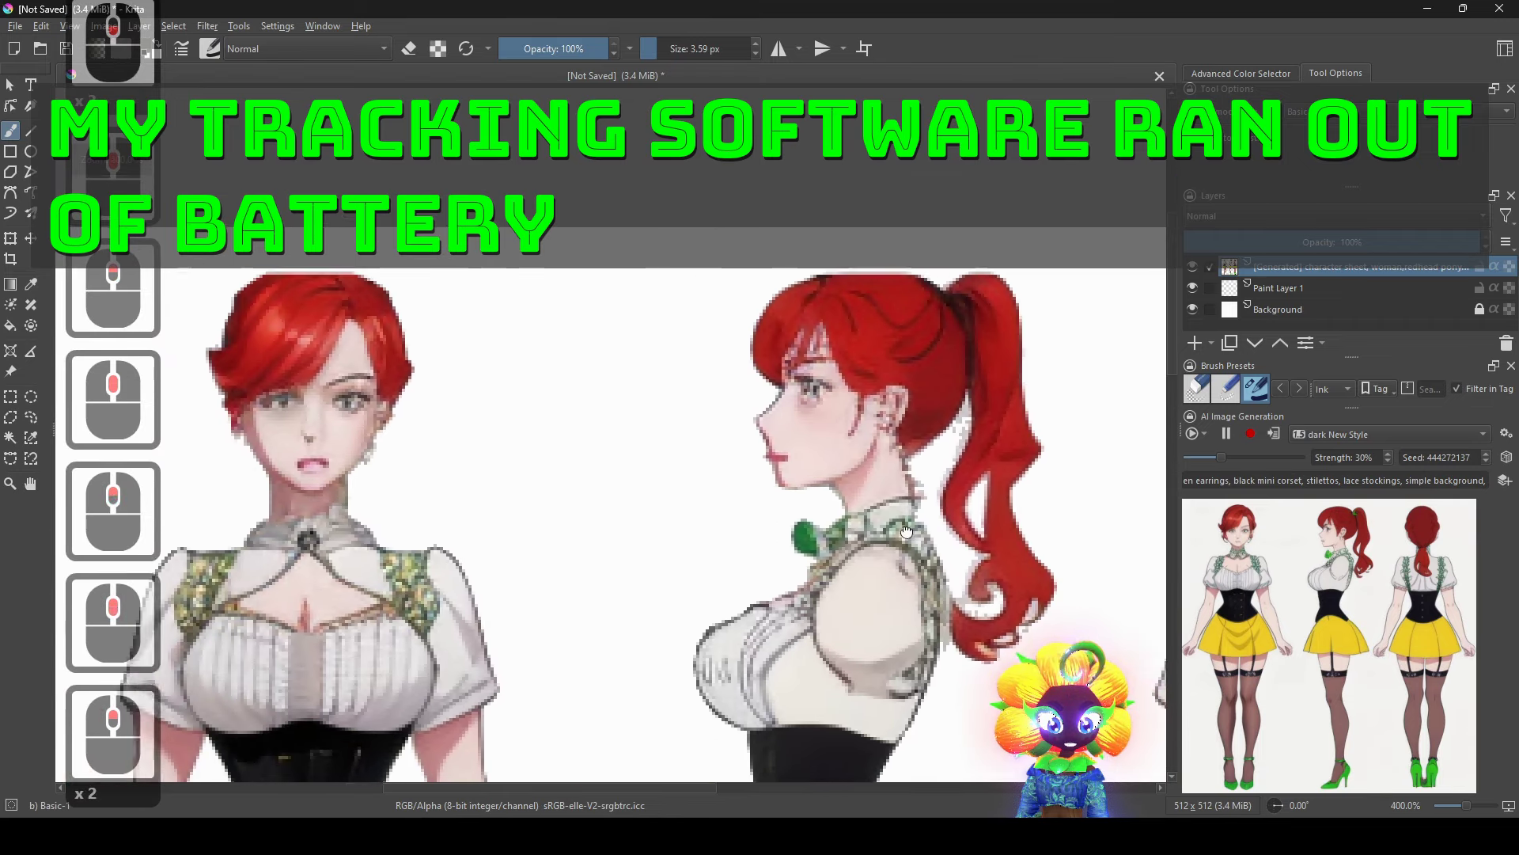
{"action": "left_click_drag", "start_coordinate": [906, 531], "coordinate": [936, 534]}
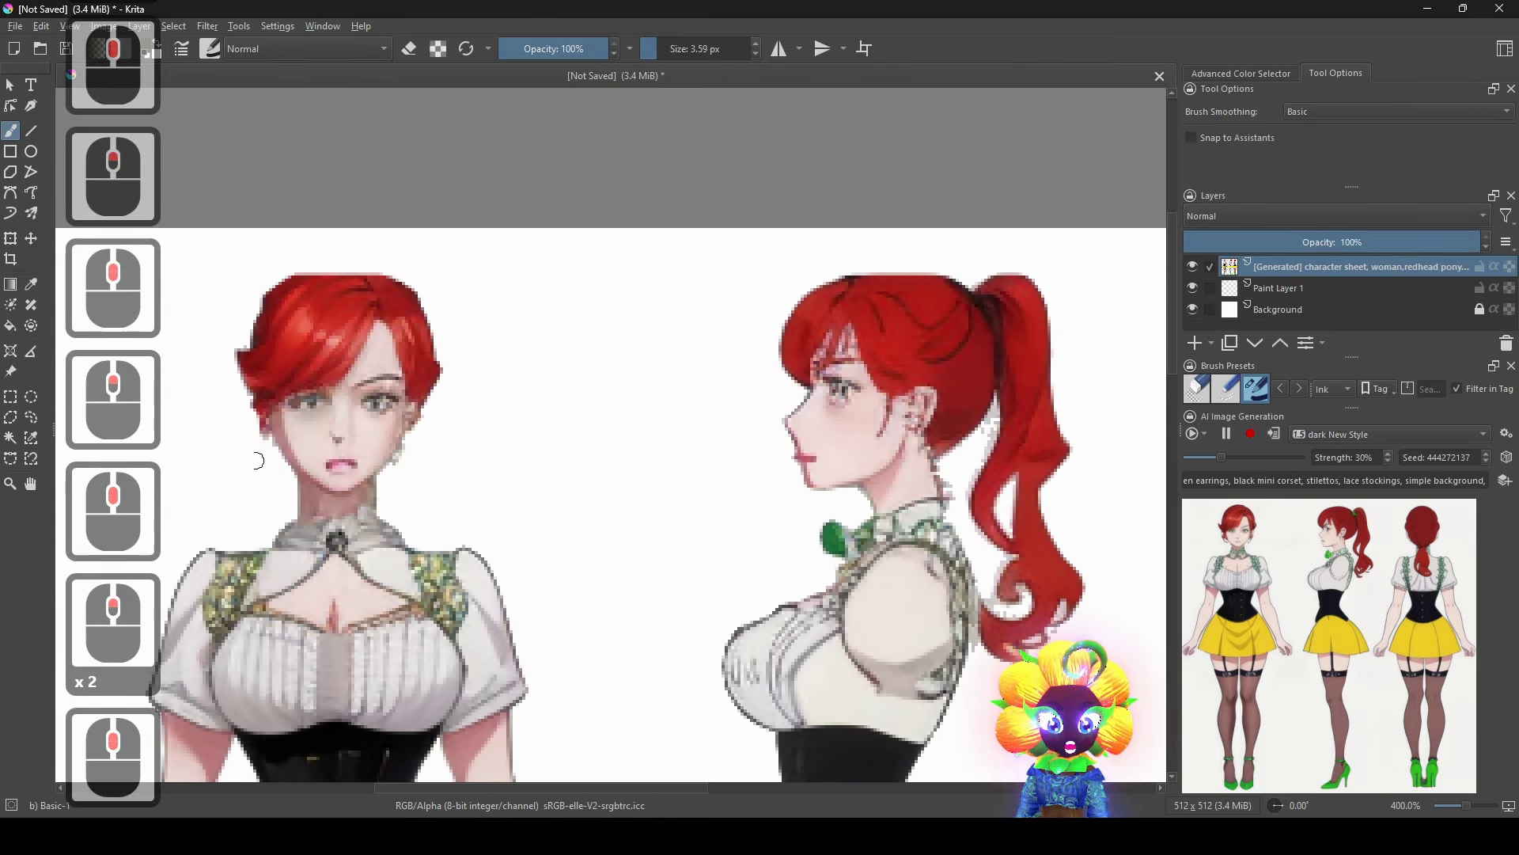
{"action": "left_click", "coordinate": [748, 523], "text": "ctrl"}
{"action": "mouse_move", "coordinate": [749, 527]}
{"action": "left_mouse_down"}
{"action": "mouse_move", "coordinate": [820, 545]}
{"action": "mouse_move", "coordinate": [841, 517]}
{"action": "mouse_move", "coordinate": [824, 551]}
{"action": "left_mouse_up"}
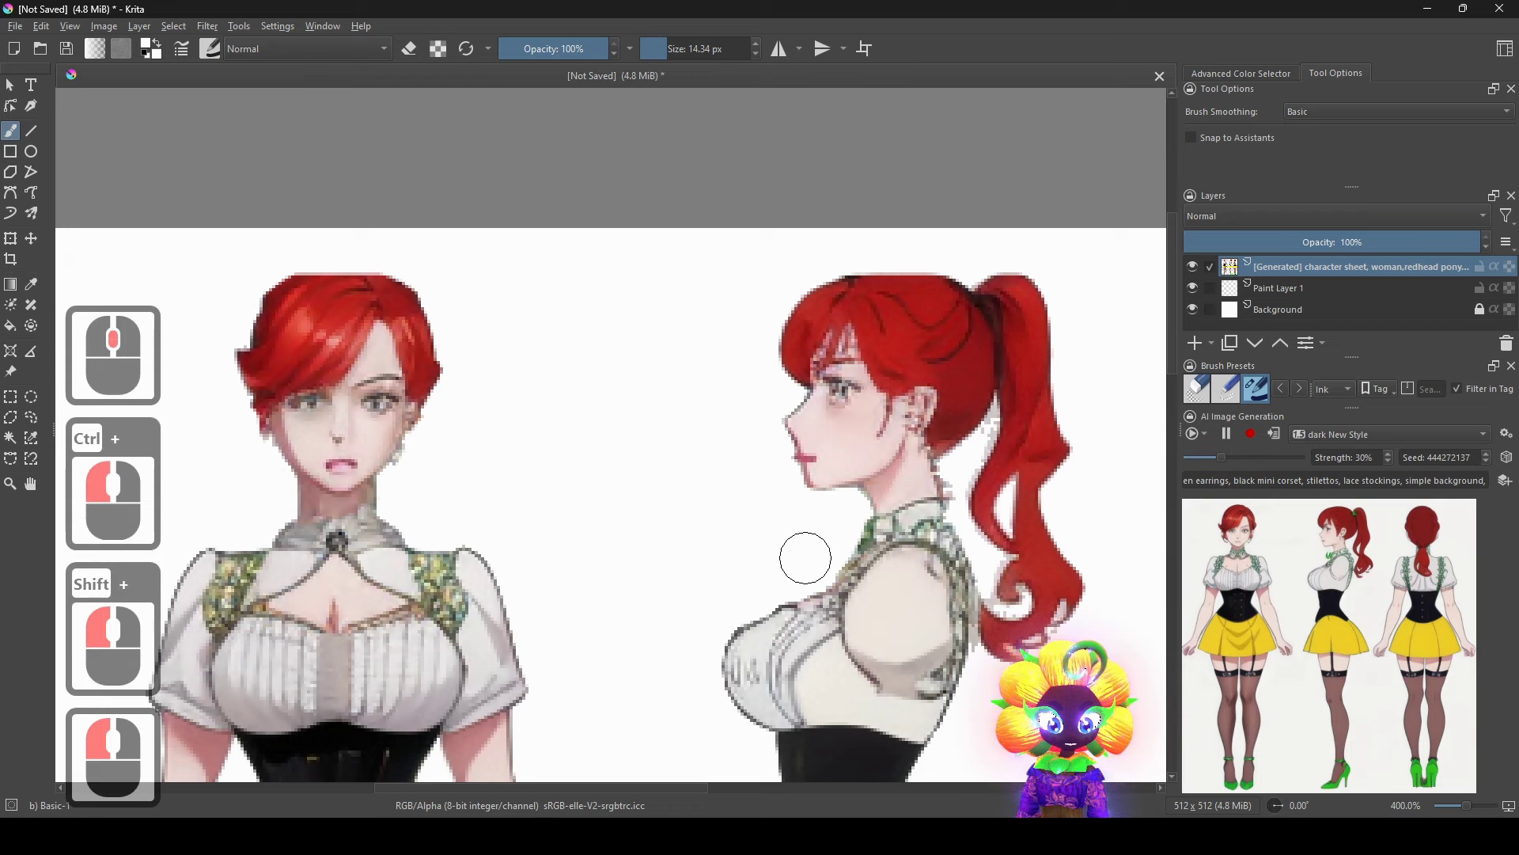
Sample a paint colour from the front-view figure's chest area.
{"action": "scroll", "coordinate": [808, 563], "scroll_direction": "down", "scroll_amount": 2}
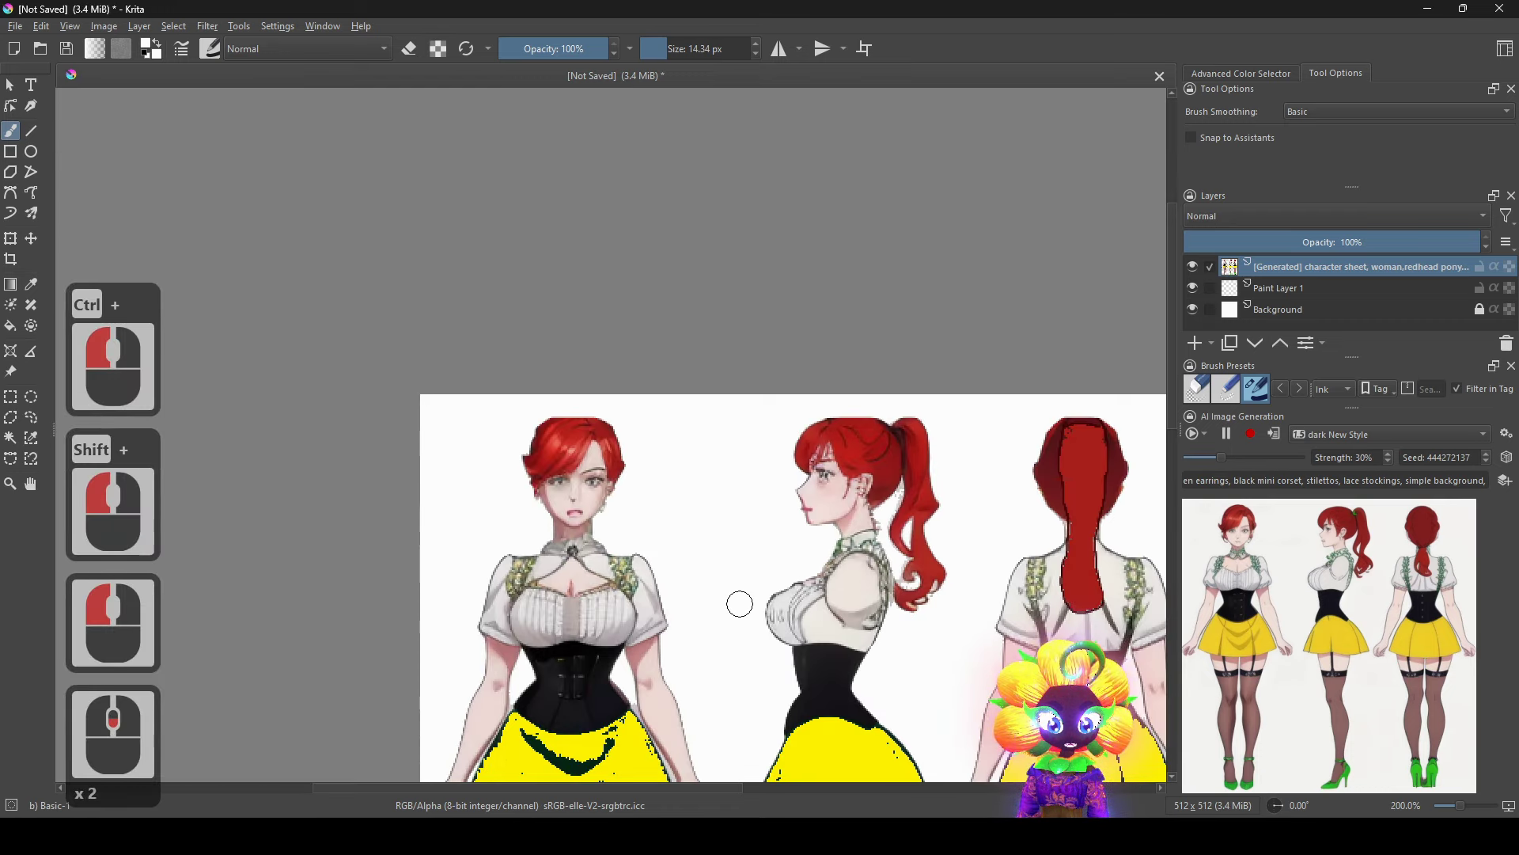
{"action": "scroll", "coordinate": [613, 603], "scroll_direction": "up", "scroll_amount": 1}
{"action": "left_click_drag", "start_coordinate": [566, 598], "coordinate": [682, 610]}
{"action": "scroll", "coordinate": [836, 629], "scroll_direction": "up", "scroll_amount": 1}
{"action": "scroll", "coordinate": [655, 591], "scroll_direction": "up", "scroll_amount": 1}
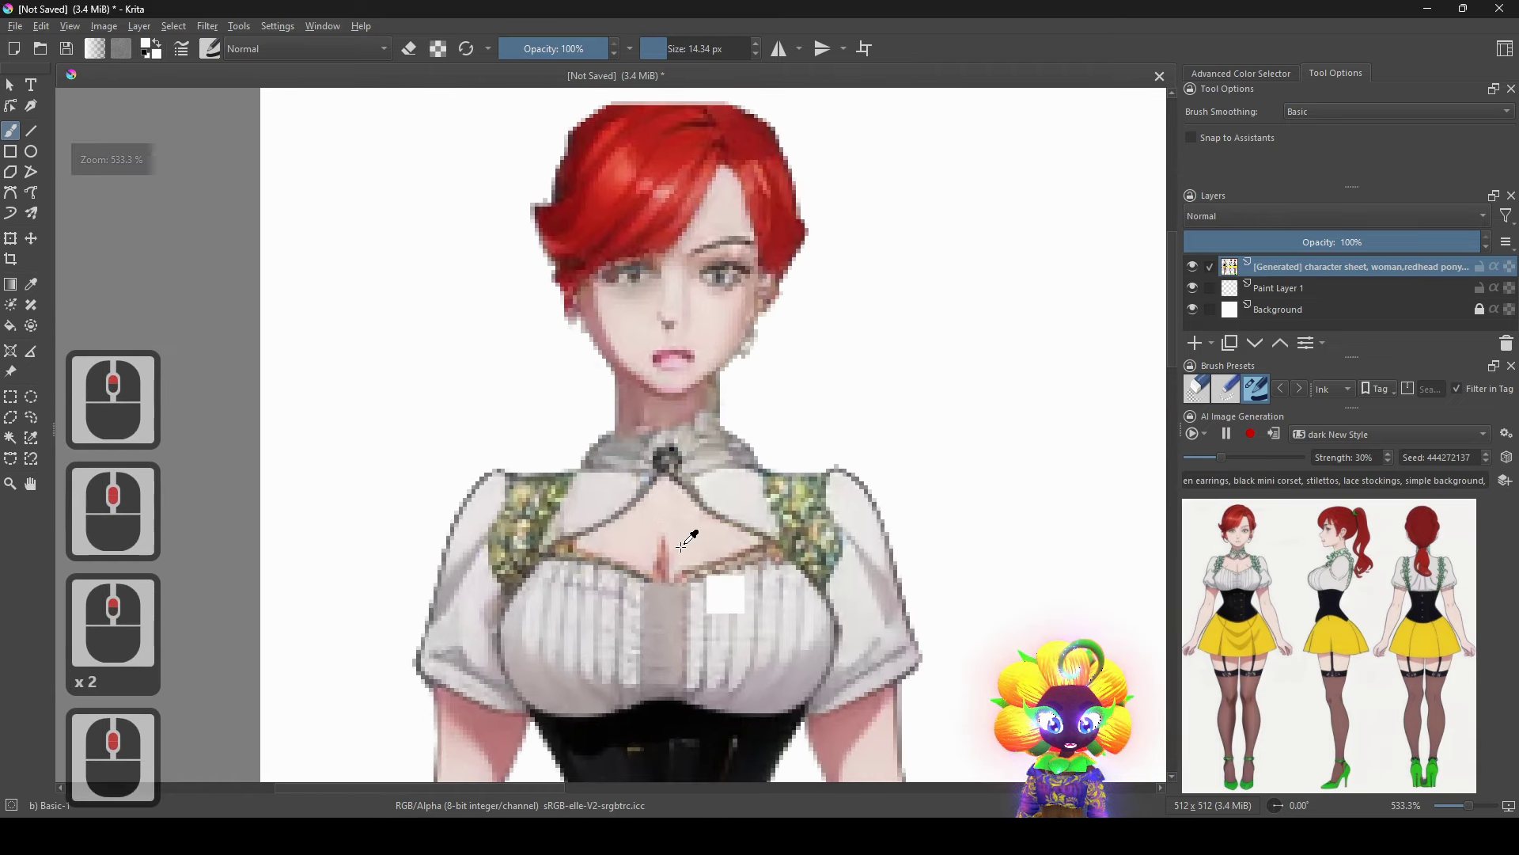
Paint over the front-view figure's collar flaps and upper chest with a skin tone sampled from her chest, using a 9.47 px brush.
{"action": "left_click", "coordinate": [698, 537], "text": "ctrl"}
{"action": "mouse_move", "coordinate": [700, 526]}
{"action": "left_mouse_down"}
{"action": "mouse_move", "coordinate": [662, 534]}
{"action": "mouse_move", "coordinate": [716, 530]}
{"action": "mouse_move", "coordinate": [744, 550]}
{"action": "mouse_move", "coordinate": [719, 585]}
{"action": "mouse_move", "coordinate": [747, 583]}
{"action": "mouse_move", "coordinate": [617, 549]}
{"action": "mouse_move", "coordinate": [593, 586]}
{"action": "left_mouse_up"}
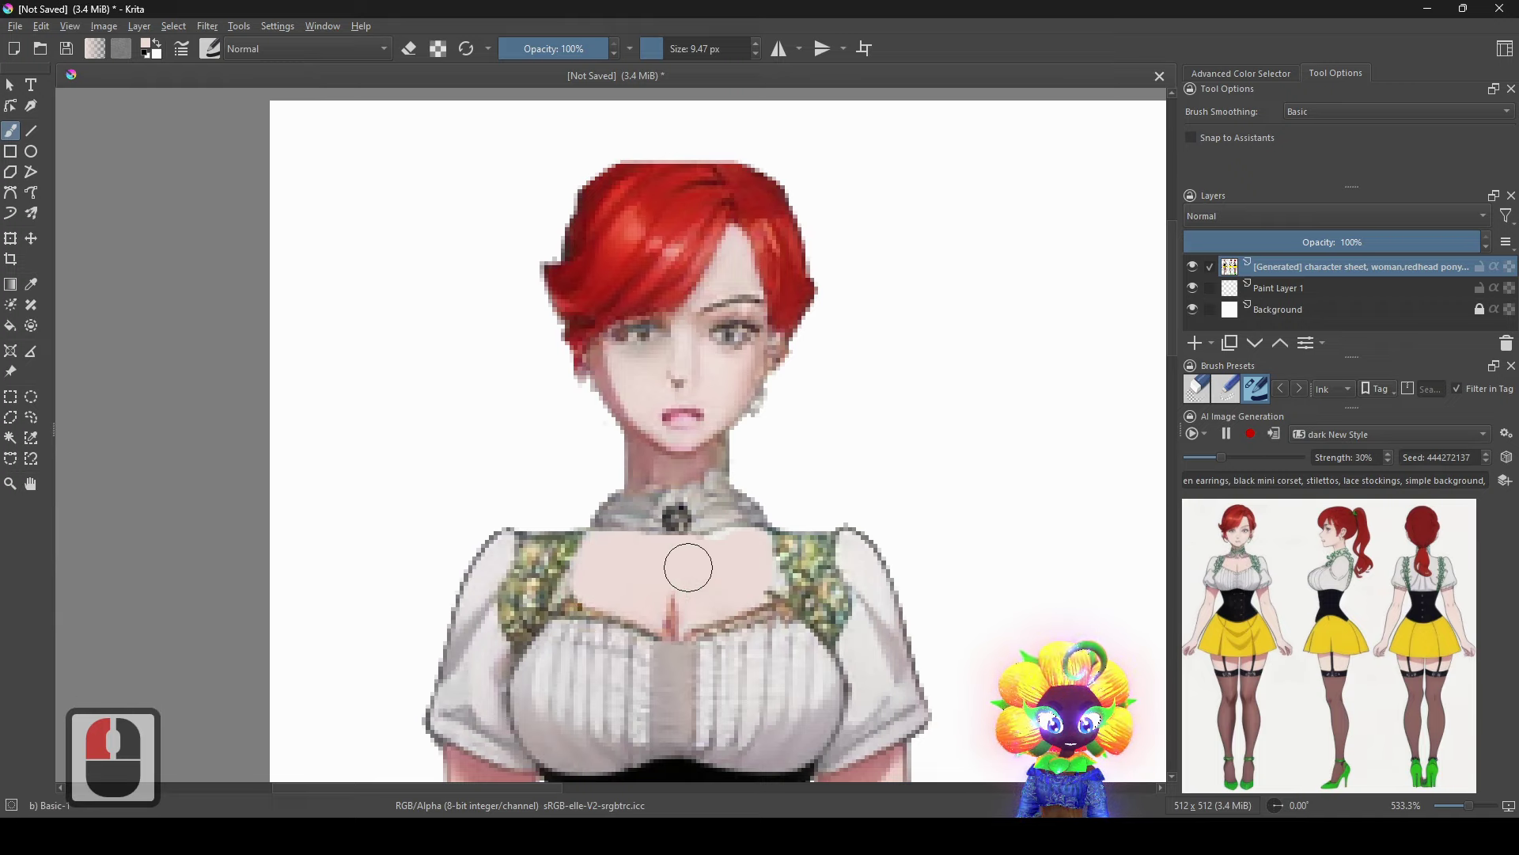
{"action": "mouse_move", "coordinate": [742, 591]}
{"action": "left_mouse_down"}
{"action": "mouse_move", "coordinate": [671, 622]}
{"action": "mouse_move", "coordinate": [621, 617]}
{"action": "mouse_move", "coordinate": [634, 586]}
{"action": "mouse_move", "coordinate": [671, 601]}
{"action": "left_mouse_up"}
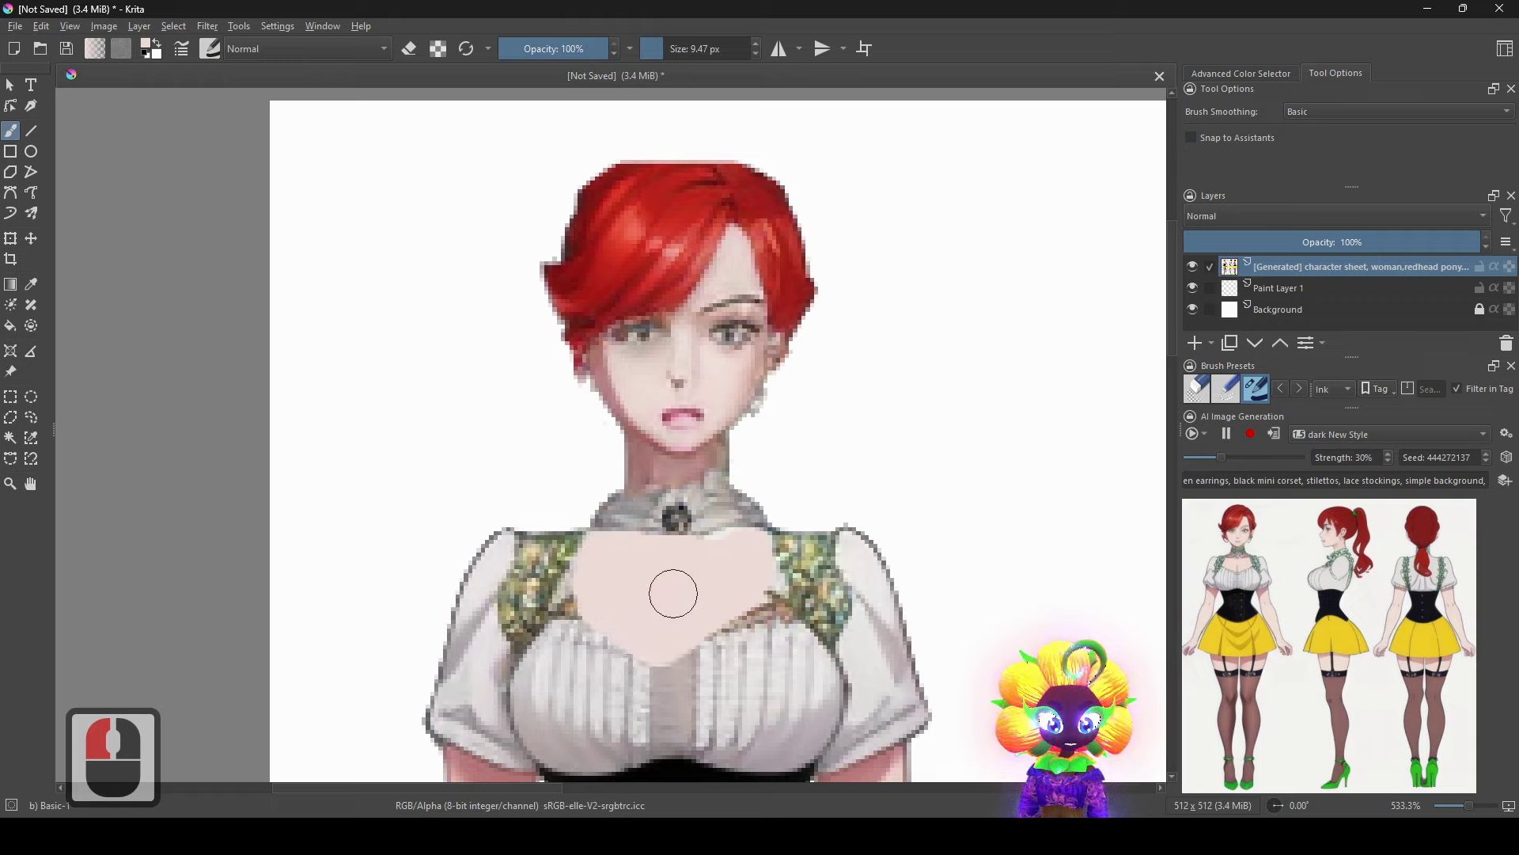
{"action": "left_click", "coordinate": [720, 668]}
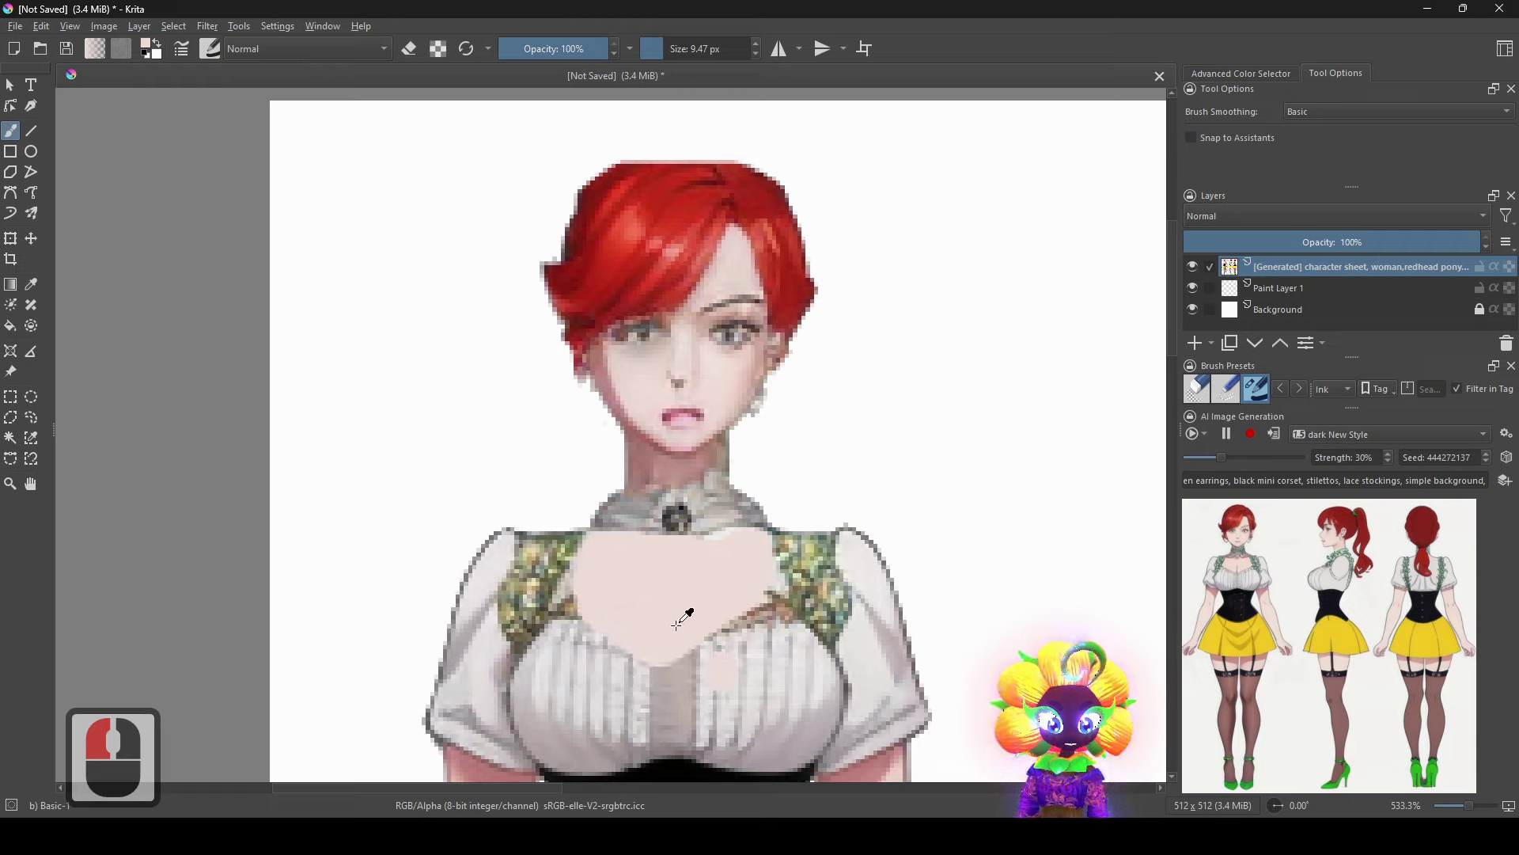
Pick a darker reddish-brown skin shade as the painting colour and reduce the brush size to 2.15 px.
{"action": "right_click", "coordinate": [681, 578]}
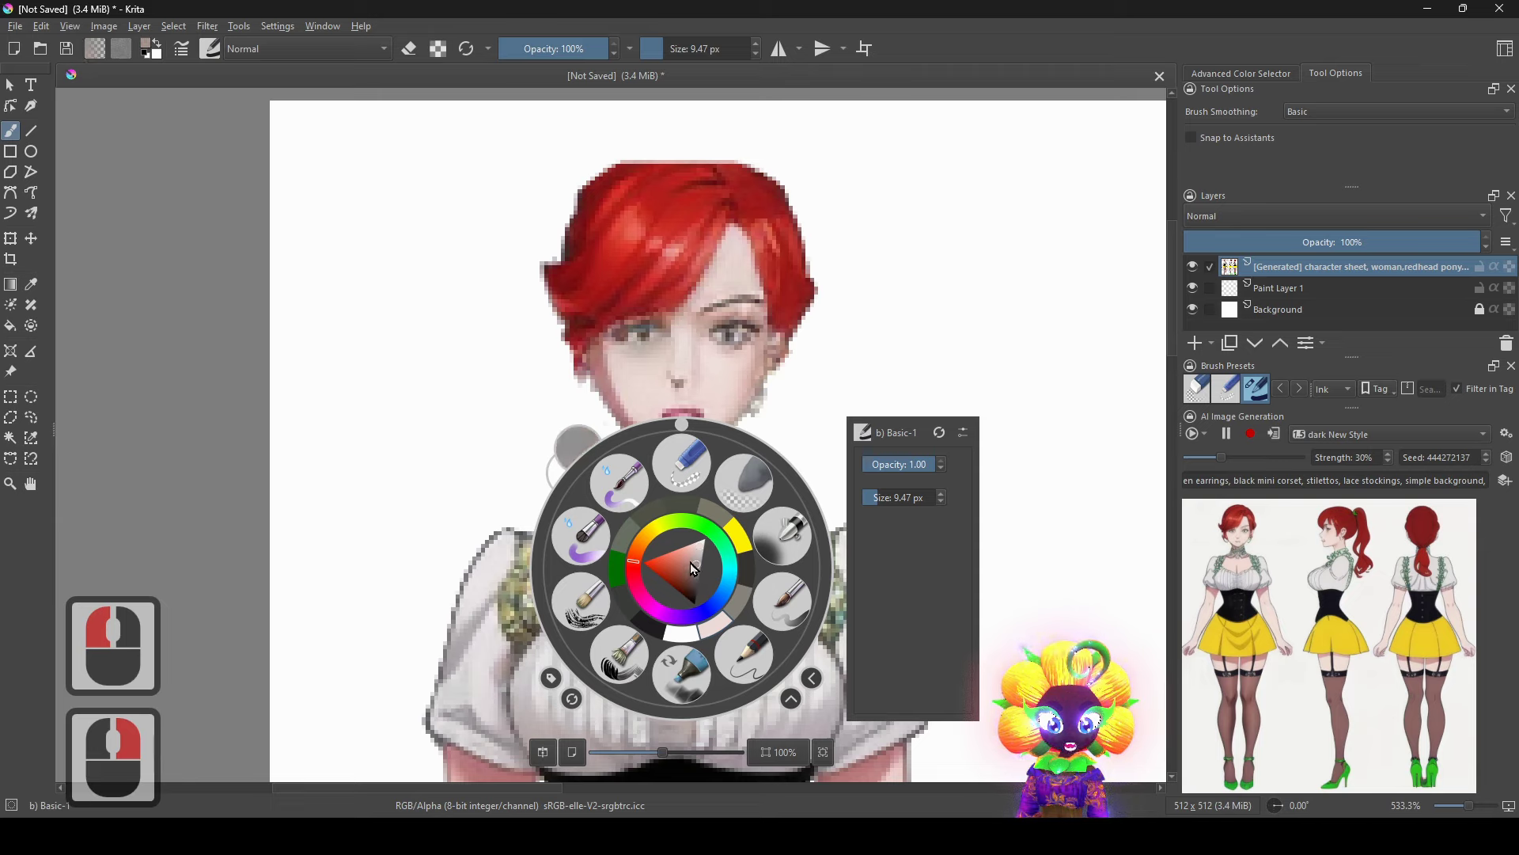
{"action": "left_click", "coordinate": [689, 562]}
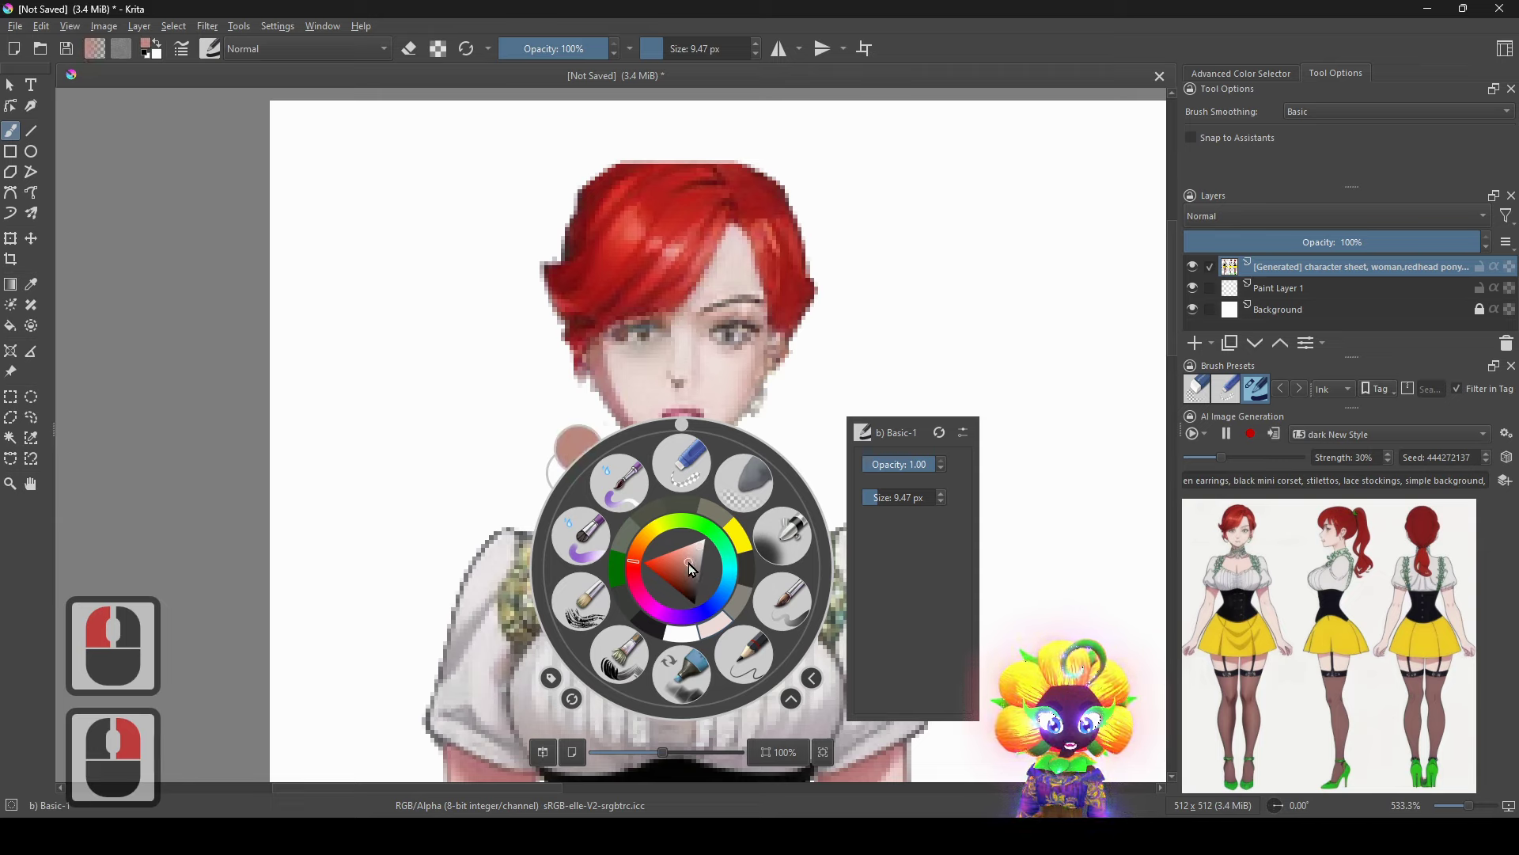
{"action": "left_click", "coordinate": [689, 564]}
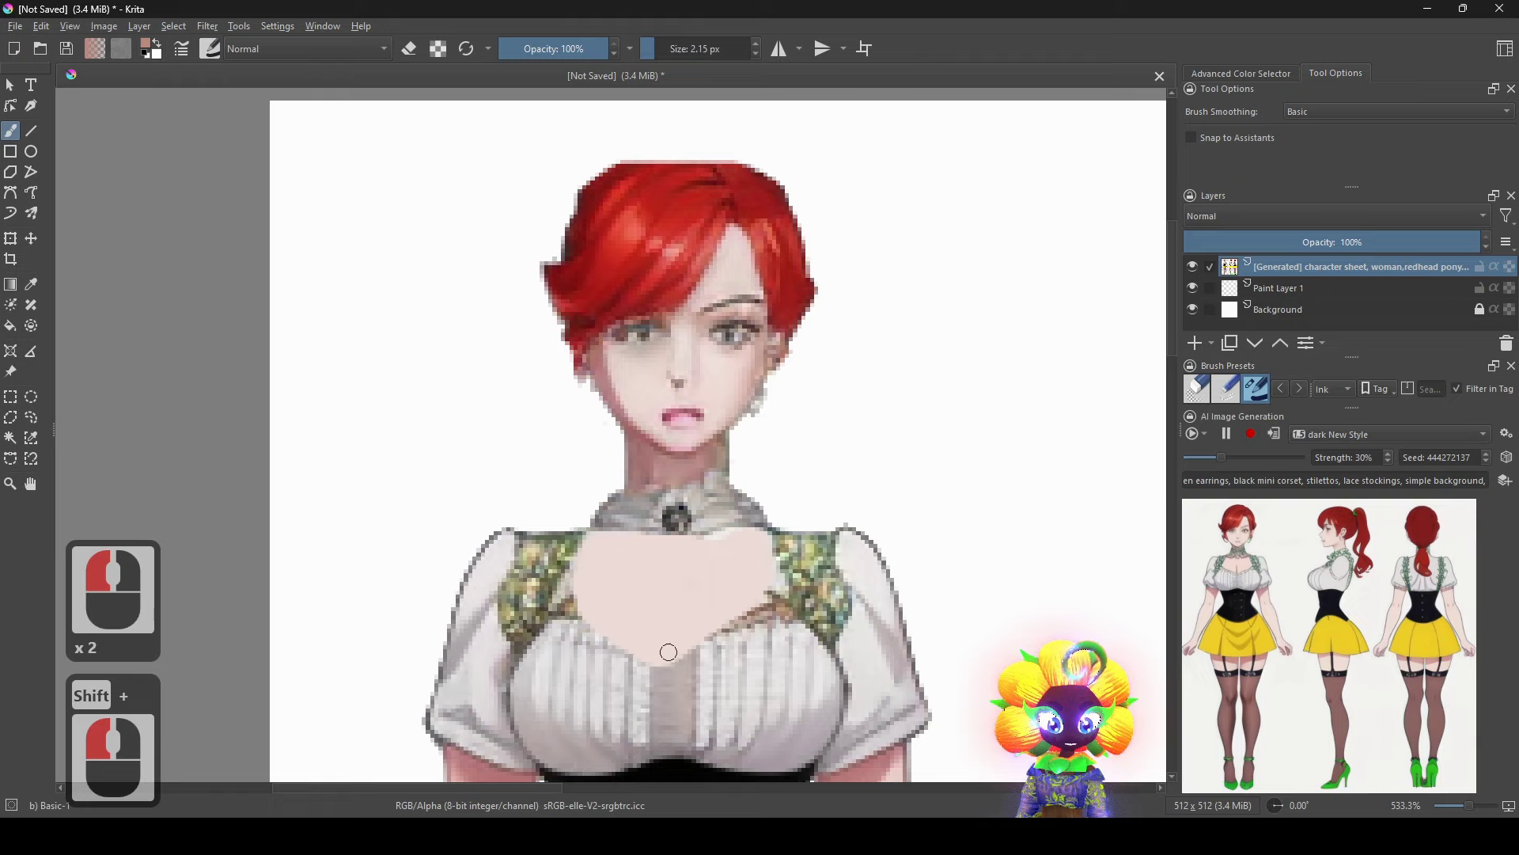
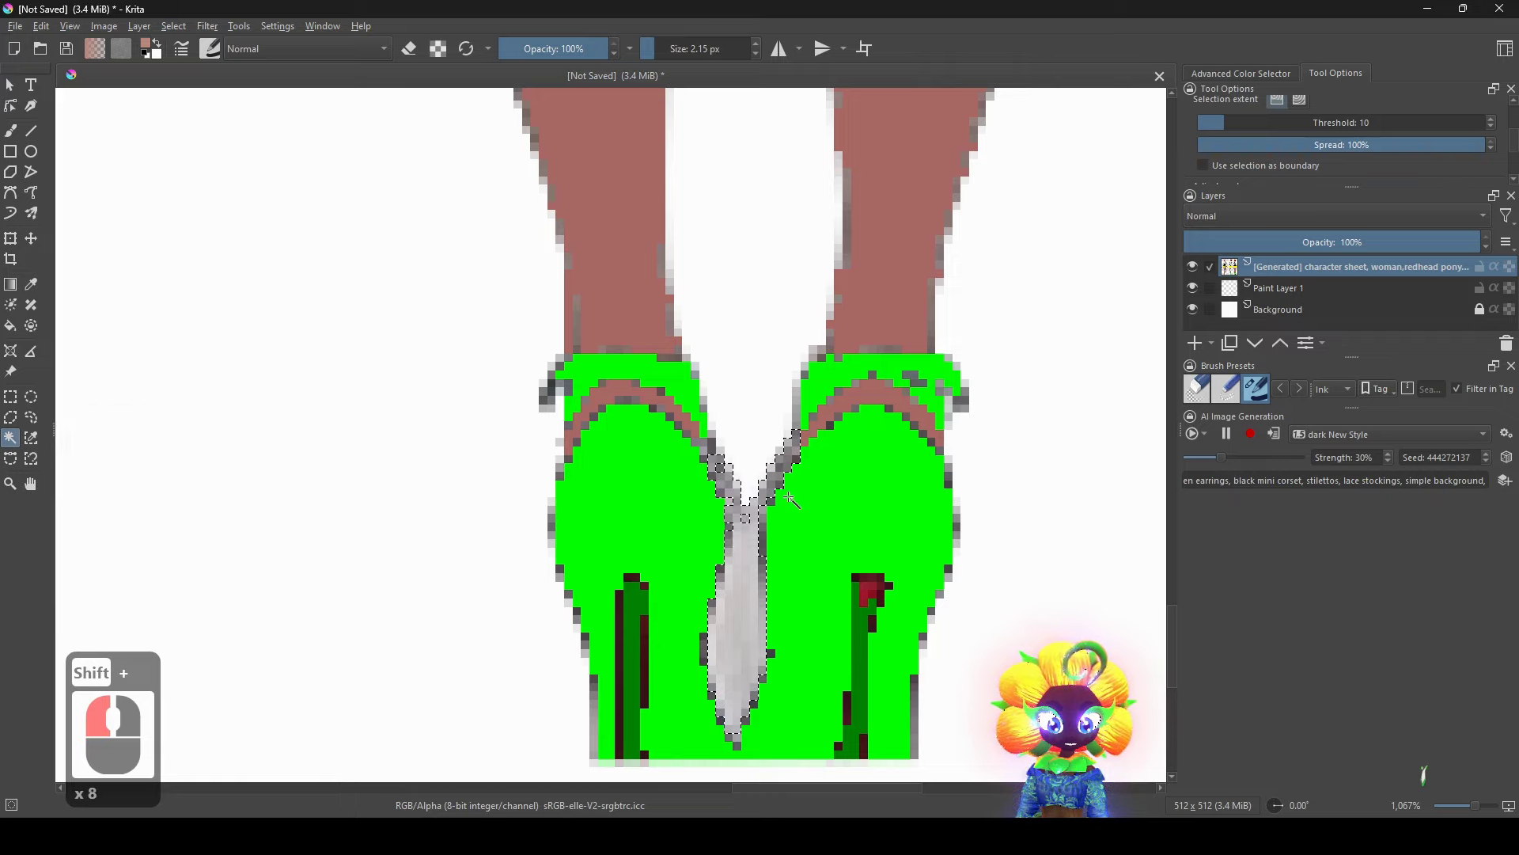
Delete the selected grey area between the back-view figure's green shoes.
{"action": "key", "text": "Delete"}
{"action": "scroll", "coordinate": [796, 693], "scroll_direction": "down", "scroll_amount": 5}
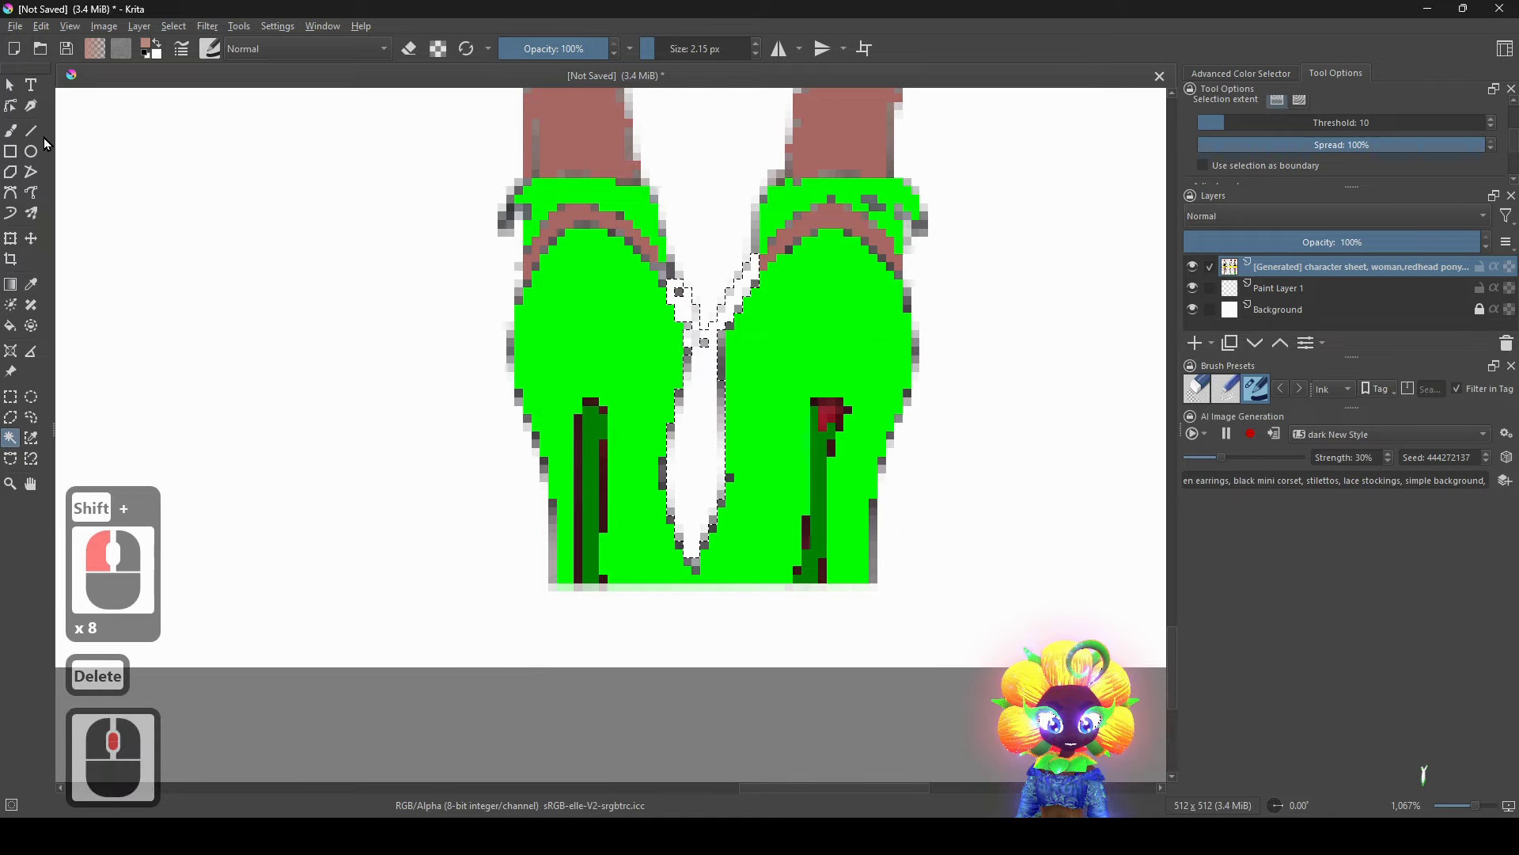
{"action": "left_click", "coordinate": [32, 132]}
{"action": "mouse_move", "coordinate": [709, 264]}
{"action": "left_mouse_down"}
{"action": "mouse_move", "coordinate": [722, 273]}
{"action": "mouse_move", "coordinate": [700, 317]}
{"action": "mouse_move", "coordinate": [700, 642]}
{"action": "left_mouse_up"}
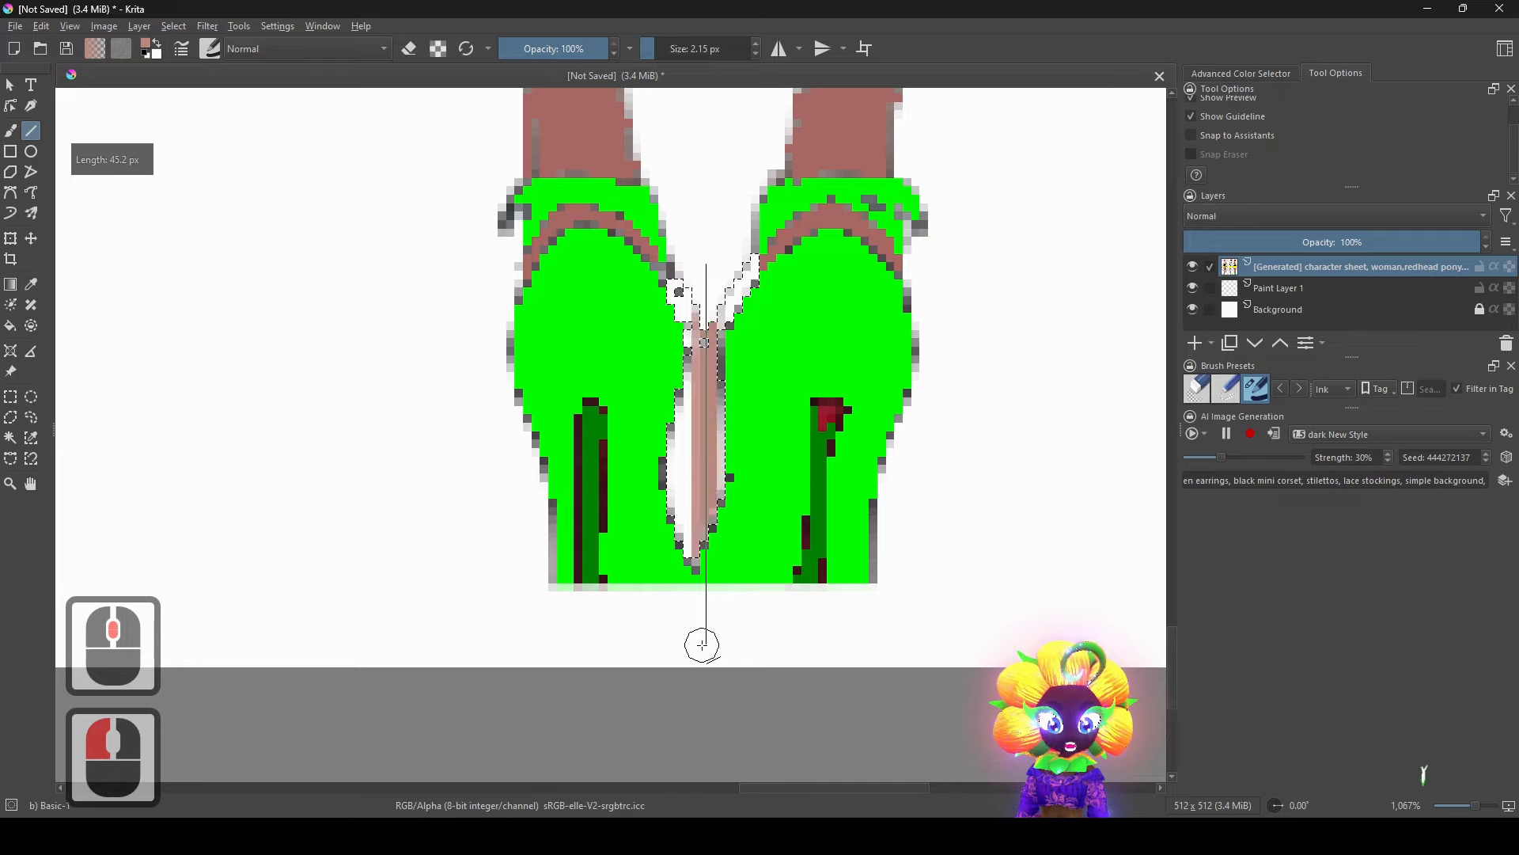
{"action": "key", "text": "ctrl+z"}
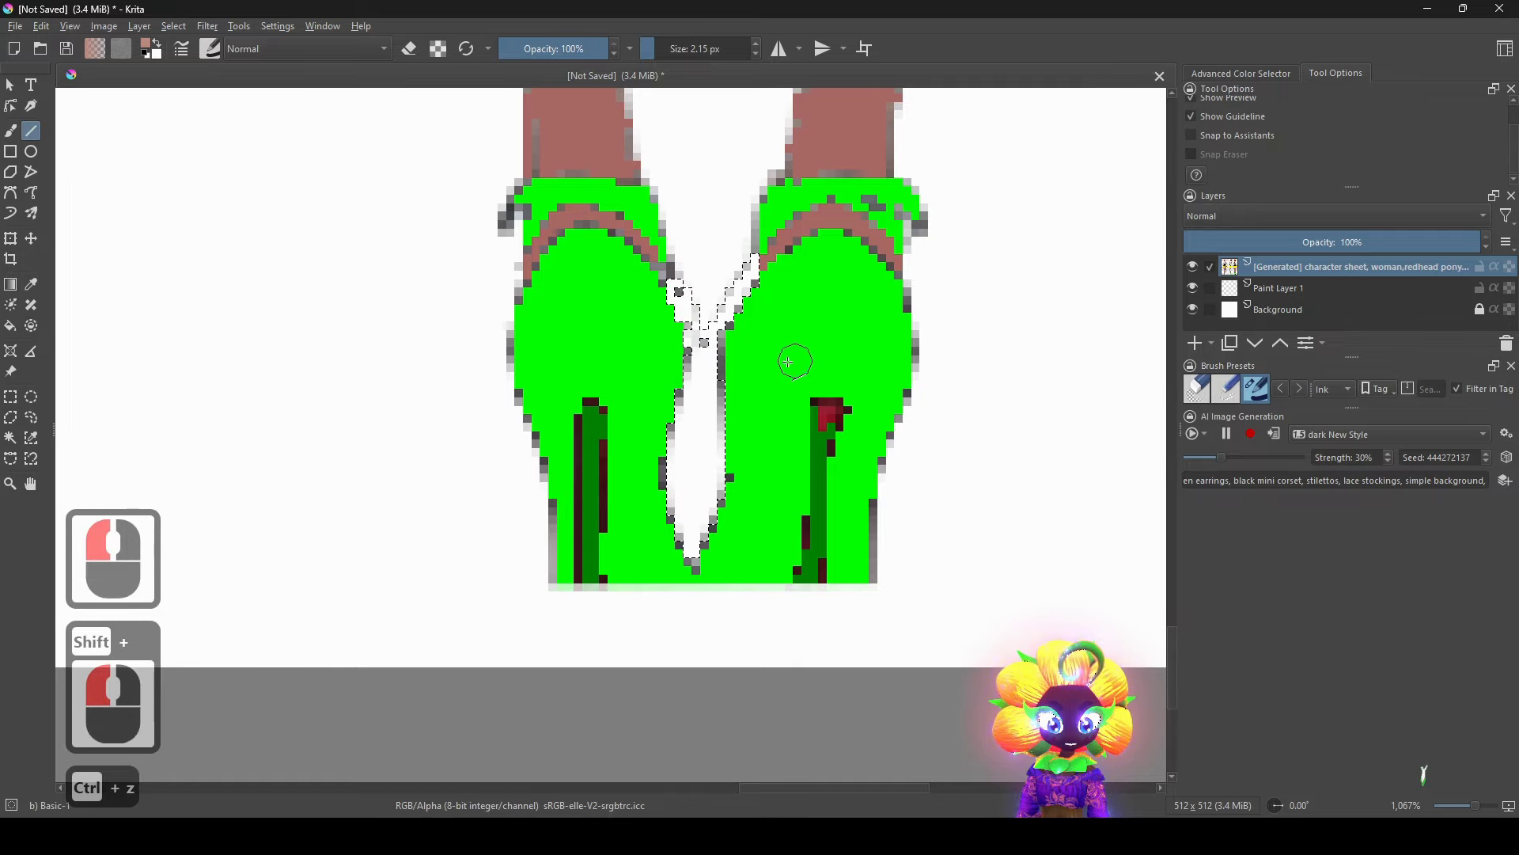
Clear the selection between the back-view figure's shoes.
{"action": "right_click", "coordinate": [756, 333]}
{"action": "left_click", "coordinate": [13, 395]}
{"action": "right_click", "coordinate": [416, 324]}
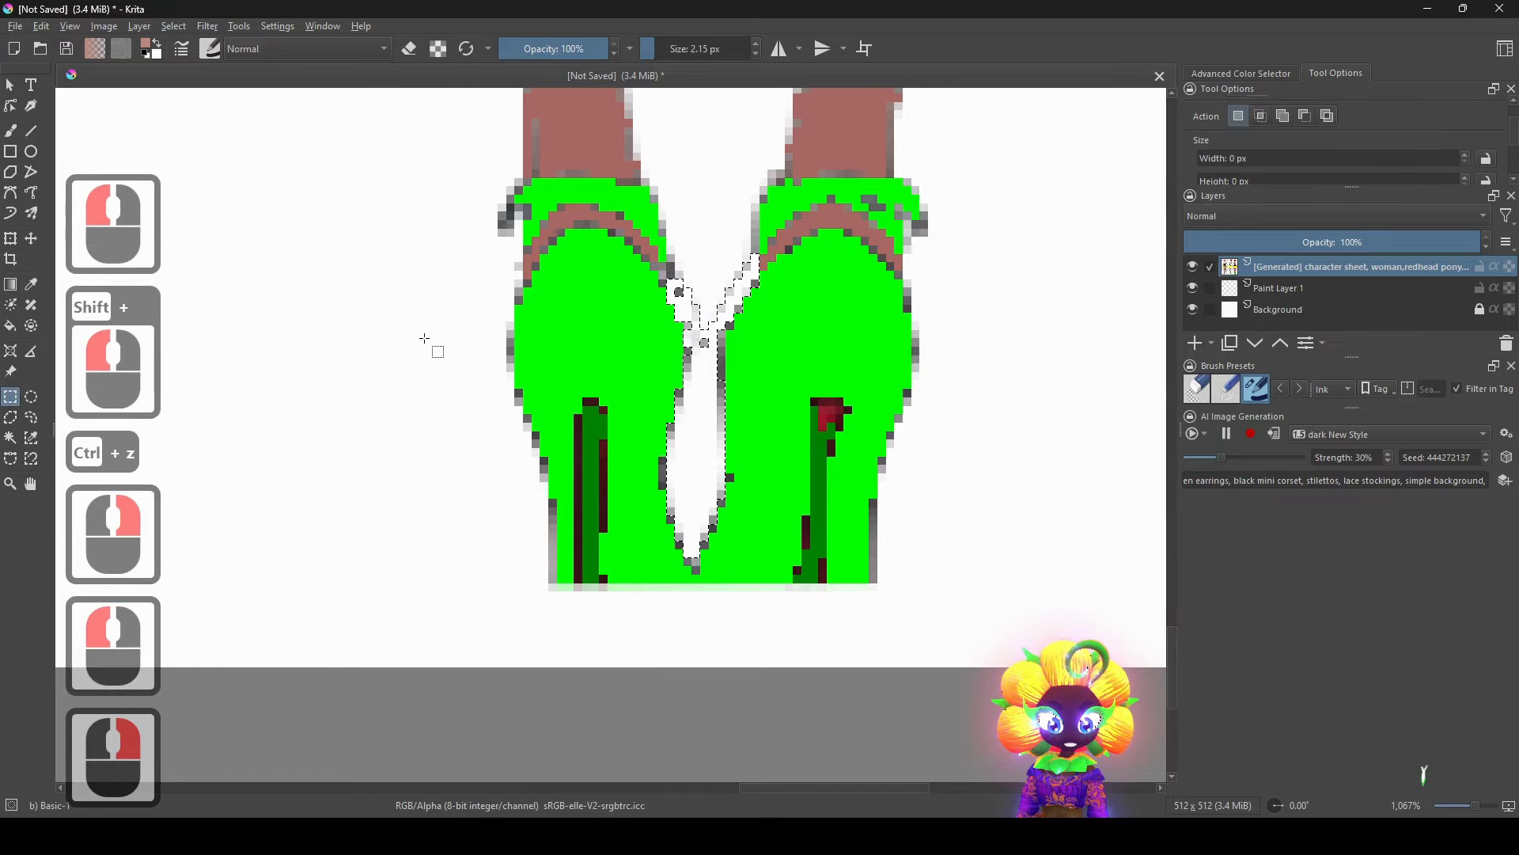
{"action": "right_click", "coordinate": [422, 336]}
{"action": "left_click", "coordinate": [449, 378]}
Erase a straight vertical gap between the back-view figure's green shoes using the Line tool in eraser mode.
{"action": "left_click", "coordinate": [37, 133]}
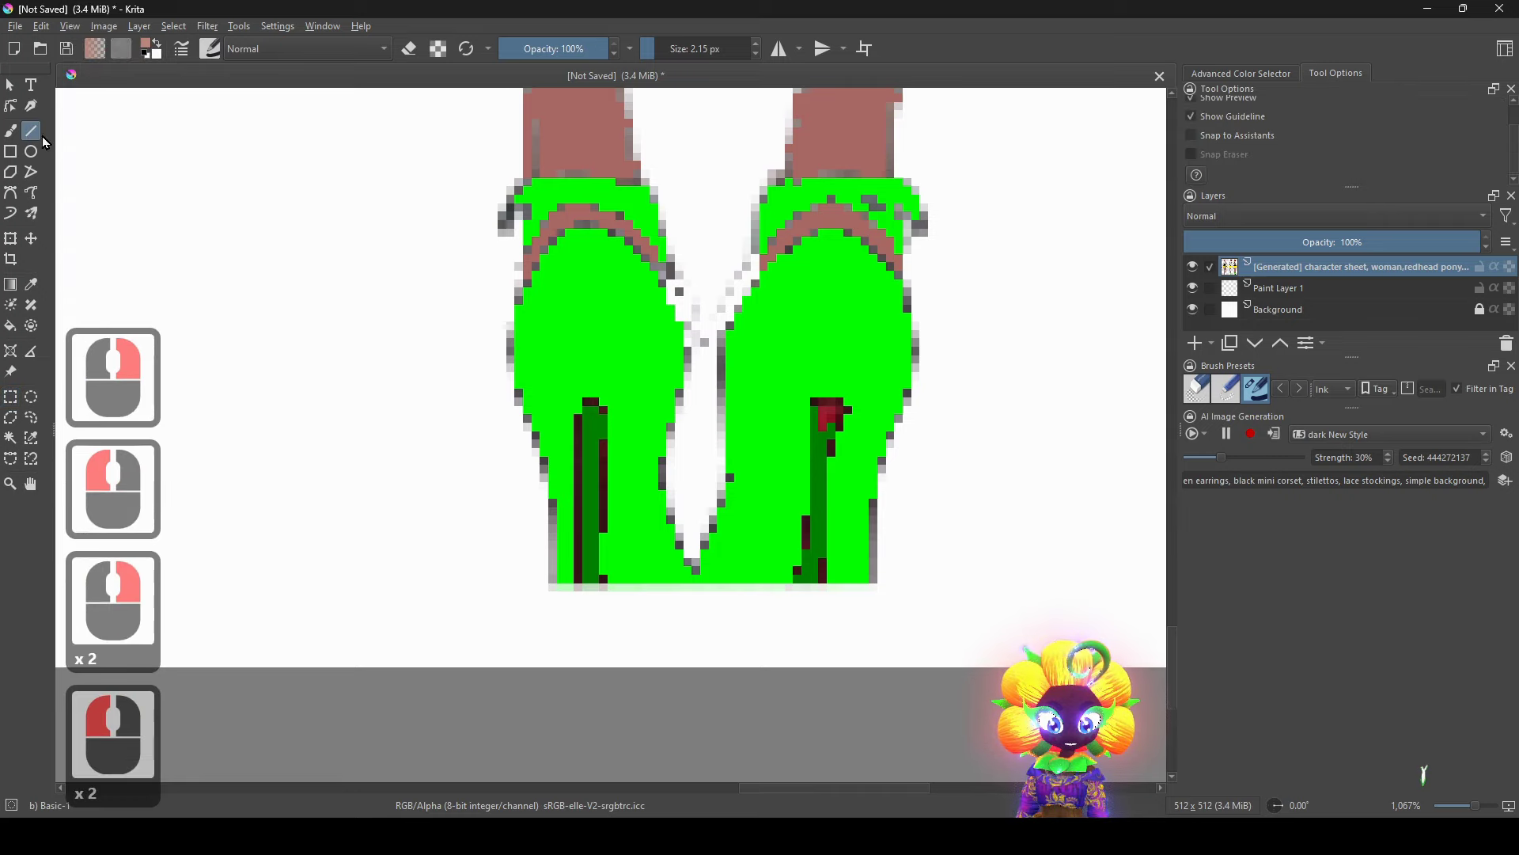
{"action": "left_click_drag", "start_coordinate": [710, 272], "coordinate": [688, 625]}
{"action": "key", "text": "ctrl+z"}
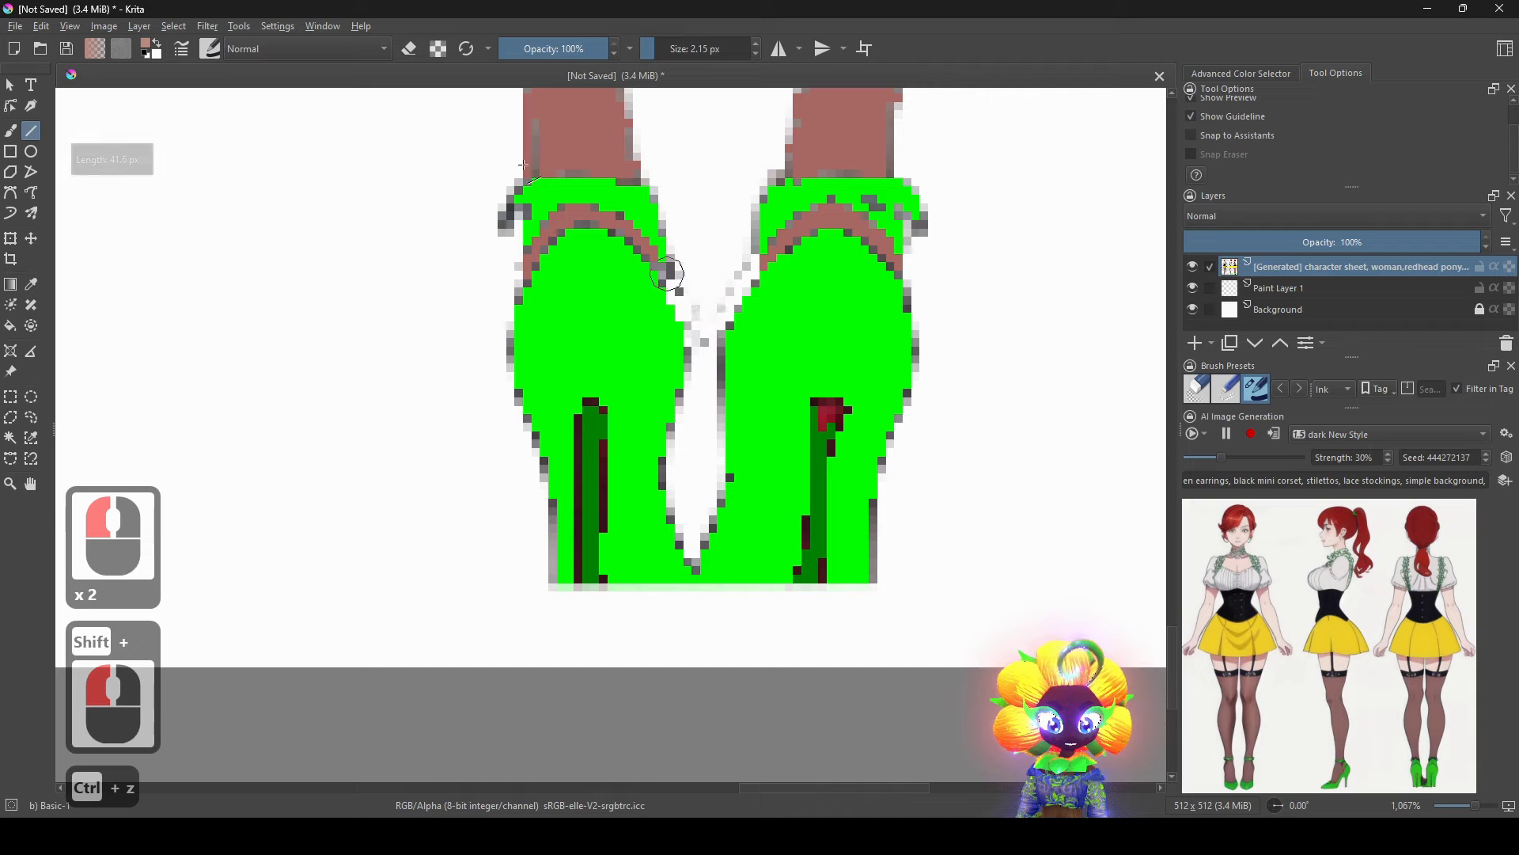
{"action": "left_click", "coordinate": [410, 49]}
{"action": "left_click_drag", "start_coordinate": [702, 246], "coordinate": [712, 644]}
{"action": "scroll", "coordinate": [758, 606], "scroll_direction": "down", "scroll_amount": 2}
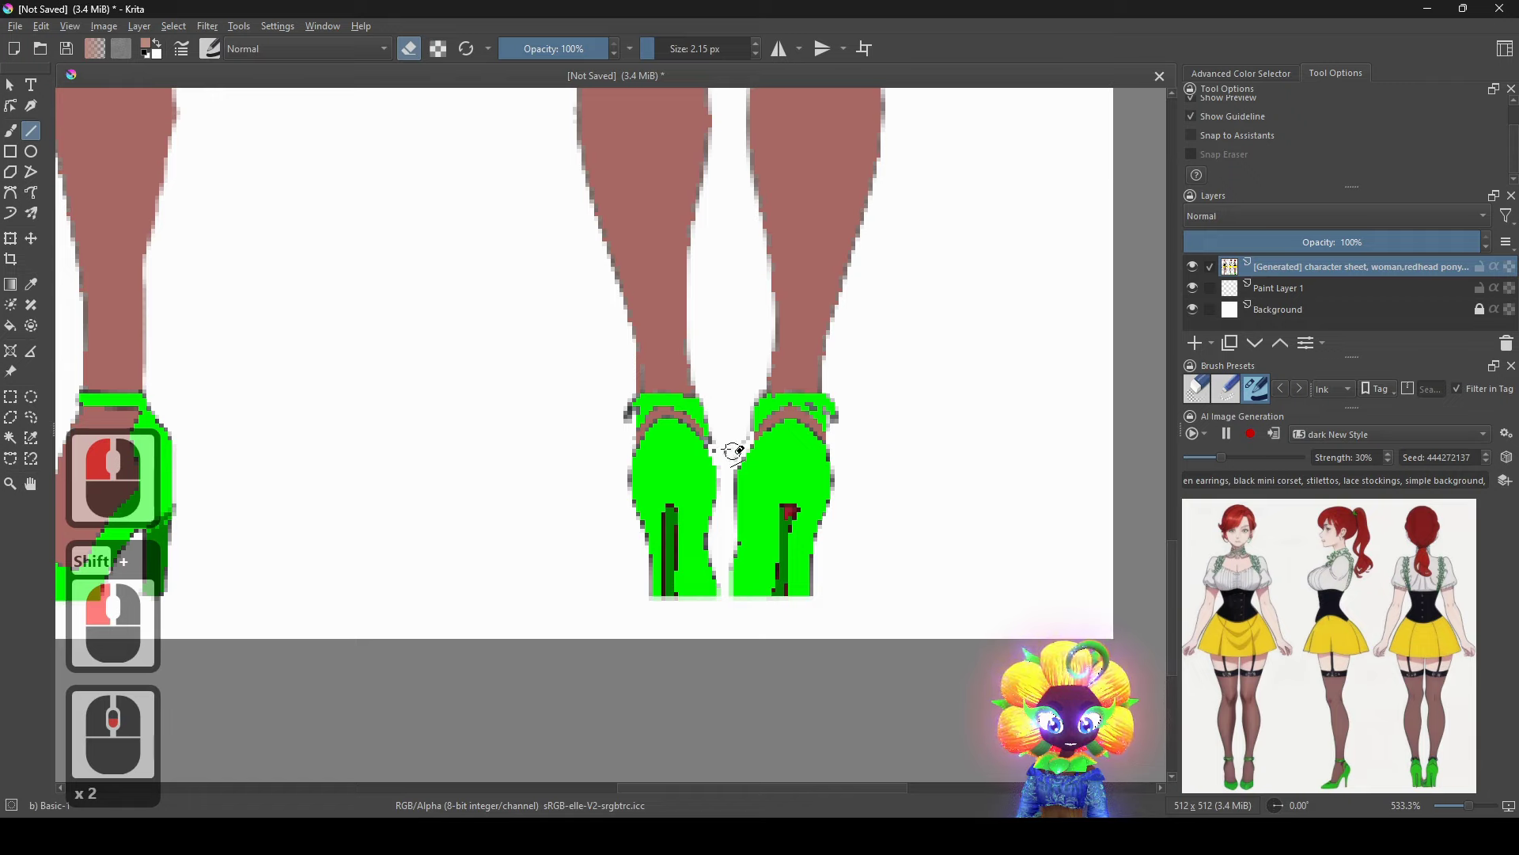
Try to widen the gap between the back-view figure's shoes with straight 5.15 px eraser strokes.
{"action": "scroll", "coordinate": [669, 55], "scroll_direction": "up", "scroll_amount": 3}
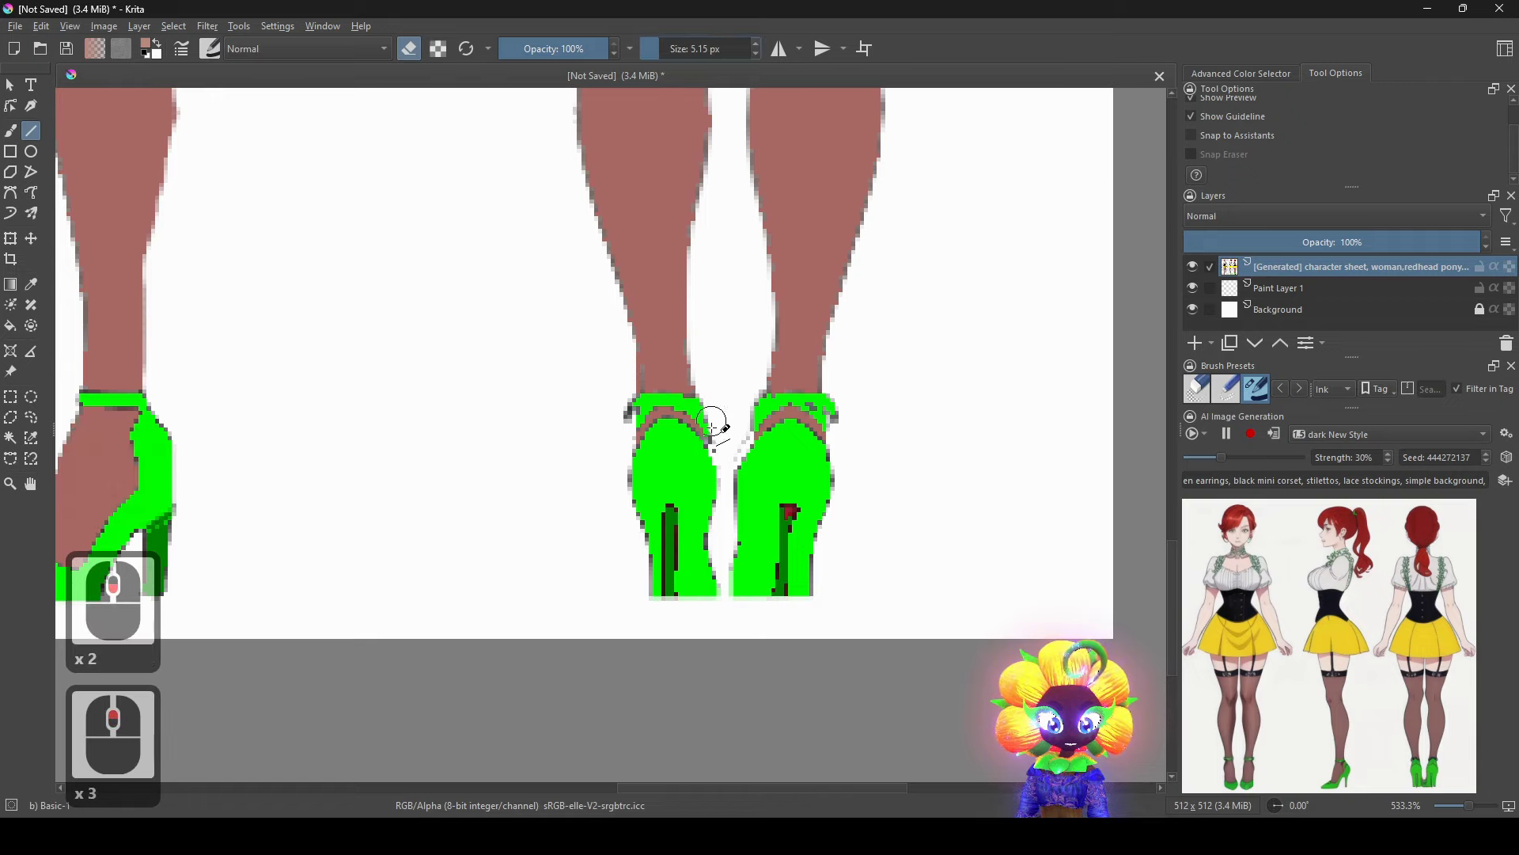
{"action": "left_click_drag", "start_coordinate": [724, 419], "coordinate": [742, 626]}
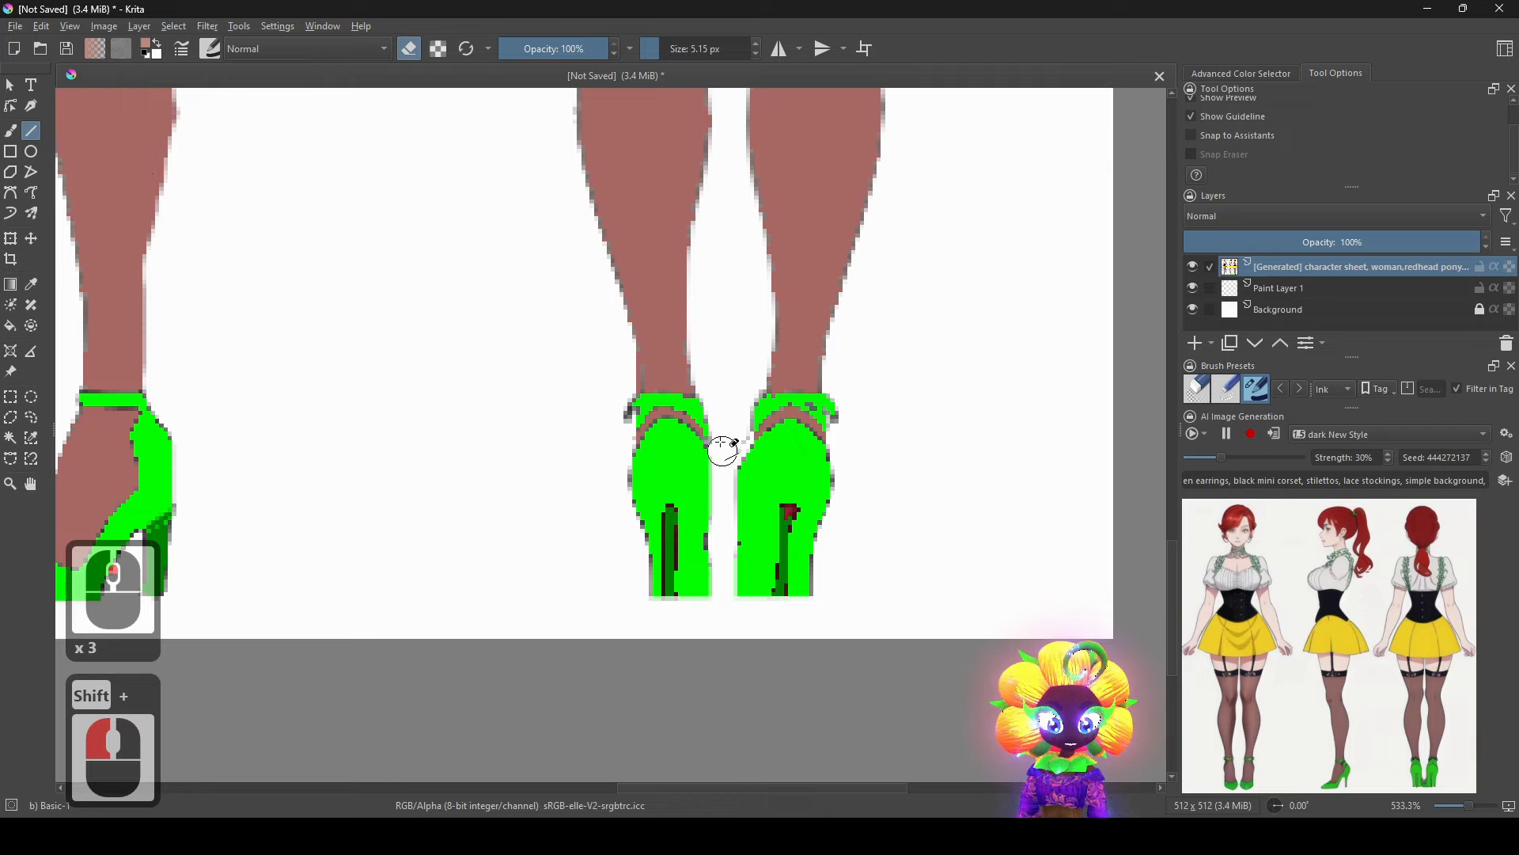
{"action": "mouse_move", "coordinate": [718, 403]}
{"action": "left_mouse_down"}
{"action": "mouse_move", "coordinate": [768, 655]}
{"action": "mouse_move", "coordinate": [770, 631]}
{"action": "left_mouse_up"}
{"action": "key", "text": "ctrl+z"}
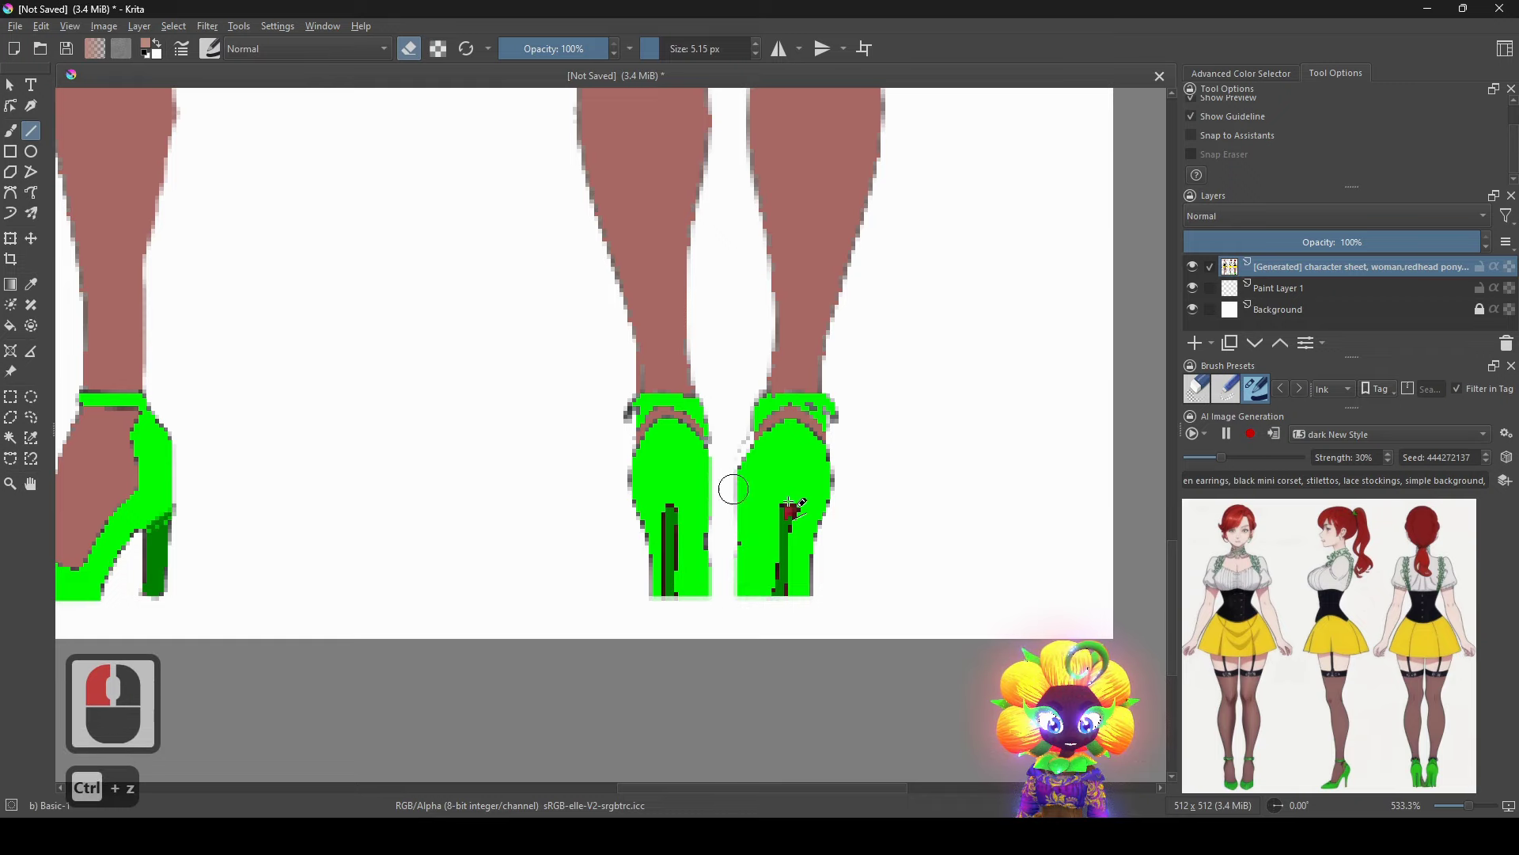
{"action": "key", "text": "ctrl+z"}
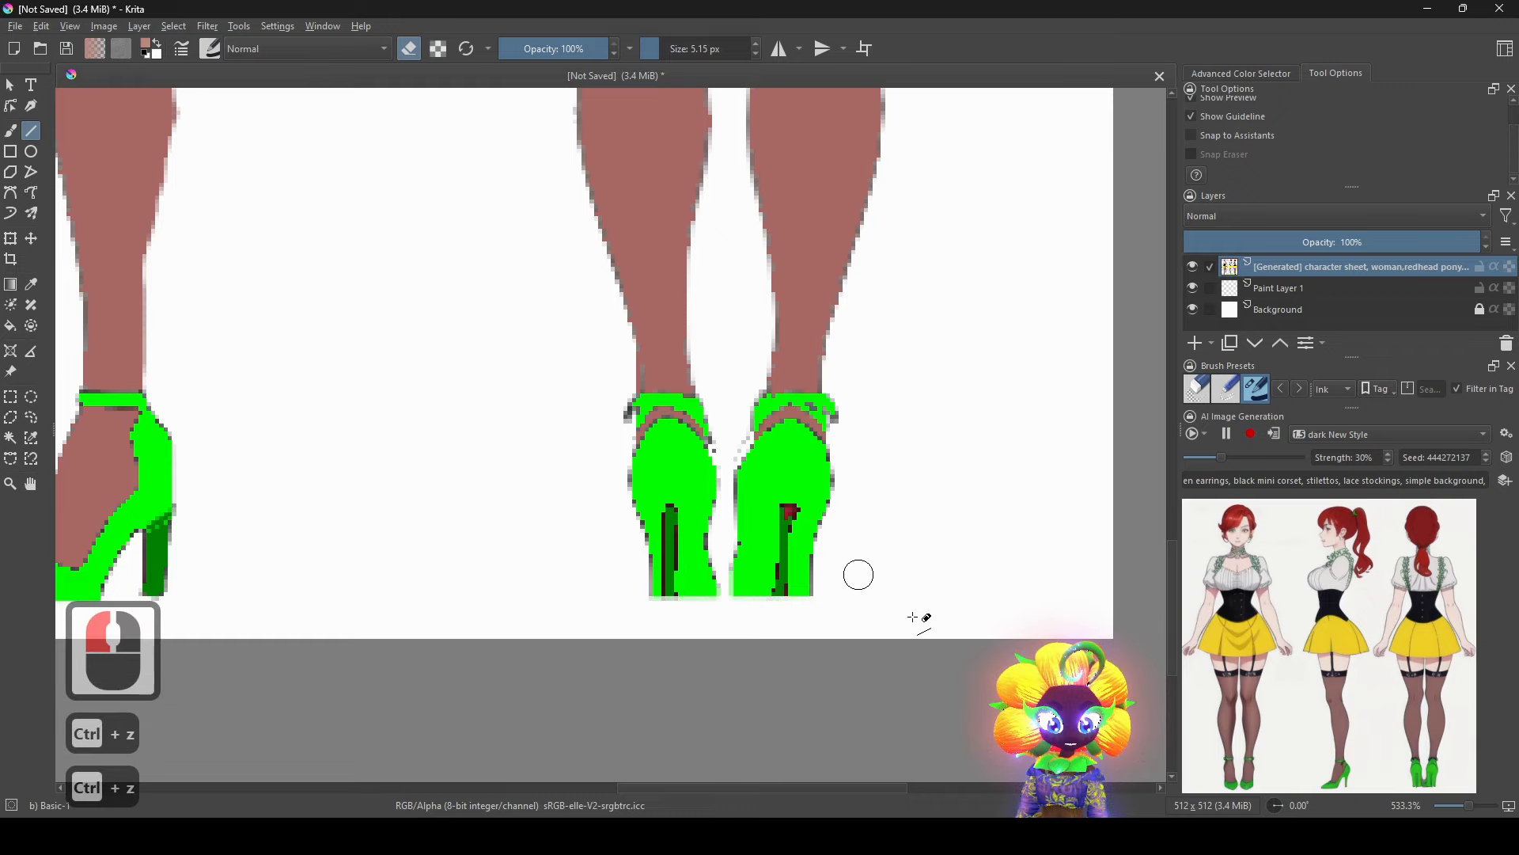
Examine the character sheet from the shoes up to the back-view figure's ponytail, comparing the canvas with the generated preview.
{"action": "scroll", "coordinate": [928, 535], "scroll_direction": "down", "scroll_amount": 2}
{"action": "left_click_drag", "start_coordinate": [909, 523], "coordinate": [1023, 664]}
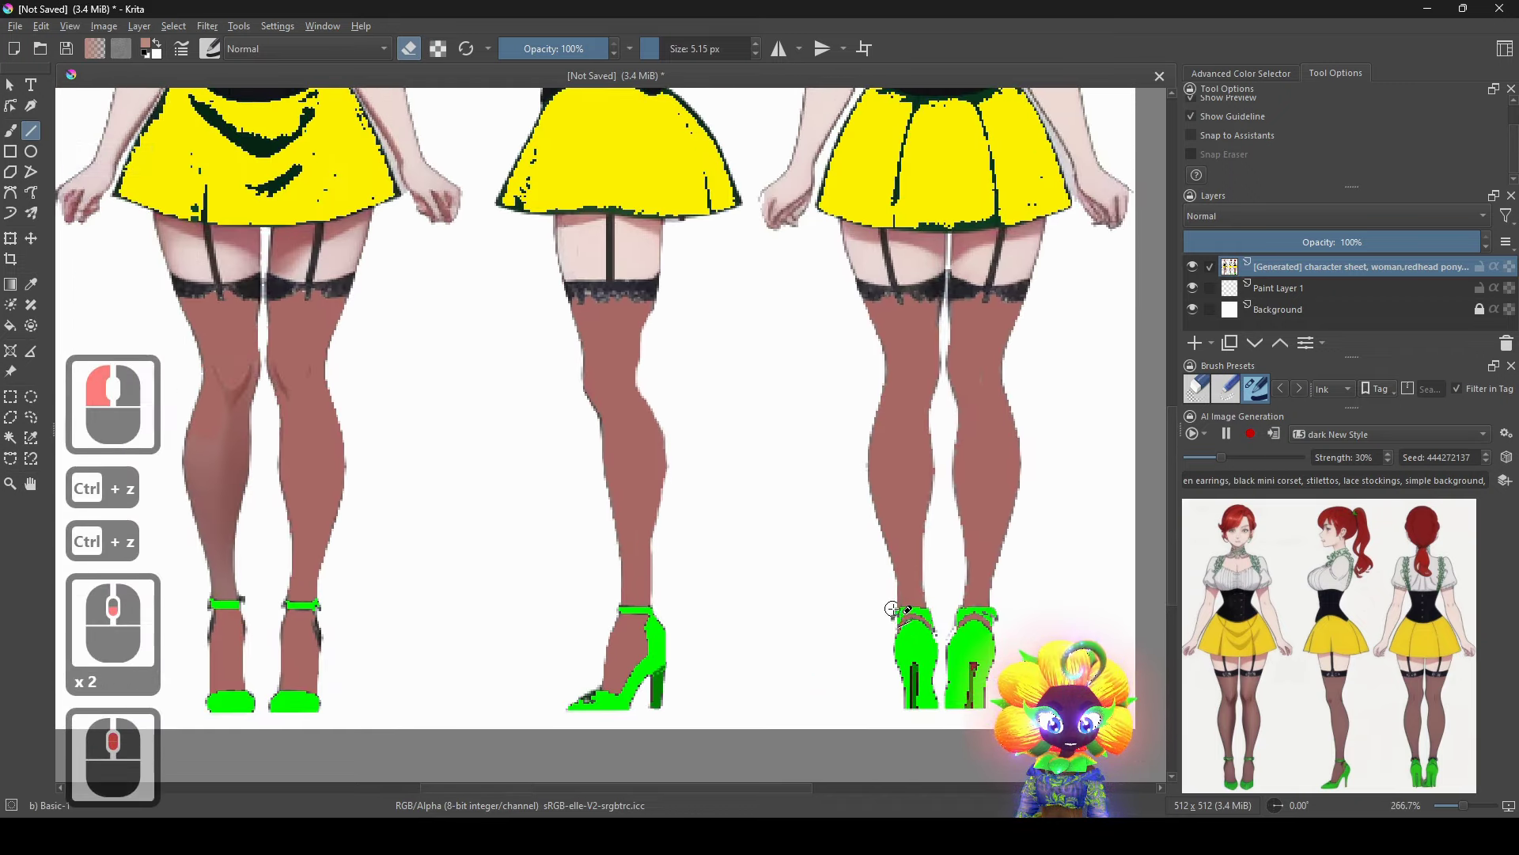
{"action": "left_click_drag", "start_coordinate": [837, 590], "coordinate": [800, 610]}
{"action": "scroll", "coordinate": [786, 490], "scroll_direction": "down", "scroll_amount": 1}
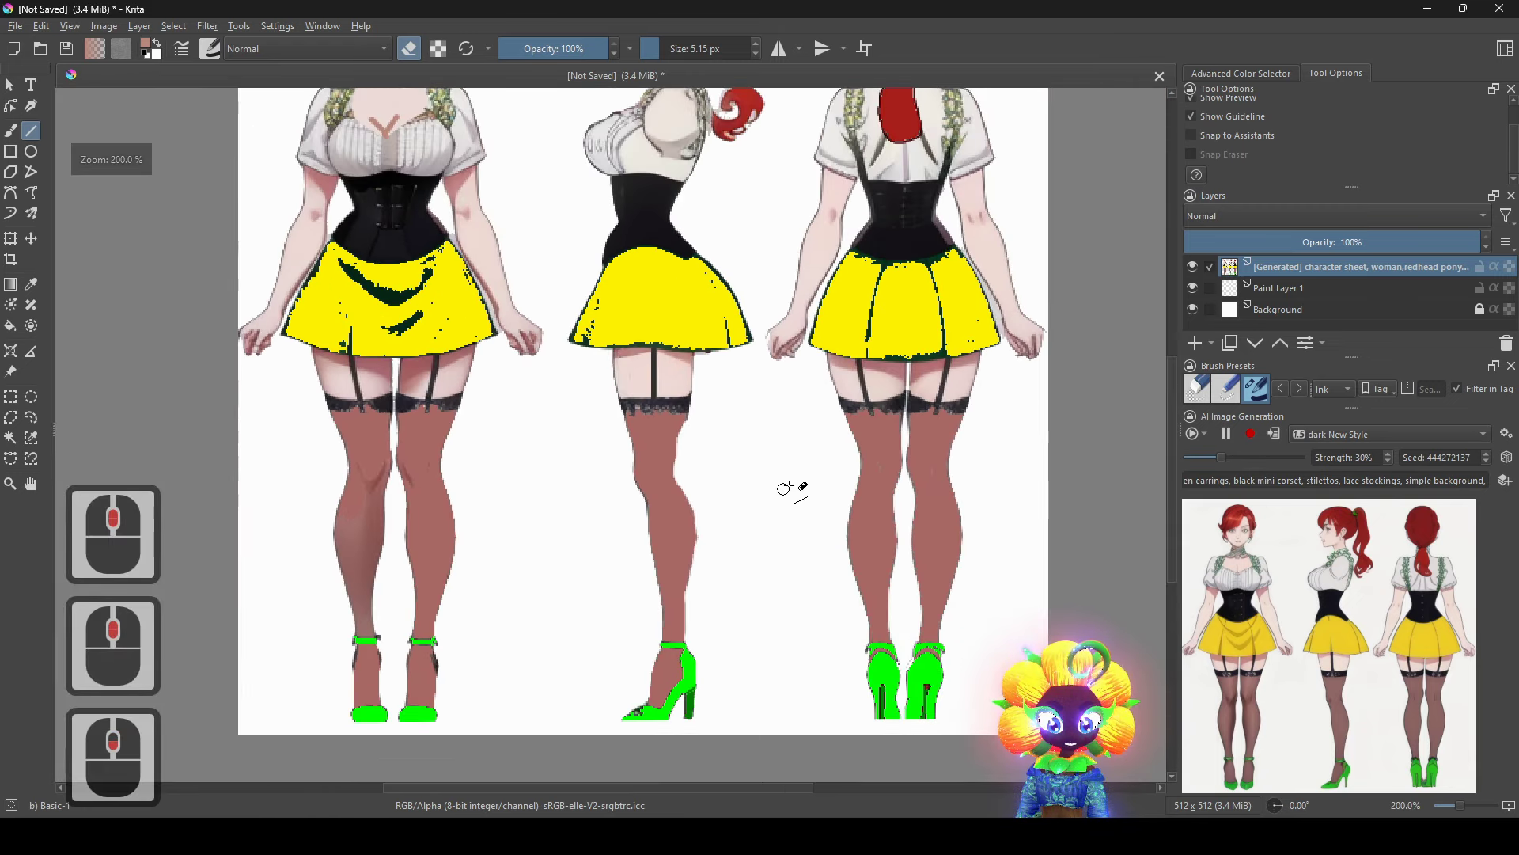
{"action": "left_click_drag", "start_coordinate": [701, 396], "coordinate": [790, 671]}
{"action": "left_click_drag", "start_coordinate": [871, 473], "coordinate": [743, 629]}
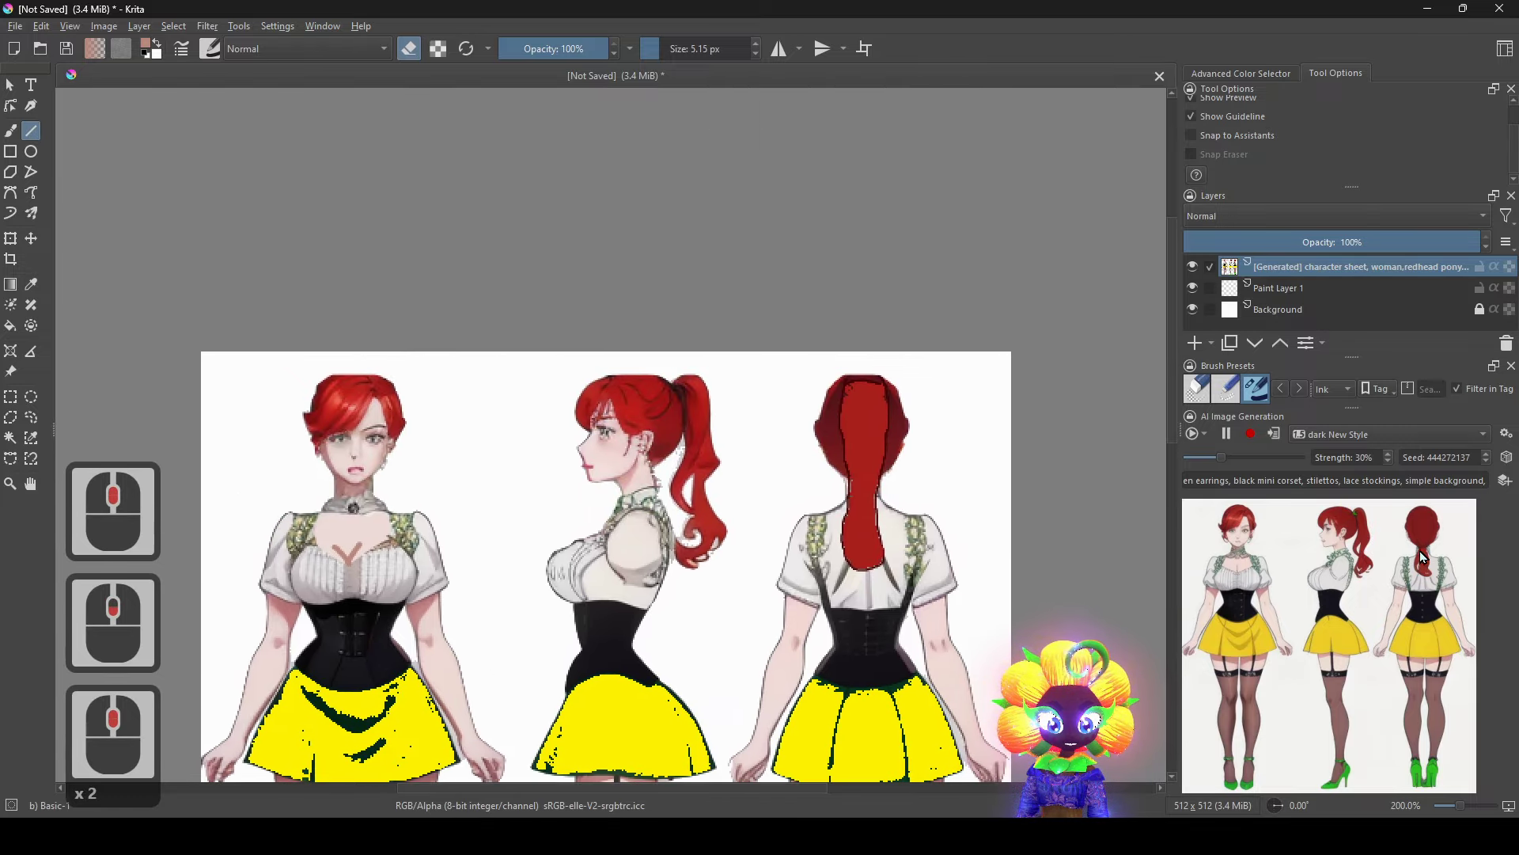
{"action": "scroll", "coordinate": [942, 485], "scroll_direction": "up", "scroll_amount": 3}
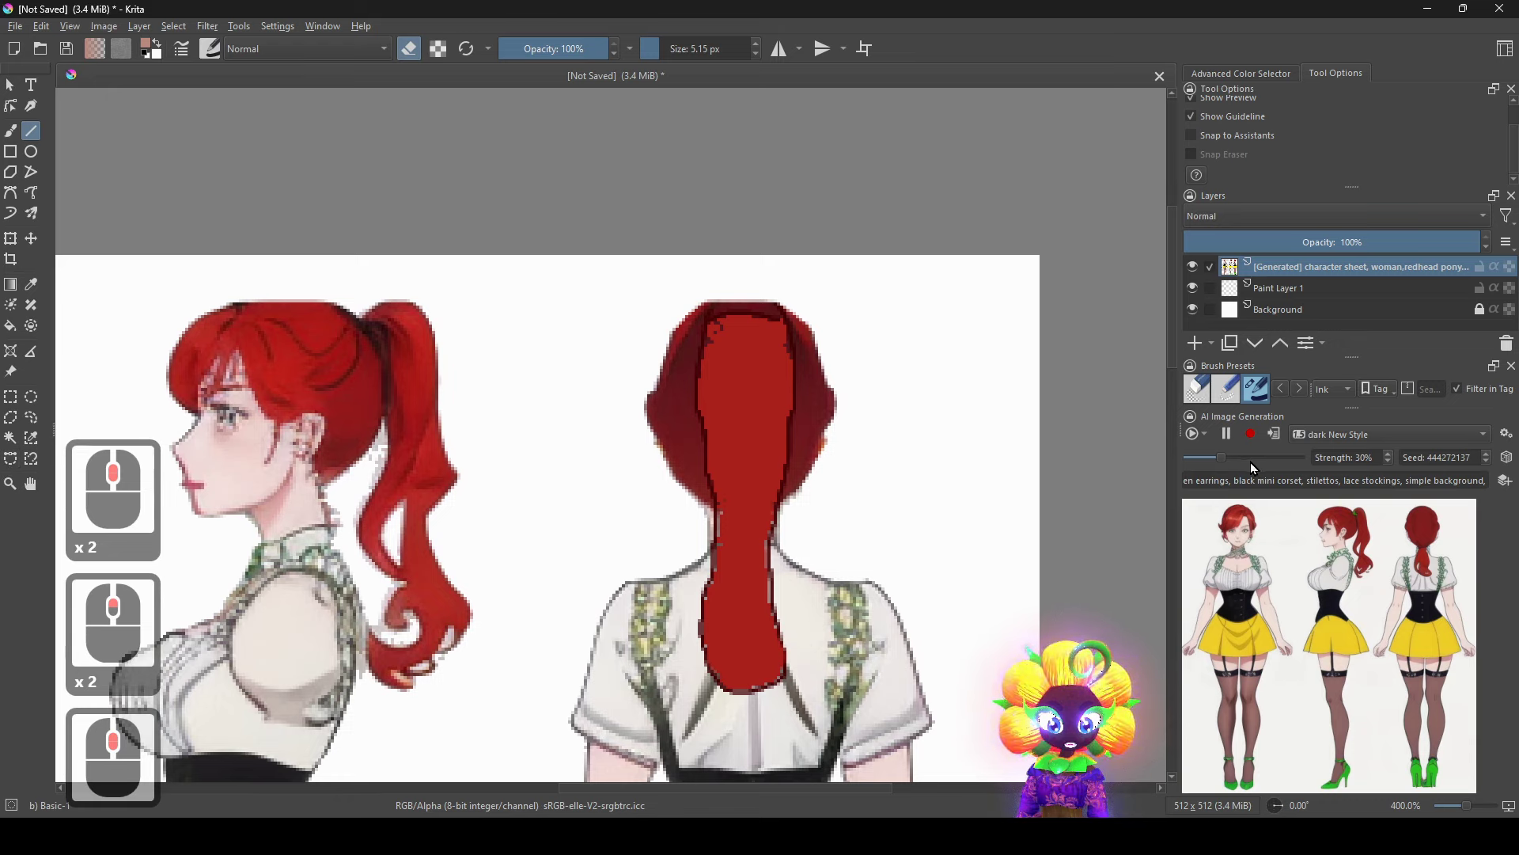
Test AI generation strengths up to 60% against the preview and set the strength to 40%.
{"action": "scroll", "coordinate": [1251, 467], "scroll_direction": "up", "scroll_amount": 2}
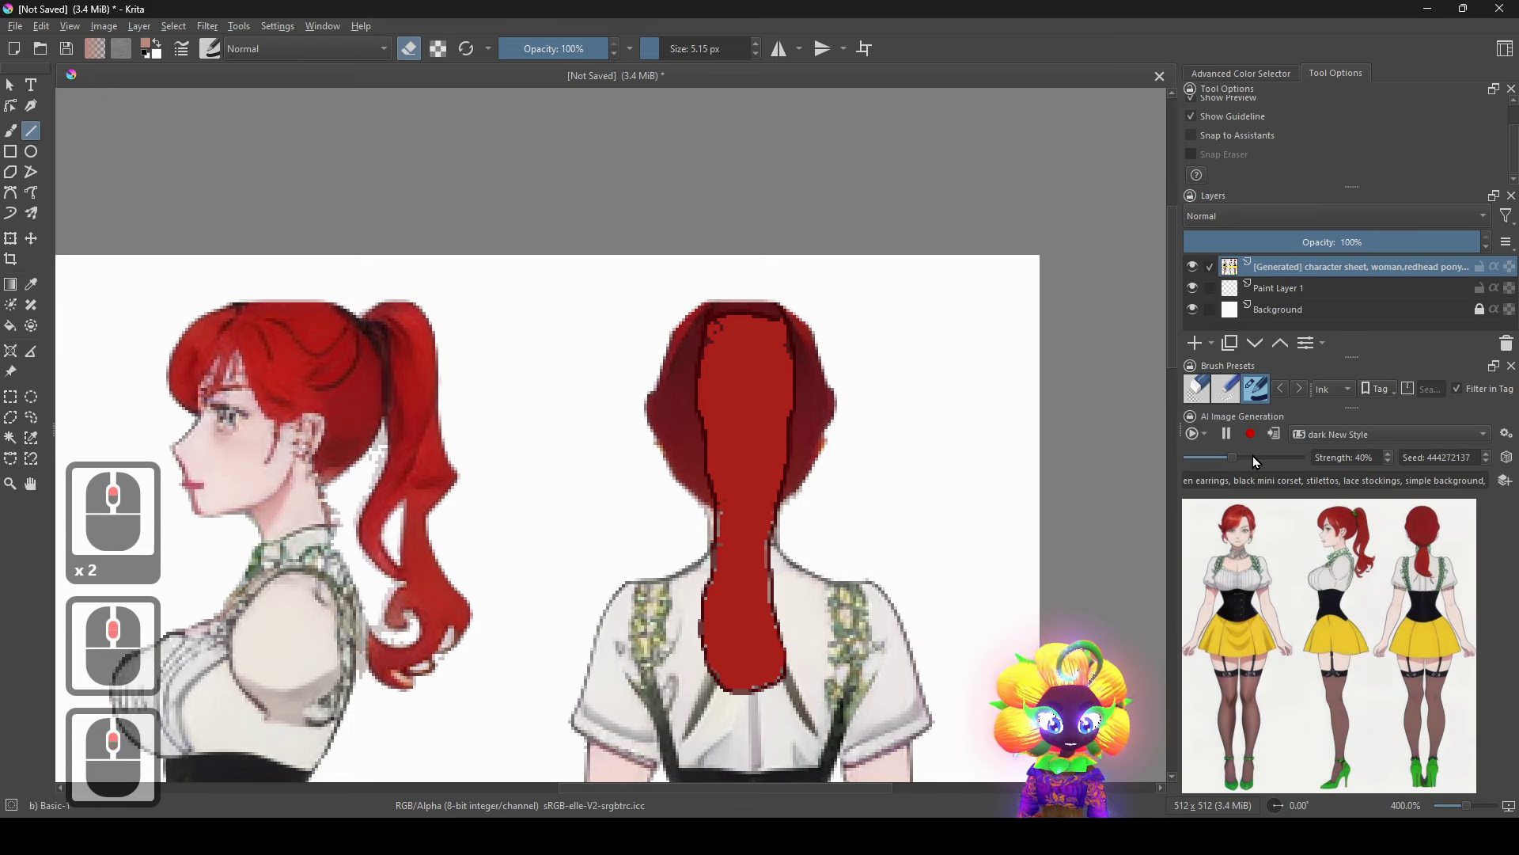
{"action": "scroll", "coordinate": [1253, 462], "scroll_direction": "up", "scroll_amount": 2}
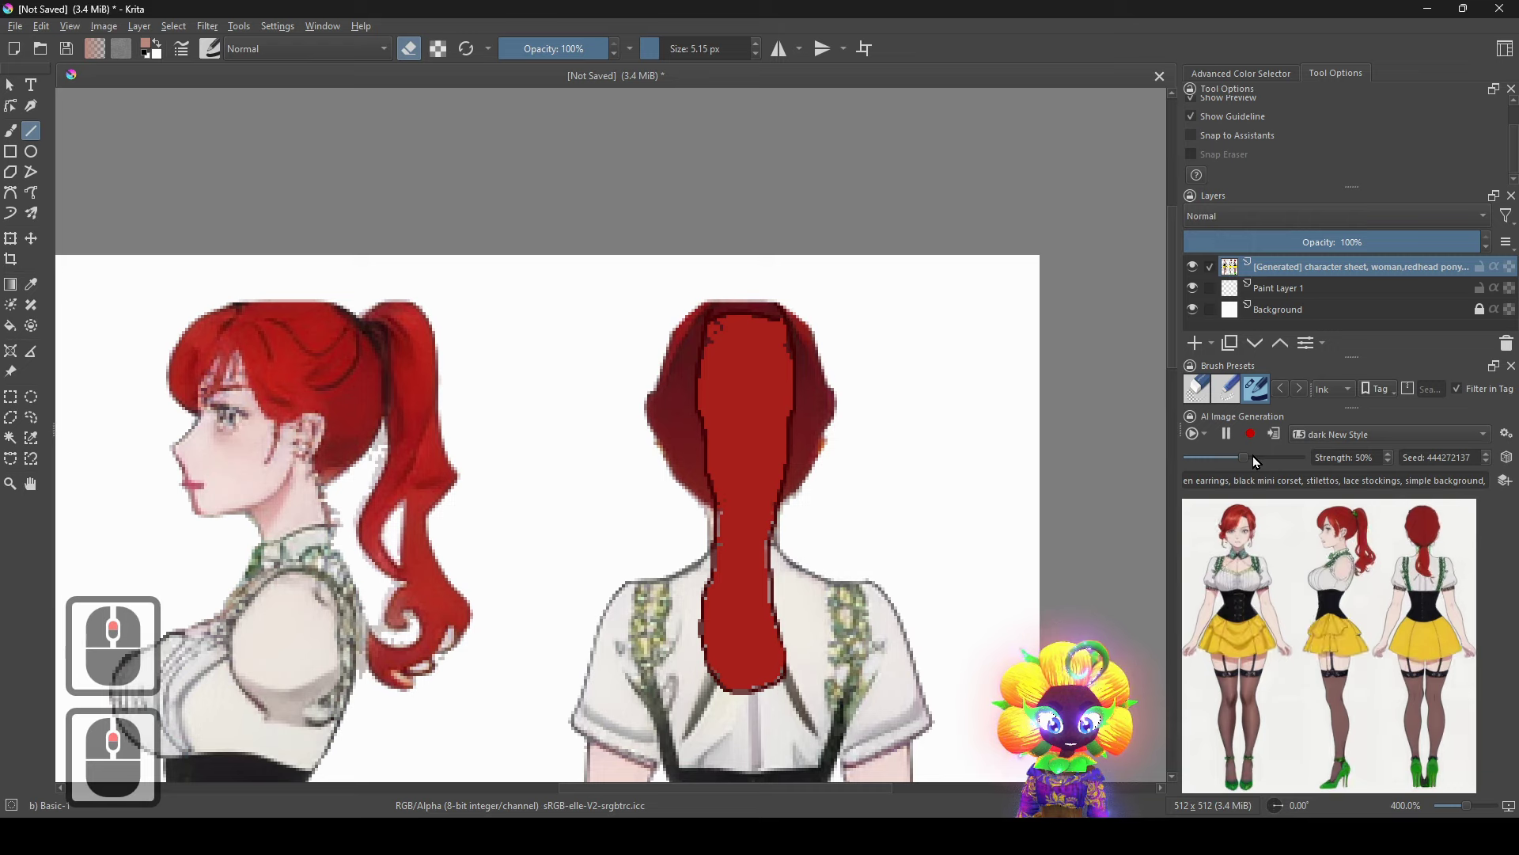
{"action": "scroll", "coordinate": [1258, 464], "scroll_direction": "up", "scroll_amount": 2}
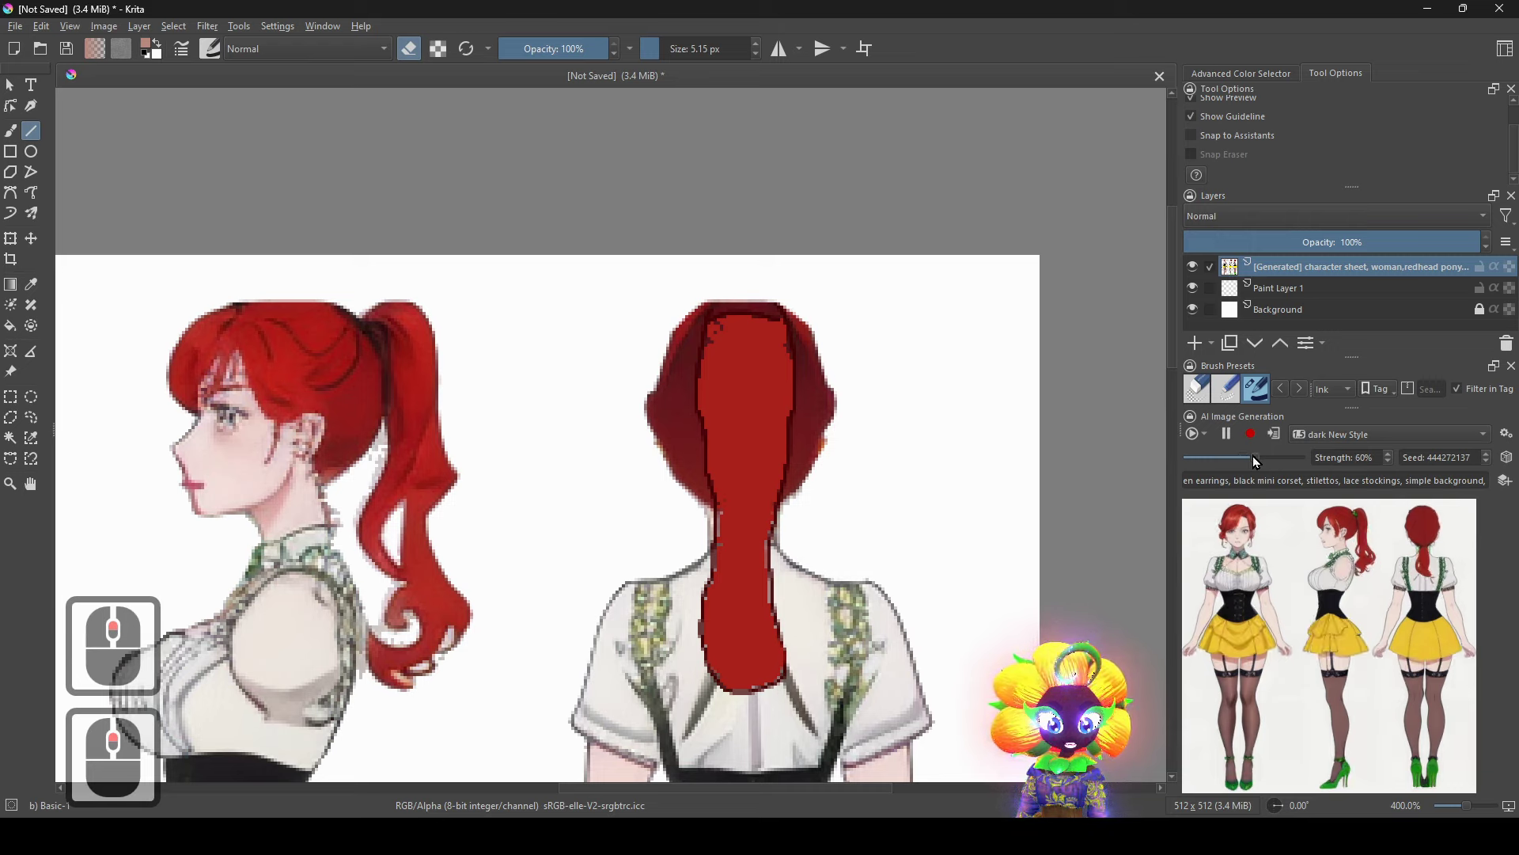
{"action": "scroll", "coordinate": [1258, 464], "scroll_direction": "down", "scroll_amount": 2}
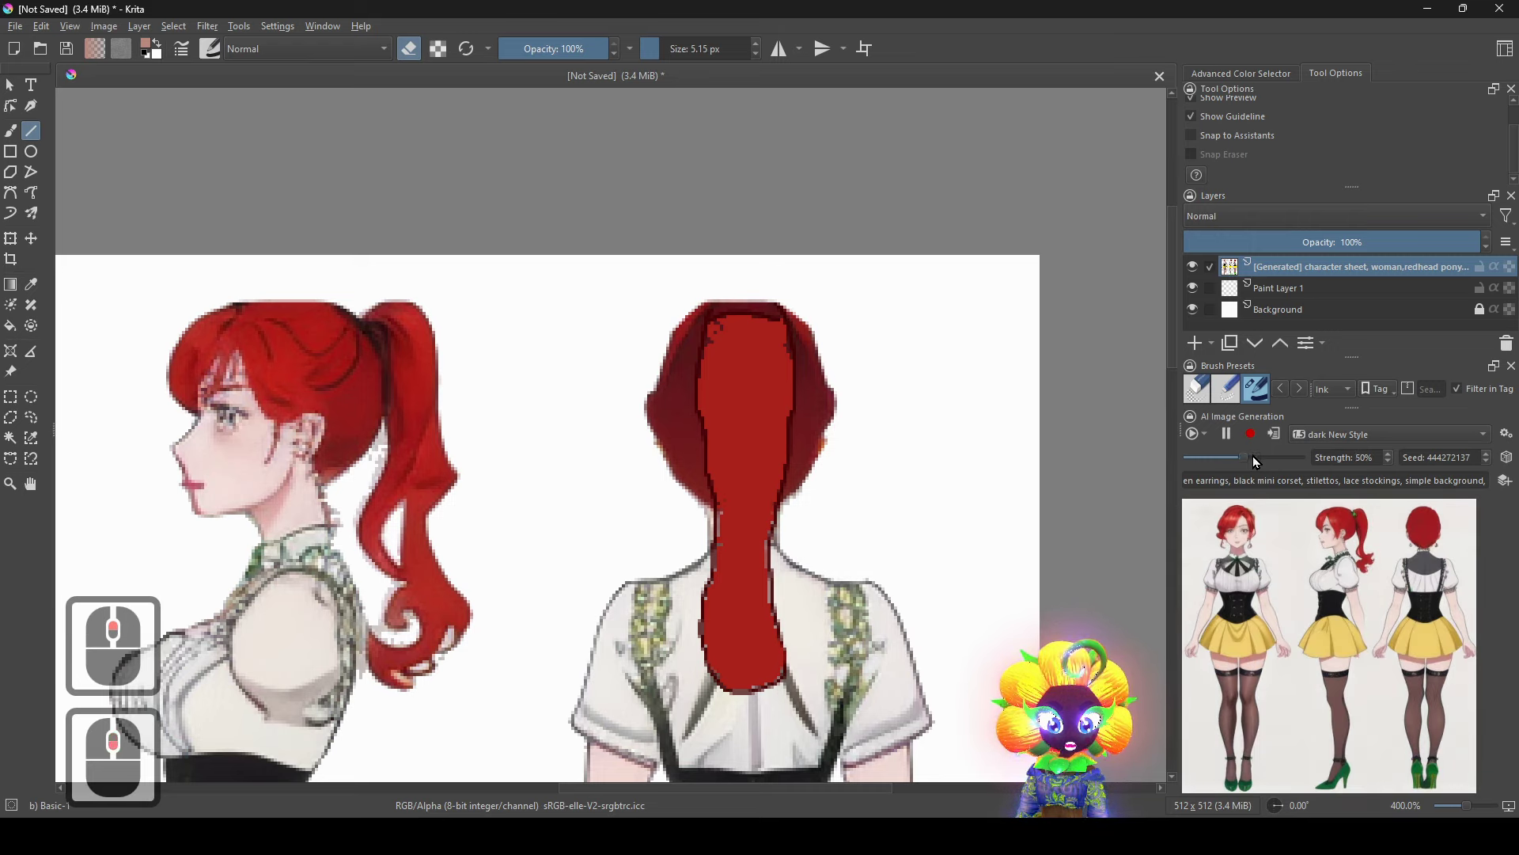
{"action": "scroll", "coordinate": [1257, 464], "scroll_direction": "down", "scroll_amount": 2}
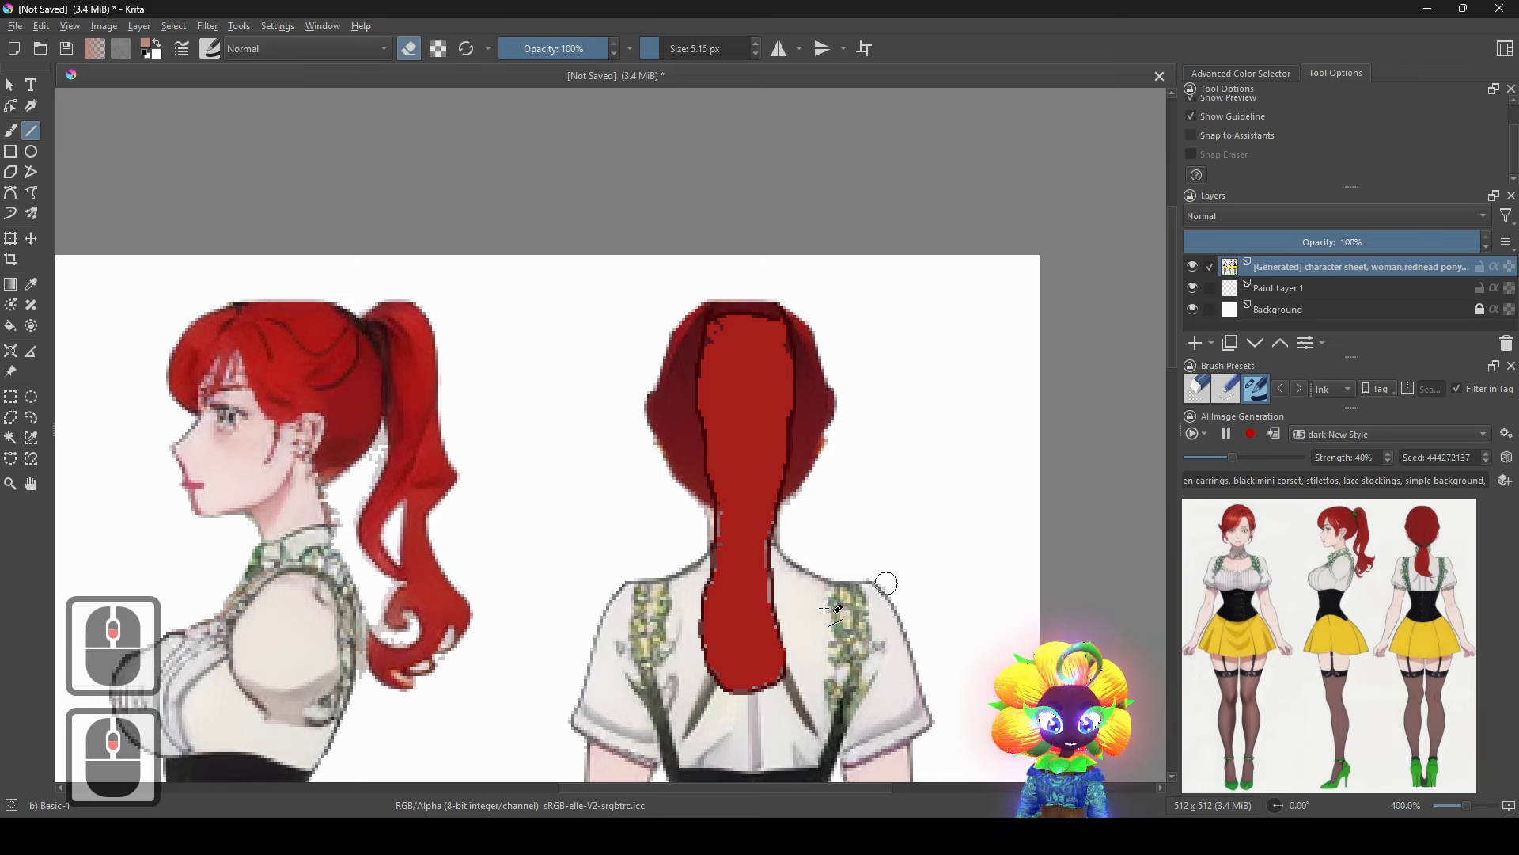
Sample the green from the side-view figure's collar and ready the freehand brush at a size of 9.02 px.
{"action": "scroll", "coordinate": [835, 606], "scroll_direction": "up", "scroll_amount": 2}
{"action": "left_click_drag", "start_coordinate": [489, 513], "coordinate": [1193, 552]}
{"action": "left_click_drag", "start_coordinate": [687, 539], "coordinate": [892, 525]}
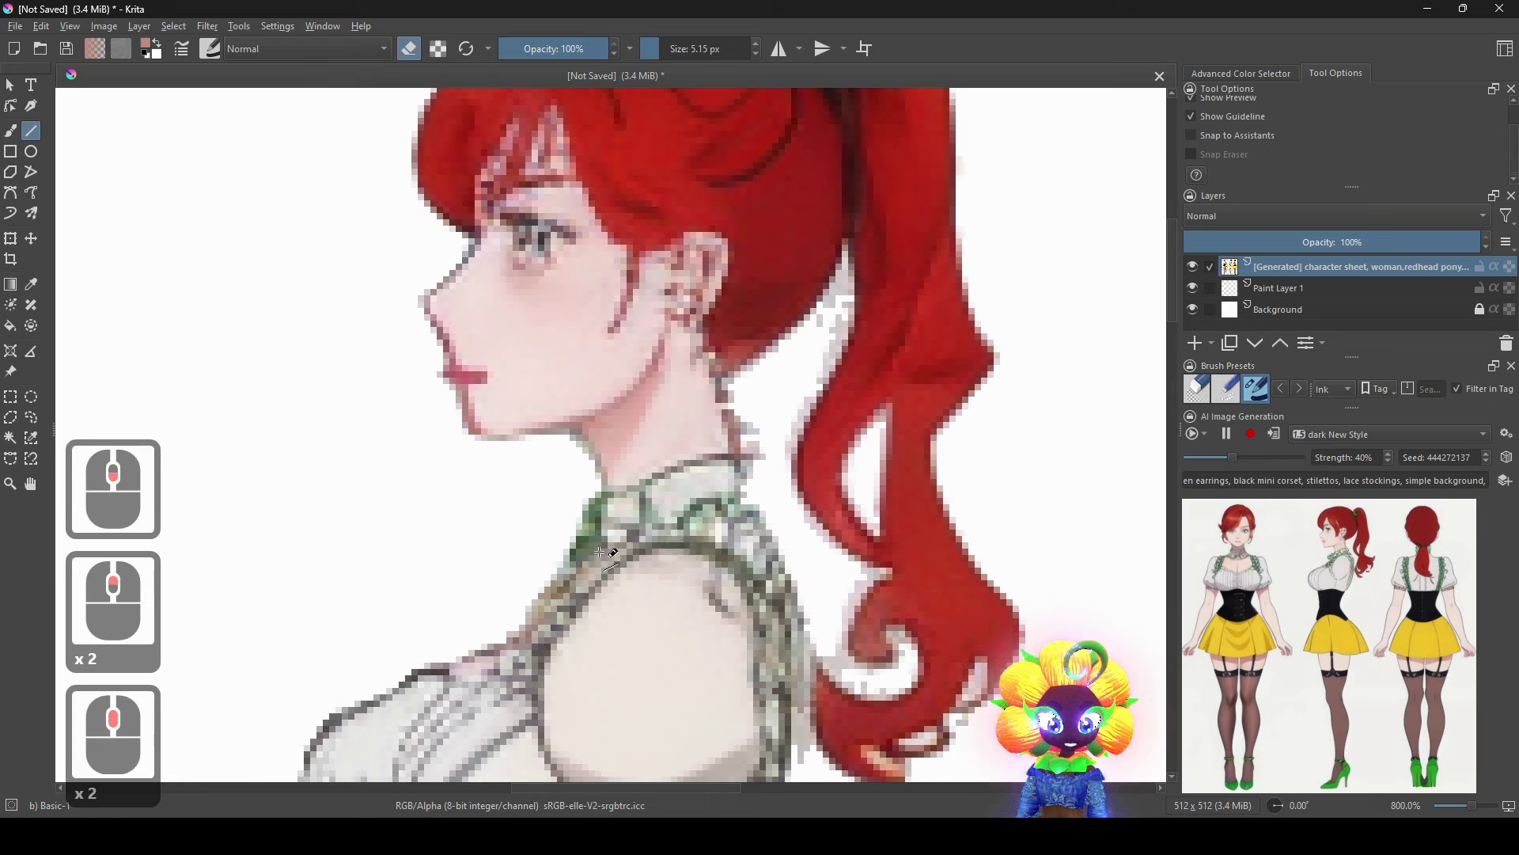
{"action": "left_click", "coordinate": [590, 539], "text": "ctrl"}
{"action": "left_click_drag", "start_coordinate": [630, 595], "coordinate": [743, 425]}
{"action": "left_click", "coordinate": [261, 364], "text": "shift"}
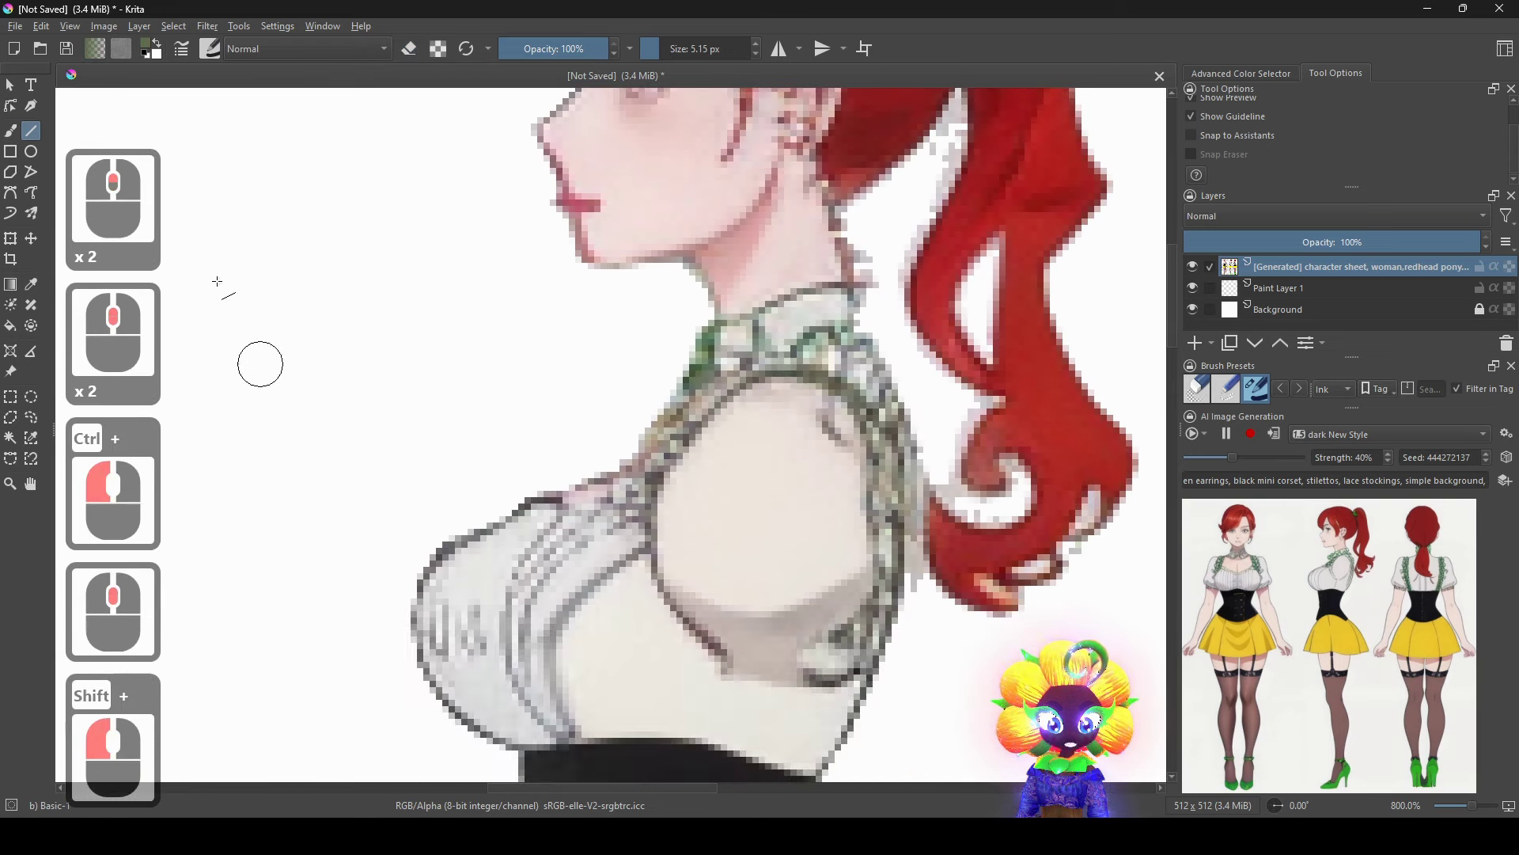
{"action": "left_click", "coordinate": [10, 130]}
{"action": "scroll", "coordinate": [797, 482], "scroll_direction": "down", "scroll_amount": 2}
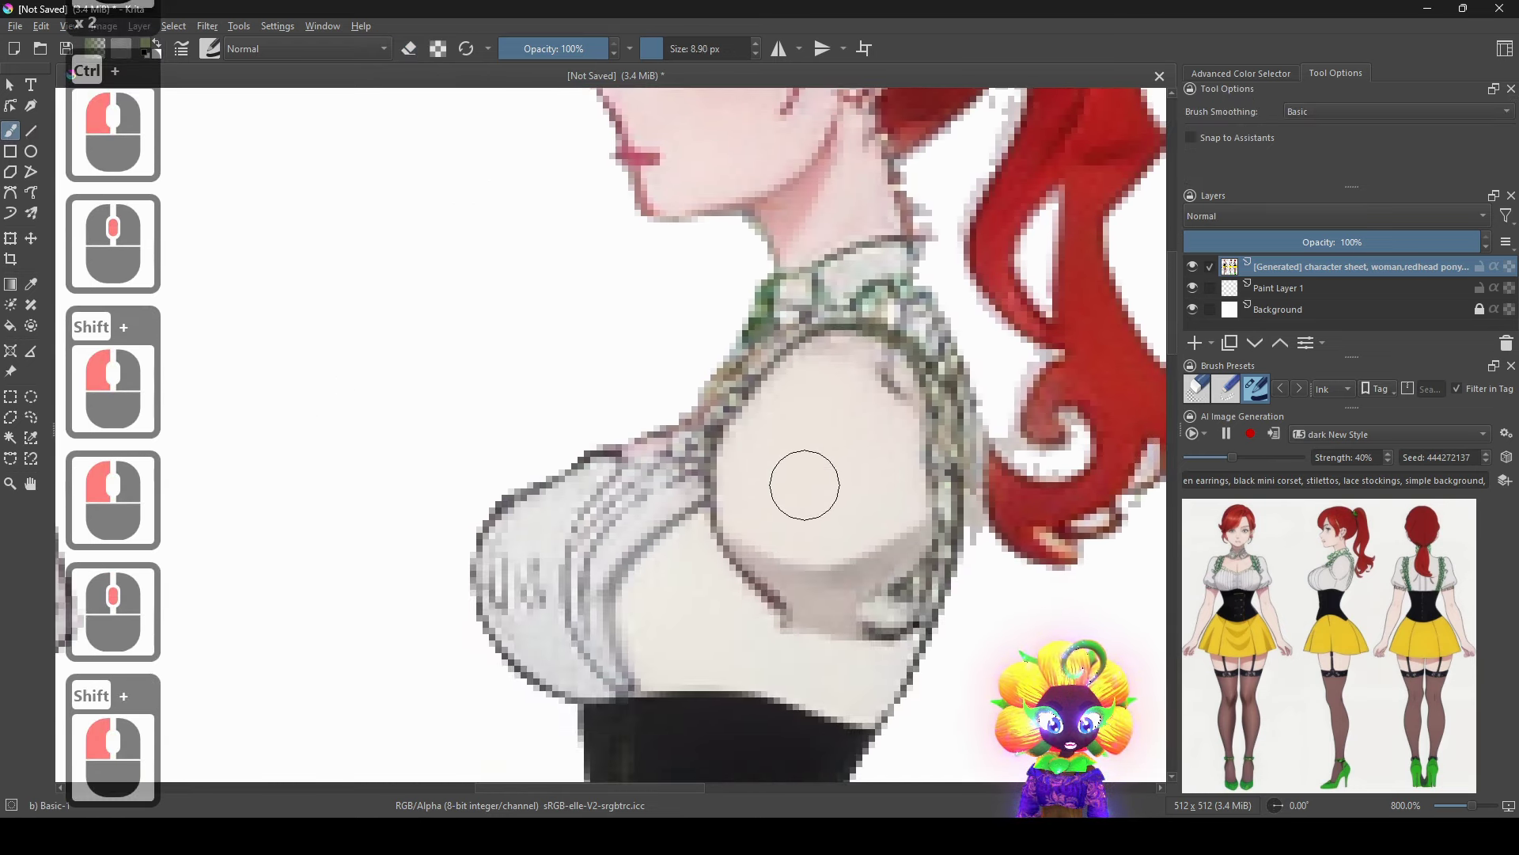
{"action": "mouse_move", "coordinate": [803, 481]}
{"action": "left_mouse_down"}
{"action": "mouse_move", "coordinate": [798, 596]}
{"action": "mouse_move", "coordinate": [824, 596]}
{"action": "left_mouse_up"}
Try painting a green suspender strap from the side-view figure's corset over the shoulder, undoing each attempt.
{"action": "left_click_drag", "start_coordinate": [732, 659], "coordinate": [745, 498]}
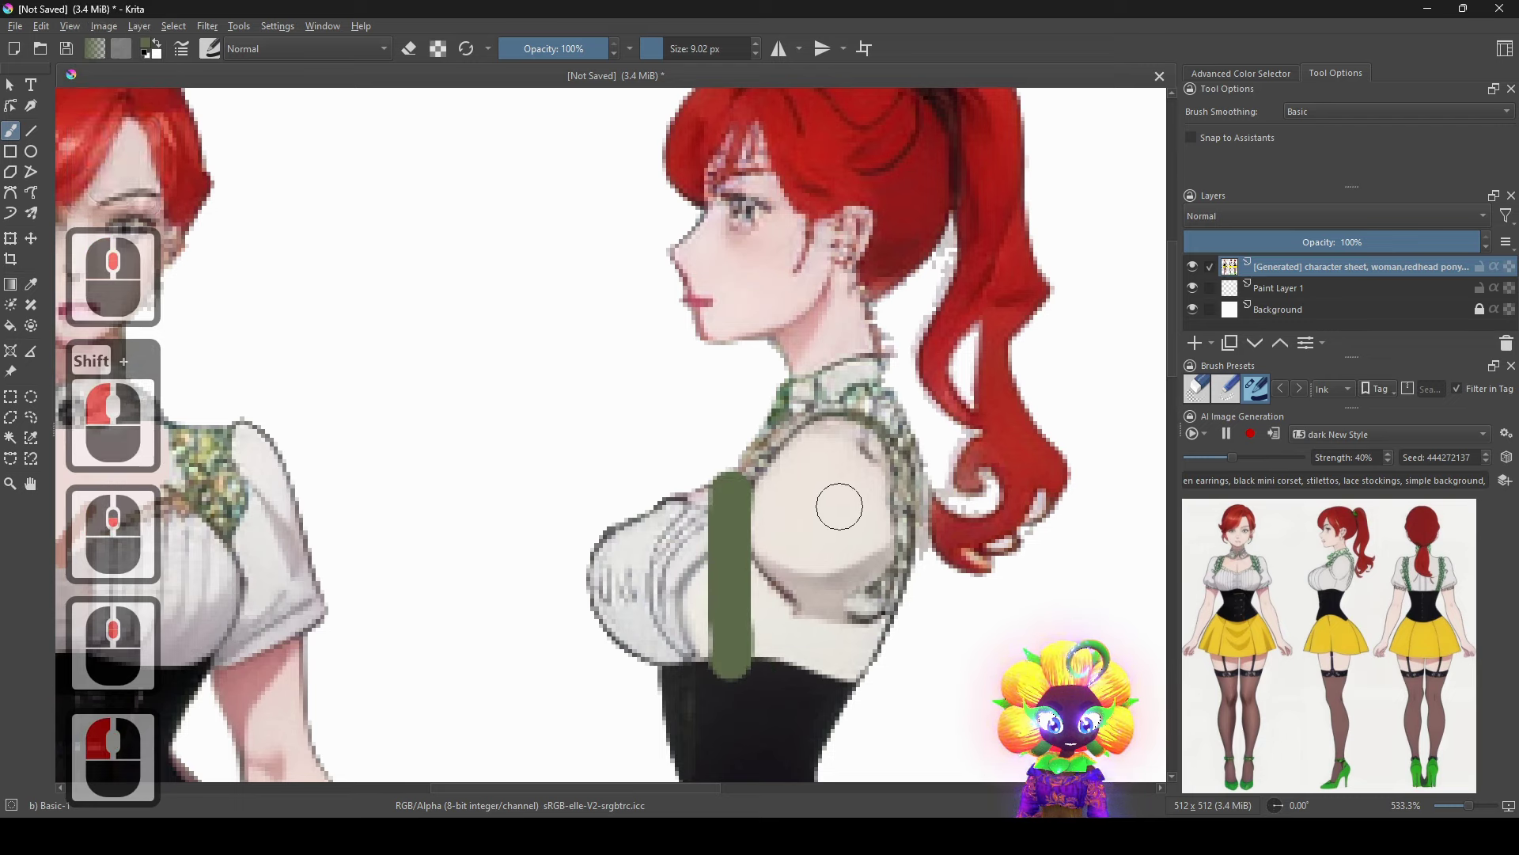
{"action": "key", "text": "ctrl+z"}
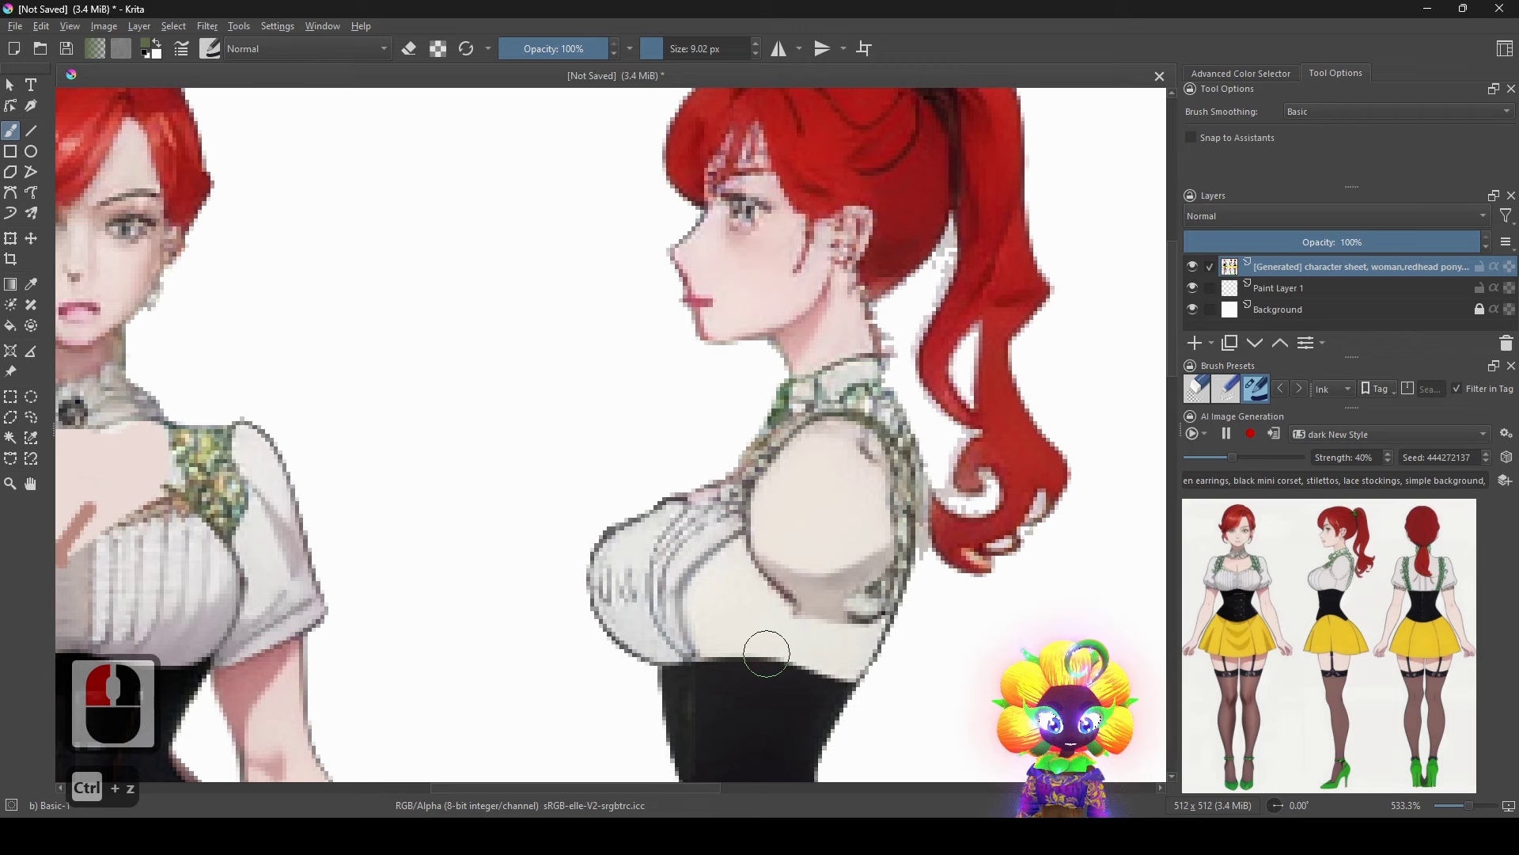
{"action": "left_click_drag", "start_coordinate": [763, 676], "coordinate": [728, 484]}
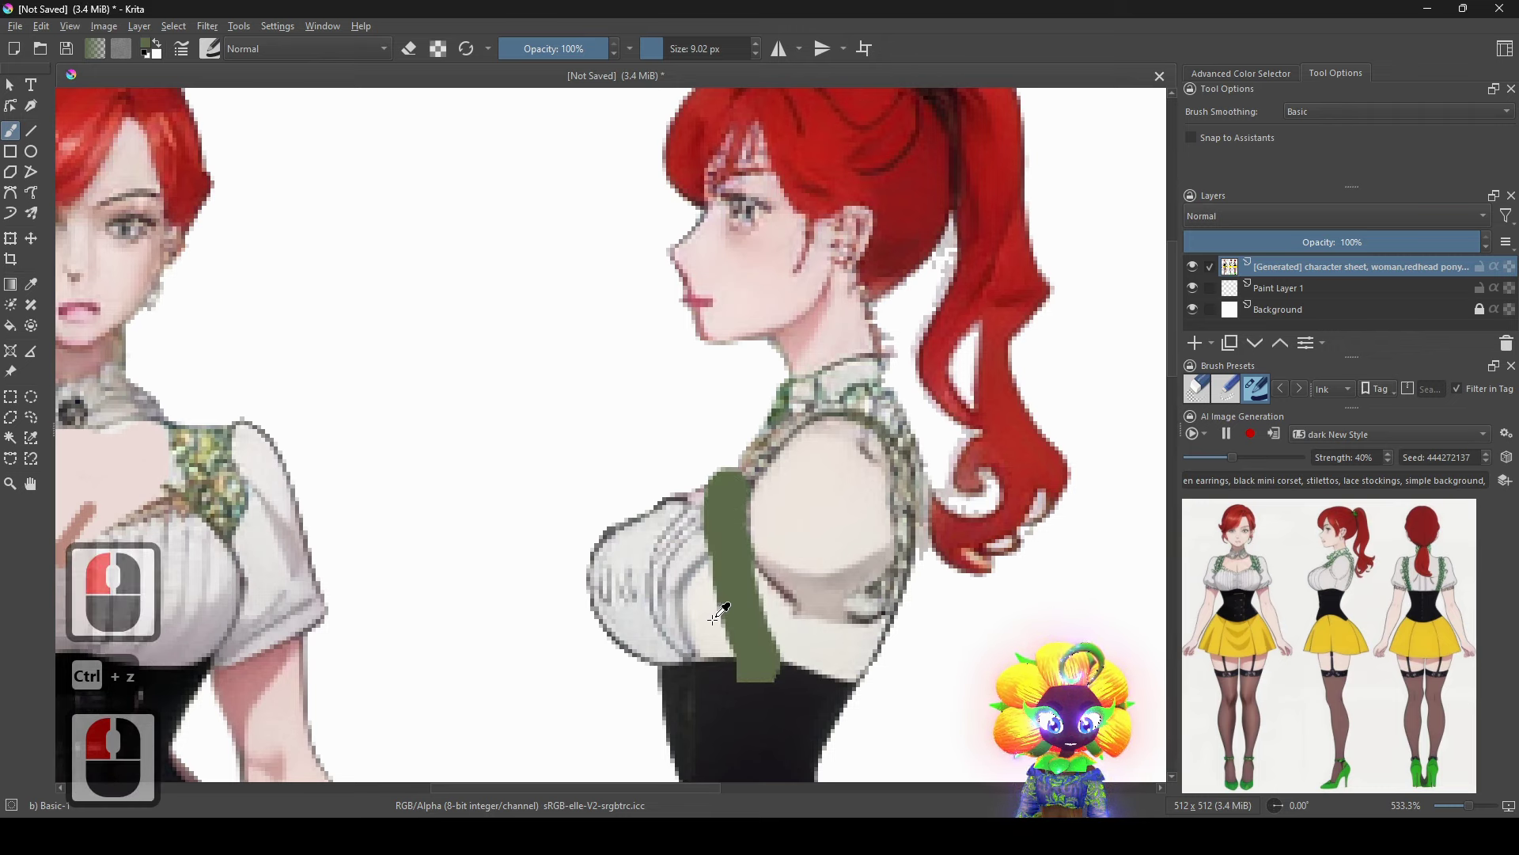
{"action": "key", "text": "ctrl+z"}
{"action": "mouse_move", "coordinate": [847, 679]}
{"action": "left_mouse_down"}
{"action": "mouse_move", "coordinate": [898, 584]}
{"action": "mouse_move", "coordinate": [914, 503]}
{"action": "mouse_move", "coordinate": [910, 431]}
{"action": "mouse_move", "coordinate": [868, 402]}
{"action": "mouse_move", "coordinate": [762, 441]}
{"action": "mouse_move", "coordinate": [729, 492]}
{"action": "mouse_move", "coordinate": [736, 681]}
{"action": "left_mouse_up"}
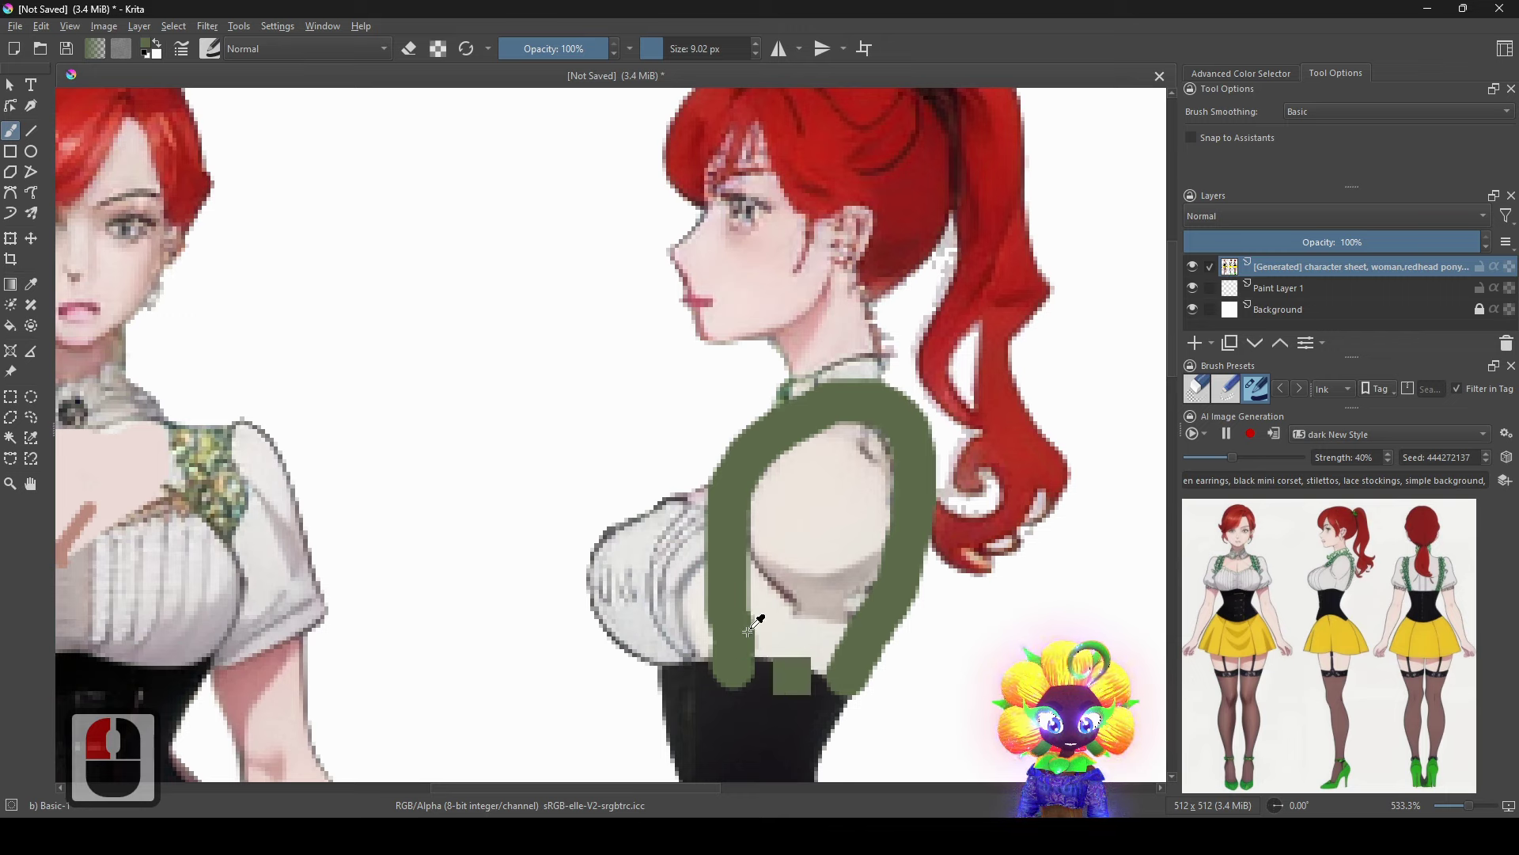
{"action": "key", "text": "ctrl+z"}
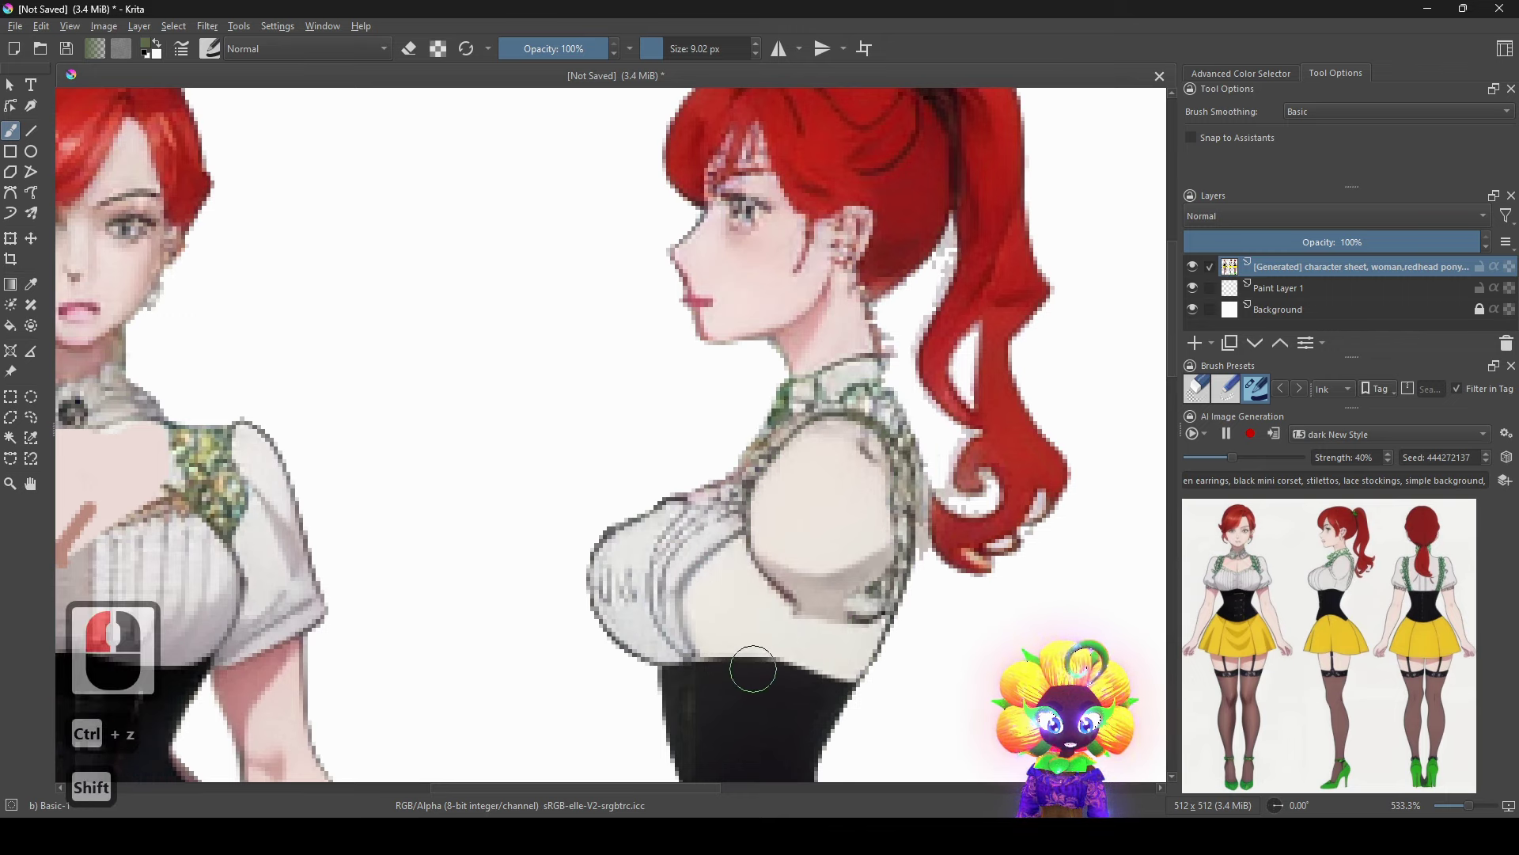
Try painting a muted green suspender strap over the side-view figure's bodice at brush size 5.27 px, undoing each stroke.
{"action": "mouse_move", "coordinate": [764, 643]}
{"action": "left_mouse_down", "text": "shift"}
{"action": "mouse_move", "coordinate": [722, 546]}
{"action": "mouse_move", "coordinate": [726, 481]}
{"action": "left_mouse_up", "text": "shift"}
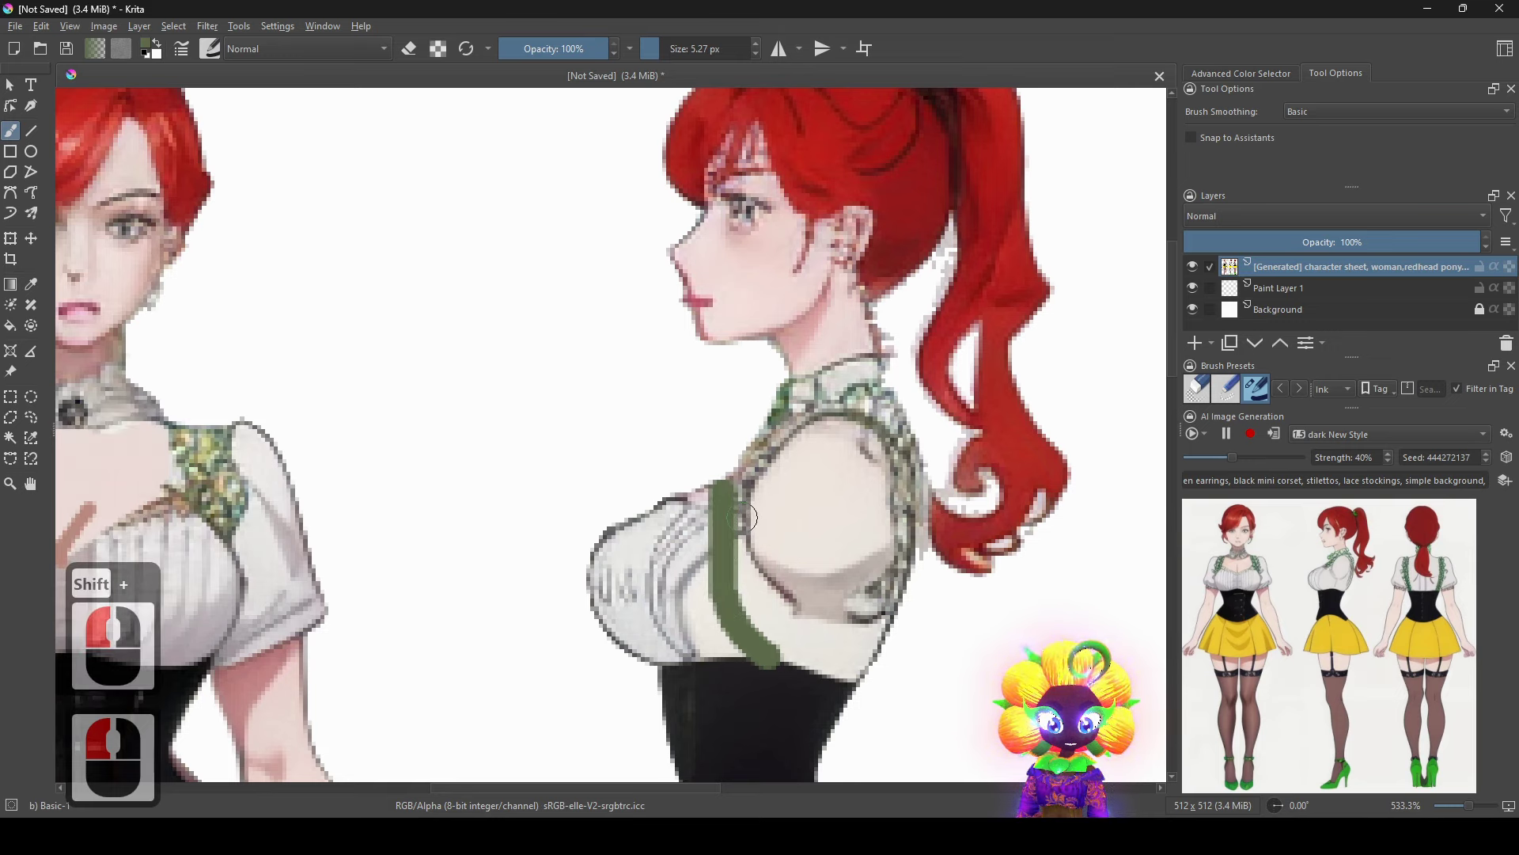
{"action": "key", "text": "ctrl+z"}
{"action": "left_click_drag", "start_coordinate": [687, 673], "coordinate": [754, 494]}
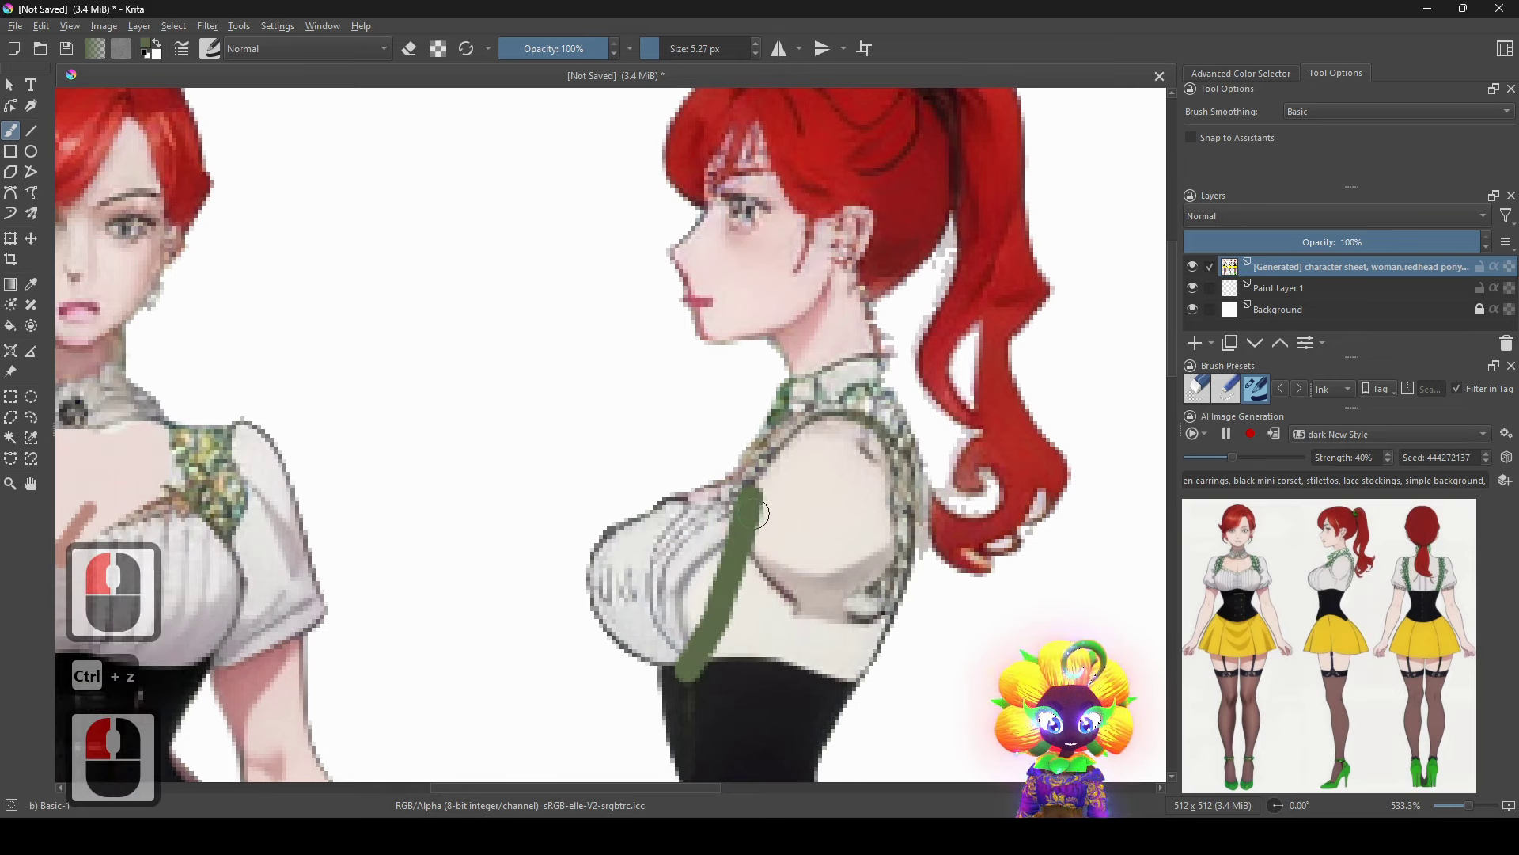
{"action": "key", "text": "ctrl+z"}
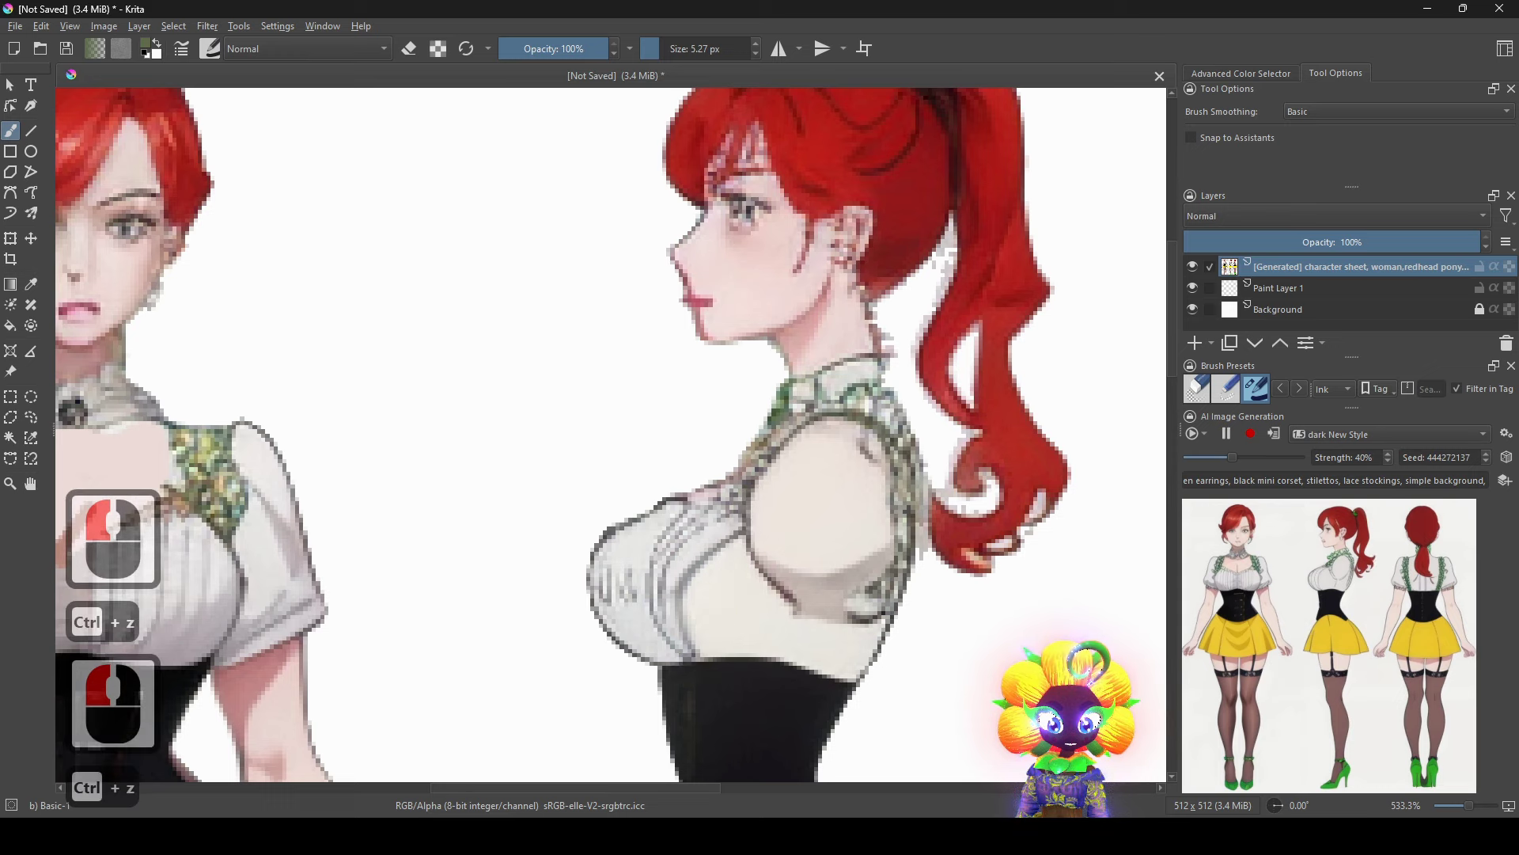
Try a bright green strap on the side-view figure at 30% generation strength, undo it and restore the strength to 40%.
{"action": "right_click", "coordinate": [776, 524]}
{"action": "right_click", "coordinate": [682, 476]}
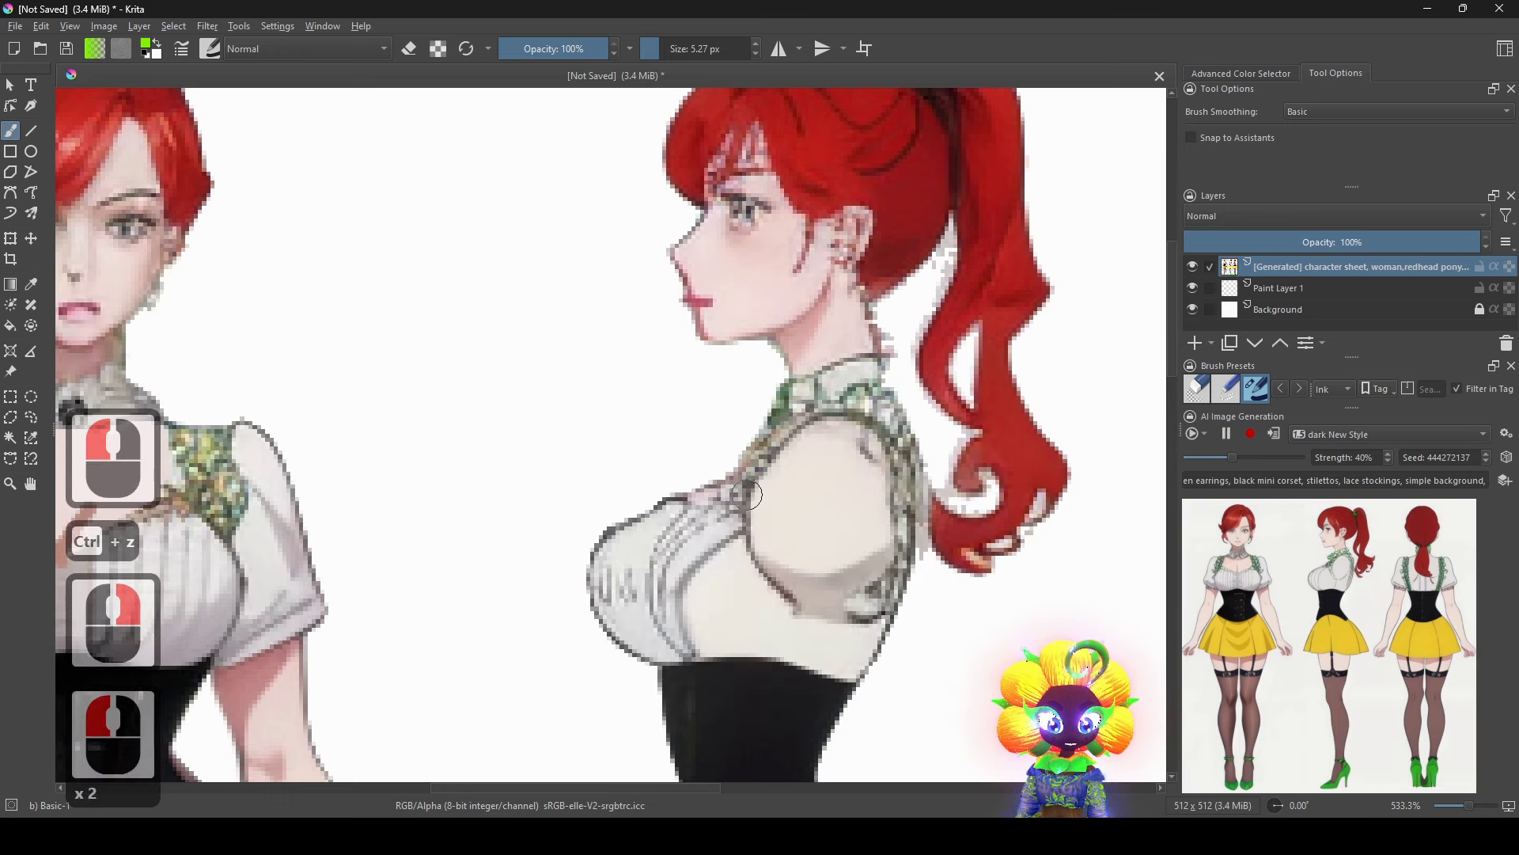
{"action": "left_click_drag", "start_coordinate": [739, 481], "coordinate": [731, 667]}
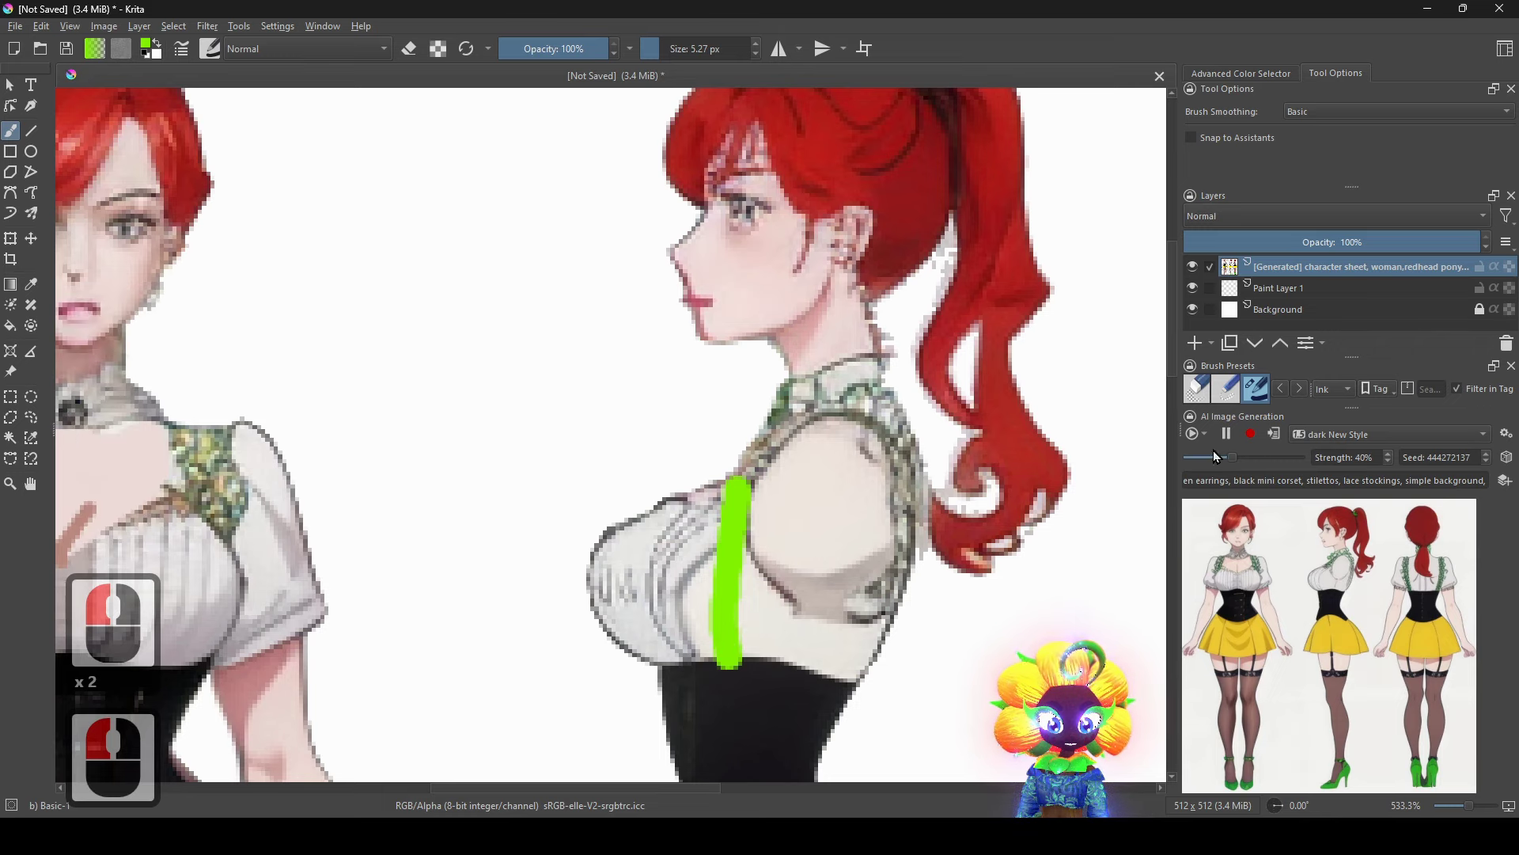
{"action": "left_click_drag", "start_coordinate": [1214, 458], "coordinate": [1198, 463]}
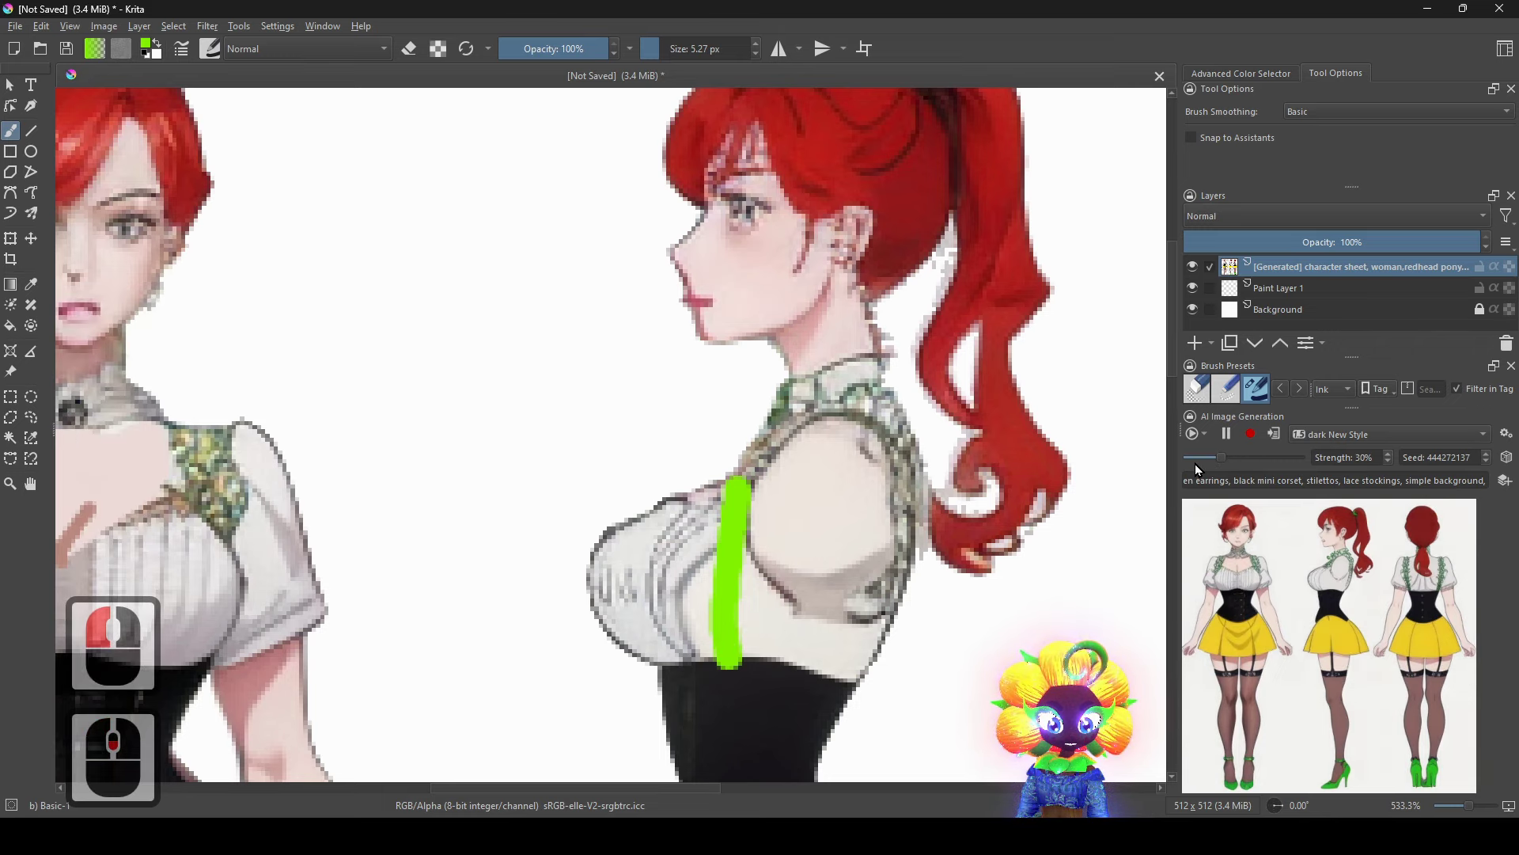
{"action": "key", "text": "ctrl+z"}
{"action": "left_click", "coordinate": [1231, 456]}
{"action": "left_click", "coordinate": [1232, 457]}
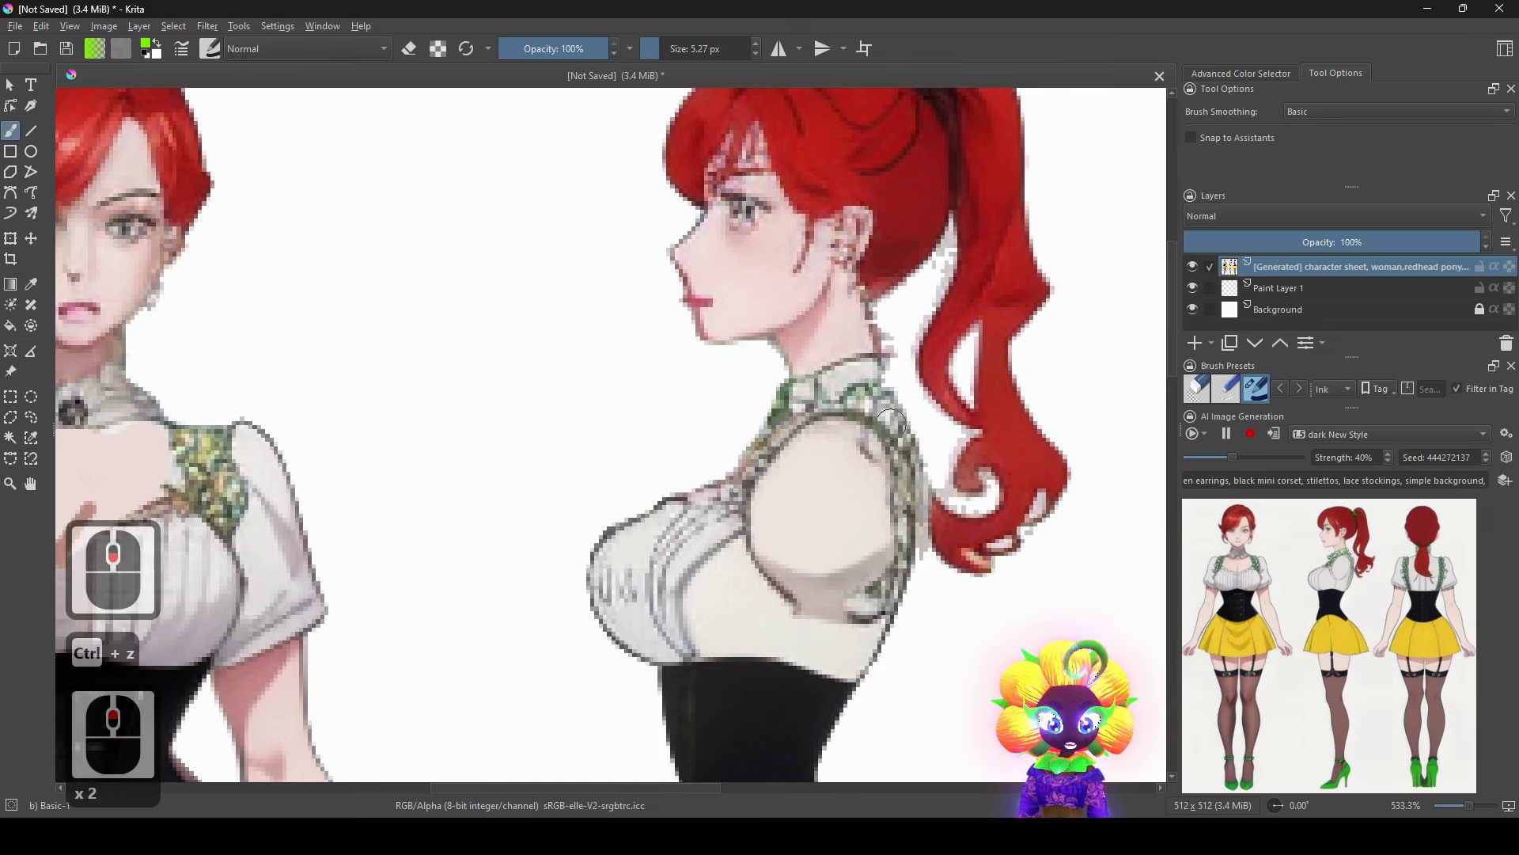
Copy the current AI-generated preview of the character sheet onto the canvas as a new layer.
{"action": "scroll", "coordinate": [906, 382], "scroll_direction": "down", "scroll_amount": 5}
{"action": "scroll", "coordinate": [879, 428], "scroll_direction": "up", "scroll_amount": 3}
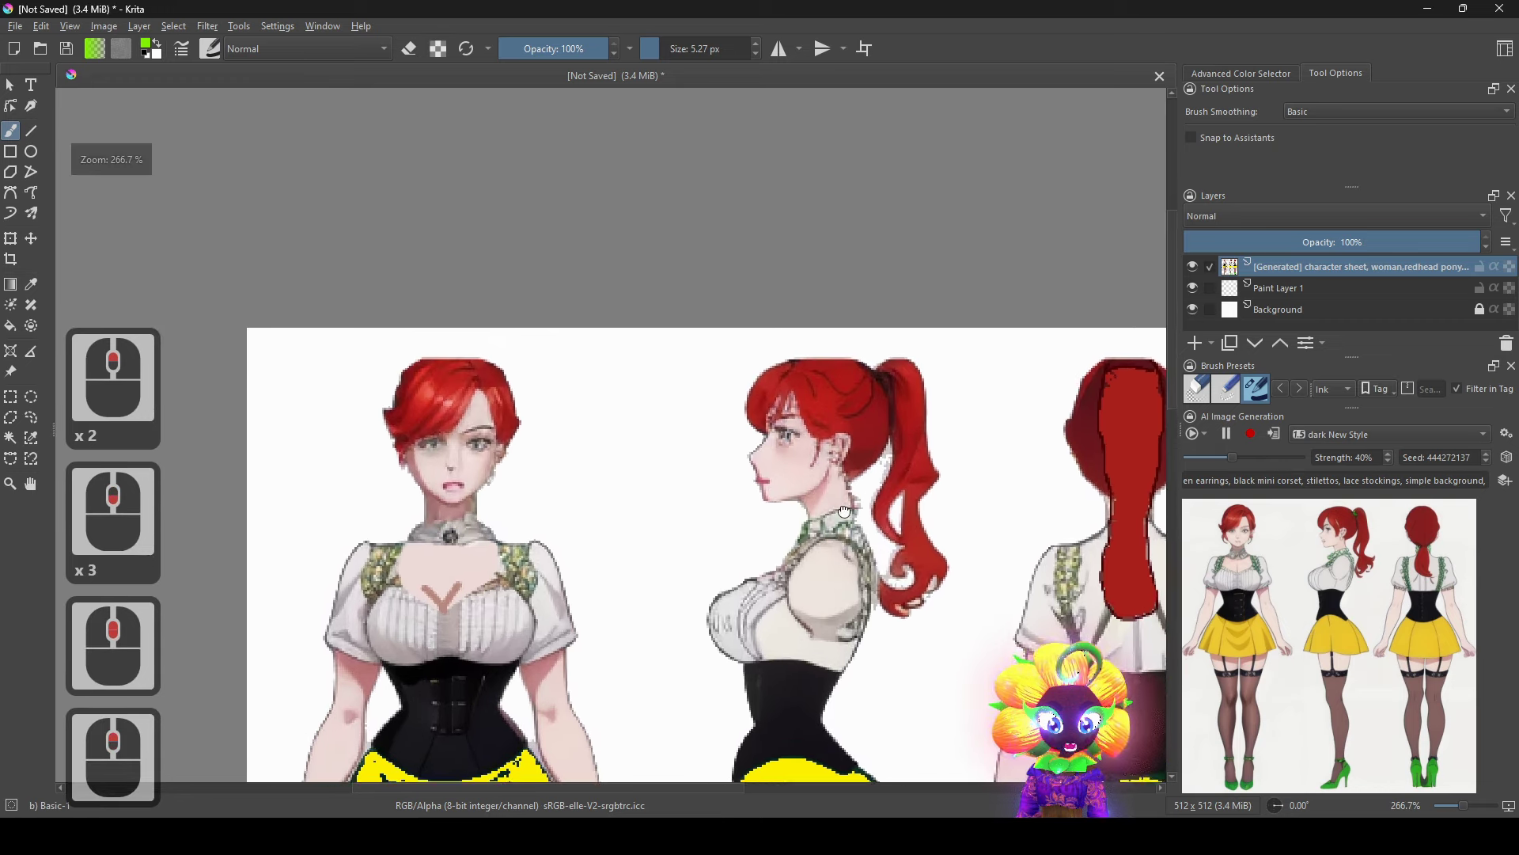
{"action": "left_click_drag", "start_coordinate": [845, 511], "coordinate": [770, 211]}
{"action": "scroll", "coordinate": [785, 333], "scroll_direction": "down", "scroll_amount": 1}
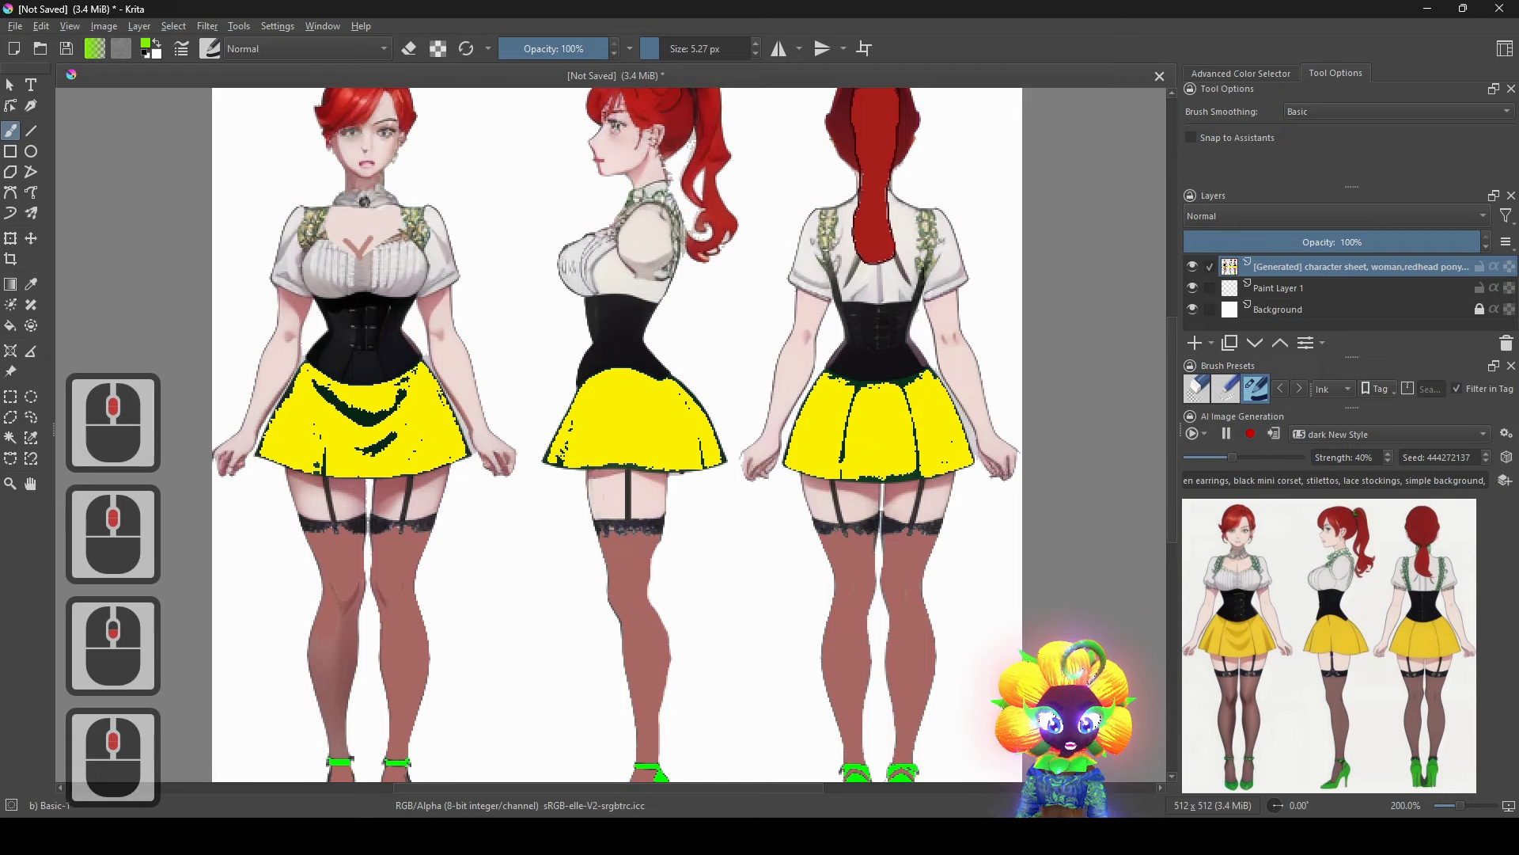
{"action": "left_click_drag", "start_coordinate": [864, 538], "coordinate": [812, 517]}
{"action": "scroll", "coordinate": [856, 425], "scroll_direction": "down", "scroll_amount": 2}
{"action": "scroll", "coordinate": [835, 503], "scroll_direction": "up", "scroll_amount": 1}
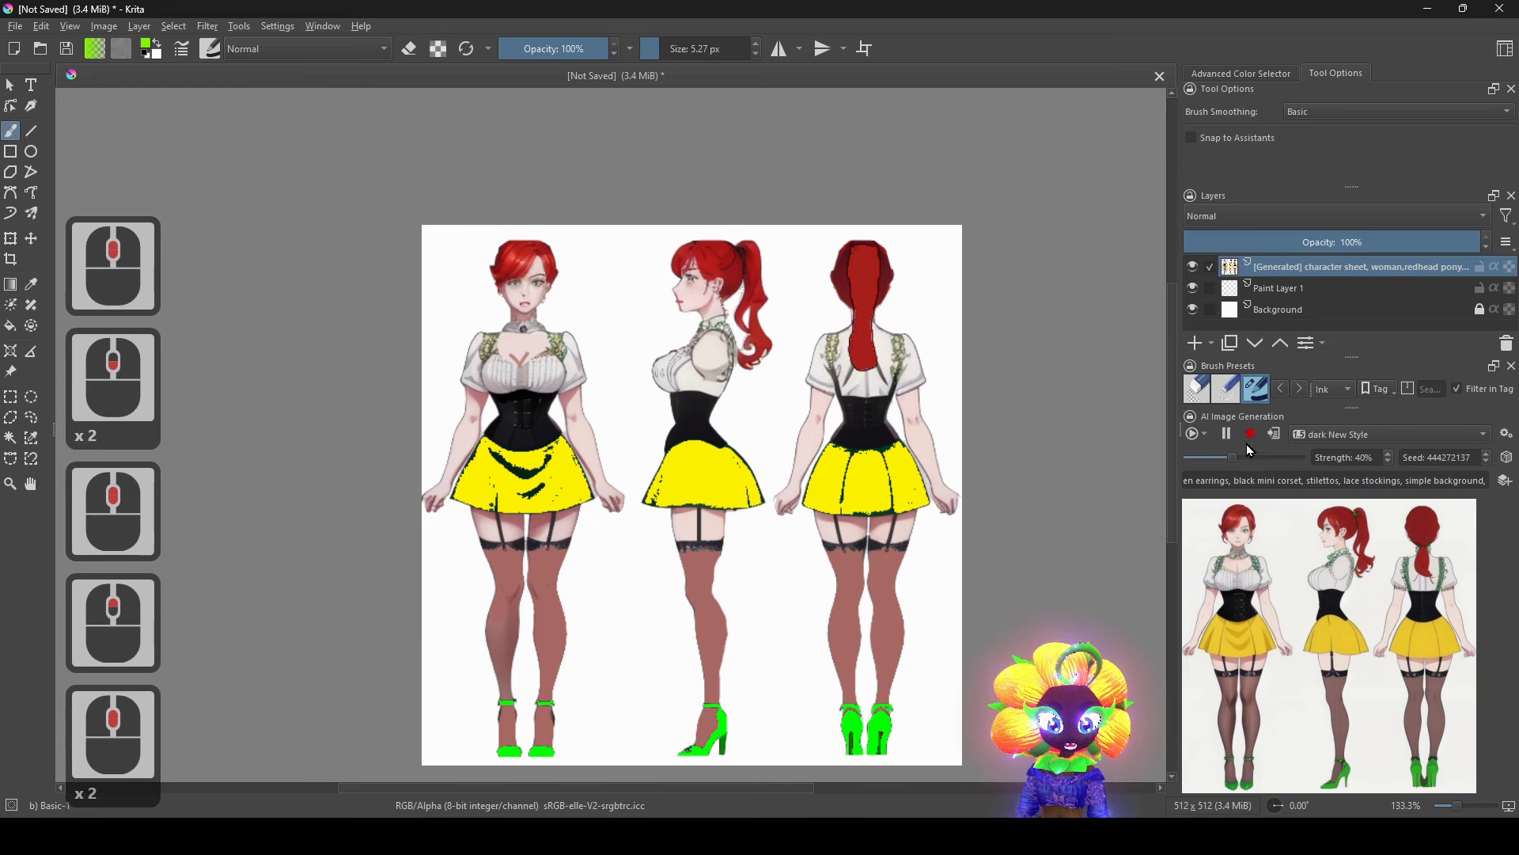
{"action": "left_click", "coordinate": [1275, 435]}
Try bright green straps over the side-view blouse on the new layer at 5.27 px and 15.77 px, undoing each stroke.
{"action": "left_click_drag", "start_coordinate": [739, 452], "coordinate": [709, 428]}
{"action": "scroll", "coordinate": [733, 504], "scroll_direction": "up", "scroll_amount": 3}
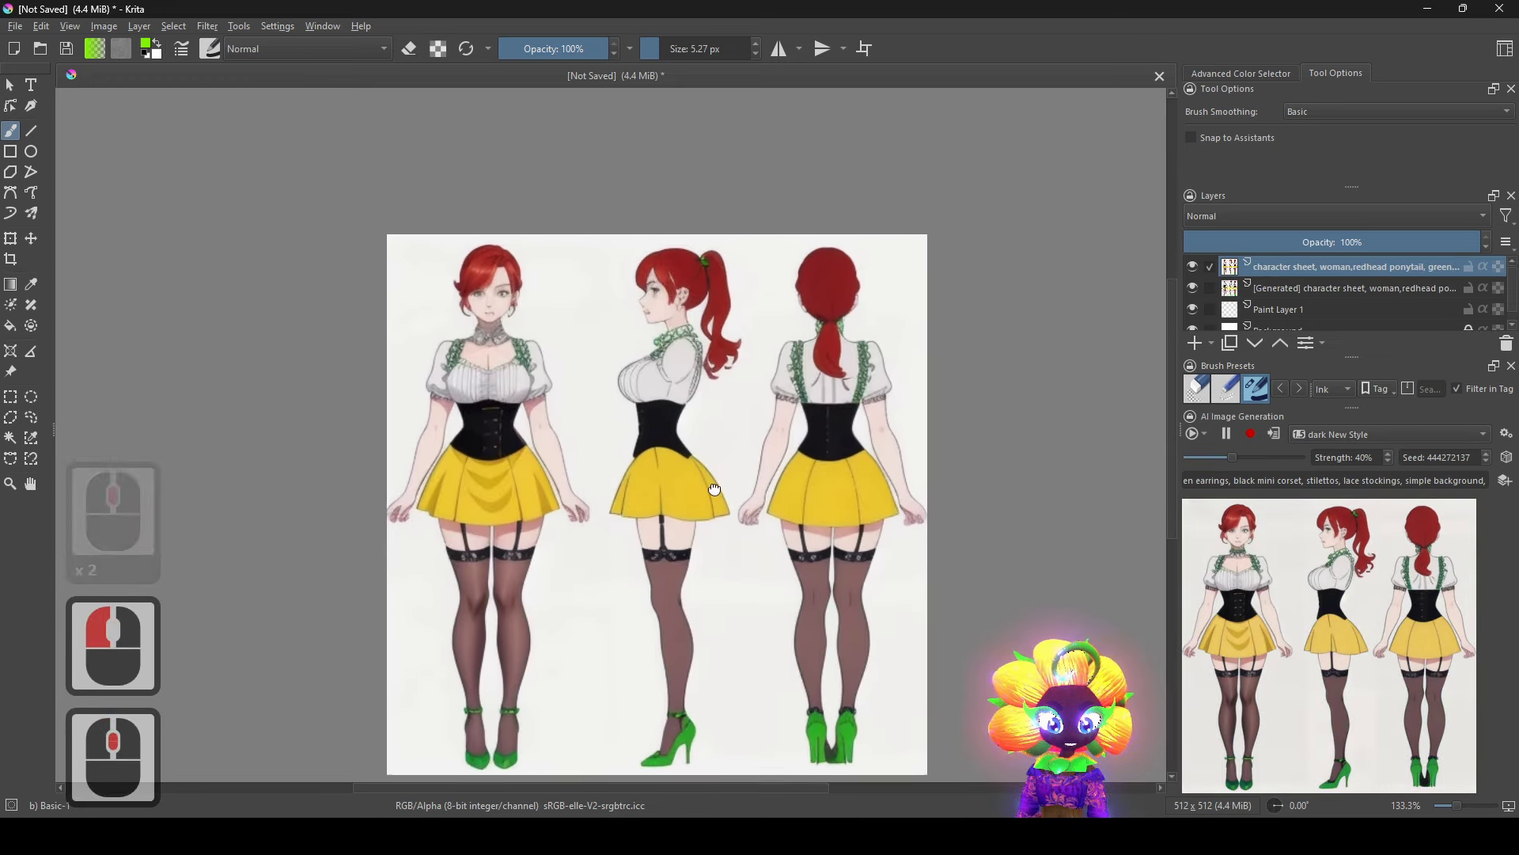
{"action": "right_click", "coordinate": [680, 504]}
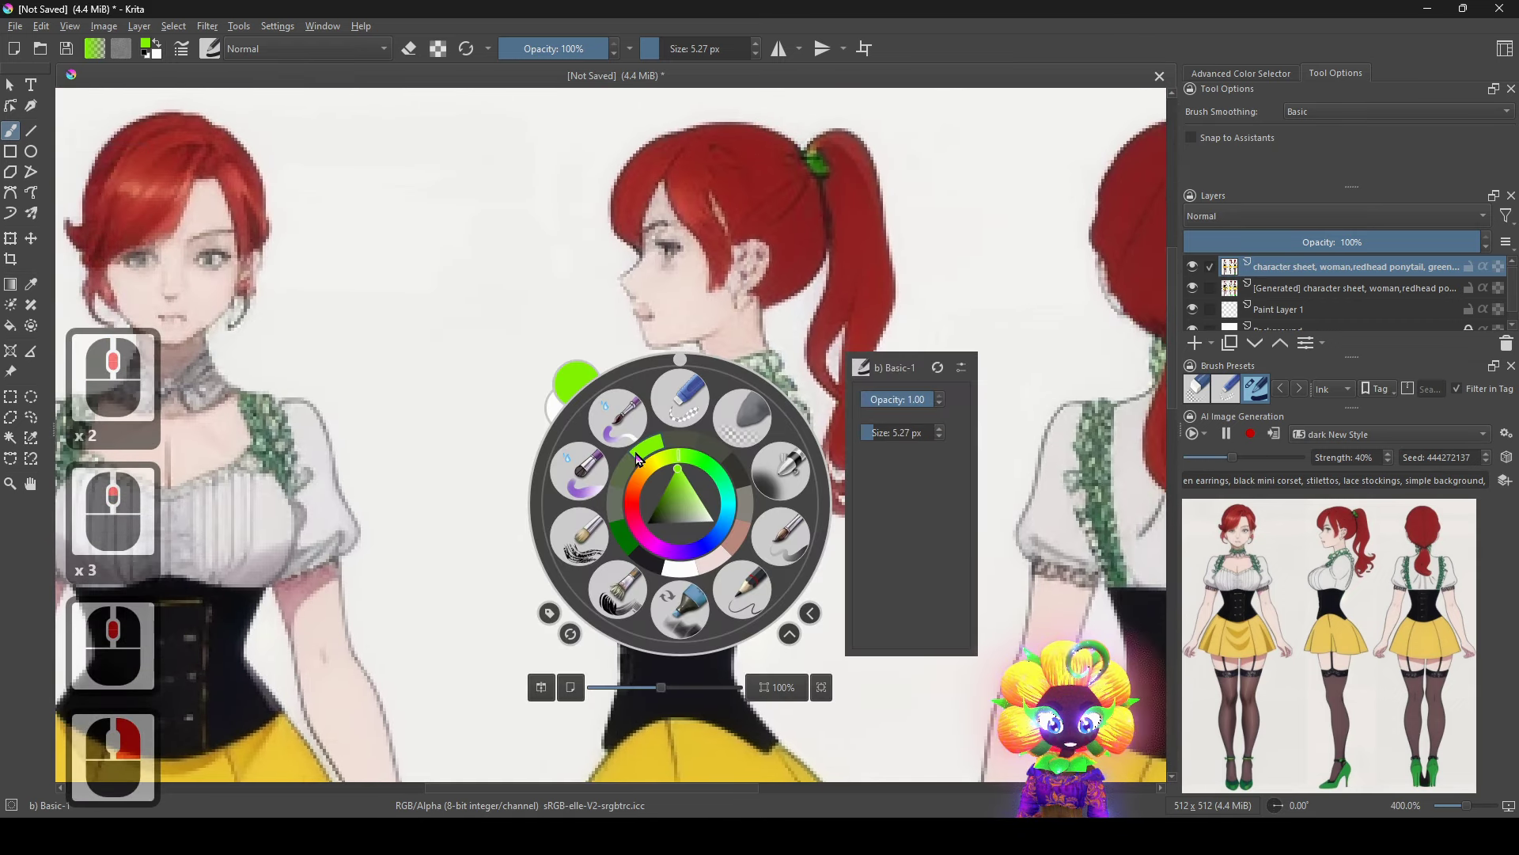
{"action": "left_click", "coordinate": [615, 314]}
{"action": "mouse_move", "coordinate": [691, 584]}
{"action": "left_mouse_down"}
{"action": "mouse_move", "coordinate": [653, 475]}
{"action": "mouse_move", "coordinate": [663, 443]}
{"action": "left_mouse_up"}
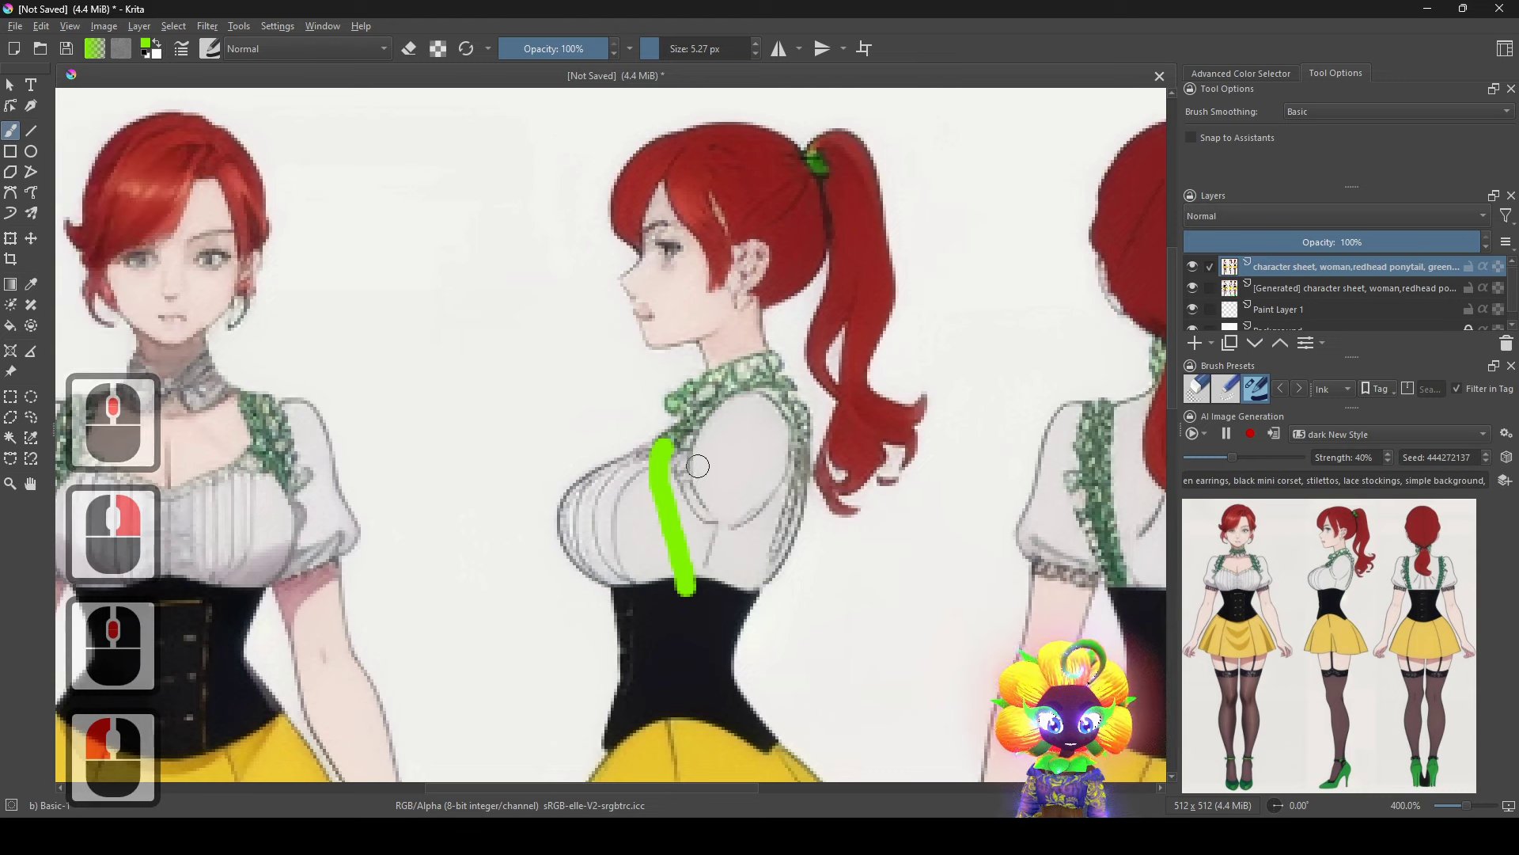
{"action": "key", "text": "ctrl+z"}
{"action": "mouse_move", "coordinate": [657, 560]}
{"action": "left_mouse_down", "text": "shift"}
{"action": "mouse_move", "coordinate": [688, 560]}
{"action": "mouse_move", "coordinate": [688, 582]}
{"action": "mouse_move", "coordinate": [658, 487]}
{"action": "mouse_move", "coordinate": [668, 444]}
{"action": "left_mouse_up", "text": "shift"}
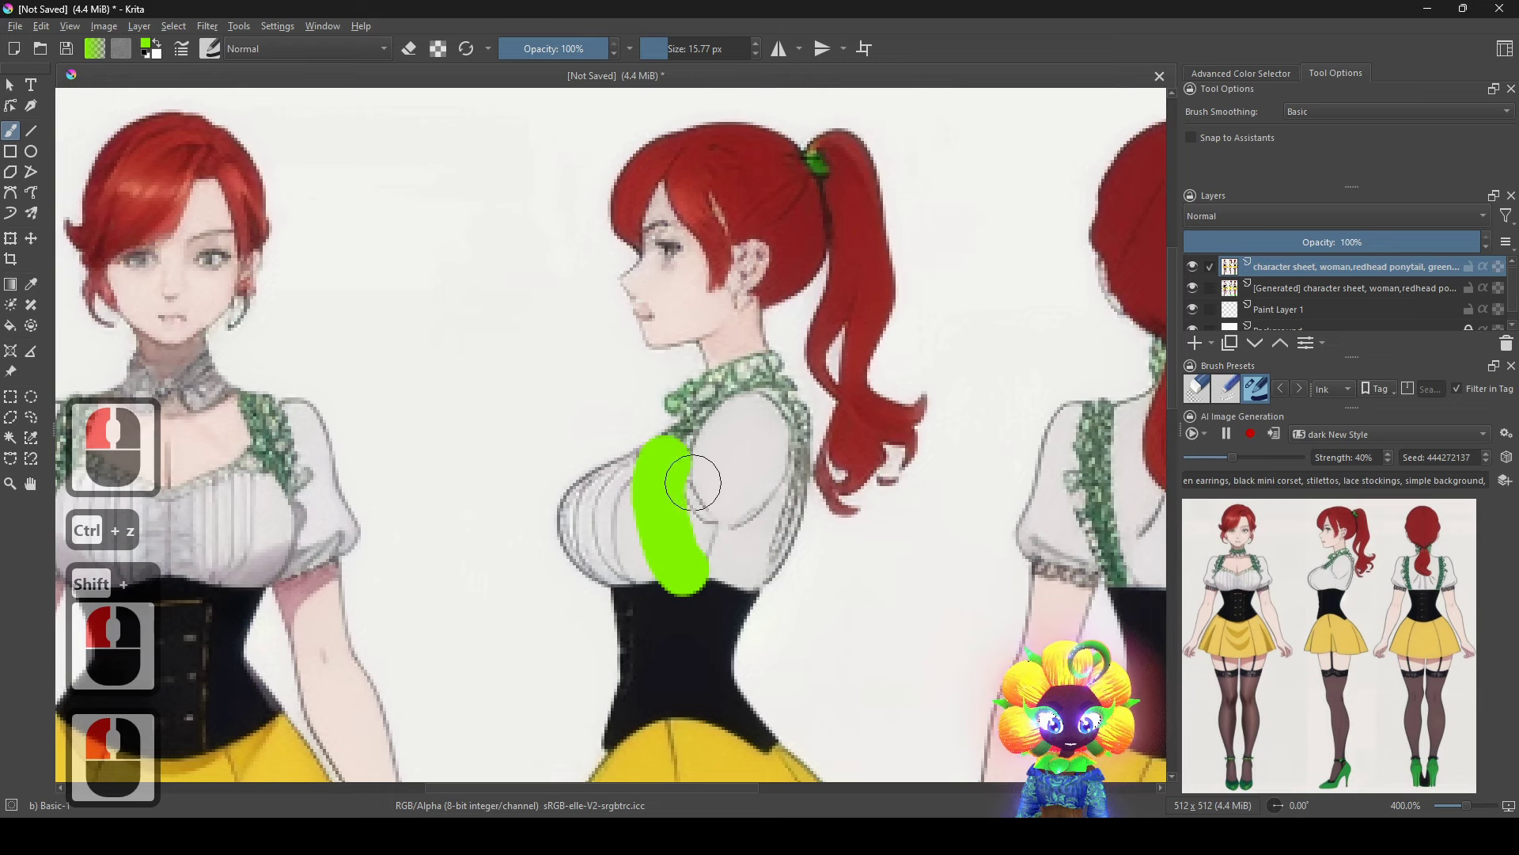
{"action": "key", "text": "ctrl+z"}
{"action": "left_click_drag", "start_coordinate": [696, 590], "coordinate": [669, 432]}
{"action": "scroll", "coordinate": [773, 537], "scroll_direction": "down", "scroll_amount": 3}
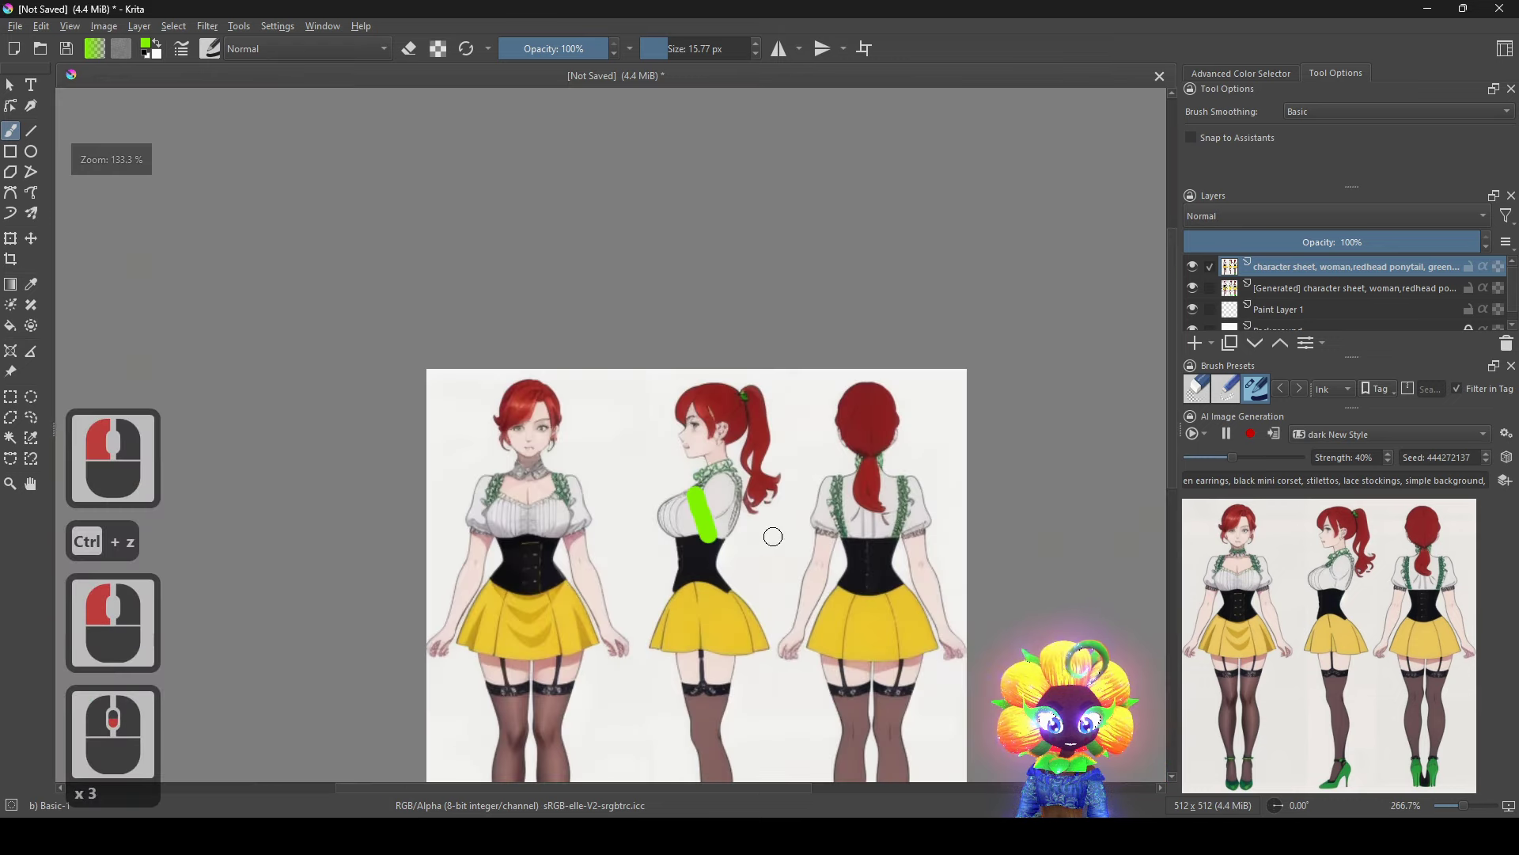
{"action": "scroll", "coordinate": [773, 536], "scroll_direction": "down", "scroll_amount": 1}
{"action": "scroll", "coordinate": [772, 348], "scroll_direction": "down", "scroll_amount": 1}
{"action": "key", "text": "ctrl+z"}
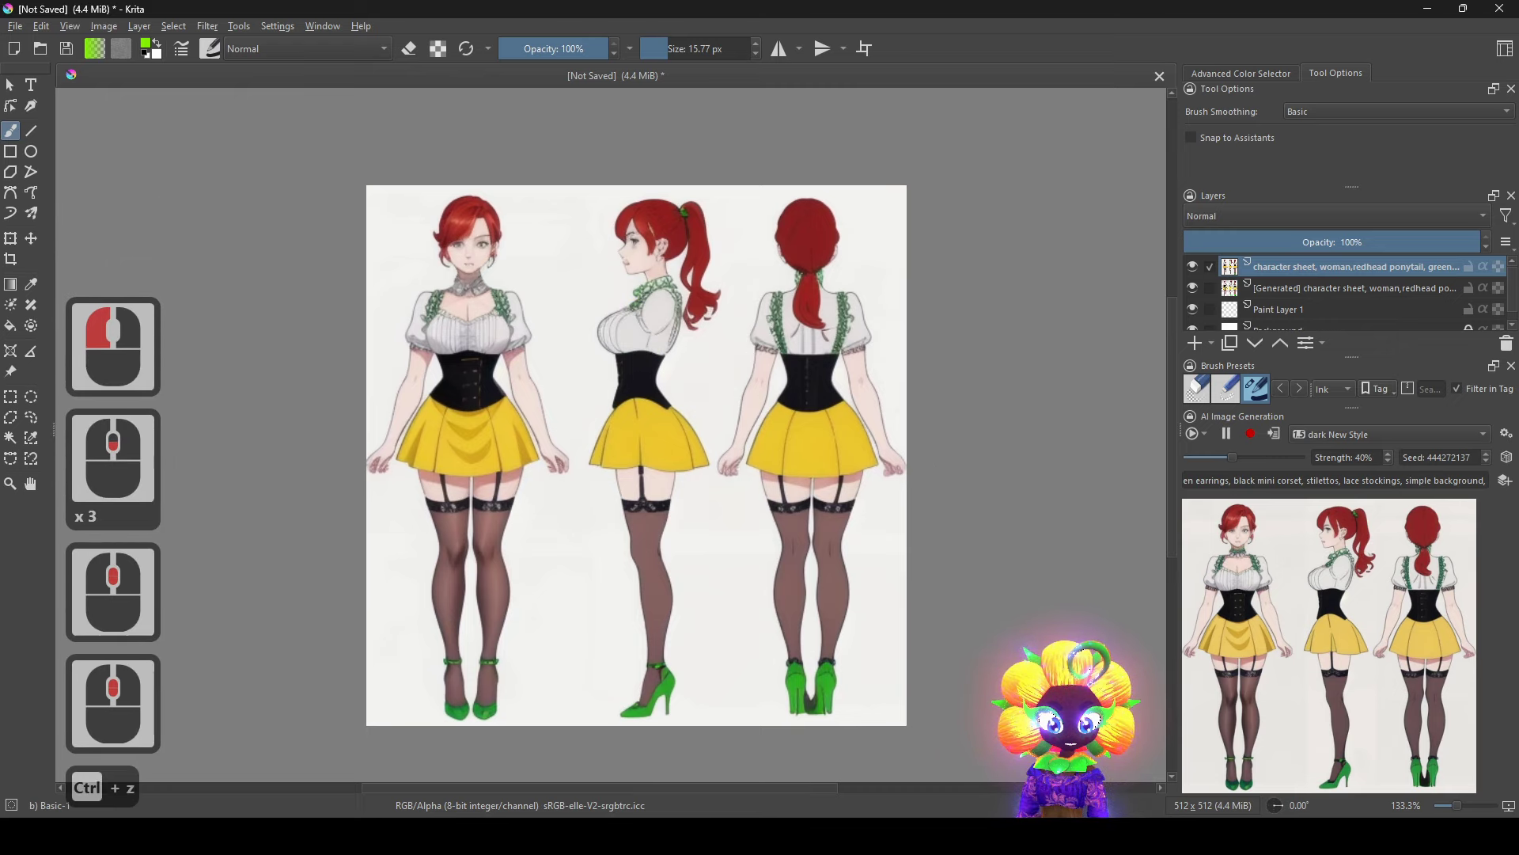
Erase the dark patch between the back-view figure's shoes with a straight 6.40 px line and hide the older generated layer beneath.
{"action": "scroll", "coordinate": [837, 540], "scroll_direction": "down", "scroll_amount": 1}
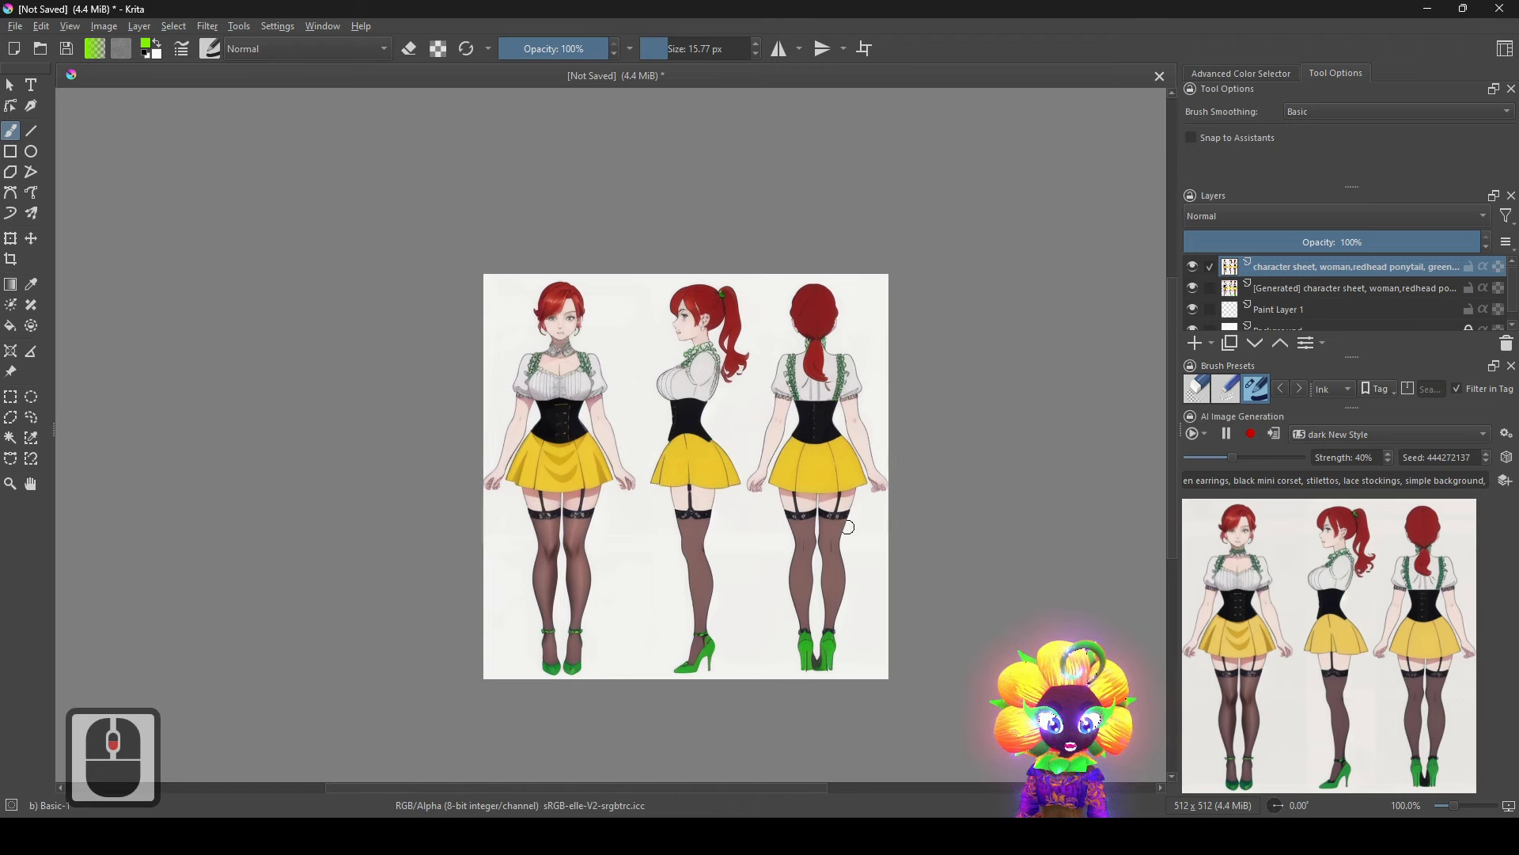
{"action": "scroll", "coordinate": [849, 527], "scroll_direction": "up", "scroll_amount": 1}
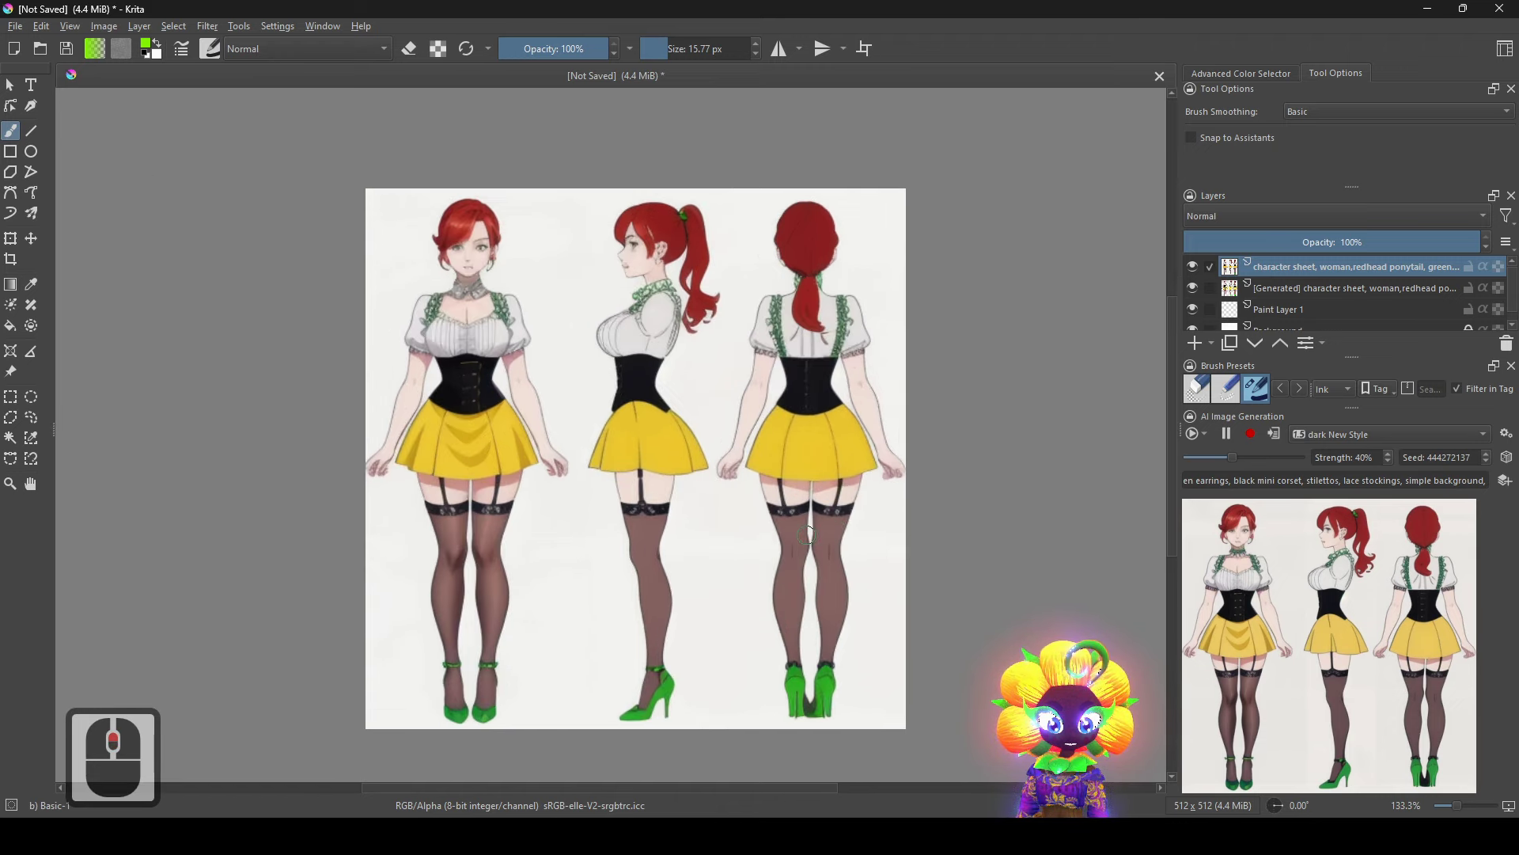
{"action": "scroll", "coordinate": [819, 637], "scroll_direction": "up", "scroll_amount": 3}
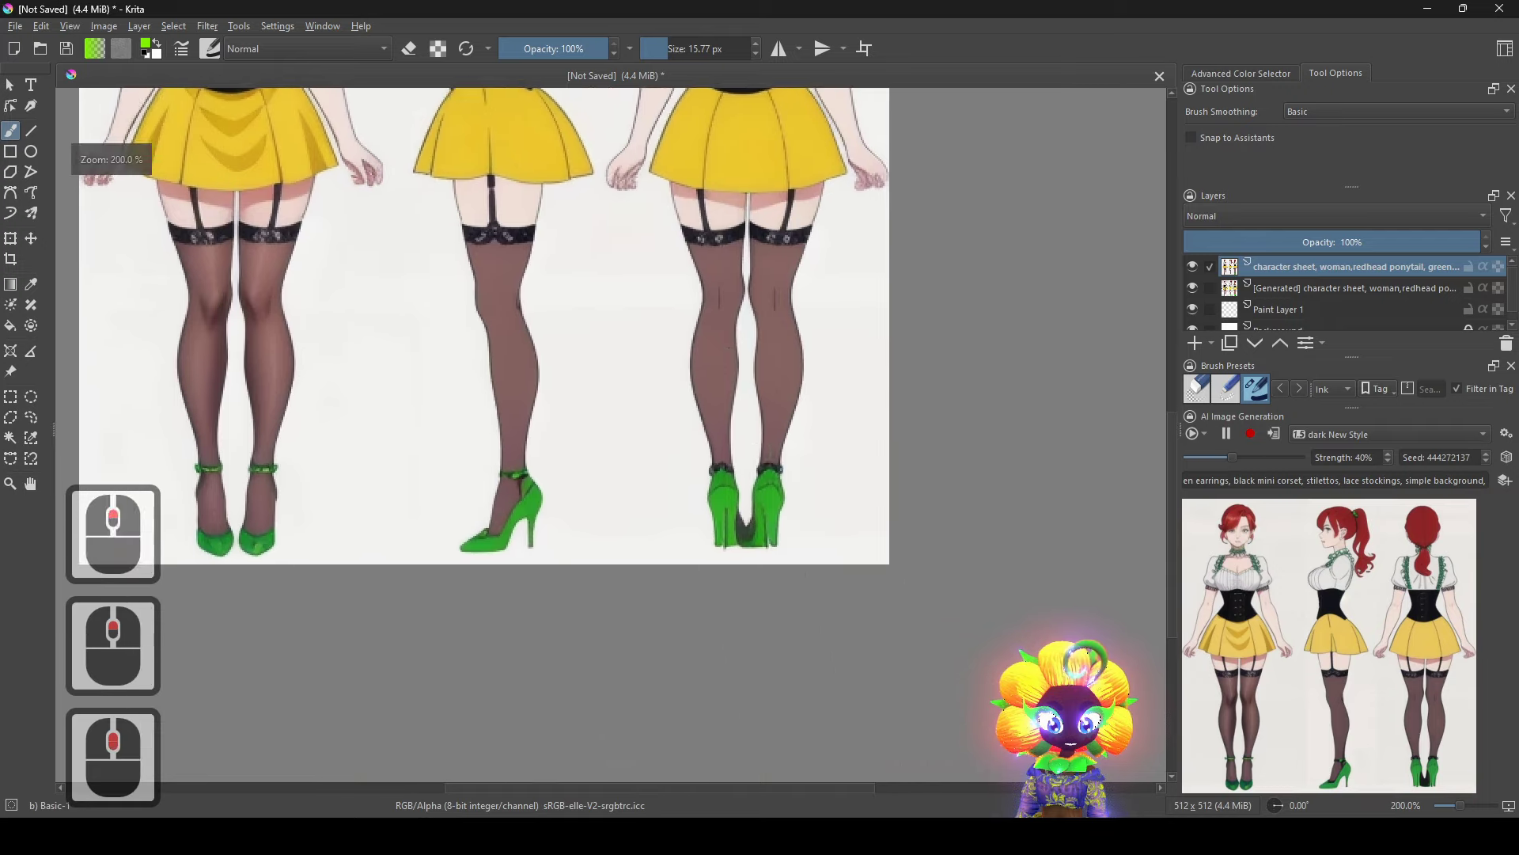
{"action": "left_click", "coordinate": [608, 414], "text": "ctrl"}
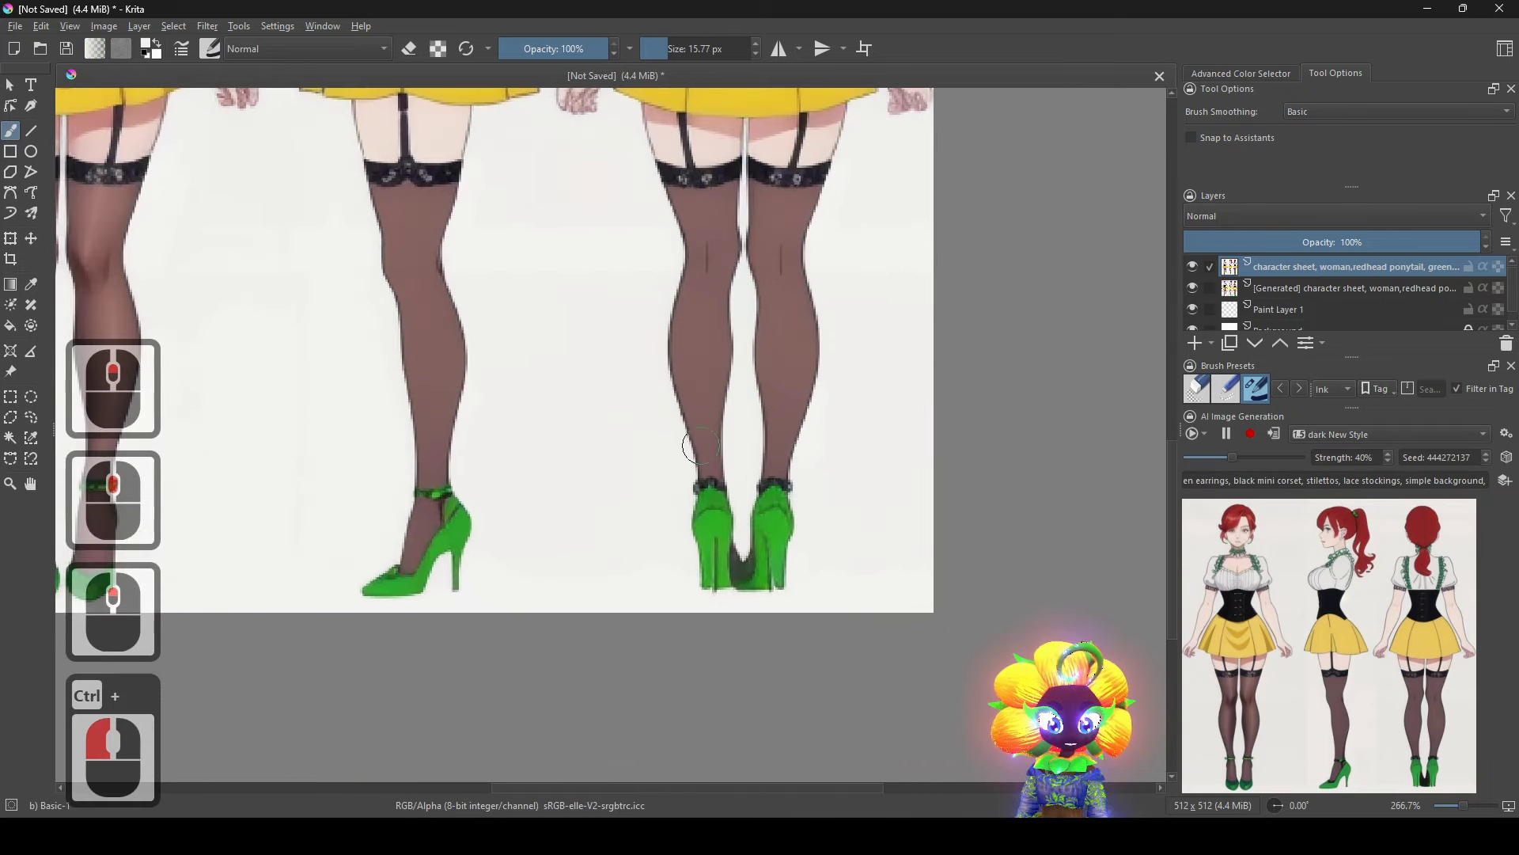
{"action": "left_click", "coordinate": [702, 446], "text": "shift"}
{"action": "left_click", "coordinate": [411, 51]}
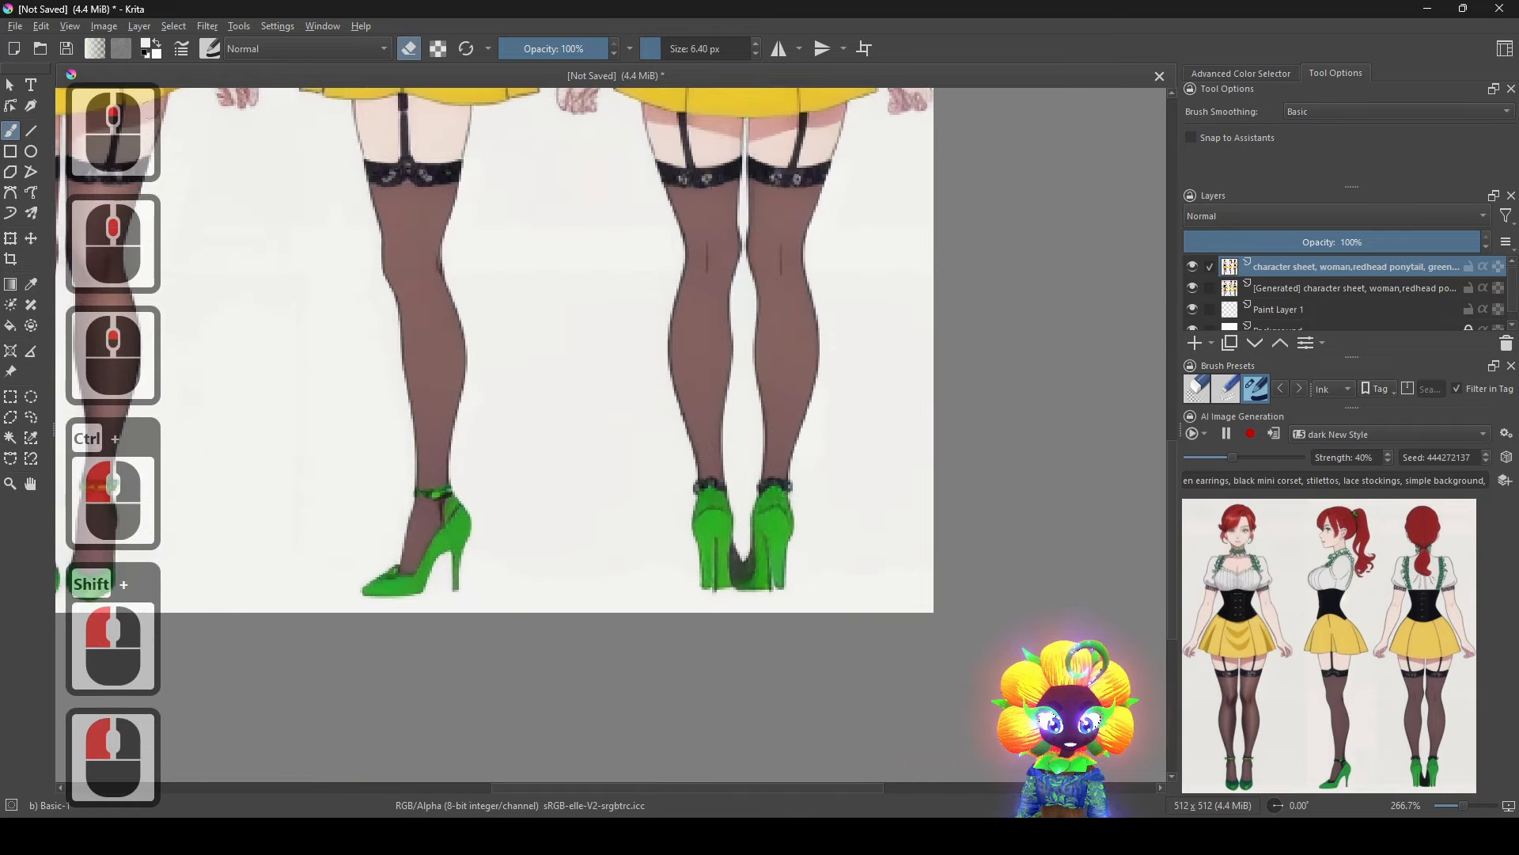
{"action": "left_click", "coordinate": [31, 135]}
{"action": "left_click_drag", "start_coordinate": [743, 492], "coordinate": [756, 647]}
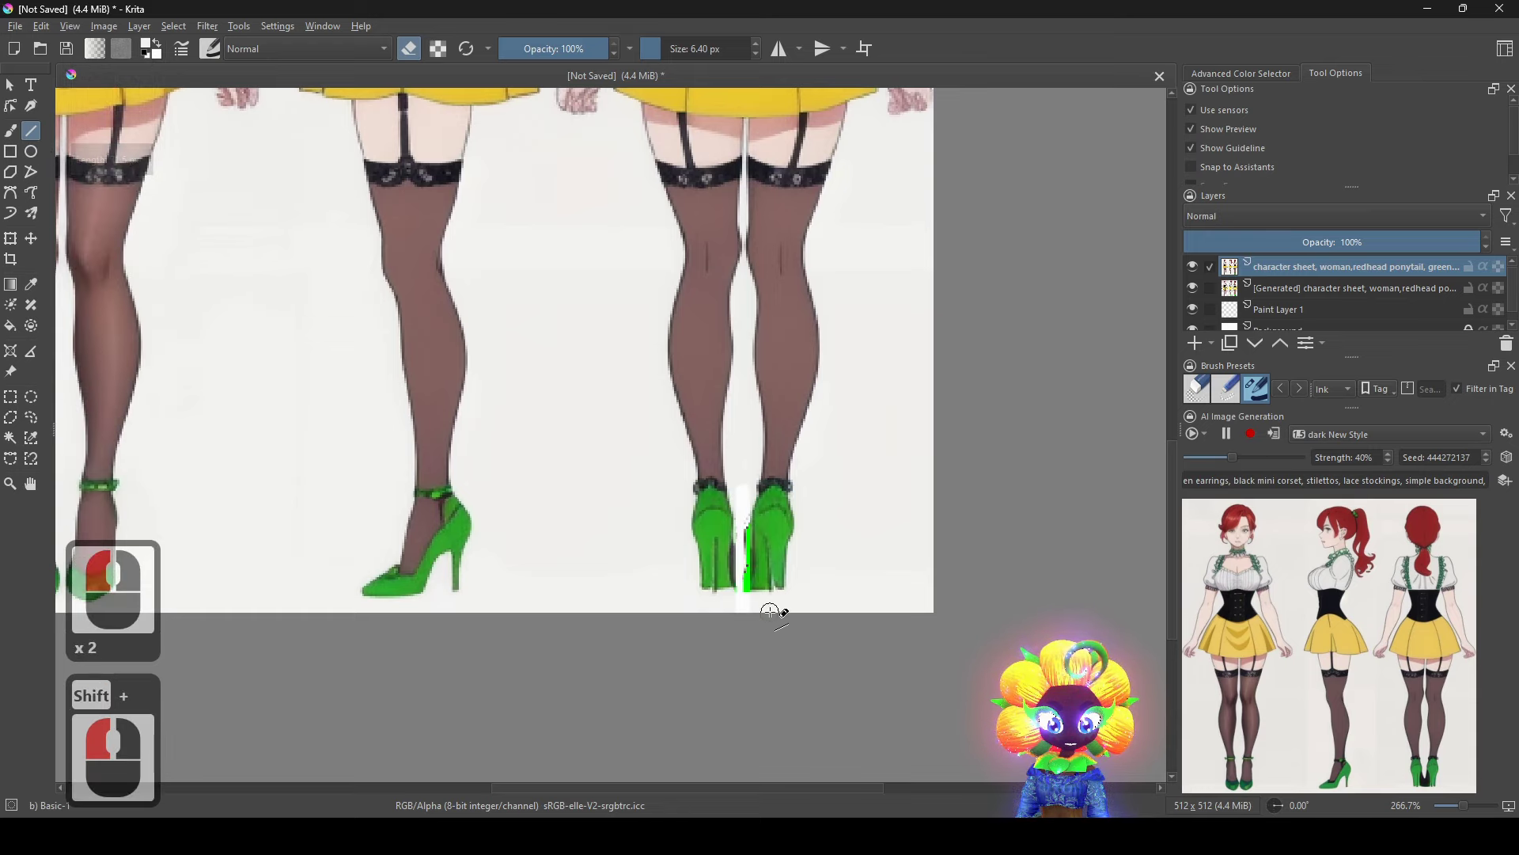
{"action": "left_click", "coordinate": [1191, 289]}
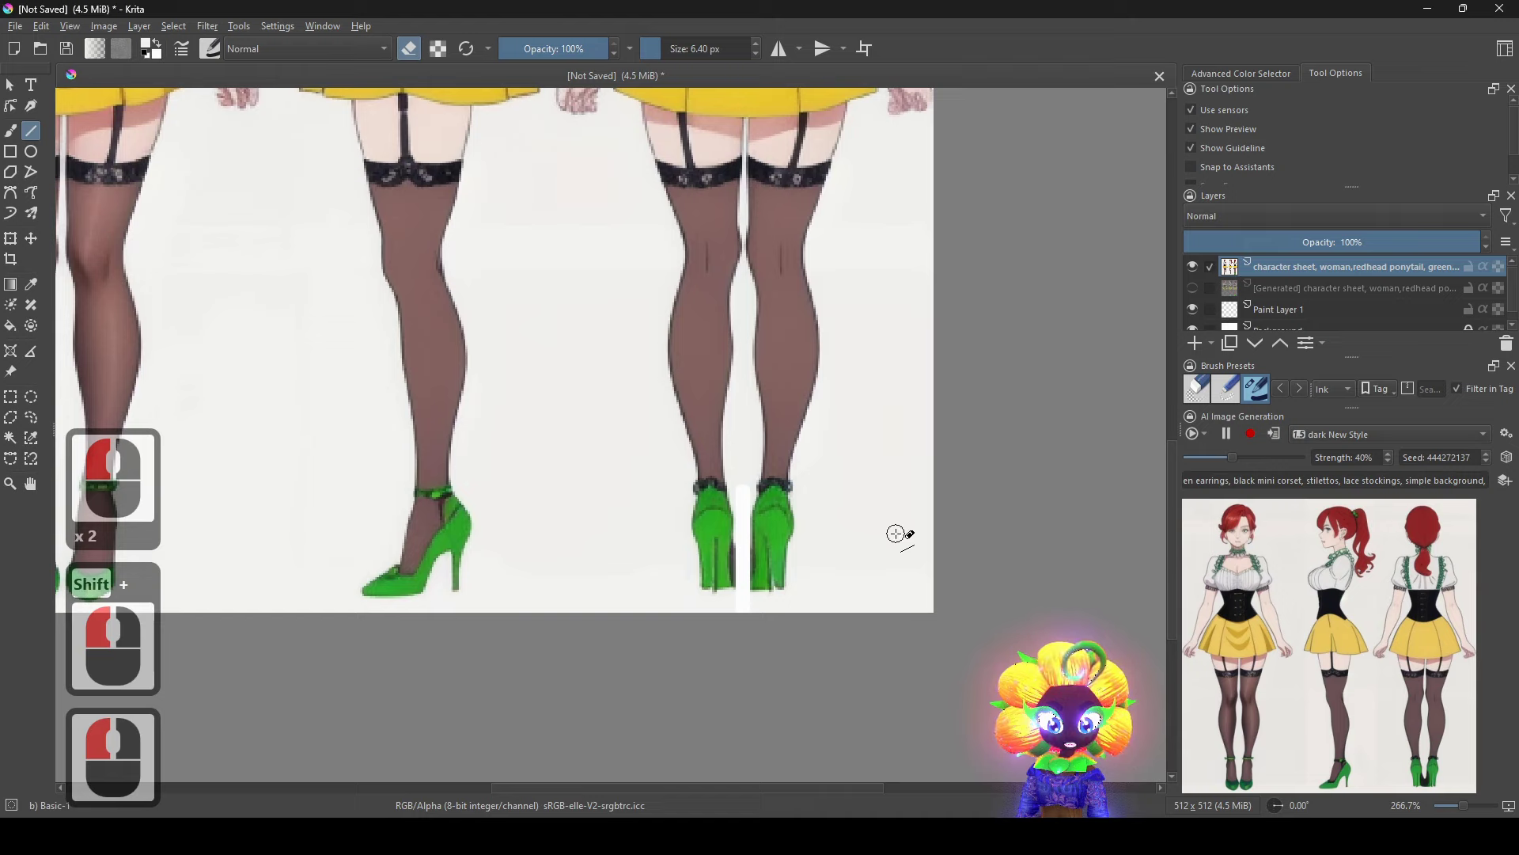
Widen the erased gap between the back-view figure's shoes with a straight eraser line of 12.40 px.
{"action": "left_click", "coordinate": [741, 474], "text": "shift"}
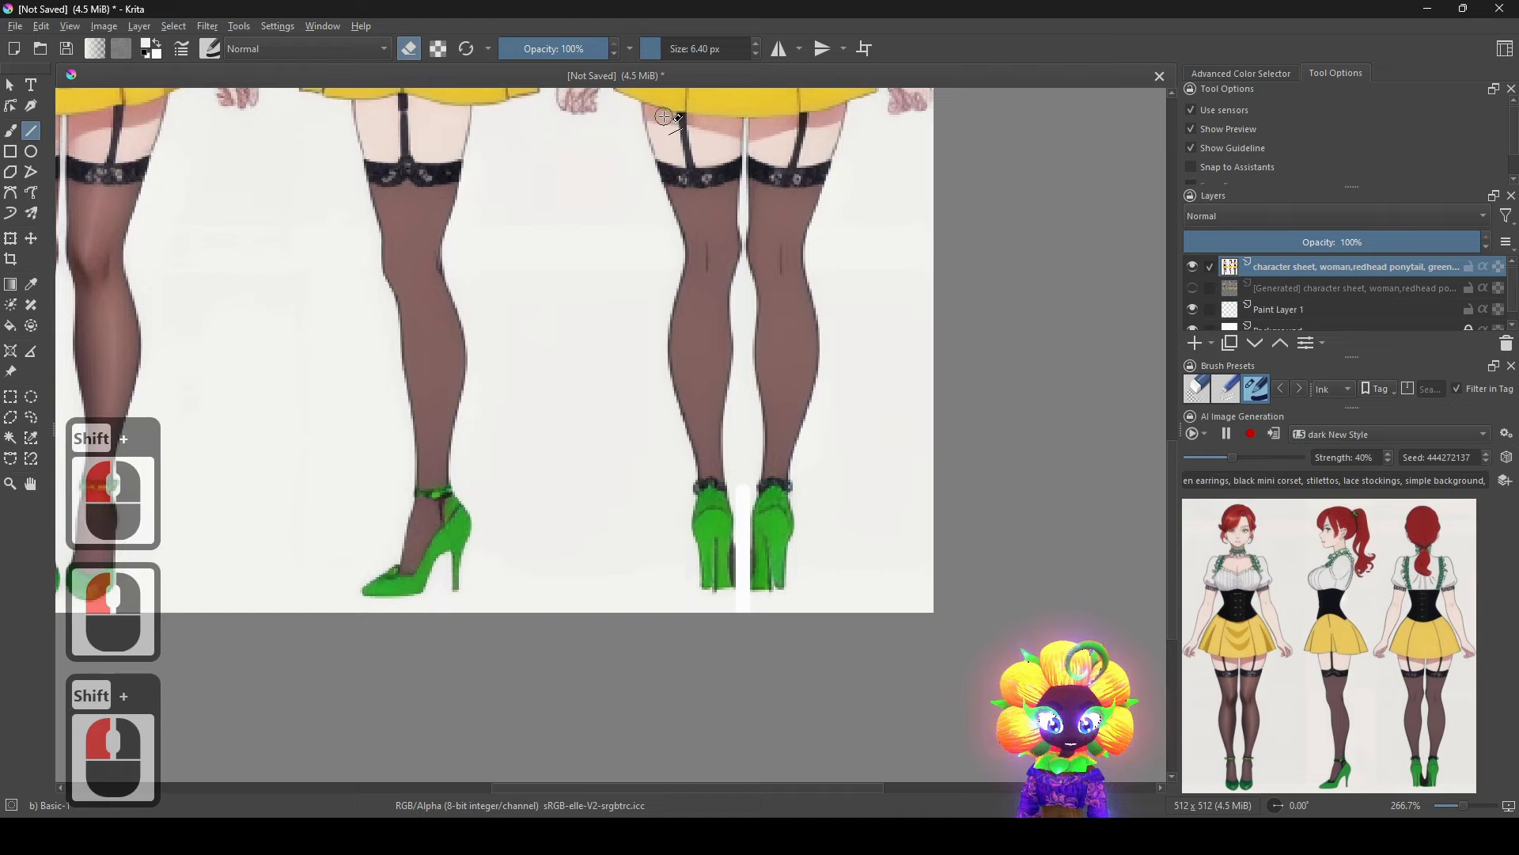
{"action": "scroll", "coordinate": [707, 49], "scroll_direction": "down", "scroll_amount": 4}
{"action": "scroll", "coordinate": [707, 49], "scroll_direction": "up", "scroll_amount": 6}
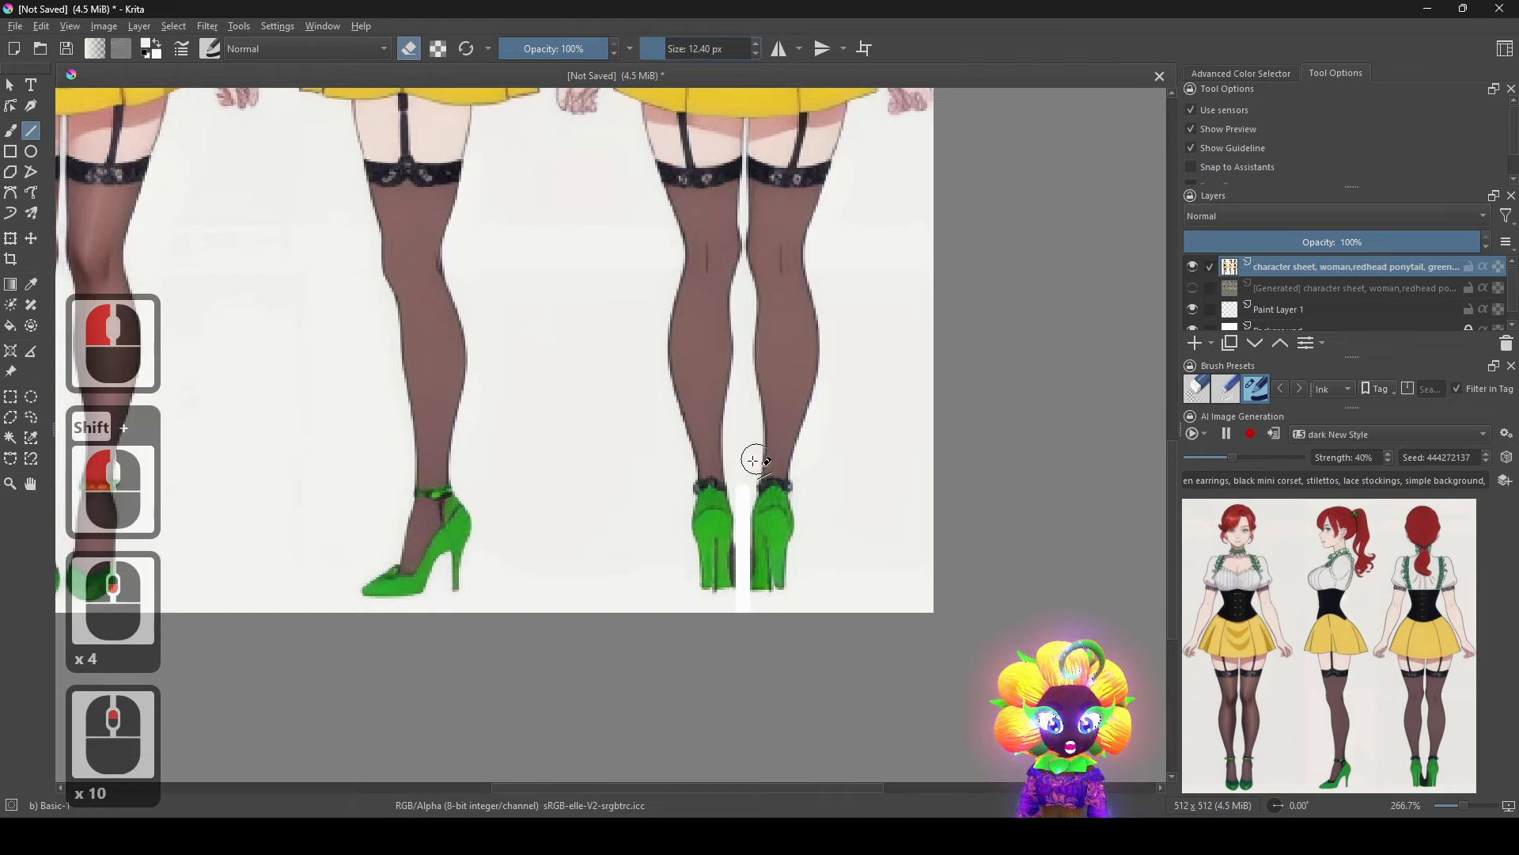
{"action": "left_click_drag", "start_coordinate": [744, 448], "coordinate": [779, 620]}
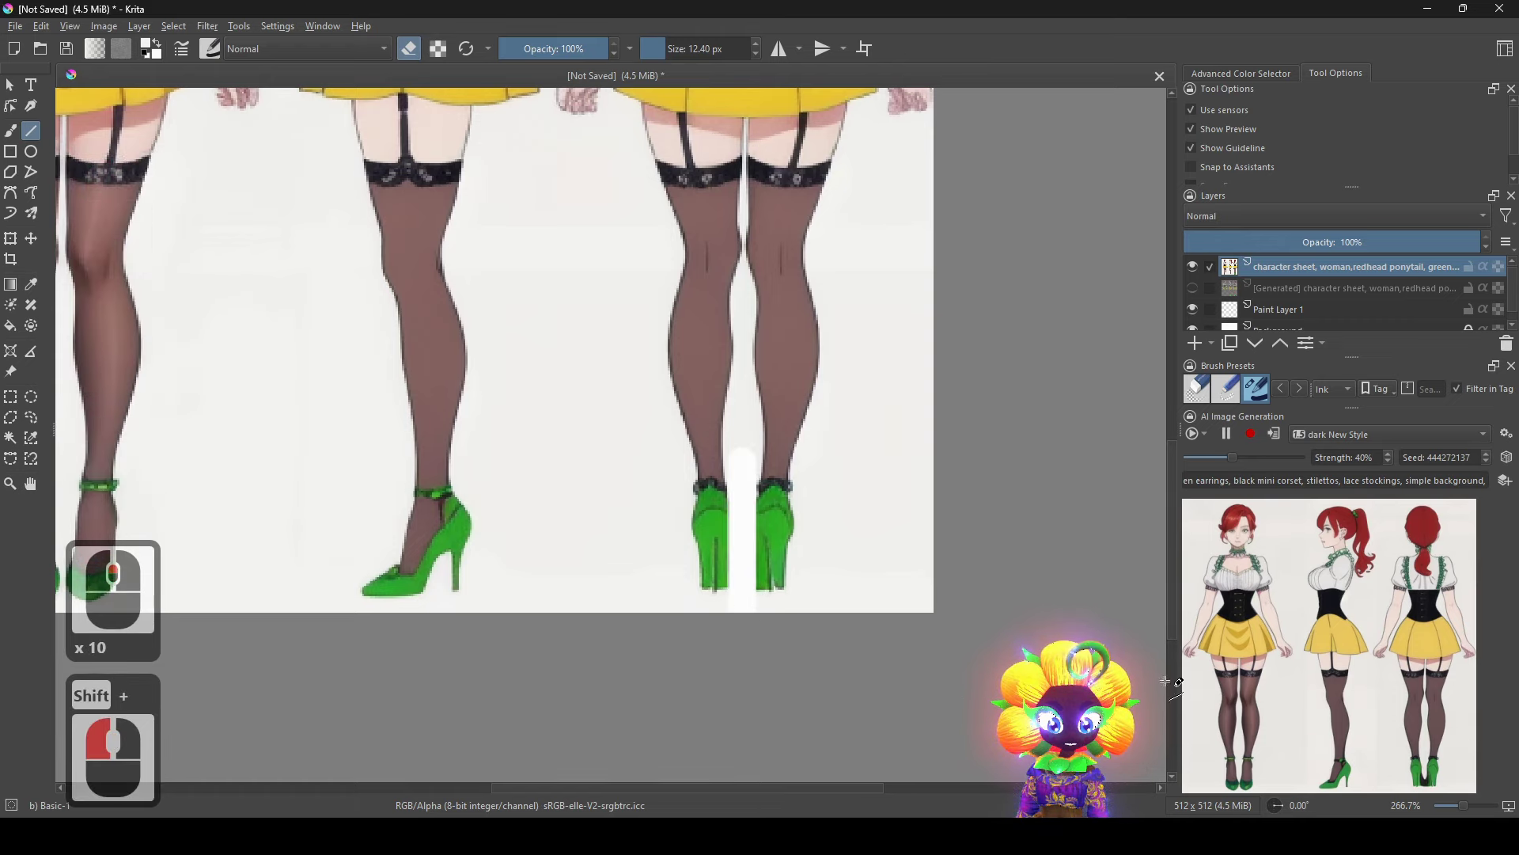
Examine the updated character sheet, including the side-view figure's lace stocking top and the back-view figure's hair.
{"action": "scroll", "coordinate": [877, 603], "scroll_direction": "down", "scroll_amount": 5}
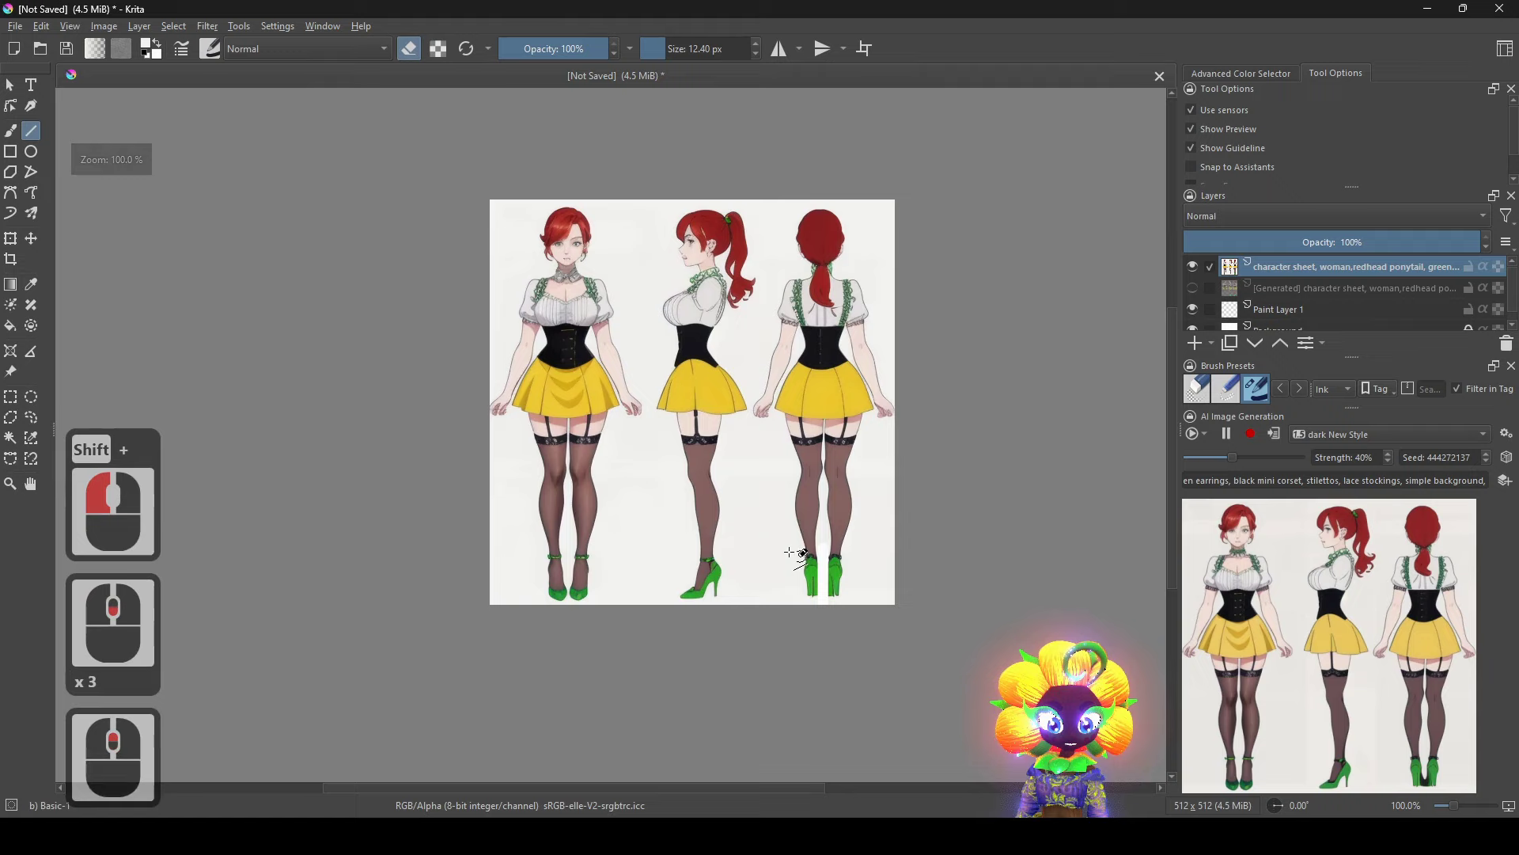
{"action": "scroll", "coordinate": [696, 424], "scroll_direction": "up", "scroll_amount": 3}
{"action": "scroll", "coordinate": [774, 562], "scroll_direction": "up", "scroll_amount": 2}
{"action": "scroll", "coordinate": [775, 569], "scroll_direction": "down", "scroll_amount": 2}
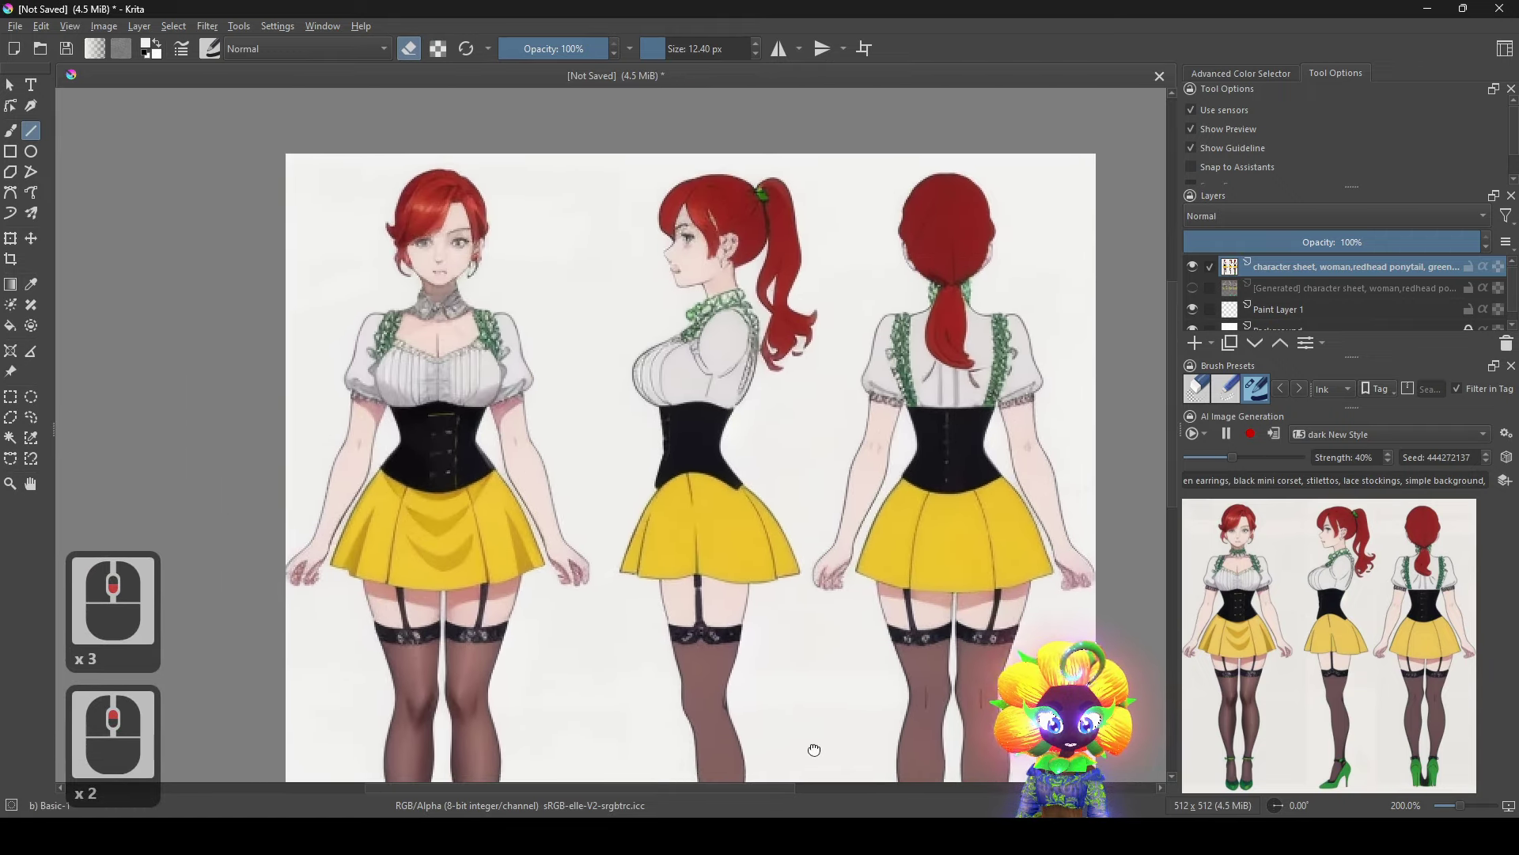
{"action": "scroll", "coordinate": [776, 675], "scroll_direction": "up", "scroll_amount": 4}
{"action": "scroll", "coordinate": [792, 597], "scroll_direction": "down", "scroll_amount": 1}
{"action": "scroll", "coordinate": [821, 570], "scroll_direction": "up", "scroll_amount": 2}
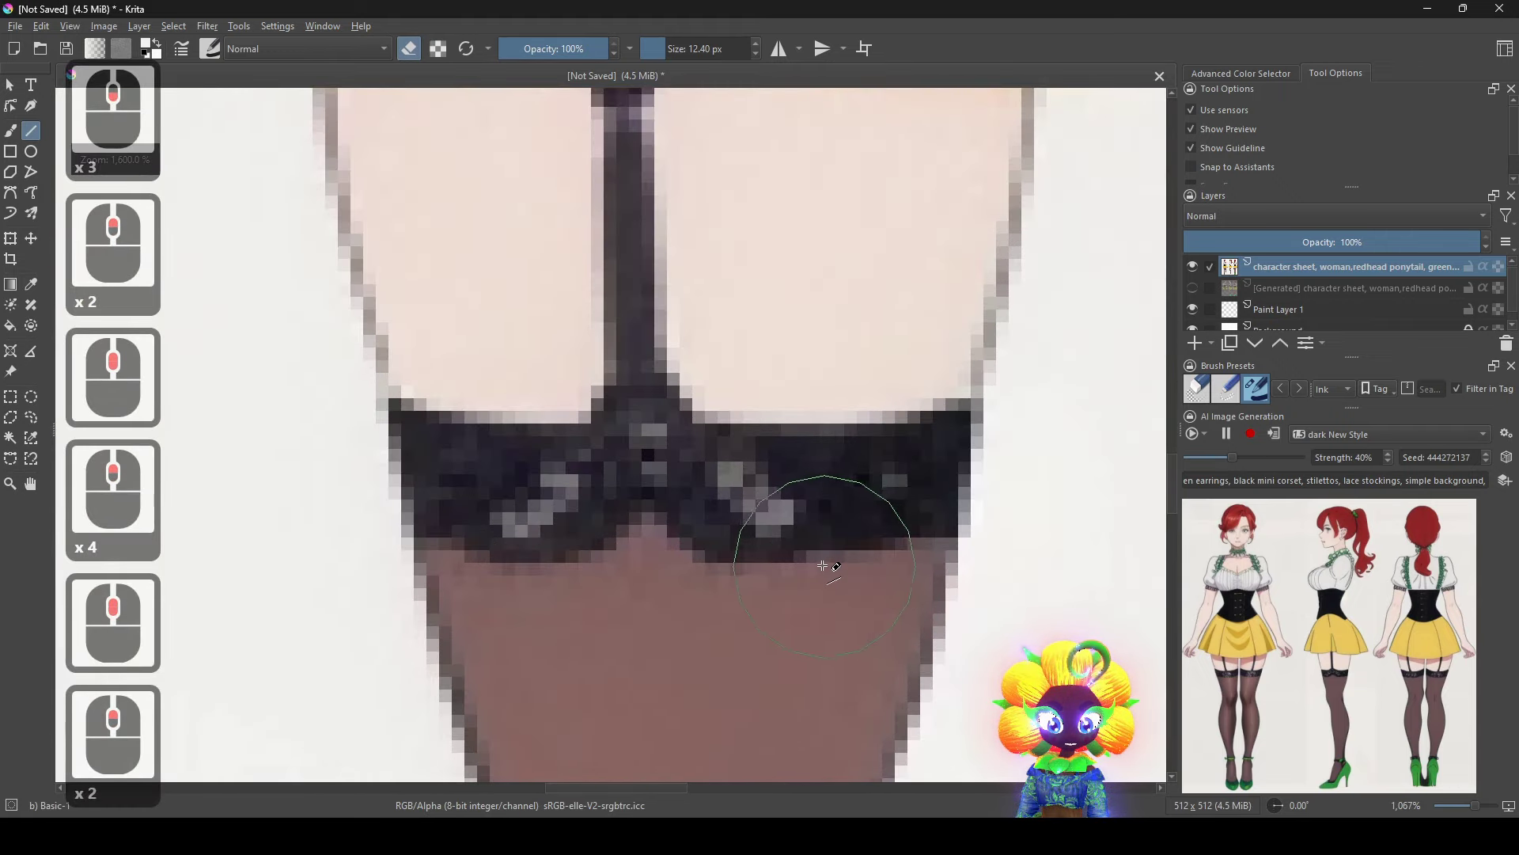
{"action": "scroll", "coordinate": [839, 570], "scroll_direction": "down", "scroll_amount": 8}
{"action": "scroll", "coordinate": [787, 546], "scroll_direction": "up", "scroll_amount": 5}
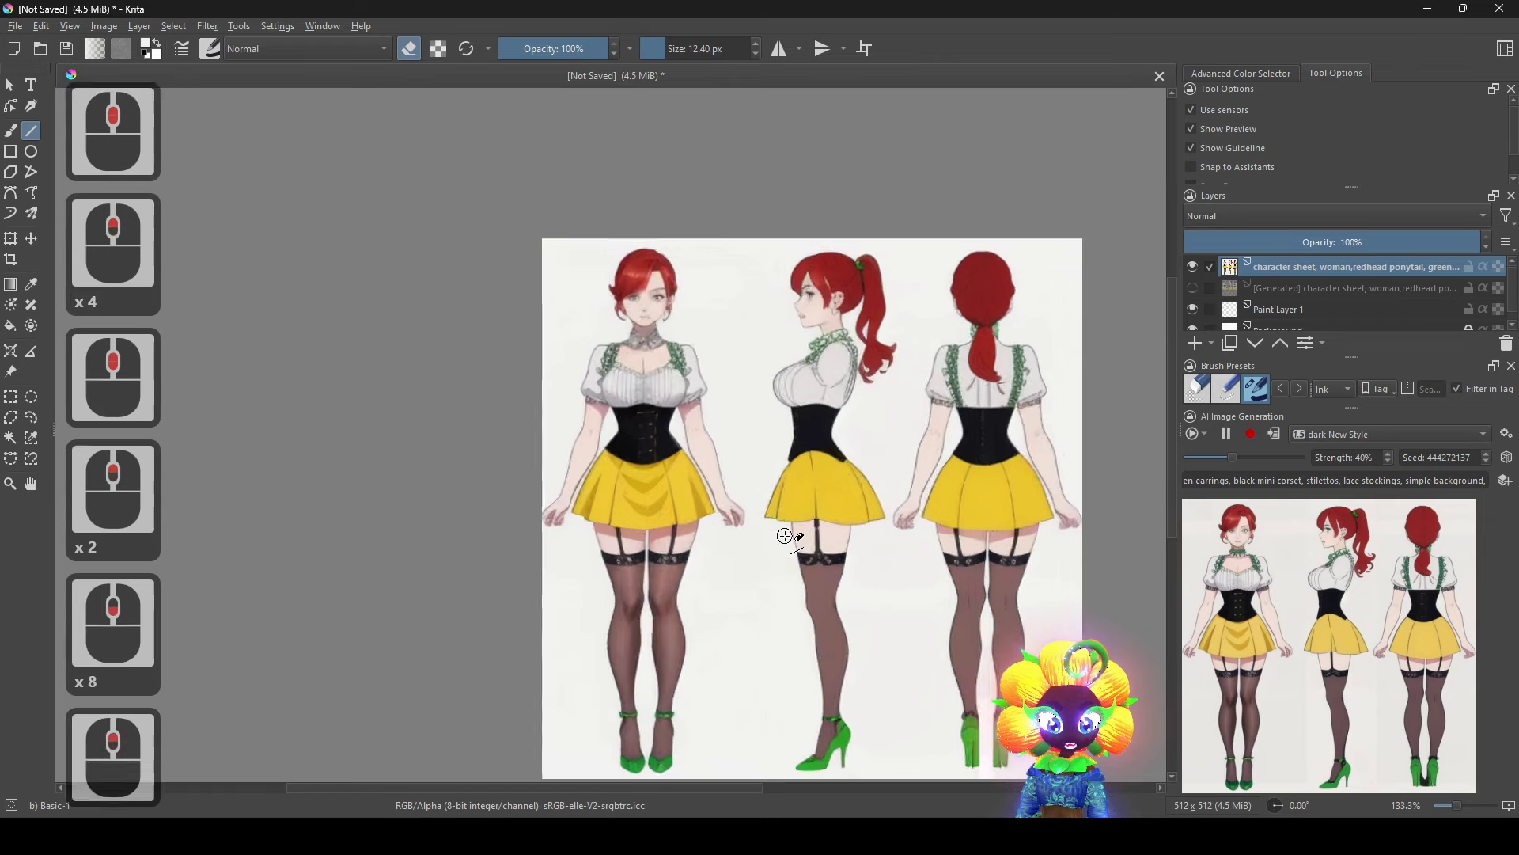
{"action": "scroll", "coordinate": [871, 554], "scroll_direction": "down", "scroll_amount": 3}
{"action": "scroll", "coordinate": [904, 559], "scroll_direction": "down", "scroll_amount": 3}
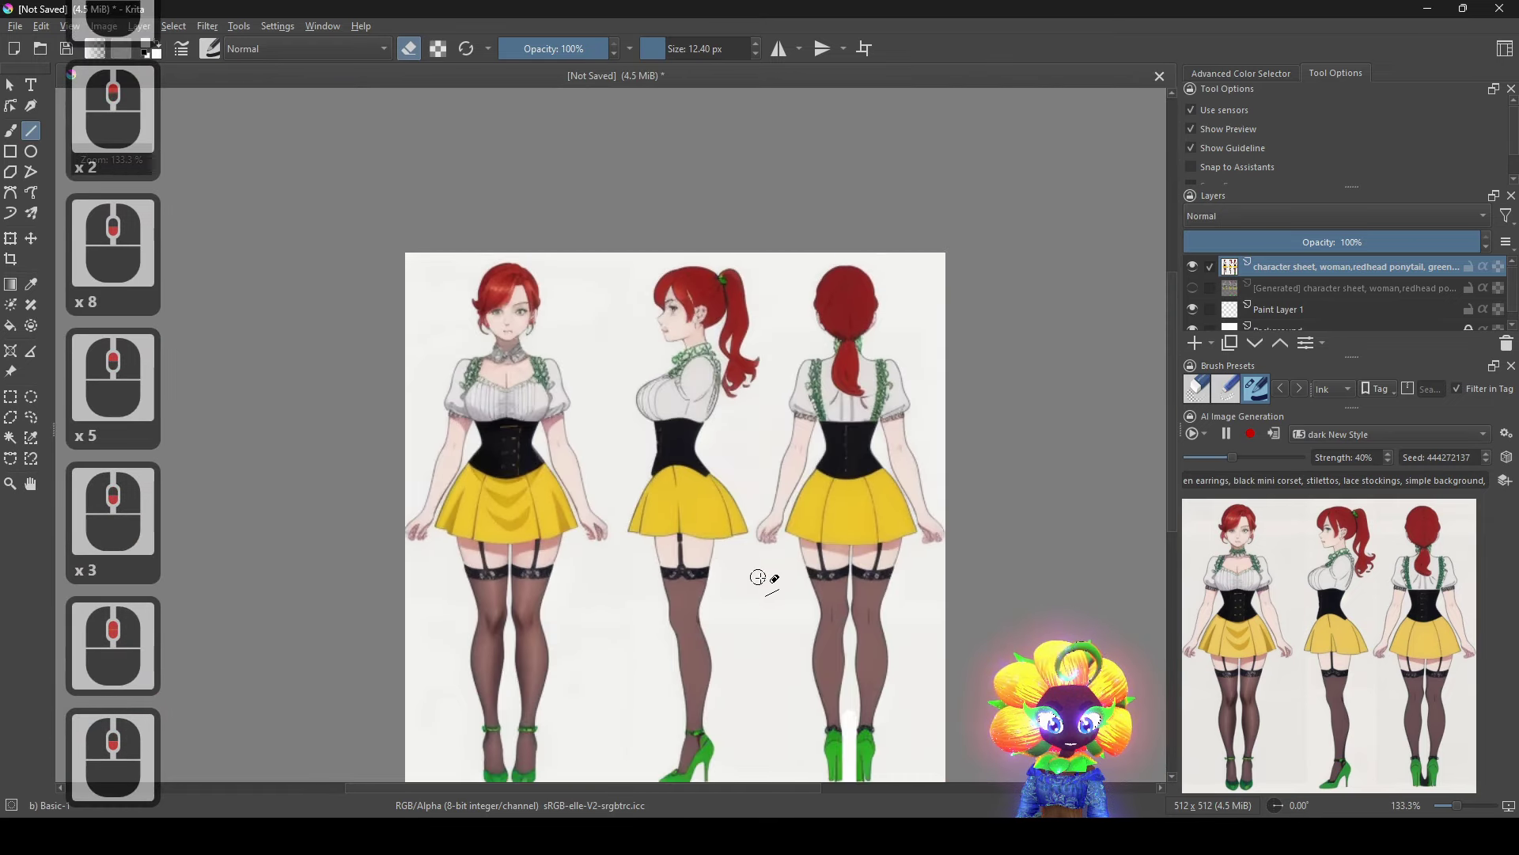
{"action": "scroll", "coordinate": [767, 577], "scroll_direction": "up", "scroll_amount": 1}
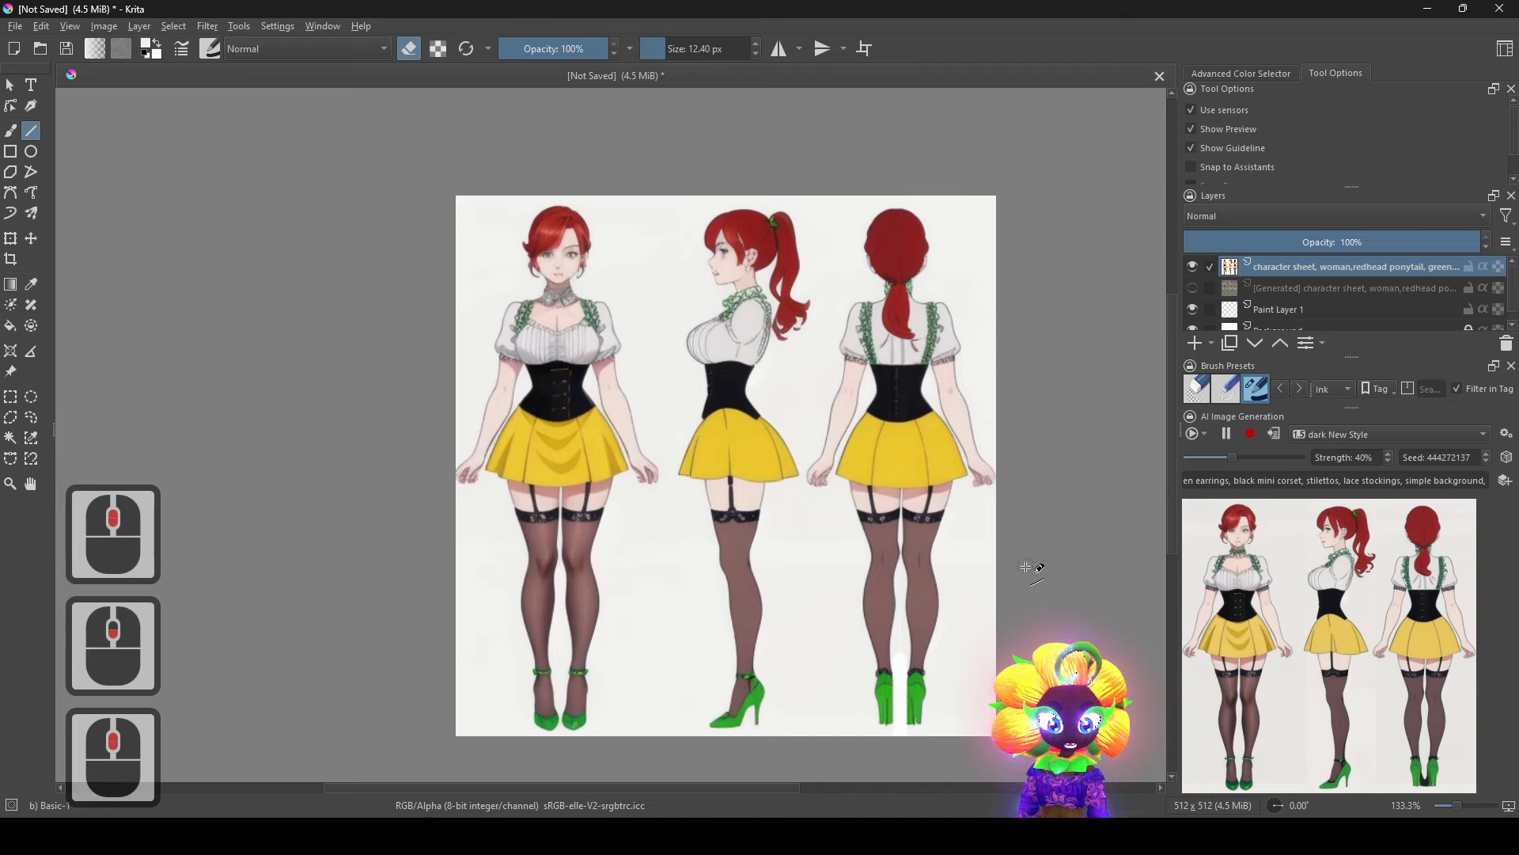
{"action": "scroll", "coordinate": [1024, 567], "scroll_direction": "down", "scroll_amount": 1}
{"action": "scroll", "coordinate": [1003, 576], "scroll_direction": "up", "scroll_amount": 1}
{"action": "left_click_drag", "start_coordinate": [972, 574], "coordinate": [997, 562]}
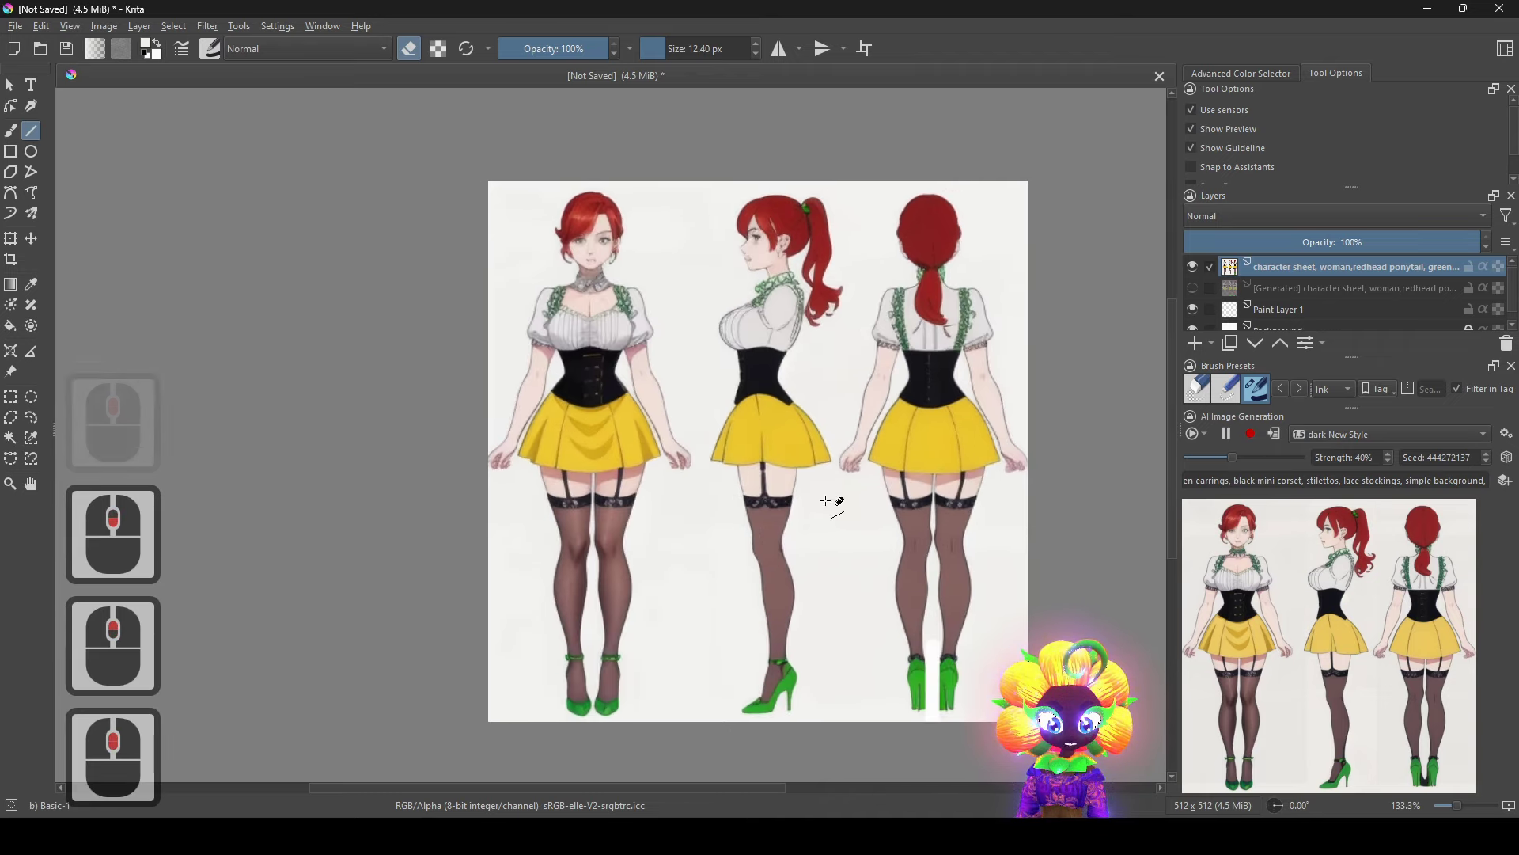
{"action": "left_click_drag", "start_coordinate": [791, 475], "coordinate": [736, 484]}
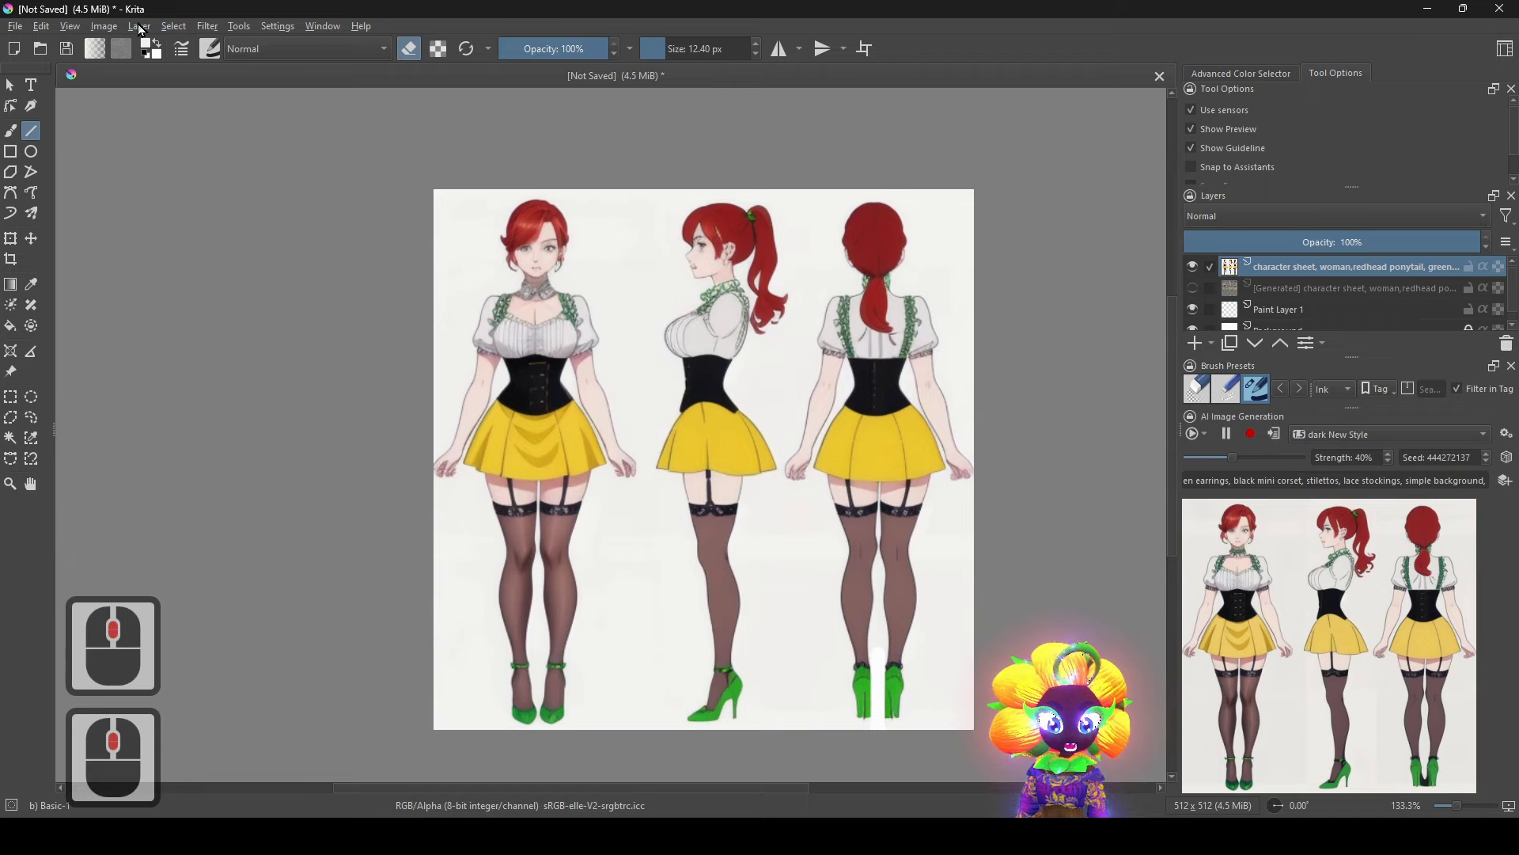
{"action": "scroll", "coordinate": [609, 237], "scroll_direction": "up", "scroll_amount": 6}
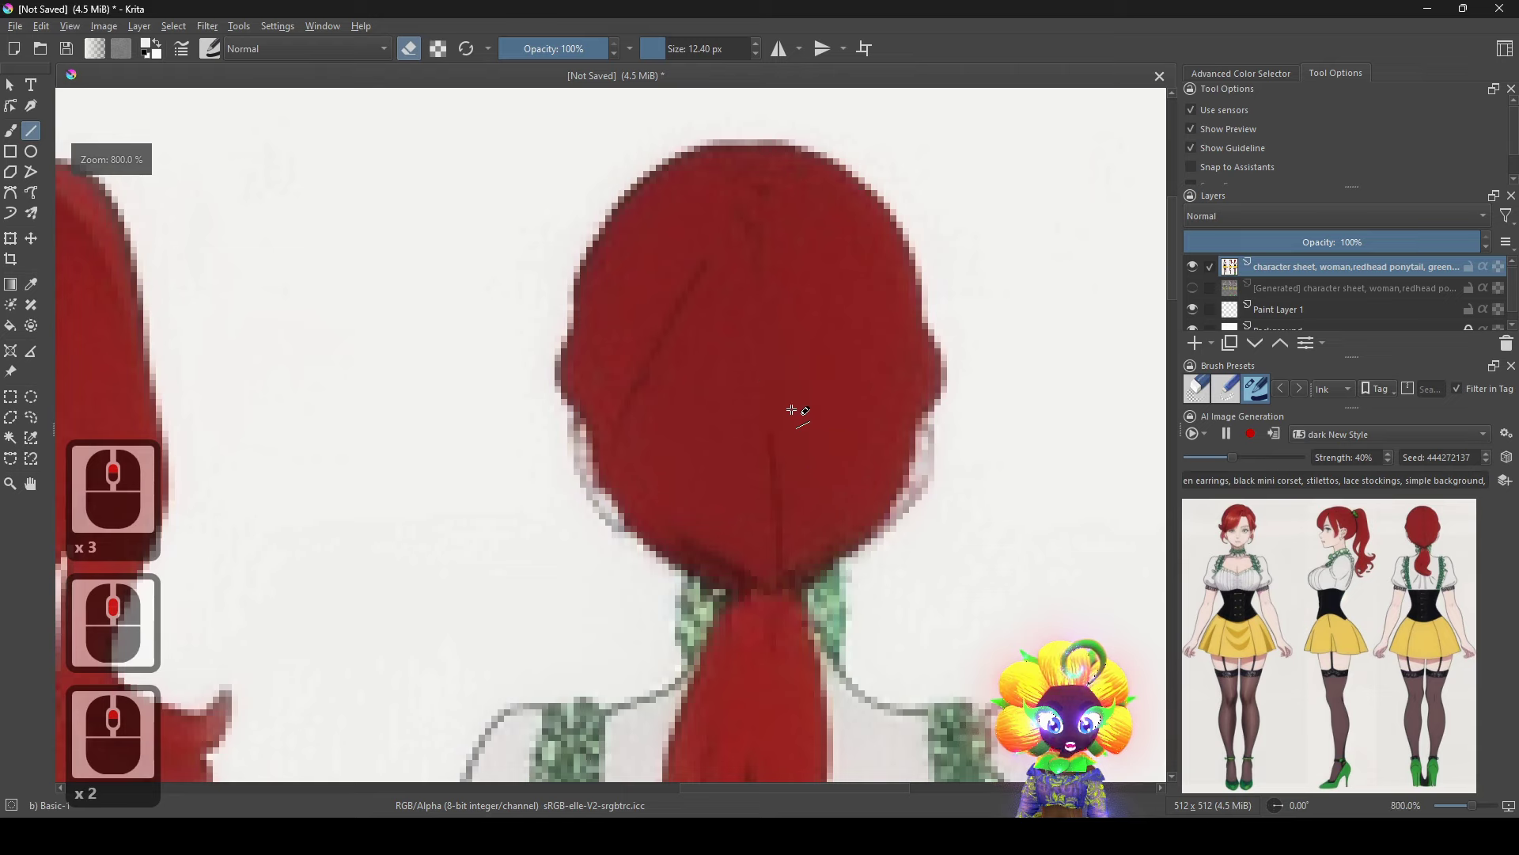
Cover the dark strand lines on the back-view head with sampled dark red, using 12.40 px straight lines and a 25.02 px freehand brush.
{"action": "left_click", "coordinate": [792, 409], "text": "ctrl"}
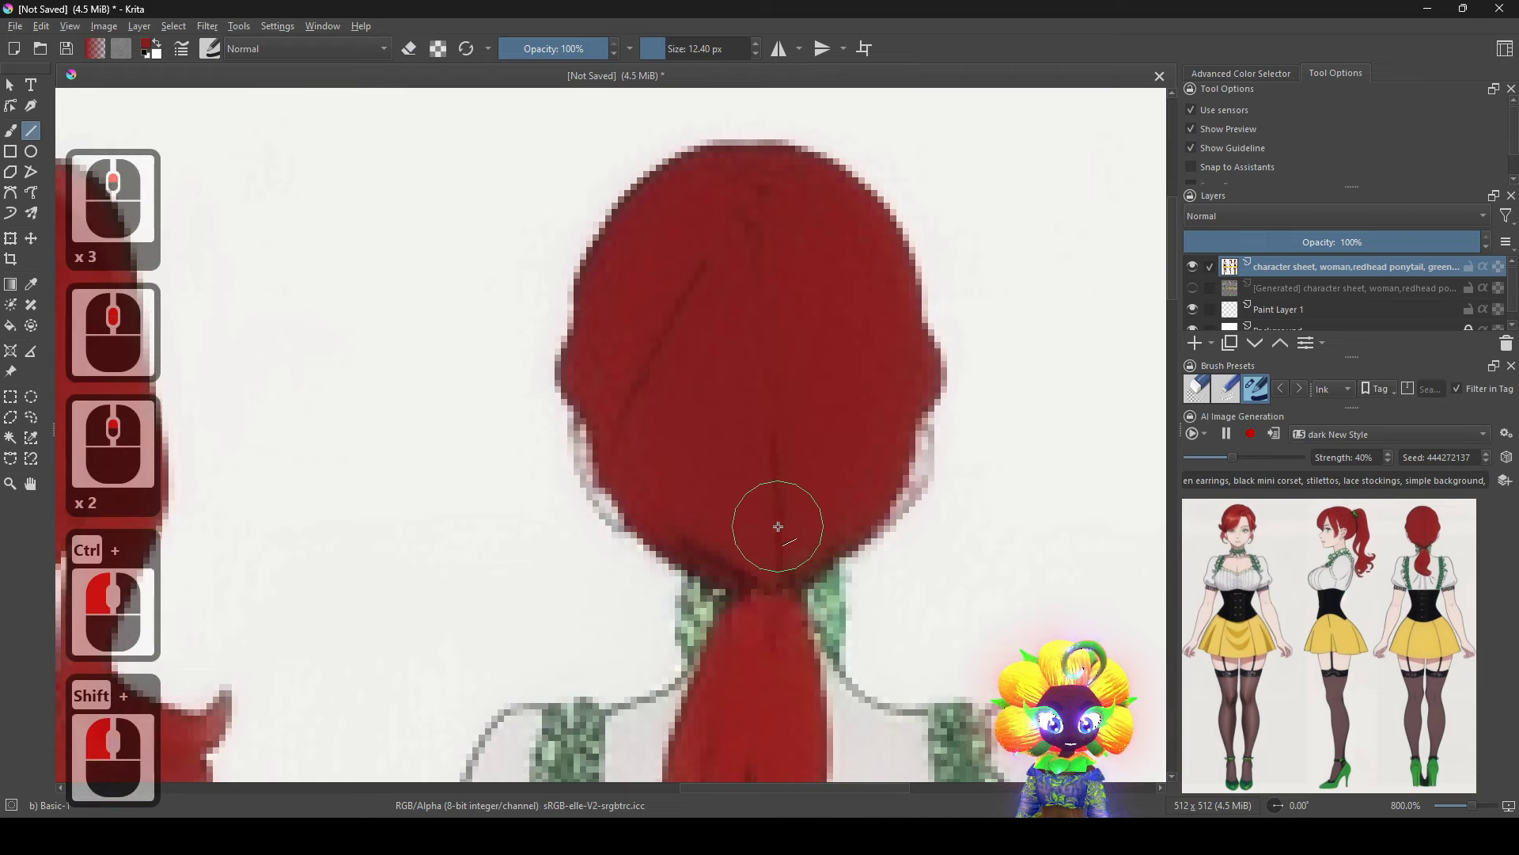
{"action": "left_click_drag", "start_coordinate": [779, 527], "coordinate": [774, 410]}
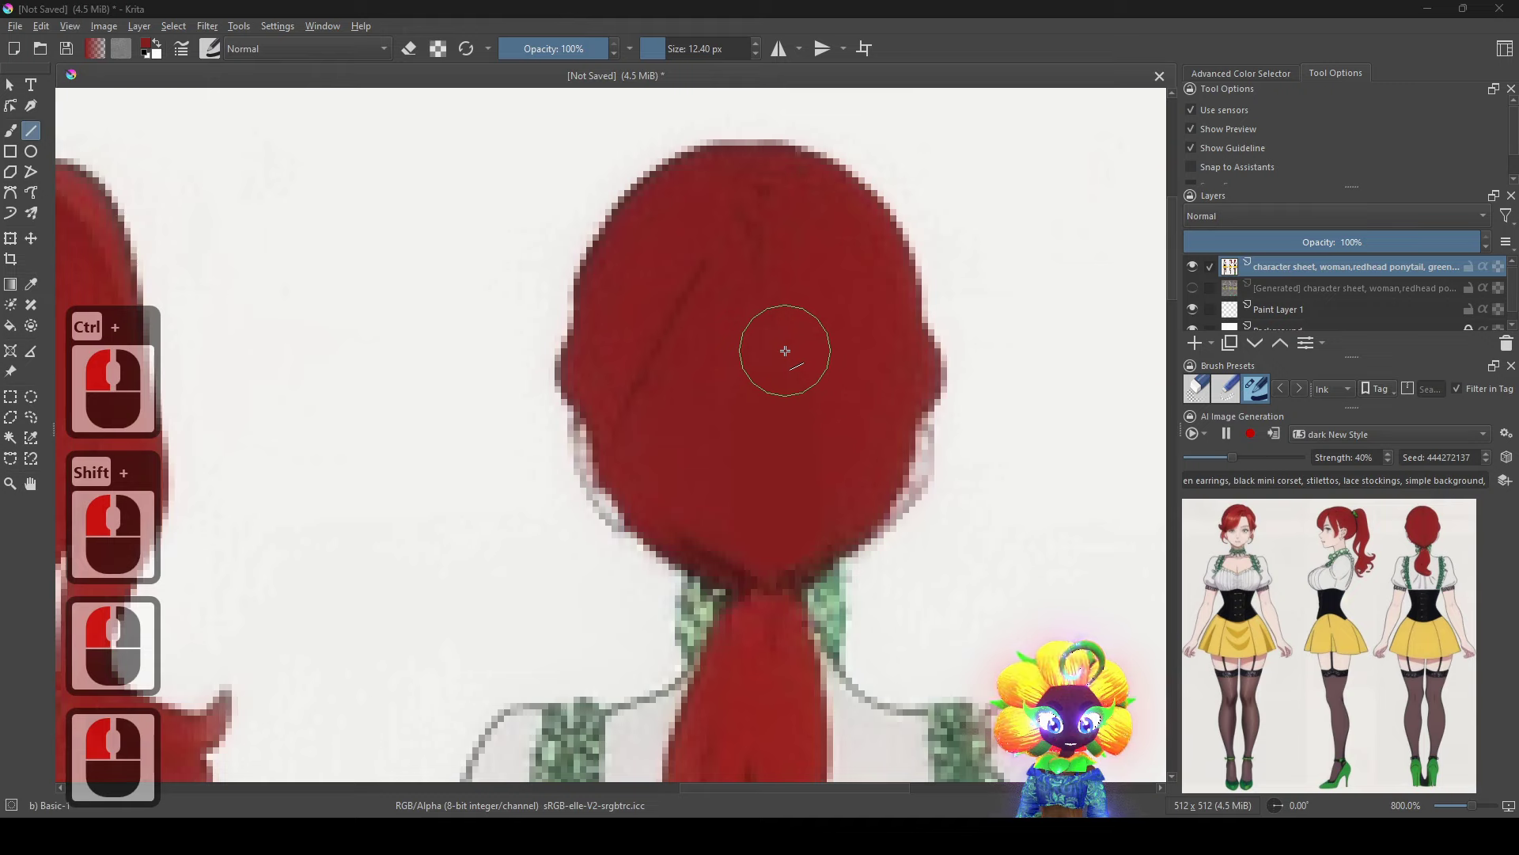
{"action": "left_click_drag", "start_coordinate": [786, 351], "coordinate": [752, 194]}
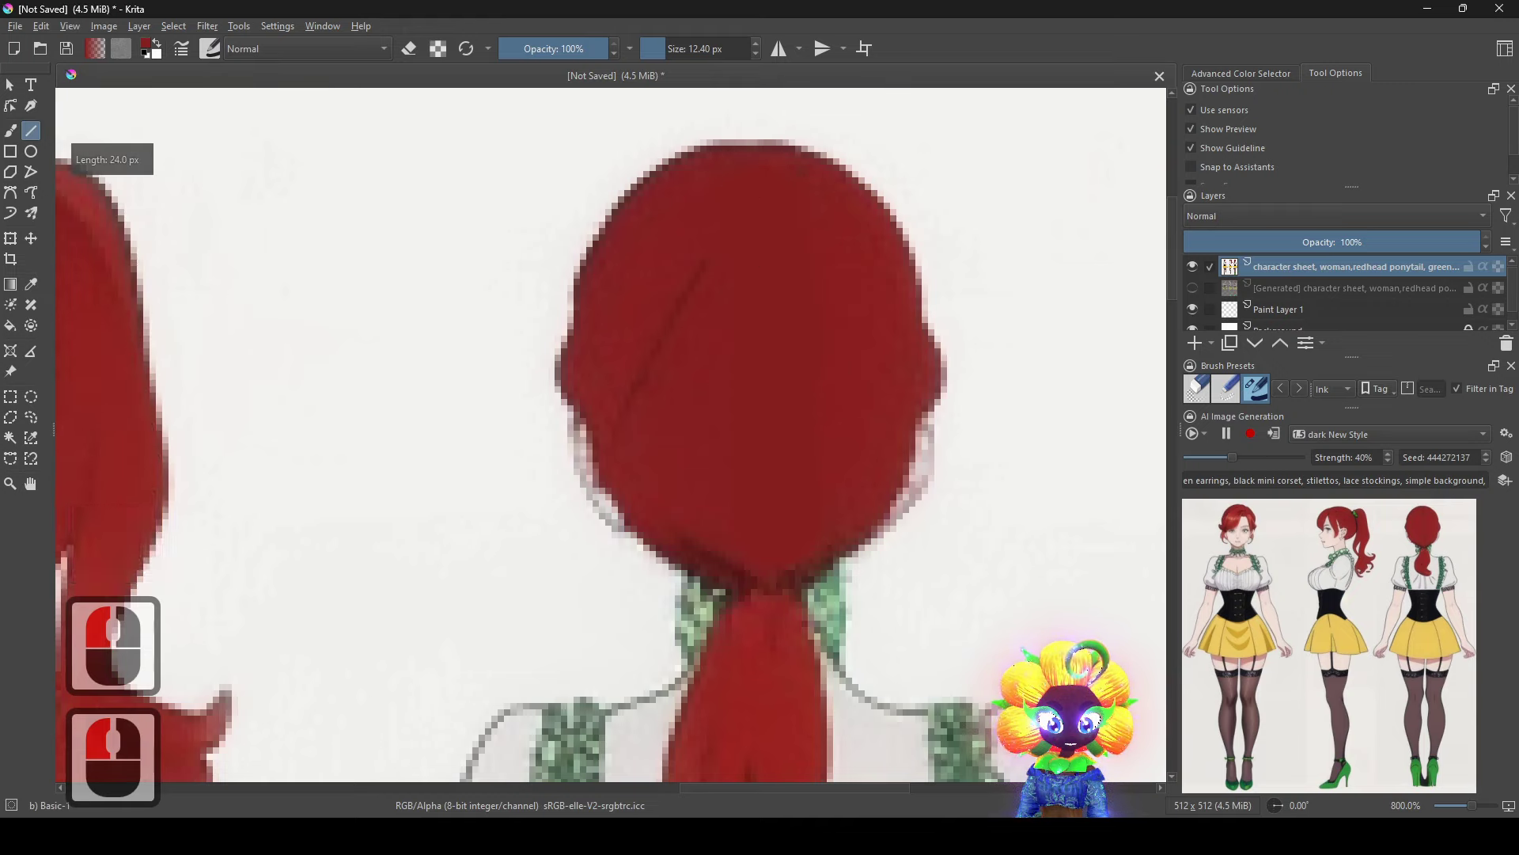
{"action": "left_click", "coordinate": [11, 130]}
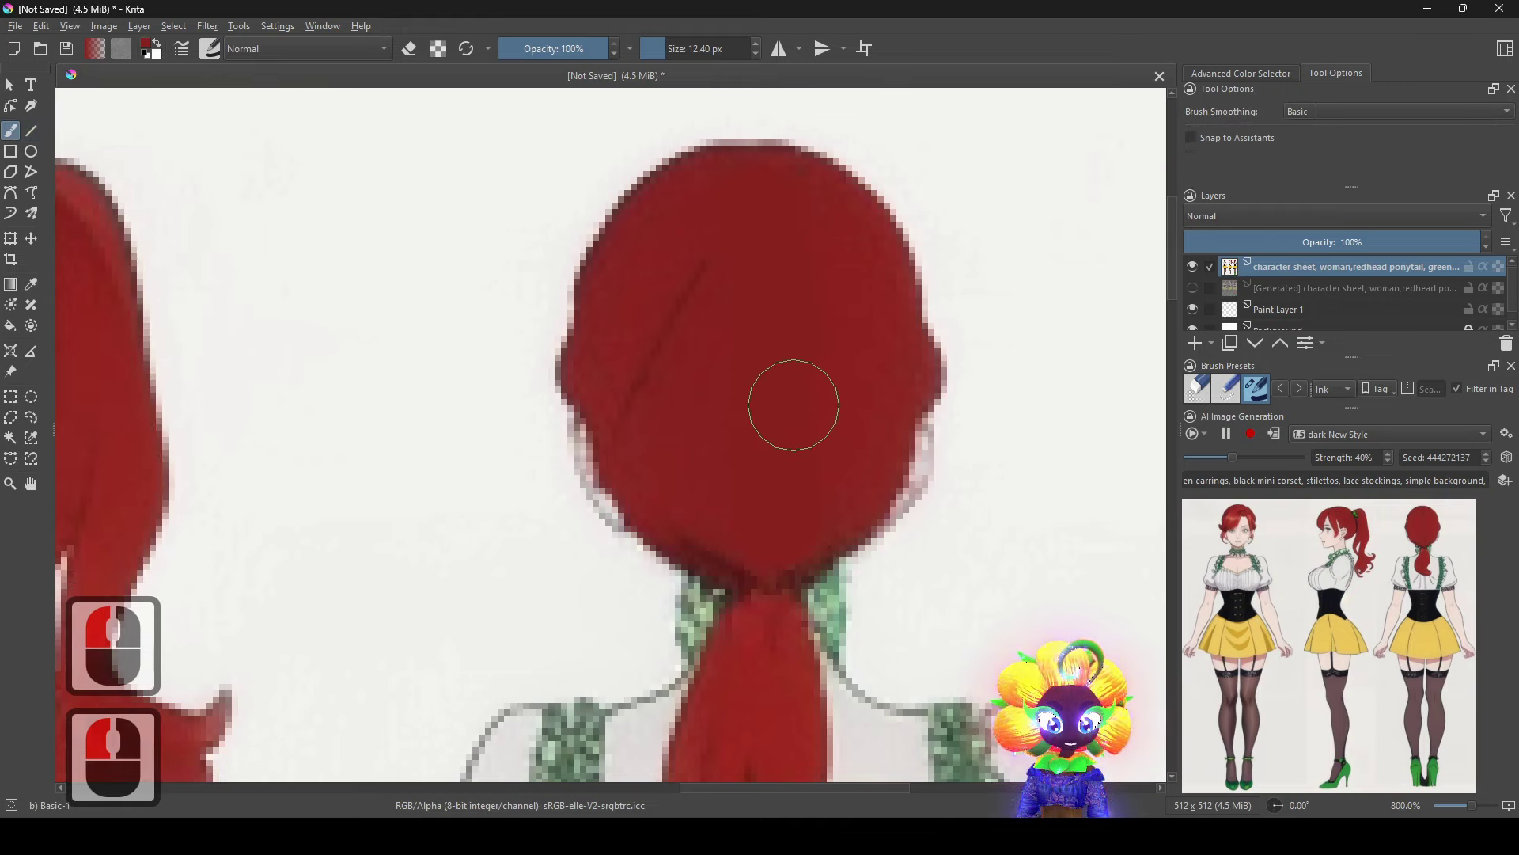
{"action": "mouse_move", "coordinate": [796, 405]}
{"action": "left_mouse_down"}
{"action": "mouse_move", "coordinate": [715, 396]}
{"action": "mouse_move", "coordinate": [702, 329]}
{"action": "mouse_move", "coordinate": [780, 262]}
{"action": "mouse_move", "coordinate": [768, 362]}
{"action": "left_mouse_up"}
{"action": "left_click", "coordinate": [769, 361]}
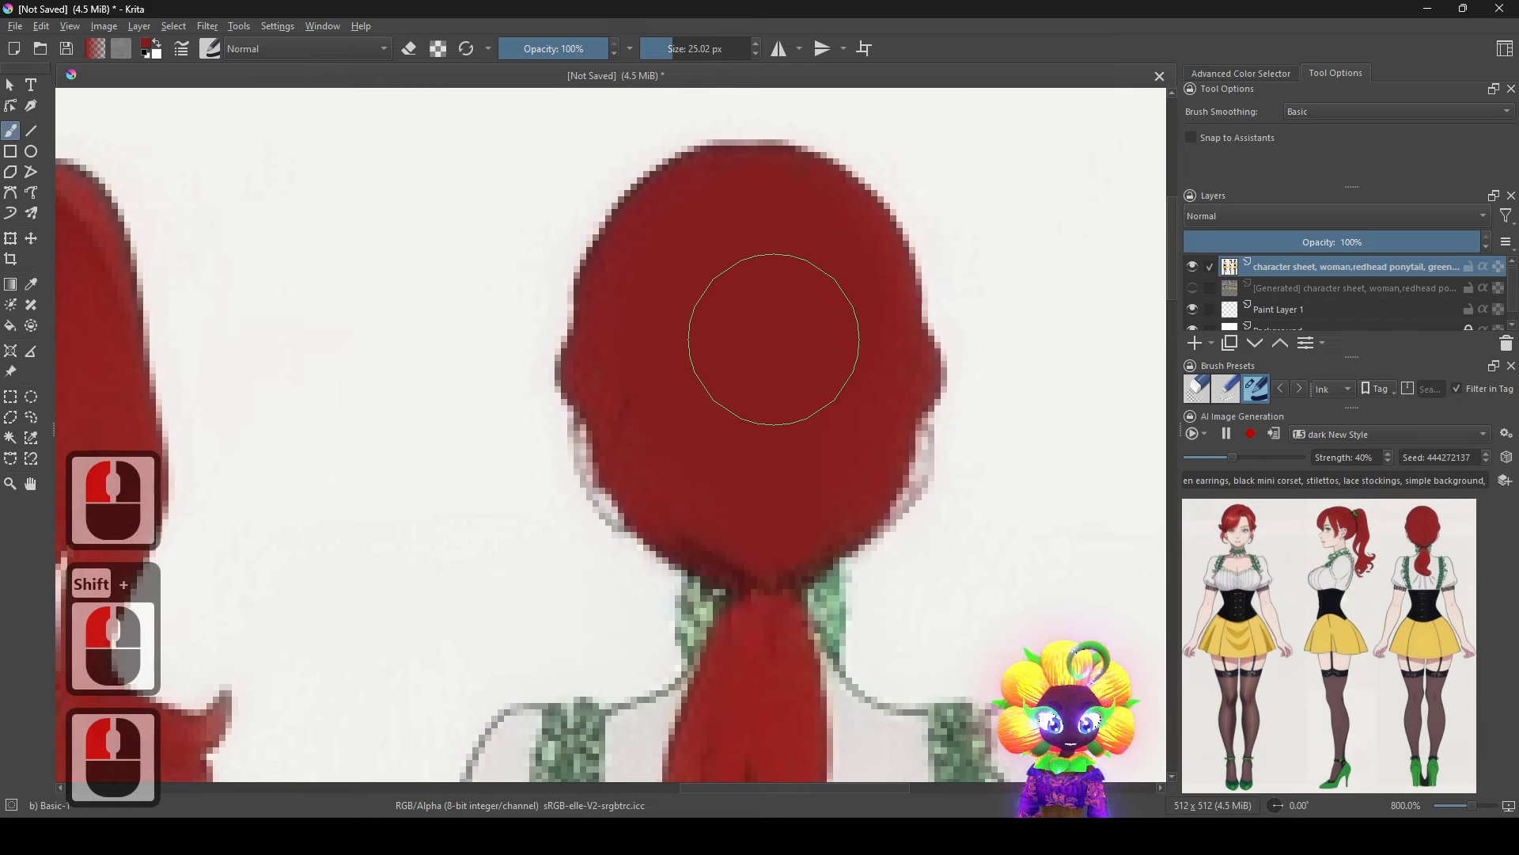
Scale the whole image to 1024 px wide with constrained proportions.
{"action": "scroll", "coordinate": [775, 340], "scroll_direction": "down", "scroll_amount": 6}
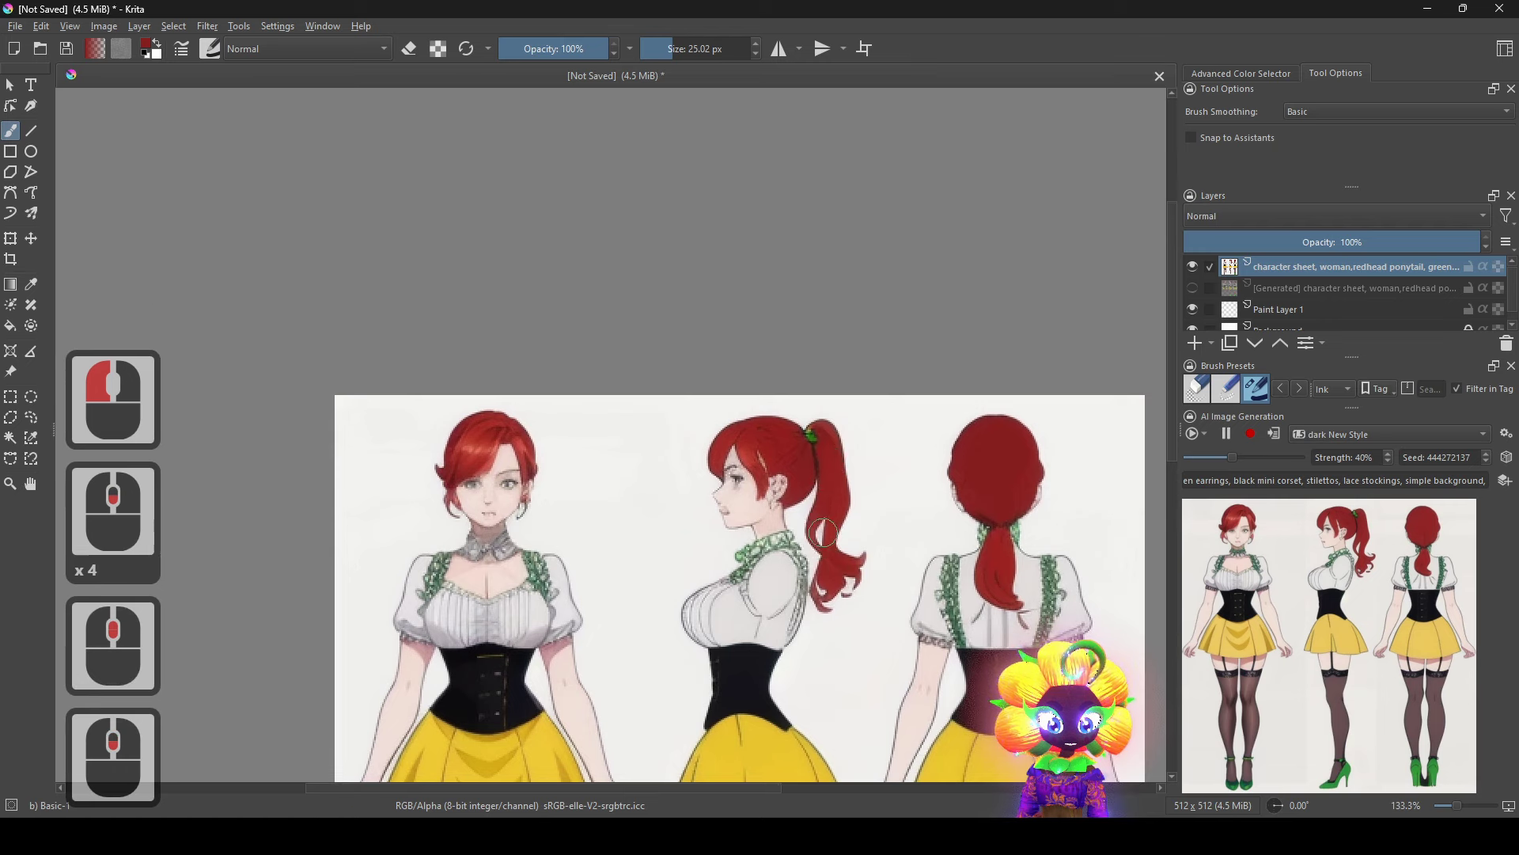
{"action": "scroll", "coordinate": [825, 533], "scroll_direction": "down", "scroll_amount": 2}
{"action": "scroll", "coordinate": [596, 273], "scroll_direction": "up", "scroll_amount": 4}
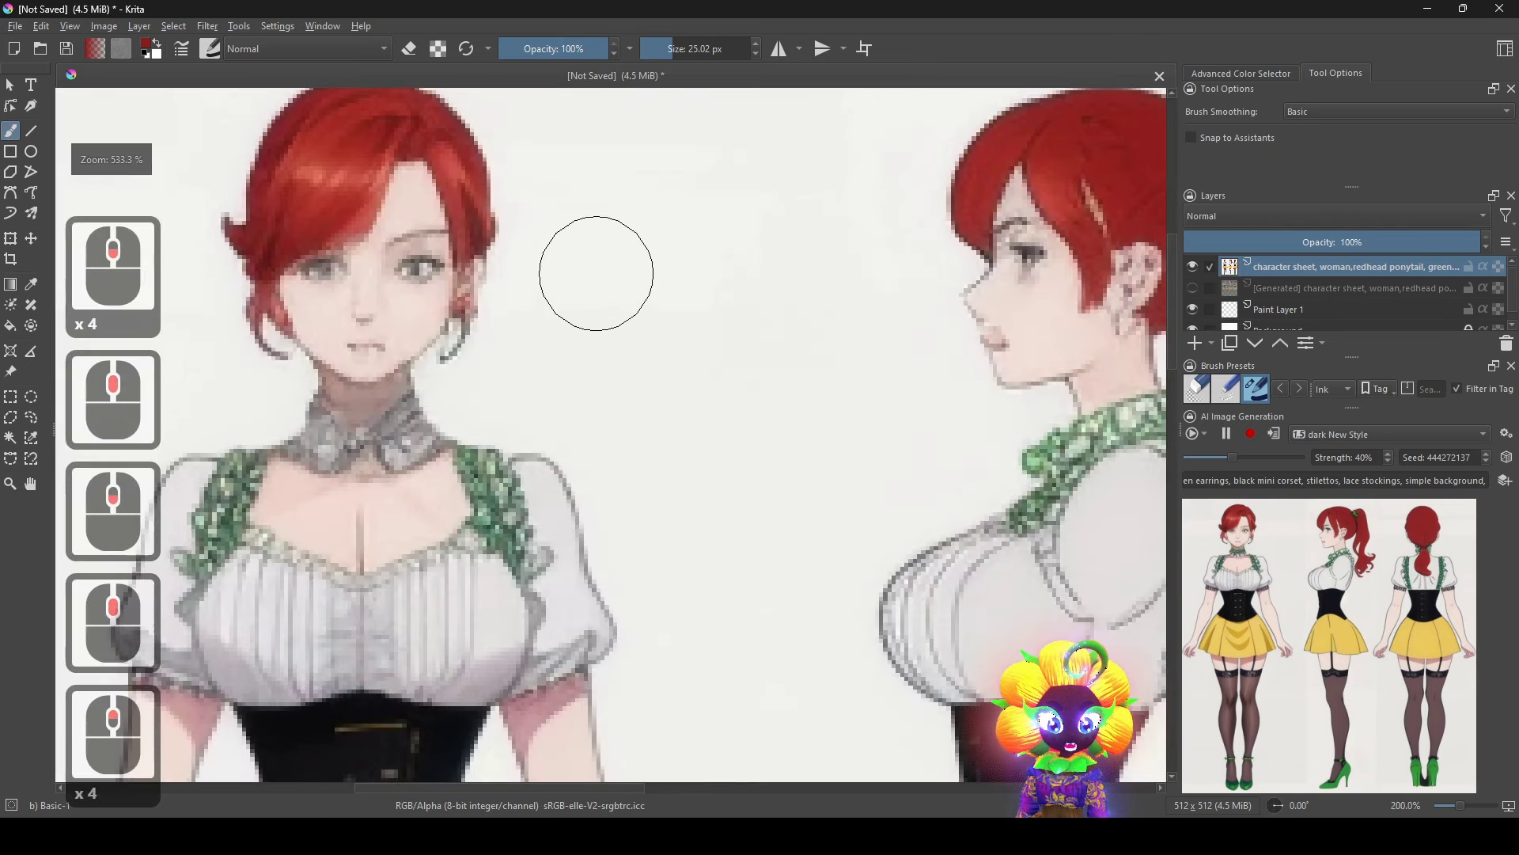
{"action": "scroll", "coordinate": [672, 305], "scroll_direction": "down", "scroll_amount": 5}
{"action": "scroll", "coordinate": [718, 272], "scroll_direction": "up", "scroll_amount": 1}
{"action": "left_click_drag", "start_coordinate": [750, 360], "coordinate": [703, 305]}
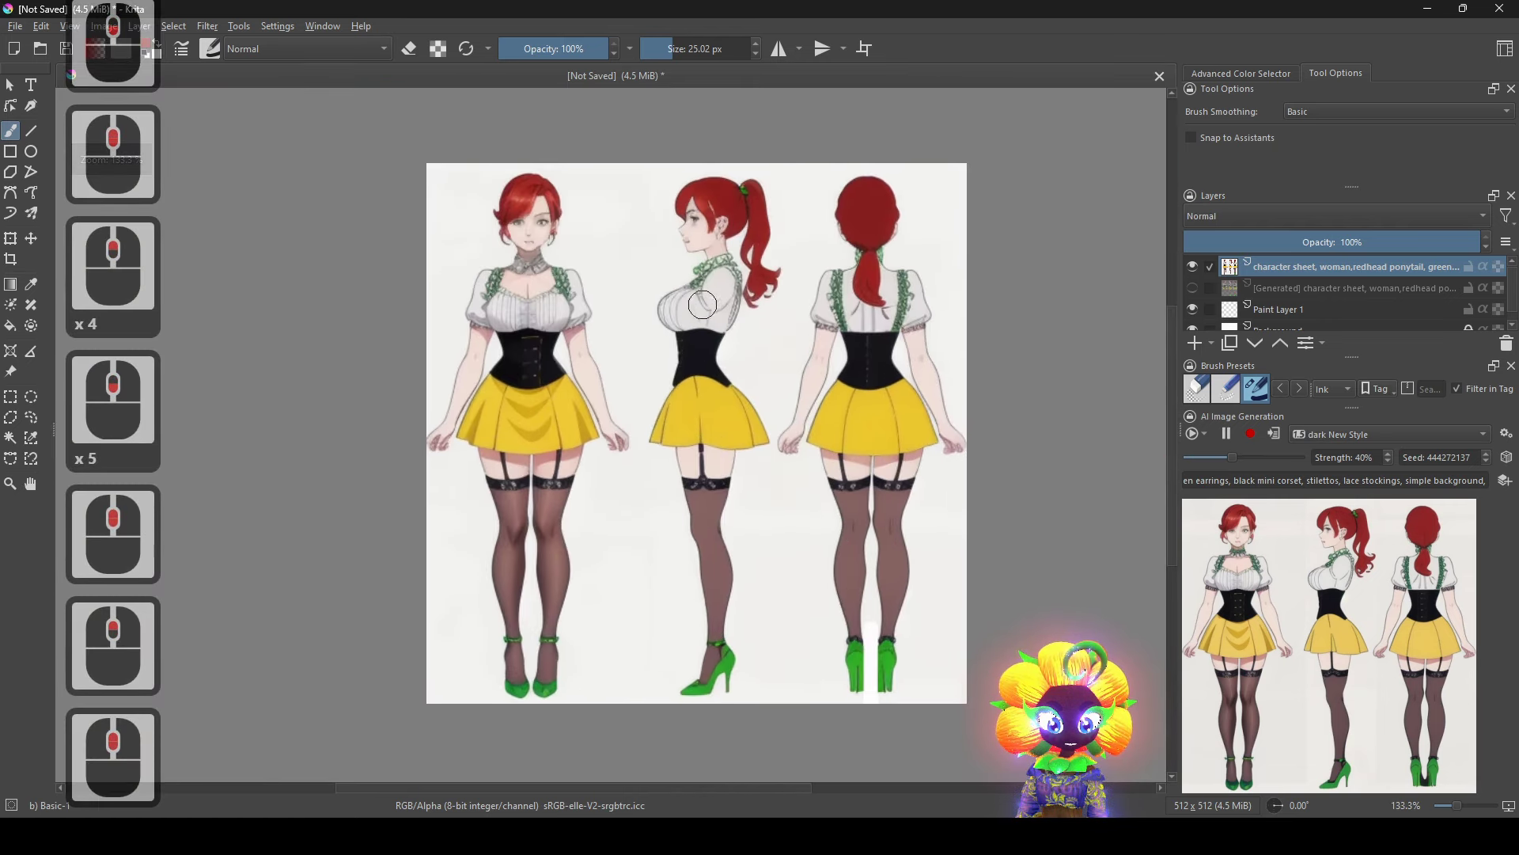
{"action": "left_click", "coordinate": [111, 28]}
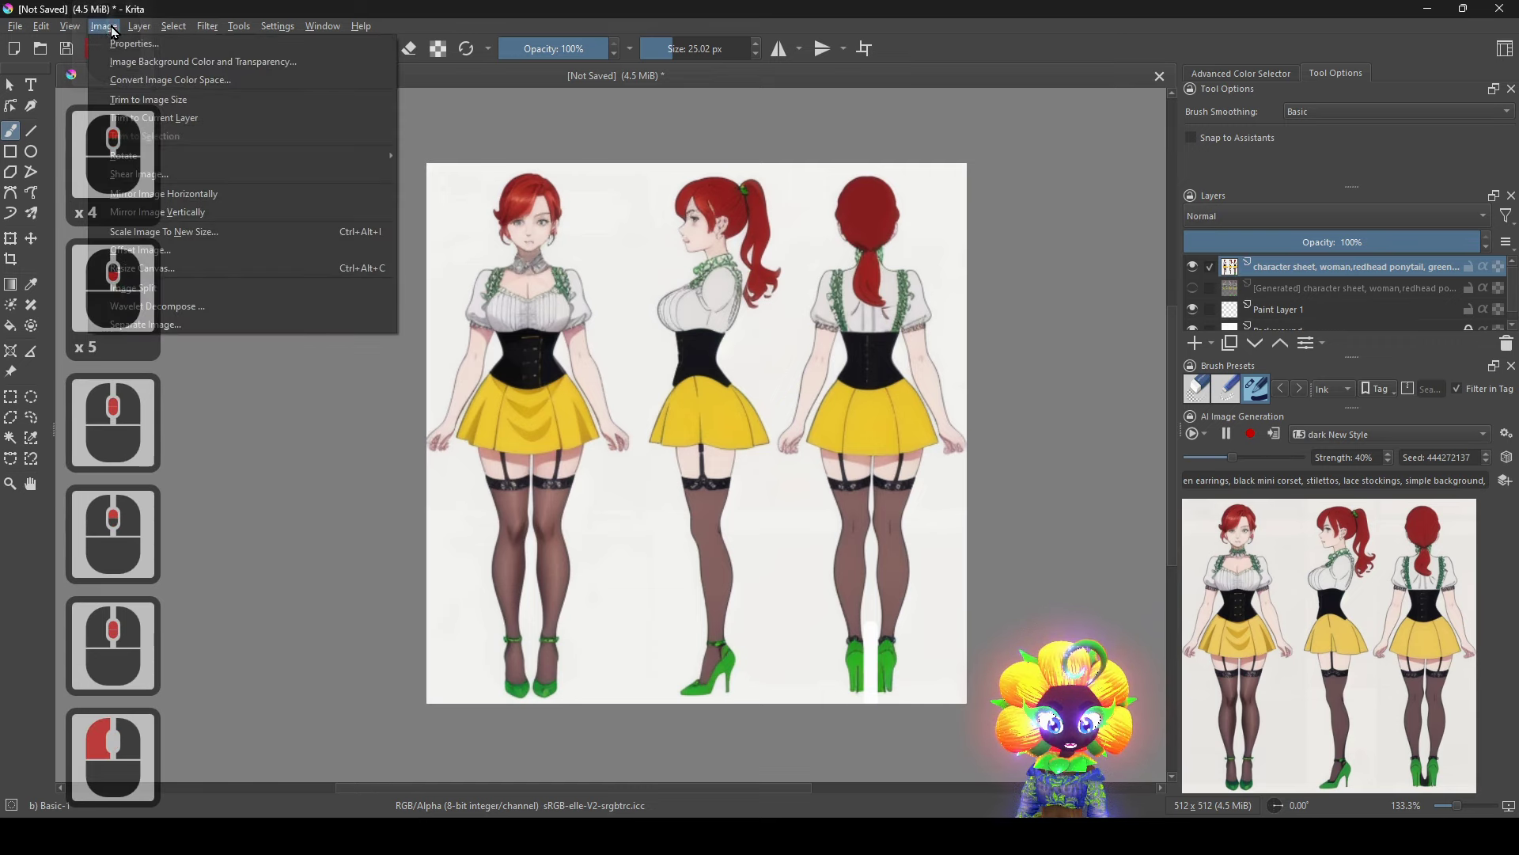
{"action": "left_click", "coordinate": [203, 231]}
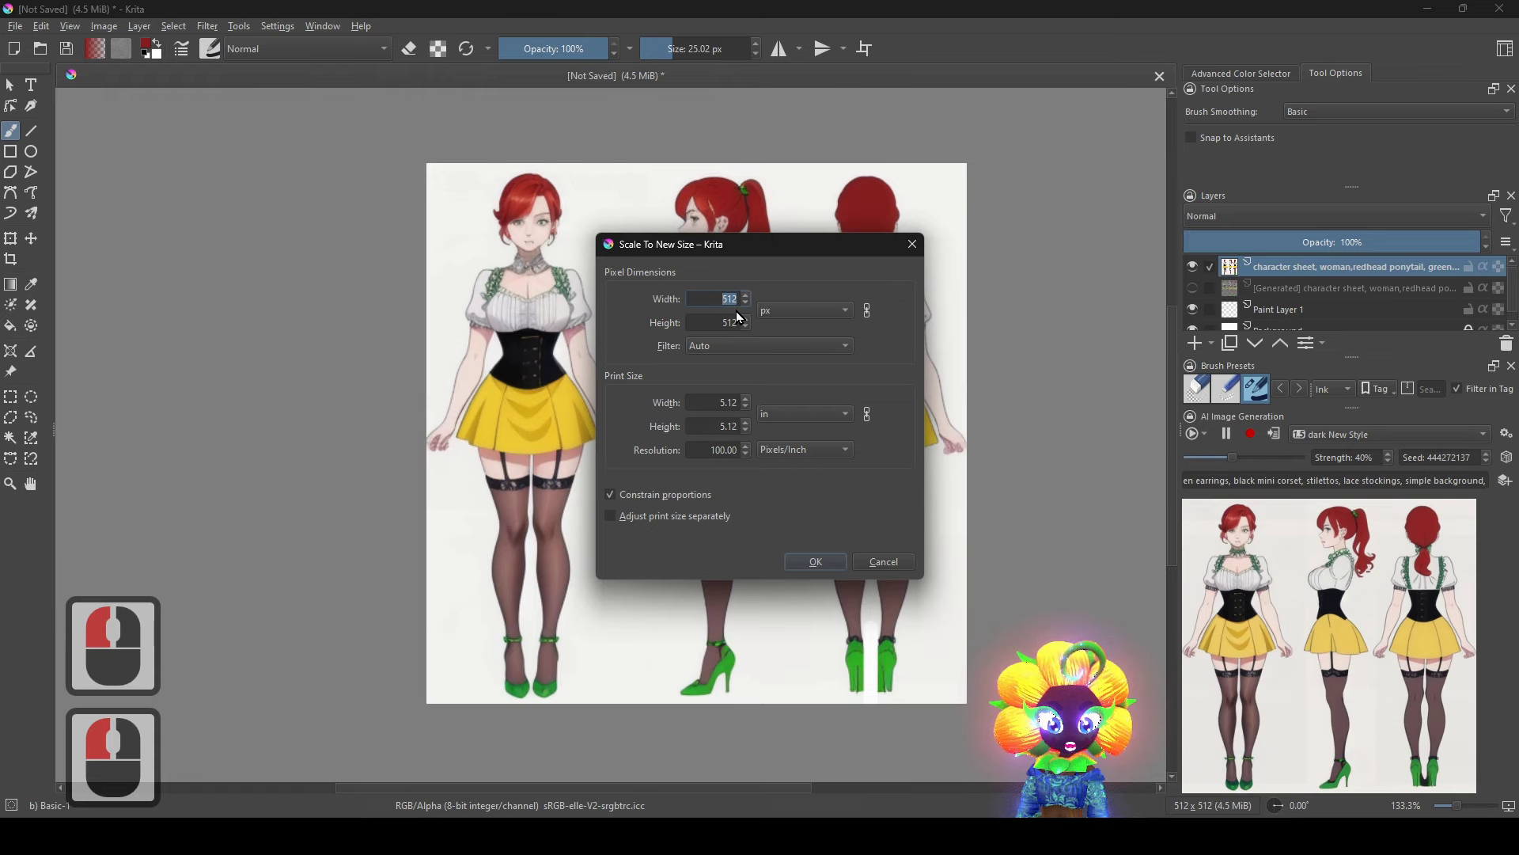
{"action": "type", "text": "1024"}
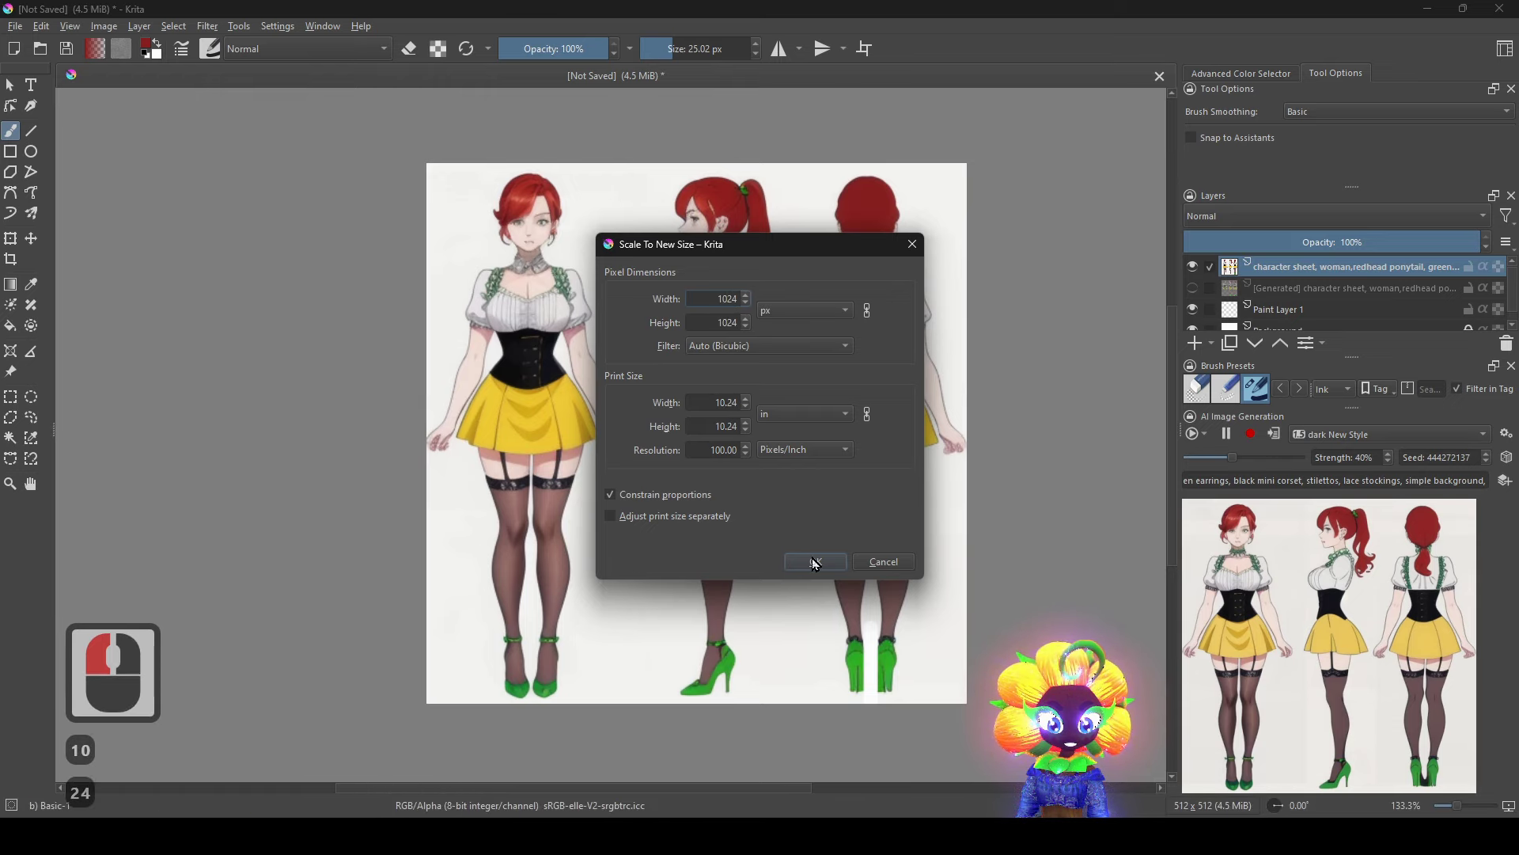
{"action": "left_click", "coordinate": [815, 563]}
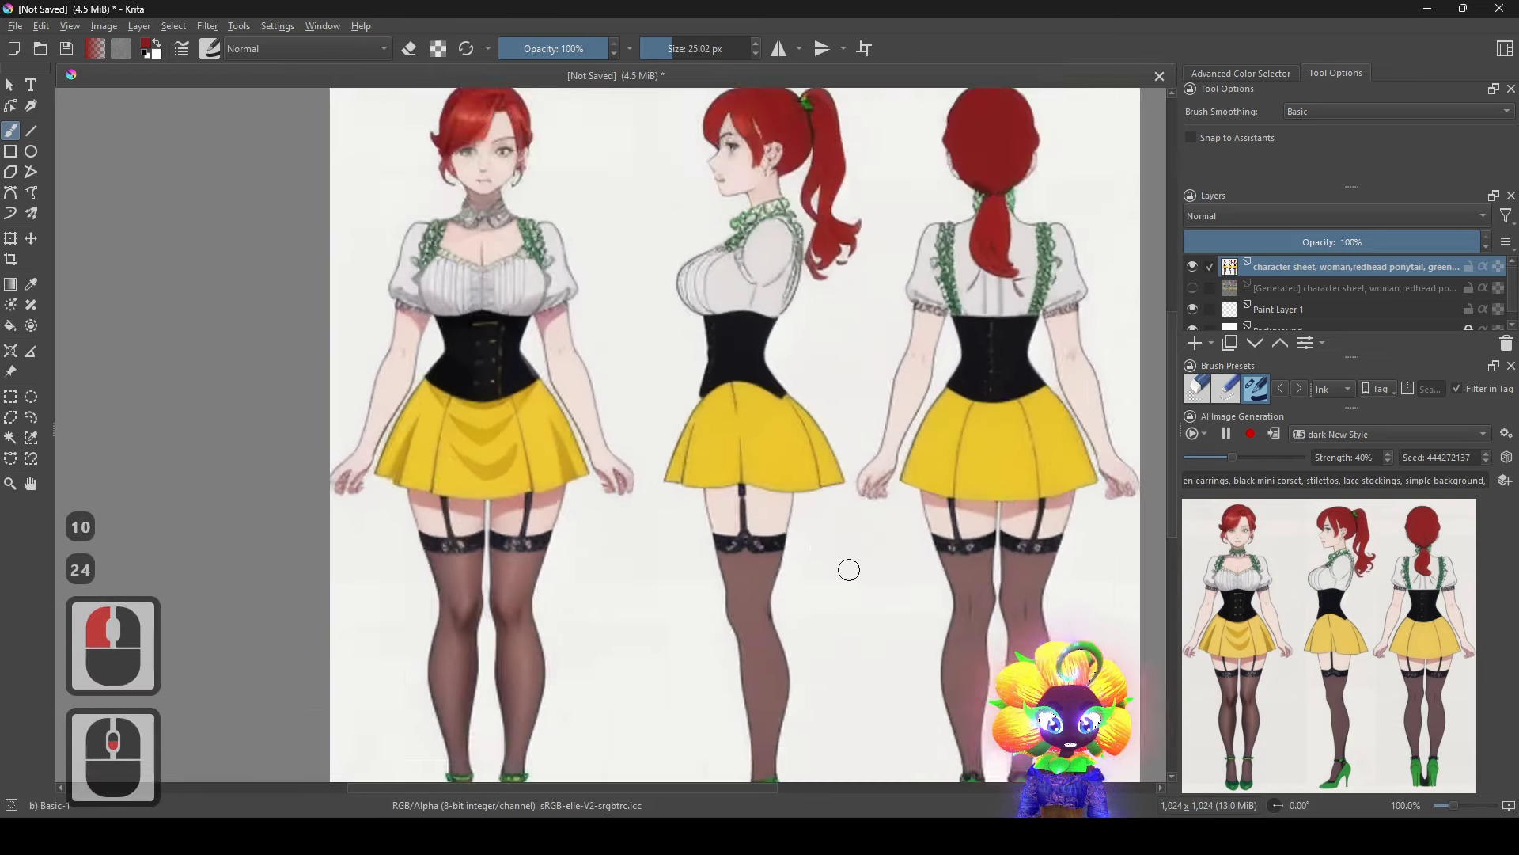
{"action": "scroll", "coordinate": [845, 562], "scroll_direction": "down", "scroll_amount": 2}
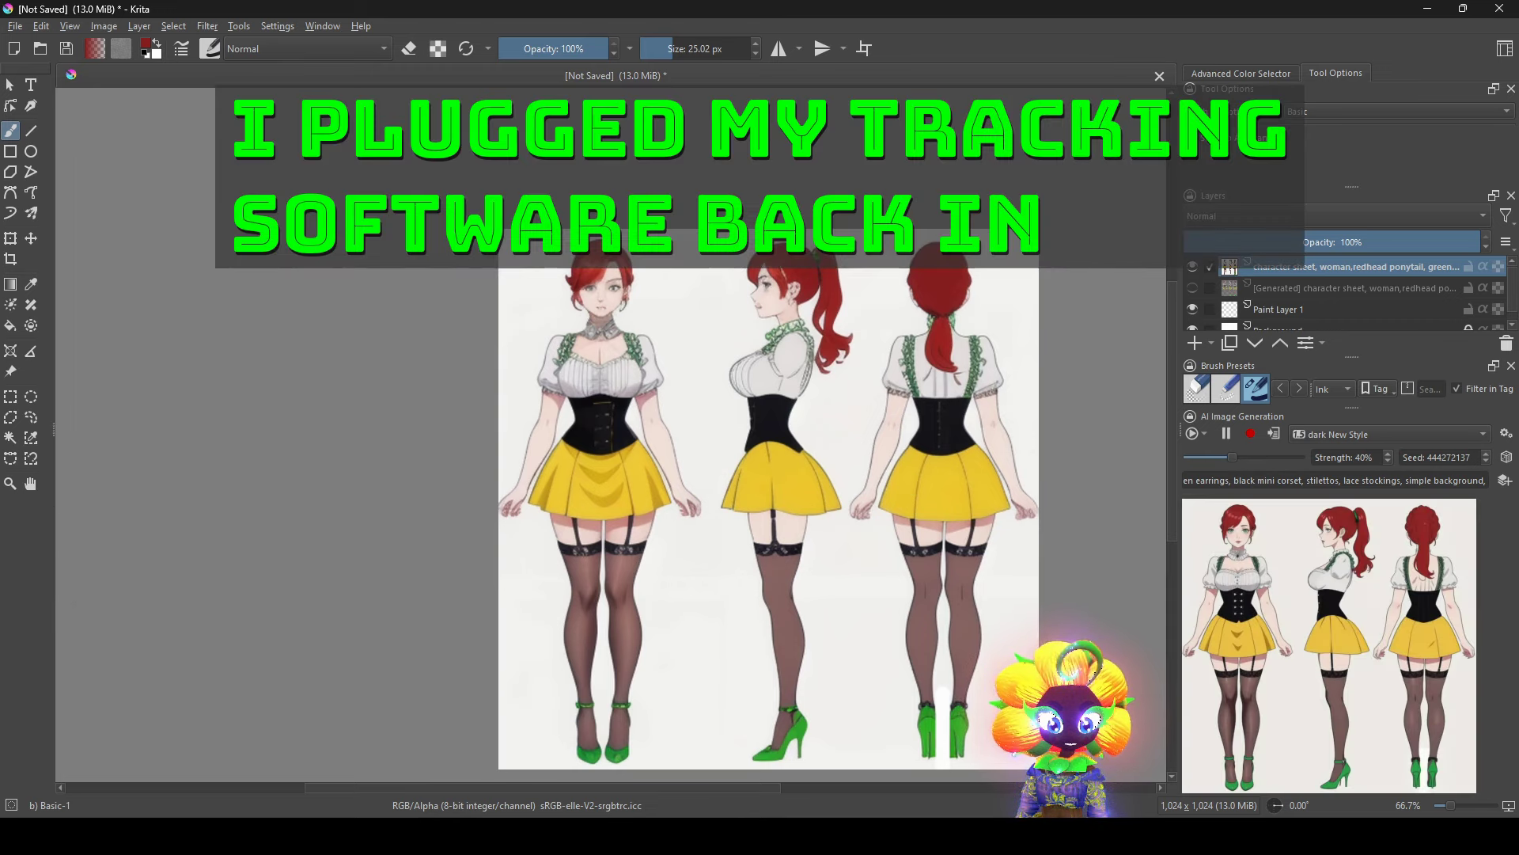
Show the older generated layer in place of the top character sheet layer and return the generation strength to 40%.
{"action": "left_click", "coordinate": [1193, 288]}
{"action": "left_click", "coordinate": [1193, 268]}
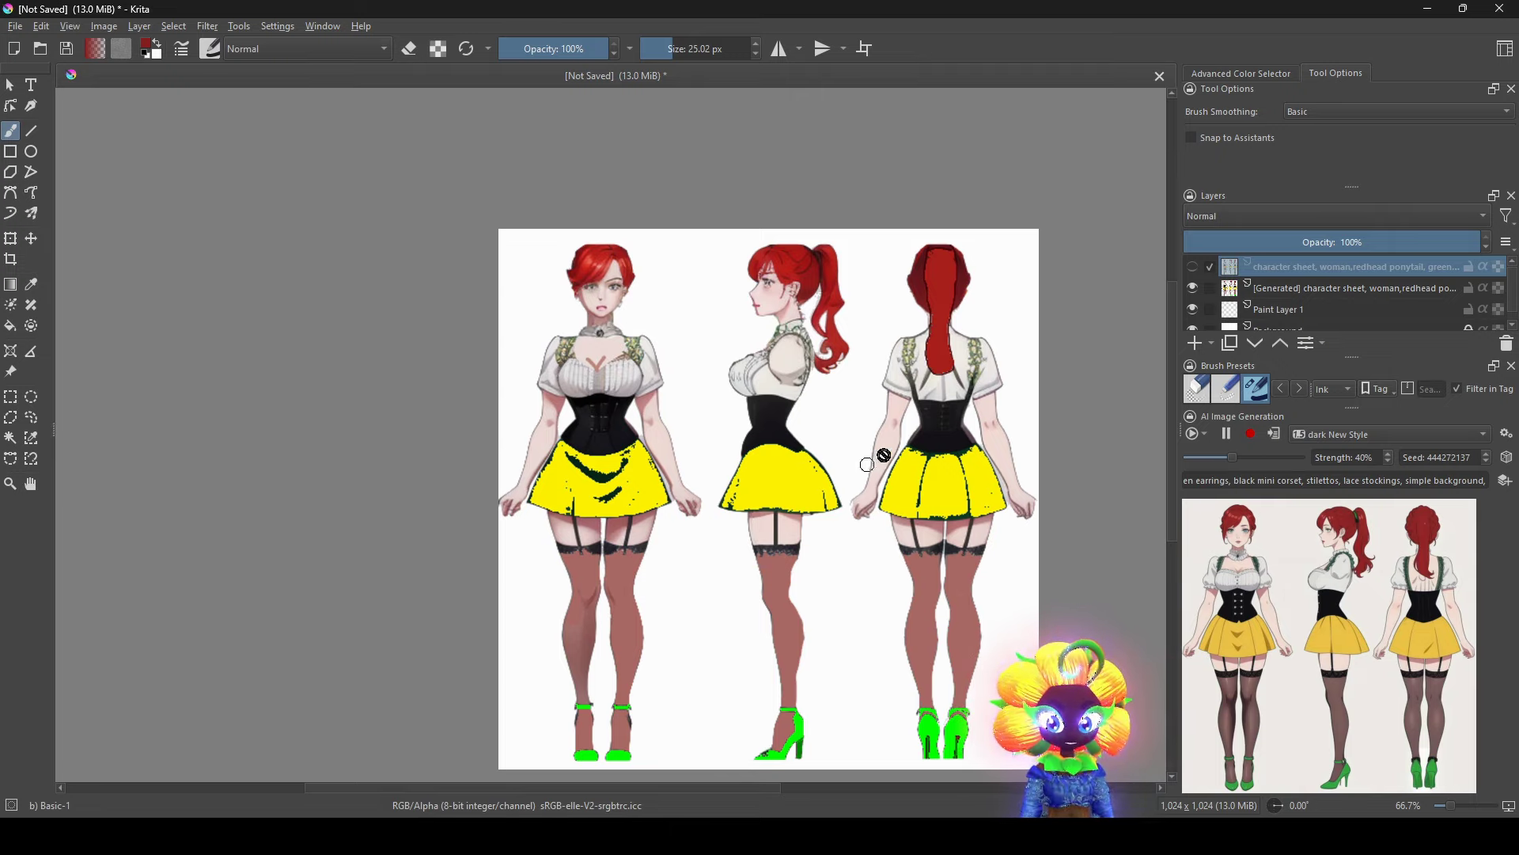
{"action": "scroll", "coordinate": [831, 459], "scroll_direction": "up", "scroll_amount": 3}
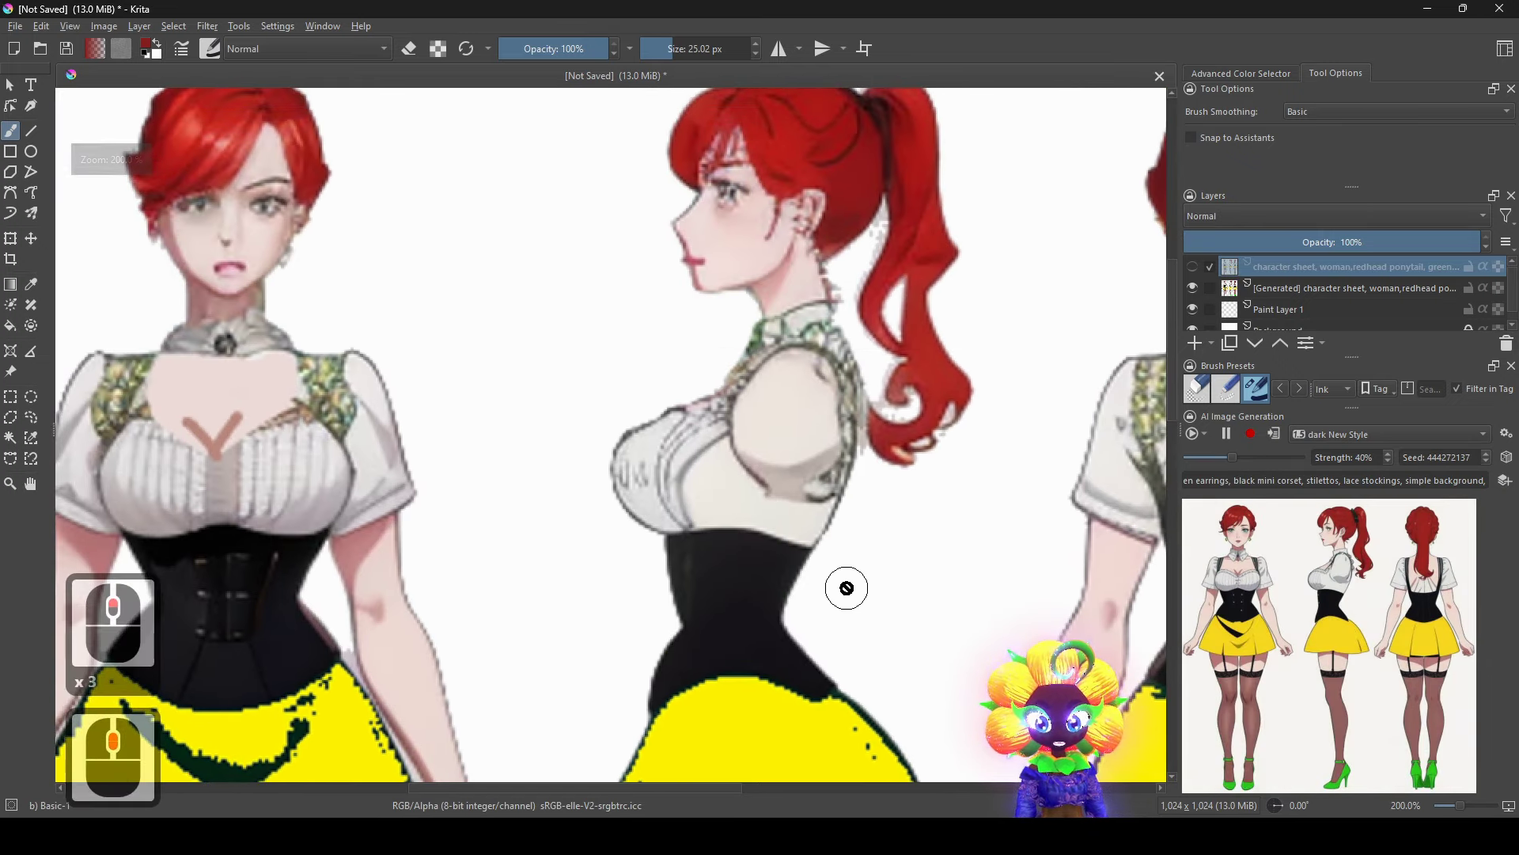
{"action": "scroll", "coordinate": [886, 618], "scroll_direction": "down", "scroll_amount": 2}
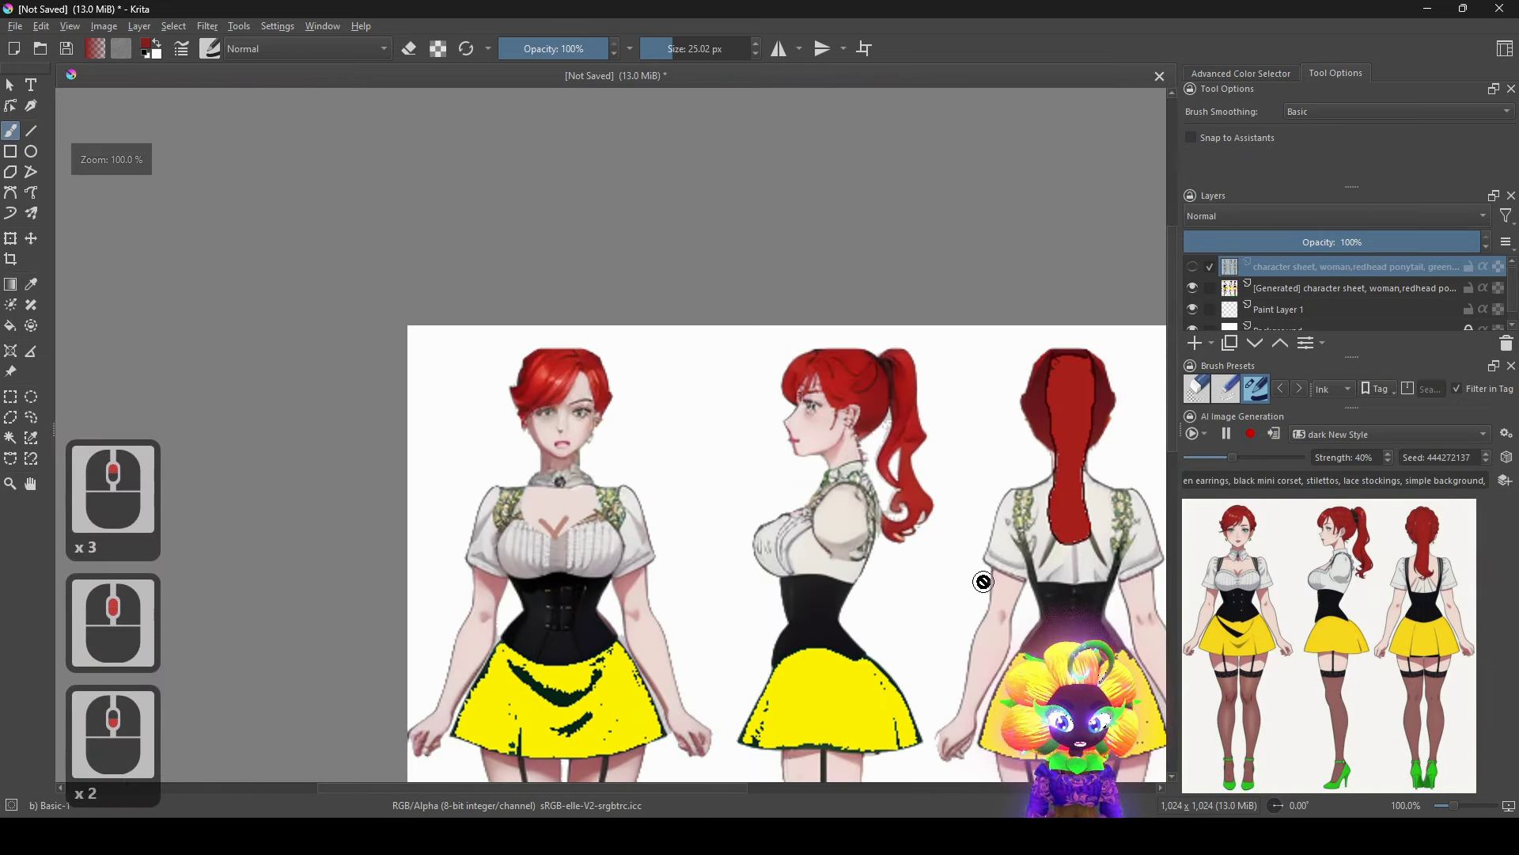
{"action": "left_click_drag", "start_coordinate": [984, 581], "coordinate": [936, 352]}
{"action": "scroll", "coordinate": [1231, 456], "scroll_direction": "down", "scroll_amount": 1}
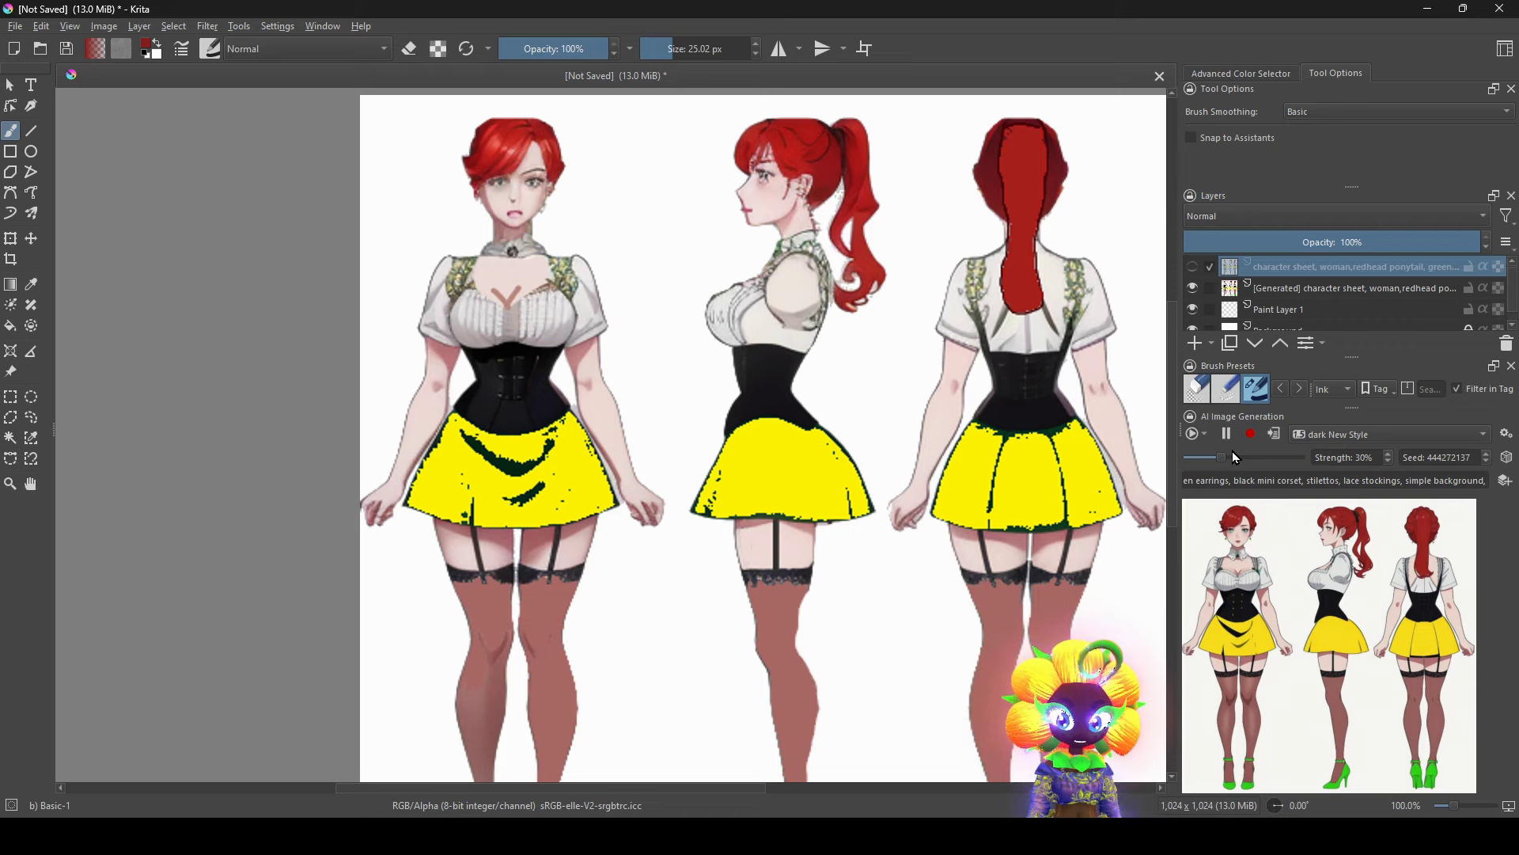
{"action": "left_click", "coordinate": [1232, 456]}
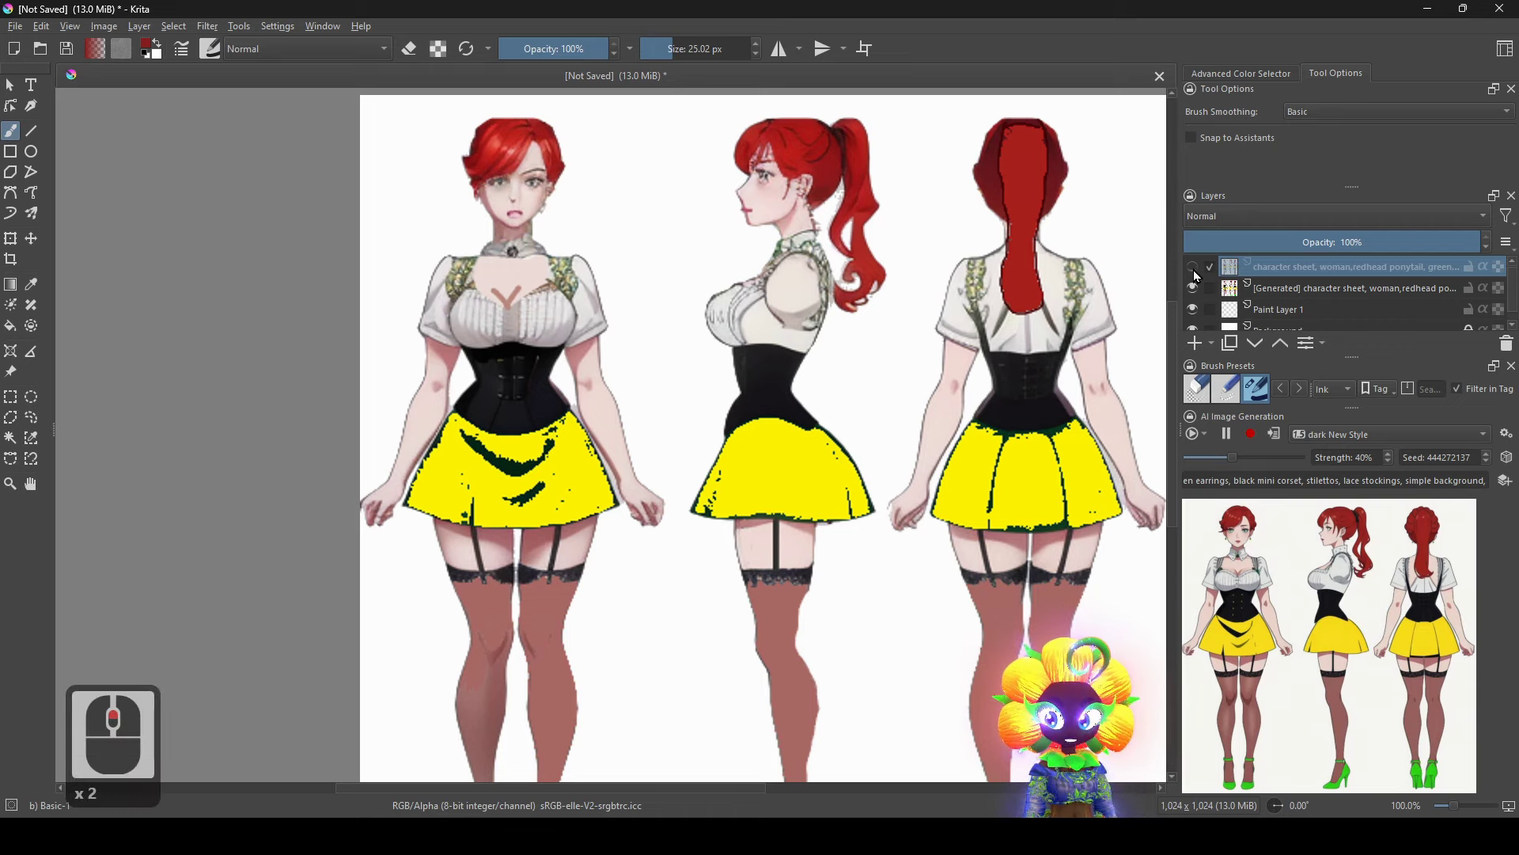
Show the top character sheet layer again and apply the live generation result as a new layer.
{"action": "scroll", "coordinate": [930, 443], "scroll_direction": "down", "scroll_amount": 1}
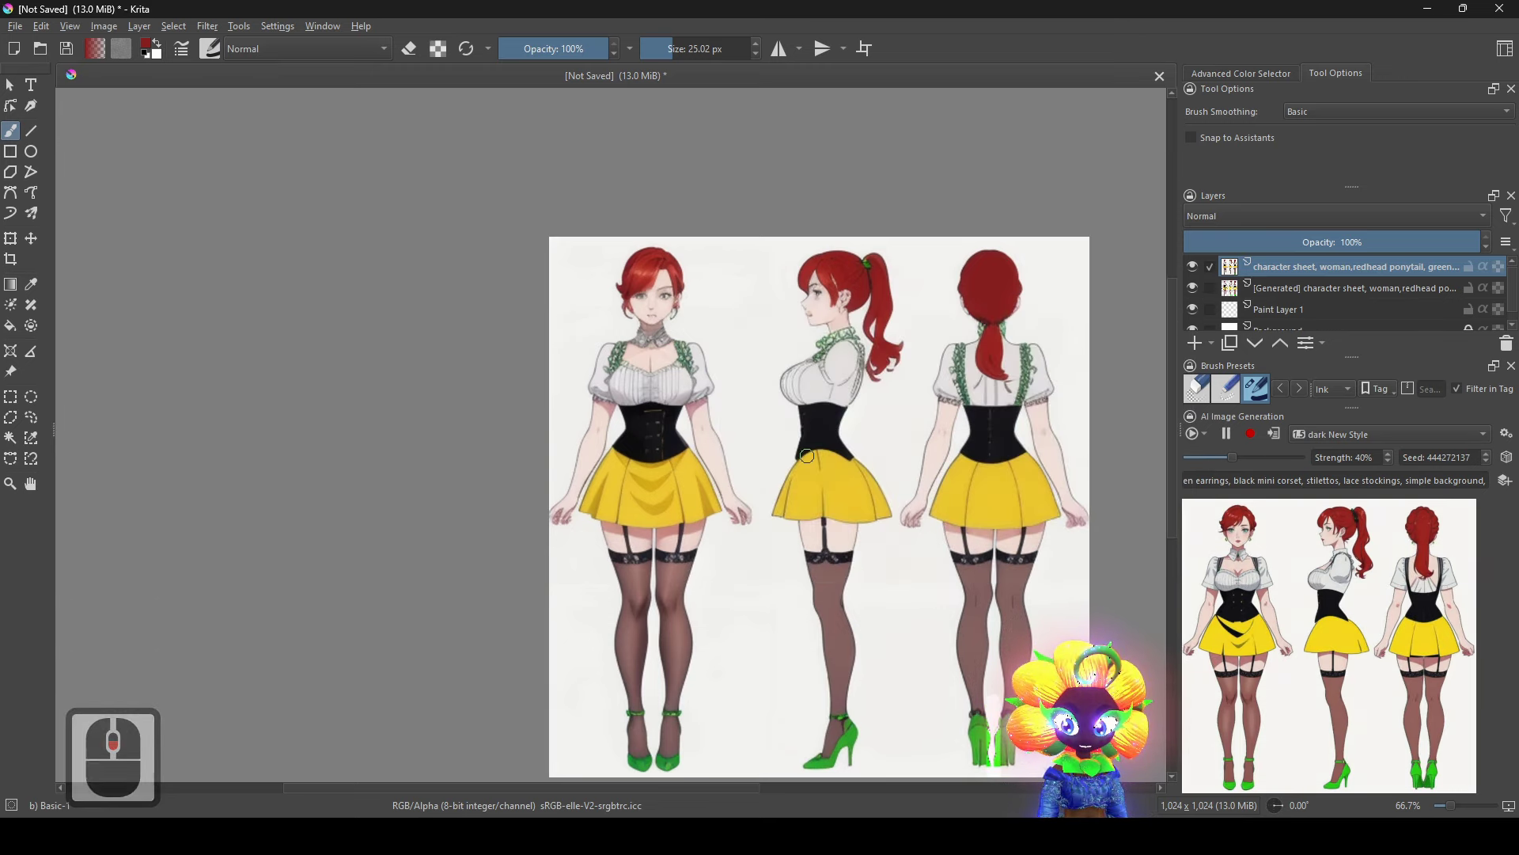
{"action": "scroll", "coordinate": [818, 489], "scroll_direction": "up", "scroll_amount": 1}
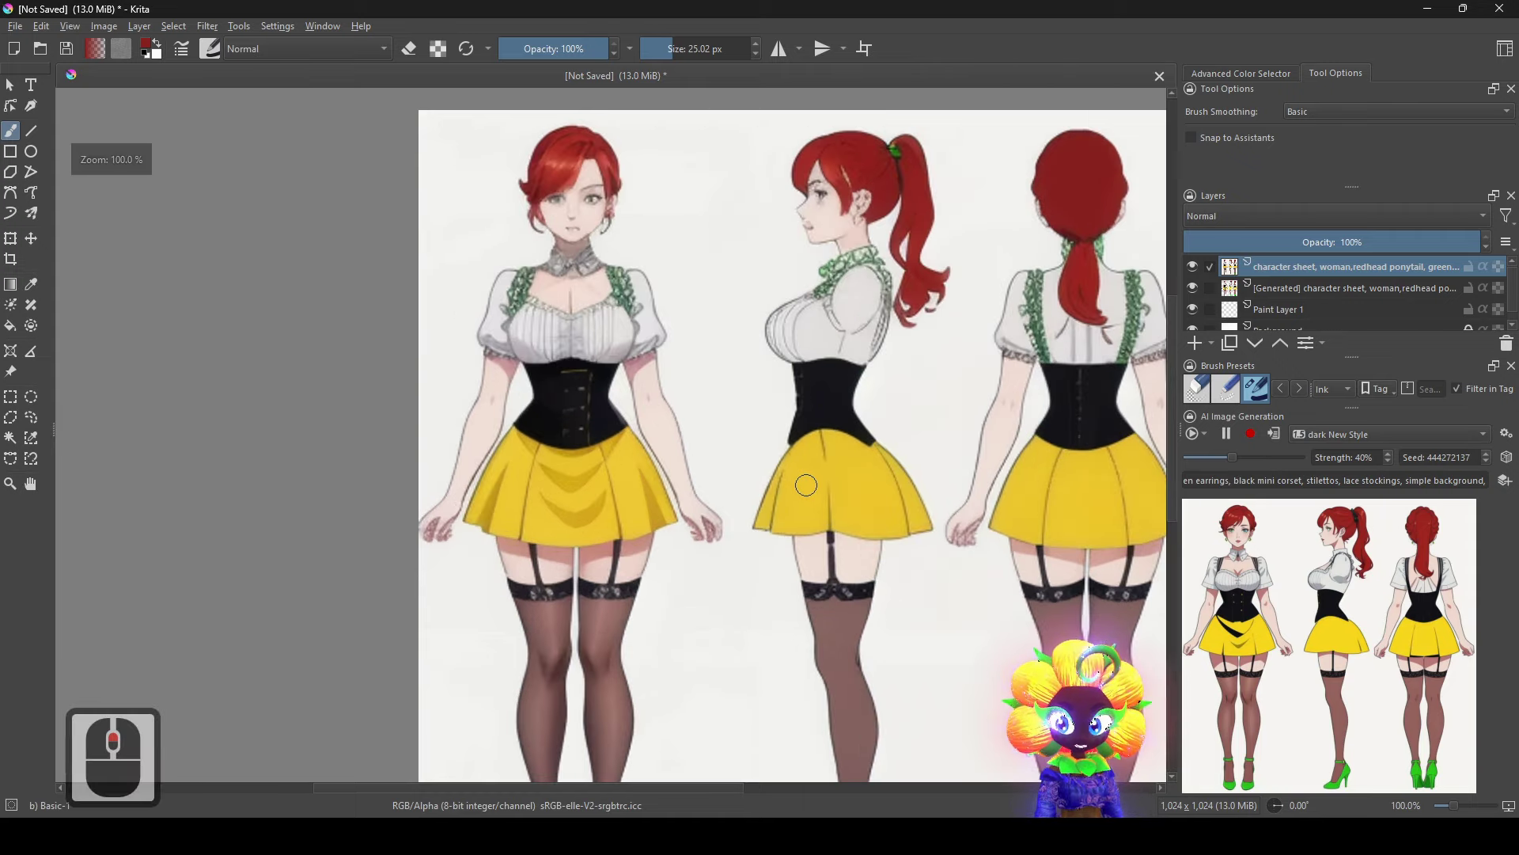
{"action": "scroll", "coordinate": [818, 489], "scroll_direction": "down", "scroll_amount": 1}
{"action": "scroll", "coordinate": [854, 526], "scroll_direction": "up", "scroll_amount": 1}
{"action": "scroll", "coordinate": [874, 553], "scroll_direction": "down", "scroll_amount": 1}
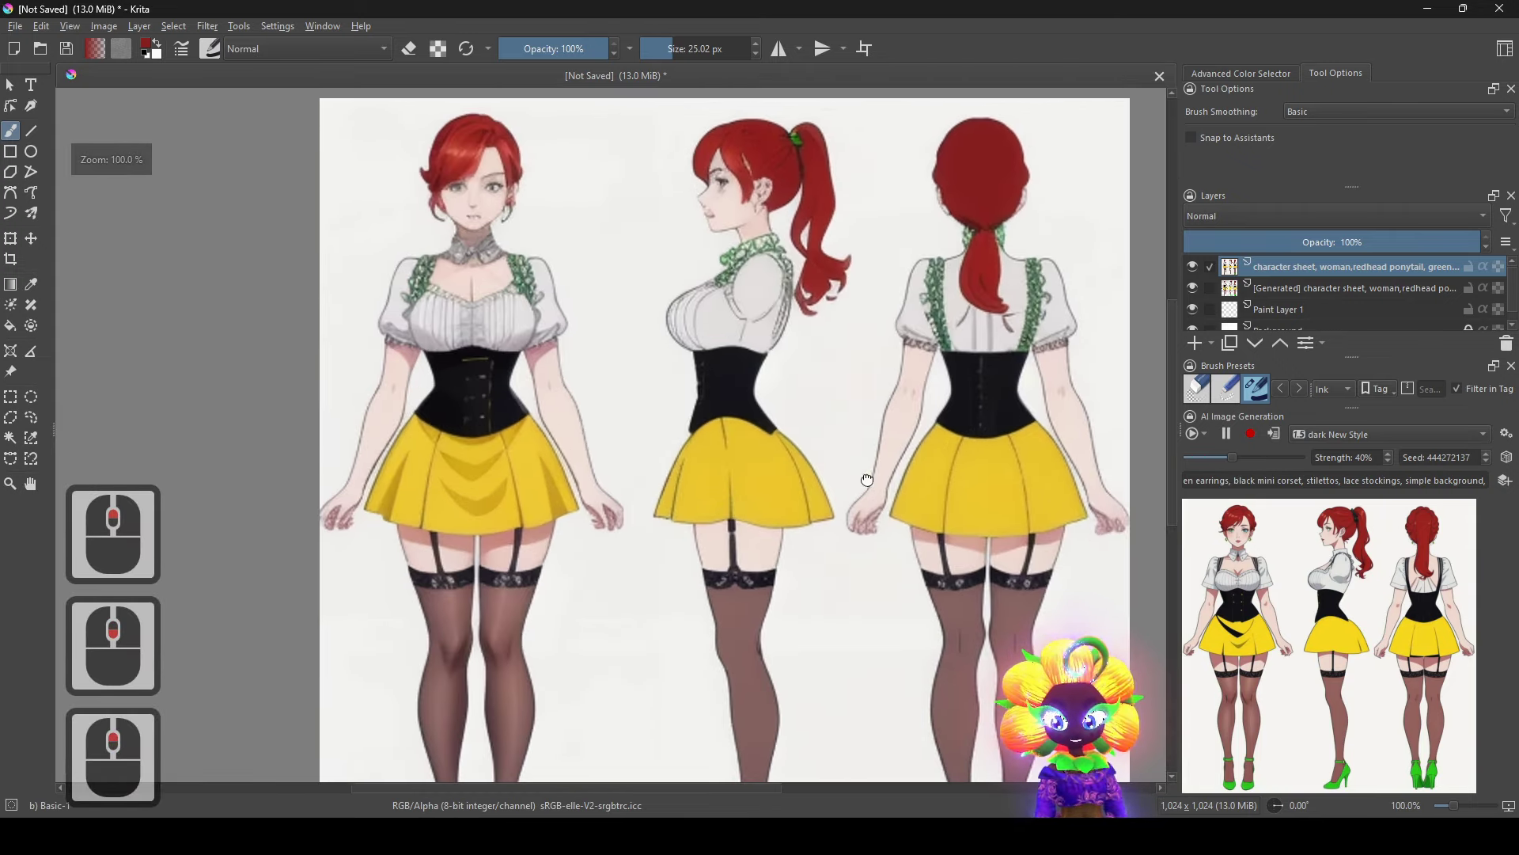
{"action": "left_click", "coordinate": [1282, 435]}
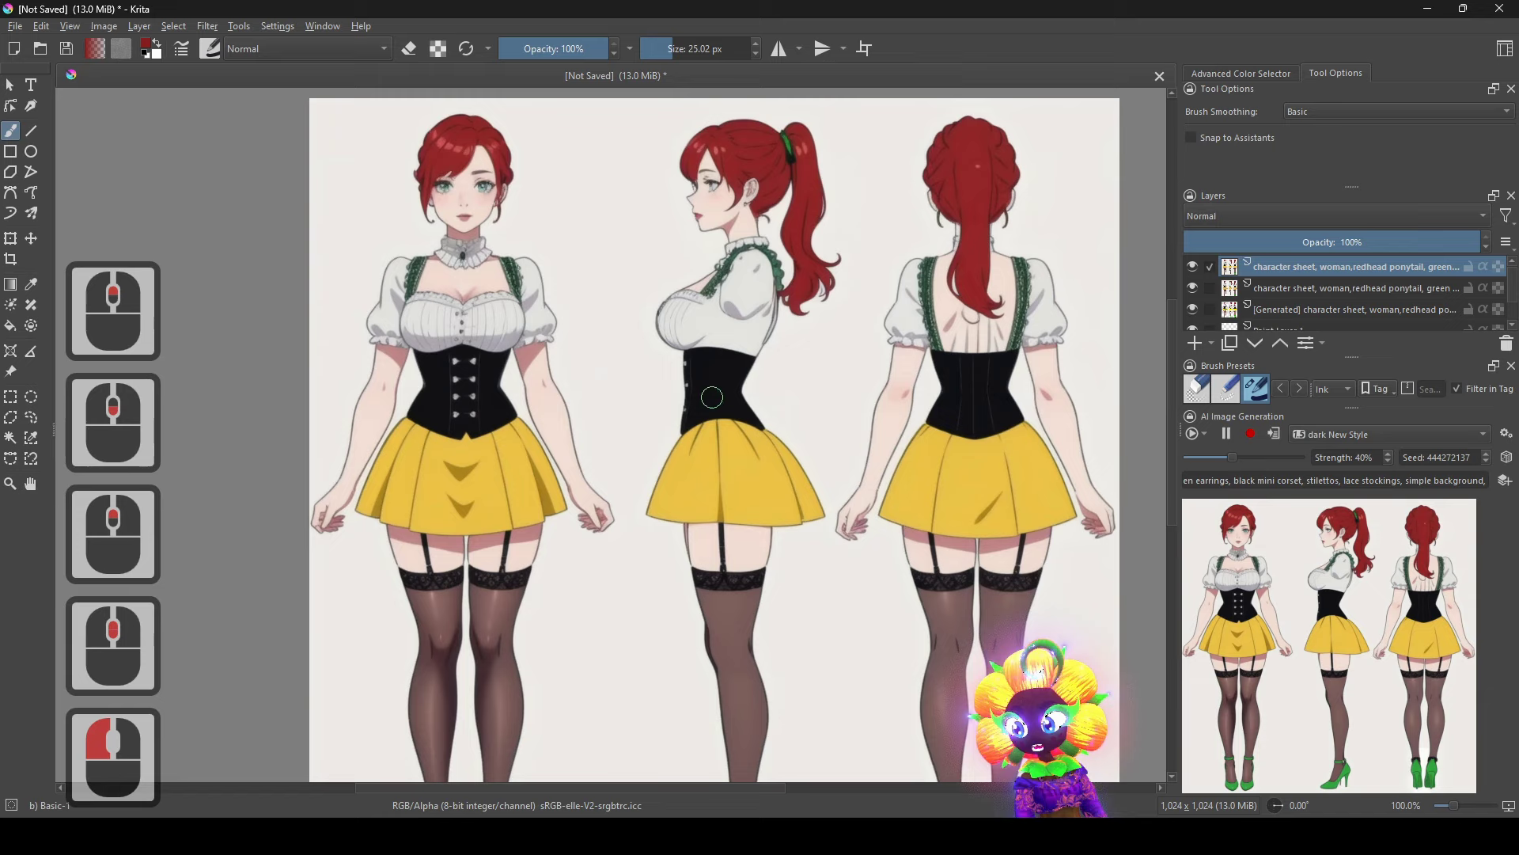
Examine the newly applied character sheet, including the front-view face and the back-view figure's hair and open blouse back.
{"action": "left_click_drag", "start_coordinate": [688, 395], "coordinate": [666, 616]}
{"action": "scroll", "coordinate": [568, 506], "scroll_direction": "up", "scroll_amount": 1}
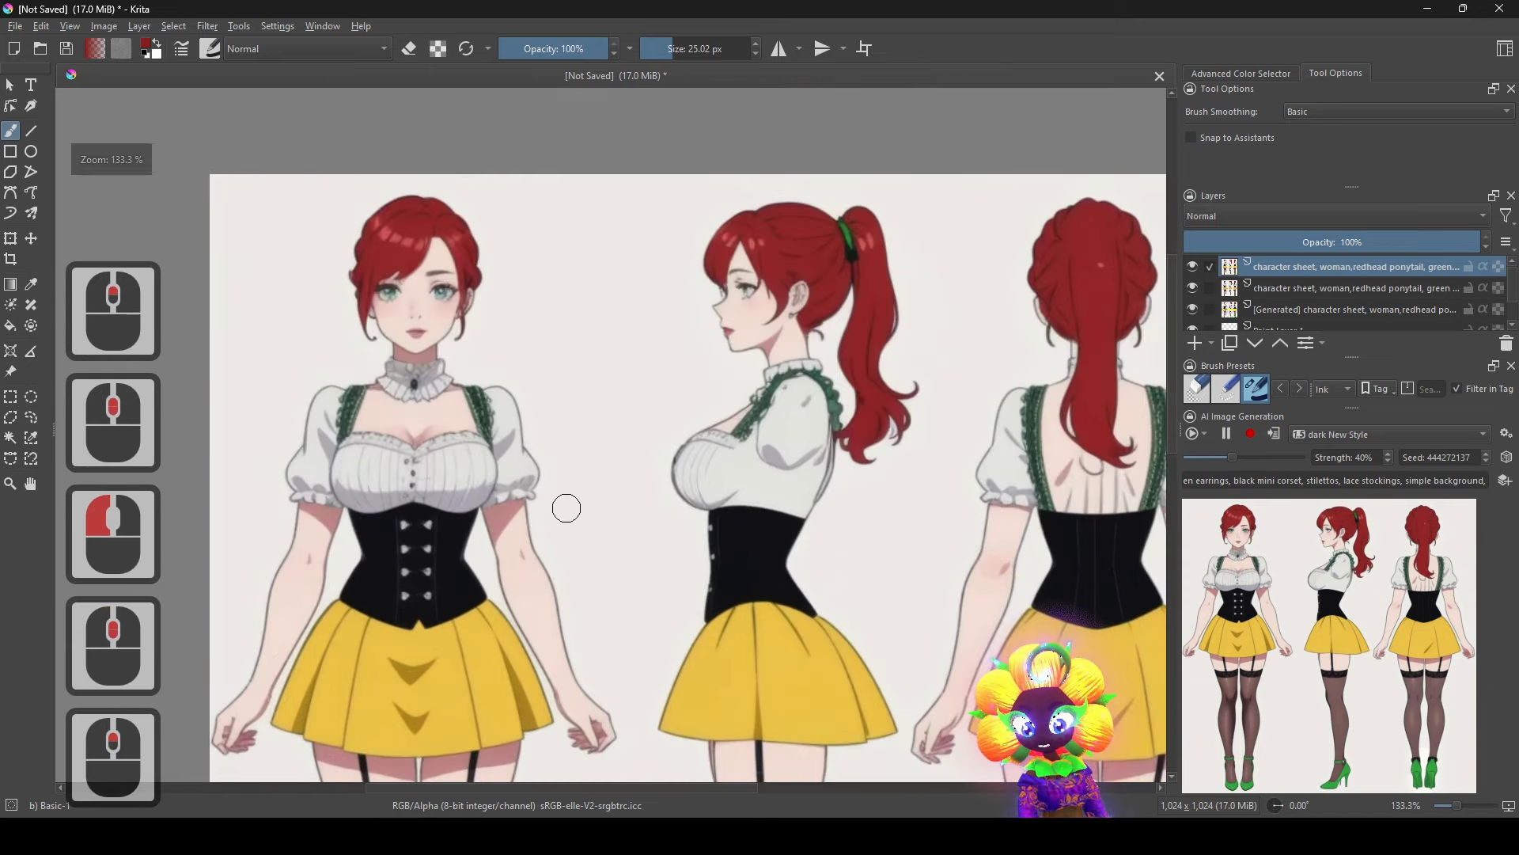
{"action": "left_click_drag", "start_coordinate": [503, 441], "coordinate": [672, 584]}
{"action": "scroll", "coordinate": [672, 582], "scroll_direction": "up", "scroll_amount": 2}
{"action": "scroll", "coordinate": [608, 467], "scroll_direction": "down", "scroll_amount": 4}
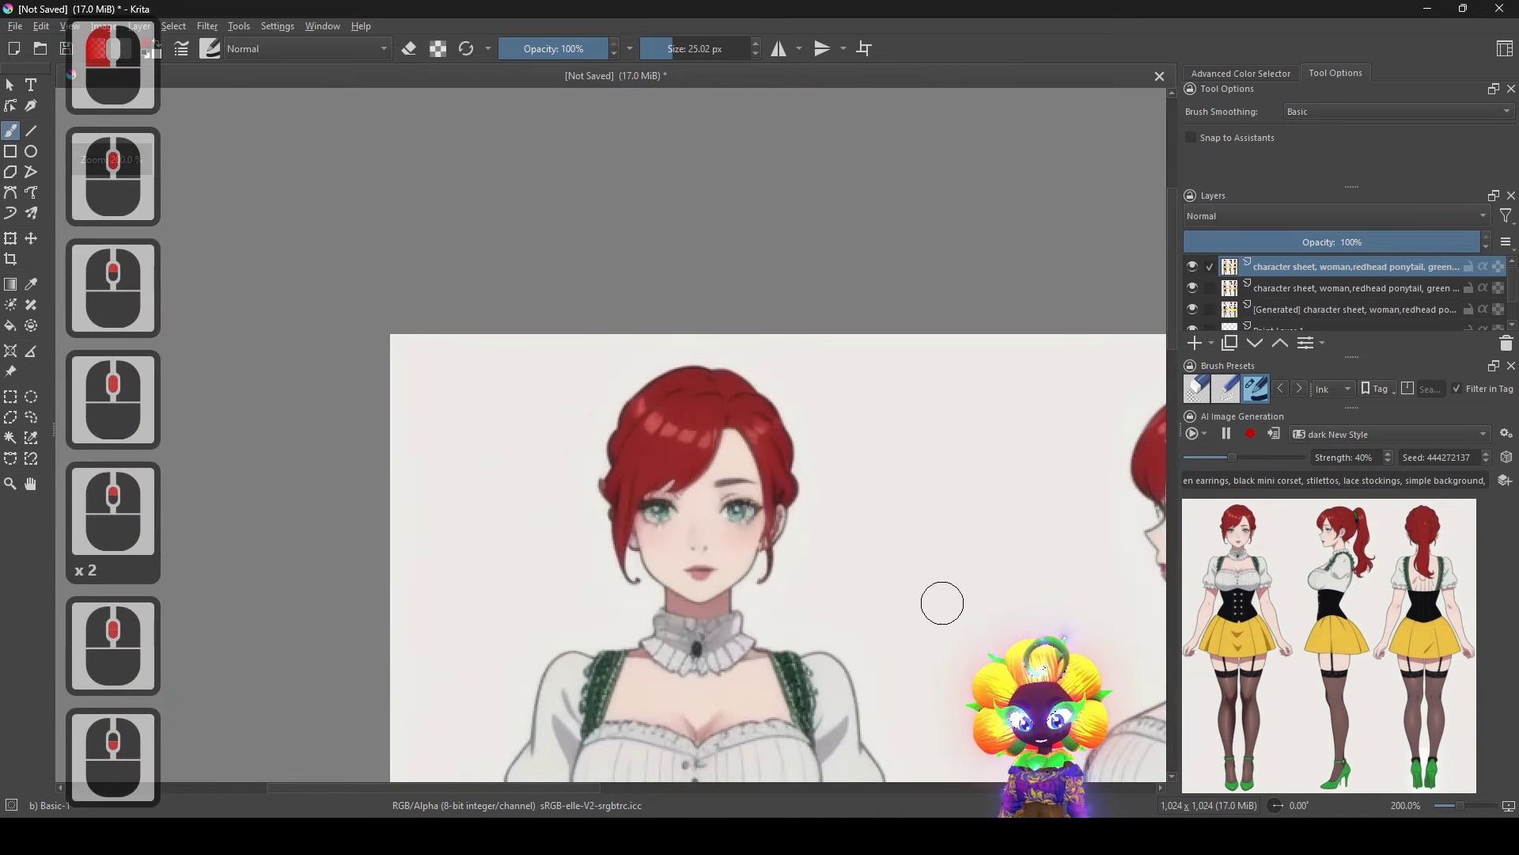
{"action": "left_click_drag", "start_coordinate": [1025, 625], "coordinate": [615, 532]}
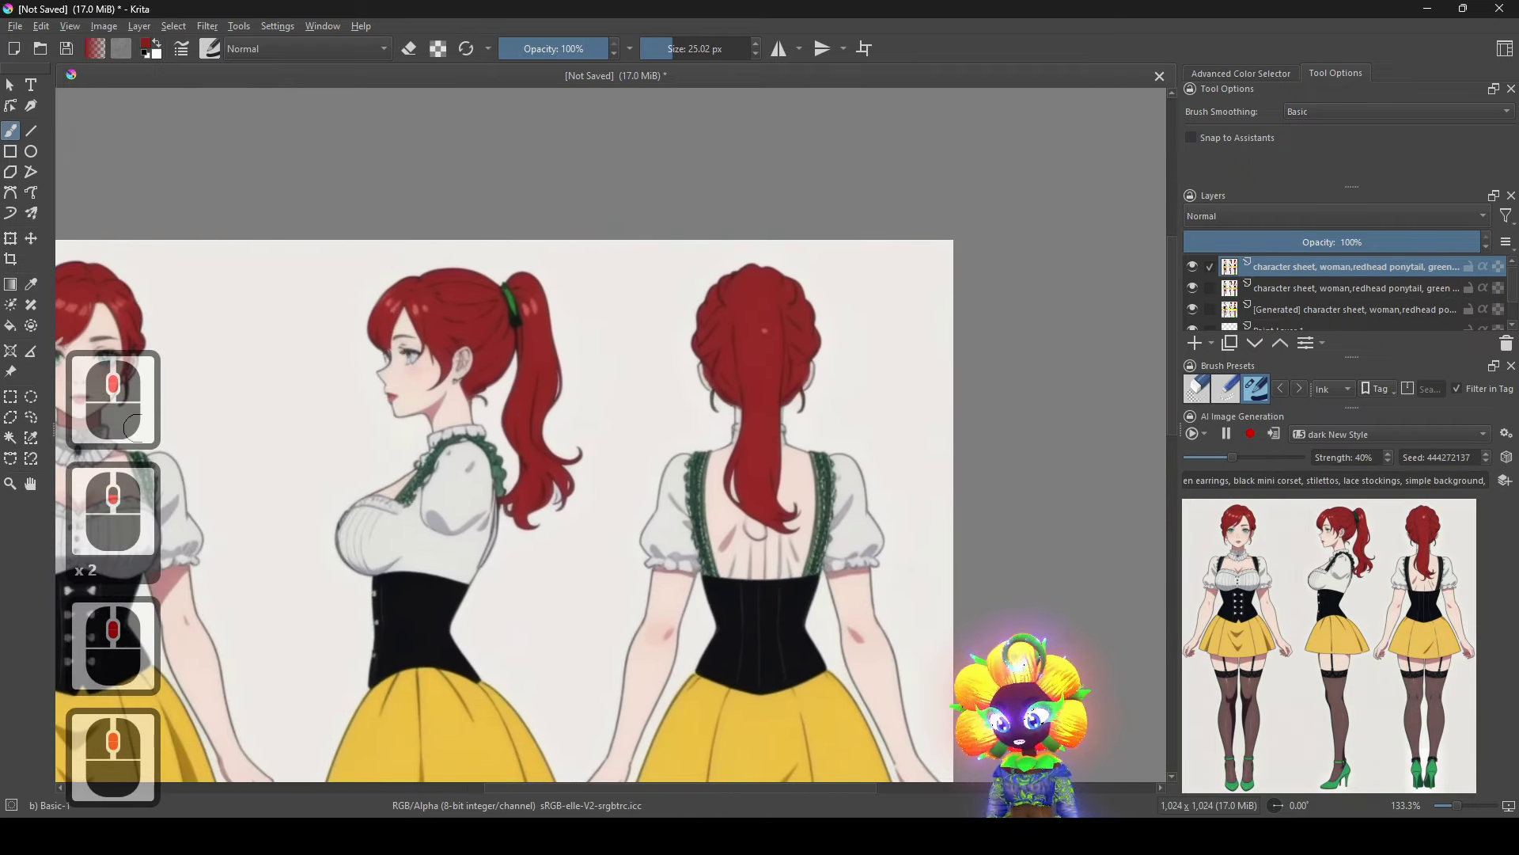
{"action": "scroll", "coordinate": [755, 519], "scroll_direction": "up", "scroll_amount": 2}
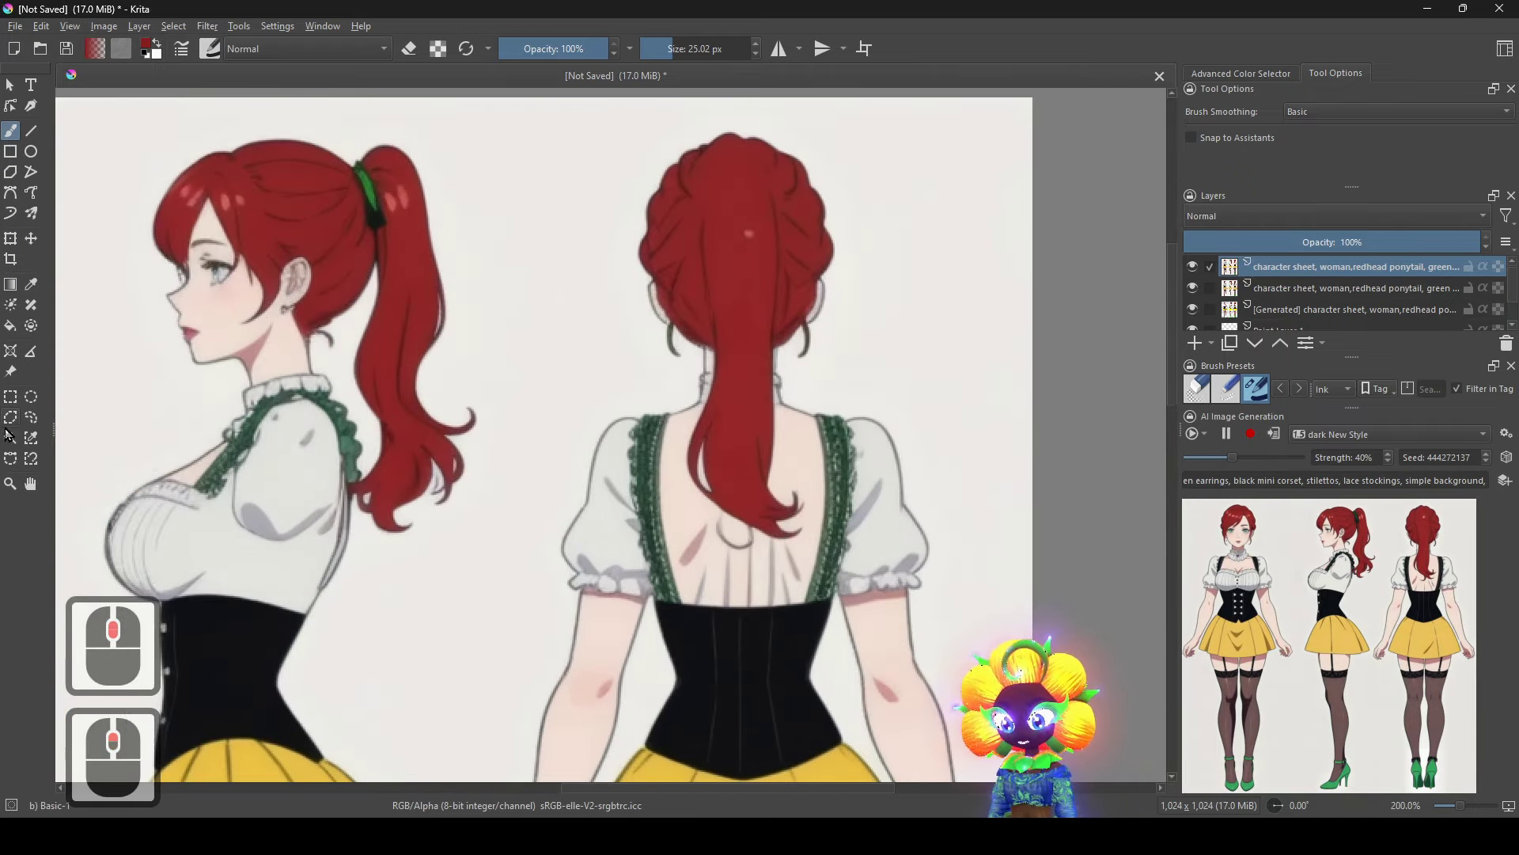
Try filling the back-view figure's bare back with a sampled off-white to match the blouse, and undo the fills.
{"action": "left_click", "coordinate": [9, 326]}
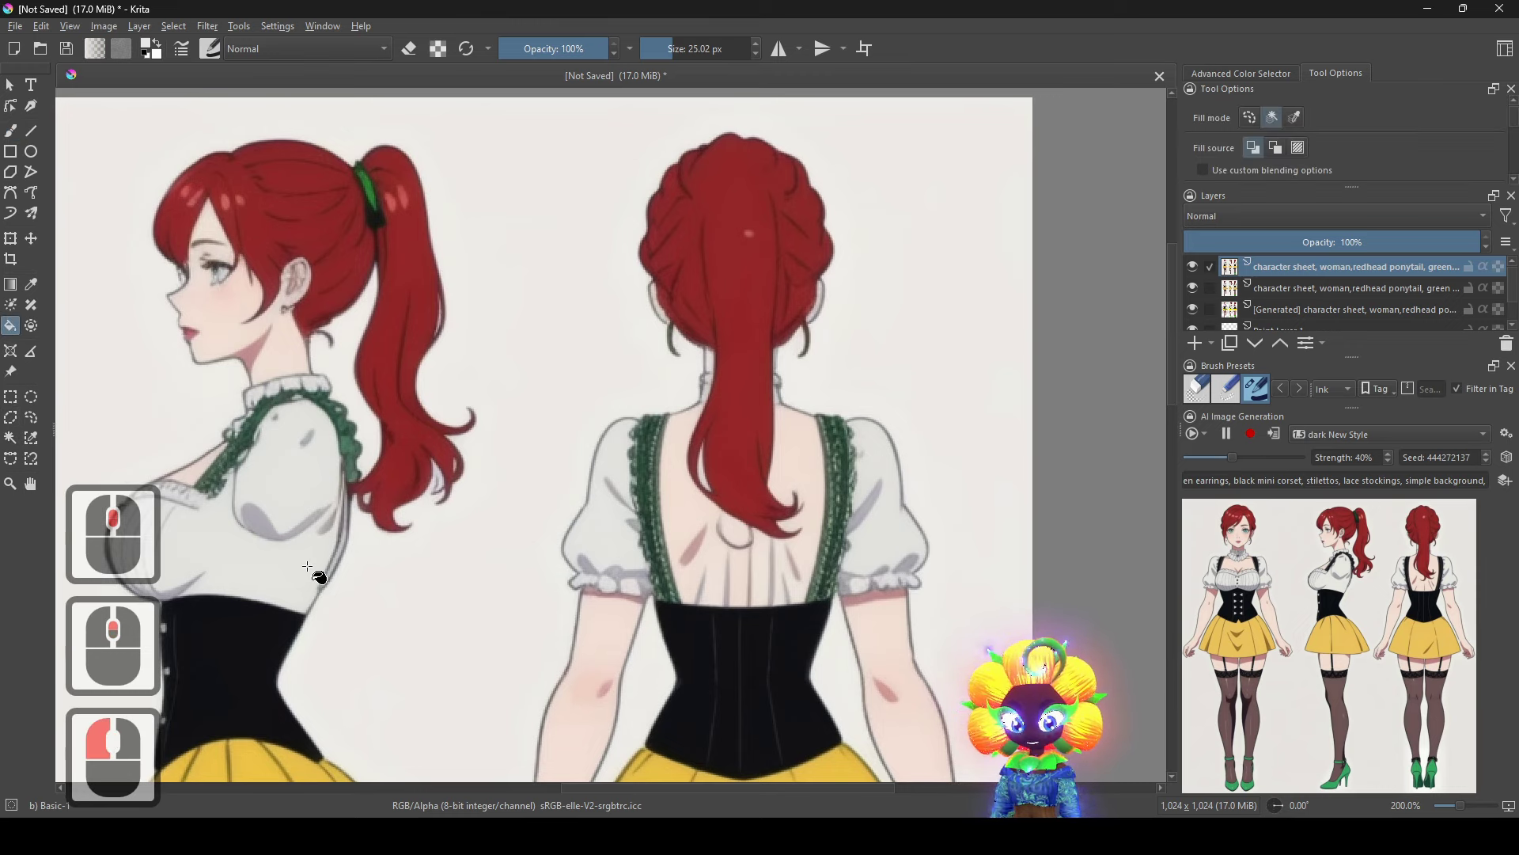
{"action": "left_click", "coordinate": [678, 530], "text": "ctrl"}
{"action": "left_click", "coordinate": [685, 524]}
{"action": "left_click", "coordinate": [792, 543]}
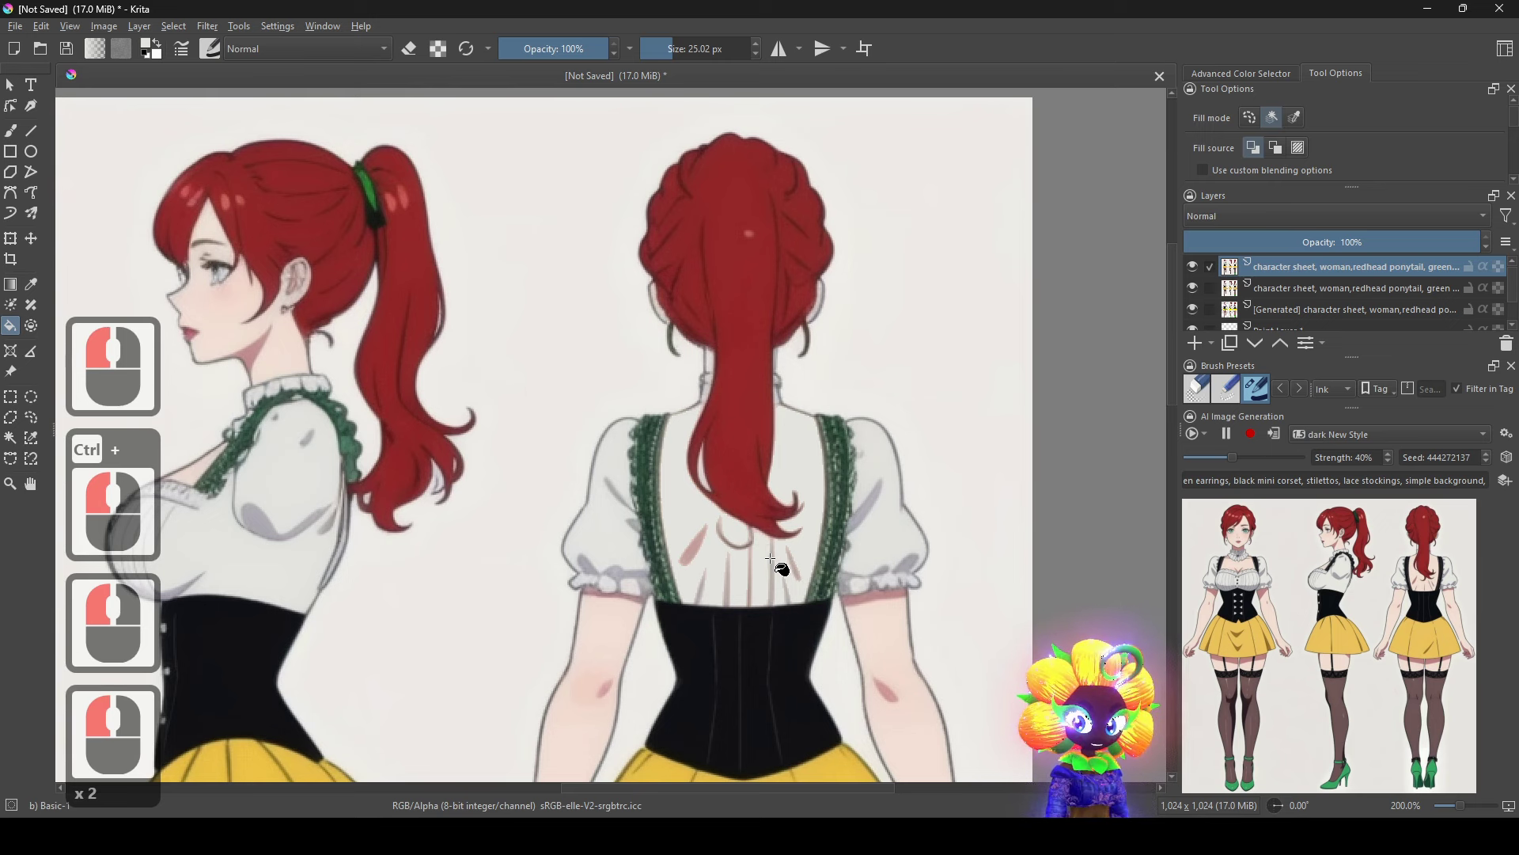
{"action": "scroll", "coordinate": [779, 562], "scroll_direction": "up", "scroll_amount": 1}
{"action": "scroll", "coordinate": [778, 567], "scroll_direction": "up", "scroll_amount": 1}
{"action": "key", "text": "ctrl+z"}
{"action": "key", "text": "ctrl+z"}
{"action": "key", "text": "ctrl+z"}
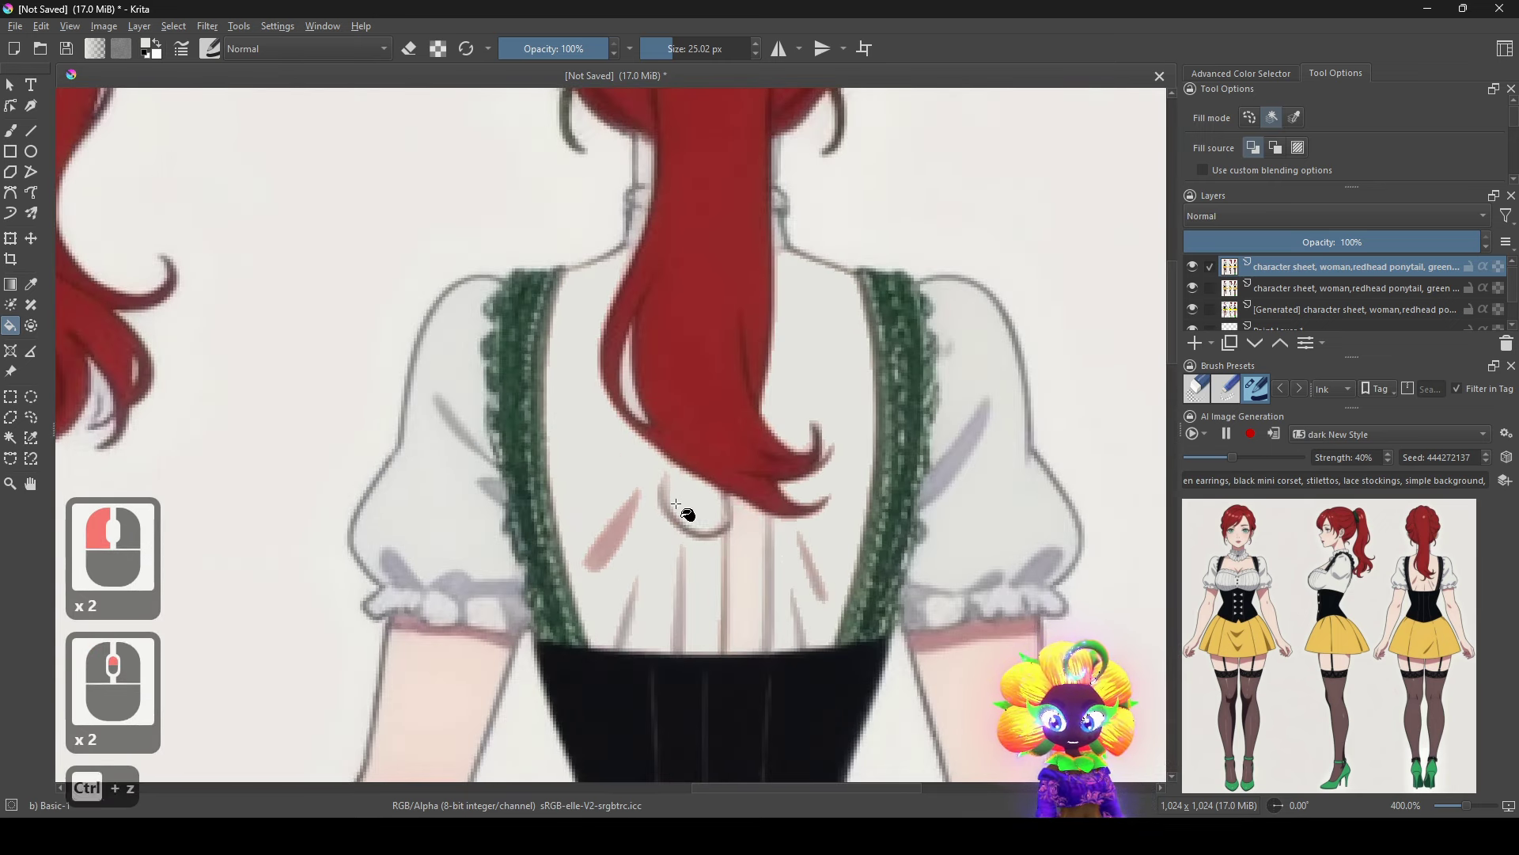
Choose pure white as the fill colour.
{"action": "right_click", "coordinate": [605, 437]}
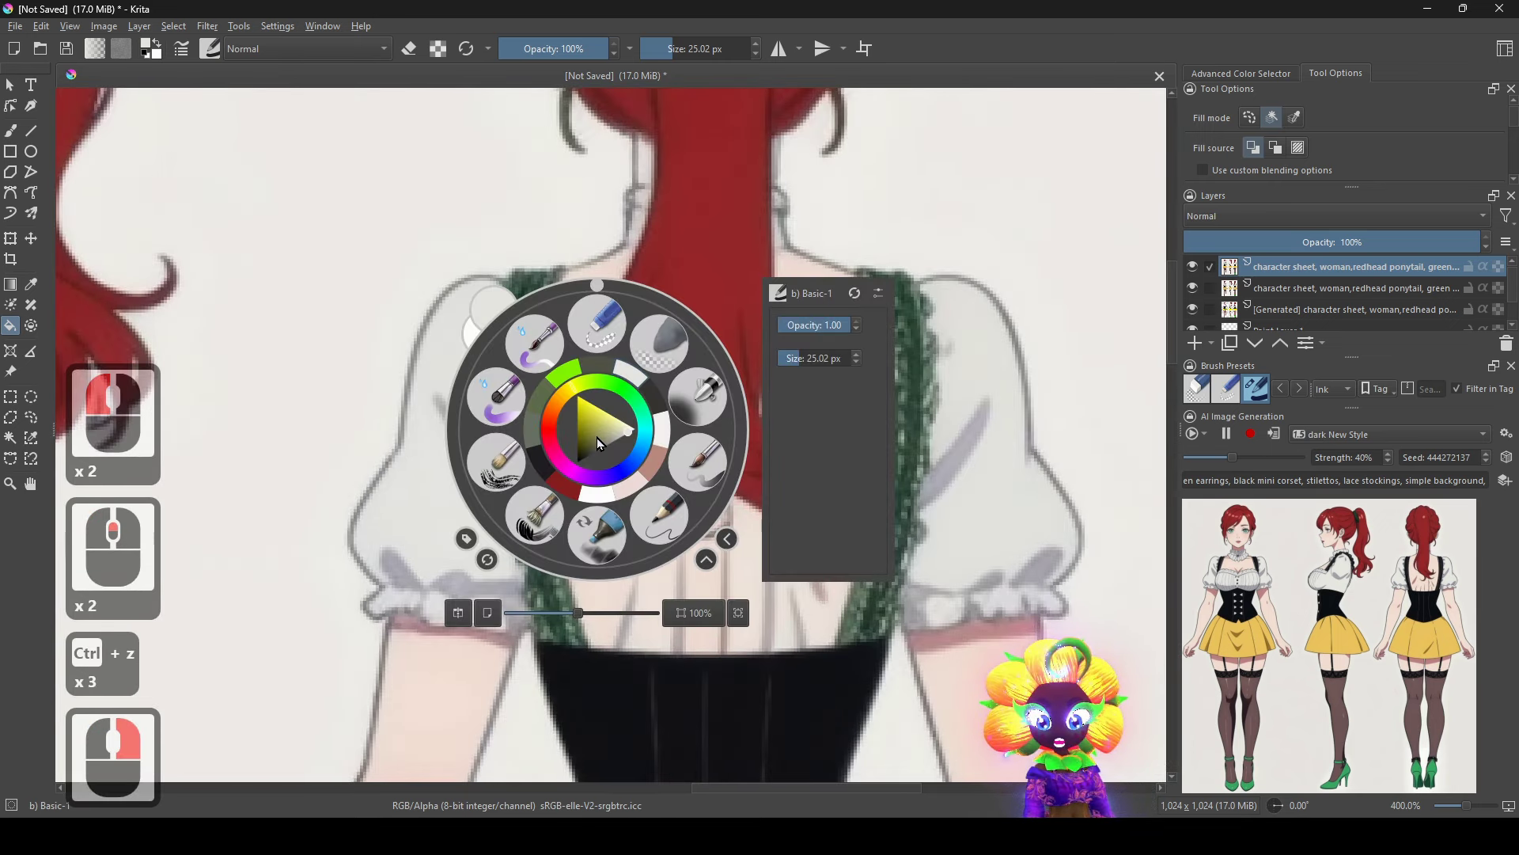
{"action": "right_click", "coordinate": [804, 451]}
{"action": "left_click", "coordinate": [823, 382]}
Try filling the back-view figure's bare back and its shaded folds with pure white, and undo the fills.
{"action": "left_click", "coordinate": [634, 455]}
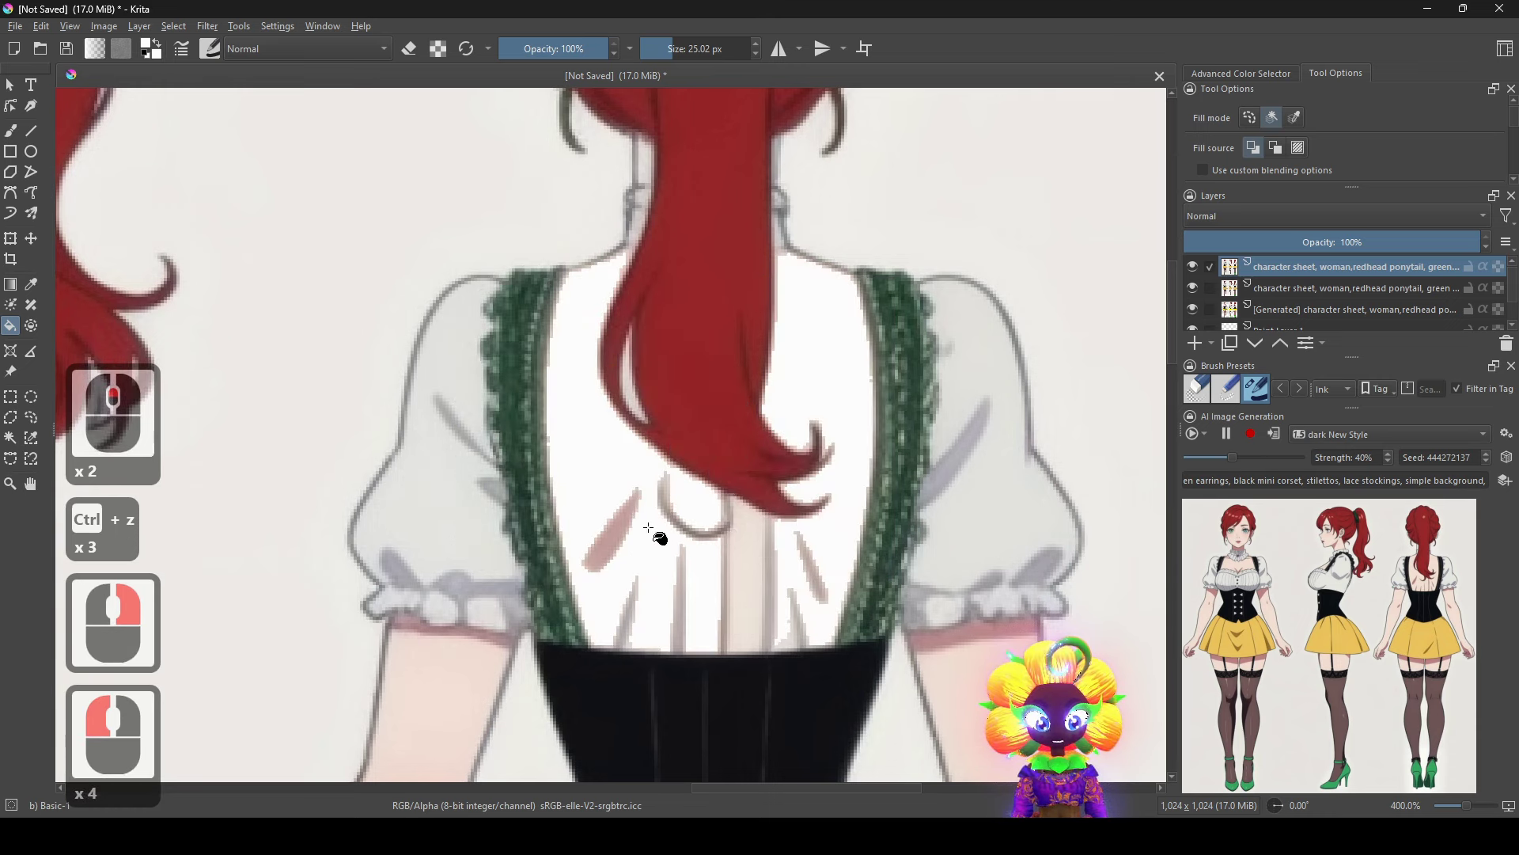
{"action": "left_click", "coordinate": [628, 536]}
{"action": "left_click", "coordinate": [631, 535]}
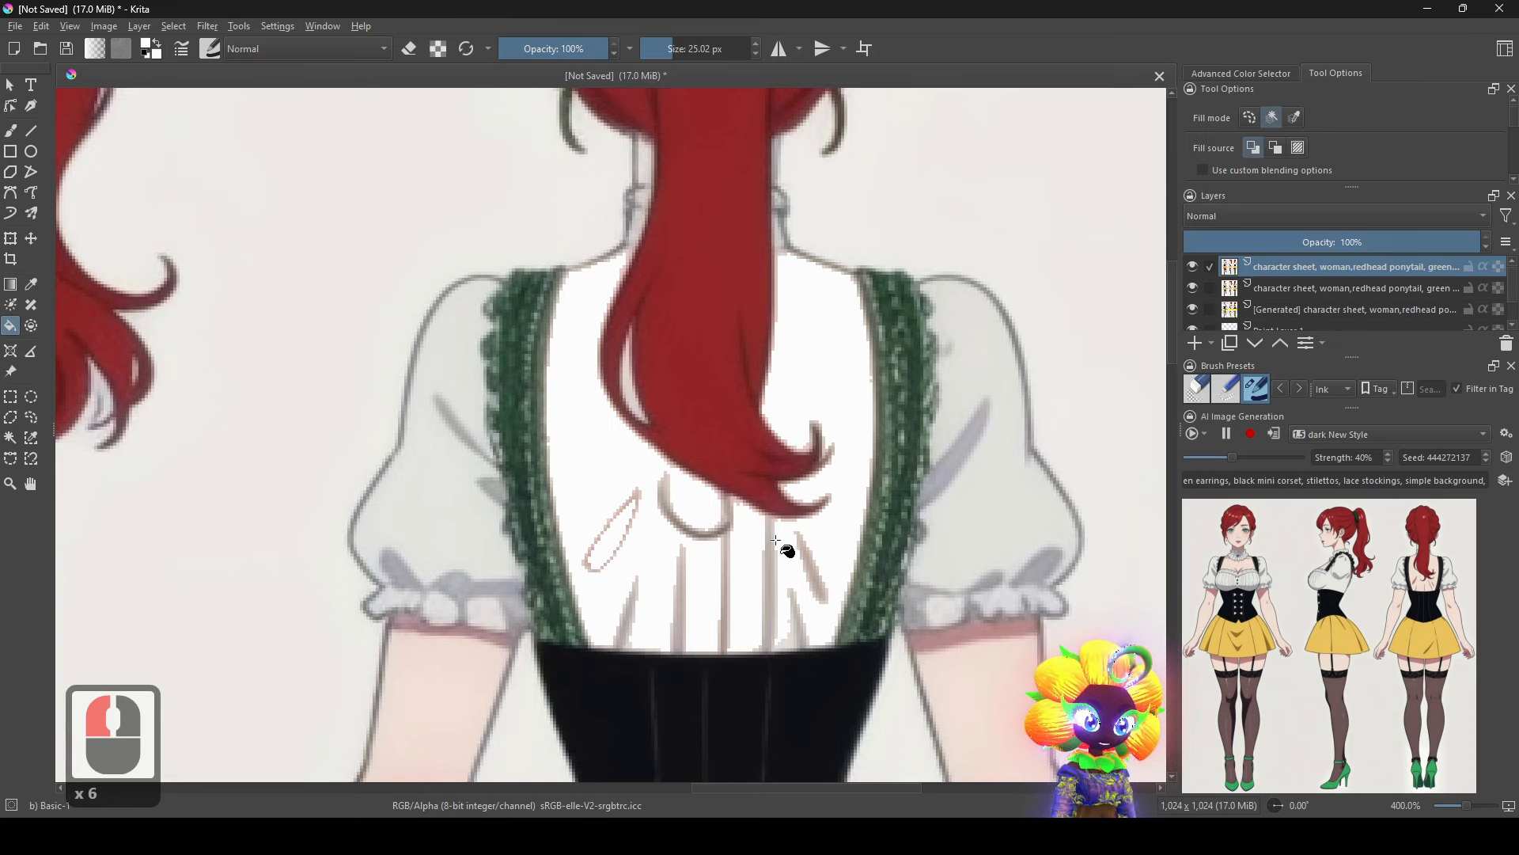
{"action": "key", "text": "ctrl+z"}
{"action": "key", "text": "ctrl+z"}
{"action": "key", "text": "ctrl+z"}
{"action": "key", "text": "ctrl+z"}
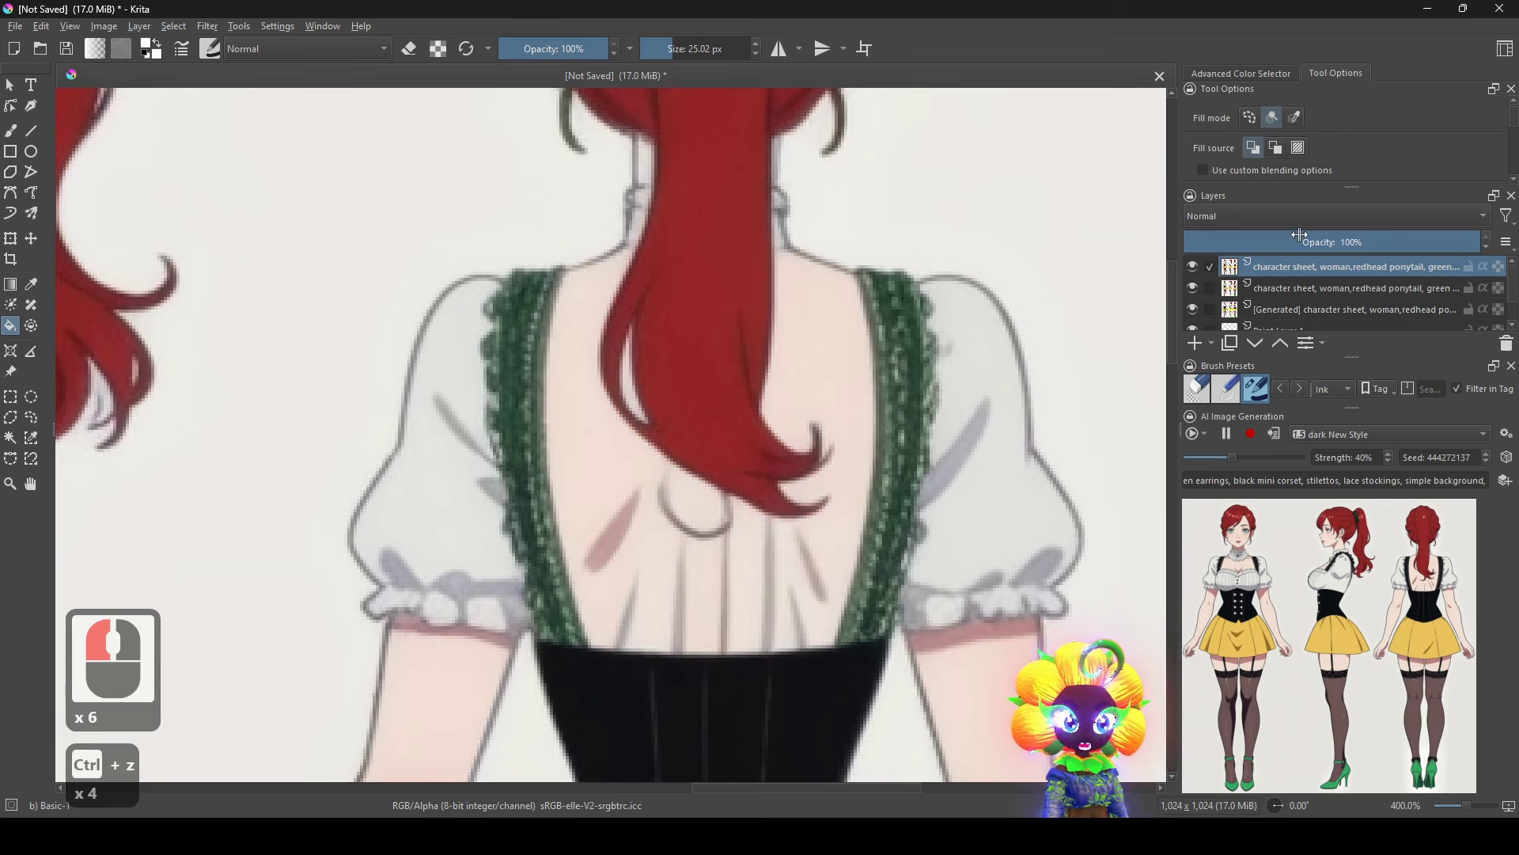
Lower the fill threshold to 20 and fill the back-view figure's bare back with white.
{"action": "scroll", "coordinate": [1329, 180], "scroll_direction": "down", "scroll_amount": 17}
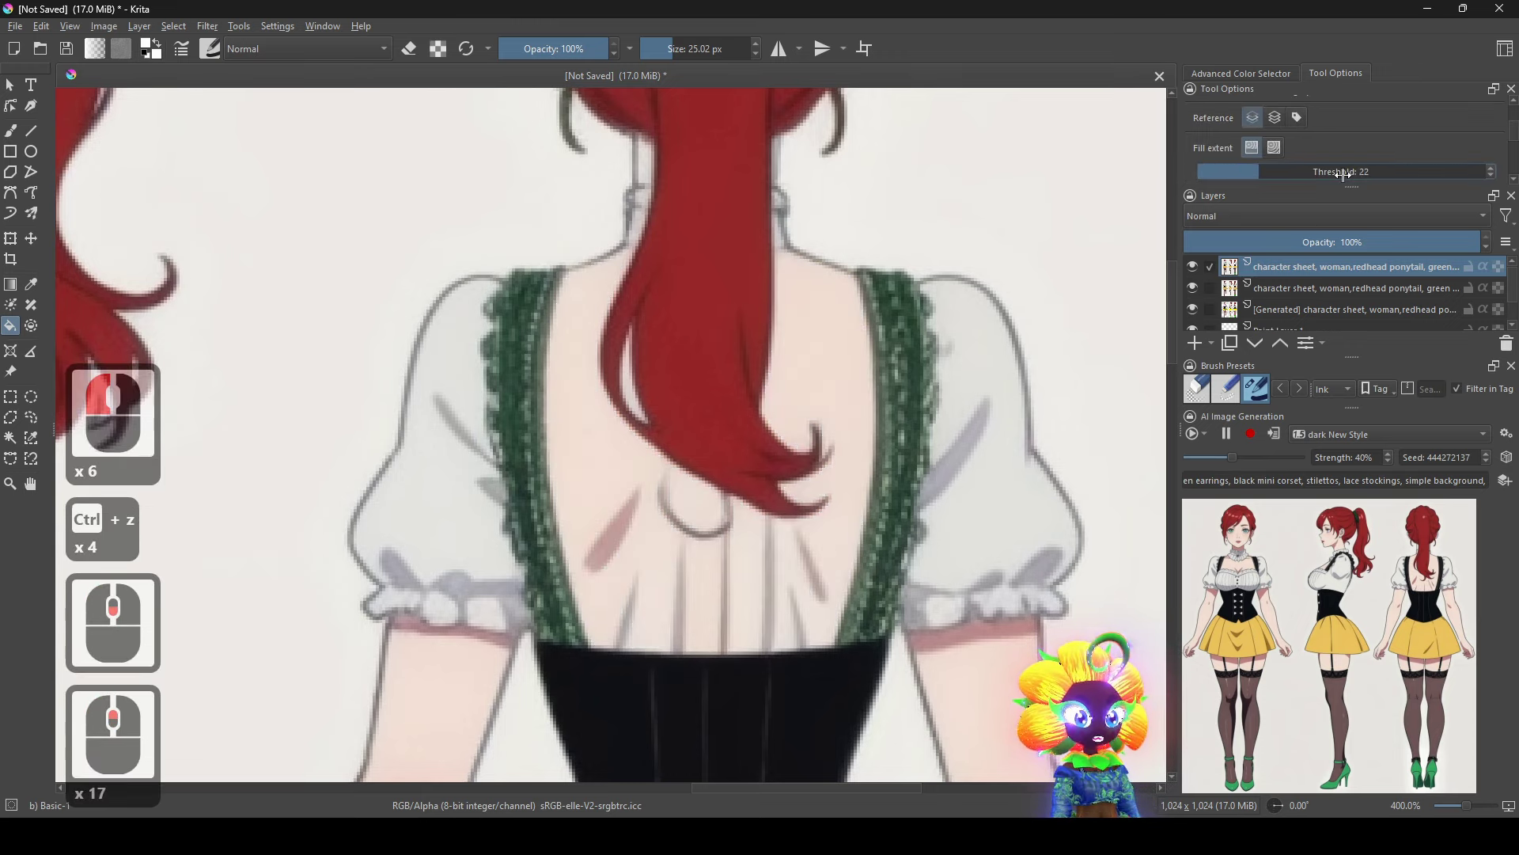
{"action": "scroll", "coordinate": [1343, 173], "scroll_direction": "down", "scroll_amount": 2}
{"action": "left_click", "coordinate": [835, 403]}
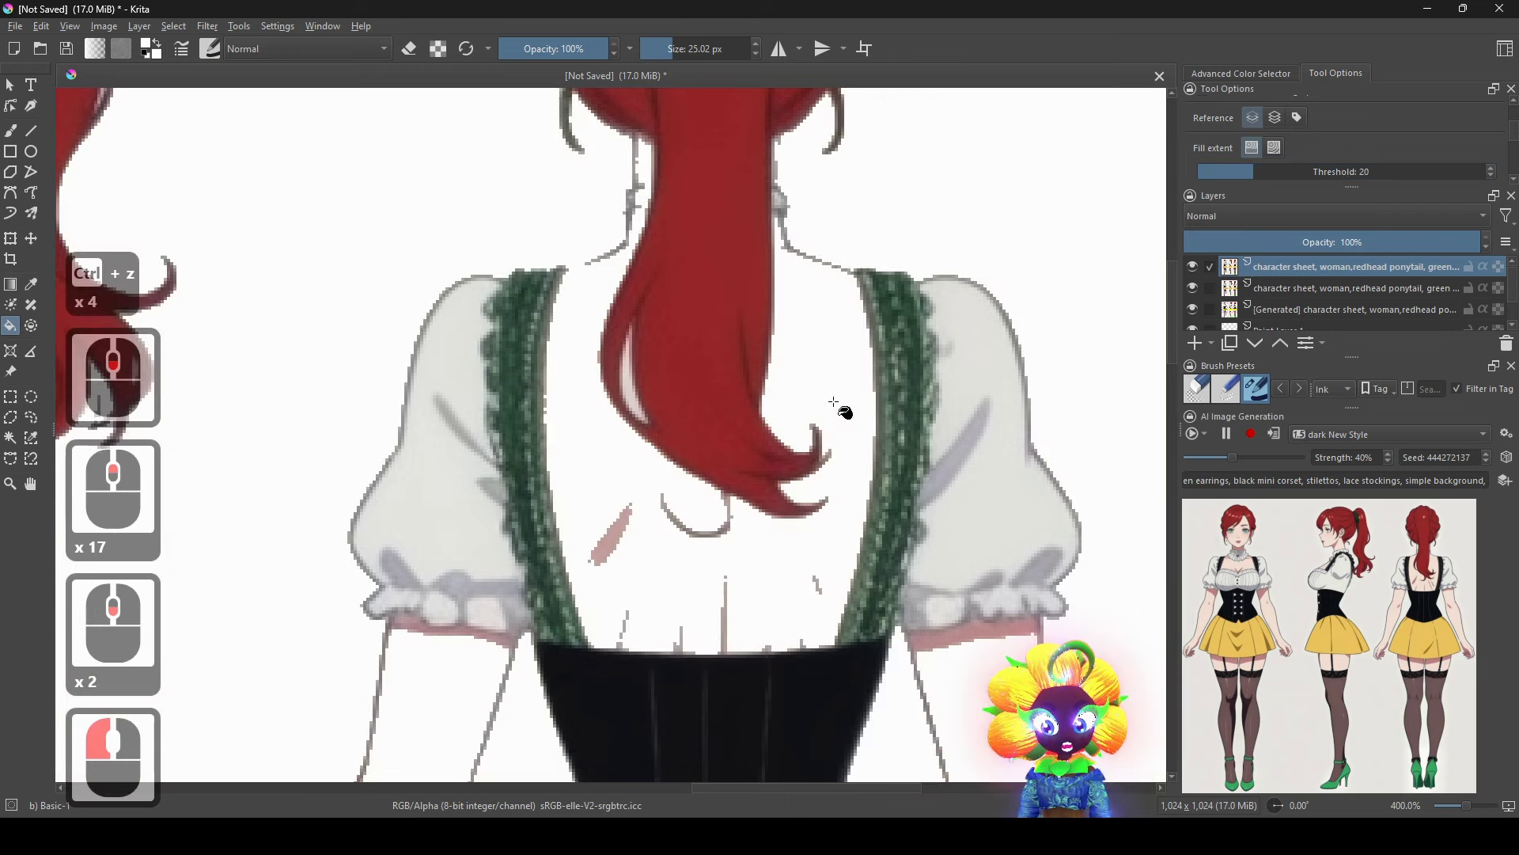
Undo the white fill of the back-view figure's back and lower the fill threshold to 18.
{"action": "key", "text": "ctrl+z"}
{"action": "scroll", "coordinate": [1420, 168], "scroll_direction": "down", "scroll_amount": 3}
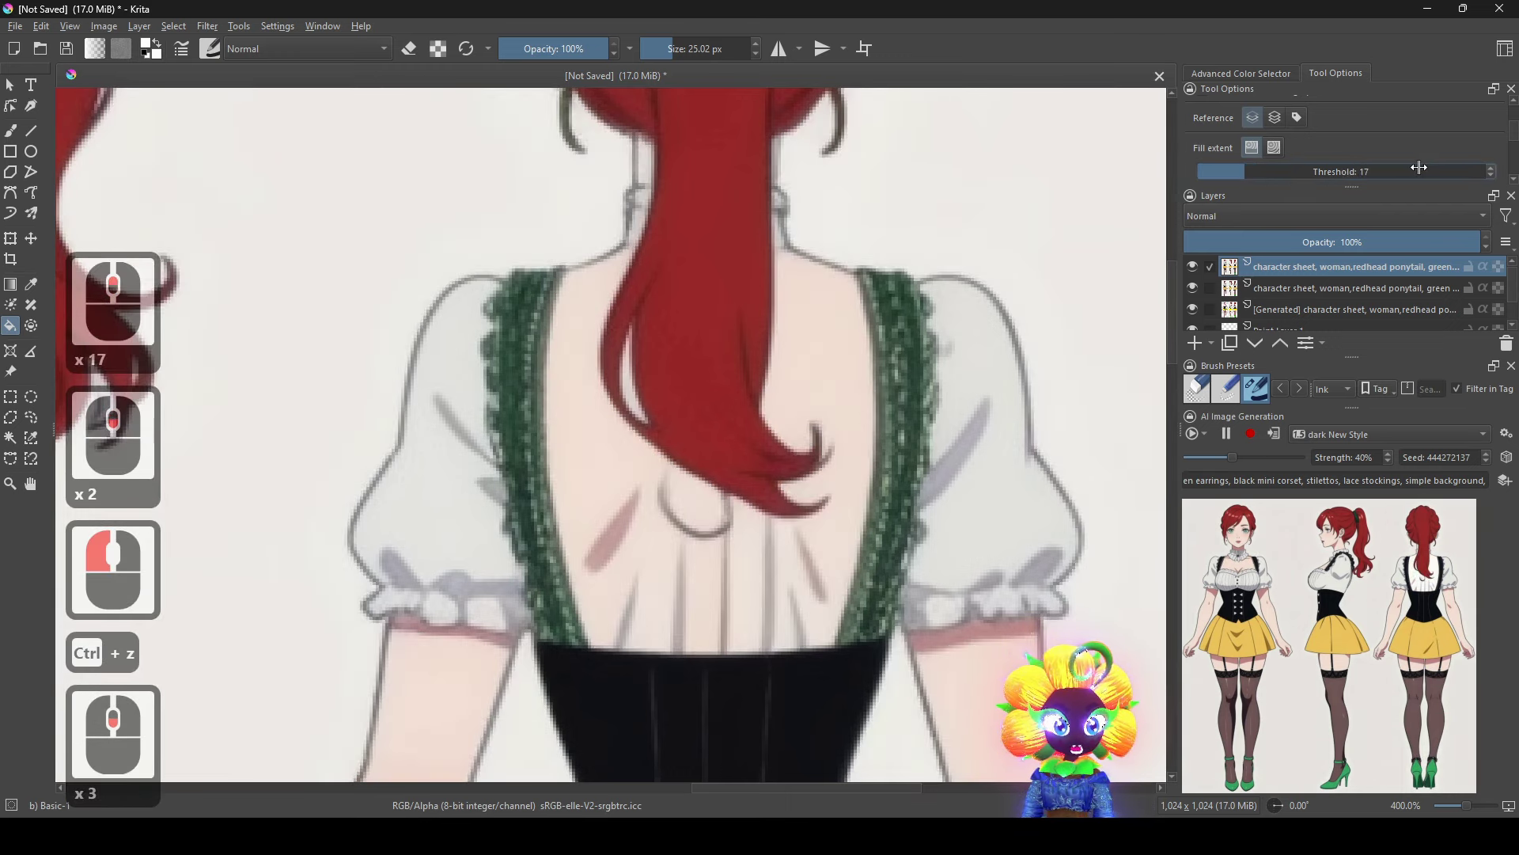
{"action": "scroll", "coordinate": [1419, 168], "scroll_direction": "up", "scroll_amount": 2}
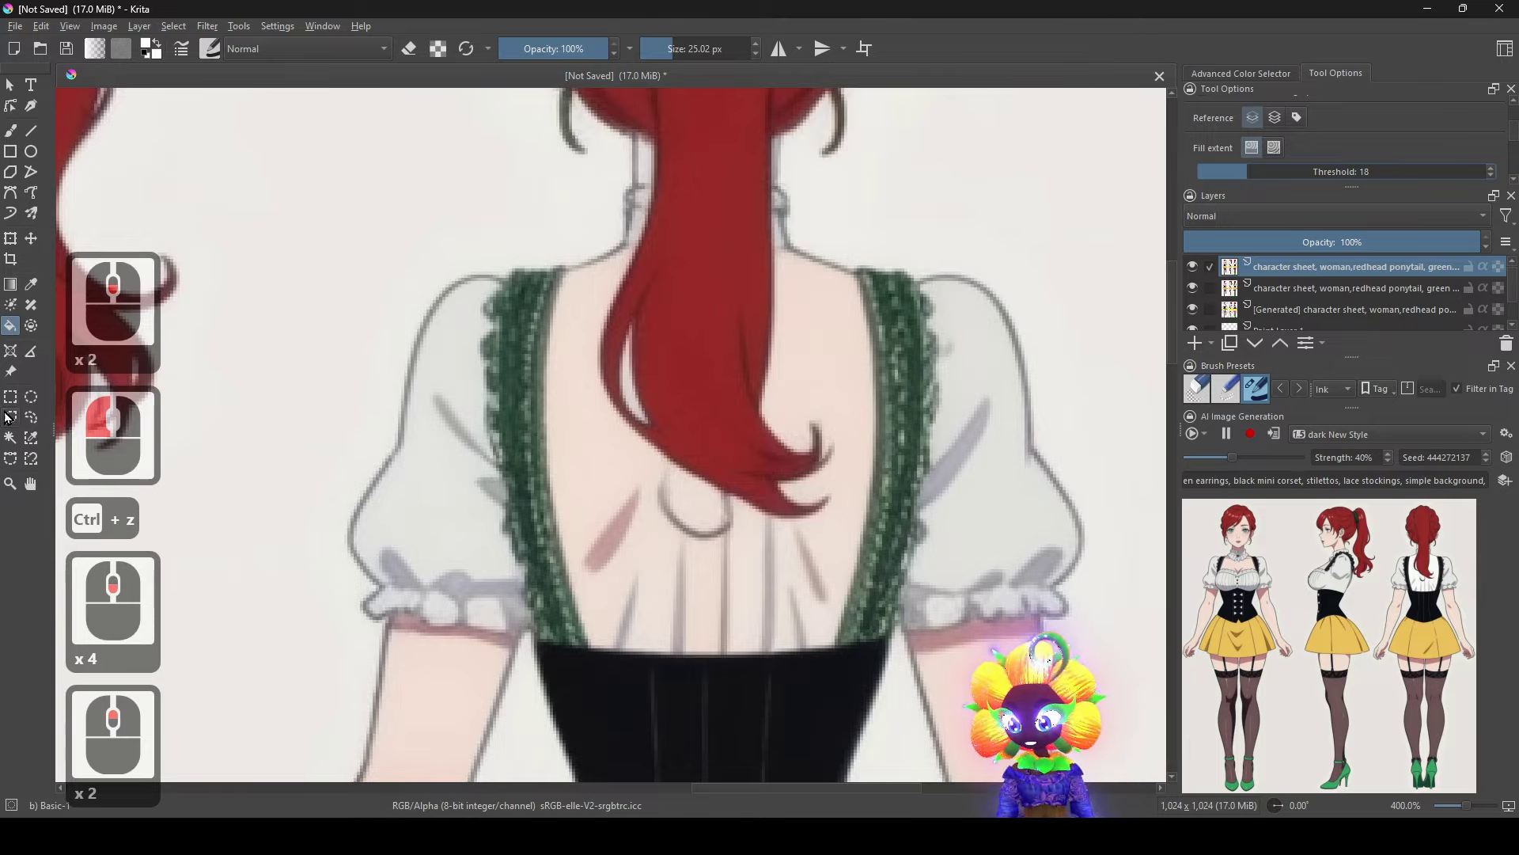
Try to select the off-white background around the three figures with the contiguous selection tool at threshold 10.
{"action": "left_click", "coordinate": [10, 438]}
{"action": "left_click", "coordinate": [373, 217]}
{"action": "scroll", "coordinate": [373, 217], "scroll_direction": "down", "scroll_amount": 5}
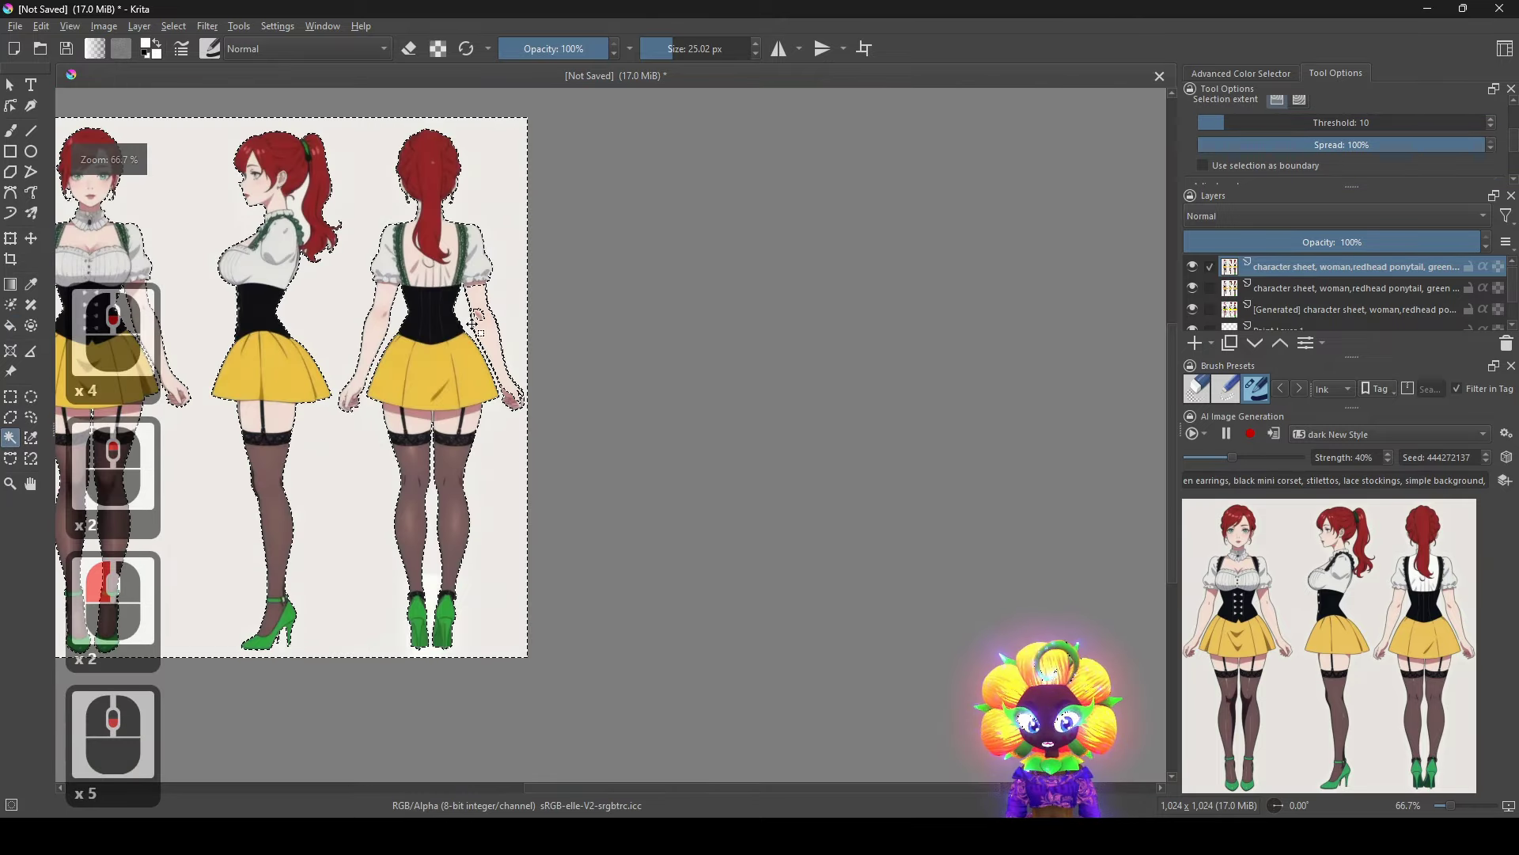
{"action": "scroll", "coordinate": [858, 329], "scroll_direction": "up", "scroll_amount": 2}
{"action": "left_click_drag", "start_coordinate": [697, 451], "coordinate": [939, 143]}
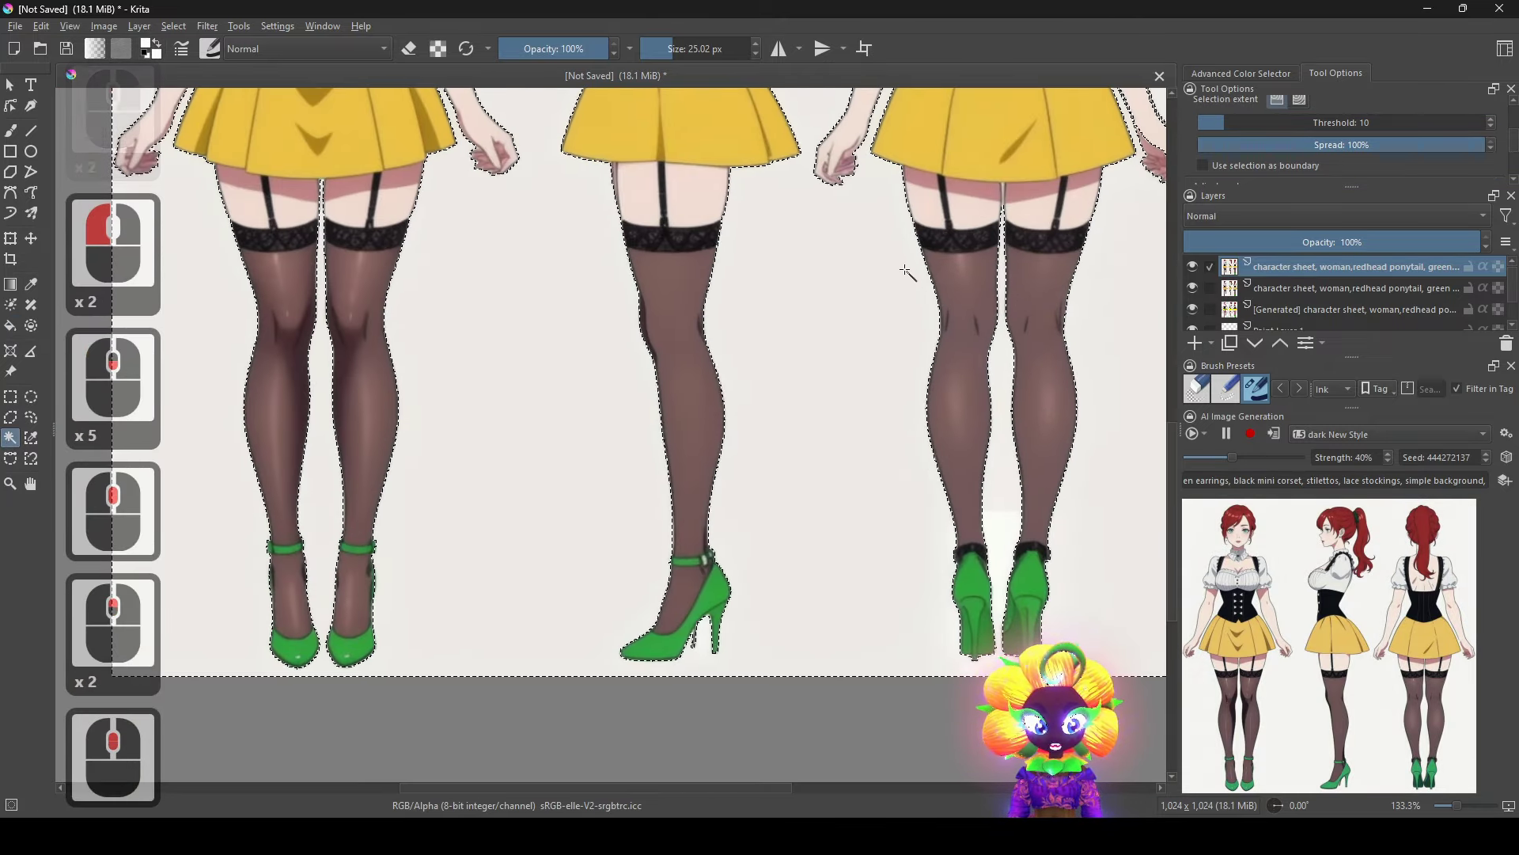
{"action": "scroll", "coordinate": [880, 257], "scroll_direction": "down", "scroll_amount": 1}
{"action": "left_click_drag", "start_coordinate": [870, 252], "coordinate": [865, 583]}
{"action": "left_click_drag", "start_coordinate": [874, 345], "coordinate": [848, 466]}
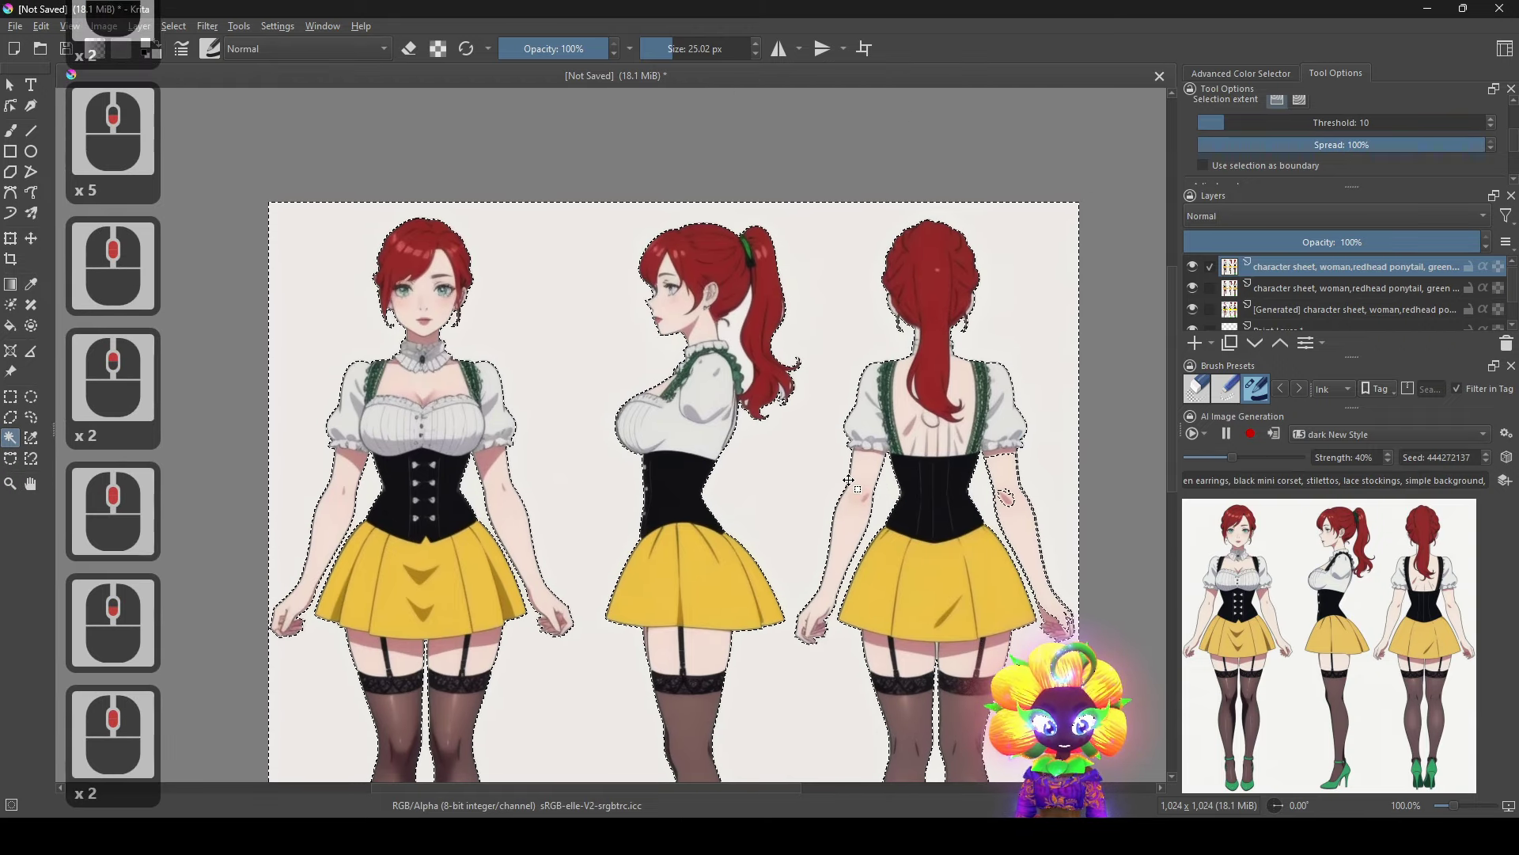
Add the remaining enclosed background gaps, including those in the side-view ponytail's tips, to the selection.
{"action": "scroll", "coordinate": [849, 466], "scroll_direction": "up", "scroll_amount": 1}
{"action": "left_click", "coordinate": [804, 356], "text": "shift"}
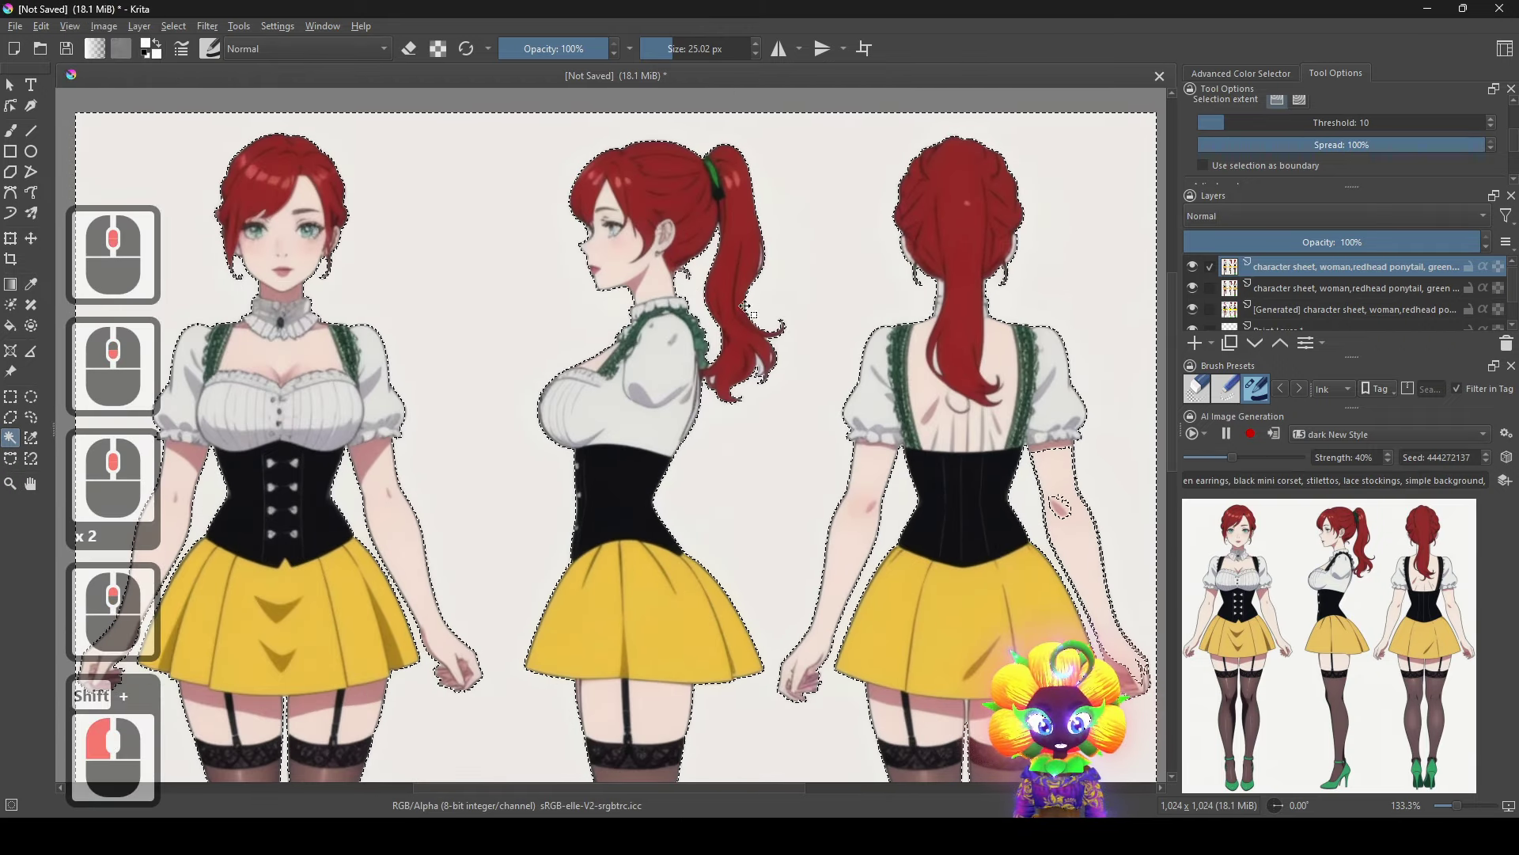
{"action": "scroll", "coordinate": [809, 360], "scroll_direction": "up", "scroll_amount": 5}
{"action": "left_click", "coordinate": [707, 375], "text": "shift"}
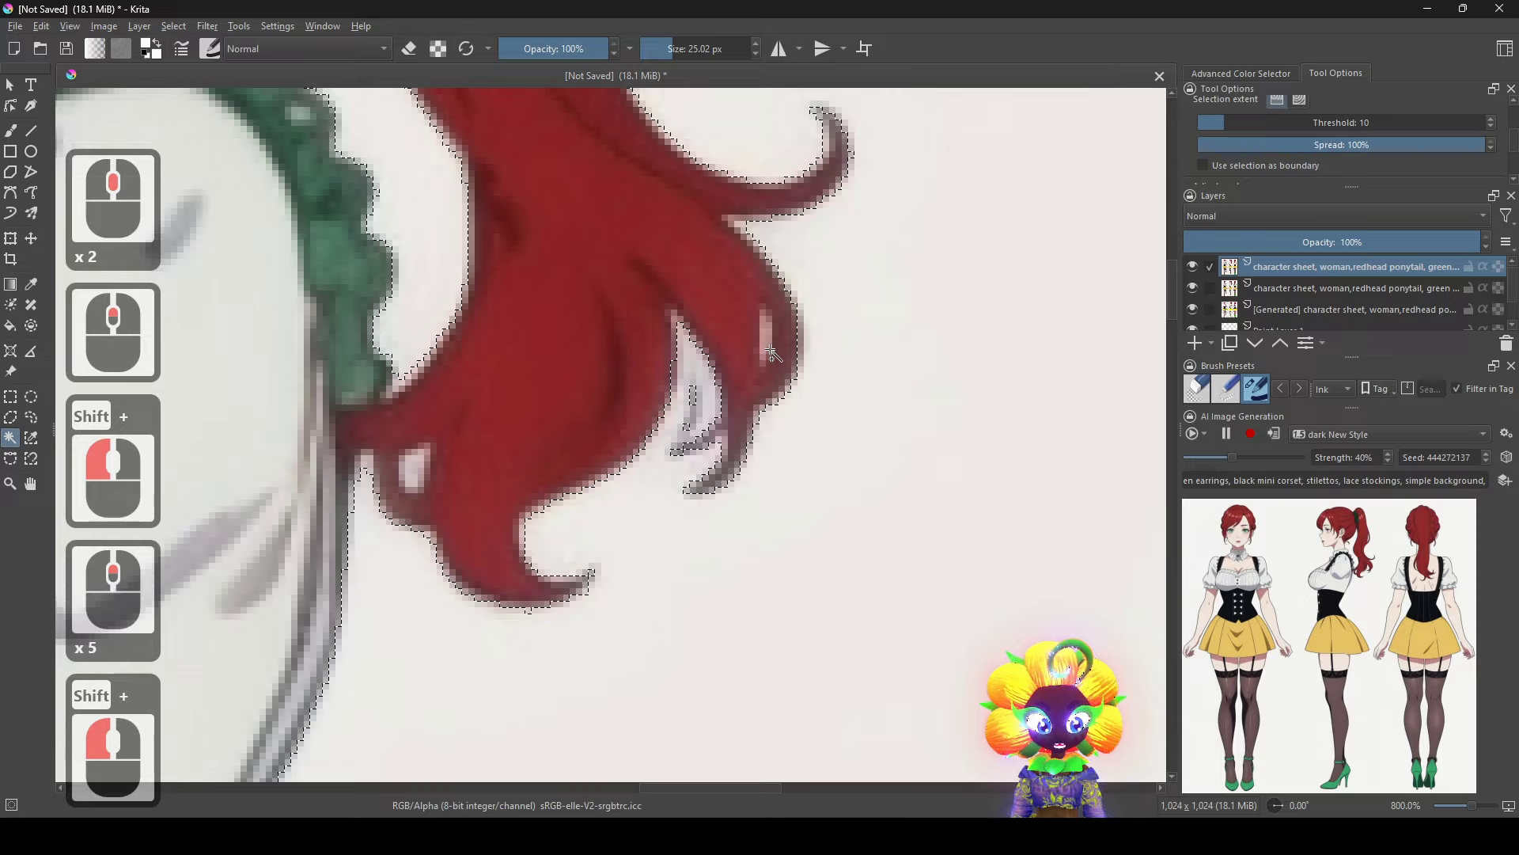
{"action": "left_click", "coordinate": [695, 417], "text": "shift"}
{"action": "scroll", "coordinate": [453, 484], "scroll_direction": "down", "scroll_amount": 10}
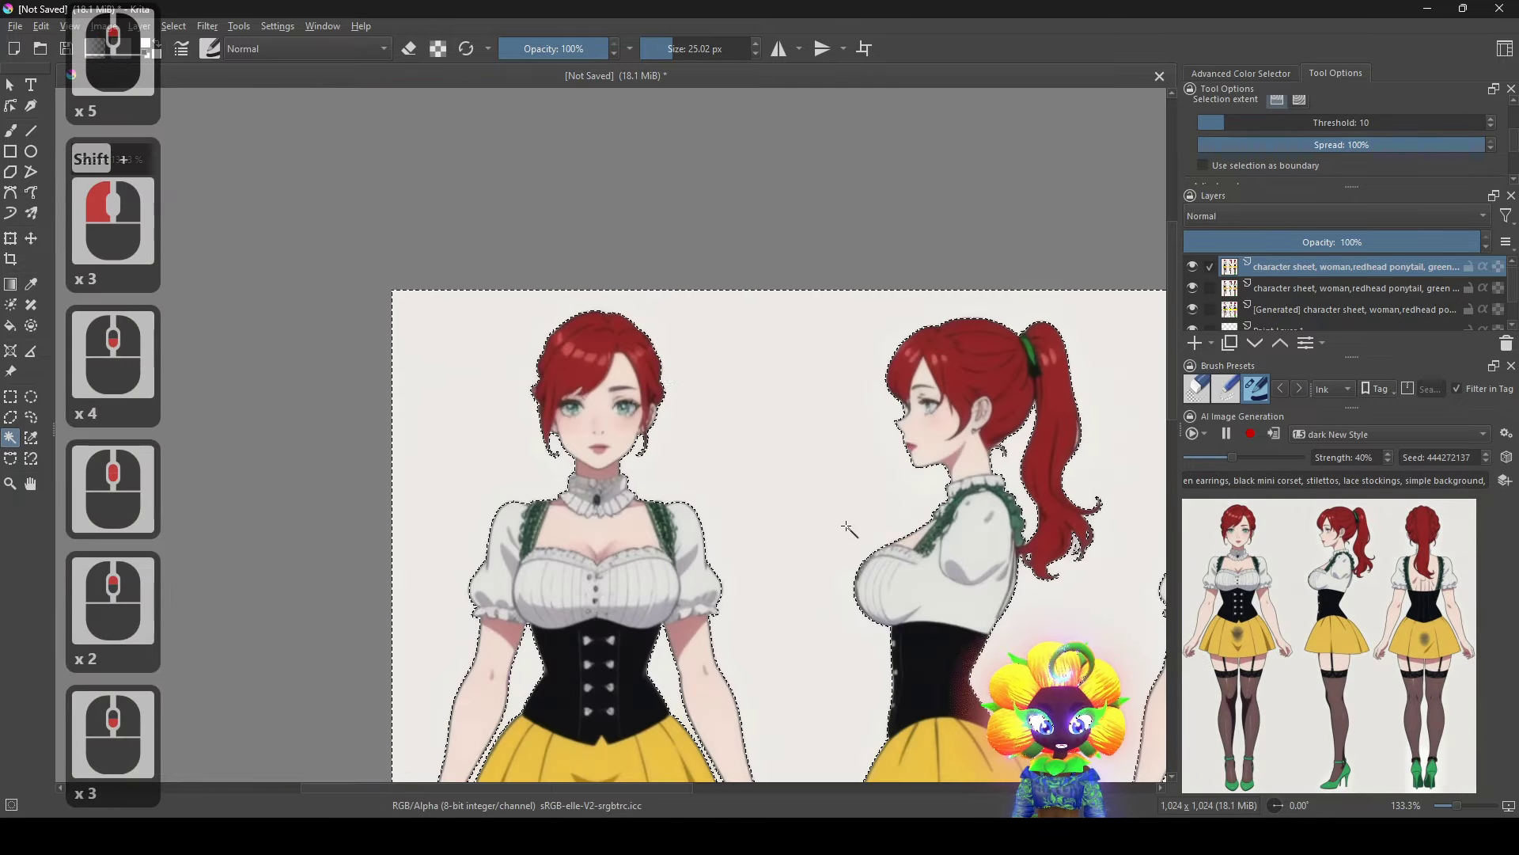
Examine the selection outline around the figures, especially along the back-view figure's arms and hands.
{"action": "left_click_drag", "start_coordinate": [951, 578], "coordinate": [561, 291]}
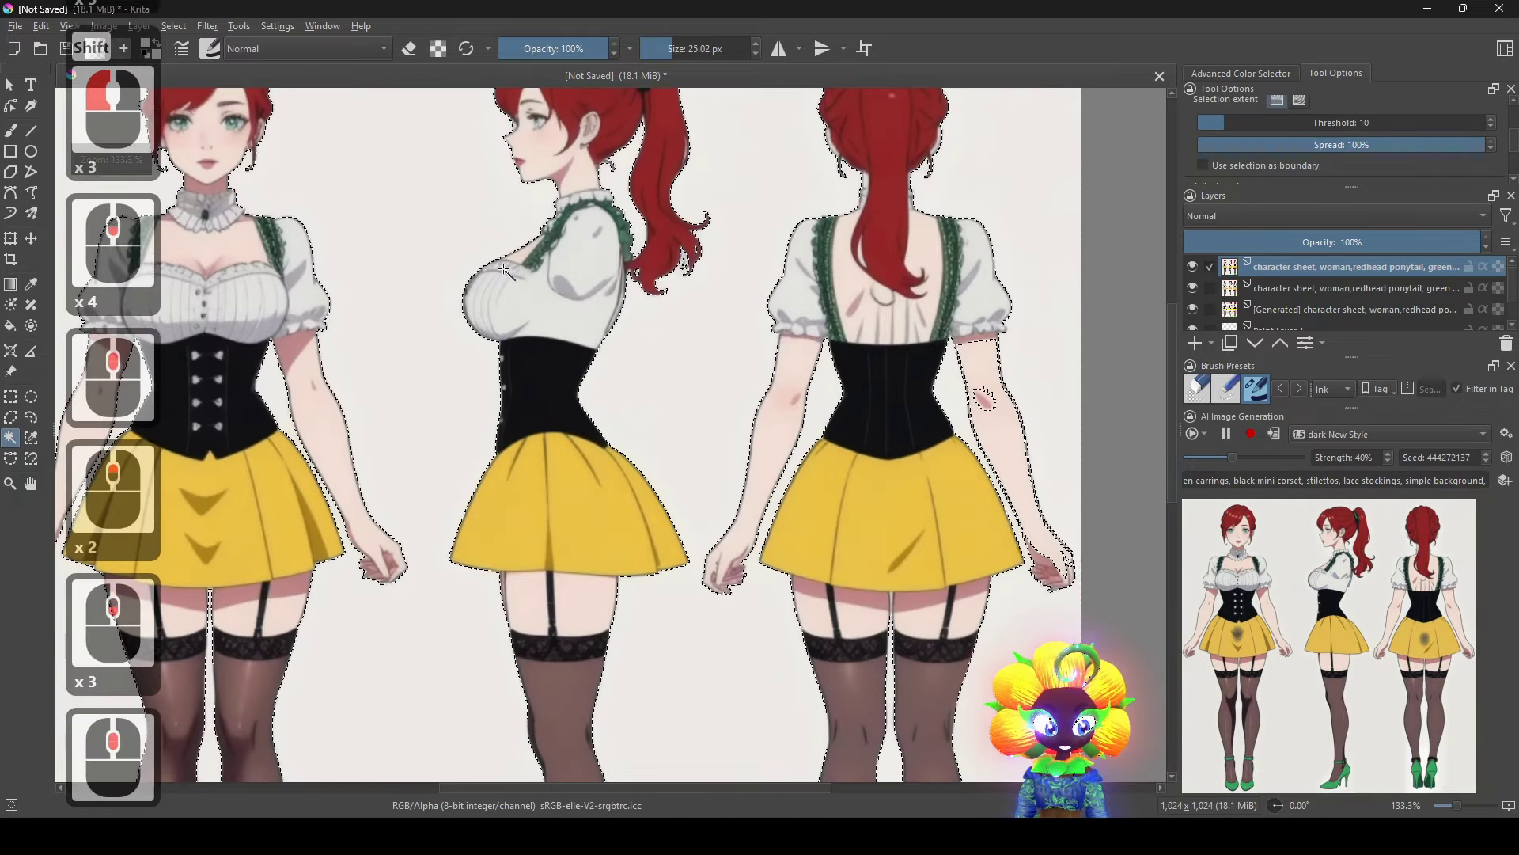
{"action": "scroll", "coordinate": [575, 291], "scroll_direction": "down", "scroll_amount": 1}
{"action": "scroll", "coordinate": [813, 349], "scroll_direction": "up", "scroll_amount": 1}
{"action": "left_click_drag", "start_coordinate": [554, 432], "coordinate": [404, 395]}
{"action": "left_click_drag", "start_coordinate": [689, 453], "coordinate": [624, 444]}
{"action": "scroll", "coordinate": [625, 444], "scroll_direction": "up", "scroll_amount": 2}
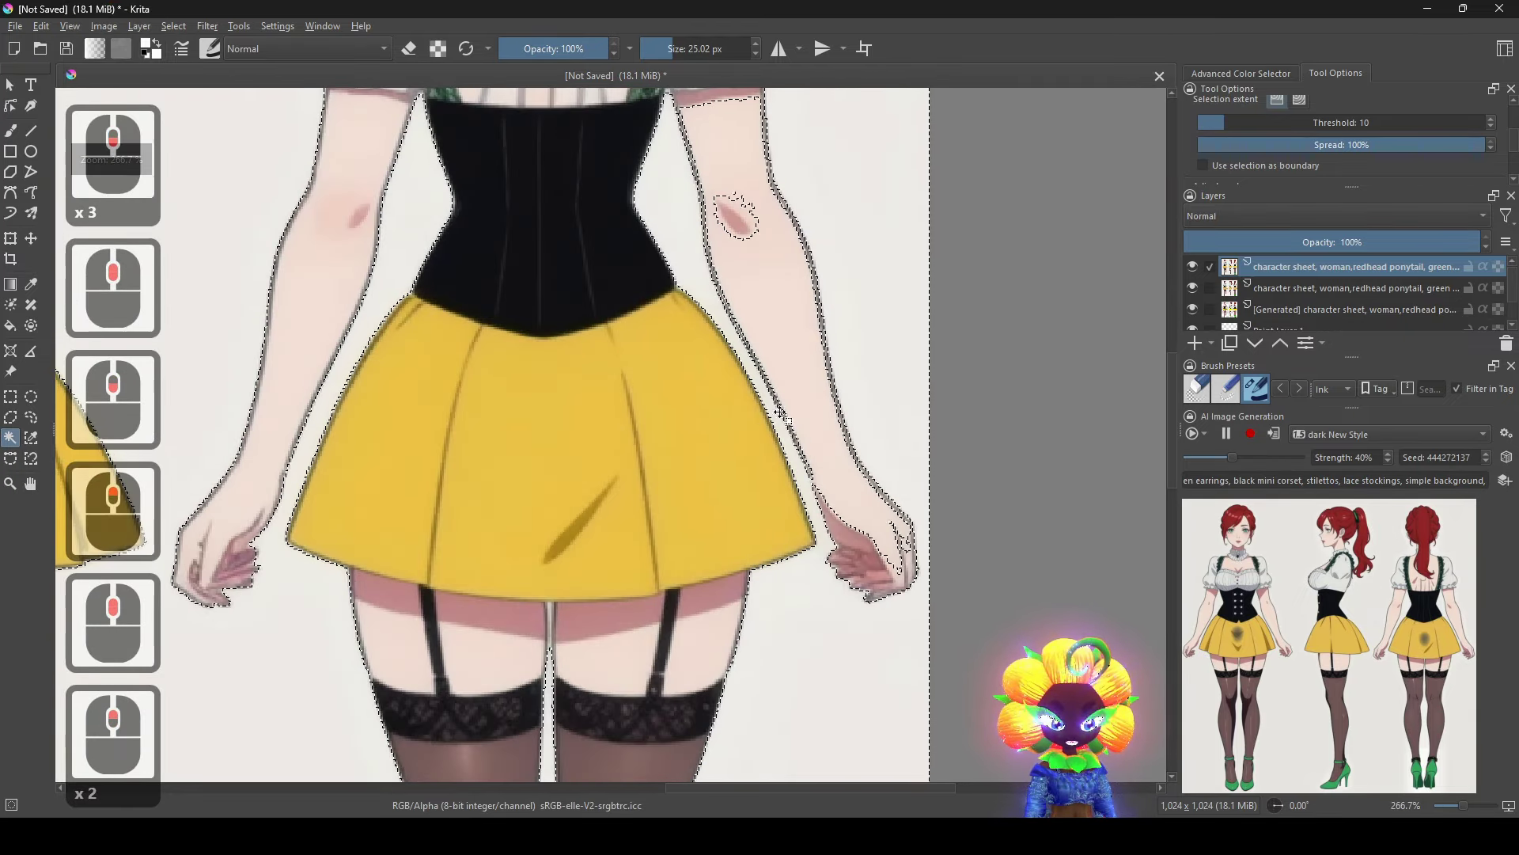
{"action": "left_click_drag", "start_coordinate": [761, 427], "coordinate": [621, 555]}
{"action": "scroll", "coordinate": [629, 506], "scroll_direction": "down", "scroll_amount": 1}
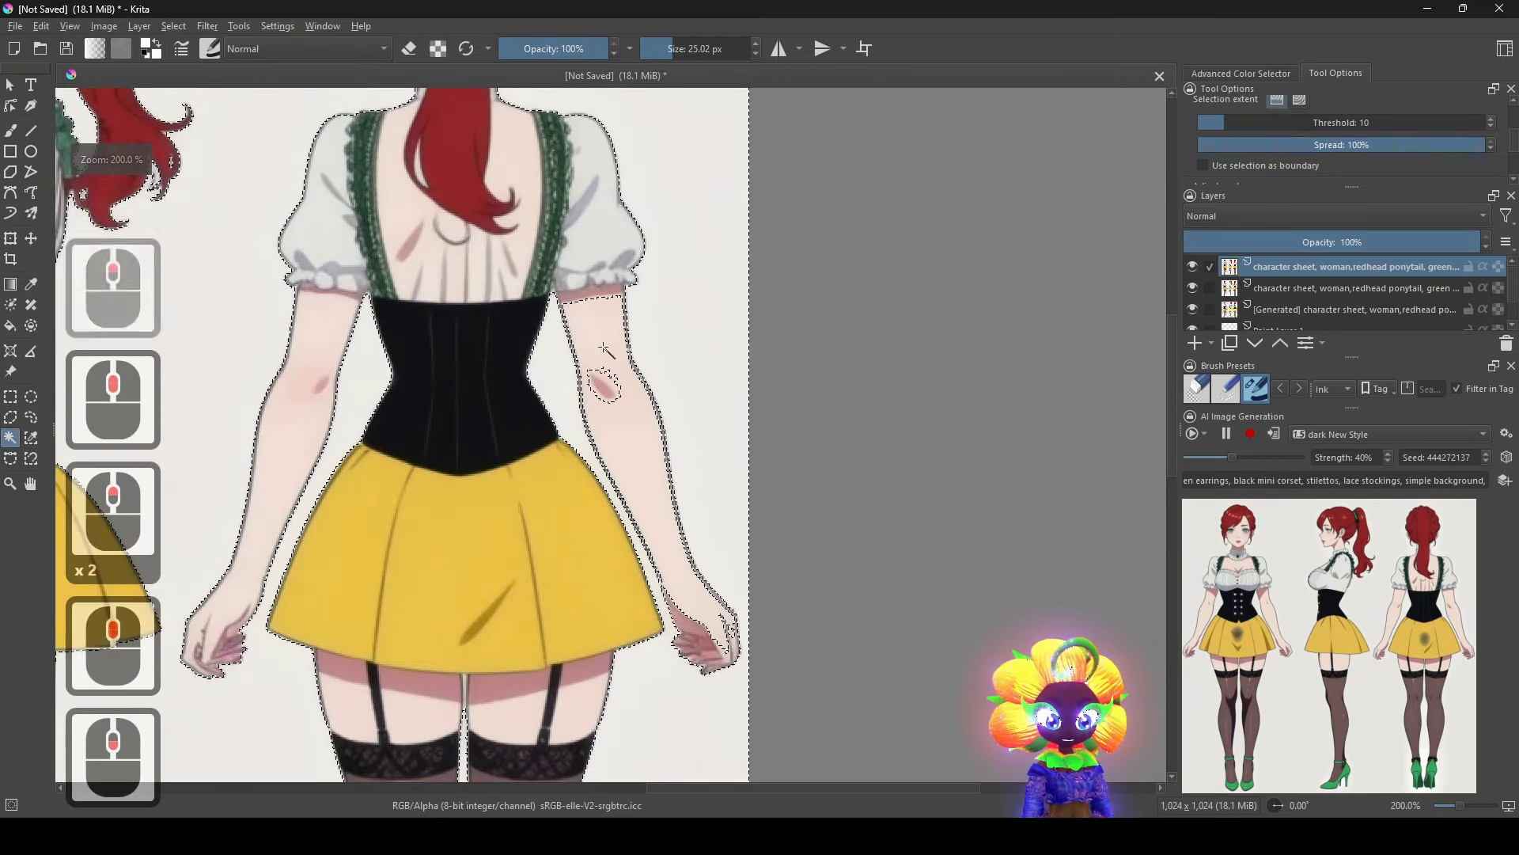
Lower the contiguous selection threshold to 7 and reselect the background without catching the back-view figure's arm.
{"action": "double_click", "coordinate": [708, 301]}
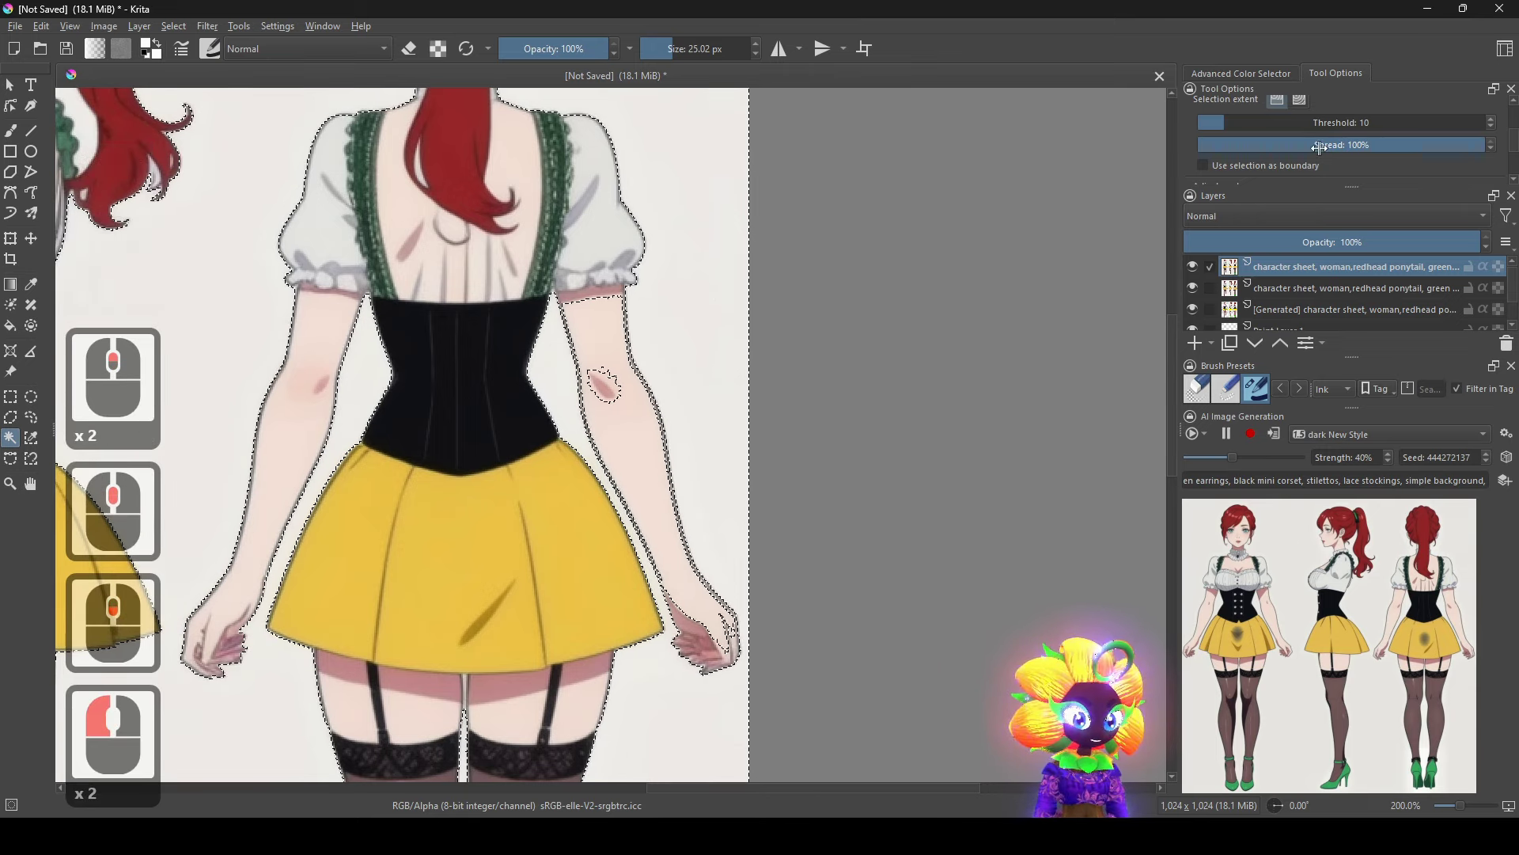
{"action": "scroll", "coordinate": [1353, 126], "scroll_direction": "down", "scroll_amount": 3}
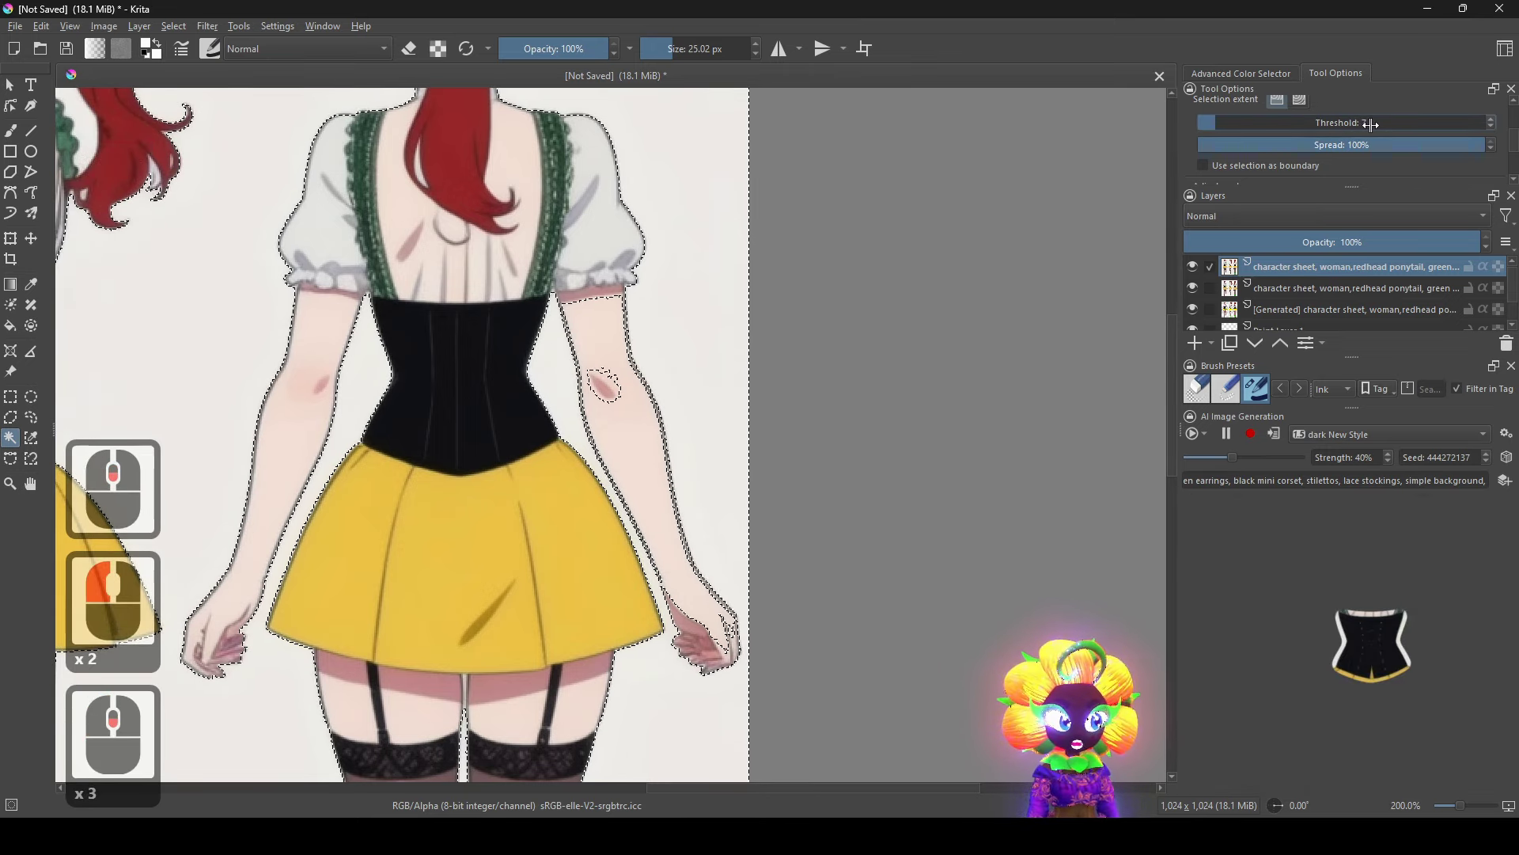
{"action": "scroll", "coordinate": [1314, 123], "scroll_direction": "up", "scroll_amount": 2}
{"action": "left_click", "coordinate": [660, 293]}
{"action": "left_click", "coordinate": [662, 294]}
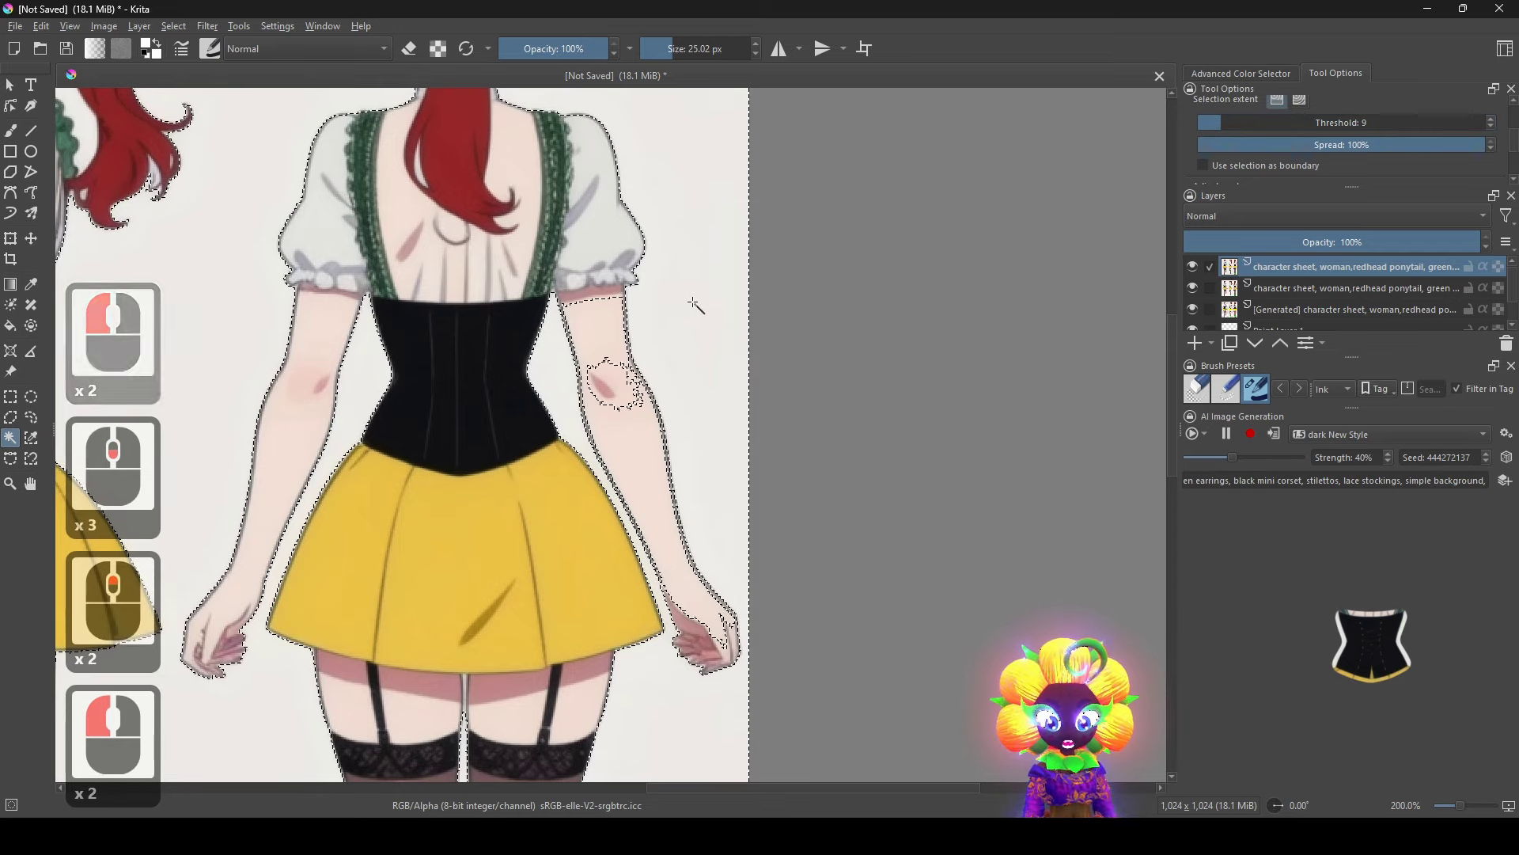
{"action": "scroll", "coordinate": [1410, 123], "scroll_direction": "down", "scroll_amount": 1}
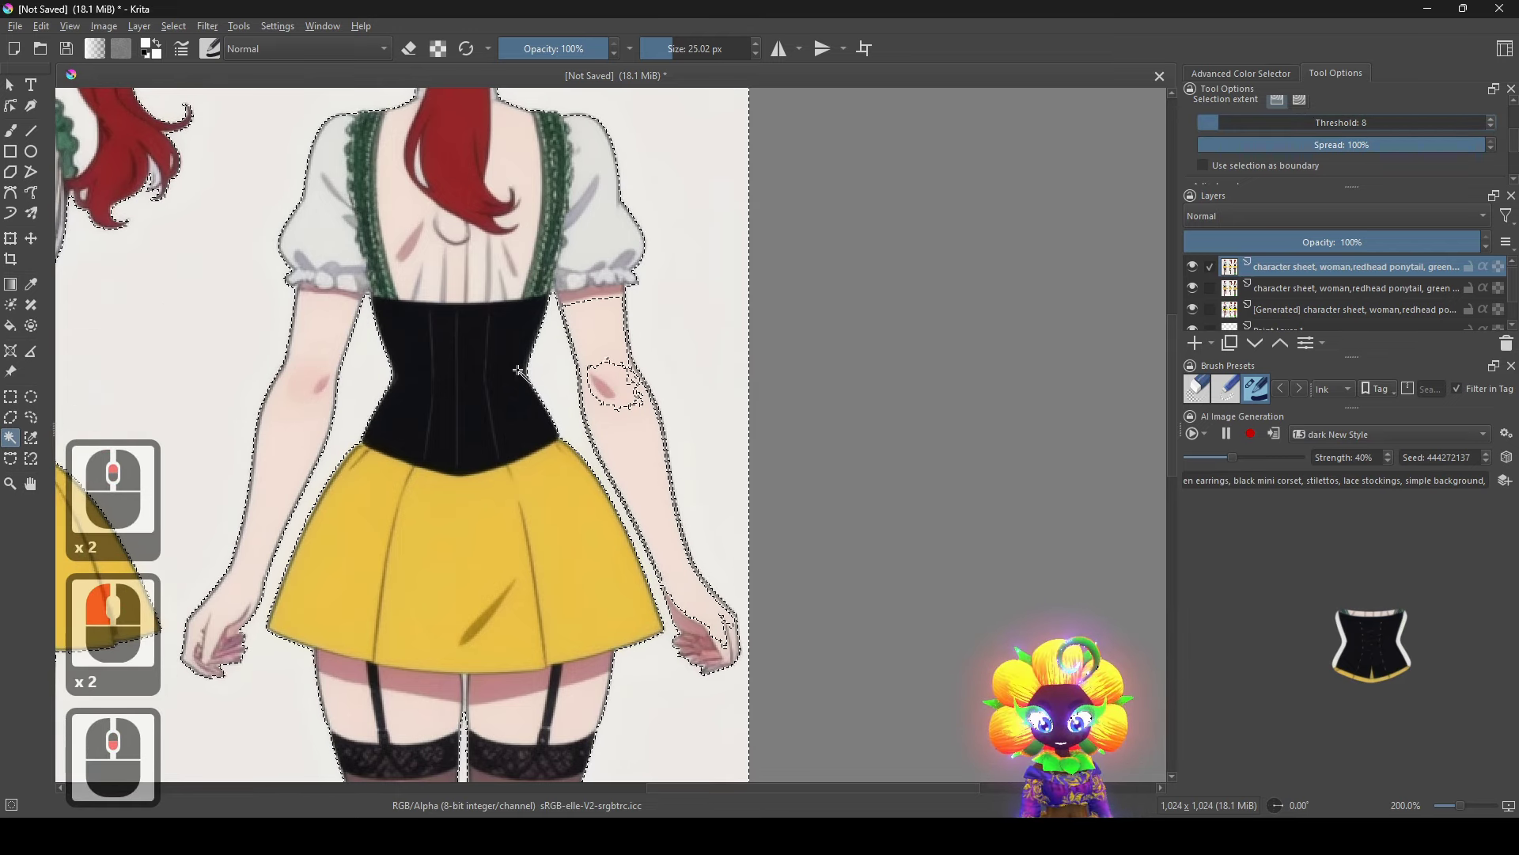
{"action": "double_click", "coordinate": [594, 366]}
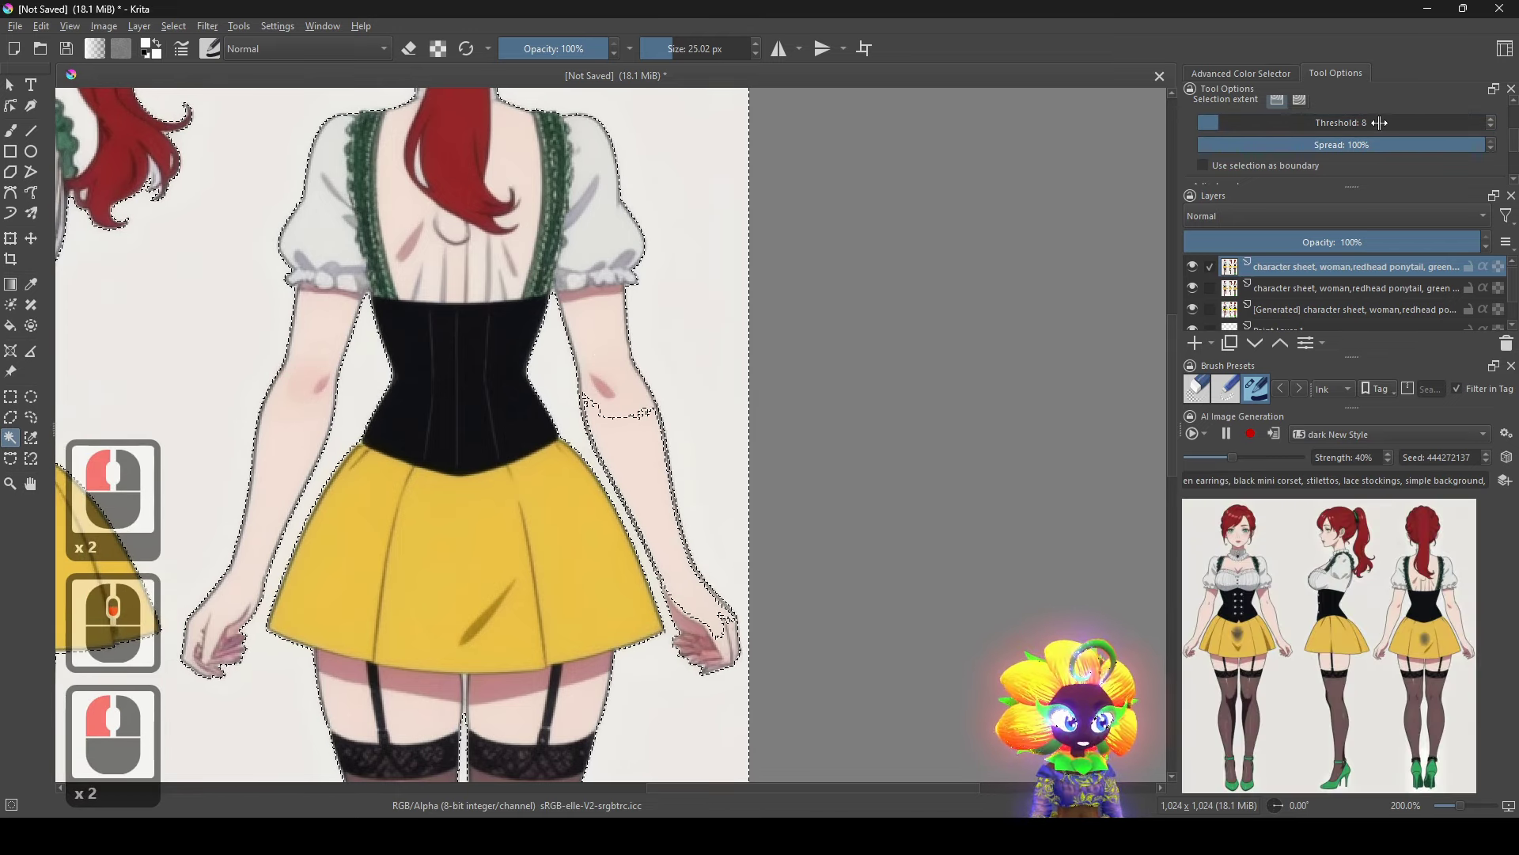
{"action": "scroll", "coordinate": [1380, 122], "scroll_direction": "down", "scroll_amount": 1}
{"action": "left_click", "coordinate": [481, 375]}
{"action": "double_click", "coordinate": [724, 353]}
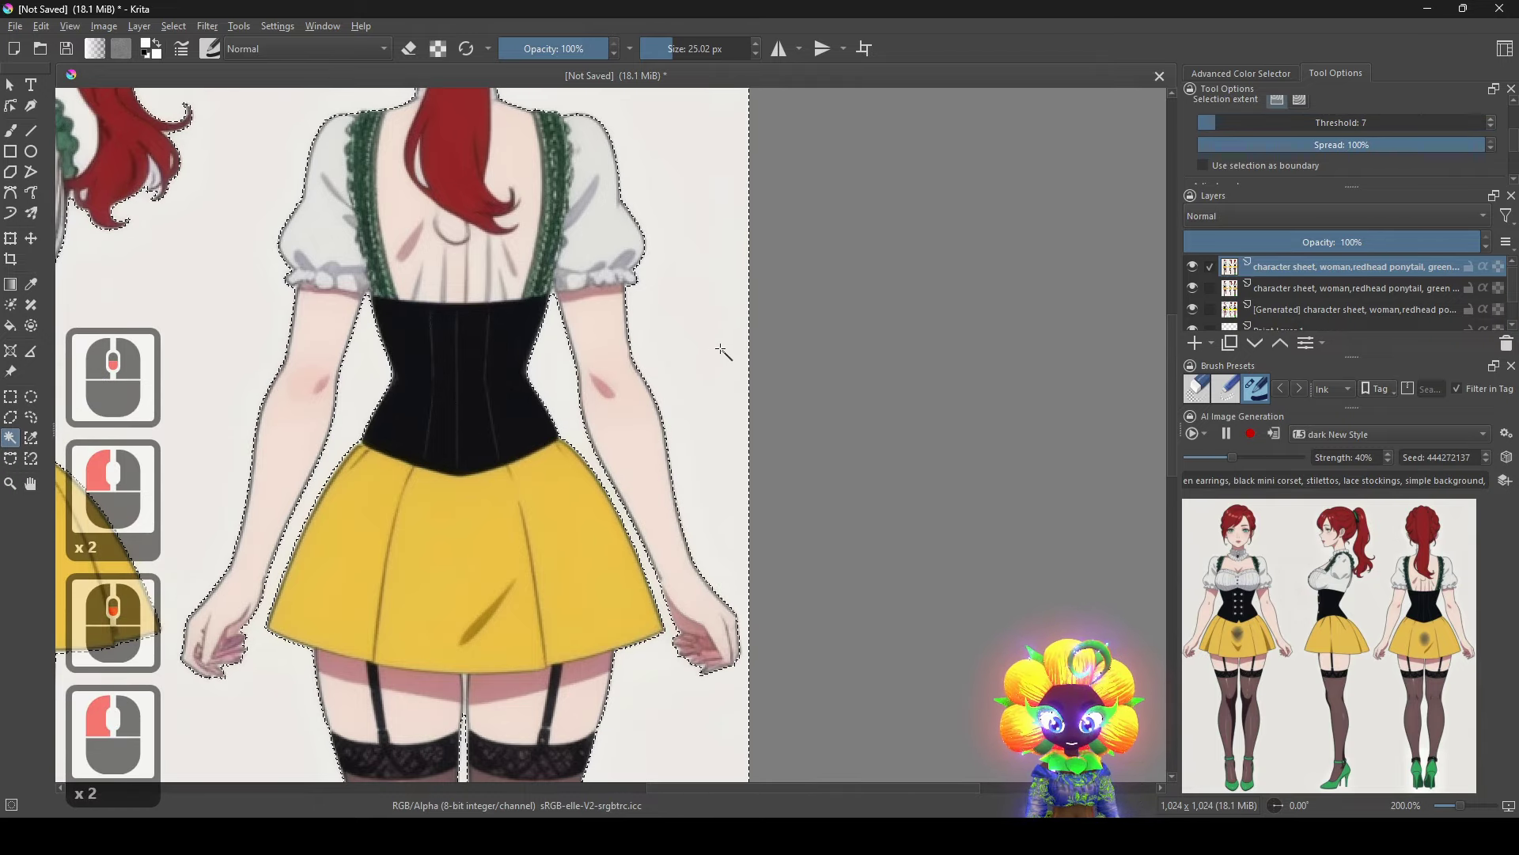
Add the gap beside the side-view ponytail and the small openings in its tips to the selection.
{"action": "scroll", "coordinate": [696, 388], "scroll_direction": "down", "scroll_amount": 3}
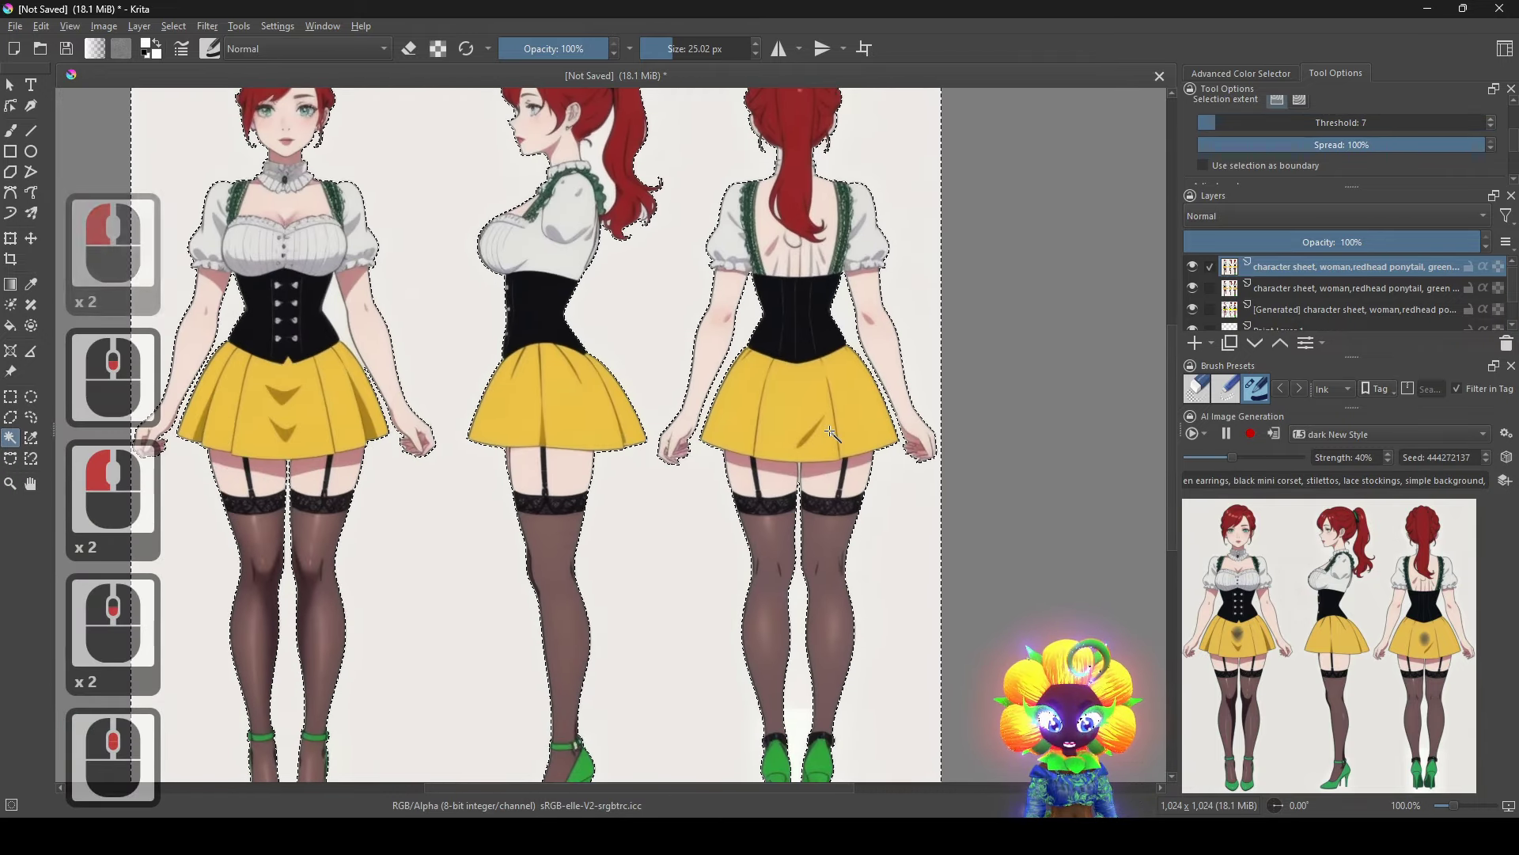
{"action": "scroll", "coordinate": [797, 405], "scroll_direction": "up", "scroll_amount": 4}
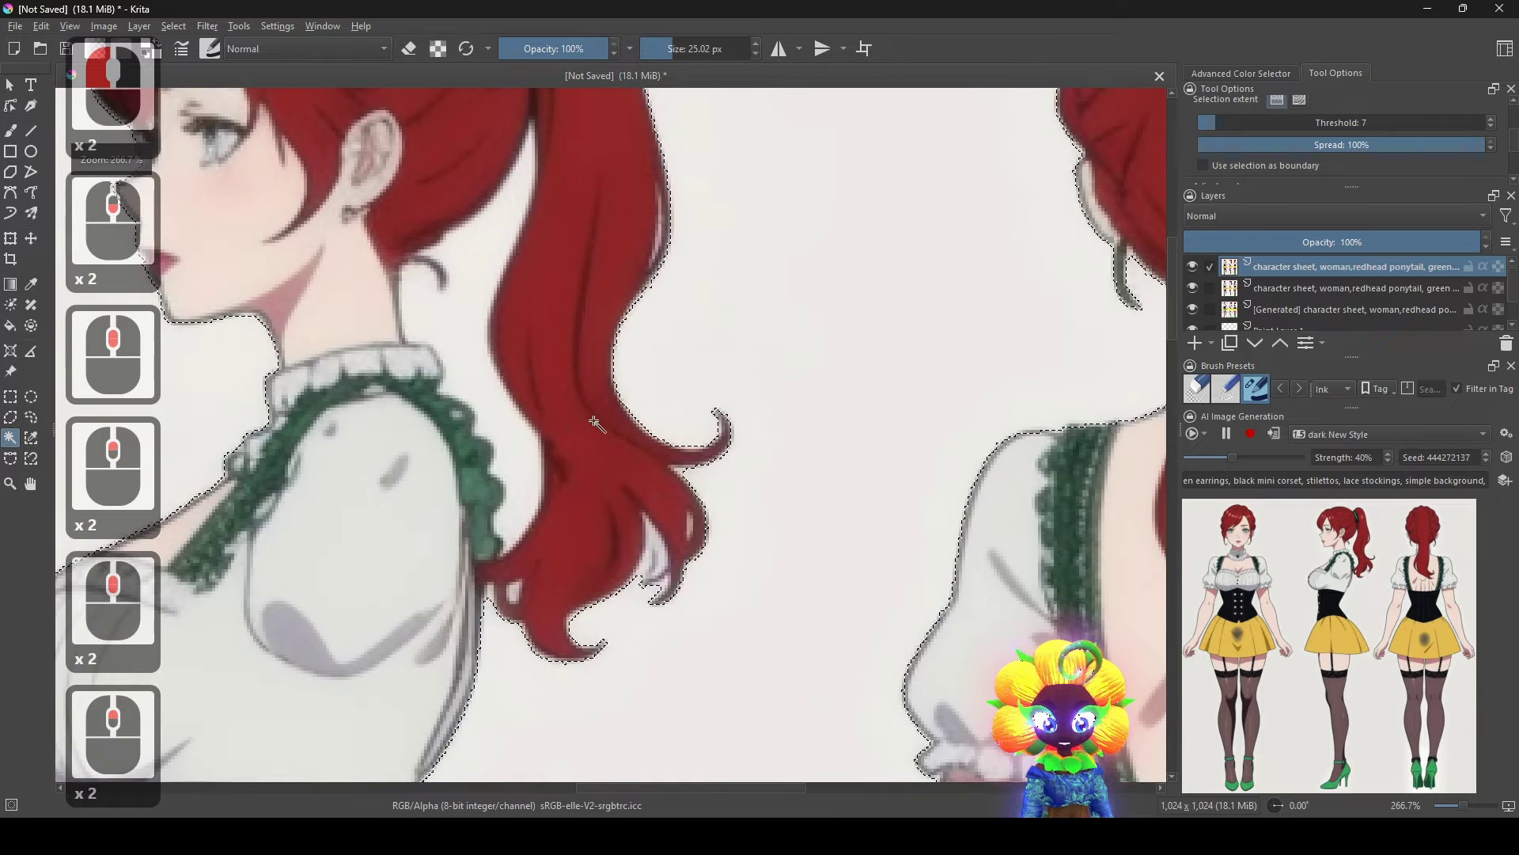
{"action": "left_click", "coordinate": [504, 428], "text": "shift"}
{"action": "left_click", "coordinate": [514, 591], "text": "shift"}
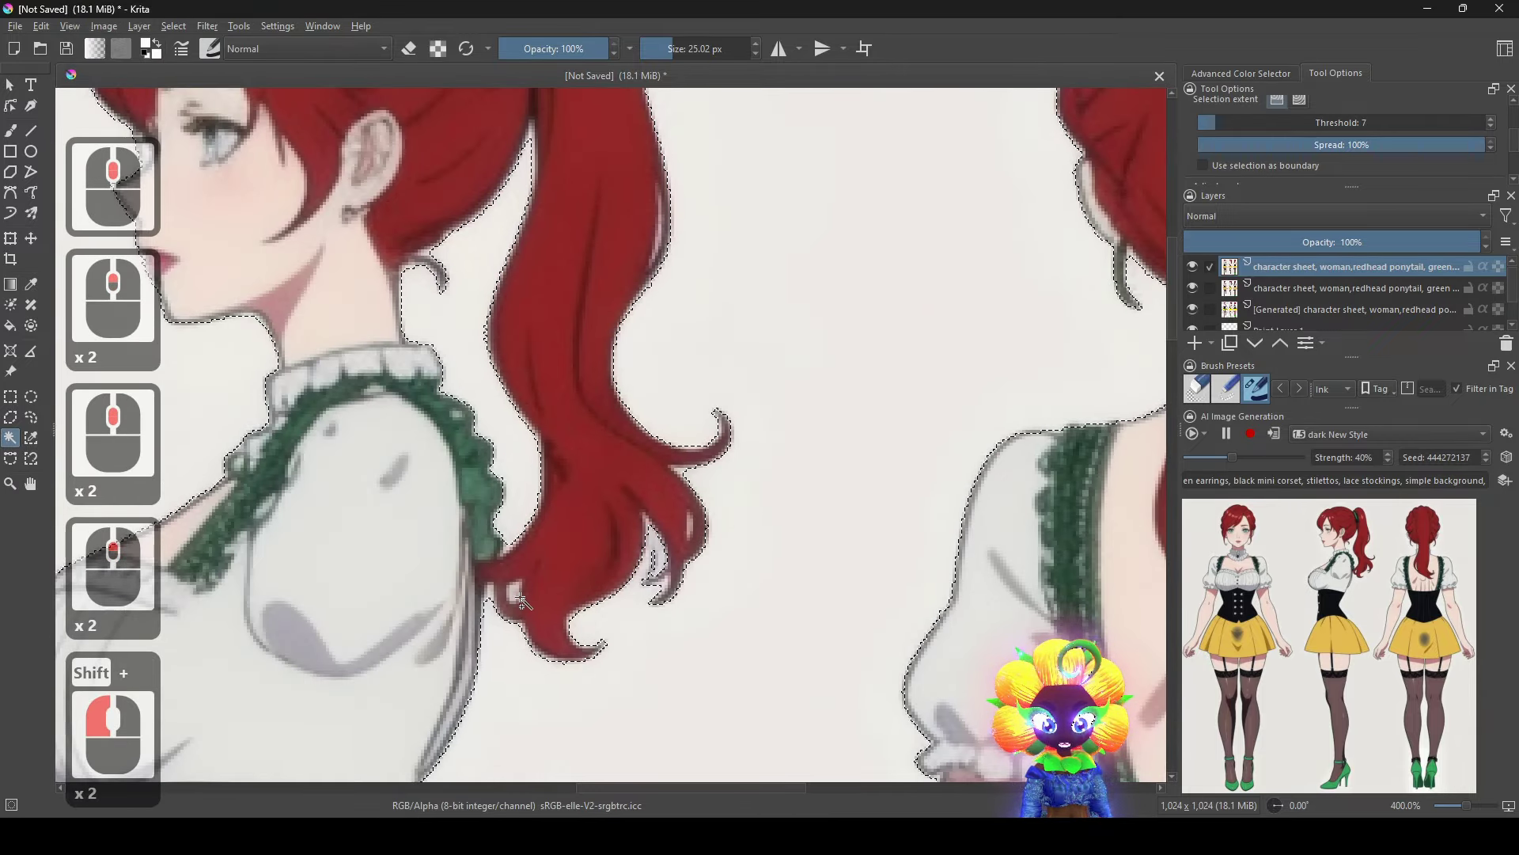
{"action": "left_click", "coordinate": [653, 562], "text": "shift"}
Add the enclosed gap between the front-view figure's arm and corset to the selection.
{"action": "scroll", "coordinate": [516, 571], "scroll_direction": "down", "scroll_amount": 3}
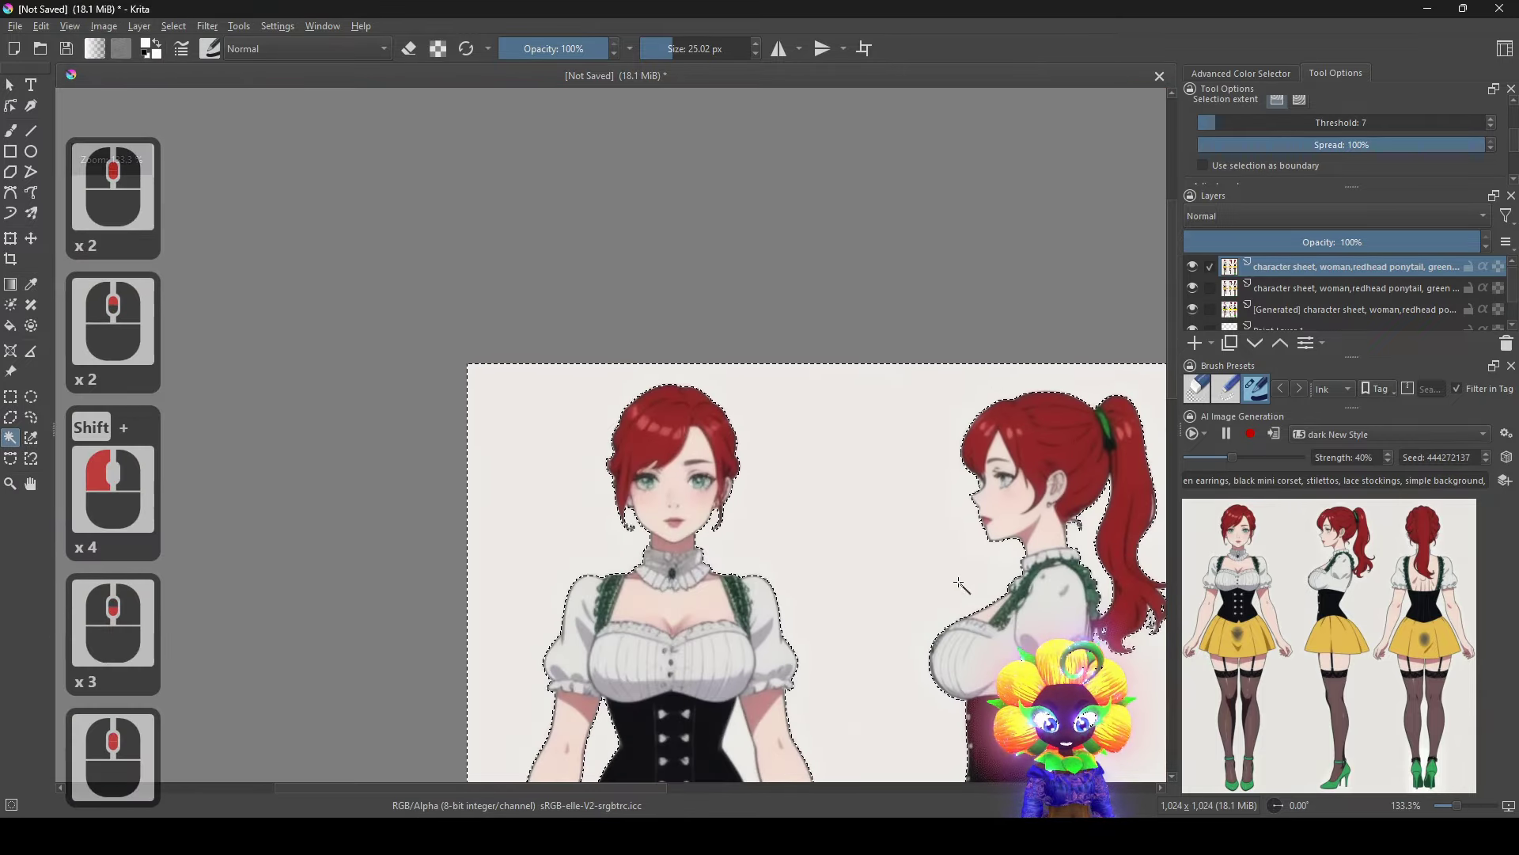
{"action": "scroll", "coordinate": [631, 533], "scroll_direction": "up", "scroll_amount": 3}
{"action": "scroll", "coordinate": [820, 476], "scroll_direction": "down", "scroll_amount": 3}
{"action": "left_click_drag", "start_coordinate": [819, 475], "coordinate": [718, 68]}
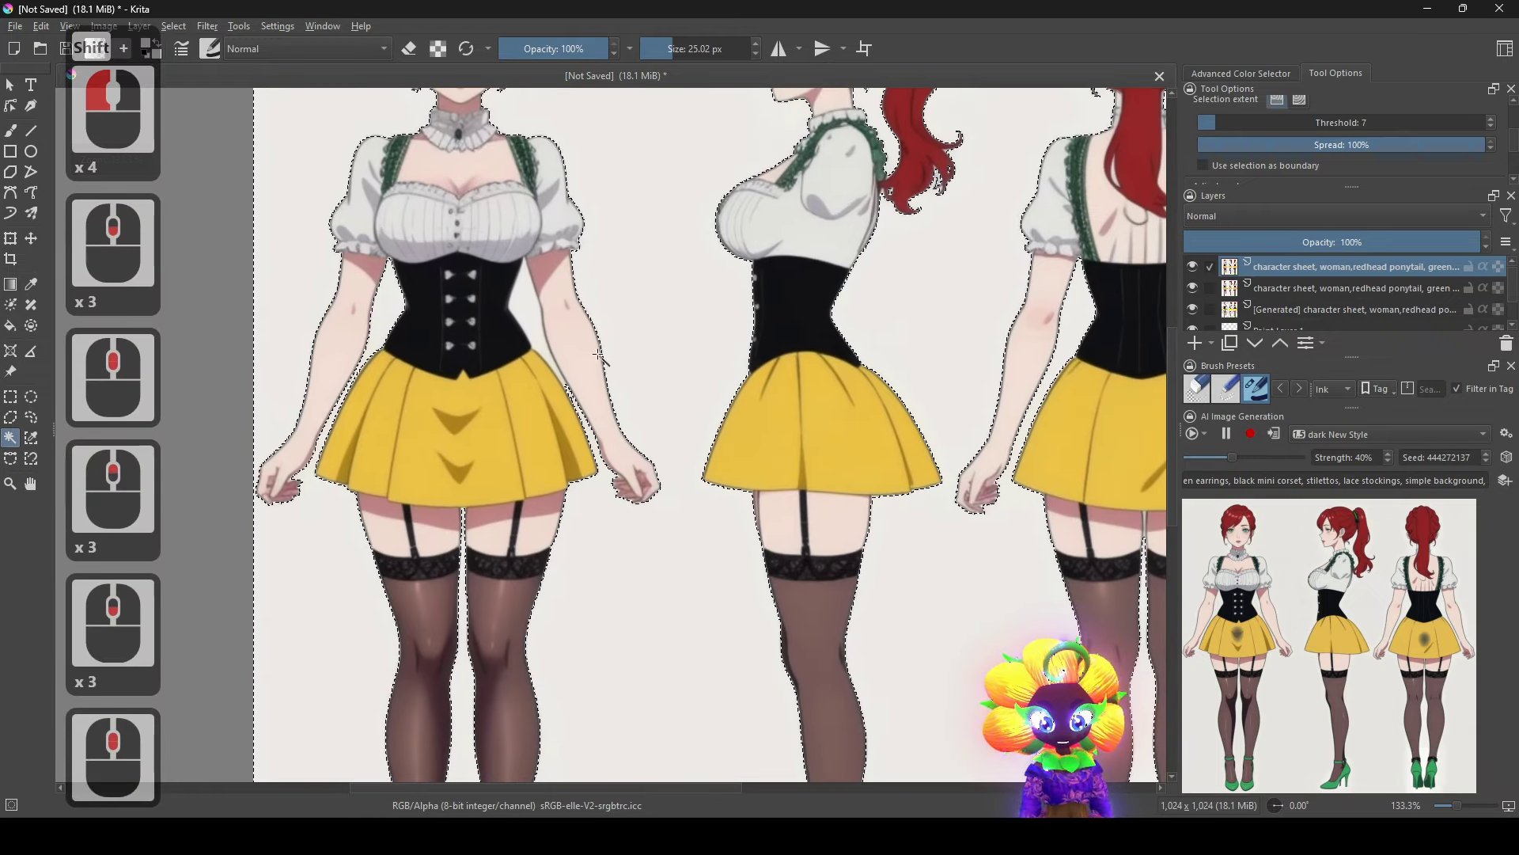
{"action": "left_click", "coordinate": [381, 323], "text": "shift"}
{"action": "left_click_drag", "start_coordinate": [878, 486], "coordinate": [685, 479]}
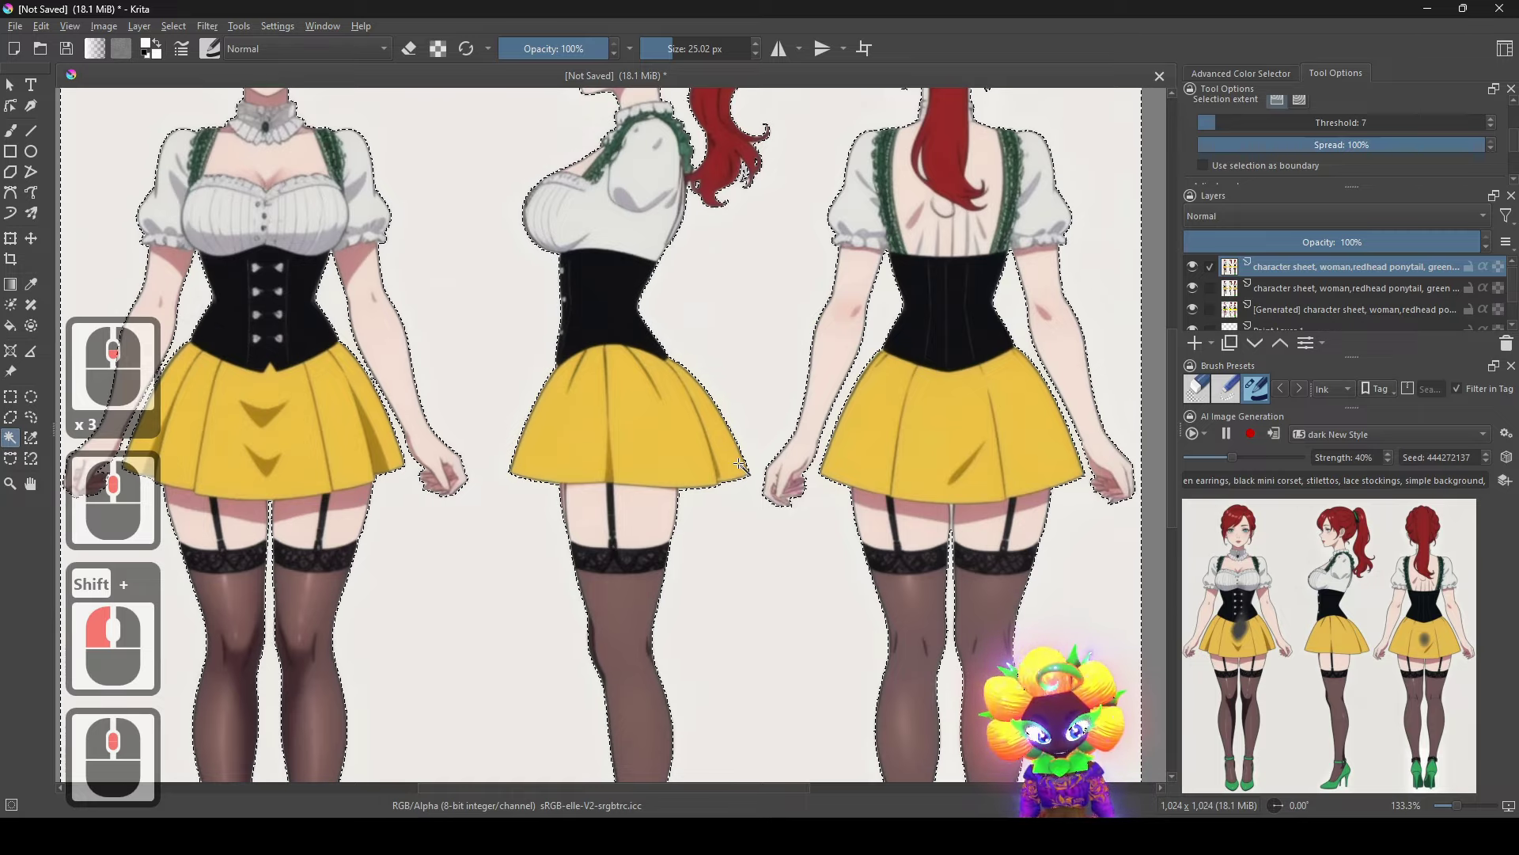
Delete the selected background from the top layer and hide the two character-sheet layers beneath it and the Background layer.
{"action": "key", "text": "Delete"}
{"action": "left_click", "coordinate": [1192, 288]}
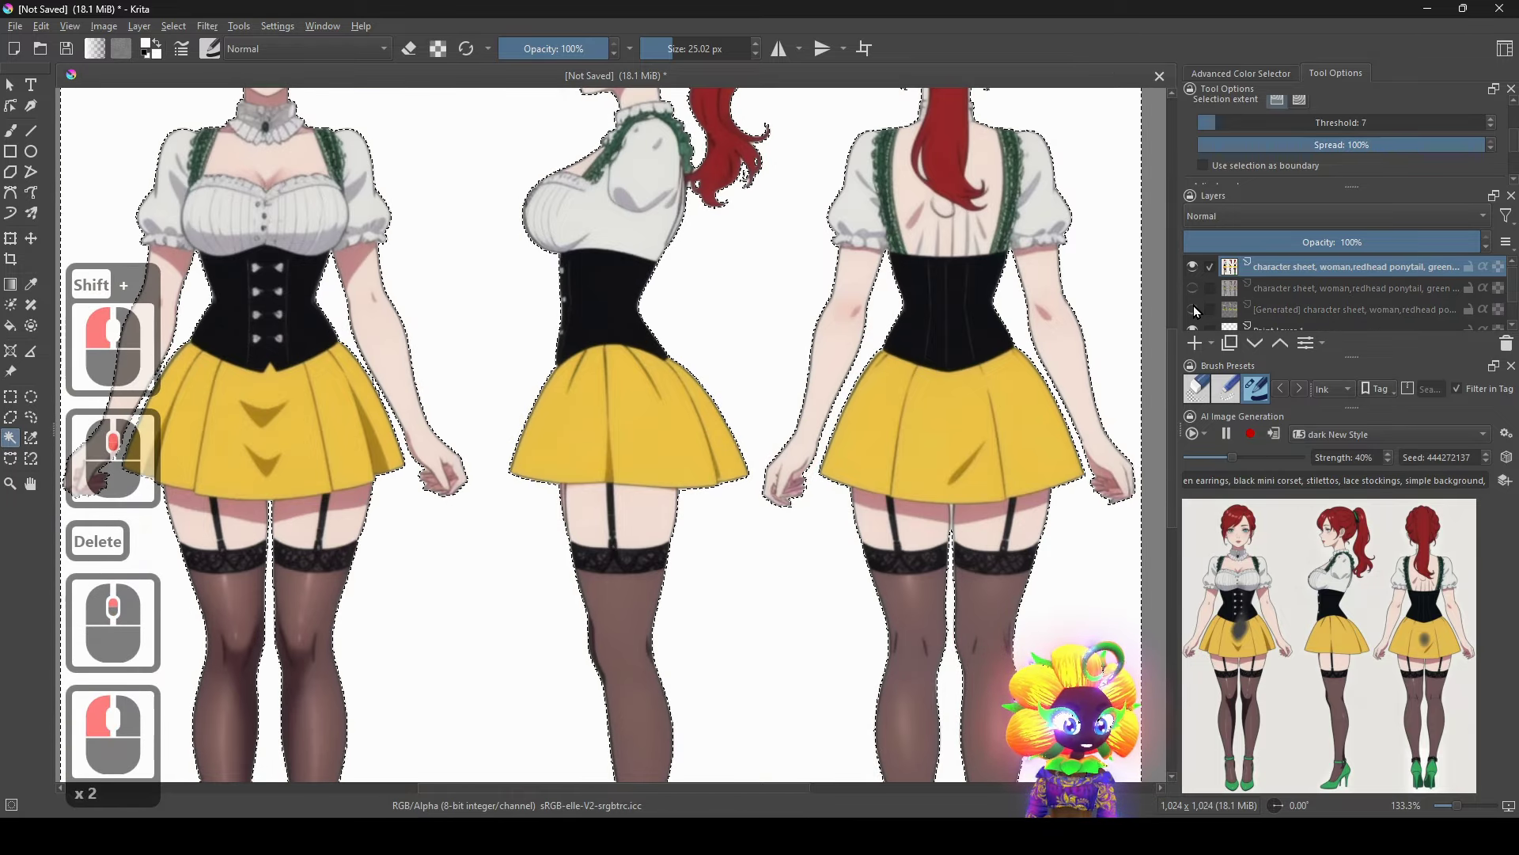
{"action": "left_click", "coordinate": [1194, 307]}
{"action": "scroll", "coordinate": [1198, 305], "scroll_direction": "down", "scroll_amount": 3}
{"action": "left_click", "coordinate": [1193, 319]}
{"action": "scroll", "coordinate": [797, 365], "scroll_direction": "down", "scroll_amount": 2}
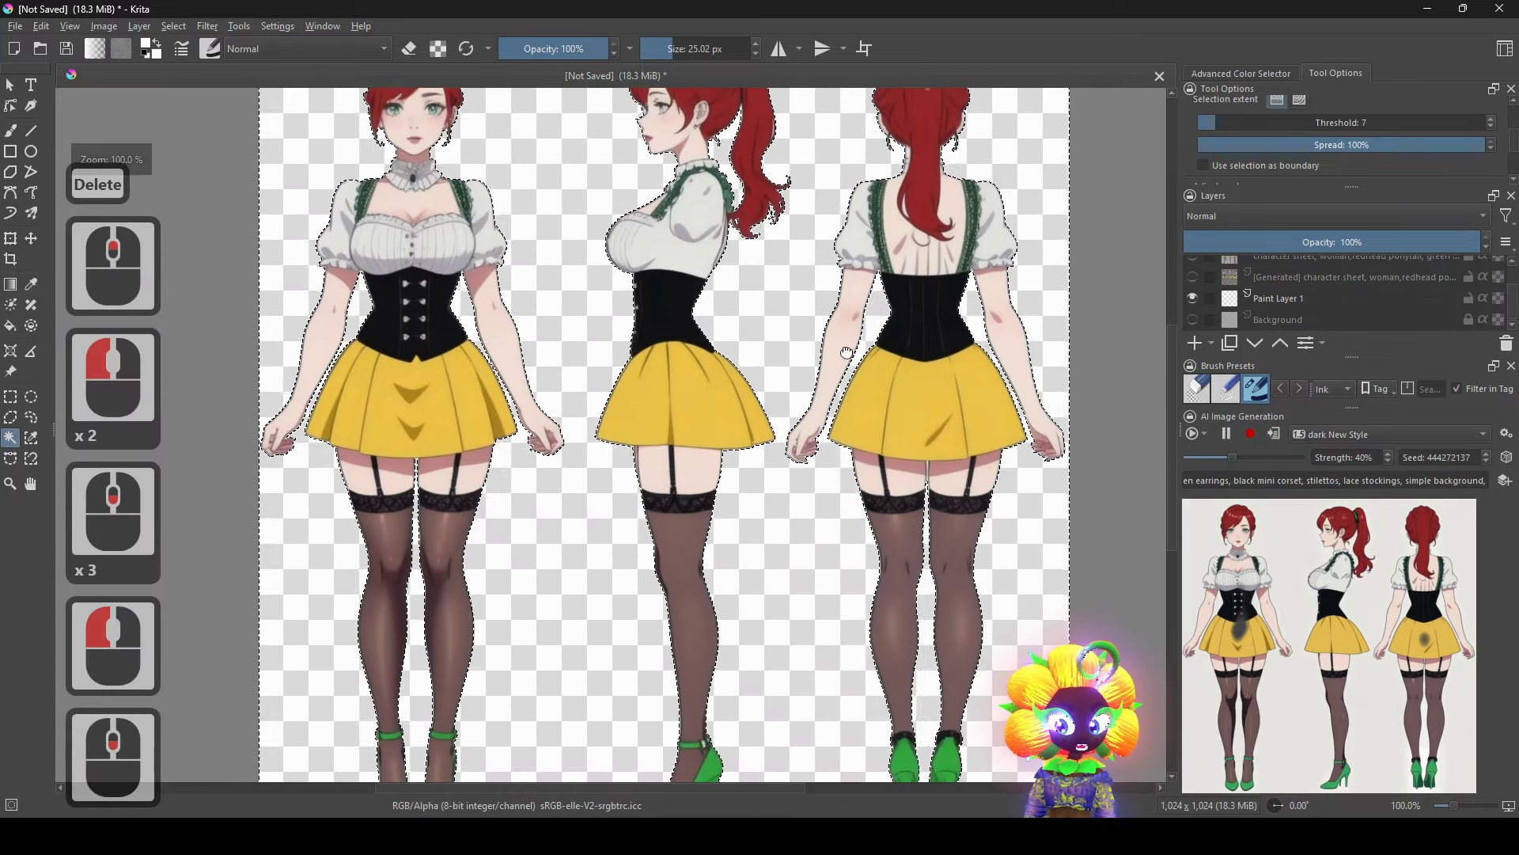
Clear the selection and show the white Background layer again behind the cut-out figures.
{"action": "right_click", "coordinate": [880, 371]}
{"action": "left_click", "coordinate": [917, 410]}
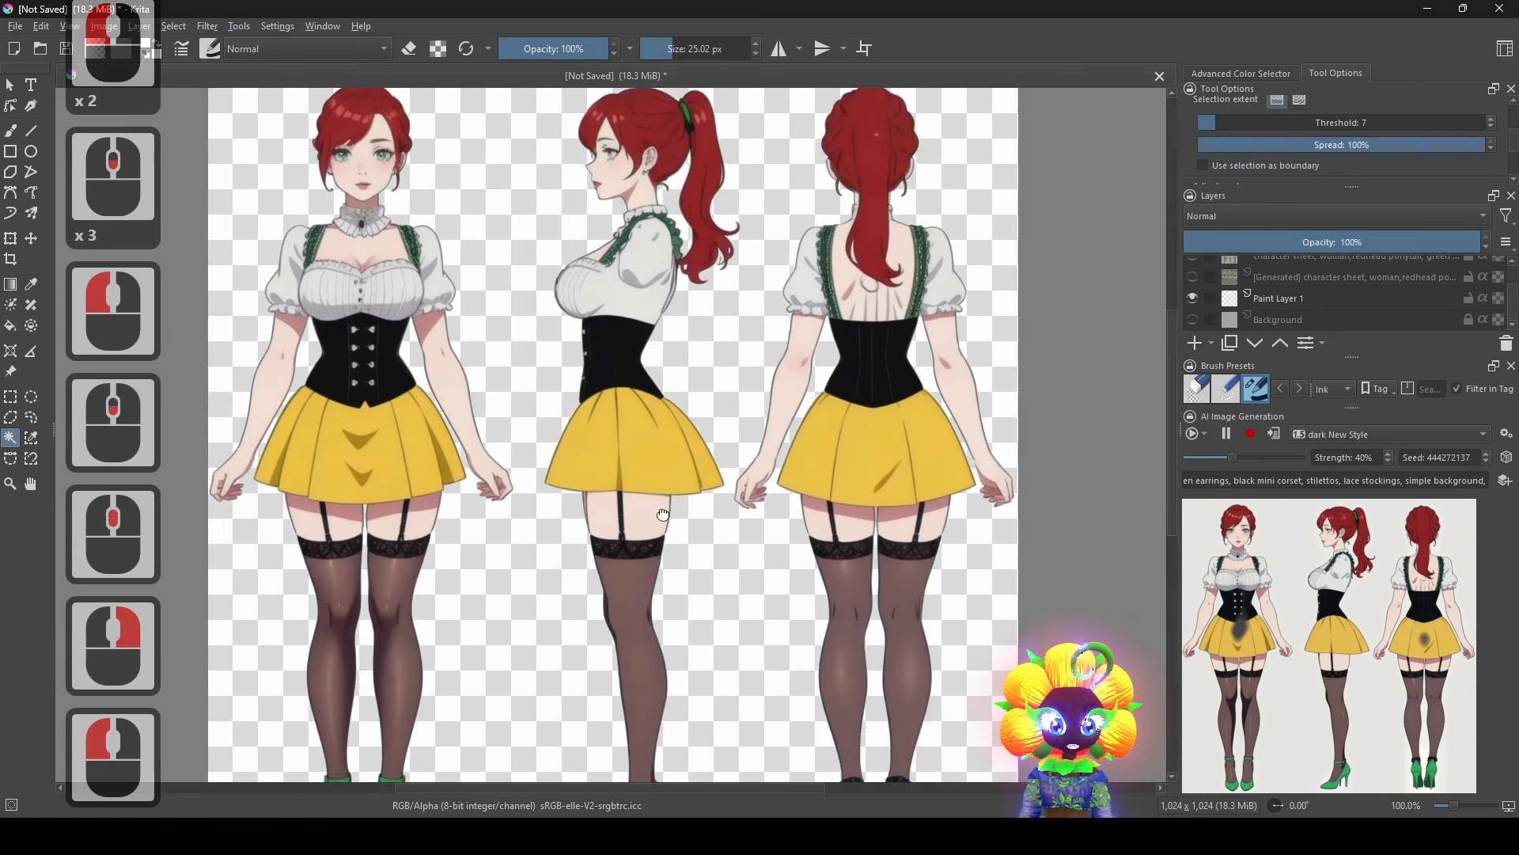
{"action": "scroll", "coordinate": [1029, 396], "scroll_direction": "up", "scroll_amount": 3}
{"action": "left_click", "coordinate": [1193, 319]}
Fill the back-view figure's bare back with white at threshold 18 and check it by toggling the Background layer's visibility.
{"action": "scroll", "coordinate": [810, 451], "scroll_direction": "up", "scroll_amount": 2}
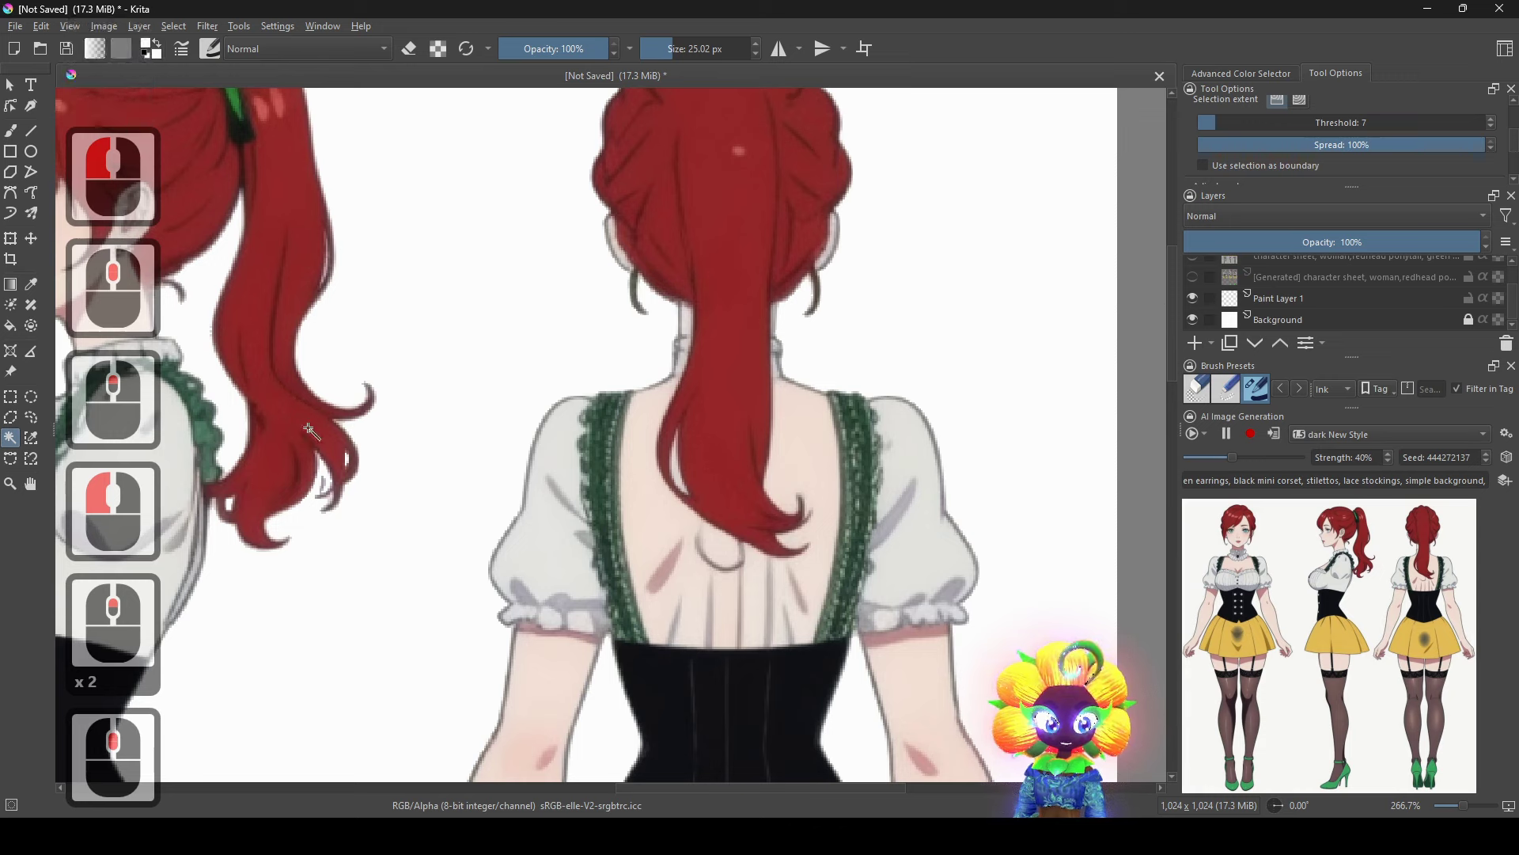
{"action": "left_click", "coordinate": [10, 326]}
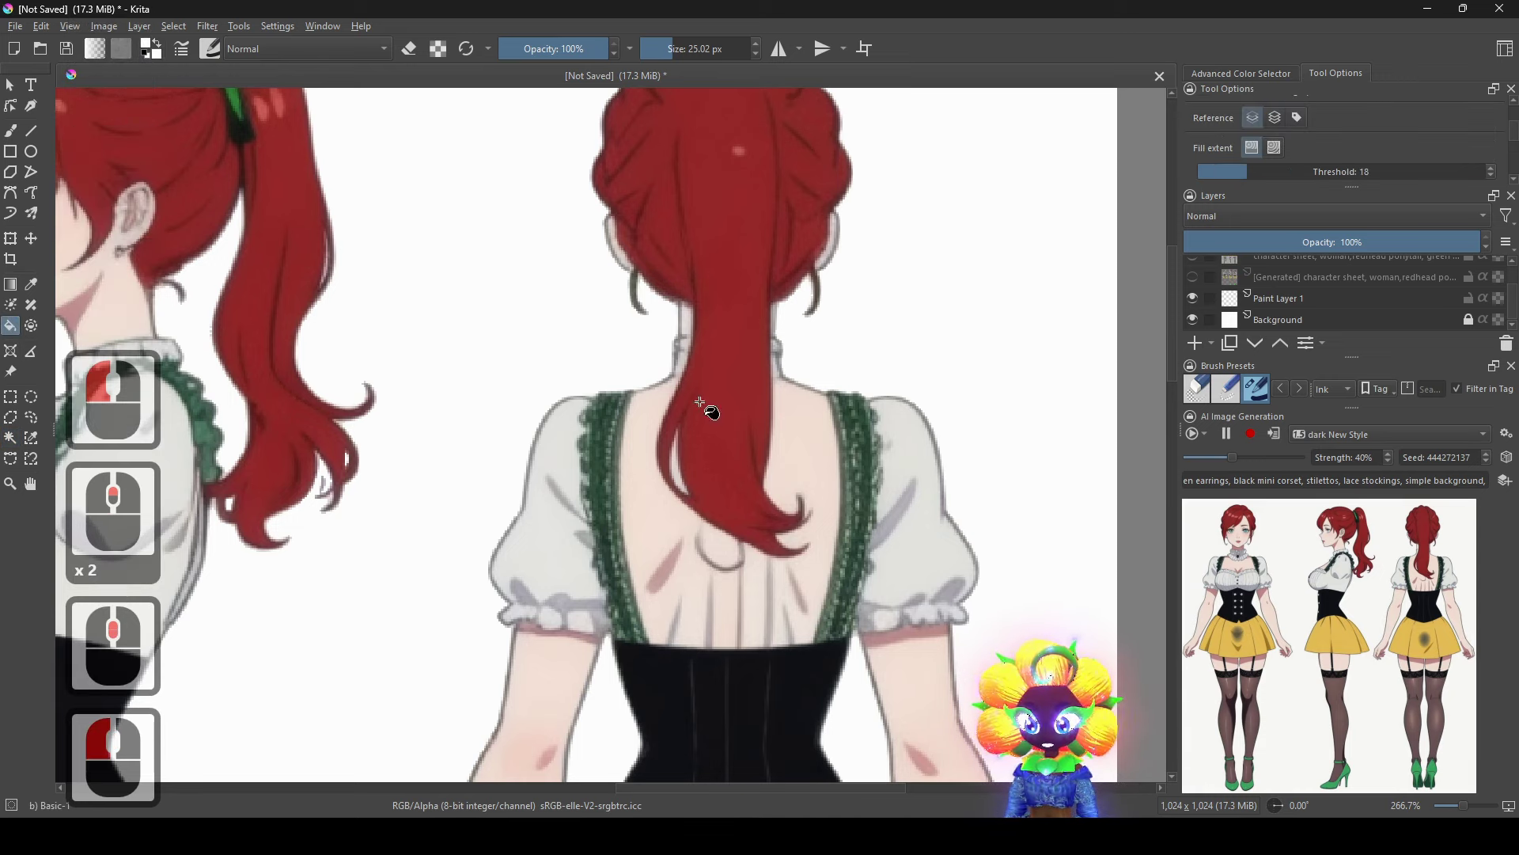
{"action": "left_click", "coordinate": [818, 432]}
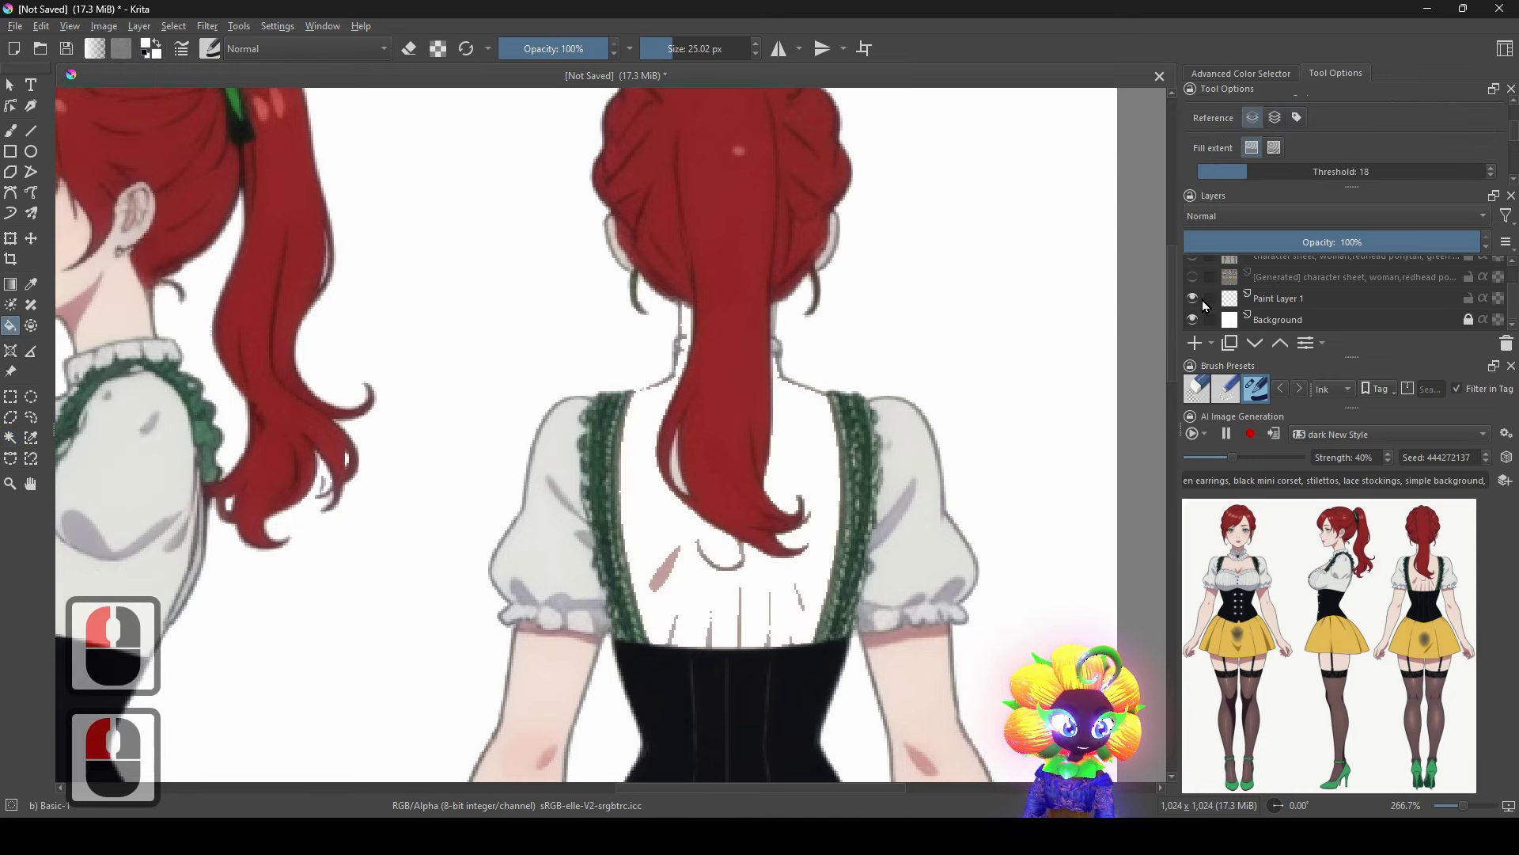
{"action": "left_click", "coordinate": [1193, 319]}
{"action": "left_click", "coordinate": [1192, 320]}
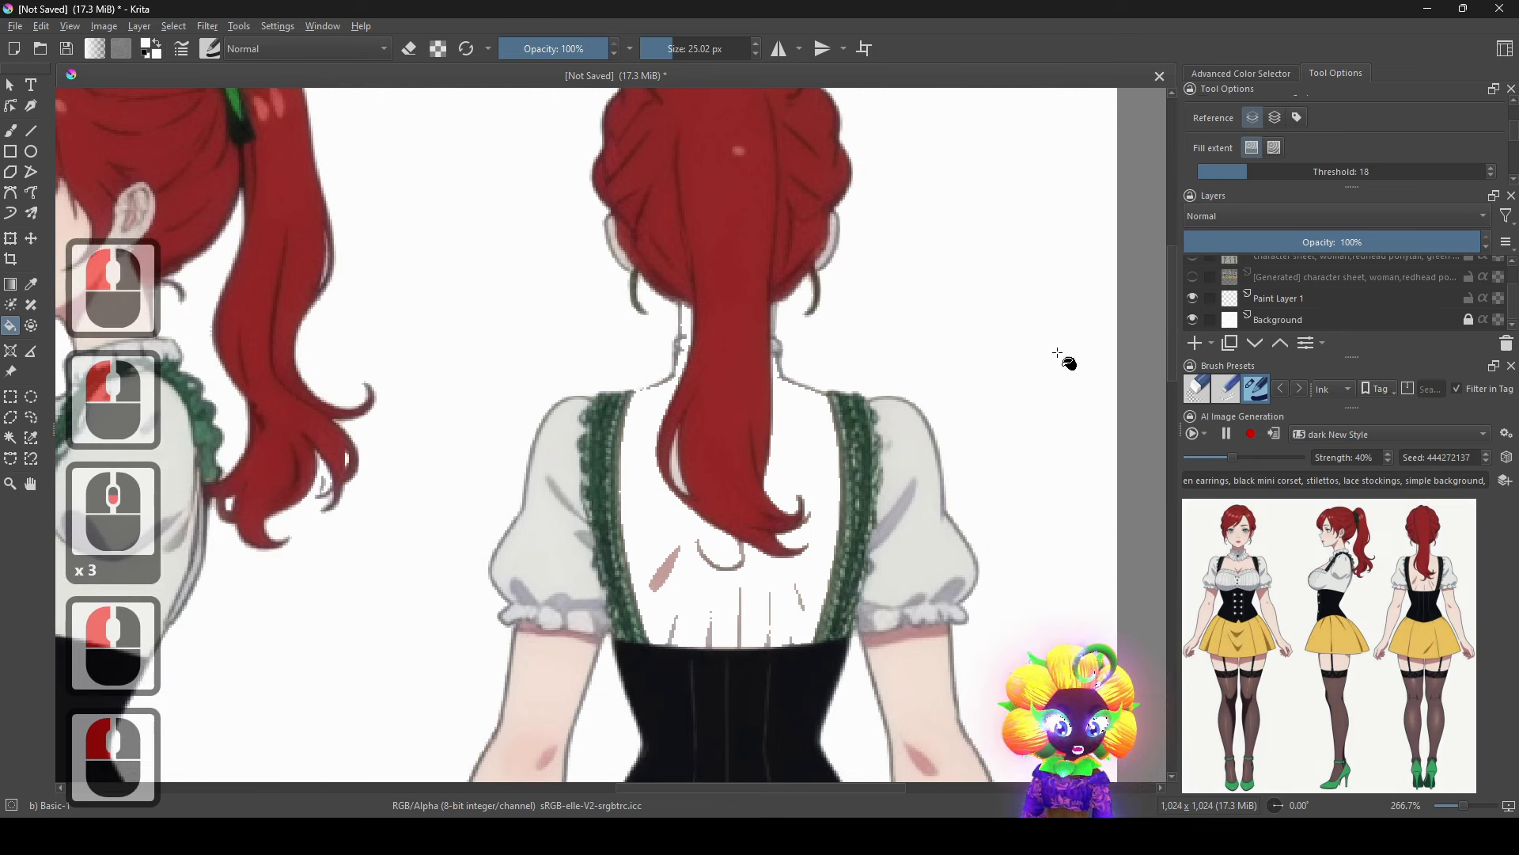
Sample the white, reduce the brush to 18.84 px and paint over the leftover fold and shadow marks on the back-view figure's back.
{"action": "left_click", "coordinate": [11, 131]}
{"action": "scroll", "coordinate": [771, 506], "scroll_direction": "down", "scroll_amount": 2}
{"action": "scroll", "coordinate": [767, 506], "scroll_direction": "up", "scroll_amount": 2}
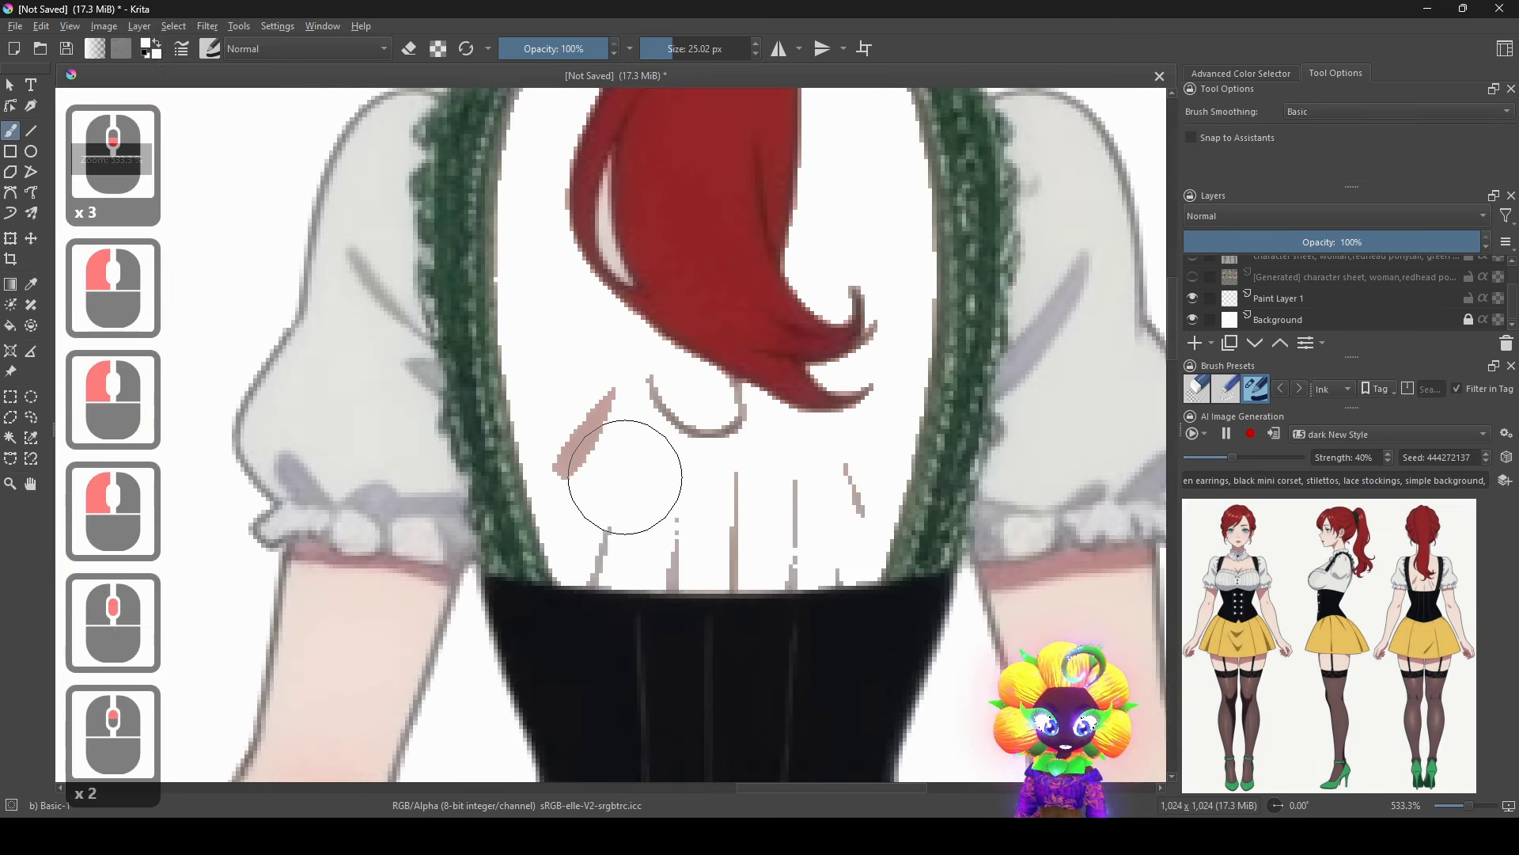
{"action": "left_click", "coordinate": [629, 480], "text": "ctrl"}
{"action": "mouse_move", "coordinate": [607, 519]}
{"action": "left_mouse_down", "text": "shift"}
{"action": "mouse_move", "coordinate": [581, 519]}
{"action": "mouse_move", "coordinate": [607, 533]}
{"action": "mouse_move", "coordinate": [594, 417]}
{"action": "left_mouse_up", "text": "shift"}
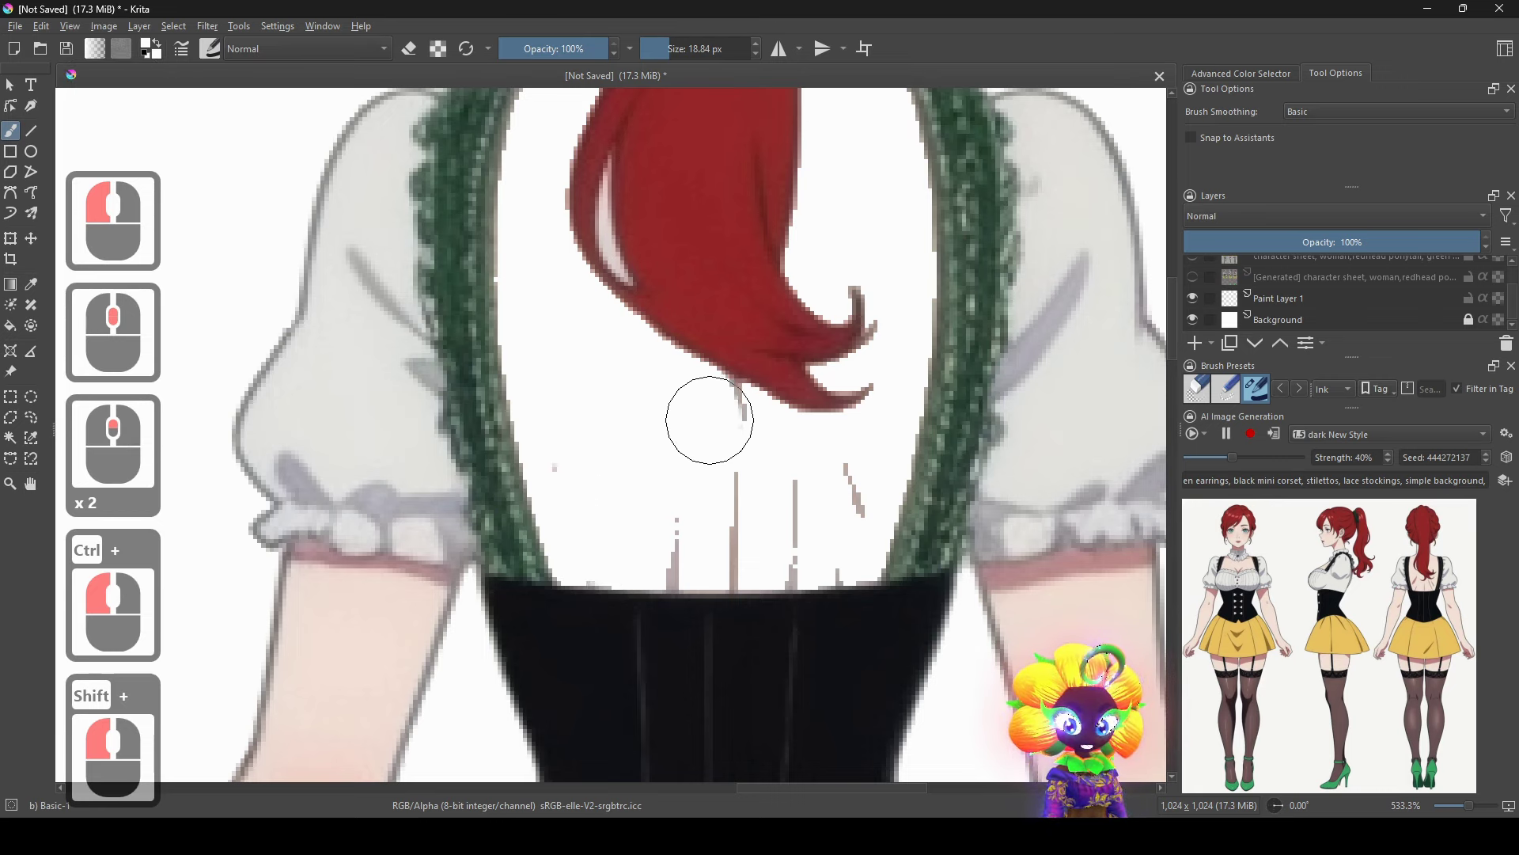
{"action": "mouse_move", "coordinate": [710, 420]}
{"action": "left_mouse_down"}
{"action": "mouse_move", "coordinate": [834, 482]}
{"action": "mouse_move", "coordinate": [846, 518]}
{"action": "mouse_move", "coordinate": [832, 542]}
{"action": "mouse_move", "coordinate": [658, 538]}
{"action": "mouse_move", "coordinate": [755, 515]}
{"action": "mouse_move", "coordinate": [688, 545]}
{"action": "left_mouse_up"}
{"action": "left_click", "coordinate": [565, 450]}
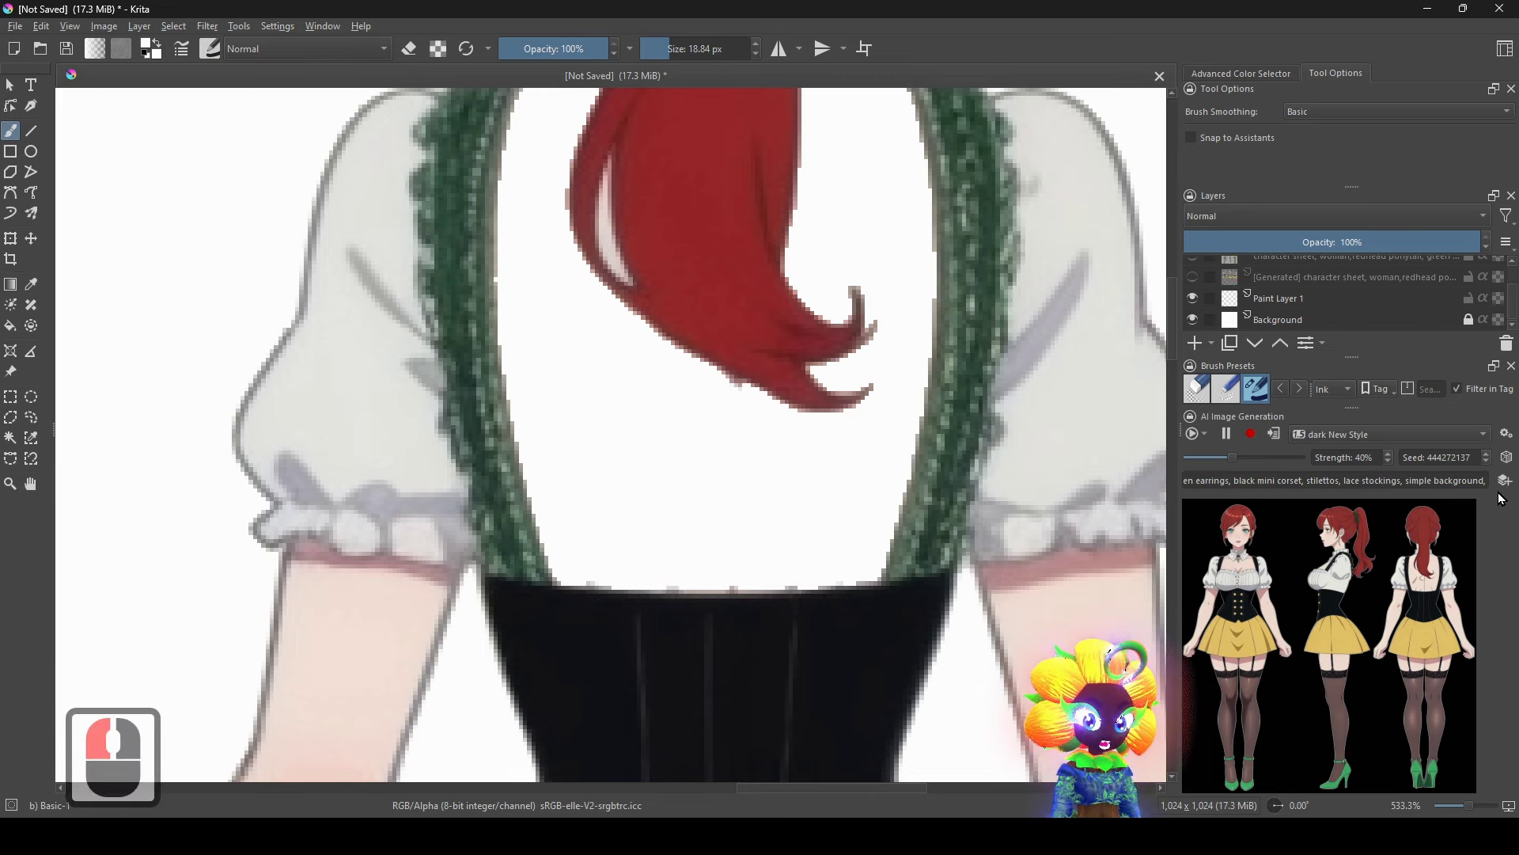
{"action": "scroll", "coordinate": [1383, 363], "scroll_direction": "down", "scroll_amount": 2}
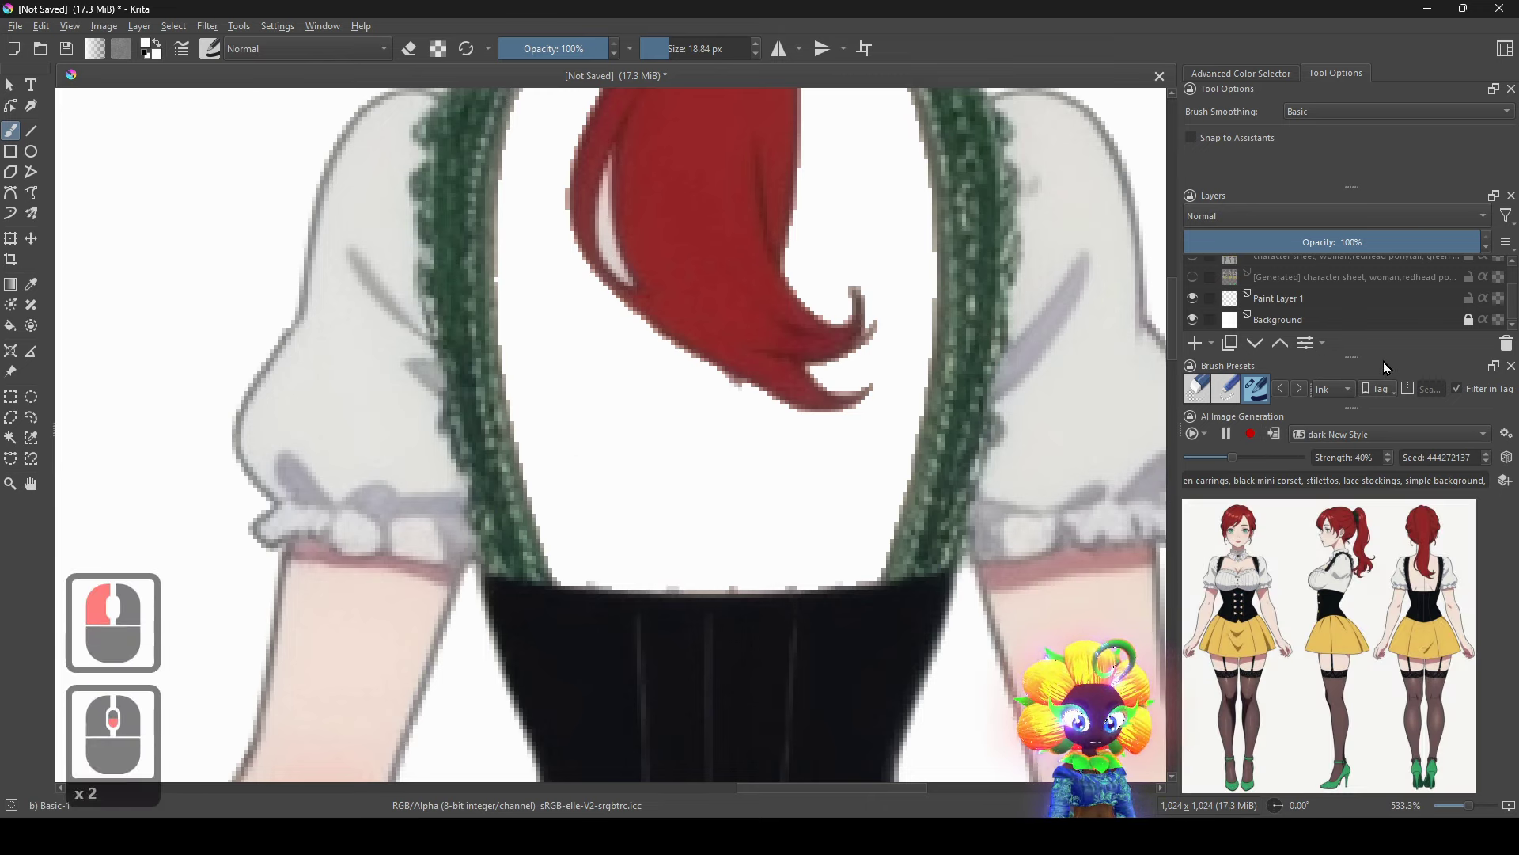
{"action": "scroll", "coordinate": [849, 496], "scroll_direction": "down", "scroll_amount": 3}
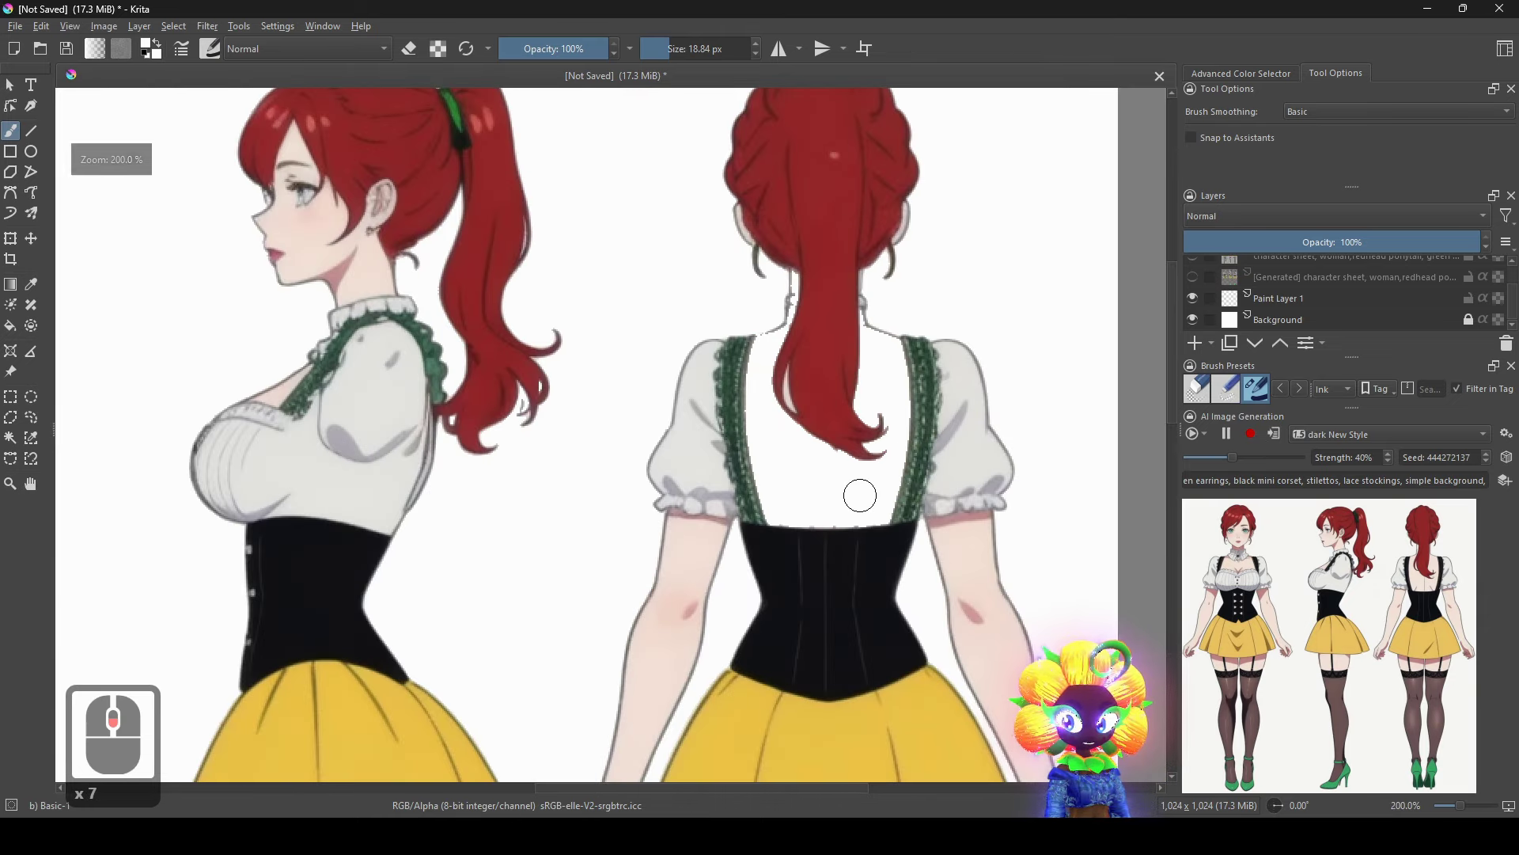
Examine the back-view figure's whitened back up close, the overall sheet and the side-view figure's lower leg and shoe.
{"action": "scroll", "coordinate": [863, 475], "scroll_direction": "up", "scroll_amount": 1}
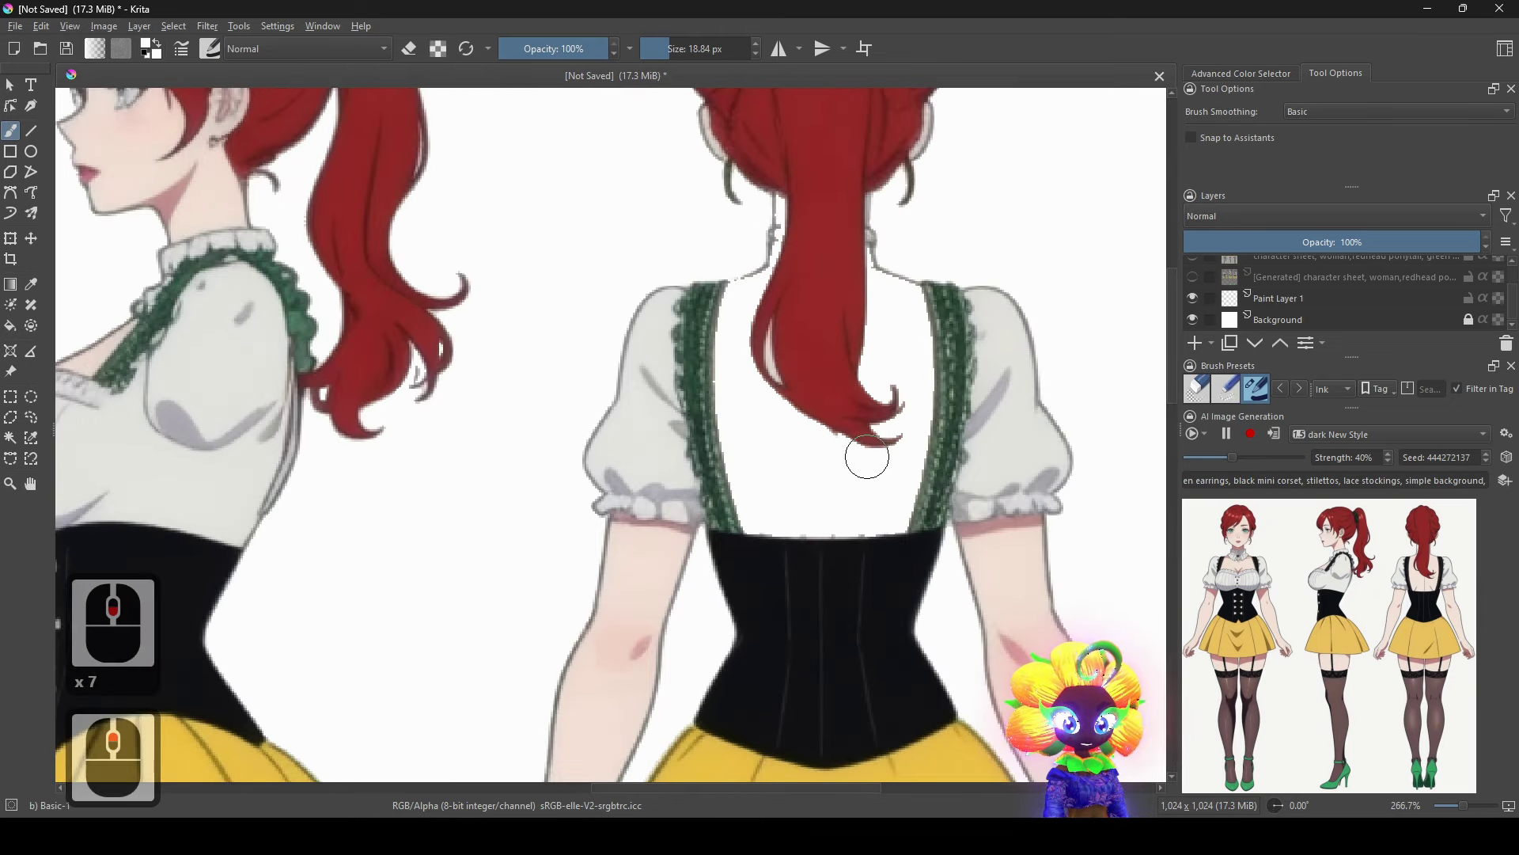
{"action": "scroll", "coordinate": [831, 483], "scroll_direction": "up", "scroll_amount": 1}
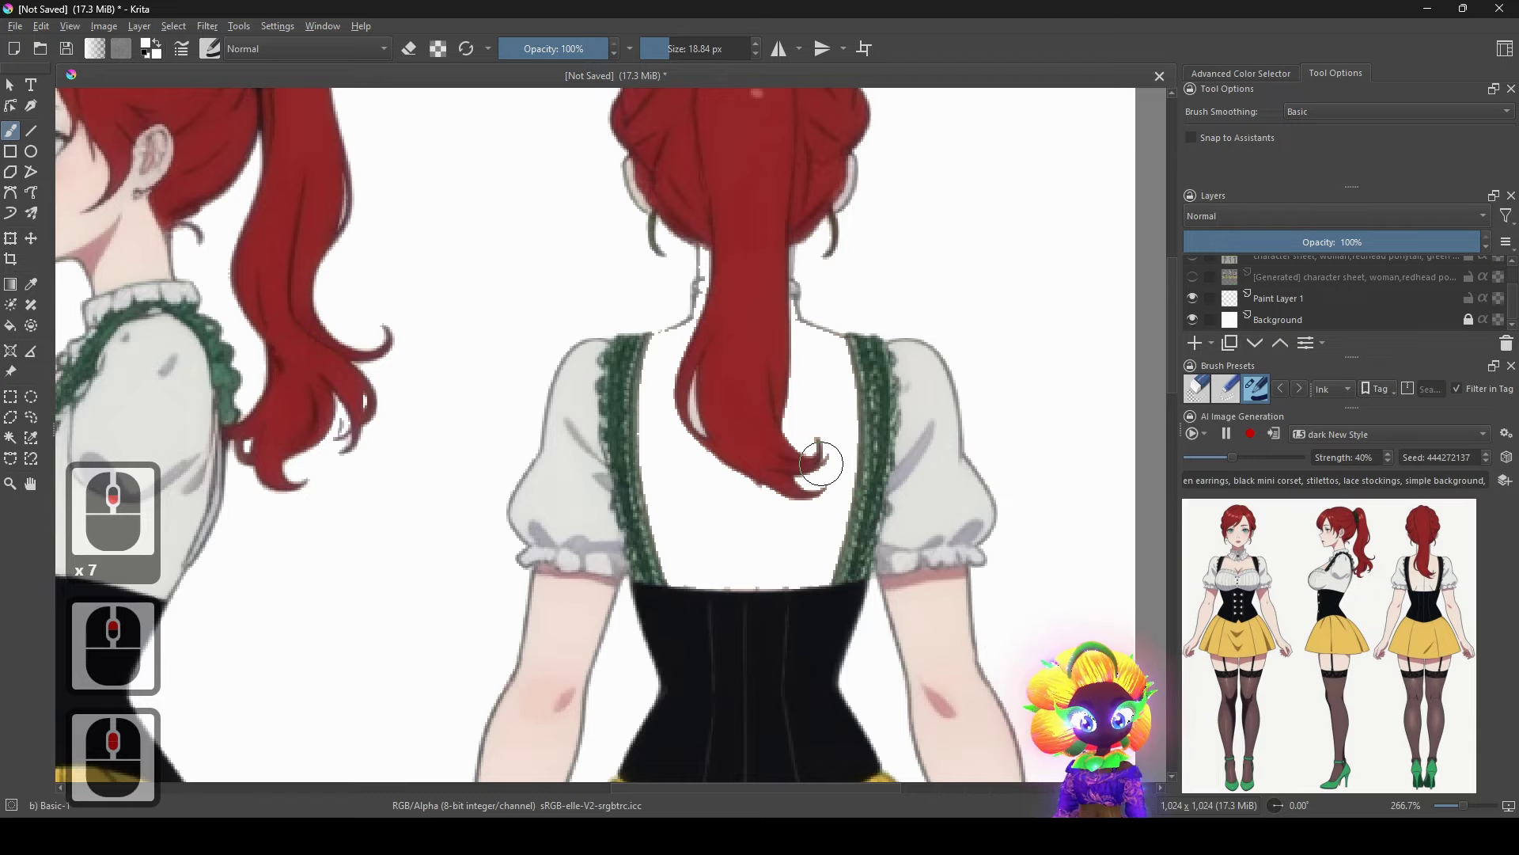
{"action": "scroll", "coordinate": [822, 464], "scroll_direction": "up", "scroll_amount": 2}
{"action": "scroll", "coordinate": [813, 545], "scroll_direction": "up", "scroll_amount": 2}
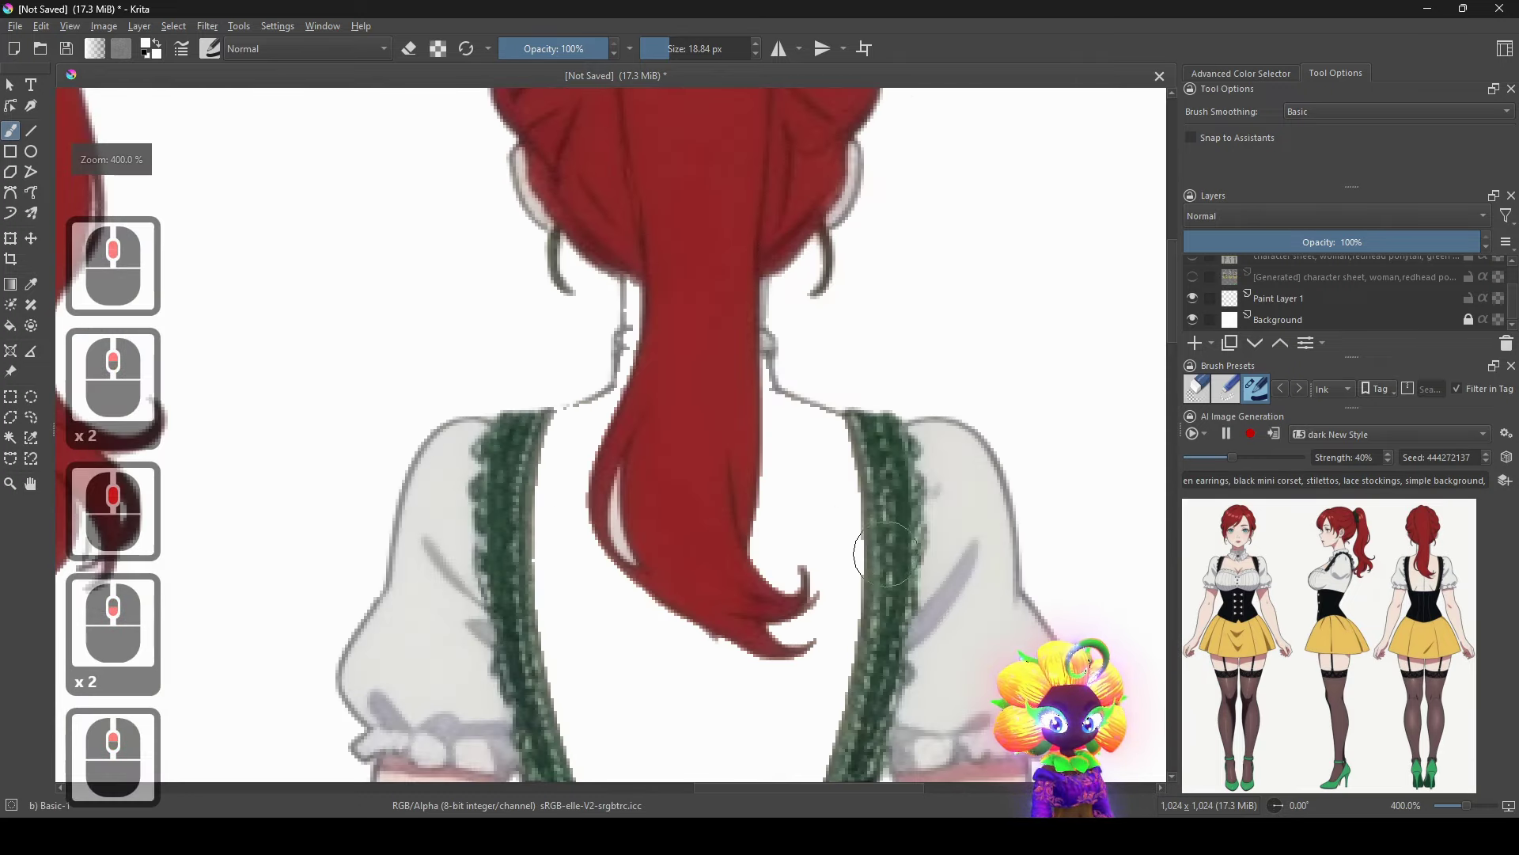
{"action": "scroll", "coordinate": [840, 546], "scroll_direction": "down", "scroll_amount": 6}
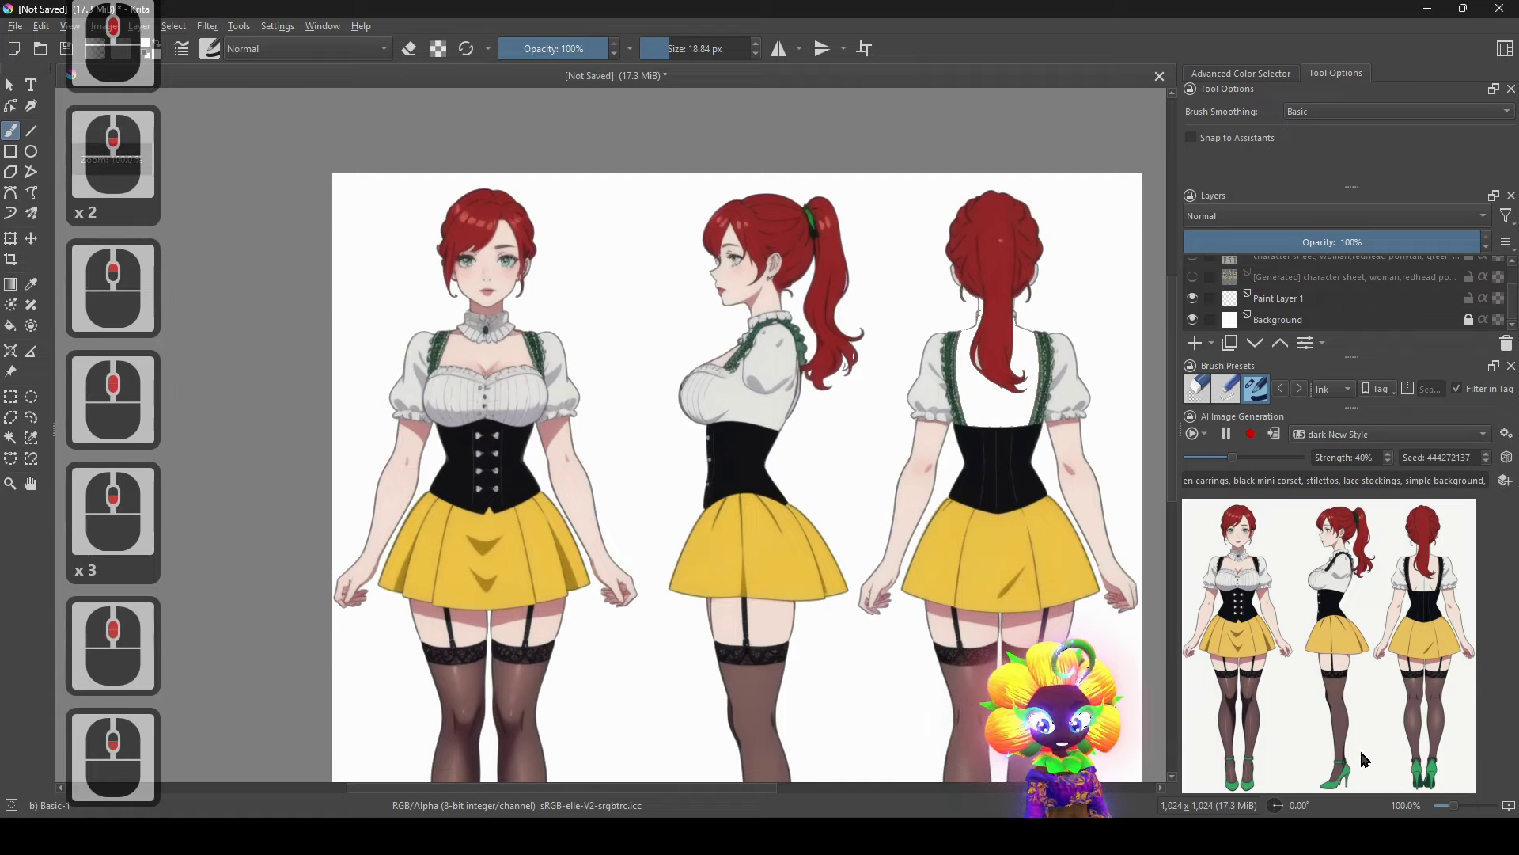
{"action": "left_click_drag", "start_coordinate": [951, 535], "coordinate": [867, 346]}
{"action": "scroll", "coordinate": [769, 581], "scroll_direction": "up", "scroll_amount": 1}
{"action": "scroll", "coordinate": [761, 440], "scroll_direction": "up", "scroll_amount": 2}
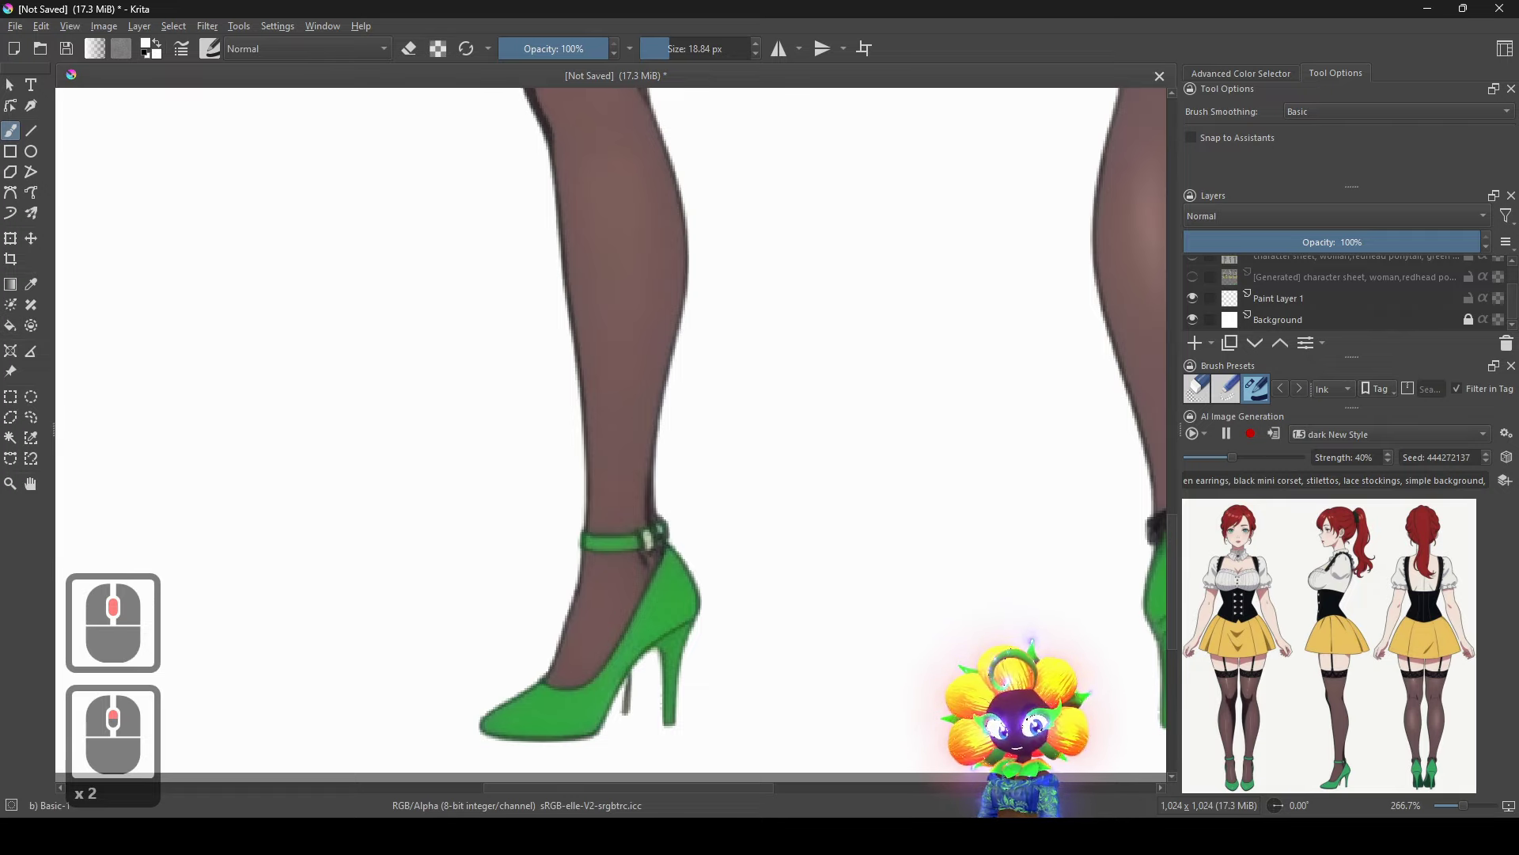
Hide the Background layer and trim the rear edge of the side-view figure's lower calf, ankle strap and heel with a 30.46 px eraser.
{"action": "left_click", "coordinate": [1194, 321]}
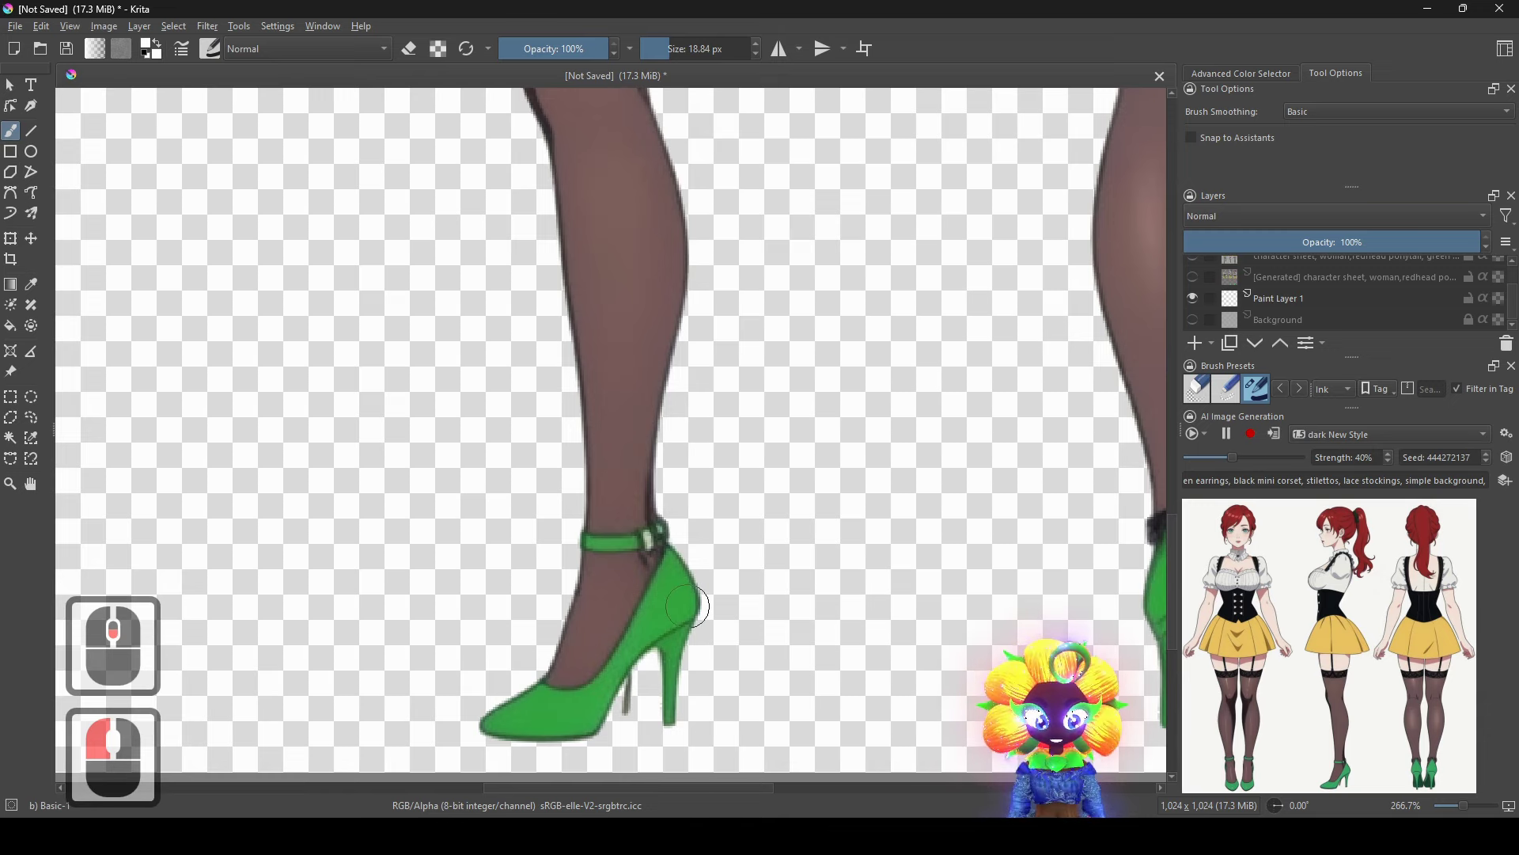
{"action": "mouse_move", "coordinate": [688, 606]}
{"action": "left_mouse_down"}
{"action": "mouse_move", "coordinate": [720, 588]}
{"action": "mouse_move", "coordinate": [765, 613]}
{"action": "left_mouse_up"}
{"action": "left_click", "coordinate": [419, 46]}
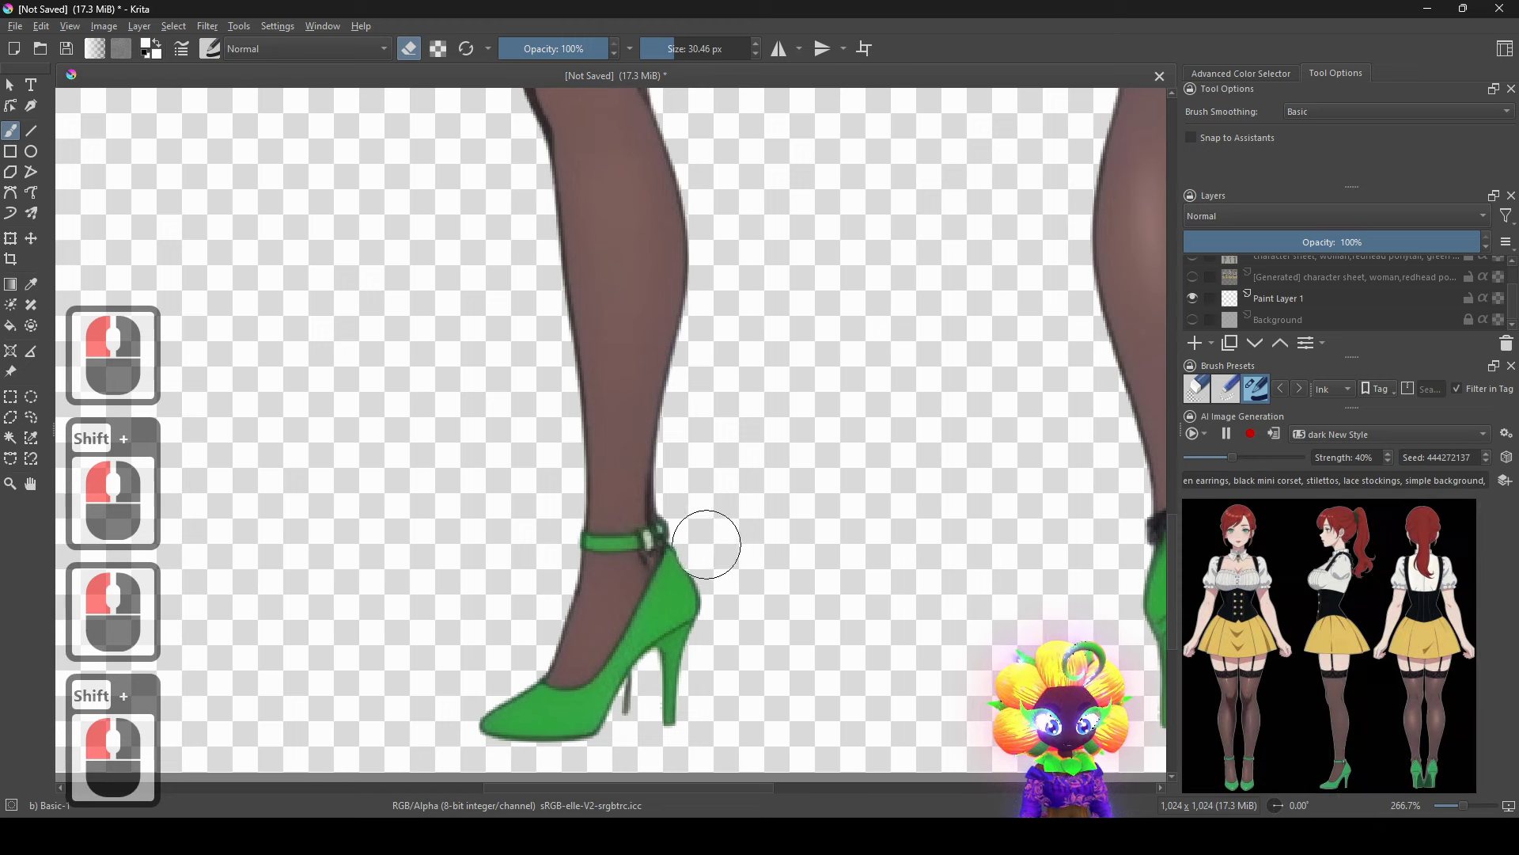
{"action": "mouse_move", "coordinate": [681, 466]}
{"action": "left_mouse_down"}
{"action": "mouse_move", "coordinate": [690, 420]}
{"action": "mouse_move", "coordinate": [779, 446]}
{"action": "left_mouse_up"}
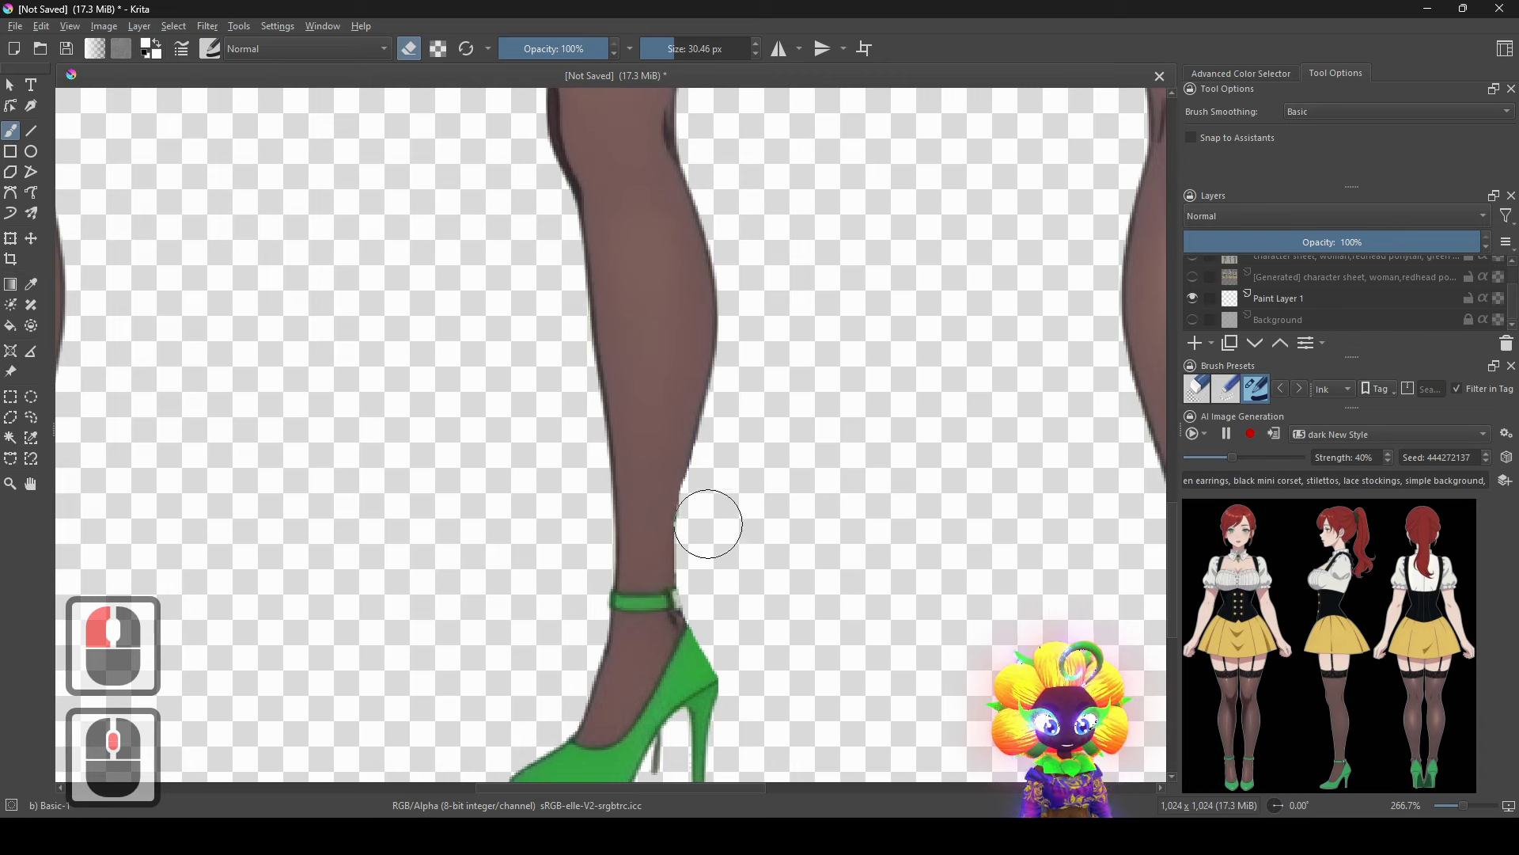
{"action": "left_click_drag", "start_coordinate": [708, 524], "coordinate": [721, 466]}
Reduce the eraser to 8.71 px and erase the stray dark spike between the sole and heel of the side-view shoe.
{"action": "scroll", "coordinate": [779, 472], "scroll_direction": "down", "scroll_amount": 1}
{"action": "left_click_drag", "start_coordinate": [722, 642], "coordinate": [747, 554]}
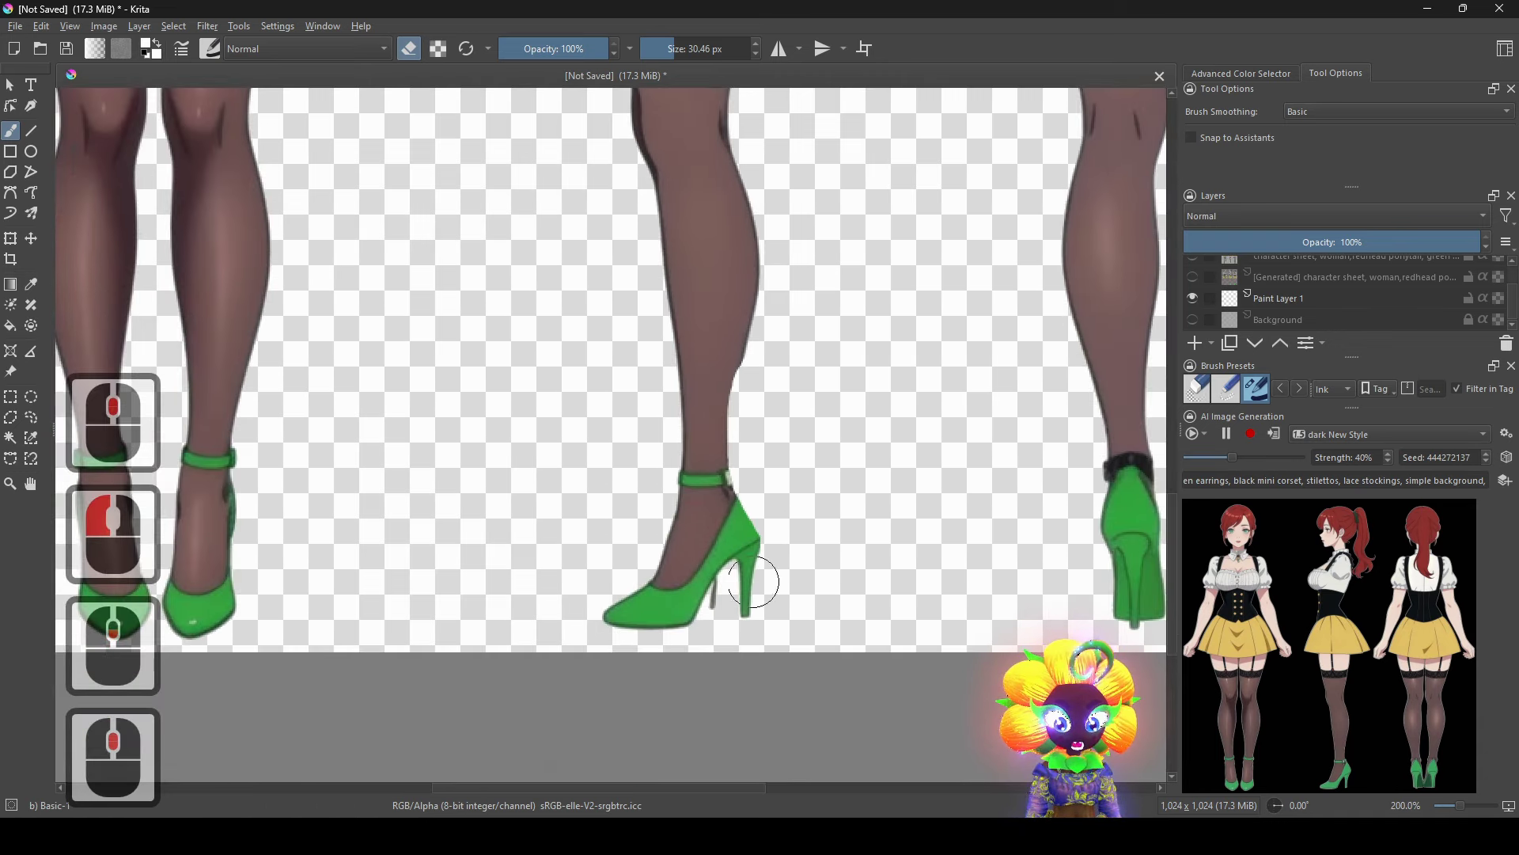
{"action": "scroll", "coordinate": [753, 582], "scroll_direction": "up", "scroll_amount": 2}
{"action": "left_click_drag", "start_coordinate": [705, 615], "coordinate": [696, 601]}
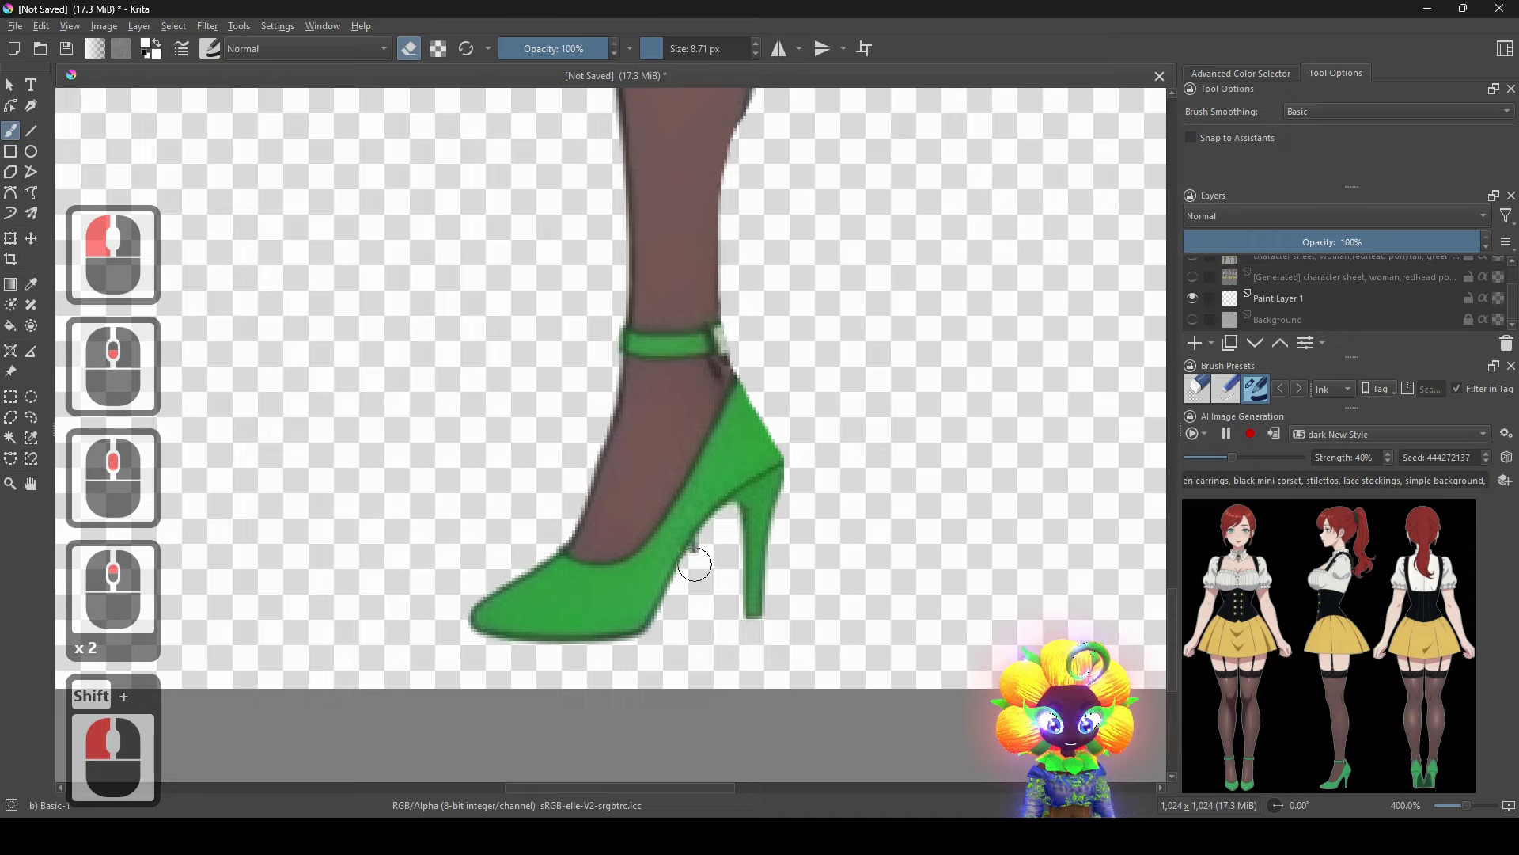
{"action": "left_click", "coordinate": [711, 542]}
Enlarge the eraser to 35.34 px and erase the dark fold mark behind the side-view figure's knee.
{"action": "scroll", "coordinate": [711, 543], "scroll_direction": "down", "scroll_amount": 3}
{"action": "left_click_drag", "start_coordinate": [844, 519], "coordinate": [807, 610]}
{"action": "scroll", "coordinate": [729, 457], "scroll_direction": "up", "scroll_amount": 2}
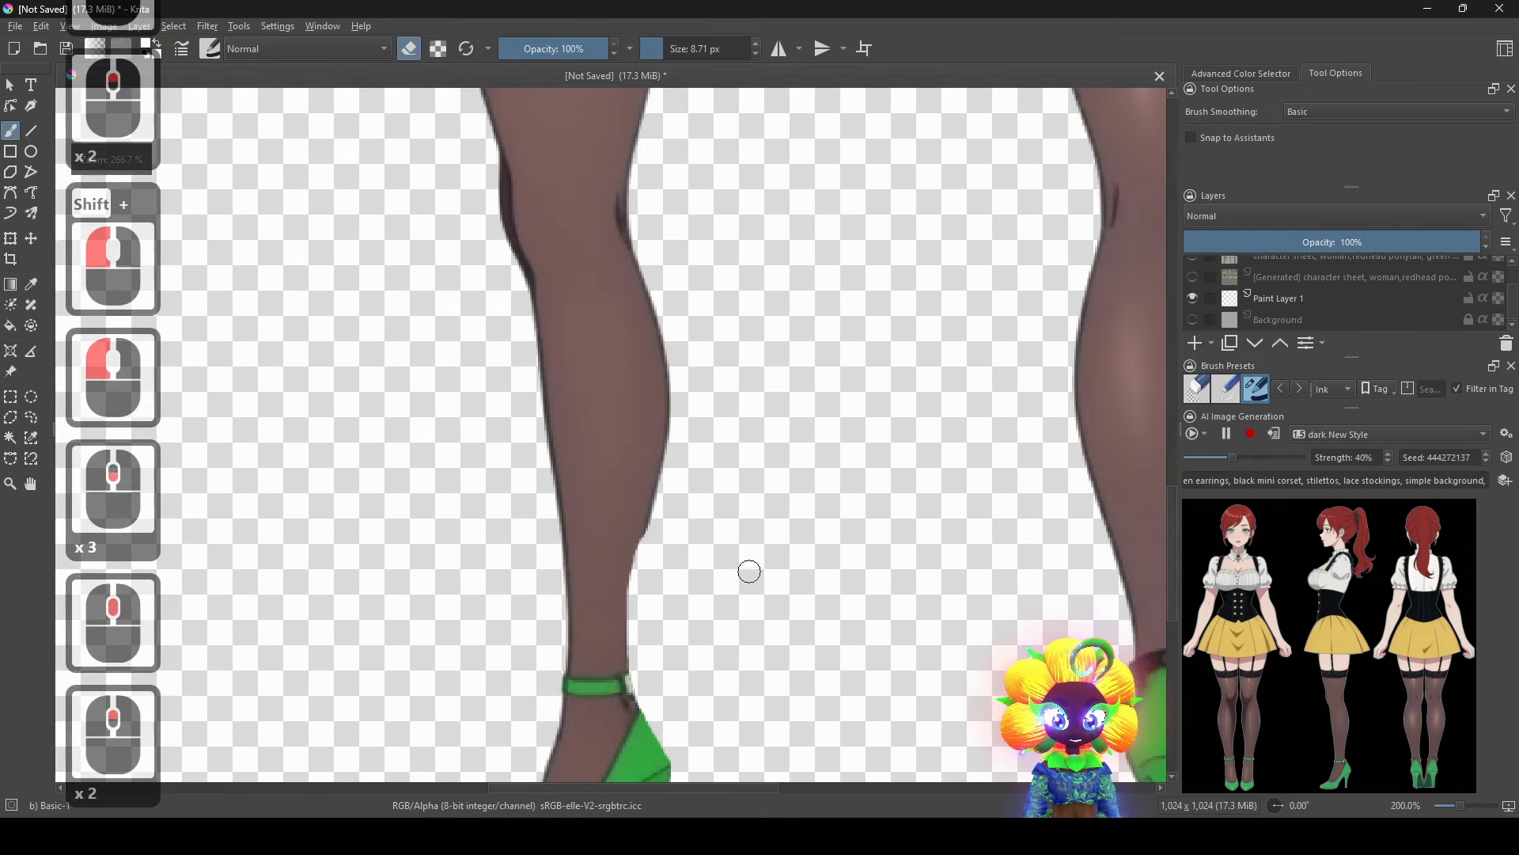
{"action": "left_click_drag", "start_coordinate": [737, 474], "coordinate": [781, 604]}
{"action": "left_click_drag", "start_coordinate": [722, 435], "coordinate": [757, 587]}
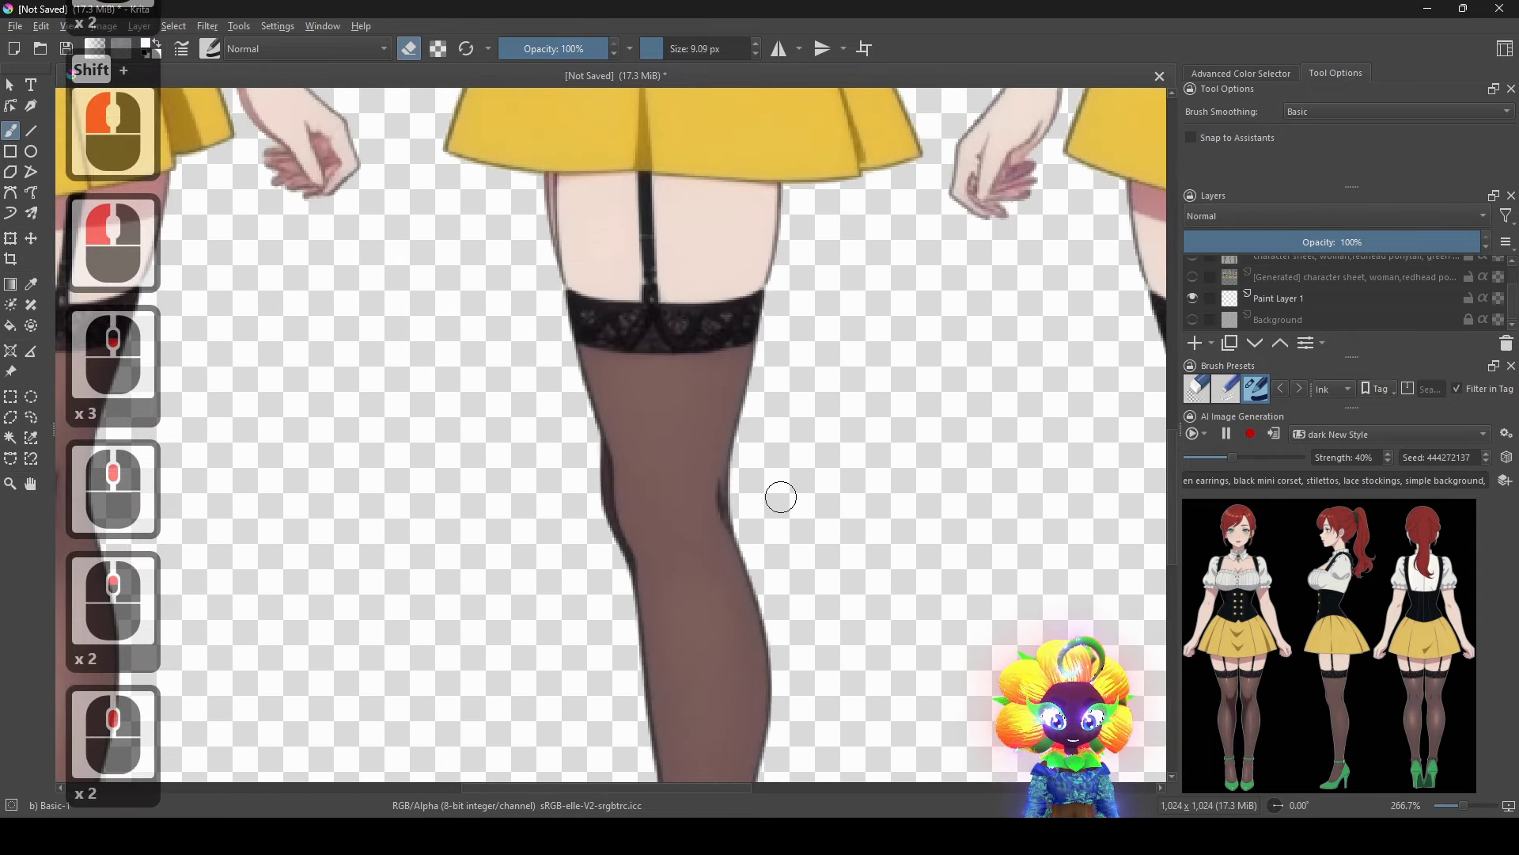
{"action": "left_click_drag", "start_coordinate": [780, 497], "coordinate": [780, 372]}
{"action": "scroll", "coordinate": [776, 504], "scroll_direction": "up", "scroll_amount": 1}
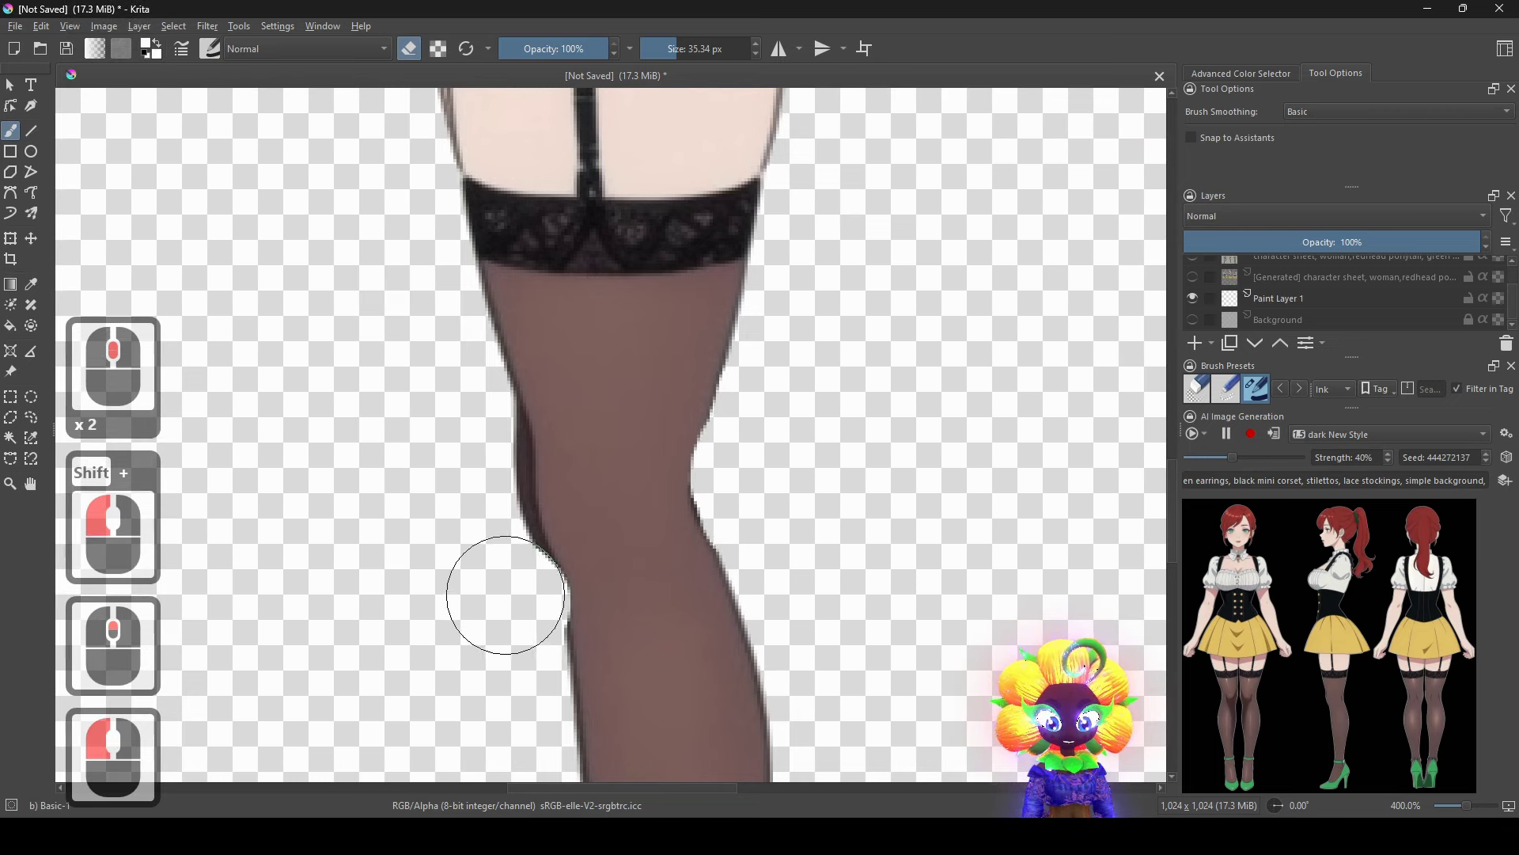
Try to erase the dark band along the front of the side-view figure's knee, and undo that stroke.
{"action": "left_click_drag", "start_coordinate": [485, 491], "coordinate": [451, 396]}
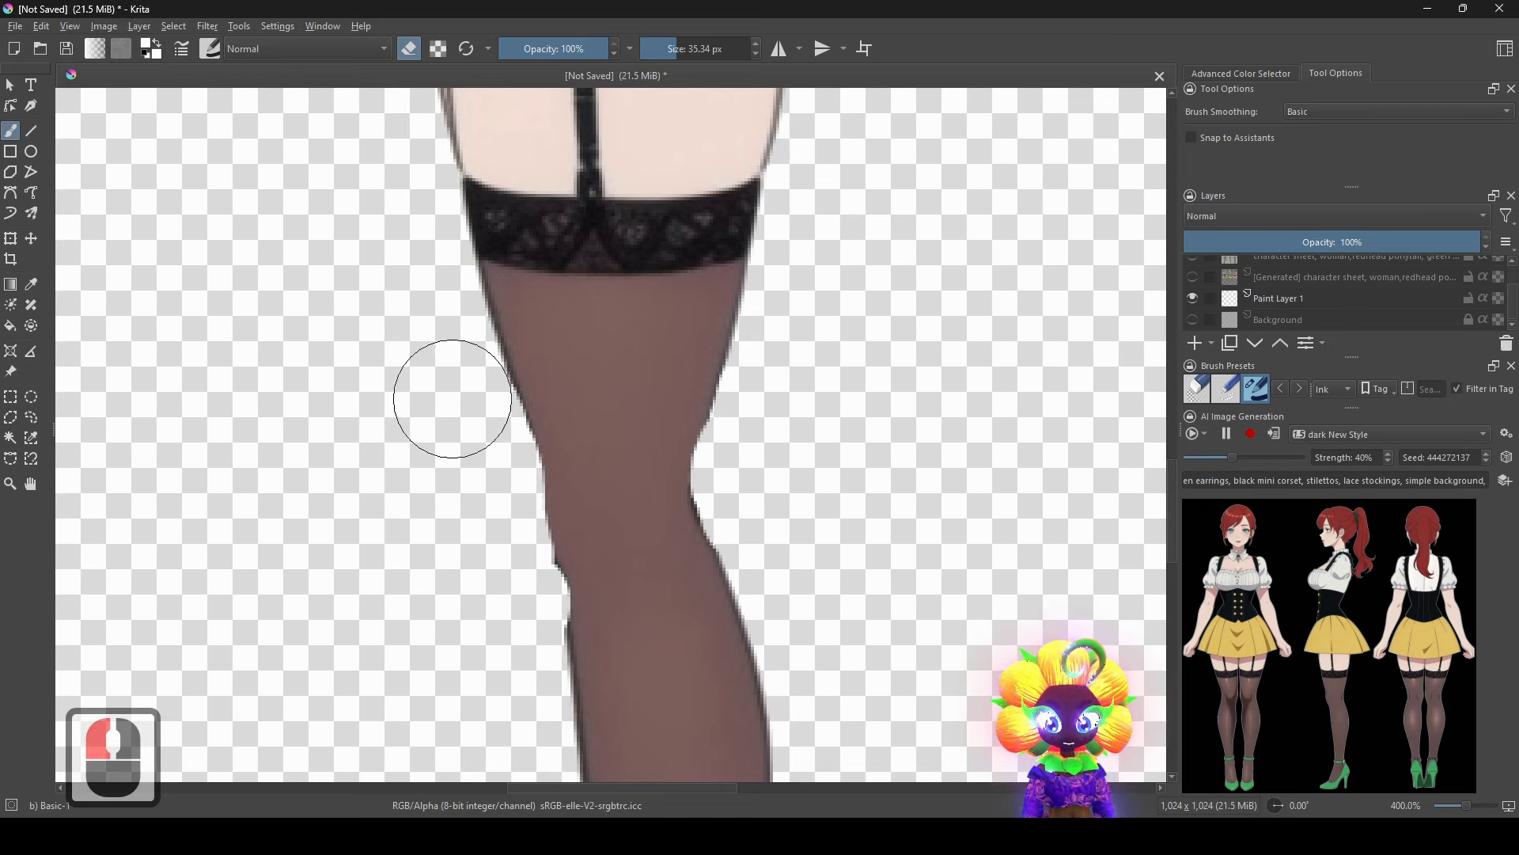
{"action": "scroll", "coordinate": [449, 633], "scroll_direction": "down", "scroll_amount": 3}
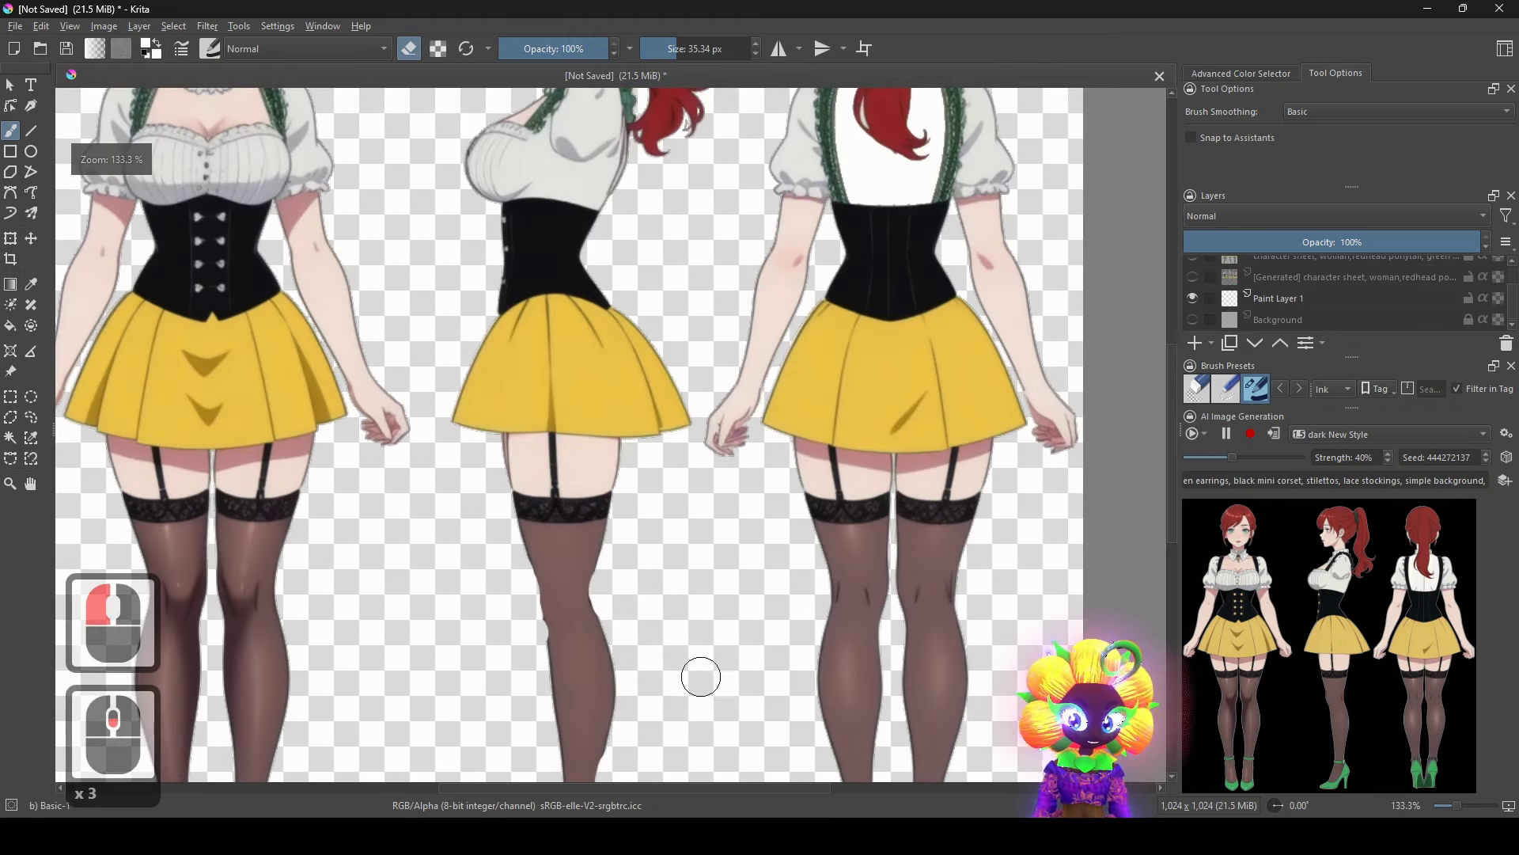
{"action": "scroll", "coordinate": [671, 659], "scroll_direction": "up", "scroll_amount": 2}
{"action": "scroll", "coordinate": [554, 609], "scroll_direction": "up", "scroll_amount": 3}
{"action": "key", "text": "ctrl+z"}
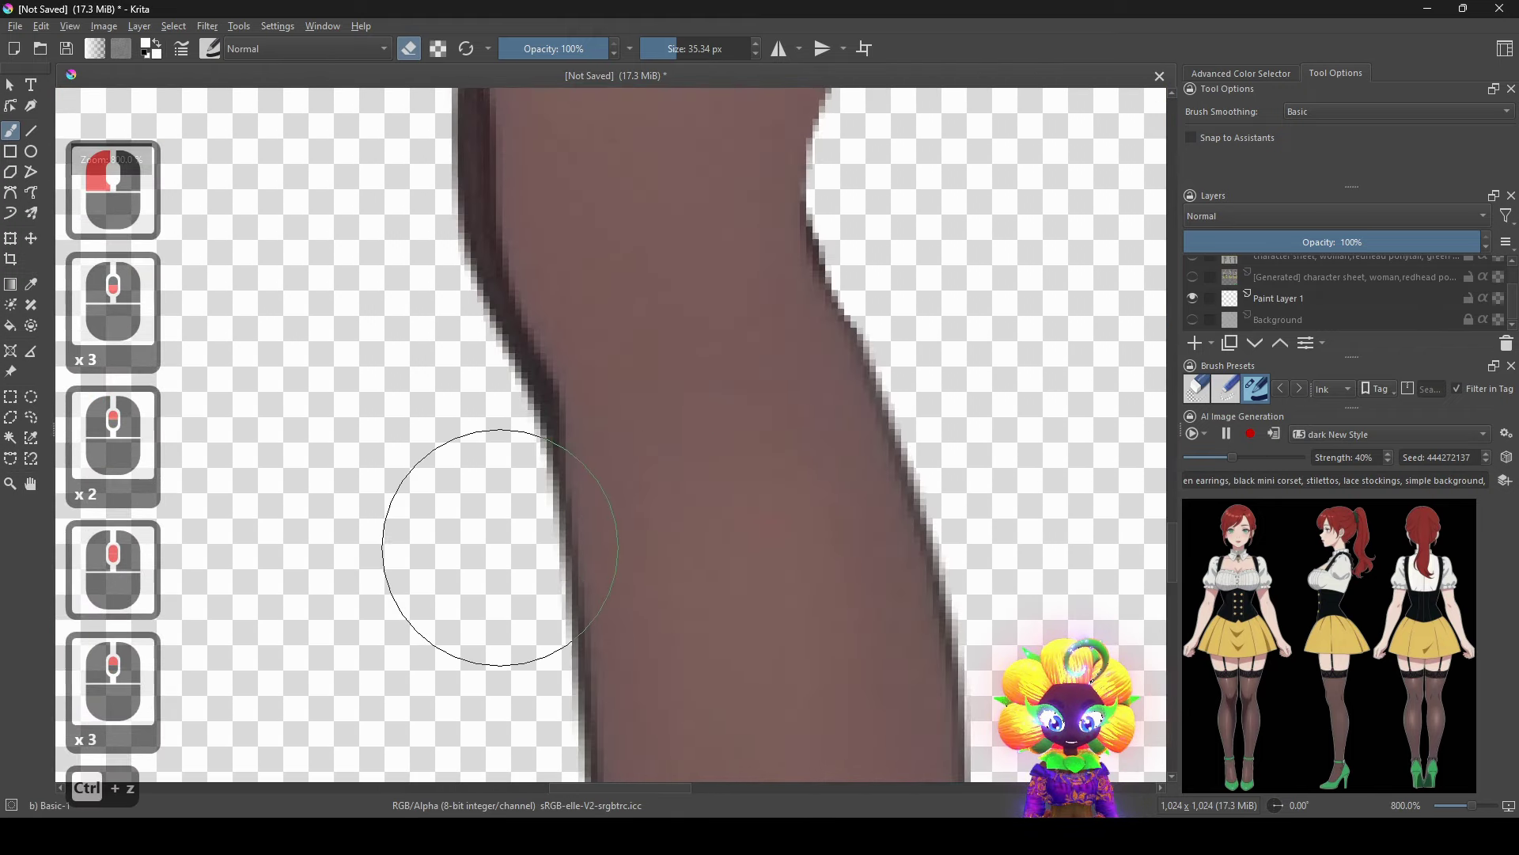
Erase the dark band along the front of the side-view figure's knee and lower thigh with the 35.34 px eraser.
{"action": "scroll", "coordinate": [443, 514], "scroll_direction": "down", "scroll_amount": 1}
{"action": "mouse_move", "coordinate": [428, 499]}
{"action": "left_mouse_down"}
{"action": "mouse_move", "coordinate": [479, 708]}
{"action": "mouse_move", "coordinate": [471, 641]}
{"action": "left_mouse_up"}
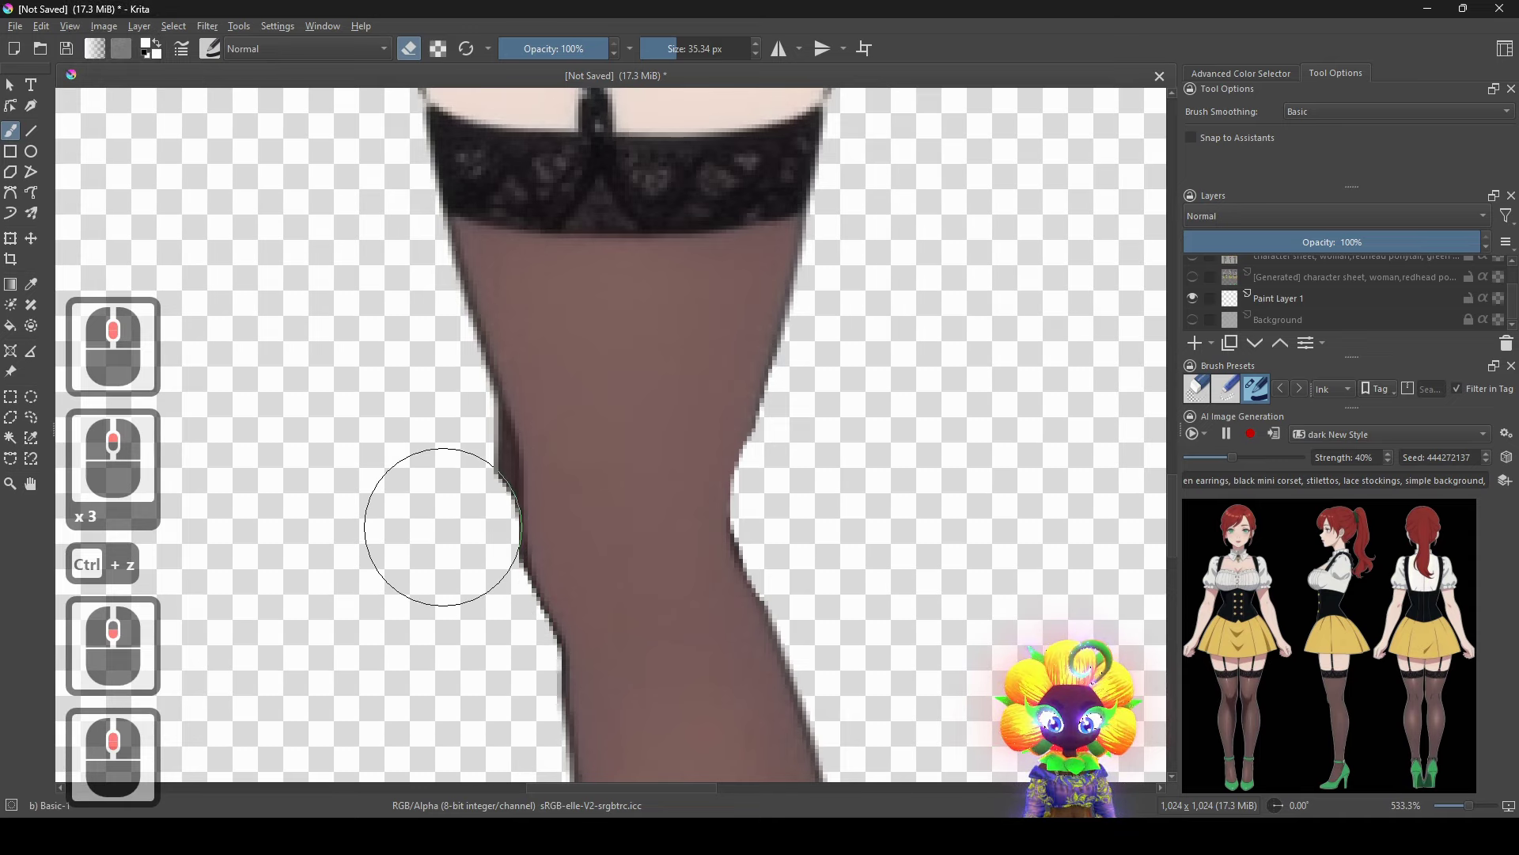
{"action": "scroll", "coordinate": [679, 502], "scroll_direction": "down", "scroll_amount": 3}
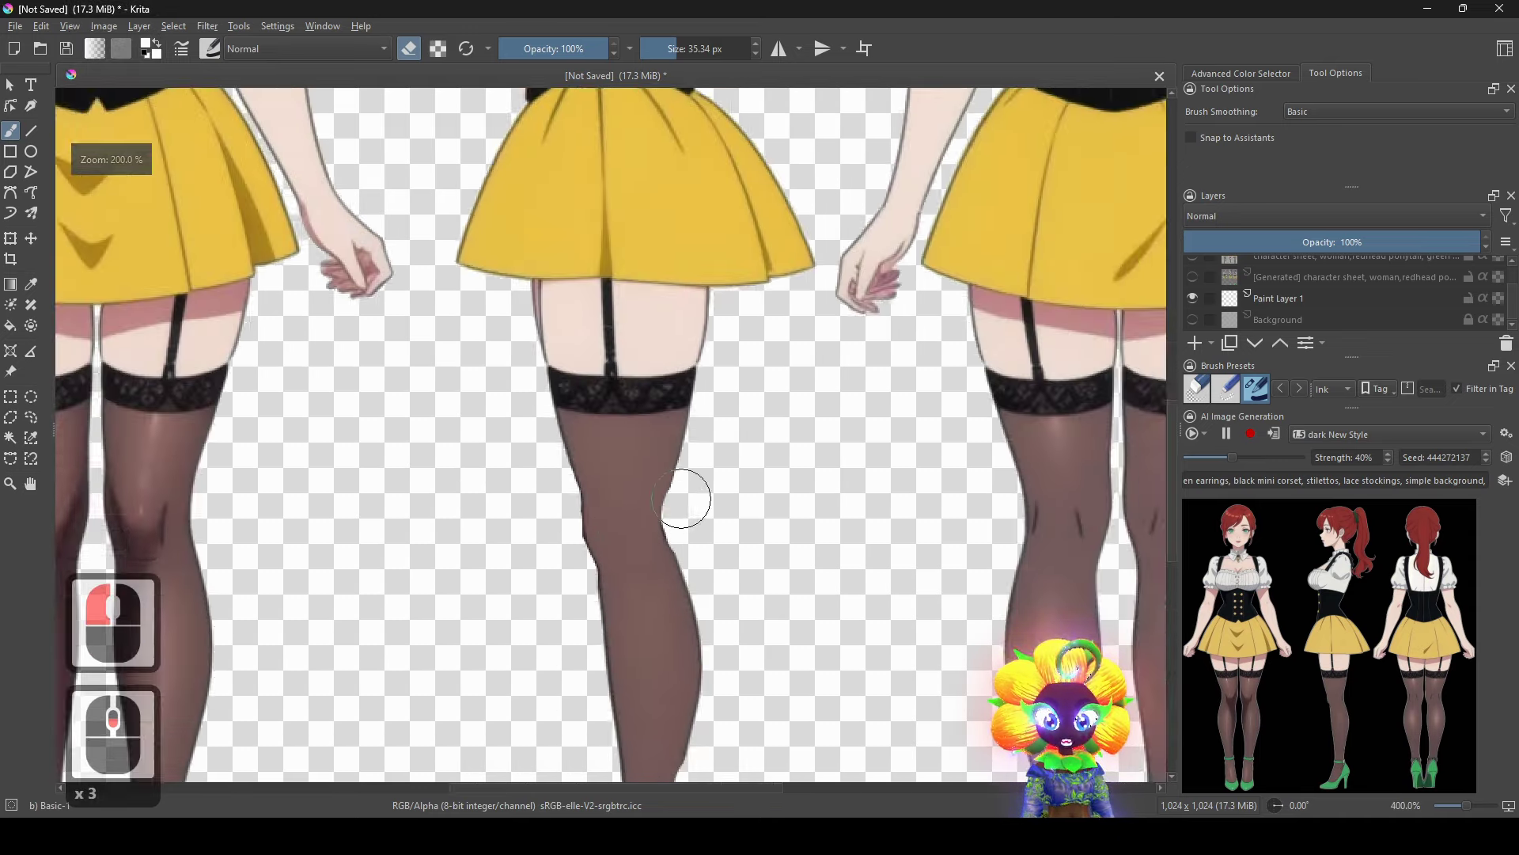
Erase the sliver of the far leg in front of the side-view thigh, finishing below the skirt hem with a 7.59 px eraser.
{"action": "scroll", "coordinate": [841, 614], "scroll_direction": "up", "scroll_amount": 4}
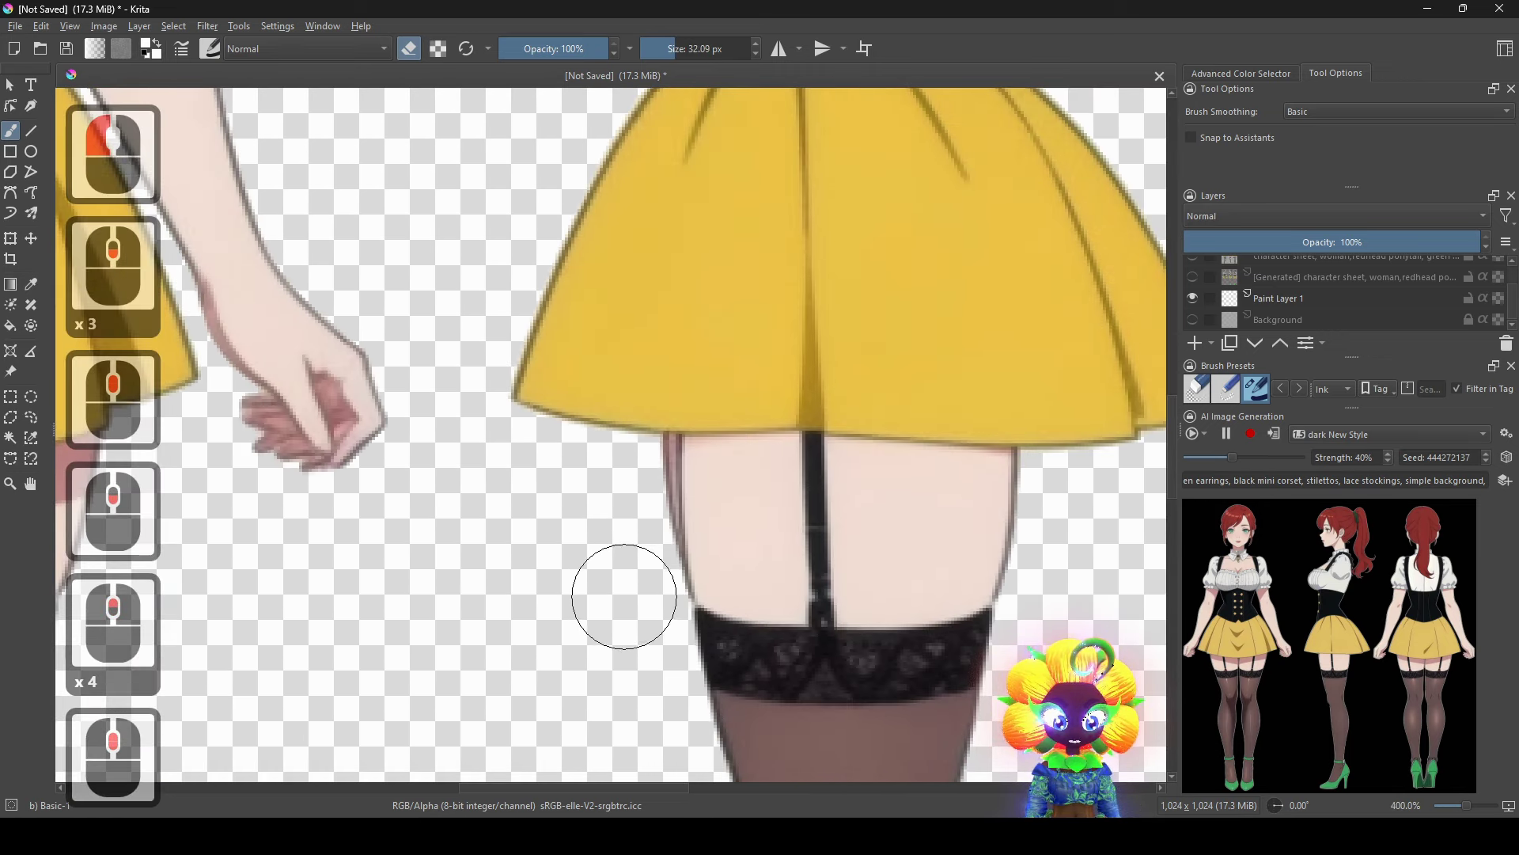
{"action": "left_click_drag", "start_coordinate": [646, 588], "coordinate": [618, 590]}
{"action": "mouse_move", "coordinate": [643, 504]}
{"action": "left_mouse_down"}
{"action": "mouse_move", "coordinate": [626, 482]}
{"action": "mouse_move", "coordinate": [668, 451]}
{"action": "mouse_move", "coordinate": [660, 468]}
{"action": "left_mouse_up"}
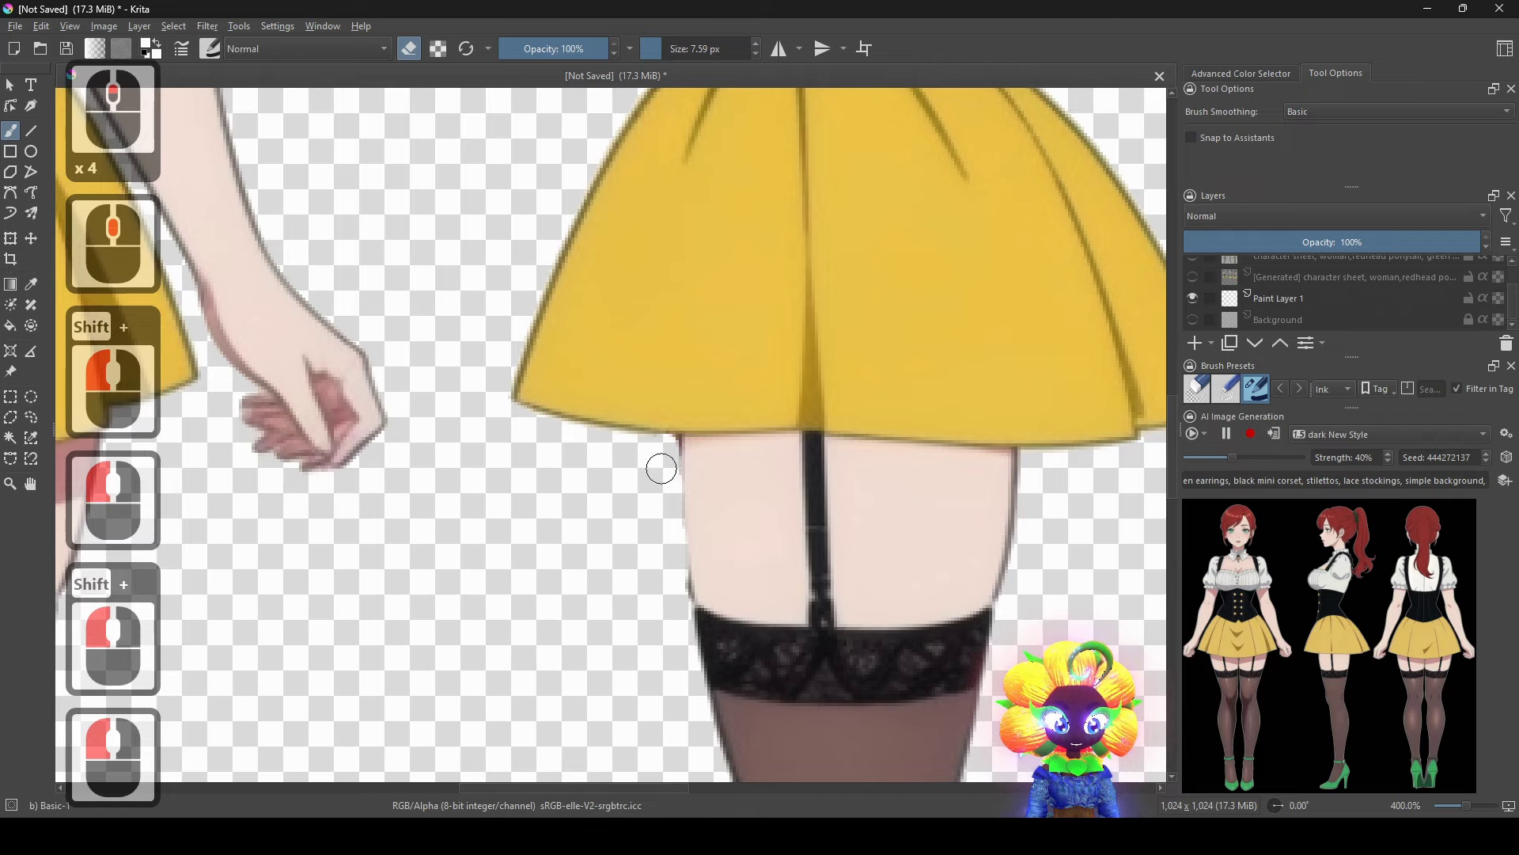
Sample the side-view thigh's skin colour and paint it over the skirt's lower edge above the leg with a 12.59 px brush.
{"action": "scroll", "coordinate": [660, 468], "scroll_direction": "down", "scroll_amount": 3}
{"action": "scroll", "coordinate": [717, 503], "scroll_direction": "down", "scroll_amount": 2}
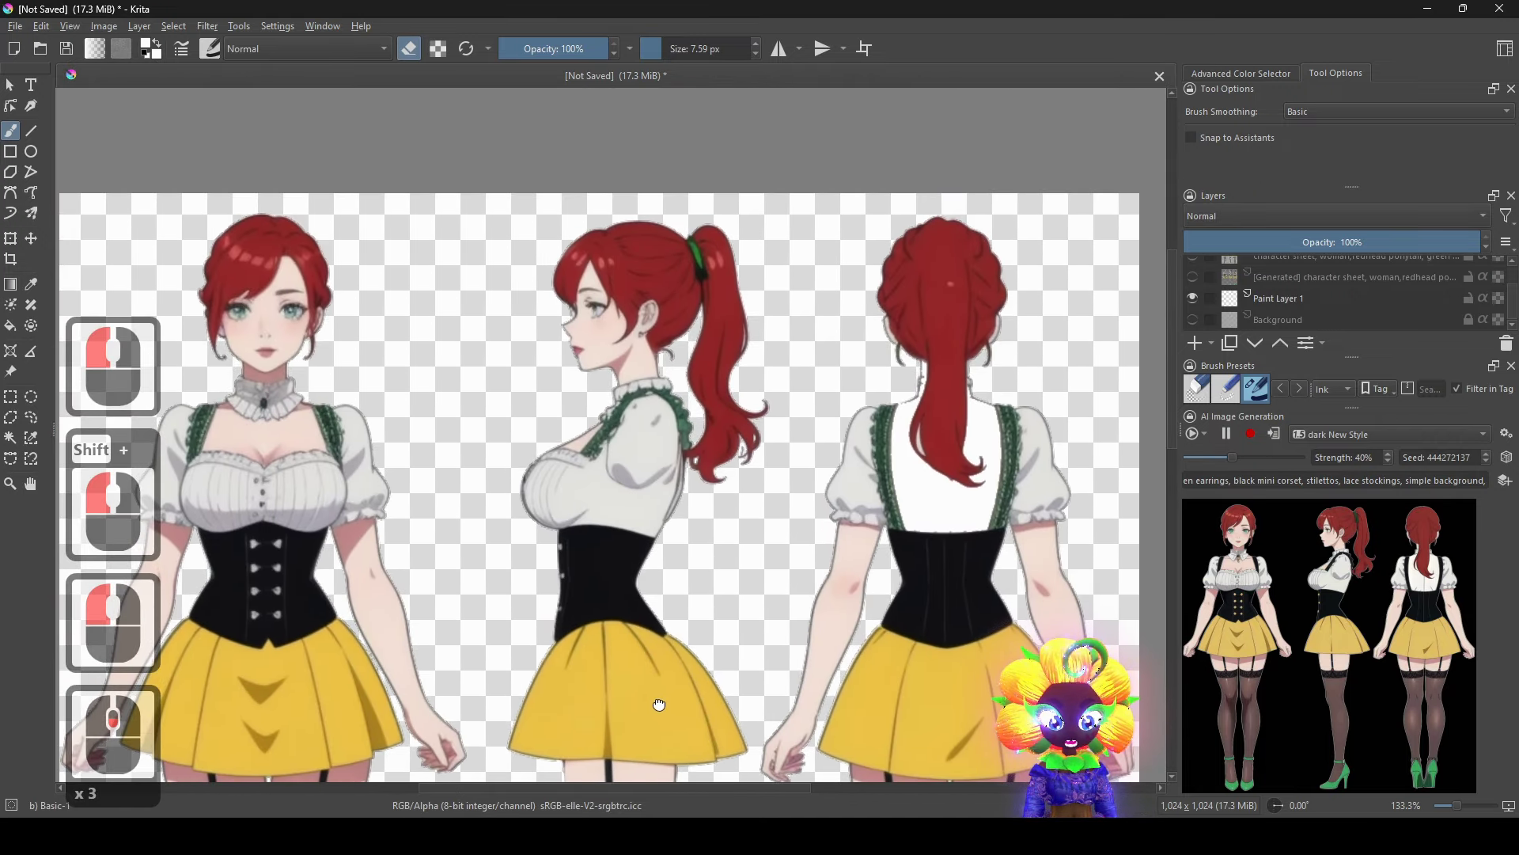
{"action": "mouse_move", "coordinate": [664, 668]}
{"action": "left_mouse_down"}
{"action": "mouse_move", "coordinate": [664, 696]}
{"action": "mouse_move", "coordinate": [672, 651]}
{"action": "mouse_move", "coordinate": [694, 708]}
{"action": "mouse_move", "coordinate": [766, 553]}
{"action": "mouse_move", "coordinate": [741, 642]}
{"action": "mouse_move", "coordinate": [763, 533]}
{"action": "mouse_move", "coordinate": [739, 584]}
{"action": "mouse_move", "coordinate": [771, 483]}
{"action": "left_mouse_up"}
{"action": "scroll", "coordinate": [697, 701], "scroll_direction": "up", "scroll_amount": 1}
{"action": "scroll", "coordinate": [696, 689], "scroll_direction": "up", "scroll_amount": 2}
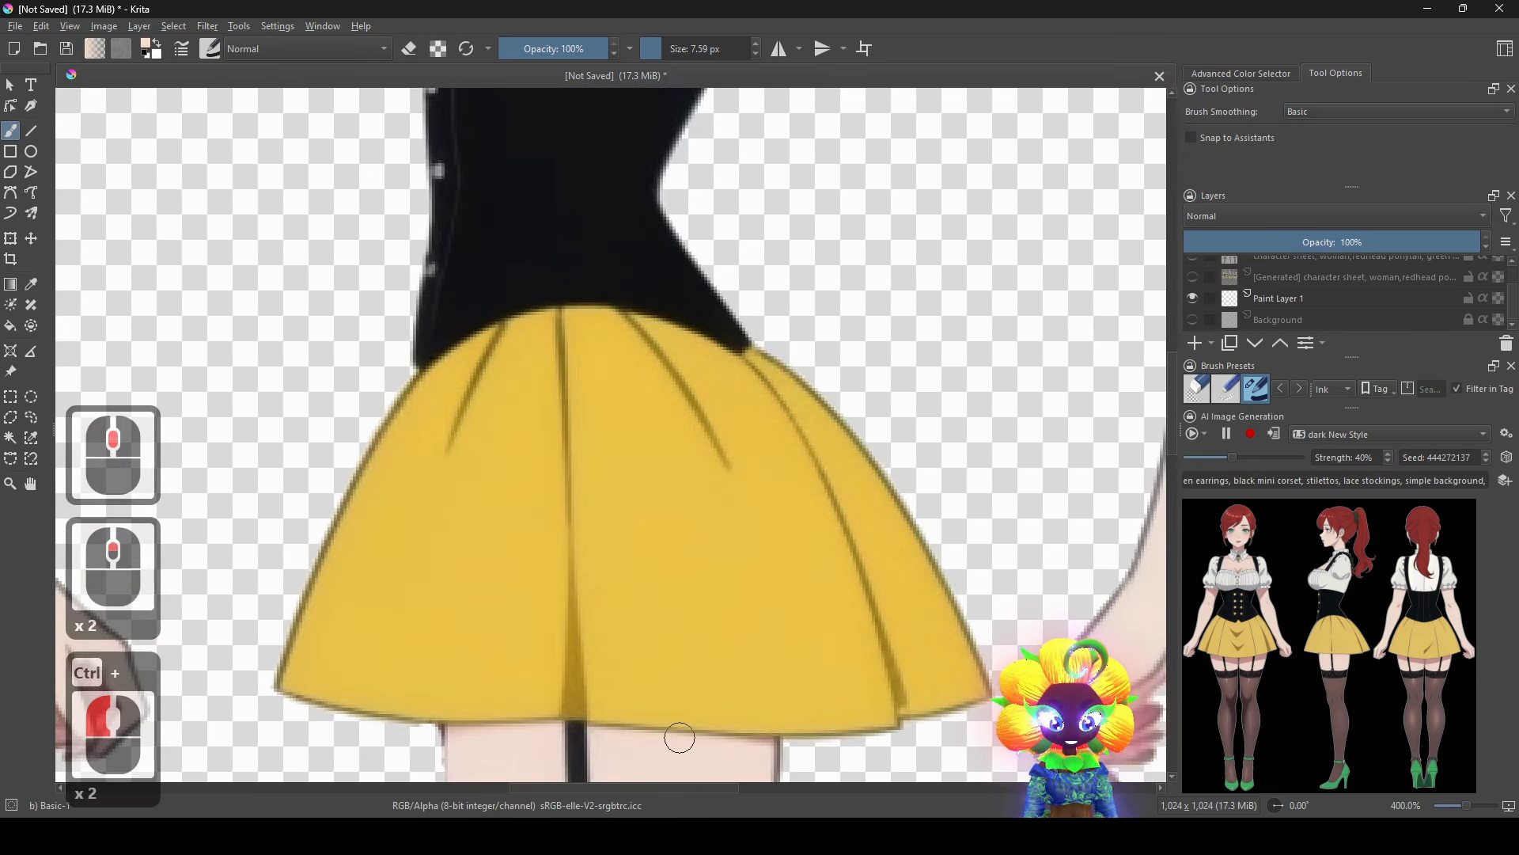
{"action": "left_click", "coordinate": [749, 731], "text": "shift"}
{"action": "left_click", "coordinate": [628, 720]}
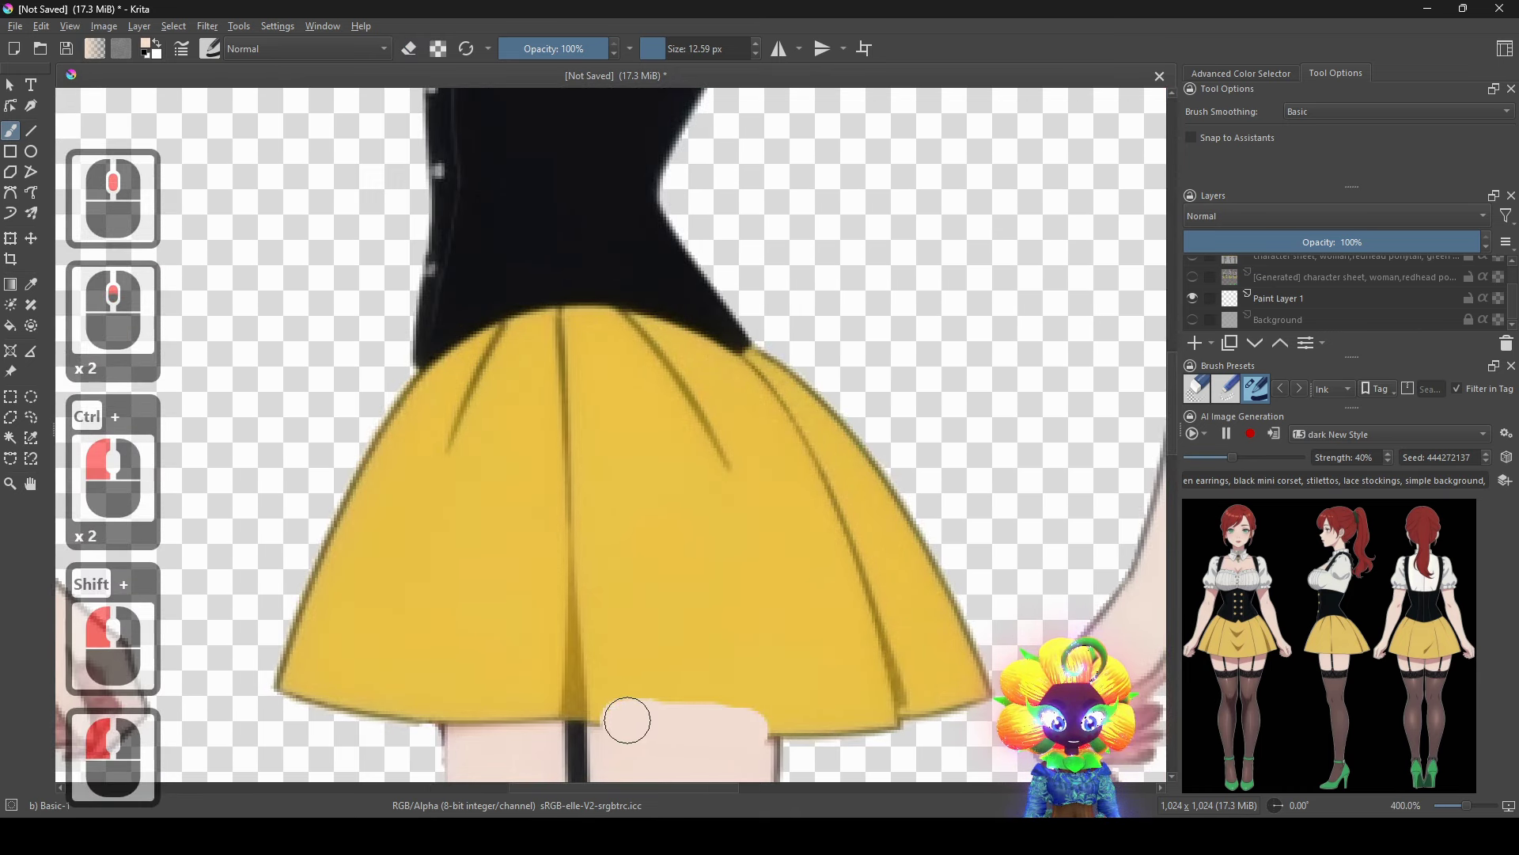
{"action": "left_click", "coordinate": [718, 757], "text": "ctrl"}
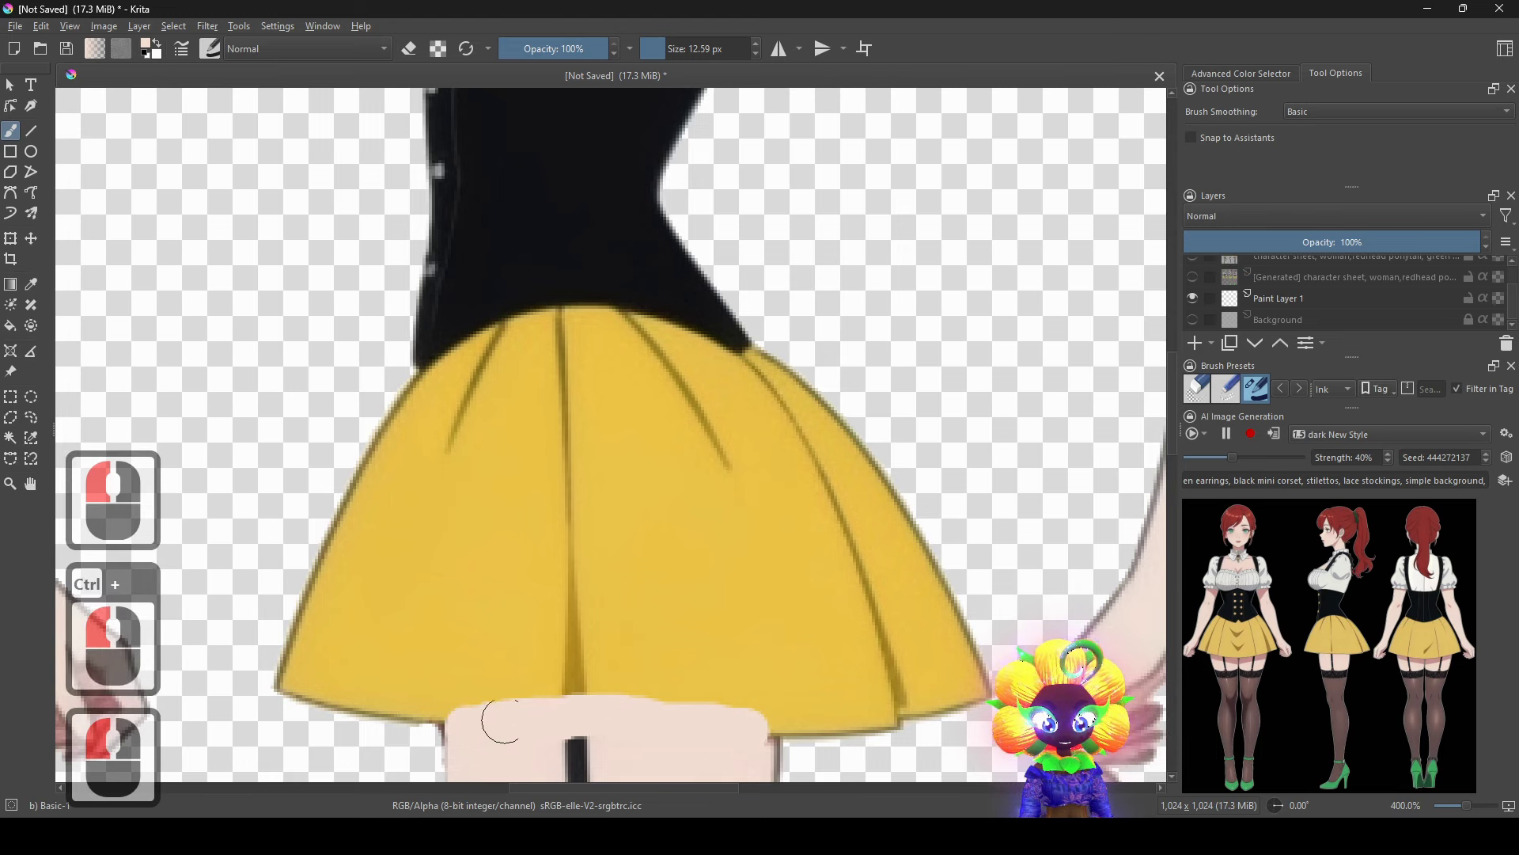
Sample the garter strap's black and extend the strap up to the raised skirt edge with a 6.21 px brush.
{"action": "scroll", "coordinate": [501, 720], "scroll_direction": "up", "scroll_amount": 2}
{"action": "mouse_move", "coordinate": [688, 631]}
{"action": "left_mouse_down", "text": "shift"}
{"action": "mouse_move", "coordinate": [668, 630]}
{"action": "mouse_move", "coordinate": [680, 603]}
{"action": "left_mouse_up", "text": "shift"}
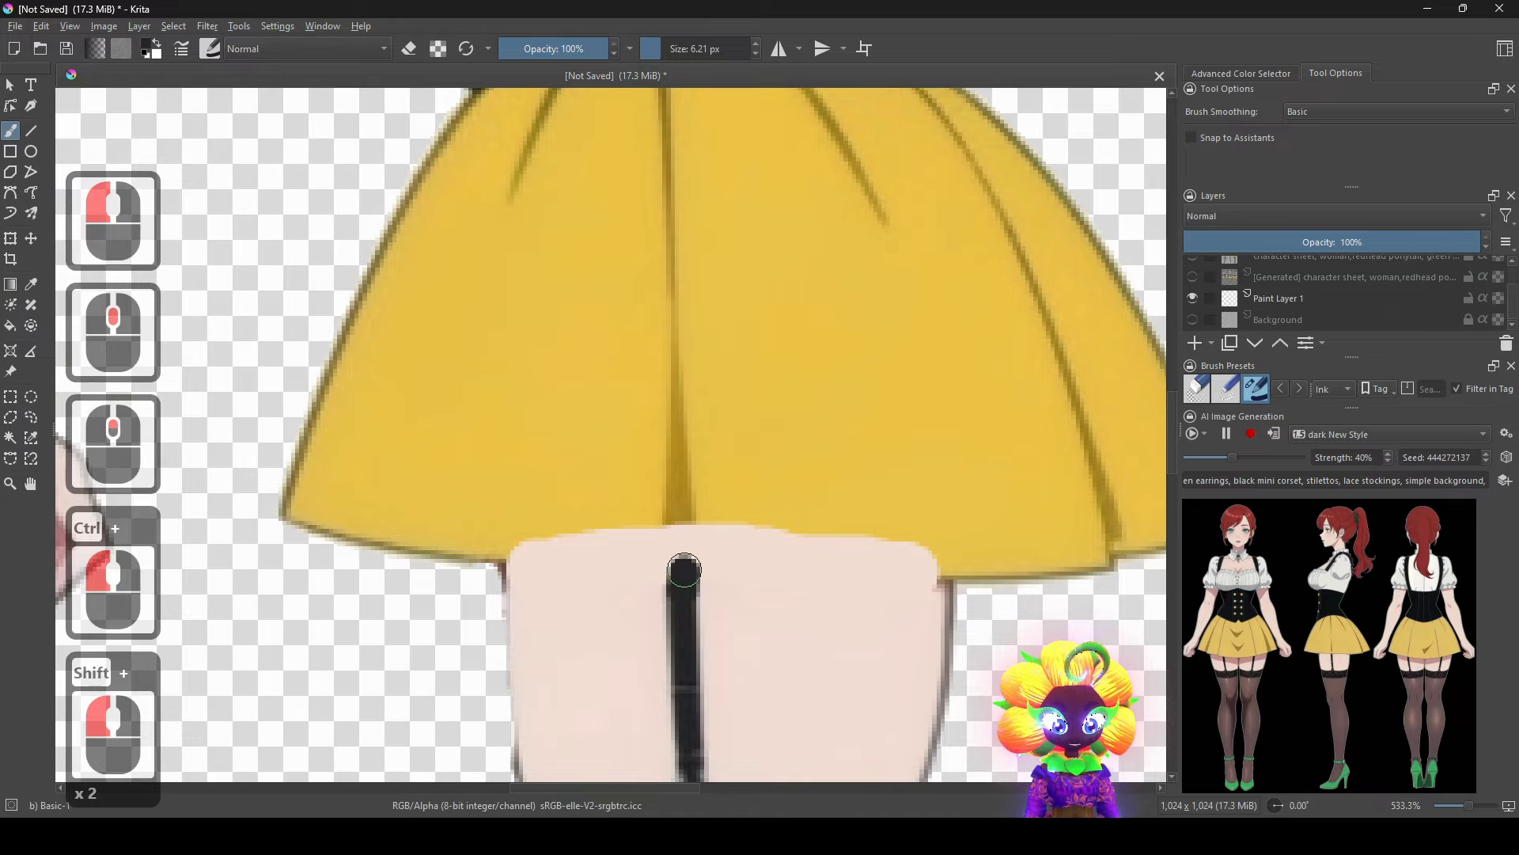
{"action": "left_click", "coordinate": [684, 540]}
Examine all three cut-out figures for remaining flaws, both close up and across the whole sheet.
{"action": "scroll", "coordinate": [763, 527], "scroll_direction": "down", "scroll_amount": 3}
{"action": "mouse_move", "coordinate": [820, 502]}
{"action": "left_mouse_down"}
{"action": "mouse_move", "coordinate": [763, 628]}
{"action": "mouse_move", "coordinate": [750, 721]}
{"action": "mouse_move", "coordinate": [746, 570]}
{"action": "mouse_move", "coordinate": [716, 694]}
{"action": "left_mouse_up"}
{"action": "scroll", "coordinate": [758, 570], "scroll_direction": "down", "scroll_amount": 1}
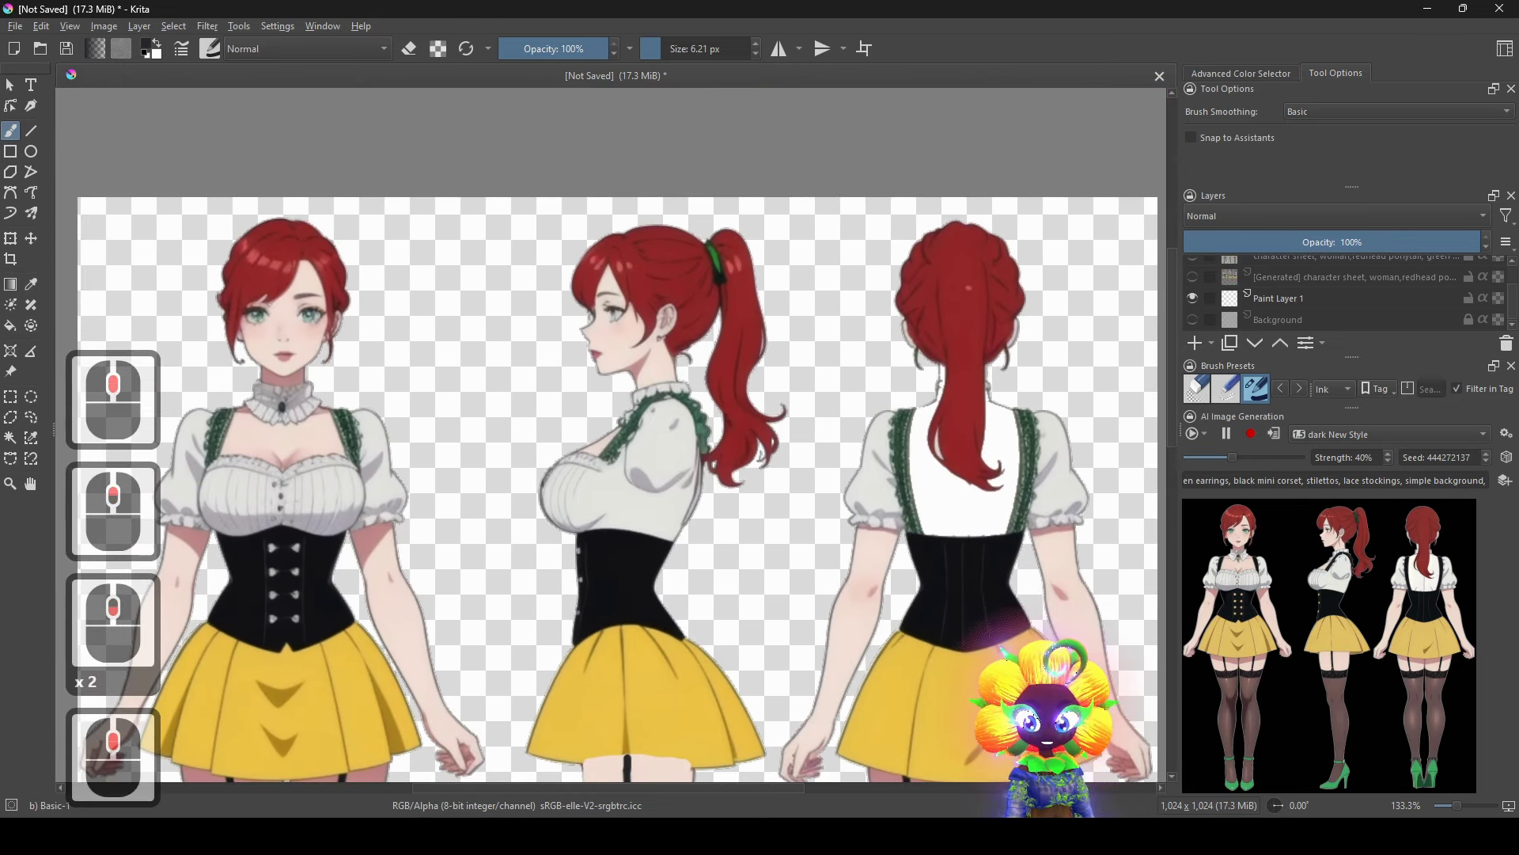
{"action": "scroll", "coordinate": [635, 452], "scroll_direction": "up", "scroll_amount": 1}
{"action": "left_click_drag", "start_coordinate": [636, 452], "coordinate": [742, 326]}
{"action": "scroll", "coordinate": [798, 631], "scroll_direction": "down", "scroll_amount": 3}
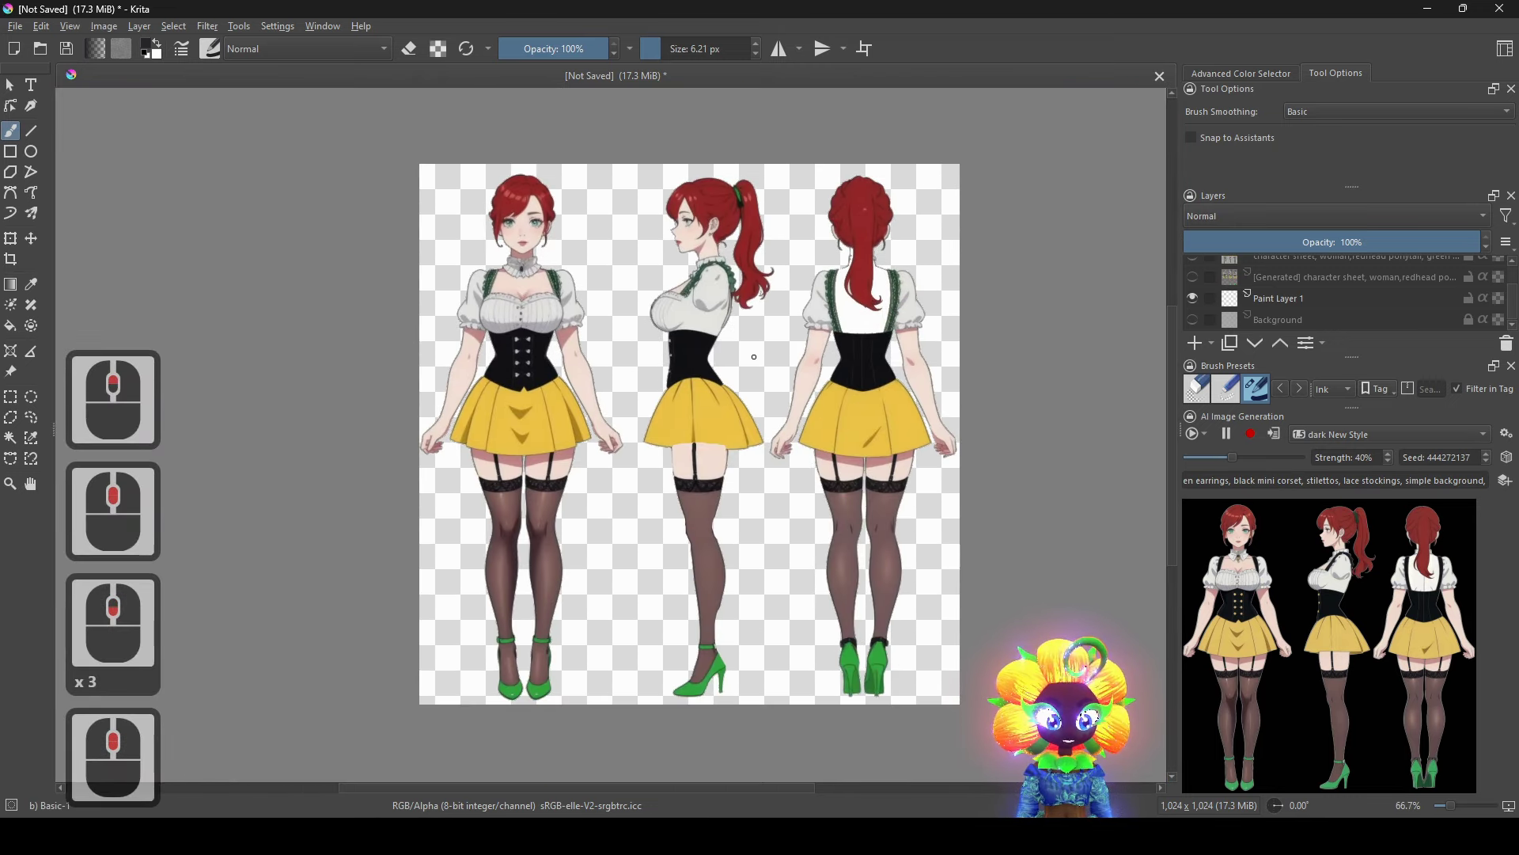
{"action": "scroll", "coordinate": [754, 357], "scroll_direction": "up", "scroll_amount": 3}
{"action": "scroll", "coordinate": [681, 301], "scroll_direction": "down", "scroll_amount": 3}
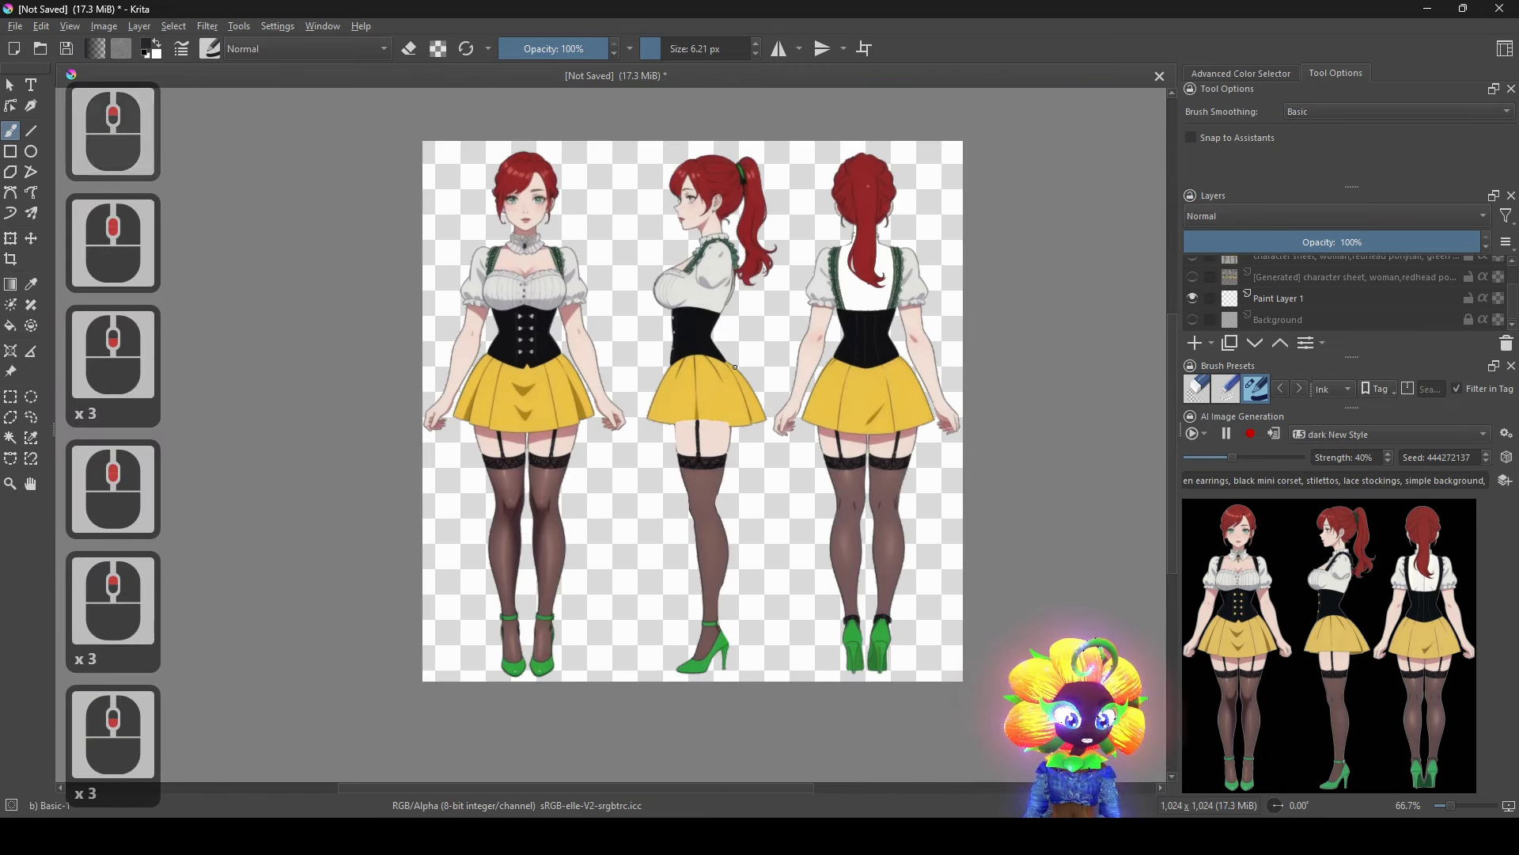
{"action": "left_click_drag", "start_coordinate": [735, 367], "coordinate": [699, 420]}
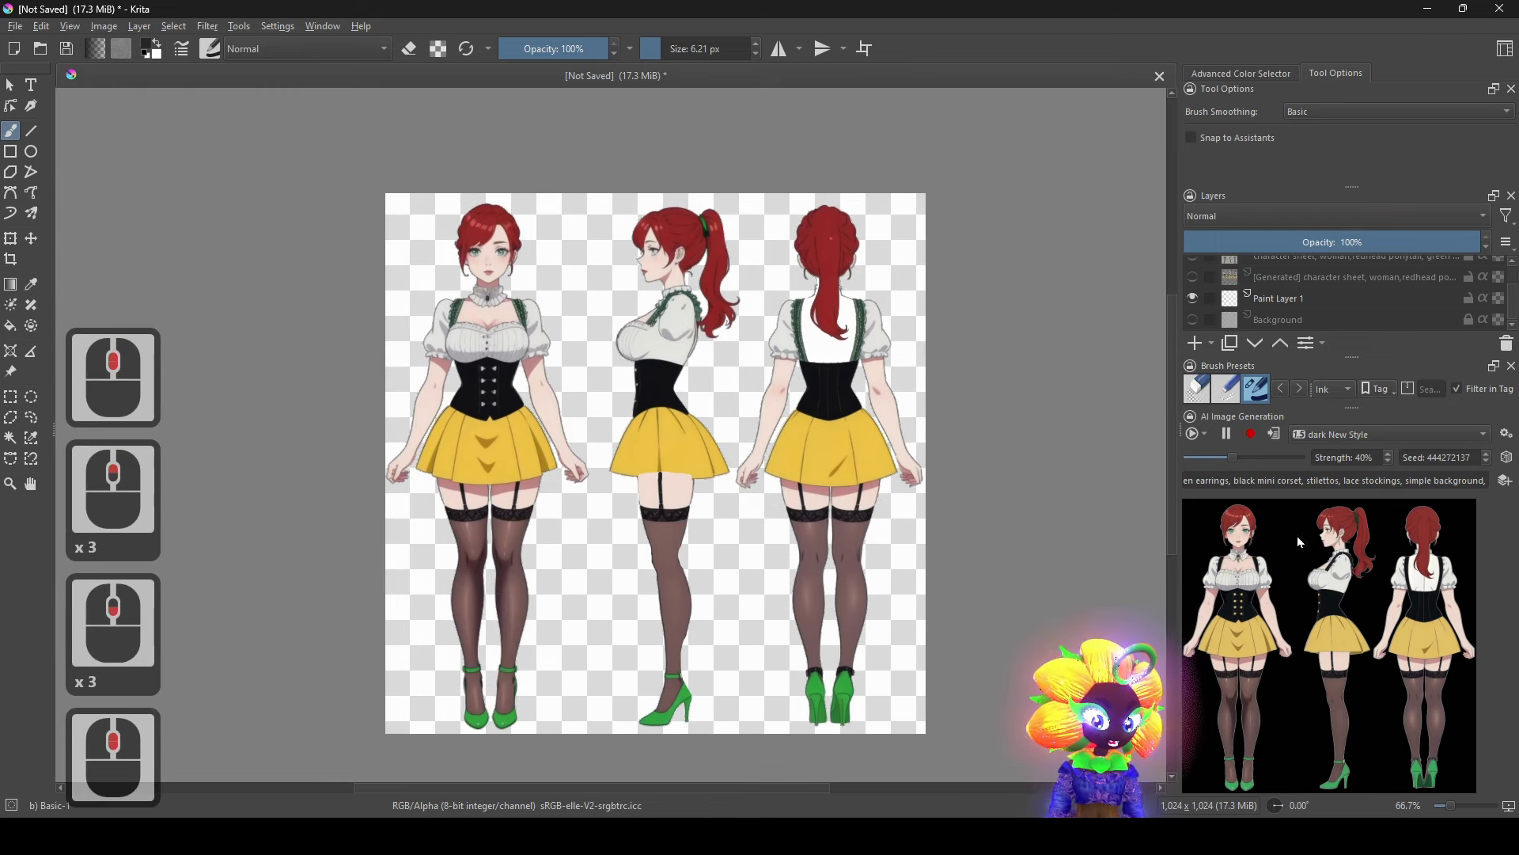
Show the Background layer again and, with a 15.21 px eraser, remove the side-view face's far eye and trim the front hair edge.
{"action": "left_click", "coordinate": [1195, 322]}
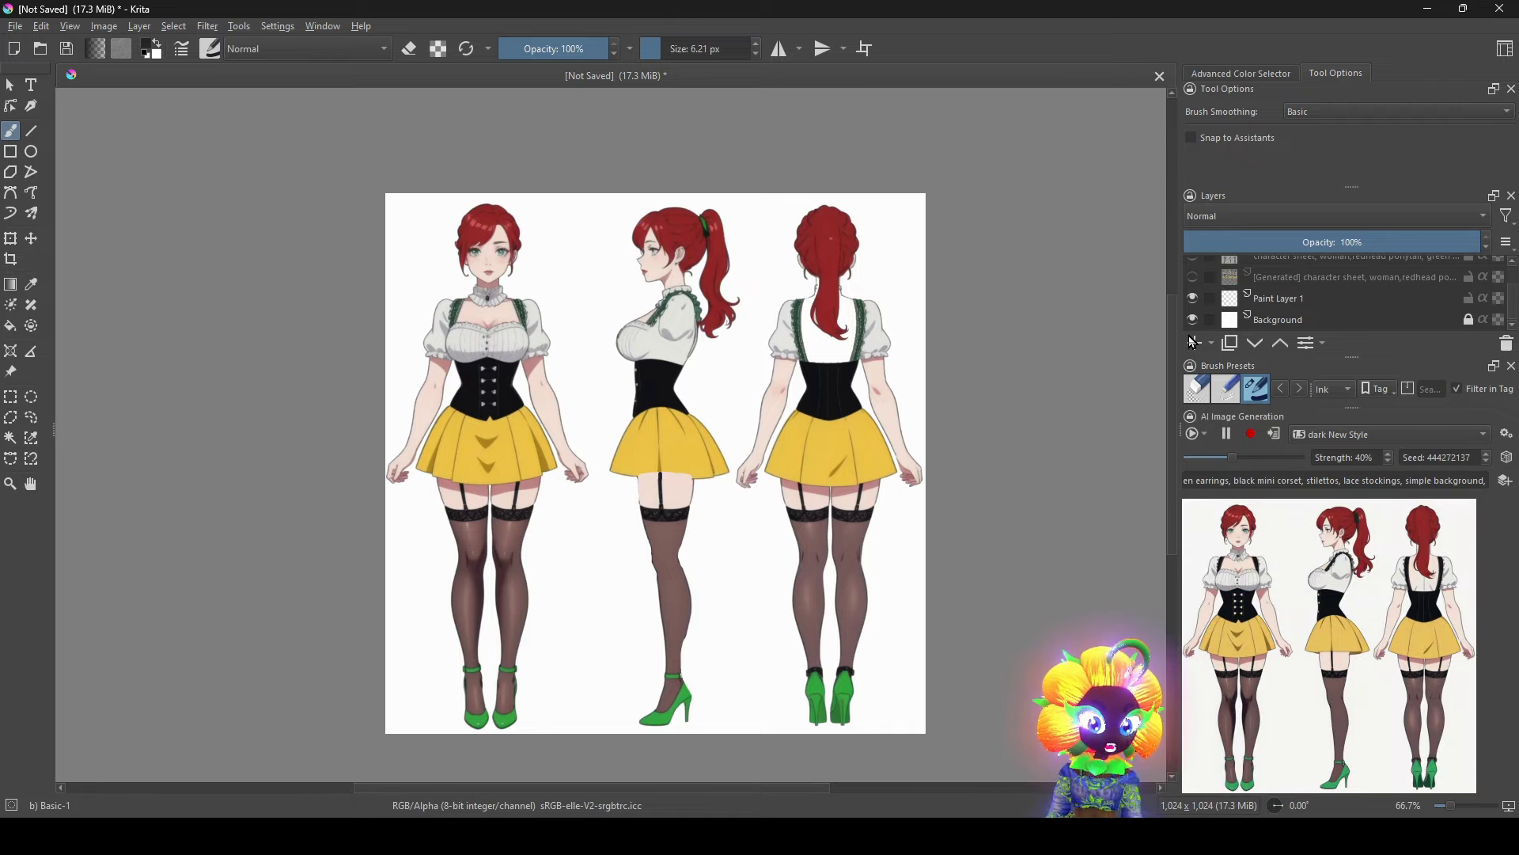
{"action": "scroll", "coordinate": [789, 291], "scroll_direction": "up", "scroll_amount": 5}
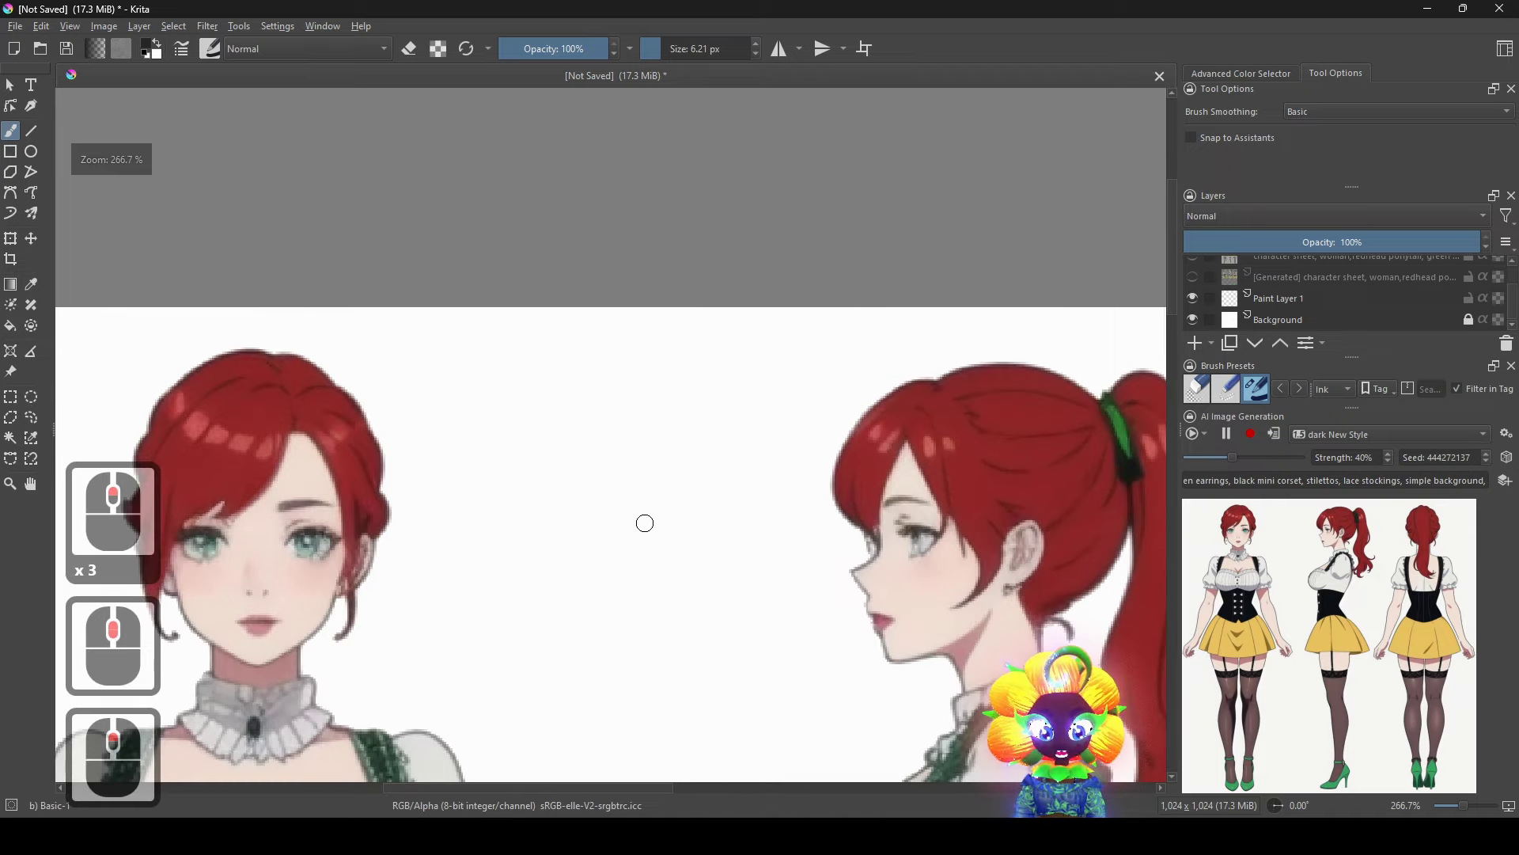
{"action": "left_click_drag", "start_coordinate": [681, 625], "coordinate": [657, 535]}
{"action": "scroll", "coordinate": [834, 563], "scroll_direction": "up", "scroll_amount": 2}
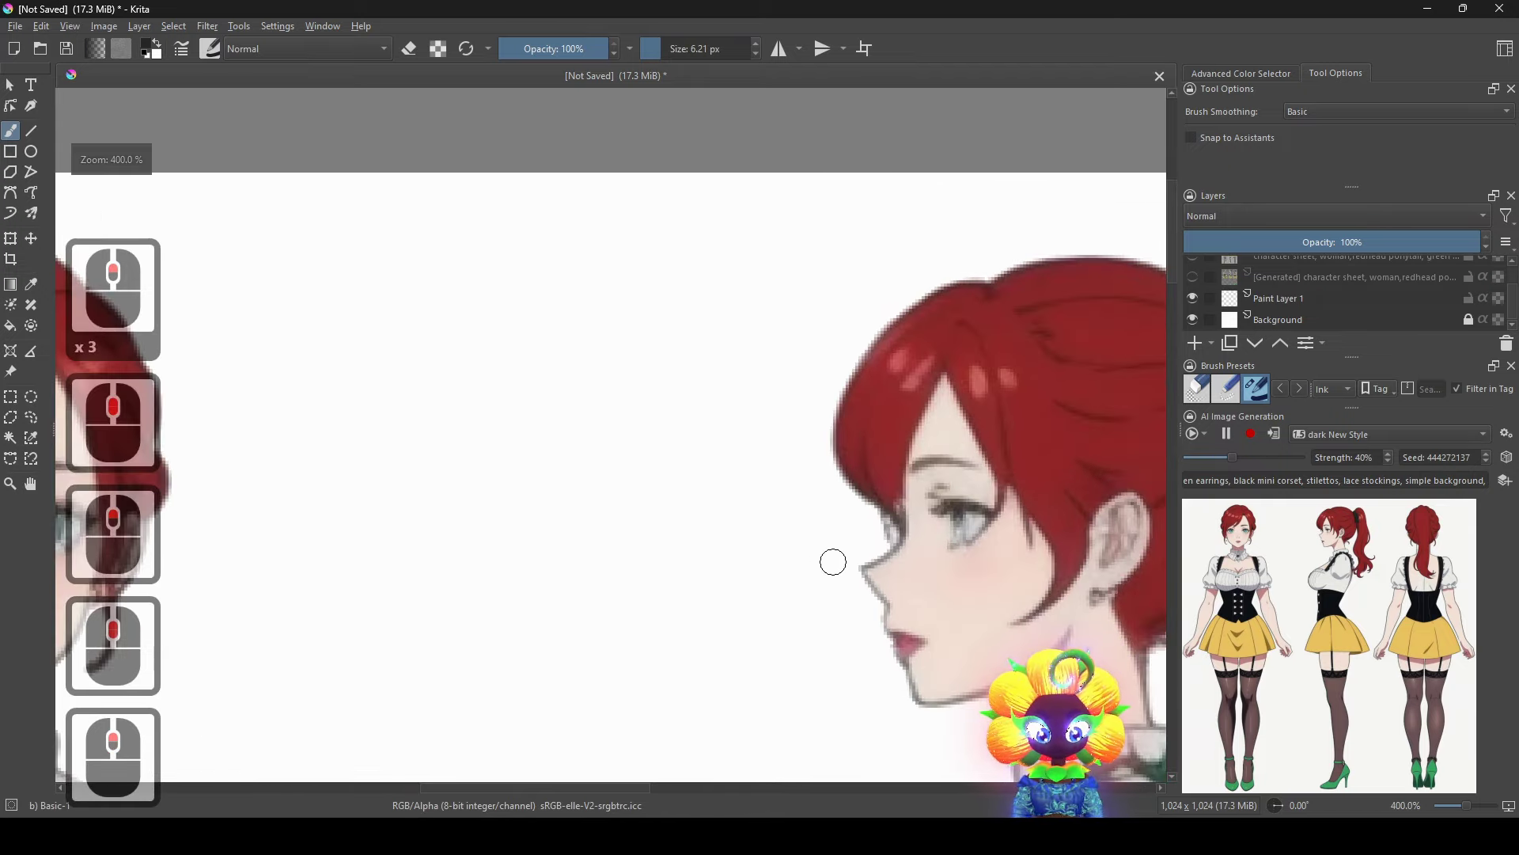
{"action": "left_click", "coordinate": [407, 55]}
{"action": "left_click_drag", "start_coordinate": [783, 517], "coordinate": [813, 517], "text": "shift"}
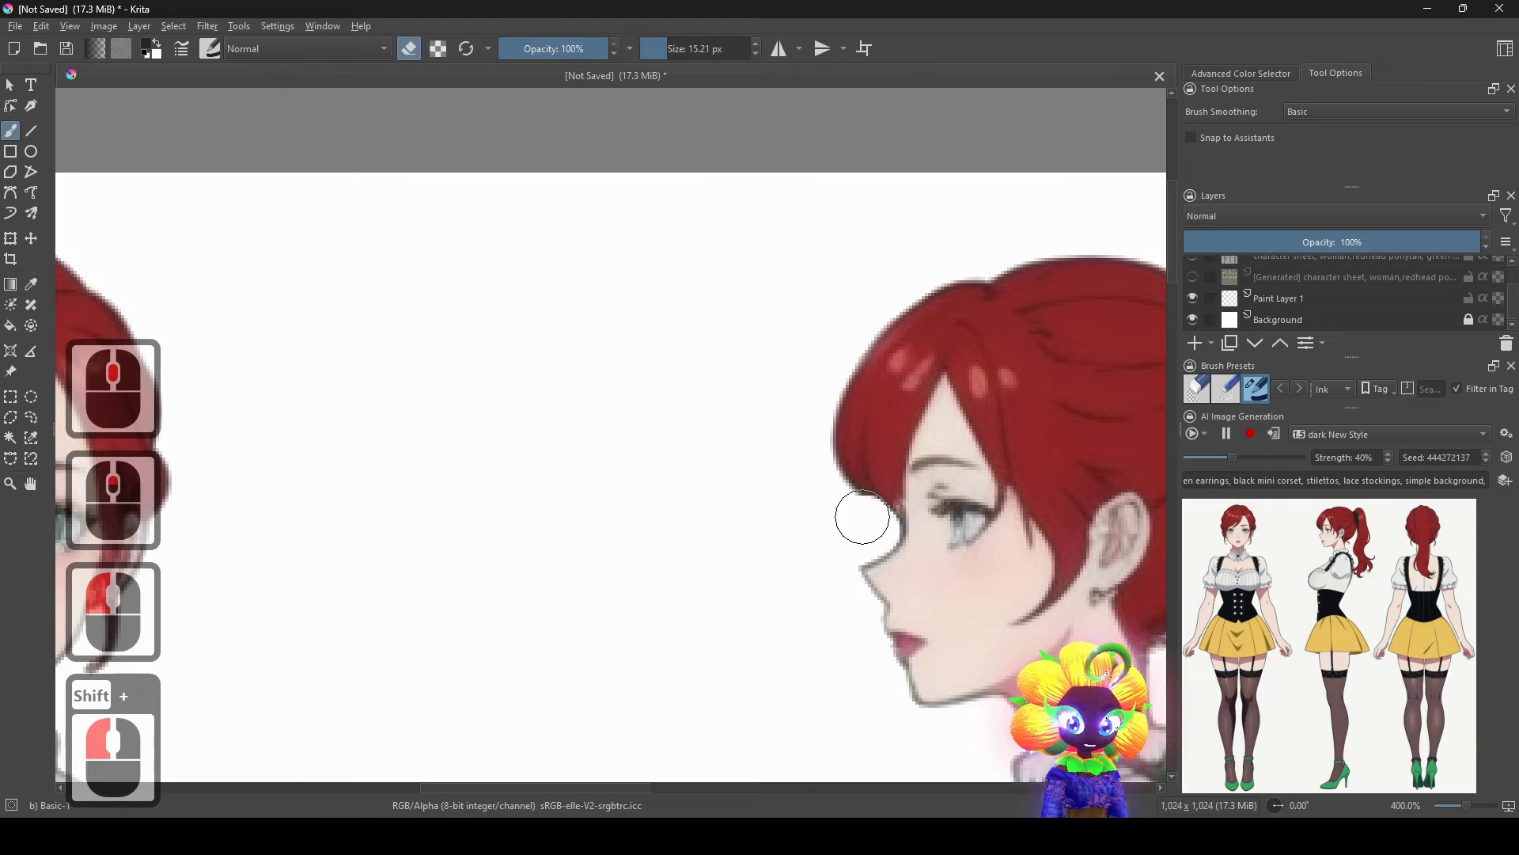
{"action": "mouse_move", "coordinate": [840, 480]}
{"action": "left_mouse_down"}
{"action": "mouse_move", "coordinate": [824, 407]}
{"action": "mouse_move", "coordinate": [850, 302]}
{"action": "left_mouse_up"}
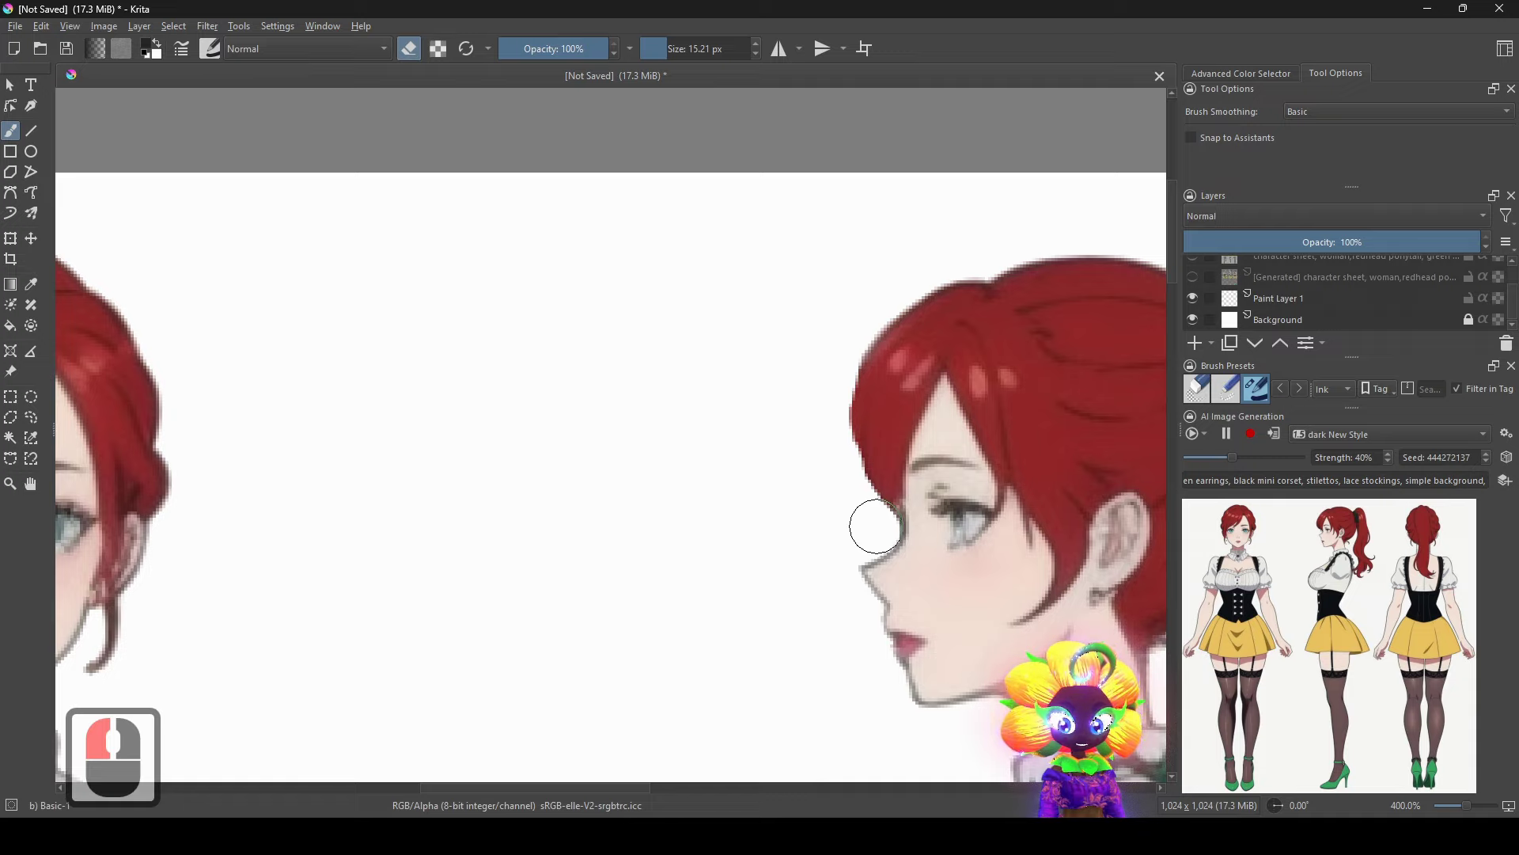
{"action": "left_click", "coordinate": [848, 294]}
{"action": "scroll", "coordinate": [851, 294], "scroll_direction": "down", "scroll_amount": 1}
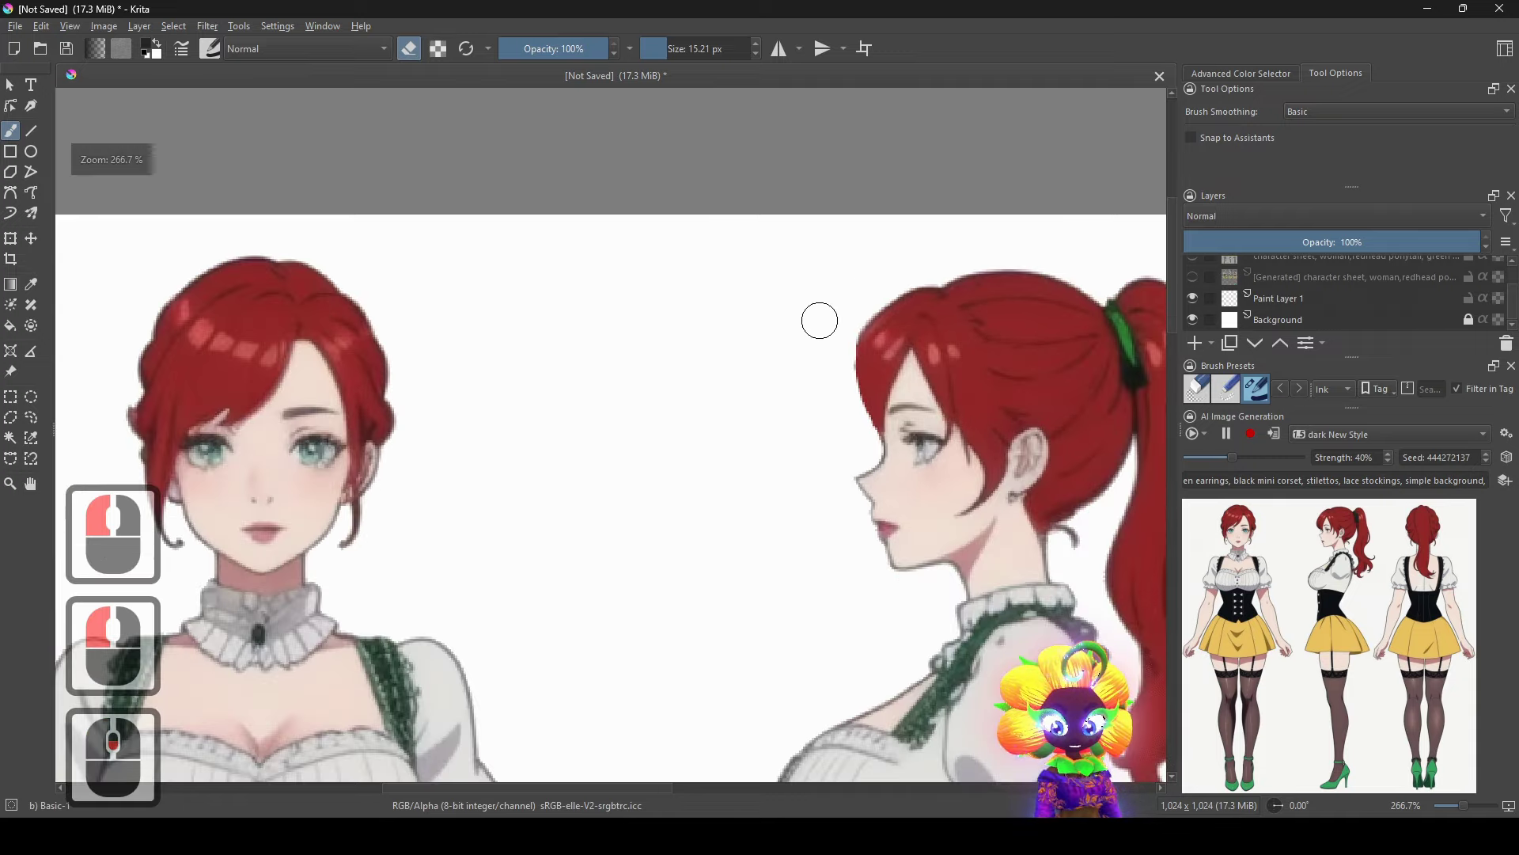
Shorten the tip of the side-view face's nose with the 15.21 px eraser.
{"action": "mouse_move", "coordinate": [837, 378]}
{"action": "left_mouse_down"}
{"action": "mouse_move", "coordinate": [902, 620]}
{"action": "mouse_move", "coordinate": [902, 715]}
{"action": "mouse_move", "coordinate": [886, 573]}
{"action": "mouse_move", "coordinate": [918, 626]}
{"action": "mouse_move", "coordinate": [956, 561]}
{"action": "mouse_move", "coordinate": [905, 647]}
{"action": "mouse_move", "coordinate": [895, 617]}
{"action": "mouse_move", "coordinate": [890, 647]}
{"action": "mouse_move", "coordinate": [681, 407]}
{"action": "left_mouse_up"}
{"action": "scroll", "coordinate": [855, 566], "scroll_direction": "up", "scroll_amount": 1}
{"action": "scroll", "coordinate": [956, 561], "scroll_direction": "down", "scroll_amount": 1}
{"action": "scroll", "coordinate": [748, 505], "scroll_direction": "up", "scroll_amount": 2}
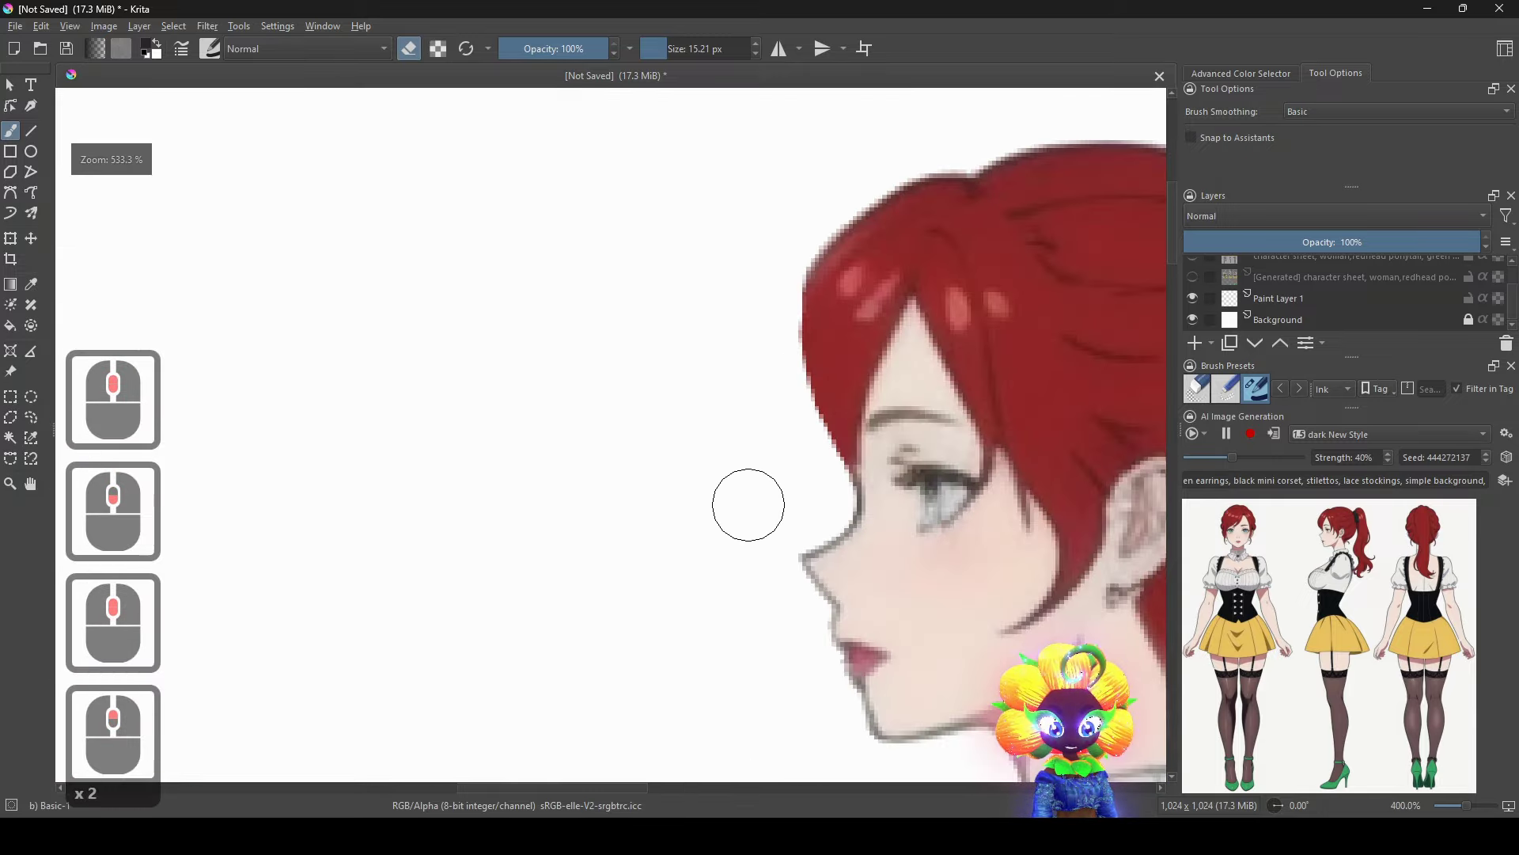
{"action": "left_click_drag", "start_coordinate": [814, 508], "coordinate": [779, 558]}
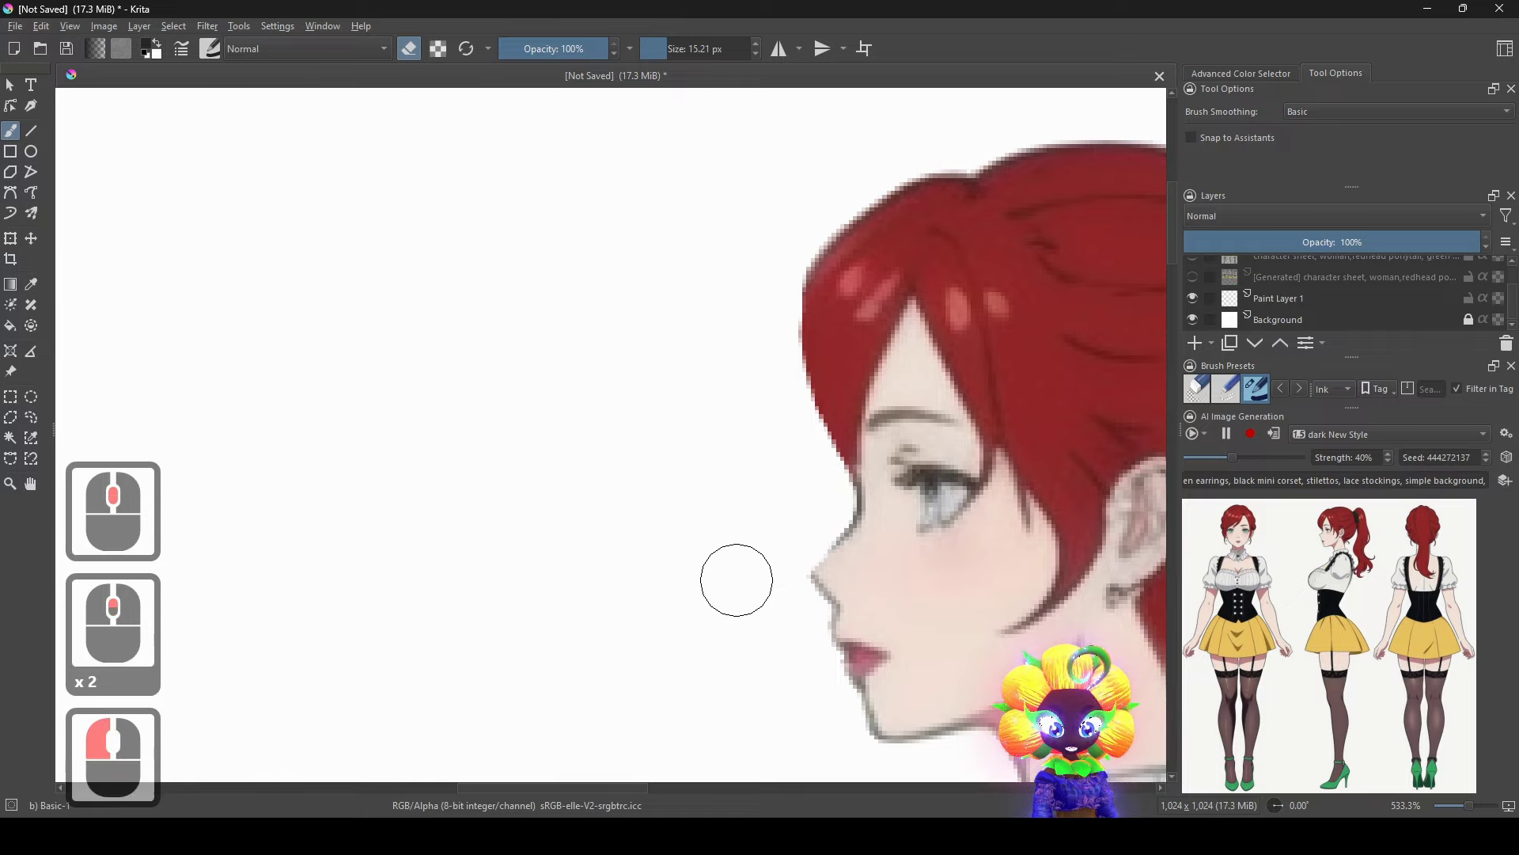
Erase the loose hair strands hanging below the ears on both sides of the front-view face.
{"action": "scroll", "coordinate": [622, 419], "scroll_direction": "down", "scroll_amount": 1}
{"action": "left_click_drag", "start_coordinate": [622, 423], "coordinate": [842, 579]}
{"action": "scroll", "coordinate": [841, 586], "scroll_direction": "down", "scroll_amount": 1}
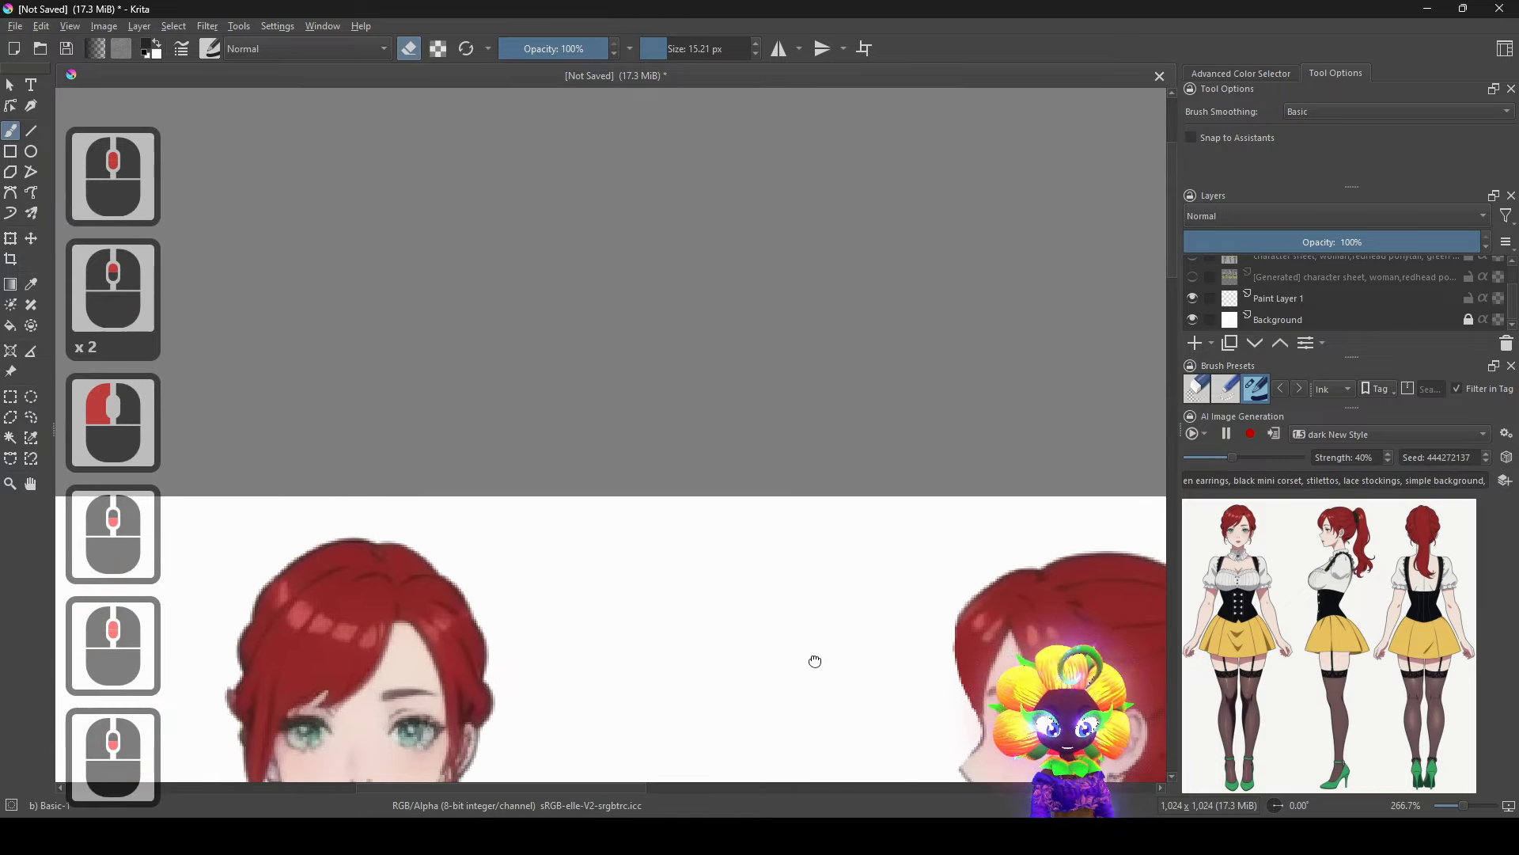
{"action": "left_click_drag", "start_coordinate": [816, 652], "coordinate": [743, 615]}
{"action": "scroll", "coordinate": [685, 502], "scroll_direction": "down", "scroll_amount": 2}
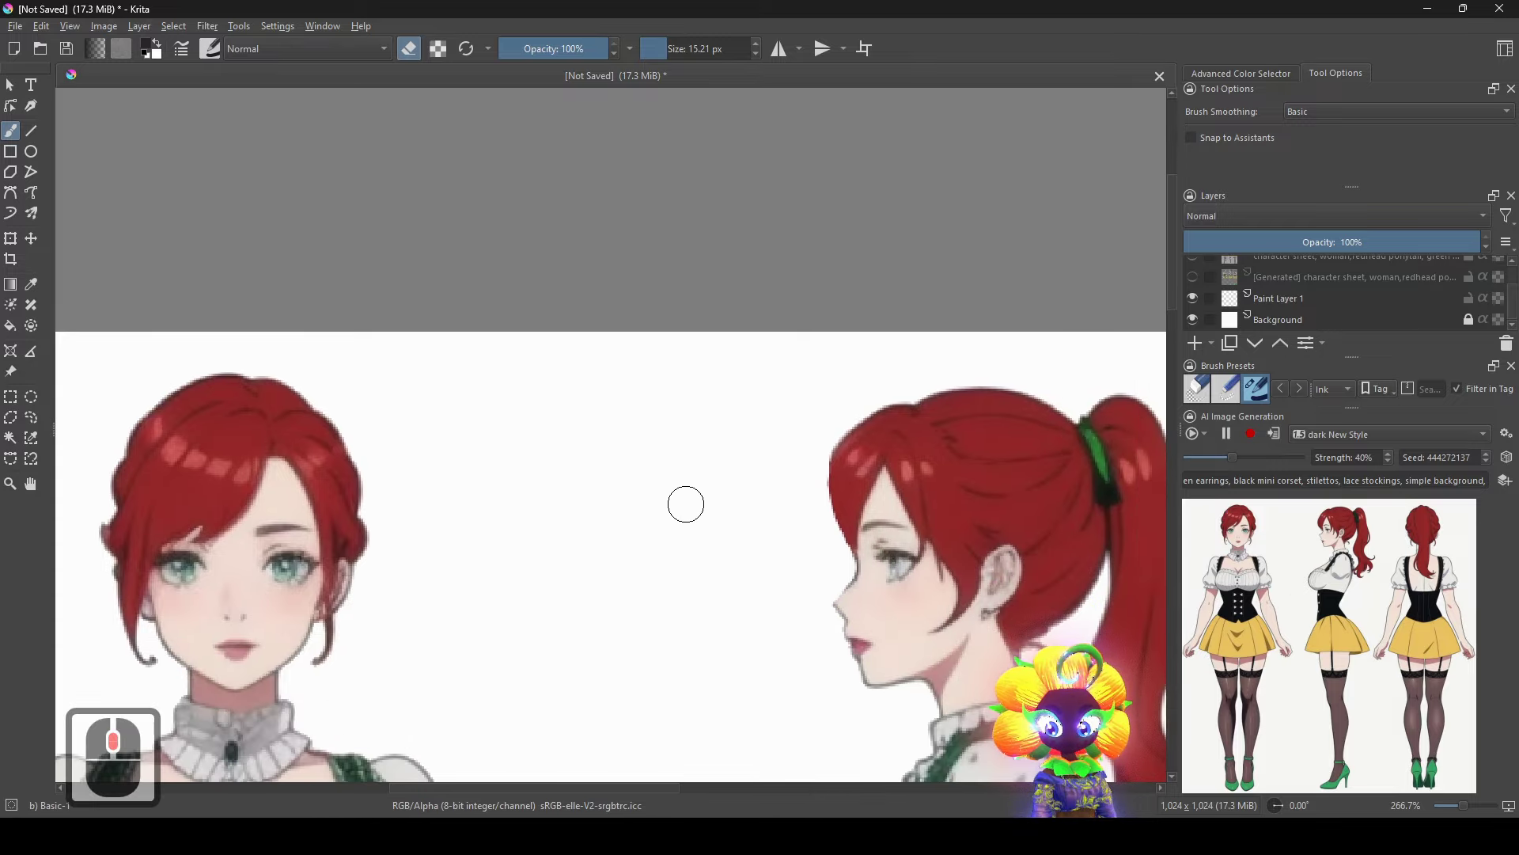
{"action": "scroll", "coordinate": [746, 501], "scroll_direction": "down", "scroll_amount": 1}
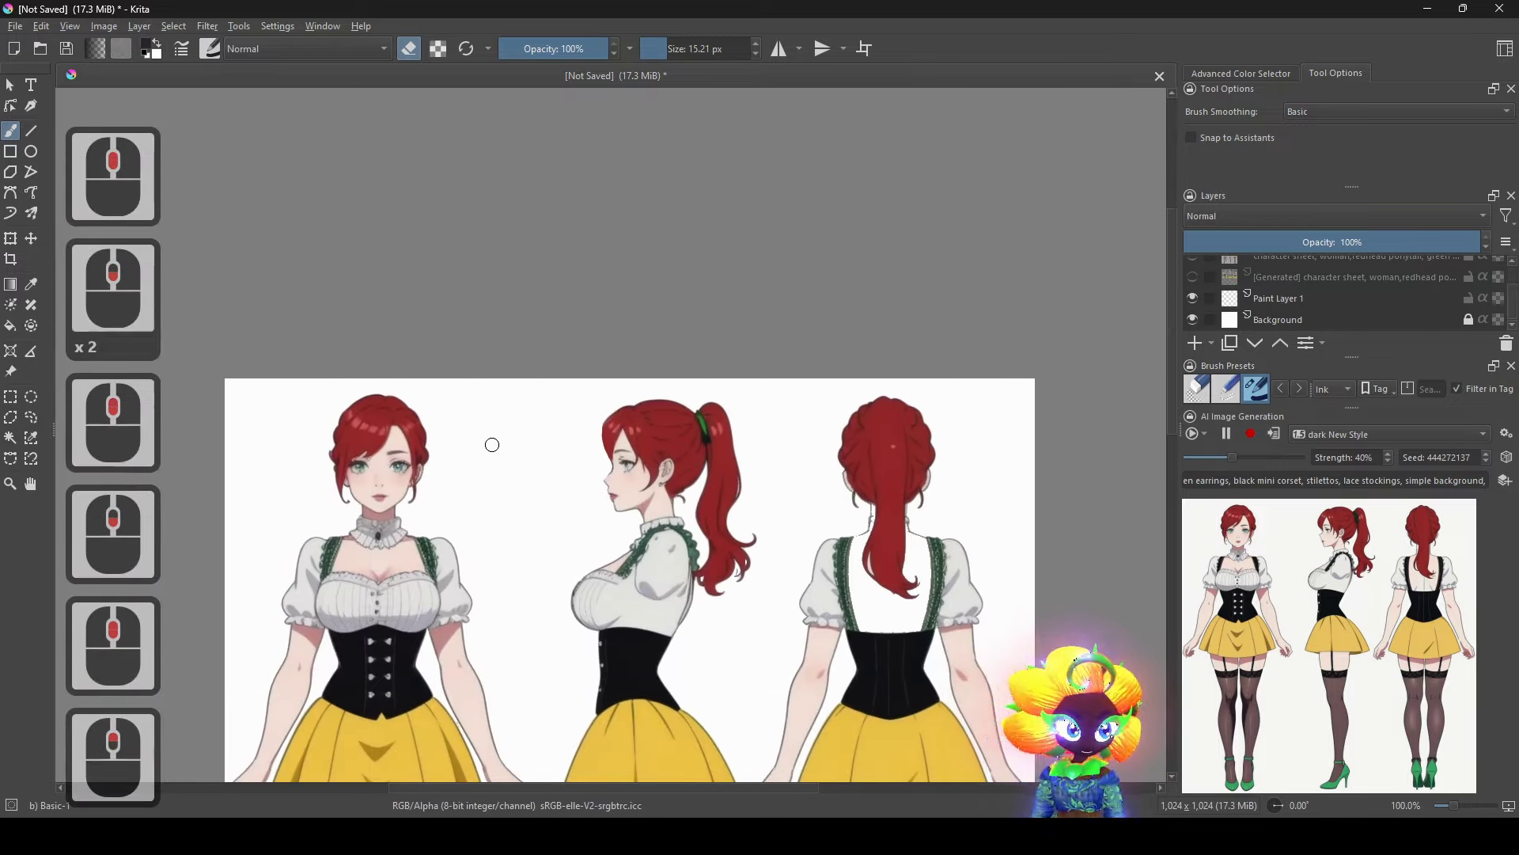
{"action": "scroll", "coordinate": [577, 532], "scroll_direction": "up", "scroll_amount": 4}
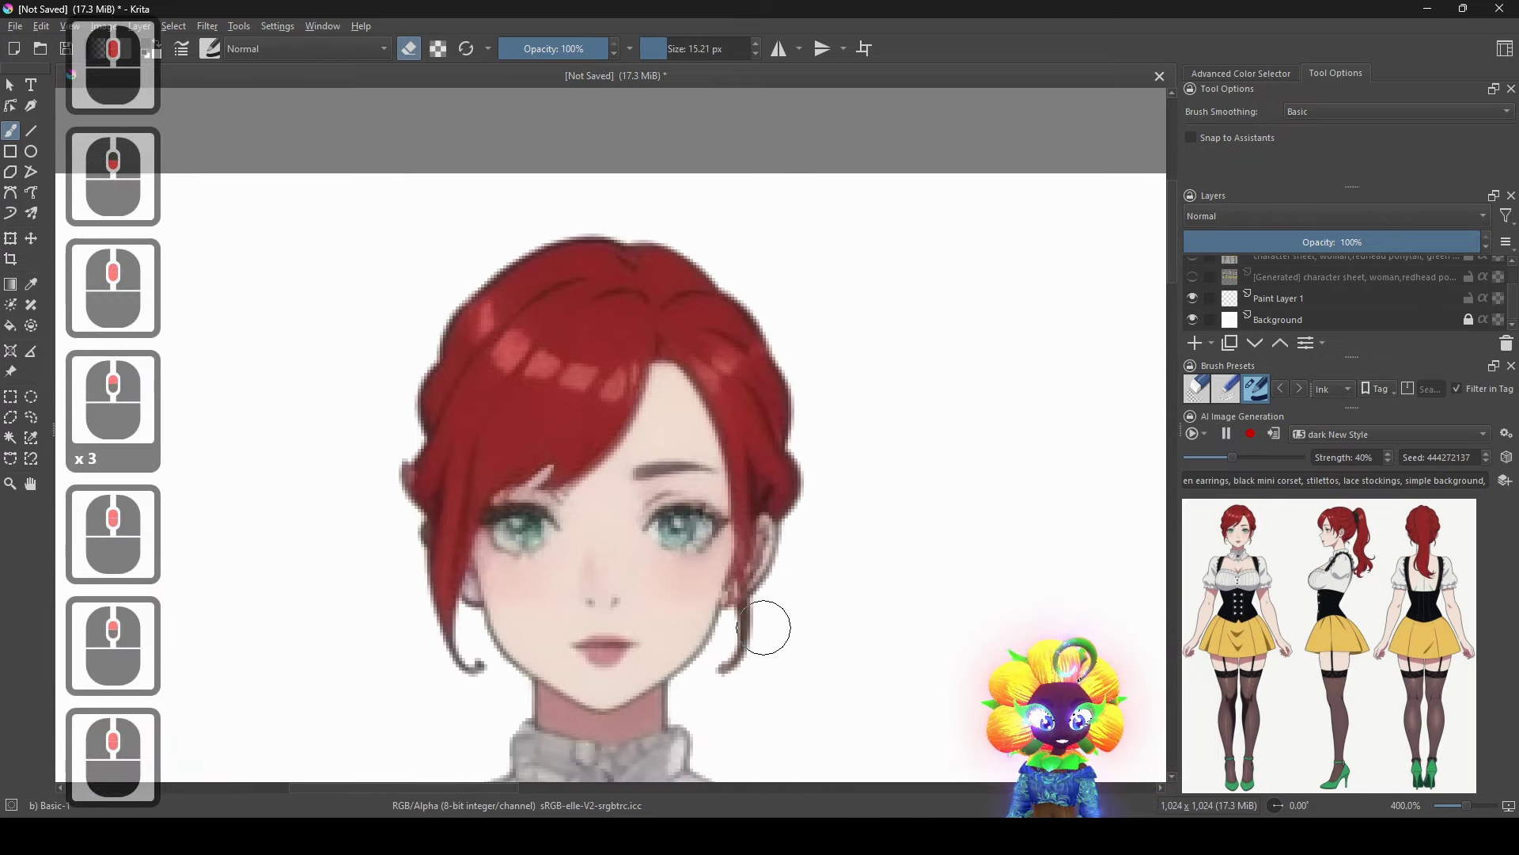
{"action": "left_click_drag", "start_coordinate": [761, 625], "coordinate": [731, 679]}
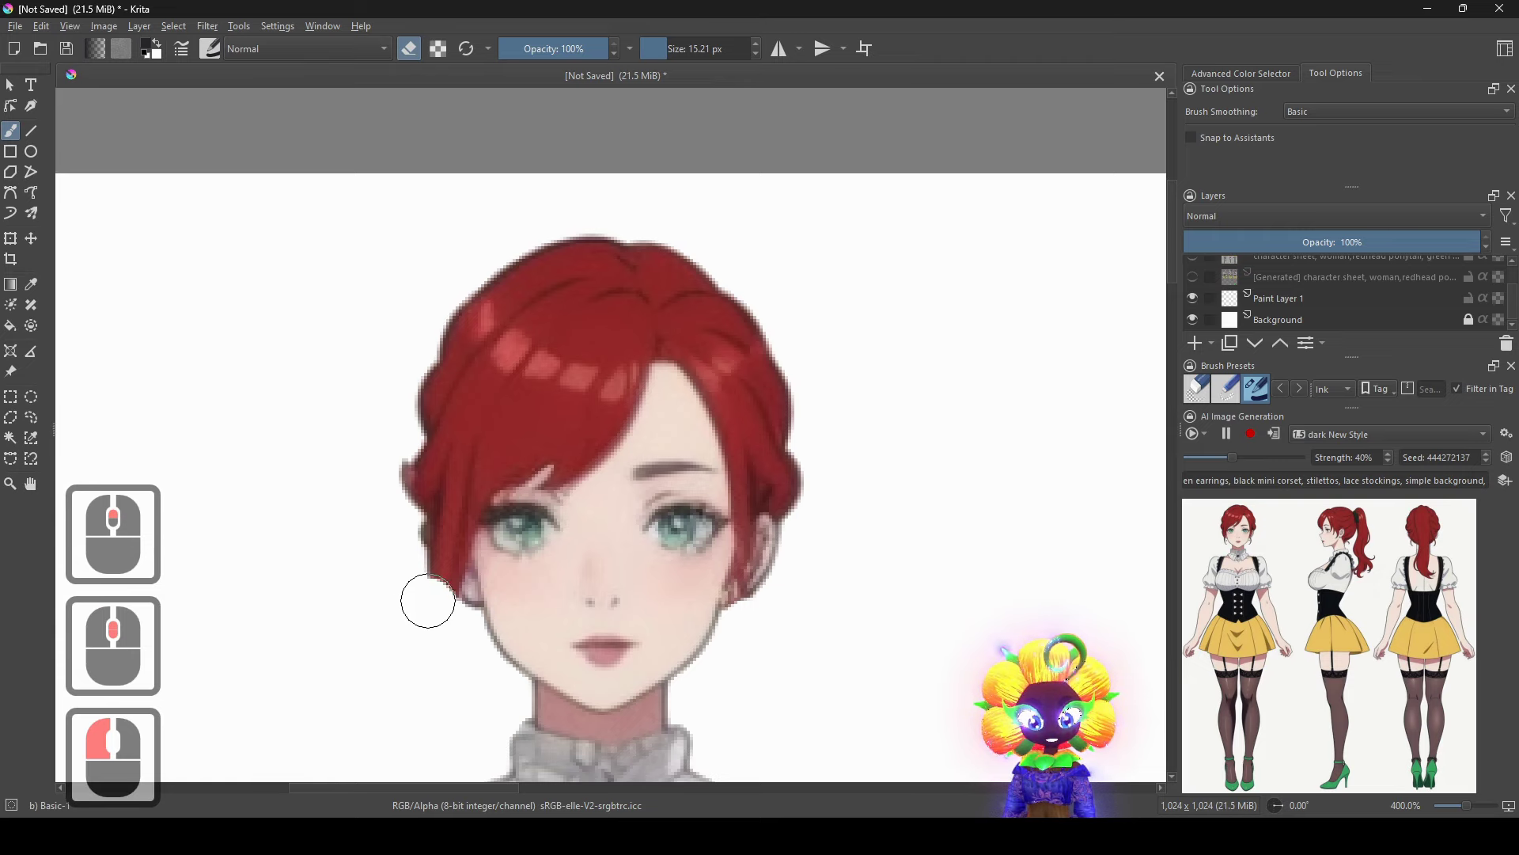
Choose a bright green and paint a round 15.21 px earring below each ear of the front-view head.
{"action": "right_click", "coordinate": [275, 256]}
{"action": "left_click", "coordinate": [279, 260]}
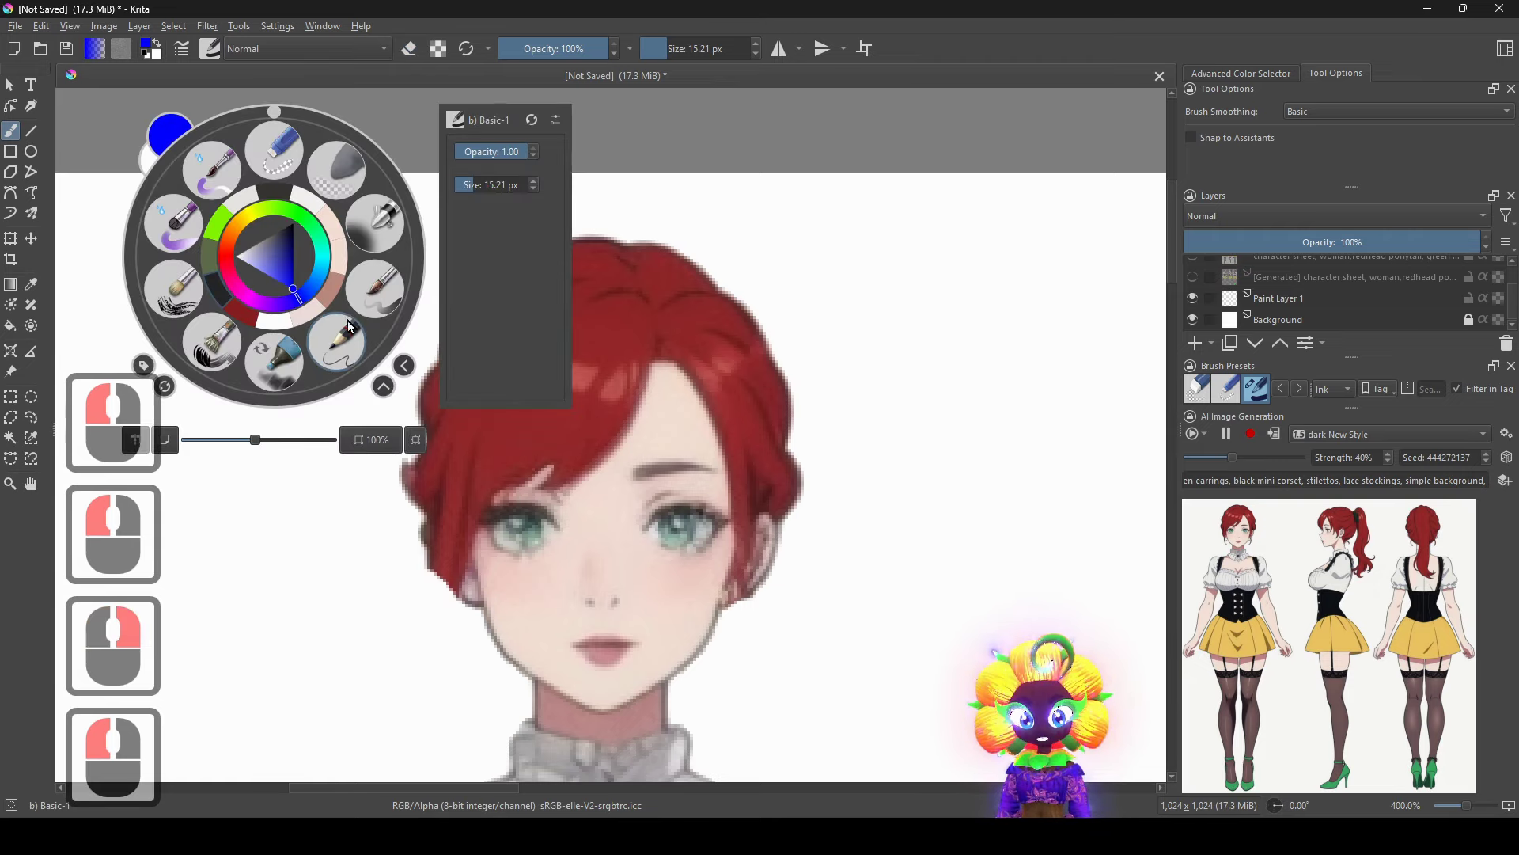
{"action": "left_click", "coordinate": [317, 209]}
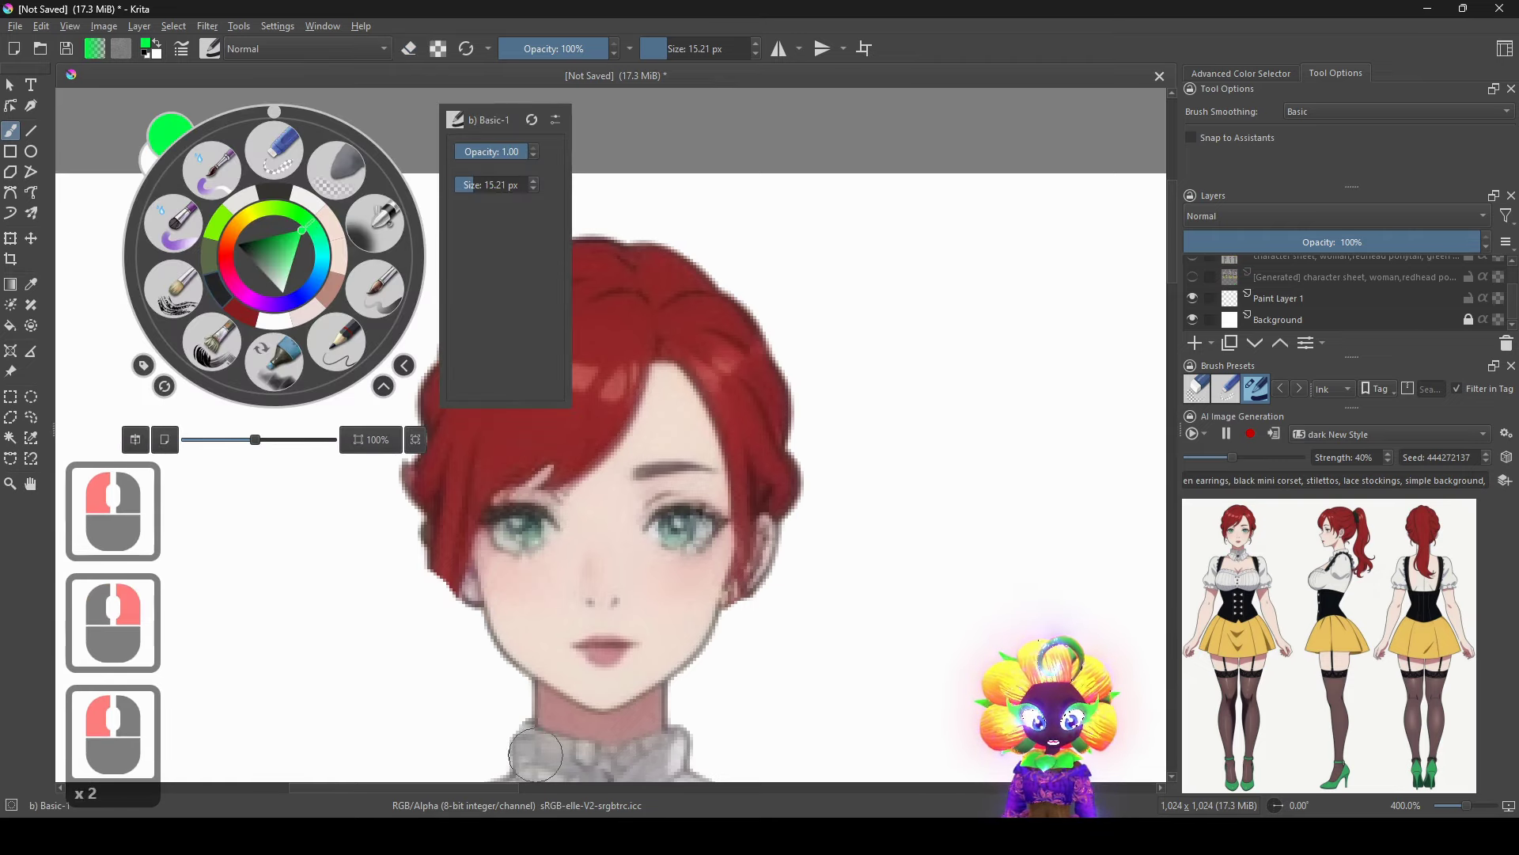
{"action": "left_click", "coordinate": [470, 660]}
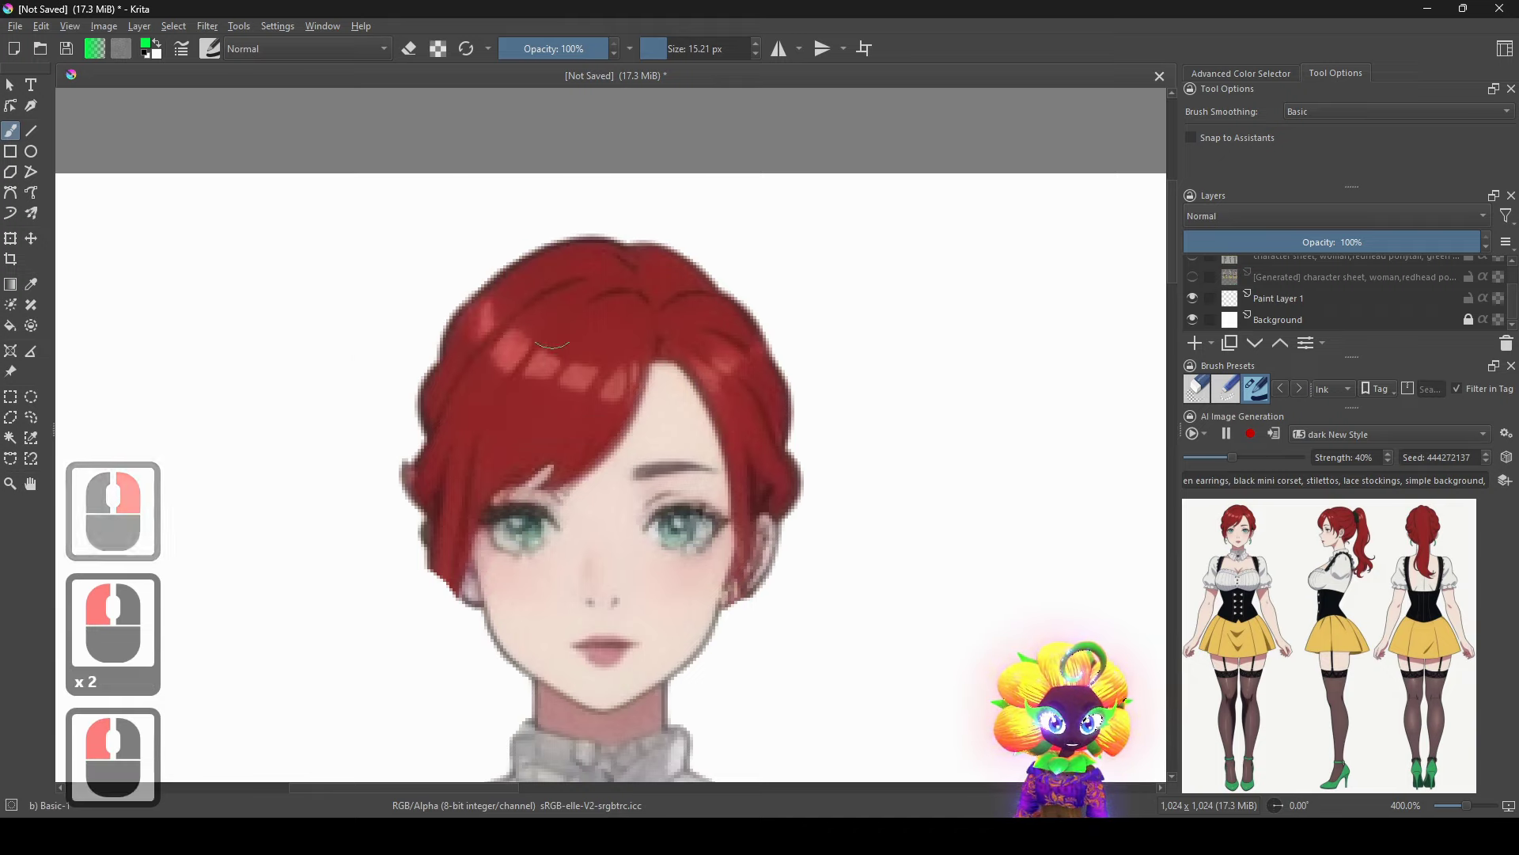
{"action": "left_click_drag", "start_coordinate": [468, 650], "coordinate": [506, 652]}
{"action": "key", "text": "ctrl+z"}
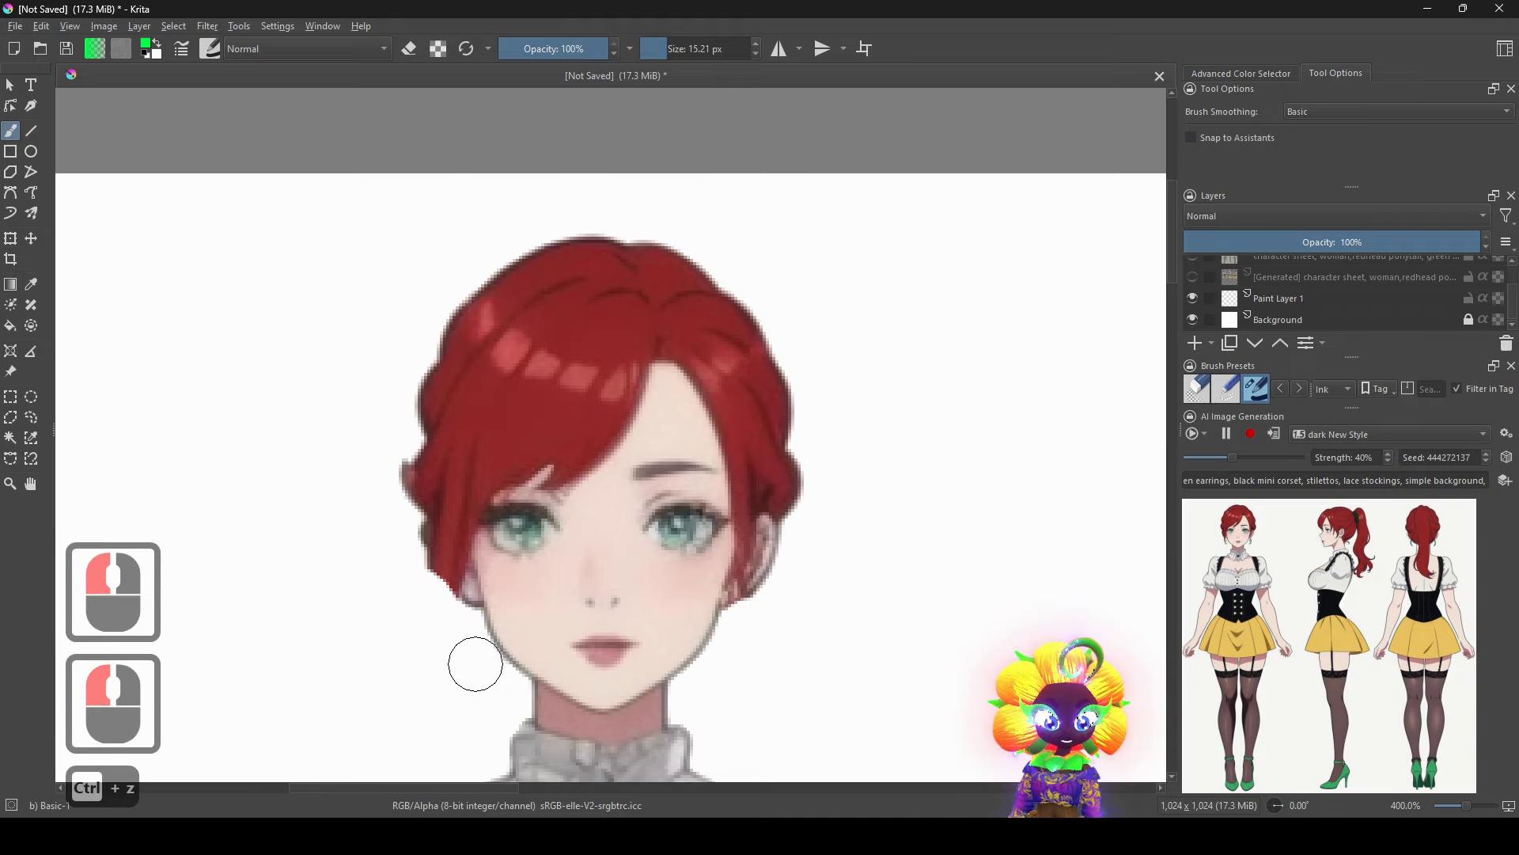
{"action": "left_click", "coordinate": [478, 664]}
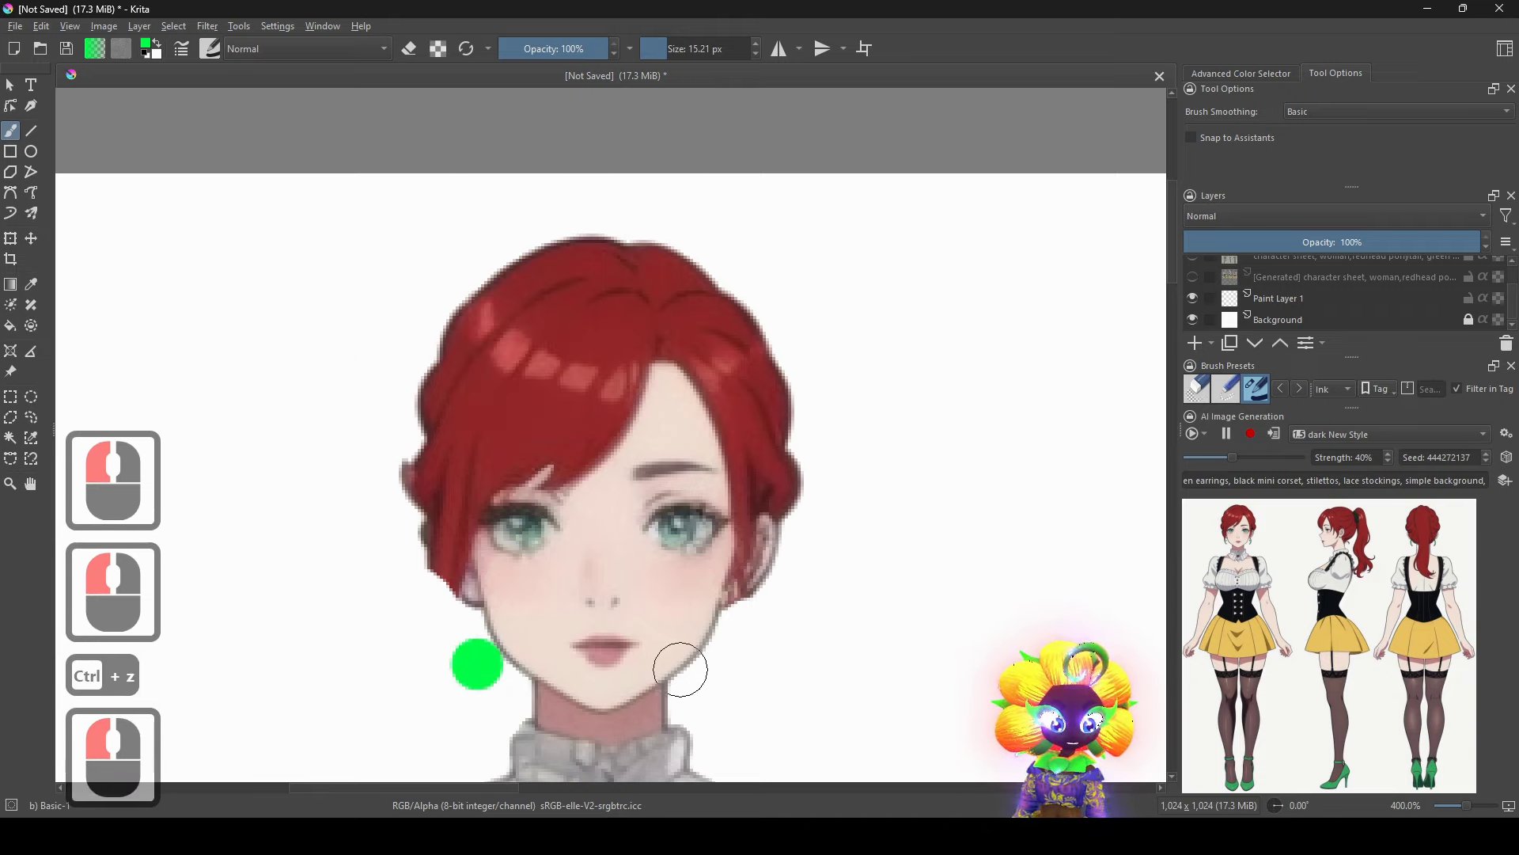
{"action": "left_click", "coordinate": [728, 667]}
Paint a matching bright green round earring below the side-view head's ear.
{"action": "scroll", "coordinate": [832, 437], "scroll_direction": "down", "scroll_amount": 1}
{"action": "mouse_move", "coordinate": [833, 437]}
{"action": "left_mouse_down"}
{"action": "mouse_move", "coordinate": [652, 550]}
{"action": "mouse_move", "coordinate": [512, 612]}
{"action": "left_mouse_up"}
{"action": "left_click_drag", "start_coordinate": [617, 618], "coordinate": [613, 619]}
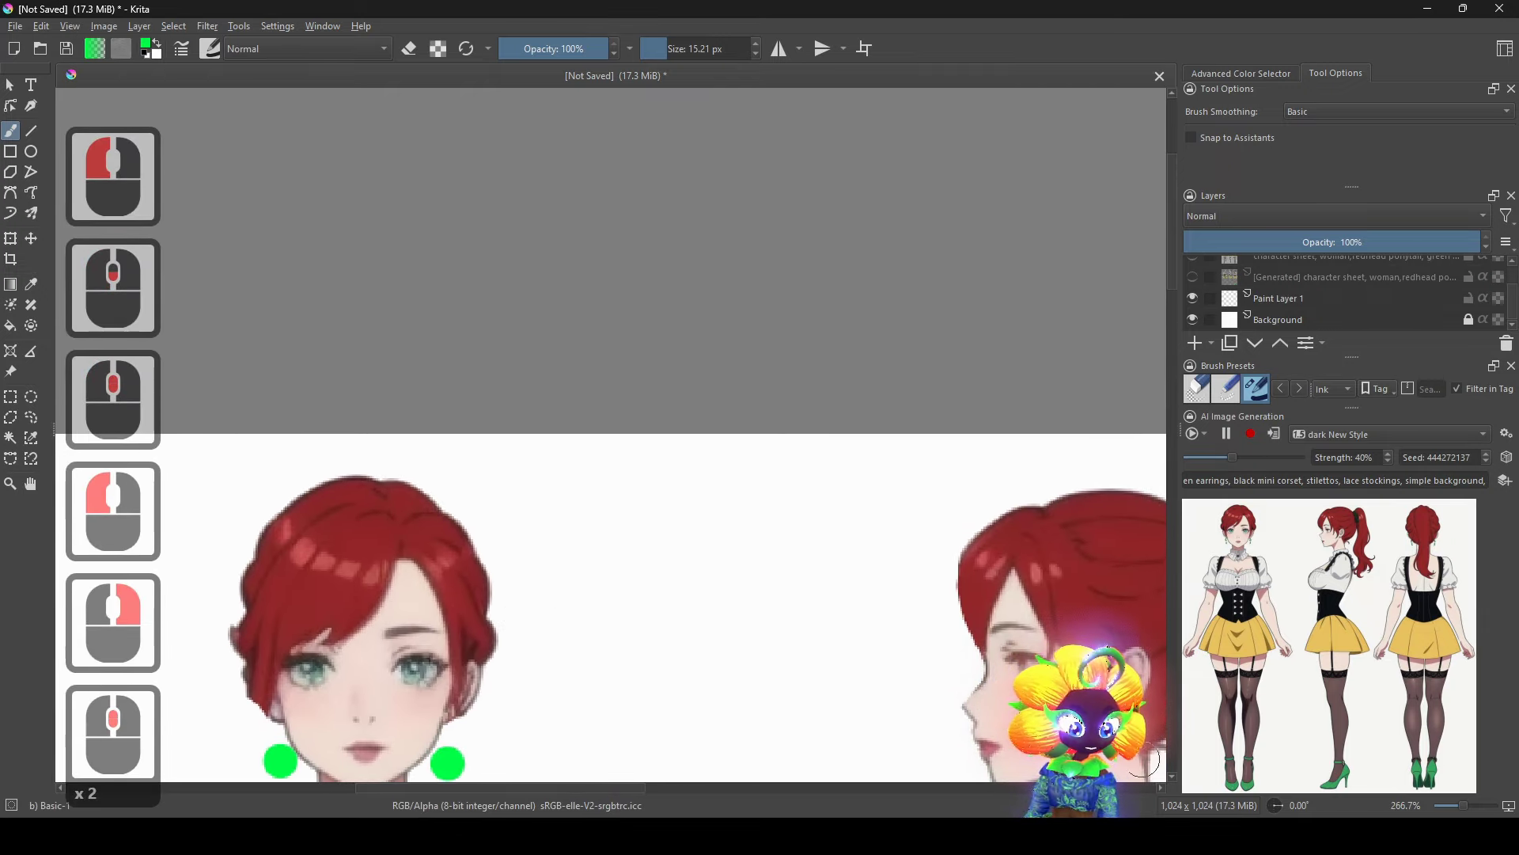
{"action": "left_click", "coordinate": [1117, 765]}
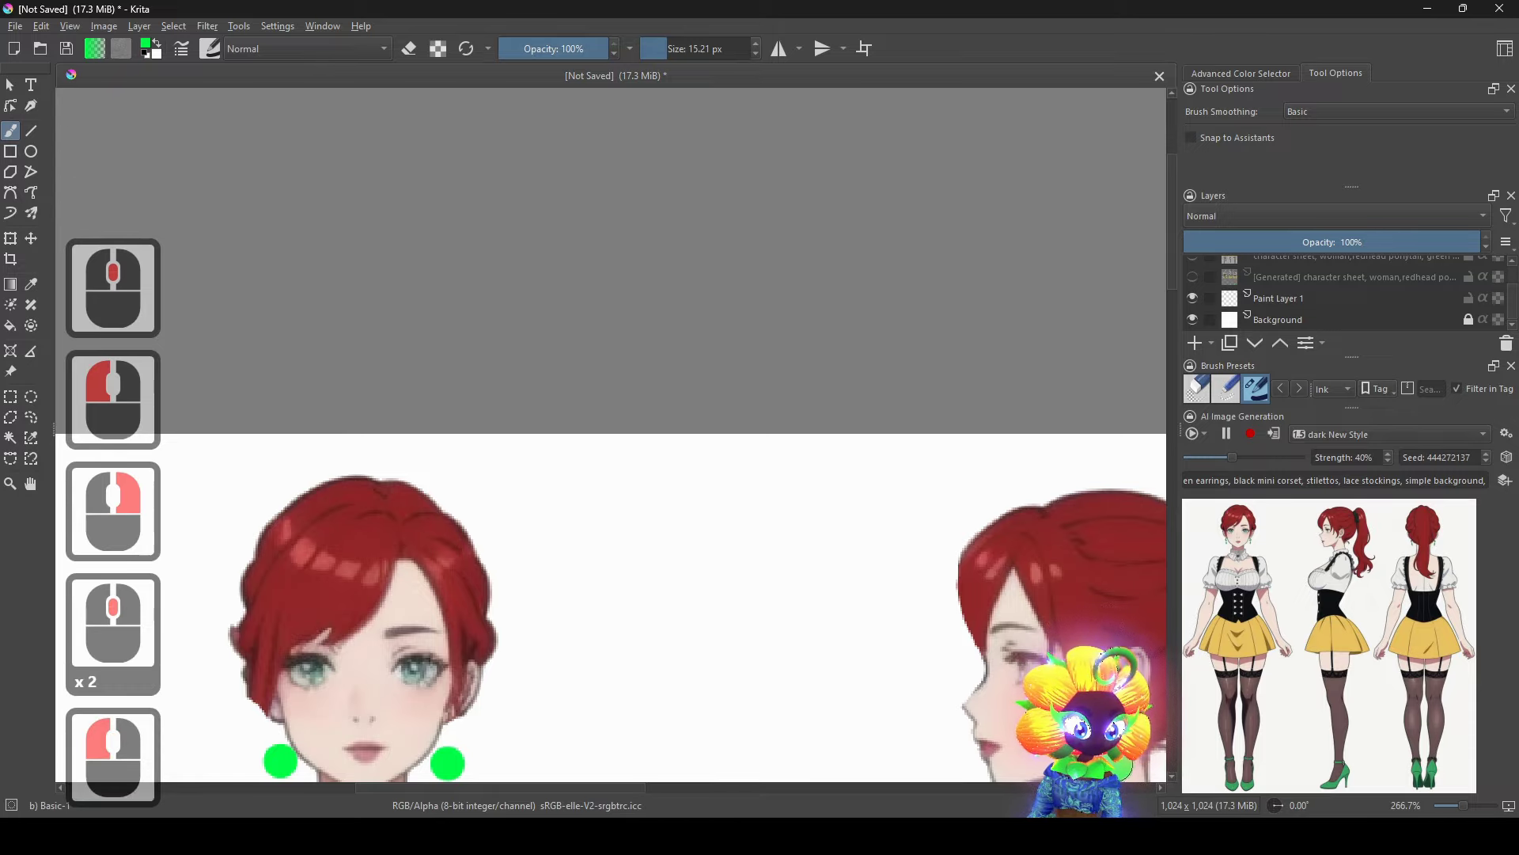
Paint bright green round earrings below both ears of the back-view head.
{"action": "left_click_drag", "start_coordinate": [1001, 529], "coordinate": [242, 259]}
{"action": "scroll", "coordinate": [699, 400], "scroll_direction": "down", "scroll_amount": 1}
{"action": "scroll", "coordinate": [814, 454], "scroll_direction": "up", "scroll_amount": 3}
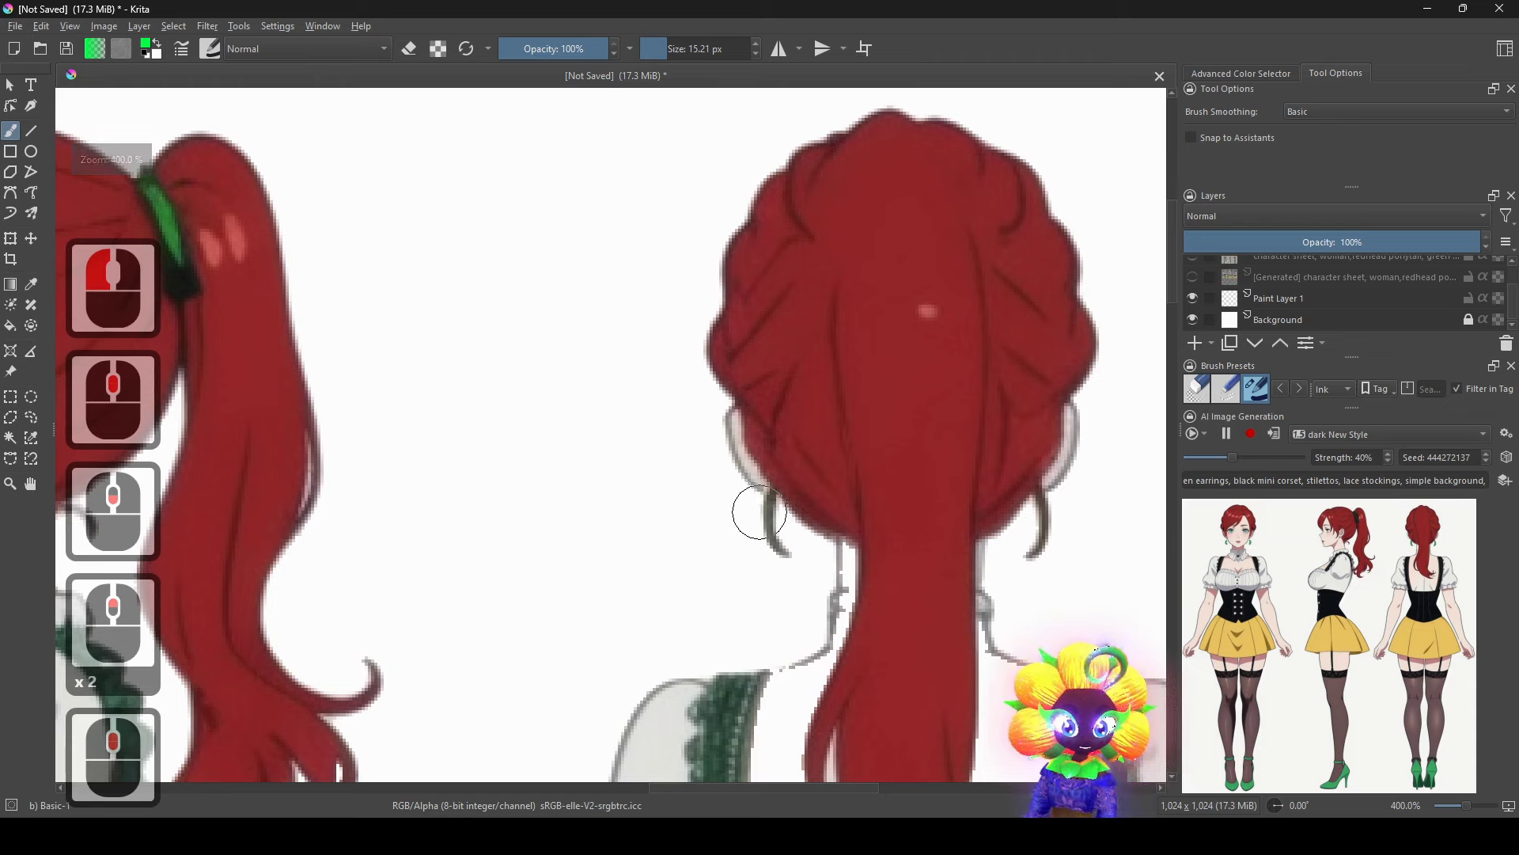
{"action": "scroll", "coordinate": [689, 583], "scroll_direction": "down", "scroll_amount": 3}
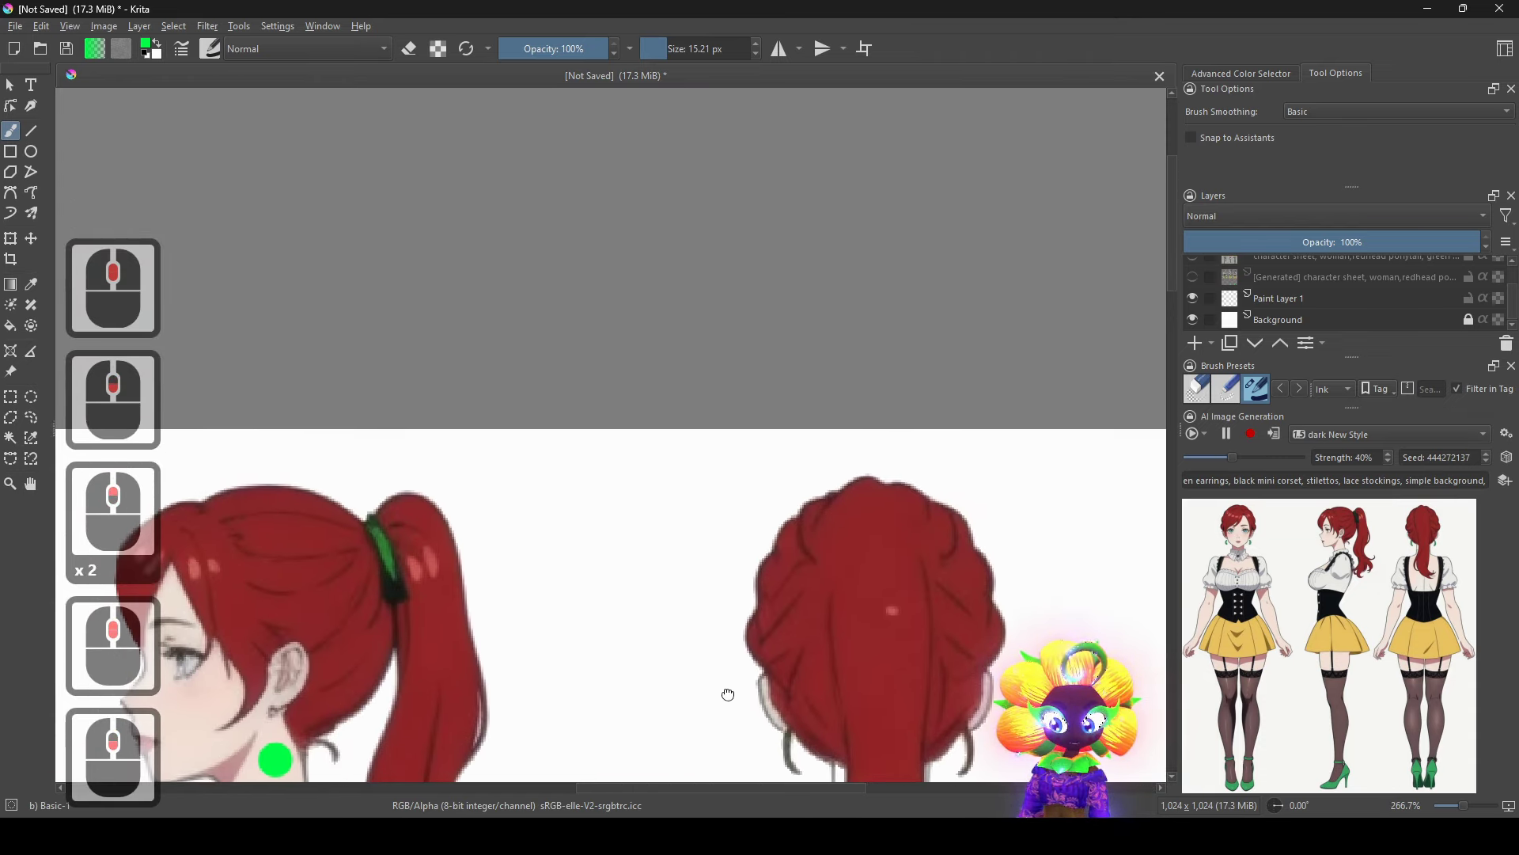
{"action": "scroll", "coordinate": [726, 691], "scroll_direction": "up", "scroll_amount": 2}
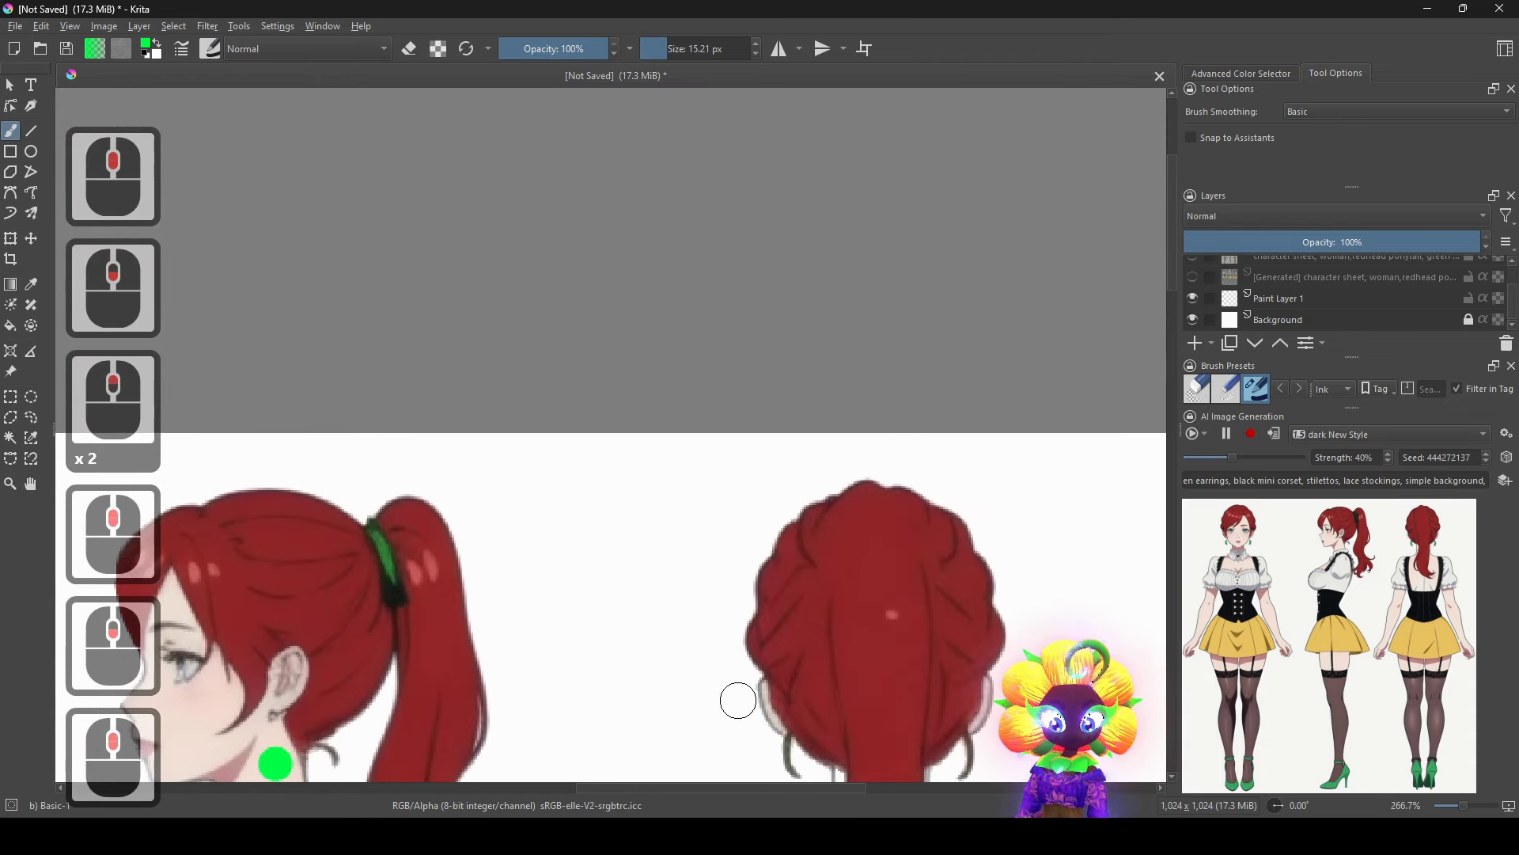
{"action": "left_click", "coordinate": [795, 764]}
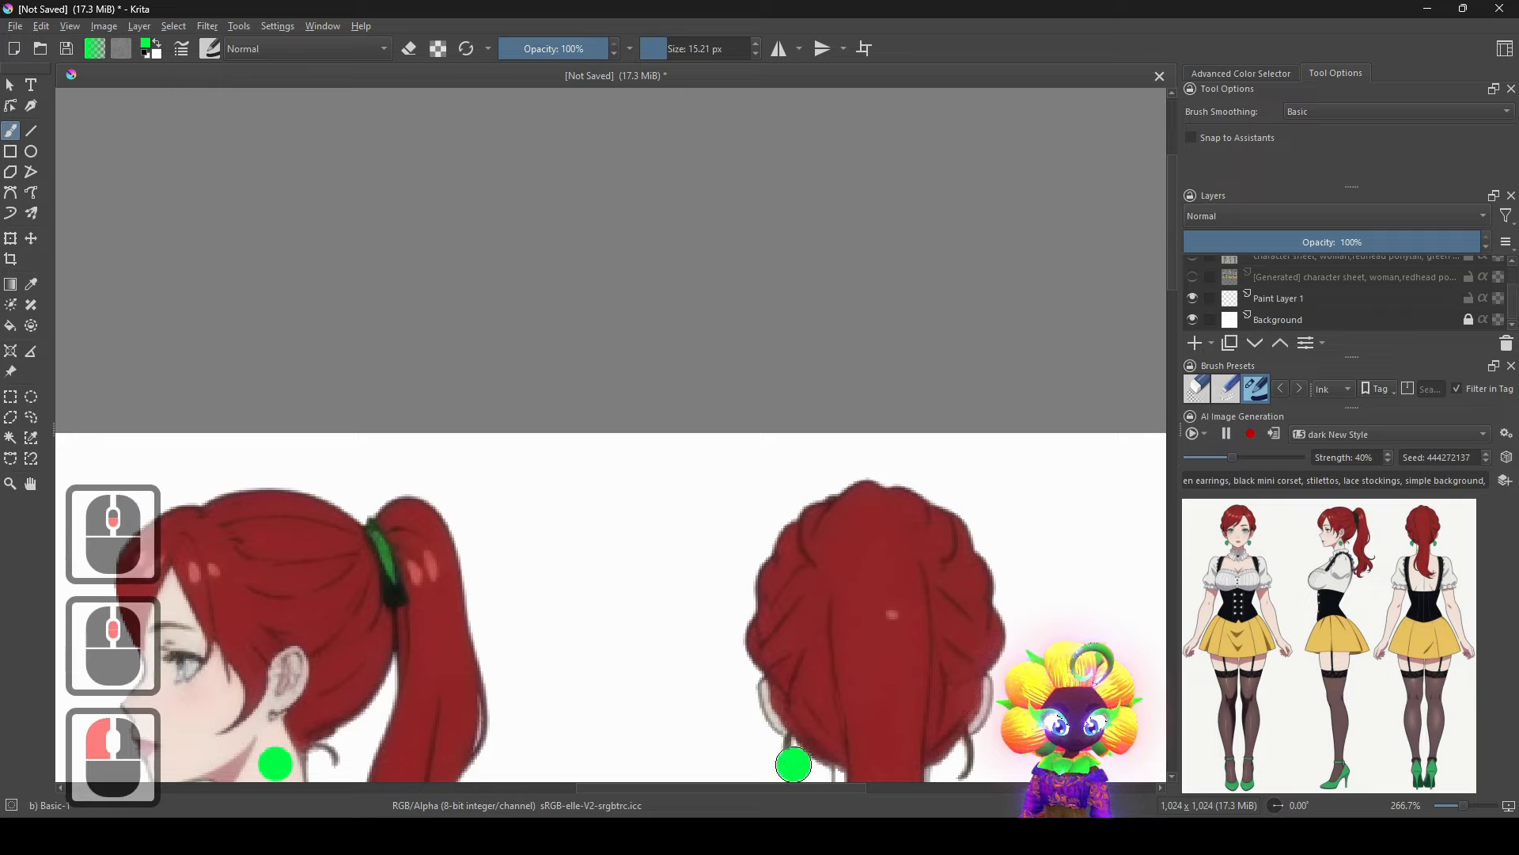
{"action": "left_click", "coordinate": [964, 765]}
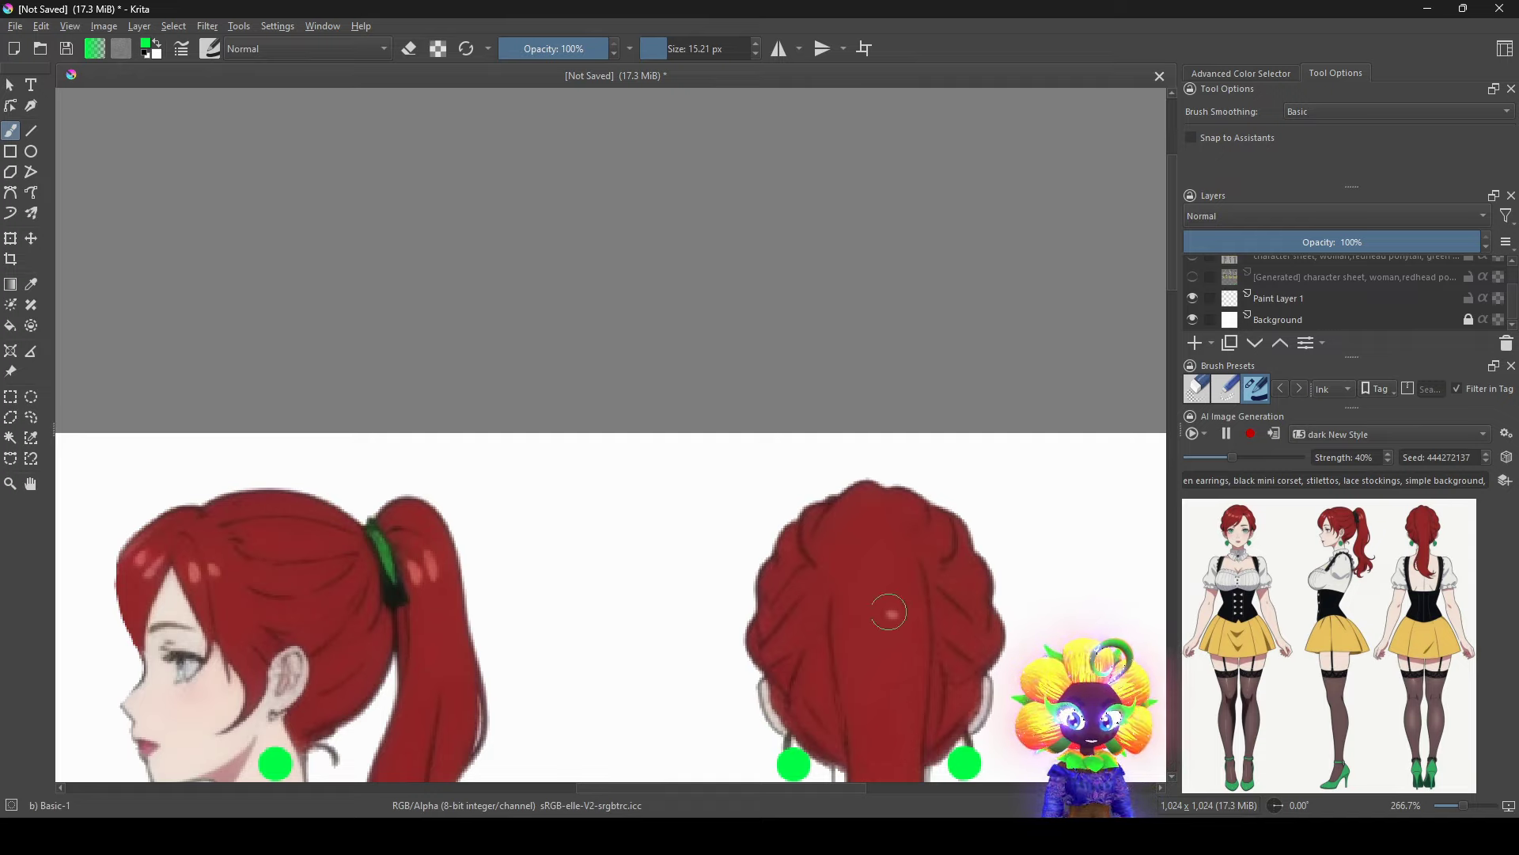
Reduce the brush to 10.96 px and paint over the side-view ponytail's hair tie in bright green.
{"action": "scroll", "coordinate": [492, 526], "scroll_direction": "up", "scroll_amount": 3}
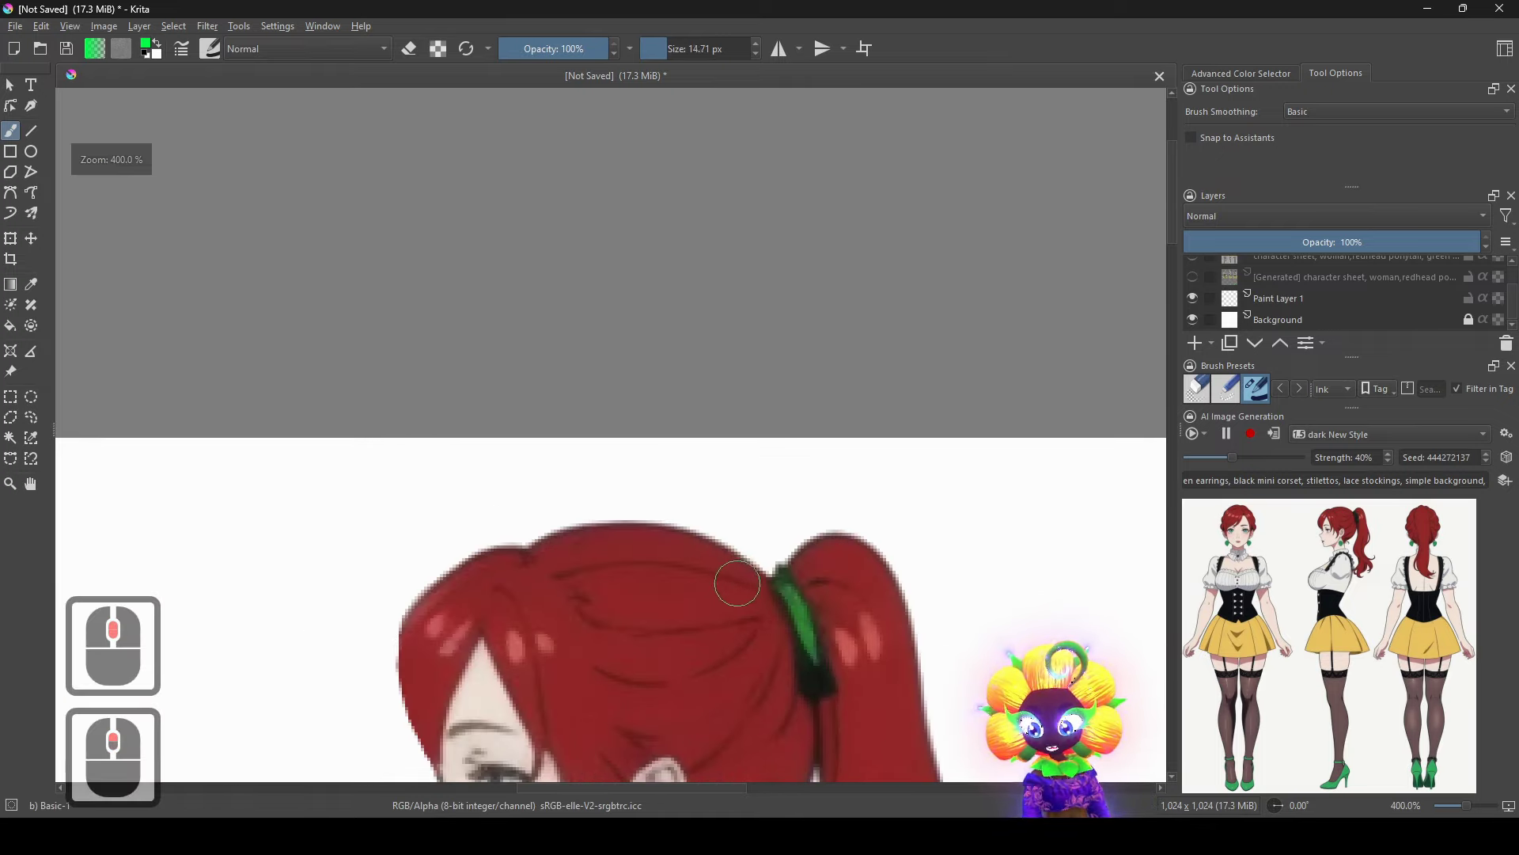
{"action": "left_click_drag", "start_coordinate": [739, 579], "coordinate": [712, 580], "text": "shift"}
{"action": "left_click_drag", "start_coordinate": [824, 685], "coordinate": [787, 585]}
{"action": "scroll", "coordinate": [822, 572], "scroll_direction": "down", "scroll_amount": 2}
{"action": "scroll", "coordinate": [822, 571], "scroll_direction": "down", "scroll_amount": 1}
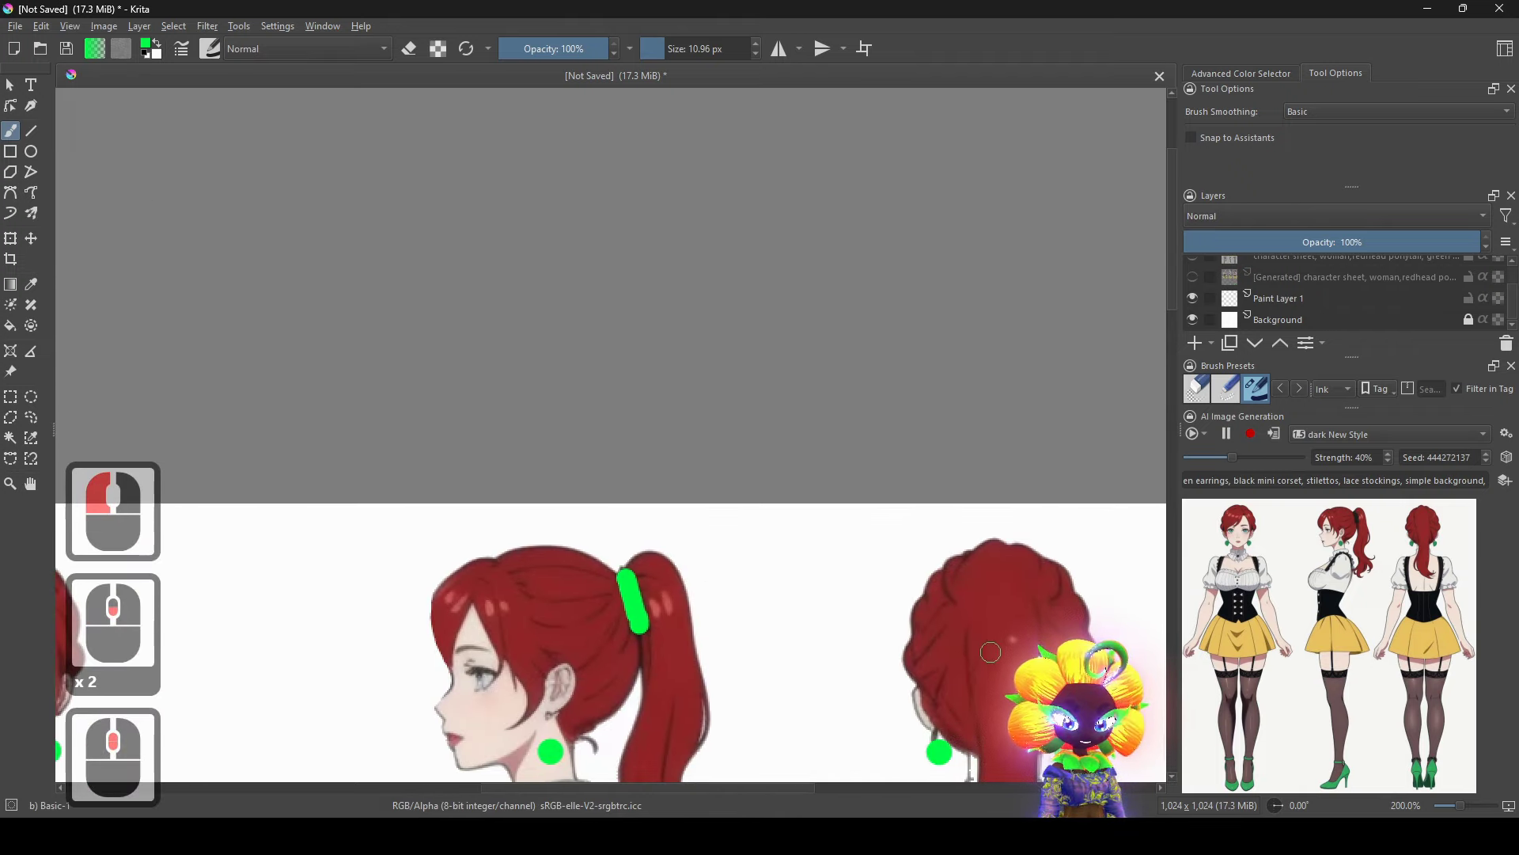
Check the whole painted sheet and apply the live AI preview to the canvas as a new layer.
{"action": "left_click_drag", "start_coordinate": [991, 652], "coordinate": [1072, 489]}
{"action": "scroll", "coordinate": [864, 560], "scroll_direction": "down", "scroll_amount": 1}
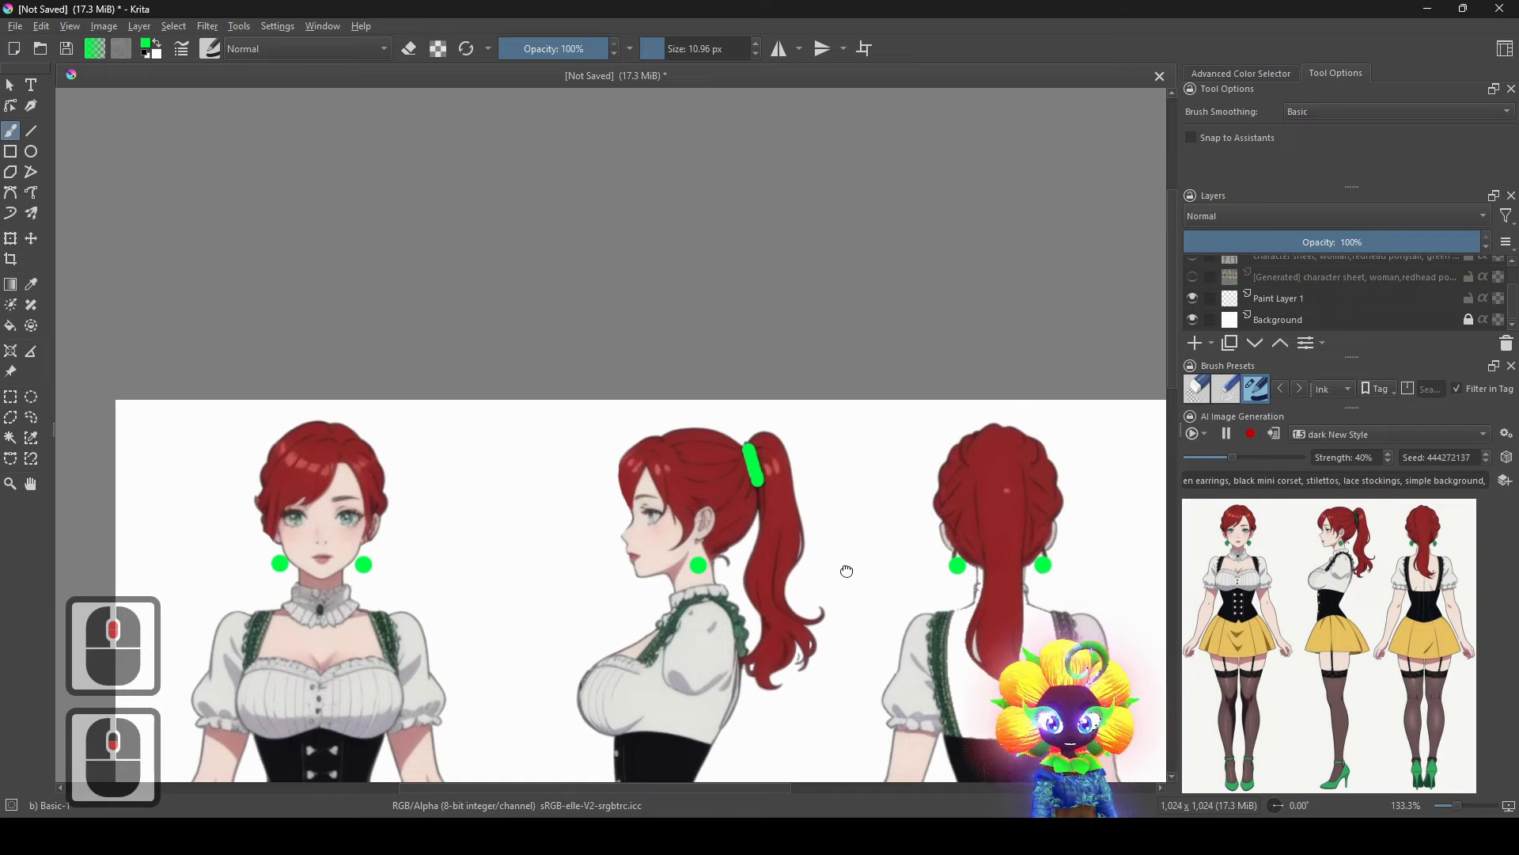
{"action": "left_click_drag", "start_coordinate": [847, 569], "coordinate": [1058, 576]}
{"action": "scroll", "coordinate": [1058, 576], "scroll_direction": "down", "scroll_amount": 2}
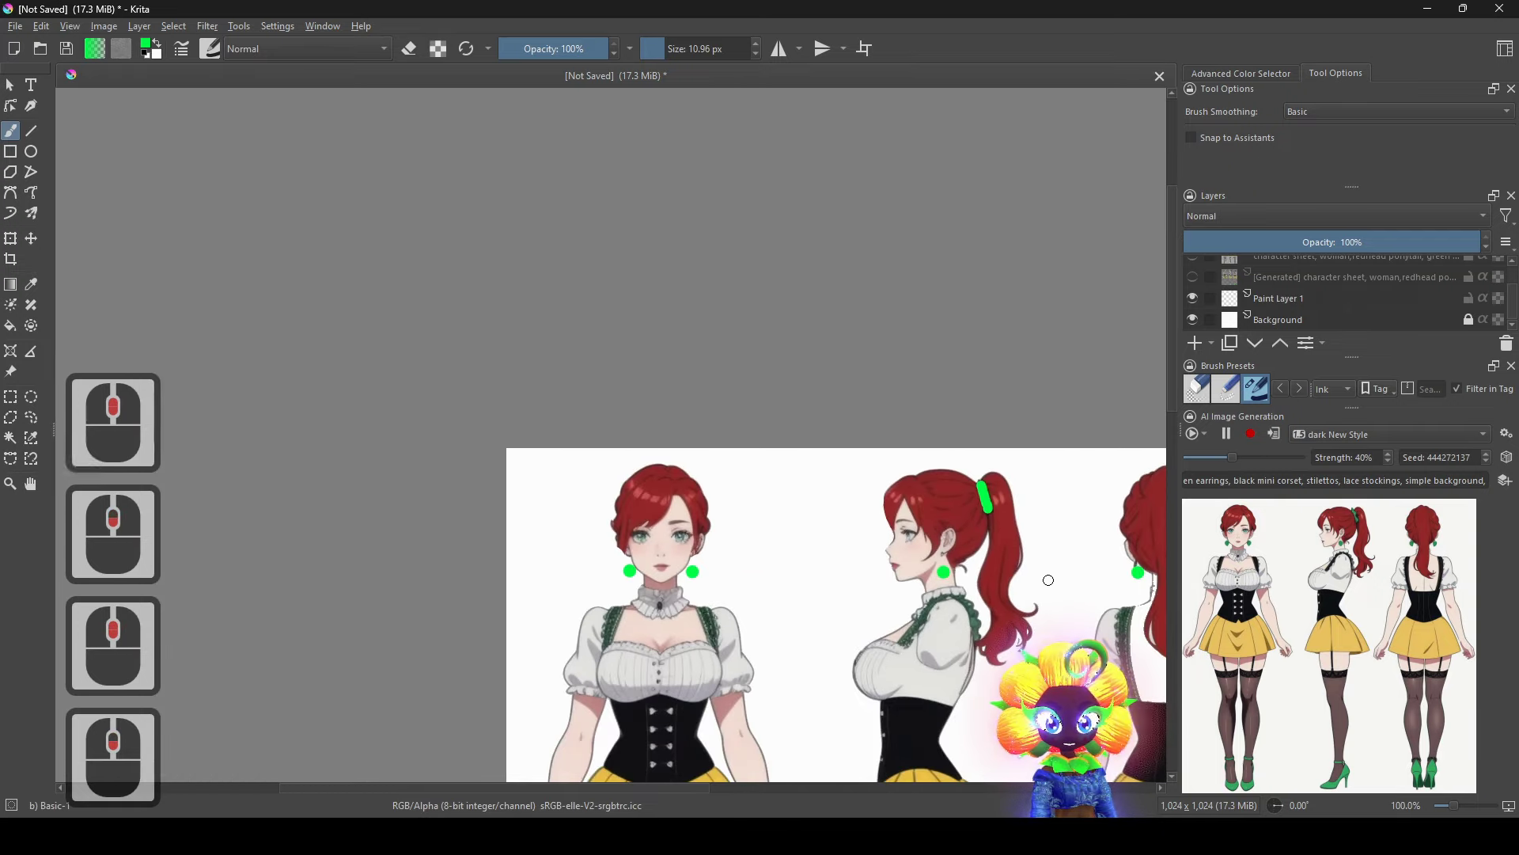
{"action": "scroll", "coordinate": [840, 475], "scroll_direction": "up", "scroll_amount": 1}
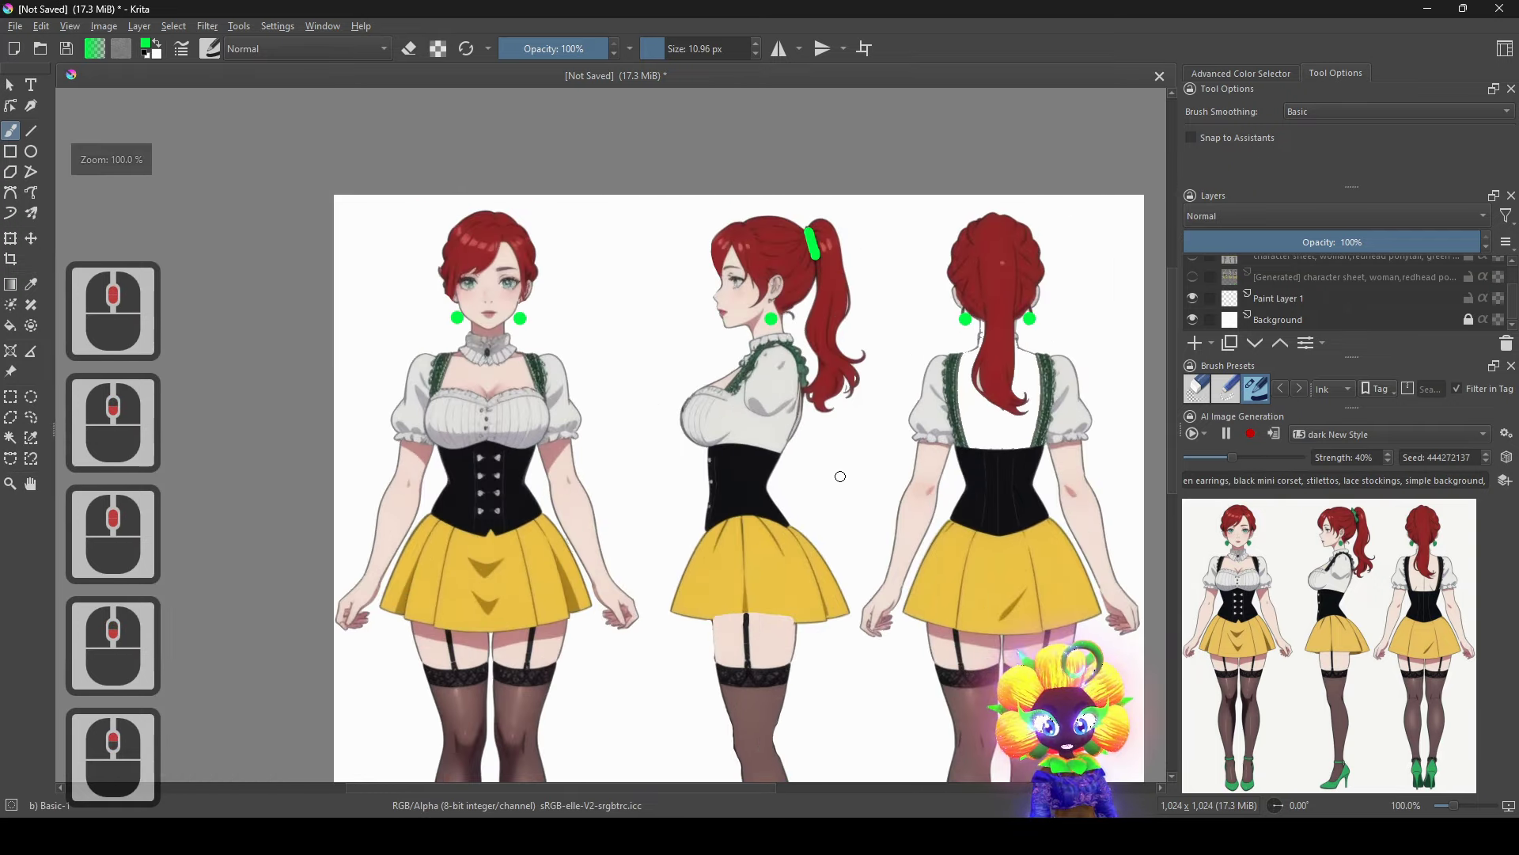
{"action": "scroll", "coordinate": [839, 508], "scroll_direction": "down", "scroll_amount": 1}
{"action": "left_click_drag", "start_coordinate": [839, 509], "coordinate": [818, 432]}
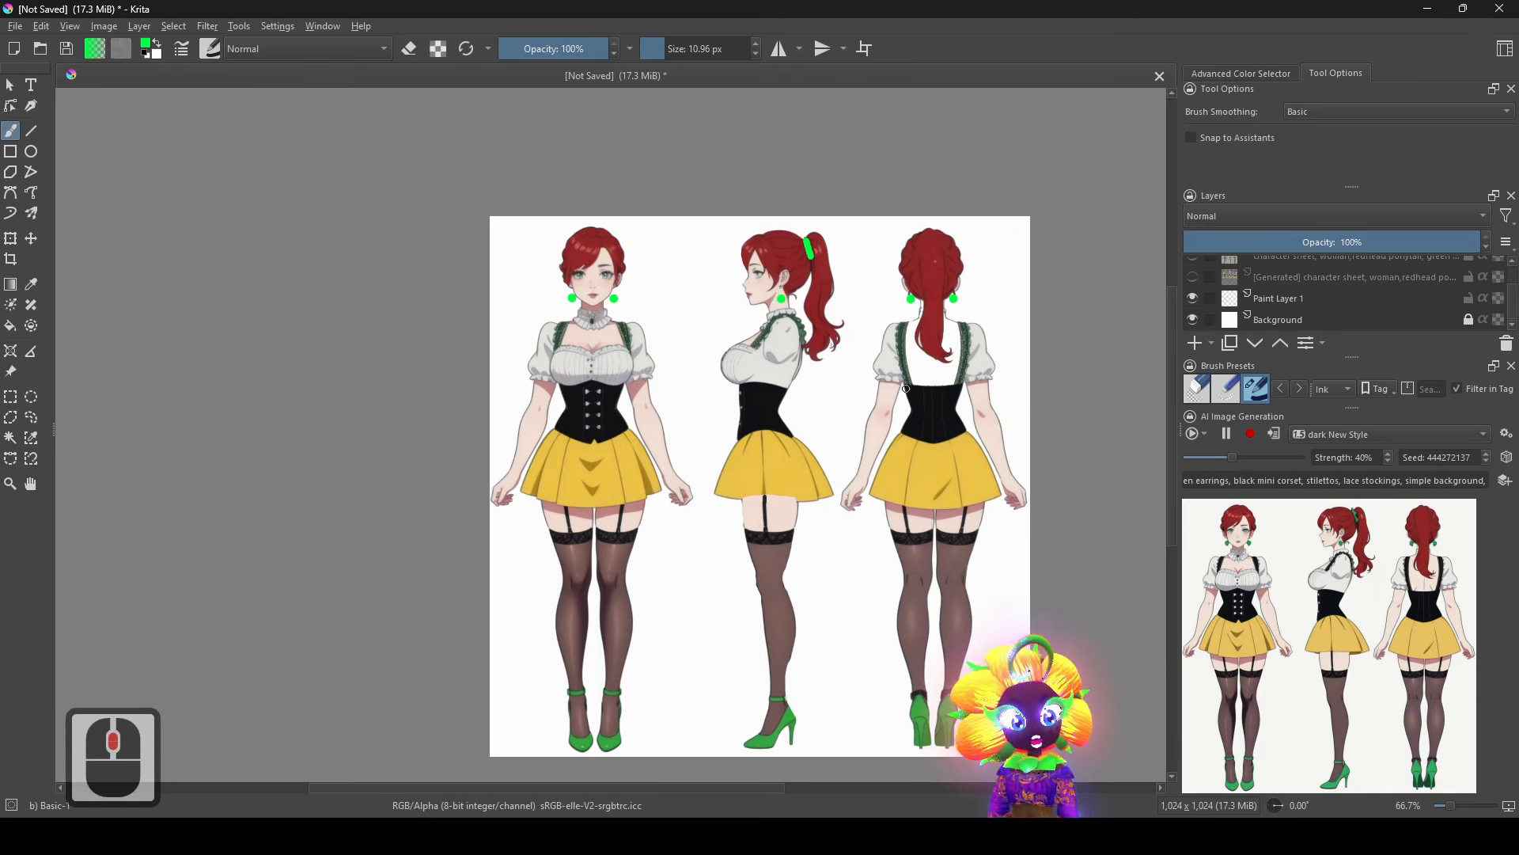
{"action": "left_click", "coordinate": [1280, 440]}
Compare the applied AI result with the painted sheet by toggling the new layer's visibility, and leave it hidden.
{"action": "scroll", "coordinate": [702, 272], "scroll_direction": "up", "scroll_amount": 2}
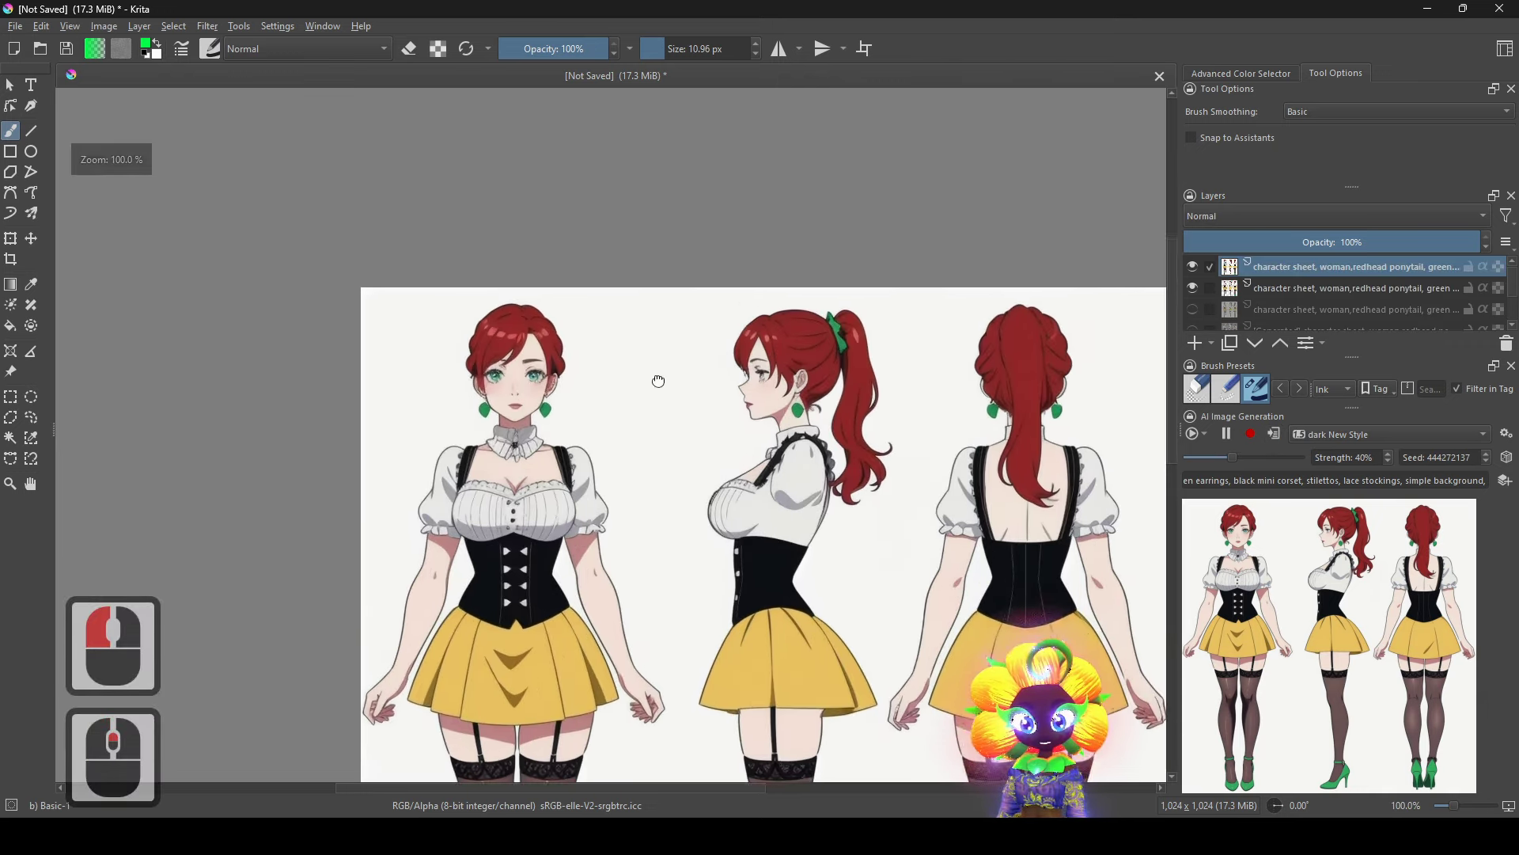
{"action": "left_click", "coordinate": [1199, 272]}
{"action": "left_click", "coordinate": [1198, 271]}
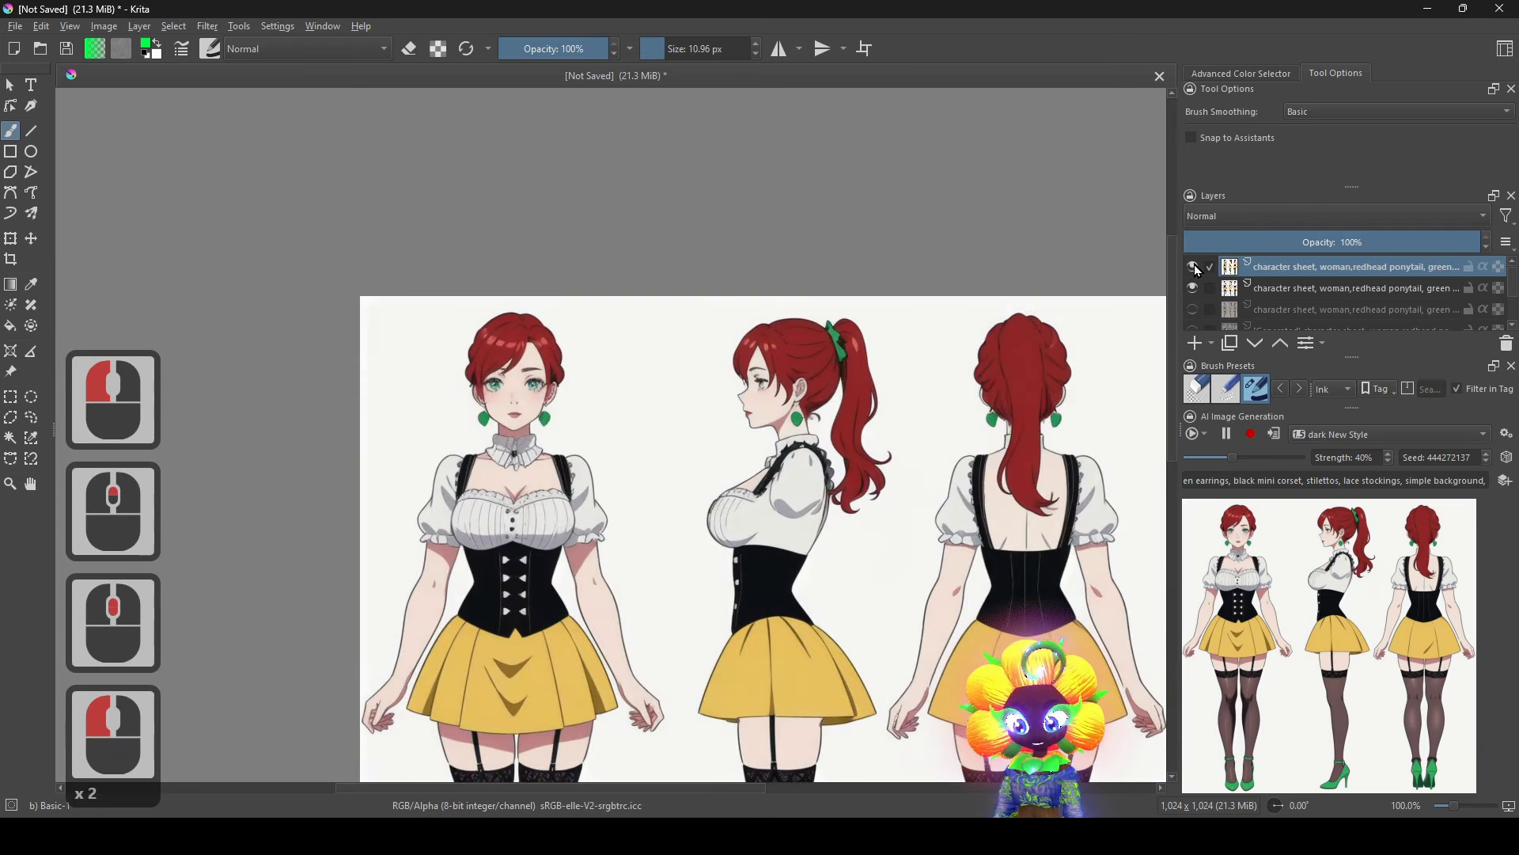
{"action": "left_click", "coordinate": [1199, 271]}
{"action": "left_click", "coordinate": [1199, 272]}
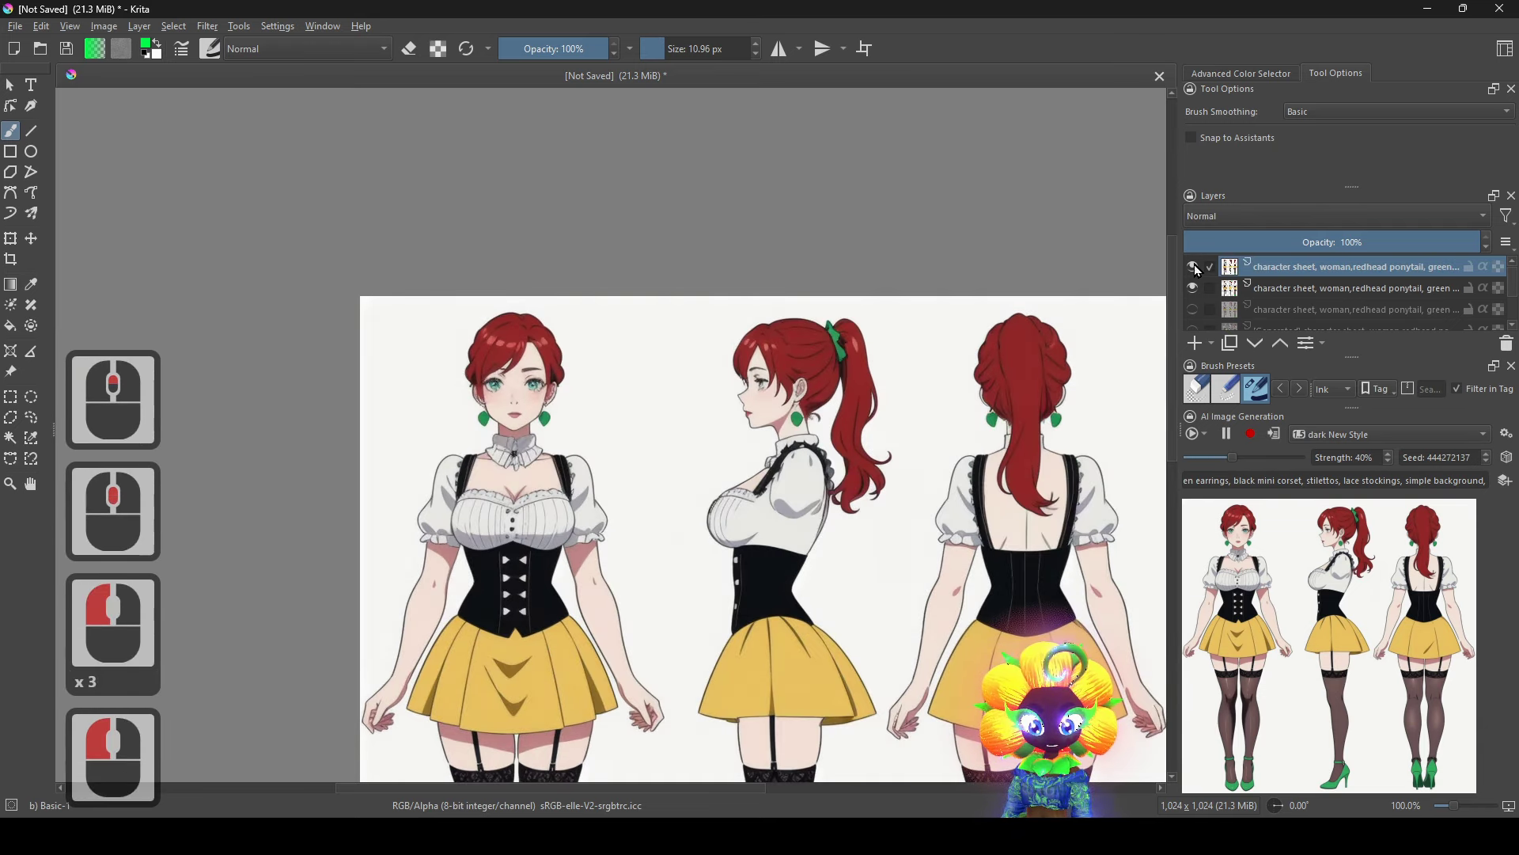
{"action": "left_click", "coordinate": [1199, 271]}
{"action": "left_click", "coordinate": [1199, 271]}
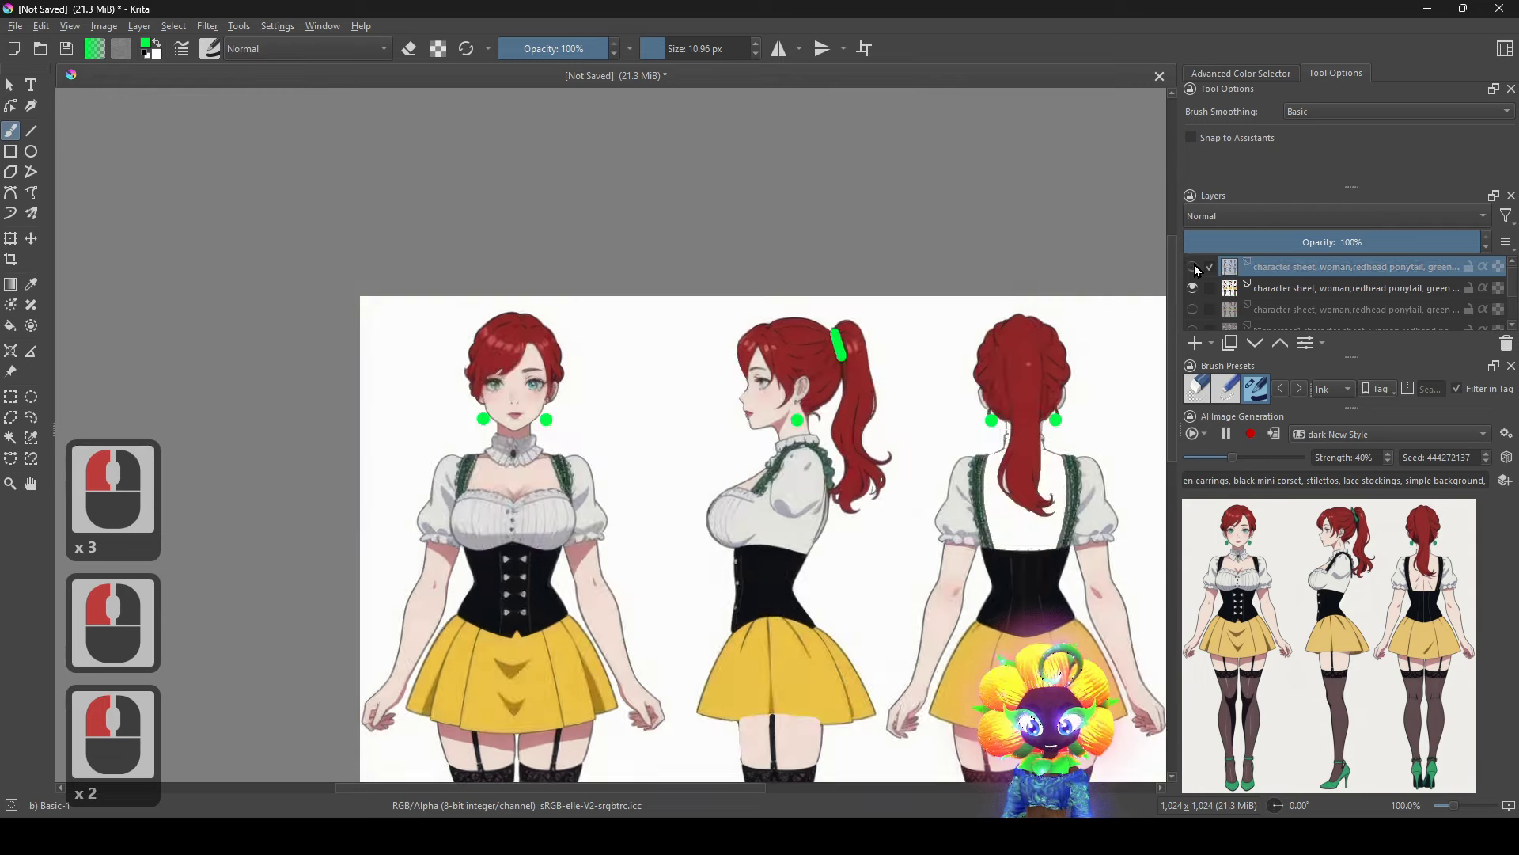
View the whole sheet without the new layer and pause the live AI generation.
{"action": "scroll", "coordinate": [673, 437], "scroll_direction": "down", "scroll_amount": 2}
{"action": "scroll", "coordinate": [760, 380], "scroll_direction": "down", "scroll_amount": 1}
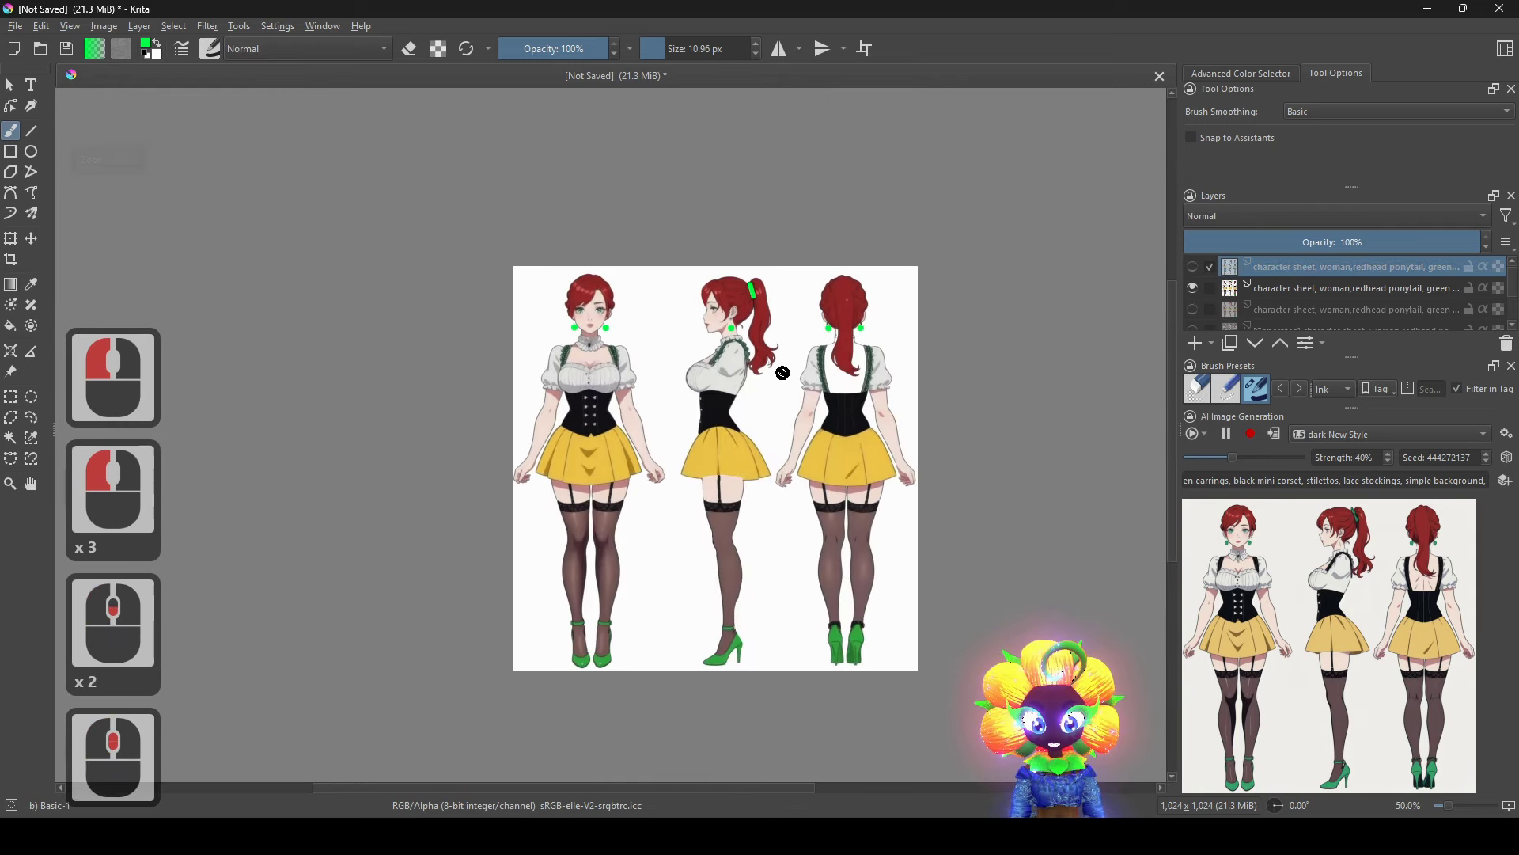
{"action": "scroll", "coordinate": [777, 365], "scroll_direction": "up", "scroll_amount": 1}
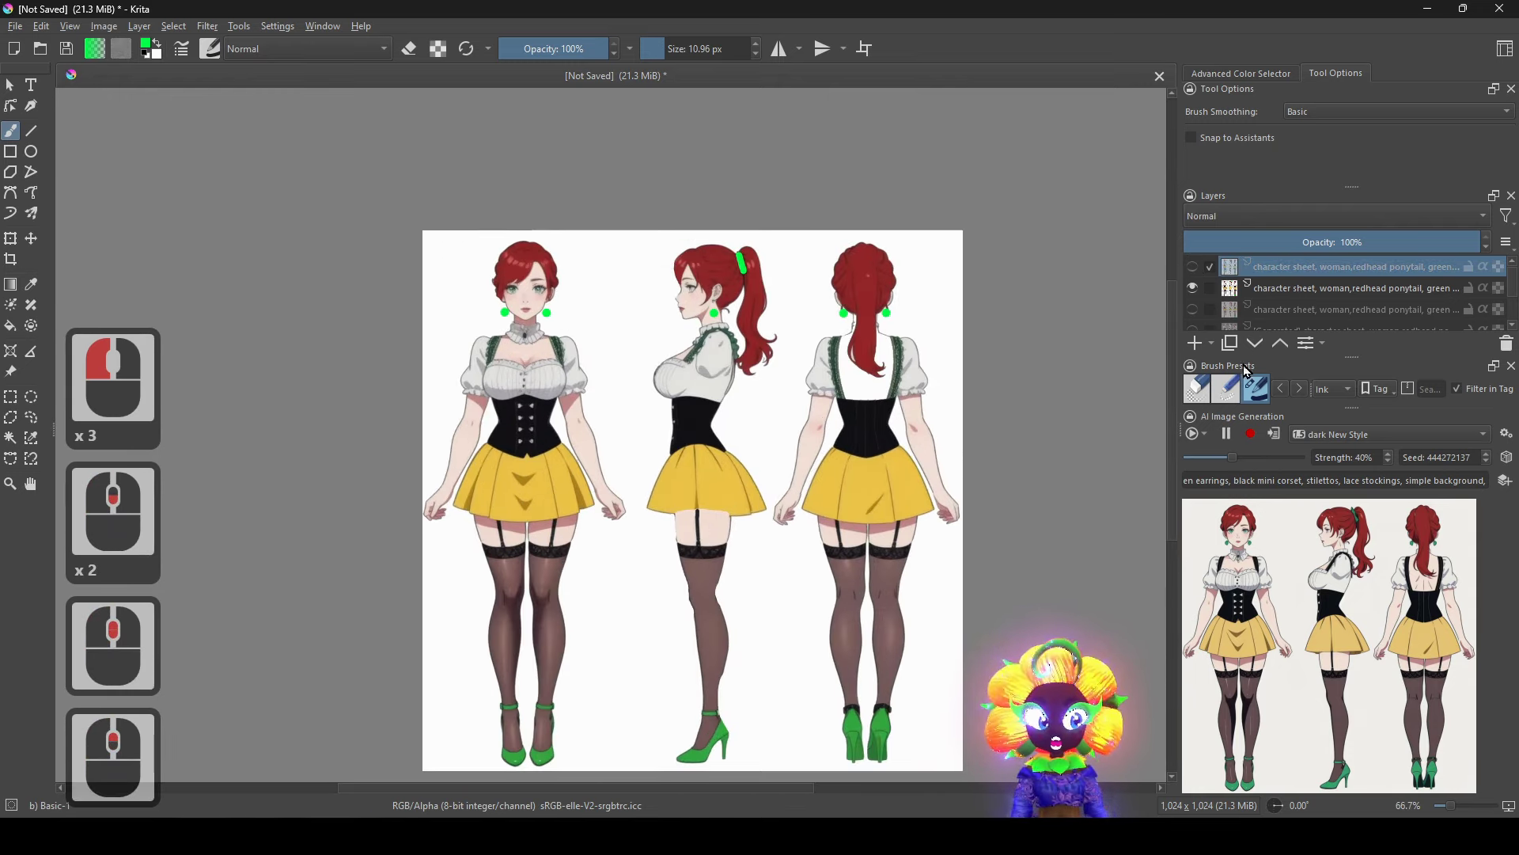
{"action": "left_click", "coordinate": [1228, 436]}
{"action": "scroll", "coordinate": [950, 427], "scroll_direction": "down", "scroll_amount": 1}
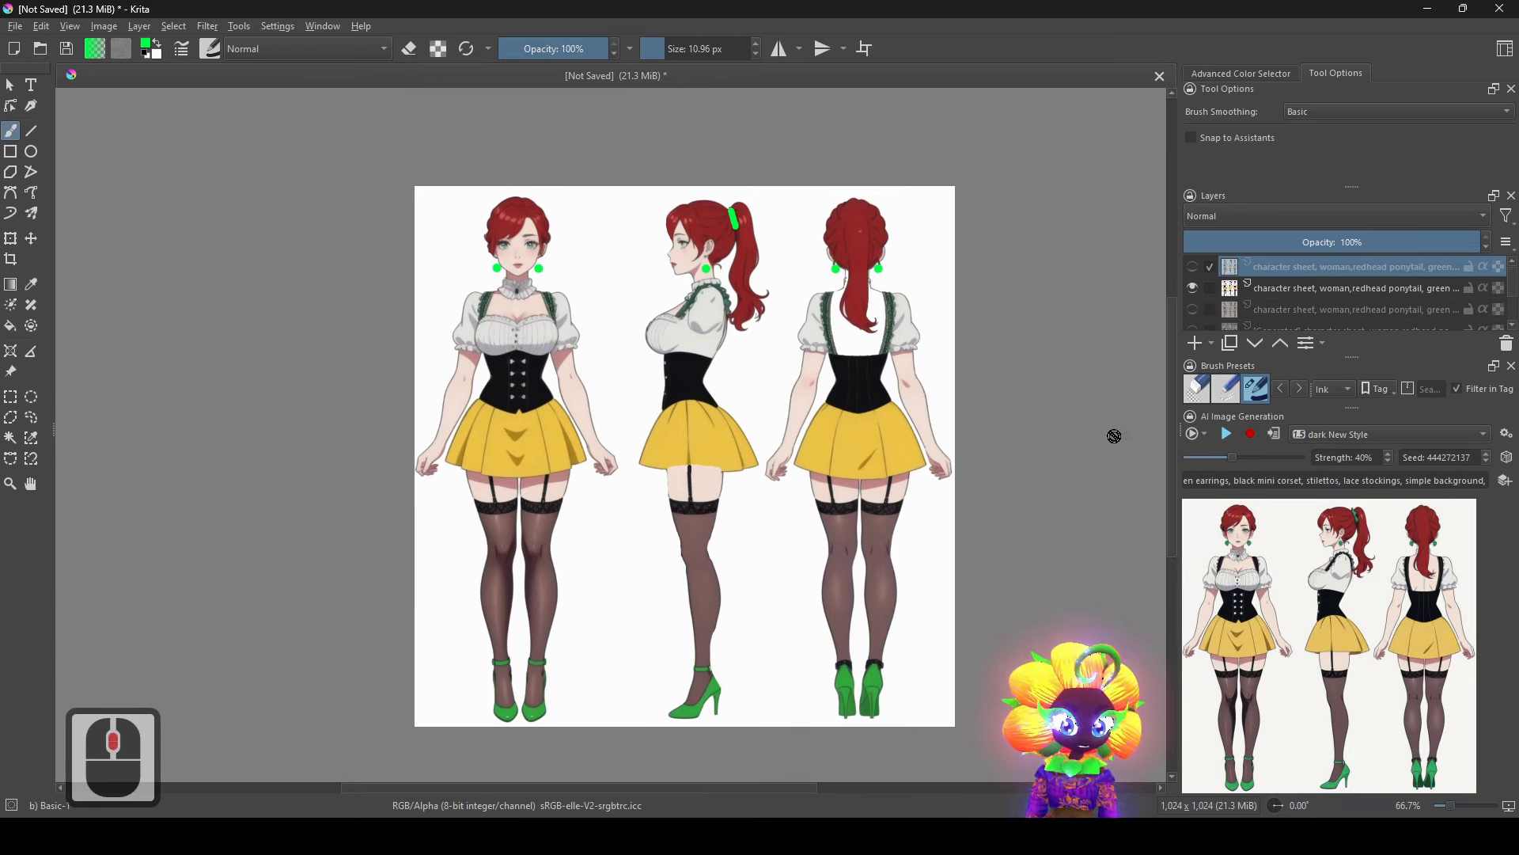
{"action": "left_click", "coordinate": [1197, 435]}
{"action": "left_click", "coordinate": [1211, 459]}
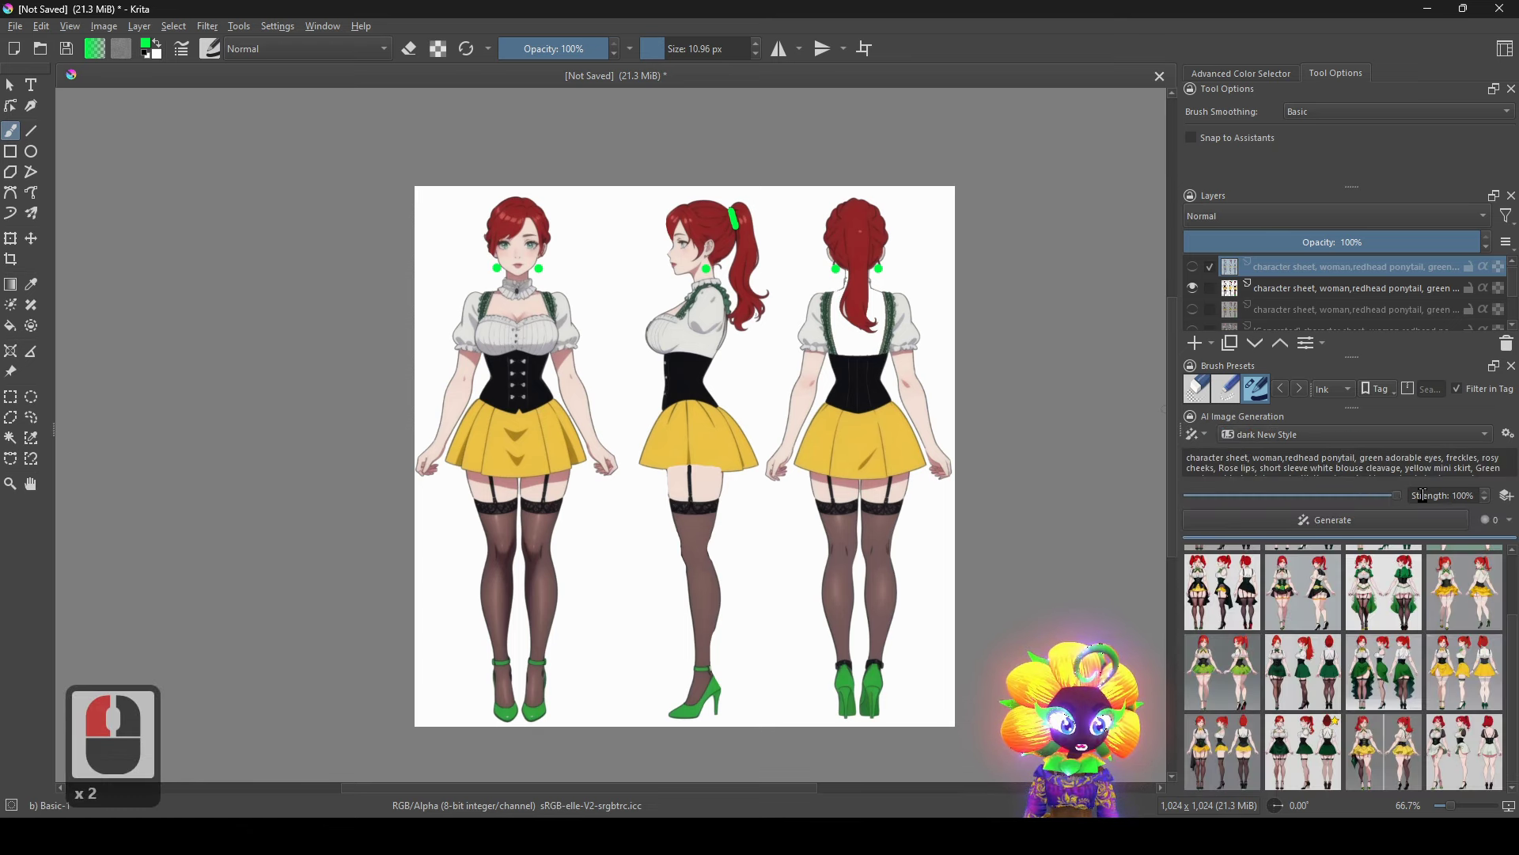
{"action": "left_click", "coordinate": [1505, 522]}
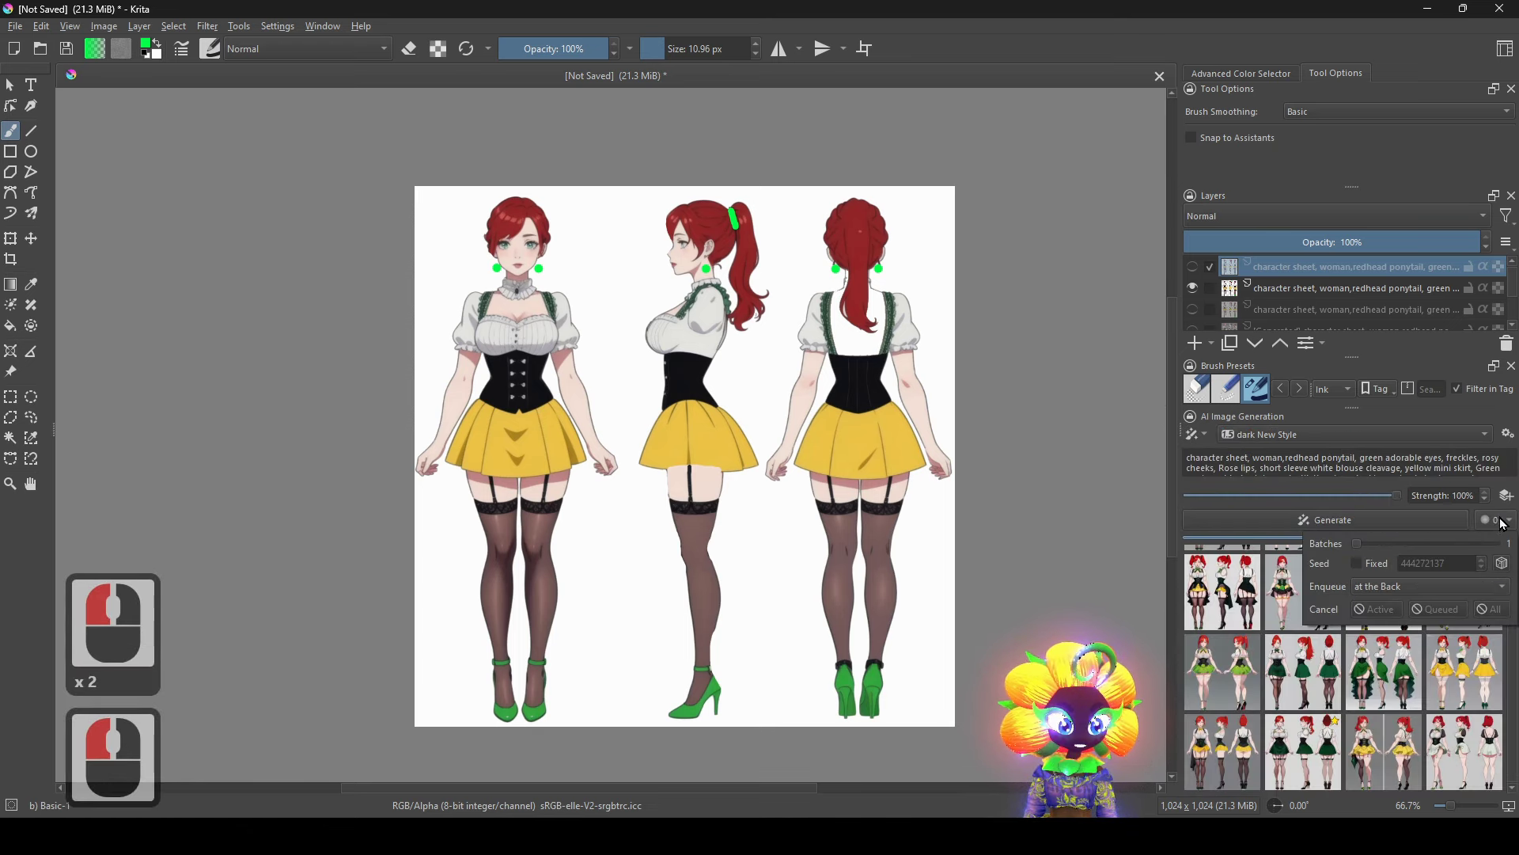
{"action": "left_click", "coordinate": [1197, 434]}
{"action": "left_click", "coordinate": [1198, 434]}
{"action": "left_click", "coordinate": [1211, 487]}
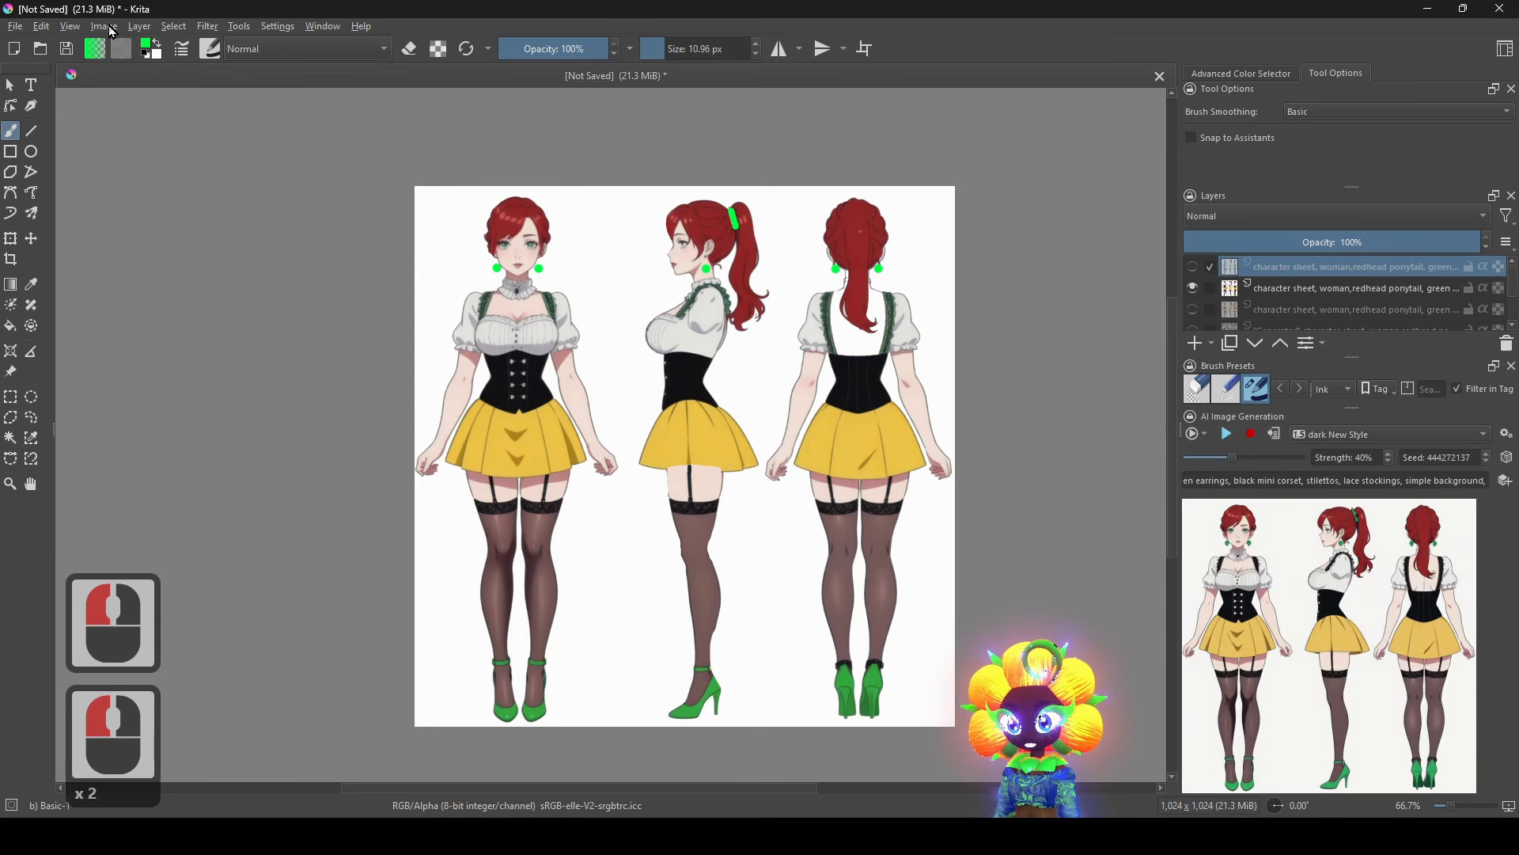
Scale the image to 2048 x 2048 px with proportions constrained.
{"action": "left_click", "coordinate": [105, 29]}
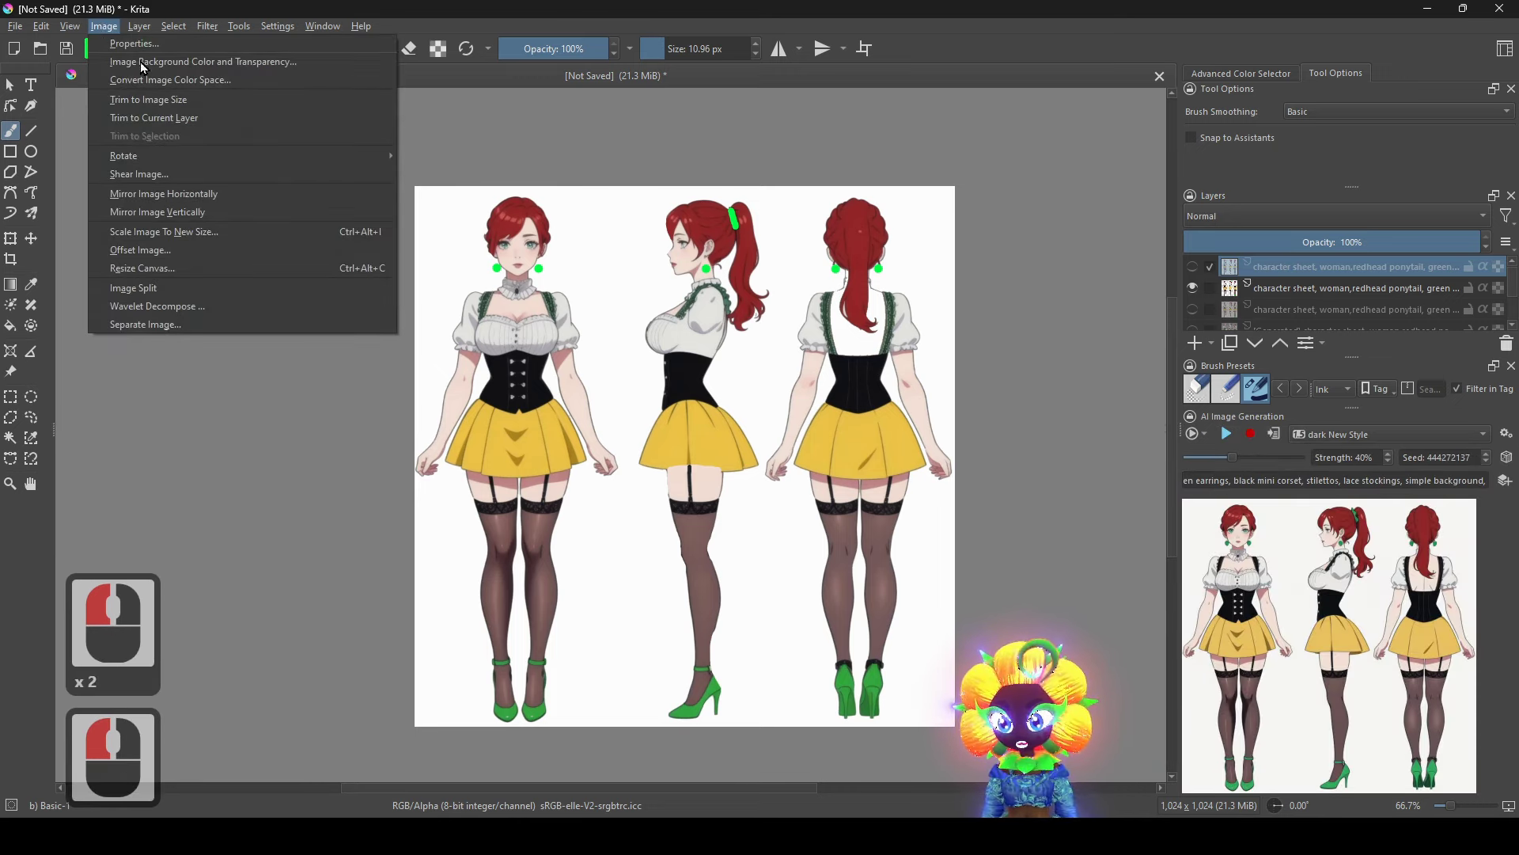
{"action": "left_click", "coordinate": [249, 231]}
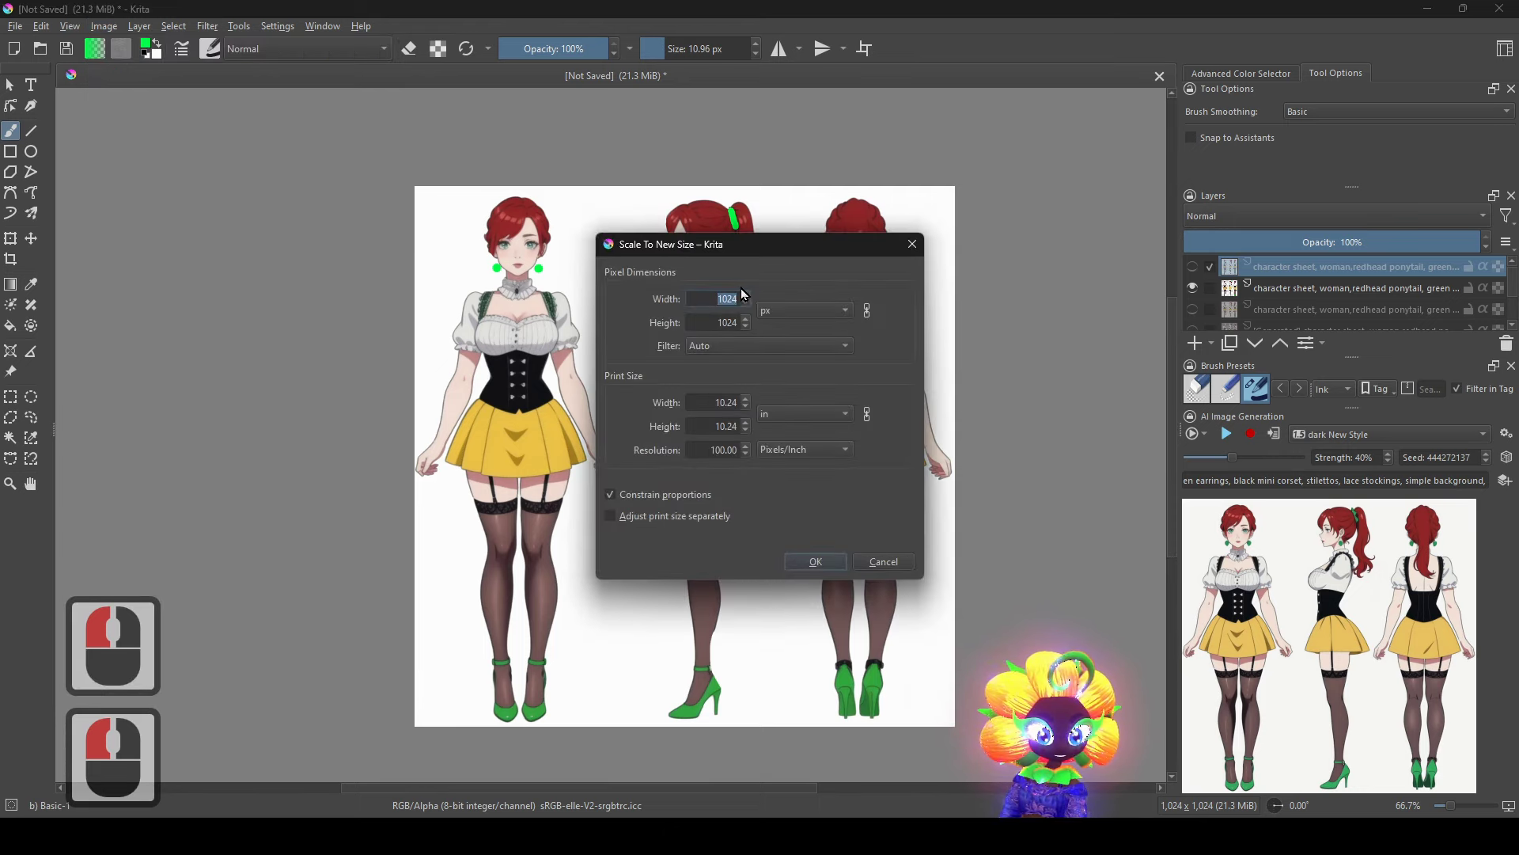
{"action": "type", "text": "20"}
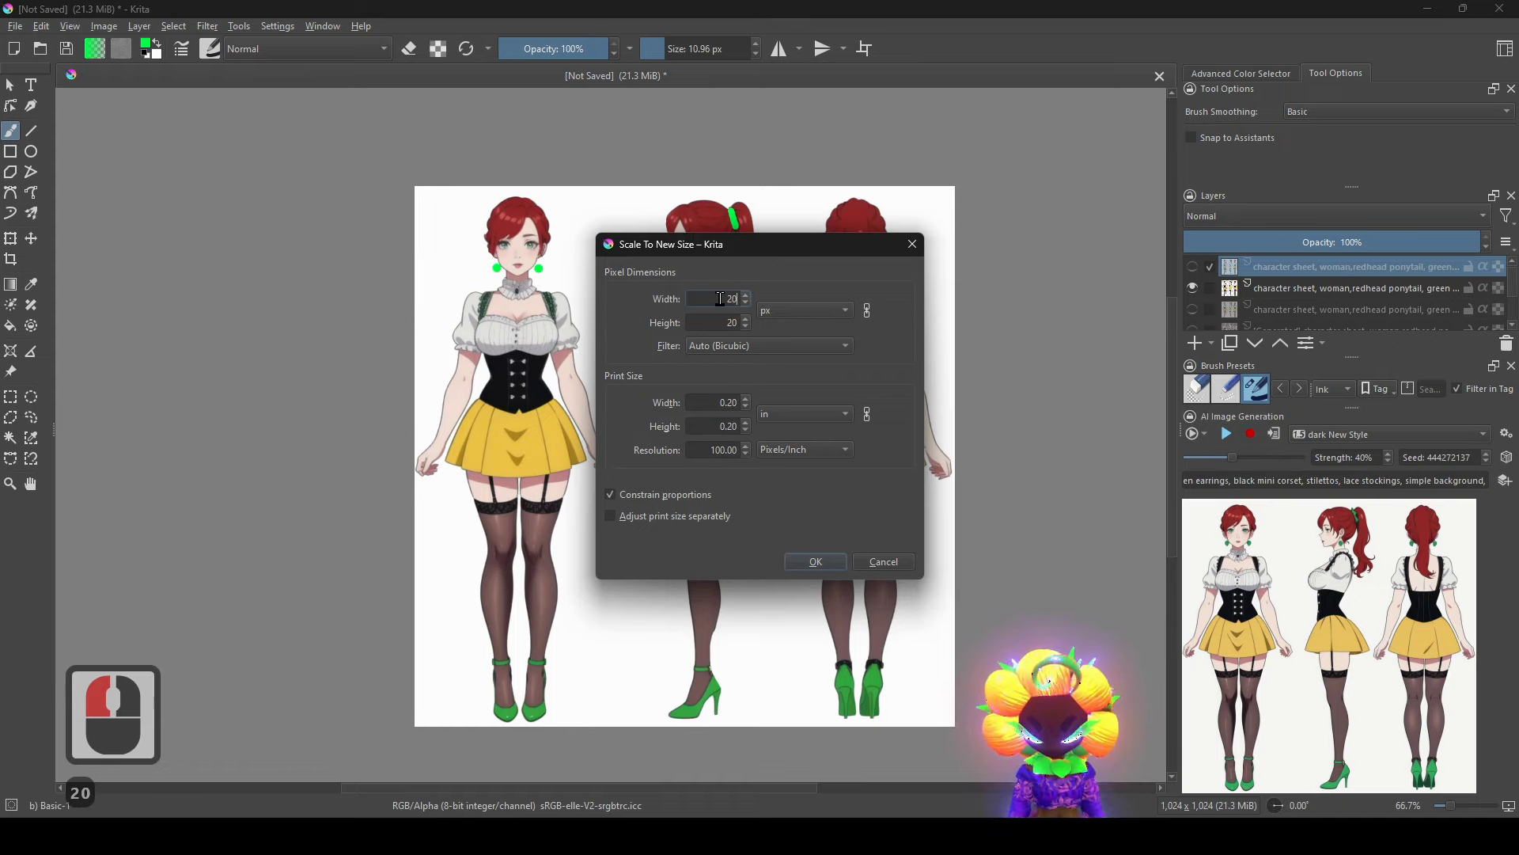
{"action": "type", "text": "48"}
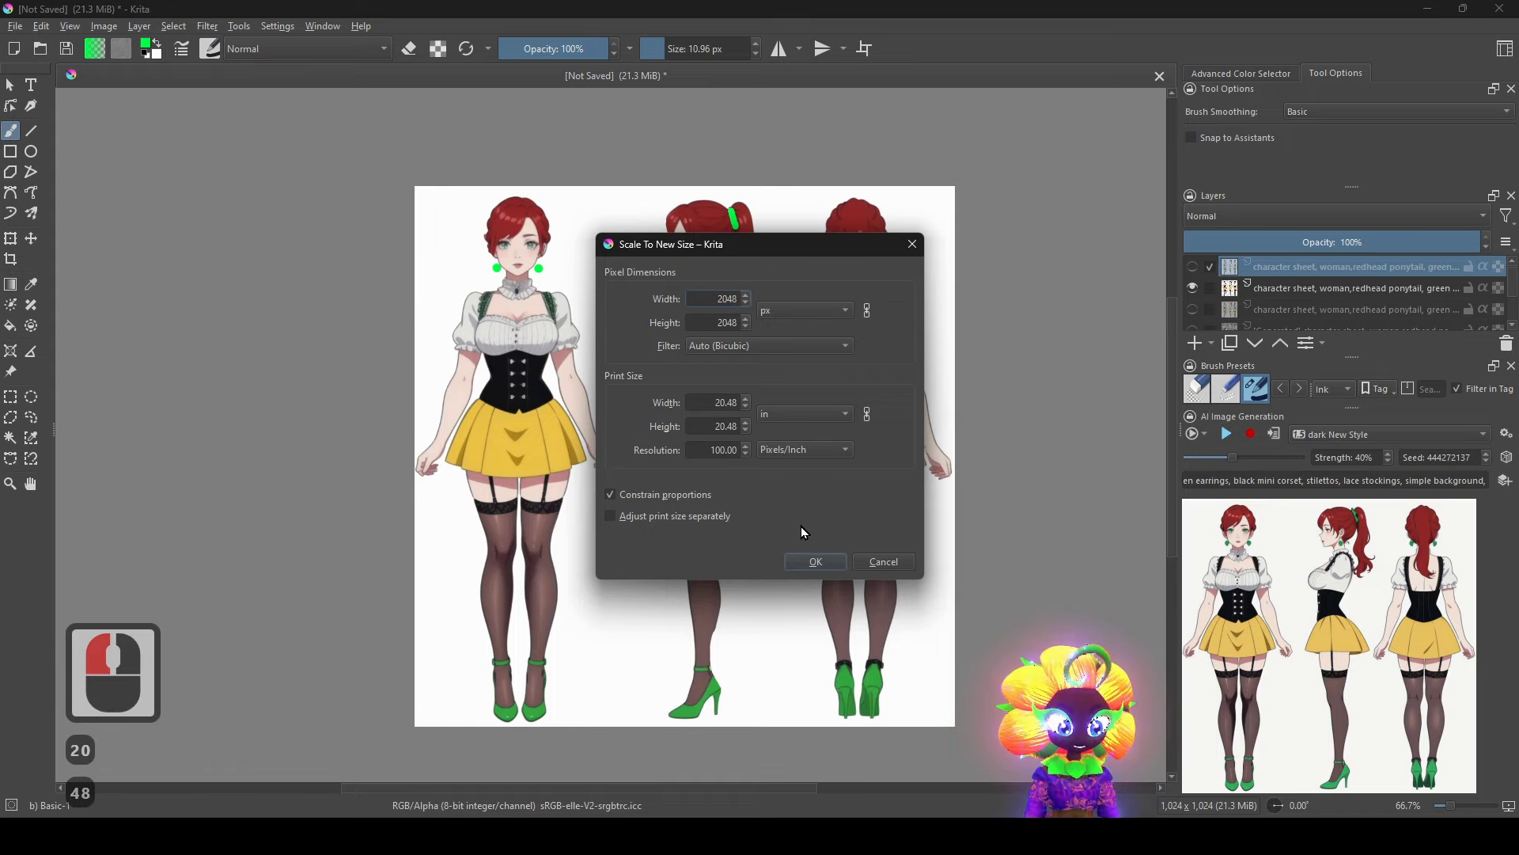
{"action": "left_click", "coordinate": [816, 561]}
{"action": "scroll", "coordinate": [775, 497], "scroll_direction": "down", "scroll_amount": 2}
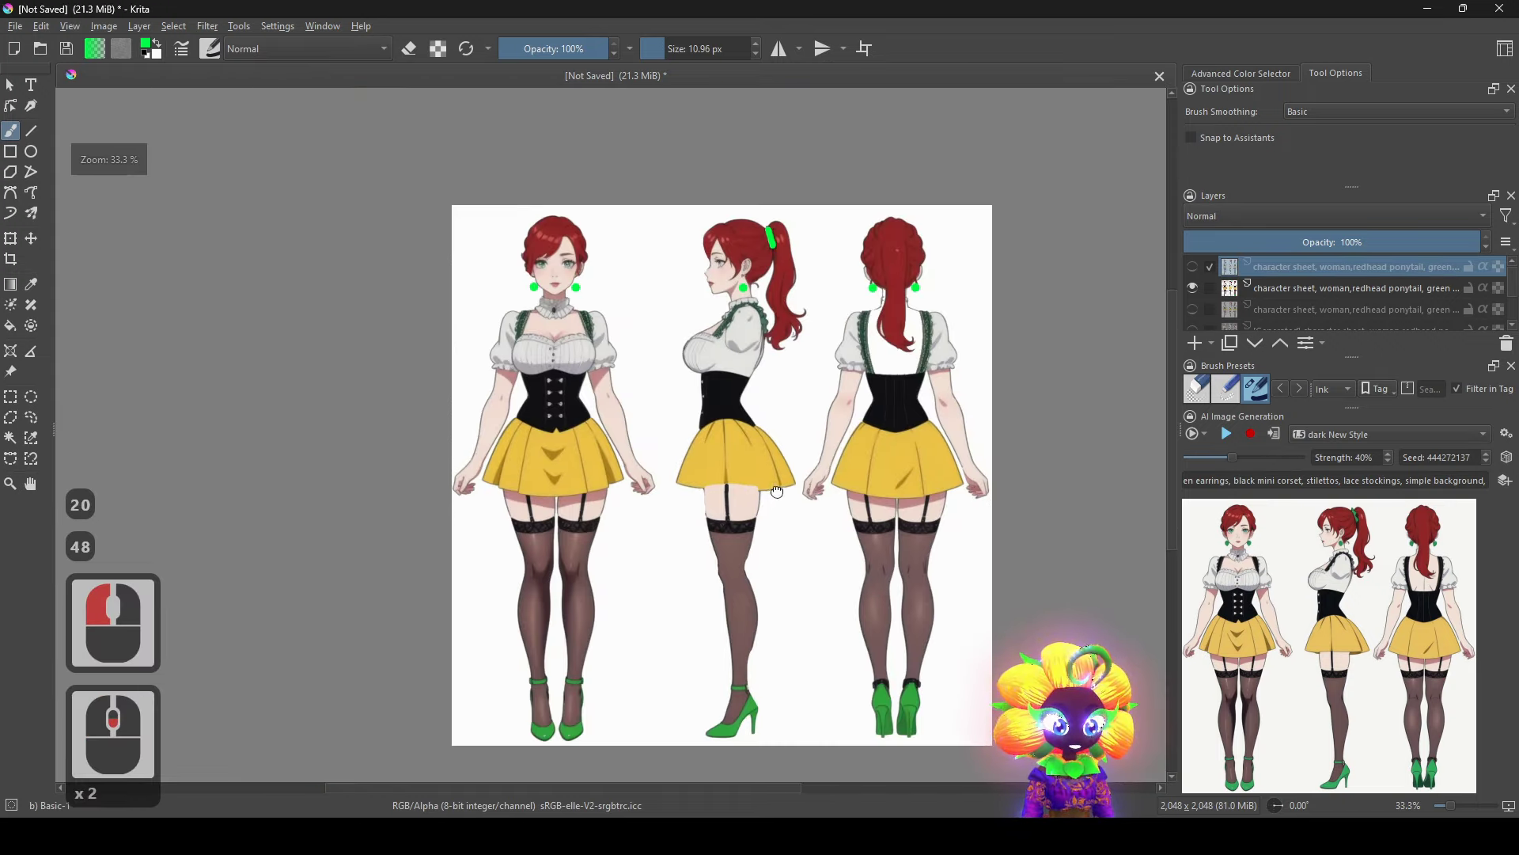
{"action": "left_click_drag", "start_coordinate": [778, 492], "coordinate": [727, 473]}
{"action": "scroll", "coordinate": [723, 469], "scroll_direction": "down", "scroll_amount": 1}
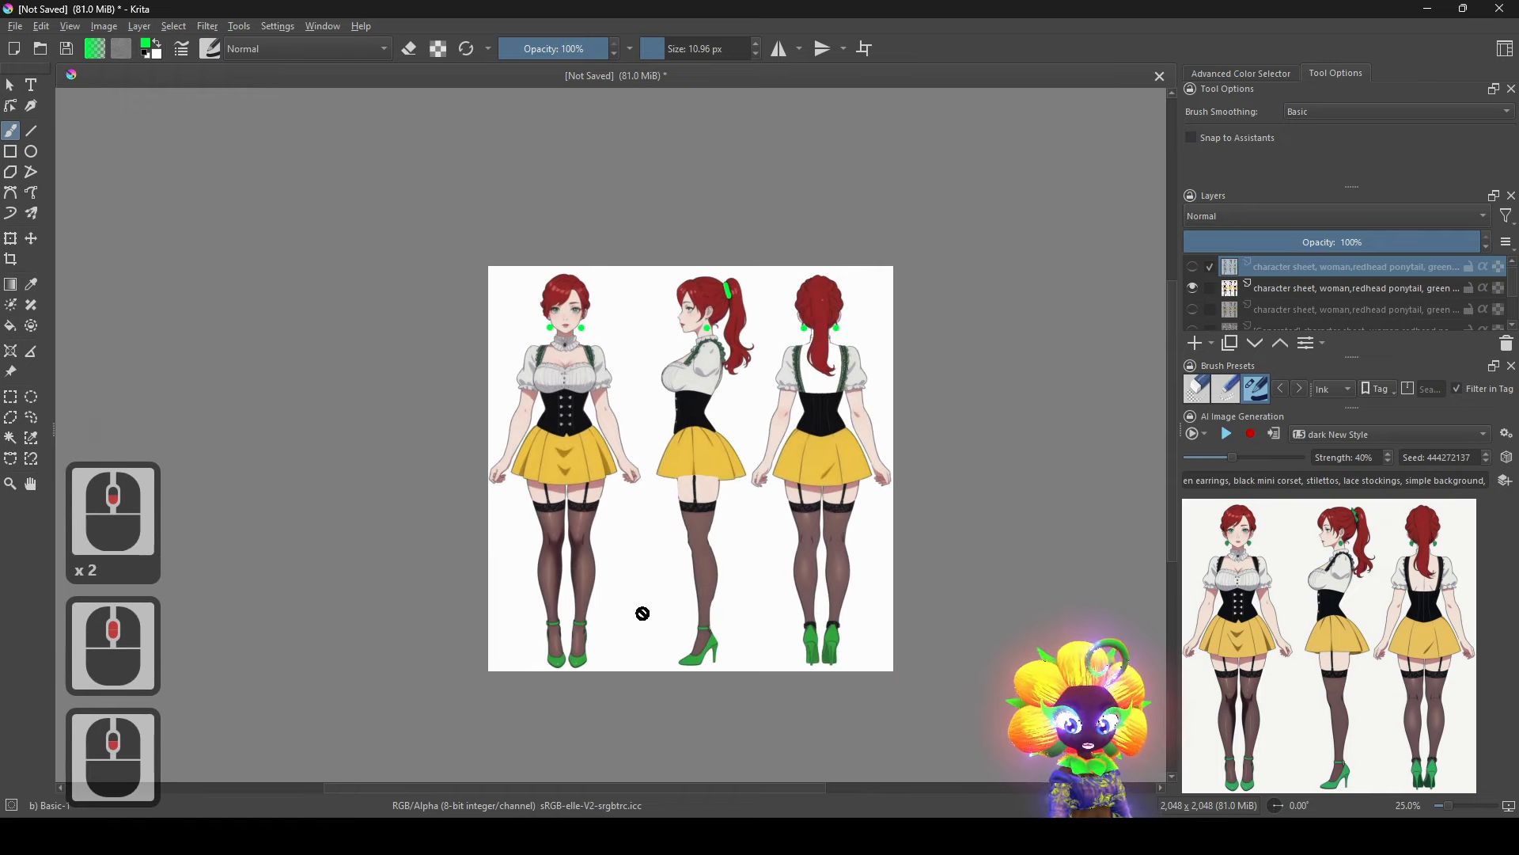
Choose the Fill tool for the back-view heels, check the painted sheet layer by toggling its visibility, and make it active.
{"action": "scroll", "coordinate": [881, 632], "scroll_direction": "up", "scroll_amount": 2}
{"action": "left_click_drag", "start_coordinate": [880, 633], "coordinate": [769, 435]}
{"action": "scroll", "coordinate": [770, 461], "scroll_direction": "up", "scroll_amount": 1}
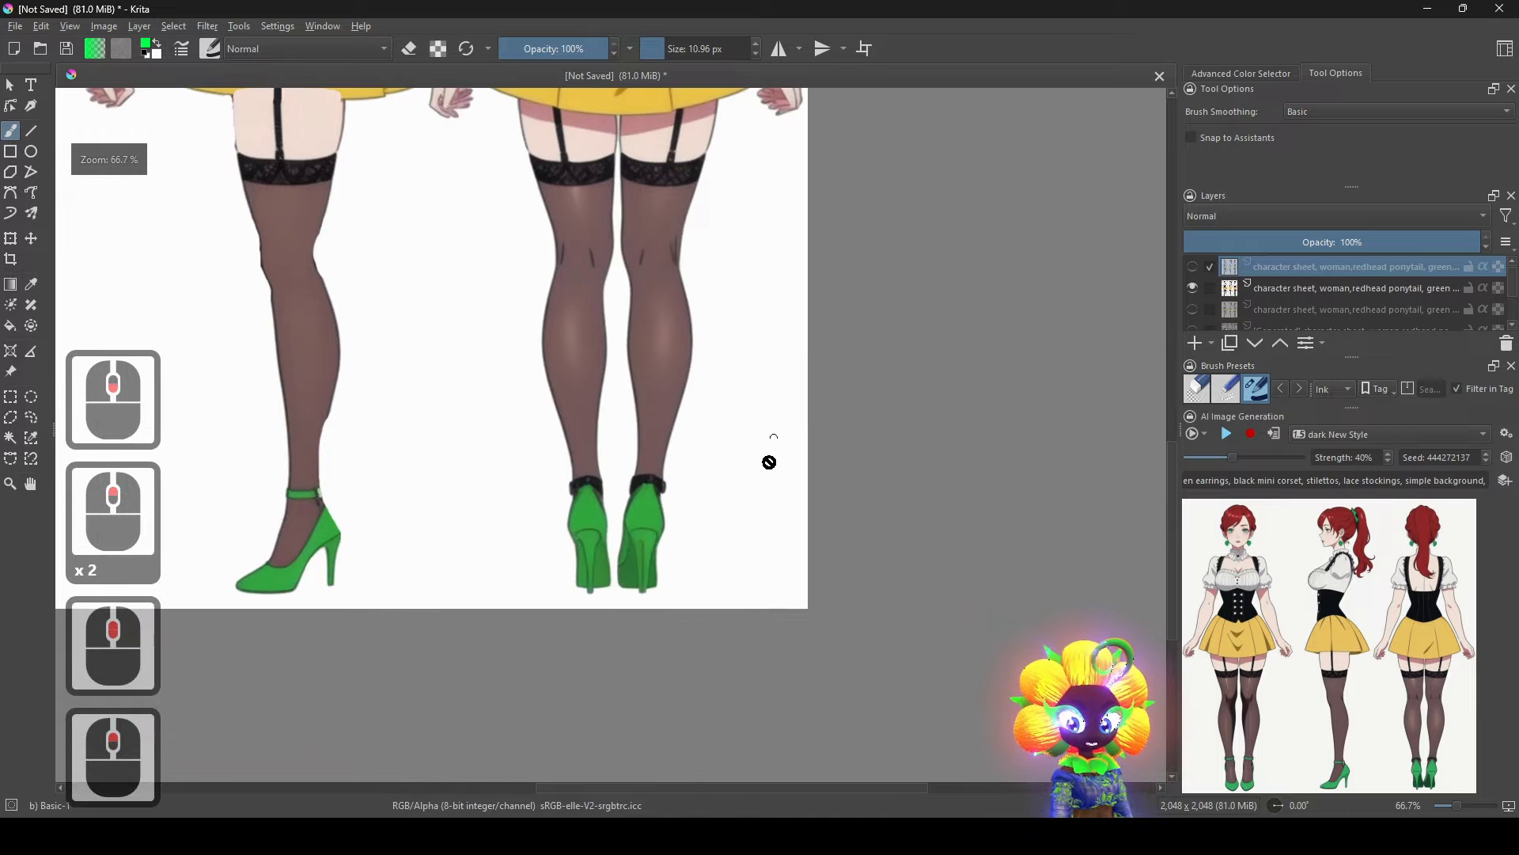
{"action": "left_click_drag", "start_coordinate": [698, 535], "coordinate": [887, 577]}
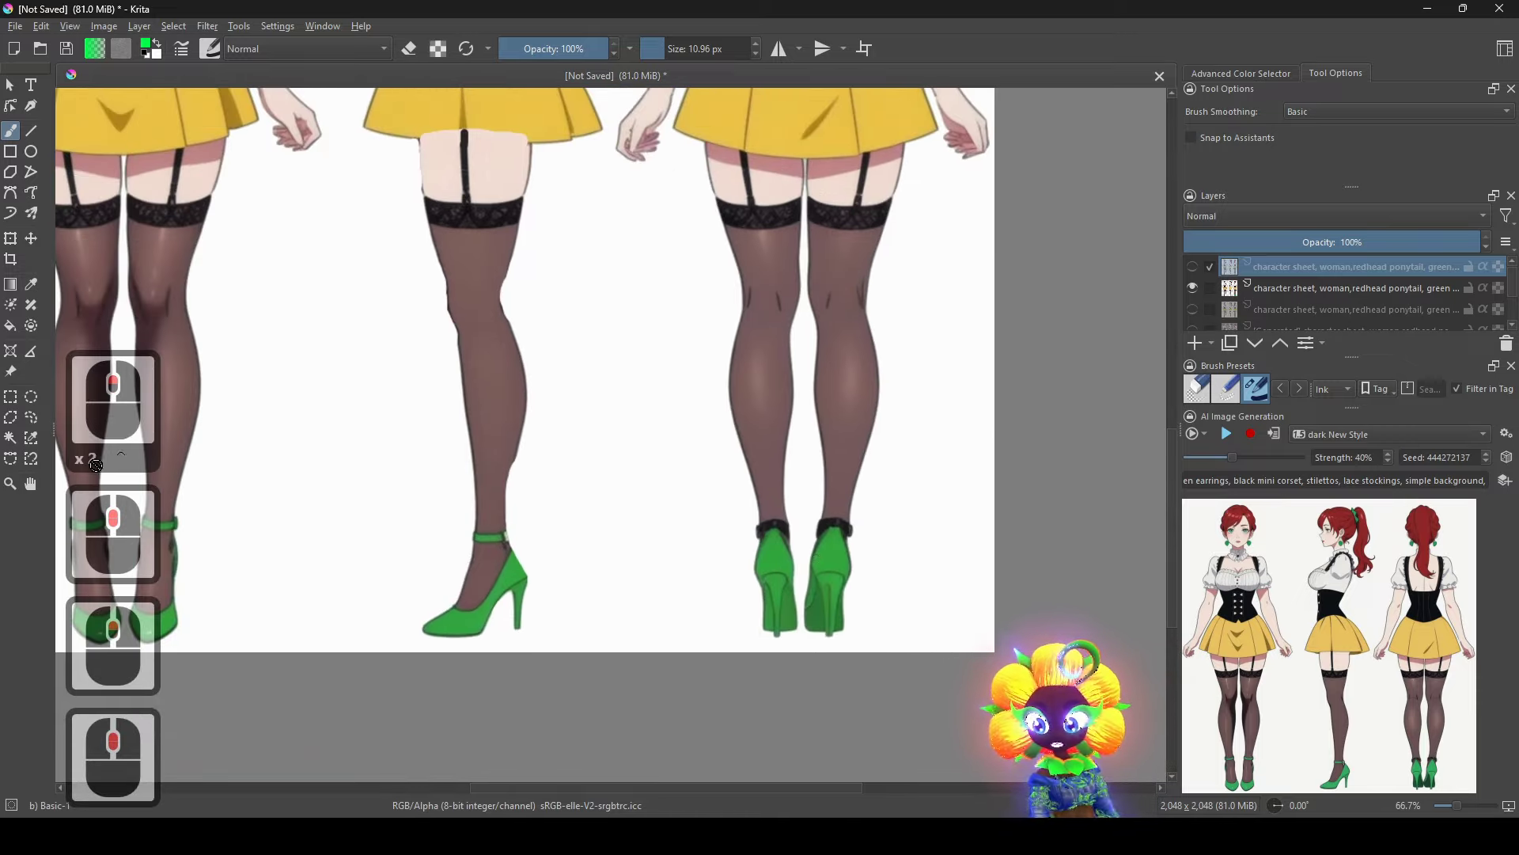
{"action": "left_click", "coordinate": [10, 326]}
{"action": "scroll", "coordinate": [697, 562], "scroll_direction": "up", "scroll_amount": 2}
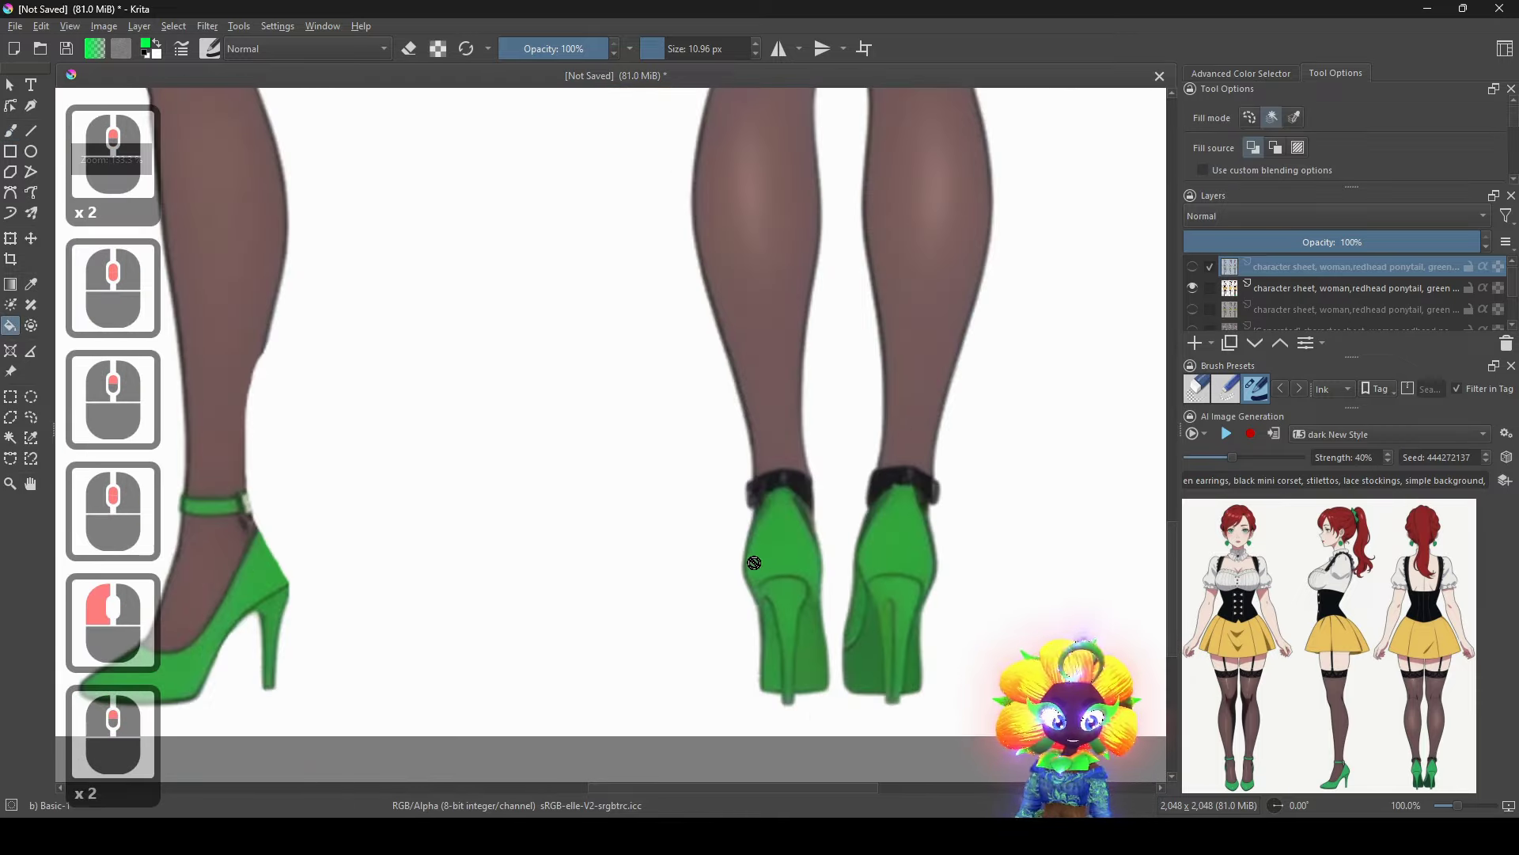
{"action": "left_click", "coordinate": [1193, 289]}
{"action": "left_click", "coordinate": [1193, 290]}
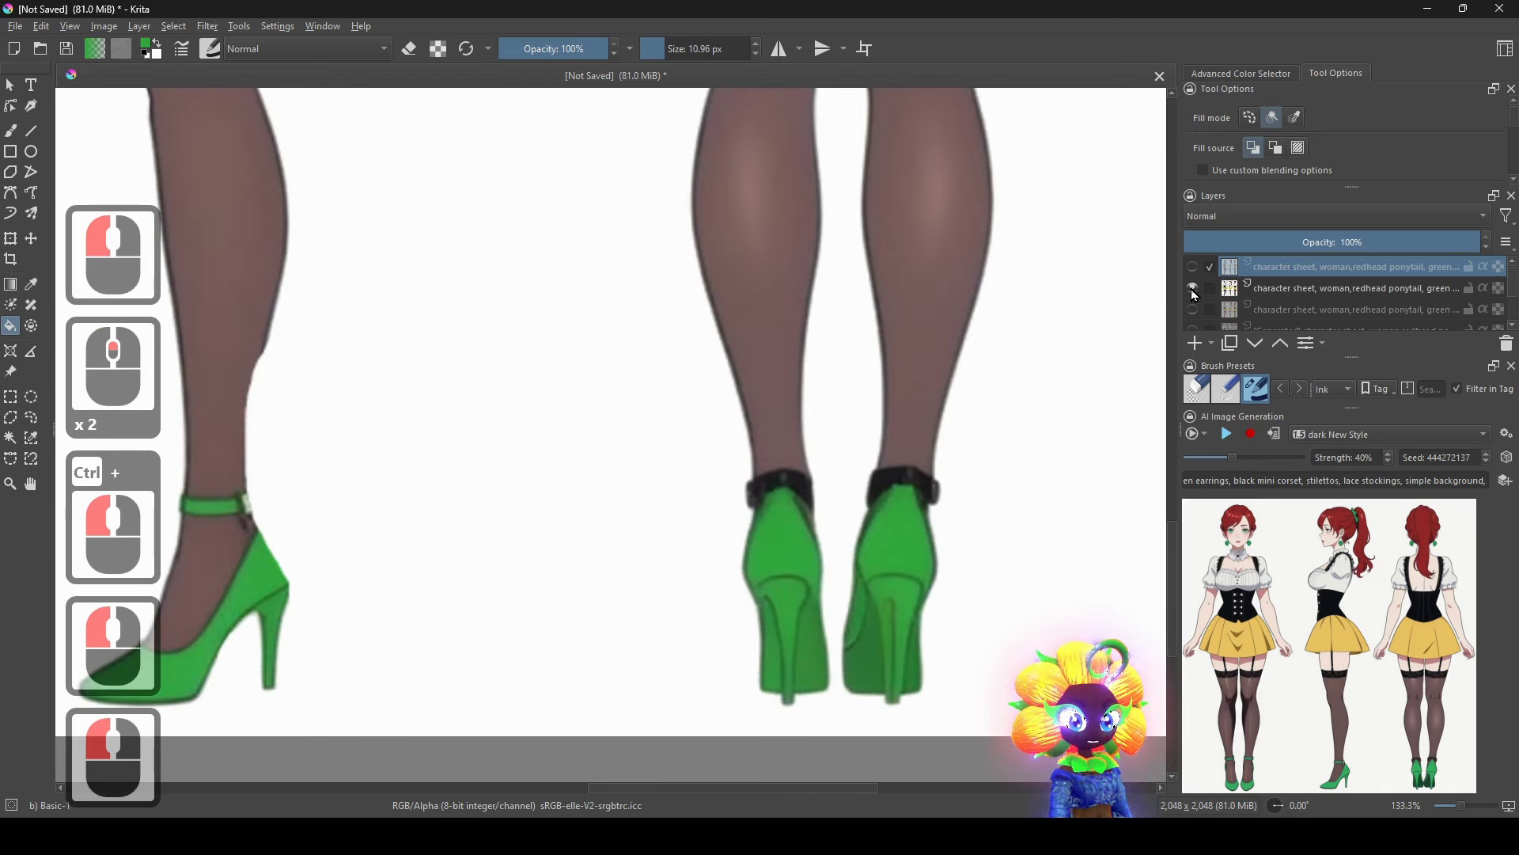
{"action": "left_click", "coordinate": [1209, 286]}
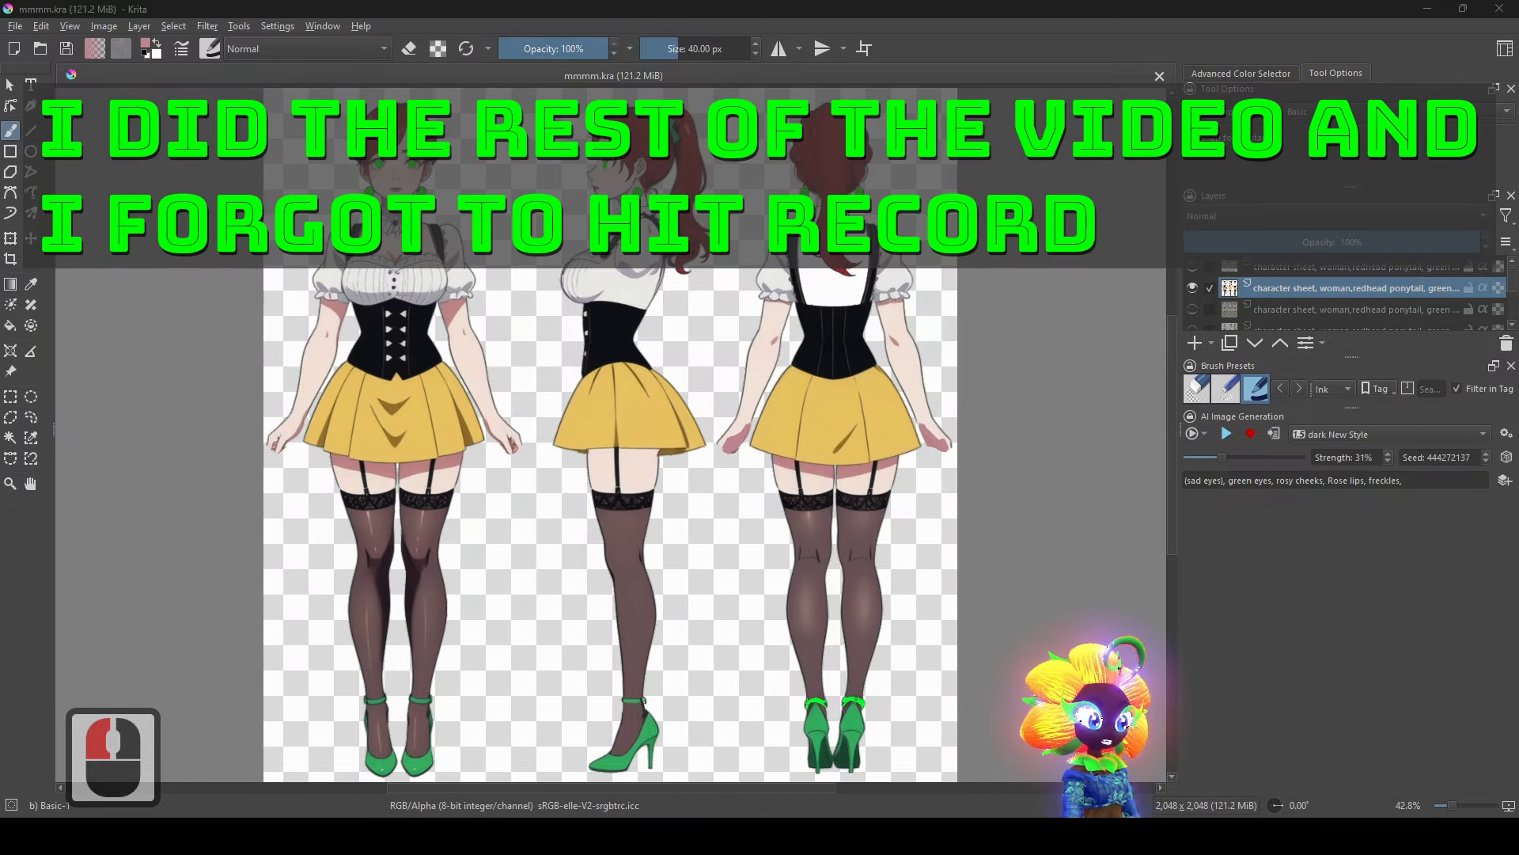
Show the white Background layer and apply a fresh live AI result to the canvas as a new layer.
{"action": "scroll", "coordinate": [1218, 312], "scroll_direction": "down", "scroll_amount": 3}
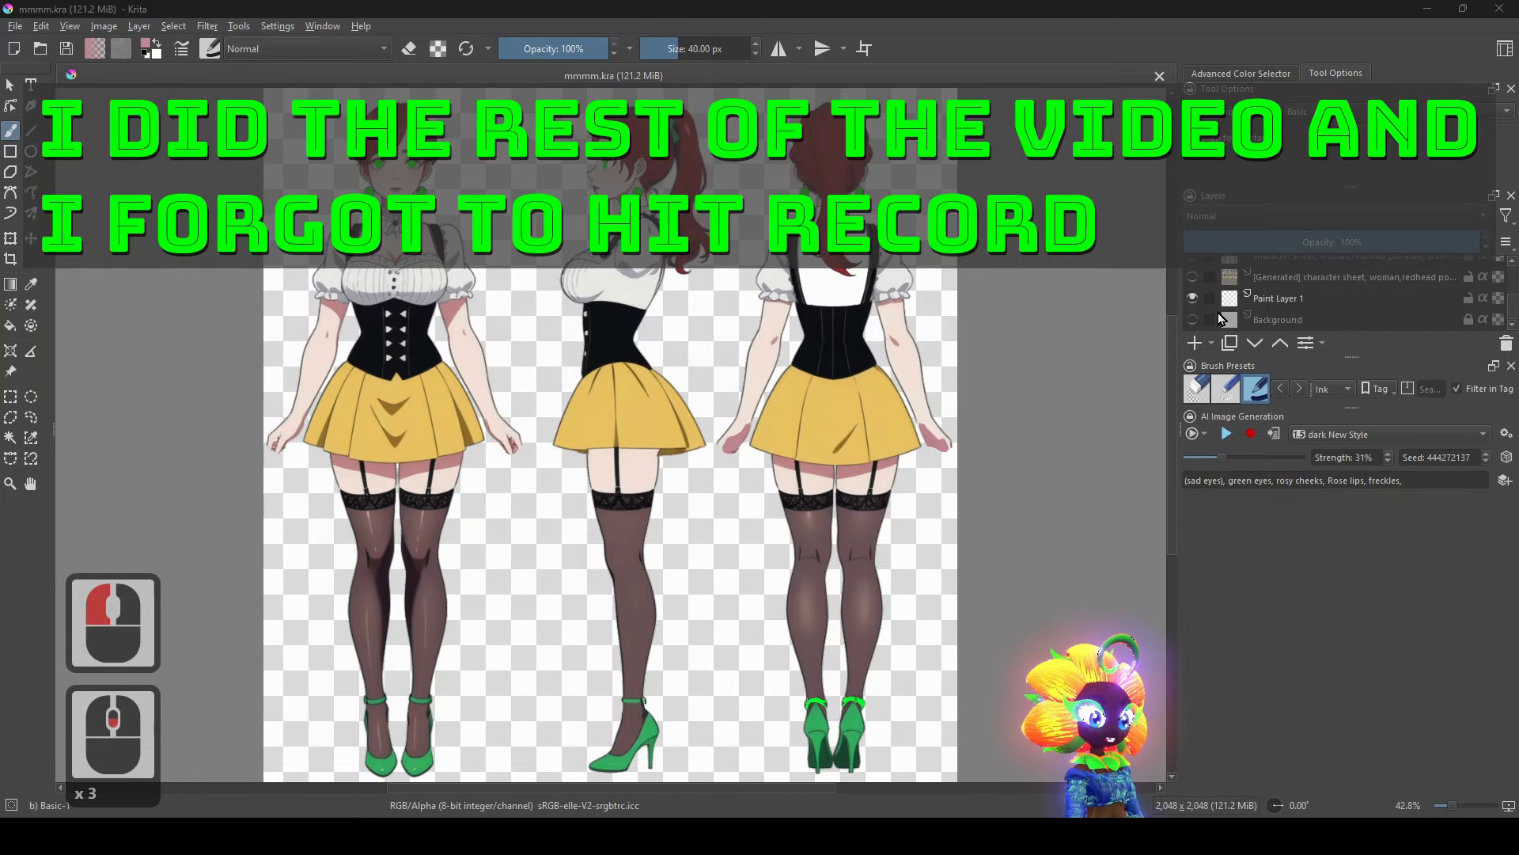
{"action": "left_click", "coordinate": [1193, 319]}
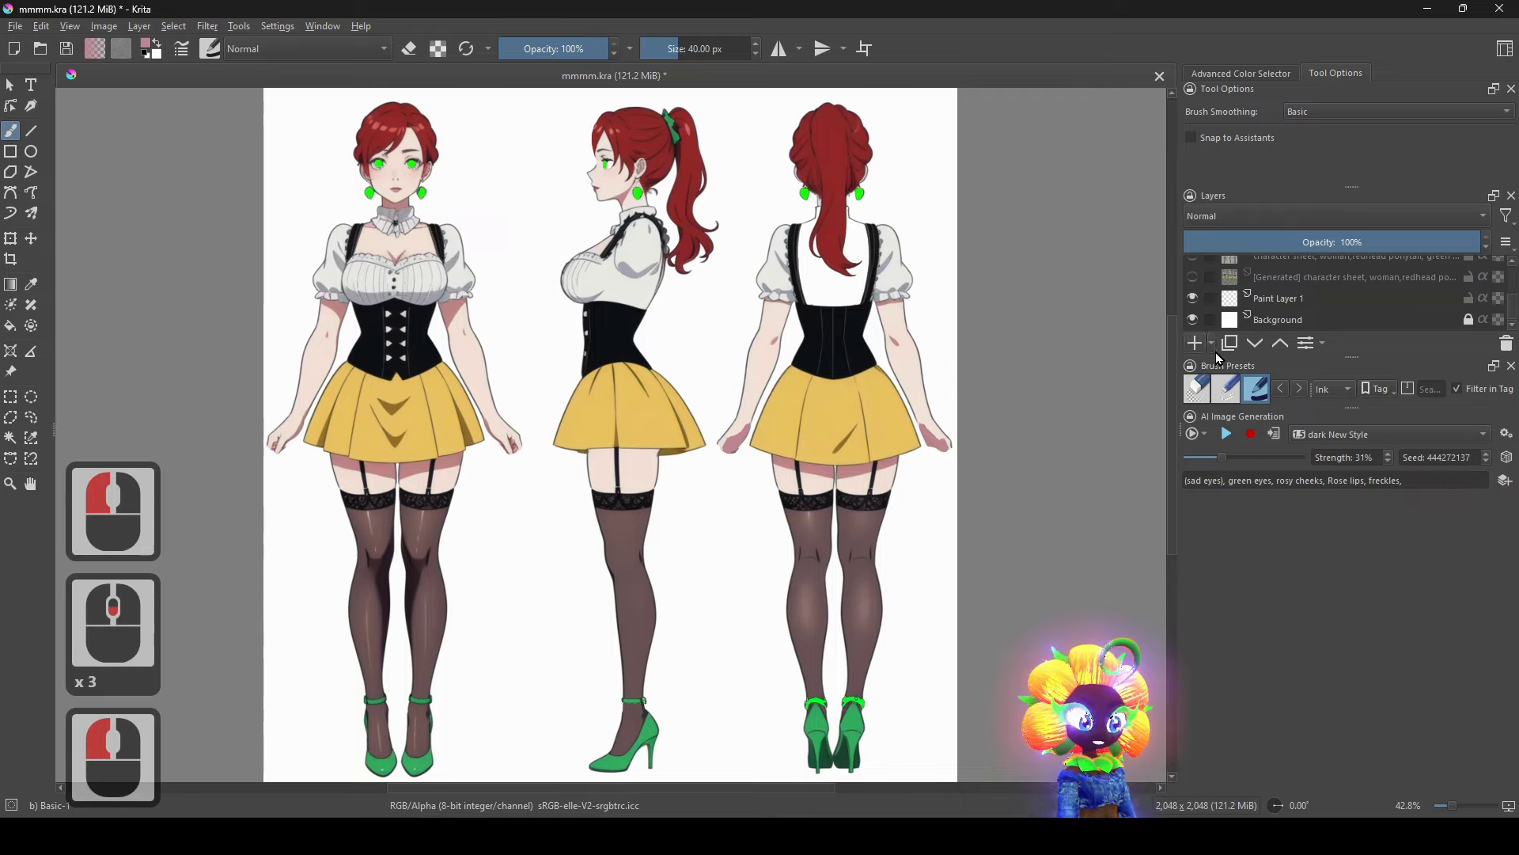
{"action": "left_click", "coordinate": [1229, 435]}
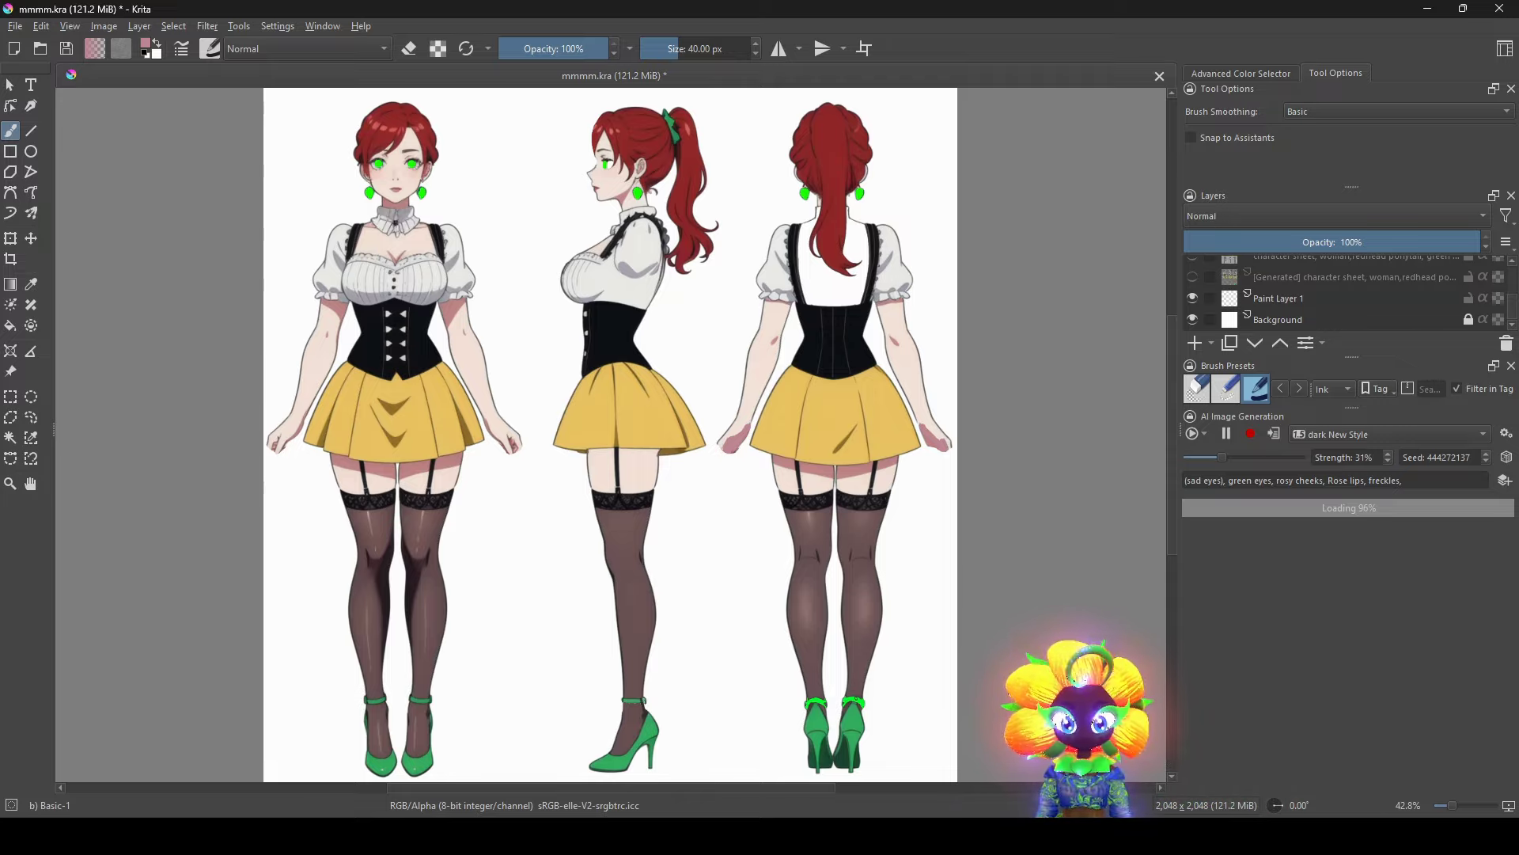
{"action": "left_click", "coordinate": [1276, 437]}
Examine the faces, earrings and hair tie in the applied AI result up close.
{"action": "left_click_drag", "start_coordinate": [845, 476], "coordinate": [893, 539]}
{"action": "scroll", "coordinate": [837, 381], "scroll_direction": "up", "scroll_amount": 1}
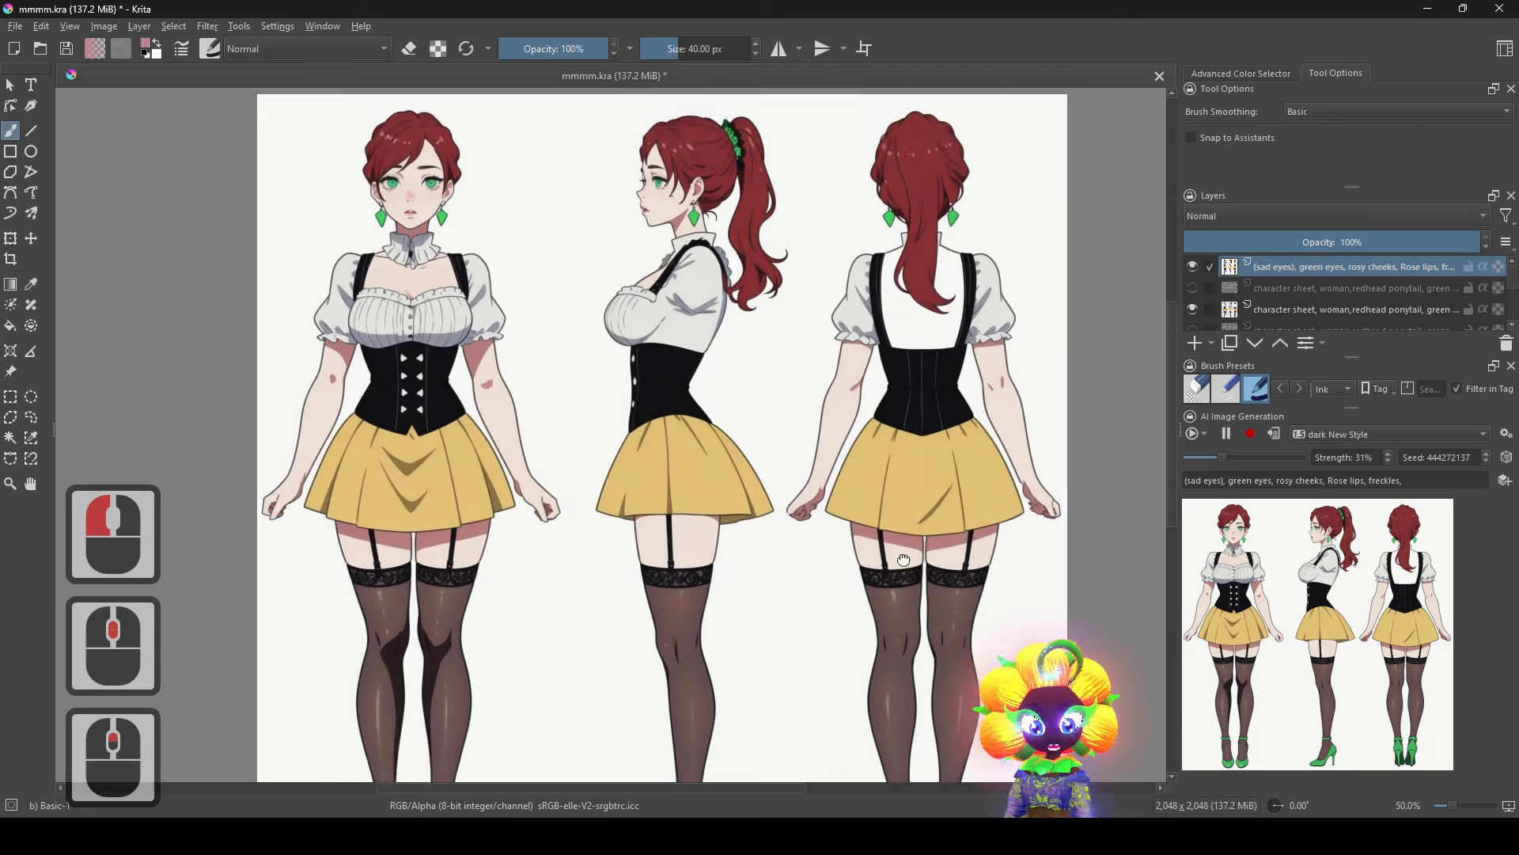
{"action": "left_click_drag", "start_coordinate": [752, 380], "coordinate": [799, 645]}
{"action": "scroll", "coordinate": [736, 494], "scroll_direction": "up", "scroll_amount": 1}
{"action": "scroll", "coordinate": [762, 572], "scroll_direction": "up", "scroll_amount": 1}
{"action": "scroll", "coordinate": [730, 486], "scroll_direction": "up", "scroll_amount": 2}
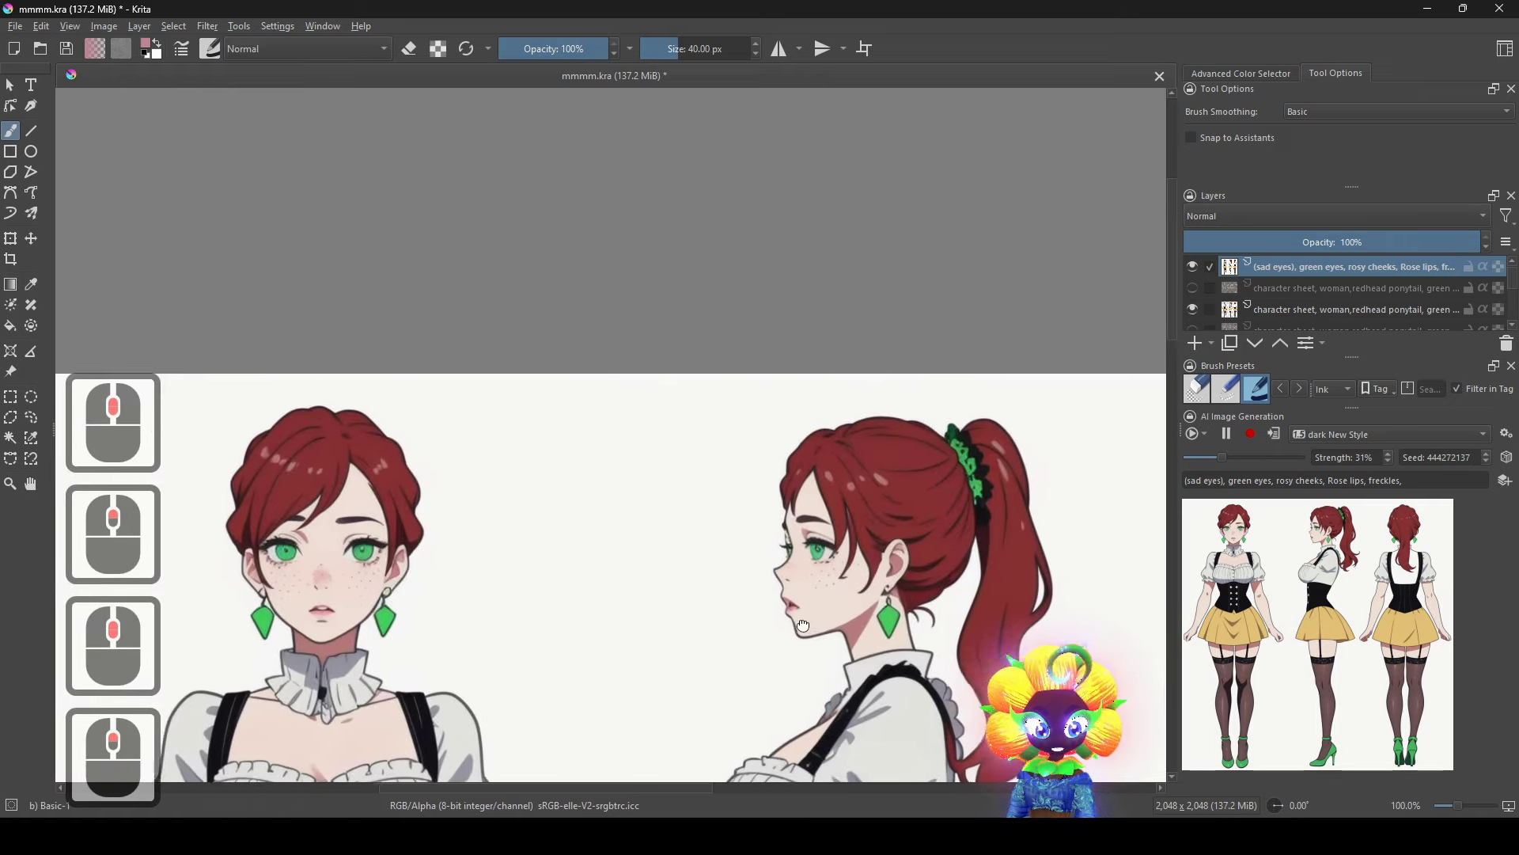
{"action": "scroll", "coordinate": [633, 585], "scroll_direction": "down", "scroll_amount": 2}
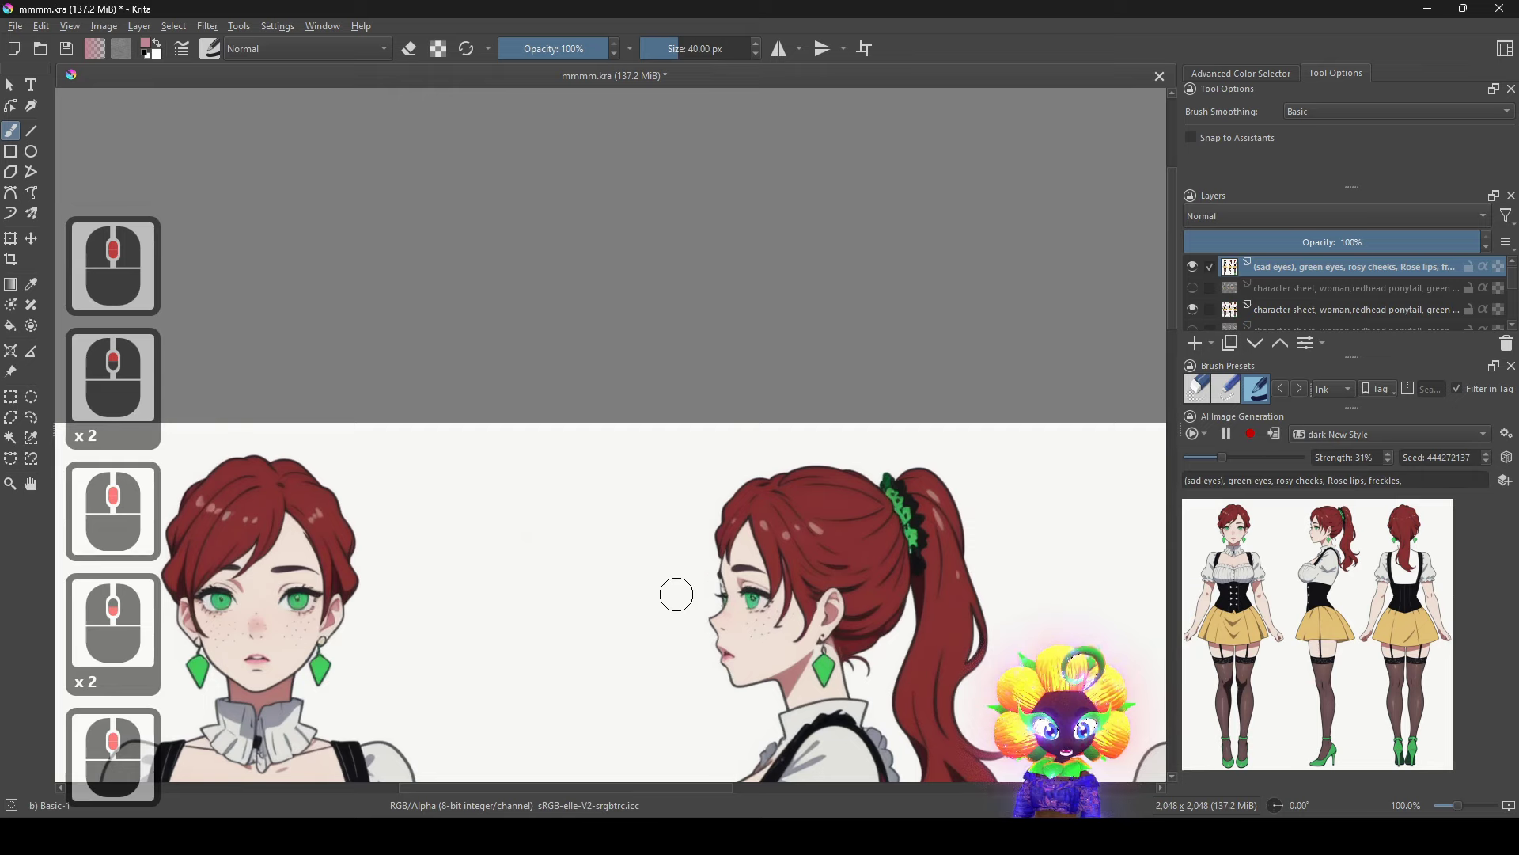
Sample the off-white background and paint over the stray dark mark at the side-view forehead with the 40 px brush.
{"action": "scroll", "coordinate": [669, 608], "scroll_direction": "up", "scroll_amount": 3}
{"action": "left_click", "coordinate": [685, 592], "text": "ctrl"}
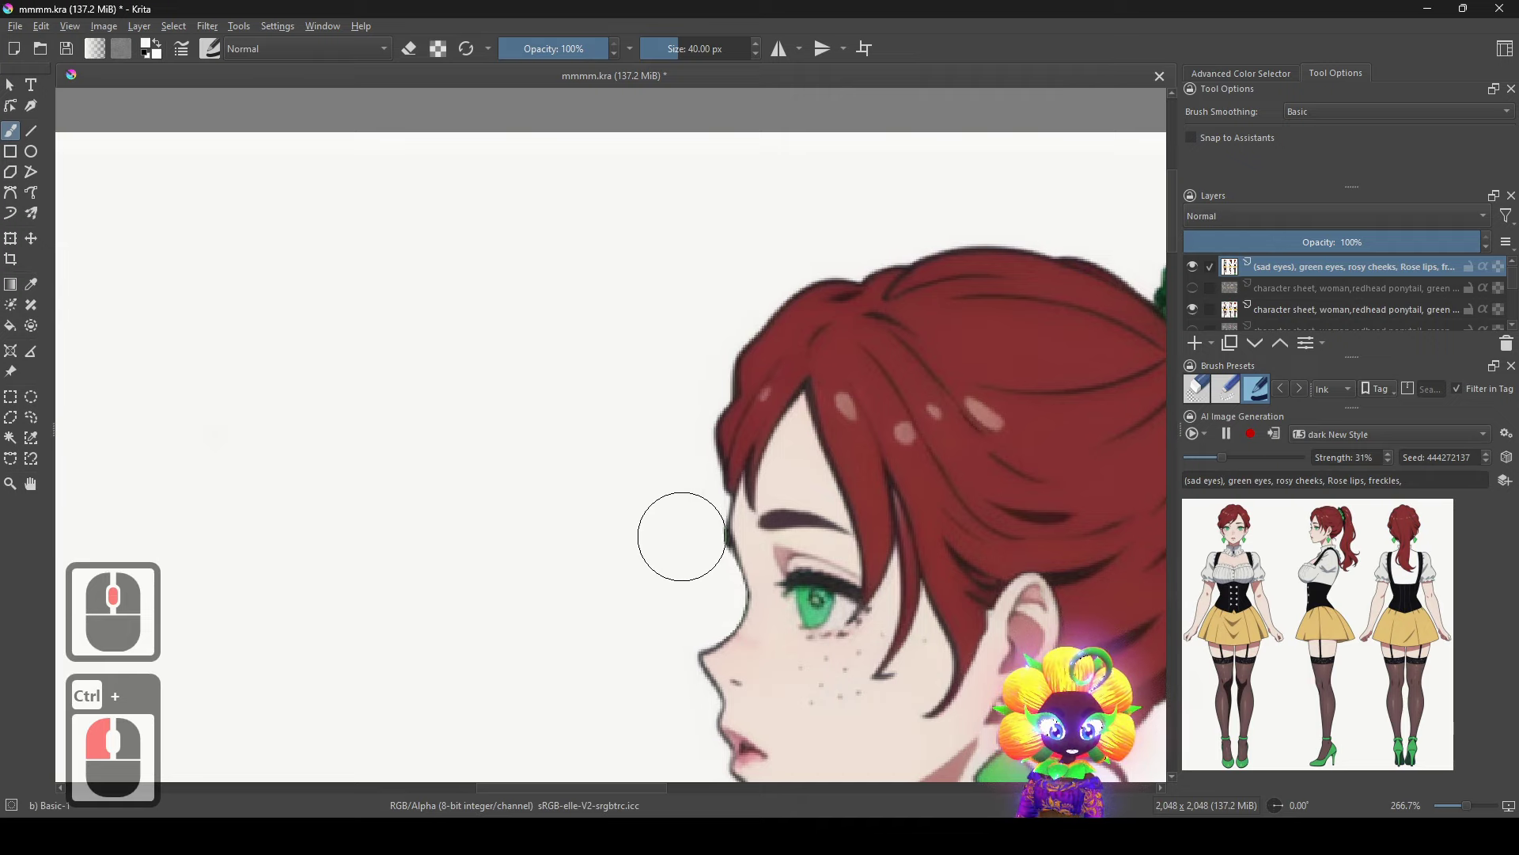
{"action": "scroll", "coordinate": [645, 587], "scroll_direction": "up", "scroll_amount": 3}
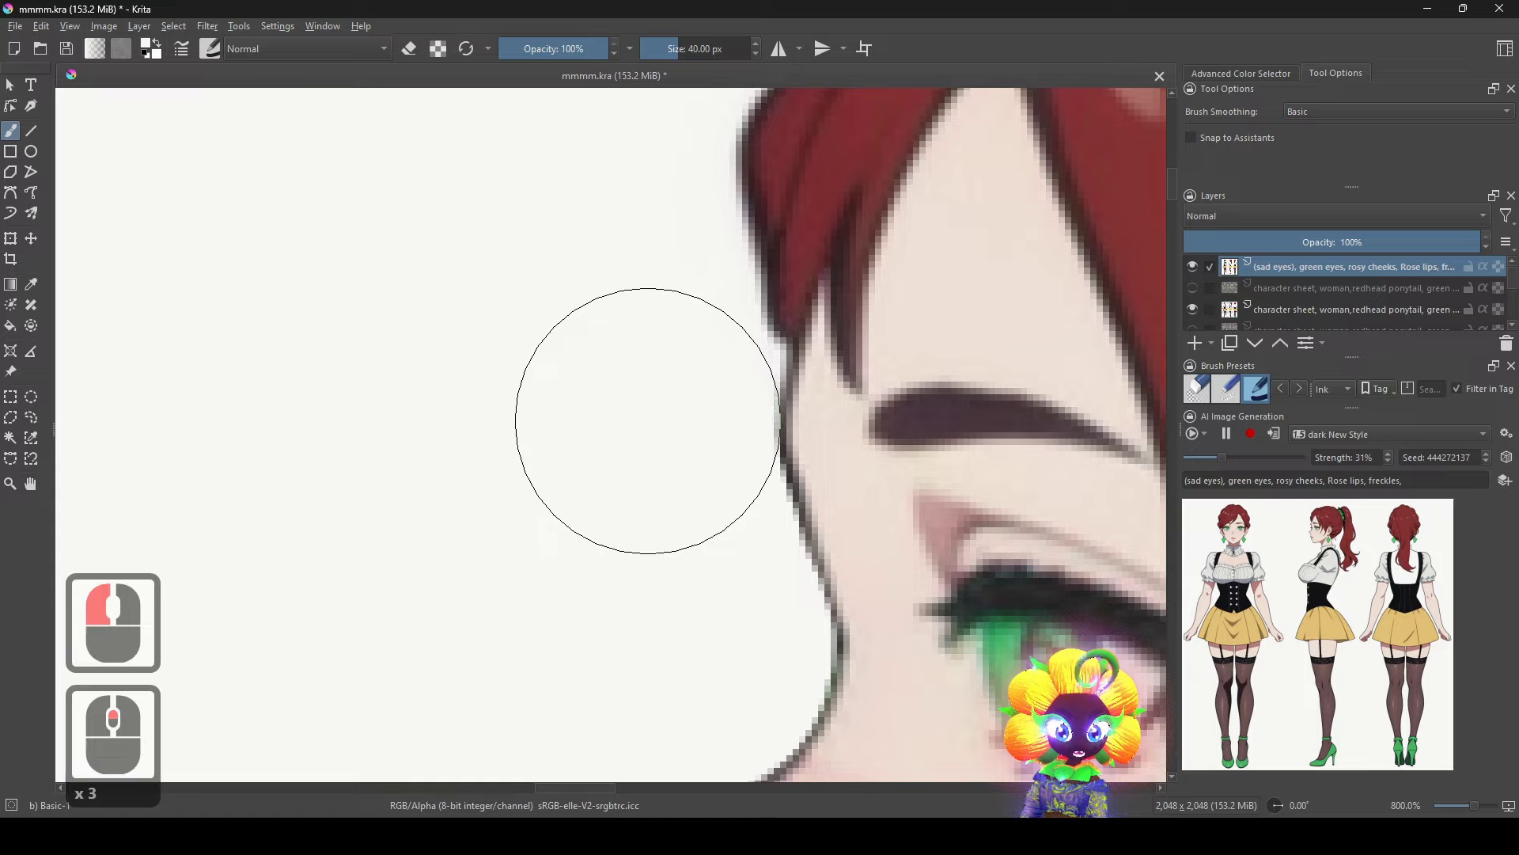
{"action": "scroll", "coordinate": [586, 412], "scroll_direction": "down", "scroll_amount": 1}
{"action": "scroll", "coordinate": [857, 489], "scroll_direction": "down", "scroll_amount": 4}
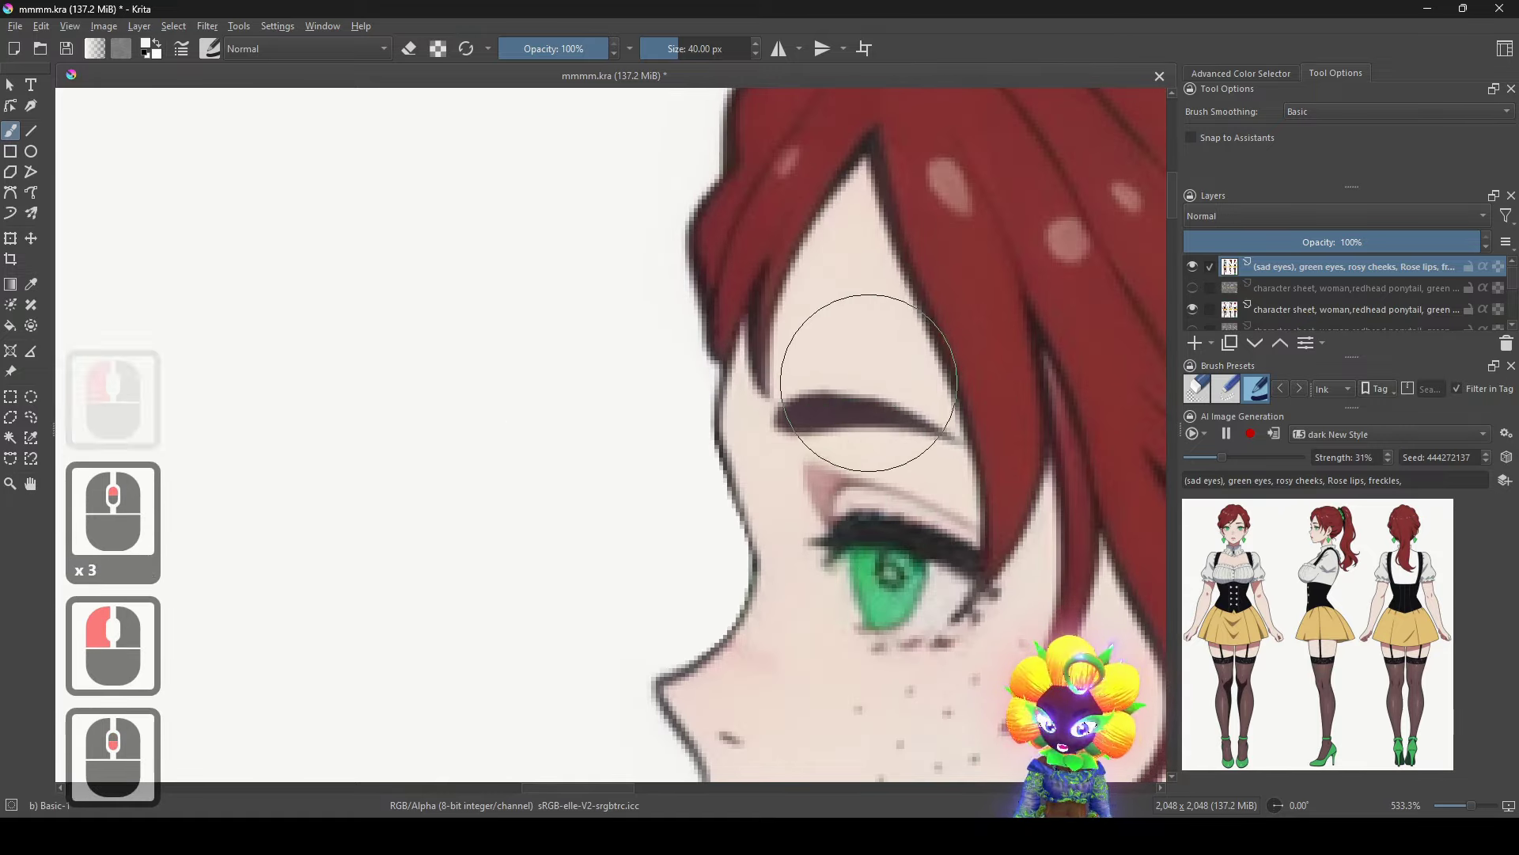
{"action": "scroll", "coordinate": [811, 401], "scroll_direction": "up", "scroll_amount": 4}
{"action": "scroll", "coordinate": [366, 530], "scroll_direction": "down", "scroll_amount": 2}
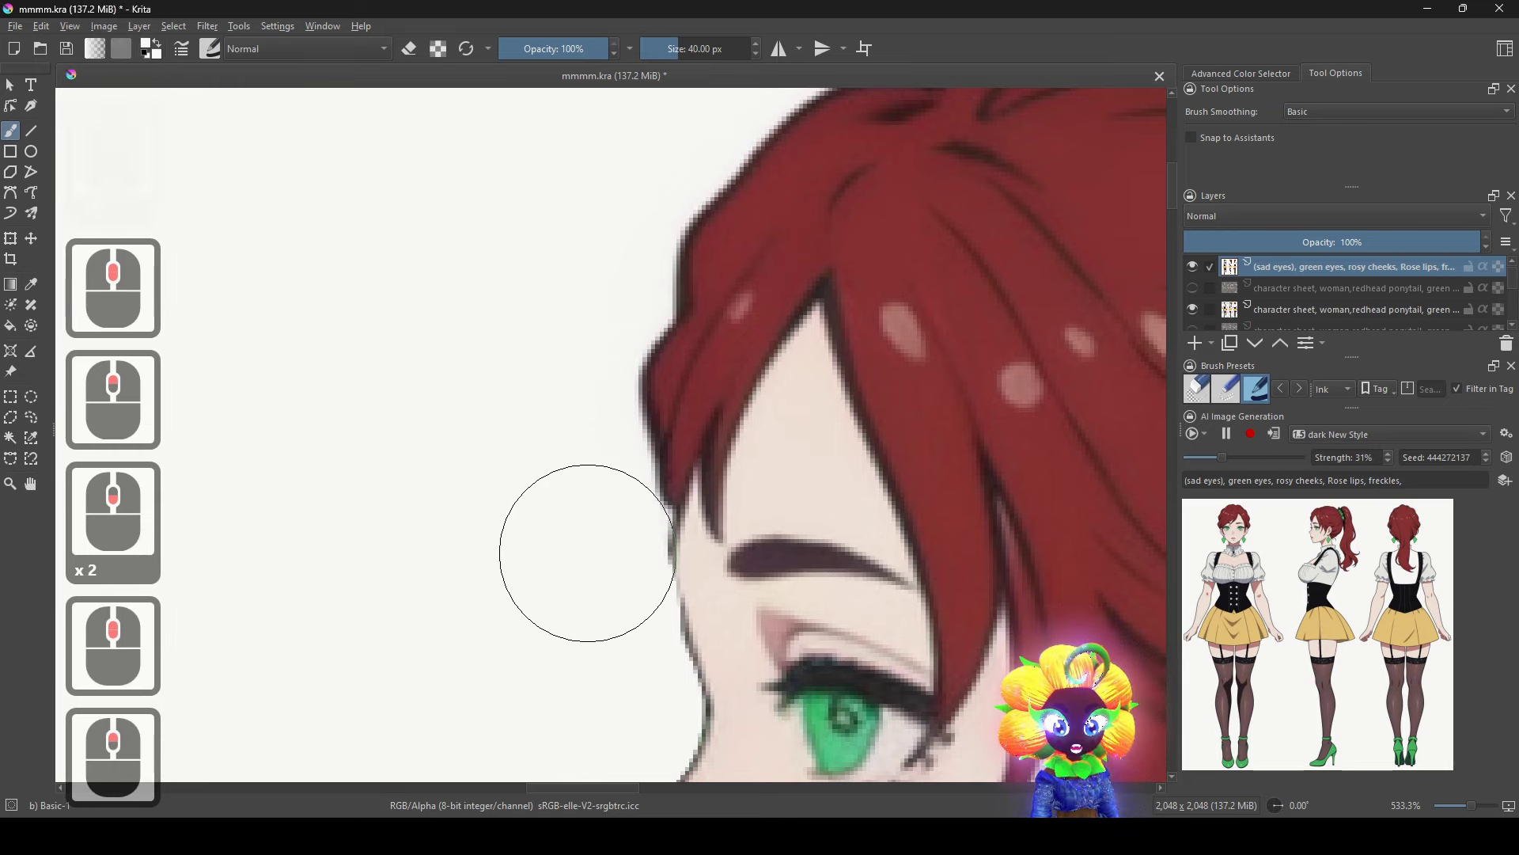
Try to trim the side-view forehead outline with off-white brush strokes.
{"action": "mouse_move", "coordinate": [593, 551]}
{"action": "left_mouse_down"}
{"action": "mouse_move", "coordinate": [589, 629]}
{"action": "mouse_move", "coordinate": [607, 641]}
{"action": "left_mouse_up"}
{"action": "left_click", "coordinate": [586, 638]}
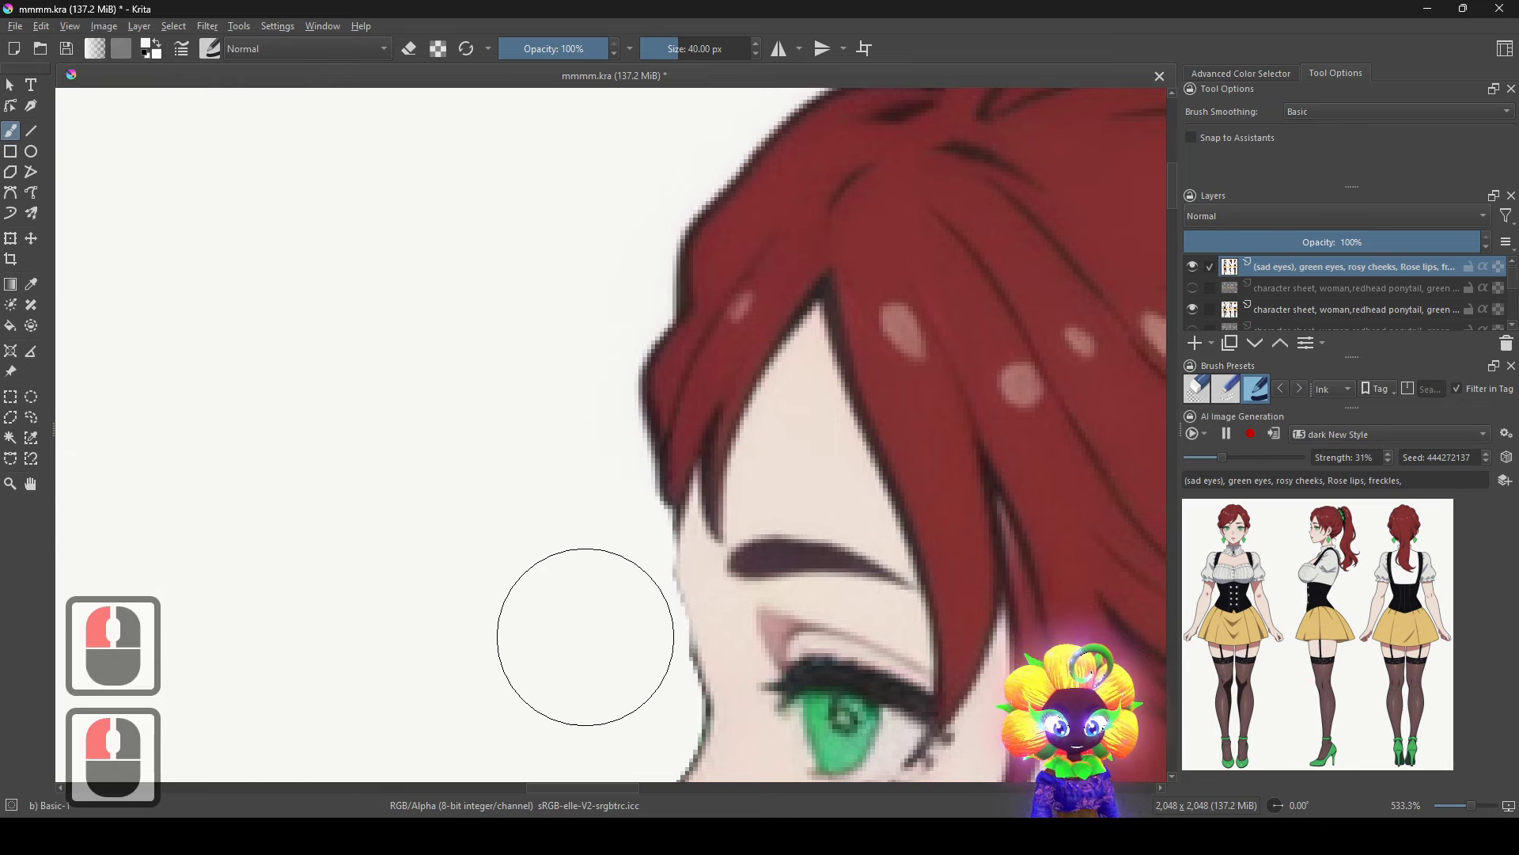
{"action": "key", "text": "ctrl+z"}
{"action": "left_click", "coordinate": [600, 644]}
{"action": "scroll", "coordinate": [531, 582], "scroll_direction": "down", "scroll_amount": 5}
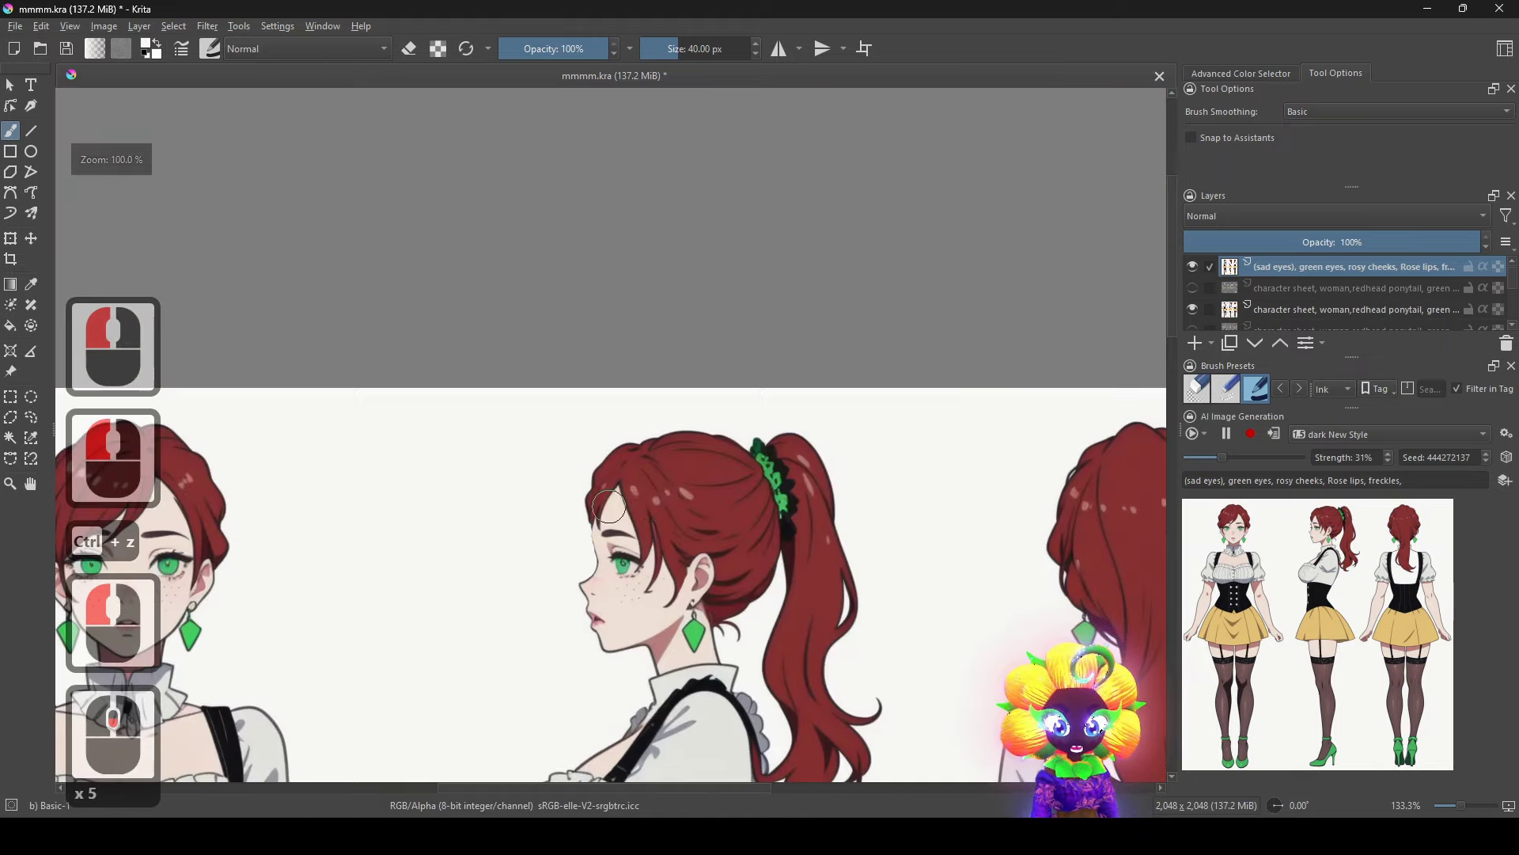
{"action": "scroll", "coordinate": [993, 543], "scroll_direction": "up", "scroll_amount": 2}
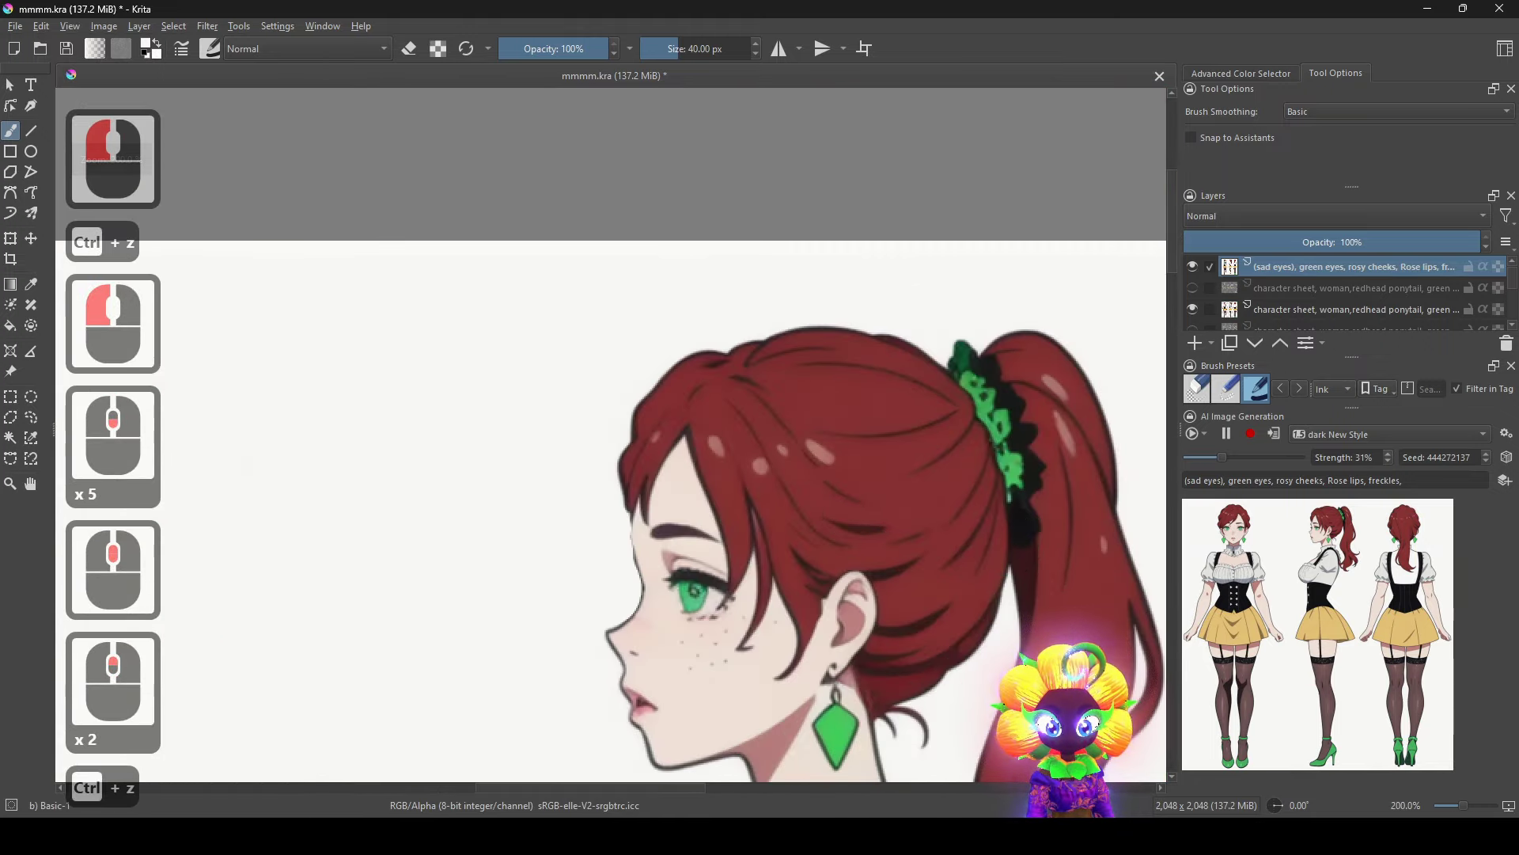
{"action": "key", "text": "ctrl+z"}
{"action": "key", "text": "ctrl+z"}
Review the front, side and back figures of the refined sheet and look through the layer stack.
{"action": "scroll", "coordinate": [872, 511], "scroll_direction": "down", "scroll_amount": 3}
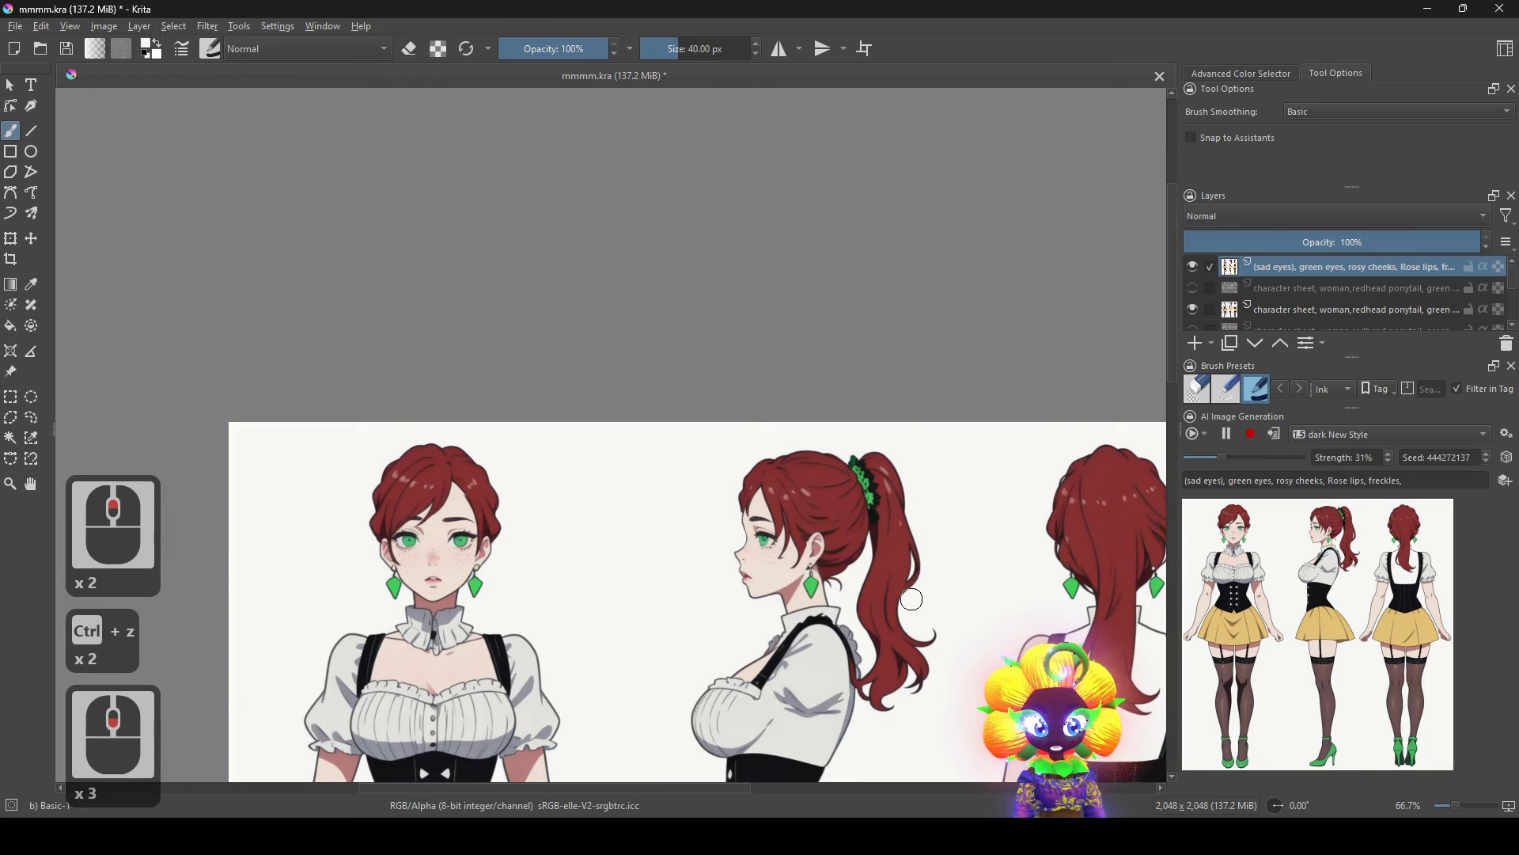
{"action": "scroll", "coordinate": [886, 603], "scroll_direction": "up", "scroll_amount": 1}
{"action": "scroll", "coordinate": [825, 615], "scroll_direction": "up", "scroll_amount": 1}
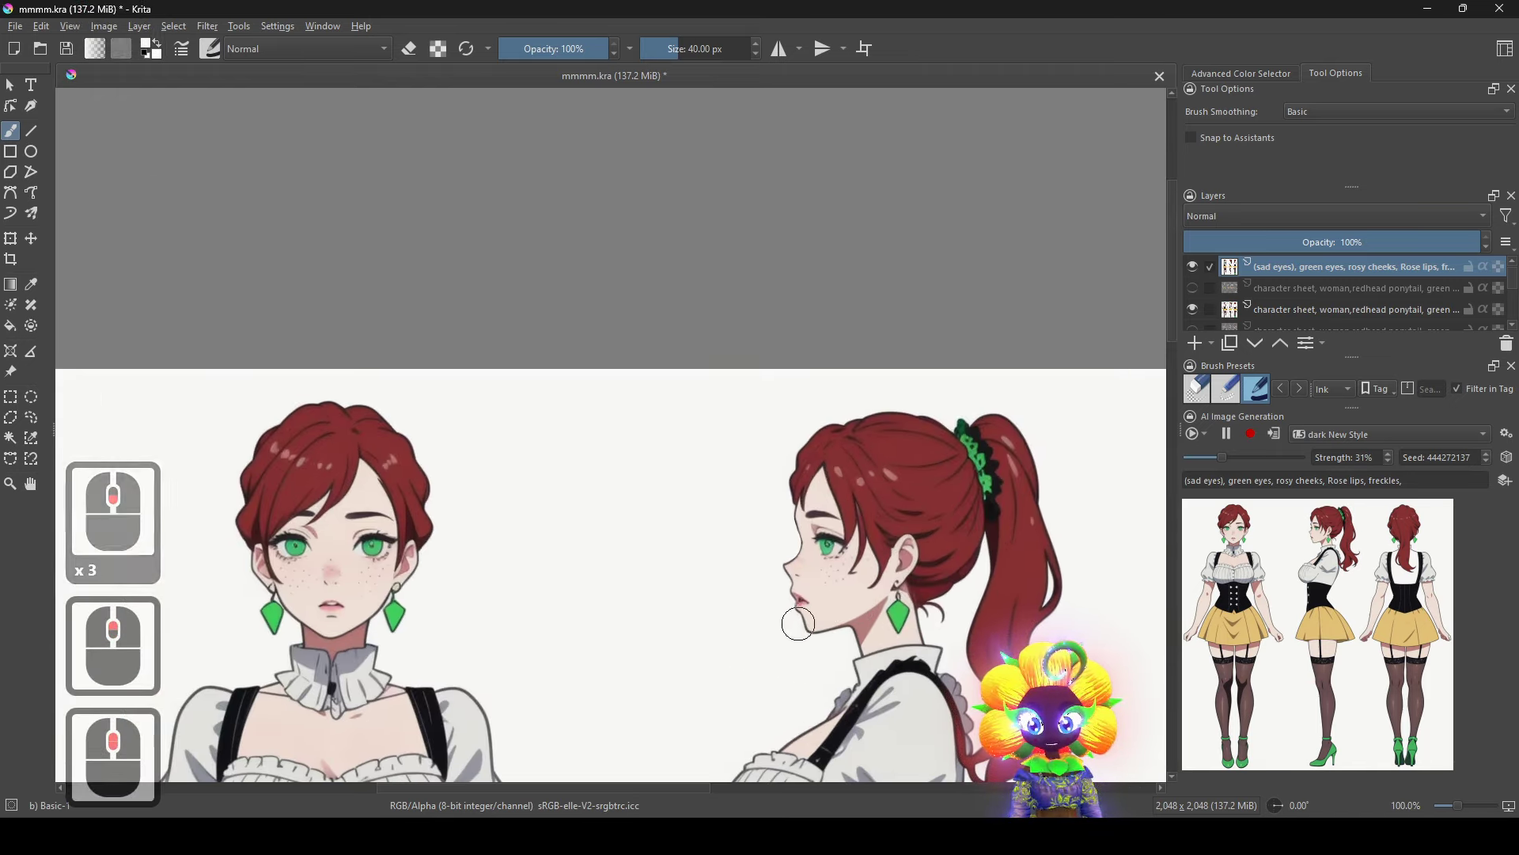
{"action": "scroll", "coordinate": [725, 658], "scroll_direction": "down", "scroll_amount": 2}
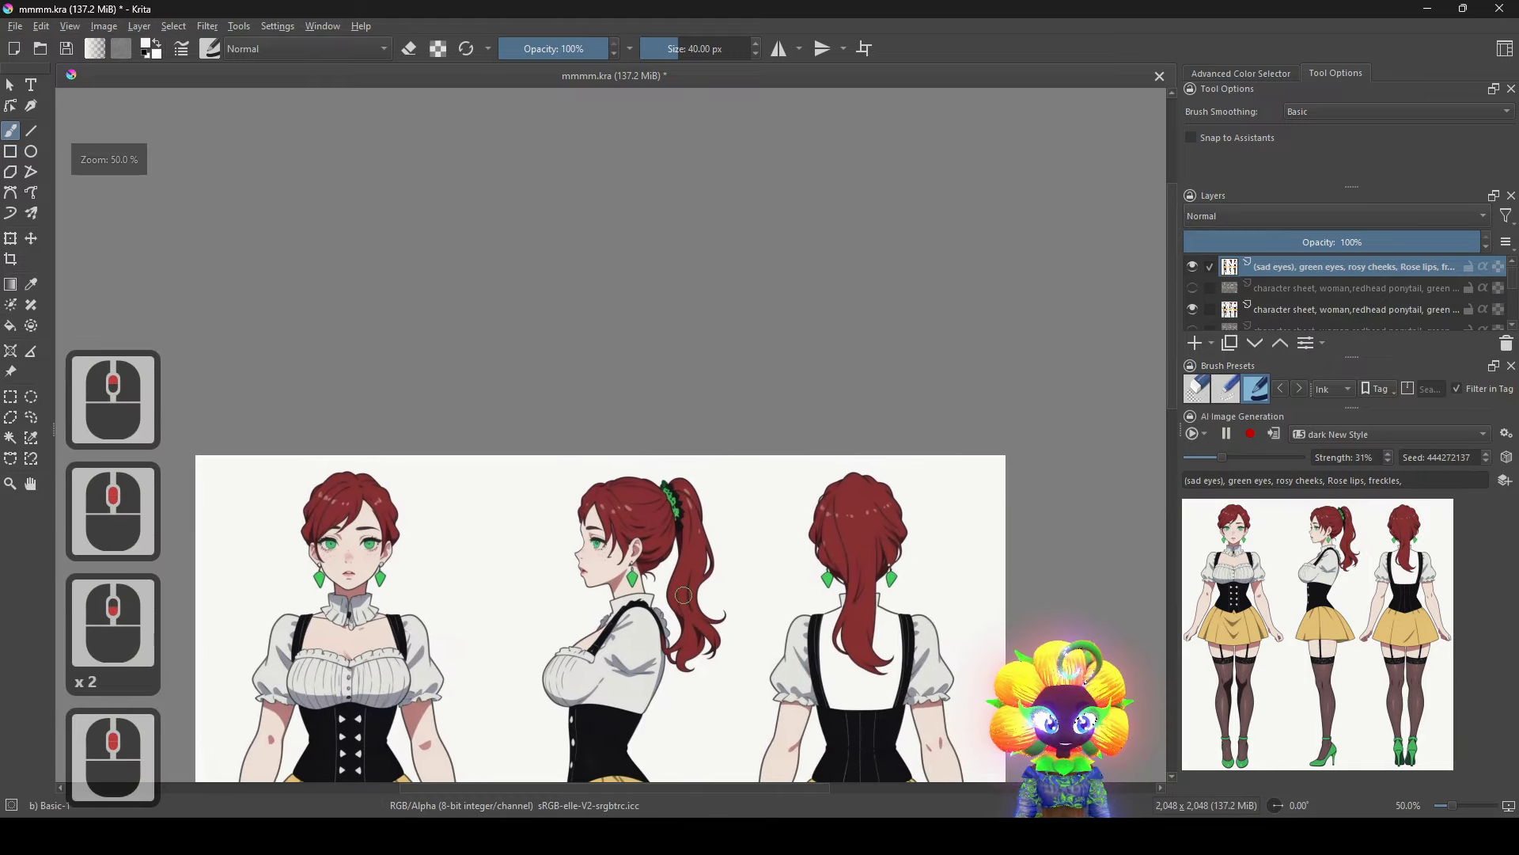
{"action": "scroll", "coordinate": [669, 572], "scroll_direction": "up", "scroll_amount": 2}
{"action": "scroll", "coordinate": [670, 572], "scroll_direction": "down", "scroll_amount": 3}
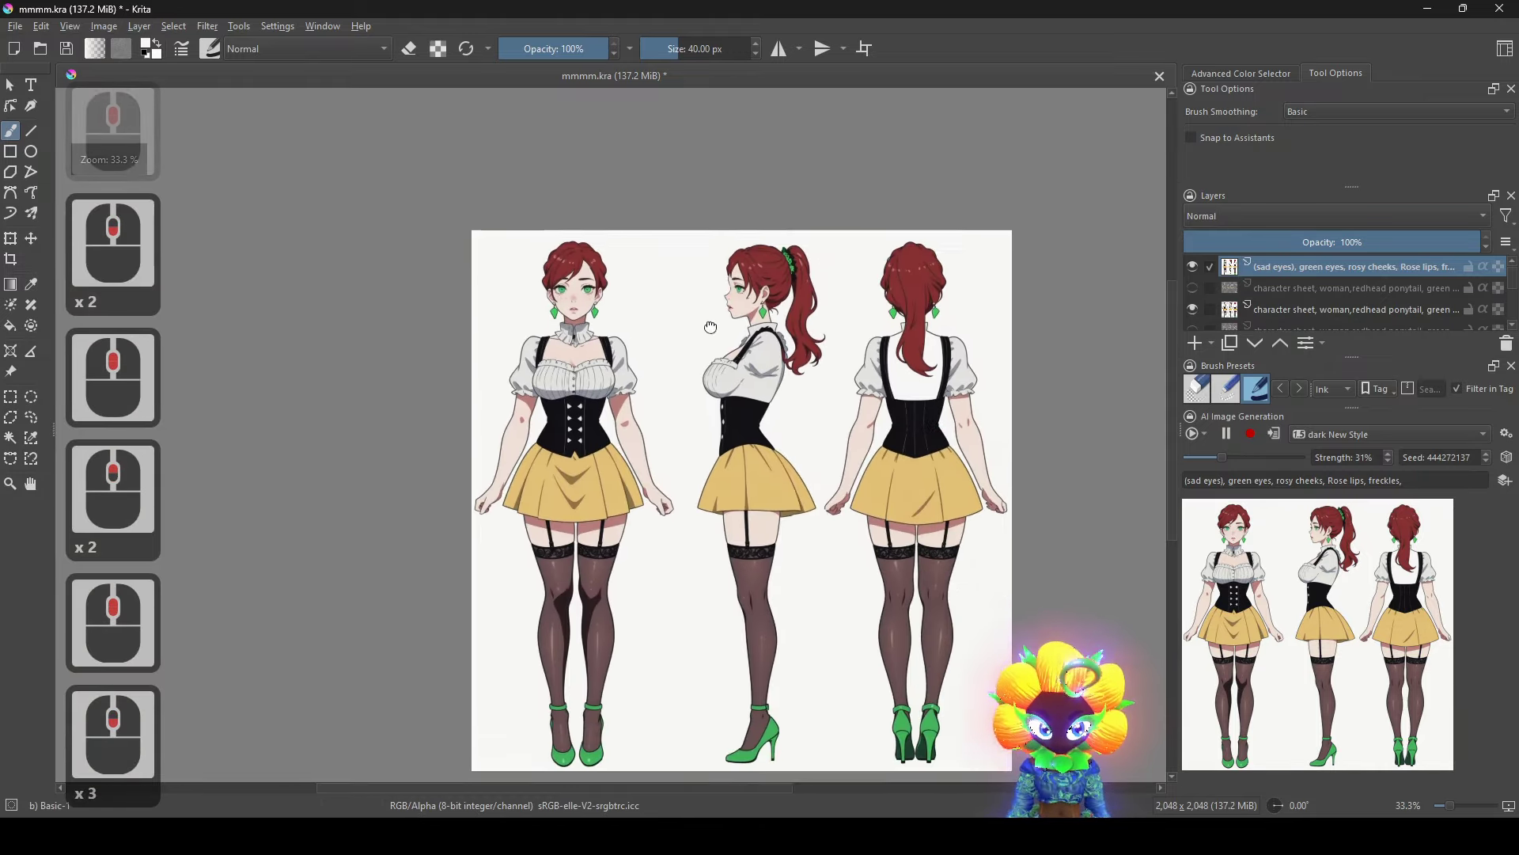
{"action": "scroll", "coordinate": [690, 407], "scroll_direction": "up", "scroll_amount": 1}
{"action": "left_click_drag", "start_coordinate": [694, 370], "coordinate": [661, 643]}
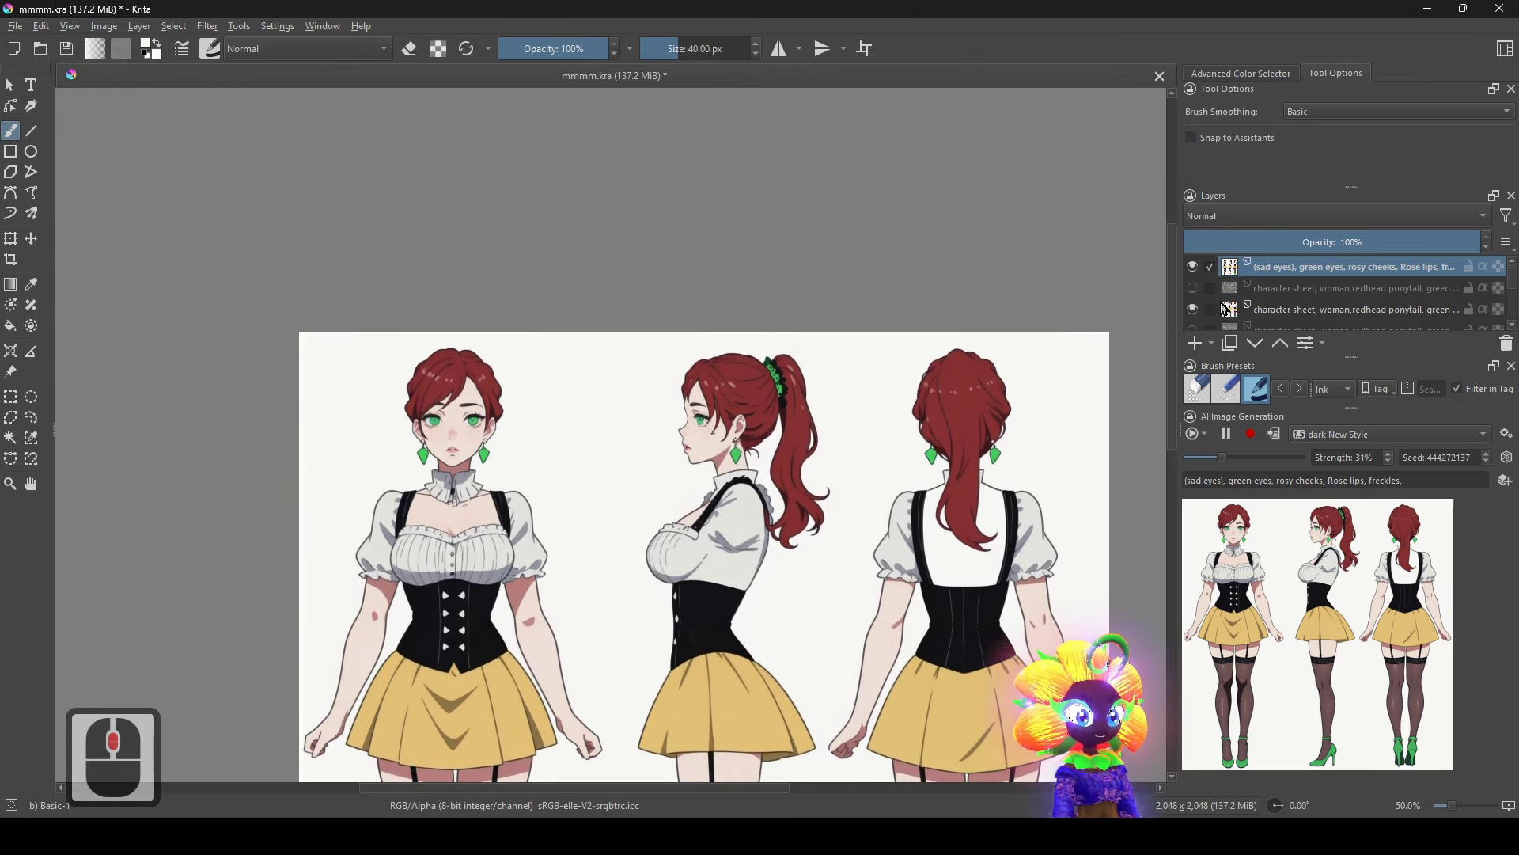
{"action": "scroll", "coordinate": [1226, 309], "scroll_direction": "down", "scroll_amount": 2}
{"action": "left_click_drag", "start_coordinate": [819, 448], "coordinate": [739, 460]}
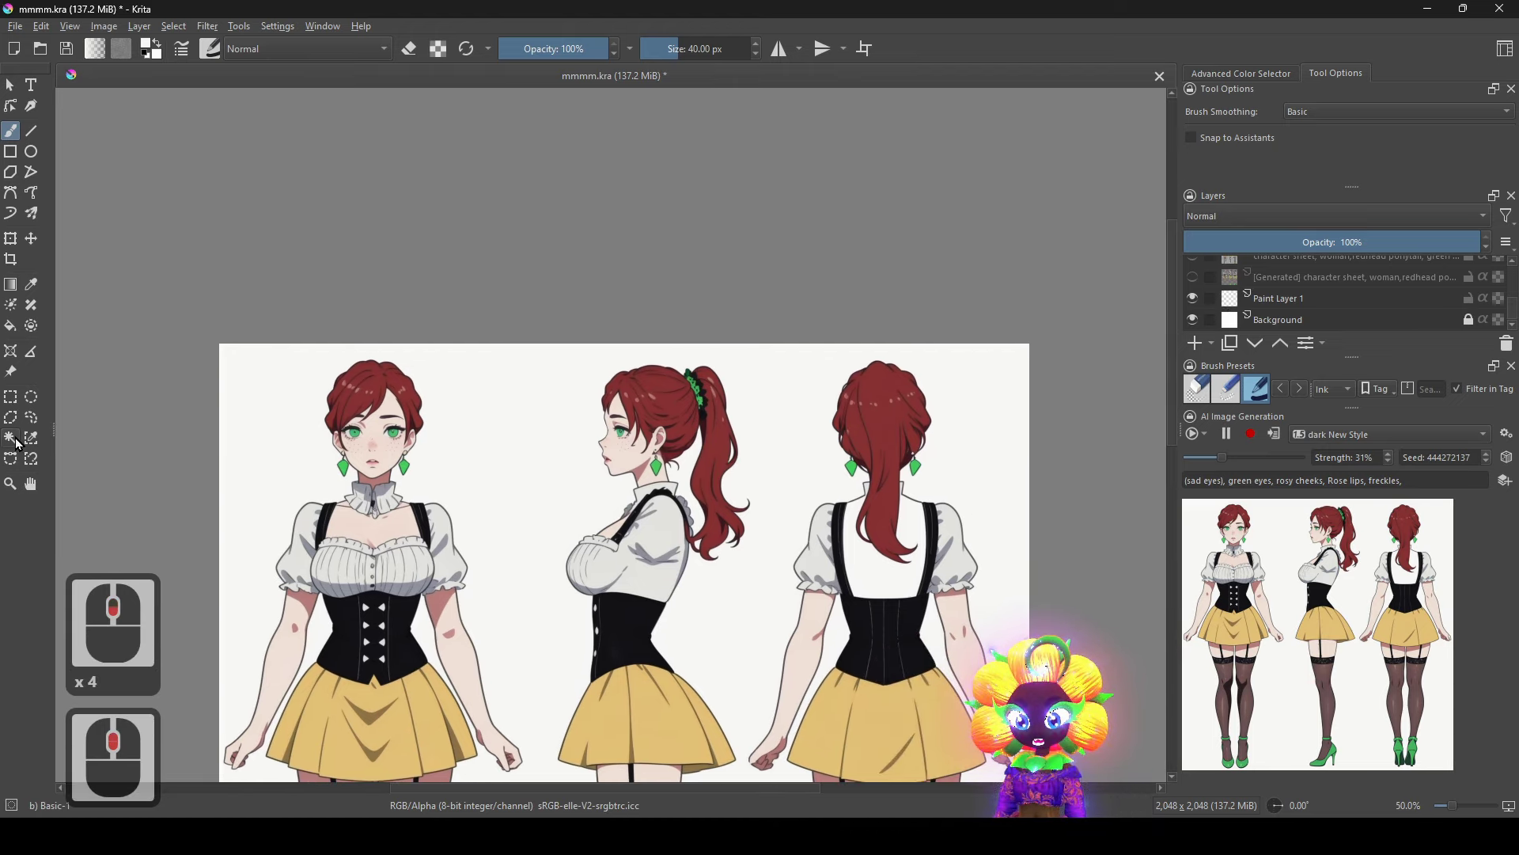
{"action": "left_click_drag", "start_coordinate": [681, 511], "coordinate": [611, 492]}
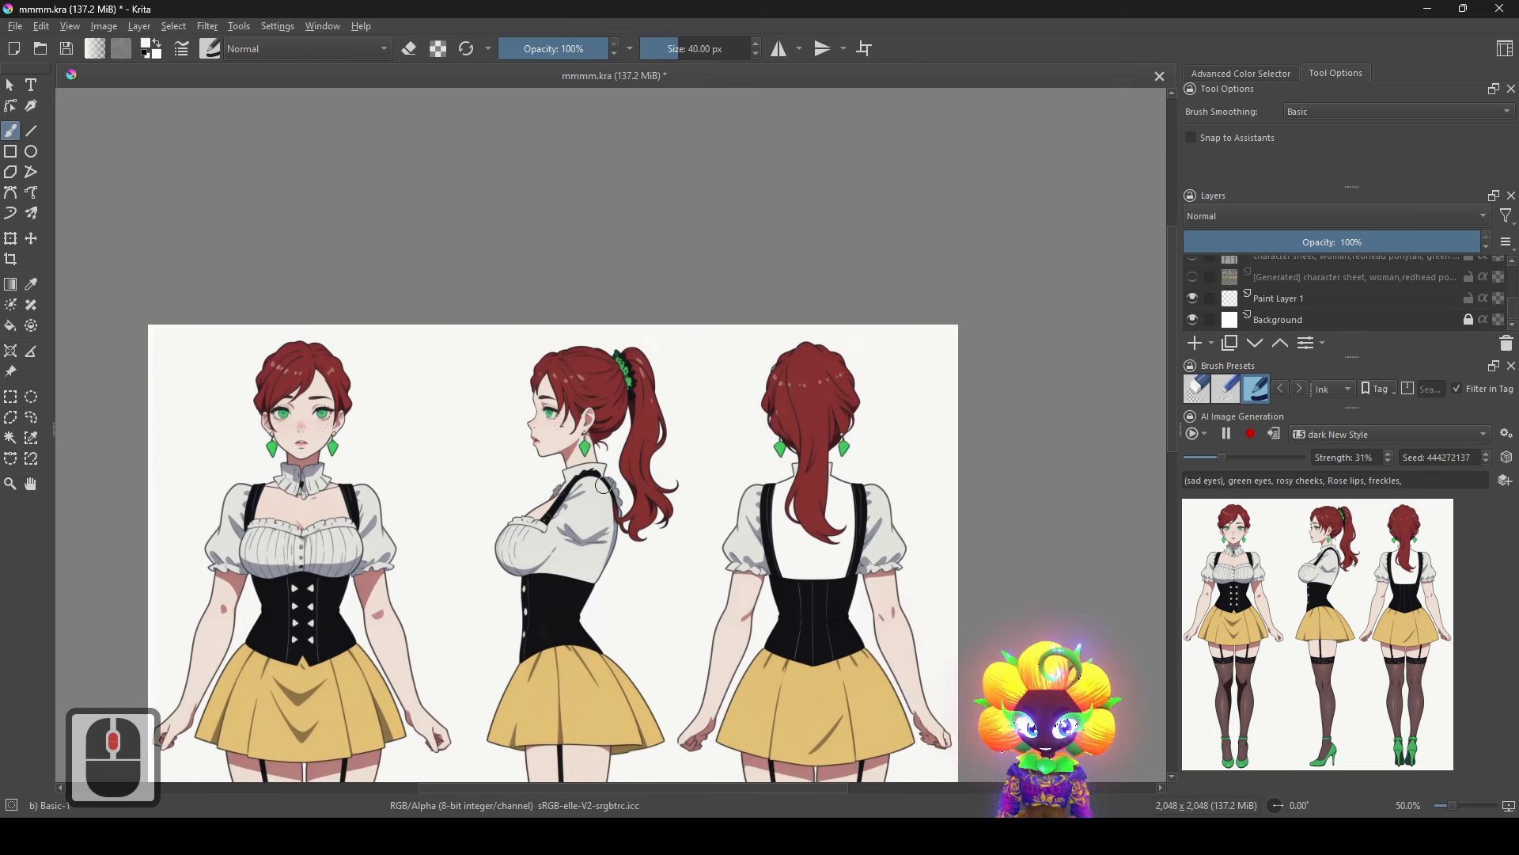
{"action": "left_click_drag", "start_coordinate": [762, 435], "coordinate": [597, 379]}
{"action": "scroll", "coordinate": [596, 379], "scroll_direction": "down", "scroll_amount": 1}
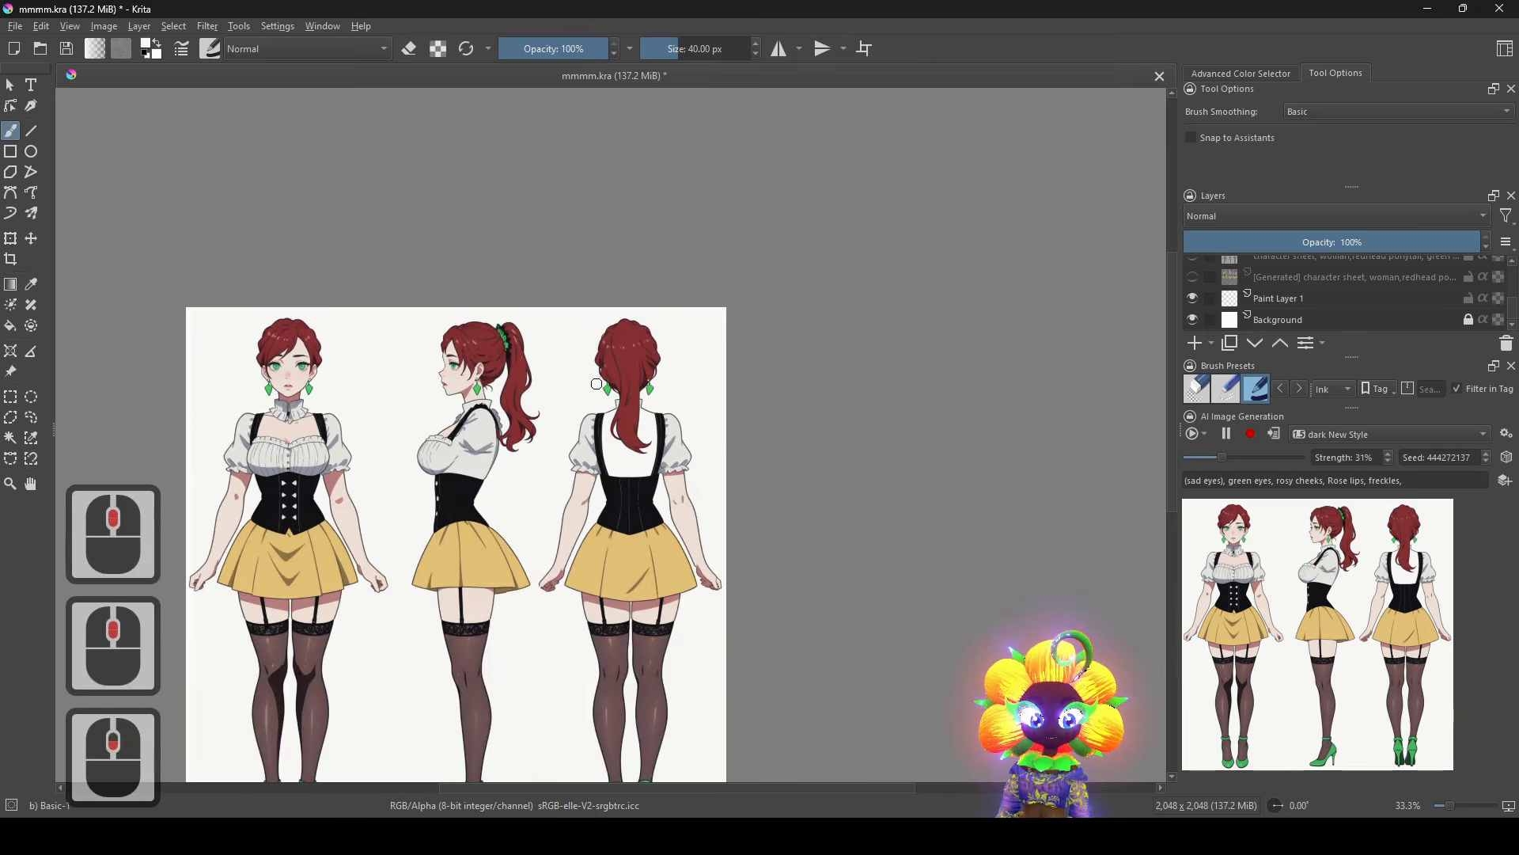
{"action": "left_click_drag", "start_coordinate": [859, 508], "coordinate": [872, 437]}
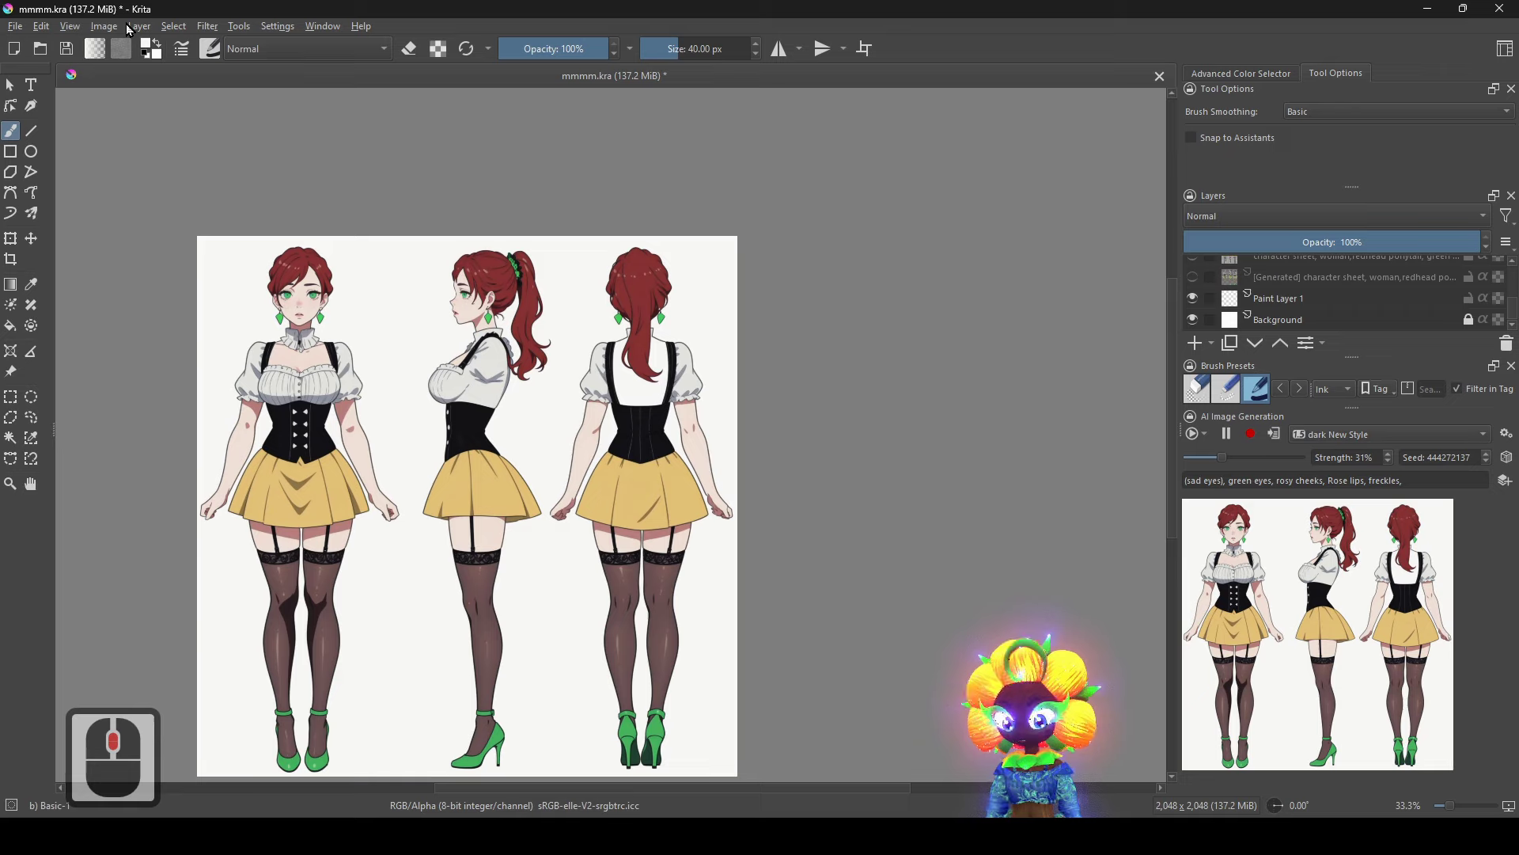
{"action": "left_click_drag", "start_coordinate": [876, 456], "coordinate": [1025, 417]}
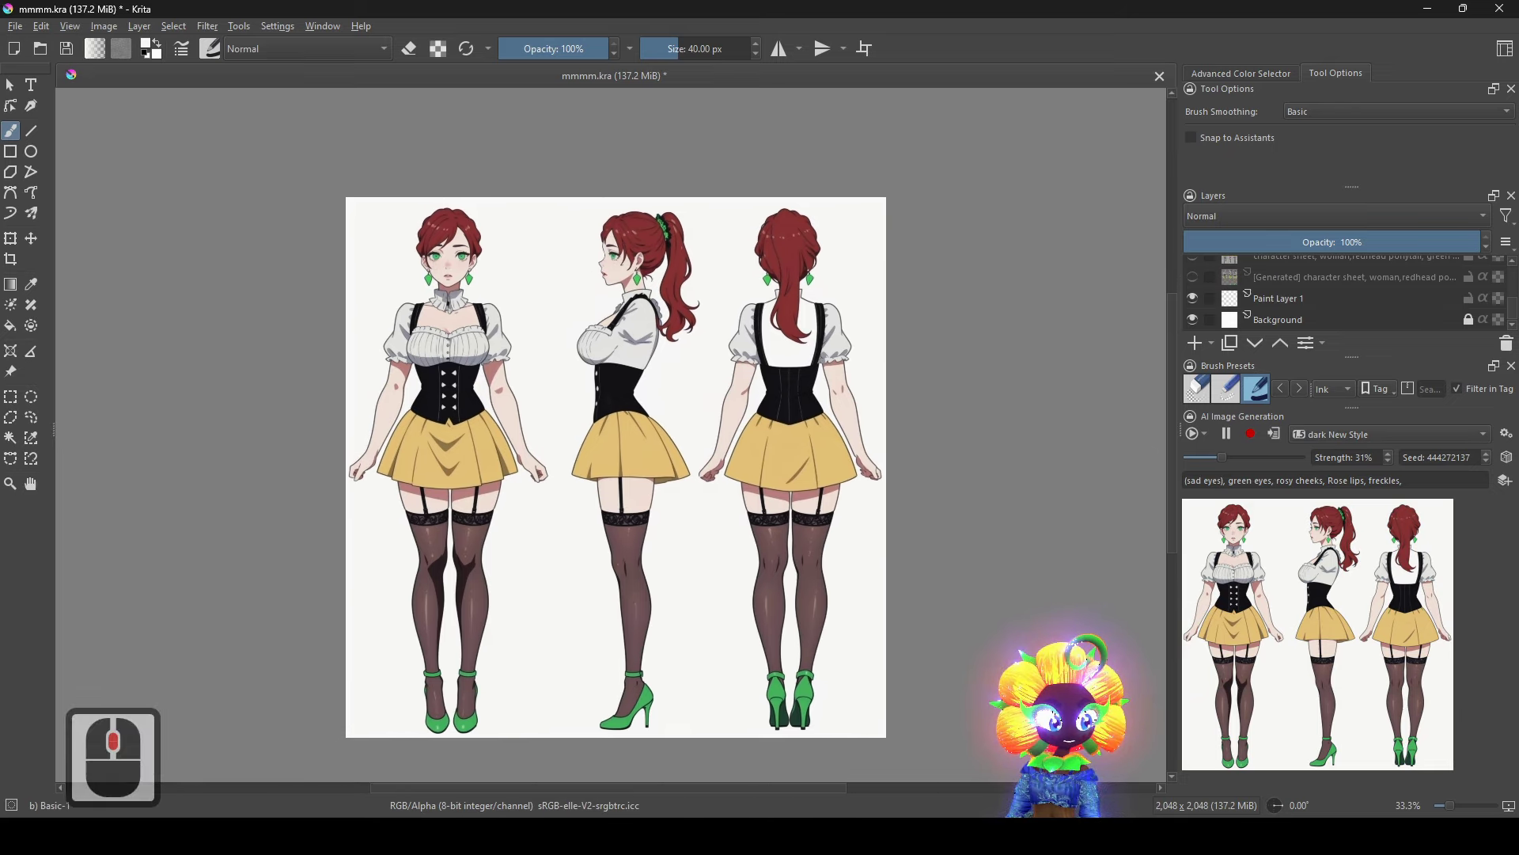
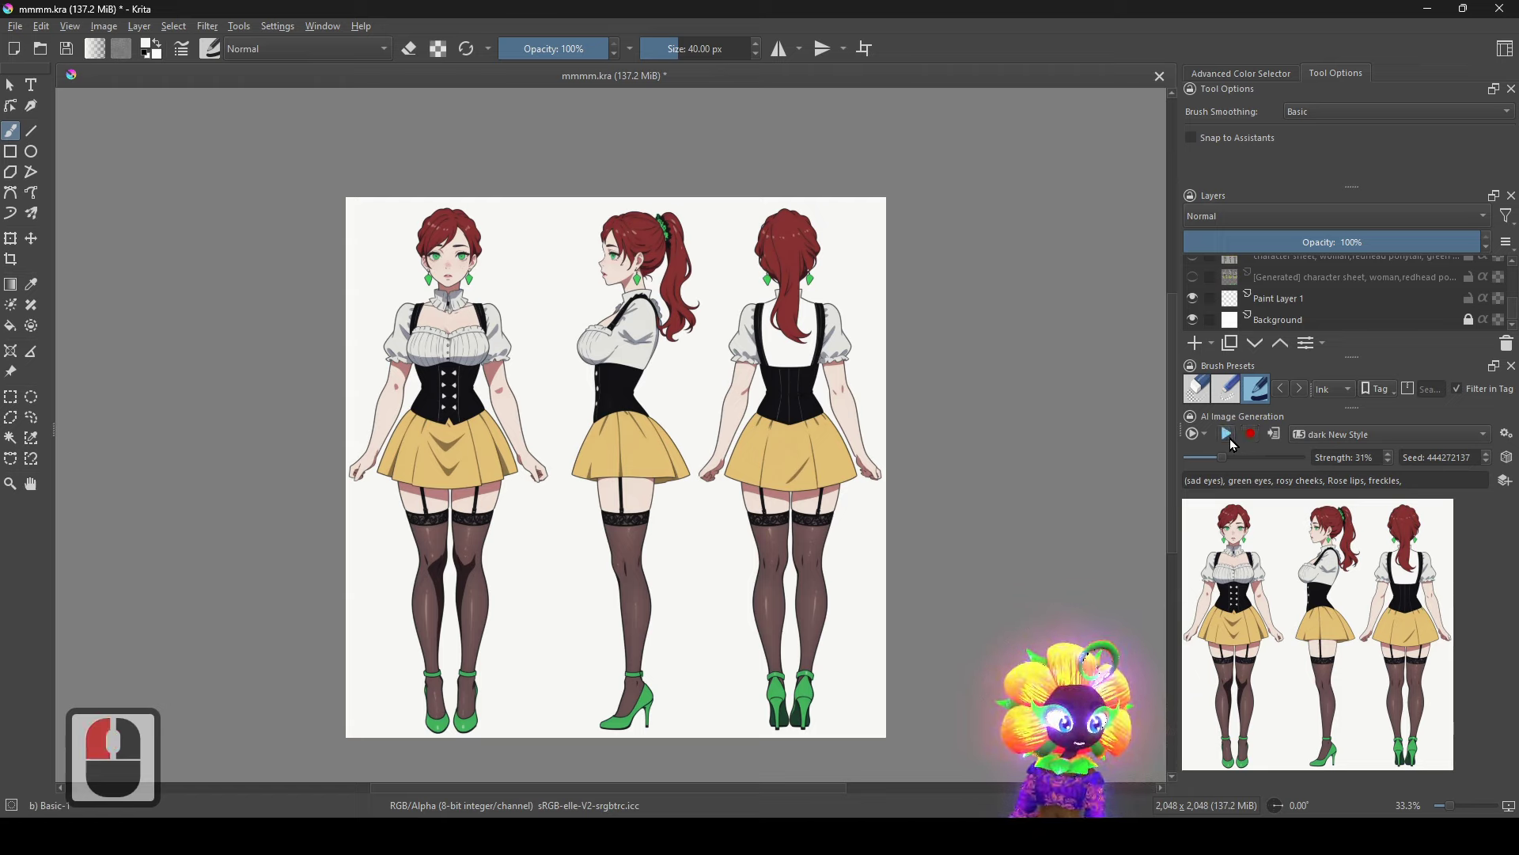
Hide the earlier visible character-sheet layer so that the sad-eyes refined layer is the only version shown above the background.
{"action": "left_click", "coordinate": [1229, 435]}
{"action": "scroll", "coordinate": [1284, 297], "scroll_direction": "up", "scroll_amount": 6}
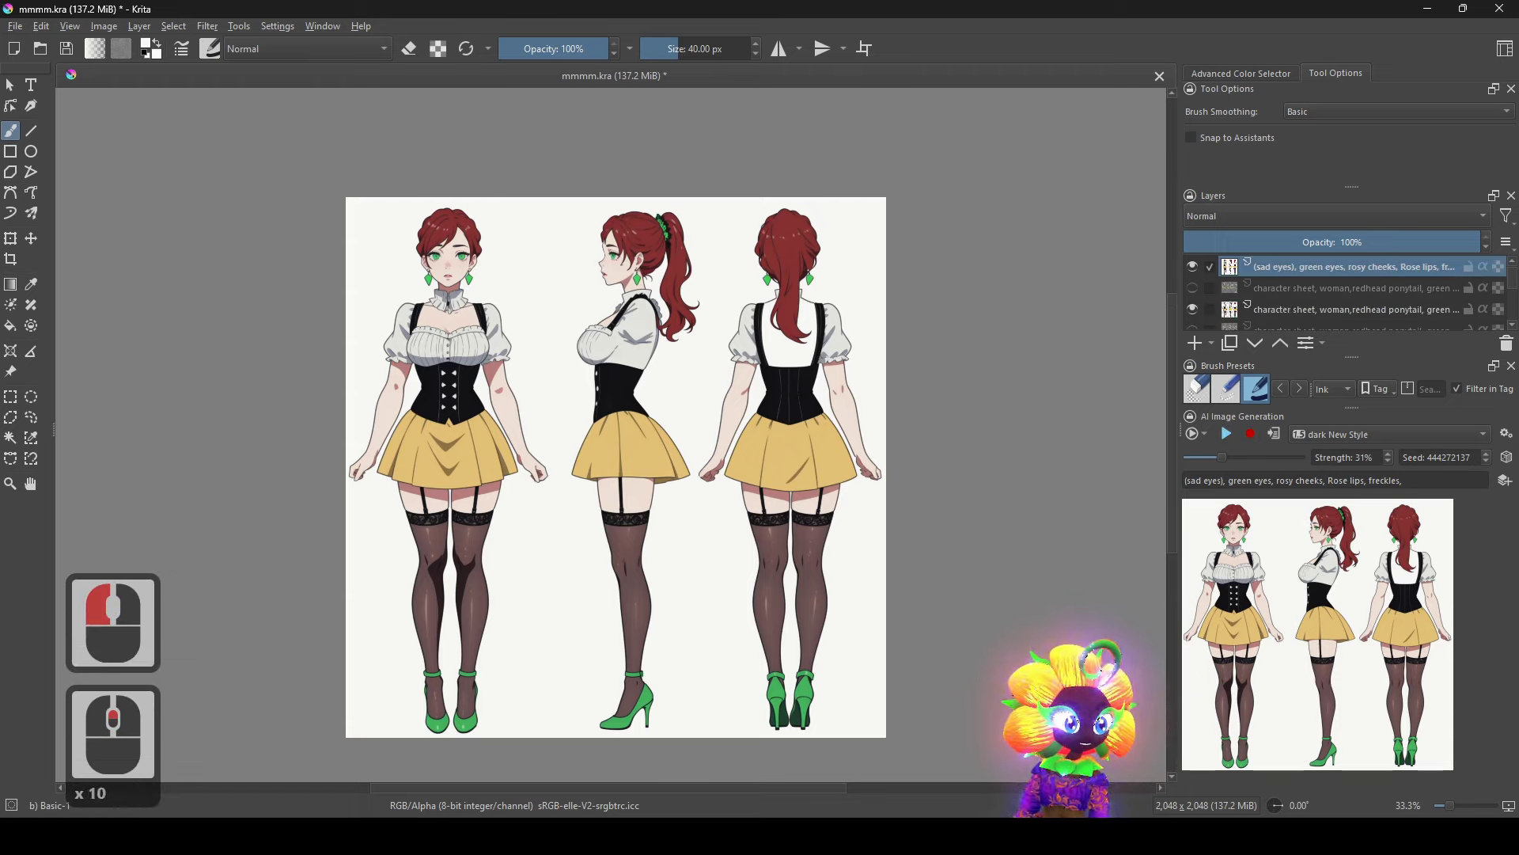
{"action": "left_click", "coordinate": [1194, 309]}
{"action": "scroll", "coordinate": [1306, 300], "scroll_direction": "down", "scroll_amount": 3}
{"action": "scroll", "coordinate": [1306, 301], "scroll_direction": "up", "scroll_amount": 4}
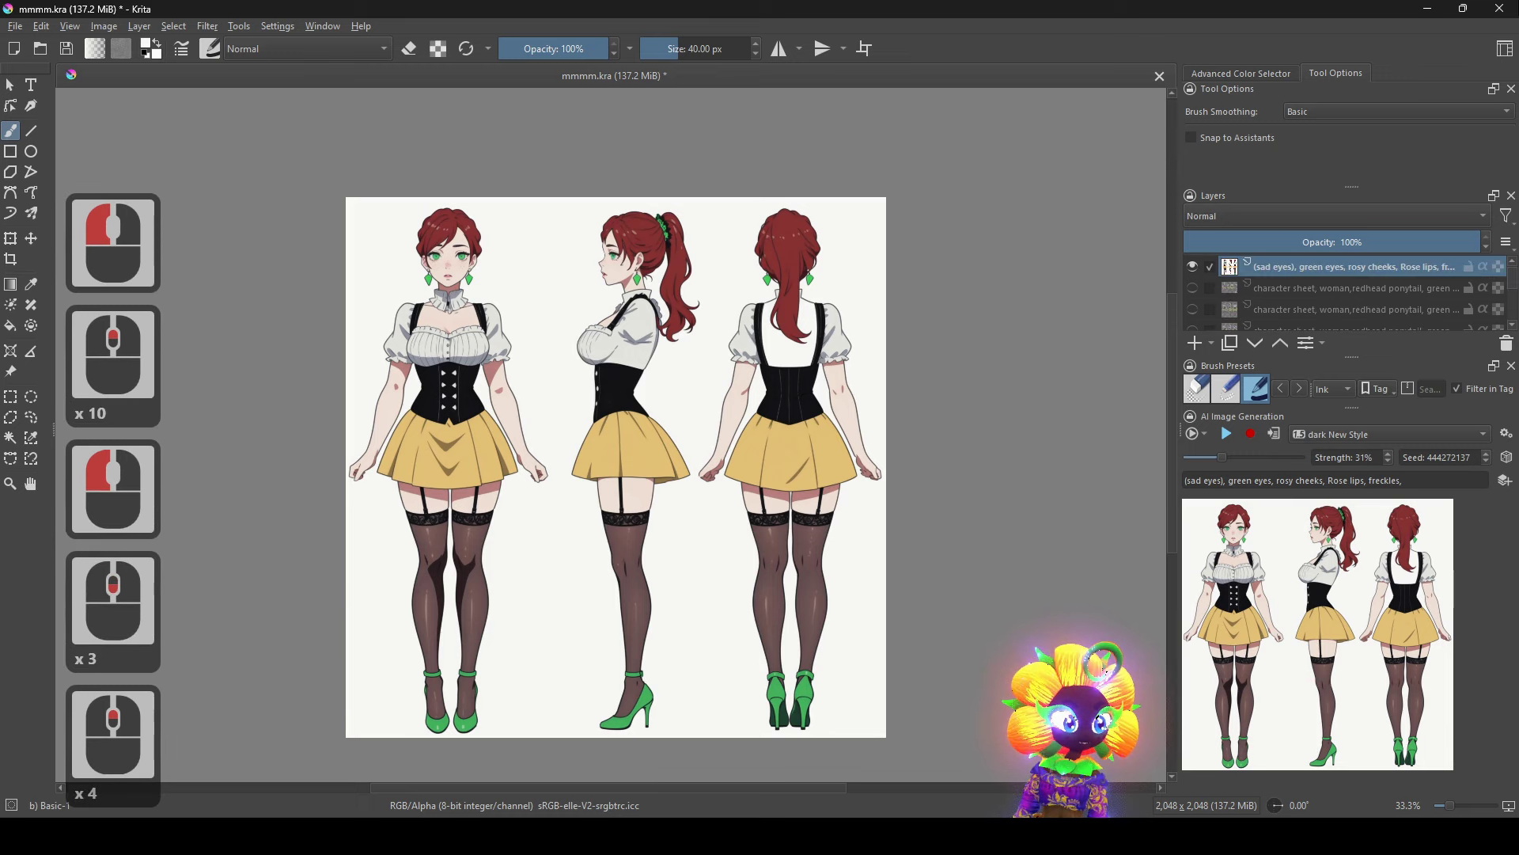
Close Krita while saving the changes, relaunch it and reopen mmmm.kra from the recent images.
{"action": "left_click", "coordinate": [1513, 8]}
{"action": "left_click", "coordinate": [734, 437]}
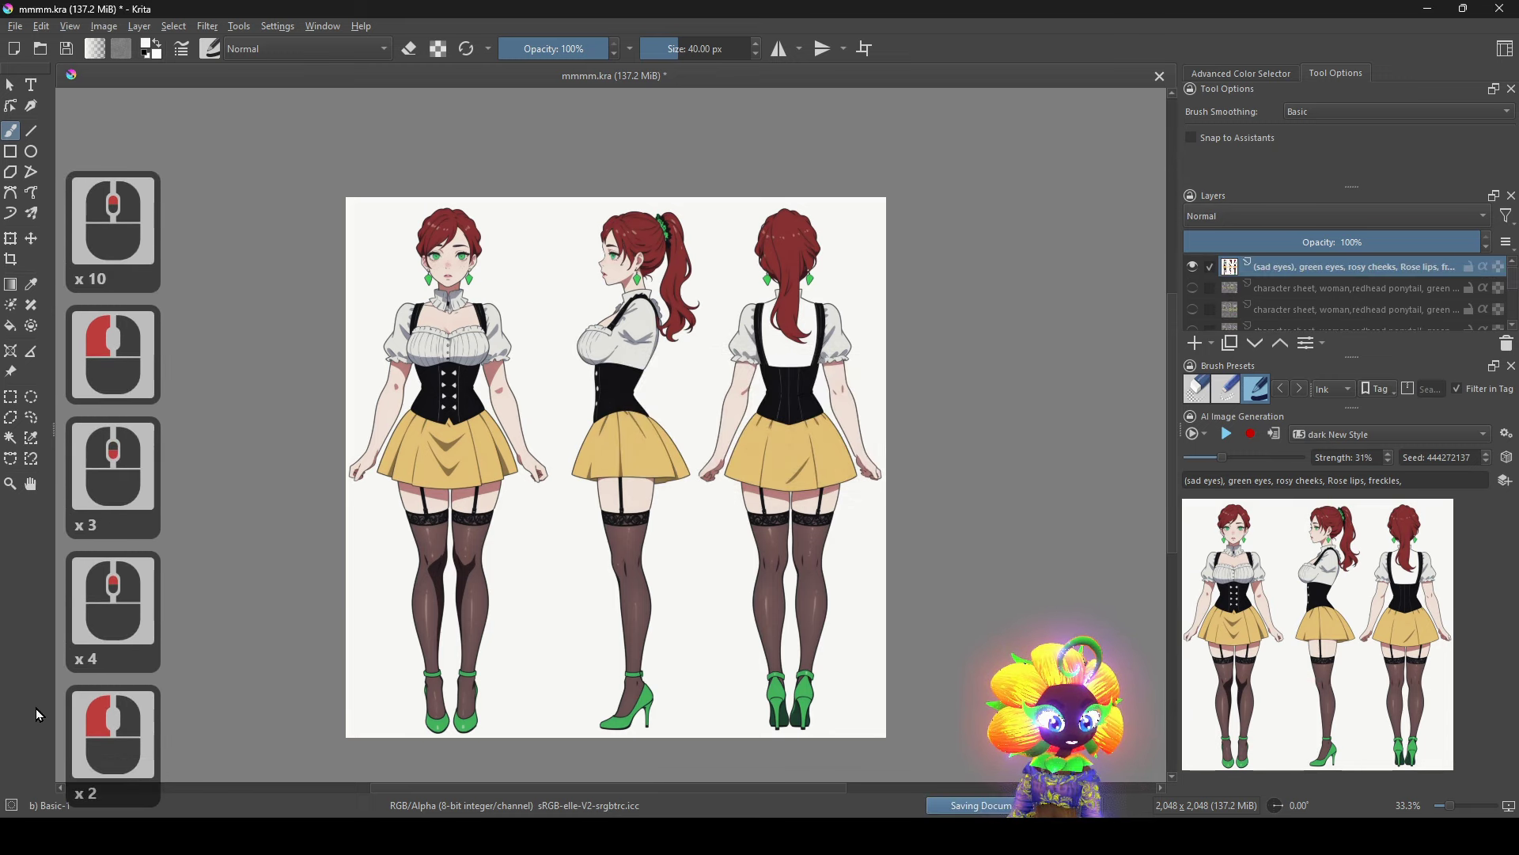
{"action": "double_click", "coordinate": [36, 765]}
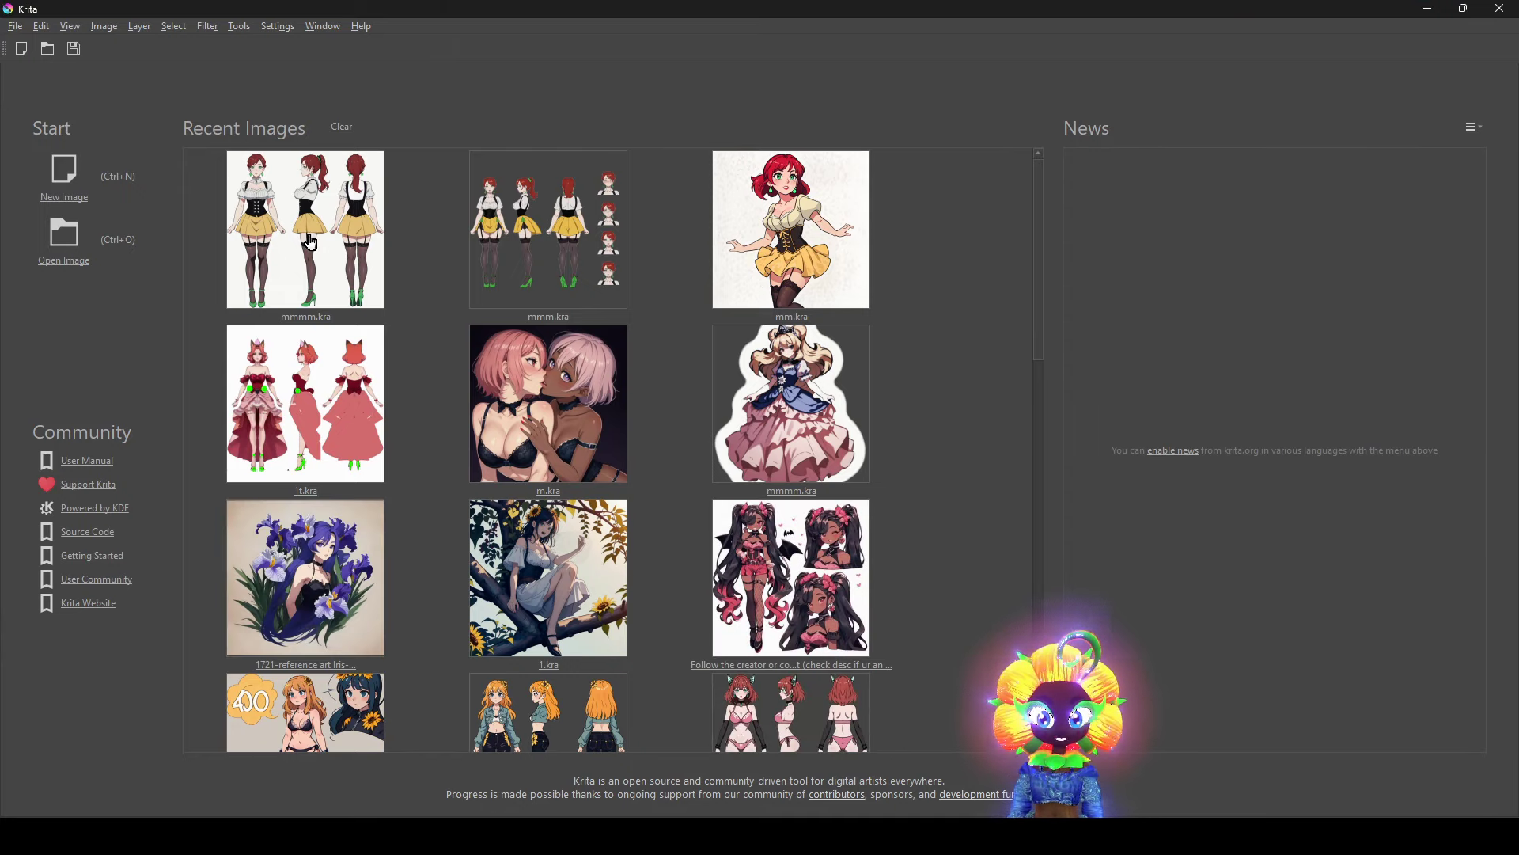
{"action": "left_click", "coordinate": [298, 231]}
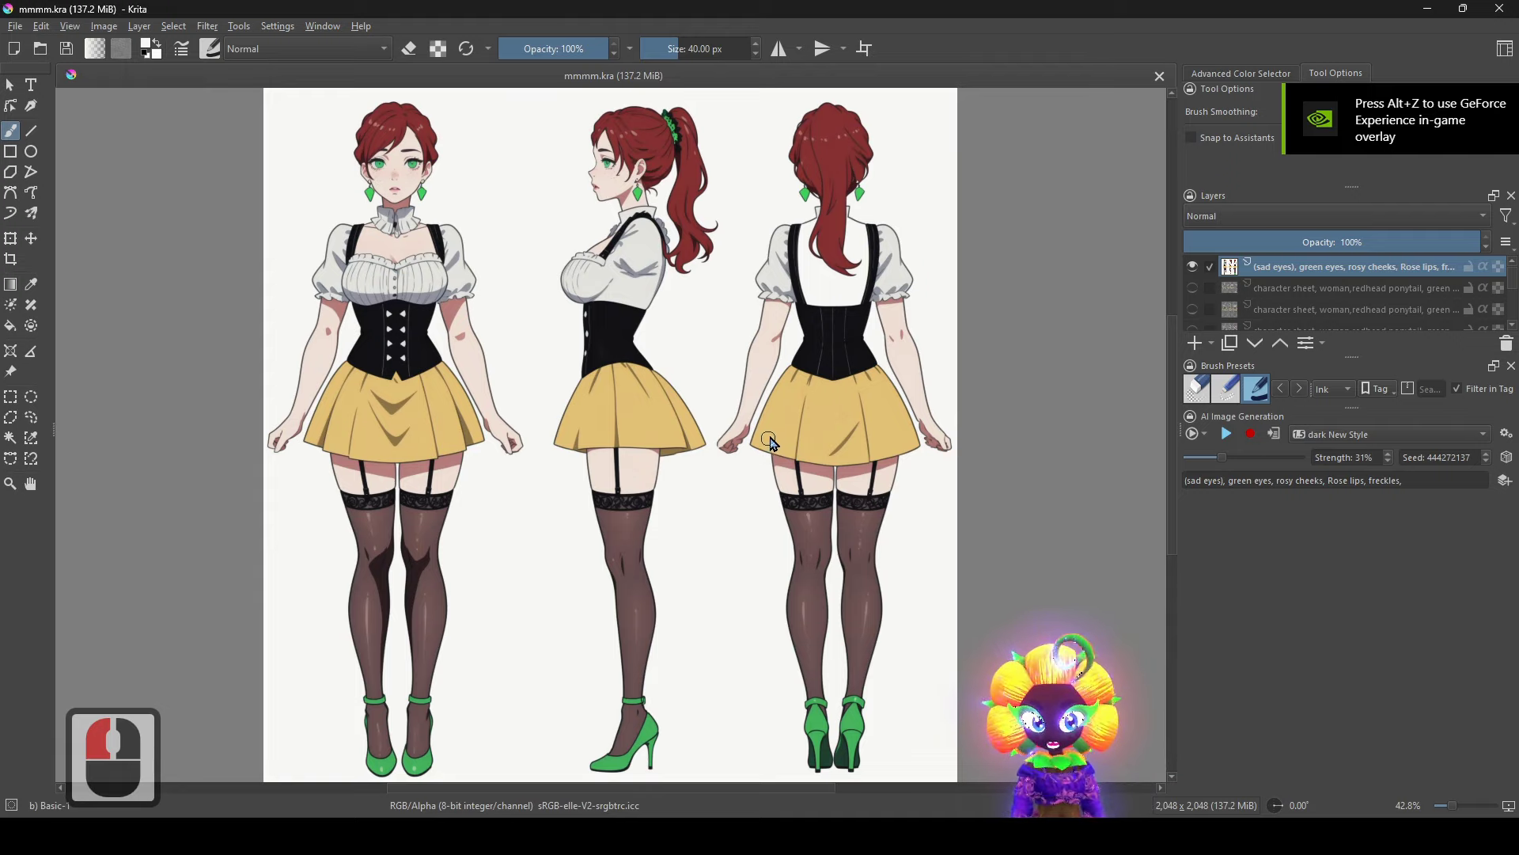
Select a rectangle around the front-view figure's head and bust and copy the selection to a new layer.
{"action": "scroll", "coordinate": [623, 282], "scroll_direction": "up", "scroll_amount": 5}
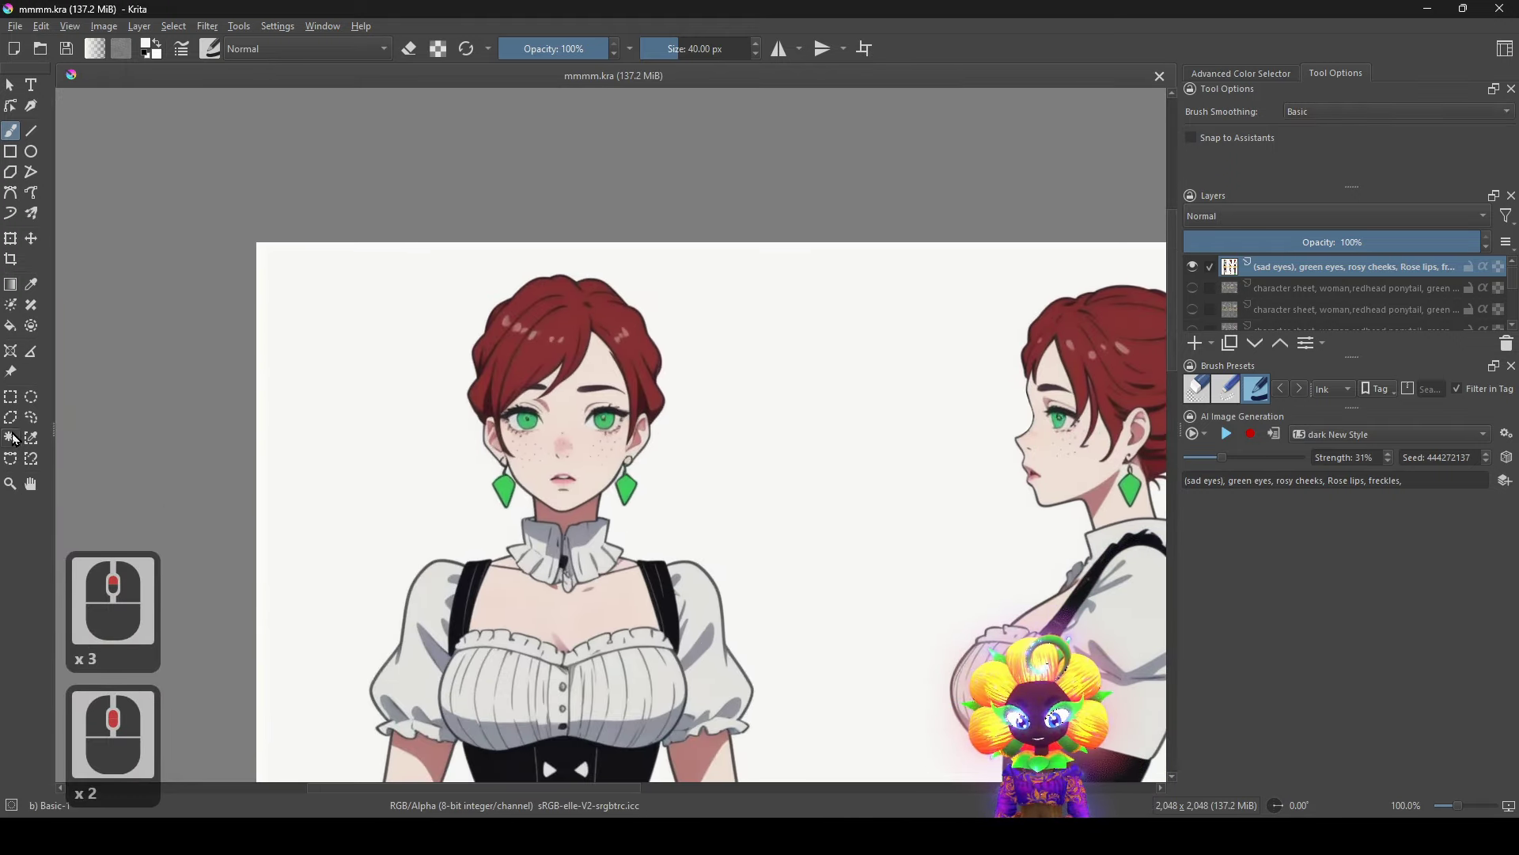
{"action": "left_click_drag", "start_coordinate": [252, 440], "coordinate": [291, 379]}
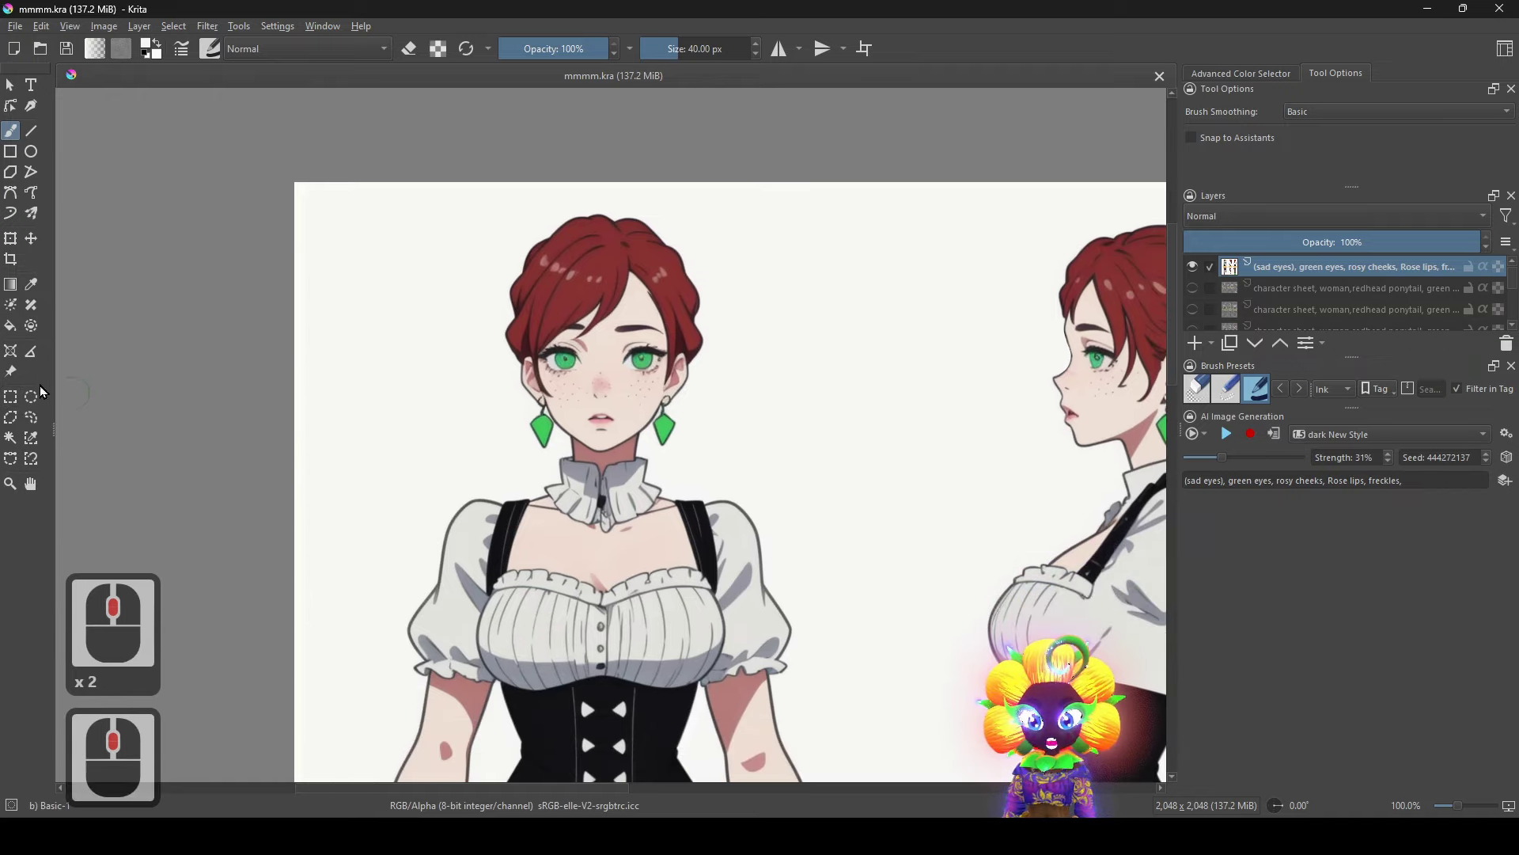
{"action": "left_click", "coordinate": [10, 397]}
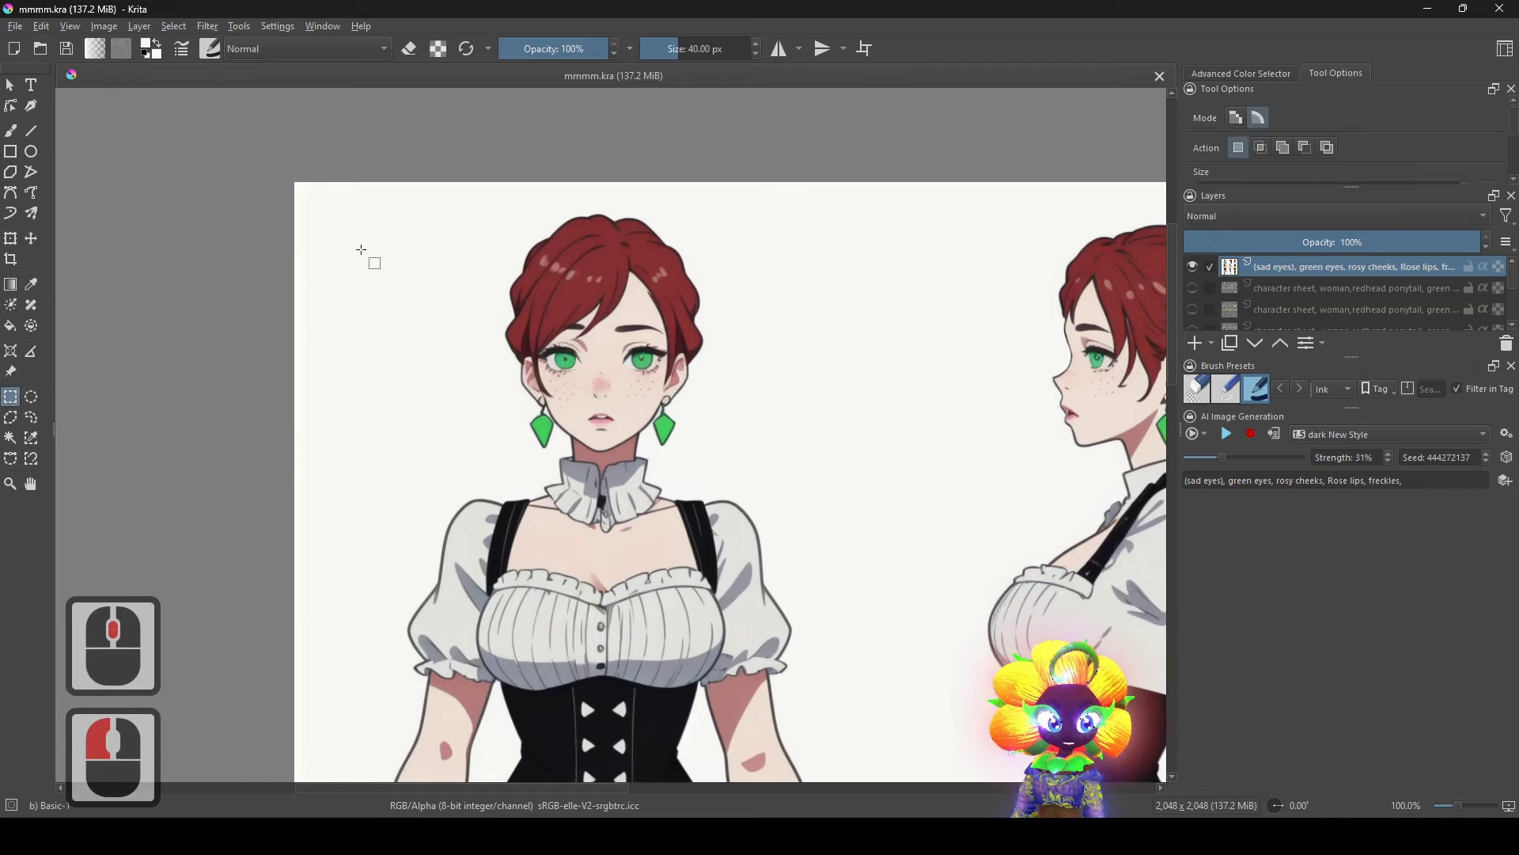
{"action": "left_click_drag", "start_coordinate": [325, 196], "coordinate": [876, 694]}
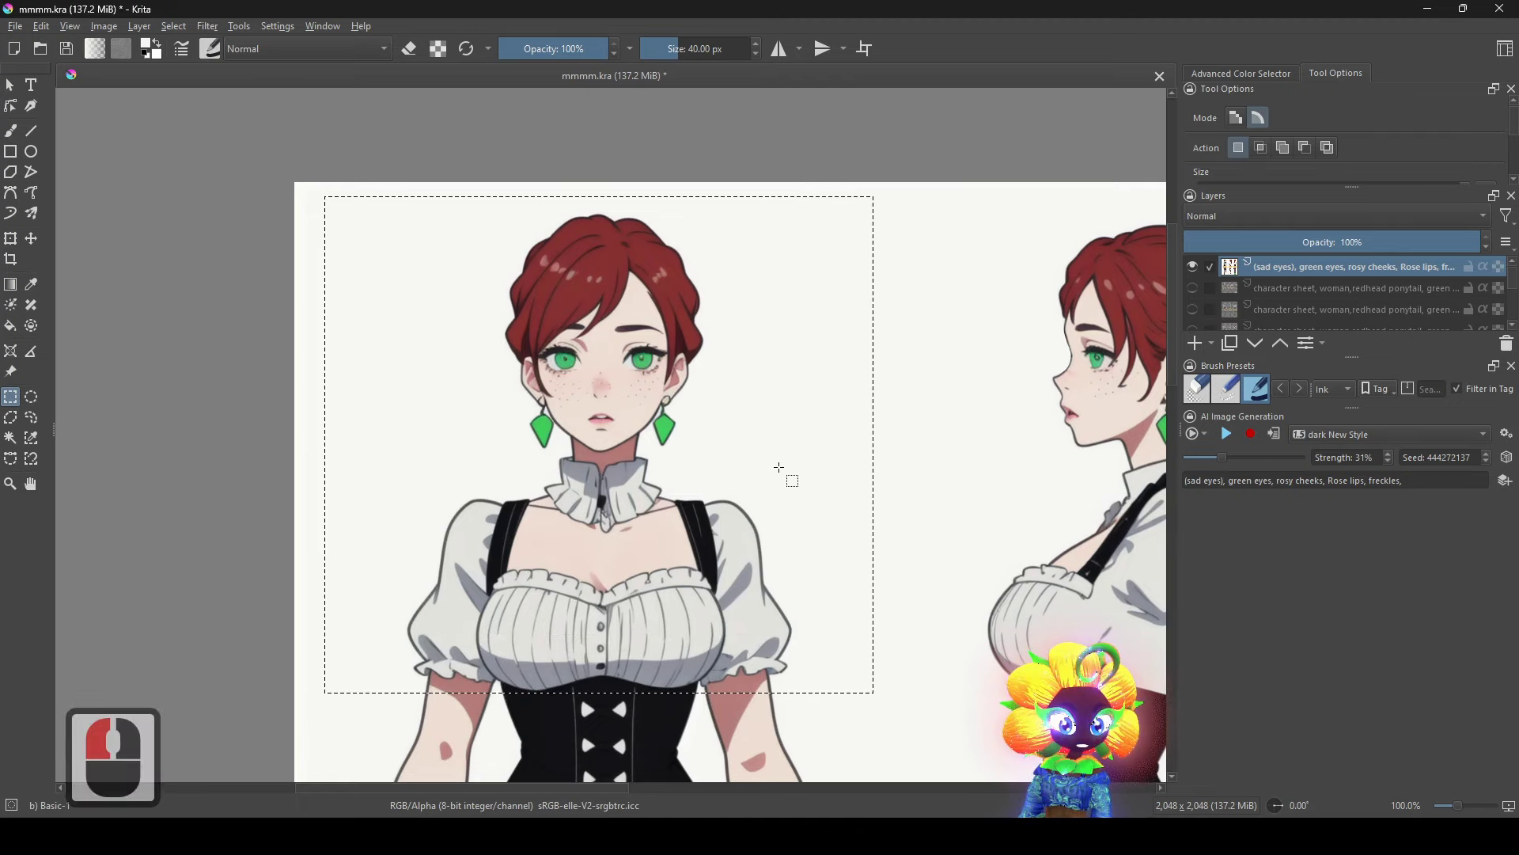
{"action": "right_click", "coordinate": [735, 340]}
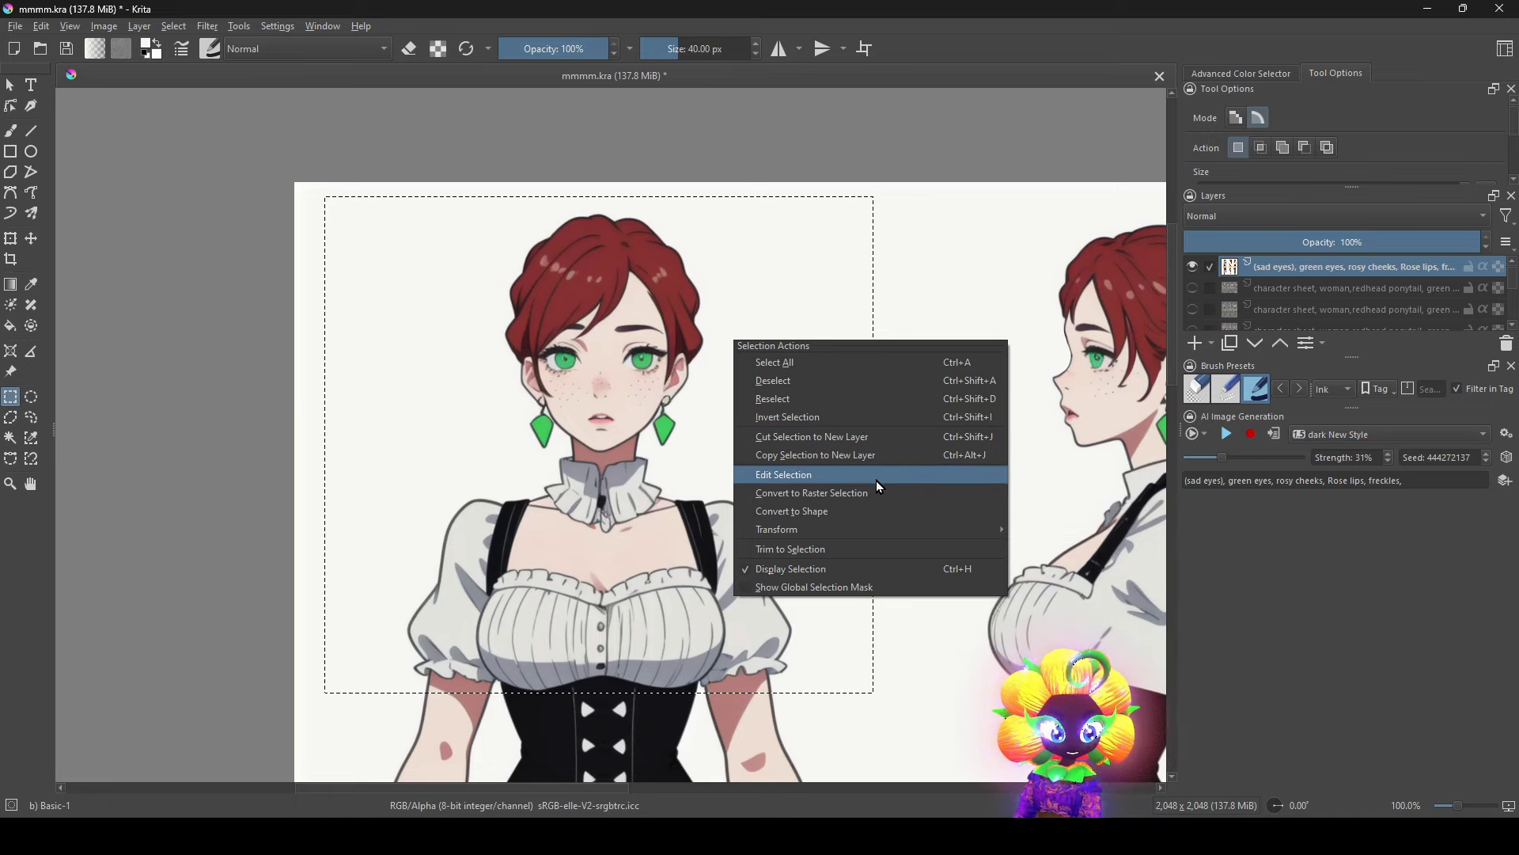
{"action": "left_click", "coordinate": [871, 455]}
{"action": "scroll", "coordinate": [843, 455], "scroll_direction": "down", "scroll_amount": 1}
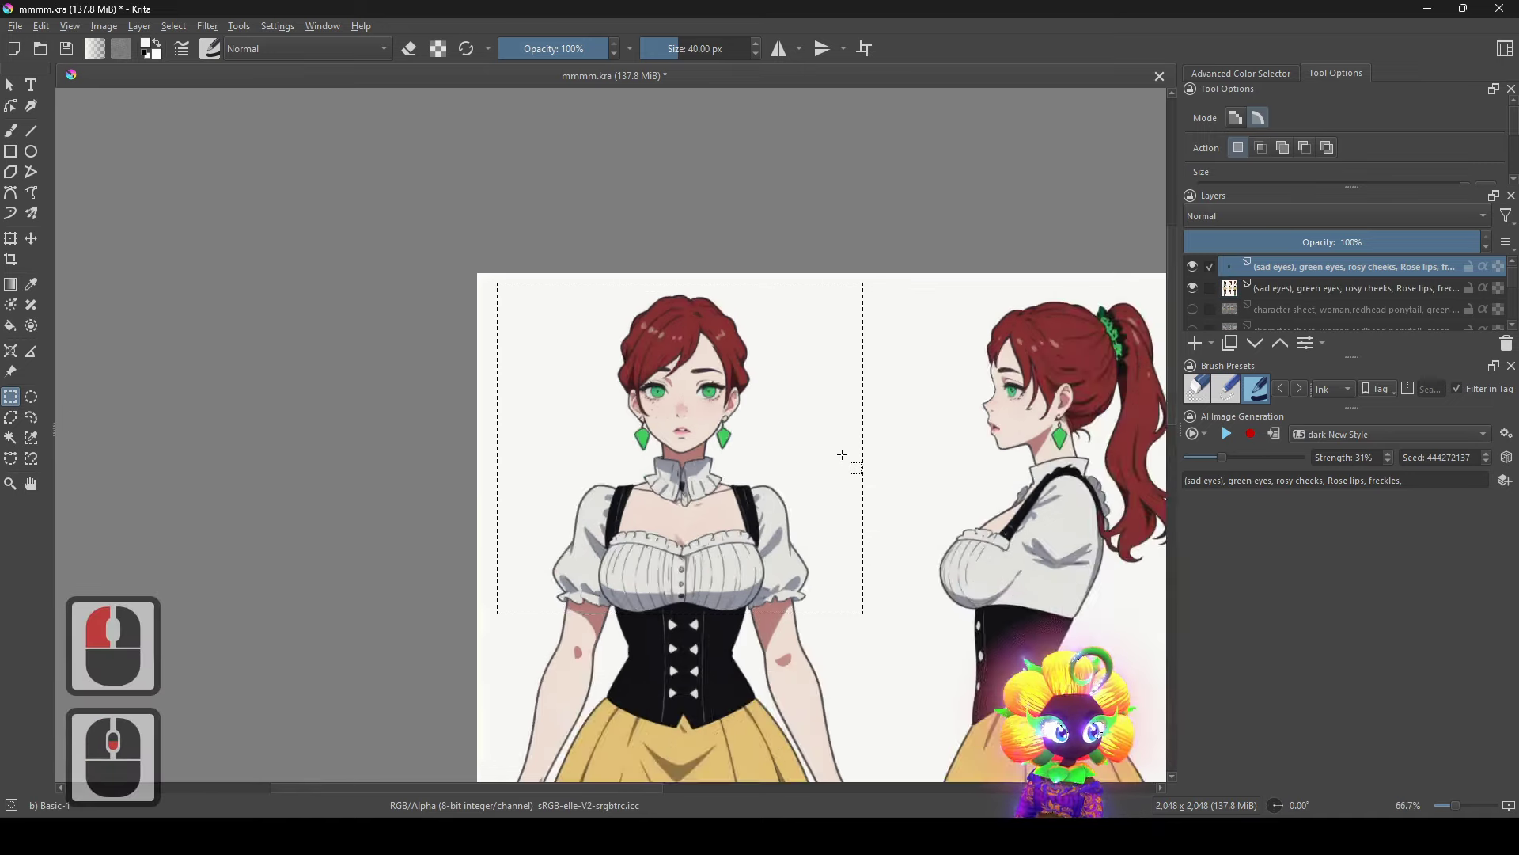
Move the copied bust with the Transform tool to just beyond the canvas edge beside the back view, level with the heads.
{"action": "scroll", "coordinate": [583, 282], "scroll_direction": "down", "scroll_amount": 3}
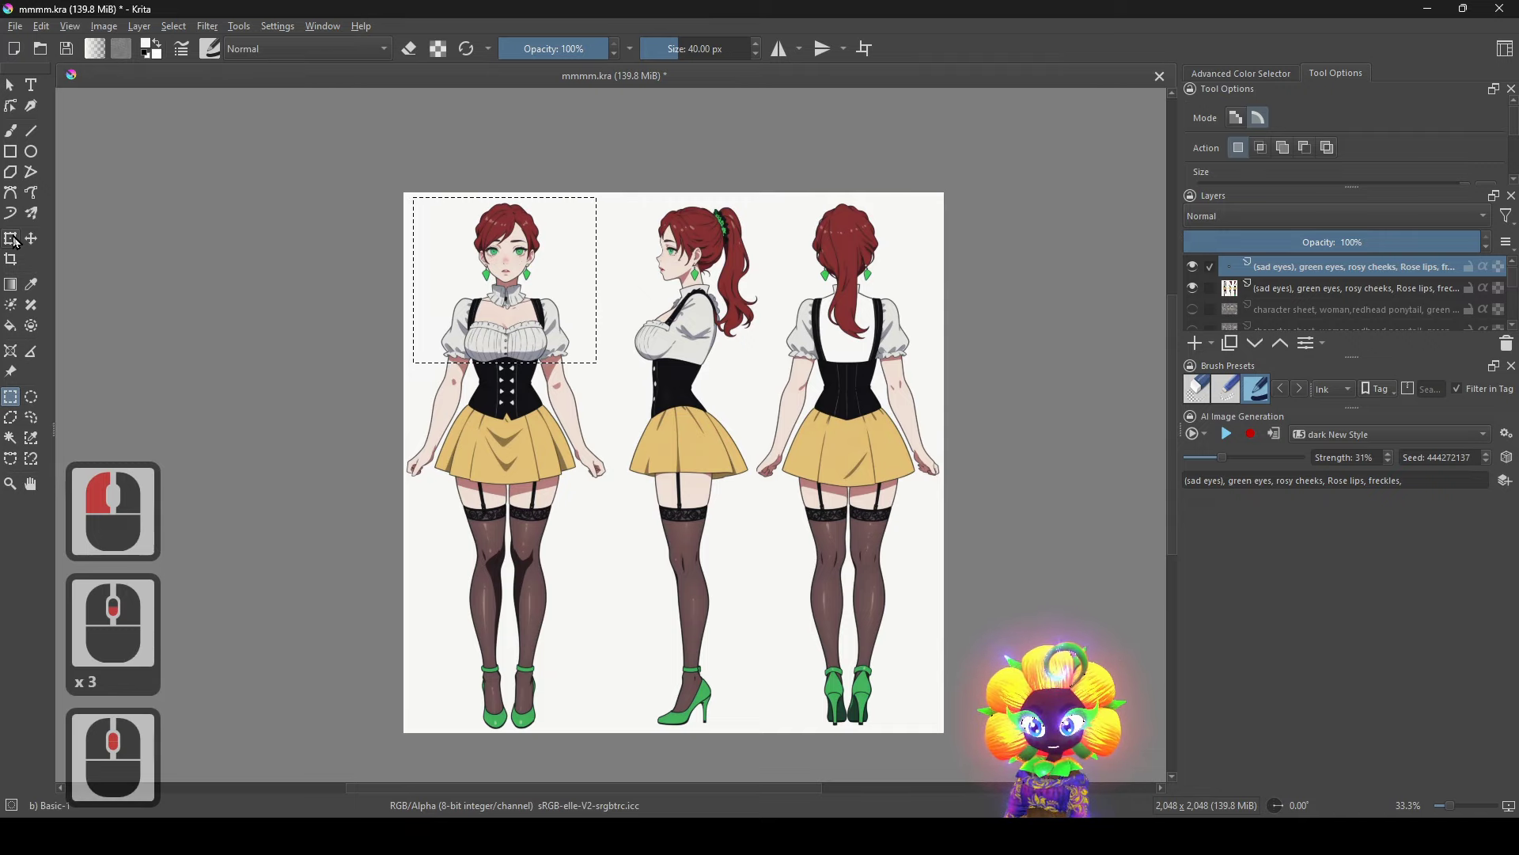
{"action": "left_click", "coordinate": [11, 239]}
{"action": "left_click_drag", "start_coordinate": [545, 328], "coordinate": [815, 338]}
{"action": "key", "text": "ctrl+z"}
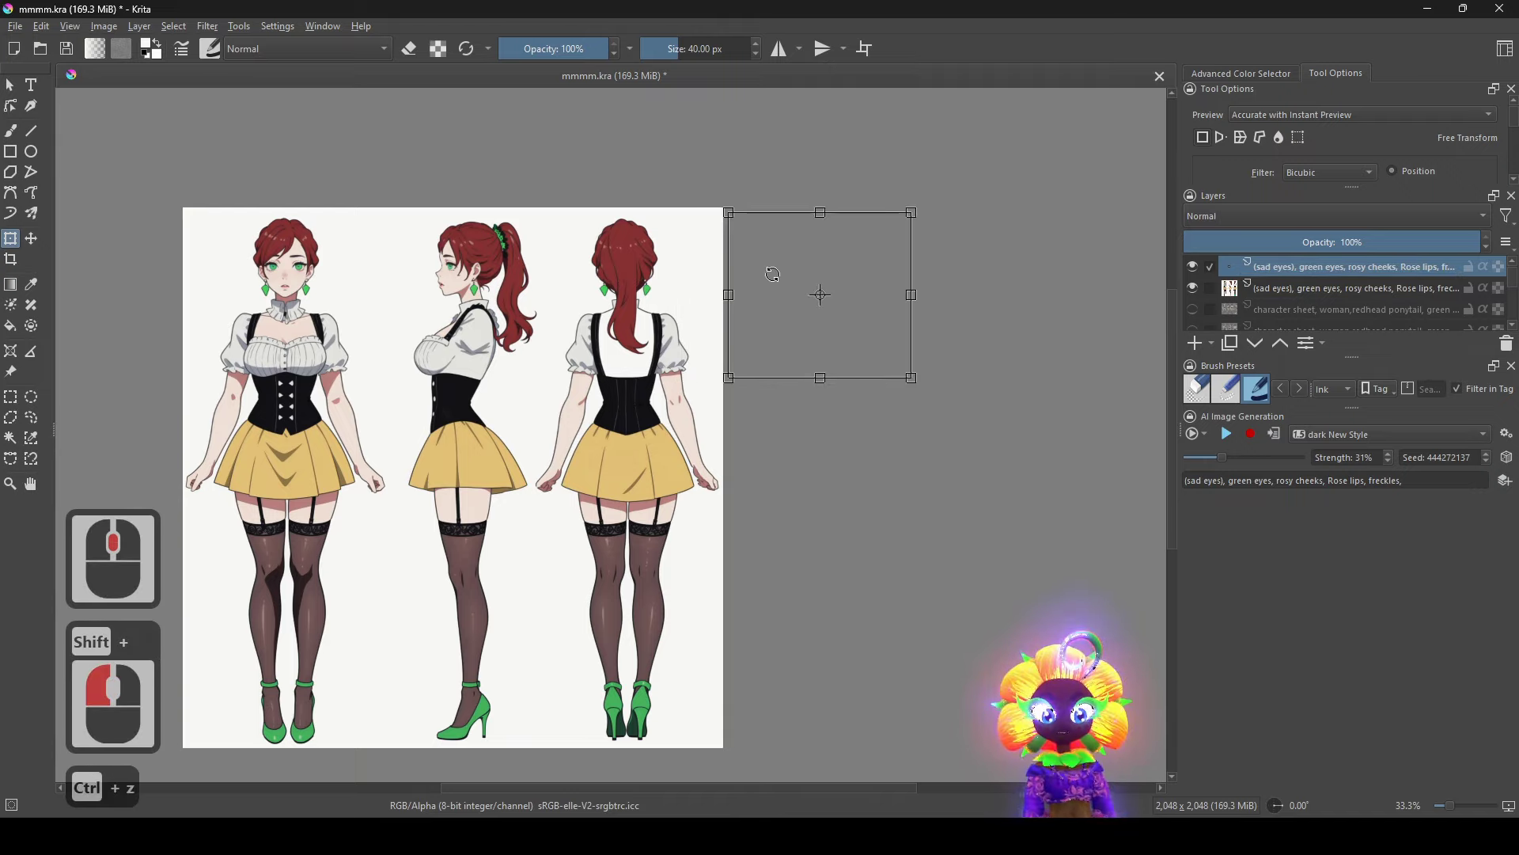
Resize the canvas to 2748 px wide without constrained proportions, anchored at the middle left so the extra space lies beside the back view.
{"action": "left_click", "coordinate": [106, 29]}
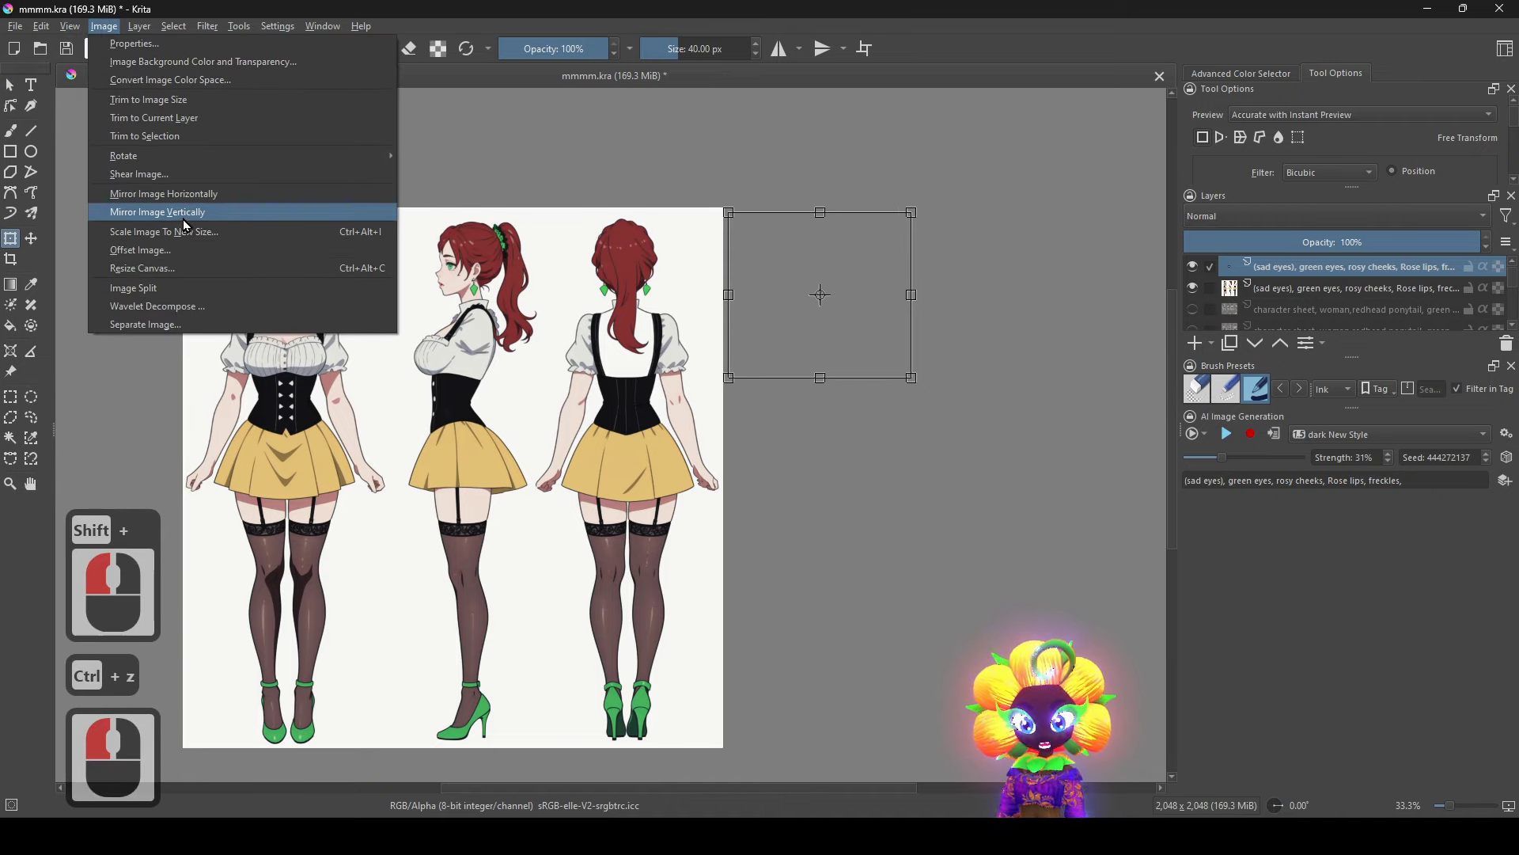
{"action": "left_click", "coordinate": [199, 270]}
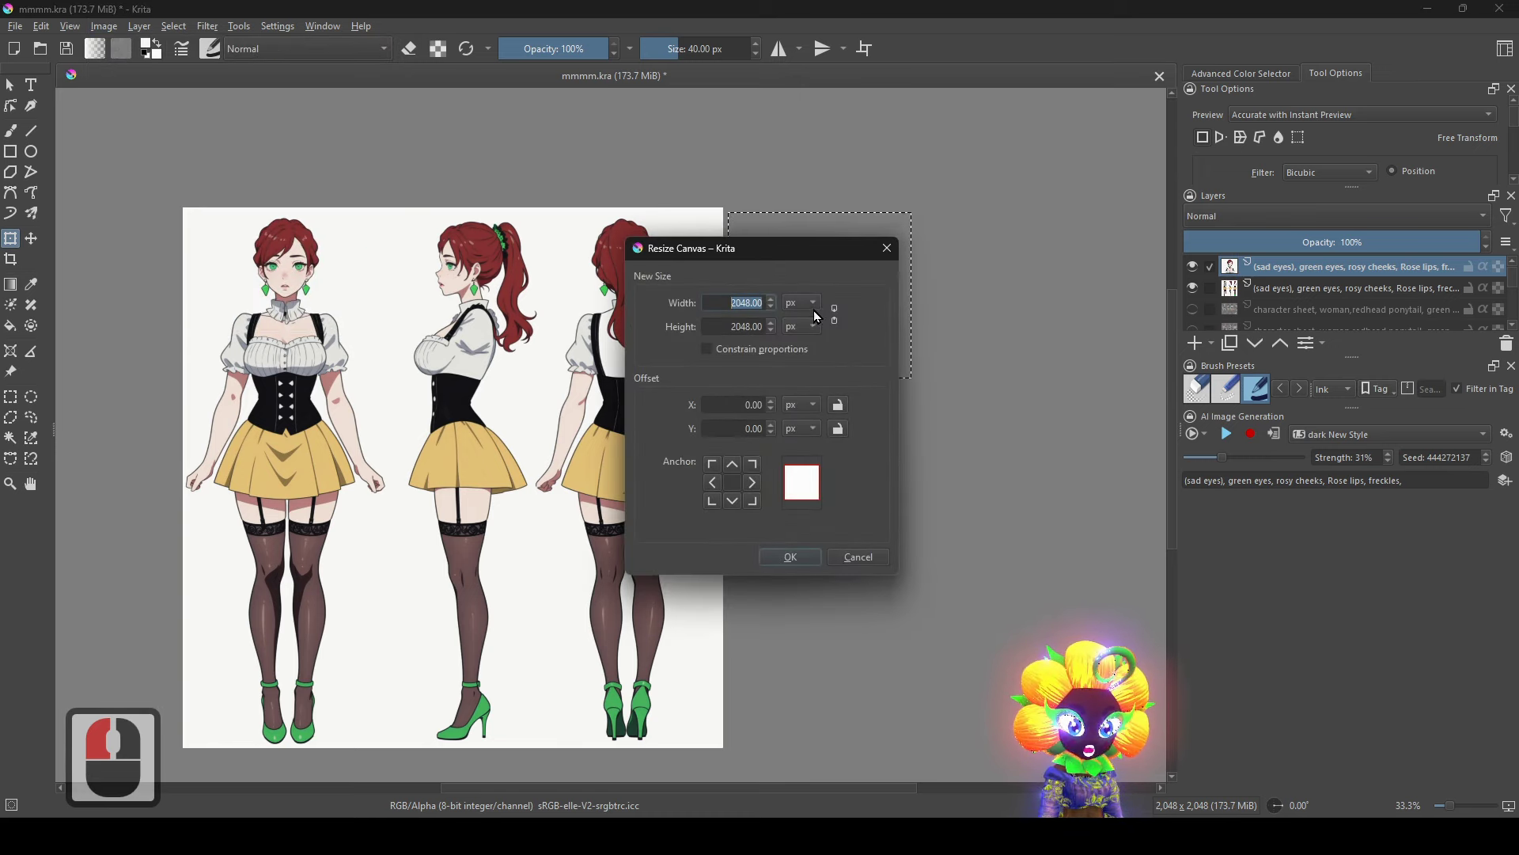
{"action": "left_click", "coordinate": [835, 315]}
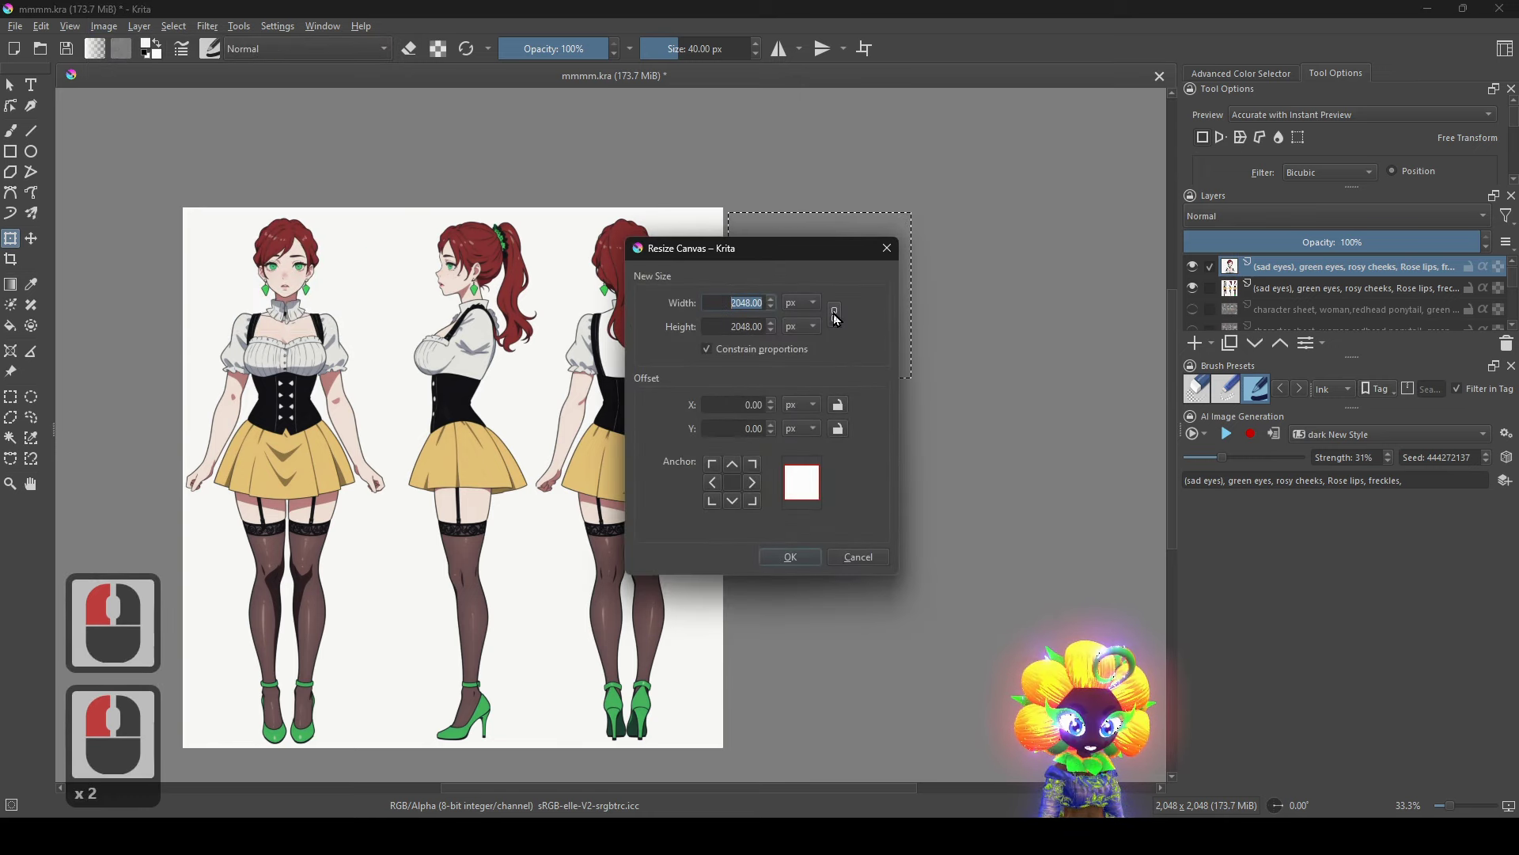
{"action": "left_click", "coordinate": [734, 306]}
{"action": "type", "text": "7"}
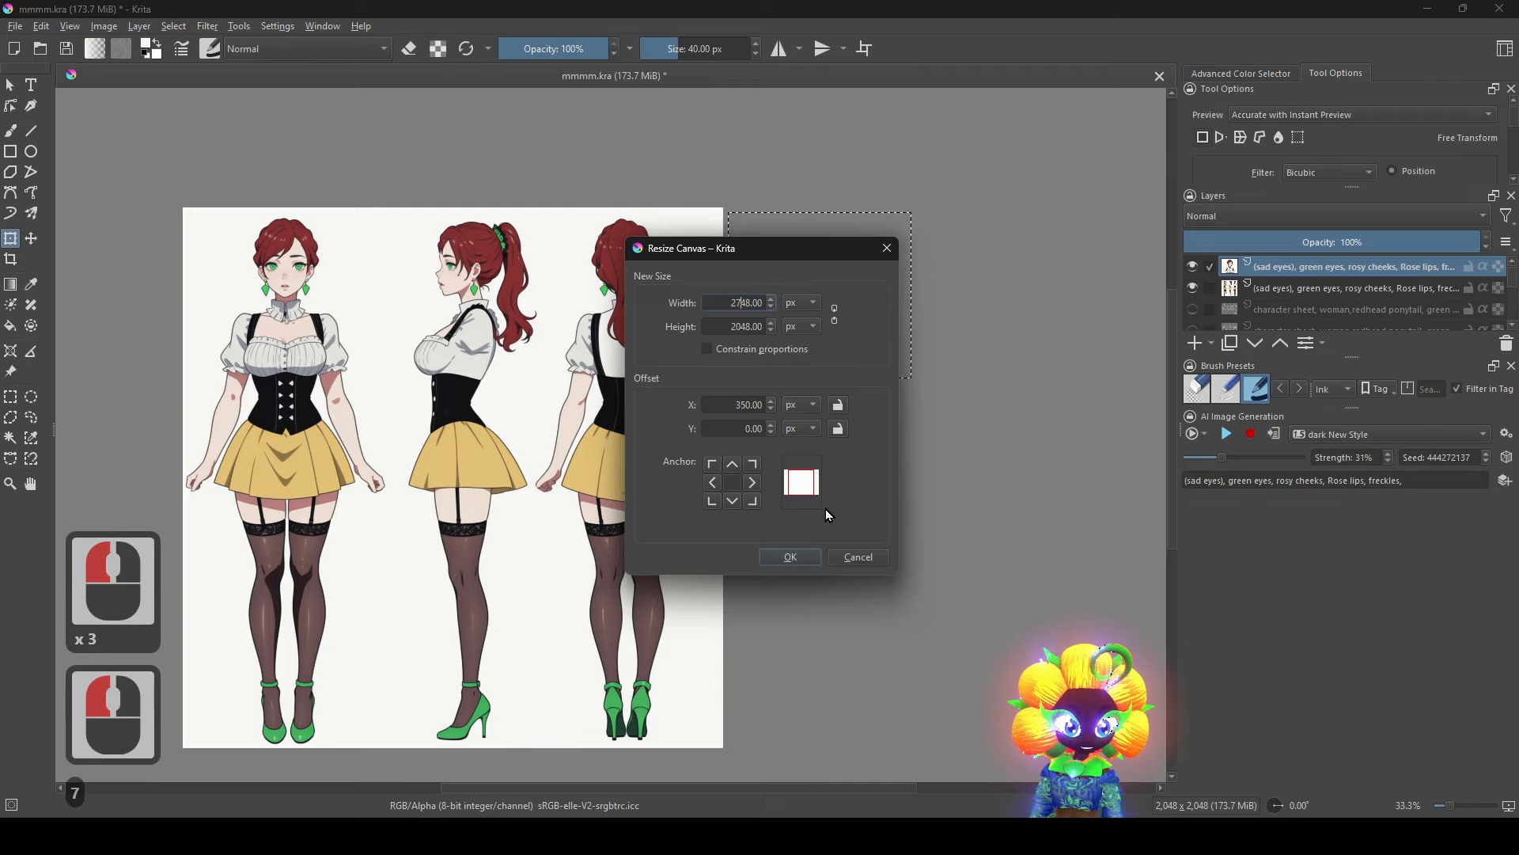
{"action": "left_click", "coordinate": [713, 482]}
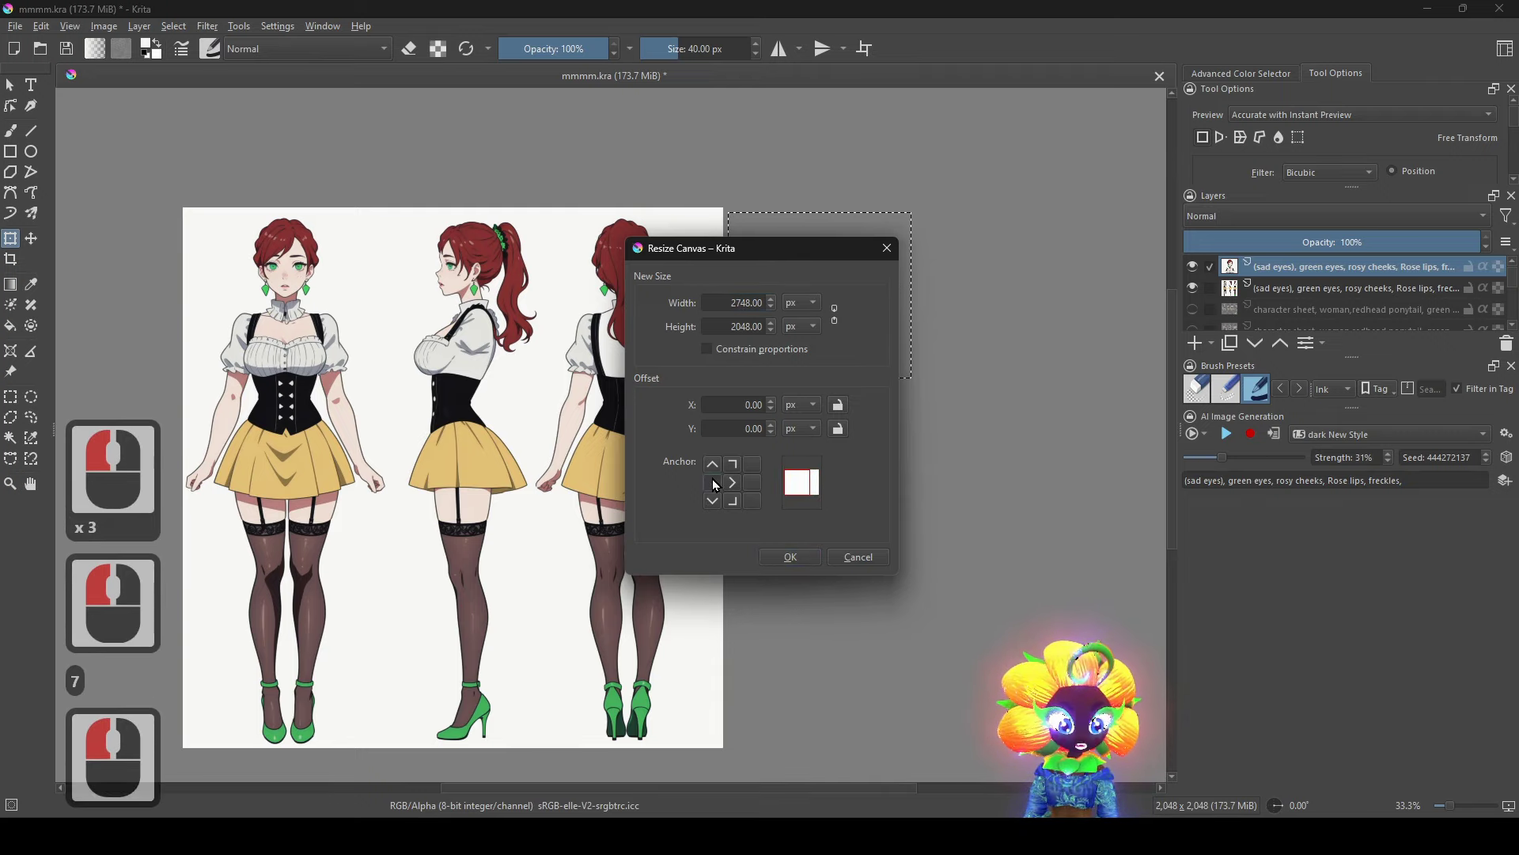
{"action": "left_click", "coordinate": [807, 557]}
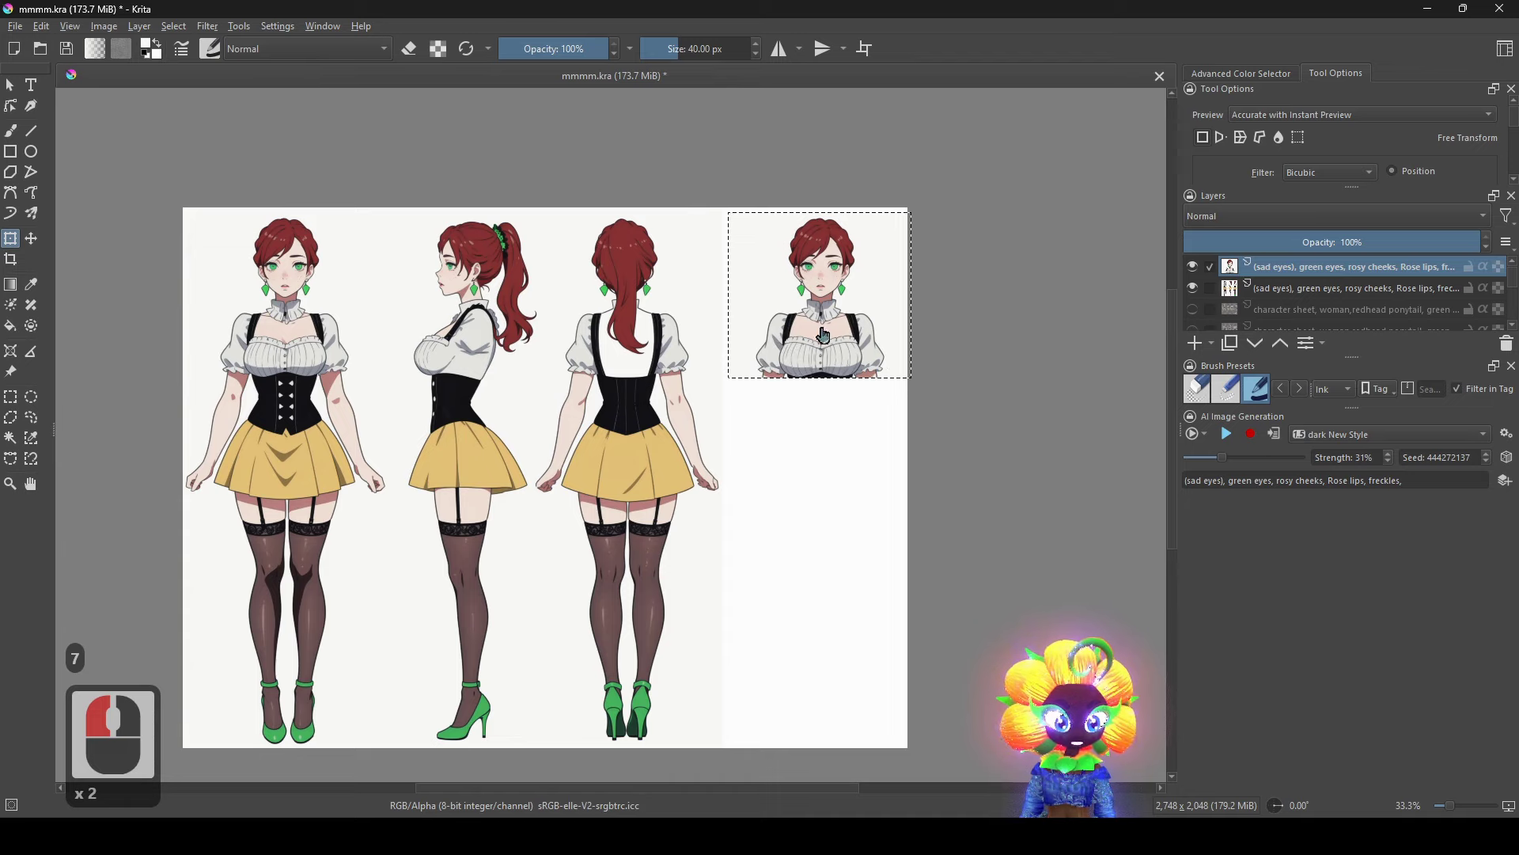
{"action": "left_click_drag", "start_coordinate": [852, 363], "coordinate": [823, 357]}
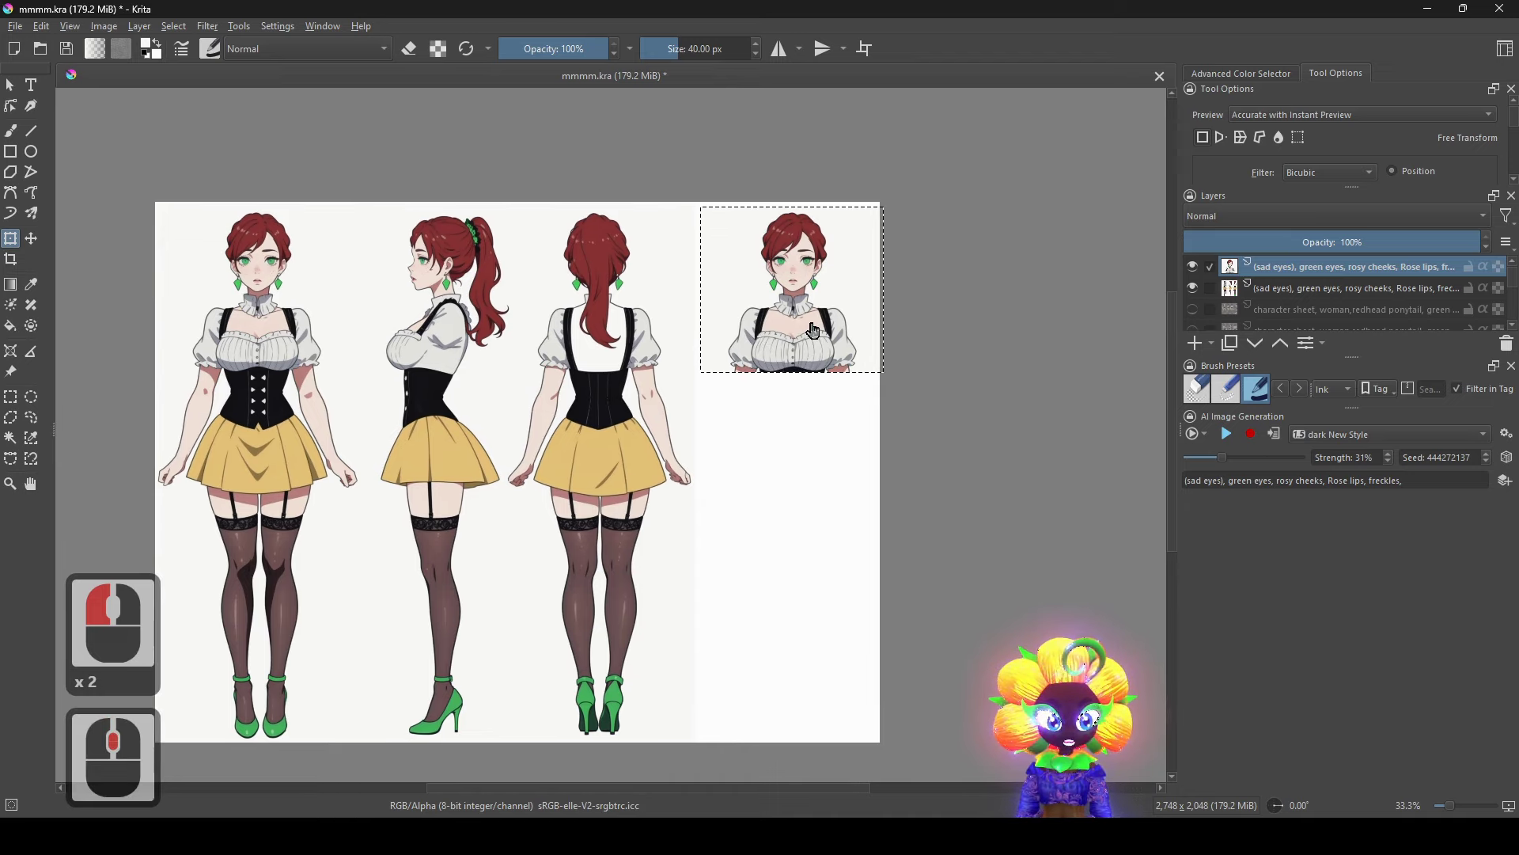
{"action": "left_click", "coordinate": [11, 396]}
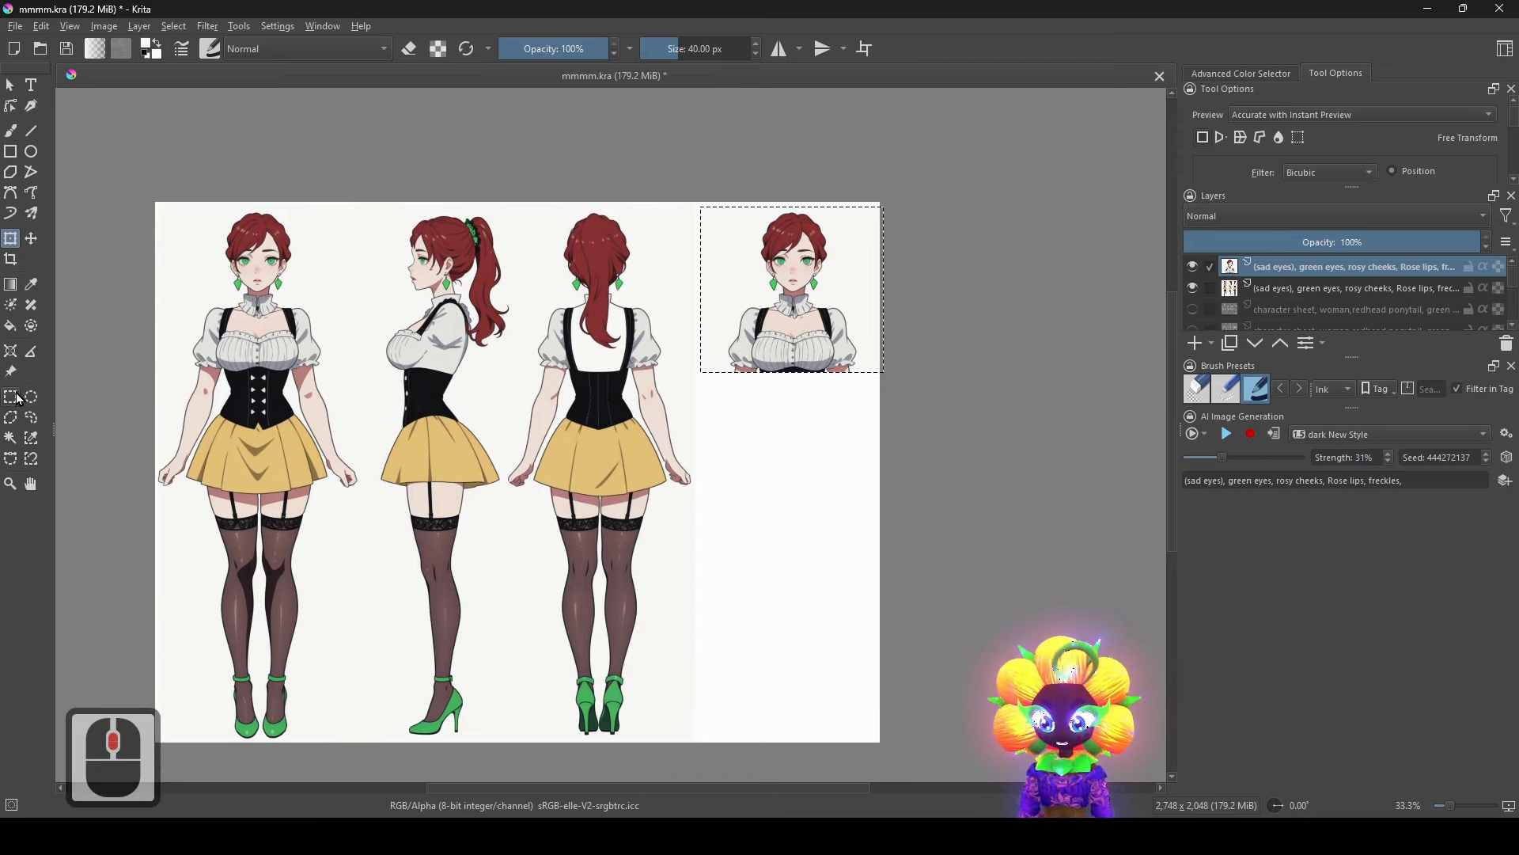
{"action": "right_click", "coordinate": [791, 320]}
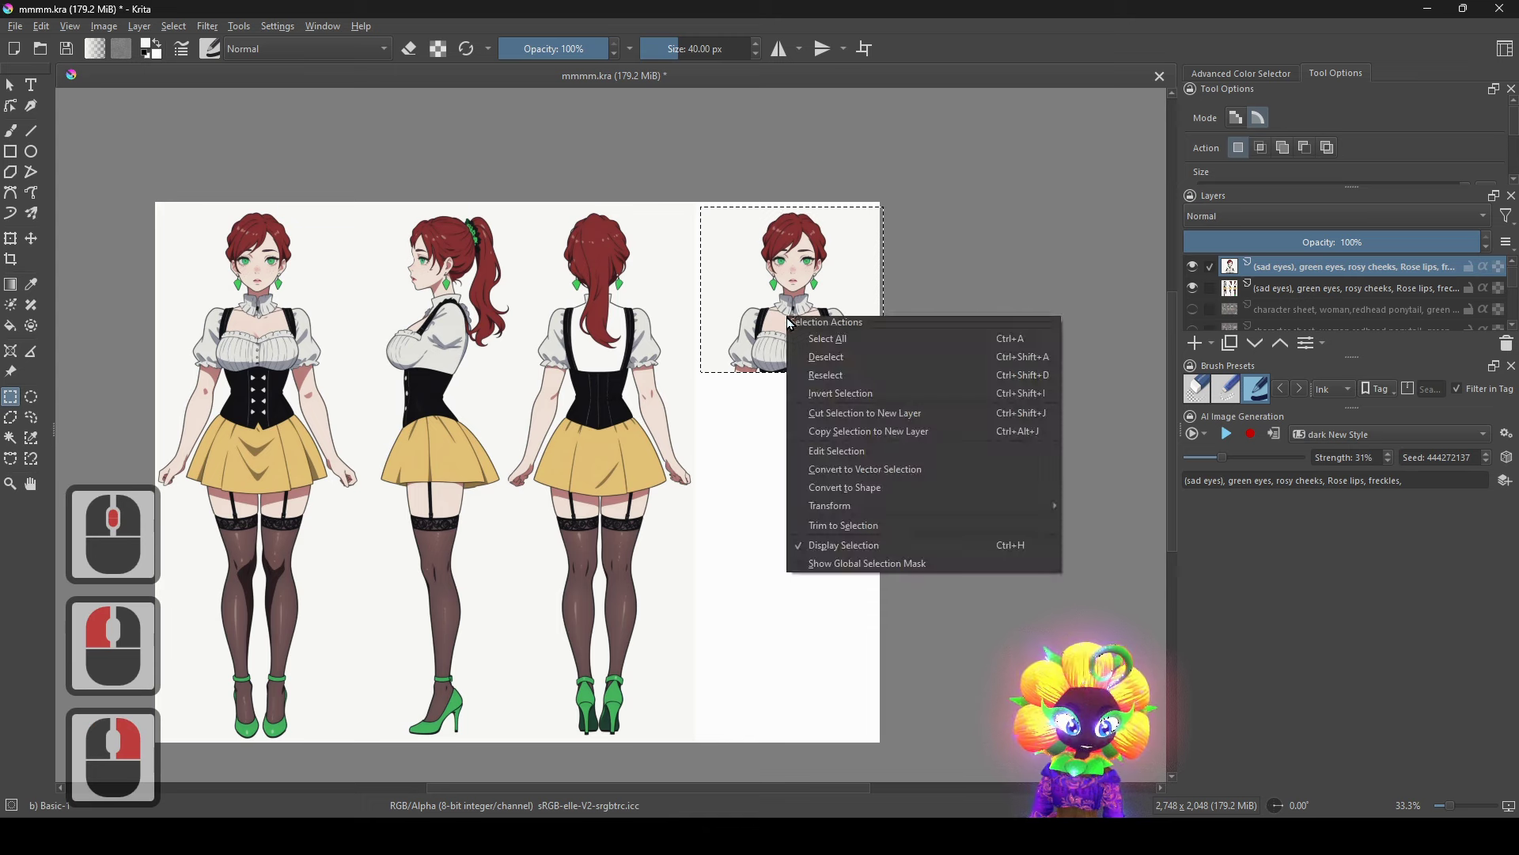
{"action": "left_click", "coordinate": [918, 432]}
{"action": "right_click", "coordinate": [839, 333]}
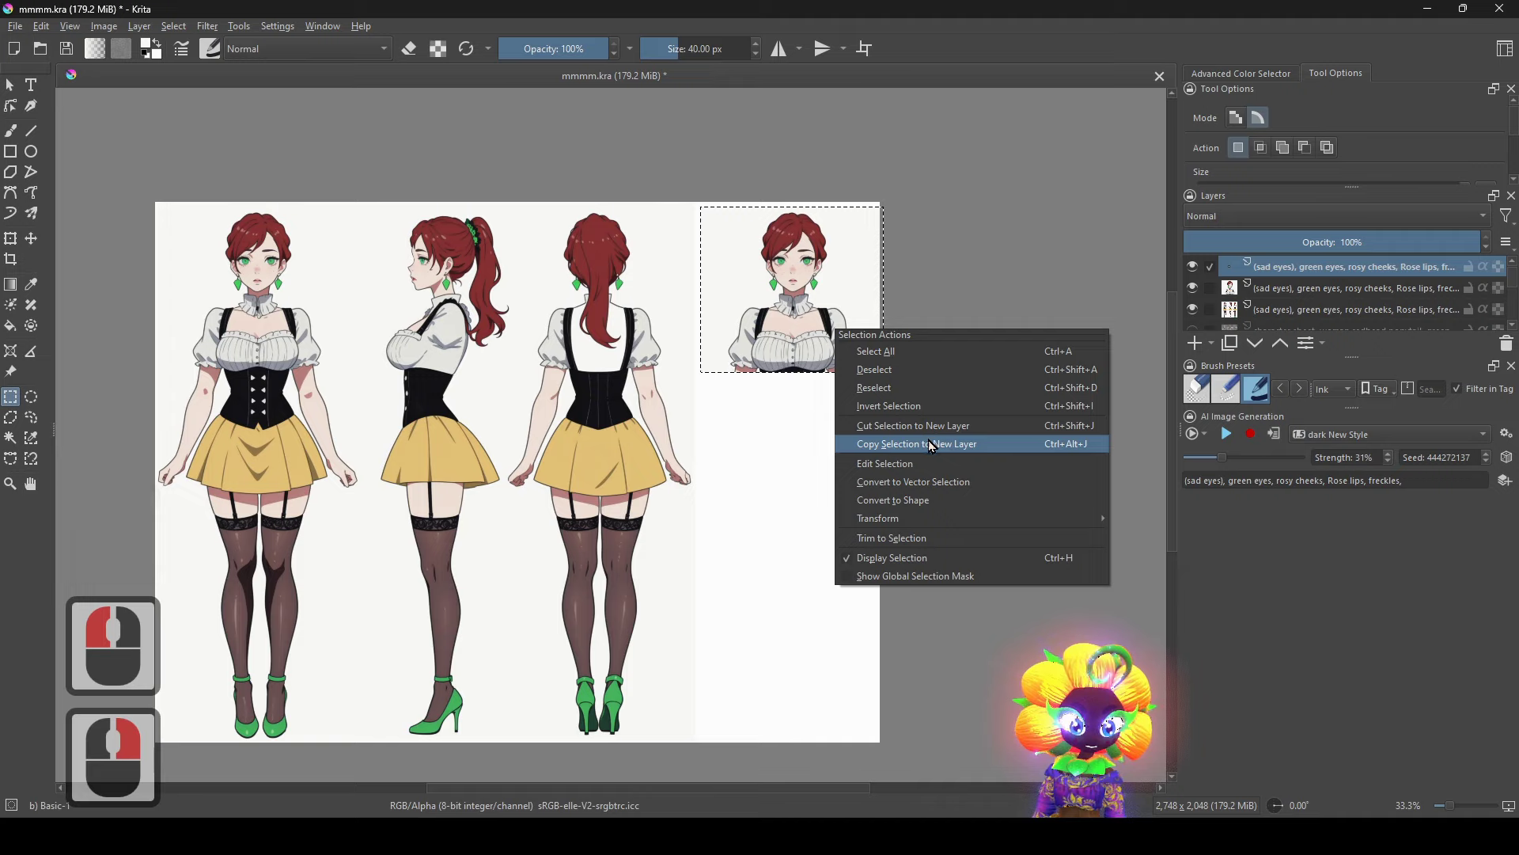
{"action": "left_click", "coordinate": [766, 410]}
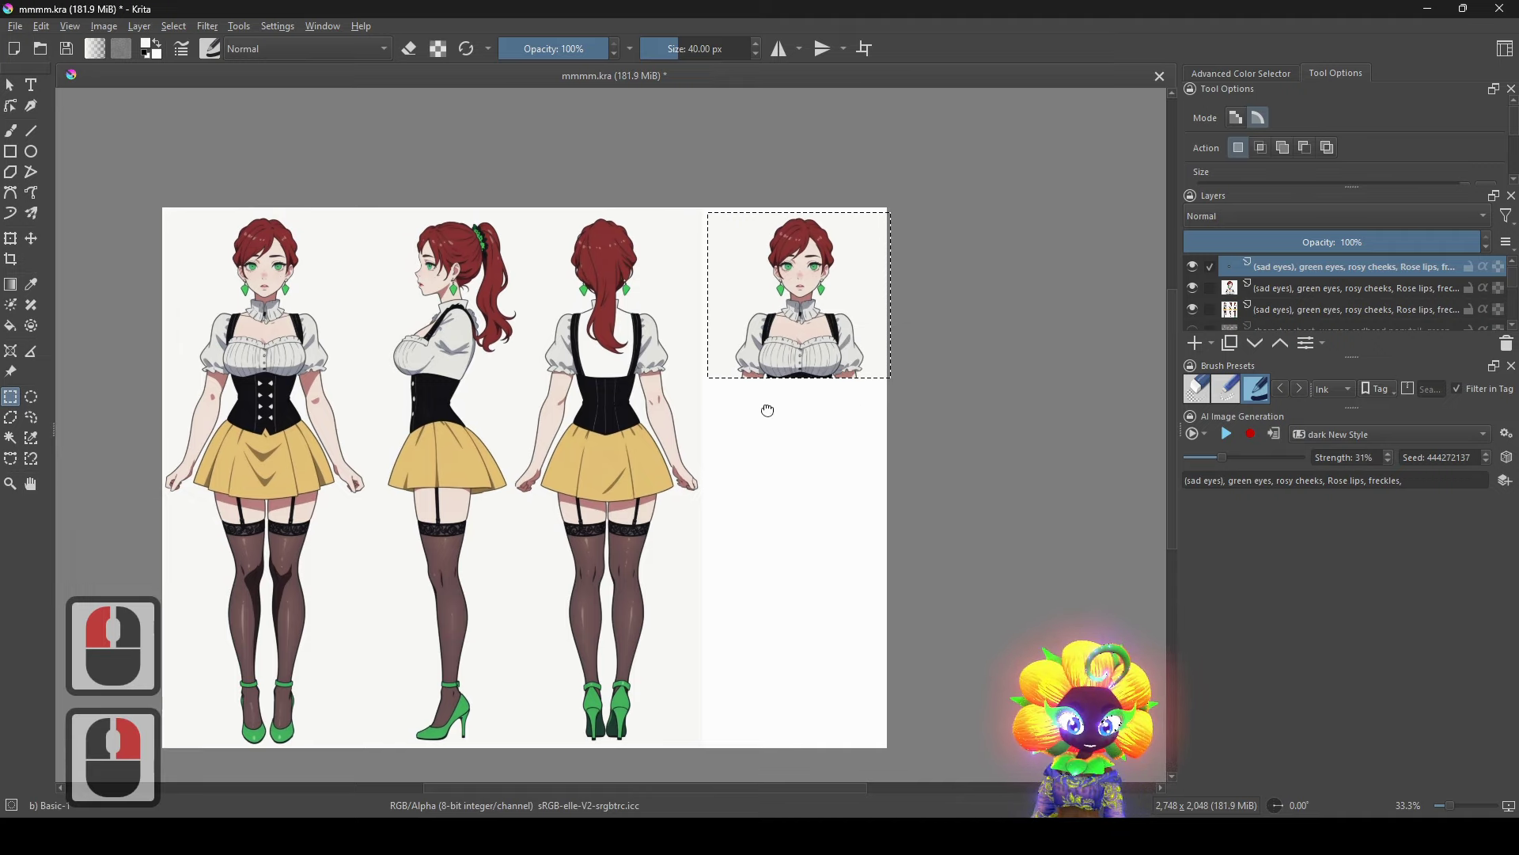
{"action": "middle_click", "coordinate": [766, 411]}
{"action": "key", "text": "ctrl+z"}
Examine the bust copy's placement beside the back view and the empty canvas area below it.
{"action": "left_click_drag", "start_coordinate": [715, 404], "coordinate": [633, 490]}
{"action": "scroll", "coordinate": [669, 459], "scroll_direction": "up", "scroll_amount": 3}
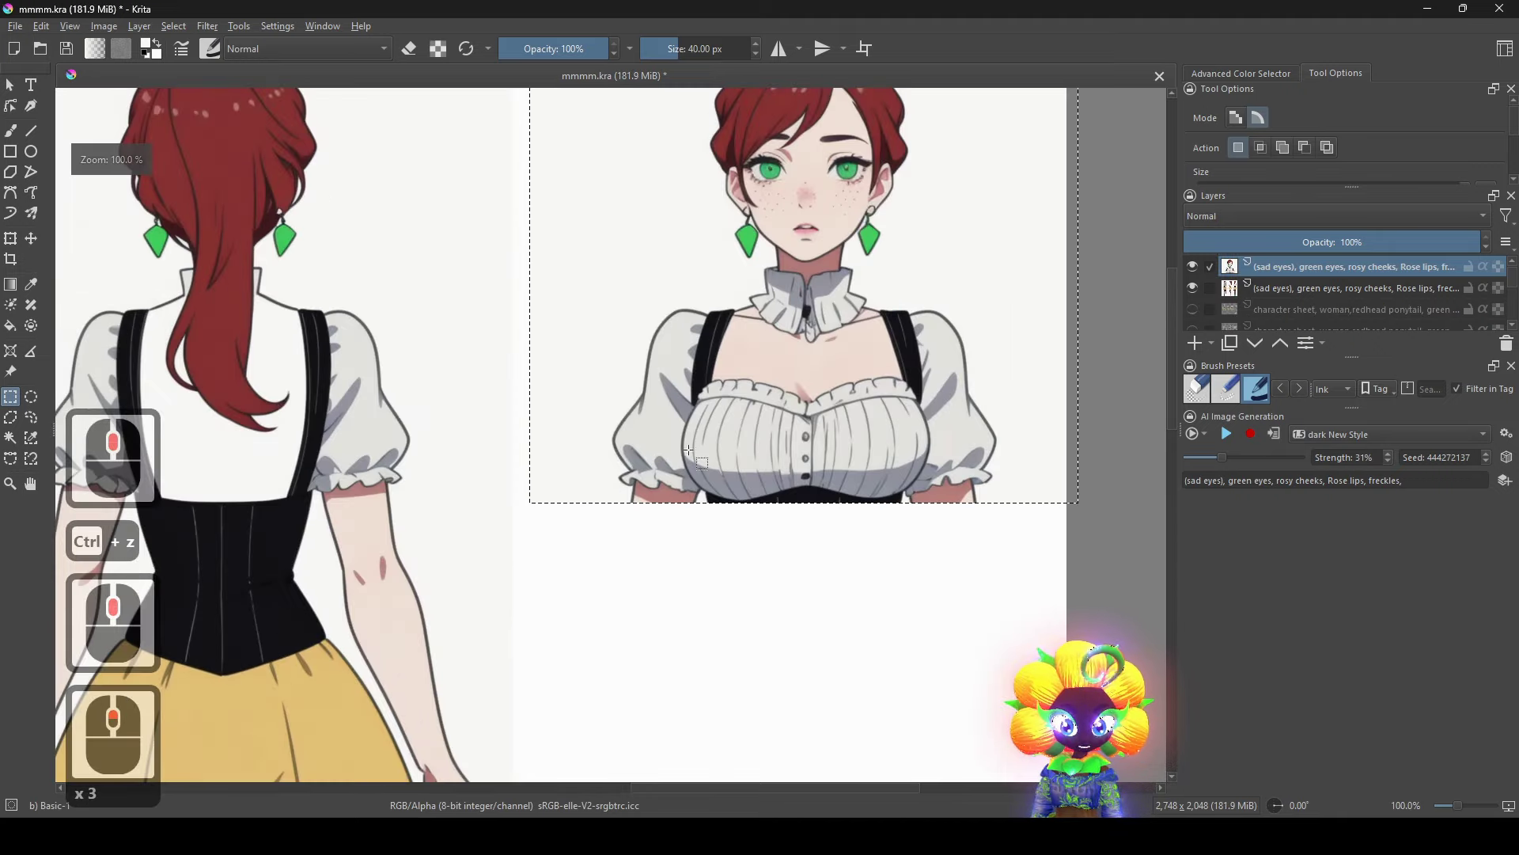
{"action": "scroll", "coordinate": [673, 458], "scroll_direction": "down", "scroll_amount": 2}
{"action": "left_click_drag", "start_coordinate": [751, 485], "coordinate": [808, 365]}
{"action": "scroll", "coordinate": [844, 346], "scroll_direction": "down", "scroll_amount": 1}
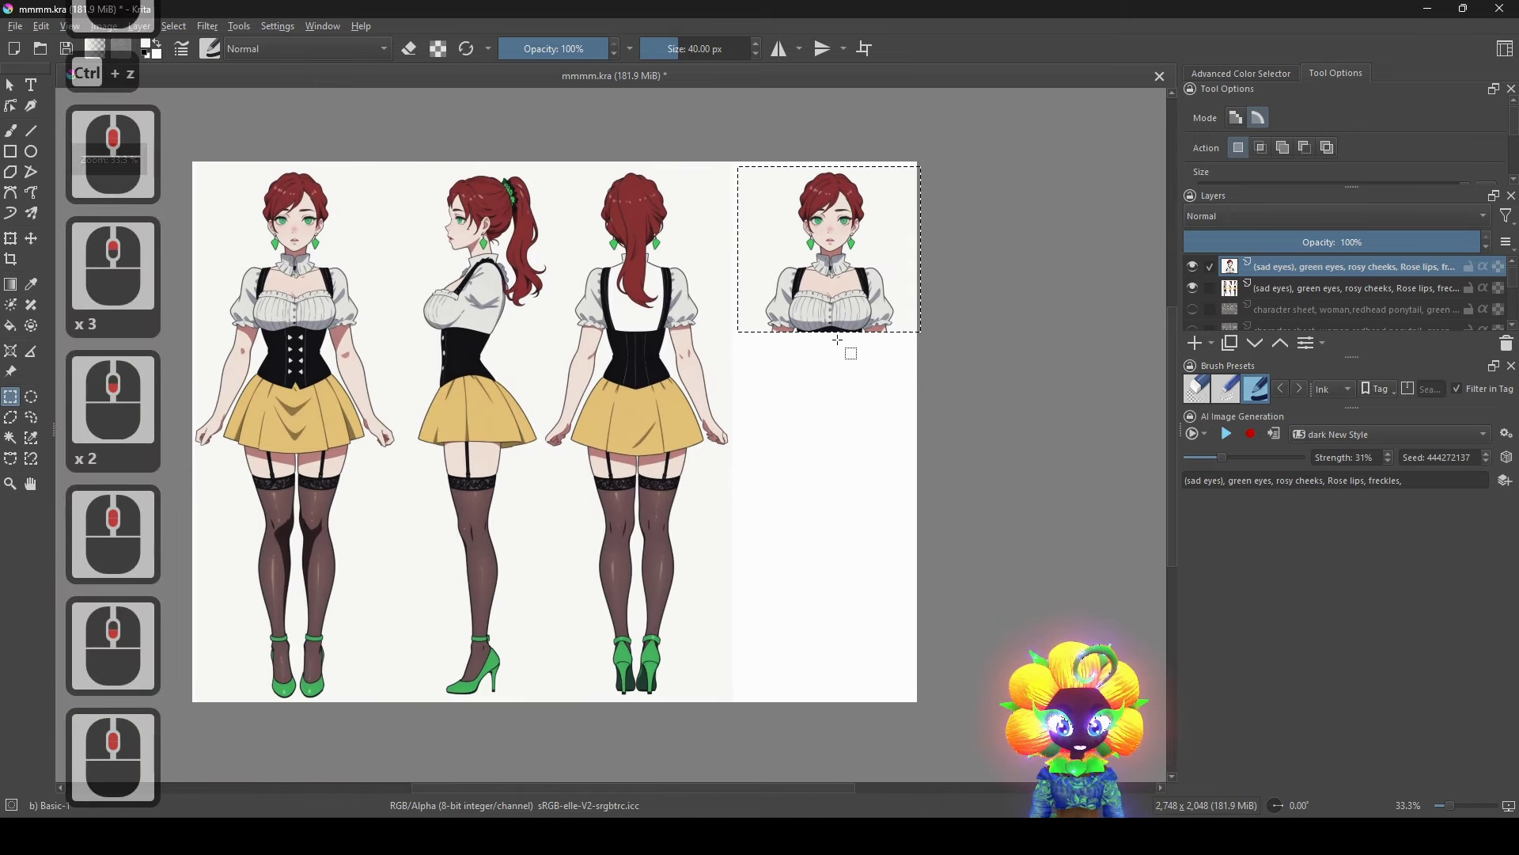
{"action": "scroll", "coordinate": [699, 339], "scroll_direction": "up", "scroll_amount": 1}
{"action": "scroll", "coordinate": [763, 353], "scroll_direction": "down", "scroll_amount": 1}
{"action": "scroll", "coordinate": [851, 397], "scroll_direction": "up", "scroll_amount": 1}
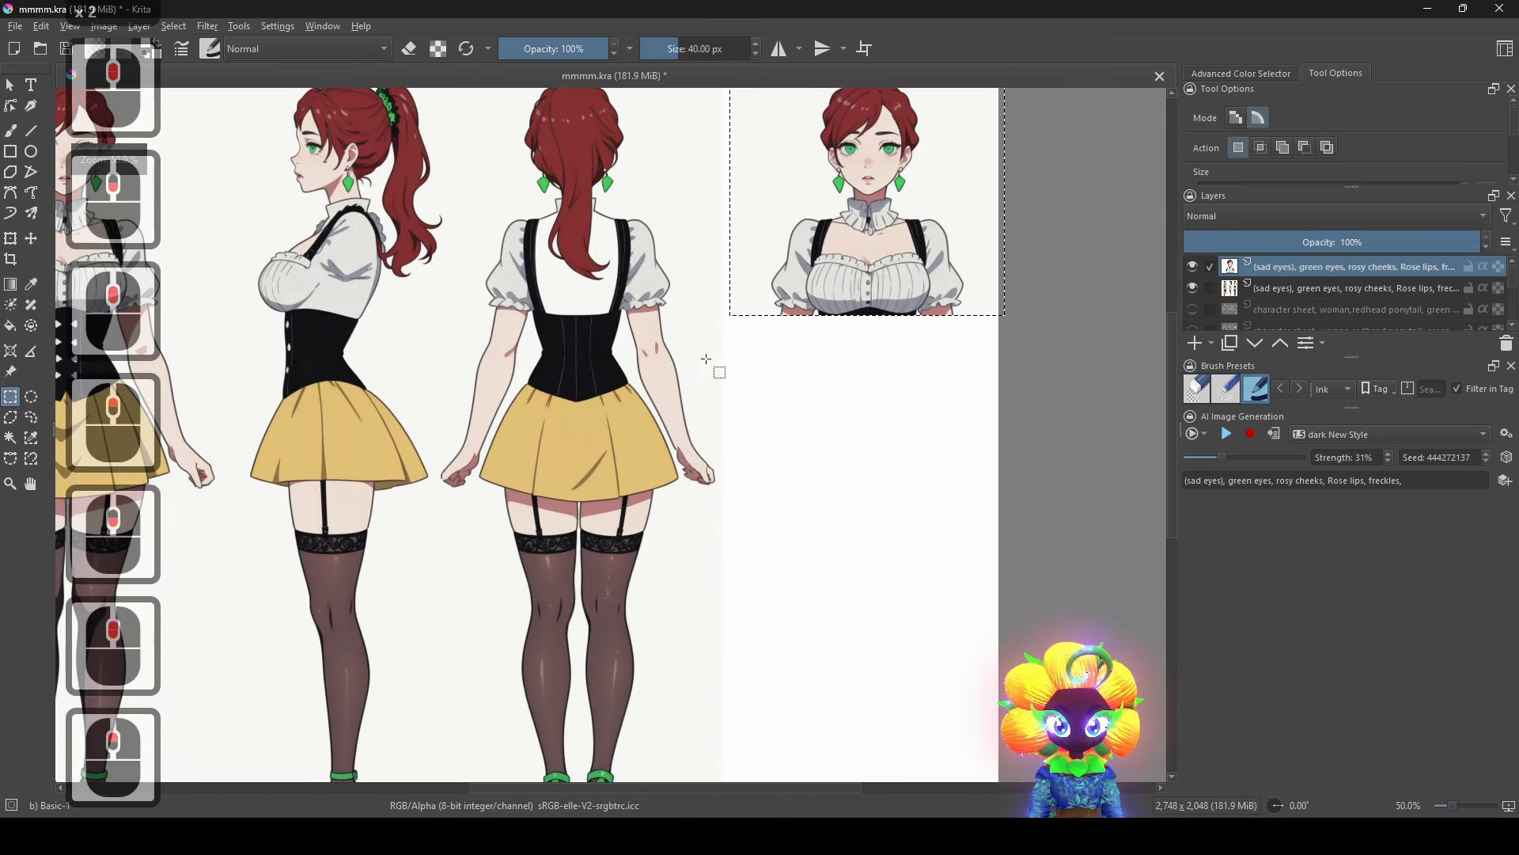
{"action": "left_click_drag", "start_coordinate": [866, 267], "coordinate": [719, 509]}
{"action": "scroll", "coordinate": [766, 508], "scroll_direction": "up", "scroll_amount": 1}
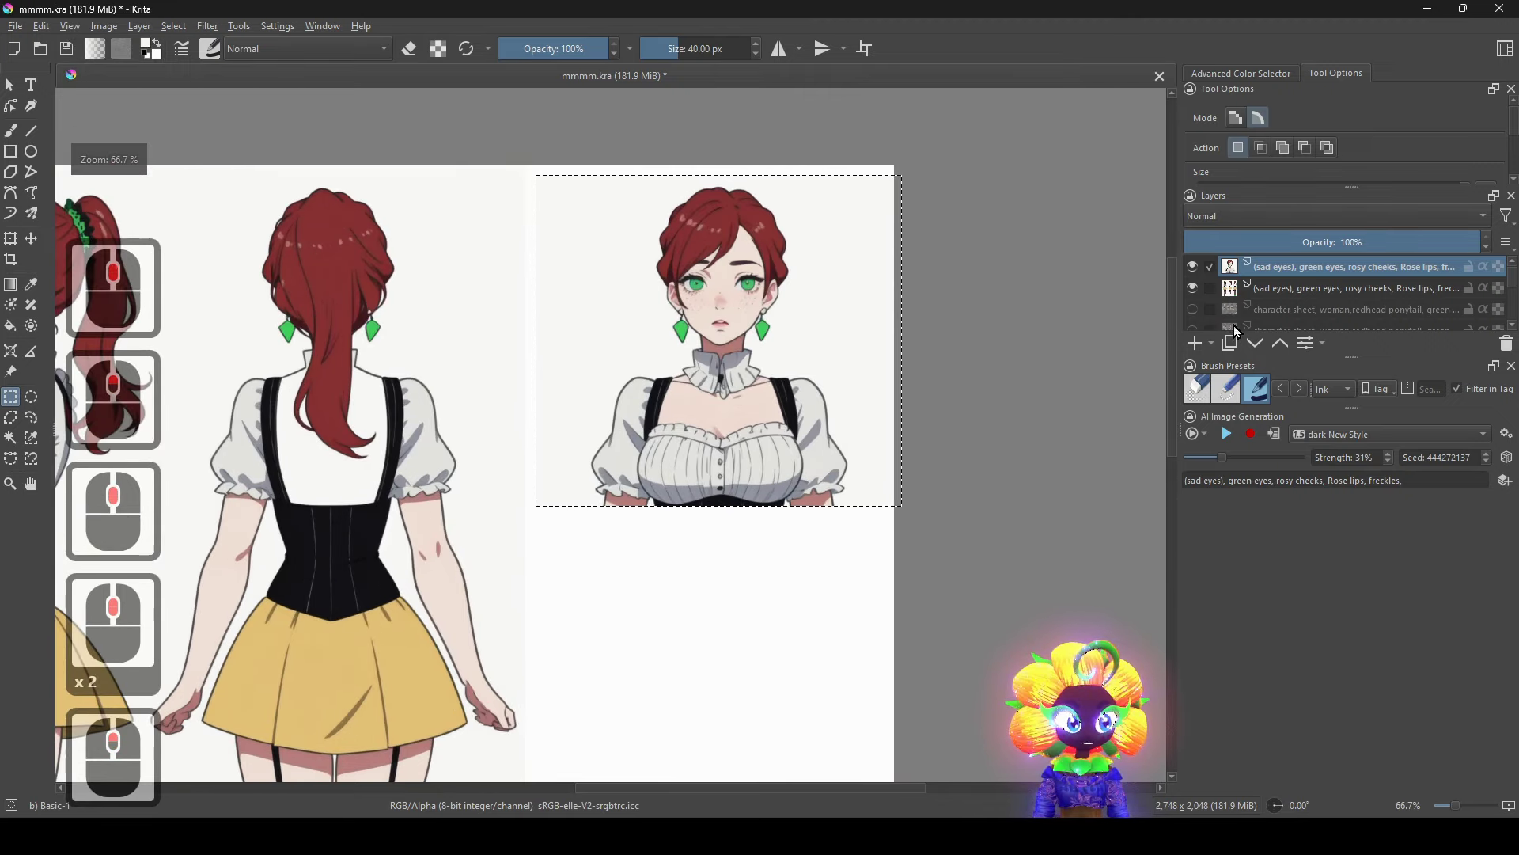
Toggle the visibility of Paint Layer 1 and the three-view sheet layer to check what lies behind the bust copy.
{"action": "scroll", "coordinate": [1238, 330], "scroll_direction": "down", "scroll_amount": 3}
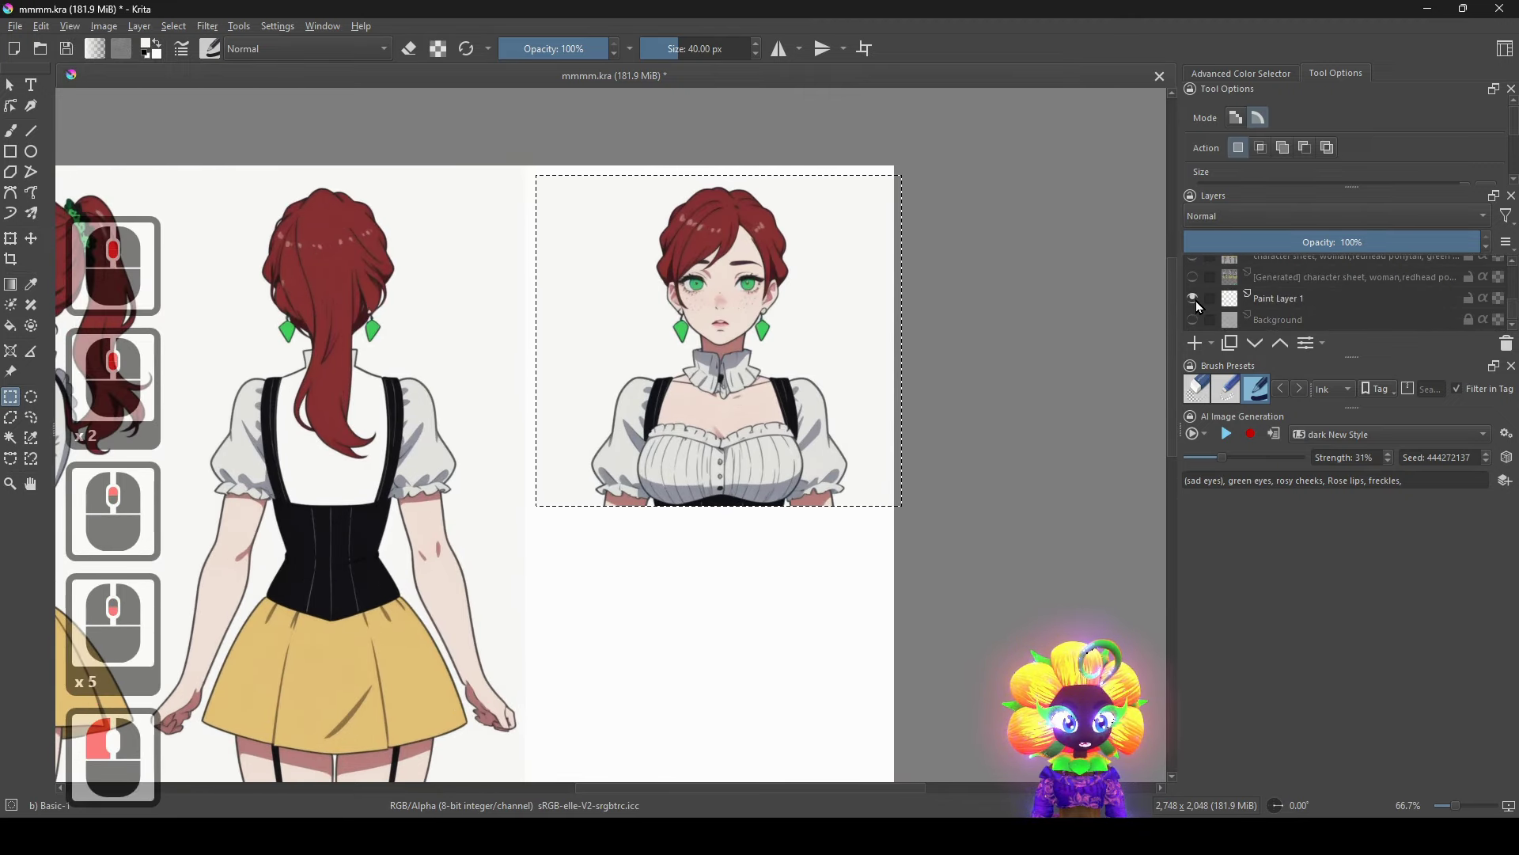
{"action": "left_click", "coordinate": [1195, 300]}
{"action": "left_click", "coordinate": [1195, 303]}
{"action": "scroll", "coordinate": [1318, 298], "scroll_direction": "up", "scroll_amount": 8}
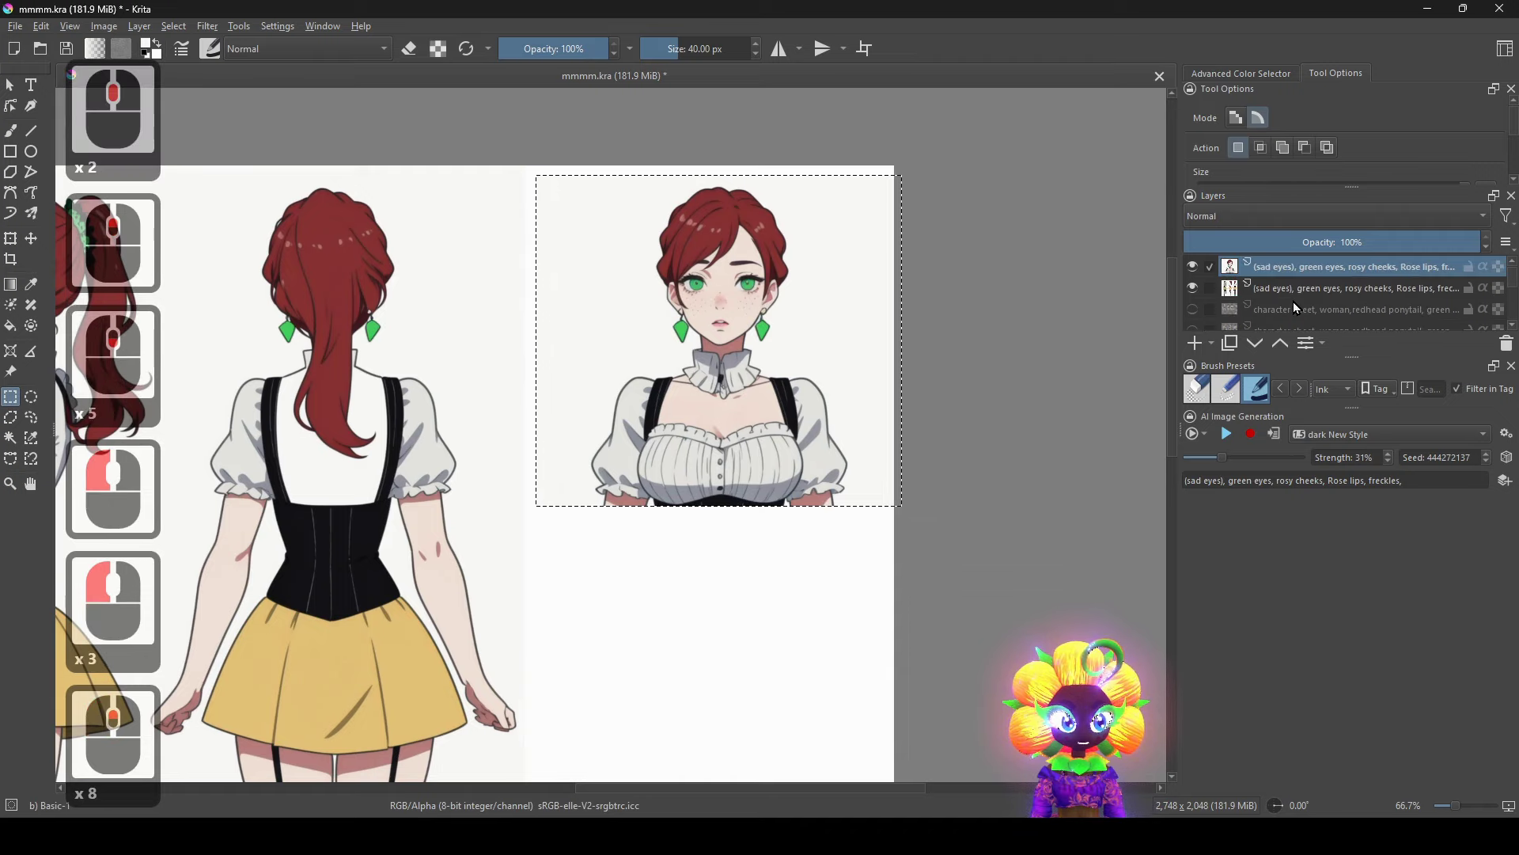
{"action": "left_click", "coordinate": [1196, 288]}
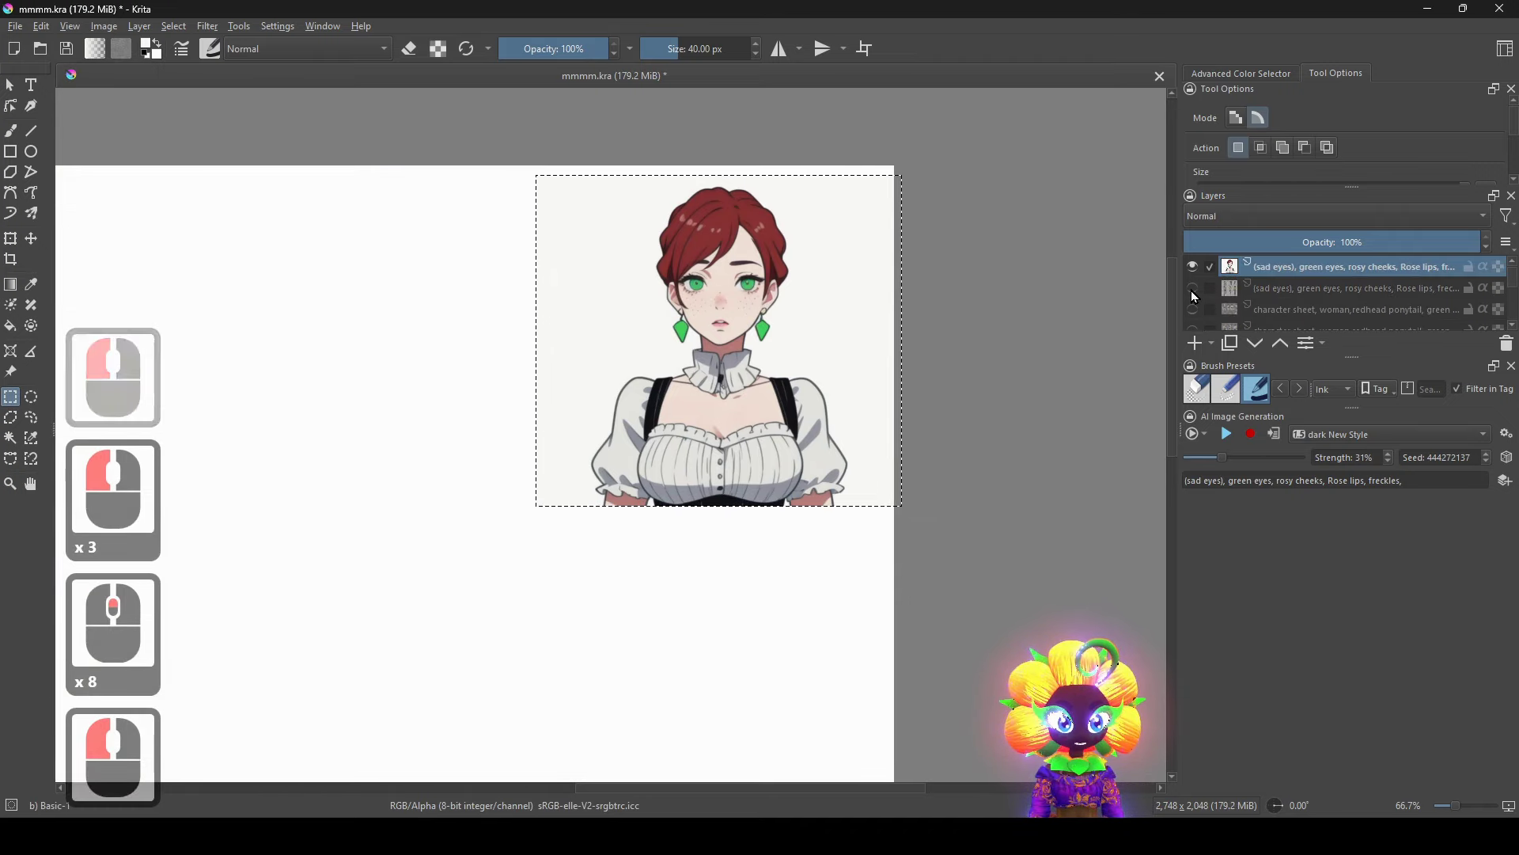
{"action": "left_click", "coordinate": [1193, 288]}
{"action": "scroll", "coordinate": [707, 388], "scroll_direction": "up", "scroll_amount": 1}
{"action": "left_click_drag", "start_coordinate": [762, 464], "coordinate": [771, 419]}
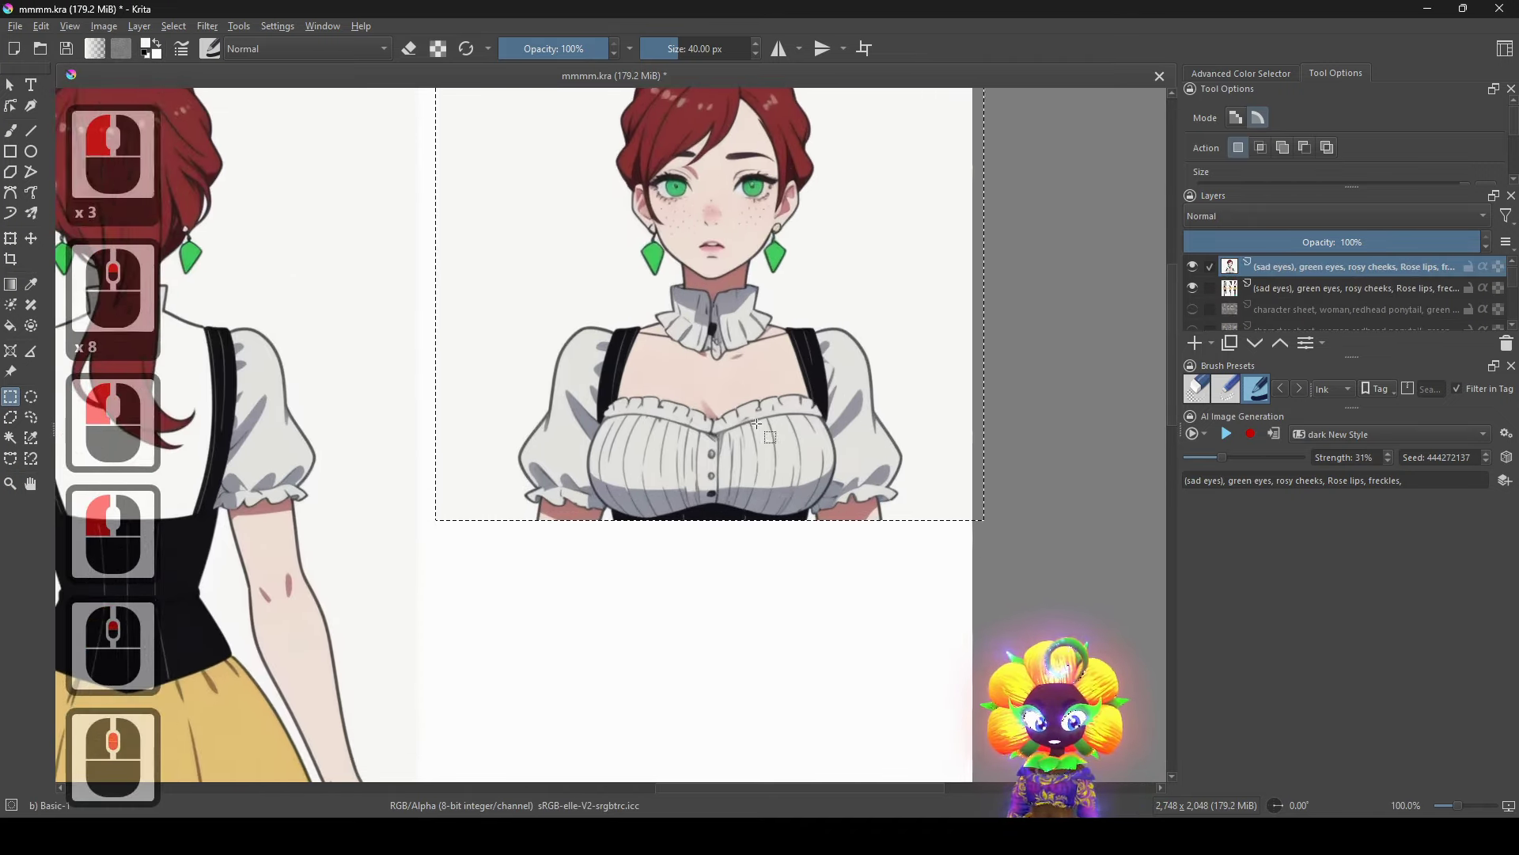
Clear the rectangular selection around the bust portrait and switch to the Contiguous Selection tool.
{"action": "right_click", "coordinate": [715, 397]}
{"action": "left_click", "coordinate": [793, 442]}
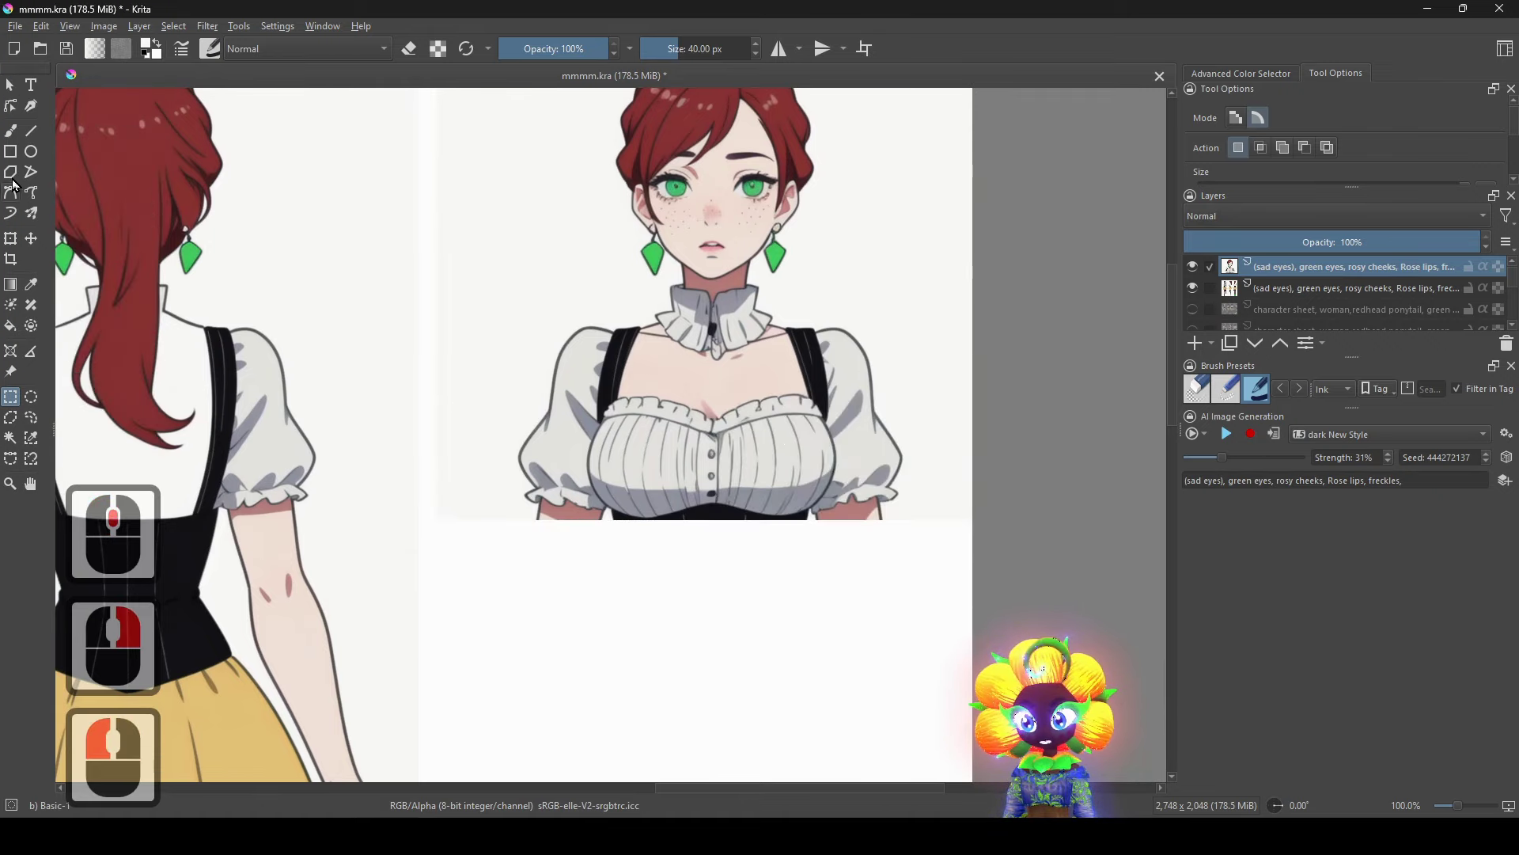
{"action": "left_click", "coordinate": [11, 131]}
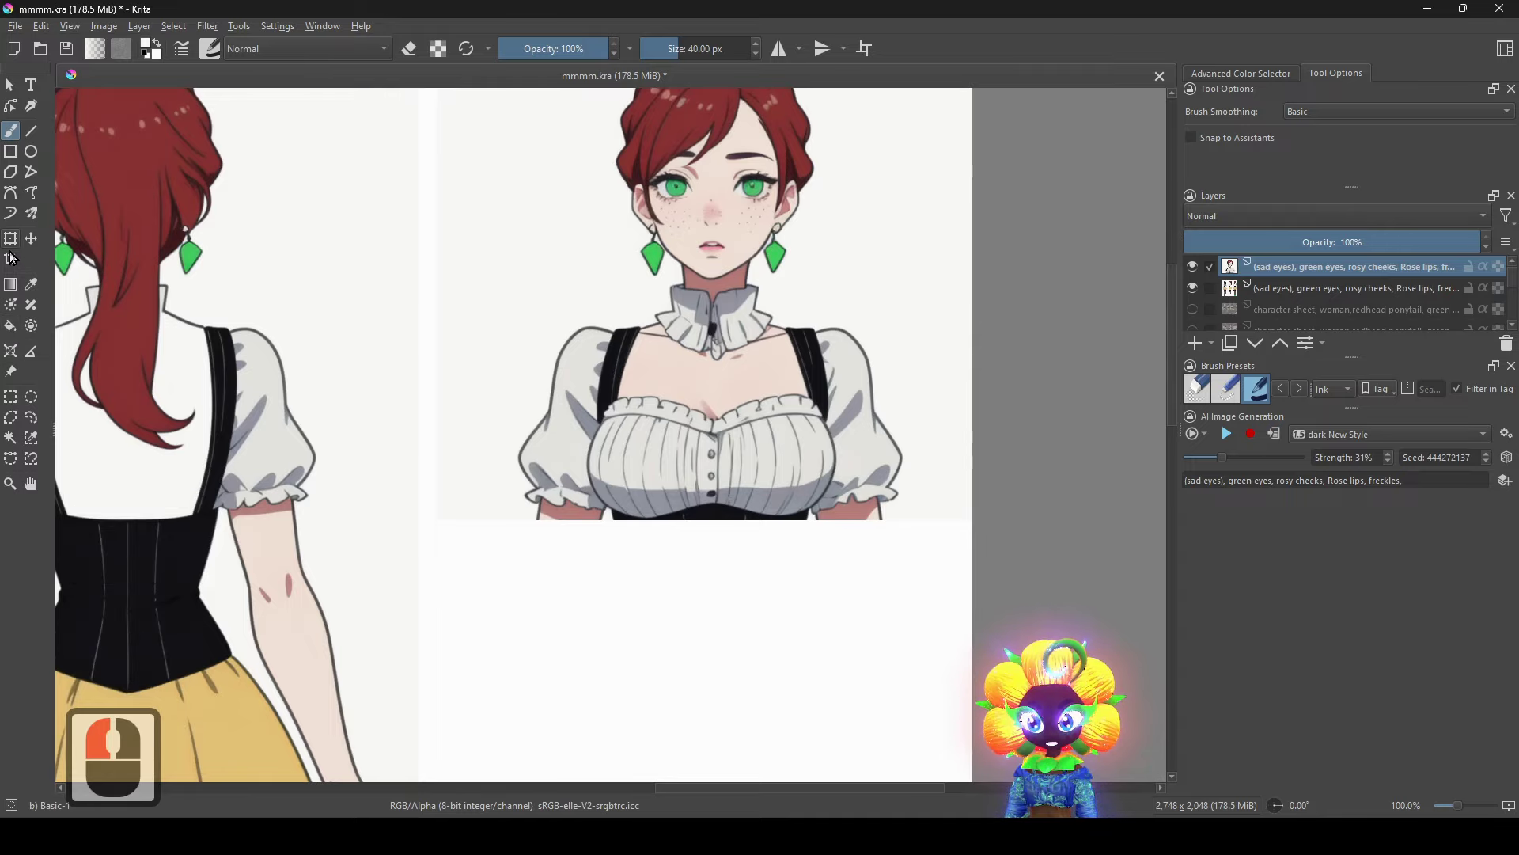
{"action": "left_click", "coordinate": [16, 440]}
Lower the selection threshold to 10 and try contiguous selections on the cut-off lower edge of the bust portrait.
{"action": "scroll", "coordinate": [575, 490], "scroll_direction": "up", "scroll_amount": 1}
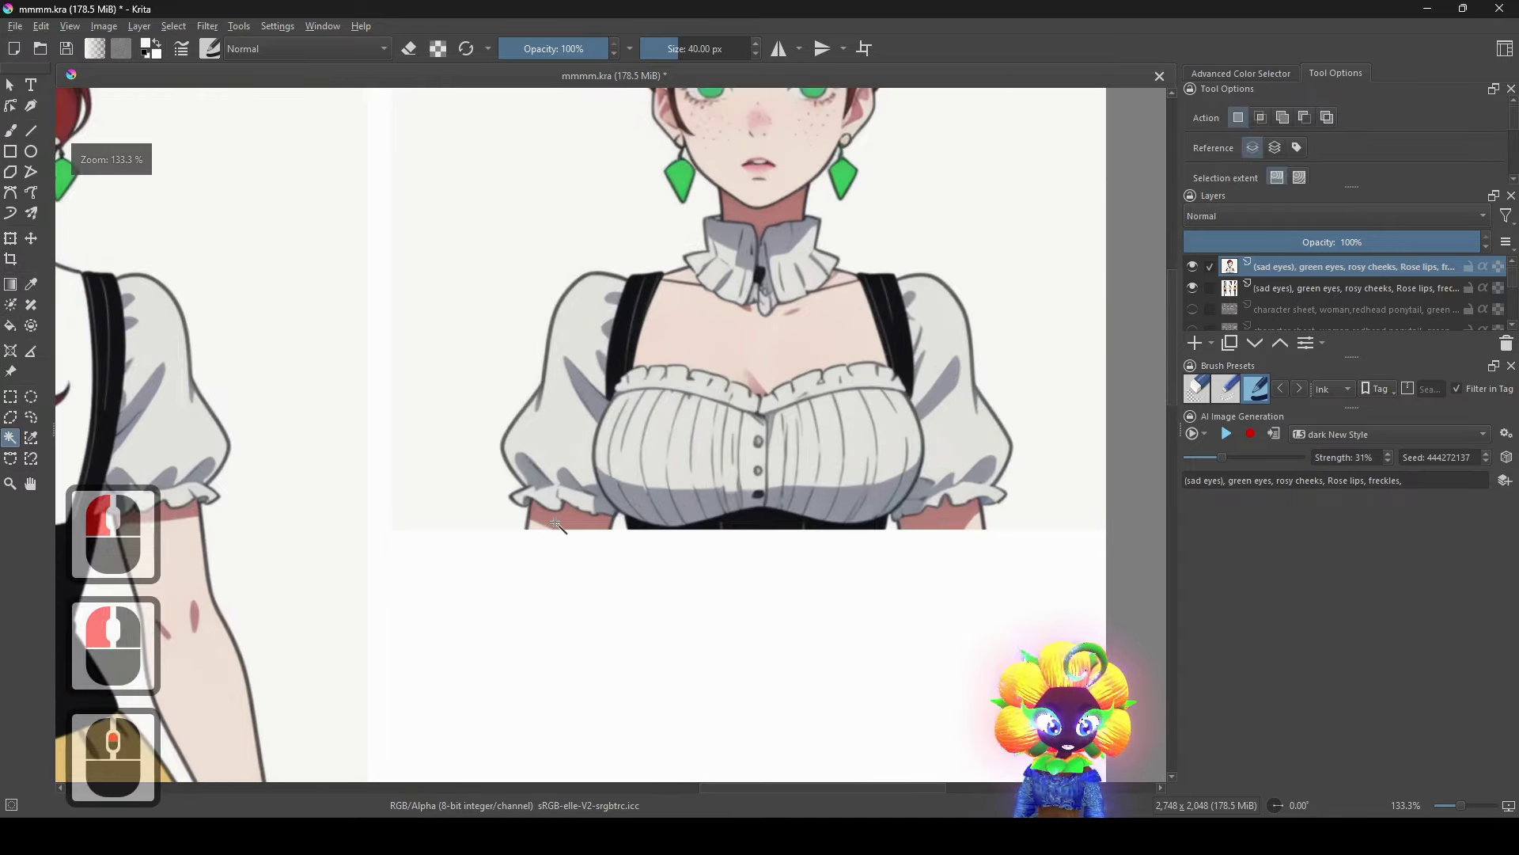
{"action": "scroll", "coordinate": [654, 543], "scroll_direction": "up", "scroll_amount": 2}
{"action": "left_click", "coordinate": [654, 543]}
{"action": "scroll", "coordinate": [1401, 140], "scroll_direction": "down", "scroll_amount": 3}
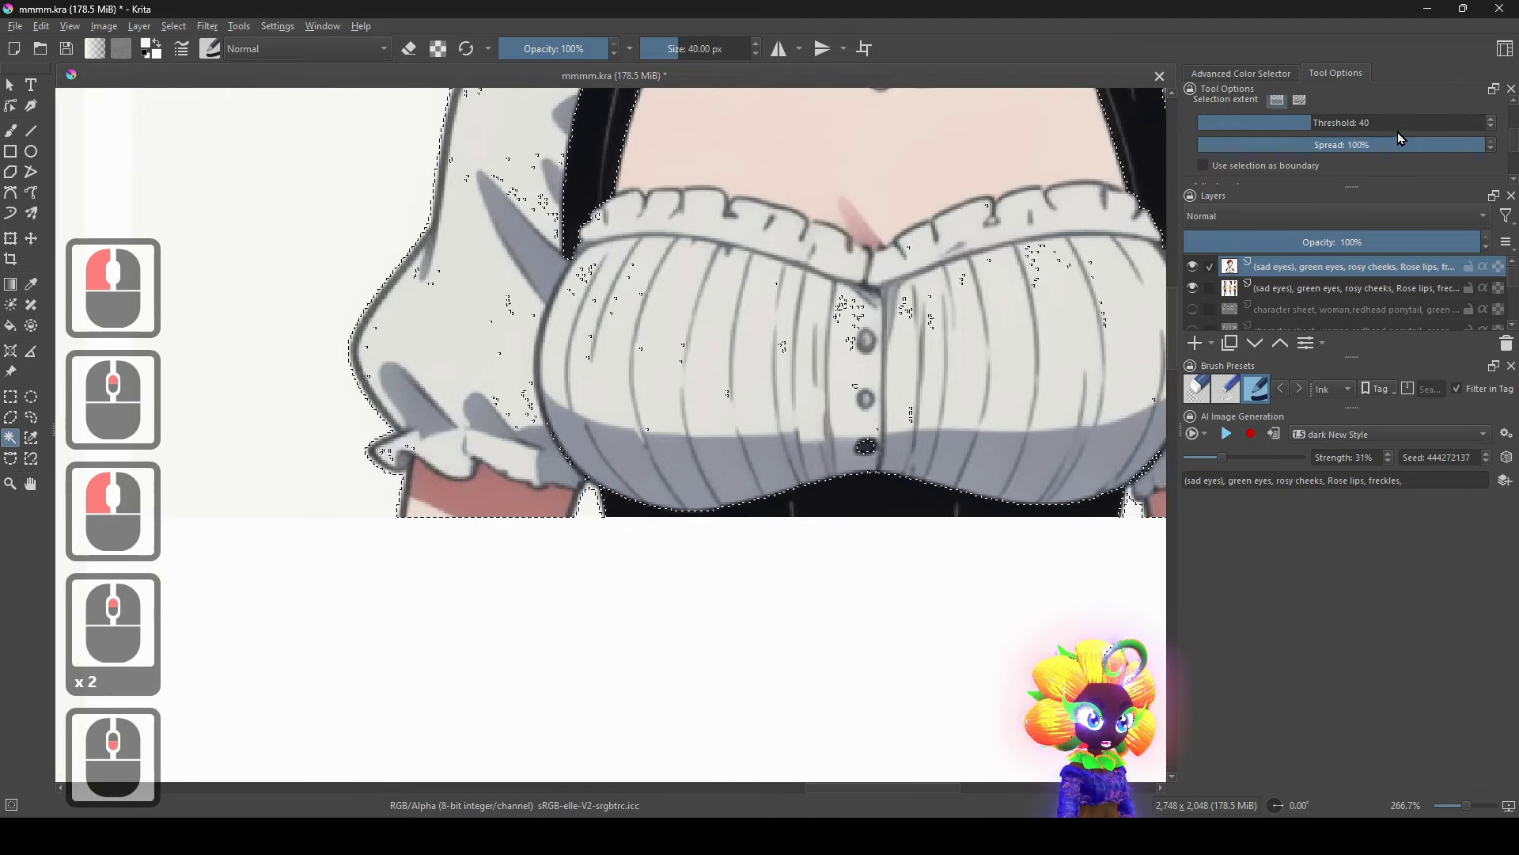
{"action": "scroll", "coordinate": [1403, 123], "scroll_direction": "down", "scroll_amount": 20}
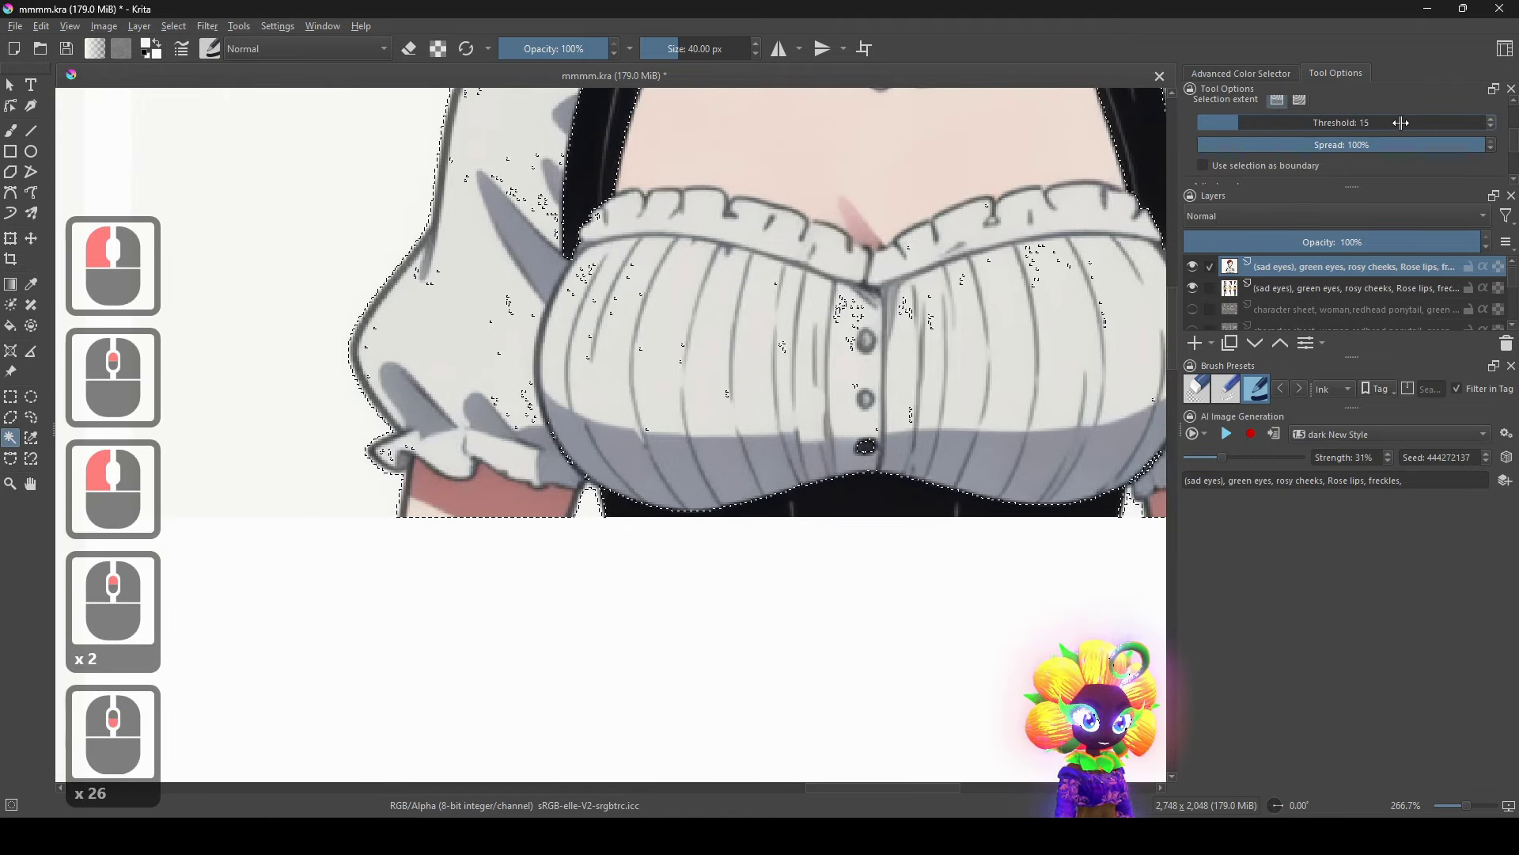
{"action": "scroll", "coordinate": [1403, 123], "scroll_direction": "down", "scroll_amount": 5}
{"action": "left_click", "coordinate": [504, 516]}
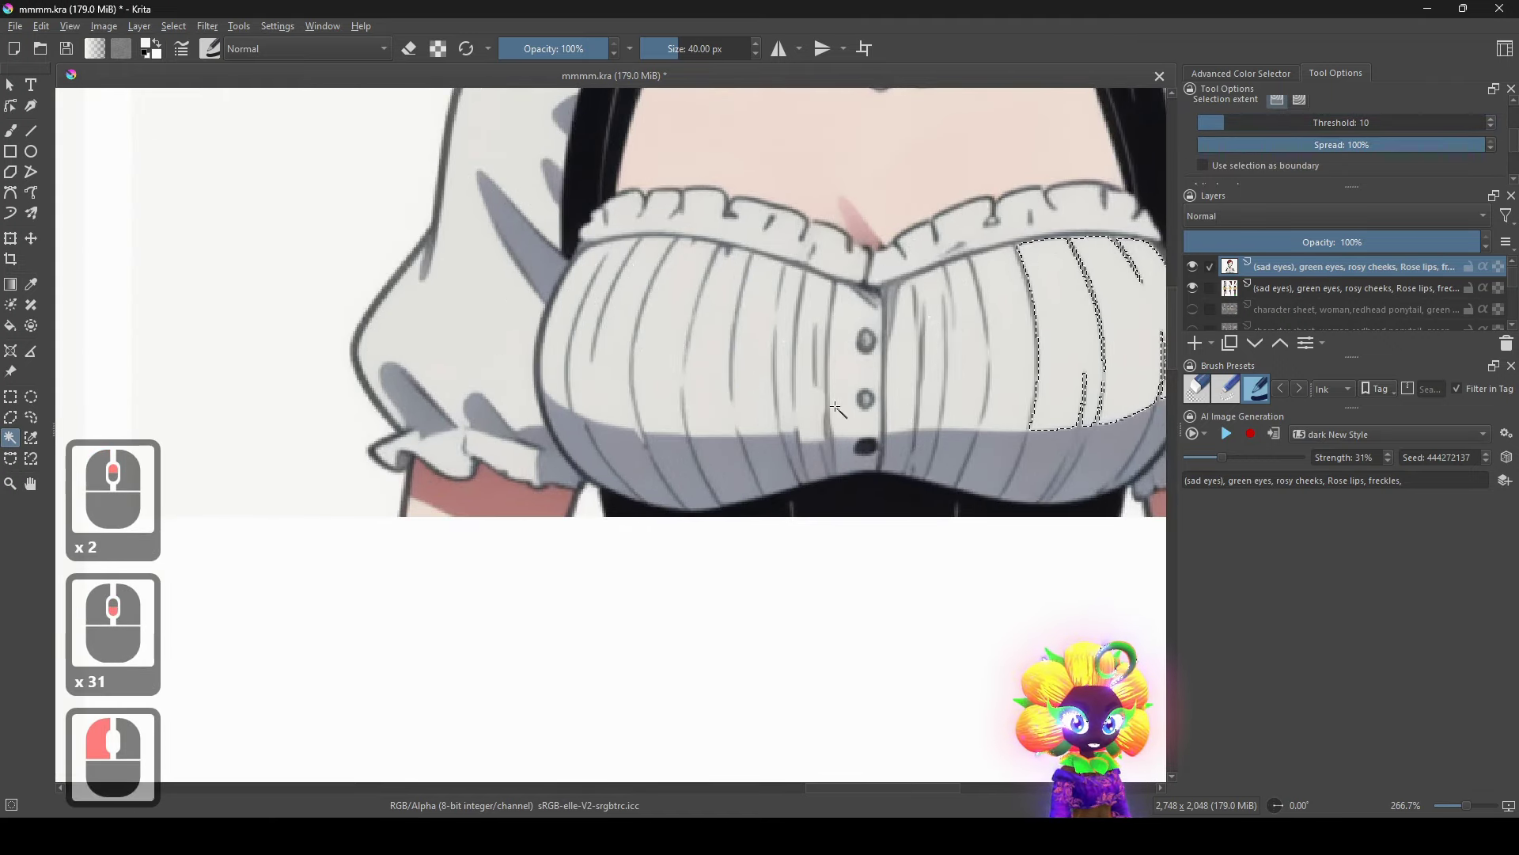
{"action": "left_click", "coordinate": [501, 518]}
Set the threshold to 20, select the black corset strip under the bust, and add both cut-off arm stubs to the selection.
{"action": "scroll", "coordinate": [1399, 123], "scroll_direction": "up", "scroll_amount": 5}
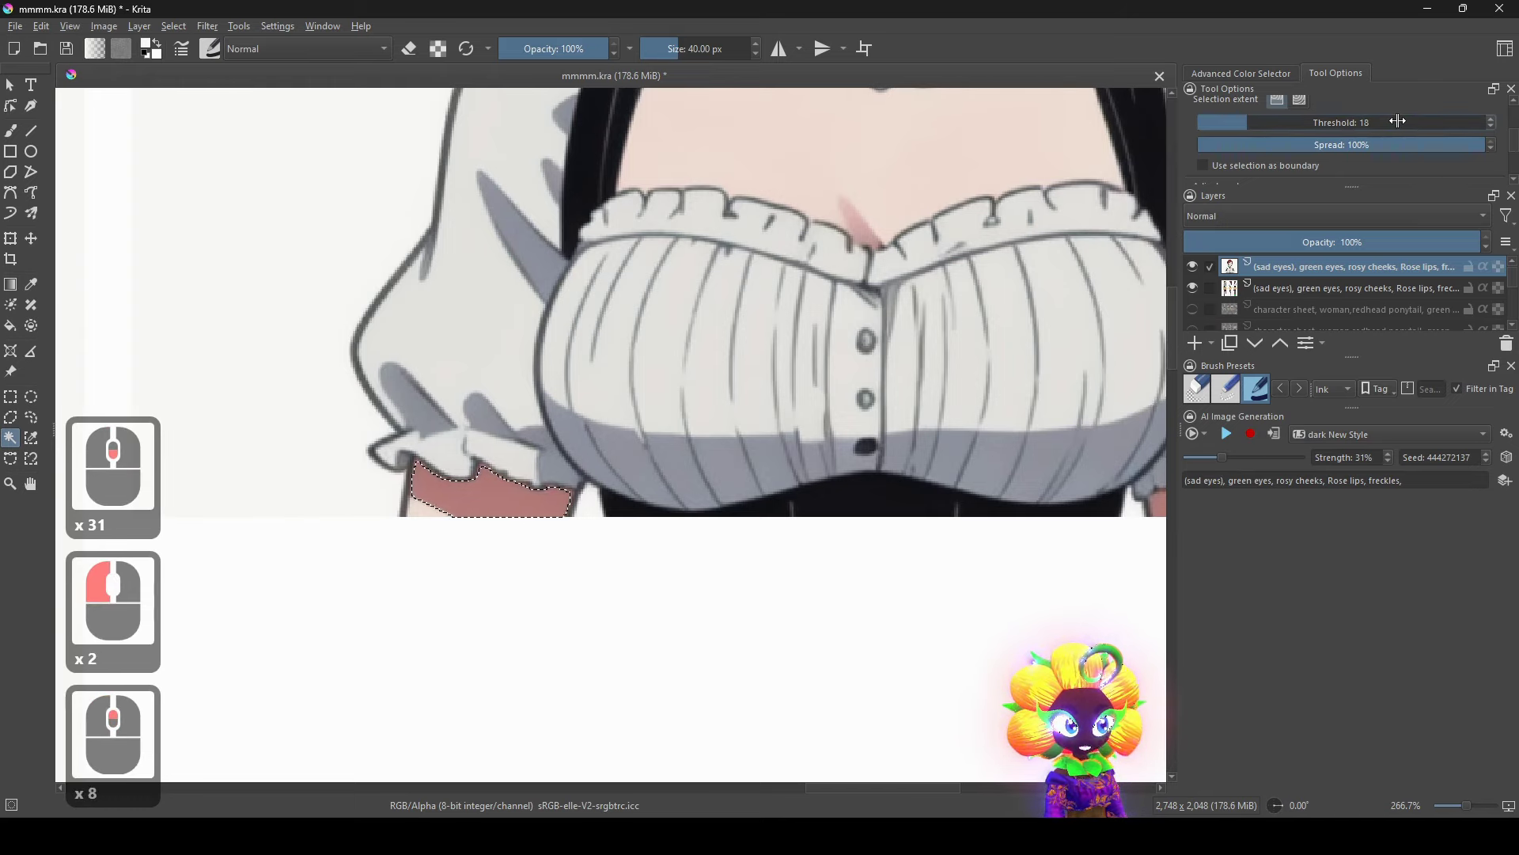
{"action": "left_click", "coordinate": [744, 495]}
{"action": "scroll", "coordinate": [712, 499], "scroll_direction": "right", "scroll_amount": 3}
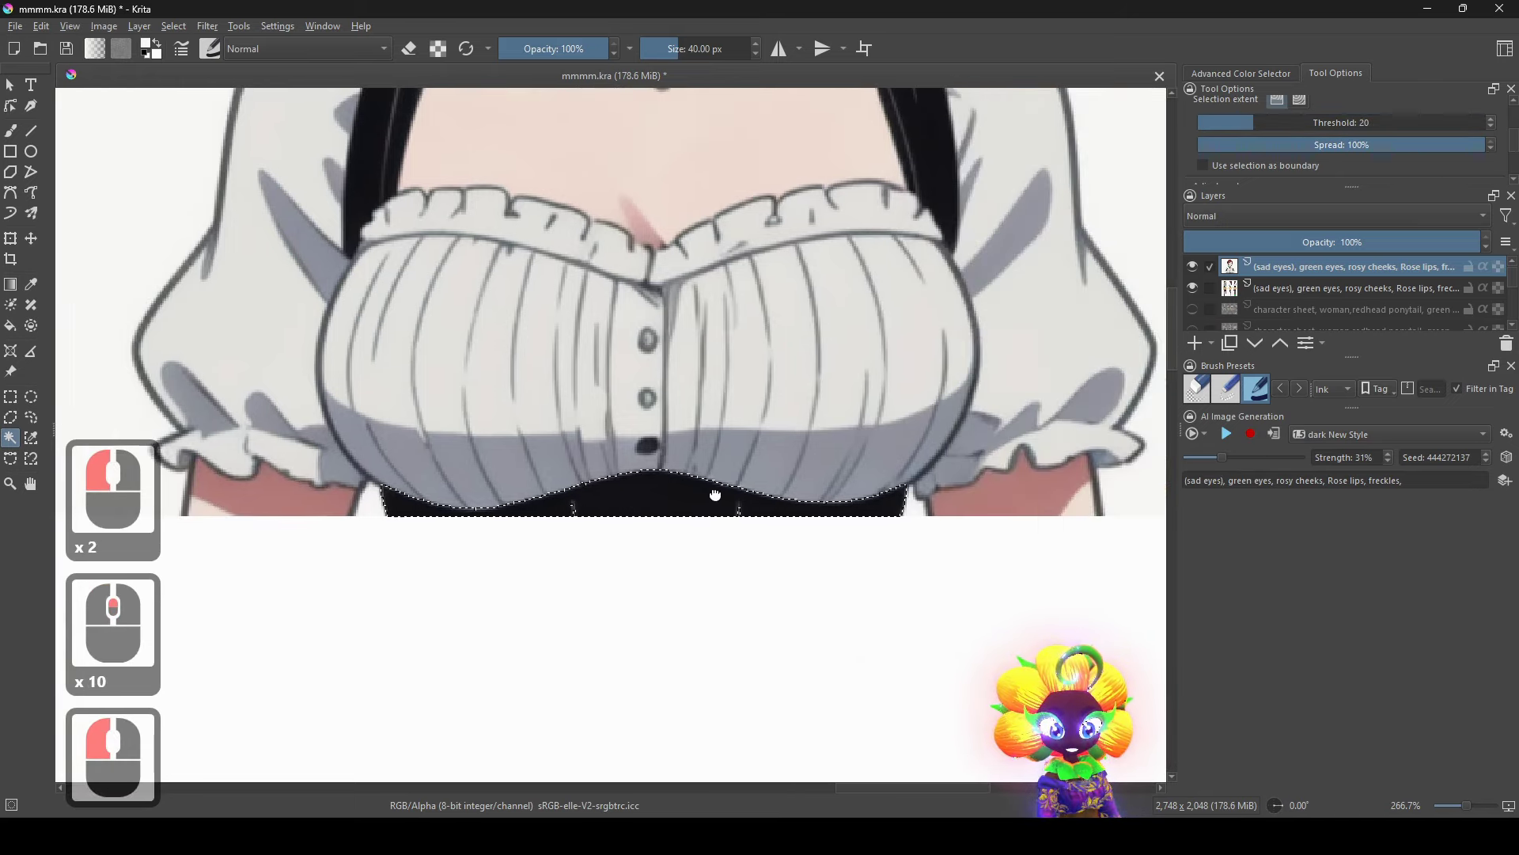
{"action": "left_click", "coordinate": [1035, 501], "text": "shift"}
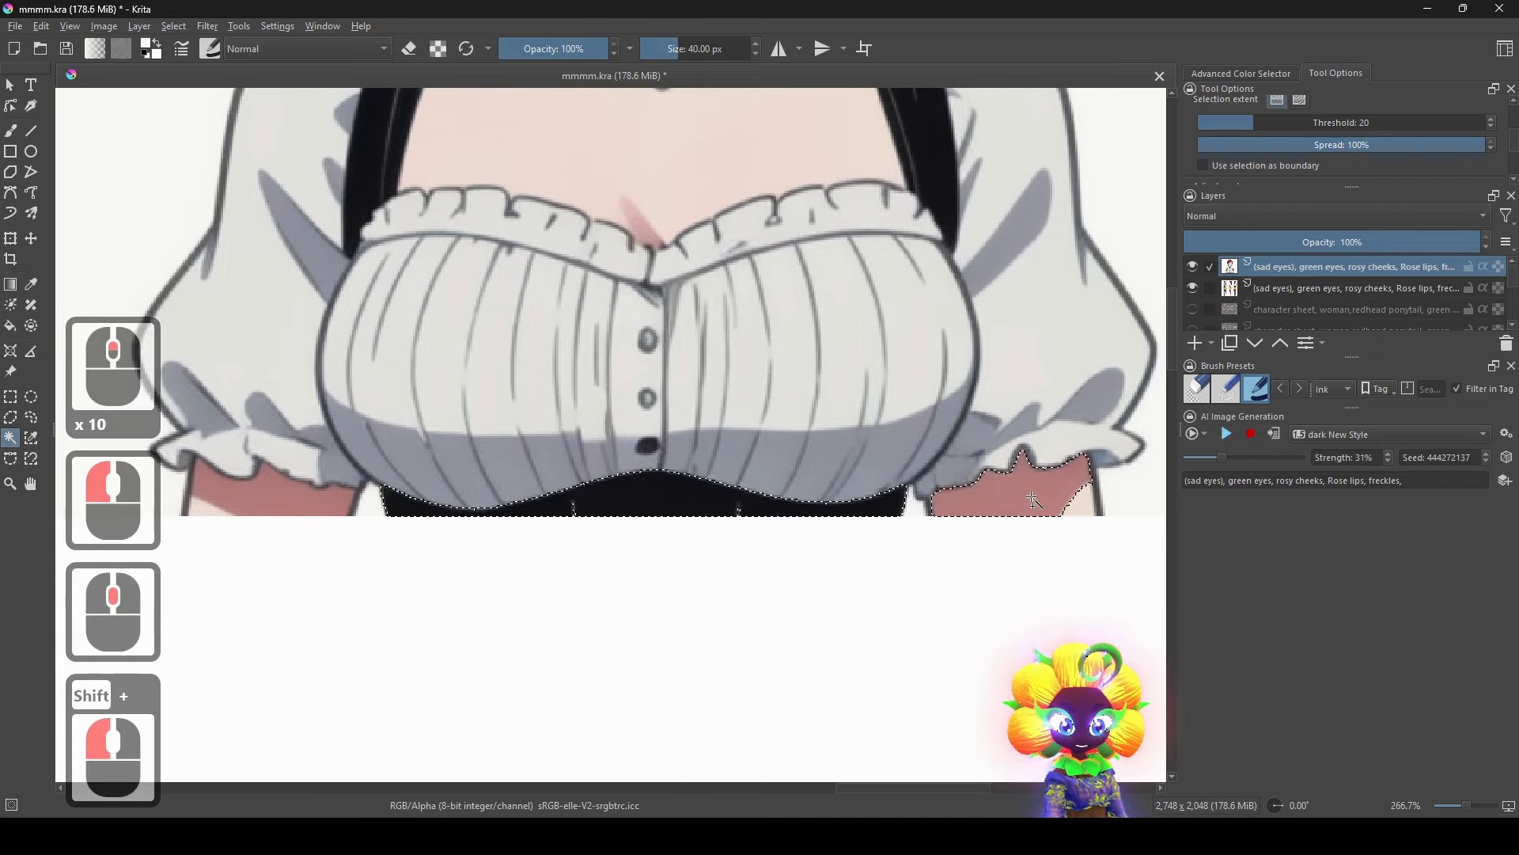
{"action": "scroll", "coordinate": [577, 519], "scroll_direction": "left", "scroll_amount": 1}
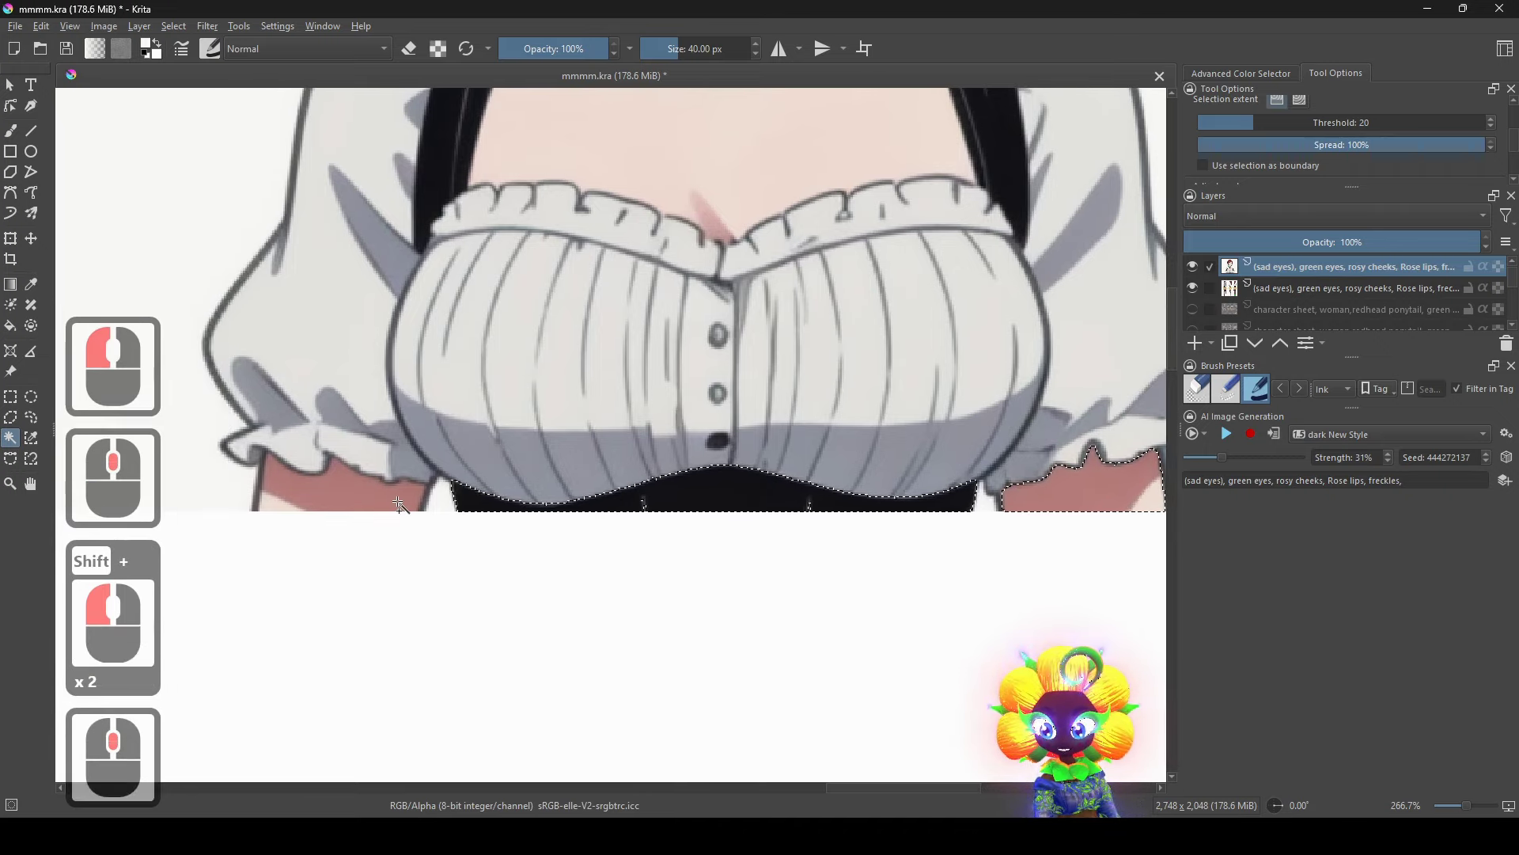
{"action": "left_click", "coordinate": [270, 511], "text": "shift"}
{"action": "left_click", "coordinate": [271, 511], "text": "shift"}
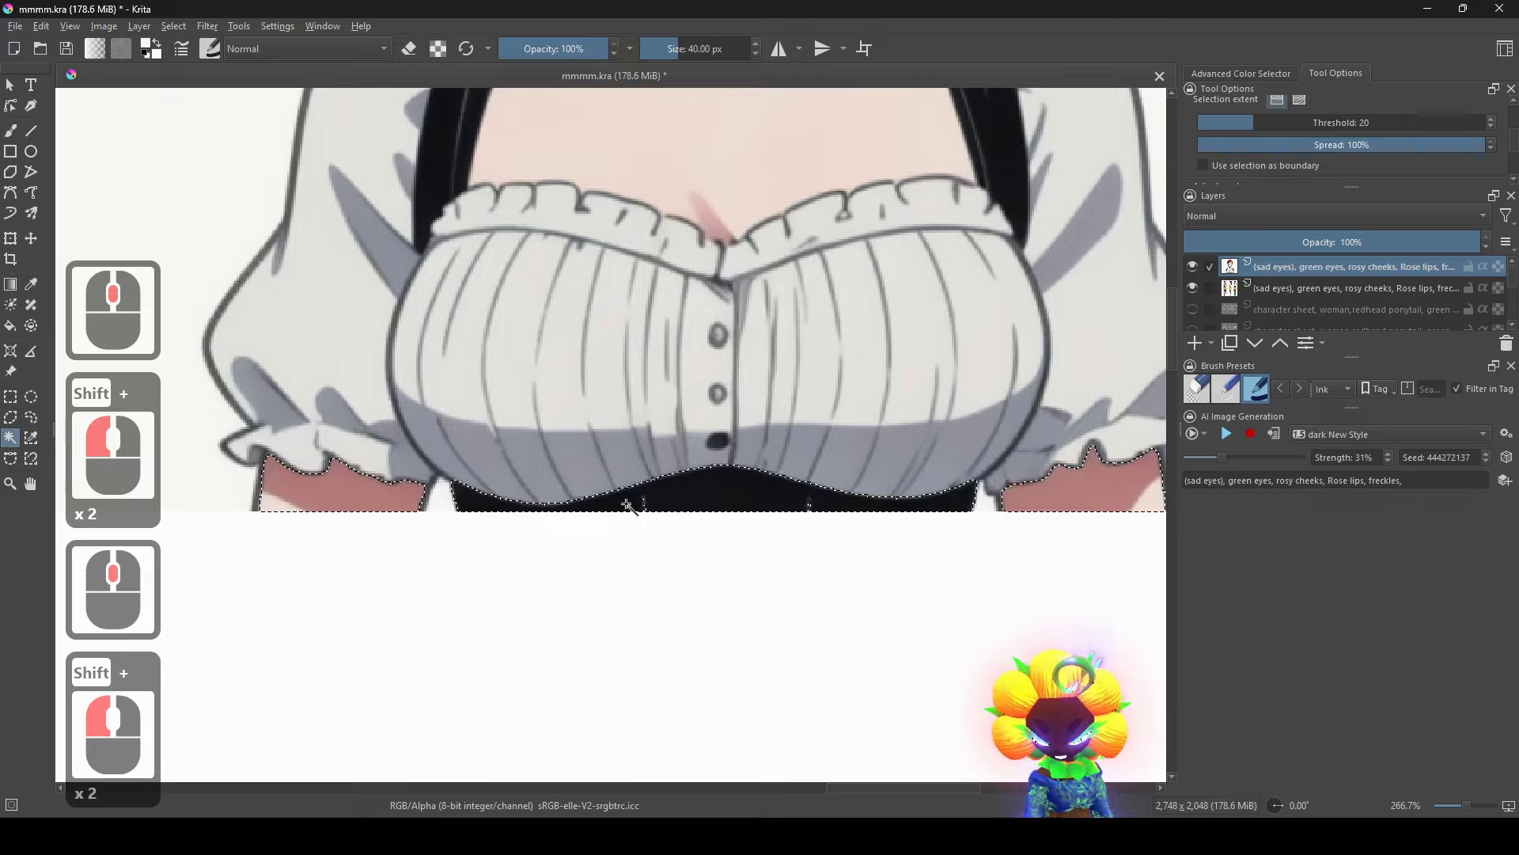
Add the thin light seam lines of the corset strip to the selection.
{"action": "scroll", "coordinate": [627, 505], "scroll_direction": "up", "scroll_amount": 8}
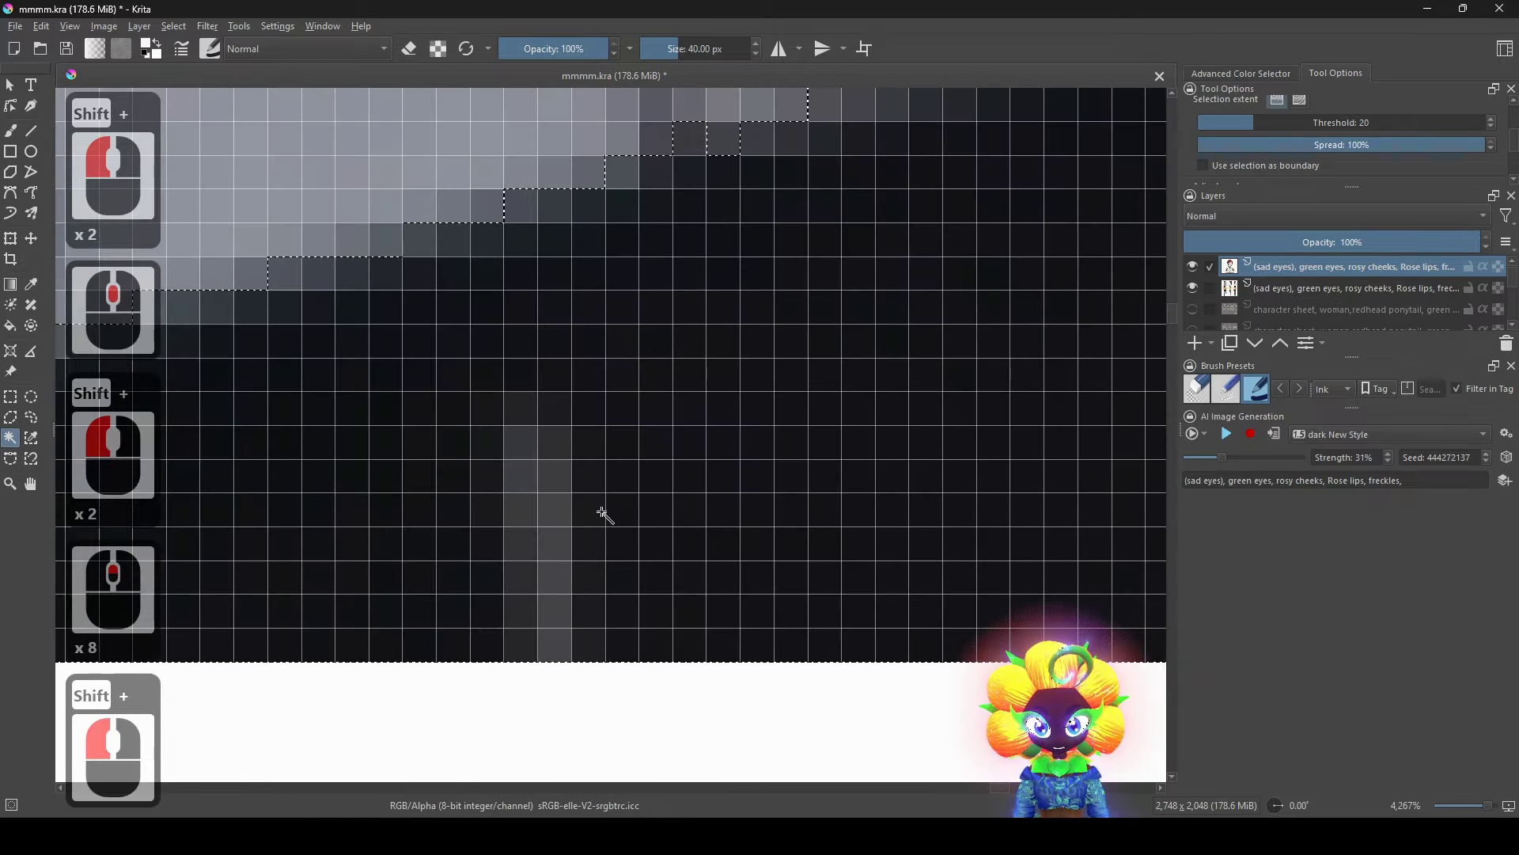
{"action": "scroll", "coordinate": [604, 515], "scroll_direction": "down", "scroll_amount": 9}
{"action": "scroll", "coordinate": [752, 495], "scroll_direction": "up", "scroll_amount": 6}
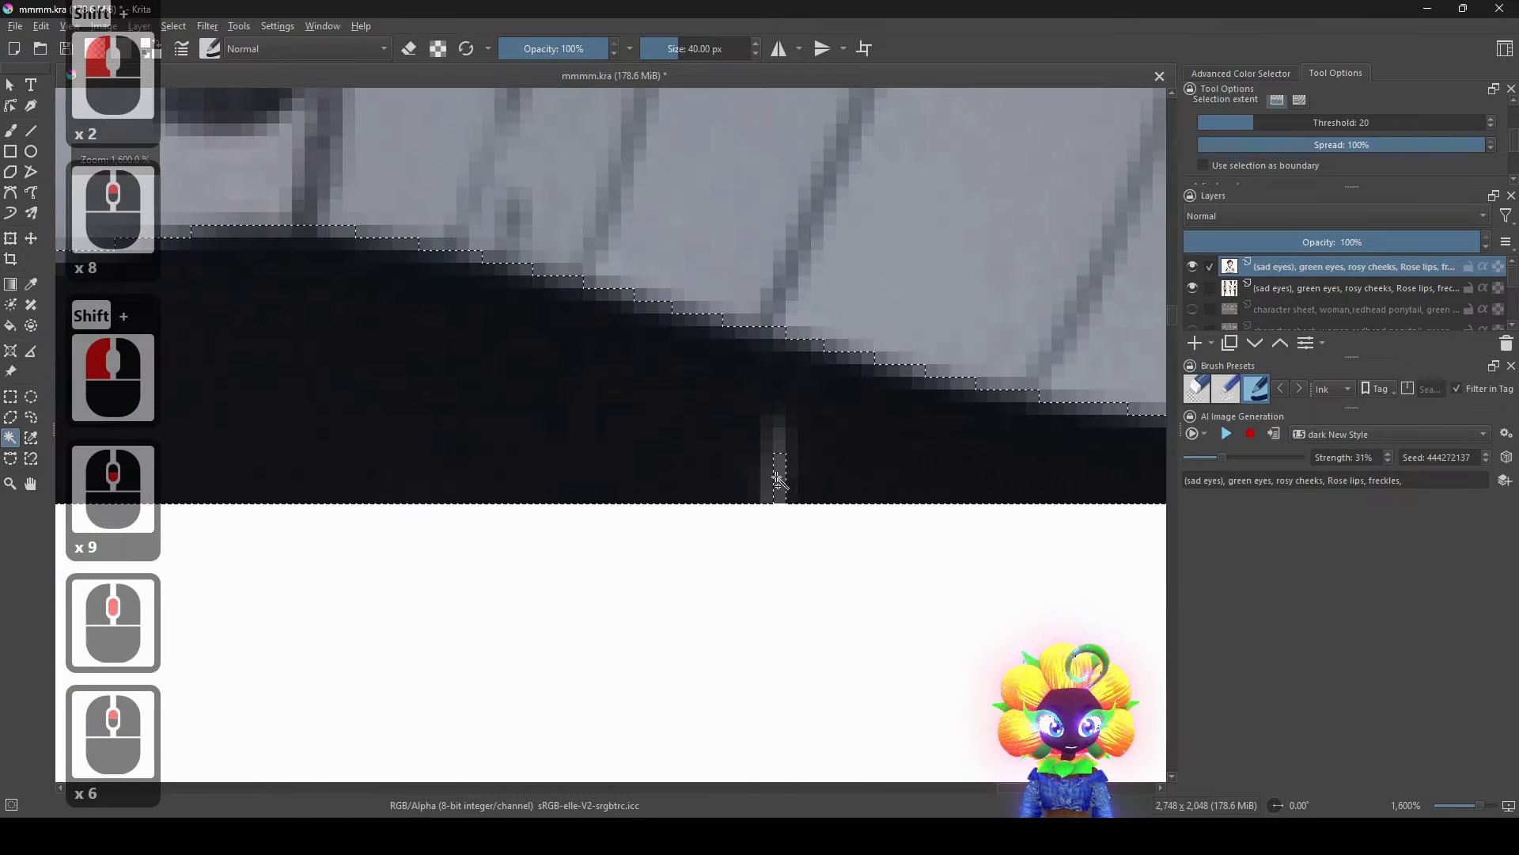
{"action": "scroll", "coordinate": [792, 487], "scroll_direction": "down", "scroll_amount": 5}
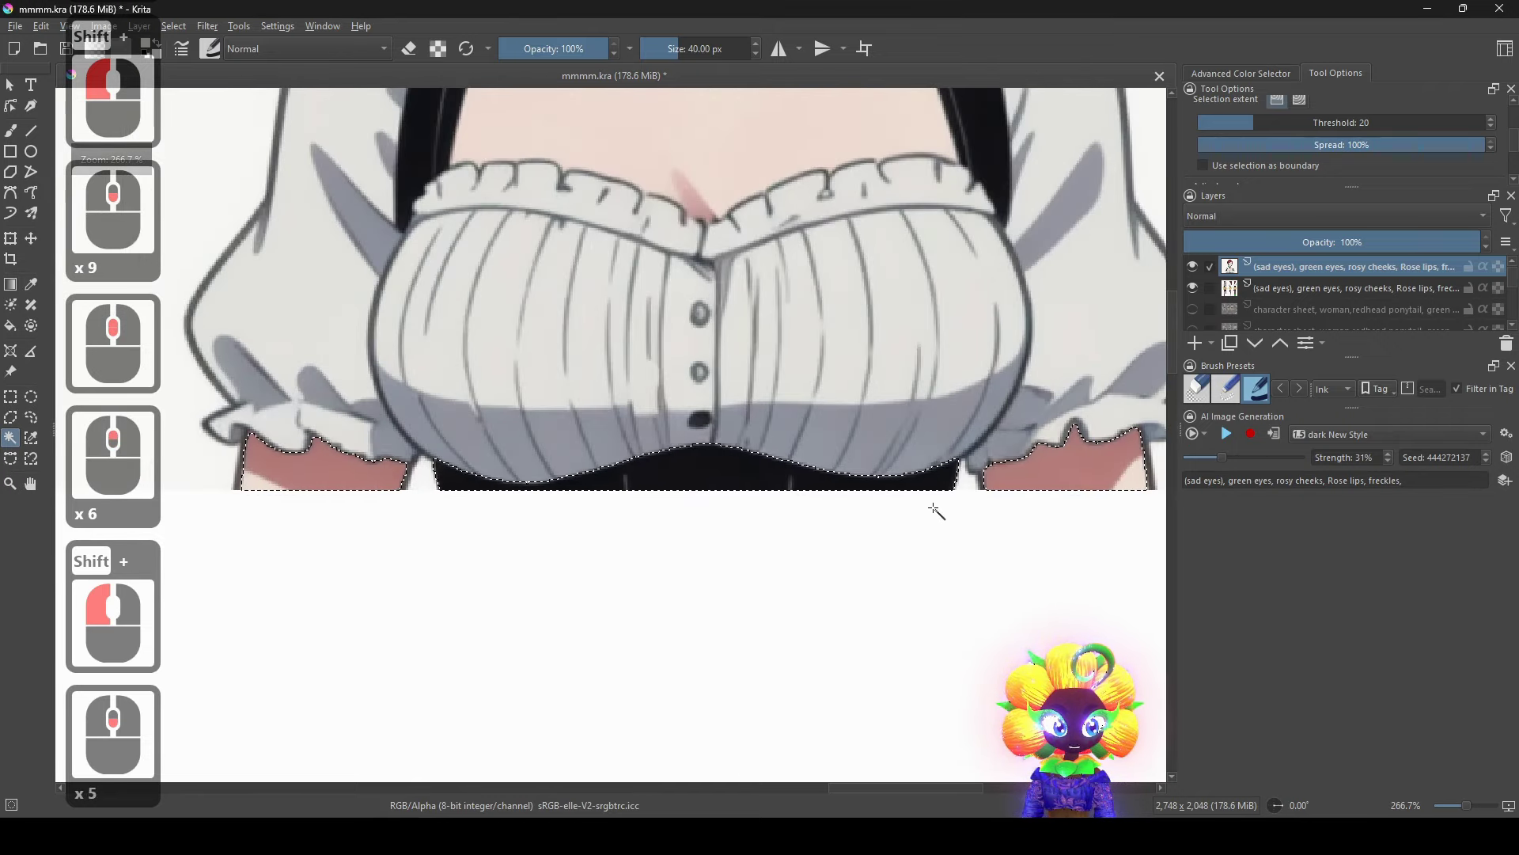
Delete the selected corset strip and arm stubs from the bust portrait, and clear the selection.
{"action": "scroll", "coordinate": [937, 511], "scroll_direction": "down", "scroll_amount": 1}
{"action": "key", "text": "Delete"}
{"action": "right_click", "coordinate": [916, 458]}
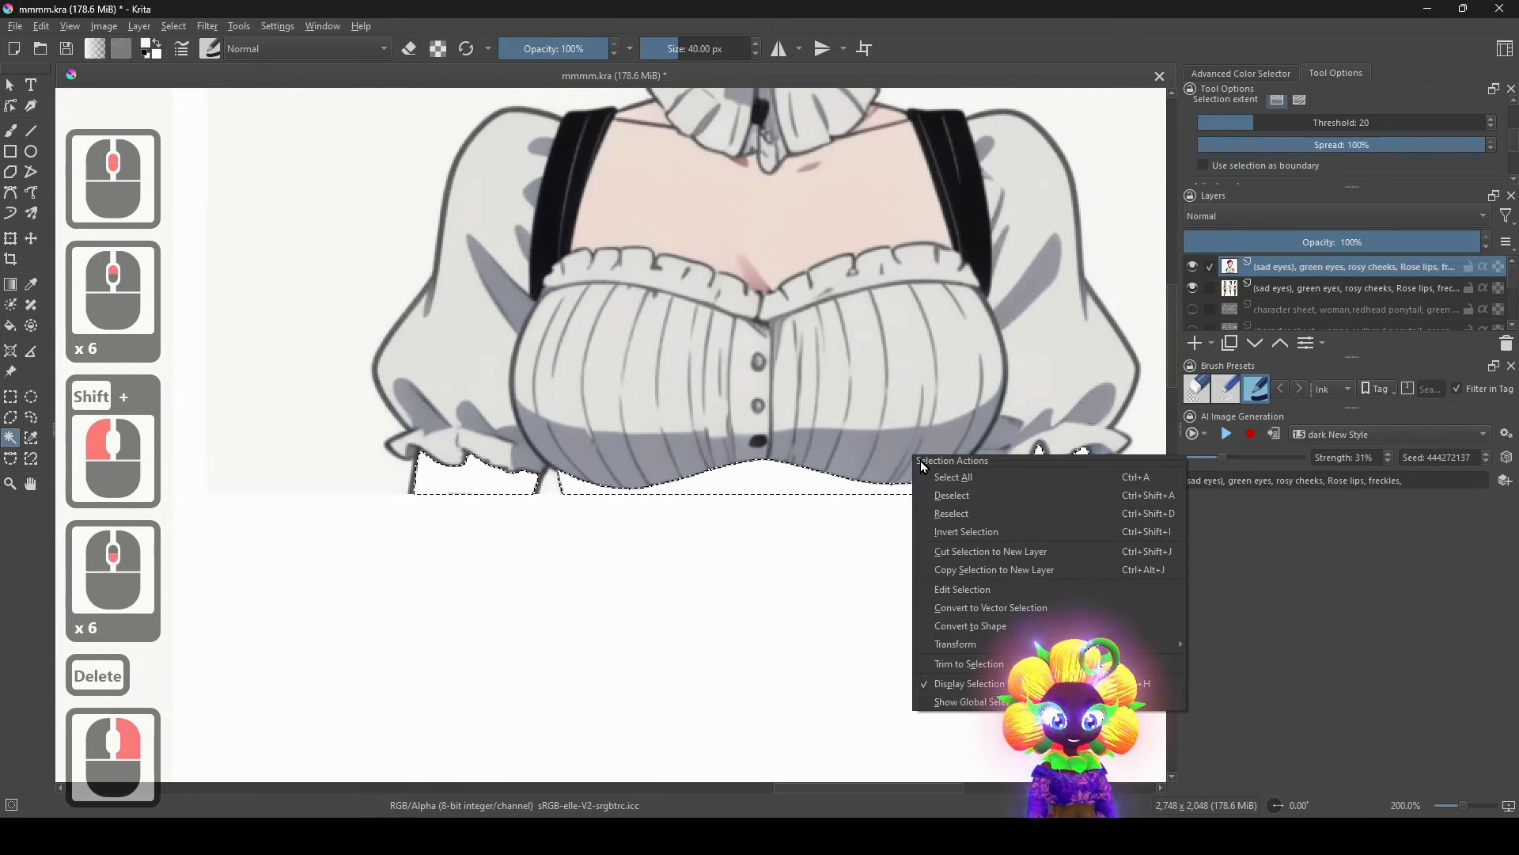
{"action": "left_click", "coordinate": [953, 496]}
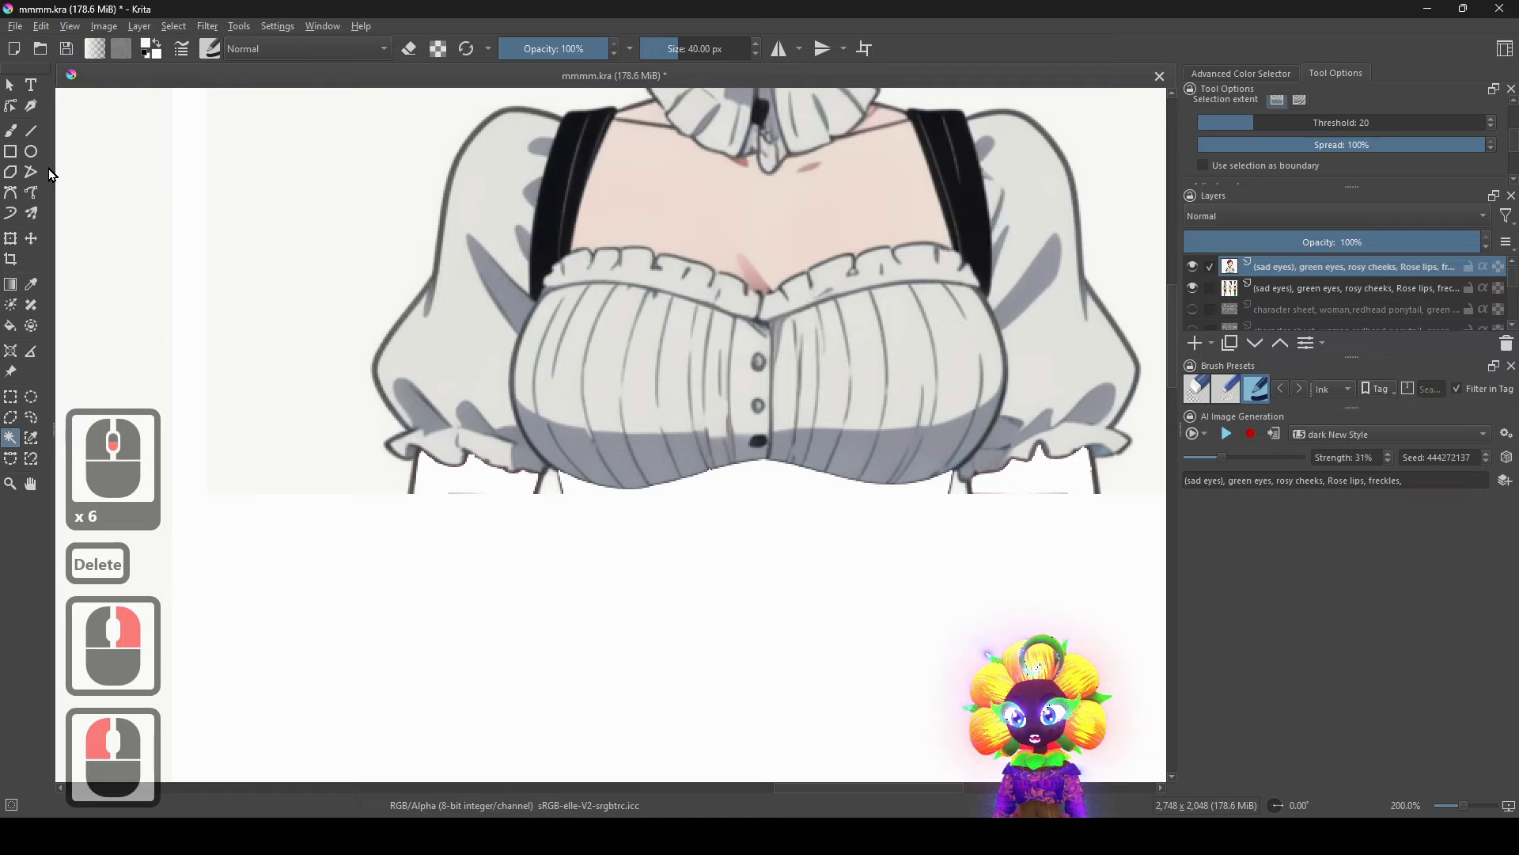
Erase the leftover outer arm outline below the left cuff using the brush in eraser mode at 23.88 px.
{"action": "left_click", "coordinate": [18, 138]}
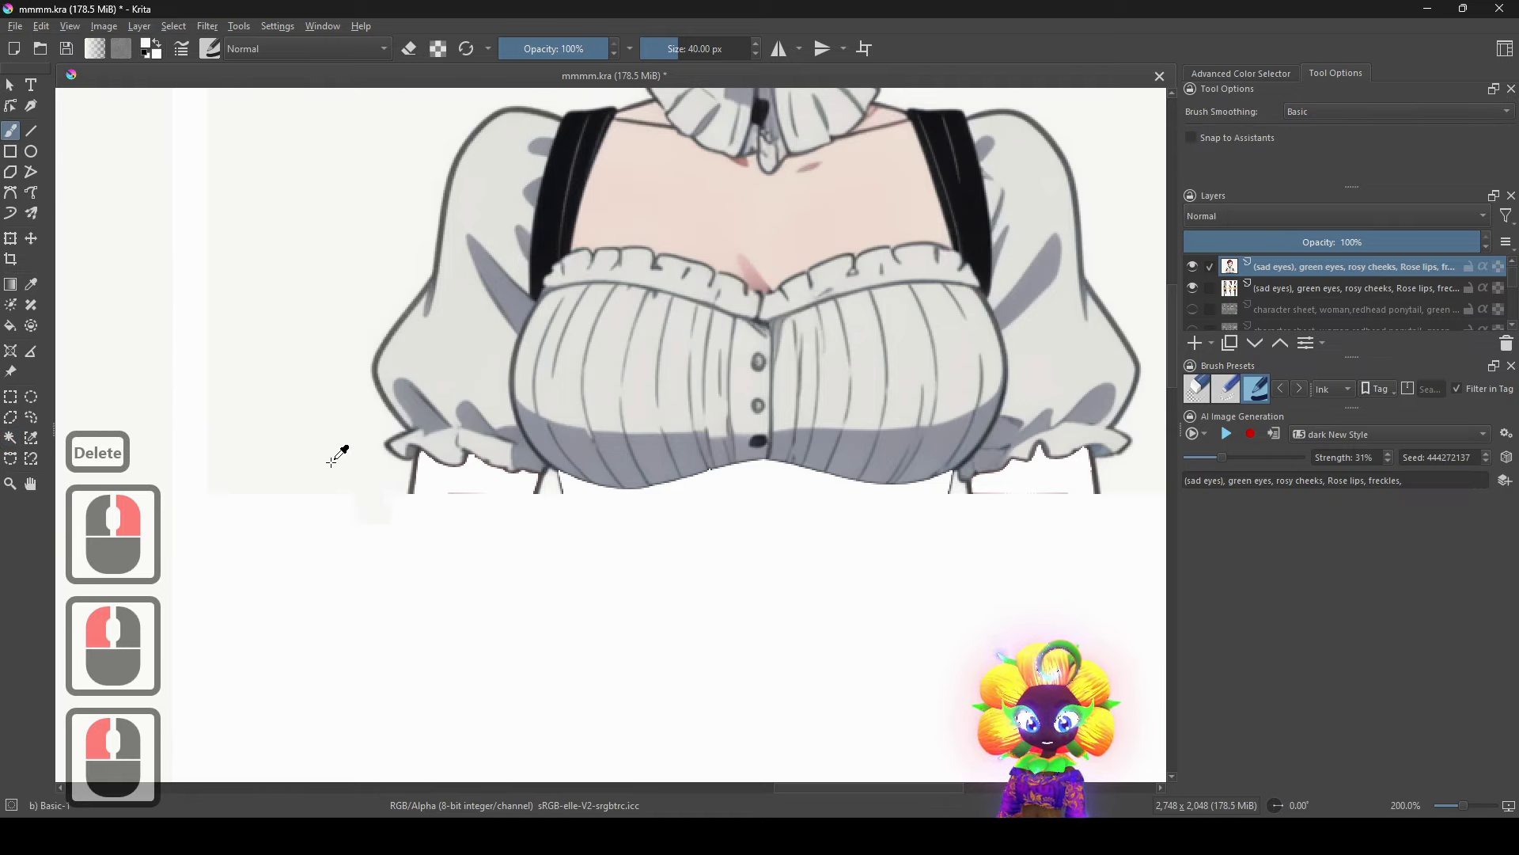
{"action": "scroll", "coordinate": [338, 456], "scroll_direction": "up", "scroll_amount": 1}
{"action": "key", "text": "e"}
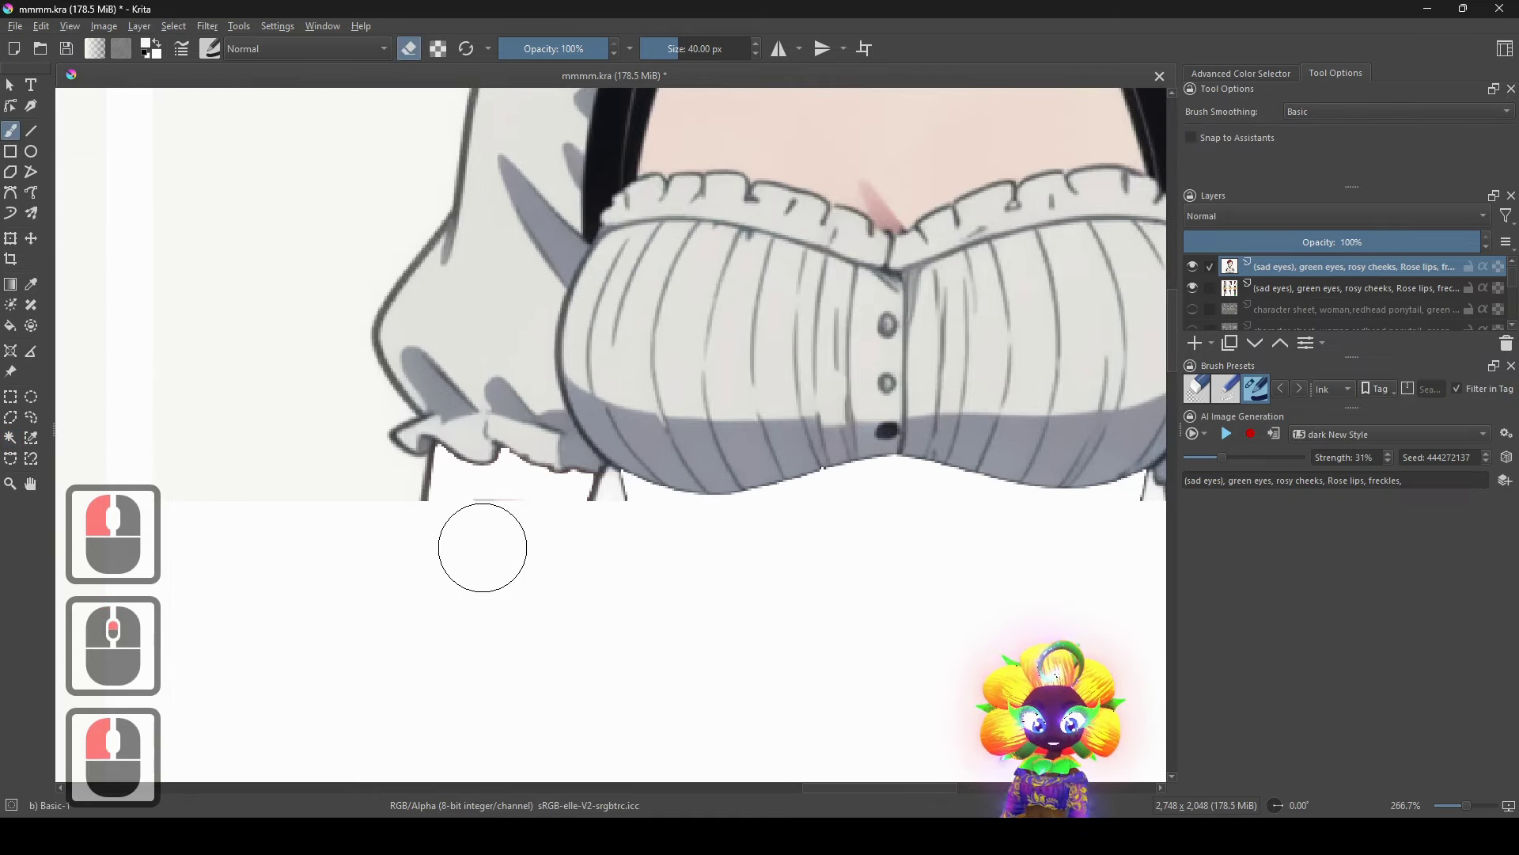
{"action": "left_click_drag", "start_coordinate": [483, 548], "coordinate": [472, 544], "text": "shift"}
{"action": "scroll", "coordinate": [478, 522], "scroll_direction": "up", "scroll_amount": 3}
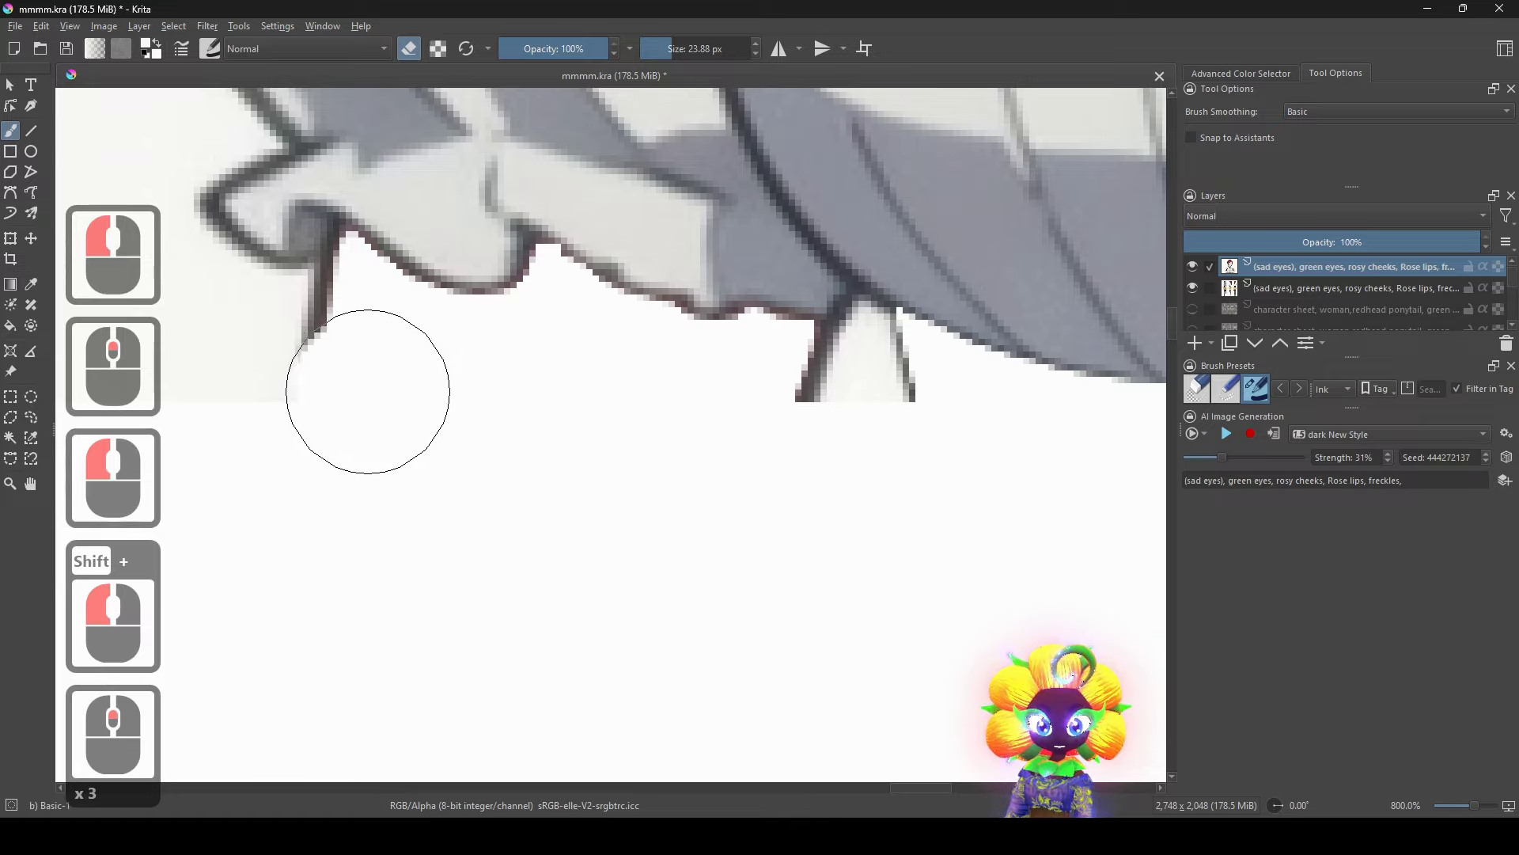
{"action": "mouse_move", "coordinate": [368, 392]}
{"action": "left_mouse_down"}
{"action": "mouse_move", "coordinate": [320, 351]}
{"action": "mouse_move", "coordinate": [338, 343]}
{"action": "left_mouse_up"}
{"action": "left_click", "coordinate": [339, 340]}
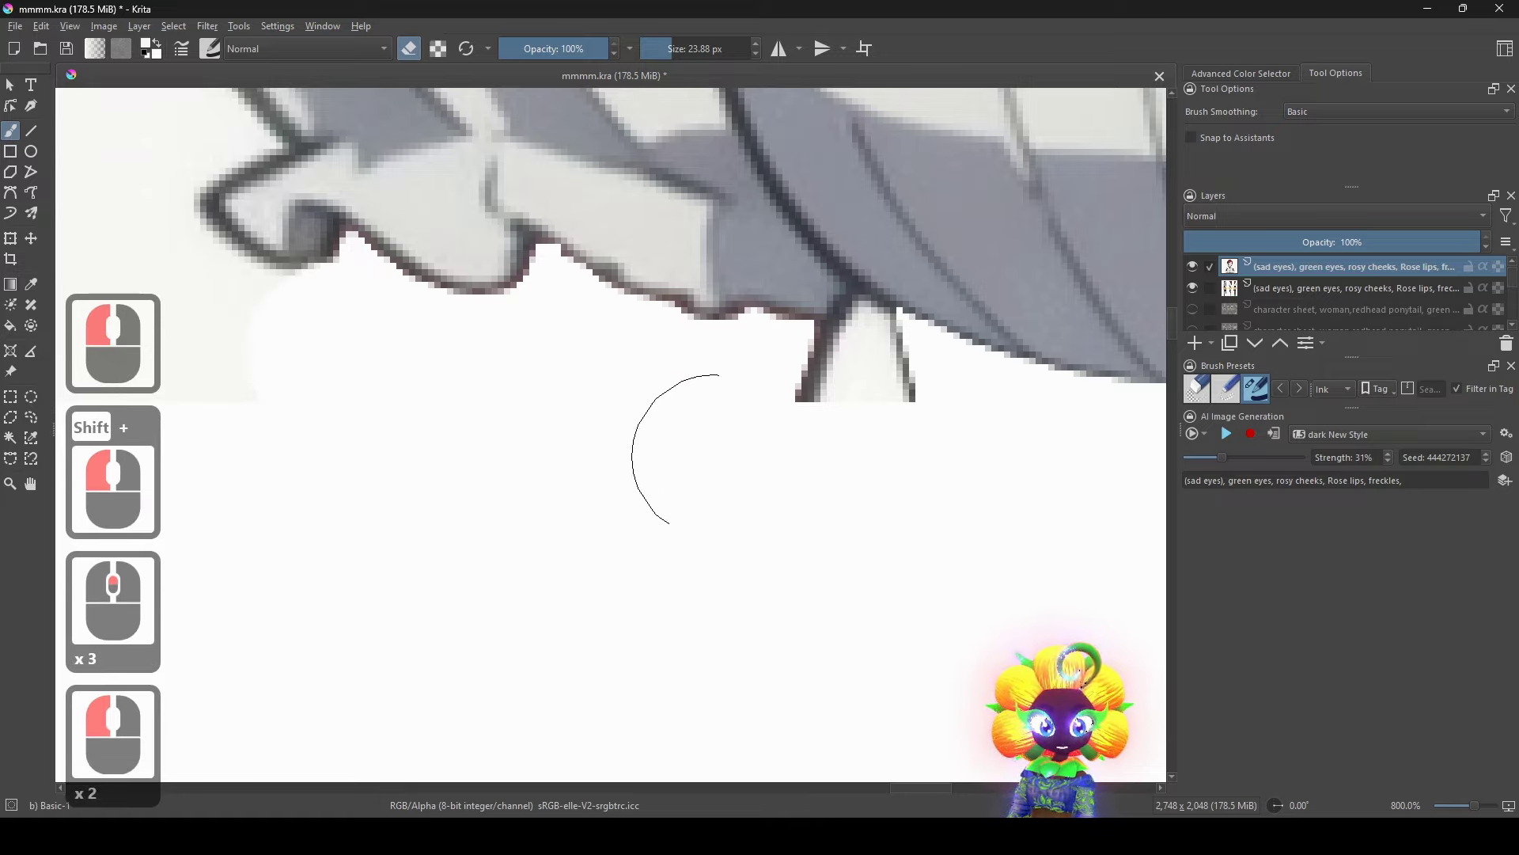
Reduce the eraser to 8.63 px and erase the stray lines between the left cuff and the bust.
{"action": "left_click", "coordinate": [903, 418]}
{"action": "left_click_drag", "start_coordinate": [906, 408], "coordinate": [890, 405], "text": "shift"}
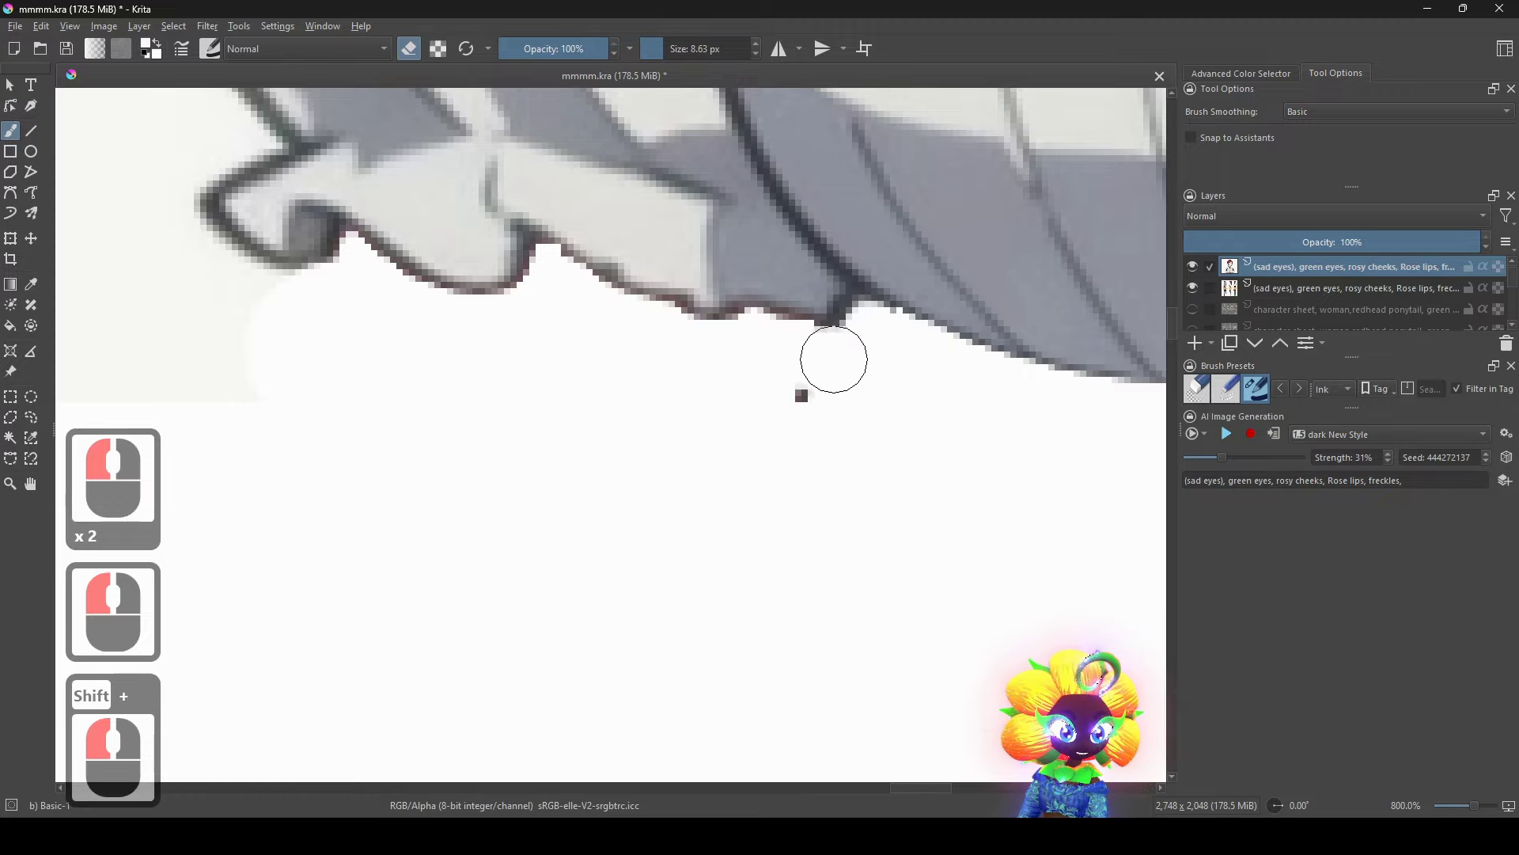
{"action": "left_click", "coordinate": [801, 406]}
Reduce the eraser to 3.75 px and erase the leftover lines between the bust and the right cuff.
{"action": "scroll", "coordinate": [800, 411], "scroll_direction": "down", "scroll_amount": 4}
{"action": "left_click_drag", "start_coordinate": [865, 454], "coordinate": [379, 538]}
{"action": "scroll", "coordinate": [739, 523], "scroll_direction": "up", "scroll_amount": 3}
{"action": "mouse_move", "coordinate": [716, 490]}
{"action": "left_mouse_down"}
{"action": "mouse_move", "coordinate": [626, 484]}
{"action": "mouse_move", "coordinate": [600, 394]}
{"action": "left_mouse_up"}
{"action": "scroll", "coordinate": [623, 467], "scroll_direction": "up", "scroll_amount": 1}
{"action": "left_click_drag", "start_coordinate": [600, 394], "coordinate": [569, 394], "text": "shift"}
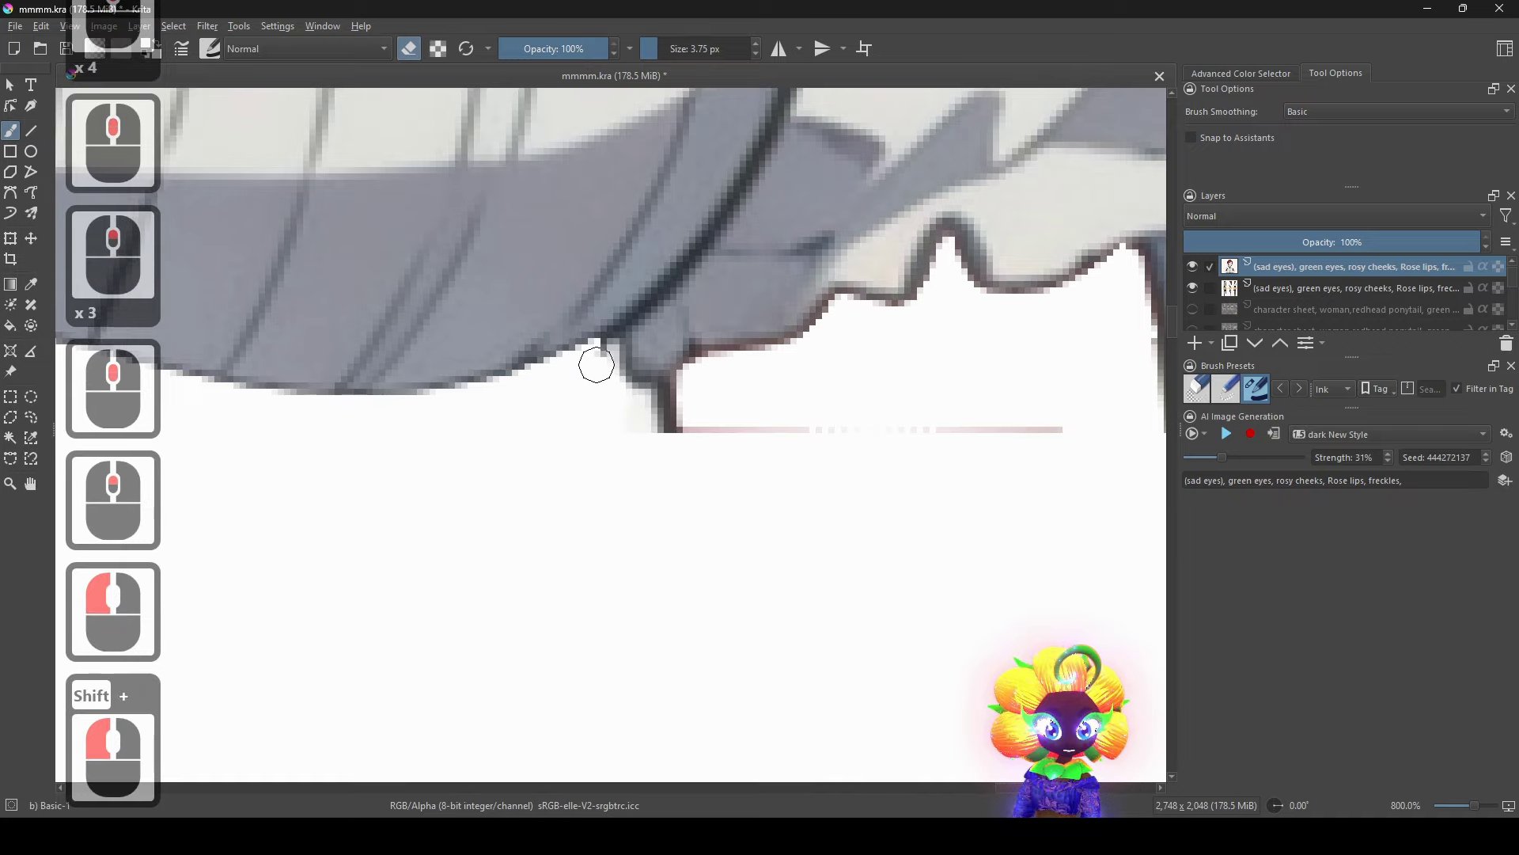
{"action": "mouse_move", "coordinate": [679, 400]}
{"action": "left_mouse_down"}
{"action": "mouse_move", "coordinate": [618, 417]}
{"action": "mouse_move", "coordinate": [739, 453]}
{"action": "mouse_move", "coordinate": [786, 435]}
{"action": "mouse_move", "coordinate": [948, 440]}
{"action": "mouse_move", "coordinate": [839, 417]}
{"action": "mouse_move", "coordinate": [1030, 428]}
{"action": "mouse_move", "coordinate": [1034, 466]}
{"action": "mouse_move", "coordinate": [705, 448]}
{"action": "left_mouse_up"}
Erase the remaining arm outline below the right cuff with a larger eraser and set its size to 5.53 px for the frill edge.
{"action": "scroll", "coordinate": [1027, 446], "scroll_direction": "down", "scroll_amount": 1}
{"action": "left_click_drag", "start_coordinate": [698, 440], "coordinate": [719, 438], "text": "shift"}
{"action": "mouse_move", "coordinate": [855, 430]}
{"action": "left_mouse_down"}
{"action": "mouse_move", "coordinate": [801, 336]}
{"action": "mouse_move", "coordinate": [837, 491]}
{"action": "left_mouse_up"}
{"action": "scroll", "coordinate": [772, 400], "scroll_direction": "up", "scroll_amount": 3}
{"action": "scroll", "coordinate": [861, 400], "scroll_direction": "down", "scroll_amount": 1}
{"action": "left_click_drag", "start_coordinate": [865, 378], "coordinate": [836, 378], "text": "shift"}
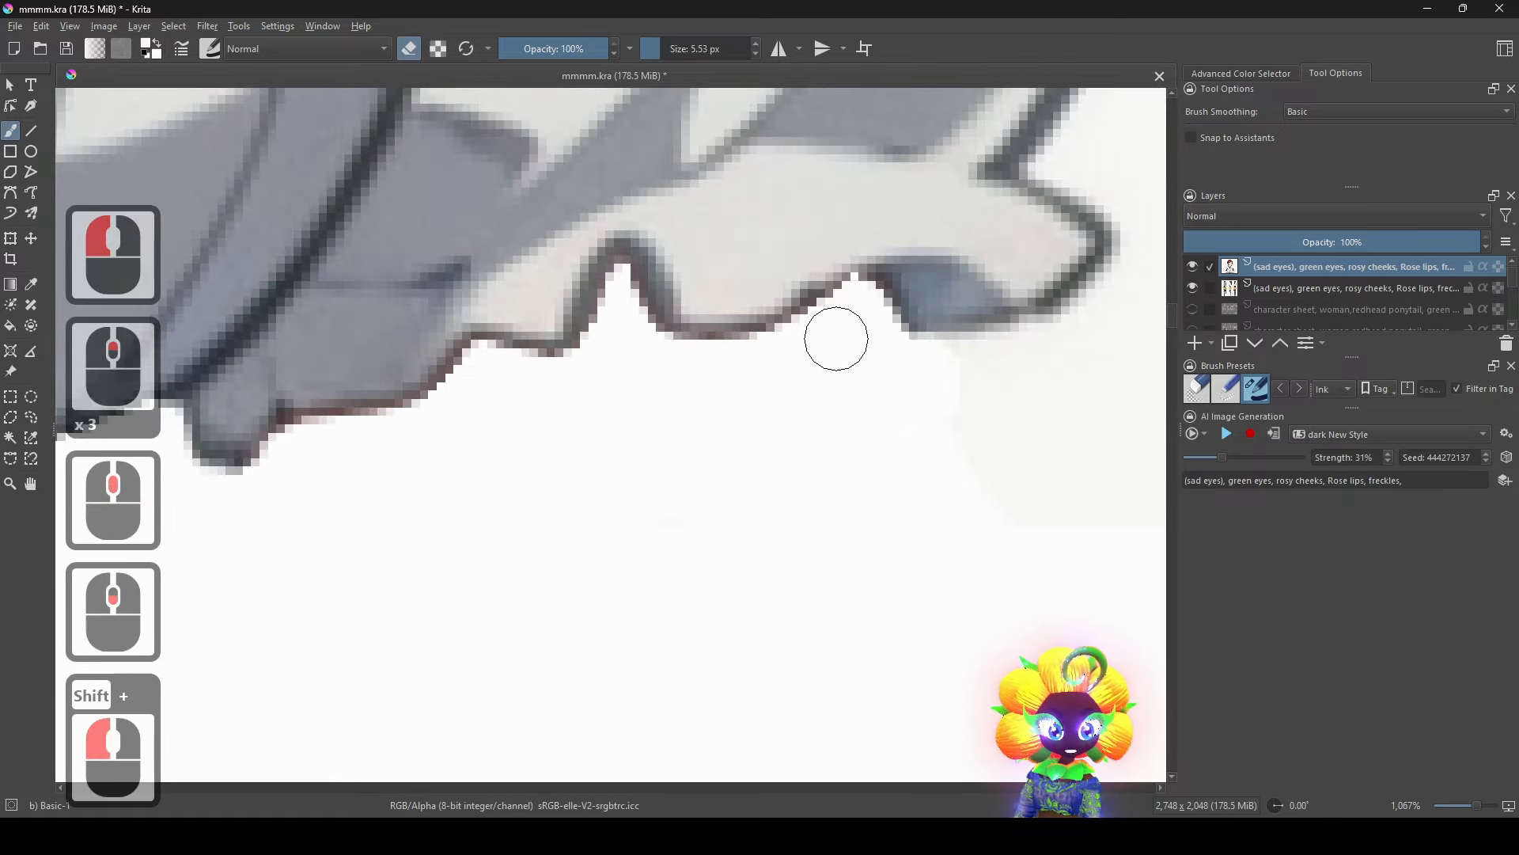
Select the empty area surrounding the bust portrait's image with the Contiguous Selection tool.
{"action": "scroll", "coordinate": [724, 382], "scroll_direction": "down", "scroll_amount": 7}
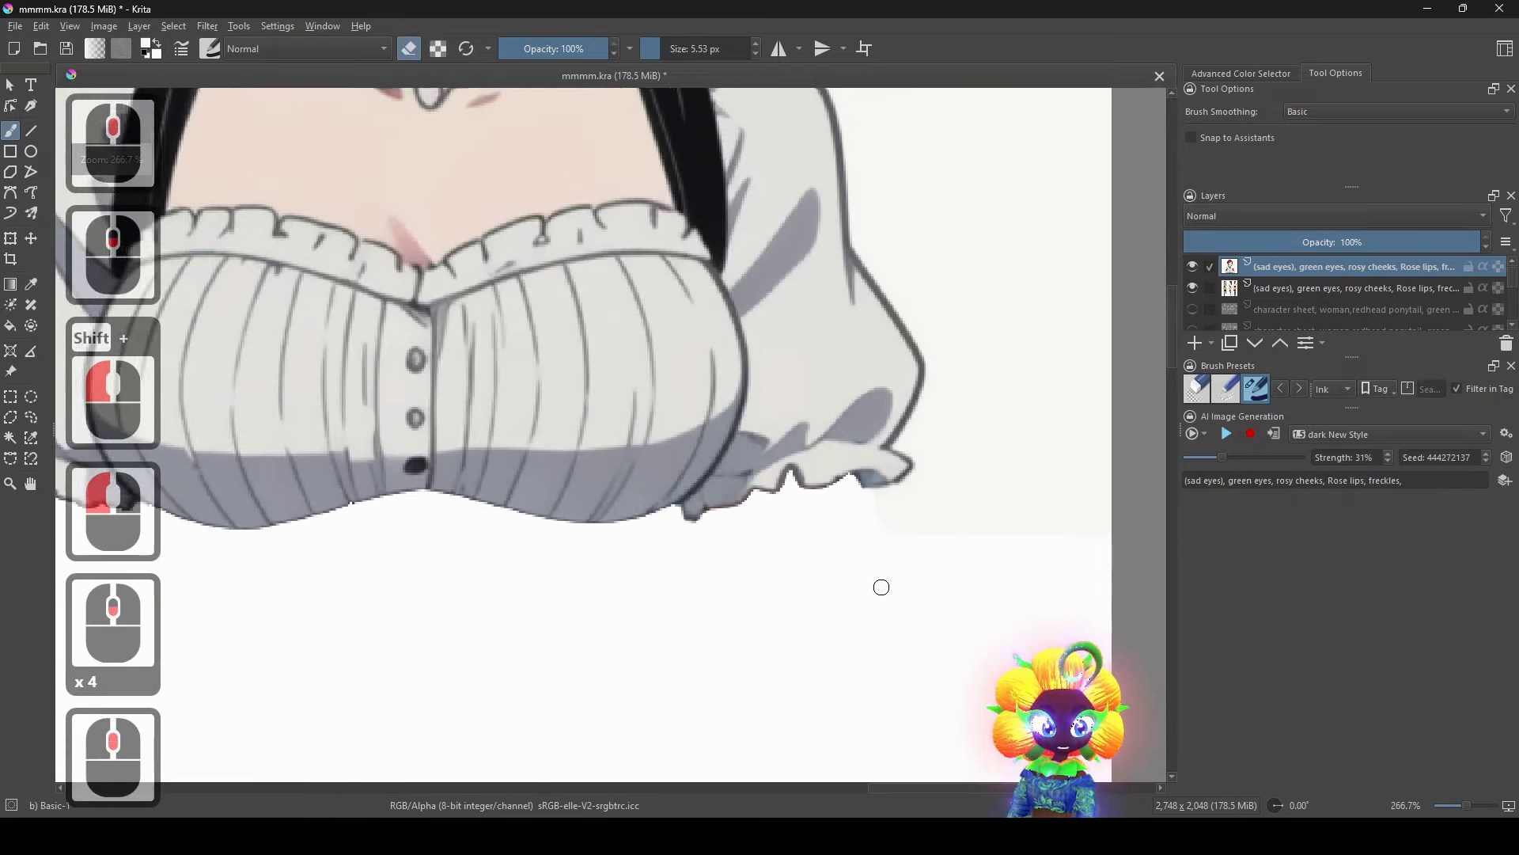
{"action": "scroll", "coordinate": [665, 517], "scroll_direction": "down", "scroll_amount": 3}
{"action": "scroll", "coordinate": [569, 508], "scroll_direction": "up", "scroll_amount": 2}
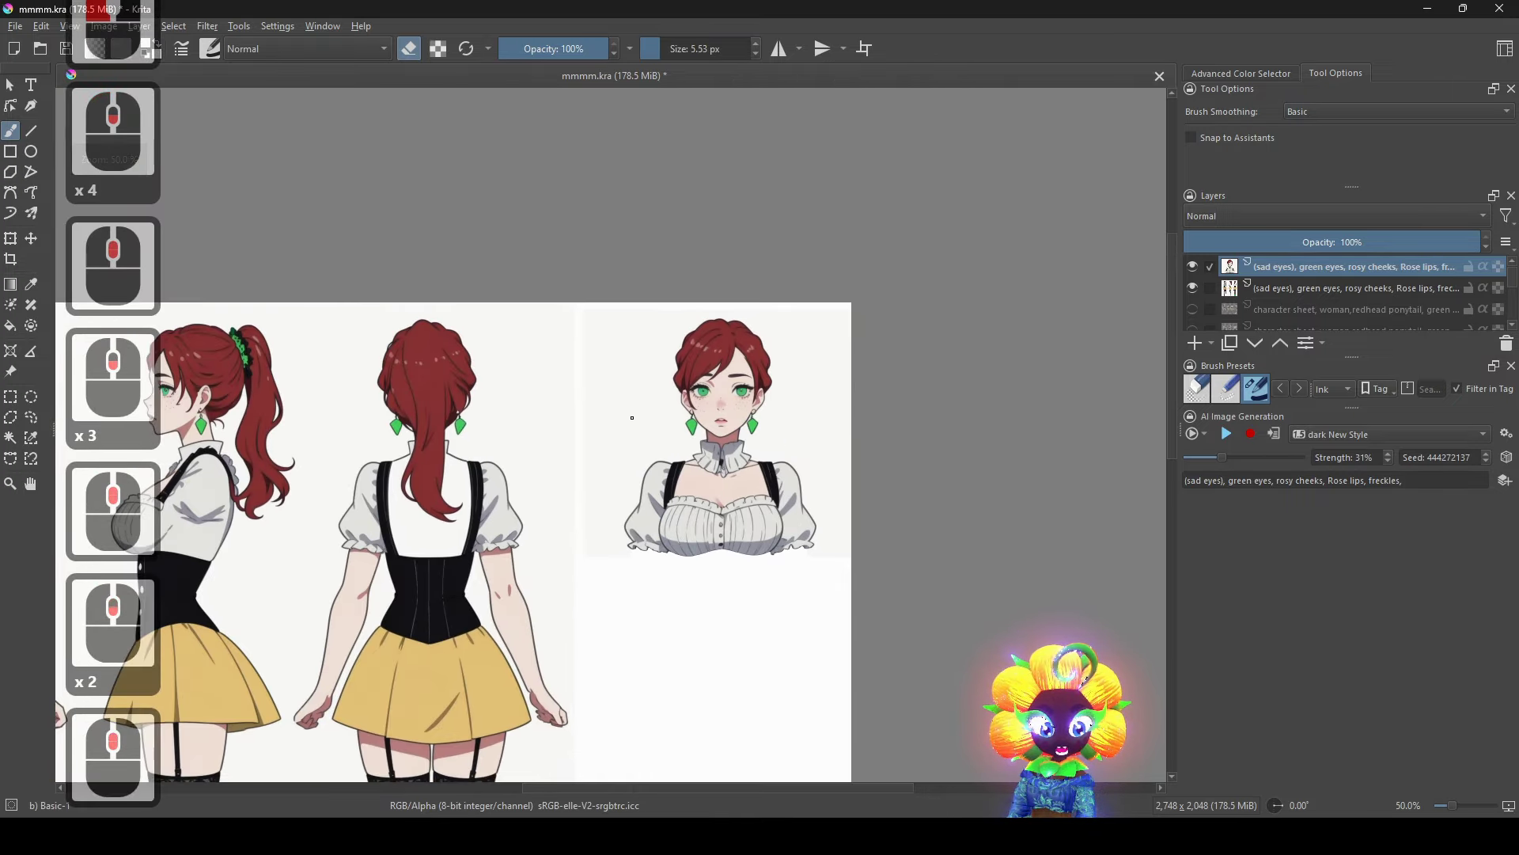
{"action": "scroll", "coordinate": [569, 508], "scroll_direction": "up", "scroll_amount": 2}
{"action": "scroll", "coordinate": [864, 524], "scroll_direction": "down", "scroll_amount": 2}
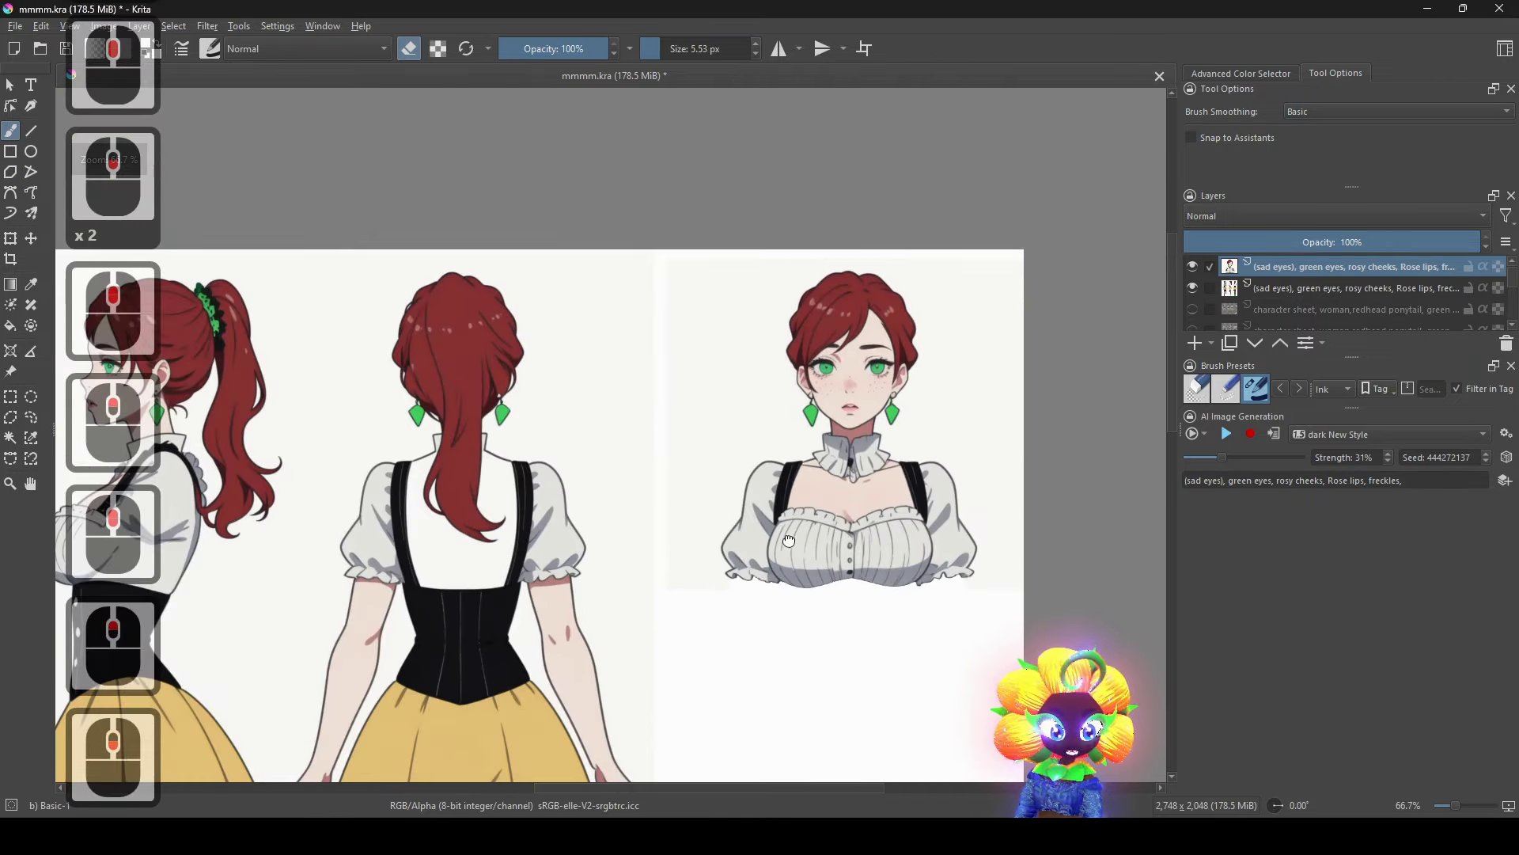
{"action": "scroll", "coordinate": [789, 541], "scroll_direction": "up", "scroll_amount": 2}
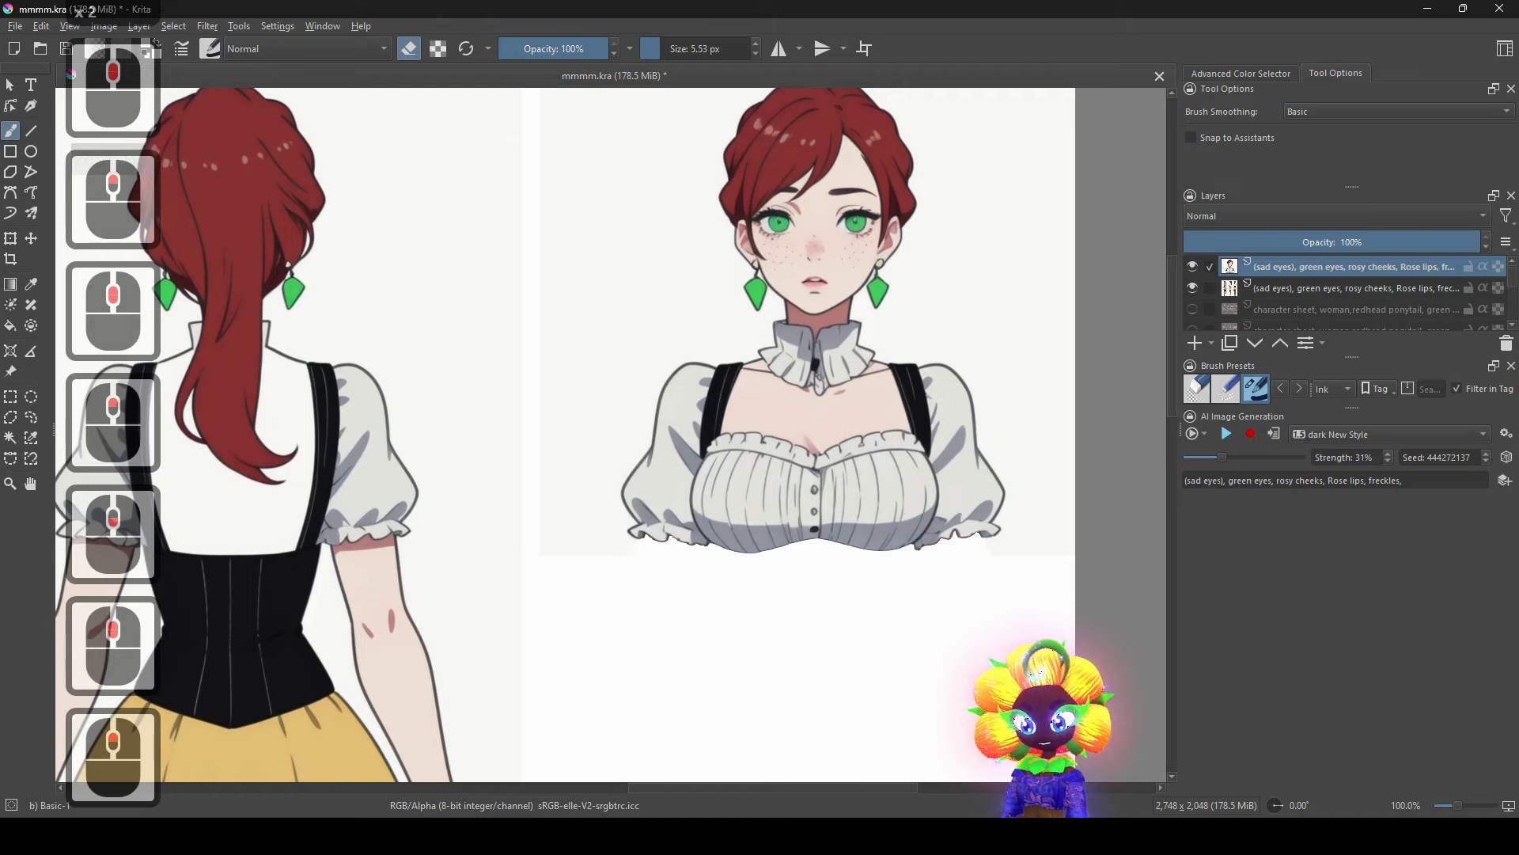
{"action": "left_click", "coordinate": [11, 438]}
{"action": "scroll", "coordinate": [1345, 292], "scroll_direction": "down", "scroll_amount": 5}
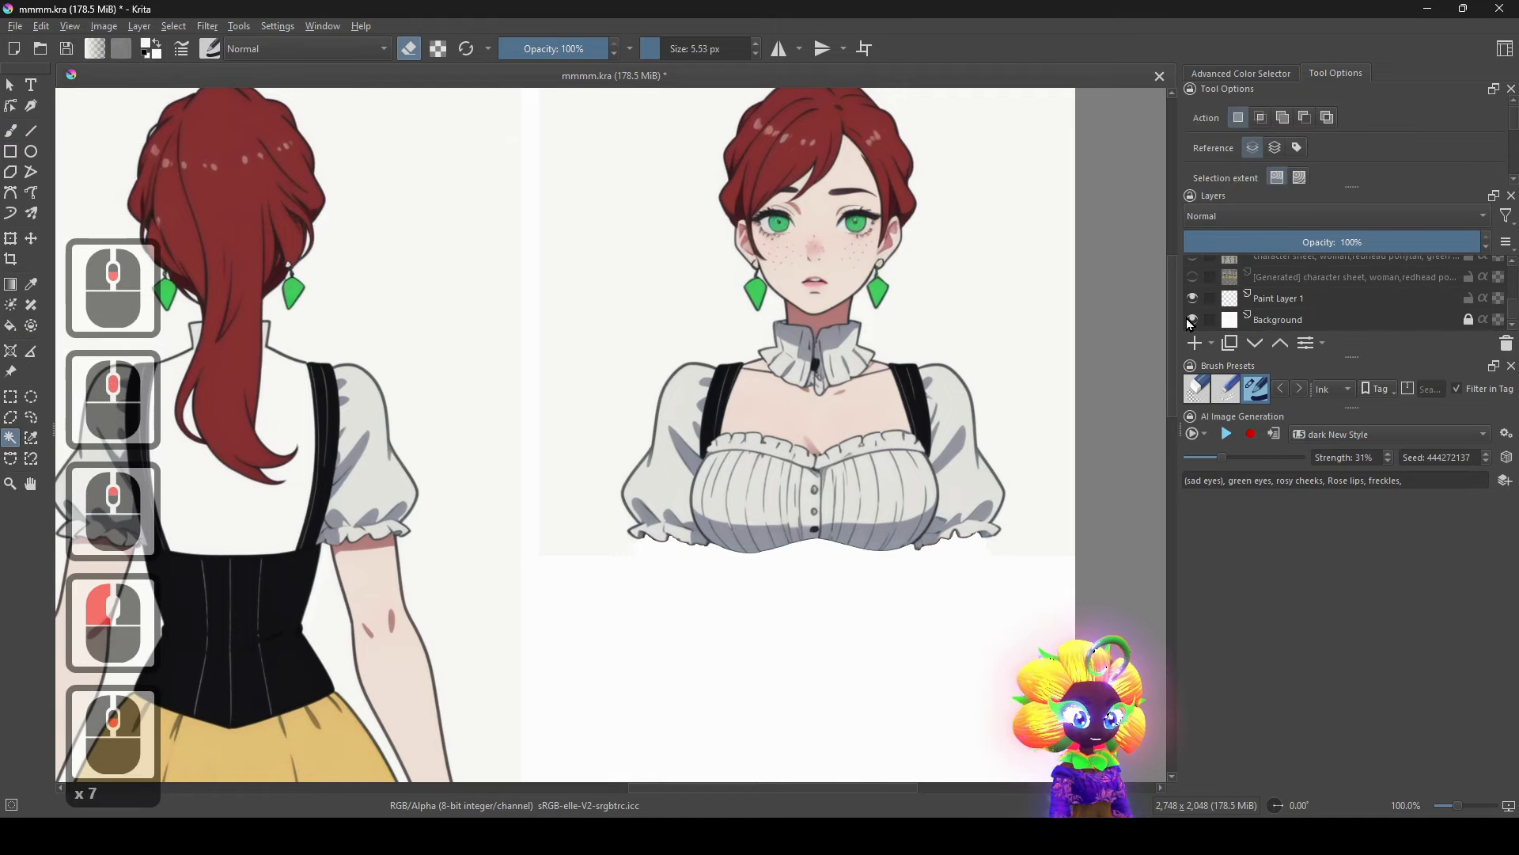
{"action": "scroll", "coordinate": [664, 340], "scroll_direction": "down", "scroll_amount": 1}
{"action": "left_click", "coordinate": [641, 496]}
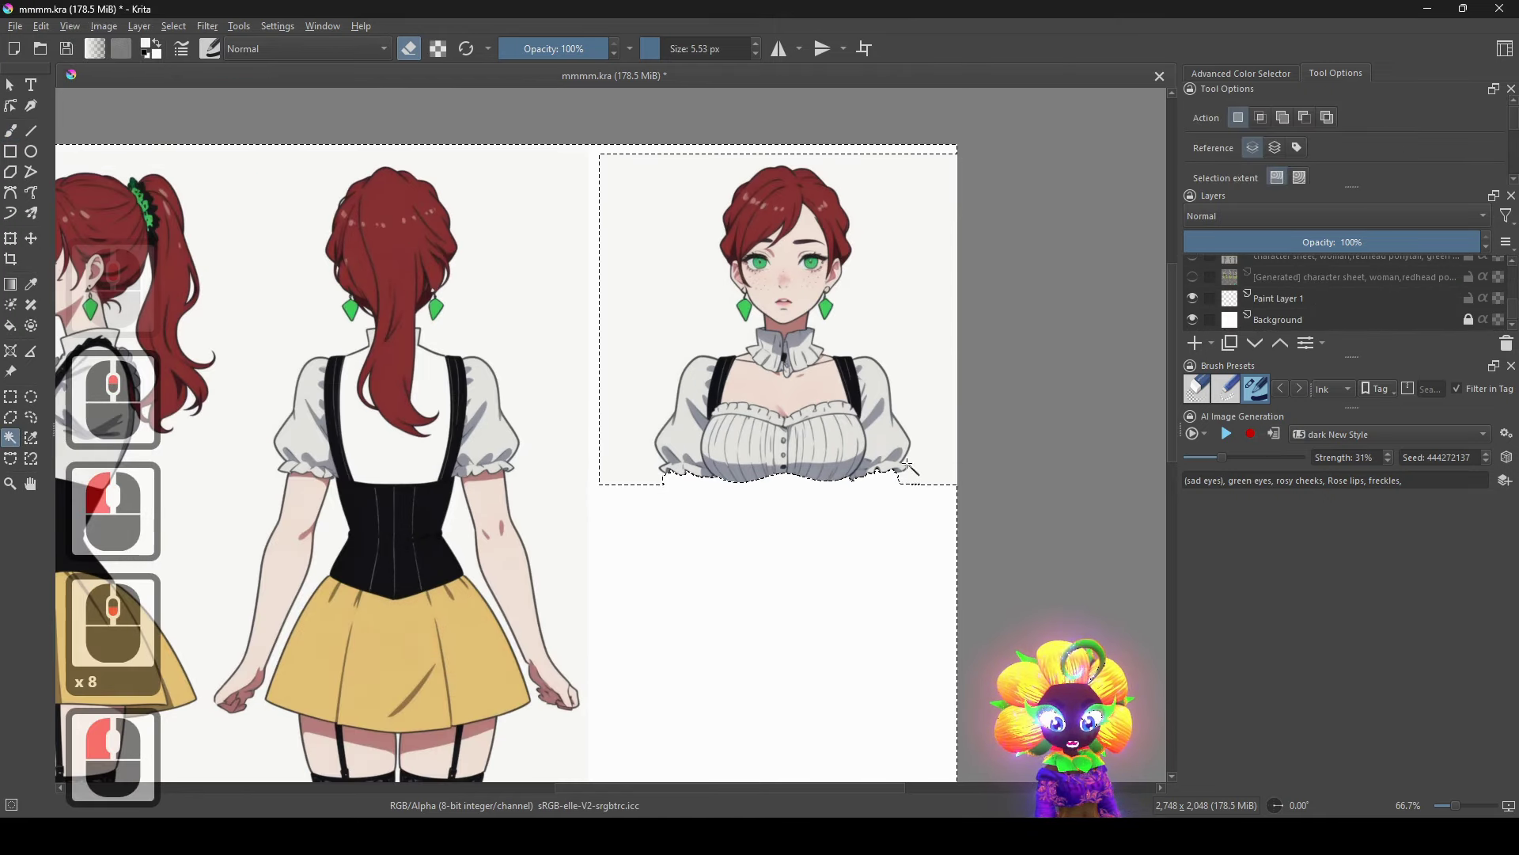
Merge the top two visible layers, combining the bust portrait with the full-body character sheet.
{"action": "scroll", "coordinate": [1279, 291], "scroll_direction": "up", "scroll_amount": 5}
{"action": "left_click", "coordinate": [1282, 292], "text": "shift"}
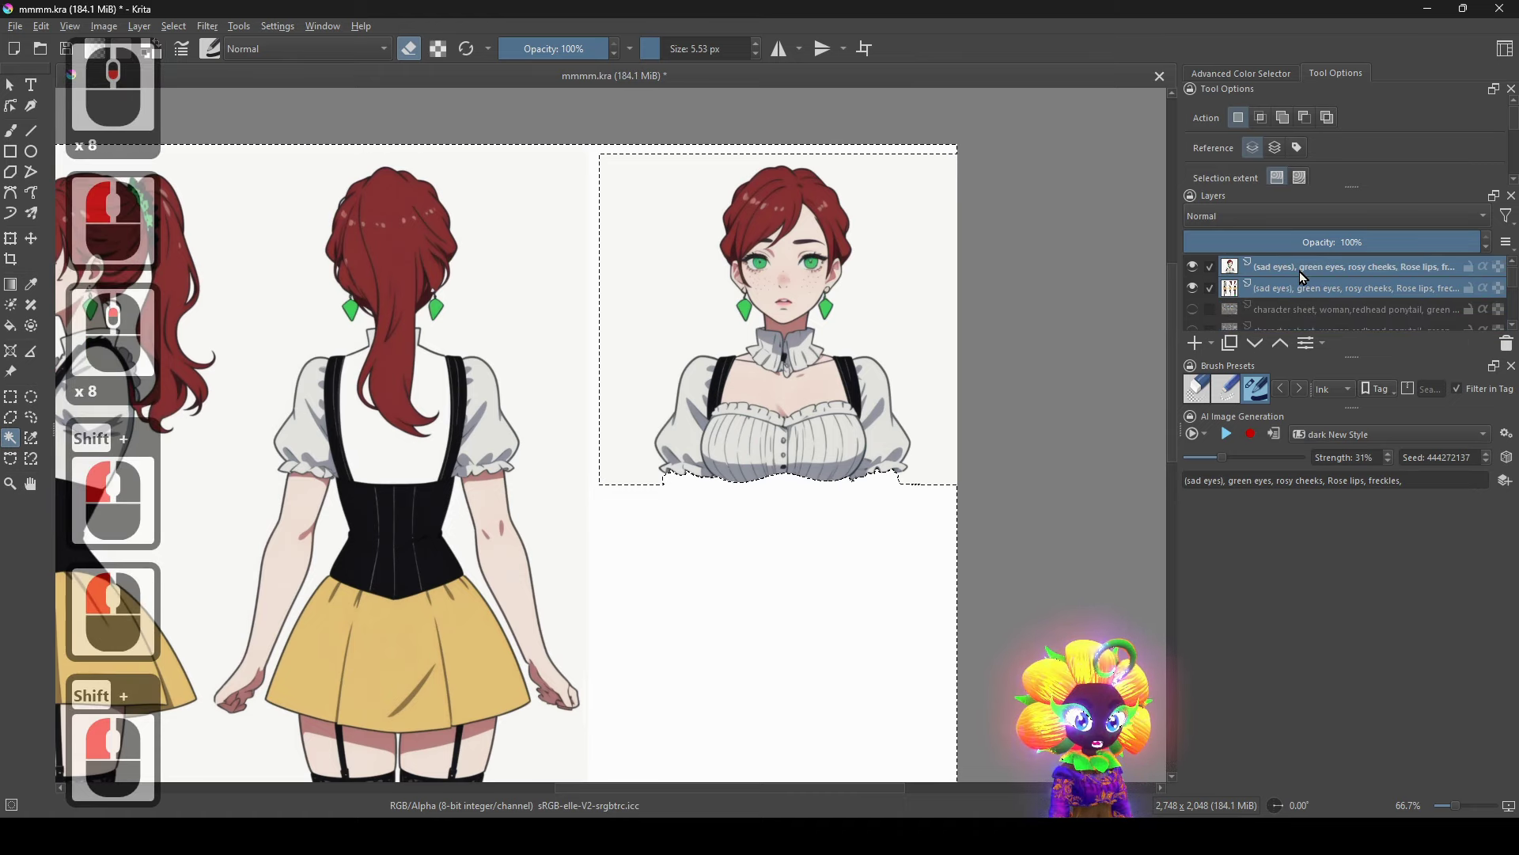
{"action": "right_click", "coordinate": [1282, 271]}
{"action": "left_click", "coordinate": [1398, 431]}
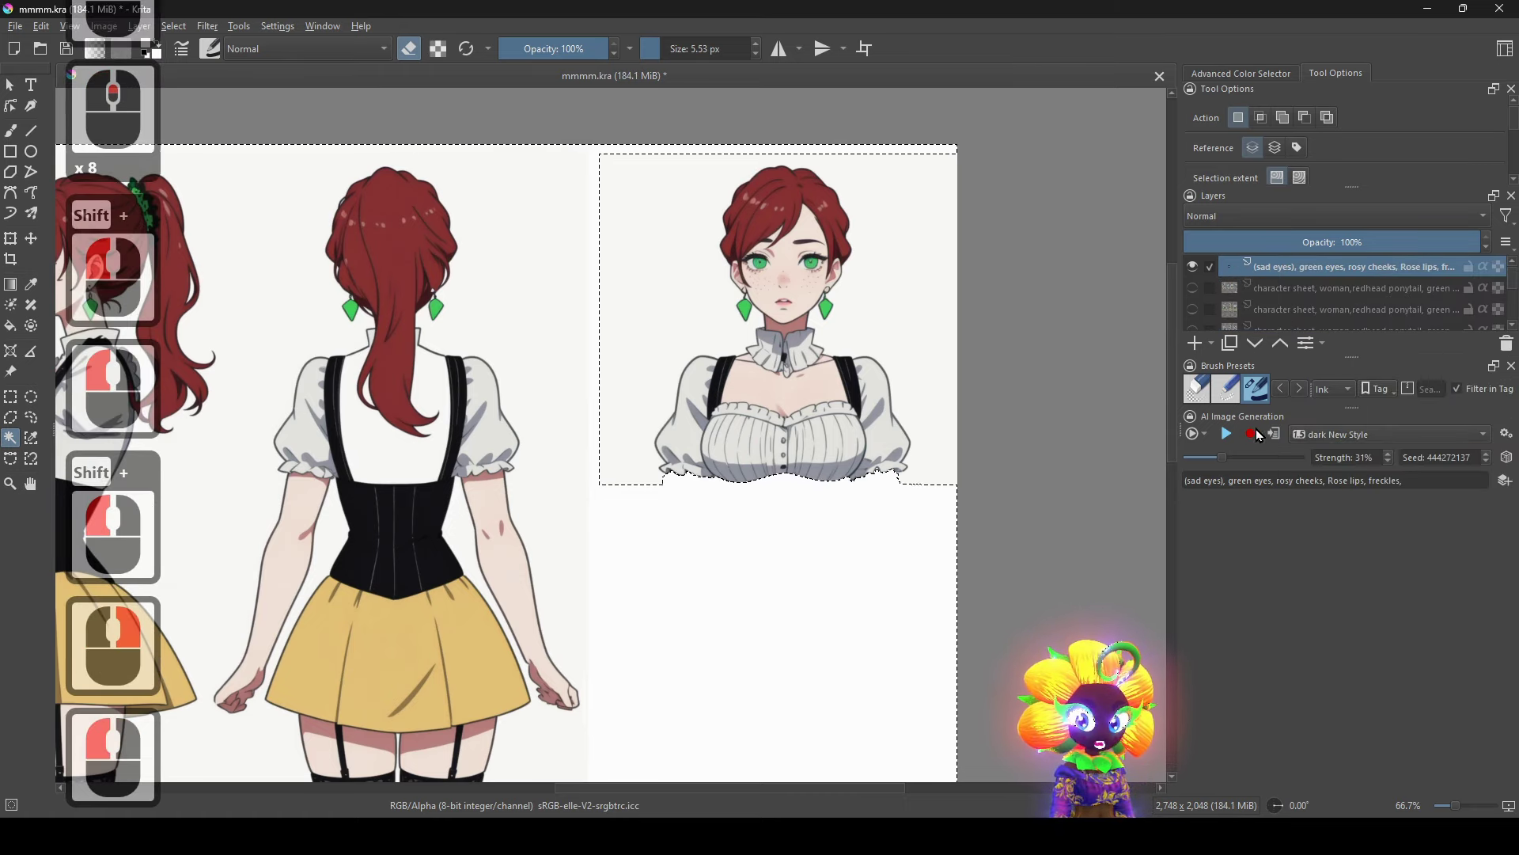
Select the off-white background around the three full-body figures on the merged layer.
{"action": "scroll", "coordinate": [887, 567], "scroll_direction": "down", "scroll_amount": 2}
{"action": "left_click", "coordinate": [846, 529]}
{"action": "left_click_drag", "start_coordinate": [846, 530], "coordinate": [872, 404]}
{"action": "left_click", "coordinate": [794, 359]}
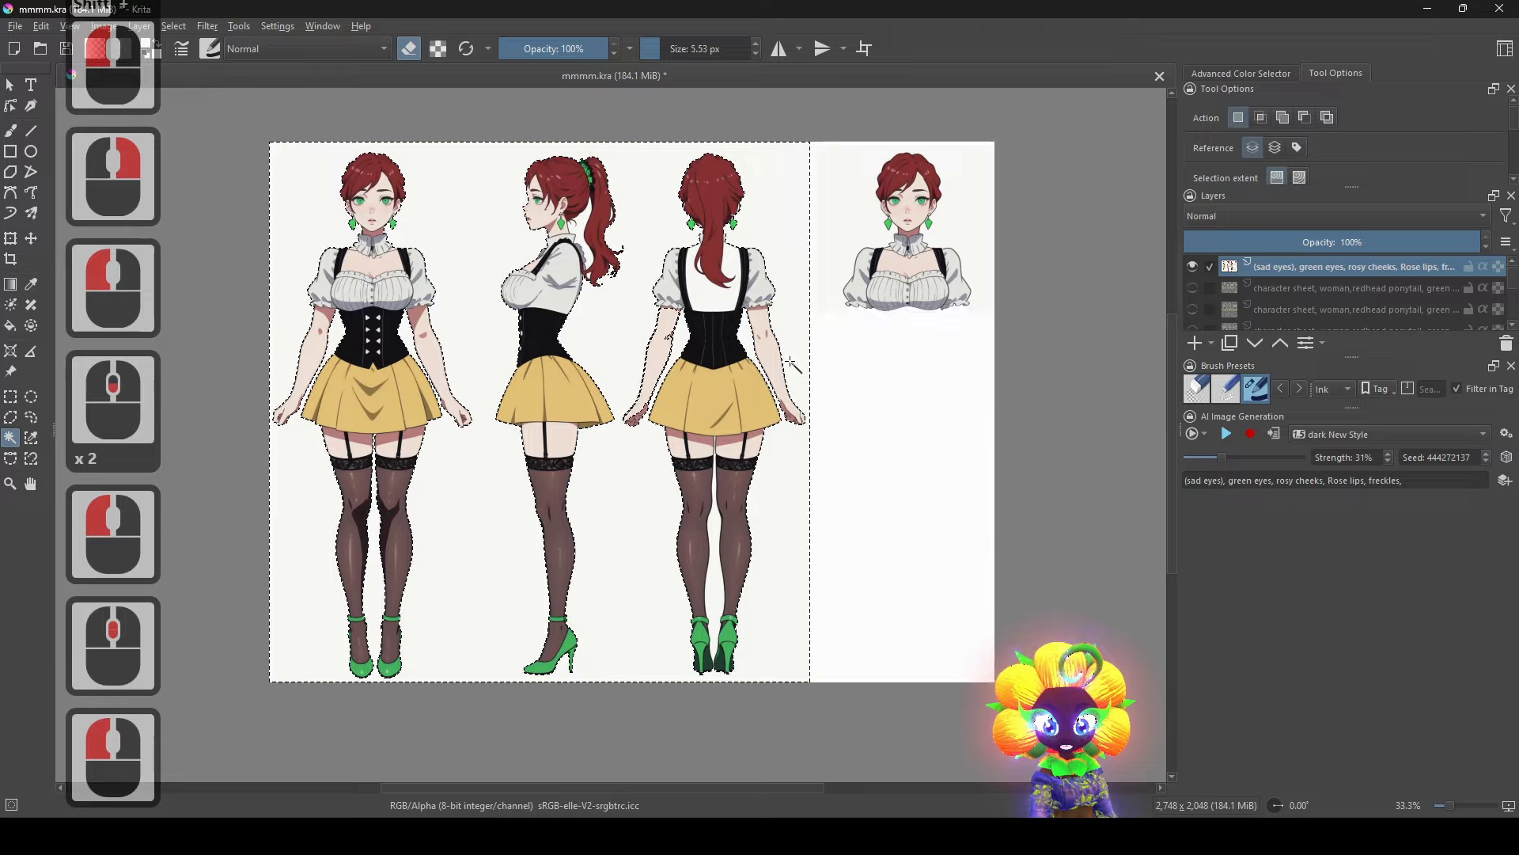
Add the white area, the bust portrait's off-white background and the small leftover patch below its right cuff to the selection.
{"action": "scroll", "coordinate": [798, 359], "scroll_direction": "up", "scroll_amount": 1}
{"action": "scroll", "coordinate": [858, 451], "scroll_direction": "down", "scroll_amount": 2}
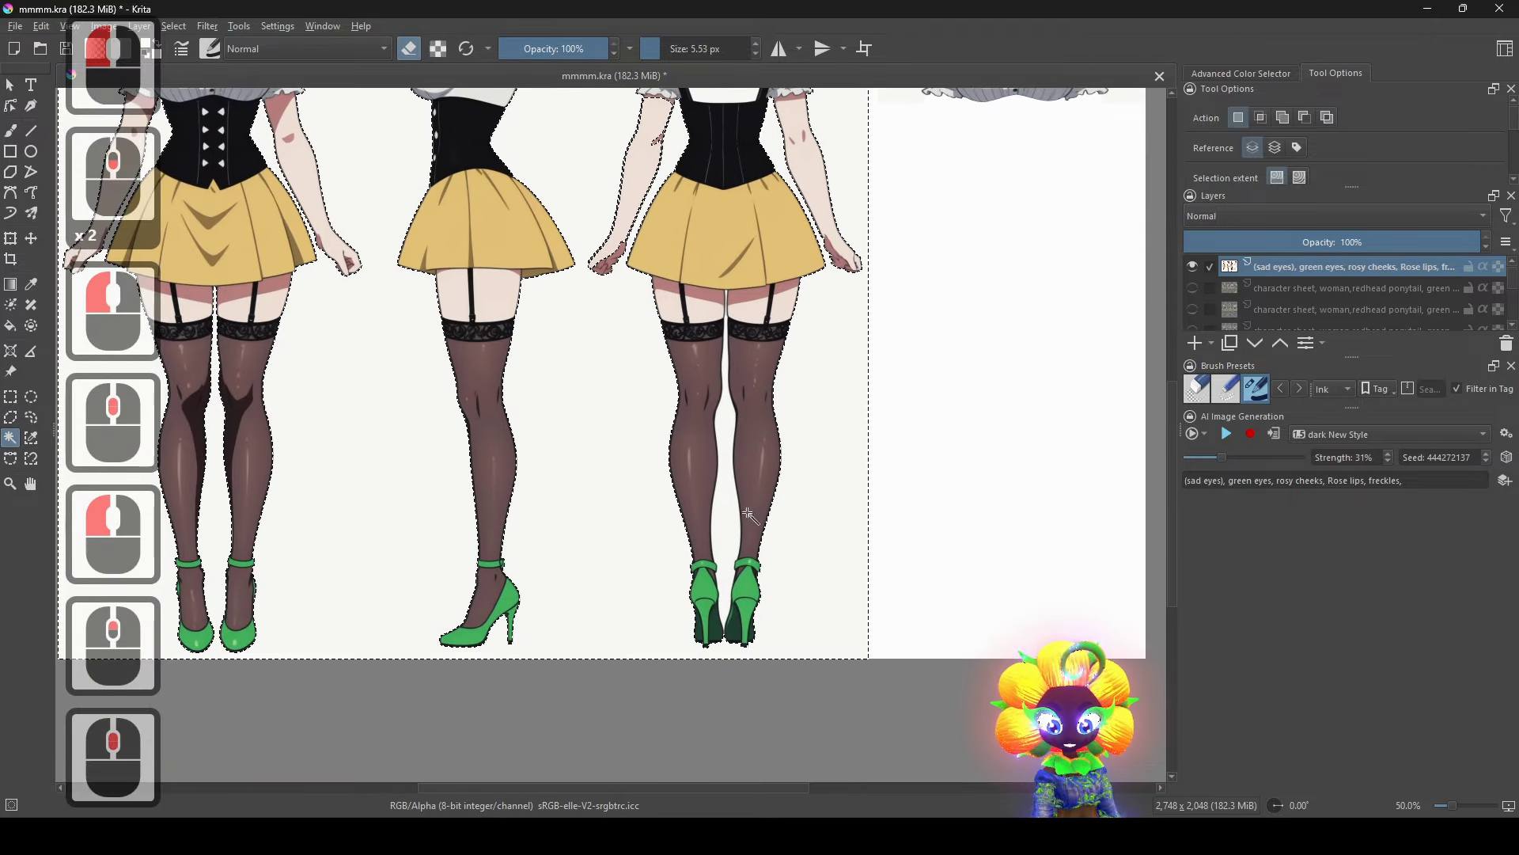
{"action": "scroll", "coordinate": [695, 511], "scroll_direction": "up", "scroll_amount": 2}
{"action": "scroll", "coordinate": [792, 412], "scroll_direction": "up", "scroll_amount": 2}
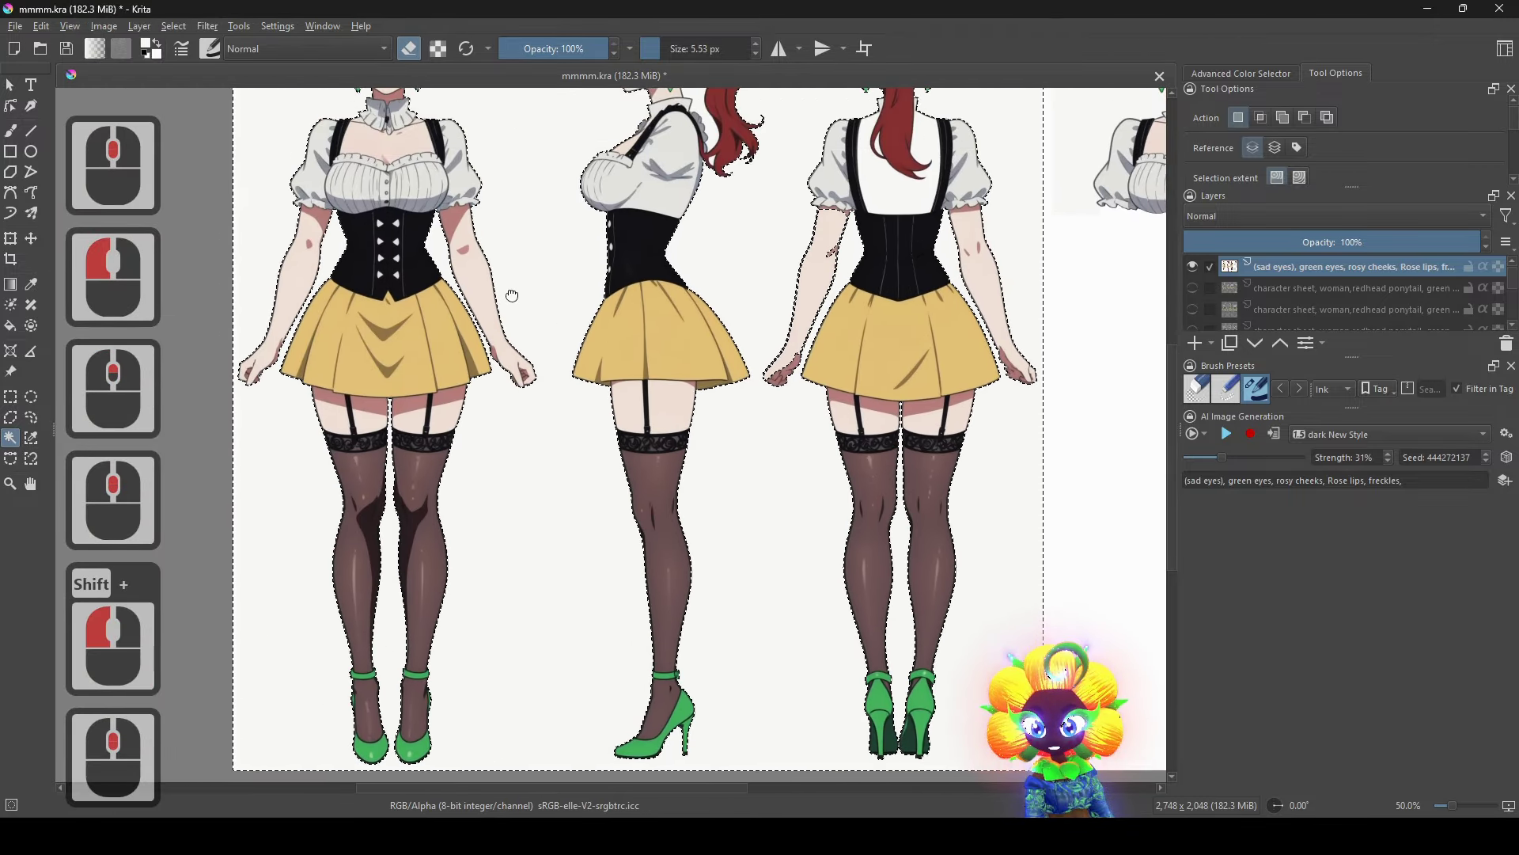
{"action": "left_click_drag", "start_coordinate": [857, 372], "coordinate": [712, 478]}
{"action": "left_click", "coordinate": [997, 519], "text": "shift"}
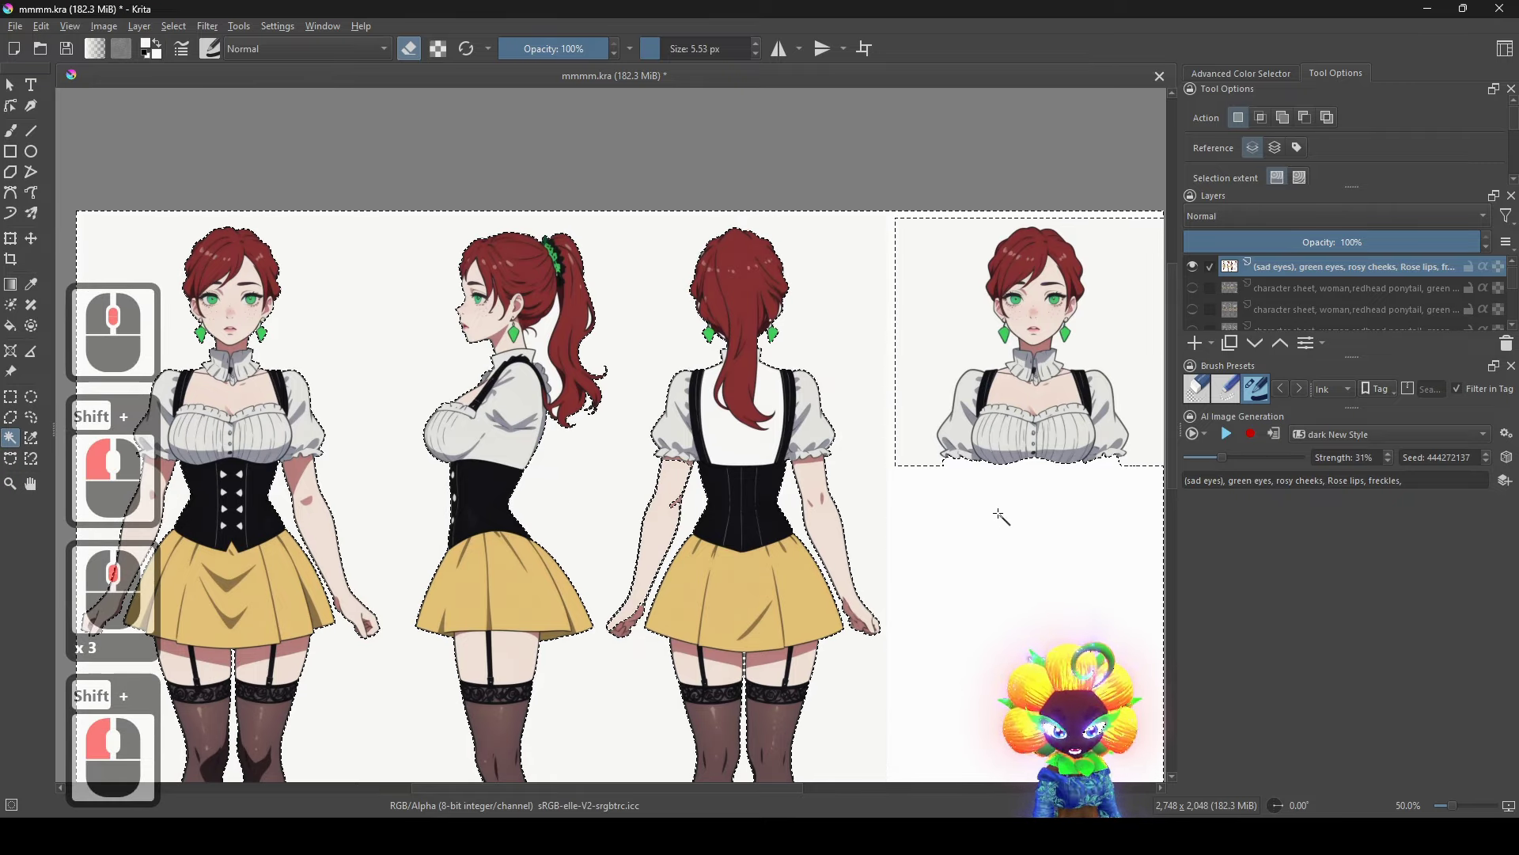
{"action": "left_click", "coordinate": [942, 339], "text": "shift"}
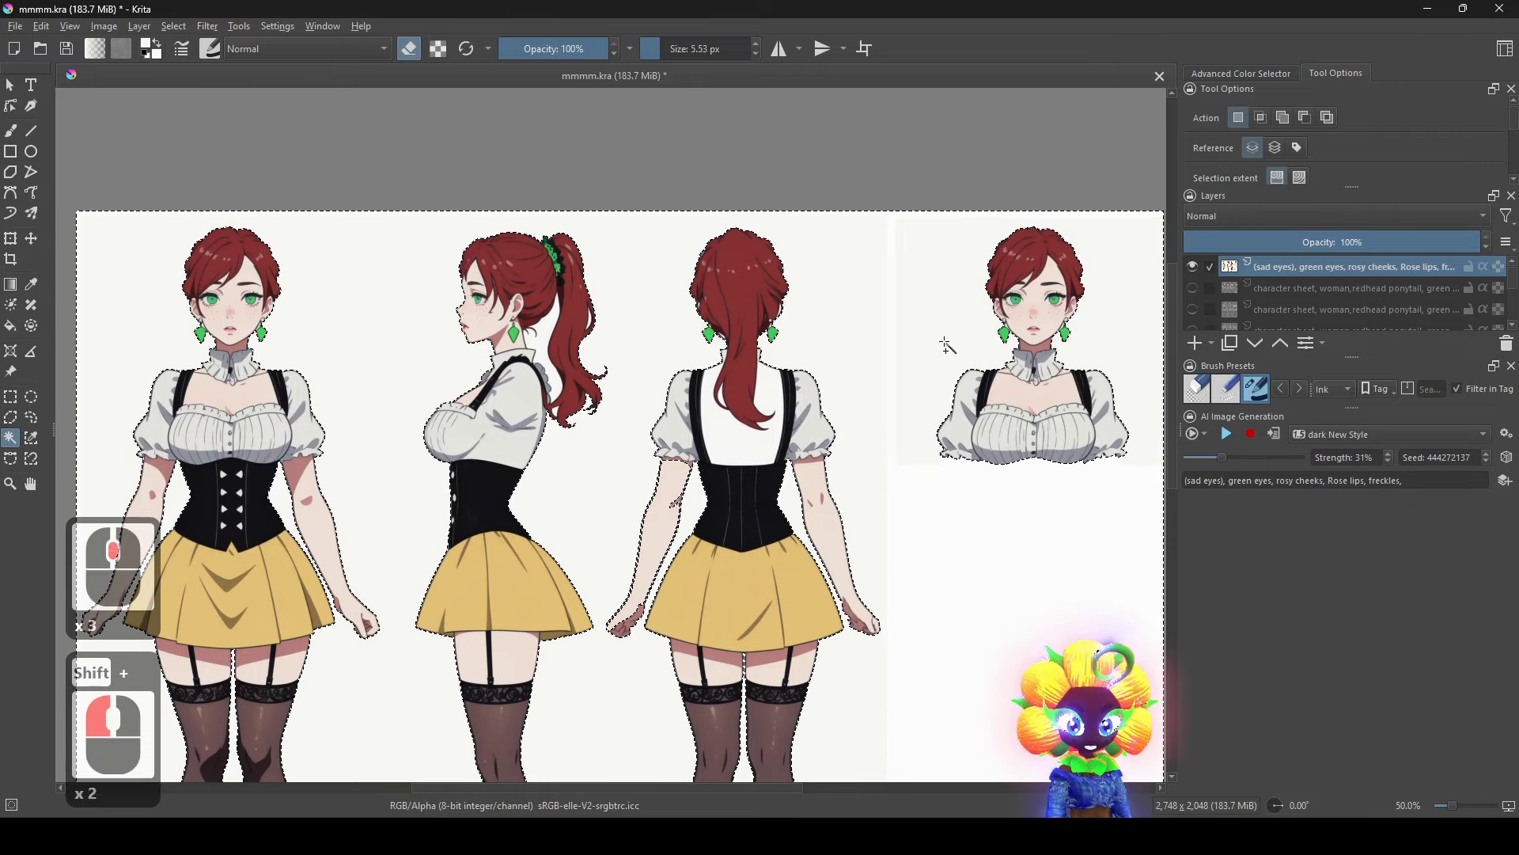
{"action": "scroll", "coordinate": [1025, 370], "scroll_direction": "up", "scroll_amount": 5}
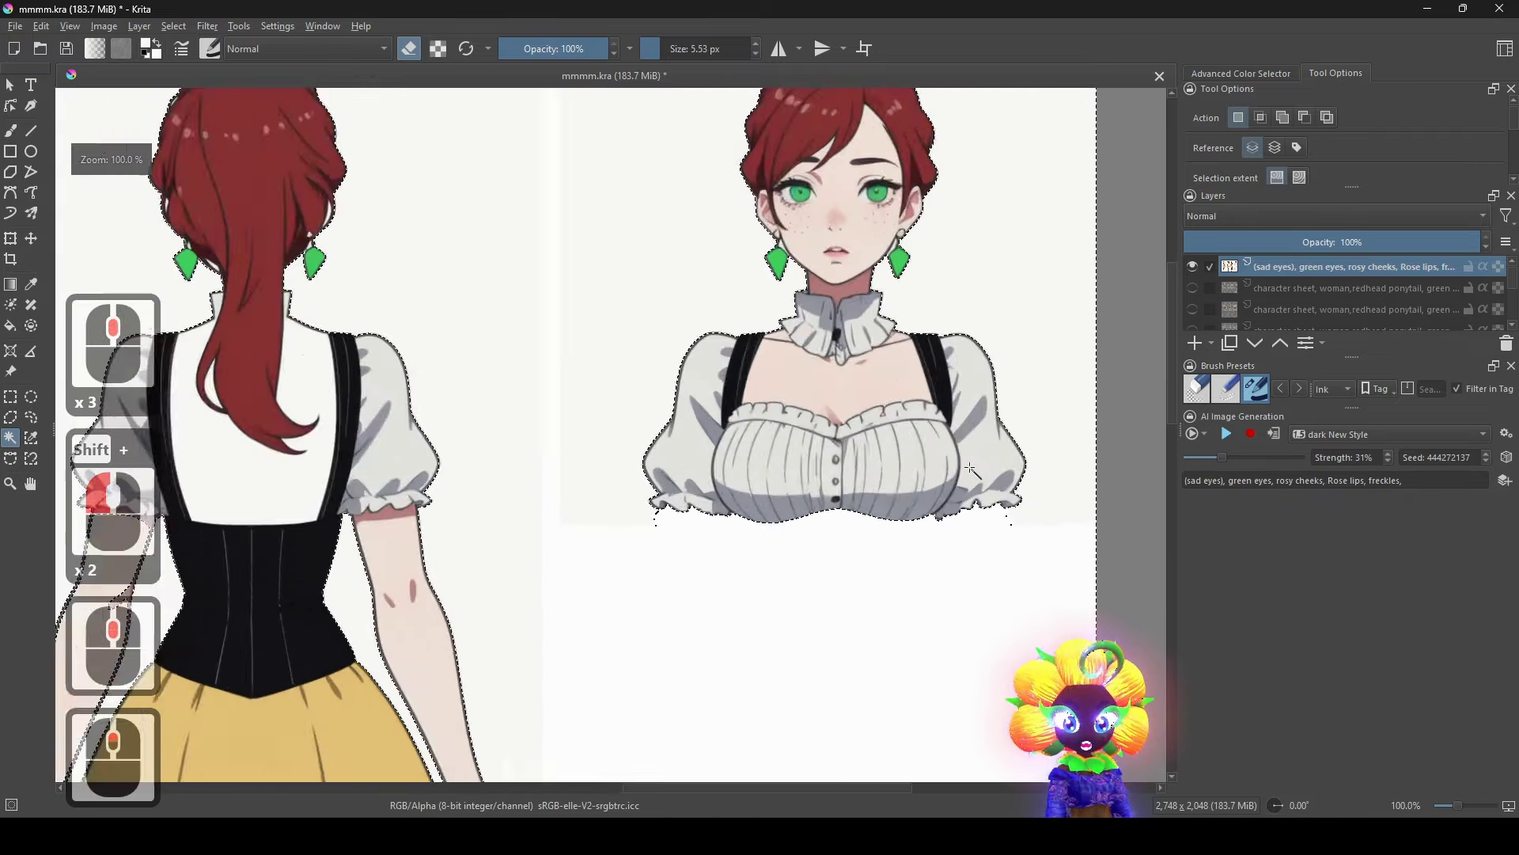
{"action": "scroll", "coordinate": [875, 465], "scroll_direction": "up", "scroll_amount": 6}
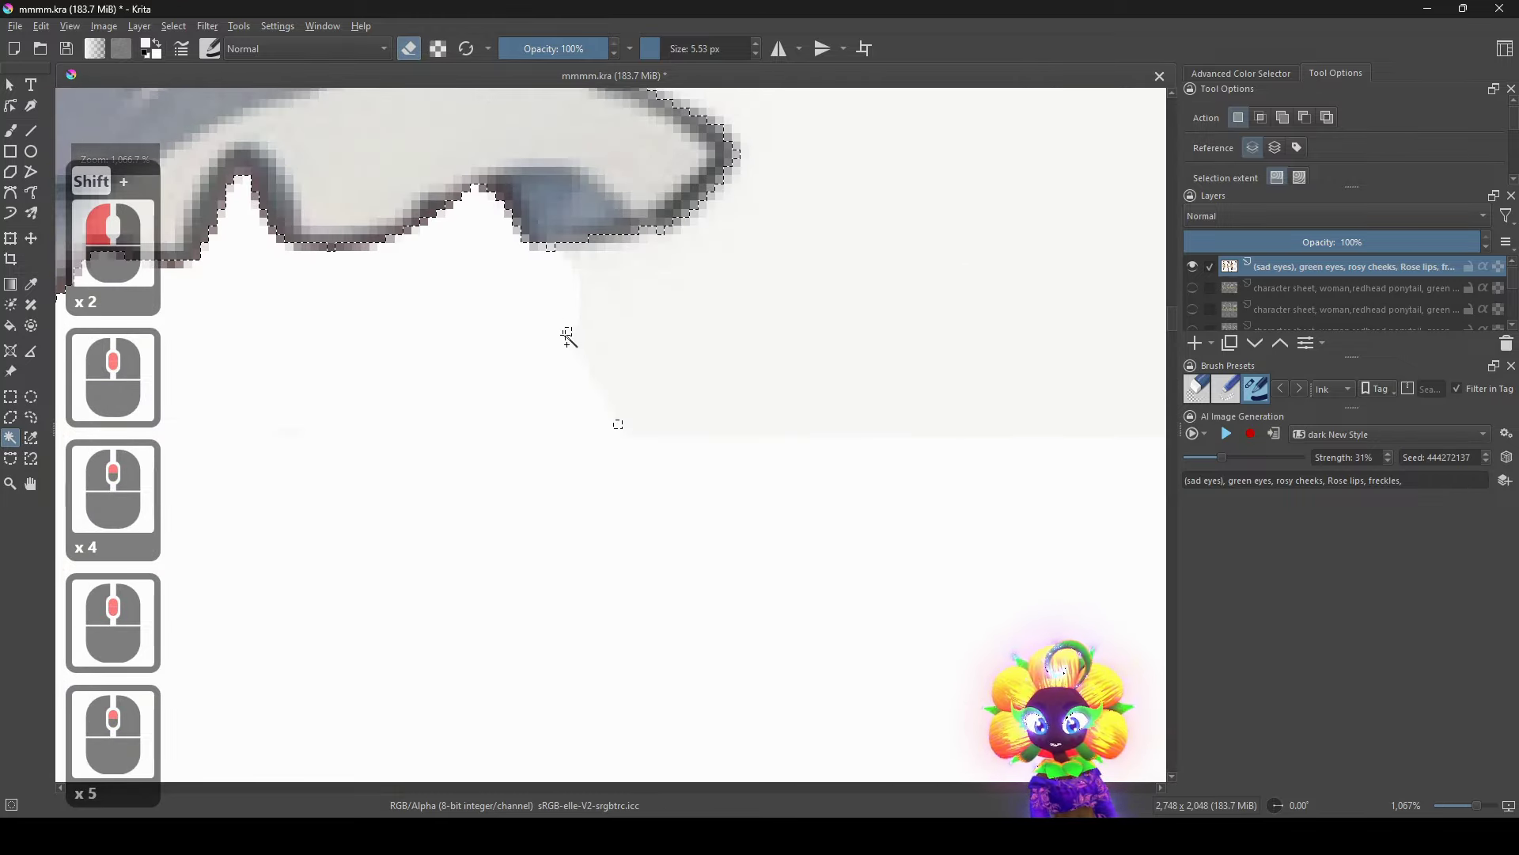
{"action": "left_click", "coordinate": [572, 339], "text": "shift"}
{"action": "scroll", "coordinate": [622, 428], "scroll_direction": "down", "scroll_amount": 8}
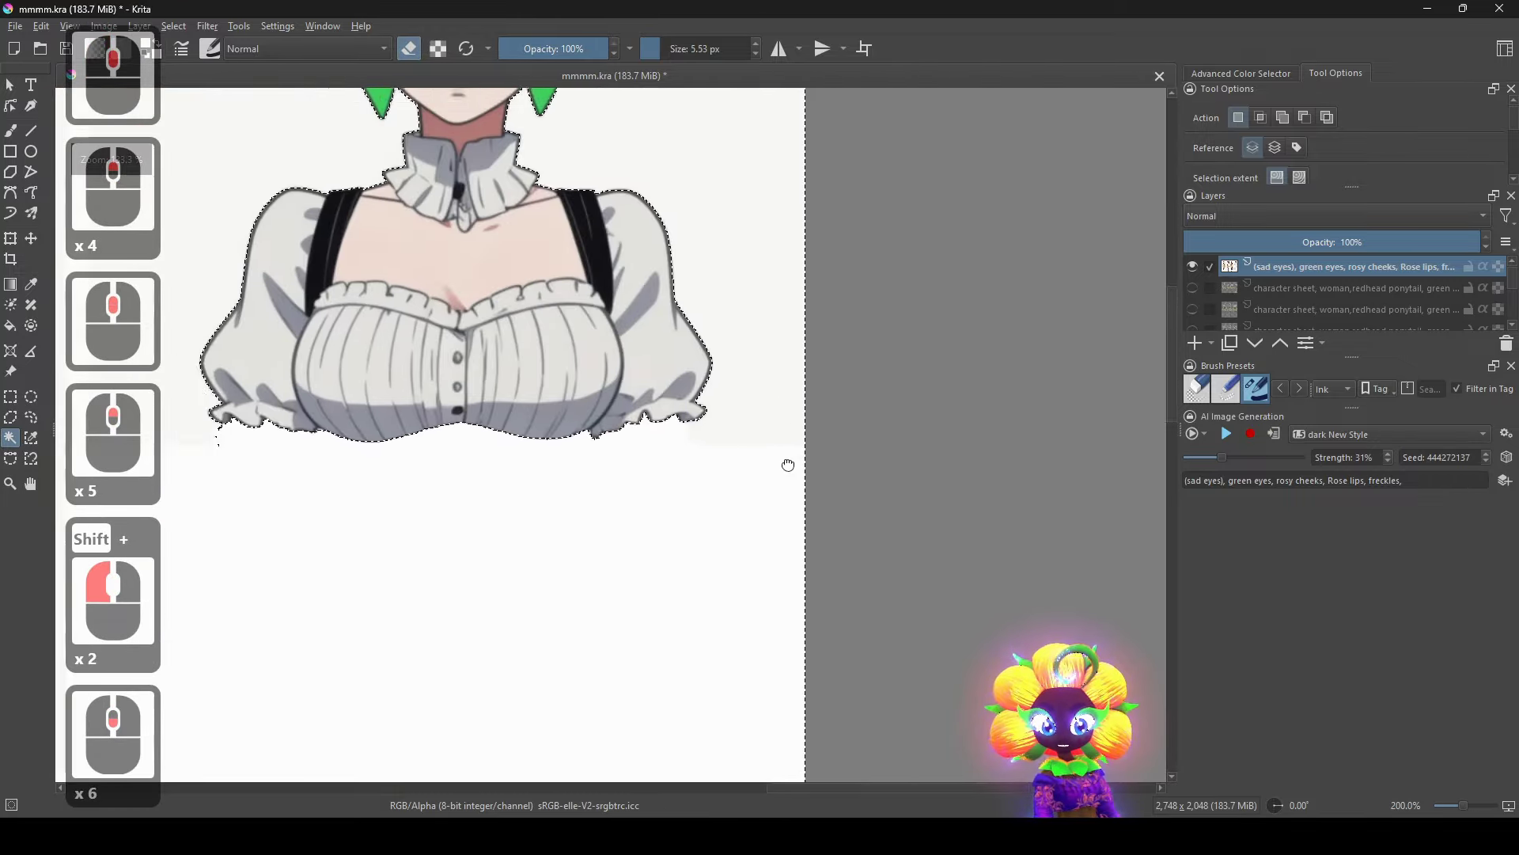
Delete the selected background around all the figures from the merged layer.
{"action": "key", "text": "Delete"}
{"action": "scroll", "coordinate": [800, 485], "scroll_direction": "down", "scroll_amount": 5}
{"action": "scroll", "coordinate": [819, 483], "scroll_direction": "up", "scroll_amount": 2}
{"action": "scroll", "coordinate": [1246, 289], "scroll_direction": "down", "scroll_amount": 6}
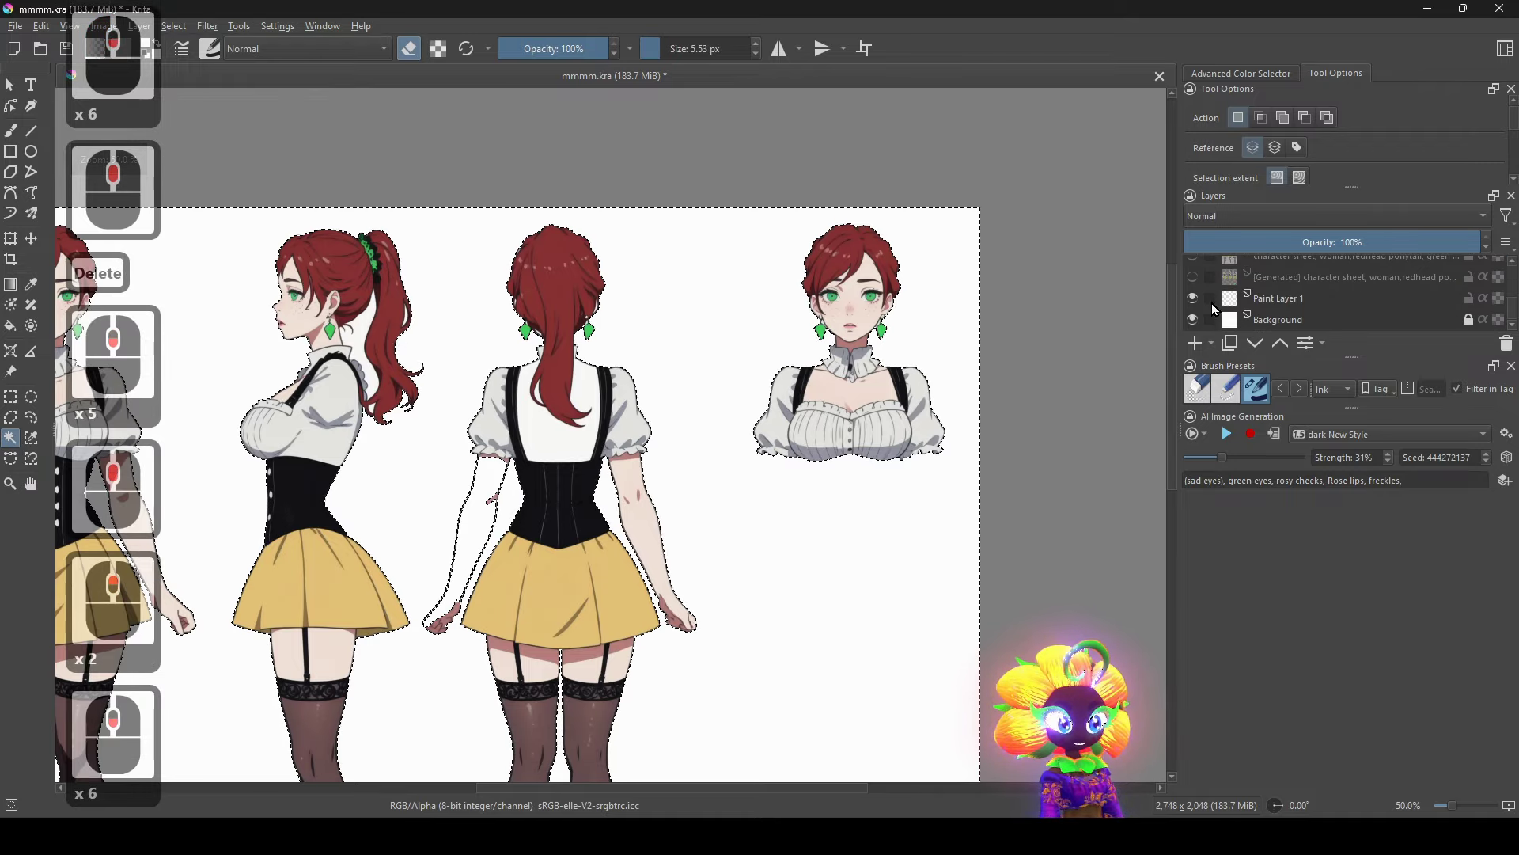
Hide the white Background layer and toggle the merged layer's visibility to check the cutout against transparency.
{"action": "left_click", "coordinate": [1193, 320]}
{"action": "left_click_drag", "start_coordinate": [806, 407], "coordinate": [758, 239]}
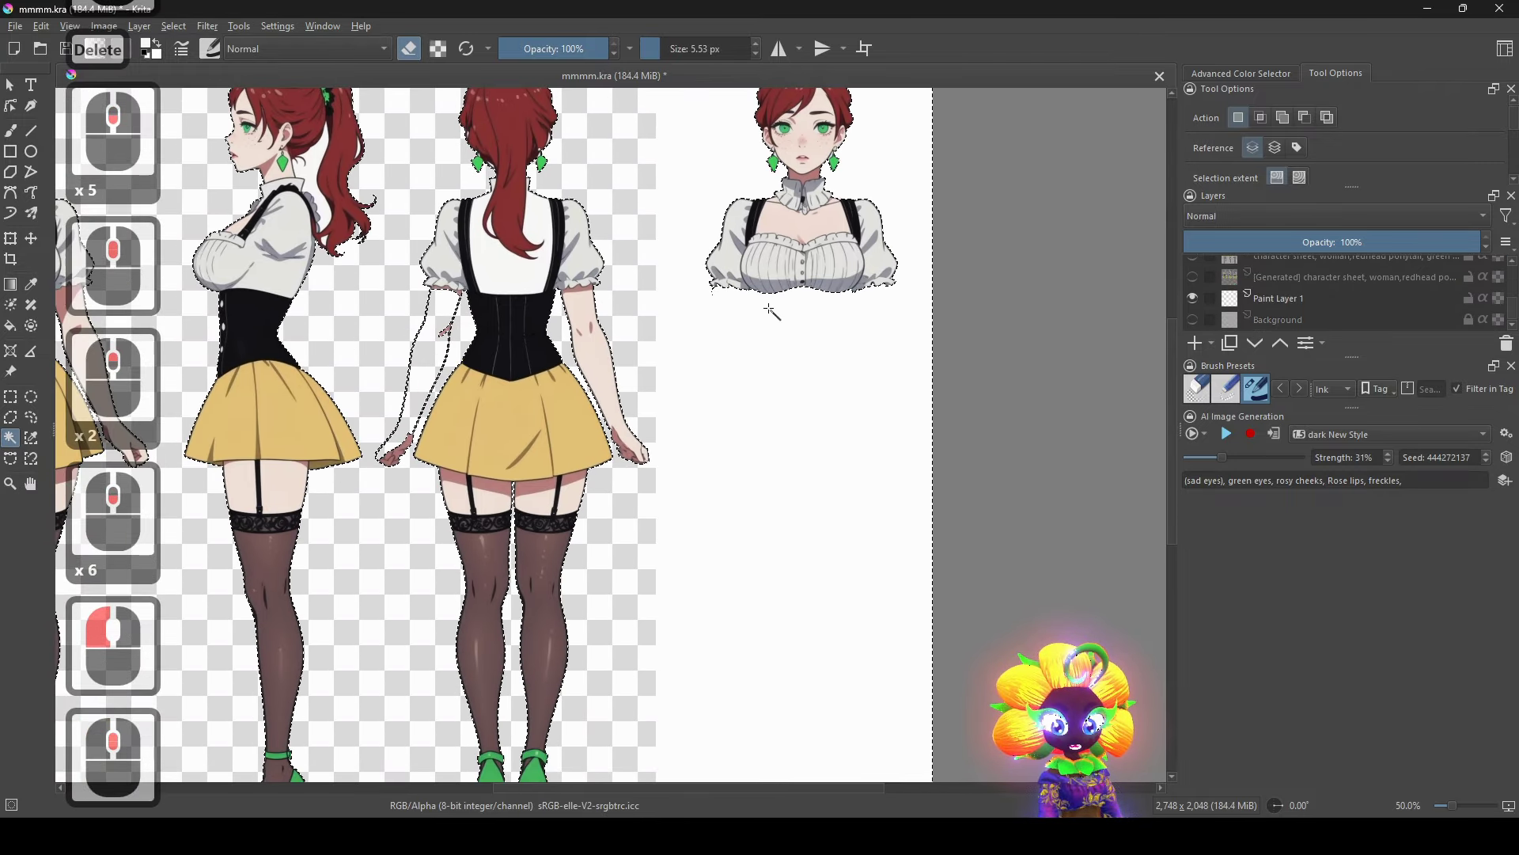
{"action": "scroll", "coordinate": [1259, 281], "scroll_direction": "up", "scroll_amount": 5}
{"action": "left_click", "coordinate": [1195, 279]}
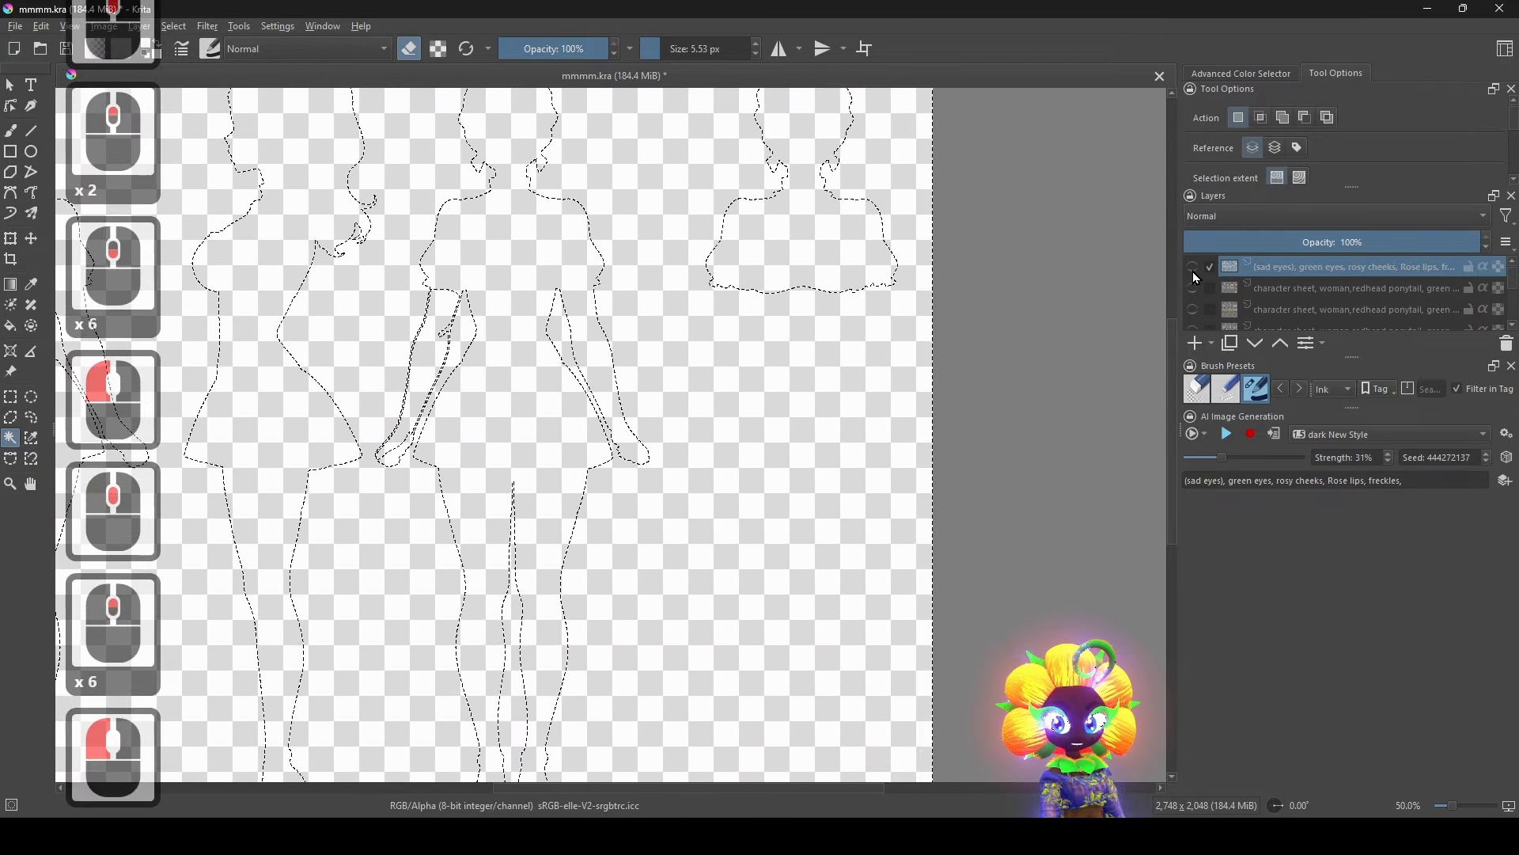
{"action": "left_click", "coordinate": [1195, 278]}
{"action": "scroll", "coordinate": [706, 333], "scroll_direction": "down", "scroll_amount": 2}
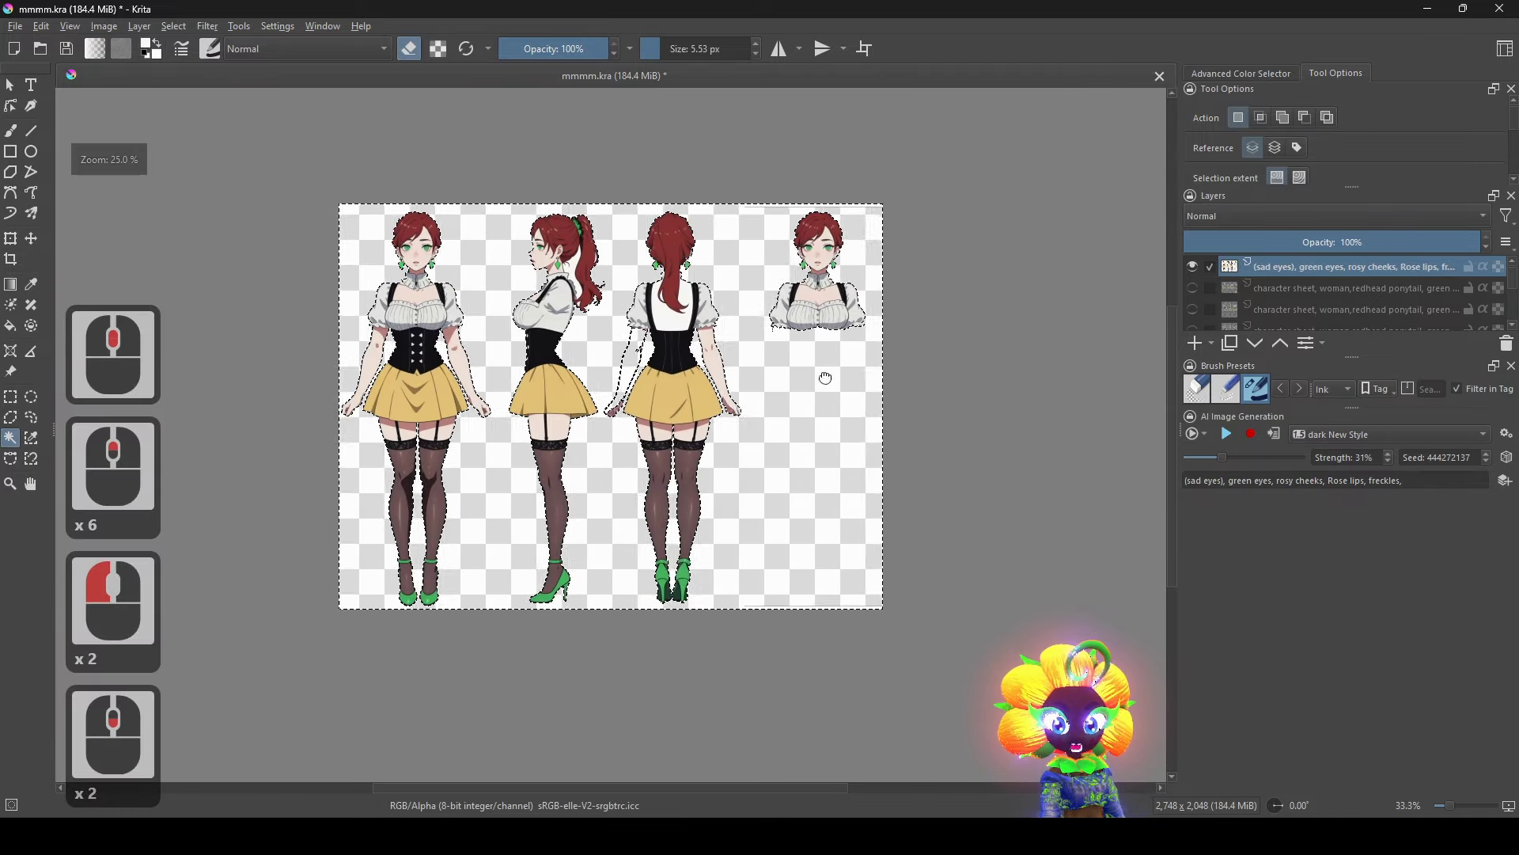
{"action": "scroll", "coordinate": [707, 332], "scroll_direction": "up", "scroll_amount": 2}
{"action": "scroll", "coordinate": [705, 332], "scroll_direction": "up", "scroll_amount": 1}
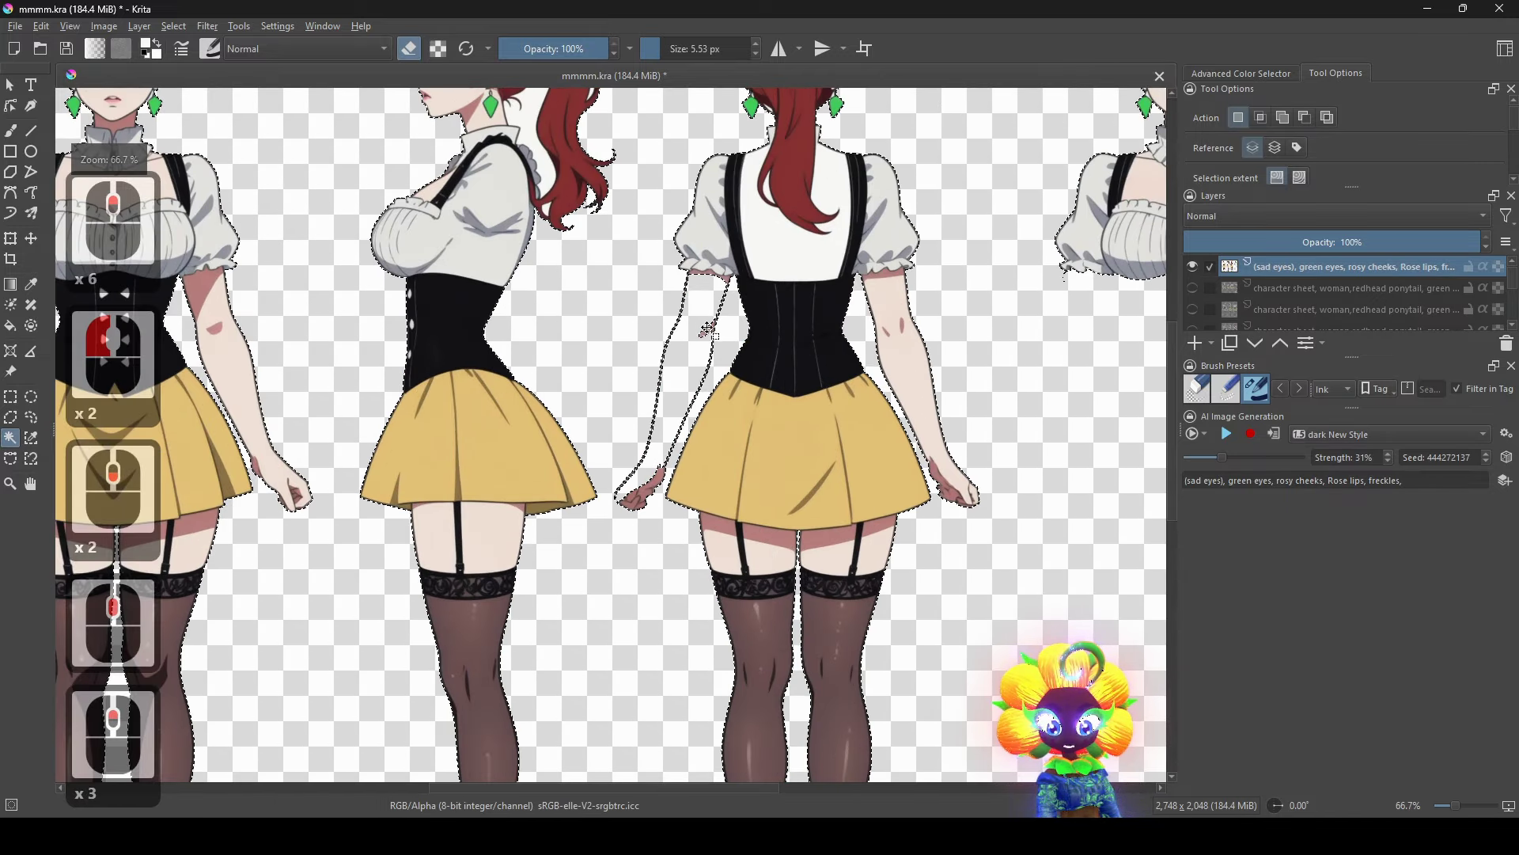
Undo the background deletion and the bust areas added to the selection.
{"action": "key", "text": "ctrl+z"}
{"action": "key", "text": "ctrl+z"}
{"action": "scroll", "coordinate": [769, 358], "scroll_direction": "down", "scroll_amount": 1}
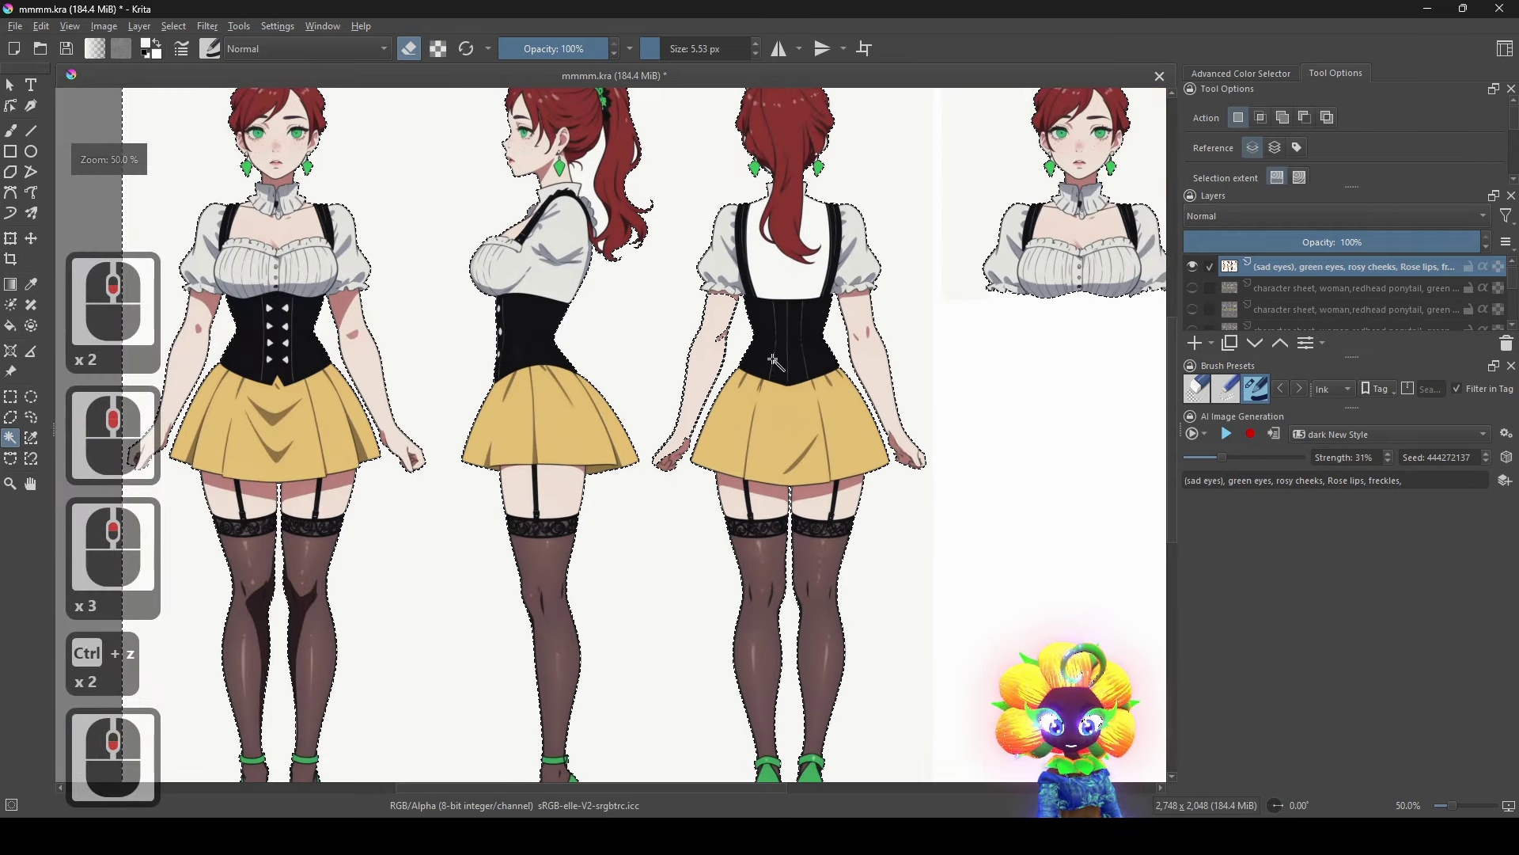
{"action": "key", "text": "ctrl+z"}
{"action": "key", "text": "ctrl+z"}
{"action": "key", "text": "ctrl+z"}
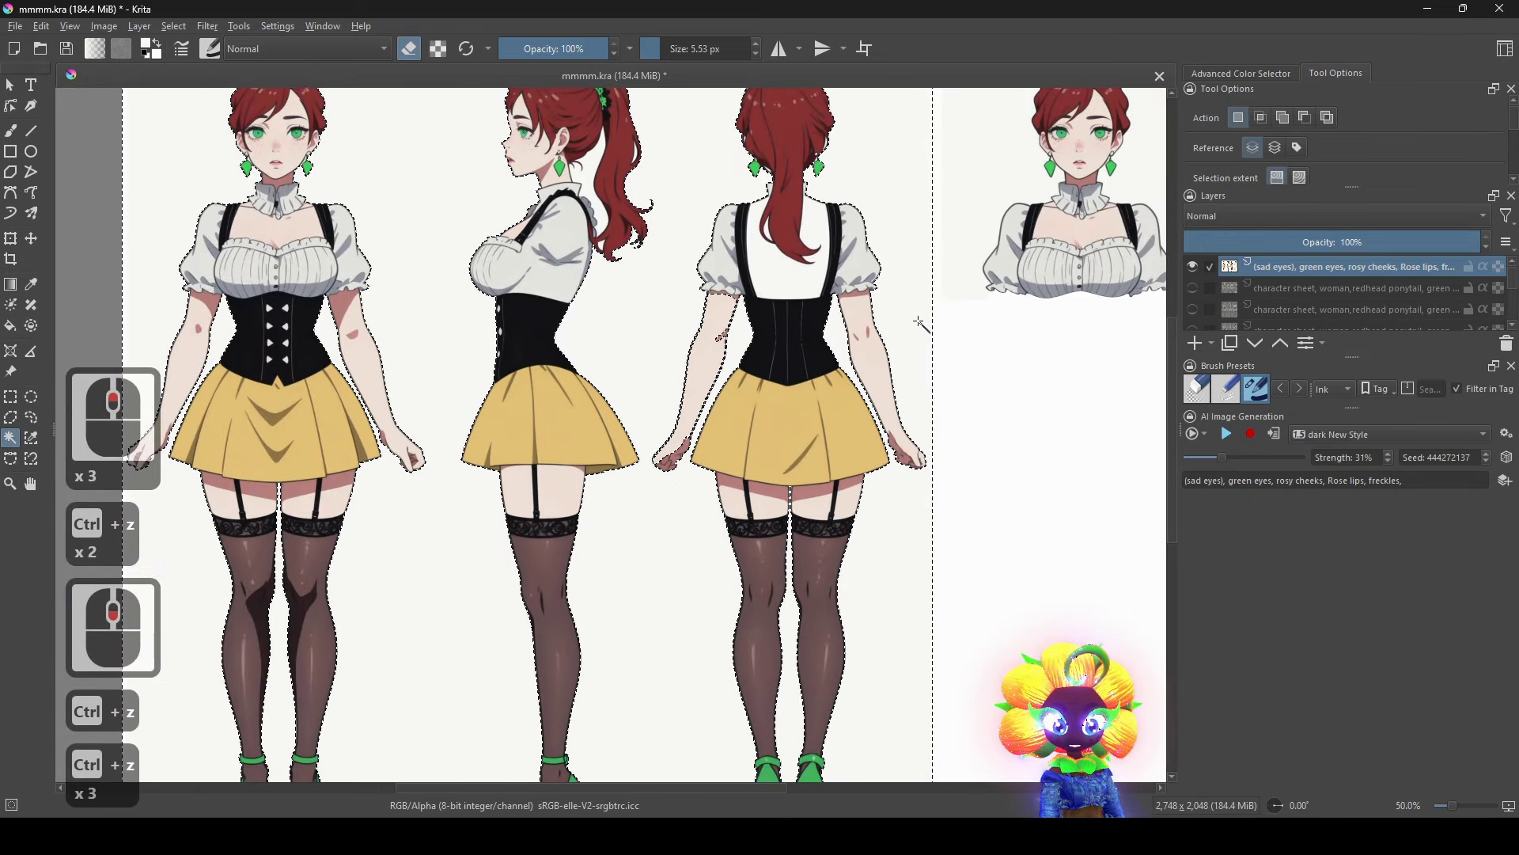
Set the Contiguous Selection threshold to 15 and reselect the off-white background around the full-body figures.
{"action": "left_click", "coordinate": [980, 391]}
{"action": "left_click_drag", "start_coordinate": [912, 362], "coordinate": [834, 402]}
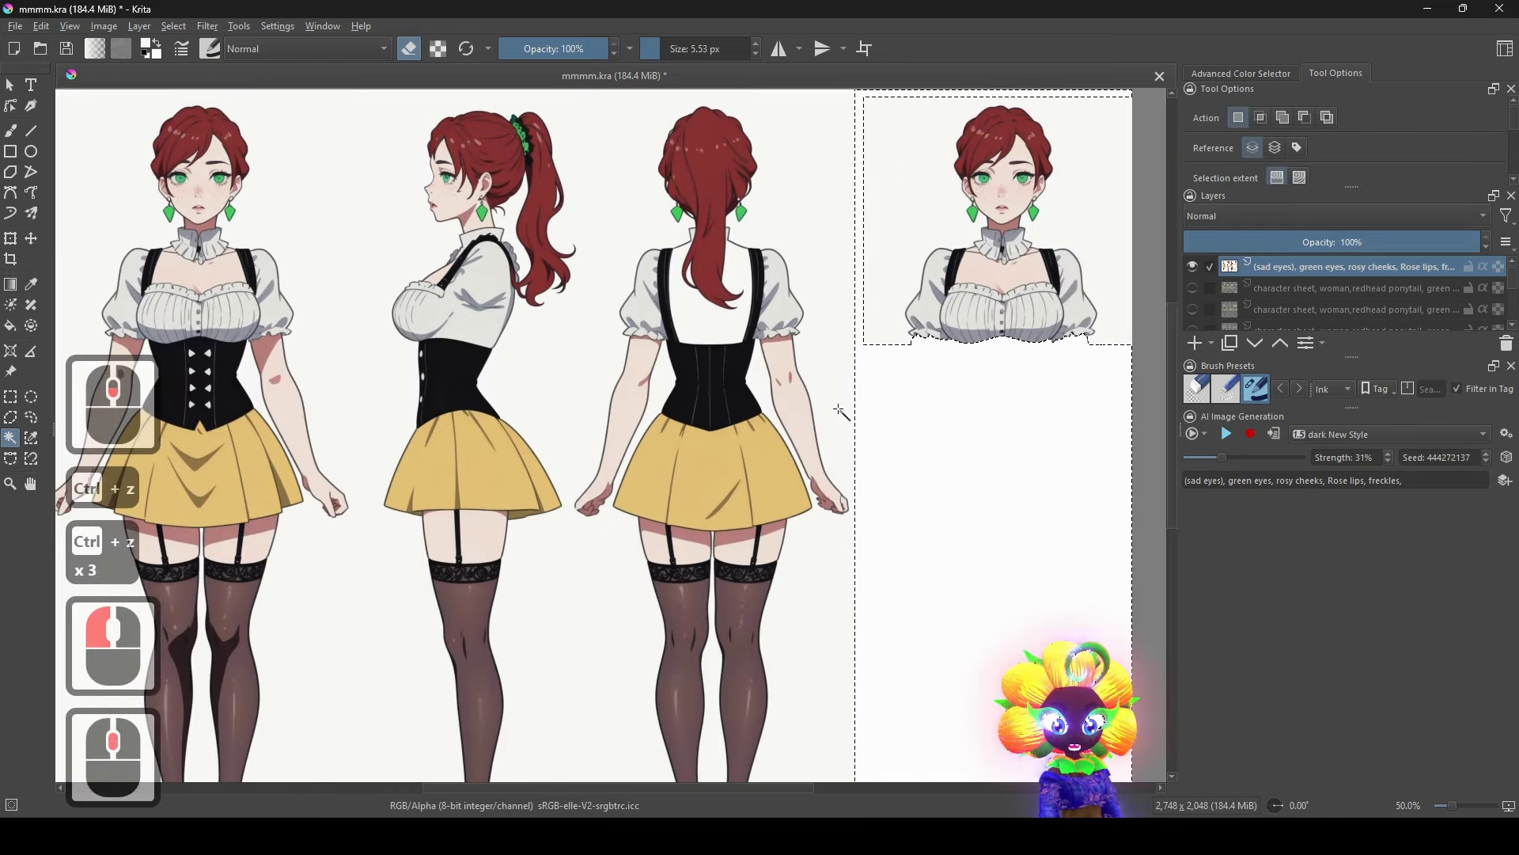
{"action": "left_click", "coordinate": [815, 393]}
{"action": "scroll", "coordinate": [813, 392], "scroll_direction": "up", "scroll_amount": 2}
{"action": "scroll", "coordinate": [1391, 174], "scroll_direction": "down", "scroll_amount": 2}
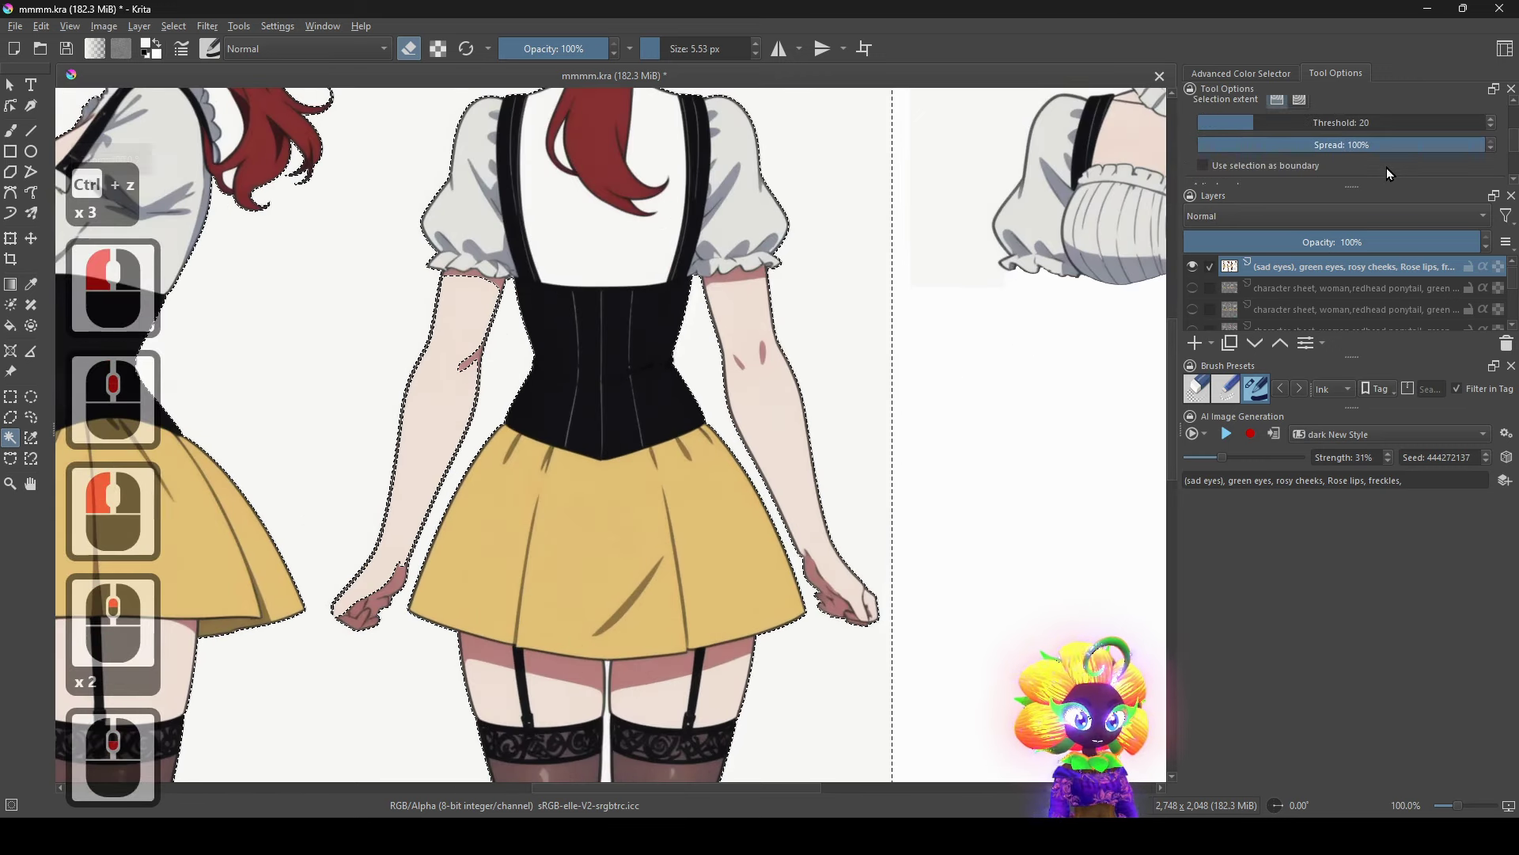
{"action": "scroll", "coordinate": [1412, 124], "scroll_direction": "down", "scroll_amount": 5}
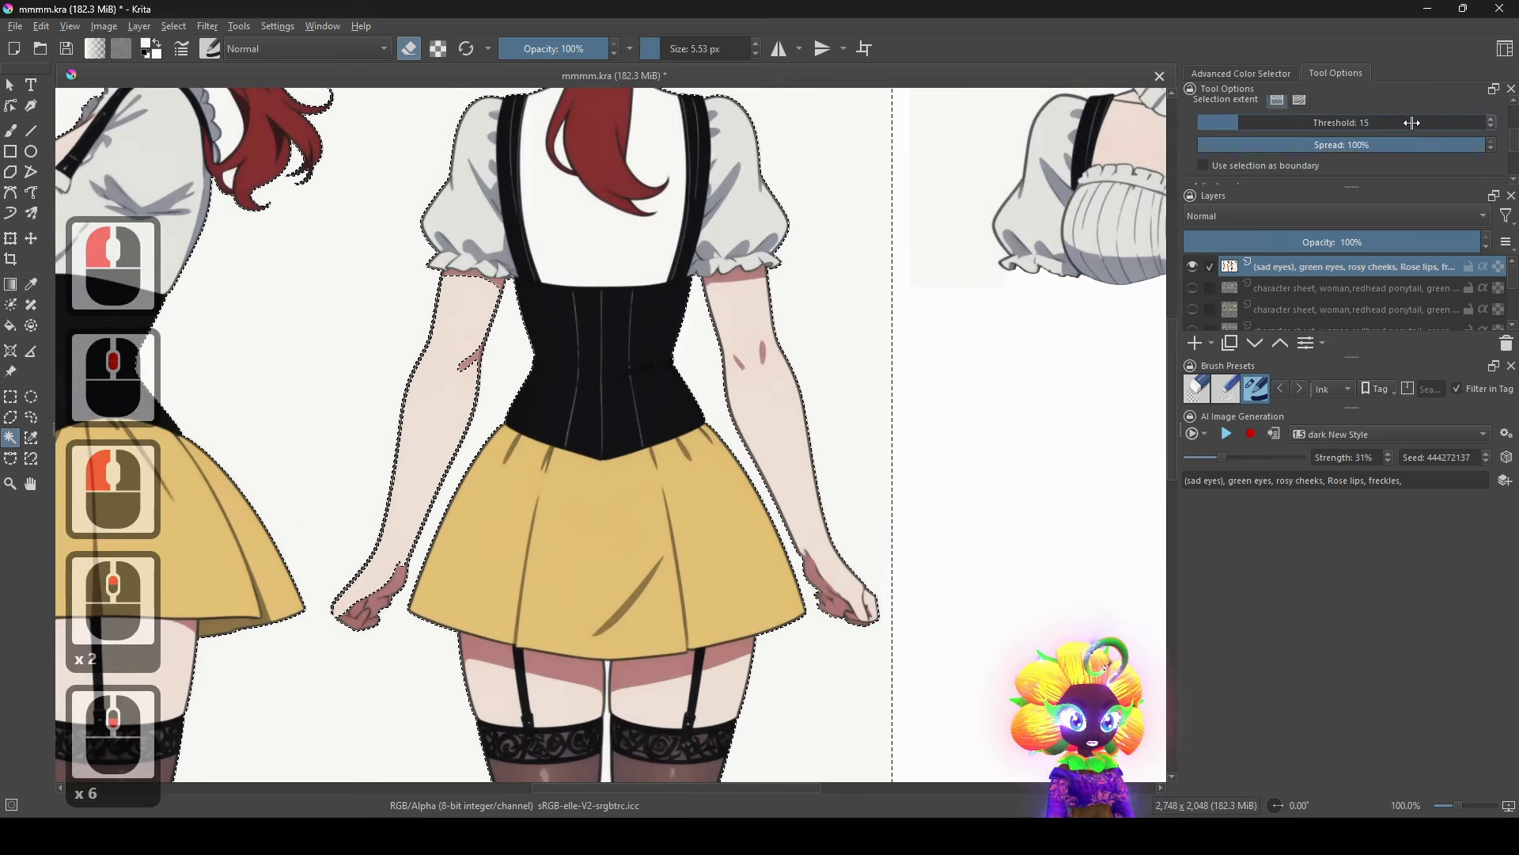
{"action": "left_click", "coordinate": [1105, 226]}
{"action": "left_click", "coordinate": [842, 307]}
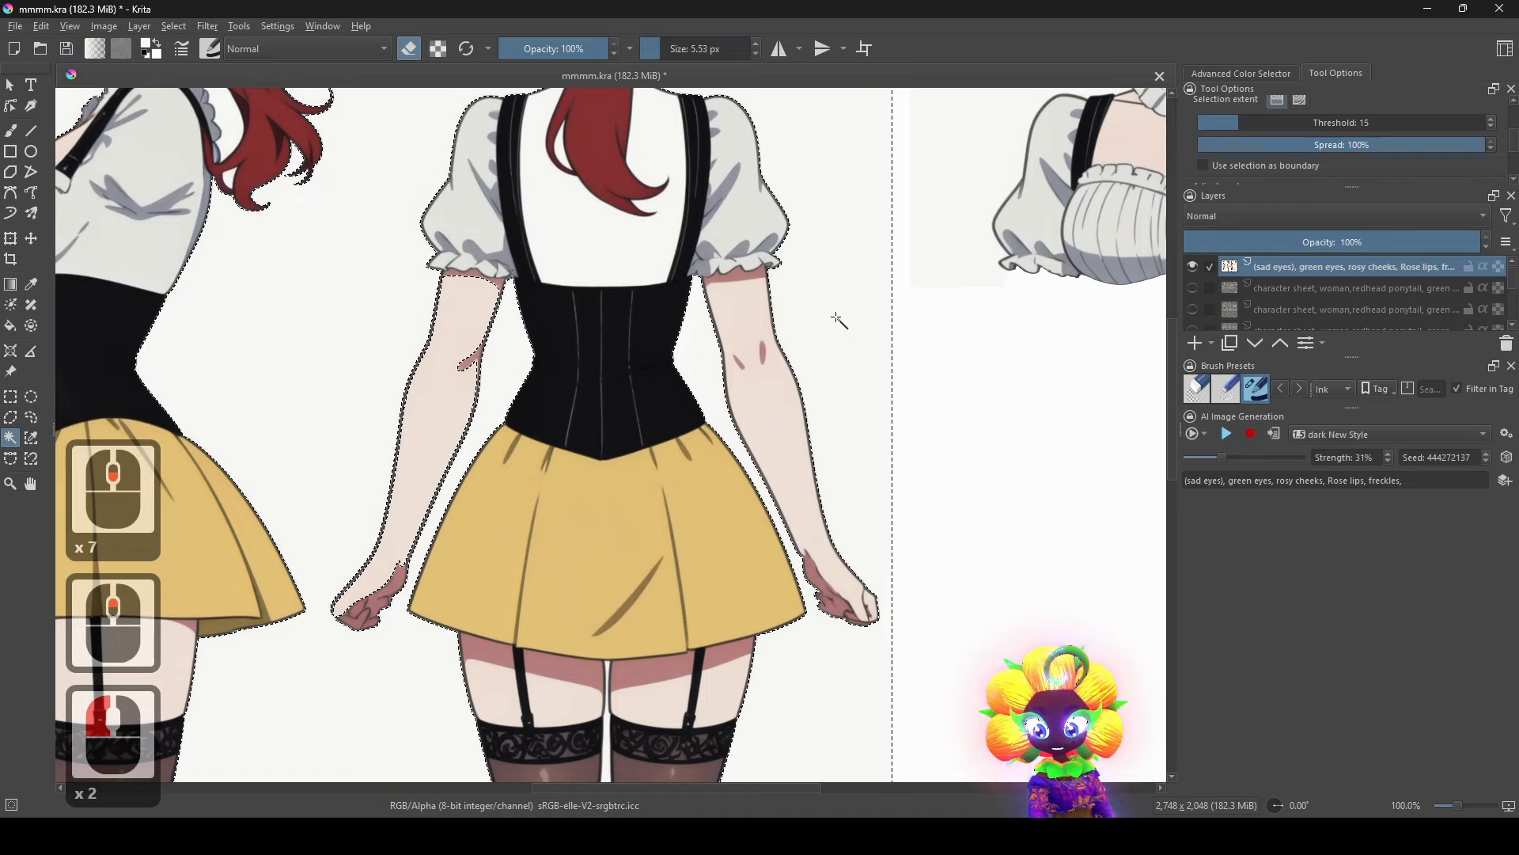
Lower the selection threshold to 10, reselect the off-white background and inspect the leak at the back-view figure's left hand.
{"action": "left_click_drag", "start_coordinate": [512, 433], "coordinate": [875, 285]}
{"action": "scroll", "coordinate": [875, 285], "scroll_direction": "up", "scroll_amount": 2}
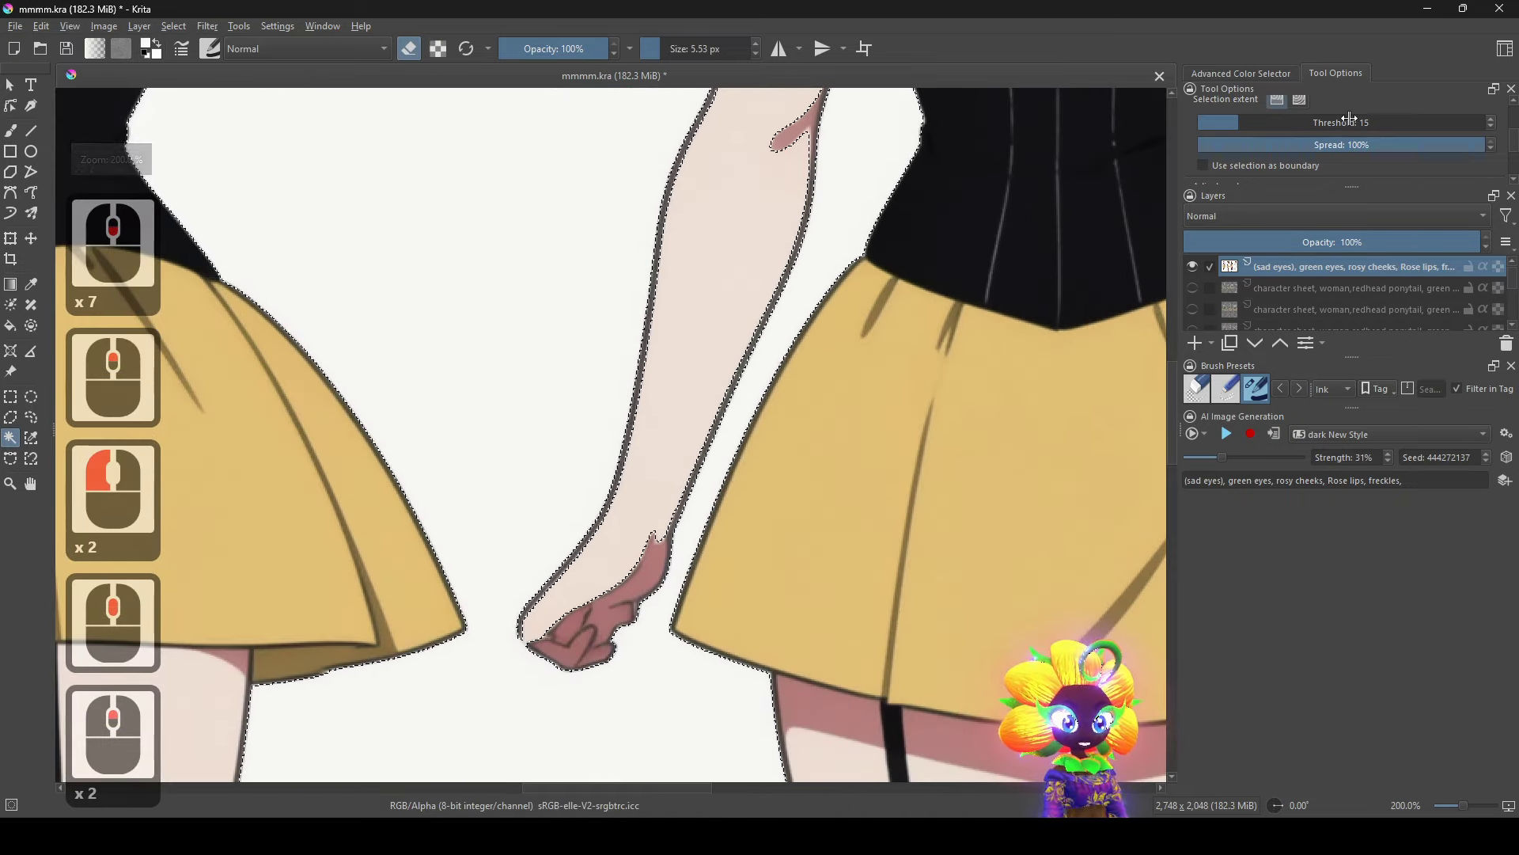
{"action": "left_click", "coordinate": [1227, 122]}
{"action": "left_click", "coordinate": [1134, 208]}
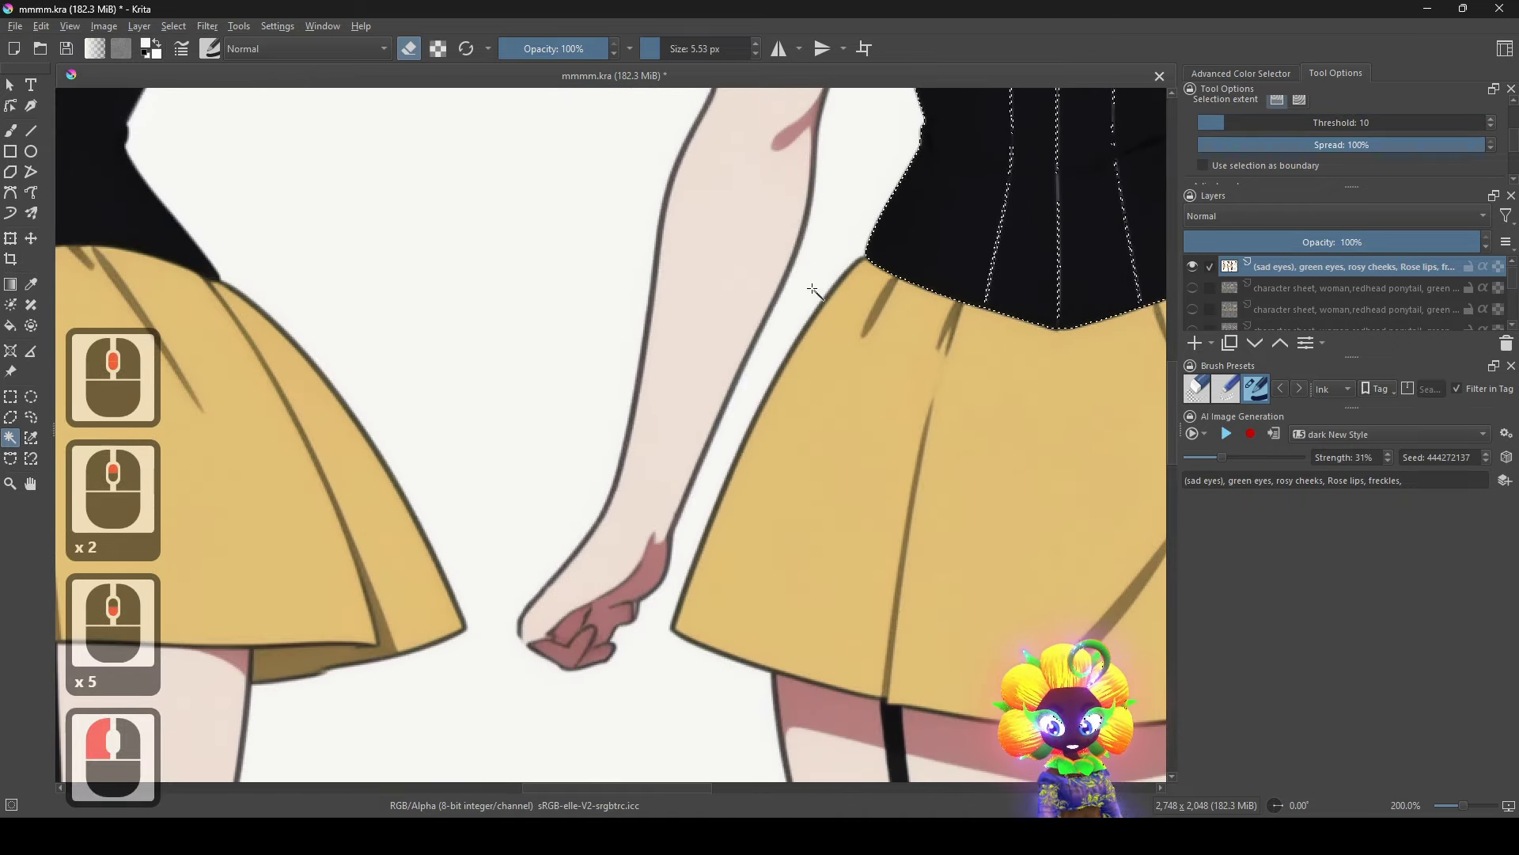
{"action": "left_click", "coordinate": [844, 279]}
{"action": "left_click_drag", "start_coordinate": [639, 536], "coordinate": [780, 306]}
{"action": "scroll", "coordinate": [780, 307], "scroll_direction": "up", "scroll_amount": 5}
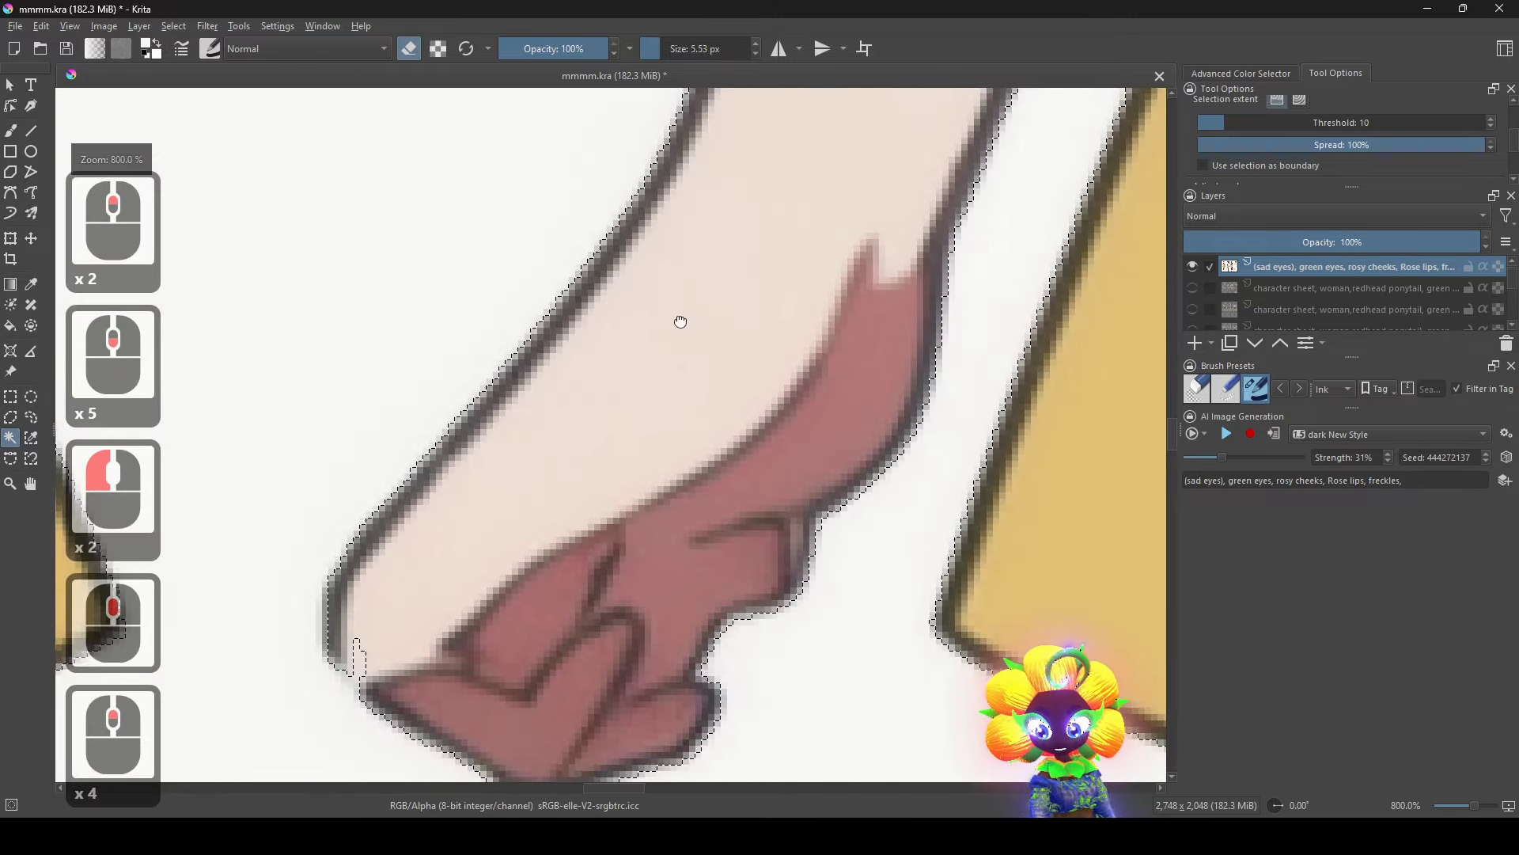
Deselect the background and switch to the Freehand Brush for repairing the back-view figure's left hand outline.
{"action": "left_click", "coordinate": [10, 131]}
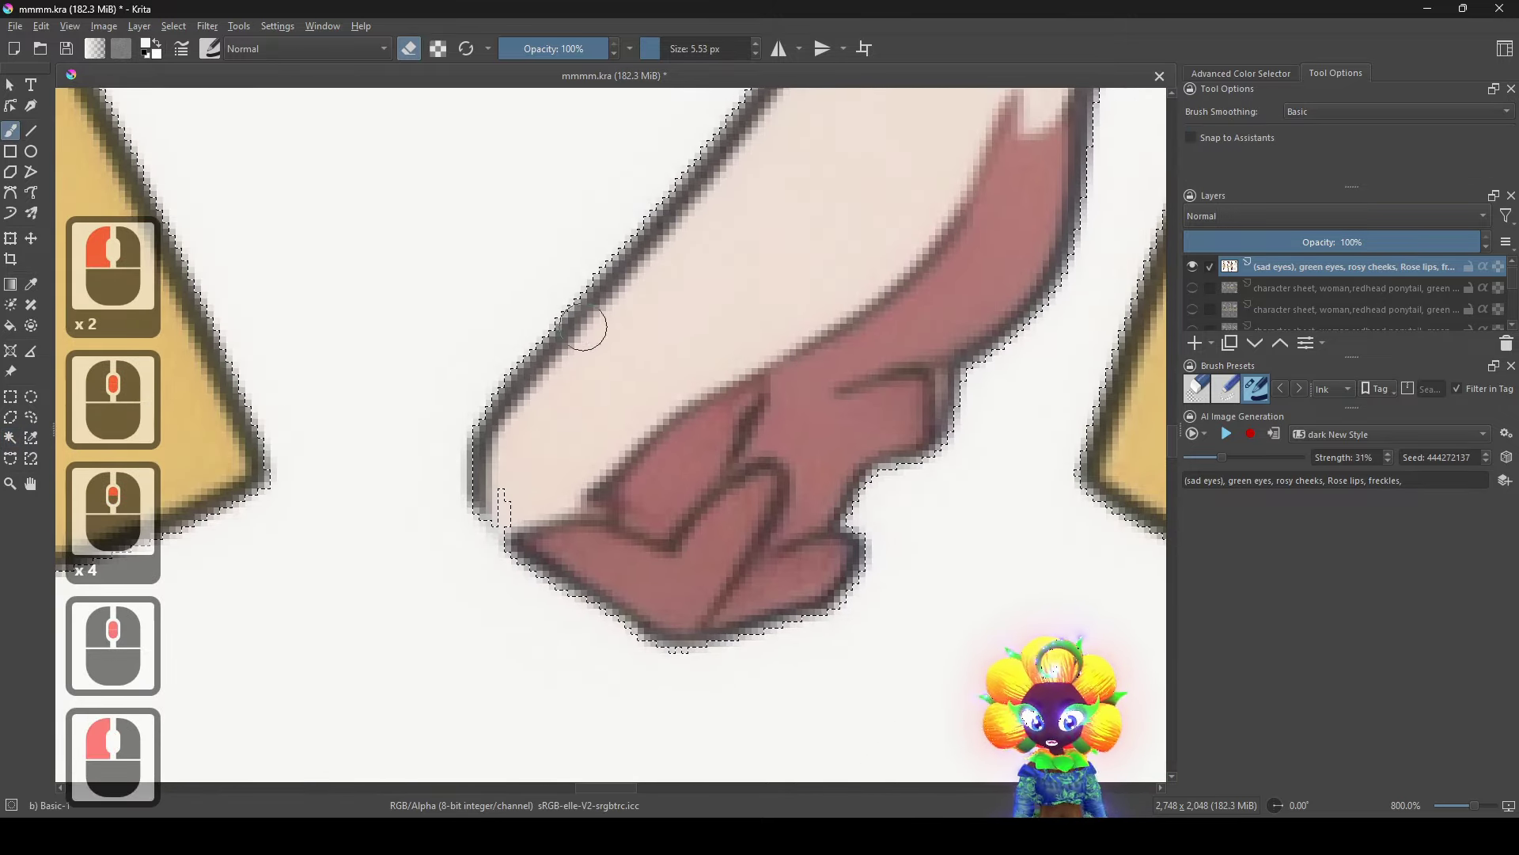
{"action": "left_click", "coordinate": [11, 397]}
{"action": "right_click", "coordinate": [419, 277]}
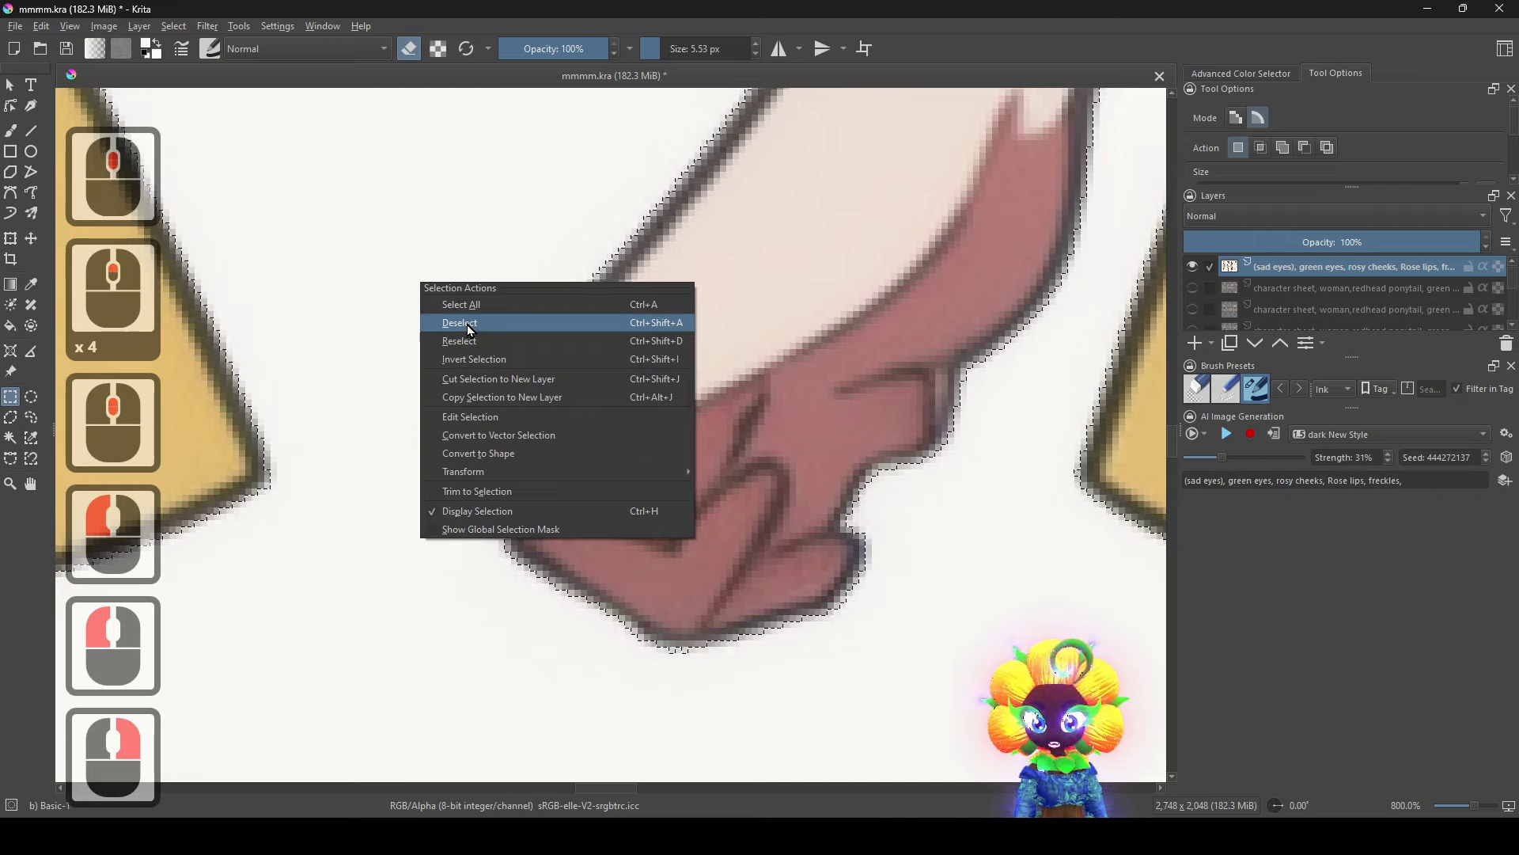
{"action": "left_click", "coordinate": [471, 326]}
{"action": "left_click", "coordinate": [12, 133]}
{"action": "scroll", "coordinate": [409, 453], "scroll_direction": "up", "scroll_amount": 2}
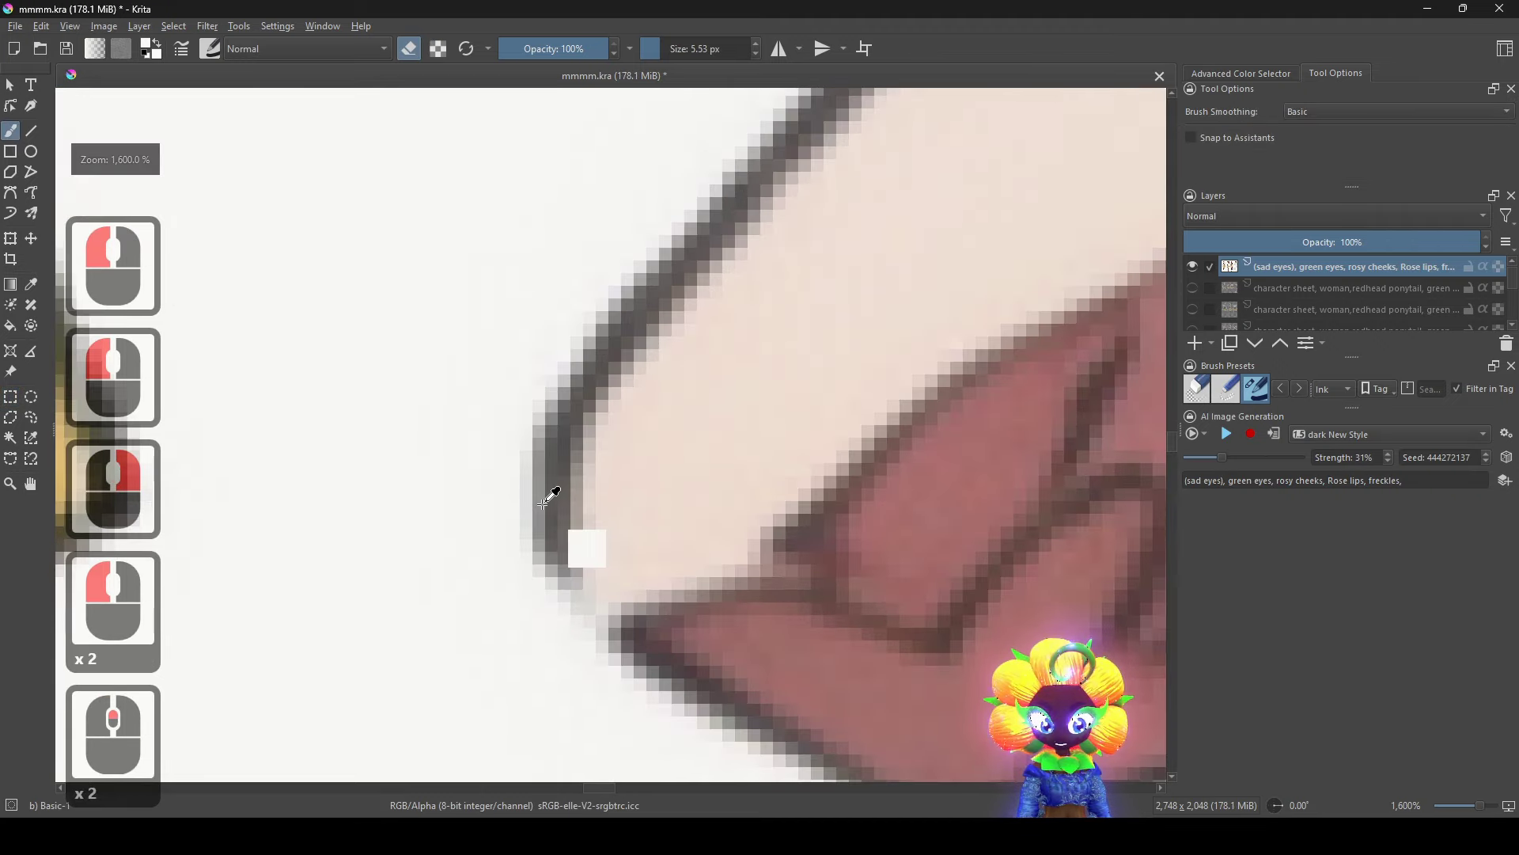
Paint over the gap in the hand's outline with a 0.16 px brush, using a grey sampled from the outline's edge.
{"action": "left_click", "coordinate": [544, 503], "text": "ctrl"}
{"action": "left_click_drag", "start_coordinate": [627, 610], "coordinate": [625, 614], "text": "shift"}
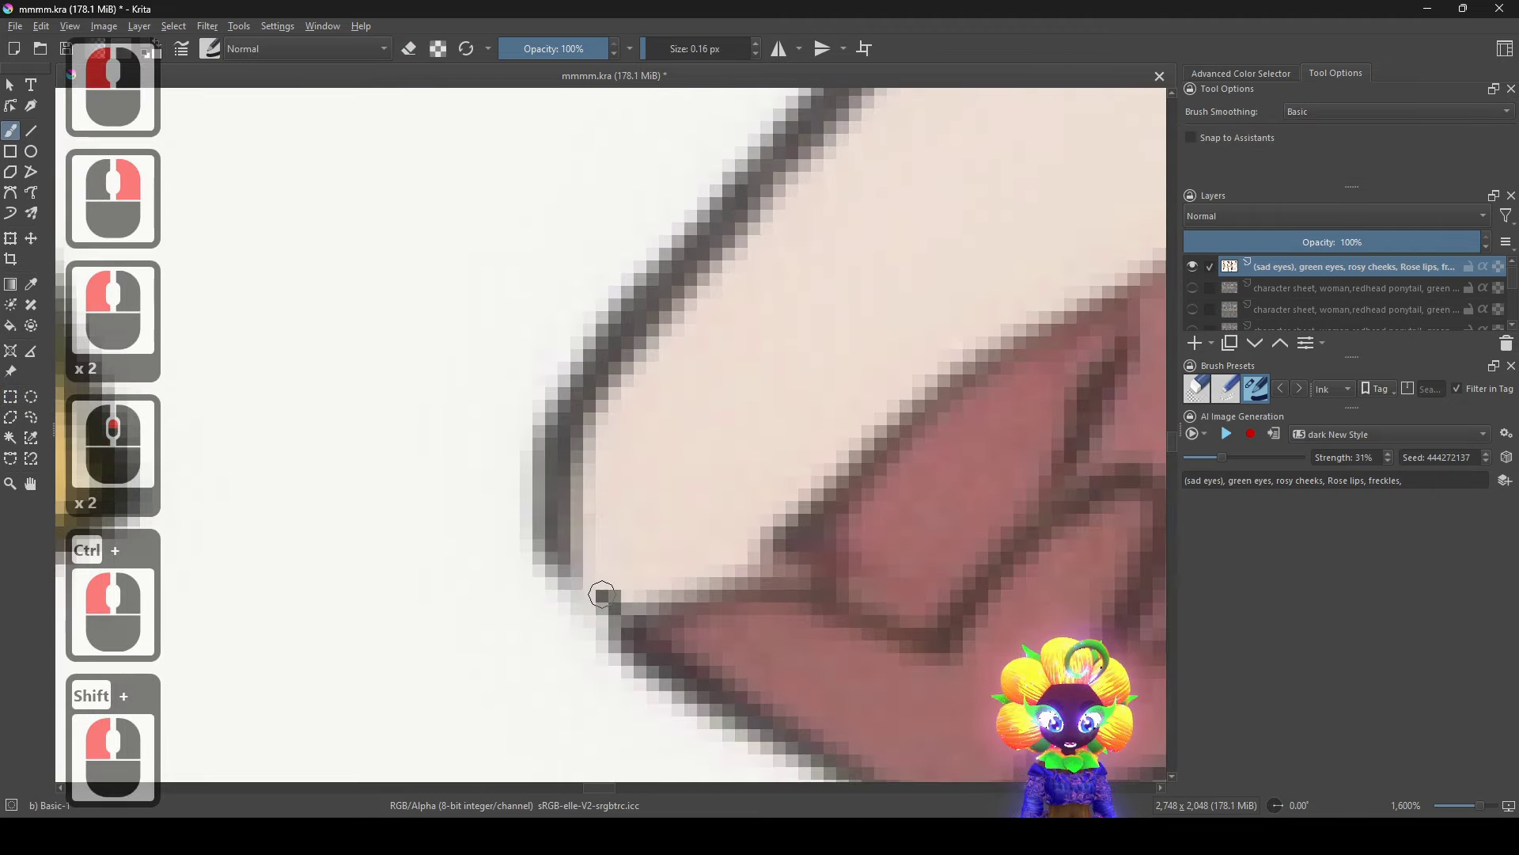
{"action": "key", "text": "ctrl+z"}
{"action": "left_click", "coordinate": [612, 615], "text": "ctrl"}
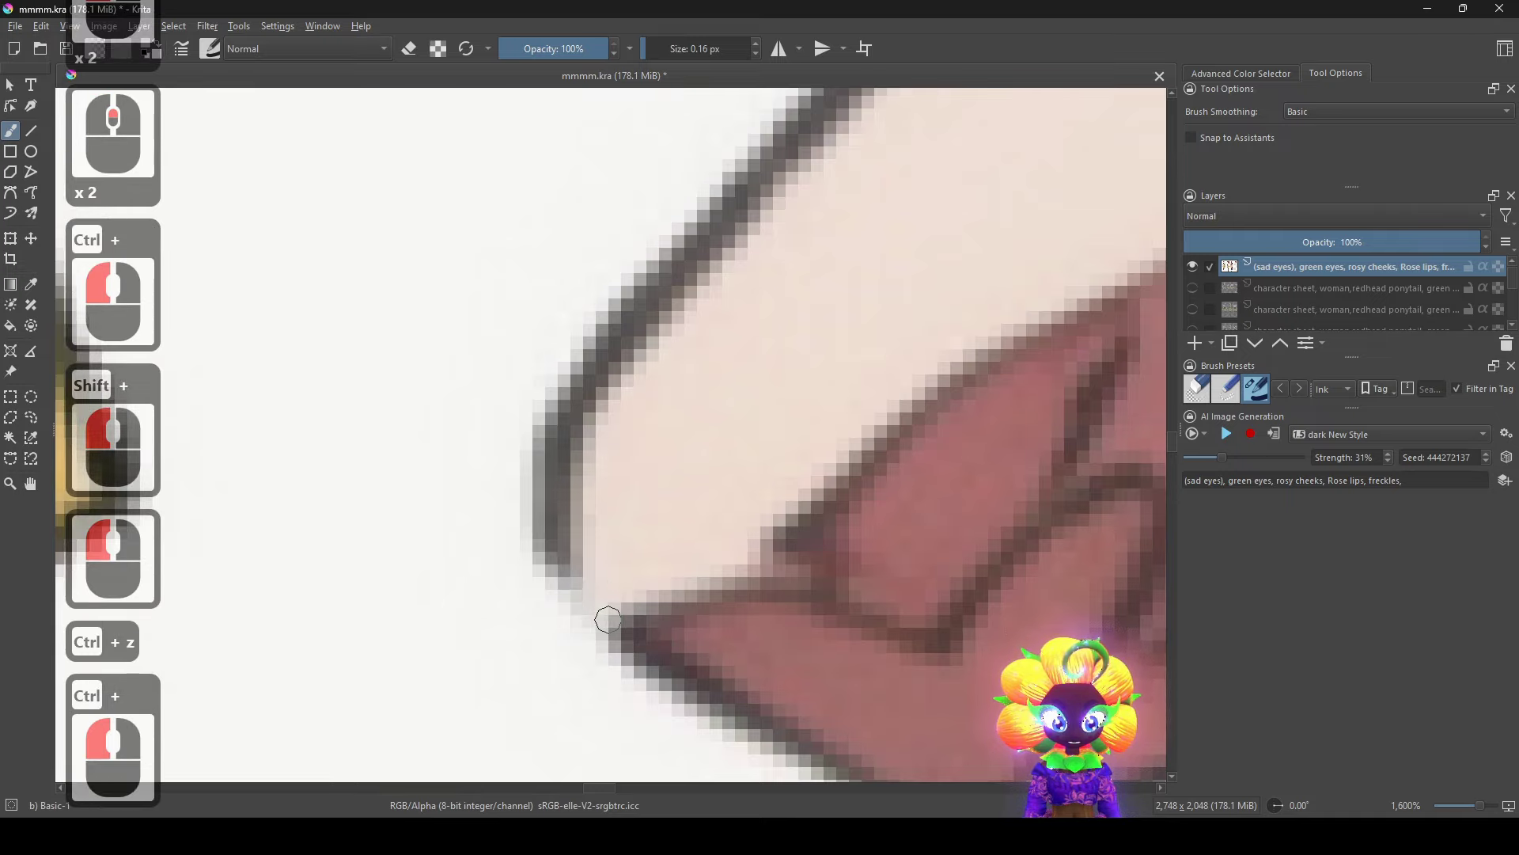
{"action": "left_click_drag", "start_coordinate": [607, 619], "coordinate": [577, 579]}
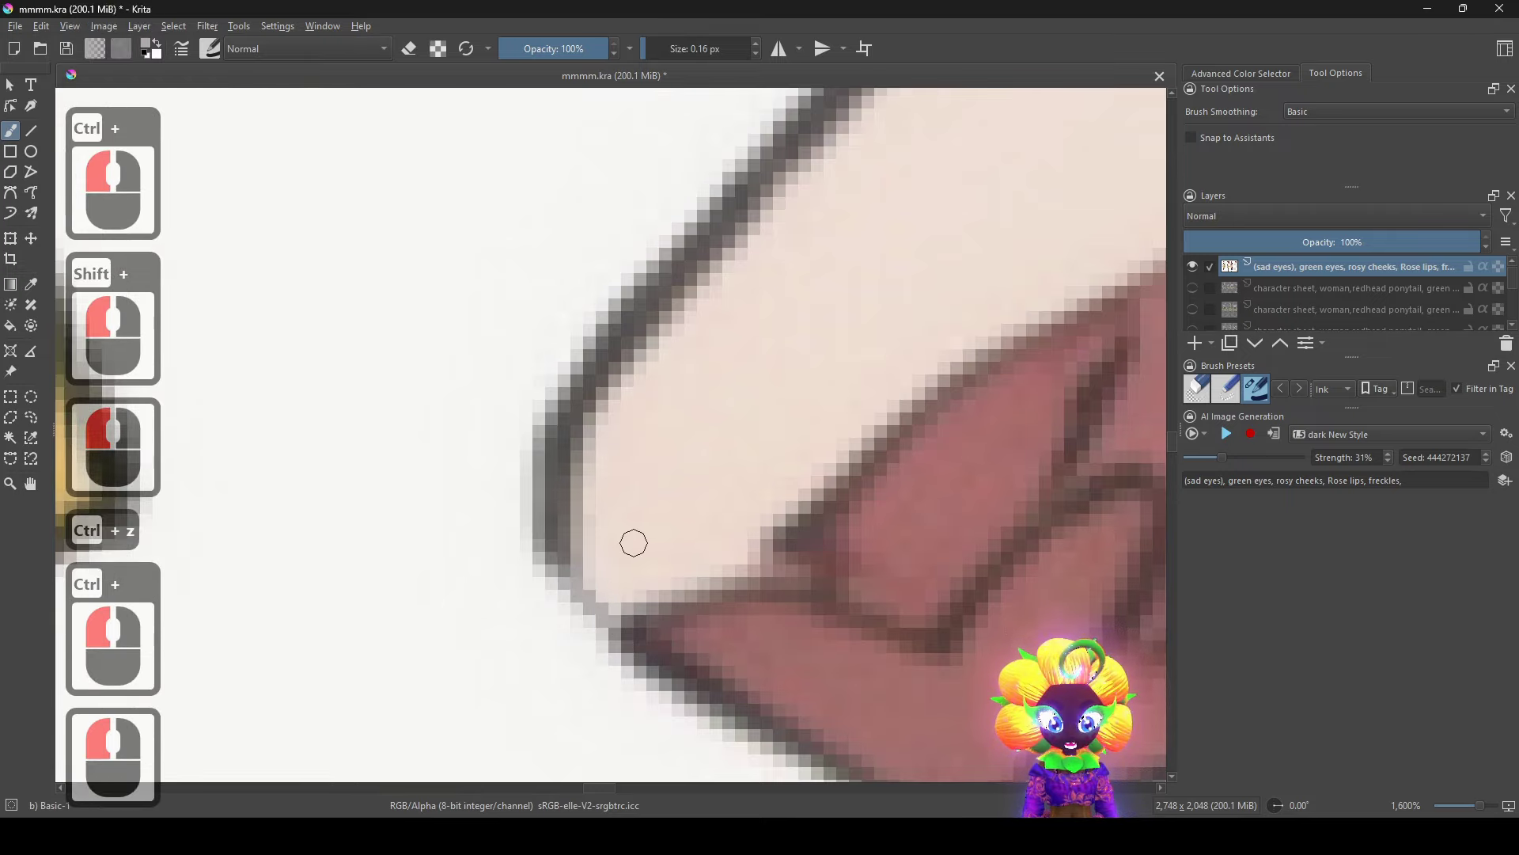
Select the off-white background around the full-body figures with the Contiguous Selection tool at a threshold of 20.
{"action": "left_click", "coordinate": [11, 438]}
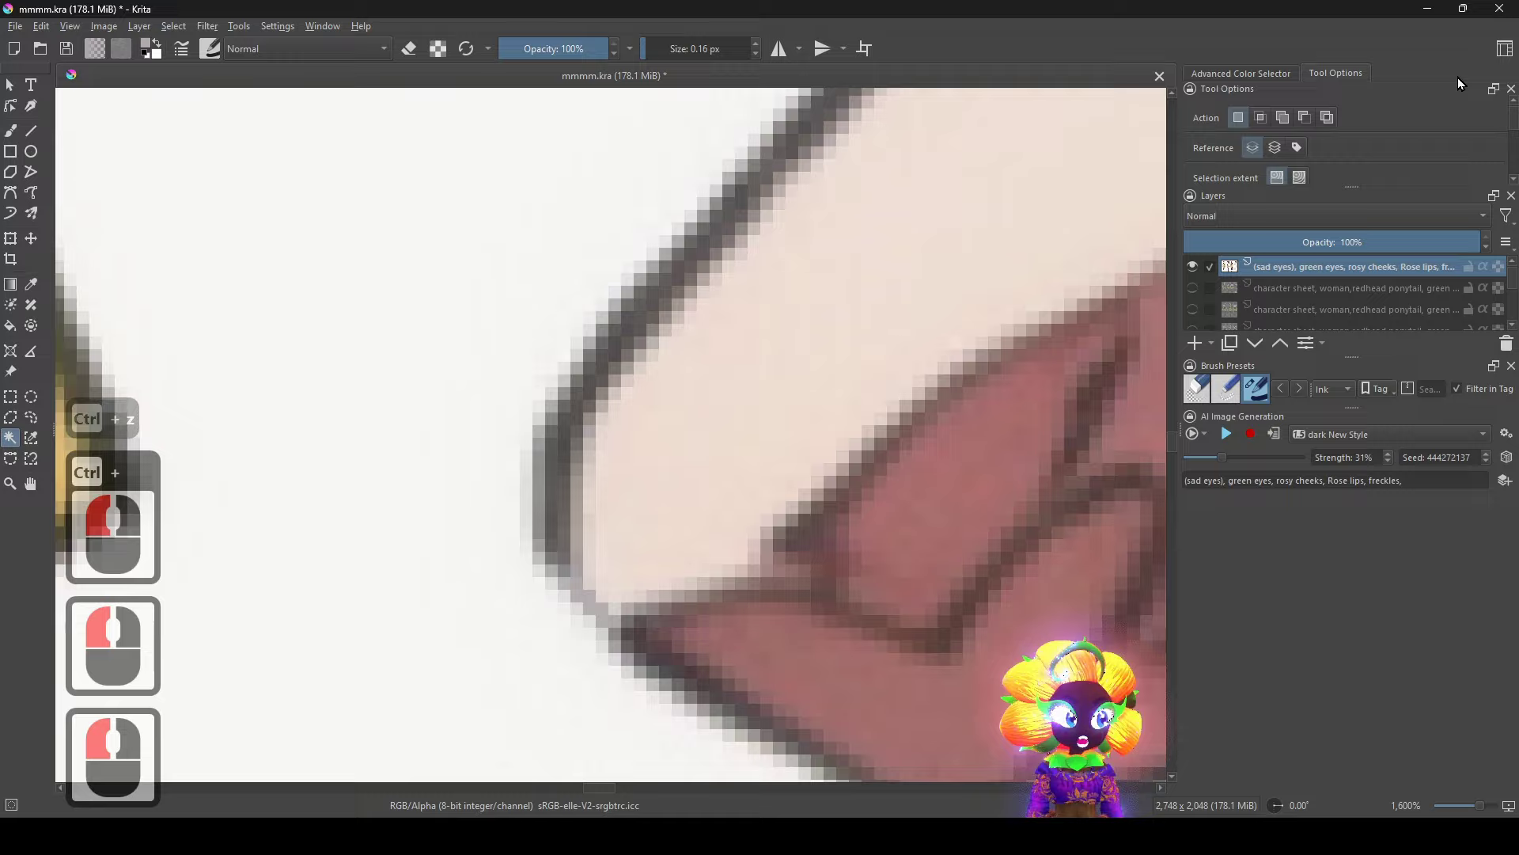
{"action": "scroll", "coordinate": [1379, 124], "scroll_direction": "down", "scroll_amount": 4}
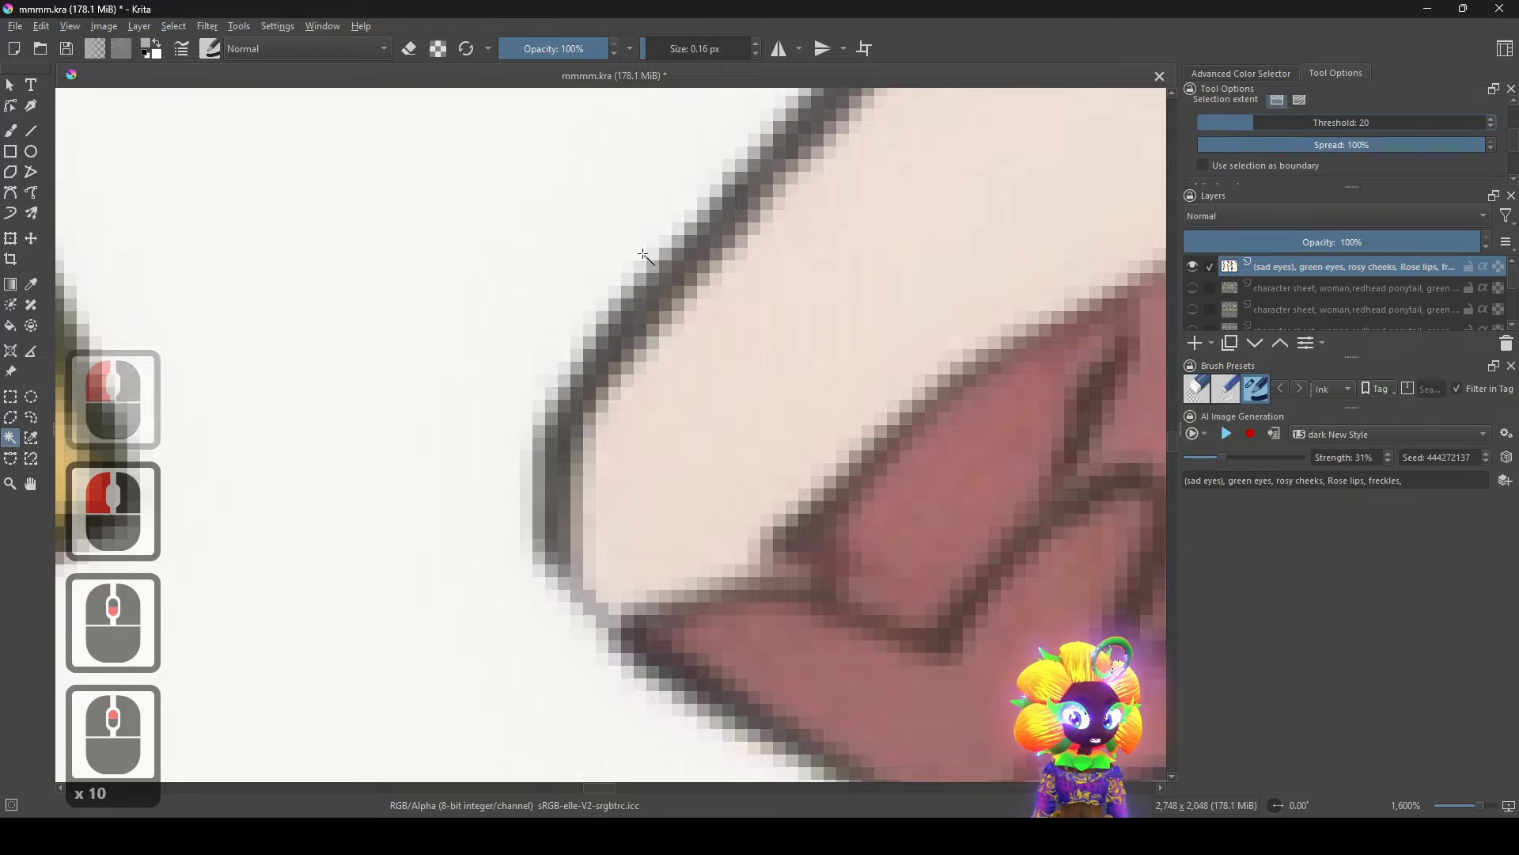
{"action": "left_click", "coordinate": [525, 237]}
{"action": "scroll", "coordinate": [570, 228], "scroll_direction": "down", "scroll_amount": 4}
{"action": "scroll", "coordinate": [755, 283], "scroll_direction": "down", "scroll_amount": 5}
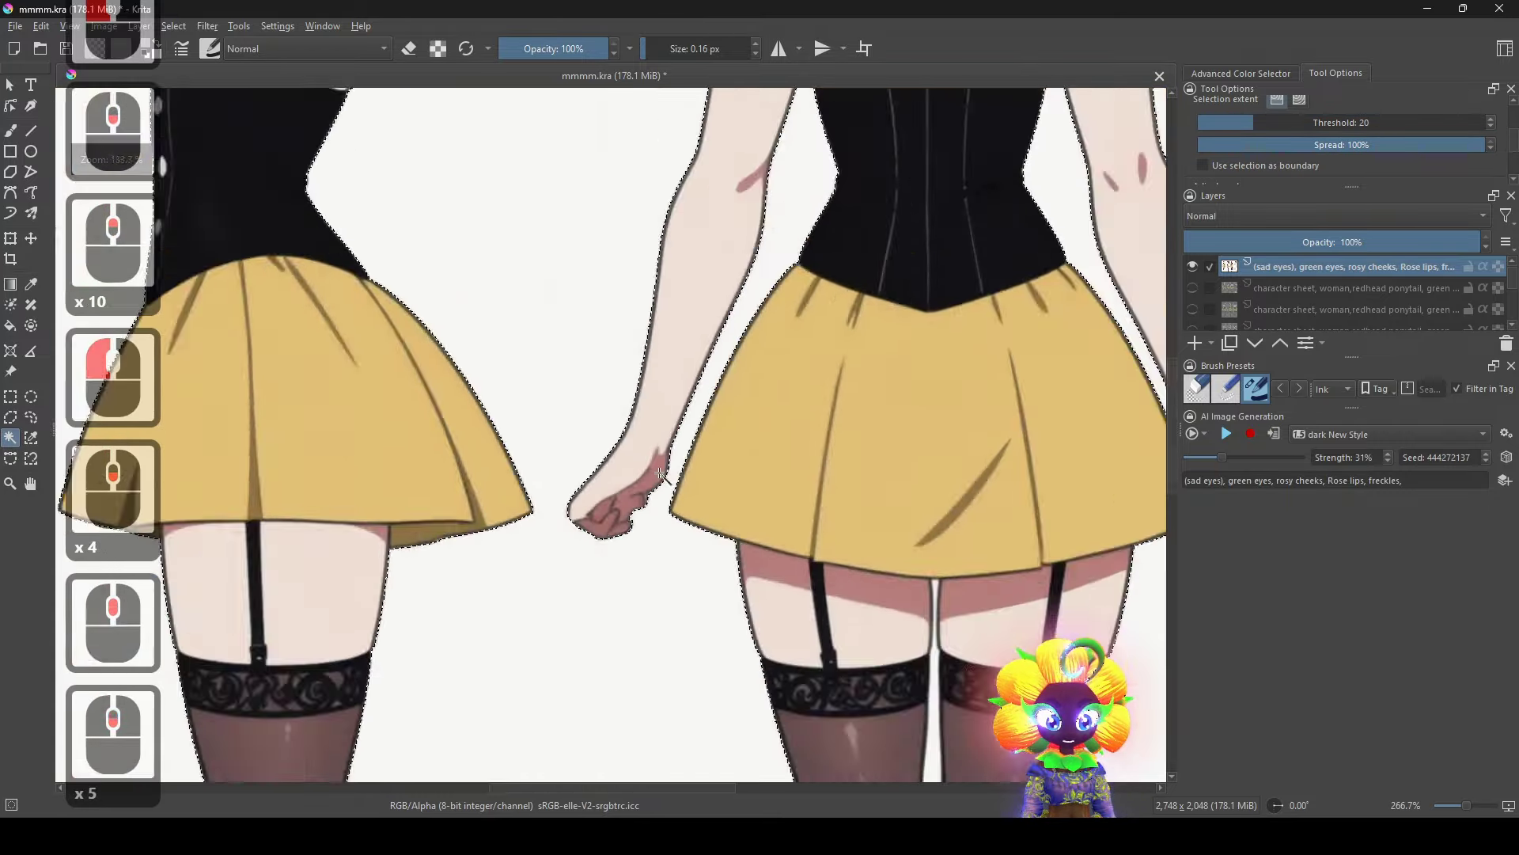
Add the off-white and white background areas around the bust to the current selection.
{"action": "scroll", "coordinate": [806, 402], "scroll_direction": "up", "scroll_amount": 3}
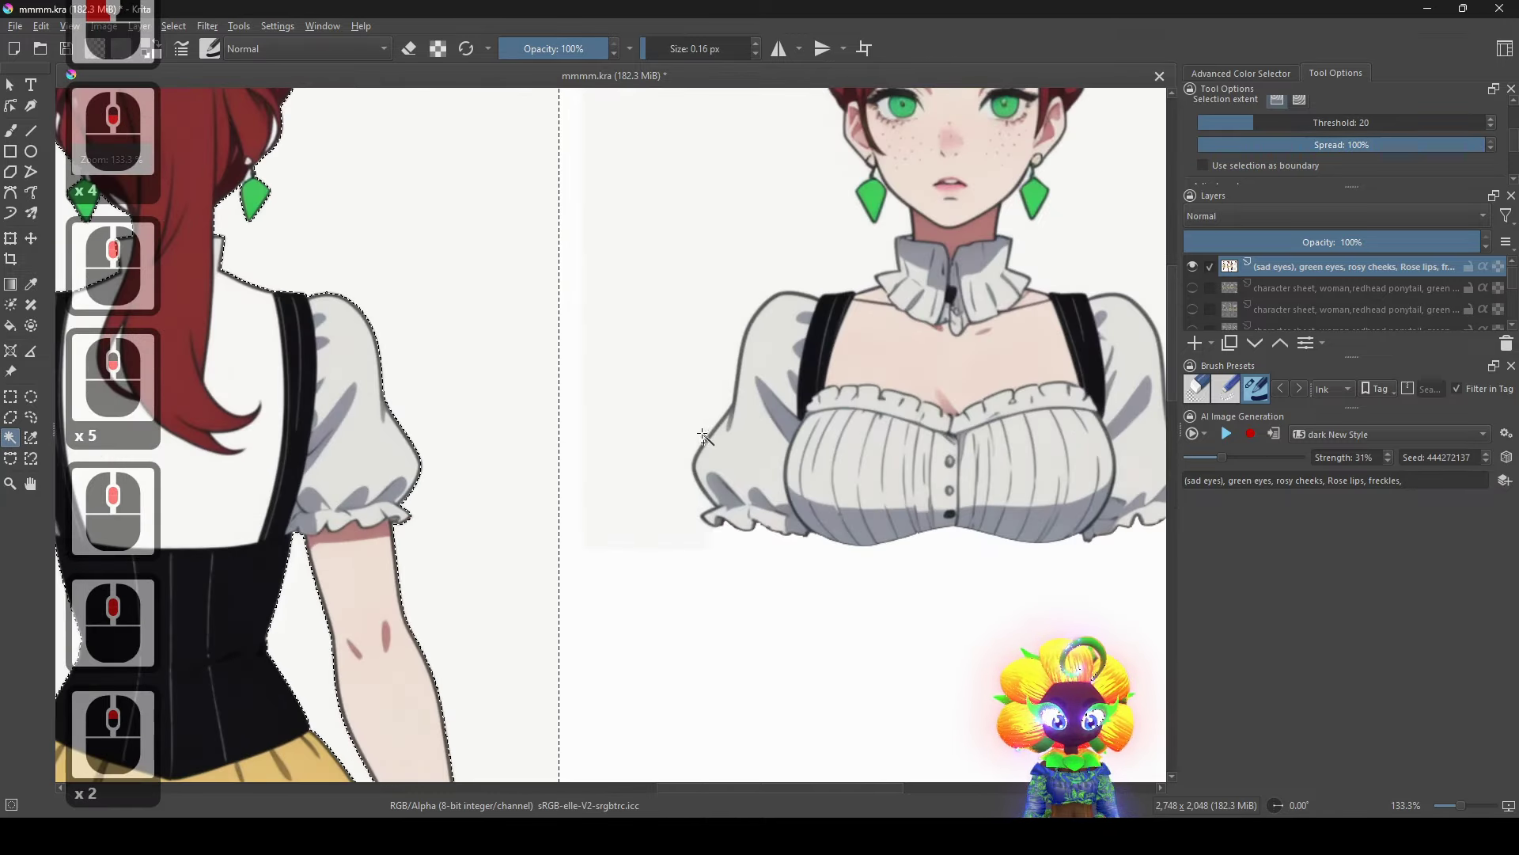
{"action": "left_click", "coordinate": [642, 402], "text": "shift"}
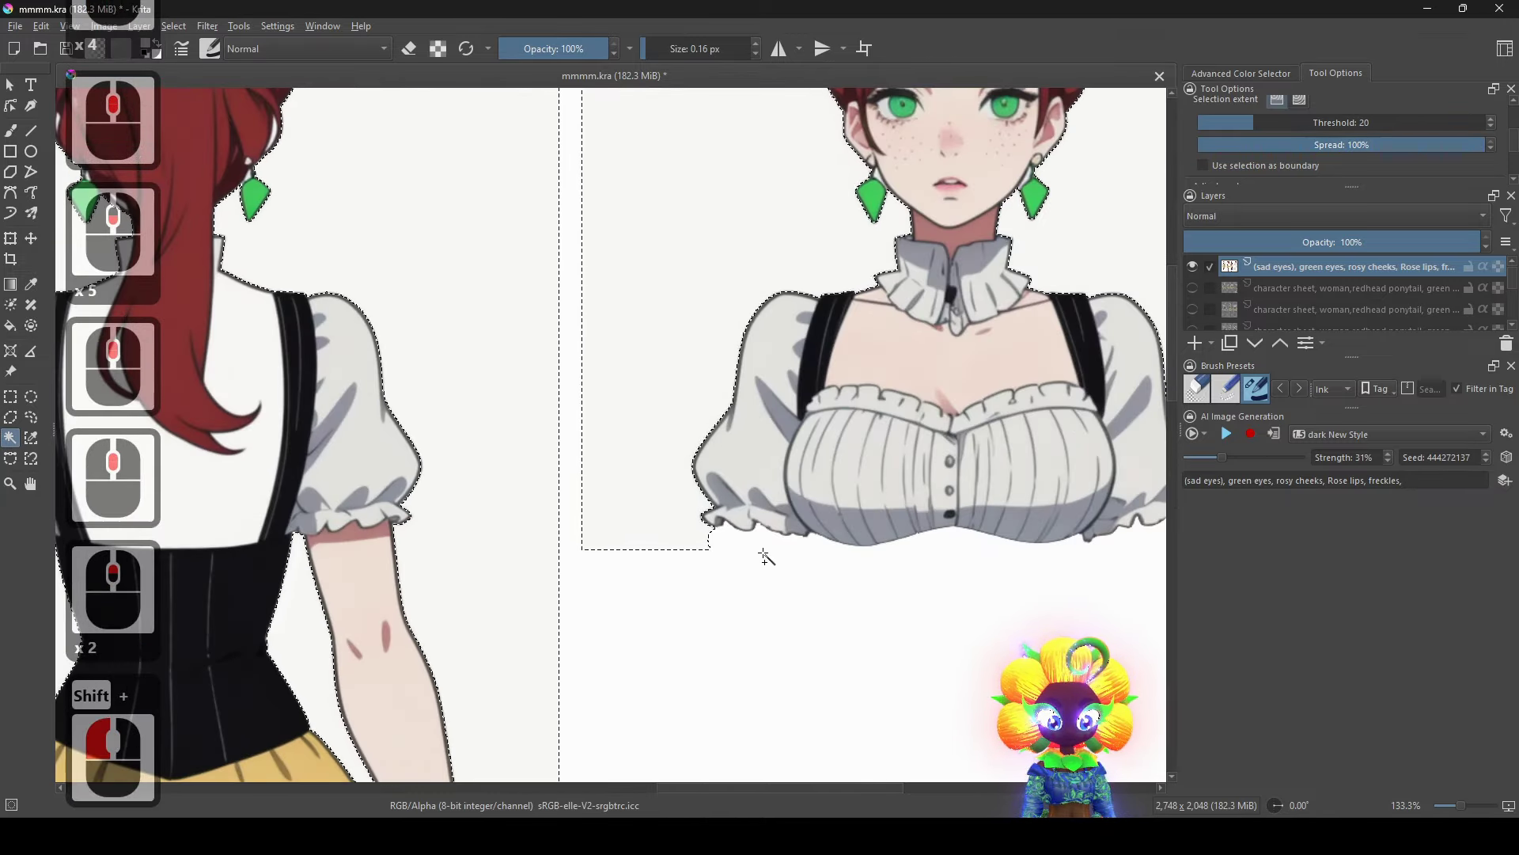
{"action": "scroll", "coordinate": [752, 592], "scroll_direction": "down", "scroll_amount": 3}
Add the small unselected background specks beneath both of the bust's sleeve ruffles to the selection.
{"action": "scroll", "coordinate": [885, 562], "scroll_direction": "up", "scroll_amount": 6}
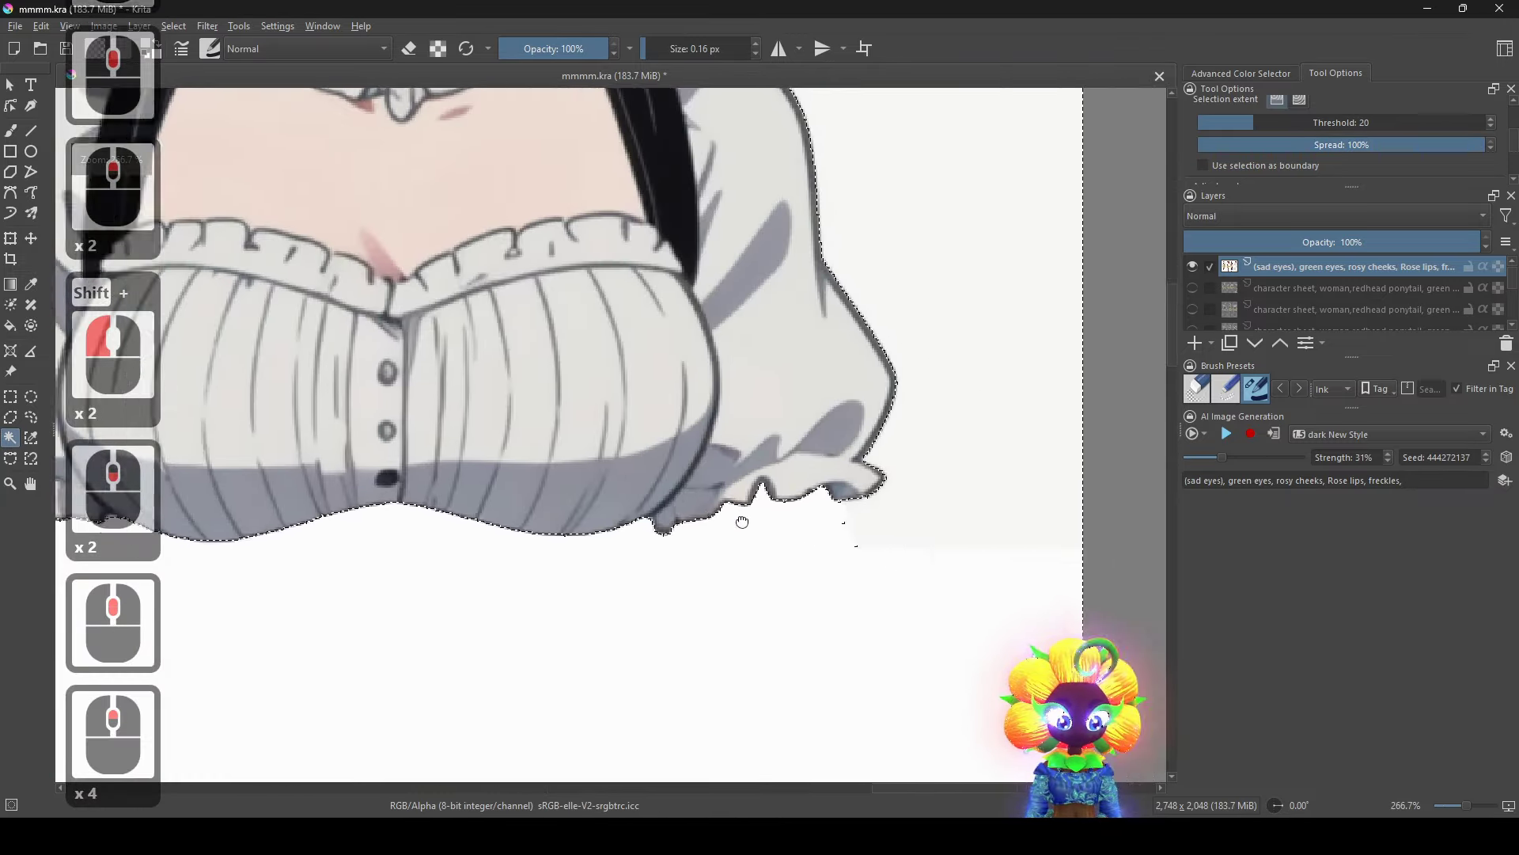
{"action": "left_click", "coordinate": [902, 520], "text": "shift"}
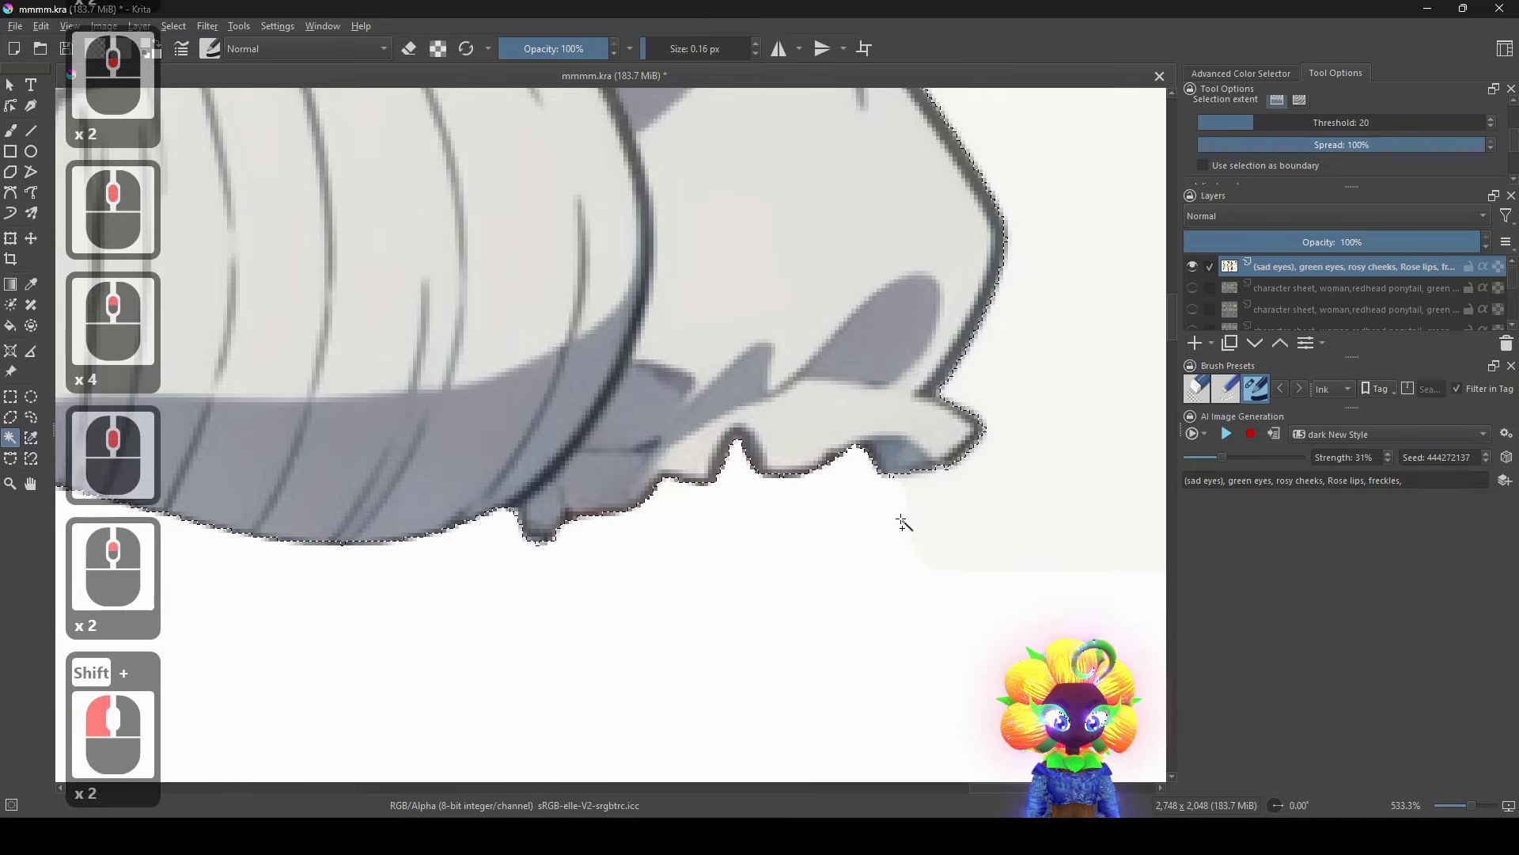
{"action": "scroll", "coordinate": [902, 521], "scroll_direction": "down", "scroll_amount": 3}
{"action": "left_click_drag", "start_coordinate": [678, 512], "coordinate": [855, 468]}
{"action": "scroll", "coordinate": [451, 462], "scroll_direction": "up", "scroll_amount": 4}
{"action": "scroll", "coordinate": [644, 431], "scroll_direction": "up", "scroll_amount": 4}
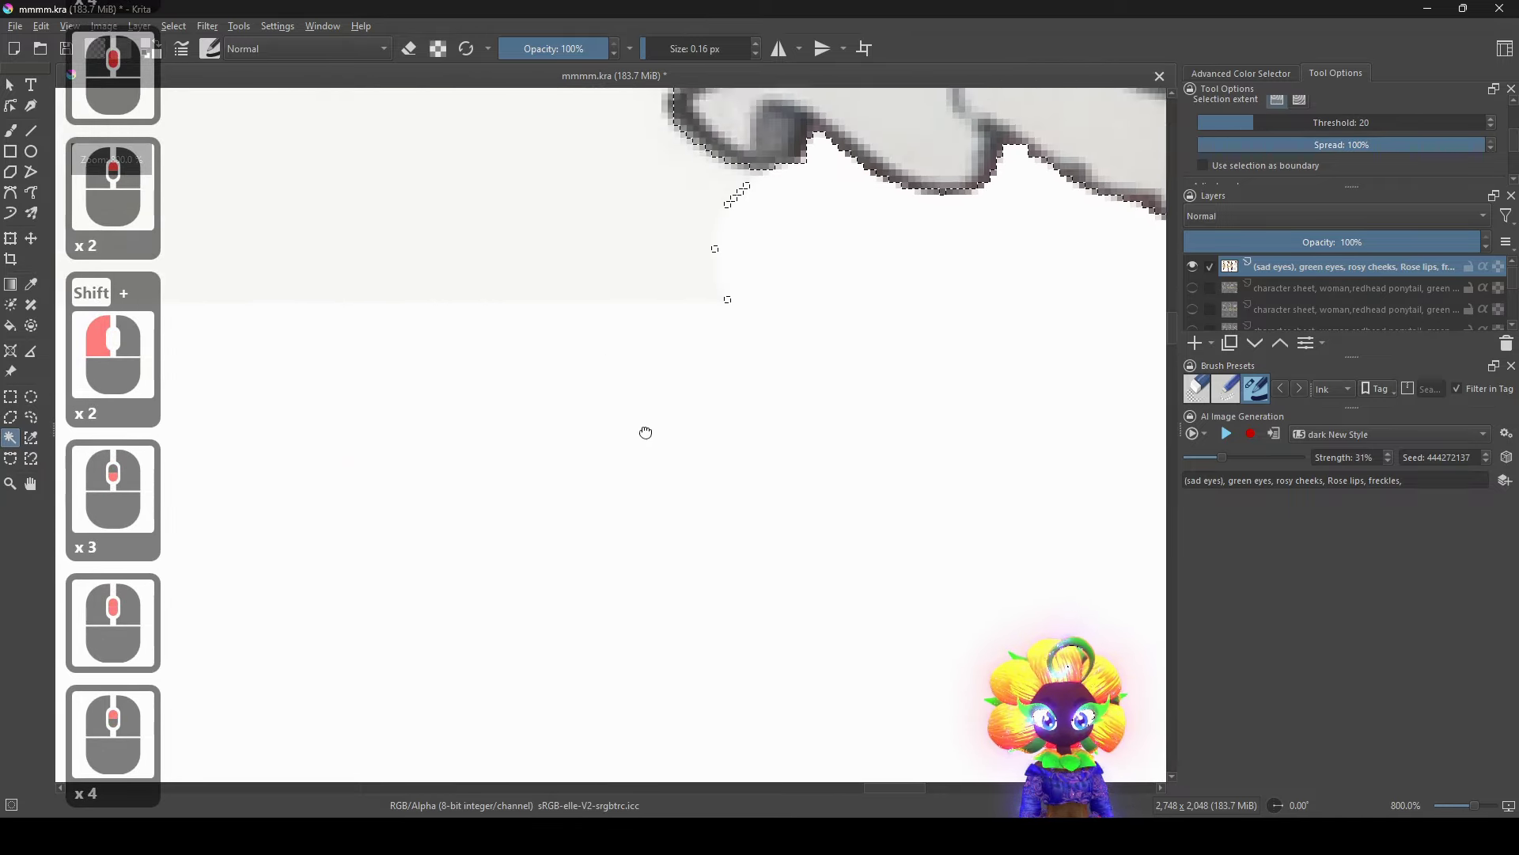
{"action": "left_click", "coordinate": [685, 473], "text": "shift"}
{"action": "left_click", "coordinate": [678, 479], "text": "shift"}
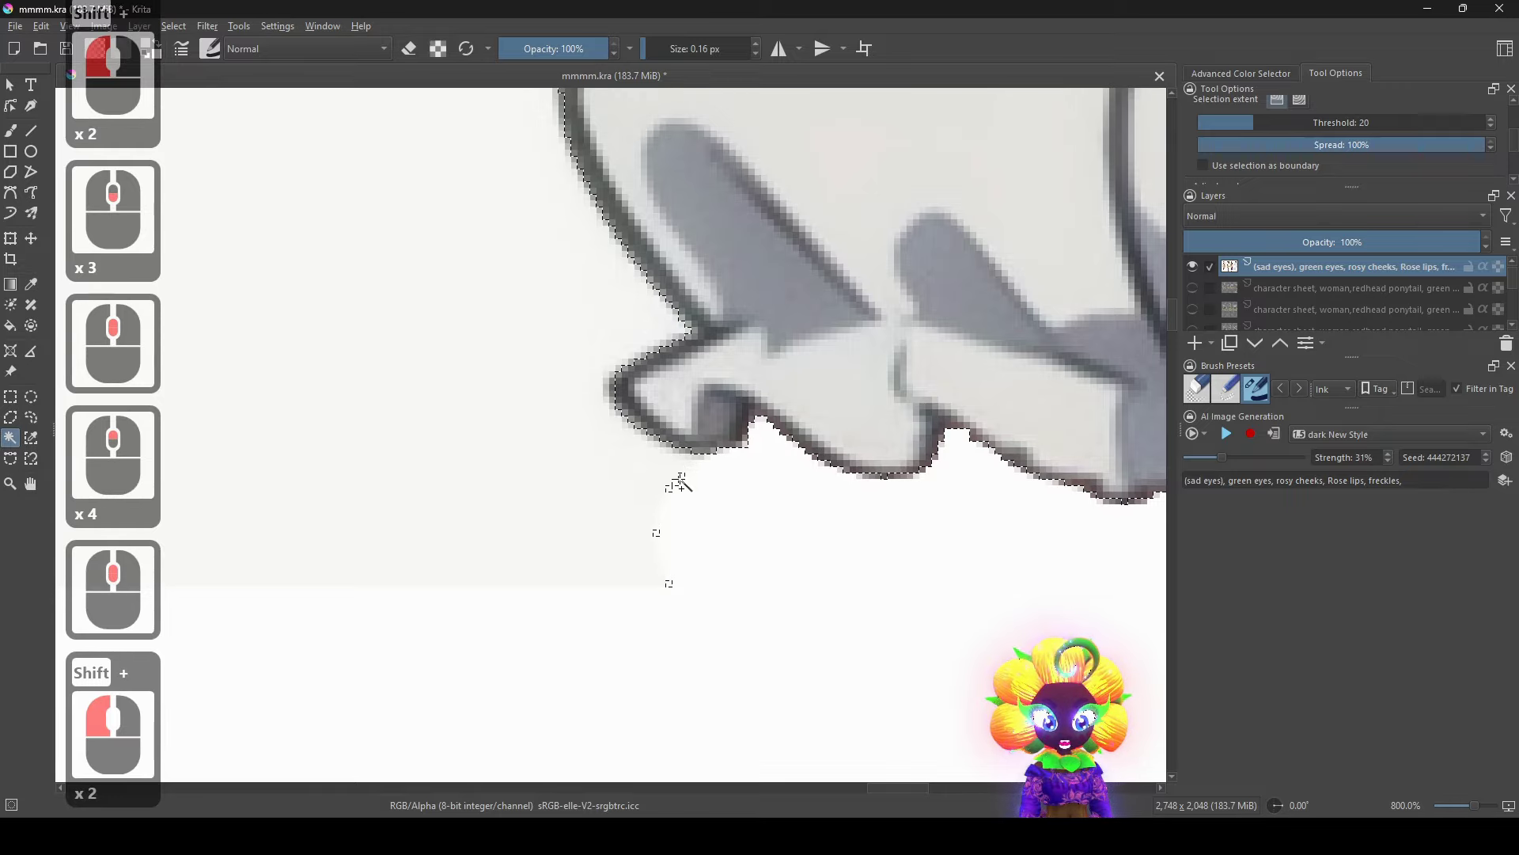
{"action": "scroll", "coordinate": [678, 478], "scroll_direction": "up", "scroll_amount": 3}
{"action": "left_click", "coordinate": [677, 479], "text": "shift"}
{"action": "left_click", "coordinate": [672, 488], "text": "shift"}
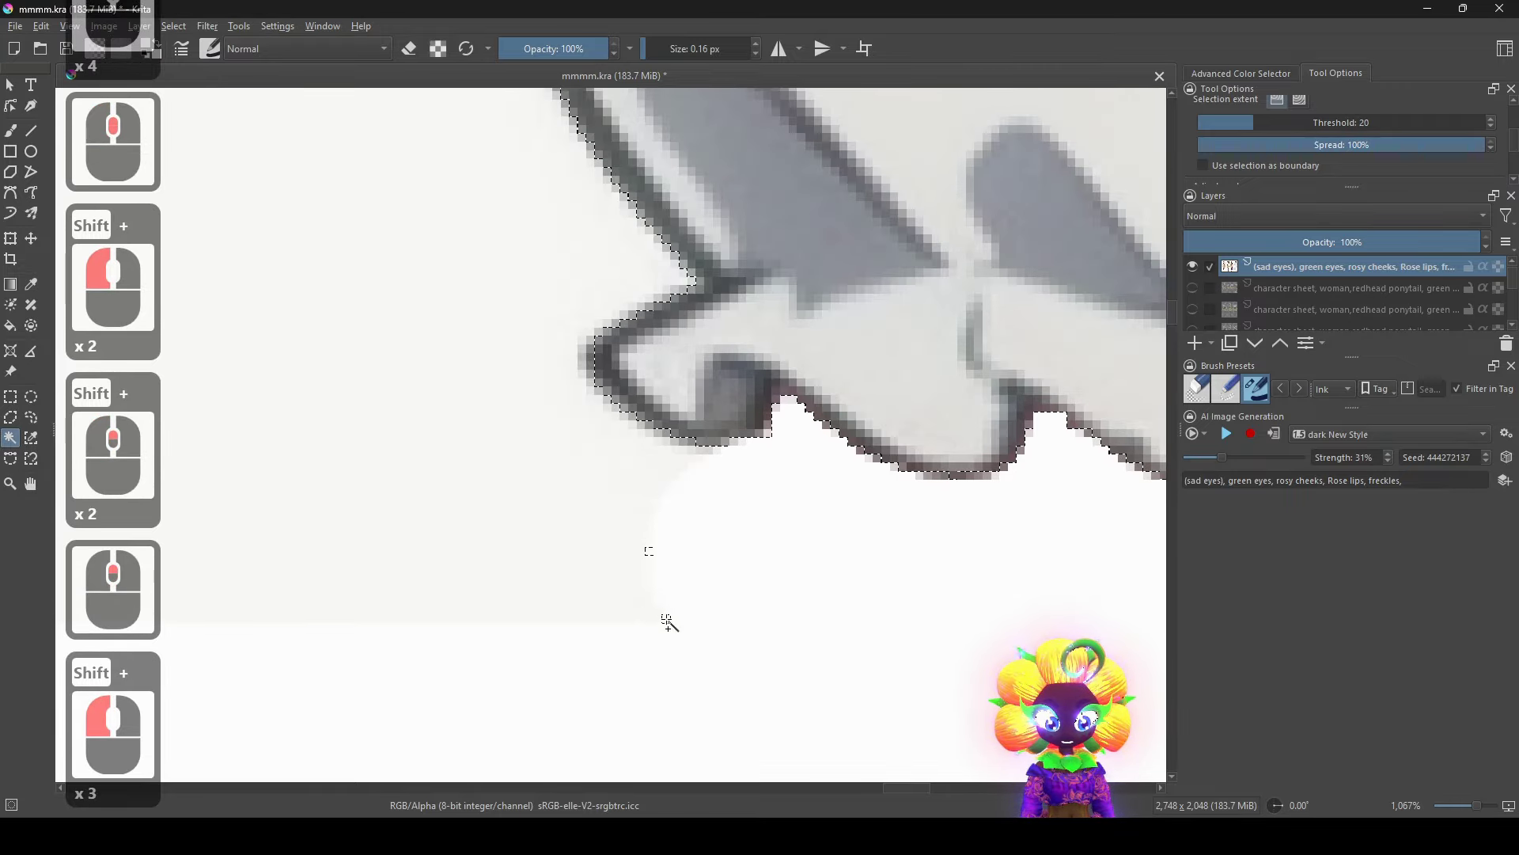
{"action": "left_click", "coordinate": [670, 575], "text": "shift"}
Add the enclosed background gap between the back-view figure's legs to the selection.
{"action": "scroll", "coordinate": [671, 522], "scroll_direction": "down", "scroll_amount": 9}
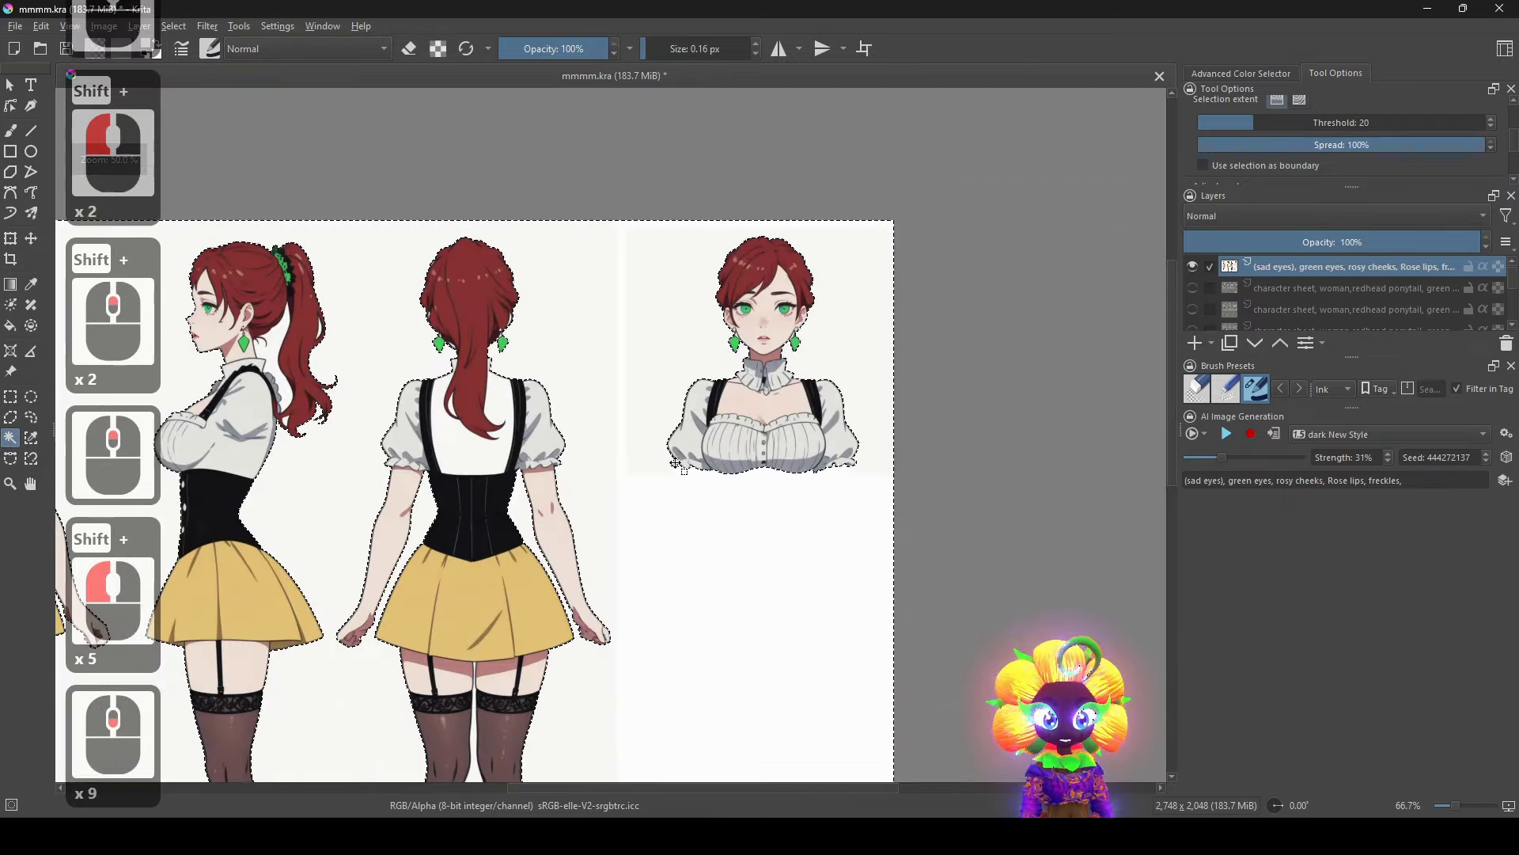
{"action": "scroll", "coordinate": [813, 348], "scroll_direction": "up", "scroll_amount": 1}
{"action": "left_click_drag", "start_coordinate": [809, 345], "coordinate": [850, 239]}
{"action": "left_click", "coordinate": [864, 606], "text": "shift"}
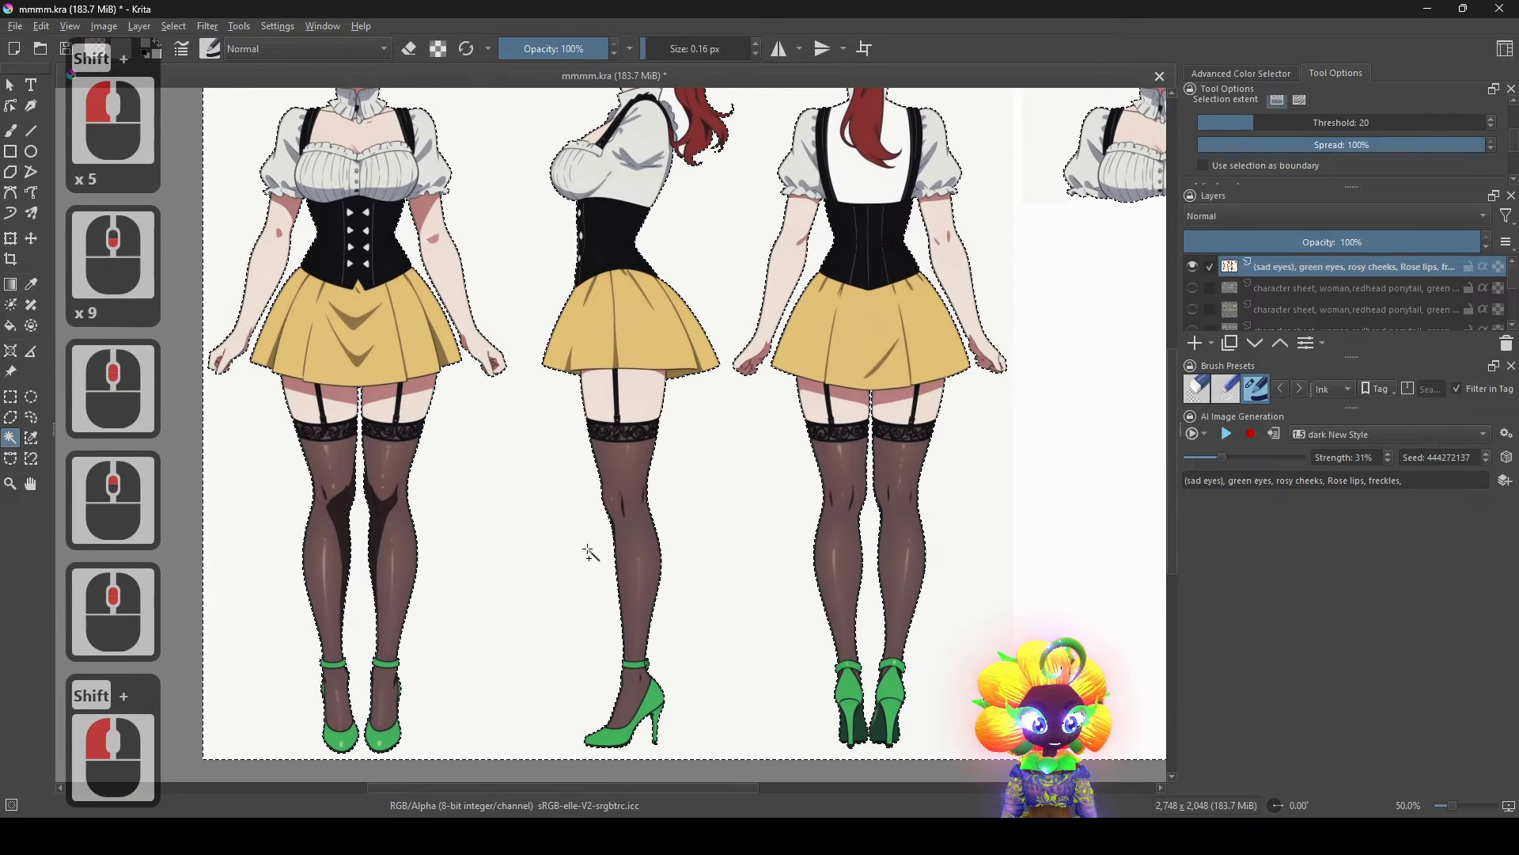
Add the enclosed background gaps in and around the side-view figure's ponytail to the selection.
{"action": "left_click_drag", "start_coordinate": [499, 111], "coordinate": [496, 534]}
{"action": "scroll", "coordinate": [496, 533], "scroll_direction": "up", "scroll_amount": 2}
{"action": "scroll", "coordinate": [673, 569], "scroll_direction": "up", "scroll_amount": 3}
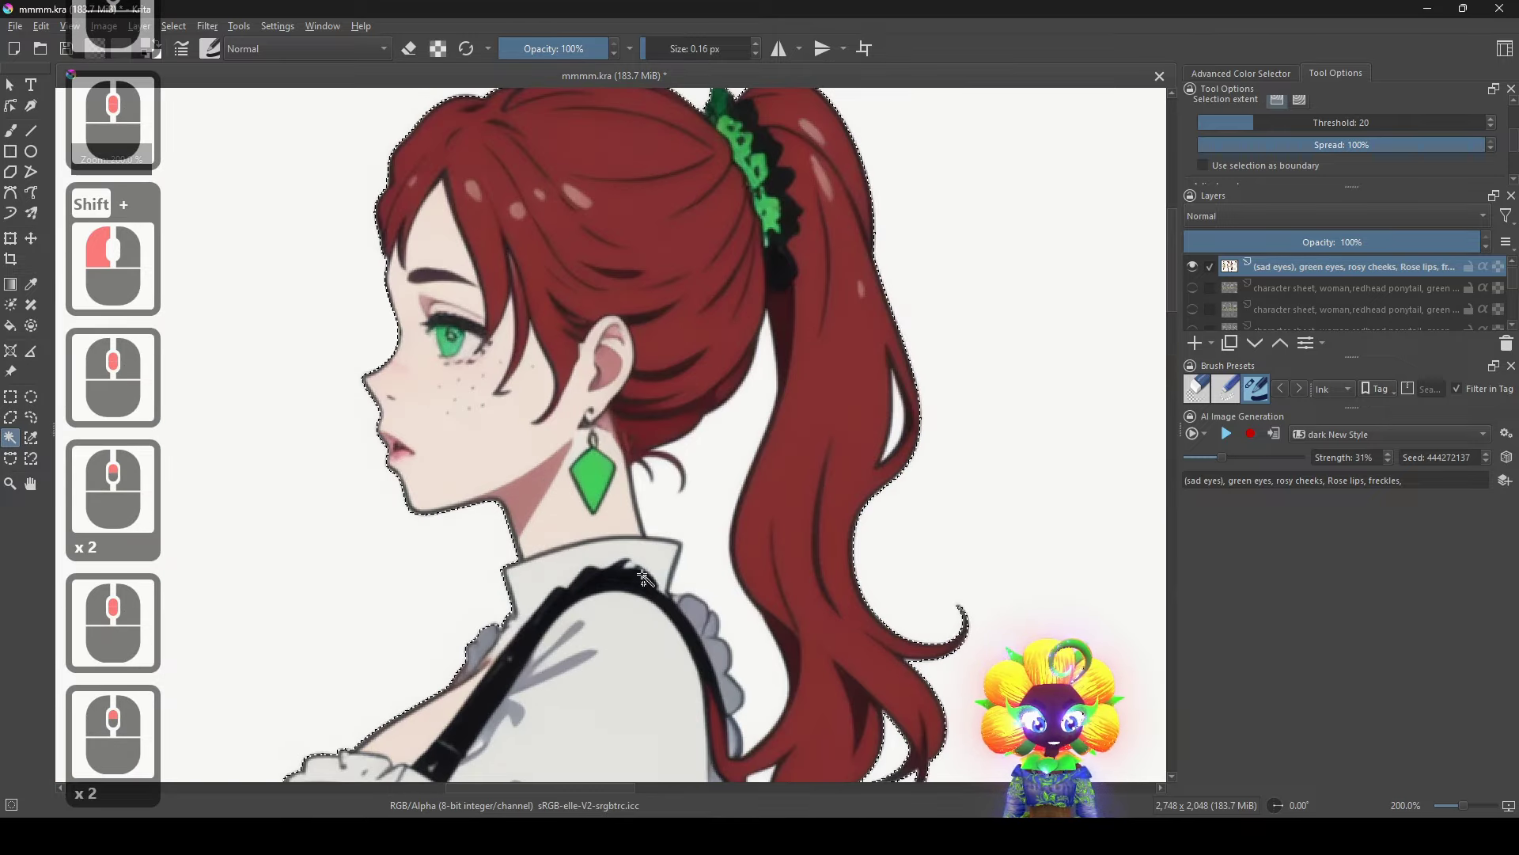
{"action": "left_click", "coordinate": [898, 411], "text": "shift"}
{"action": "scroll", "coordinate": [984, 595], "scroll_direction": "down", "scroll_amount": 1}
{"action": "left_click_drag", "start_coordinate": [992, 596], "coordinate": [712, 440]}
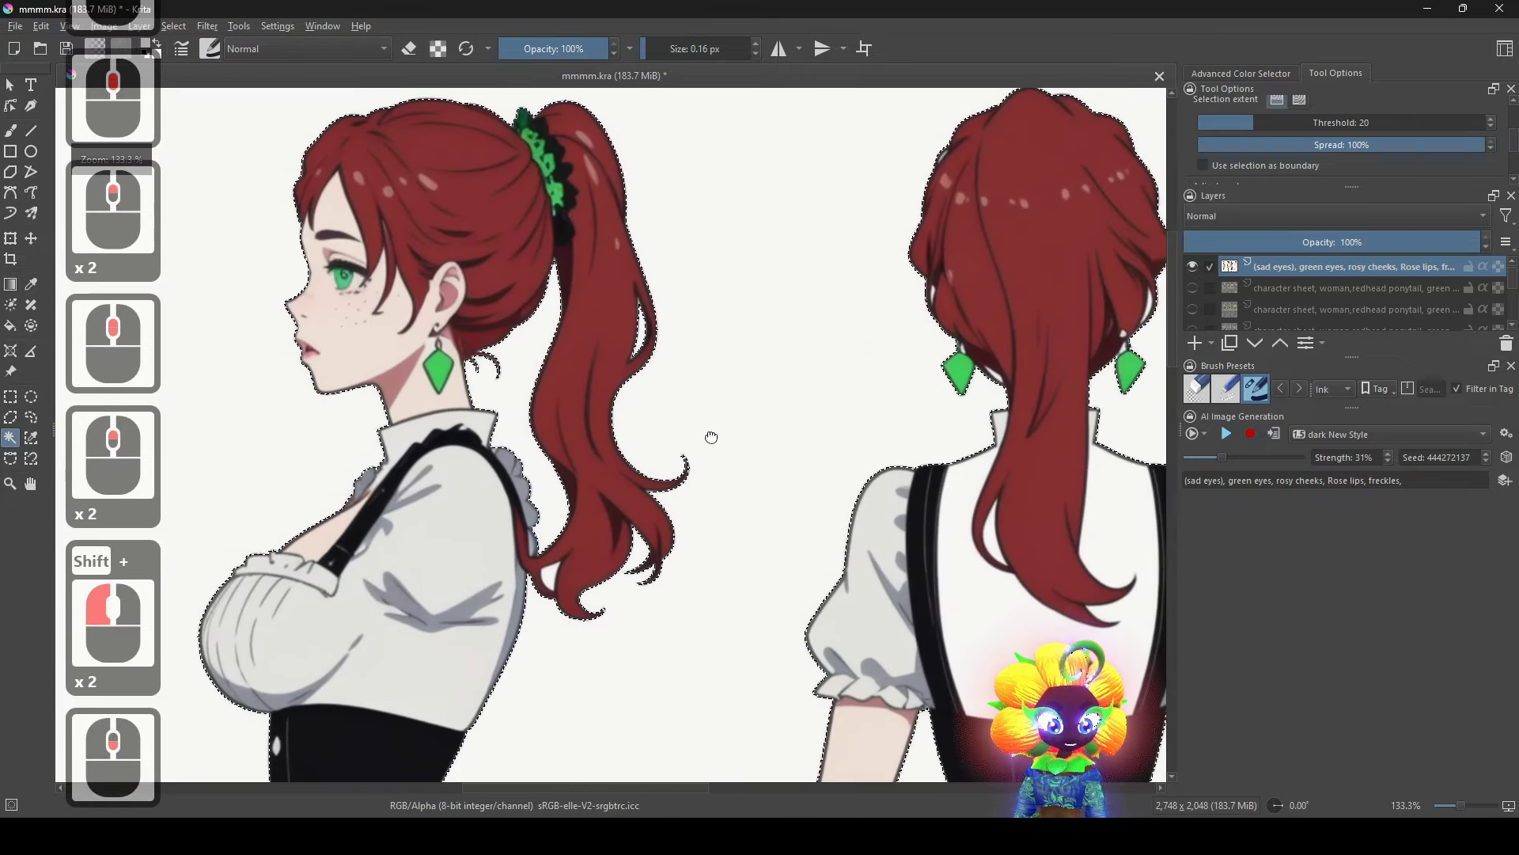
{"action": "left_click", "coordinate": [557, 580], "text": "shift"}
Add the small background gaps around the back-view figure's lower hair and earrings to the selection.
{"action": "left_click_drag", "start_coordinate": [815, 467], "coordinate": [567, 503]}
{"action": "scroll", "coordinate": [812, 381], "scroll_direction": "up", "scroll_amount": 2}
{"action": "left_click", "coordinate": [764, 380], "text": "shift"}
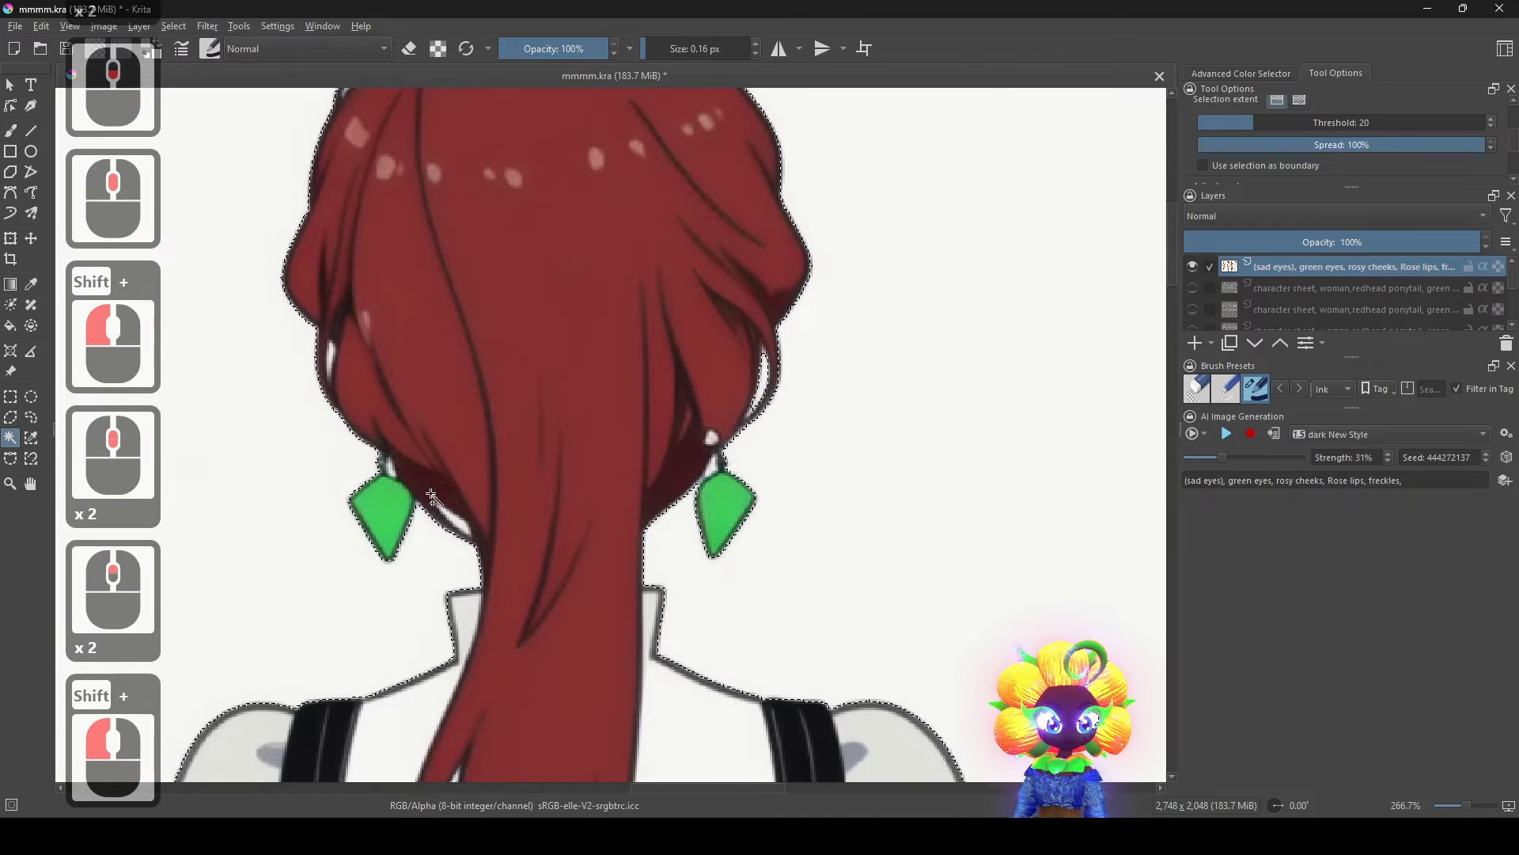
{"action": "left_click", "coordinate": [393, 480], "text": "shift"}
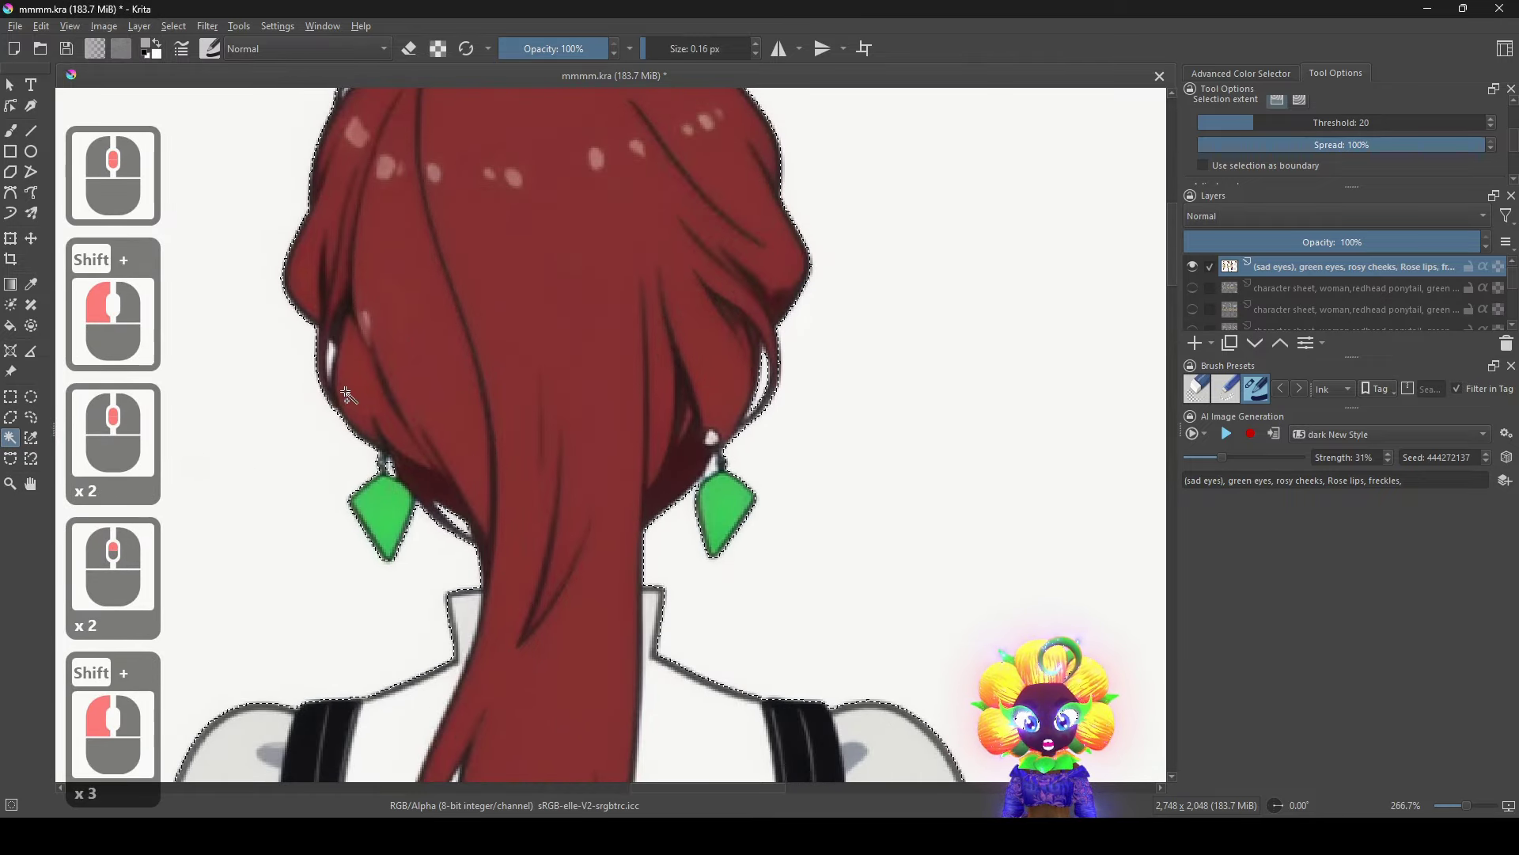
Add the small background gaps between the front-view figure's jaw and both earrings to the selection.
{"action": "scroll", "coordinate": [356, 383], "scroll_direction": "down", "scroll_amount": 2}
{"action": "left_click_drag", "start_coordinate": [356, 383], "coordinate": [1107, 420]}
{"action": "scroll", "coordinate": [1108, 419], "scroll_direction": "down", "scroll_amount": 1}
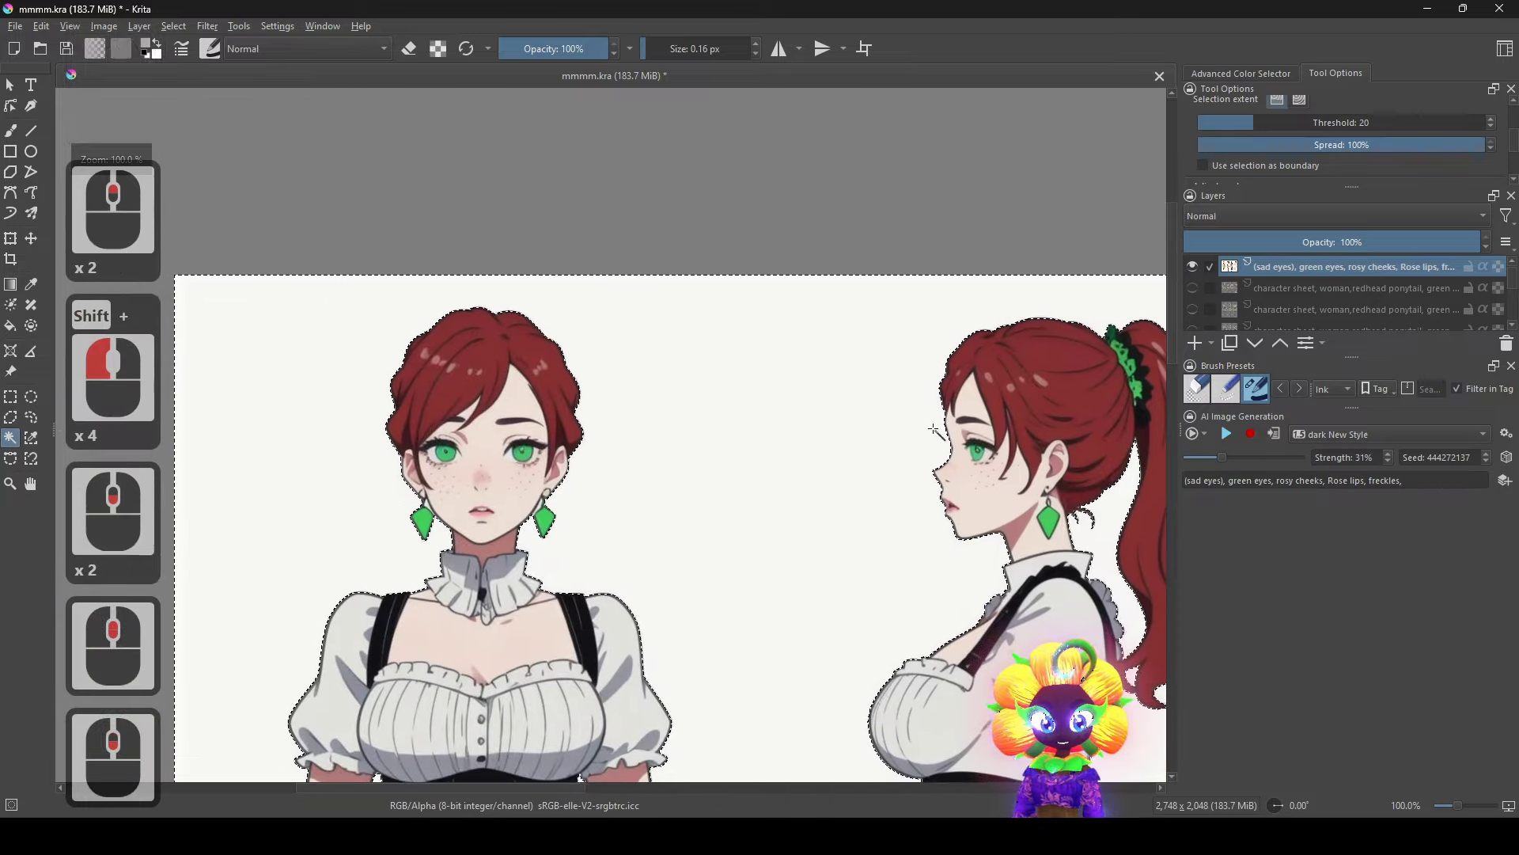
{"action": "left_click_drag", "start_coordinate": [792, 436], "coordinate": [752, 440]}
{"action": "scroll", "coordinate": [753, 440], "scroll_direction": "up", "scroll_amount": 1}
{"action": "scroll", "coordinate": [751, 447], "scroll_direction": "down", "scroll_amount": 2}
{"action": "left_click_drag", "start_coordinate": [826, 477], "coordinate": [460, 360]}
{"action": "scroll", "coordinate": [460, 360], "scroll_direction": "up", "scroll_amount": 2}
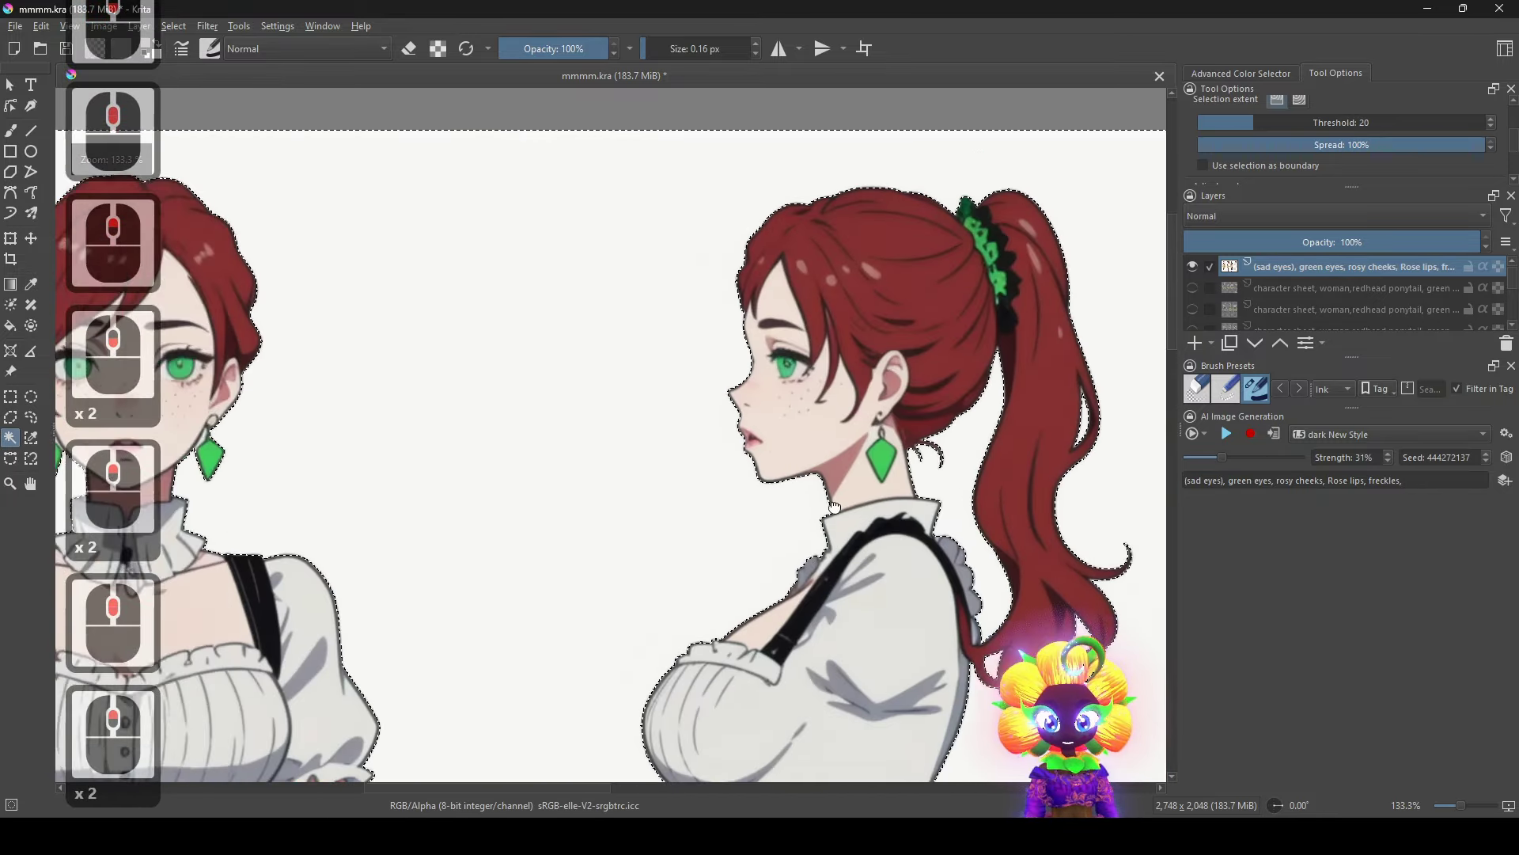
{"action": "left_click_drag", "start_coordinate": [734, 493], "coordinate": [1084, 538]}
{"action": "scroll", "coordinate": [800, 494], "scroll_direction": "up", "scroll_amount": 3}
{"action": "left_click", "coordinate": [227, 437], "text": "shift"}
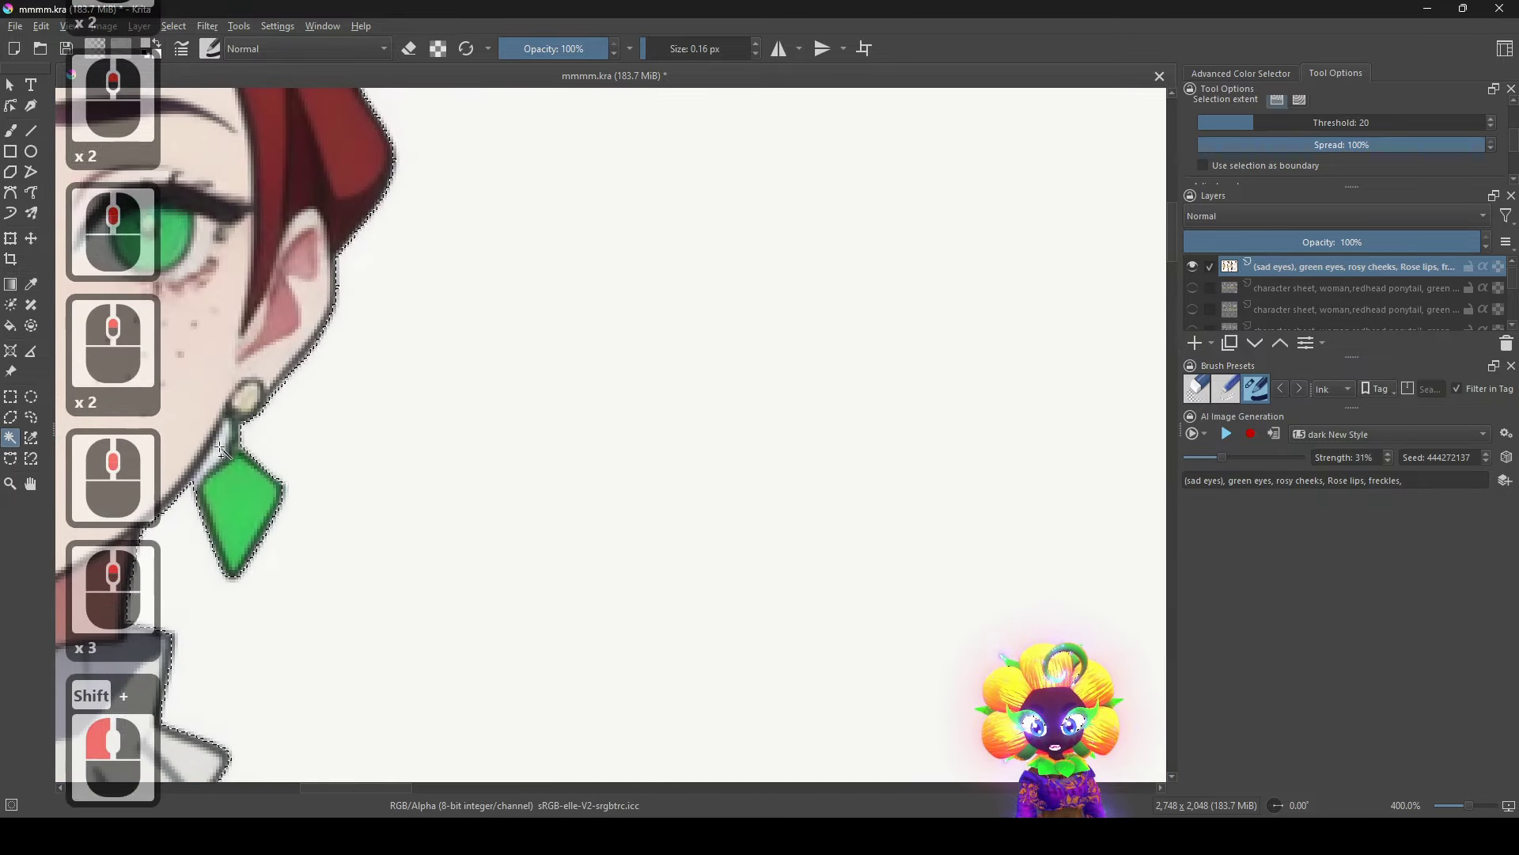
{"action": "left_click_drag", "start_coordinate": [266, 461], "coordinate": [872, 429]}
{"action": "left_click", "coordinate": [378, 411], "text": "shift"}
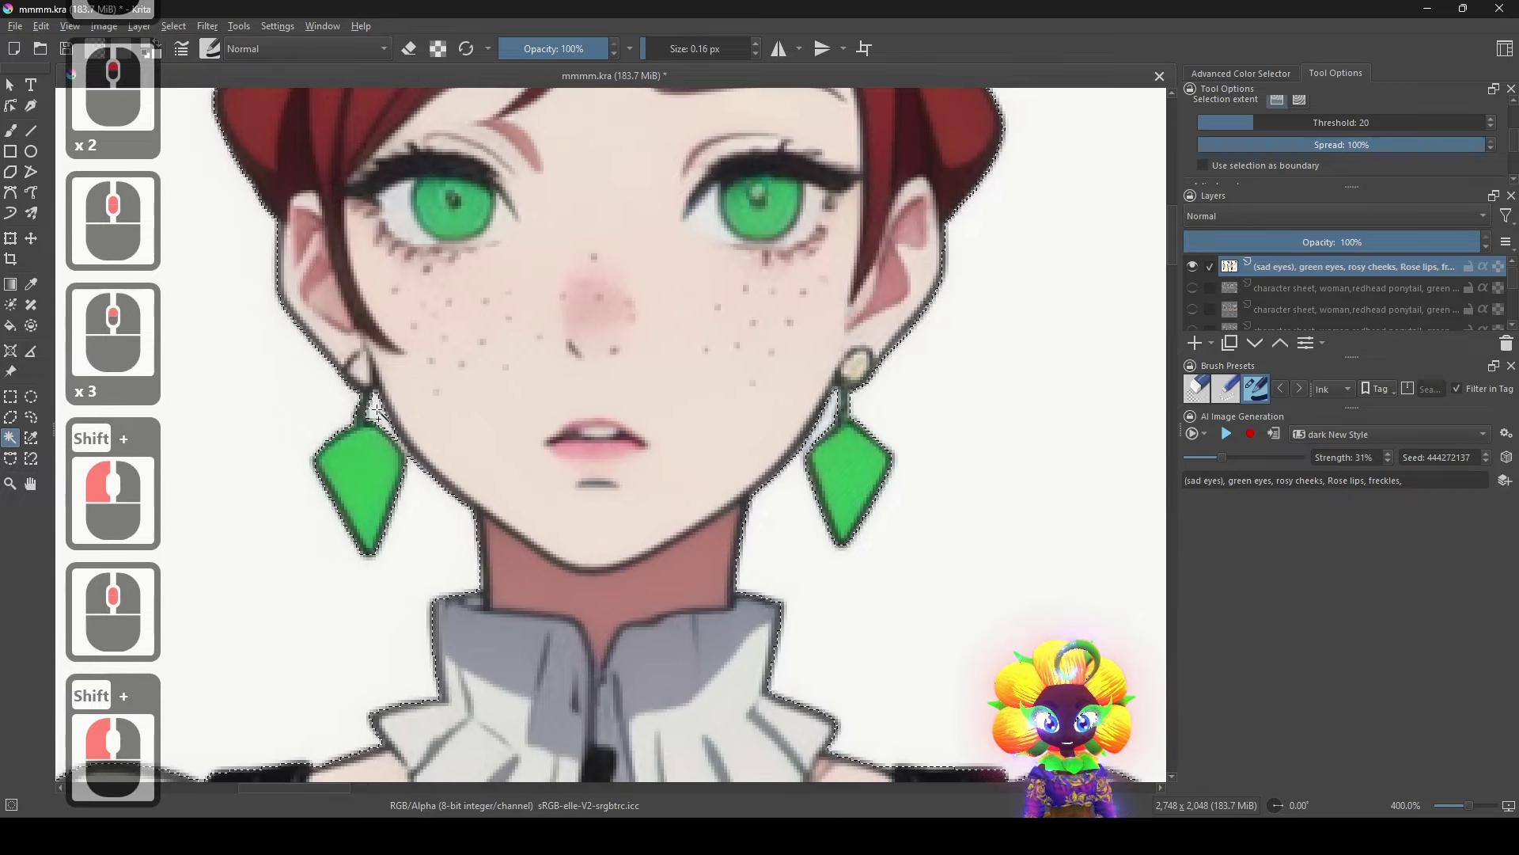
{"action": "left_click", "coordinate": [519, 492], "text": "shift"}
{"action": "scroll", "coordinate": [514, 489], "scroll_direction": "up", "scroll_amount": 1}
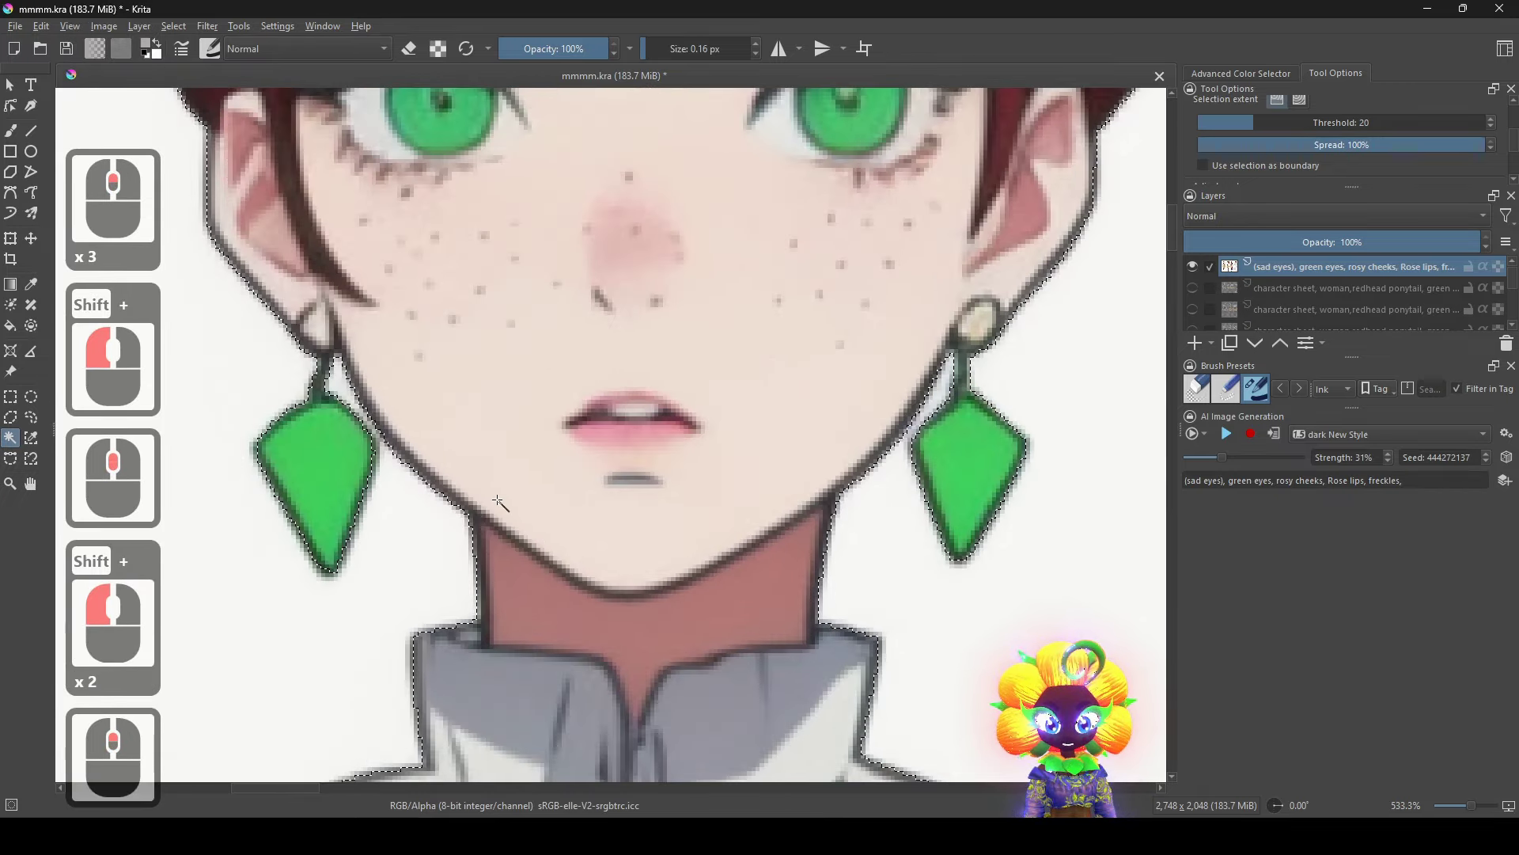
{"action": "key", "text": "ctrl+z"}
{"action": "scroll", "coordinate": [689, 538], "scroll_direction": "down", "scroll_amount": 1}
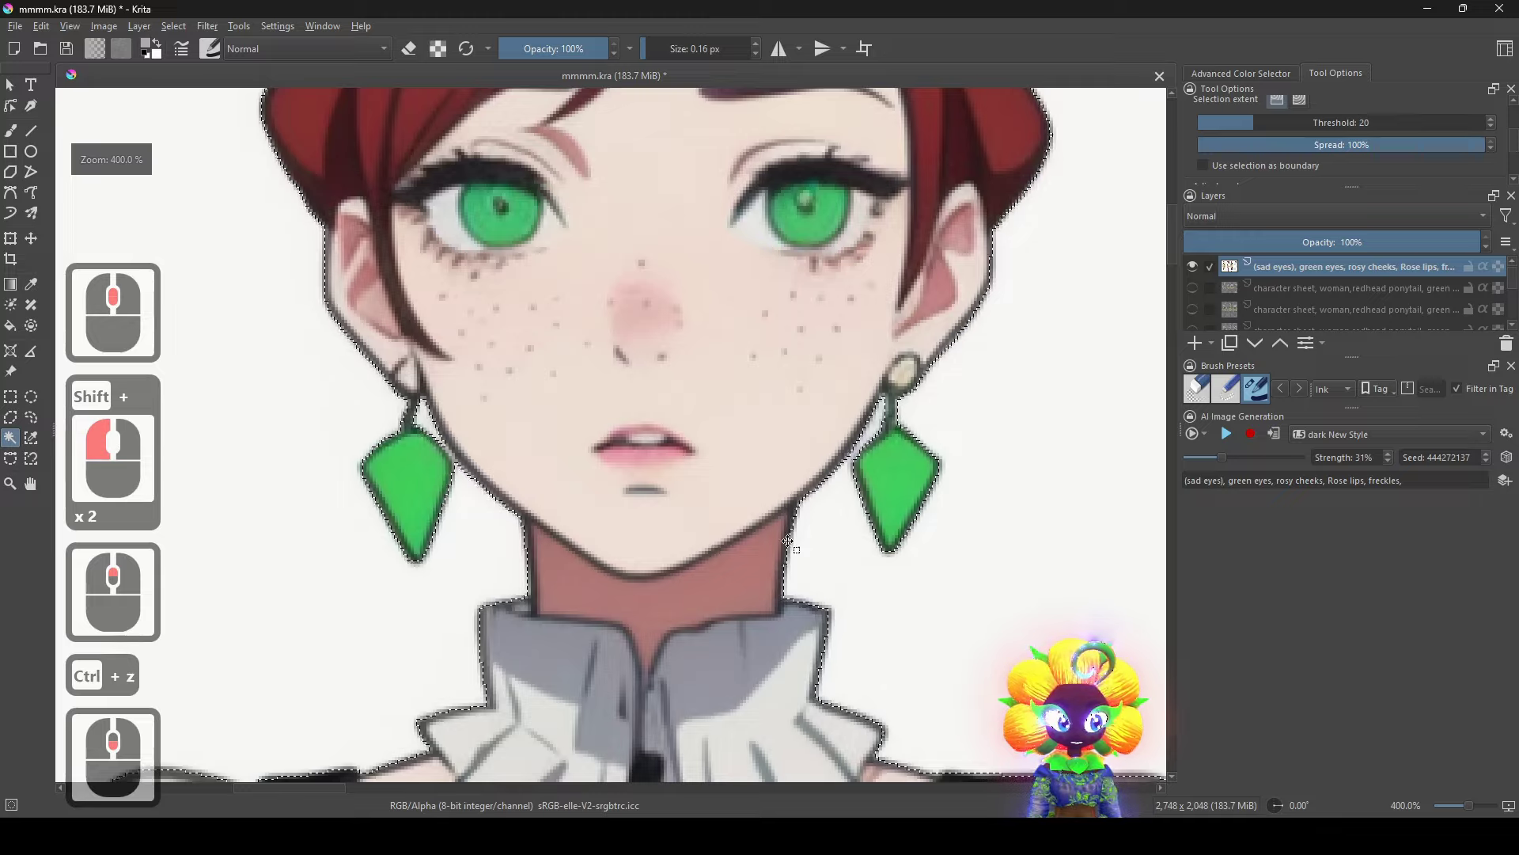
Delete the selected background from the character sheet layer and hide the Background layer.
{"action": "key", "text": "Delete"}
{"action": "scroll", "coordinate": [1193, 317], "scroll_direction": "down", "scroll_amount": 4}
{"action": "left_click", "coordinate": [1192, 319]}
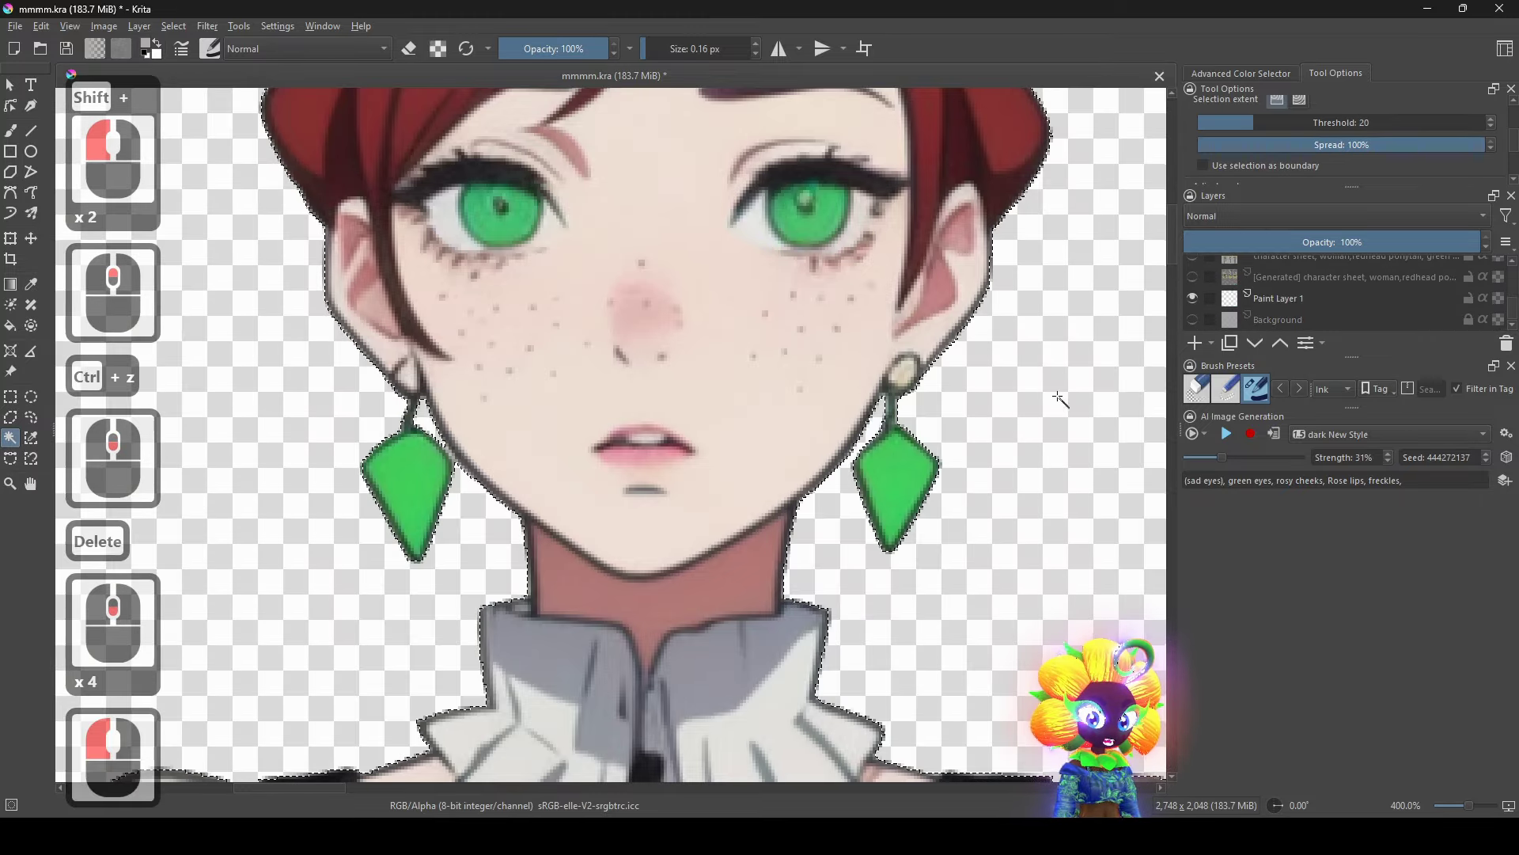
Deselect and look over the cut-out figures and bust for remaining background.
{"action": "scroll", "coordinate": [599, 356], "scroll_direction": "down", "scroll_amount": 2}
{"action": "left_click_drag", "start_coordinate": [599, 355], "coordinate": [333, 289]}
{"action": "right_click", "coordinate": [849, 389]}
{"action": "left_click", "coordinate": [885, 430]}
{"action": "scroll", "coordinate": [876, 459], "scroll_direction": "down", "scroll_amount": 4}
{"action": "left_click_drag", "start_coordinate": [871, 463], "coordinate": [289, 387]}
{"action": "left_click_drag", "start_coordinate": [998, 427], "coordinate": [866, 526]}
{"action": "scroll", "coordinate": [887, 523], "scroll_direction": "up", "scroll_amount": 1}
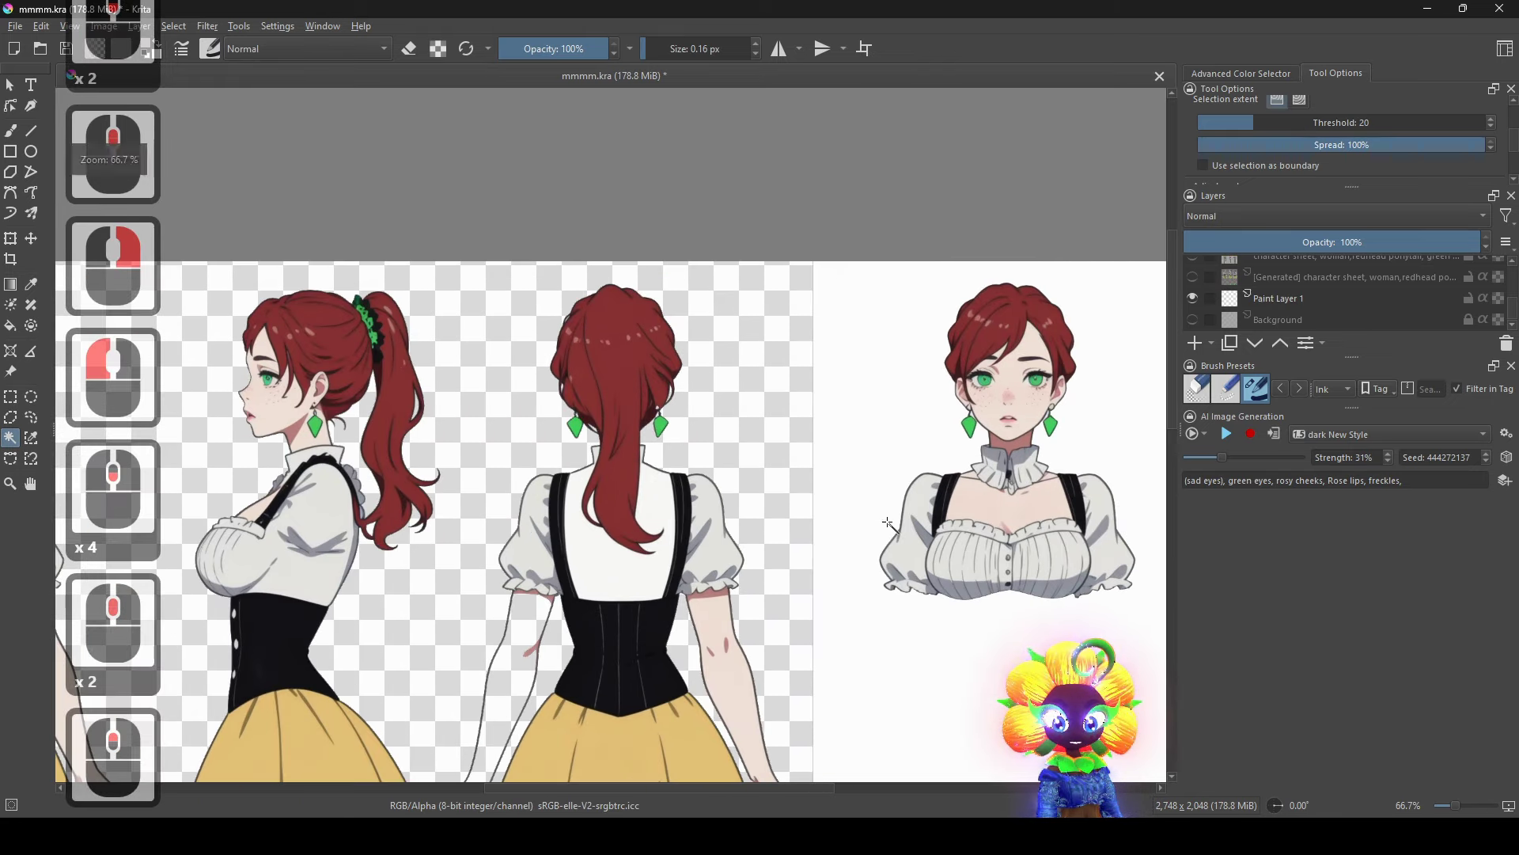
{"action": "left_click_drag", "start_coordinate": [985, 484], "coordinate": [682, 383]}
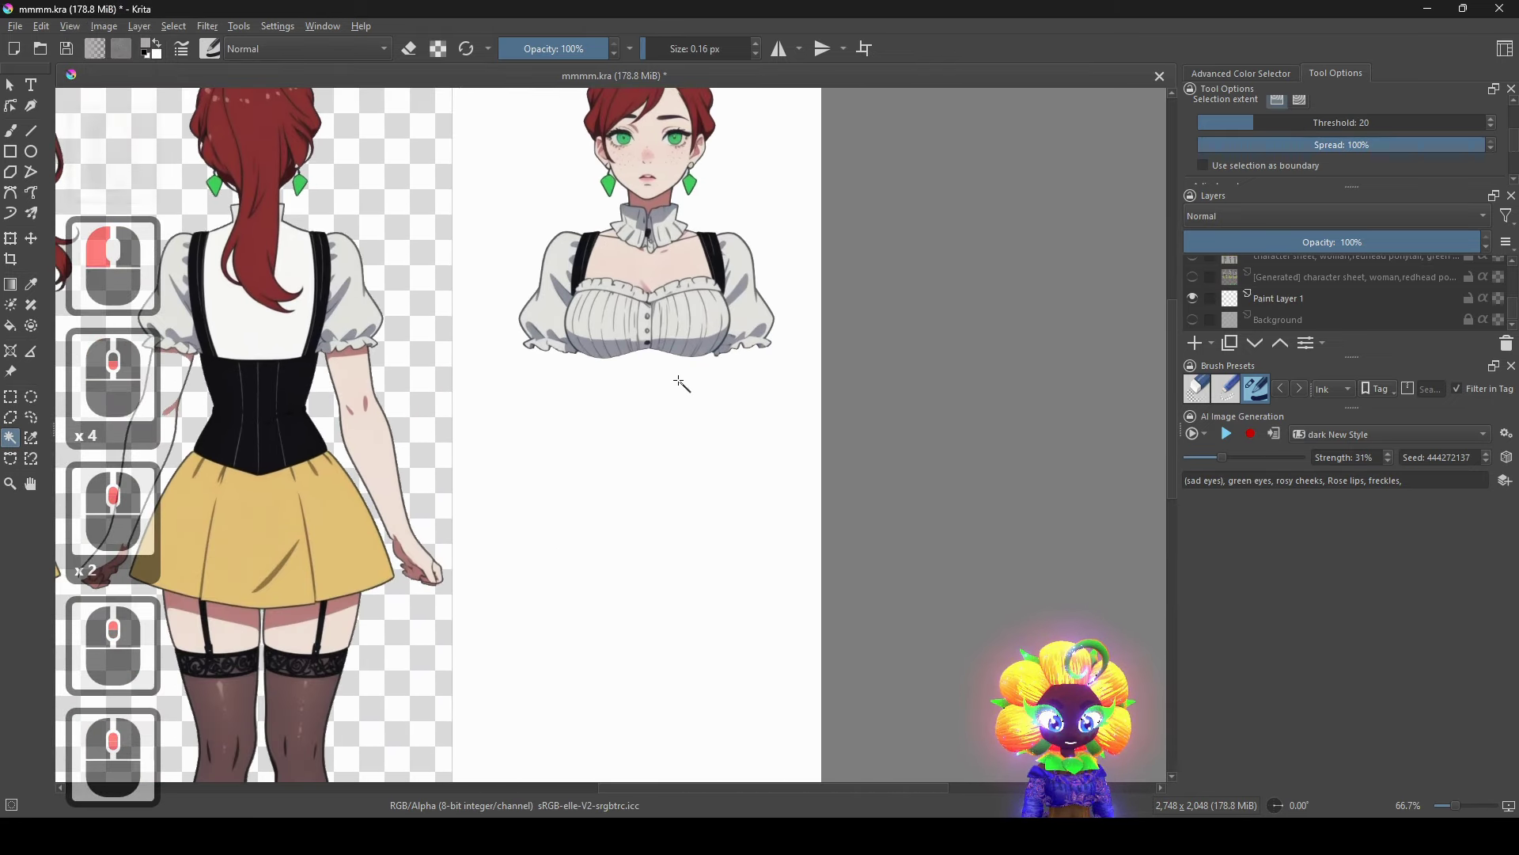
Hide the white layer behind the bust, select the emptied background to check its extent, and deselect it.
{"action": "double_click", "coordinate": [1192, 320]}
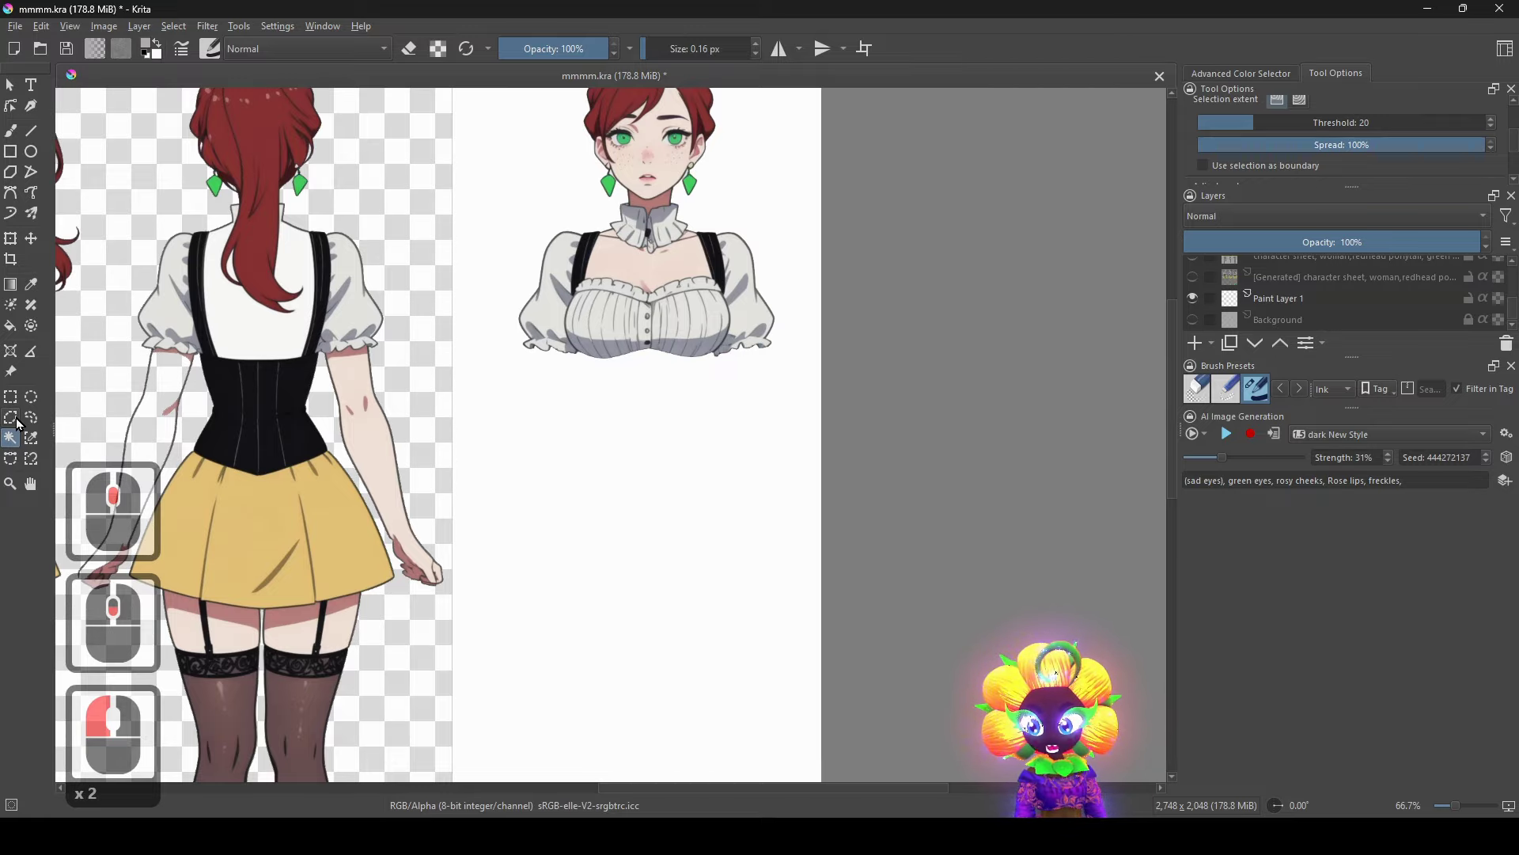
{"action": "scroll", "coordinate": [1439, 275], "scroll_direction": "up", "scroll_amount": 6}
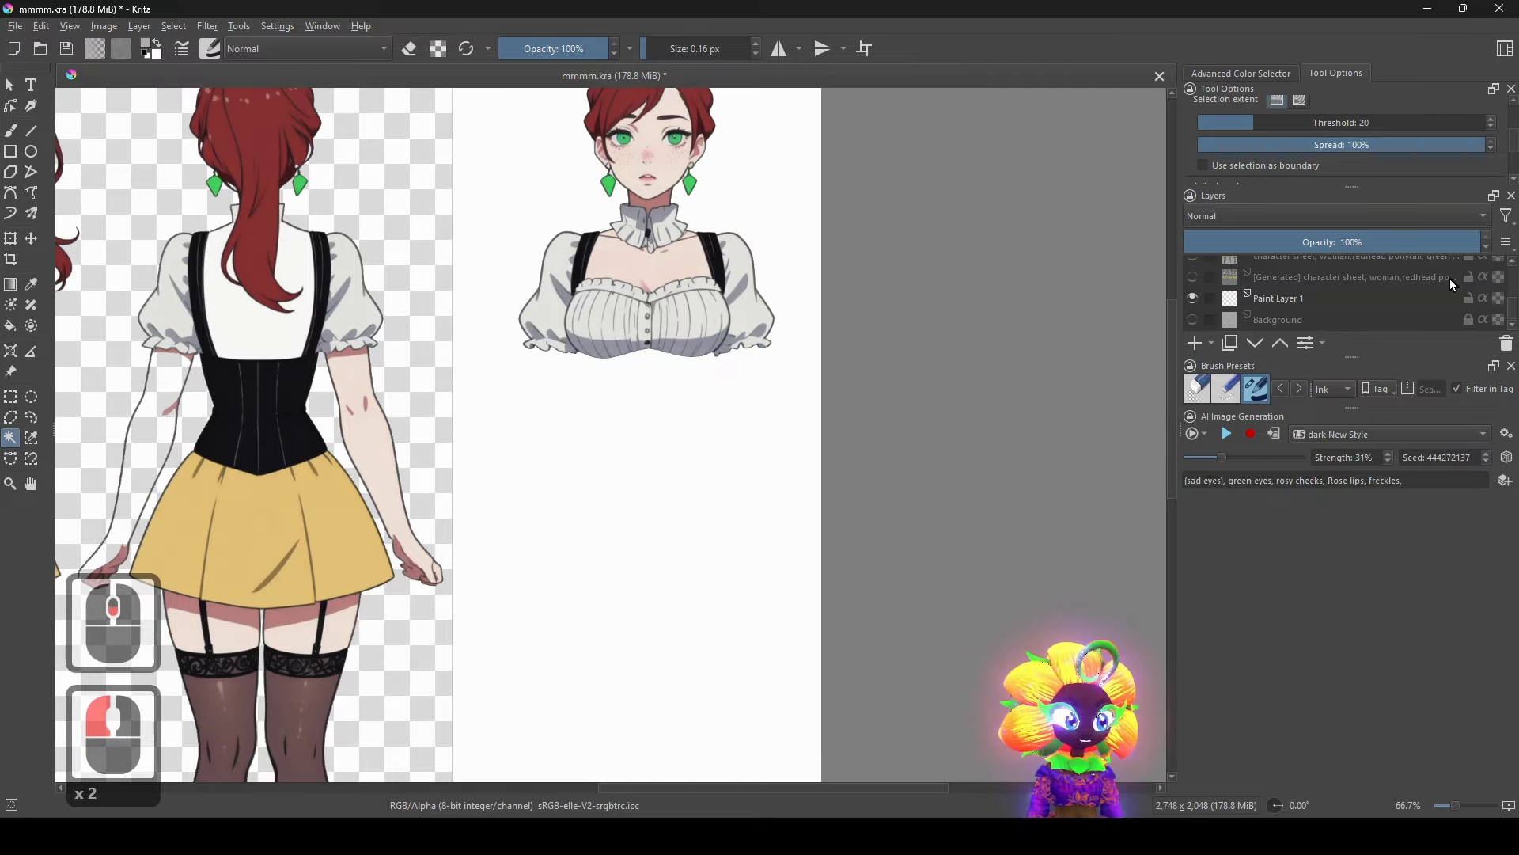
{"action": "left_click", "coordinate": [585, 484]}
{"action": "scroll", "coordinate": [585, 484], "scroll_direction": "down", "scroll_amount": 3}
{"action": "scroll", "coordinate": [585, 484], "scroll_direction": "up", "scroll_amount": 2}
{"action": "right_click", "coordinate": [713, 434]}
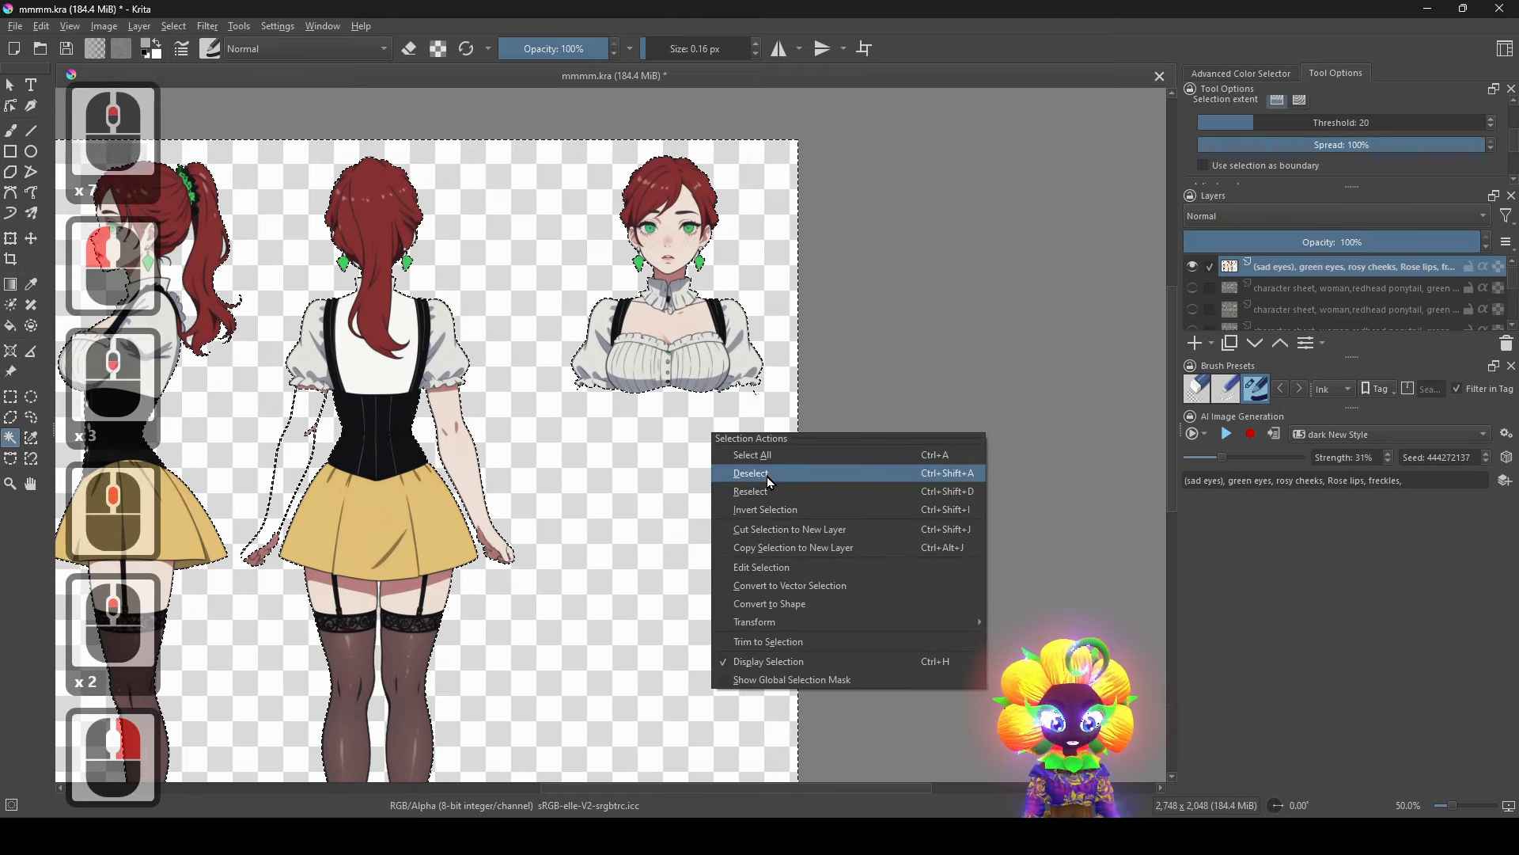
{"action": "left_click", "coordinate": [770, 481]}
Check the bust's cut-out edges and enclose the bust in a rectangular selection of about 629 × 639 px.
{"action": "scroll", "coordinate": [659, 443], "scroll_direction": "up", "scroll_amount": 2}
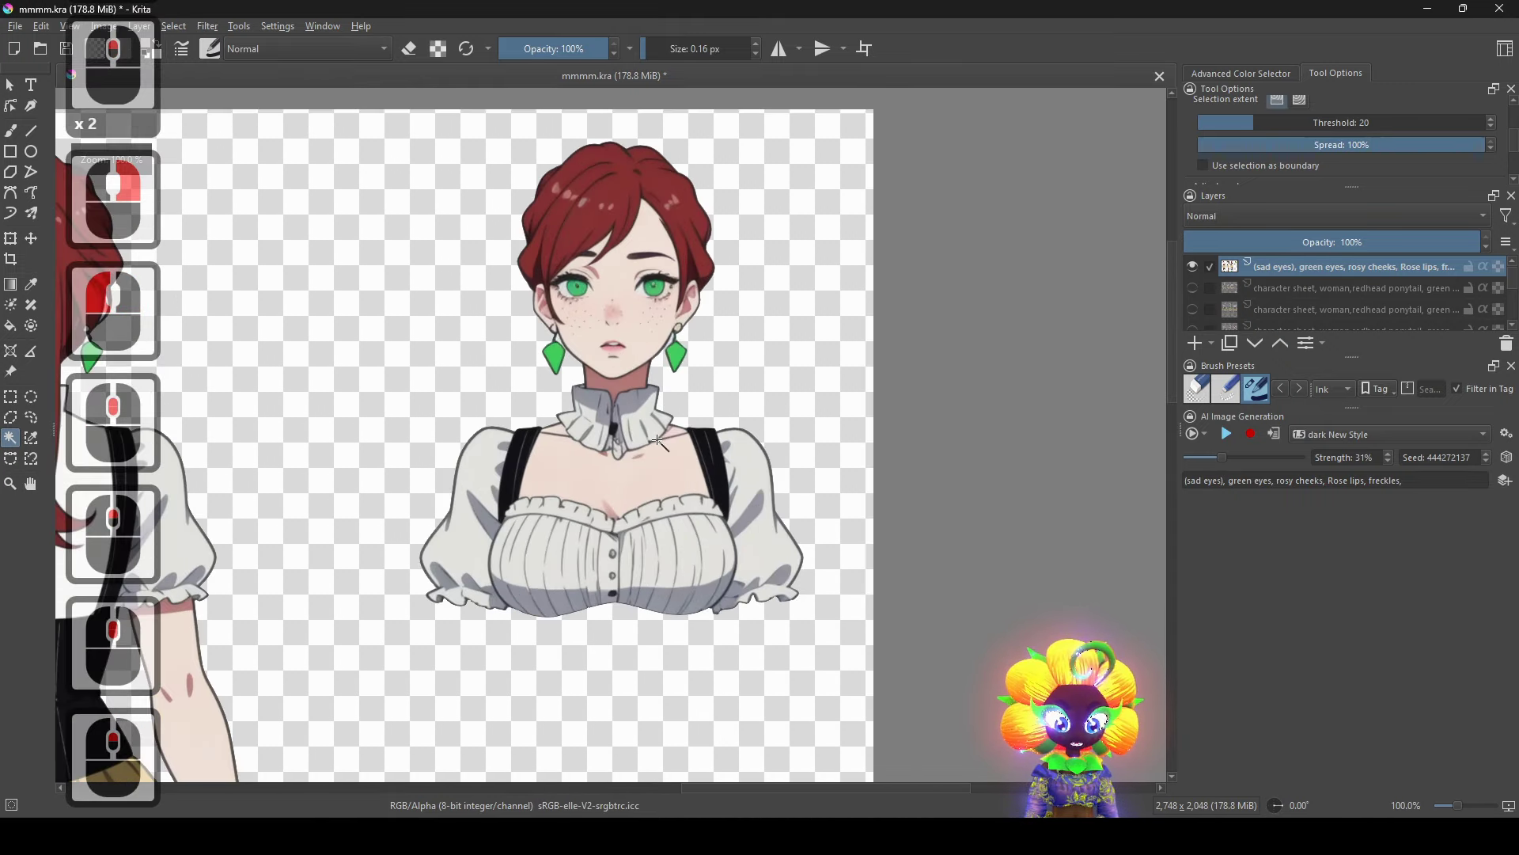
{"action": "scroll", "coordinate": [659, 443], "scroll_direction": "up", "scroll_amount": 2}
{"action": "scroll", "coordinate": [688, 334], "scroll_direction": "down", "scroll_amount": 2}
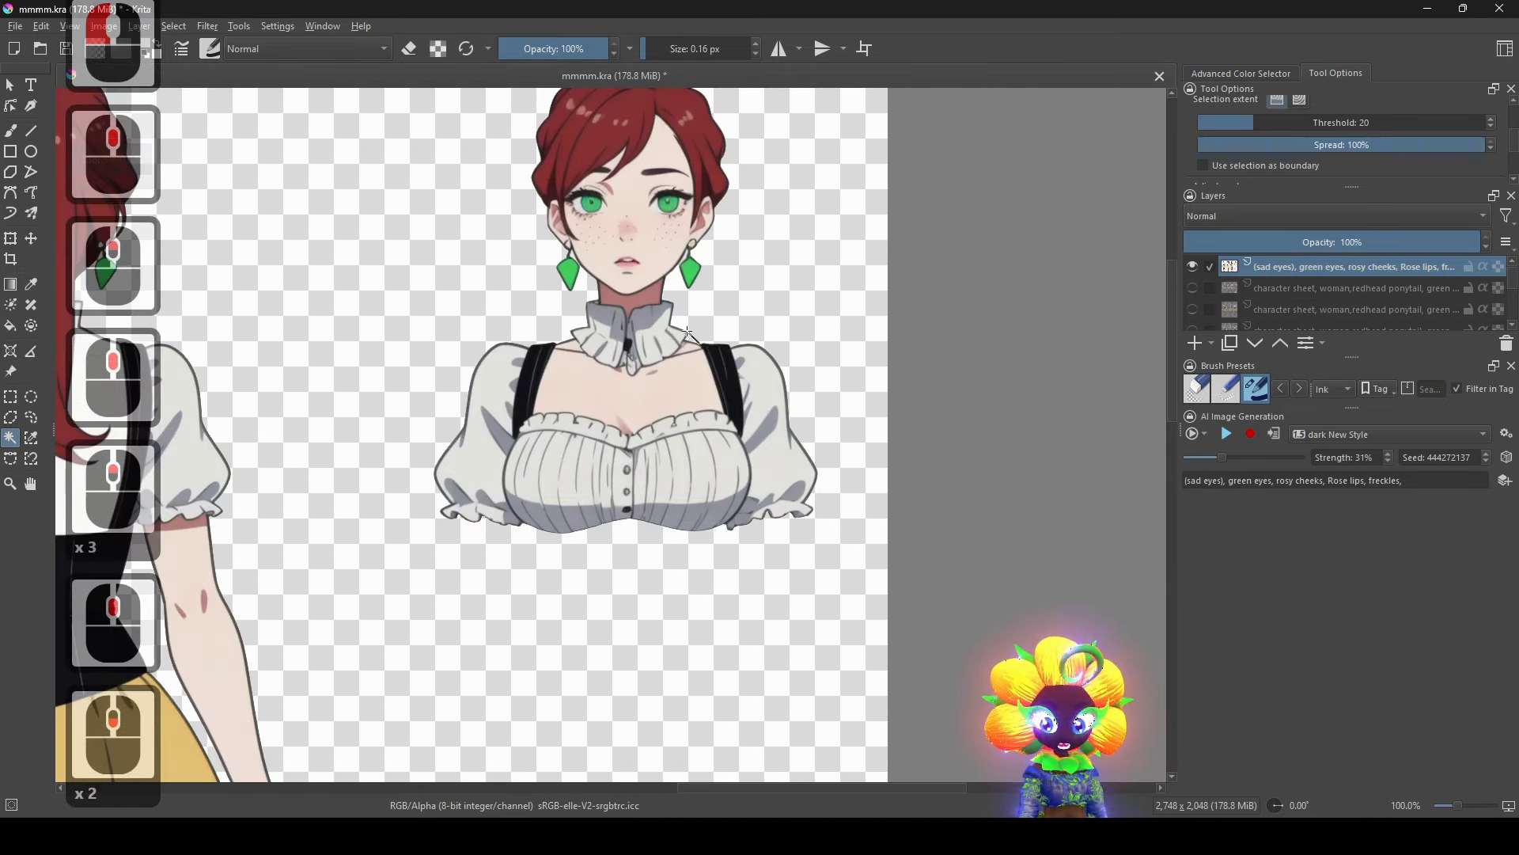
{"action": "scroll", "coordinate": [662, 324], "scroll_direction": "down", "scroll_amount": 1}
{"action": "left_click_drag", "start_coordinate": [690, 374], "coordinate": [762, 485]}
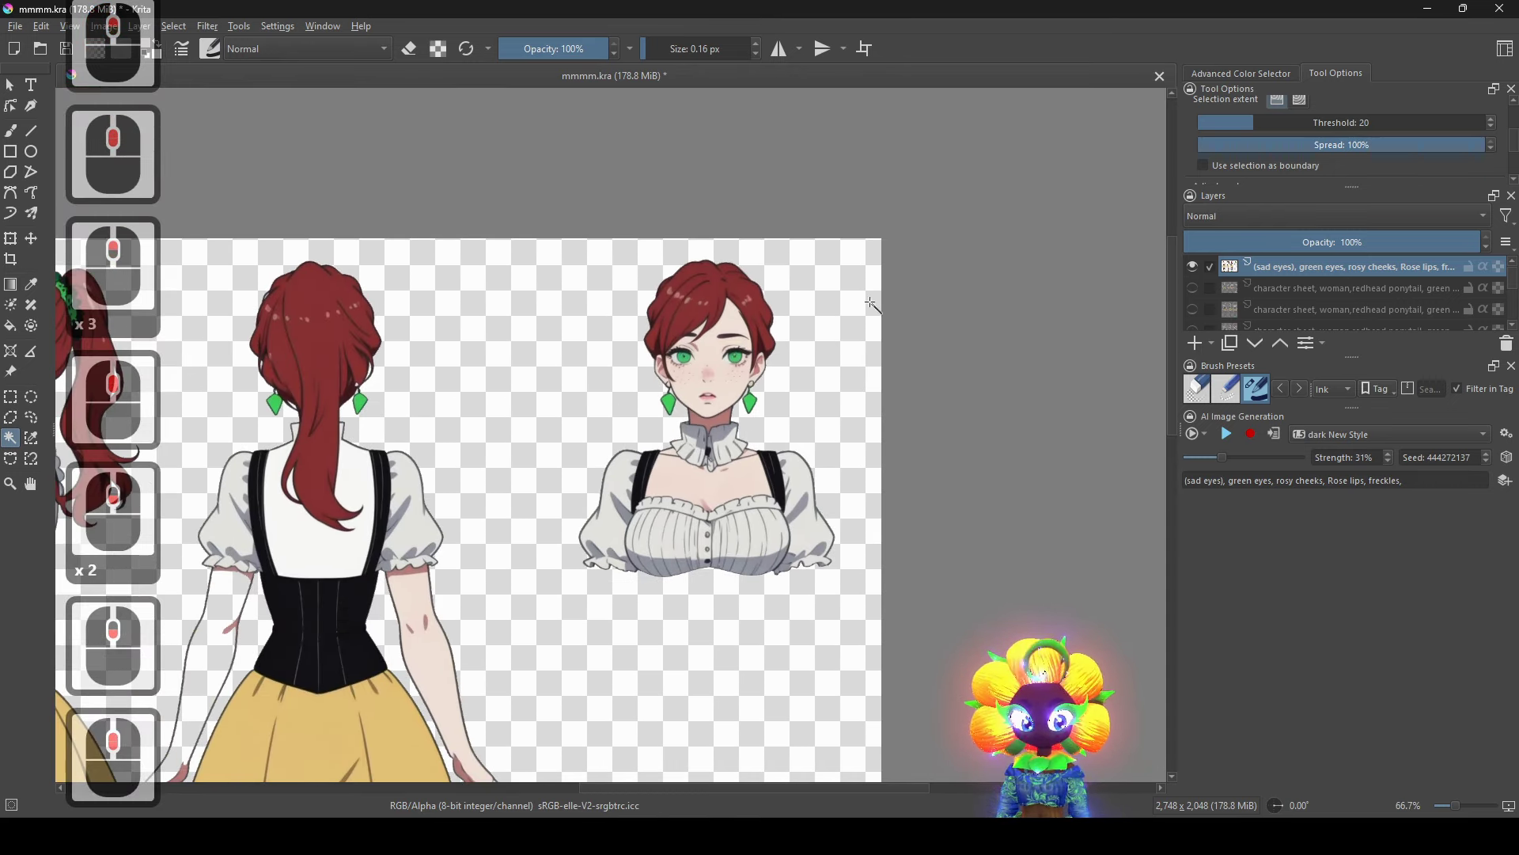
{"action": "left_click", "coordinate": [11, 397]}
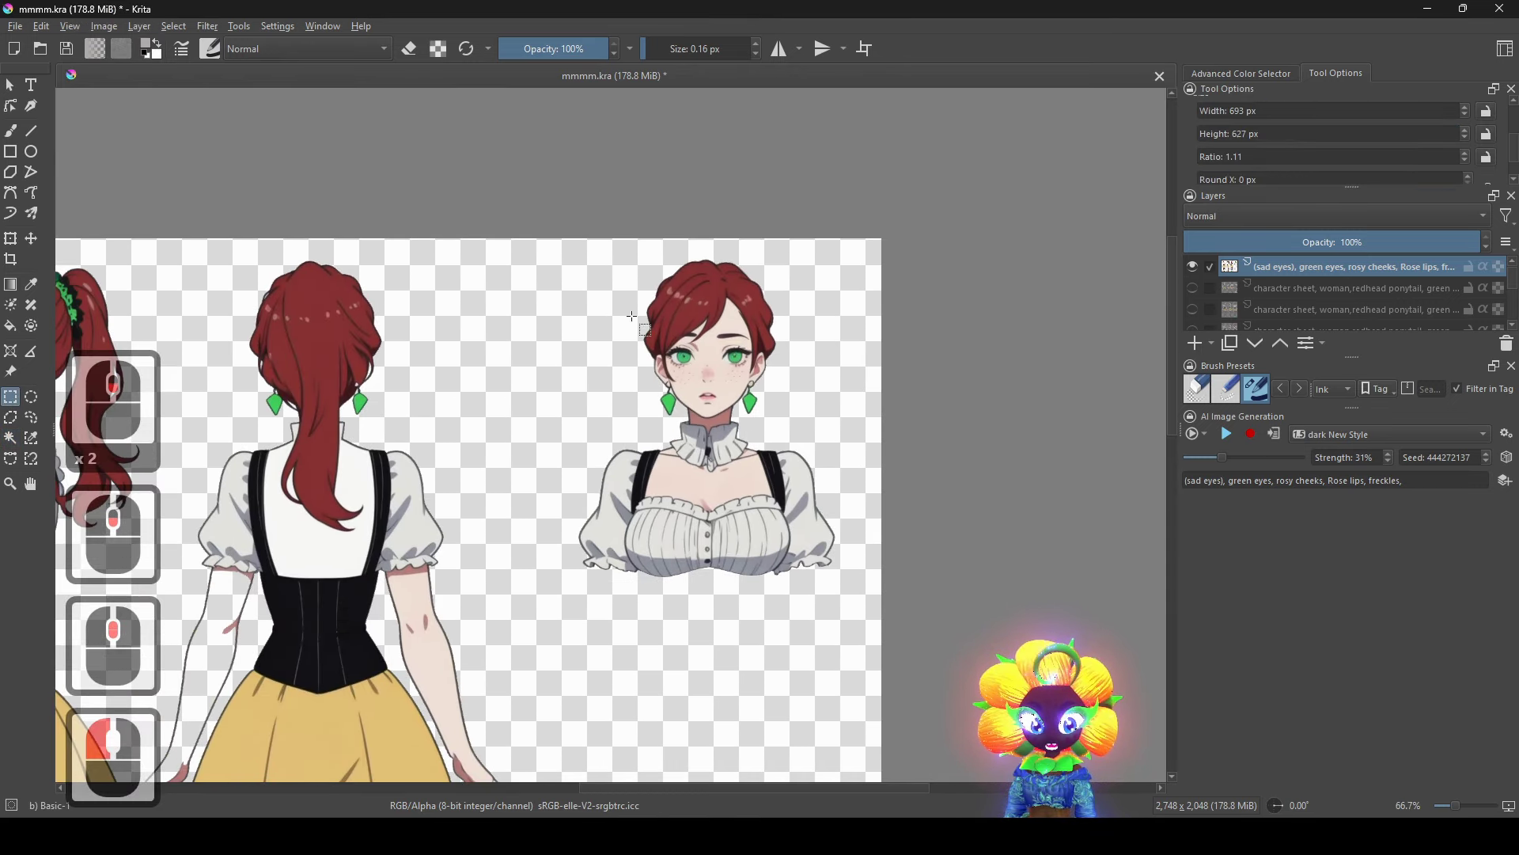
{"action": "left_click_drag", "start_coordinate": [550, 249], "coordinate": [619, 375]}
{"action": "left_click_drag", "start_coordinate": [799, 542], "coordinate": [877, 588]}
{"action": "scroll", "coordinate": [747, 364], "scroll_direction": "down", "scroll_amount": 2}
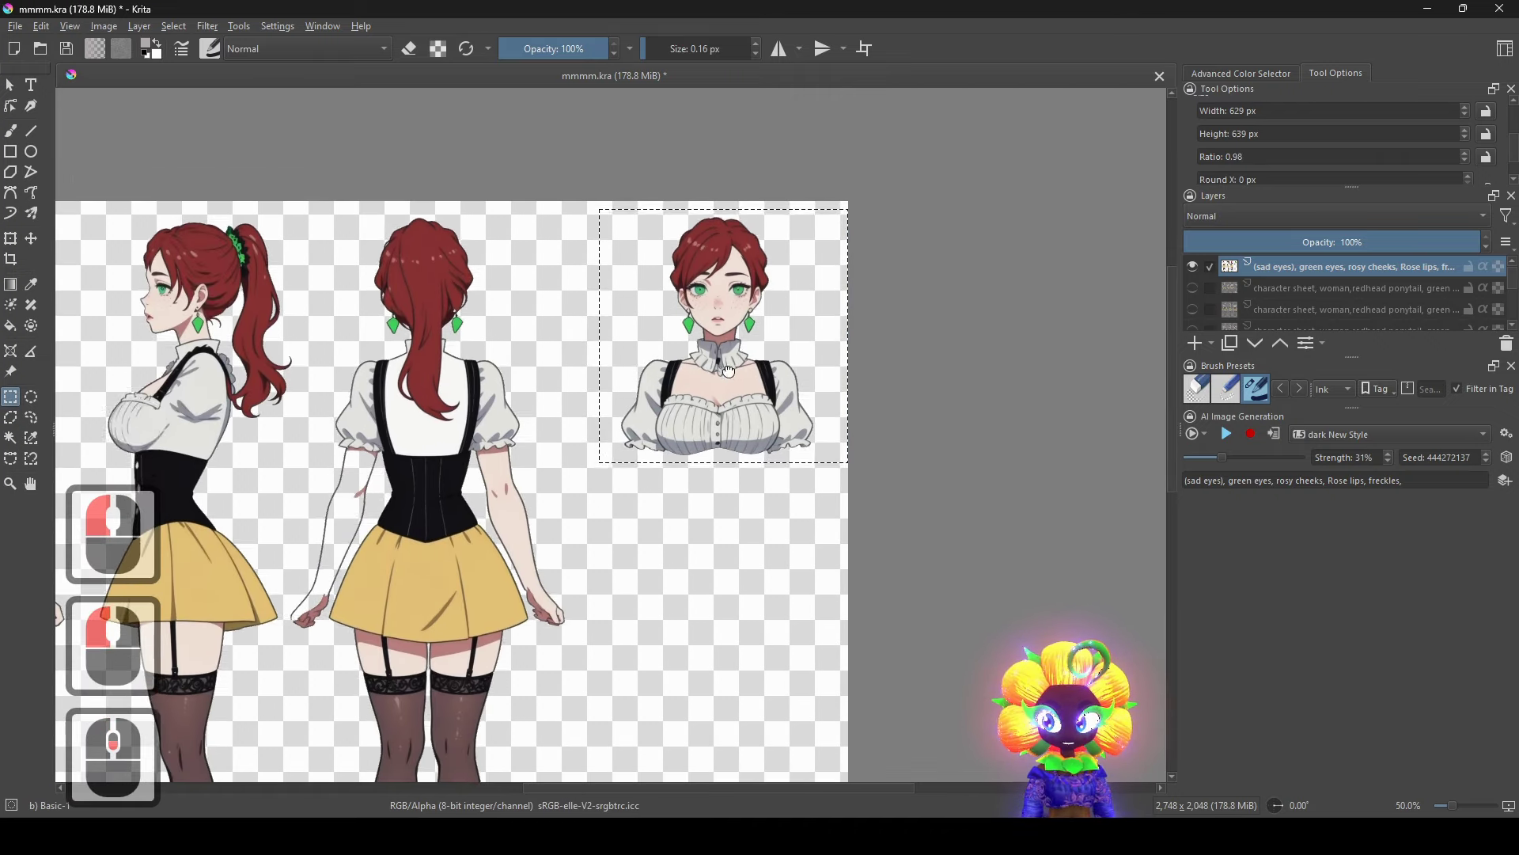
Put the selected bust on its own new layer and copy it to a second new layer.
{"action": "right_click", "coordinate": [714, 363]}
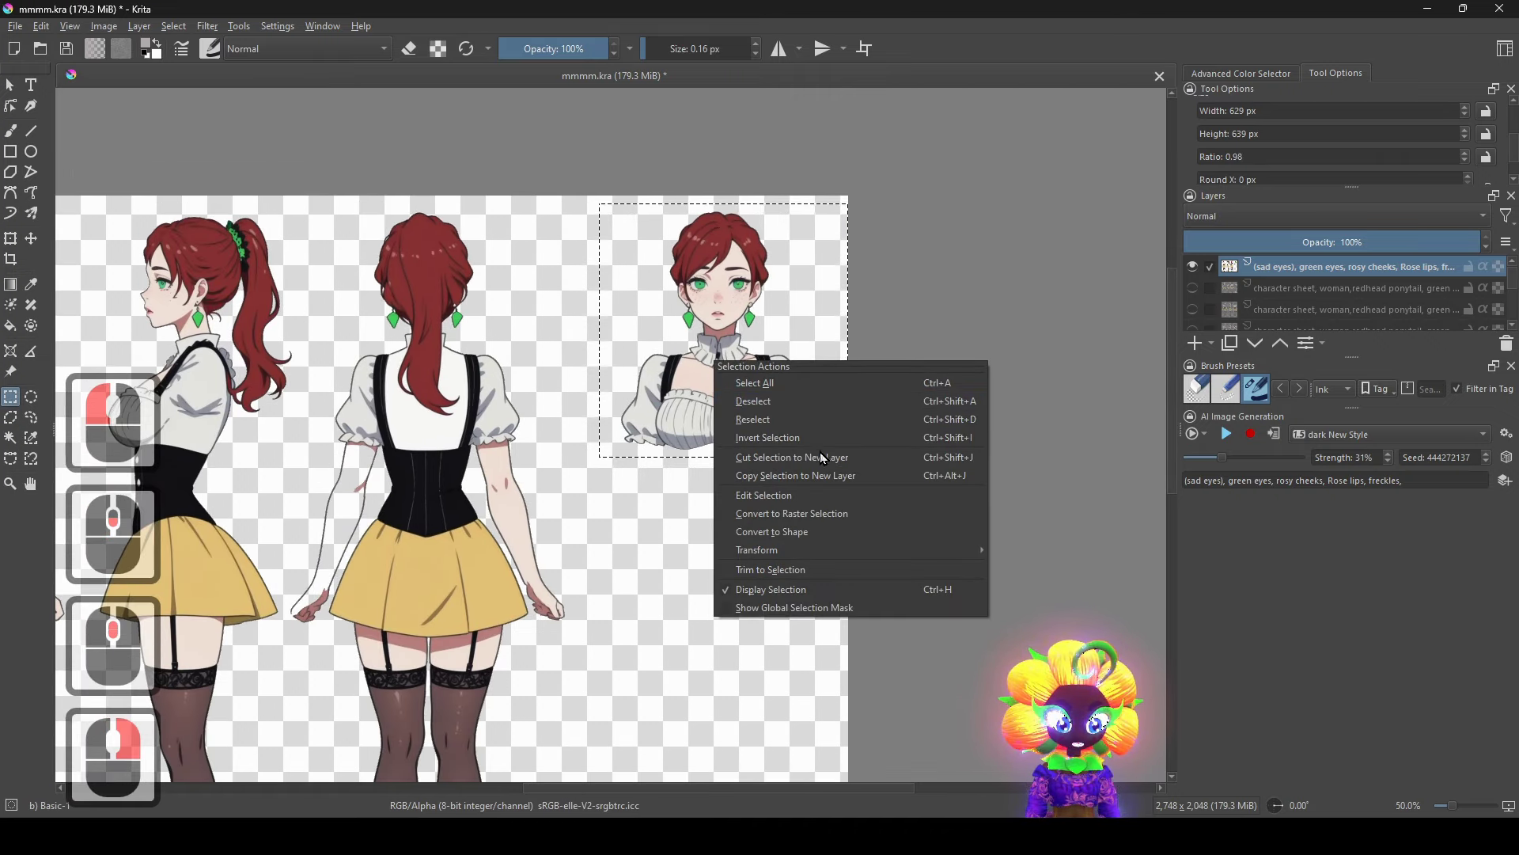
{"action": "left_click", "coordinate": [807, 484]}
{"action": "scroll", "coordinate": [739, 435], "scroll_direction": "down", "scroll_amount": 1}
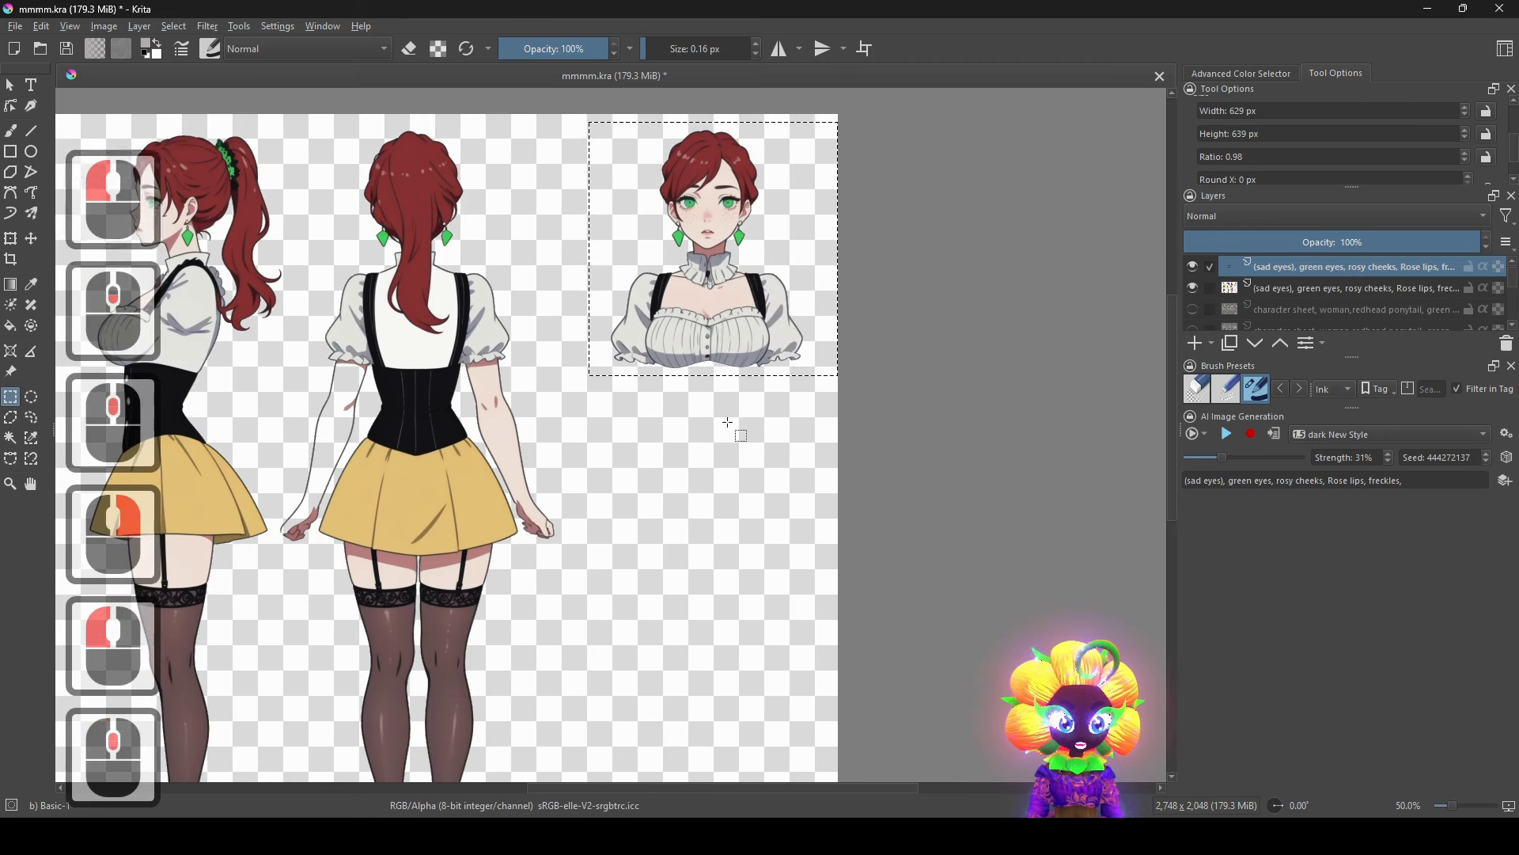
{"action": "left_click_drag", "start_coordinate": [689, 316], "coordinate": [730, 317]}
{"action": "right_click", "coordinate": [729, 317]}
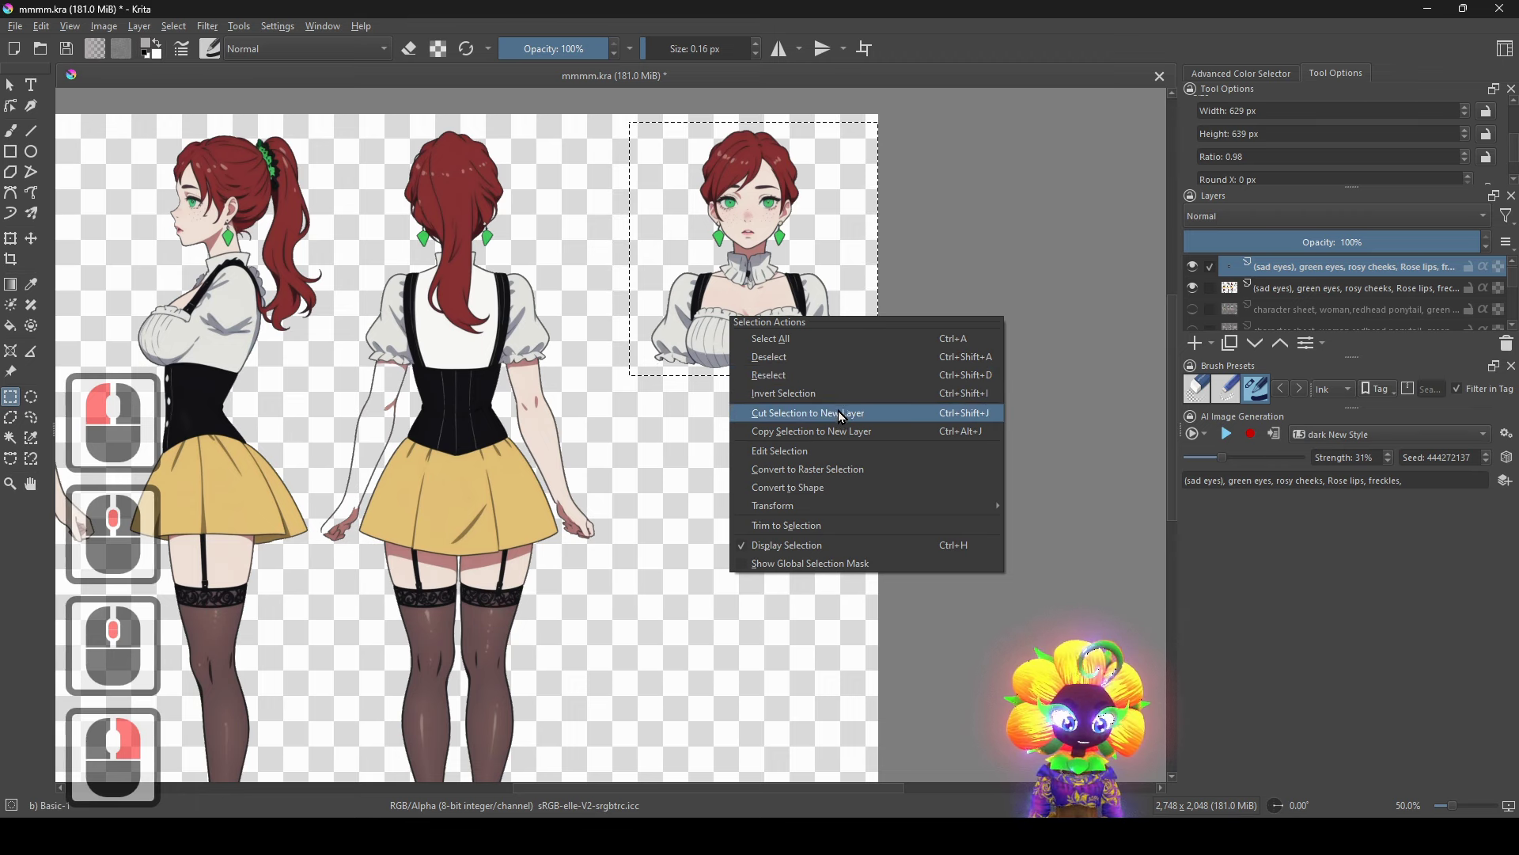
{"action": "left_click", "coordinate": [844, 432]}
{"action": "scroll", "coordinate": [910, 427], "scroll_direction": "down", "scroll_amount": 2}
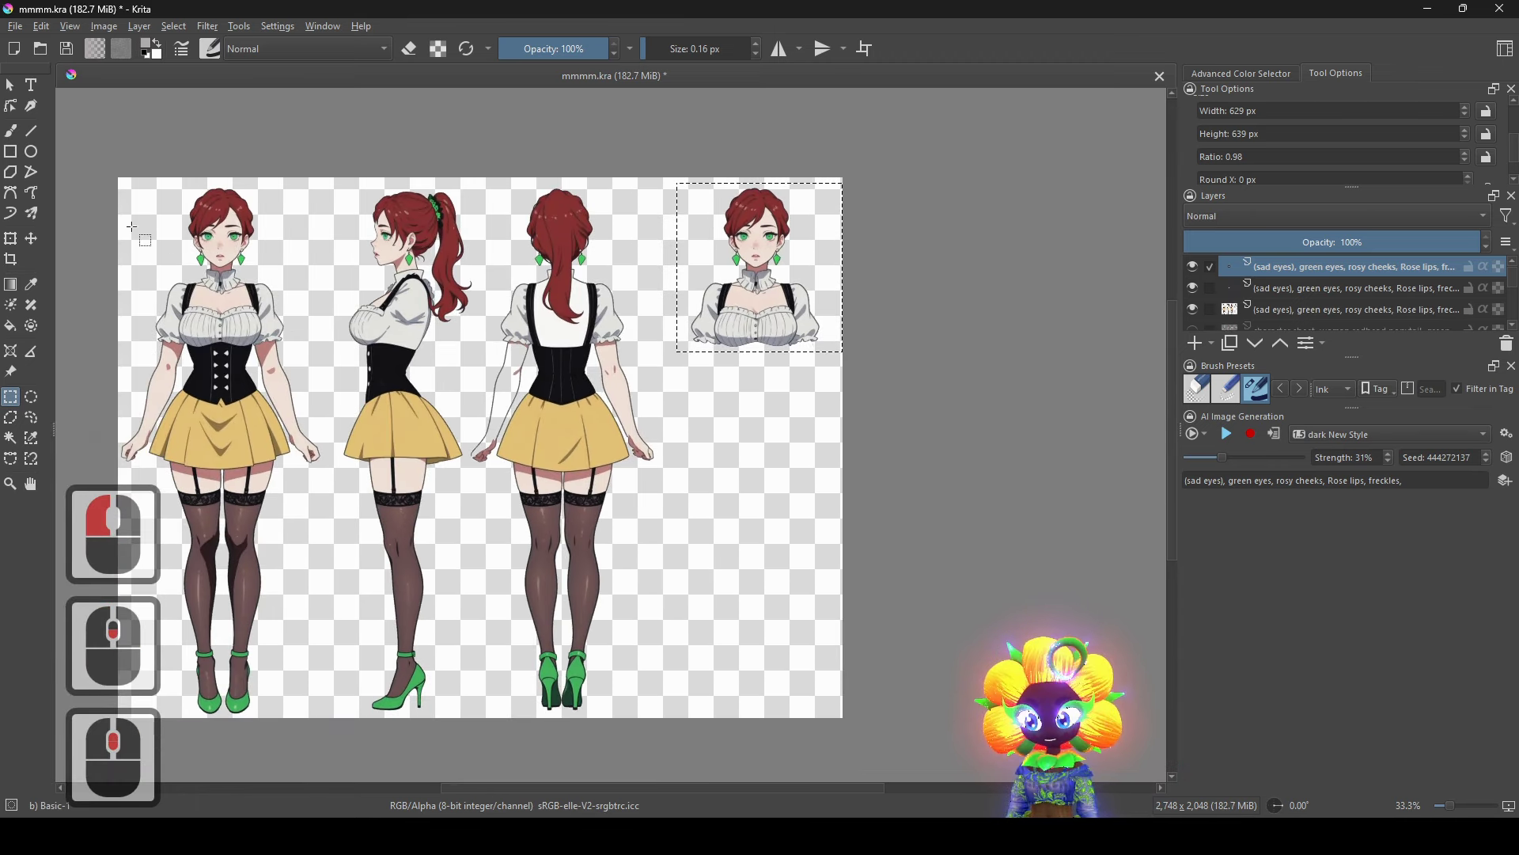
Move the bust copy on the topmost layer straight down into the space below the original bust.
{"action": "left_click", "coordinate": [11, 239]}
{"action": "left_click_drag", "start_coordinate": [768, 322], "coordinate": [773, 501]}
{"action": "left_click", "coordinate": [774, 502], "text": "shift"}
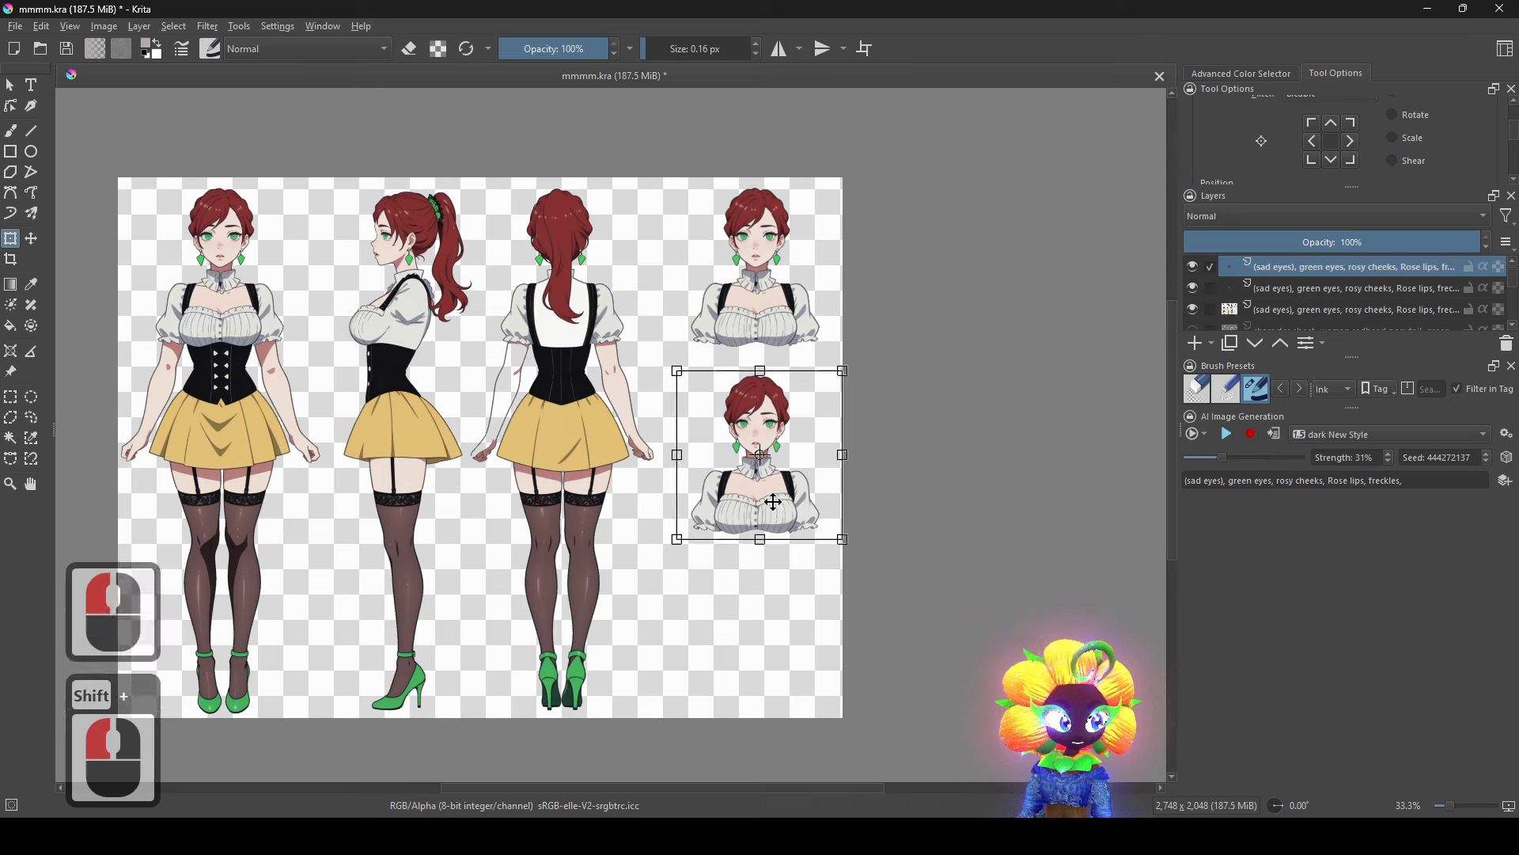
Make the second bust copy's layer active, deselect the area around the lower bust, and undo the deselection.
{"action": "left_click", "coordinate": [1293, 294]}
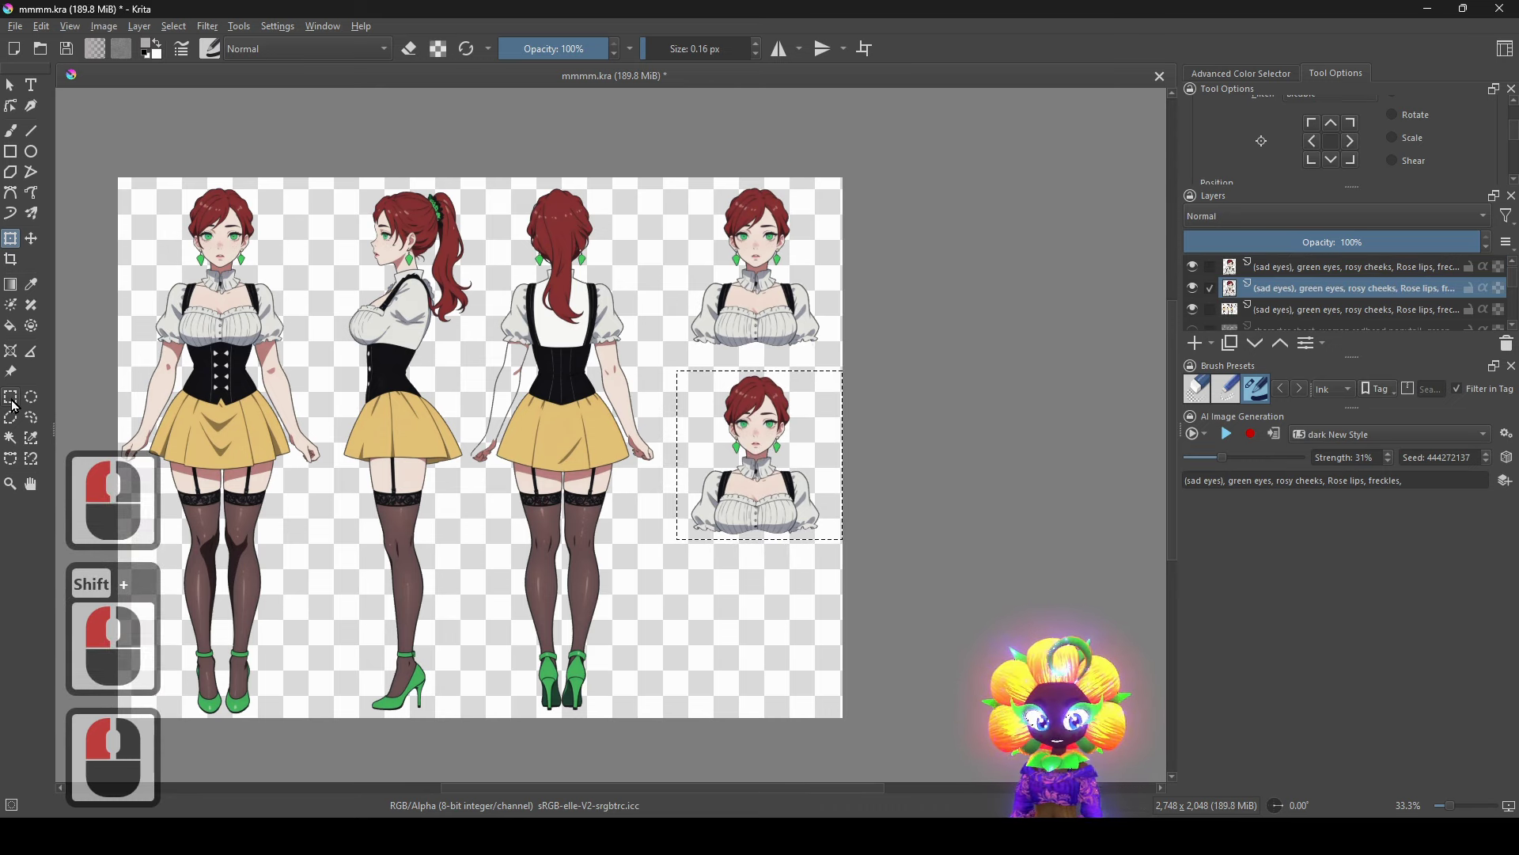
{"action": "left_click", "coordinate": [584, 480]}
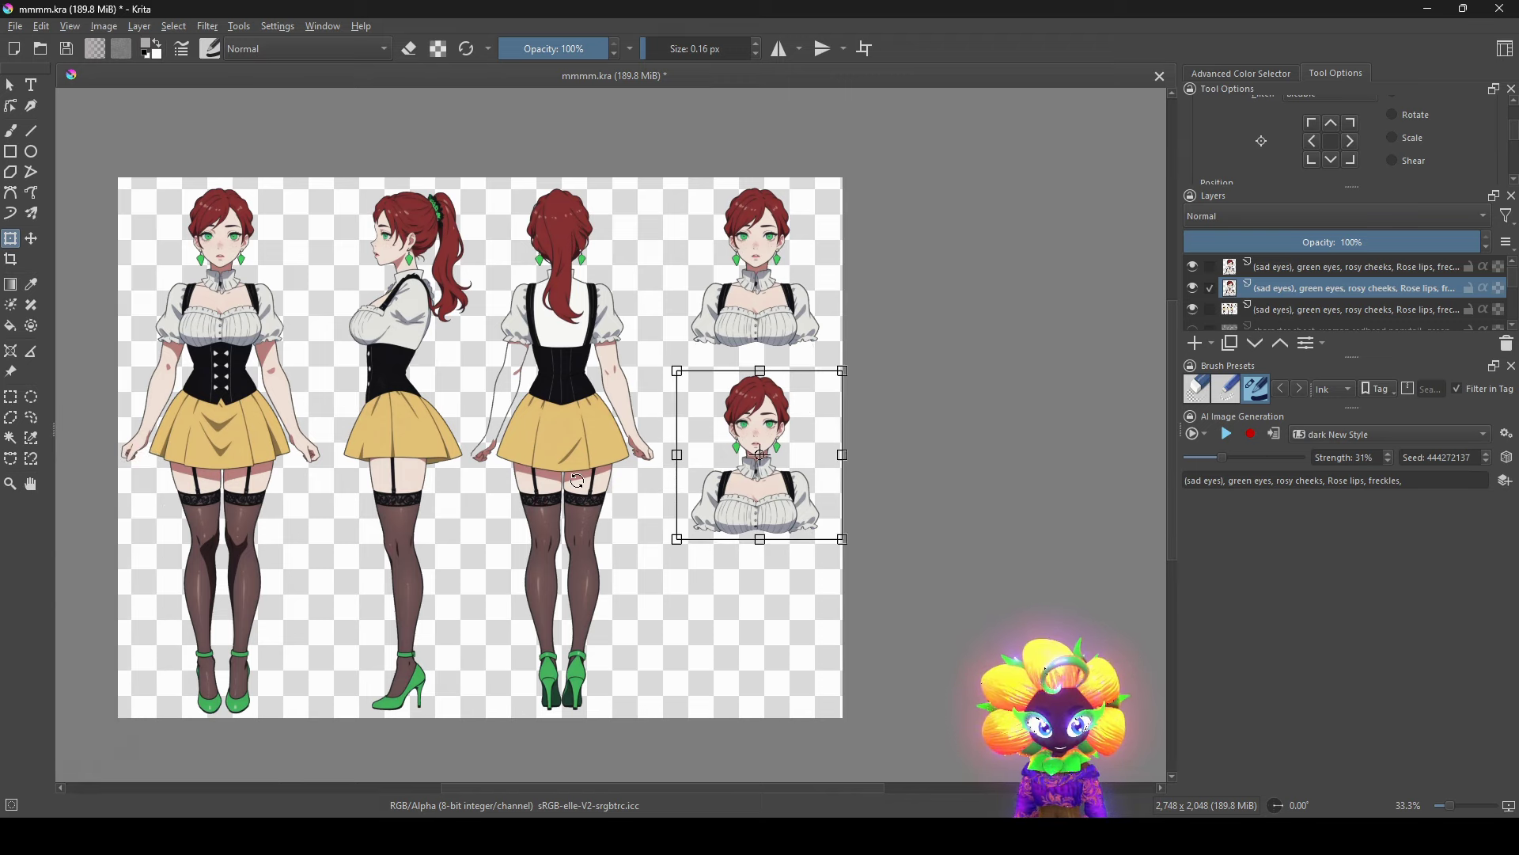
{"action": "left_click", "coordinate": [10, 397]}
{"action": "right_click", "coordinate": [679, 523]}
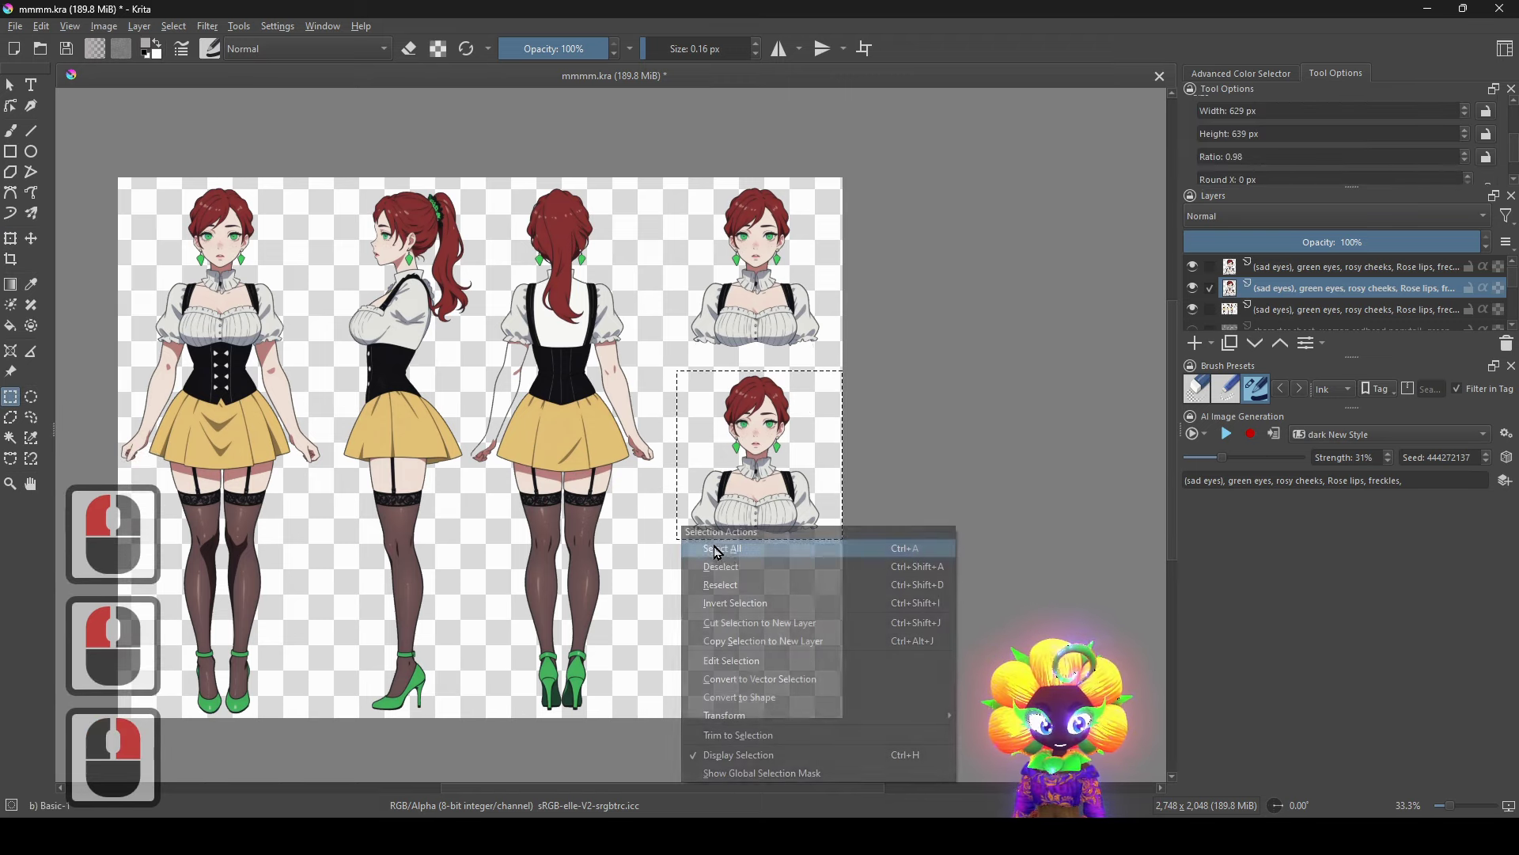
{"action": "left_click", "coordinate": [731, 566]}
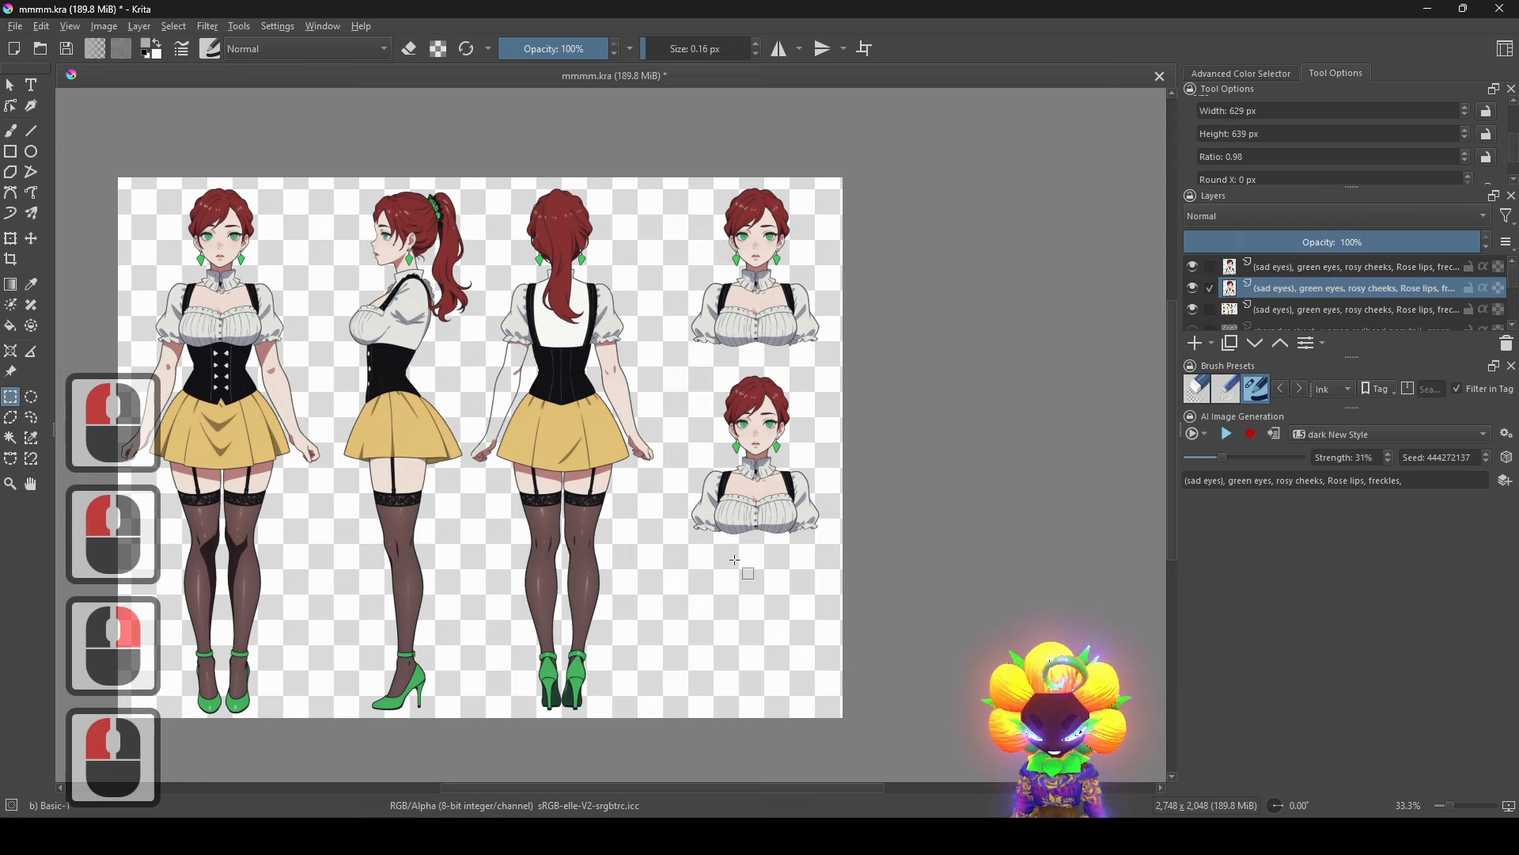
{"action": "key", "text": "ctrl+y"}
{"action": "key", "text": "ctrl+z"}
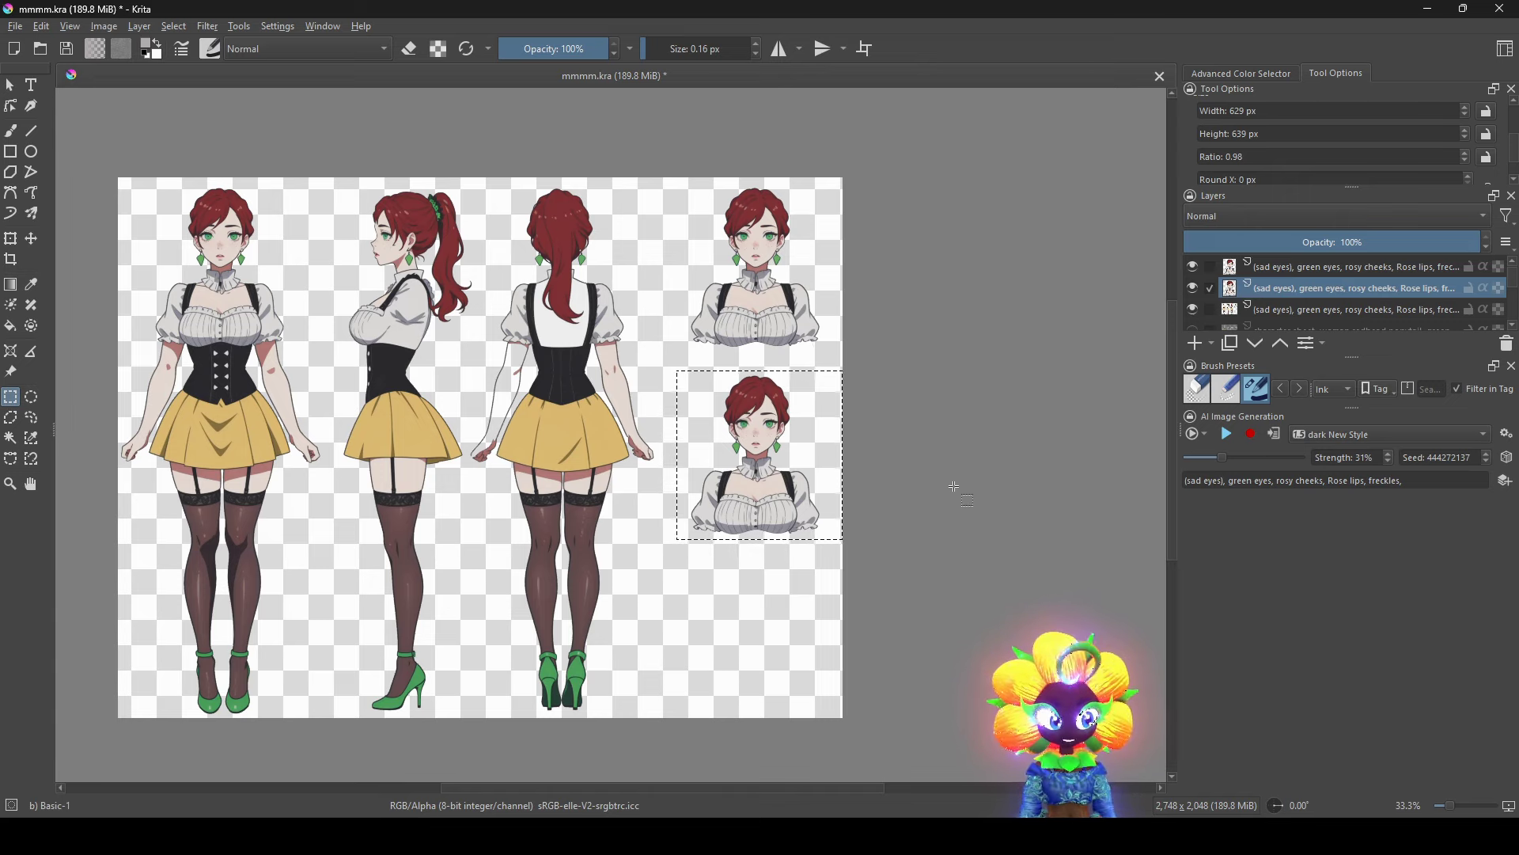
Try to move the second bust copy down the column with the selection active, and undo the move.
{"action": "key", "text": "ctrl+t"}
{"action": "left_click_drag", "start_coordinate": [824, 495], "coordinate": [800, 586]}
{"action": "key", "text": "ctrl+z"}
Toggle the visibility of the upper layers to check which bust or figures each one holds.
{"action": "left_click", "coordinate": [1303, 269]}
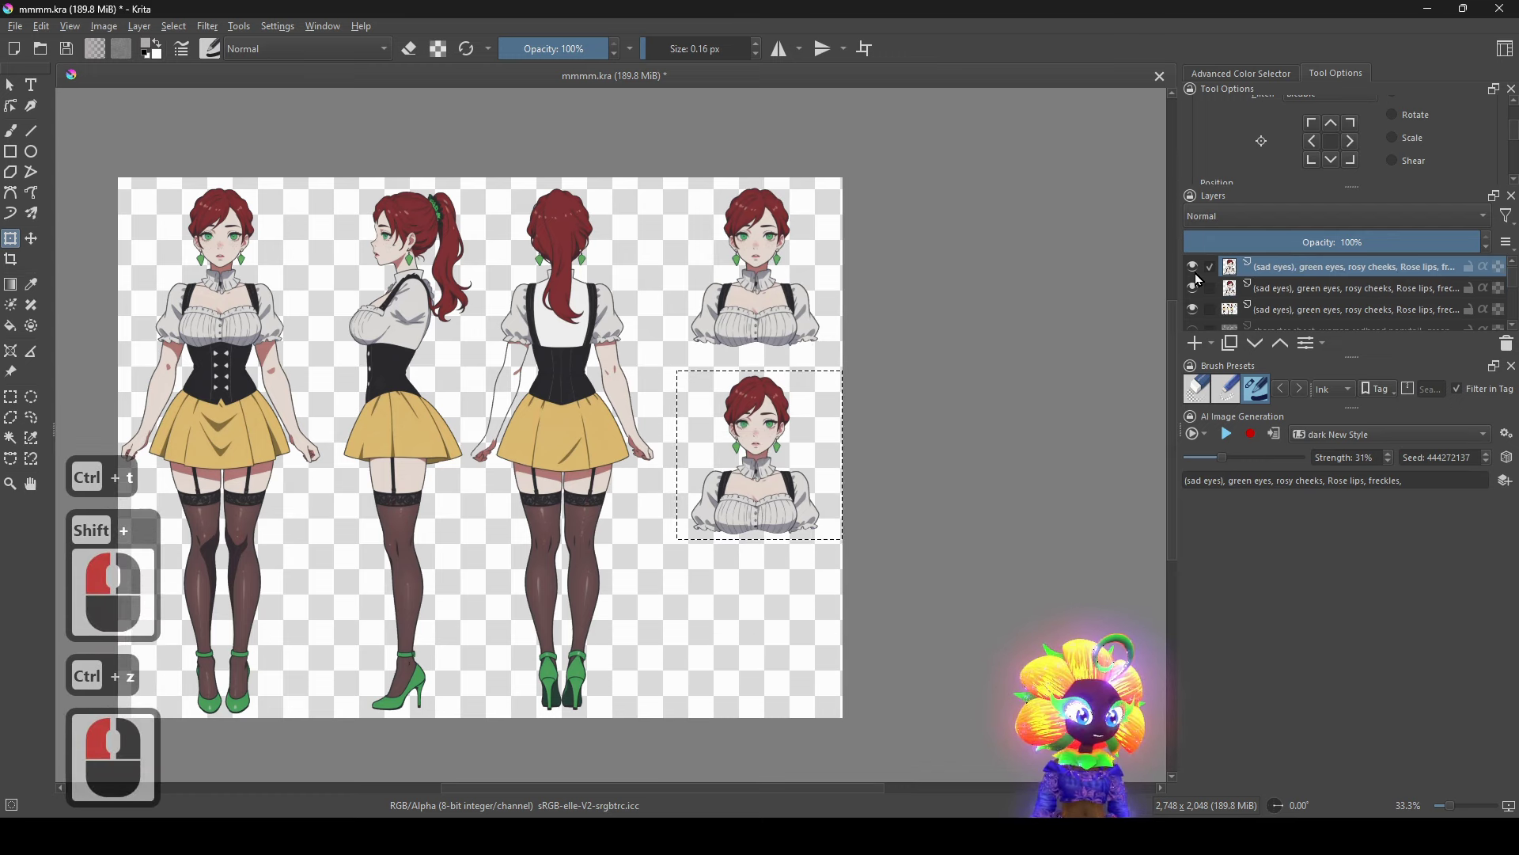
{"action": "left_click", "coordinate": [1193, 269]}
{"action": "left_click", "coordinate": [1193, 310]}
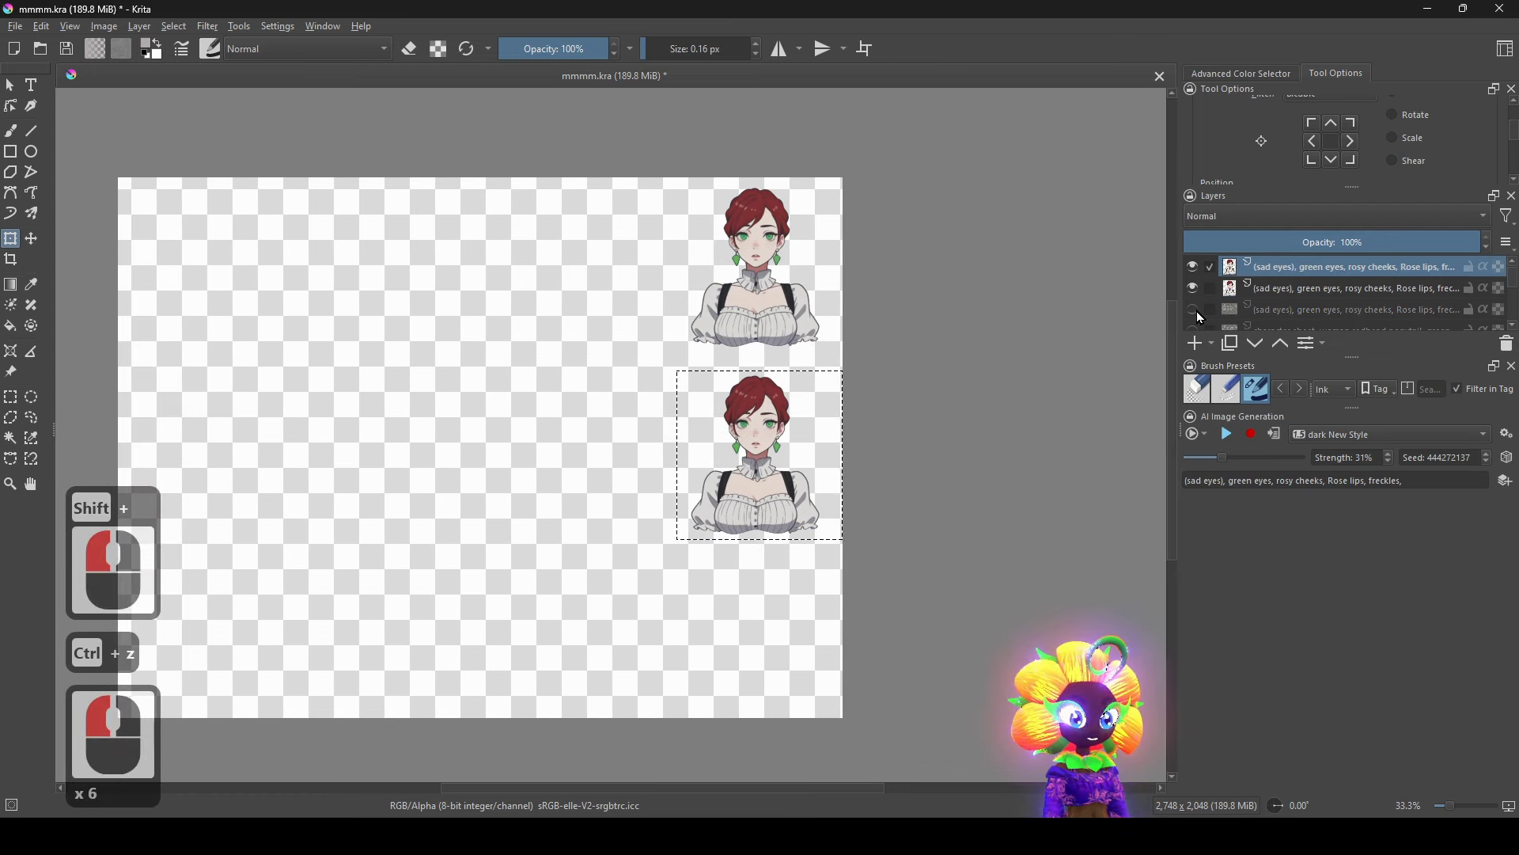
{"action": "left_click", "coordinate": [1193, 311]}
Deselect and move the bust copy on the second layer down to the bottom of the column.
{"action": "left_click", "coordinate": [1283, 289]}
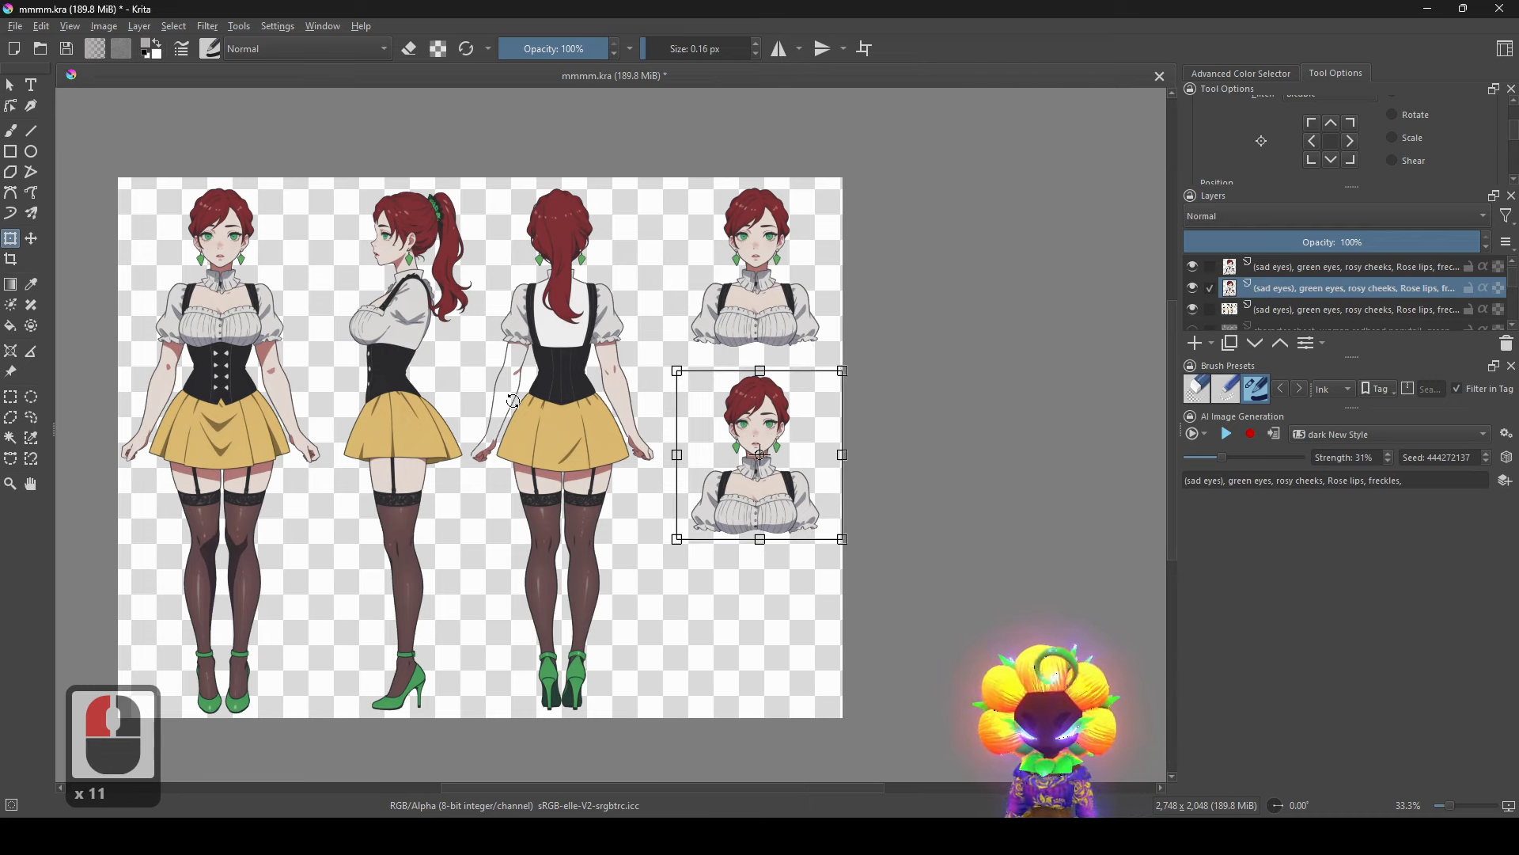
{"action": "key", "text": "ctrl+t"}
{"action": "left_click", "coordinate": [582, 305]}
{"action": "left_click", "coordinate": [720, 317]}
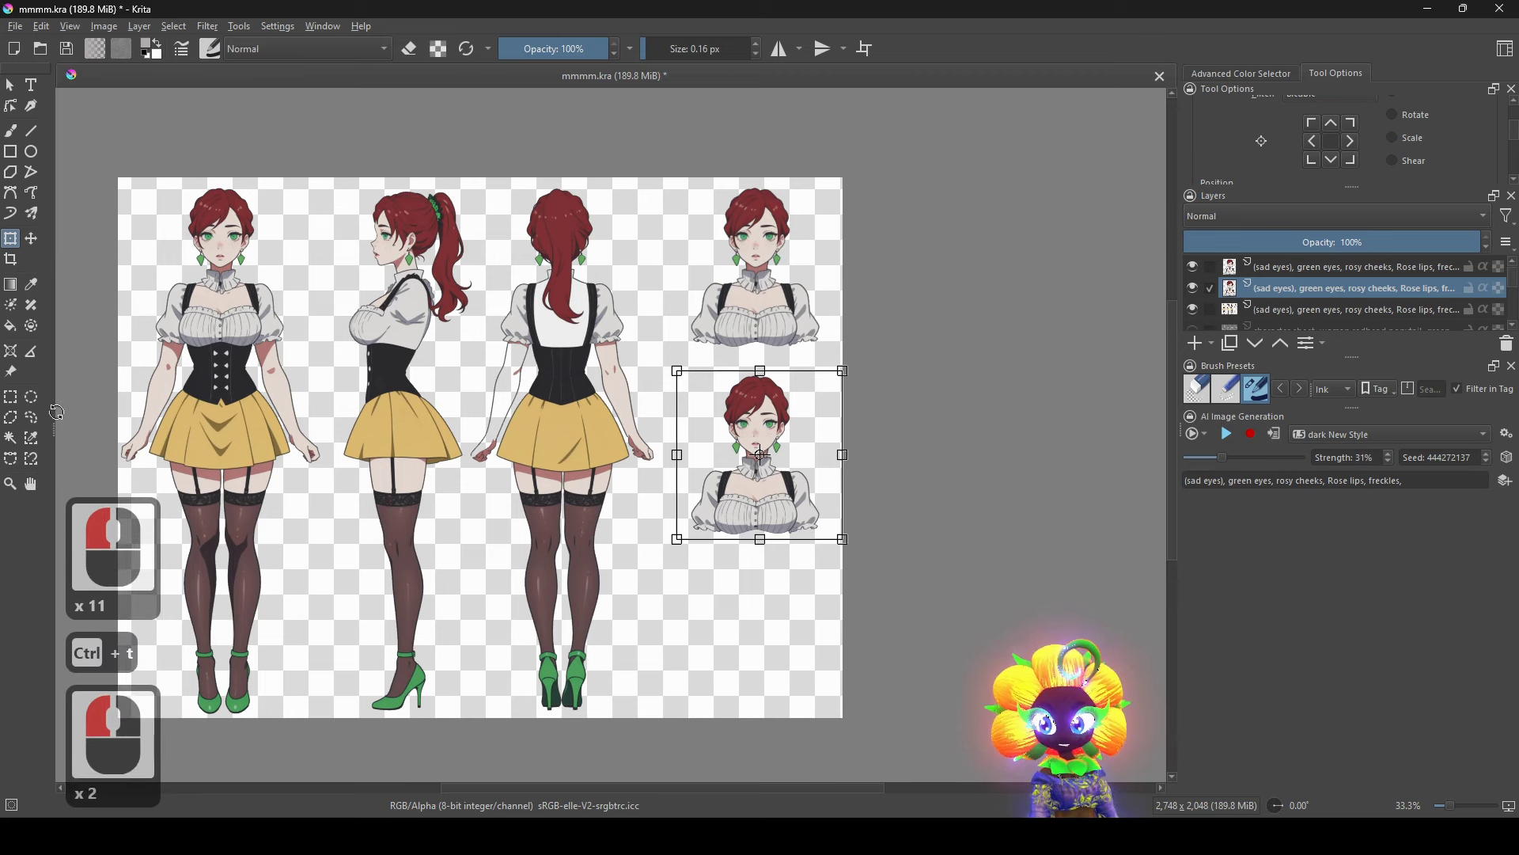
{"action": "left_click", "coordinate": [21, 405]}
{"action": "right_click", "coordinate": [538, 399]}
{"action": "left_click", "coordinate": [653, 427]}
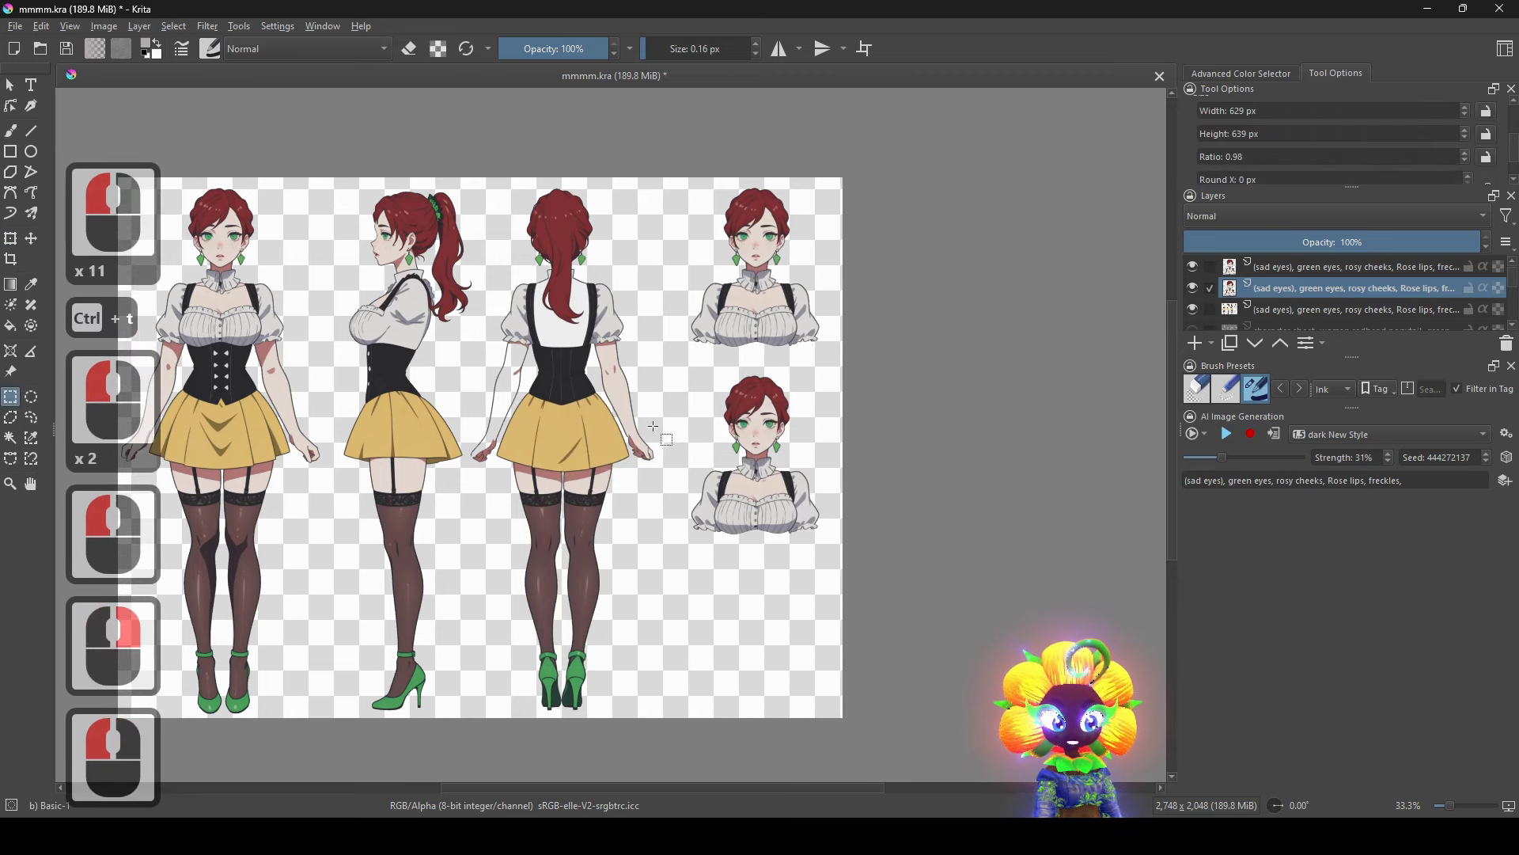
{"action": "key", "text": "ctrl+t"}
{"action": "left_click_drag", "start_coordinate": [774, 348], "coordinate": [782, 649]}
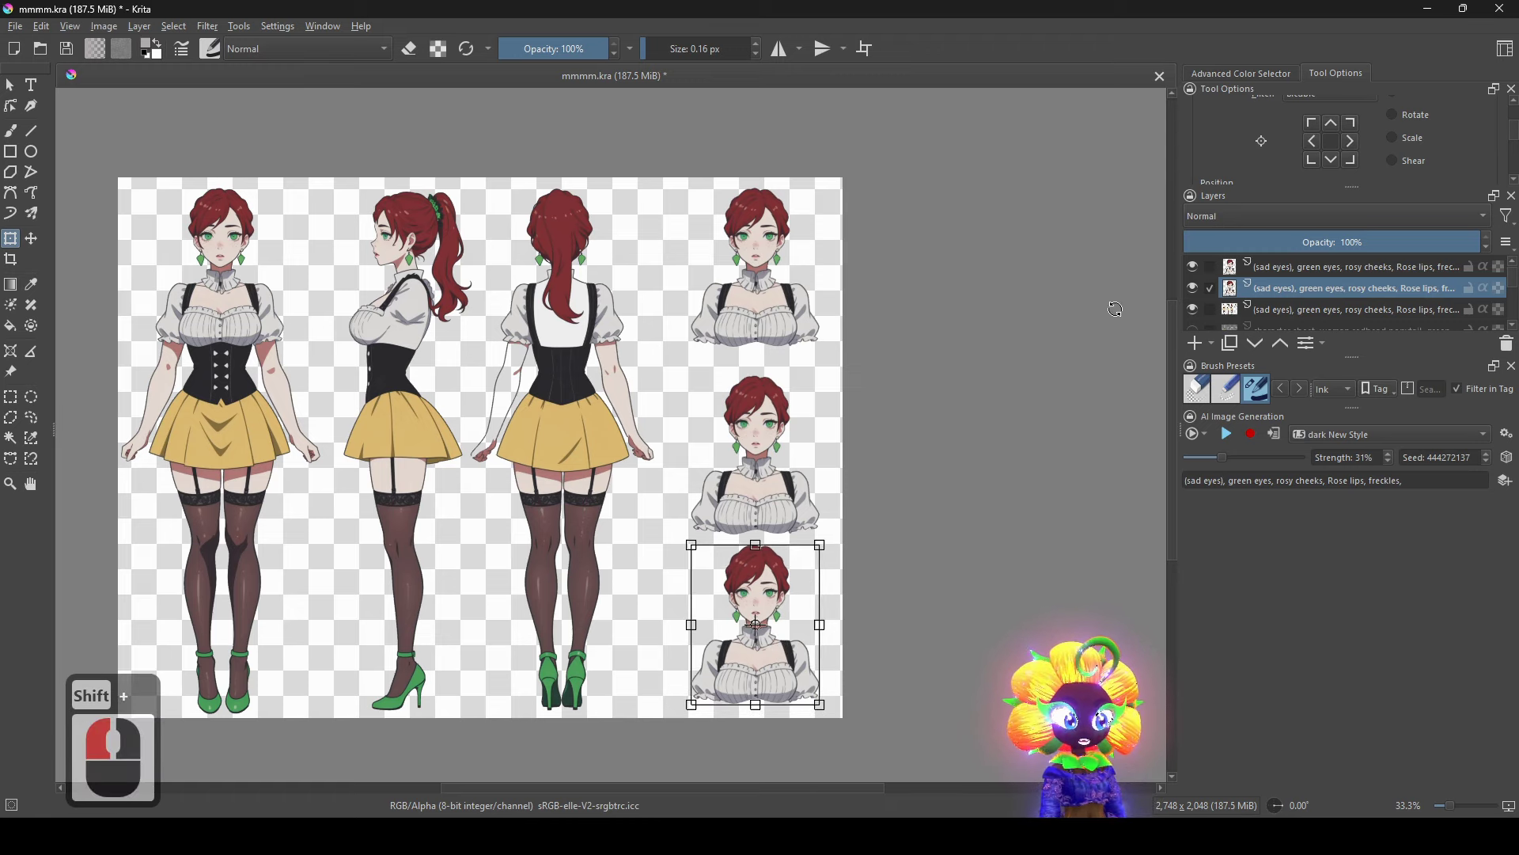
Move the middle bust on the topmost layer slightly up to space the three busts evenly.
{"action": "left_click", "coordinate": [1260, 273]}
{"action": "key", "text": "ctrl+t"}
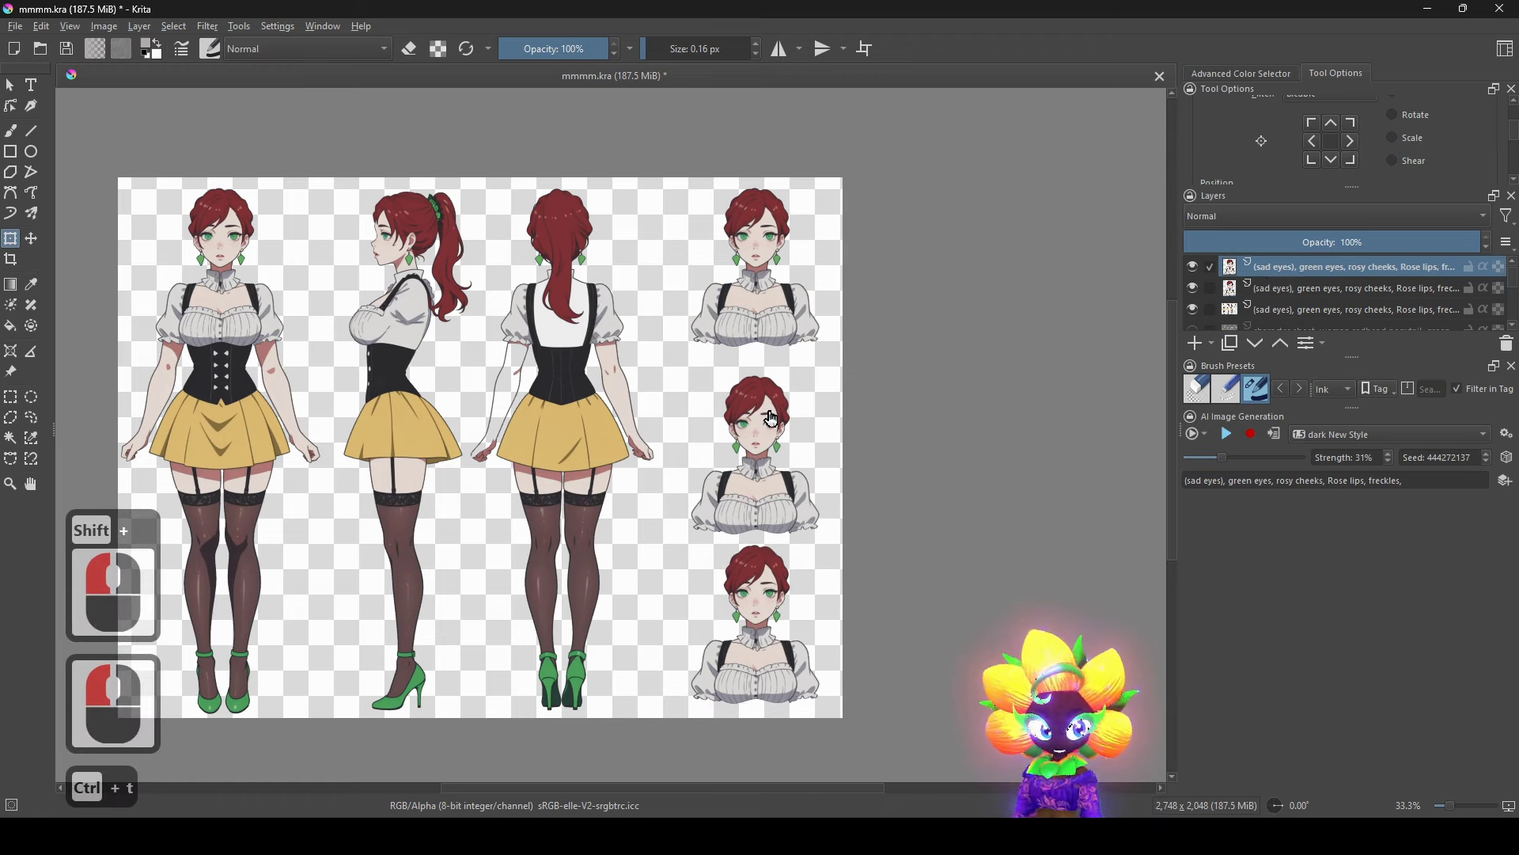
{"action": "left_click_drag", "start_coordinate": [765, 413], "coordinate": [786, 404]}
{"action": "key", "text": "ctrl+t"}
{"action": "left_click", "coordinate": [791, 401]}
{"action": "left_click_drag", "start_coordinate": [796, 463], "coordinate": [800, 453]}
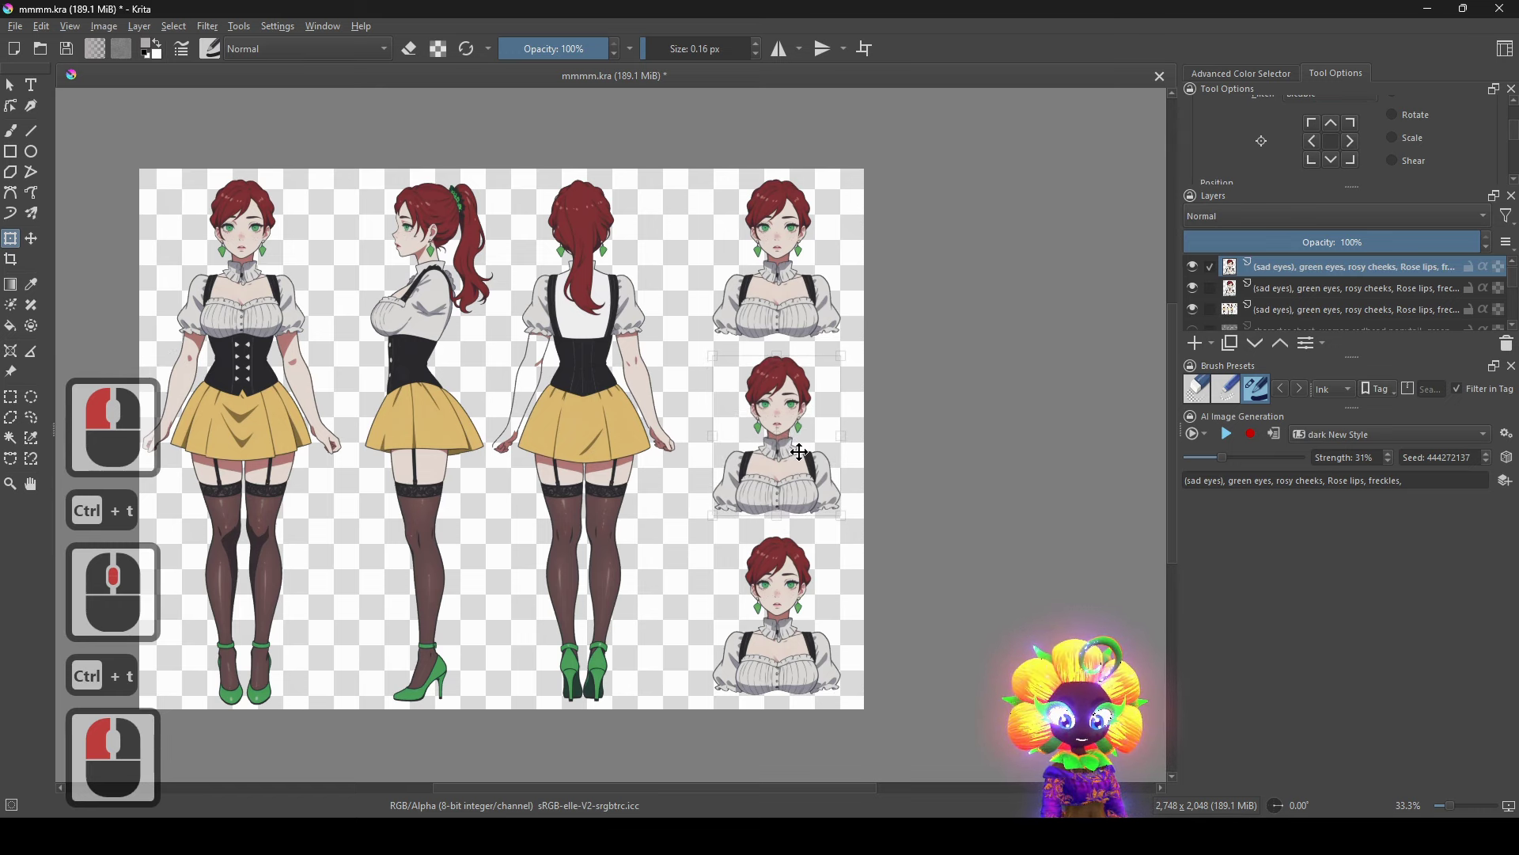
{"action": "left_click", "coordinate": [800, 451], "text": "shift"}
{"action": "left_click_drag", "start_coordinate": [833, 316], "coordinate": [873, 319]}
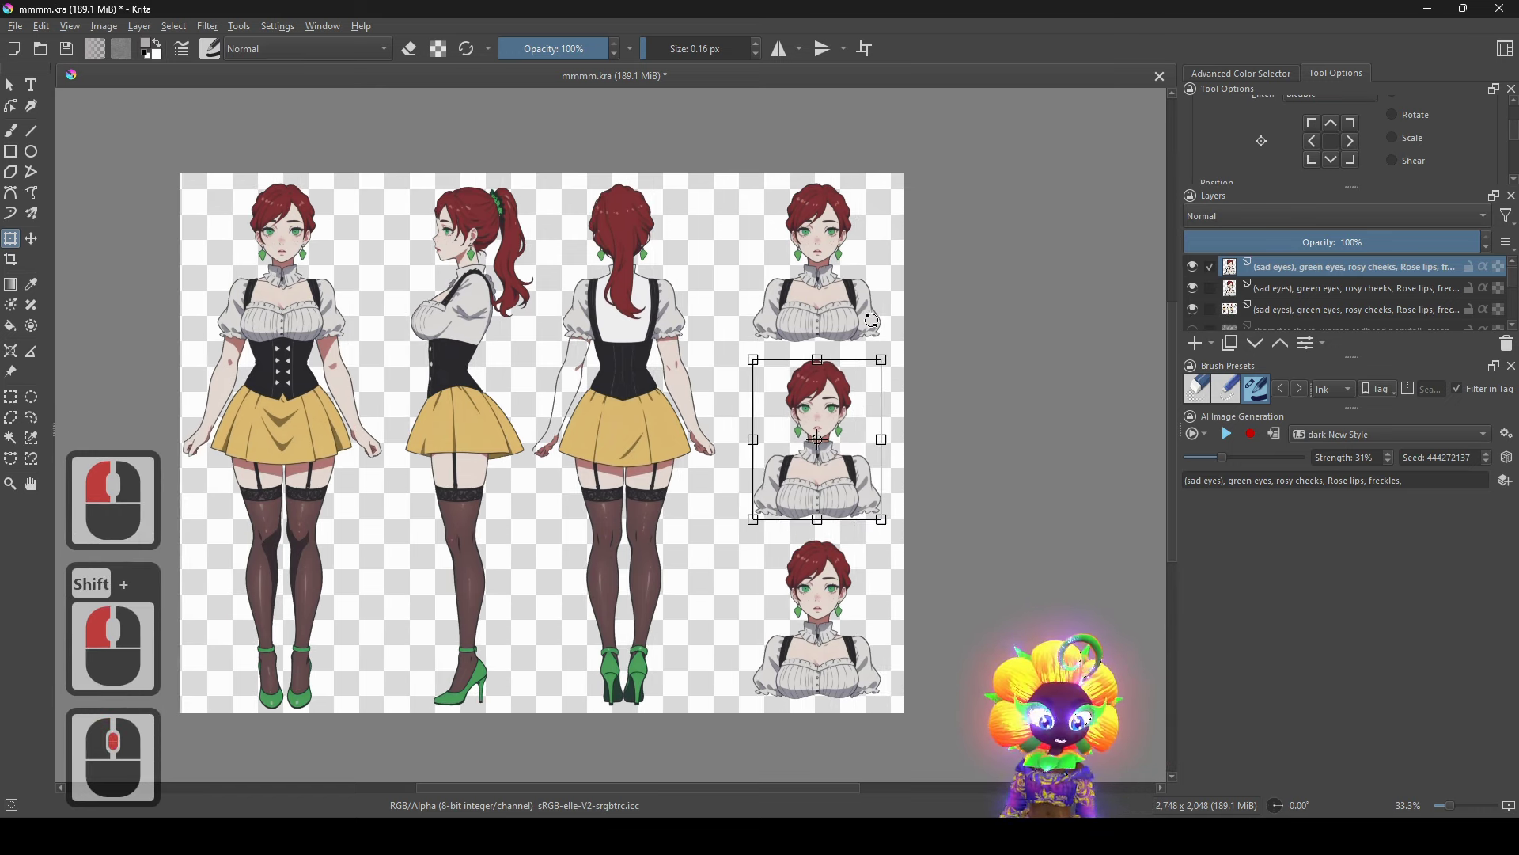
Select the two bust copy layers together with the figures layer and merge them into one layer.
{"action": "left_click", "coordinate": [11, 131]}
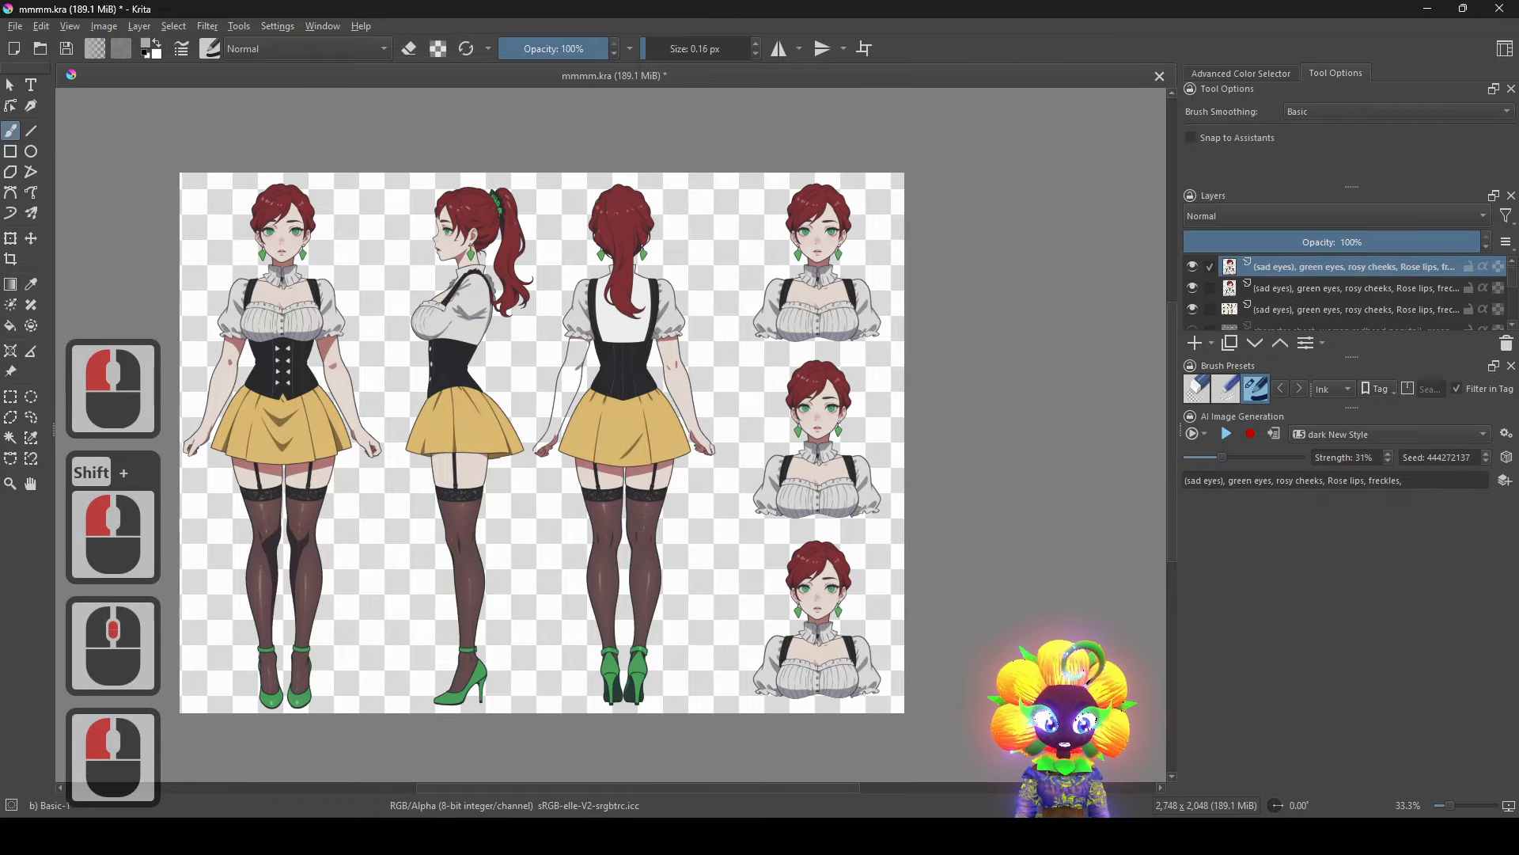
{"action": "scroll", "coordinate": [639, 456], "scroll_direction": "up", "scroll_amount": 1}
{"action": "left_click_drag", "start_coordinate": [762, 496], "coordinate": [663, 449]}
{"action": "scroll", "coordinate": [750, 445], "scroll_direction": "down", "scroll_amount": 1}
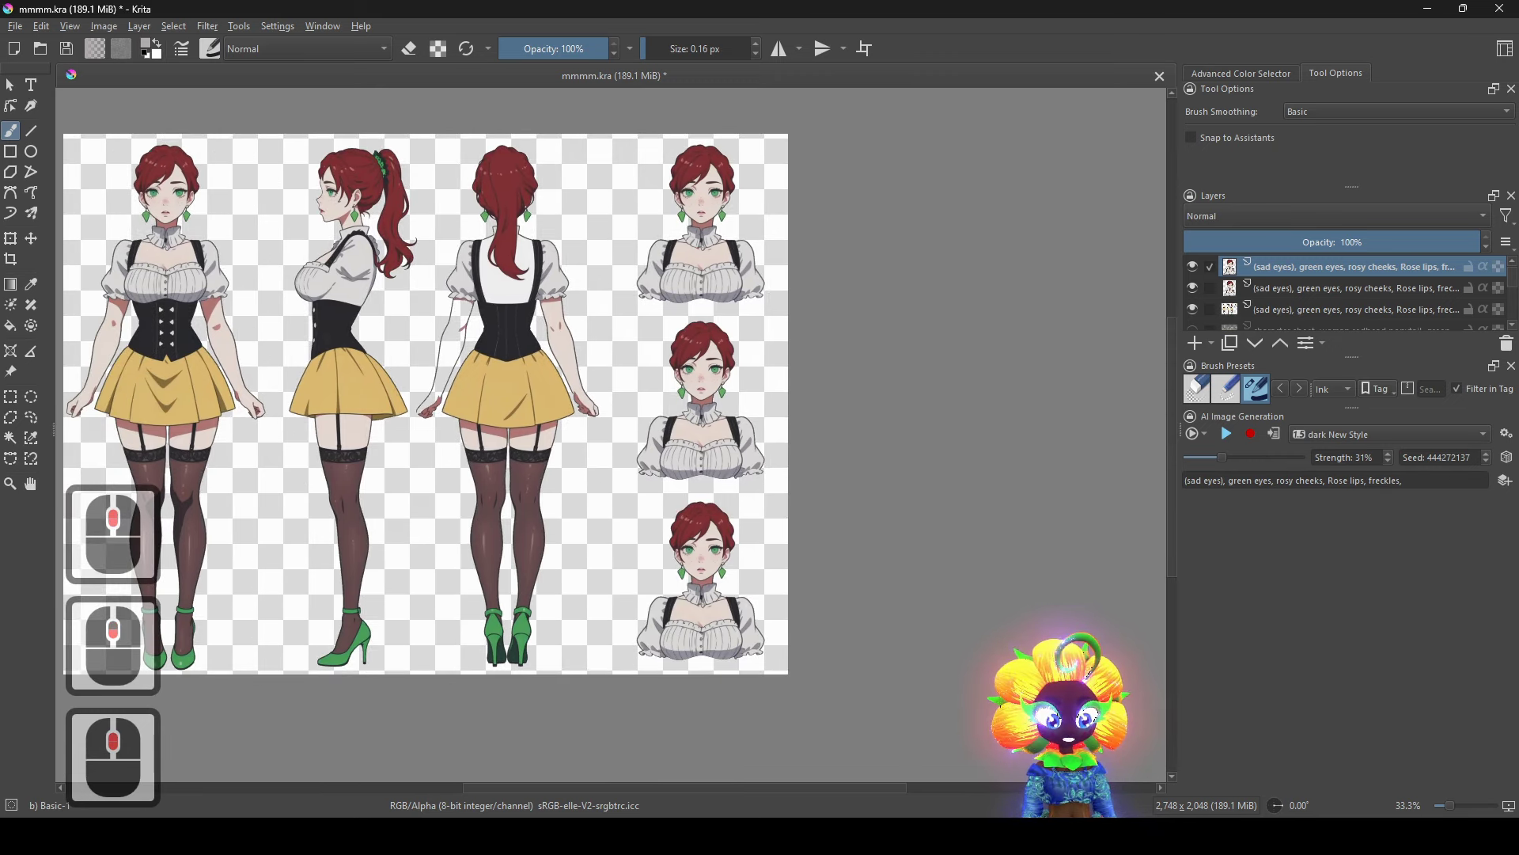
{"action": "left_click_drag", "start_coordinate": [663, 399], "coordinate": [596, 561]}
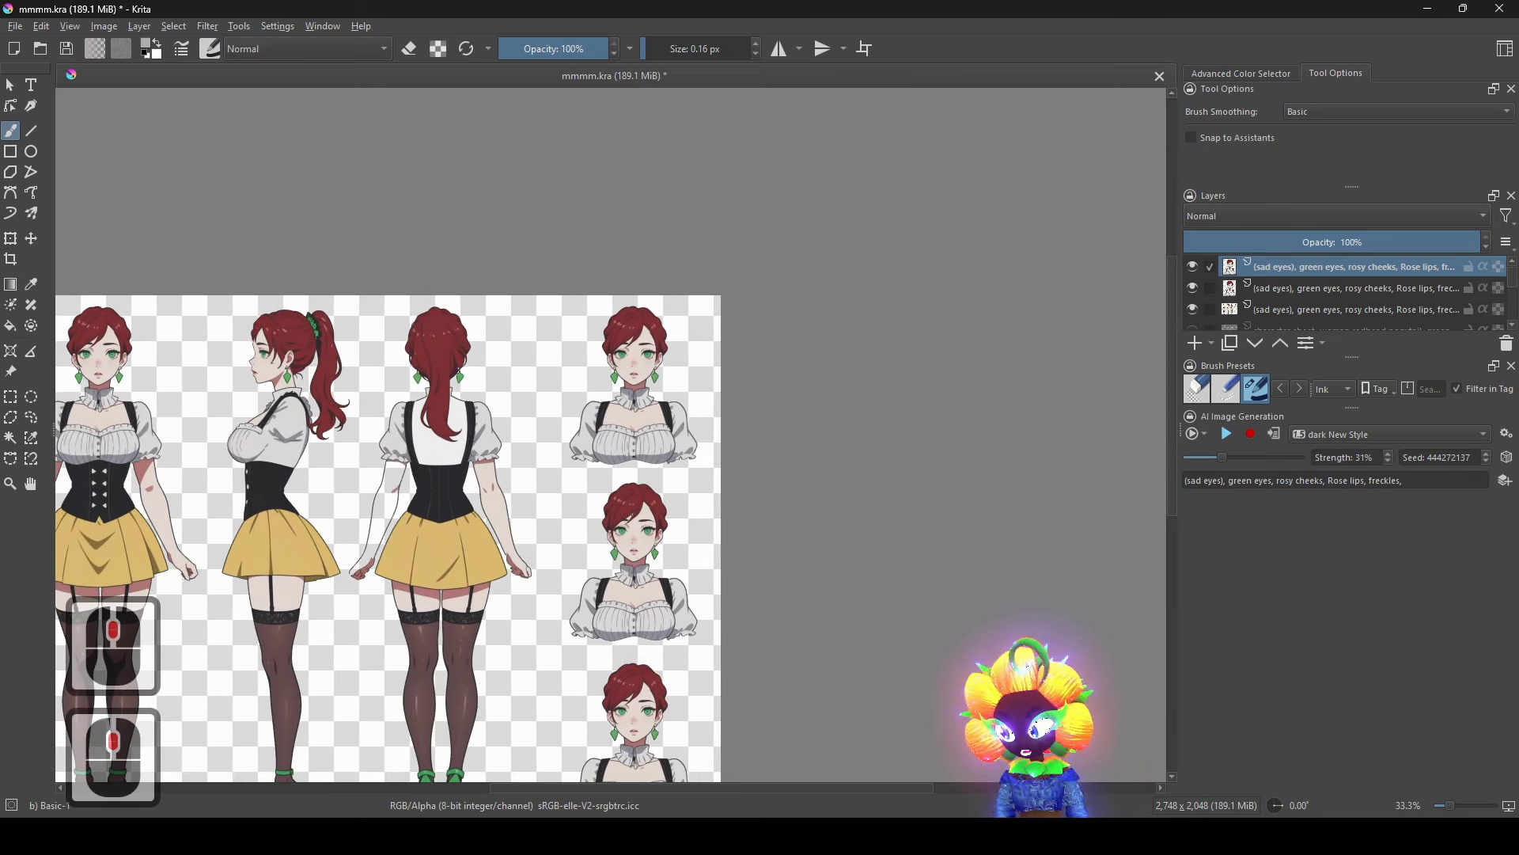
{"action": "left_click", "coordinate": [1307, 300], "text": "shift"}
{"action": "left_click", "coordinate": [1305, 311], "text": "shift"}
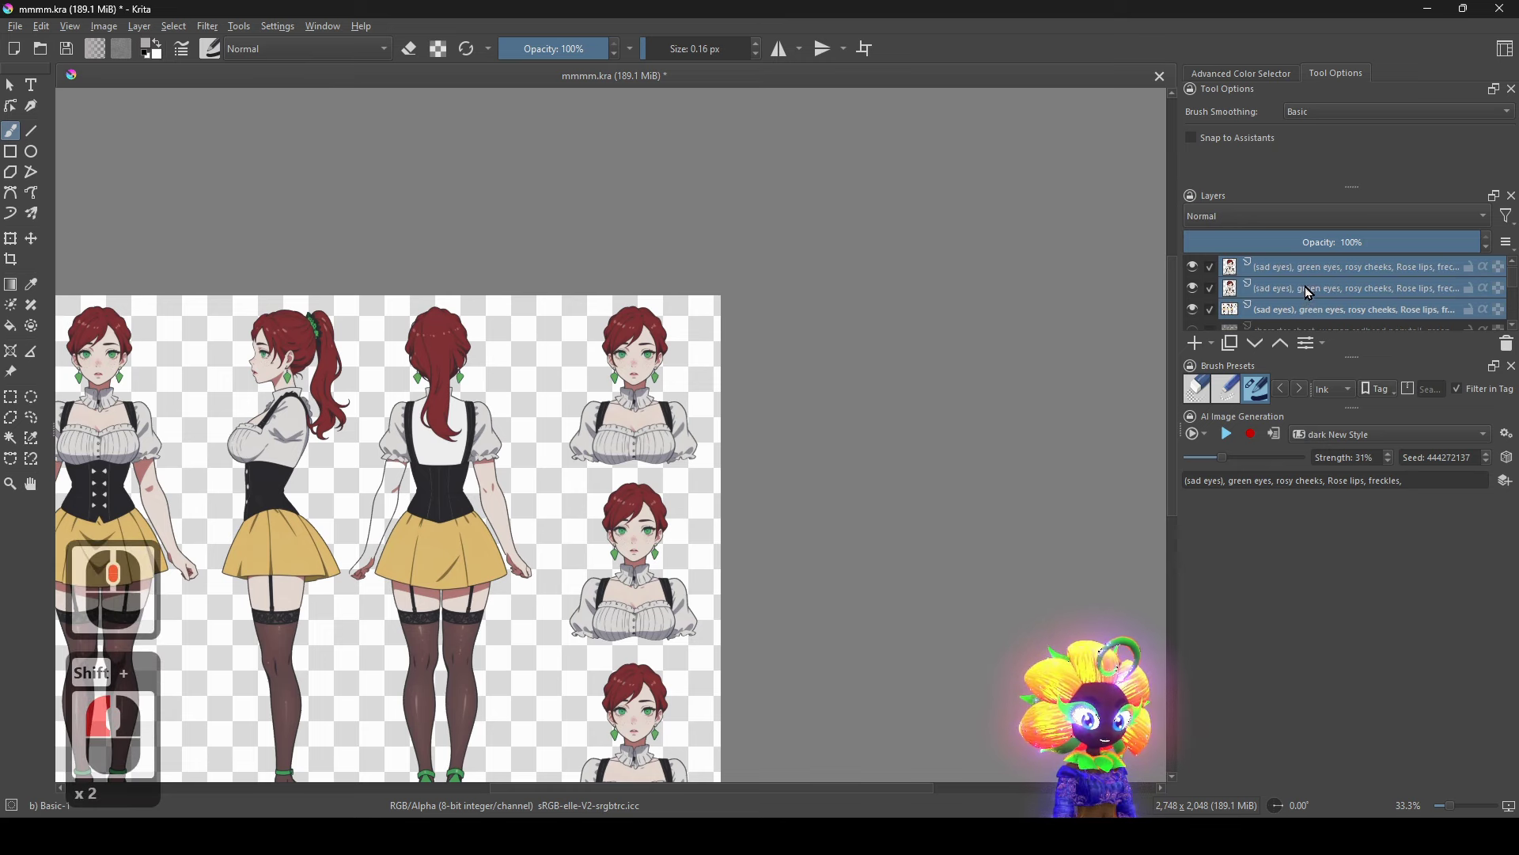
{"action": "right_click", "coordinate": [1283, 285]}
{"action": "left_click", "coordinate": [1351, 440]}
Select the face skin and ears of the uppermost bust with the contiguous selection tool.
{"action": "scroll", "coordinate": [717, 330], "scroll_direction": "up", "scroll_amount": 1}
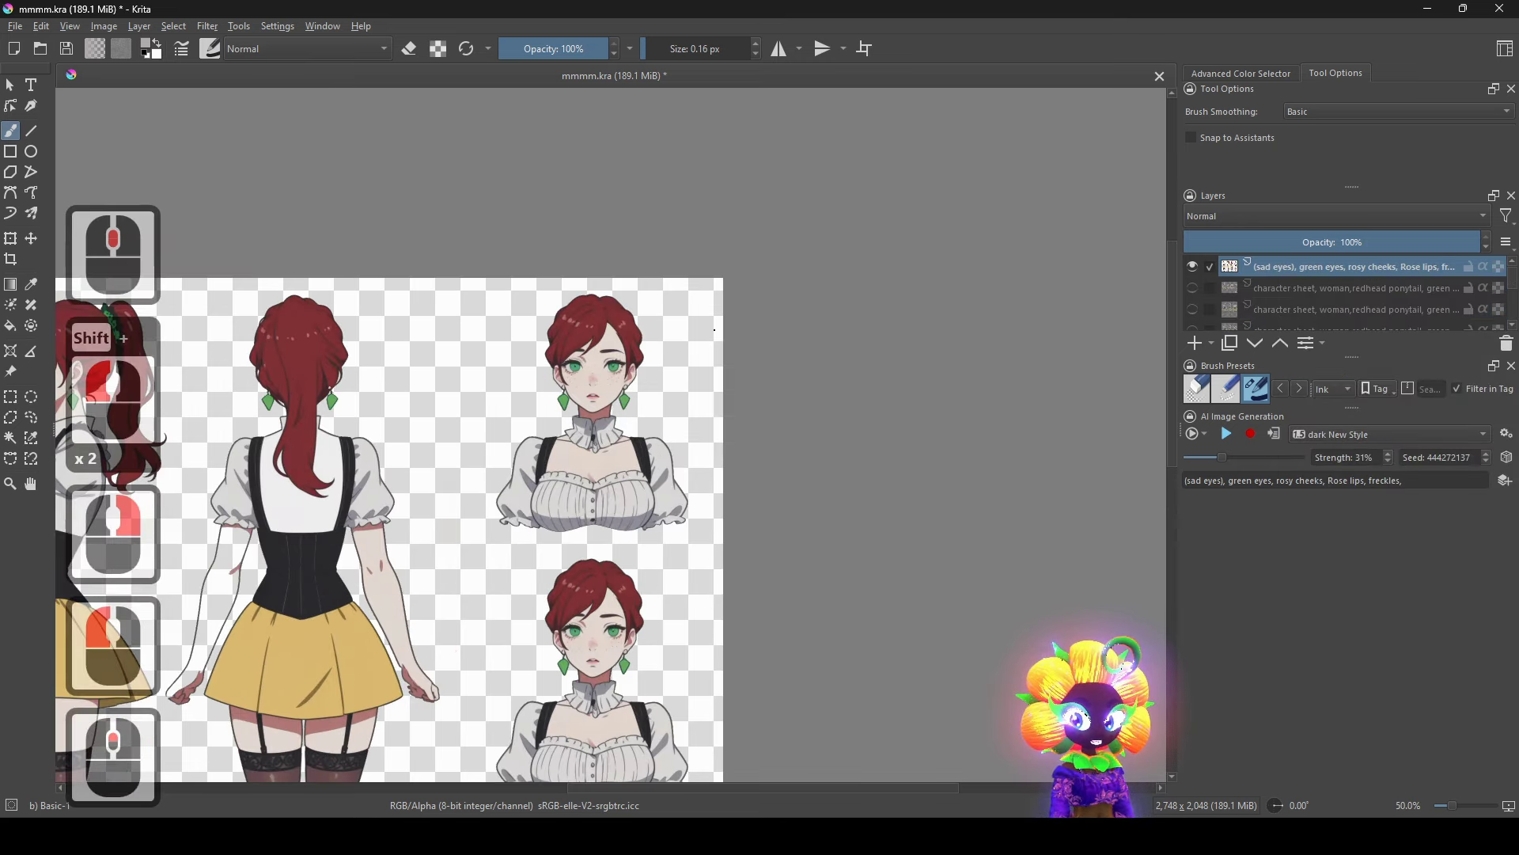
{"action": "left_click", "coordinate": [10, 443]}
{"action": "scroll", "coordinate": [484, 365], "scroll_direction": "up", "scroll_amount": 2}
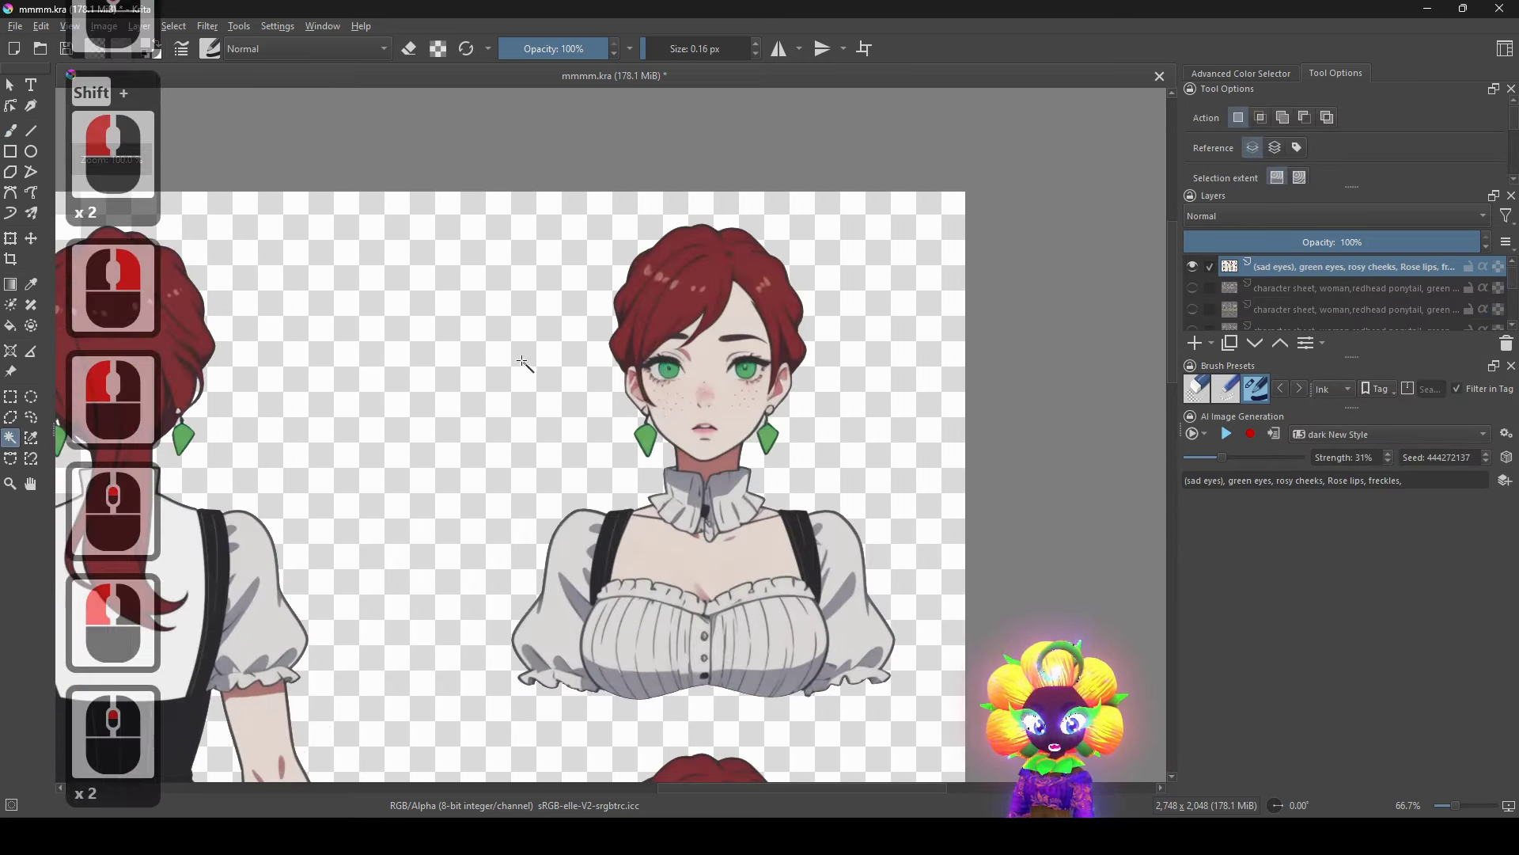
{"action": "left_click", "coordinate": [724, 388]}
{"action": "scroll", "coordinate": [730, 387], "scroll_direction": "up", "scroll_amount": 2}
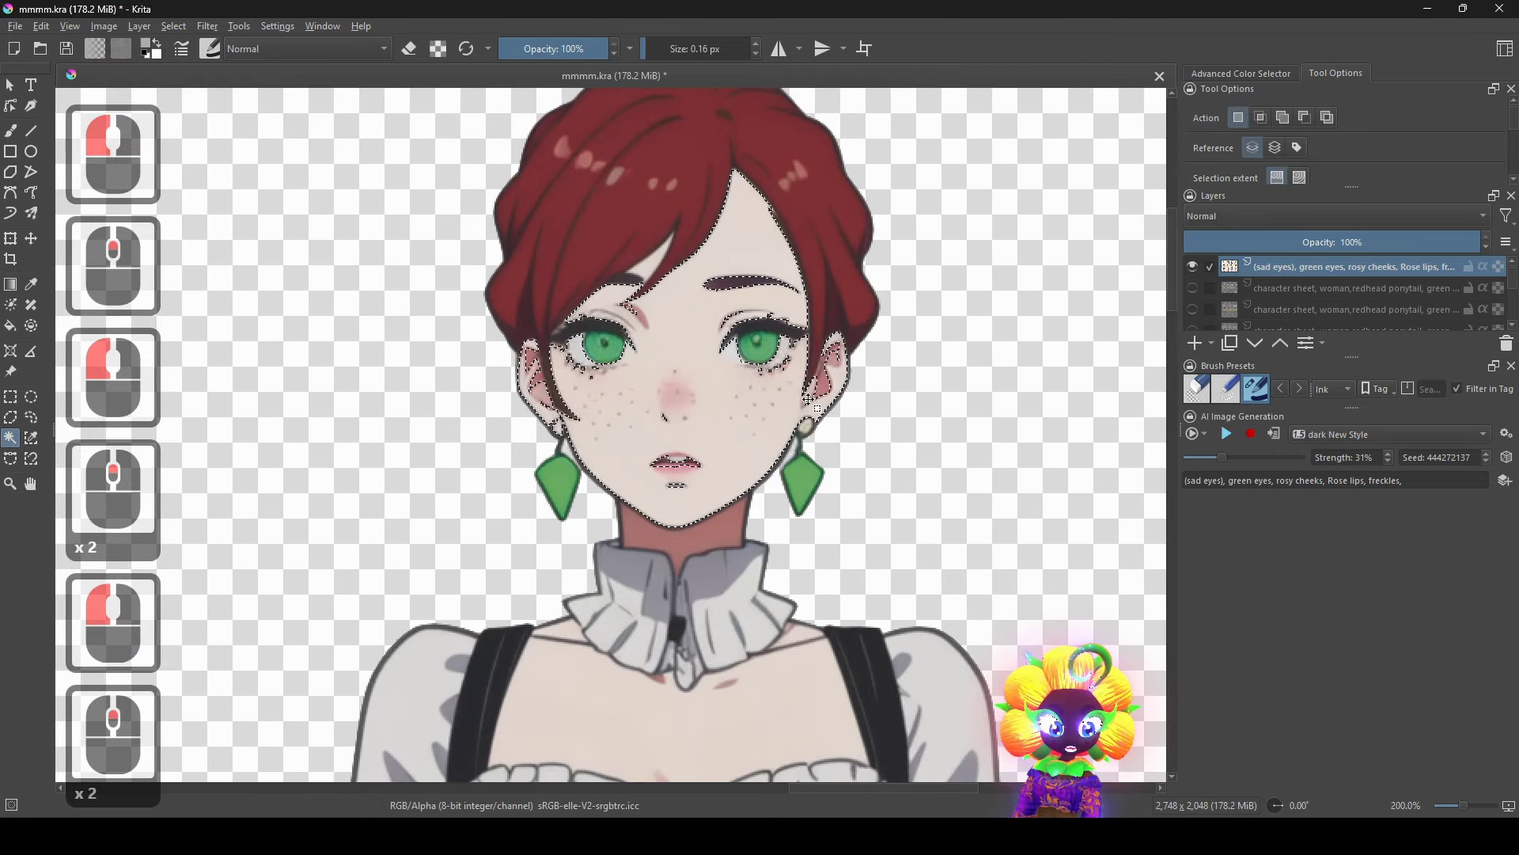
{"action": "left_click", "coordinate": [710, 364]}
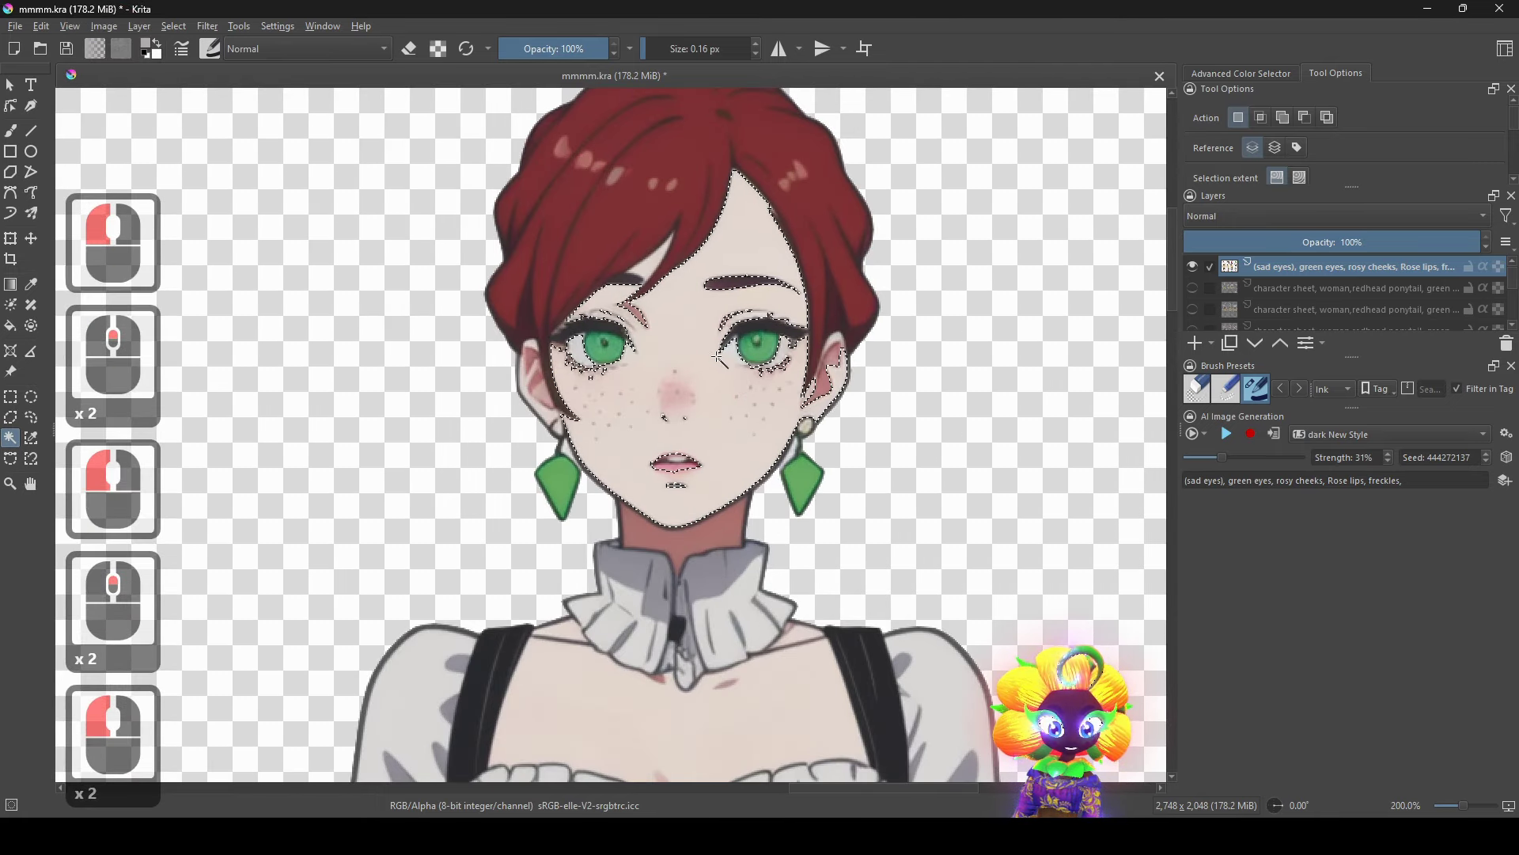
{"action": "scroll", "coordinate": [719, 358], "scroll_direction": "up", "scroll_amount": 2}
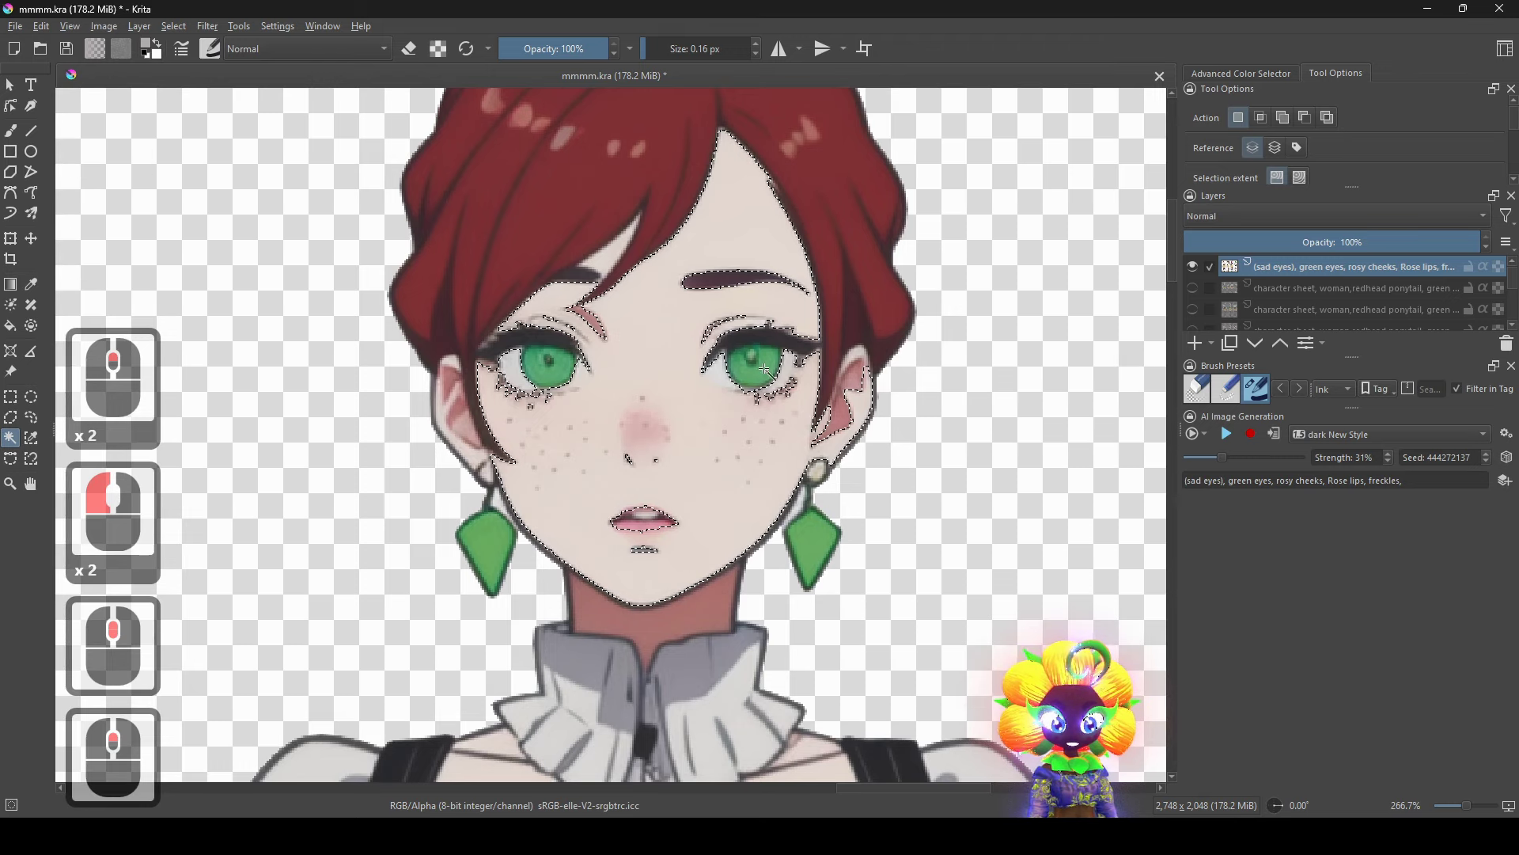
{"action": "left_click", "coordinate": [825, 366]}
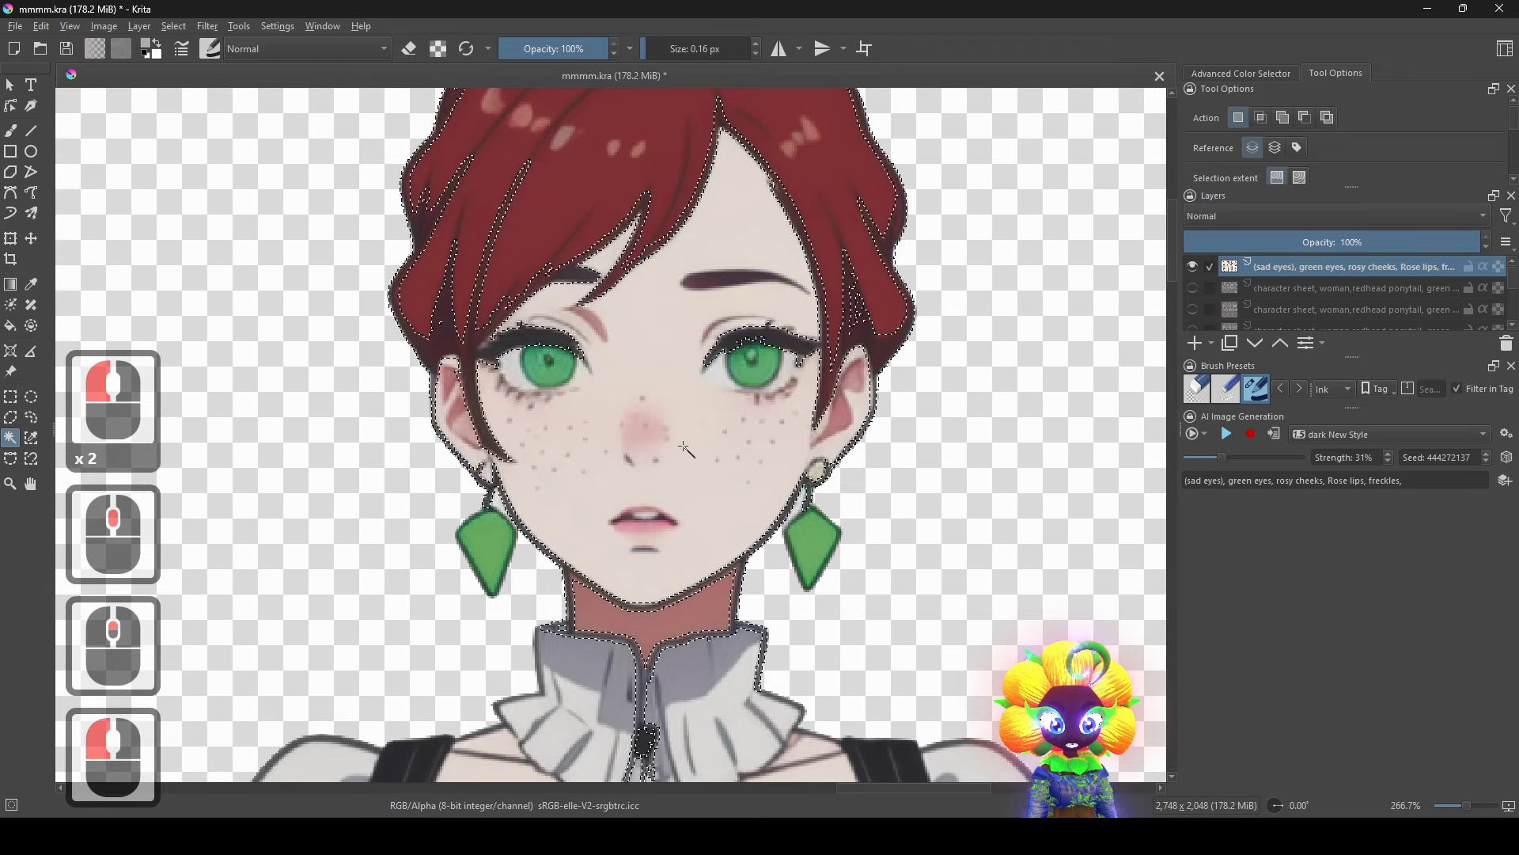
{"action": "left_click", "coordinate": [648, 440]}
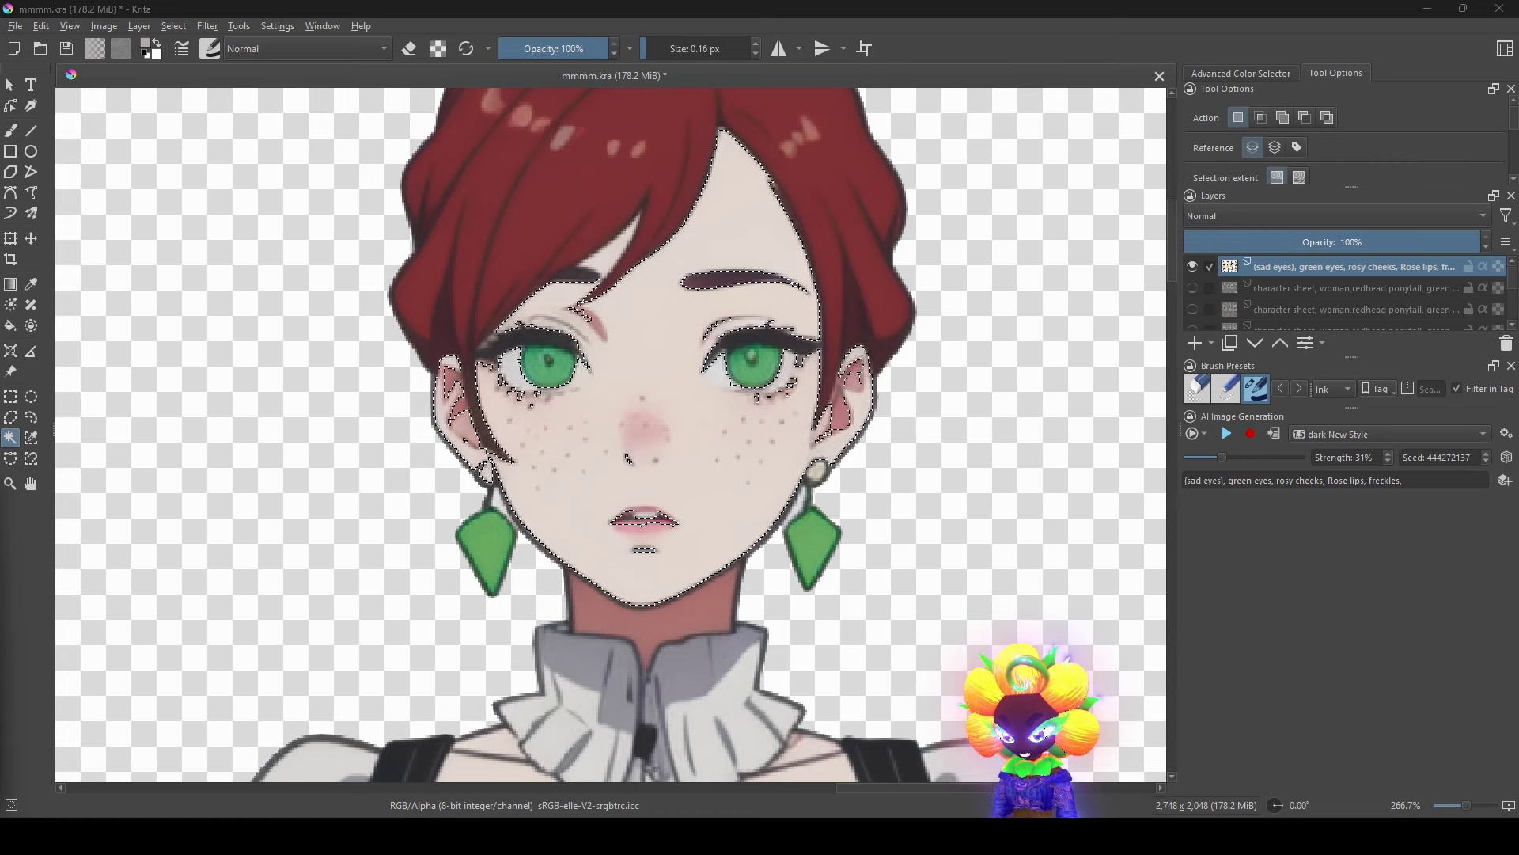
Generate a live face preview from the prompt "((blushing)), (mouth opened), green eyes, rosy cheeks, Rose lips," at 41% strength.
{"action": "left_click", "coordinate": [1219, 500]}
{"action": "key", "text": "ctrl+c"}
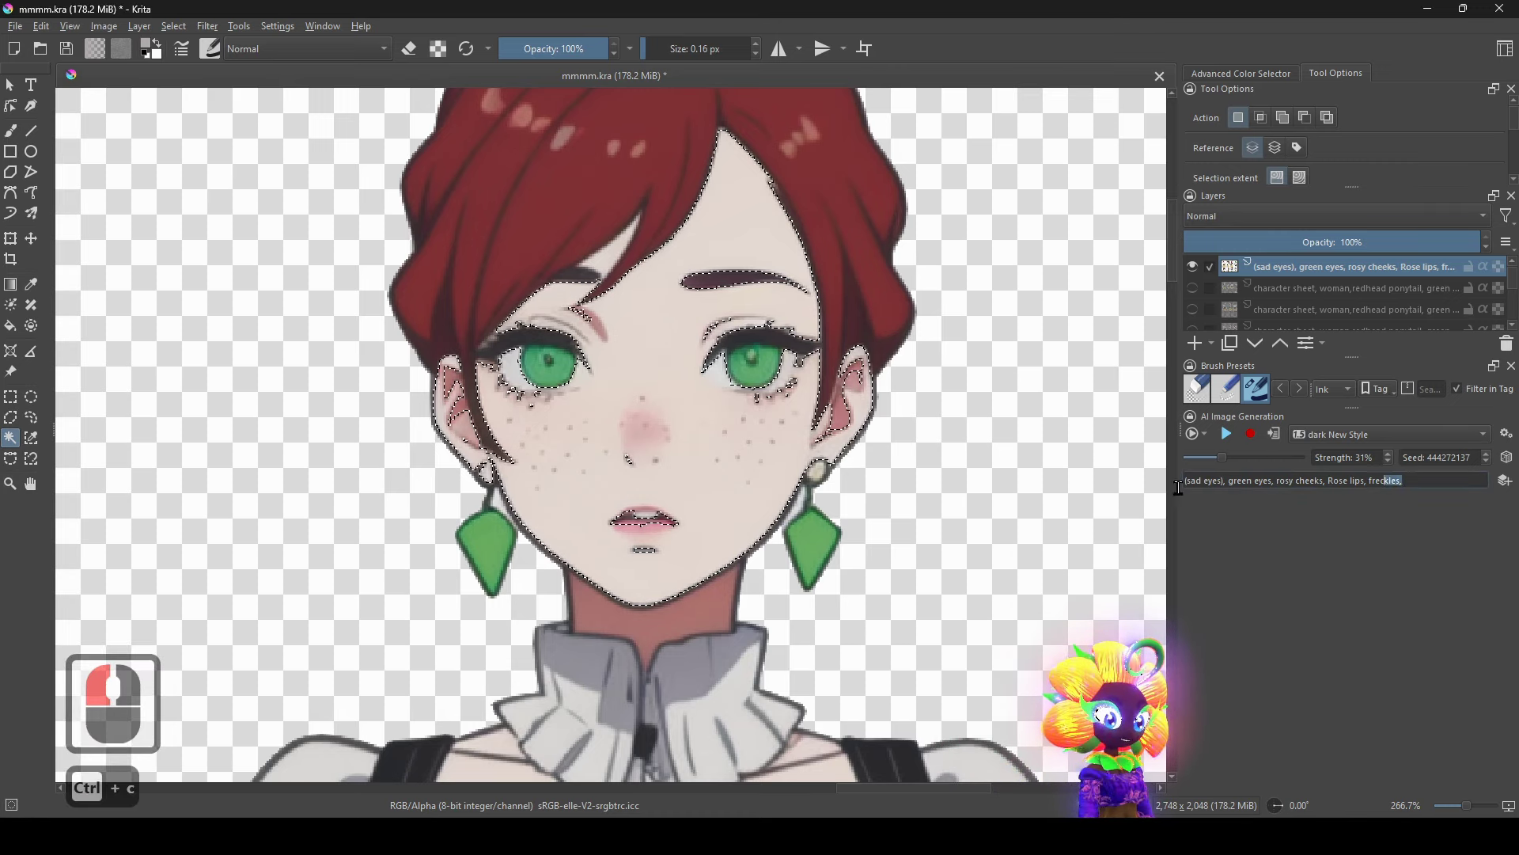
{"action": "left_click", "coordinate": [1240, 500]}
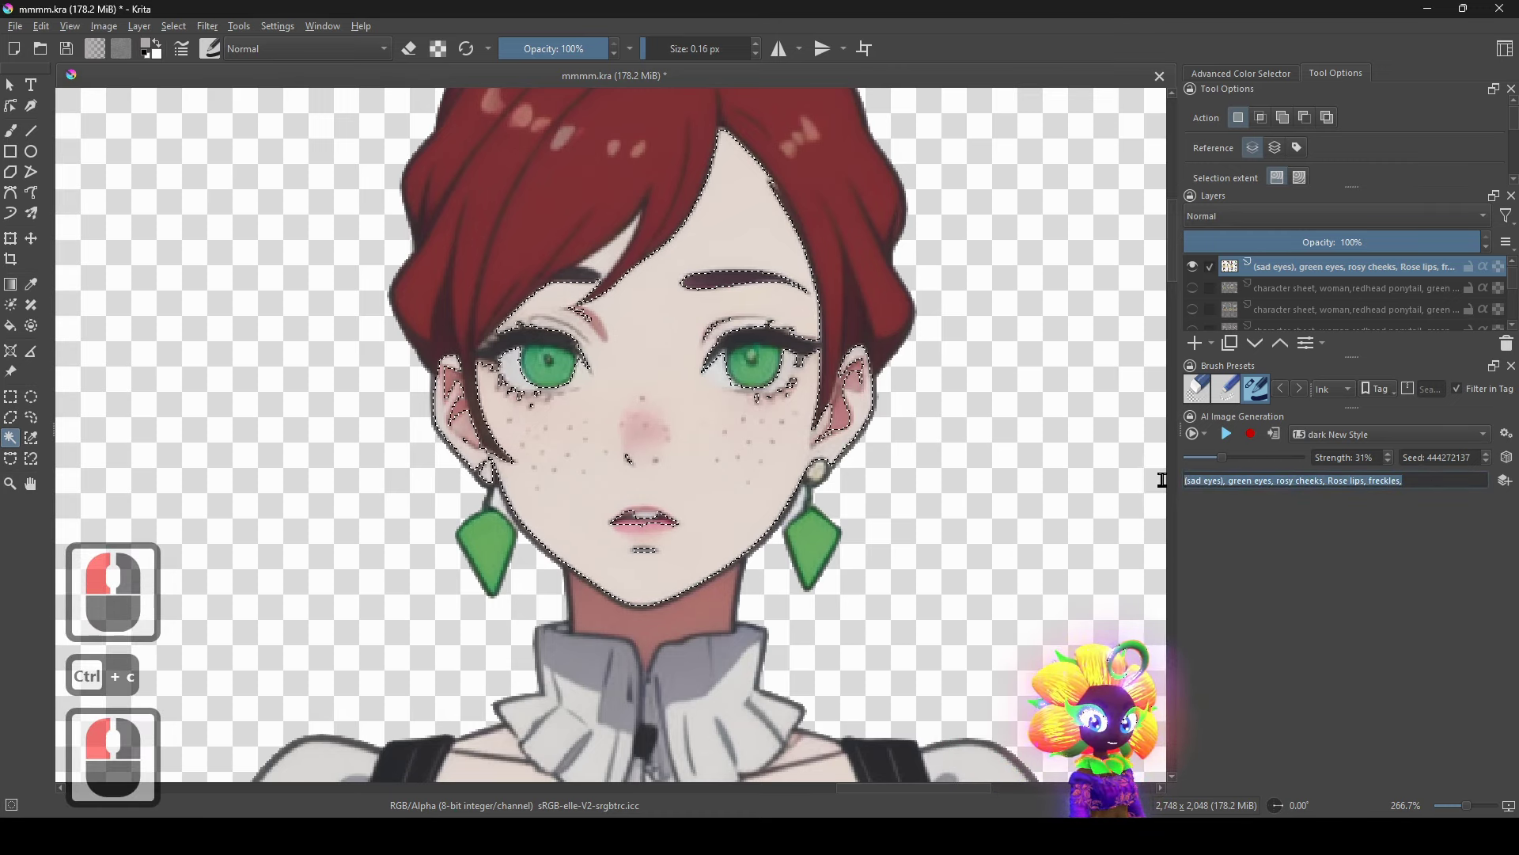
{"action": "left_click", "coordinate": [1161, 479]}
{"action": "key", "text": "ctrl+v"}
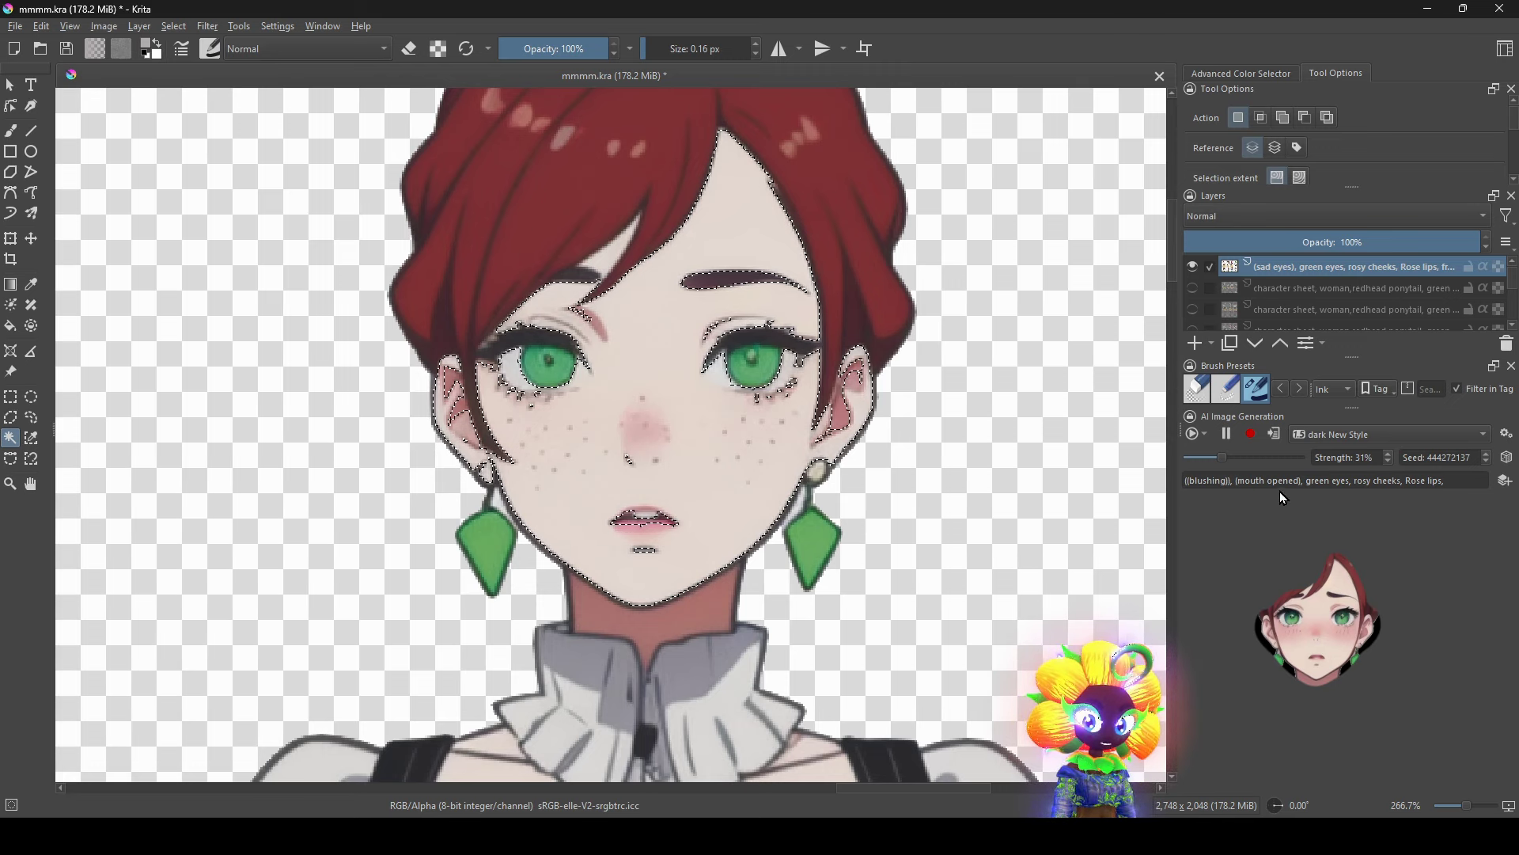
{"action": "left_click", "coordinate": [1245, 457]}
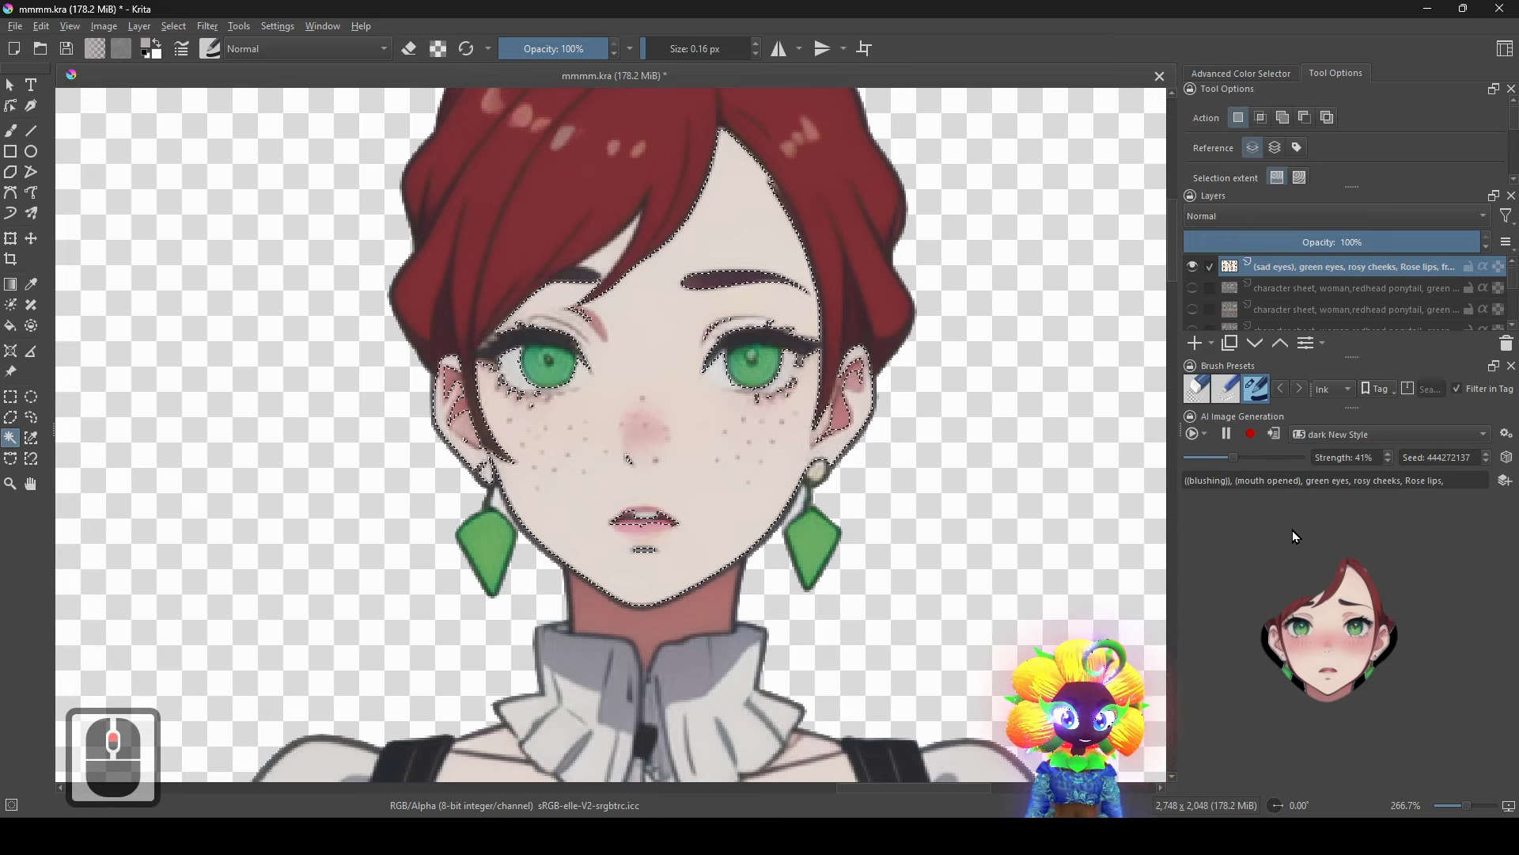
Try applying the generated blushing face as a new layer, and undo it.
{"action": "left_click", "coordinate": [1274, 436]}
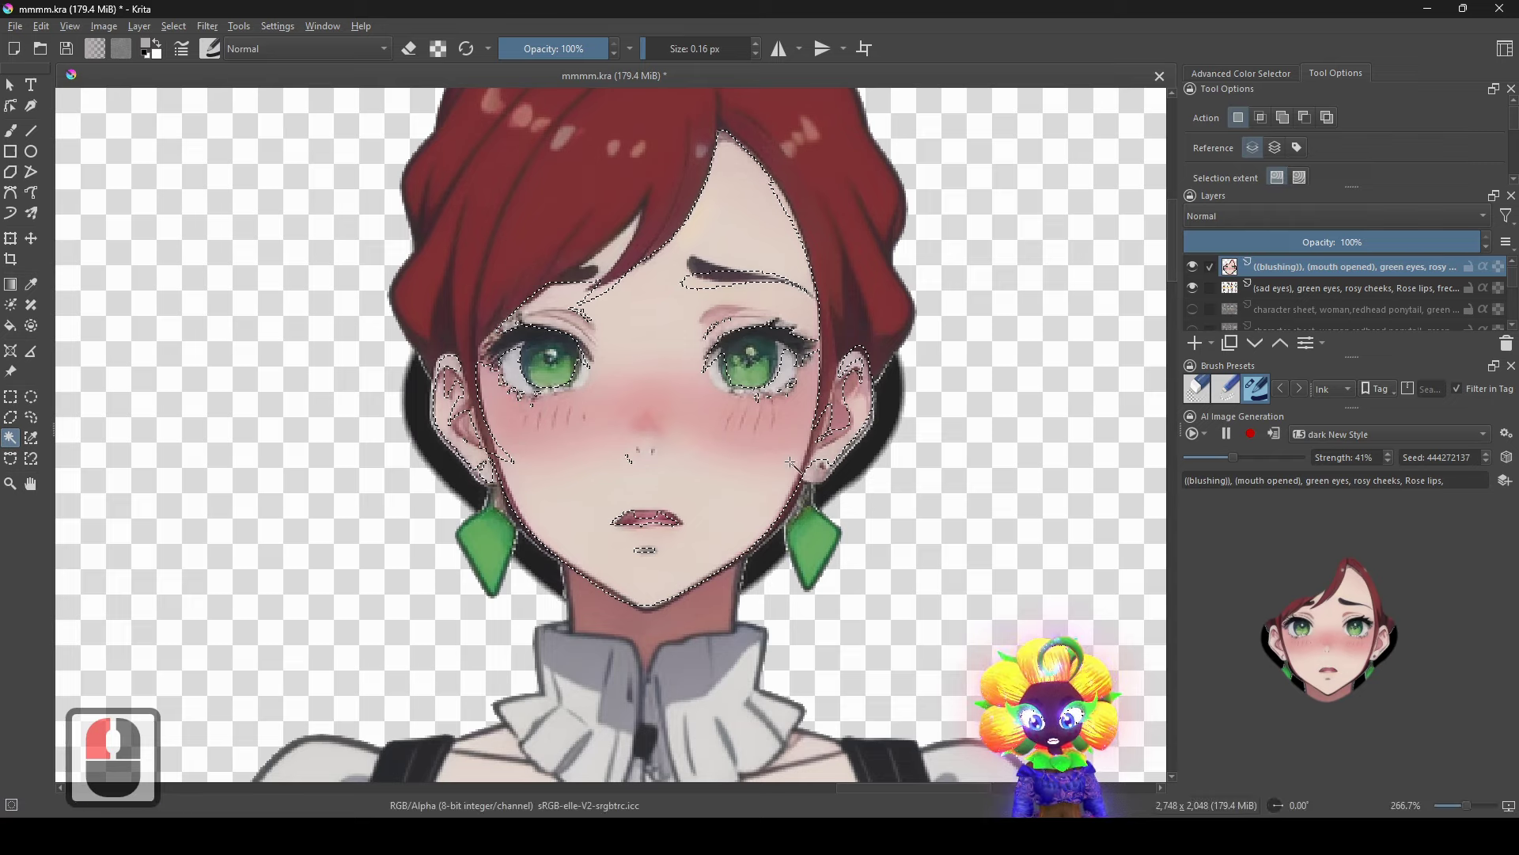
{"action": "key", "text": "ctrl+z"}
{"action": "key", "text": "ctrl+z"}
Show the hidden Background layer and stop the live image generation.
{"action": "scroll", "coordinate": [1250, 301], "scroll_direction": "down", "scroll_amount": 8}
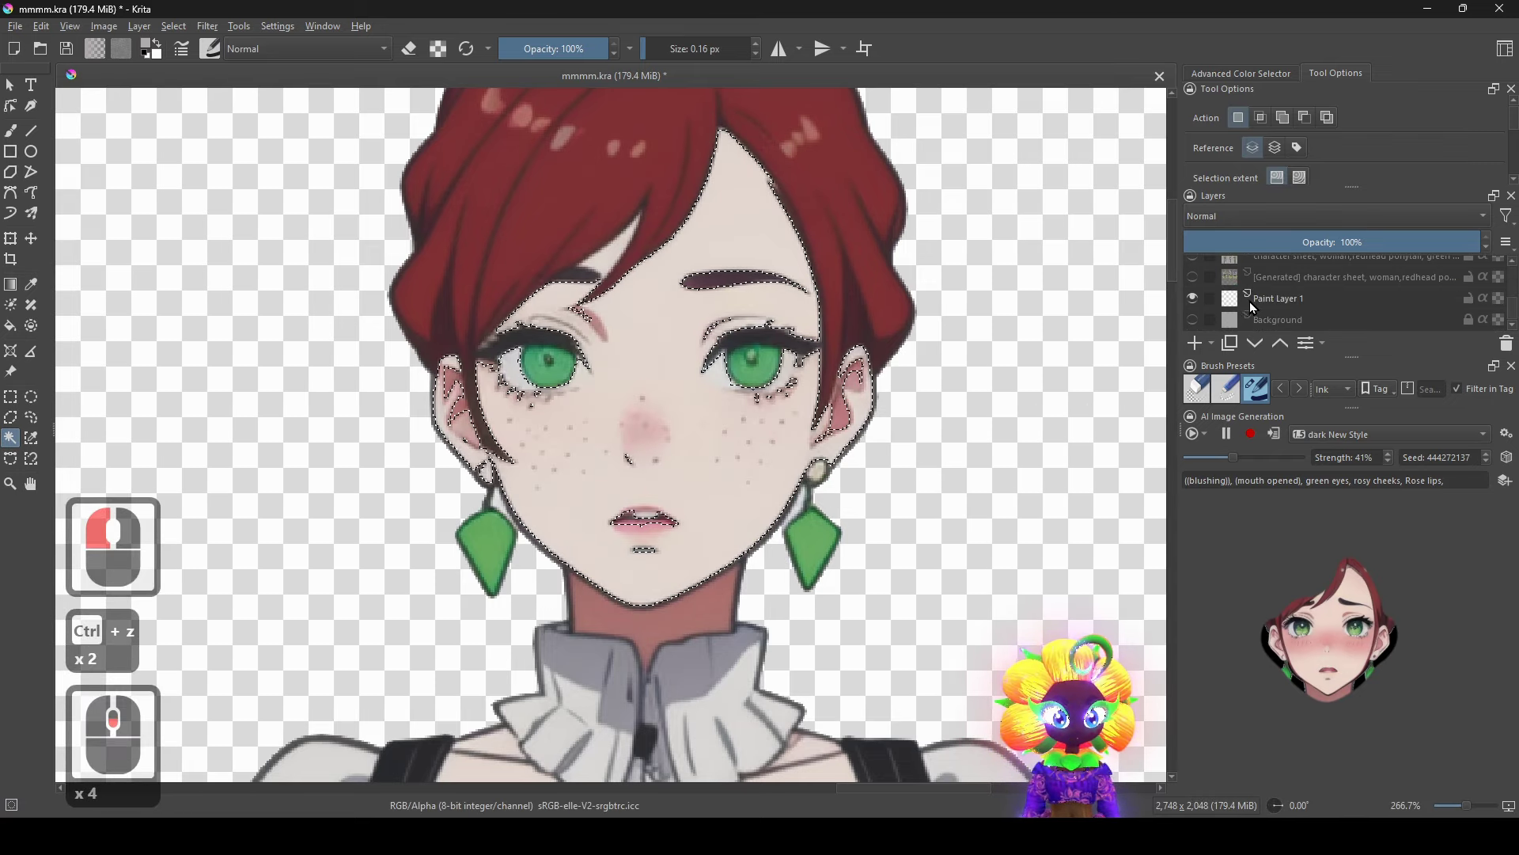
{"action": "left_click", "coordinate": [1191, 320]}
{"action": "scroll", "coordinate": [871, 396], "scroll_direction": "down", "scroll_amount": 6}
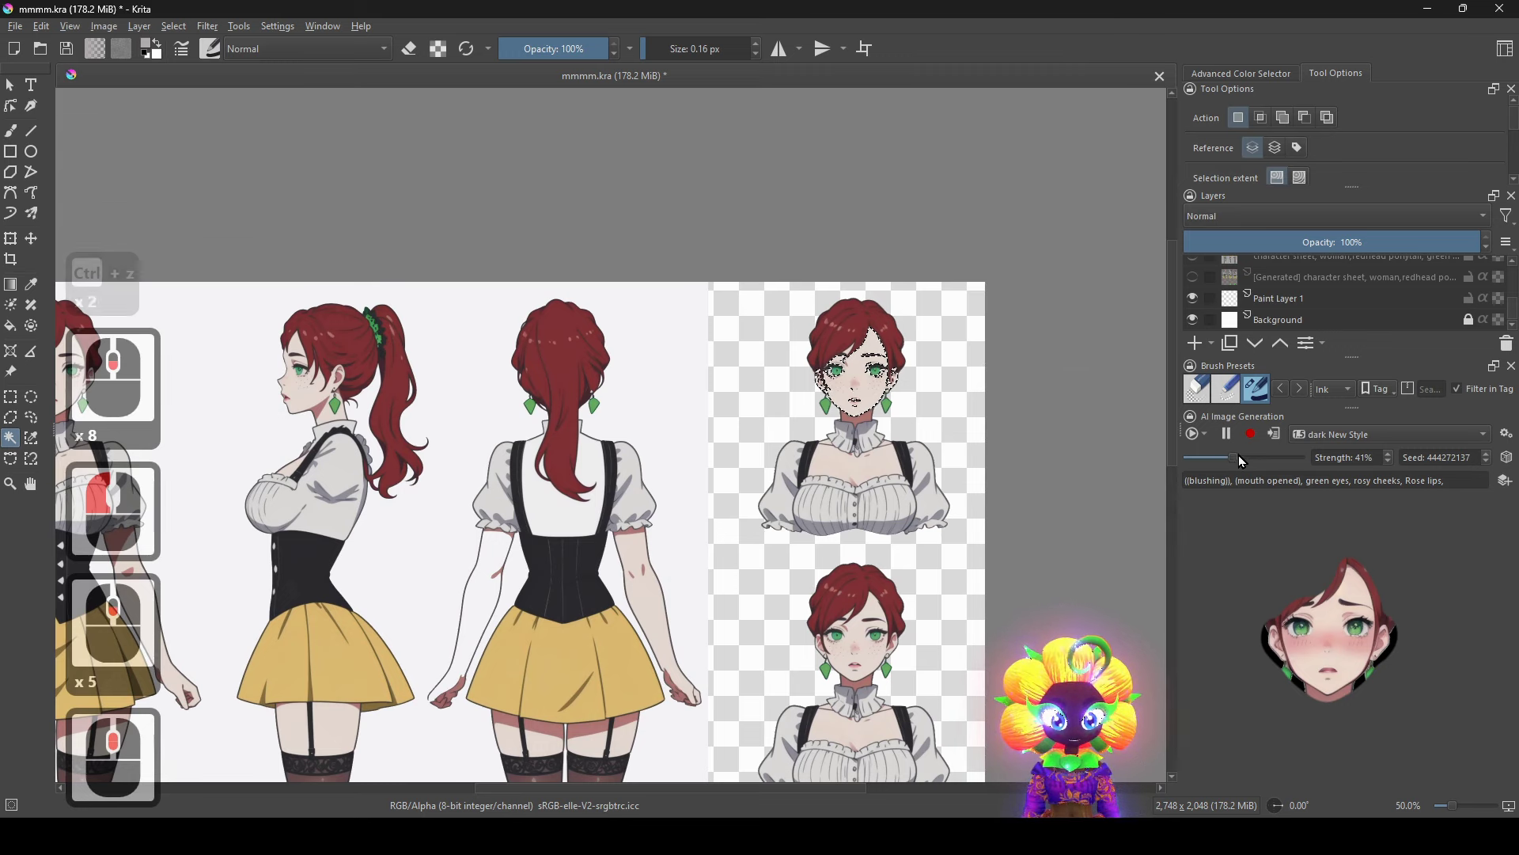
{"action": "left_click", "coordinate": [1227, 434]}
Clear the face selection on the uppermost bust.
{"action": "left_click_drag", "start_coordinate": [685, 383], "coordinate": [681, 357]}
{"action": "scroll", "coordinate": [680, 357], "scroll_direction": "down", "scroll_amount": 3}
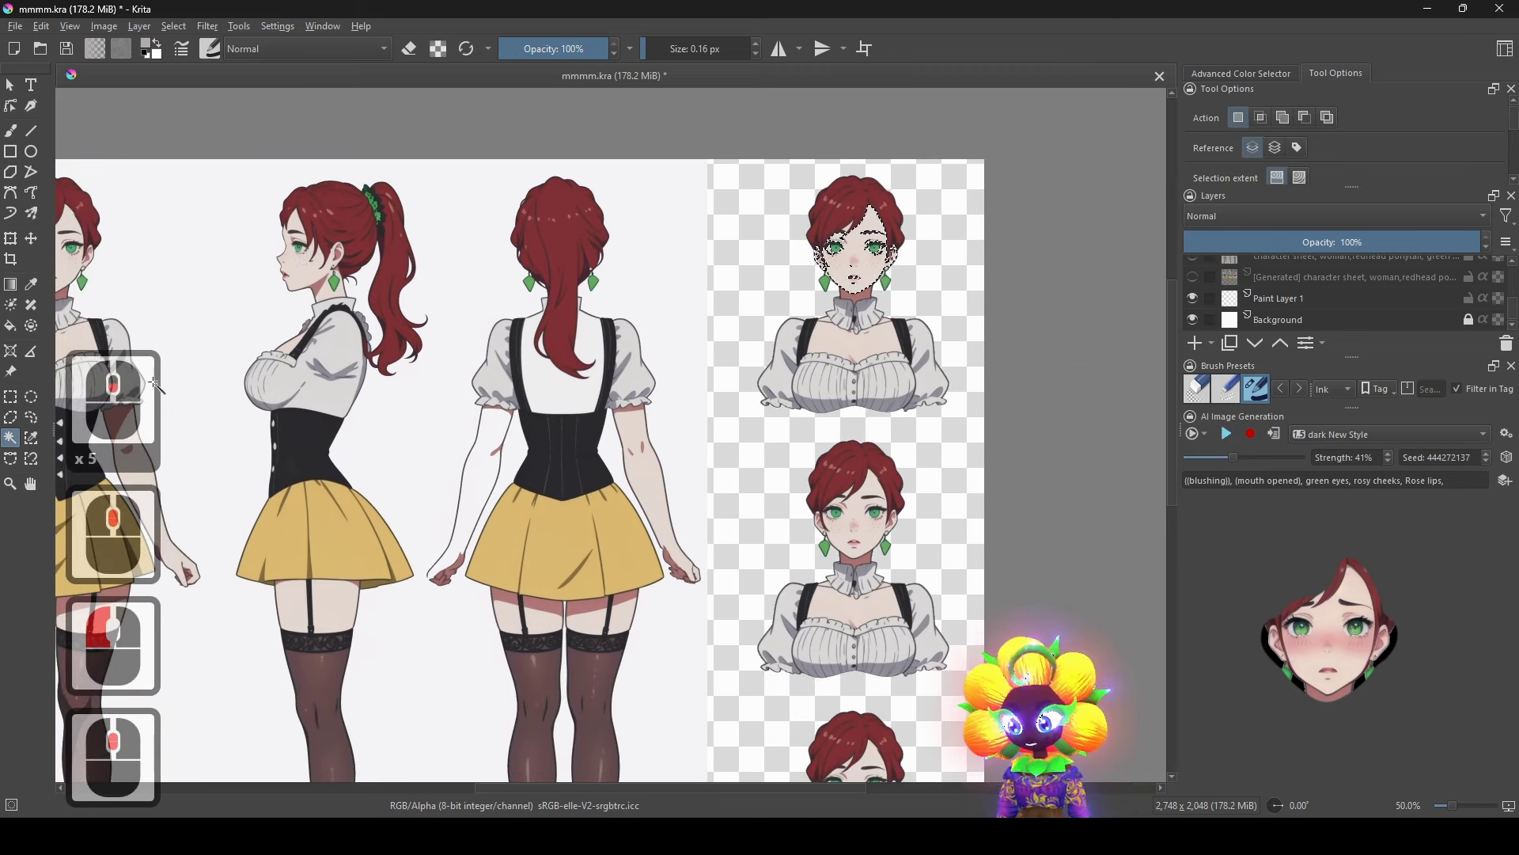
{"action": "left_click", "coordinate": [10, 326]}
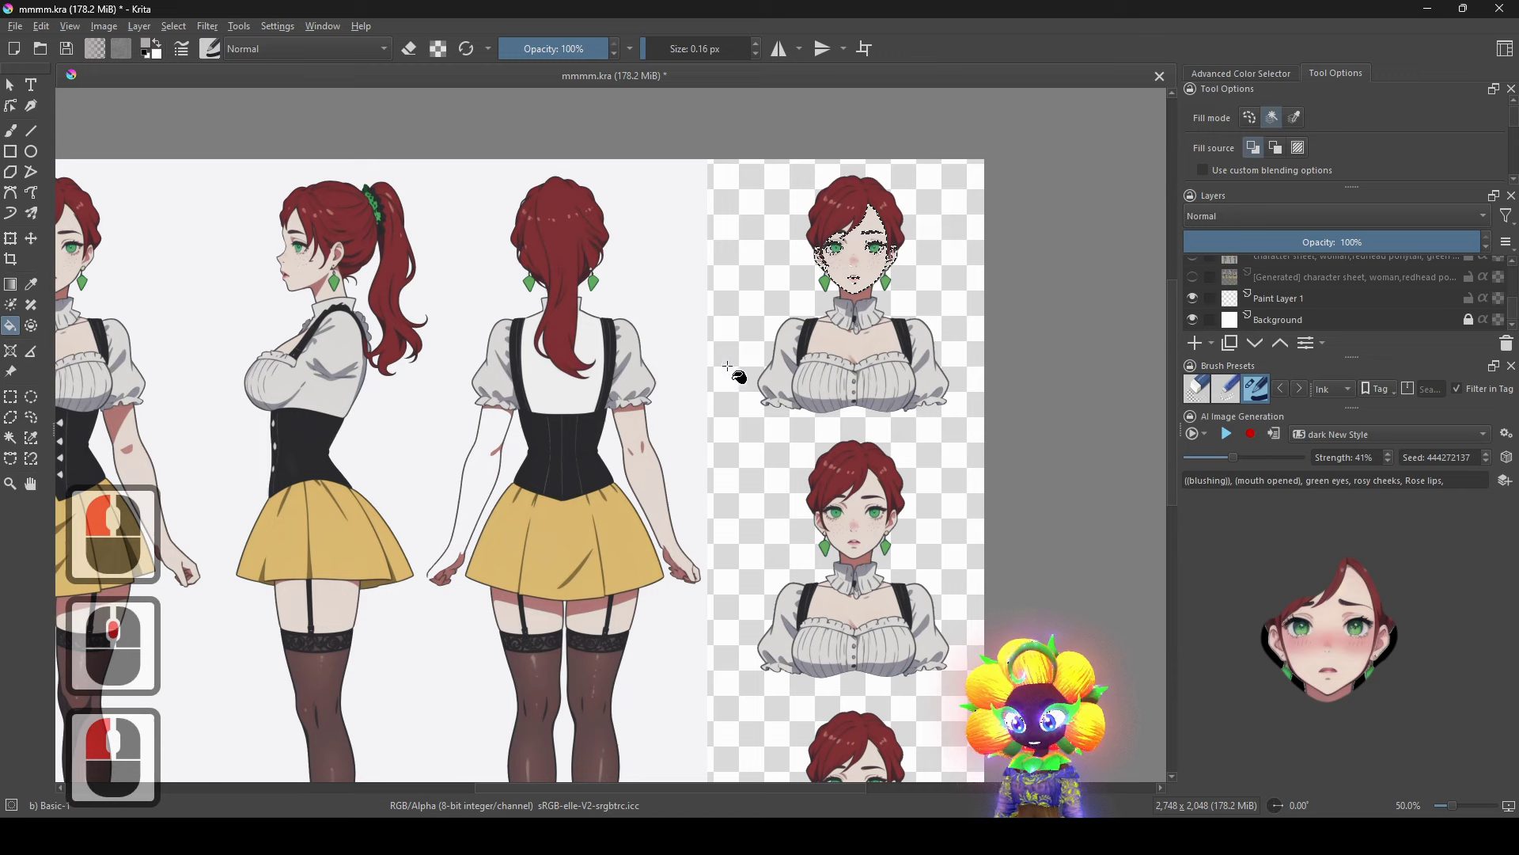
{"action": "scroll", "coordinate": [1224, 293], "scroll_direction": "up", "scroll_amount": 3}
{"action": "scroll", "coordinate": [1225, 294], "scroll_direction": "up", "scroll_amount": 1}
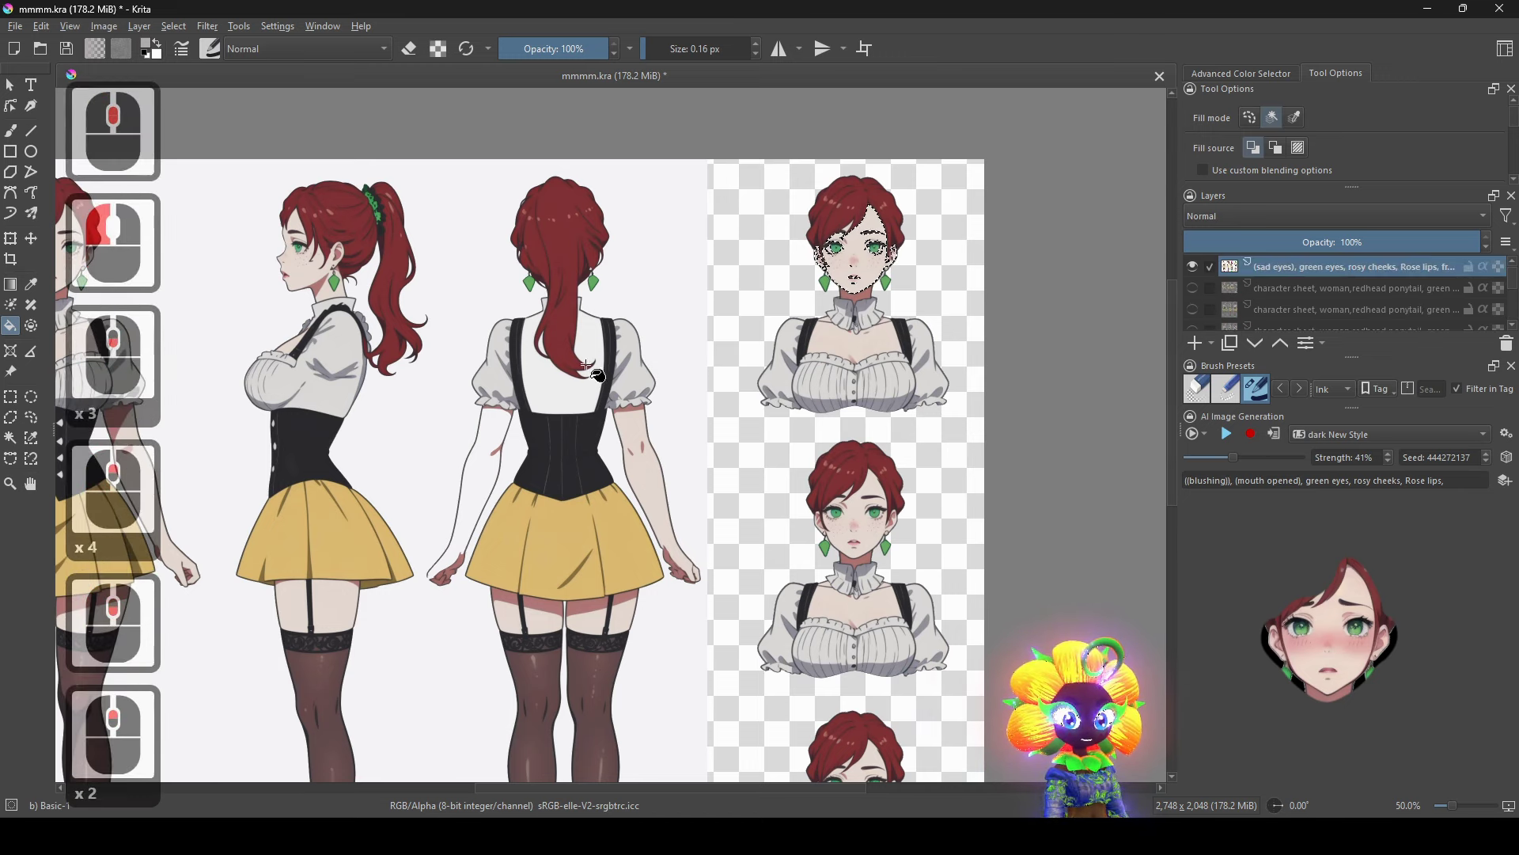
{"action": "left_click", "coordinate": [16, 403]}
{"action": "right_click", "coordinate": [480, 395]}
{"action": "left_click", "coordinate": [165, 302]}
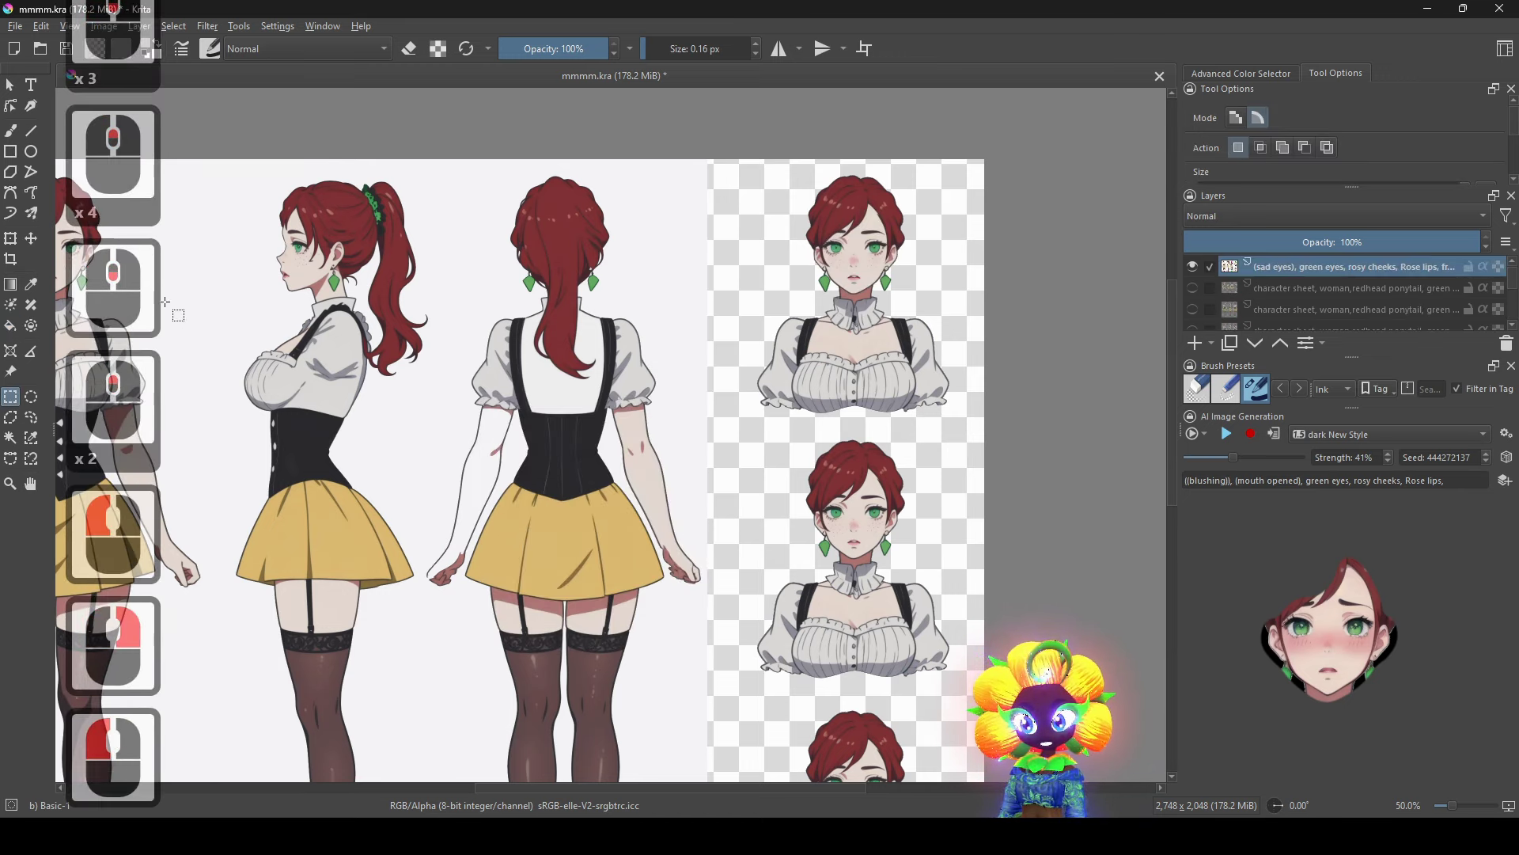
Try to fill the empty area around the busts on the Background layer with the Fill tool, and undo the last action.
{"action": "left_click", "coordinate": [12, 325]}
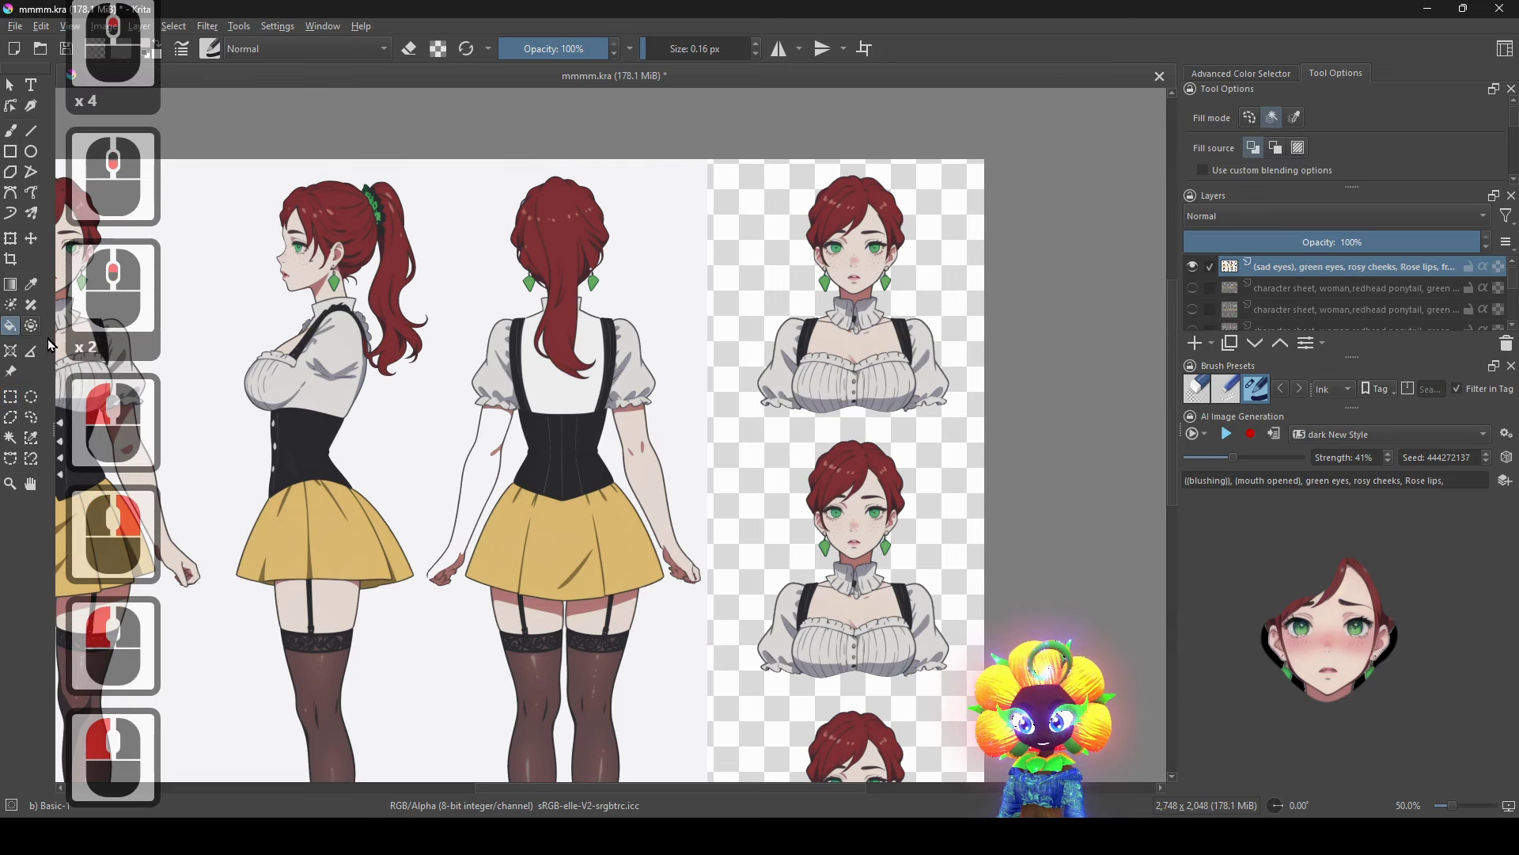
{"action": "left_click_drag", "start_coordinate": [637, 398], "coordinate": [646, 373]}
{"action": "scroll", "coordinate": [1232, 294], "scroll_direction": "down", "scroll_amount": 4}
{"action": "left_click", "coordinate": [1215, 327]}
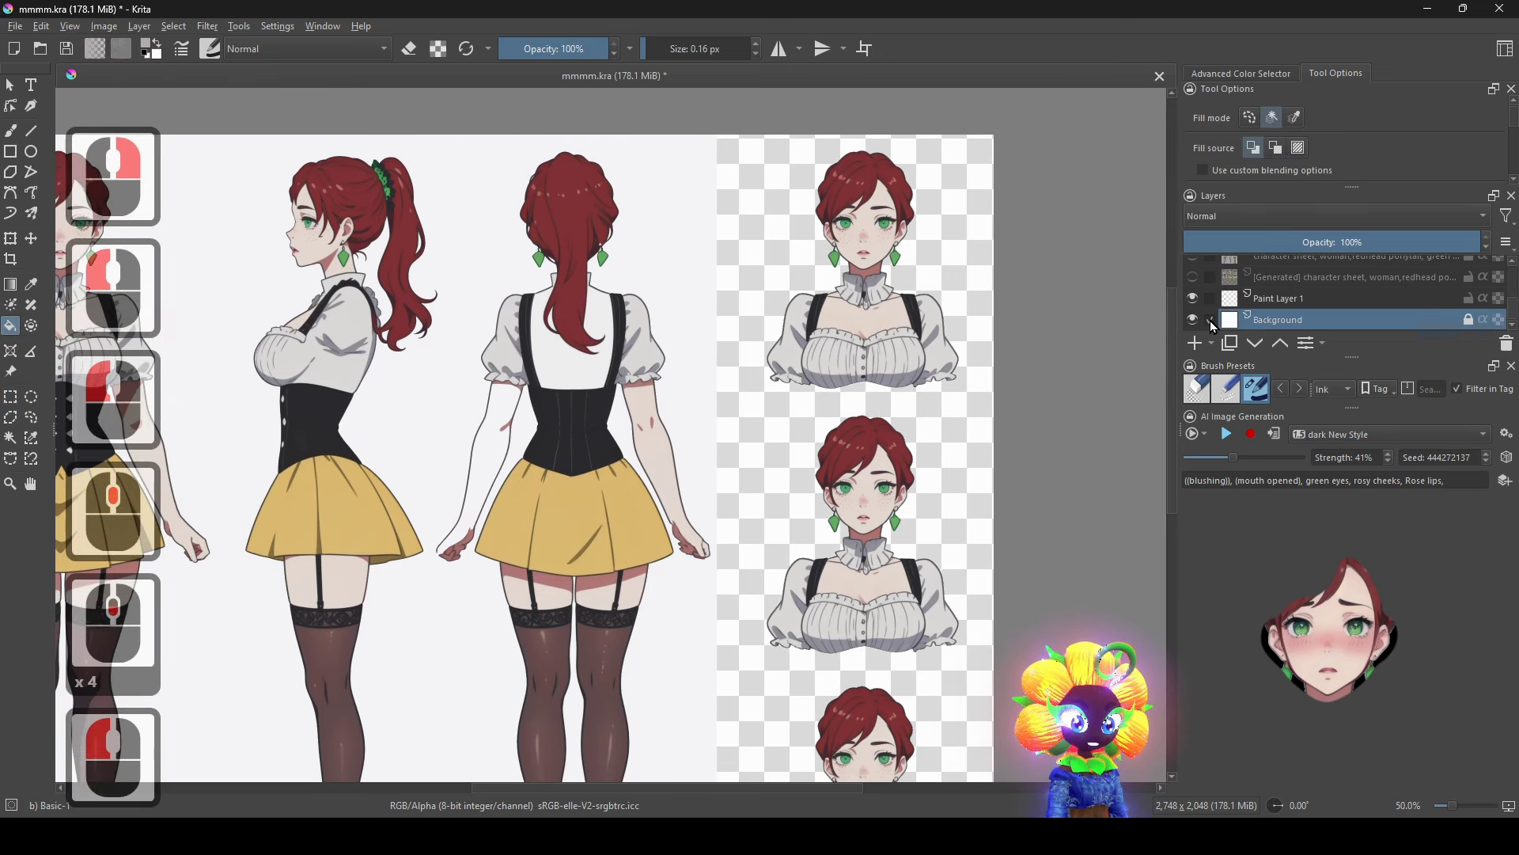
{"action": "left_click", "coordinate": [792, 400]}
{"action": "key", "text": "ctrl+z"}
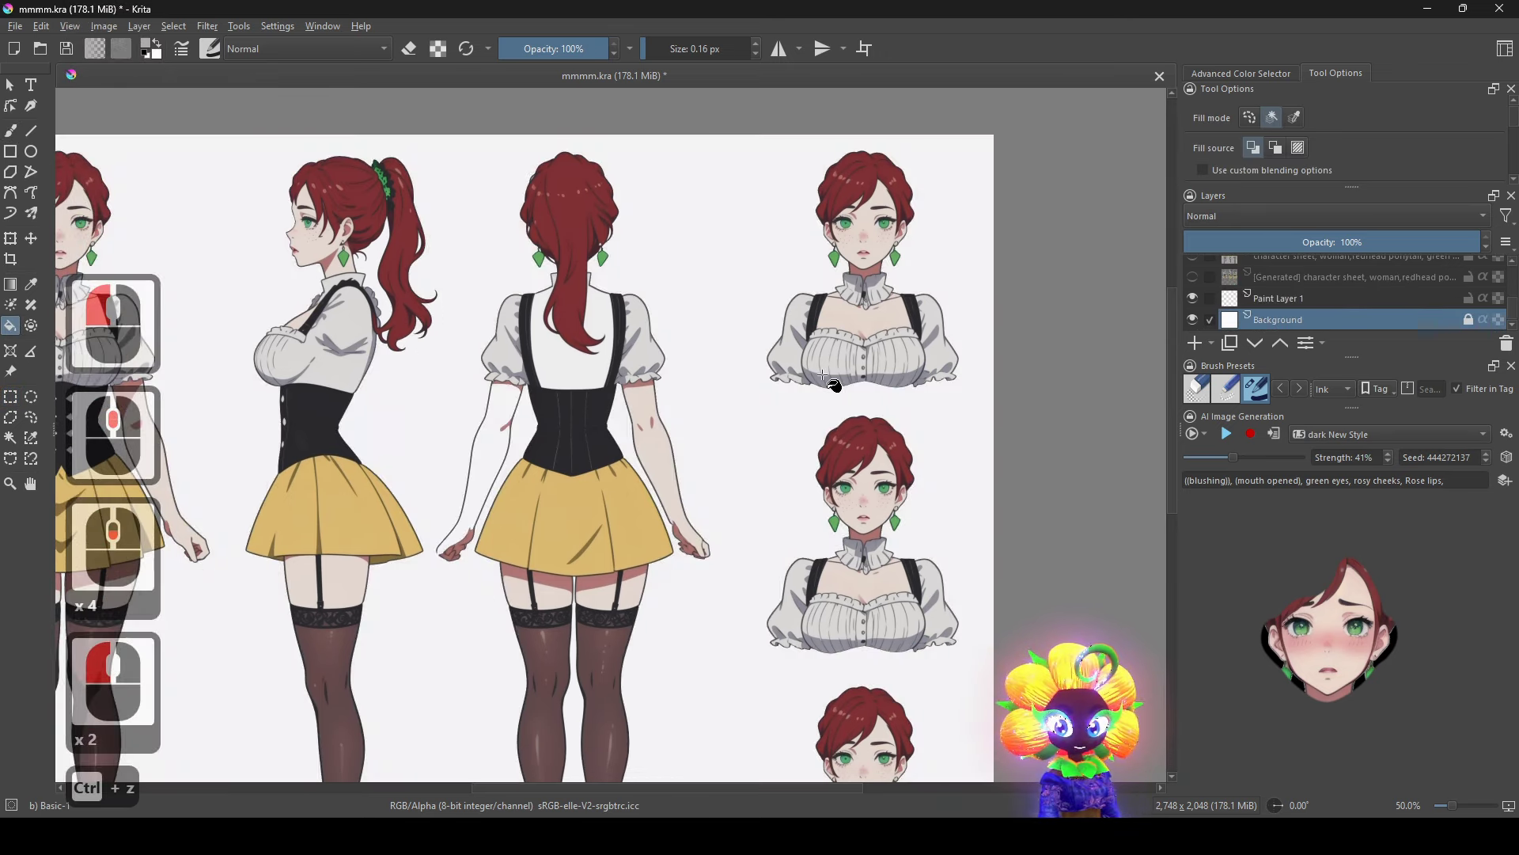
Unlock the Background layer, fill the area around the busts with the light background colour, and lock the layer again.
{"action": "right_click", "coordinate": [824, 376]}
{"action": "left_click", "coordinate": [763, 227]}
{"action": "scroll", "coordinate": [1345, 309], "scroll_direction": "up", "scroll_amount": 6}
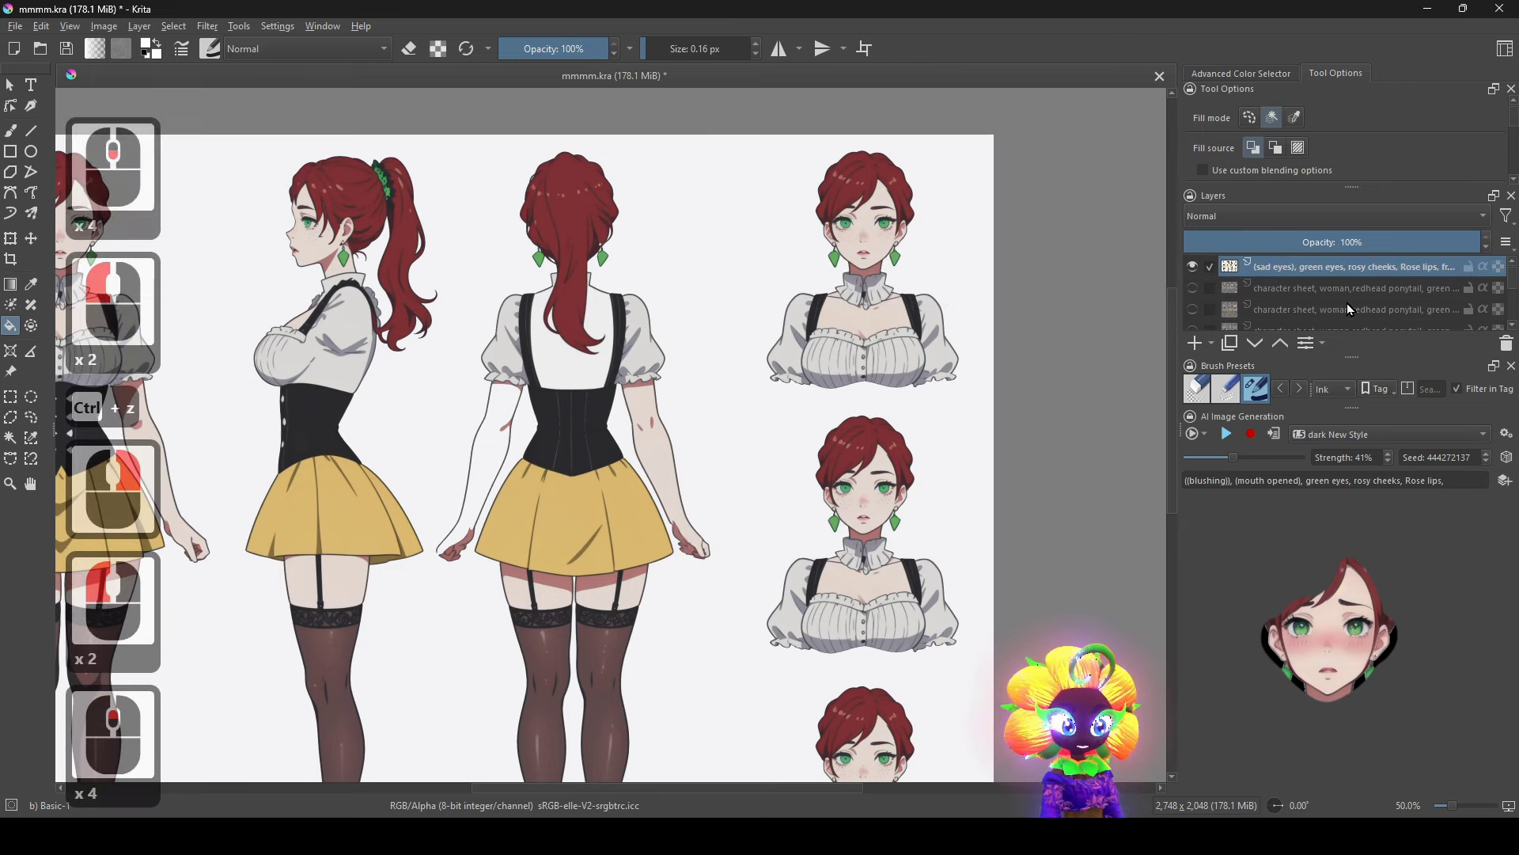
{"action": "left_click", "coordinate": [1211, 268]}
{"action": "scroll", "coordinate": [1266, 326], "scroll_direction": "down", "scroll_amount": 4}
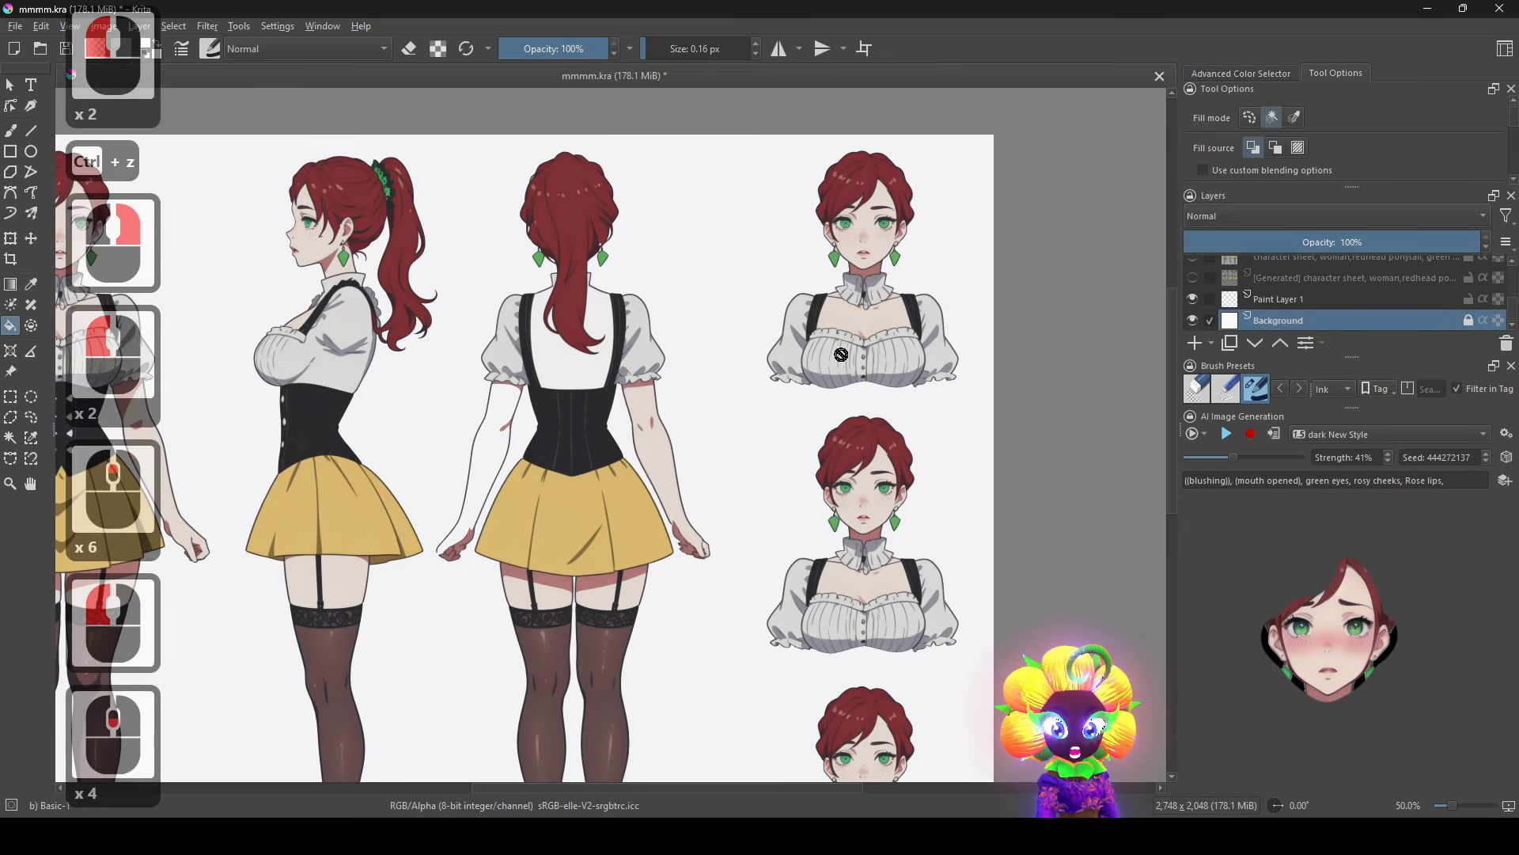
{"action": "left_click", "coordinate": [1210, 300]}
{"action": "left_click", "coordinate": [1210, 302]}
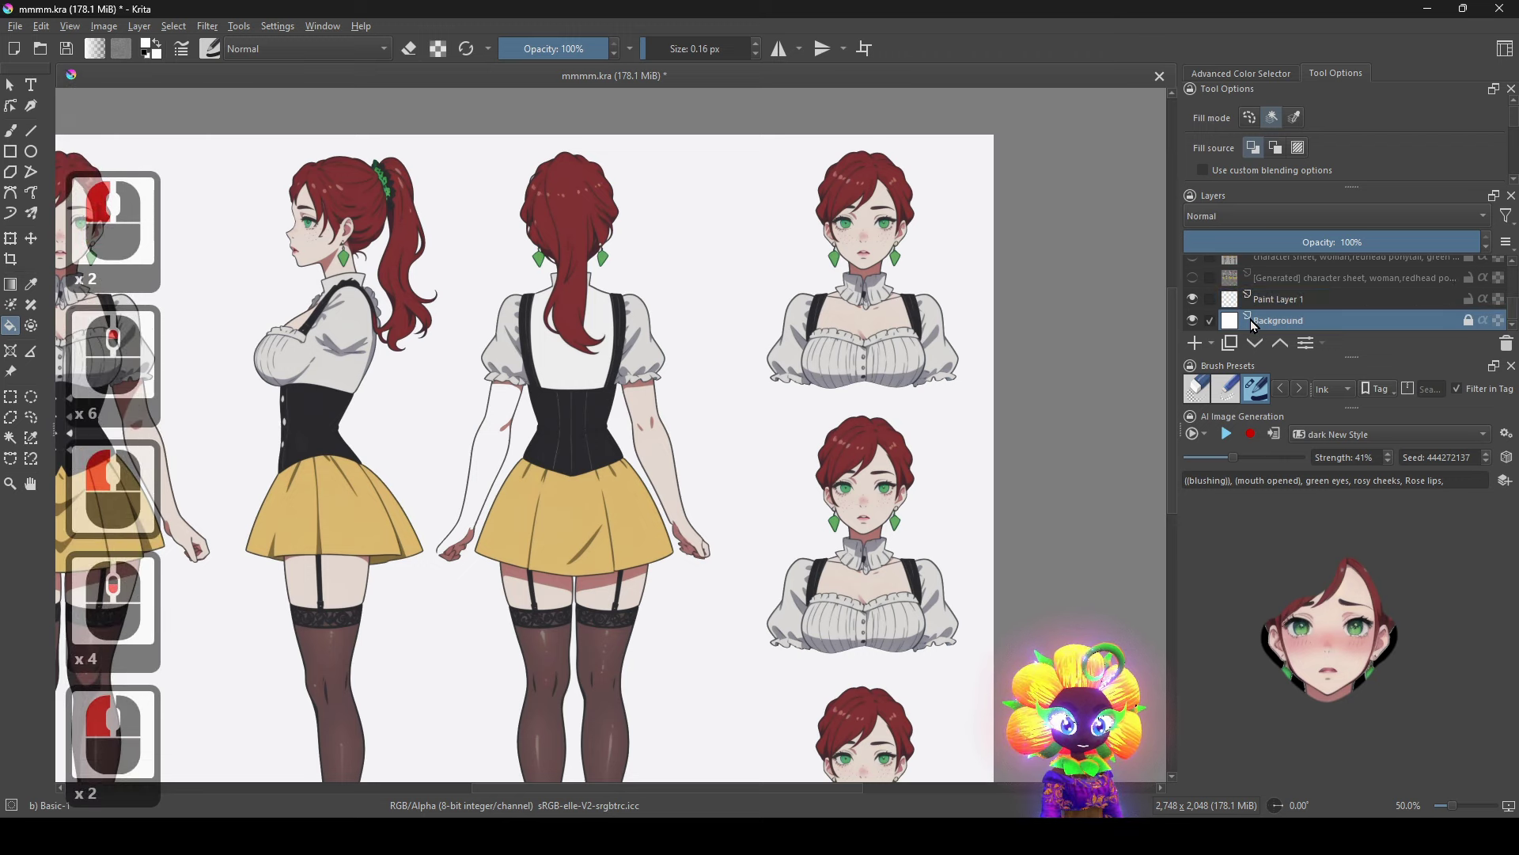
{"action": "left_click", "coordinate": [1468, 321]}
{"action": "left_click", "coordinate": [772, 403]}
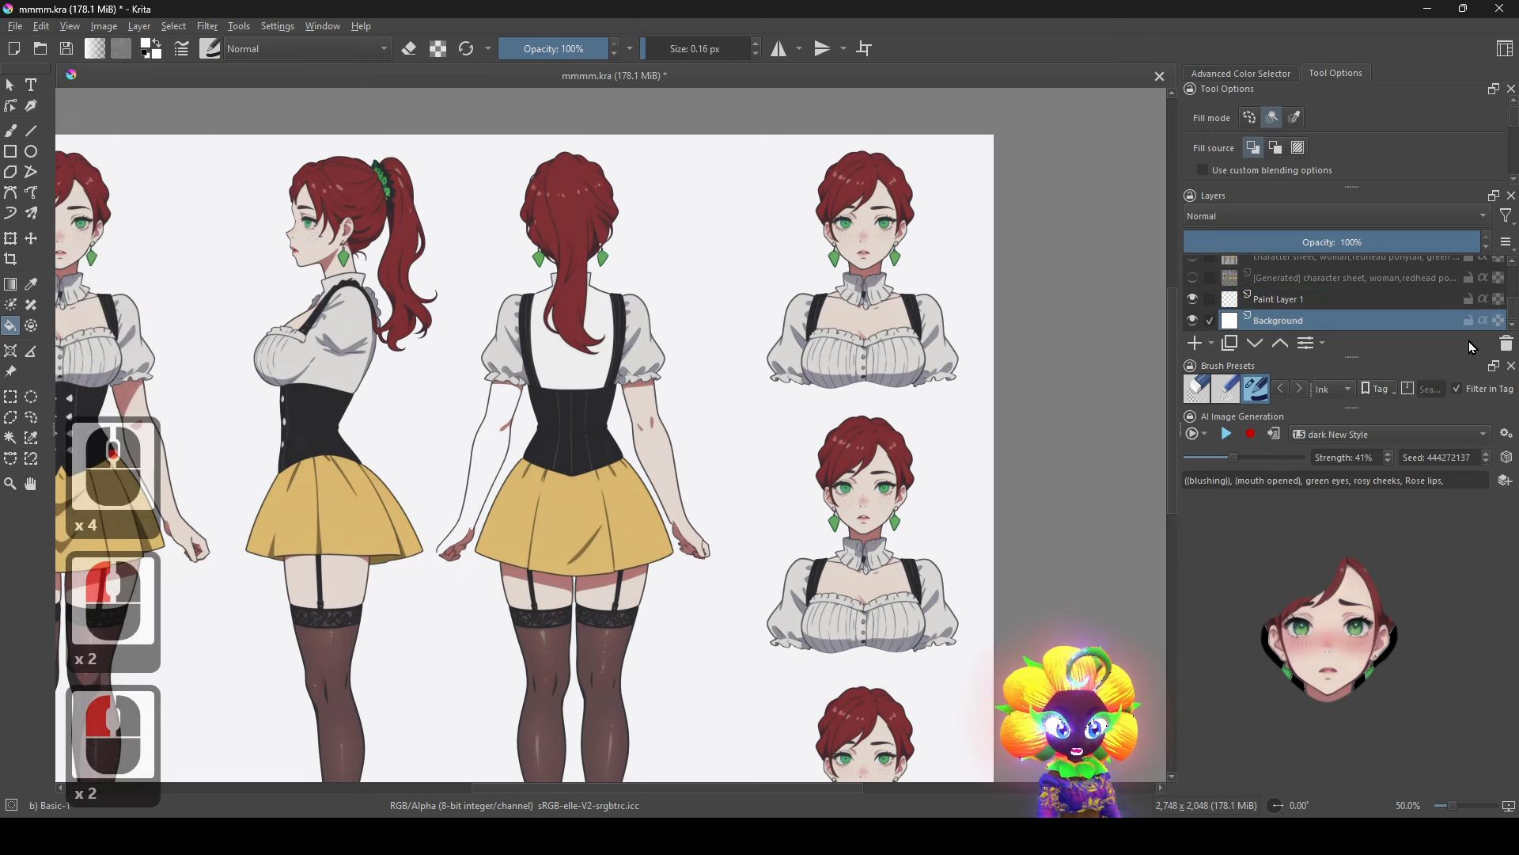
{"action": "left_click", "coordinate": [1468, 321]}
Toggle the Background layer's visibility off and on, and make the "(sad eyes)" layer active.
{"action": "scroll", "coordinate": [1269, 288], "scroll_direction": "up", "scroll_amount": 5}
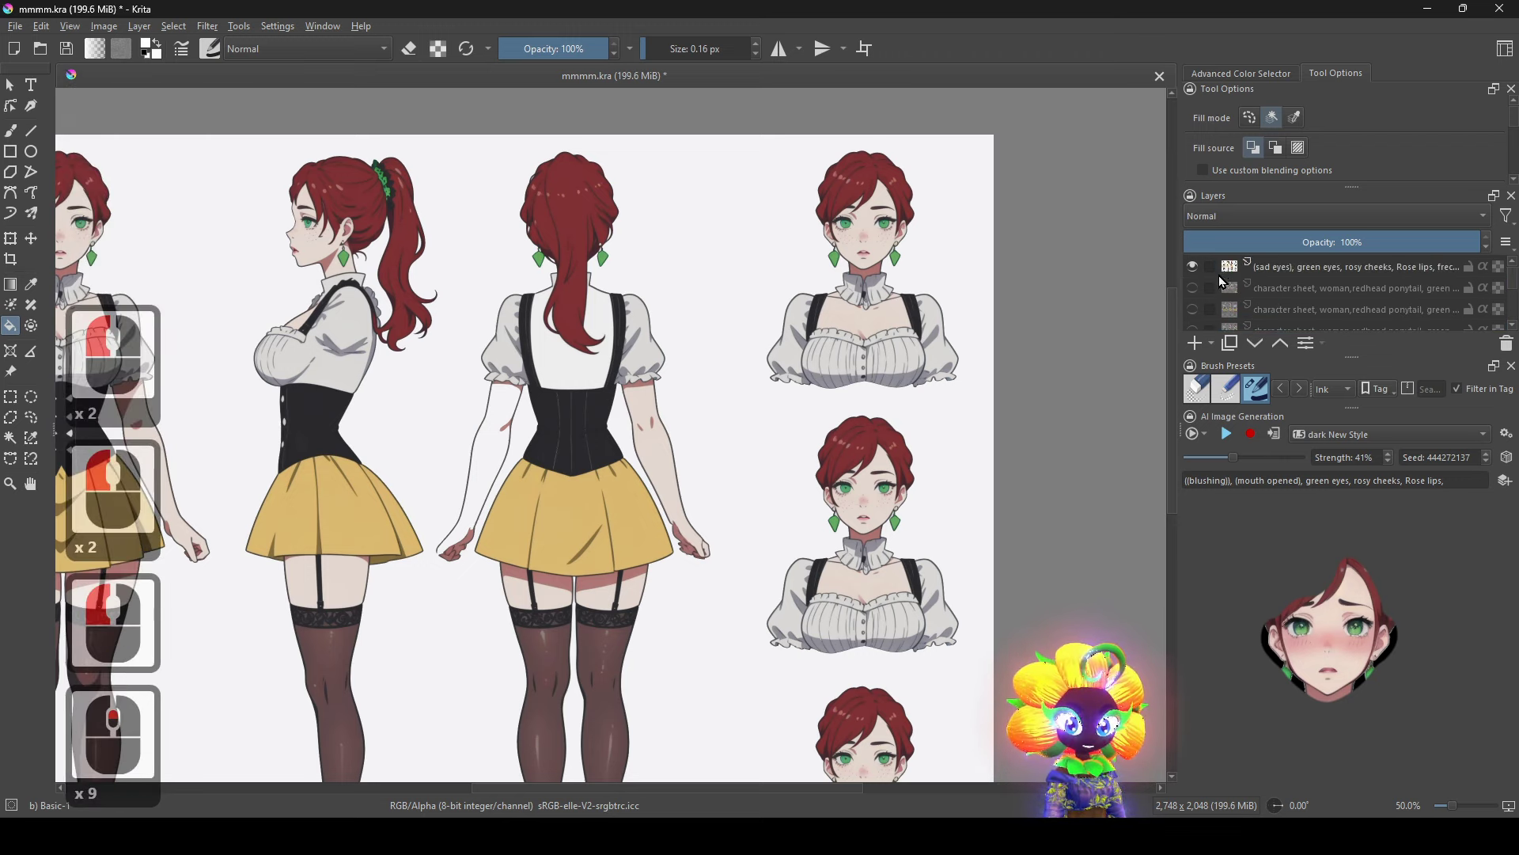
{"action": "scroll", "coordinate": [1219, 281], "scroll_direction": "down", "scroll_amount": 3}
{"action": "left_click", "coordinate": [1192, 321]}
{"action": "left_click", "coordinate": [1192, 320]}
{"action": "scroll", "coordinate": [1241, 294], "scroll_direction": "up", "scroll_amount": 7}
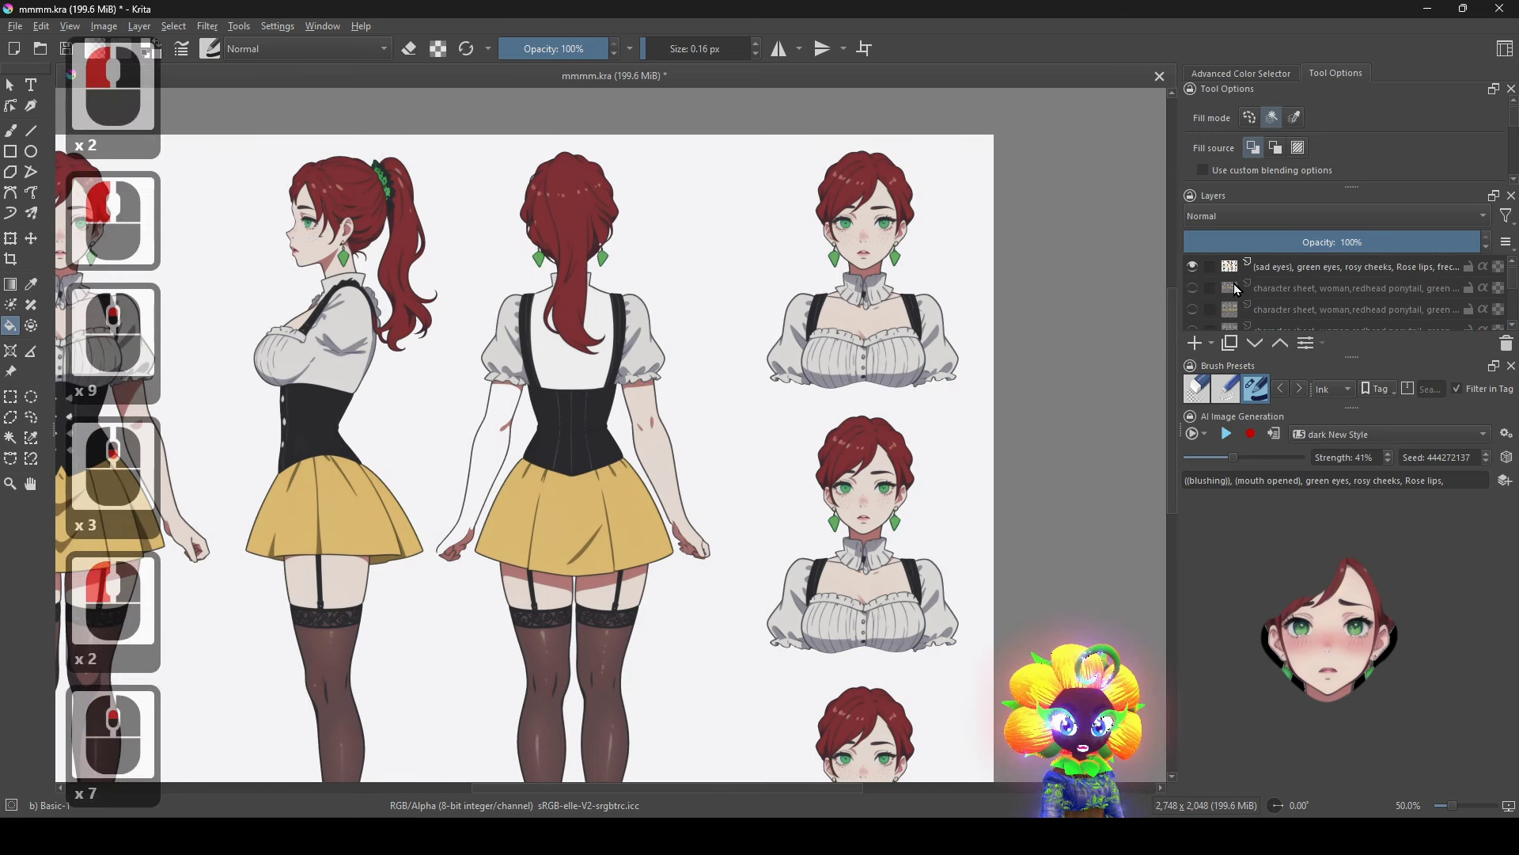
{"action": "left_click", "coordinate": [1213, 269]}
{"action": "scroll", "coordinate": [1213, 273], "scroll_direction": "down", "scroll_amount": 5}
{"action": "left_click", "coordinate": [1209, 320]}
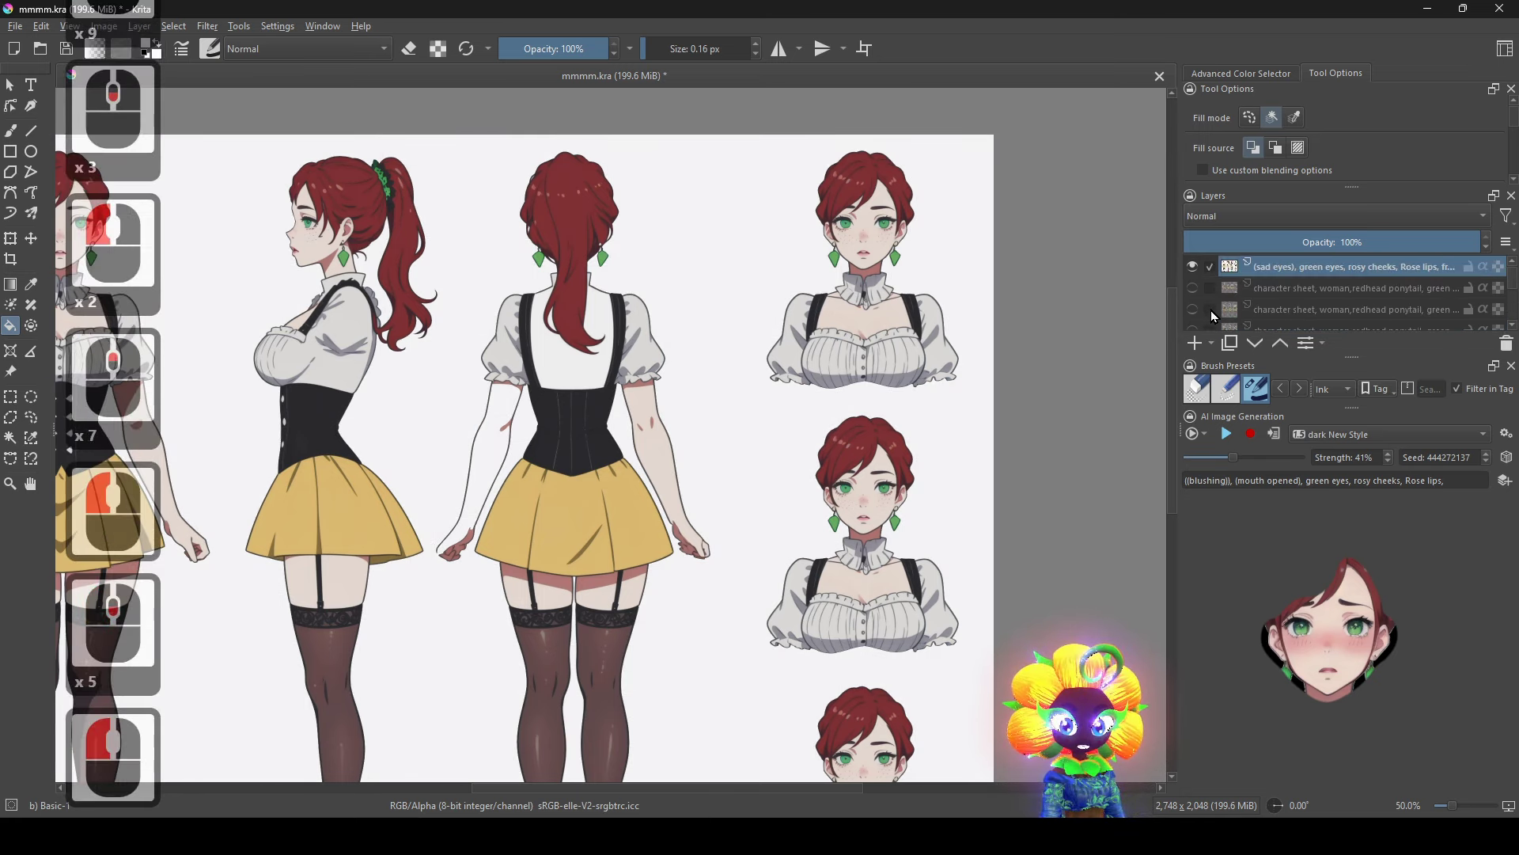
Select the face skin and ears of the top bust on the "(sad eyes)" layer with the contiguous selection tool.
{"action": "scroll", "coordinate": [964, 415], "scroll_direction": "up", "scroll_amount": 1}
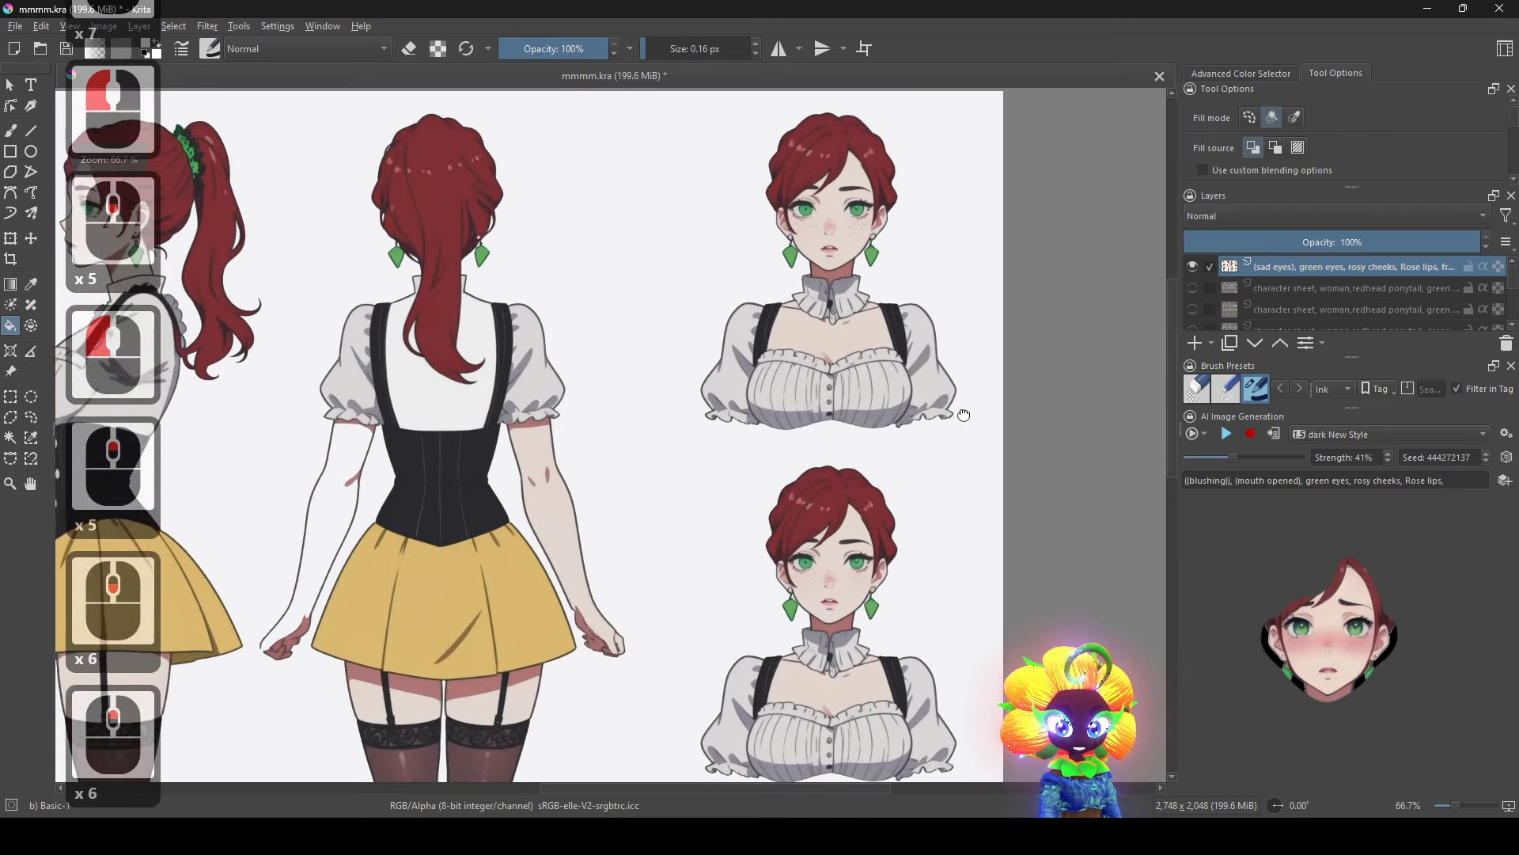
{"action": "scroll", "coordinate": [963, 415], "scroll_direction": "up", "scroll_amount": 2}
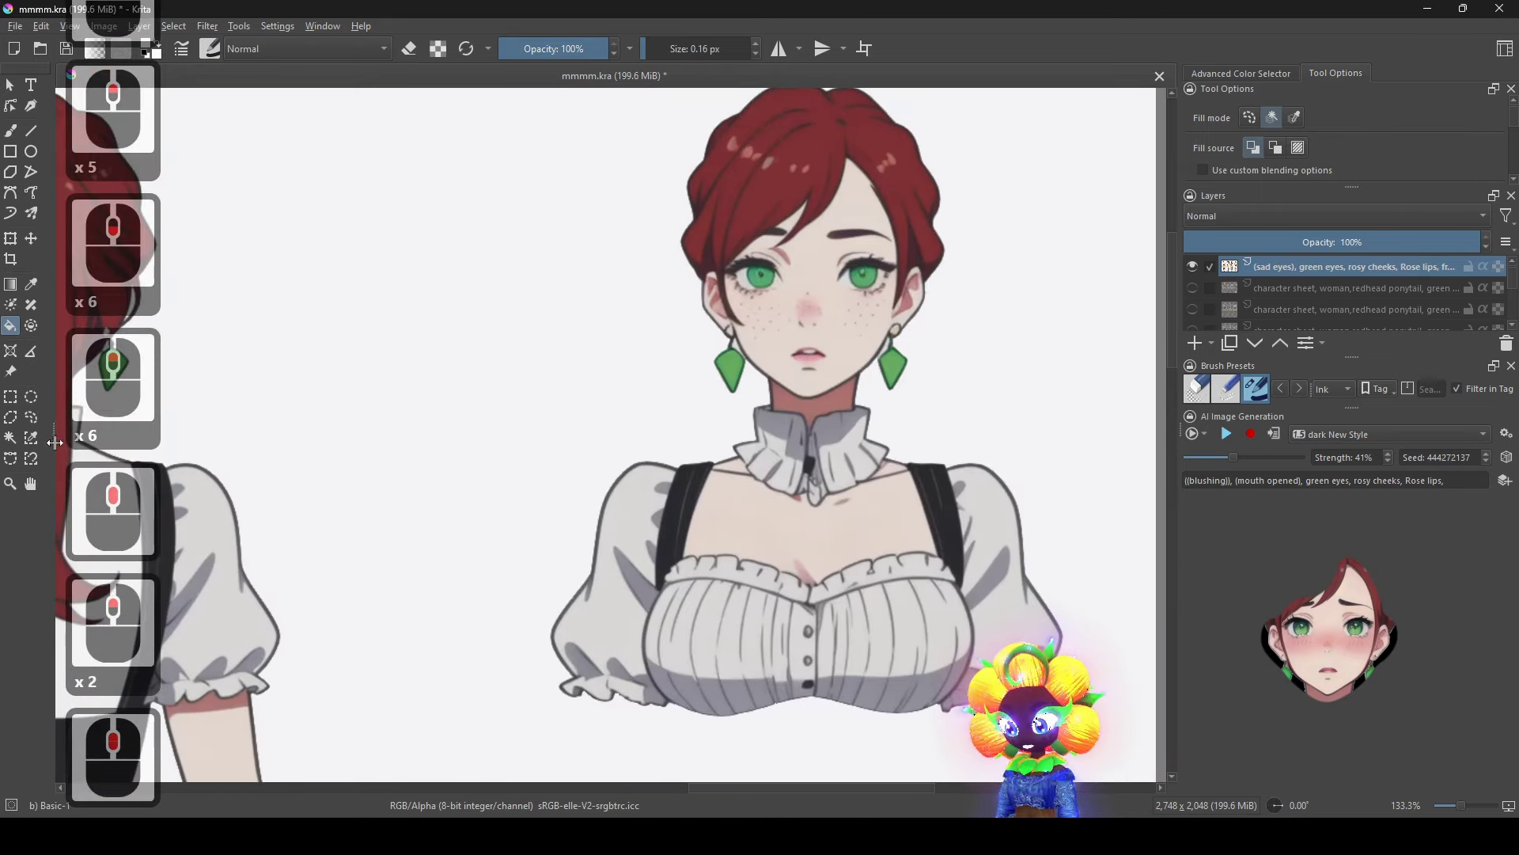
{"action": "left_click", "coordinate": [11, 440]}
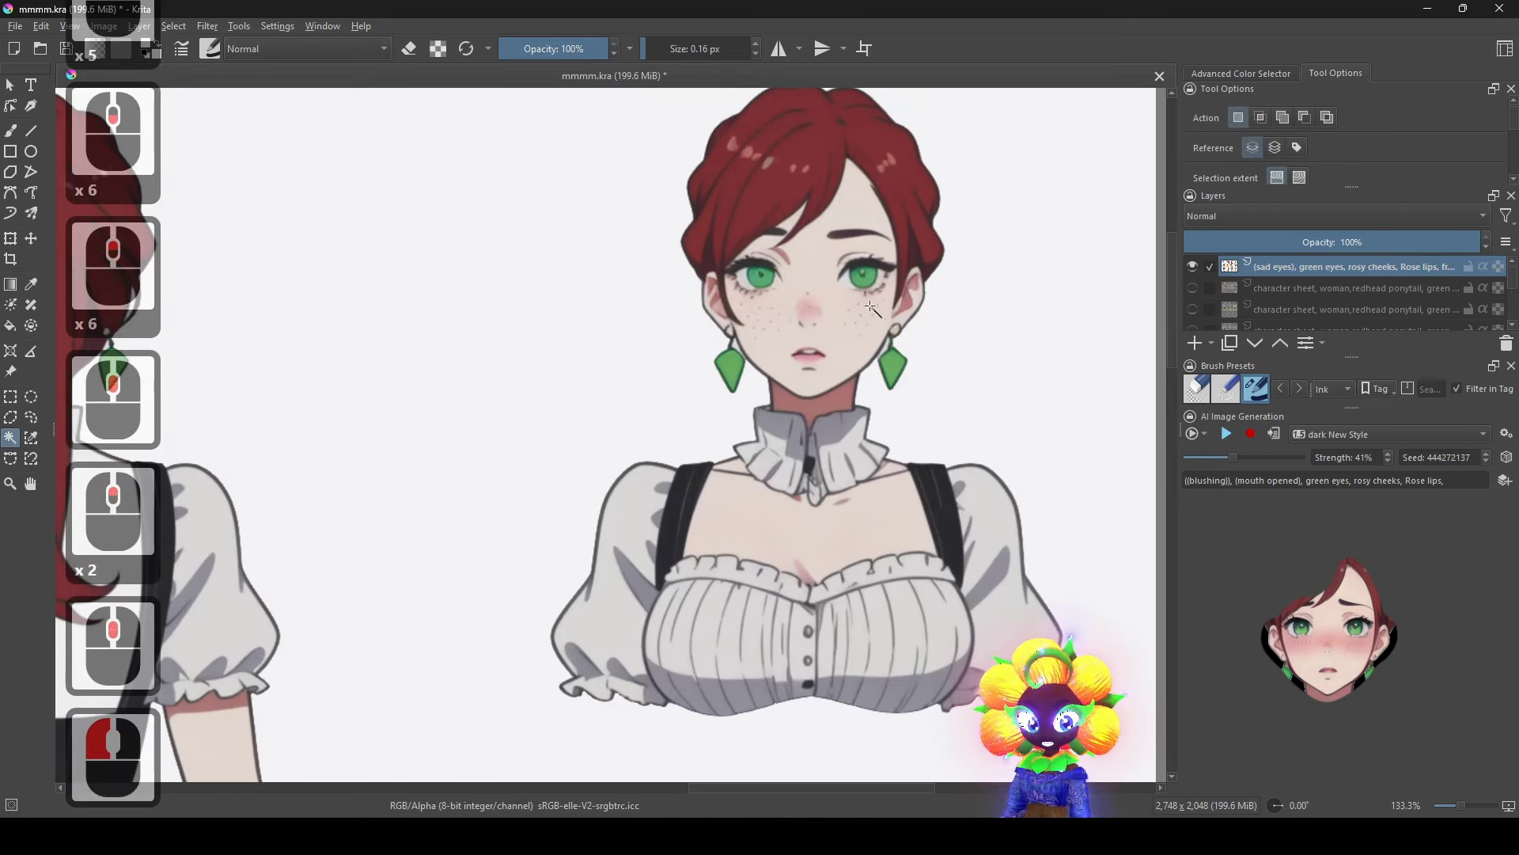
{"action": "left_click", "coordinate": [810, 315]}
{"action": "scroll", "coordinate": [810, 315], "scroll_direction": "up", "scroll_amount": 2}
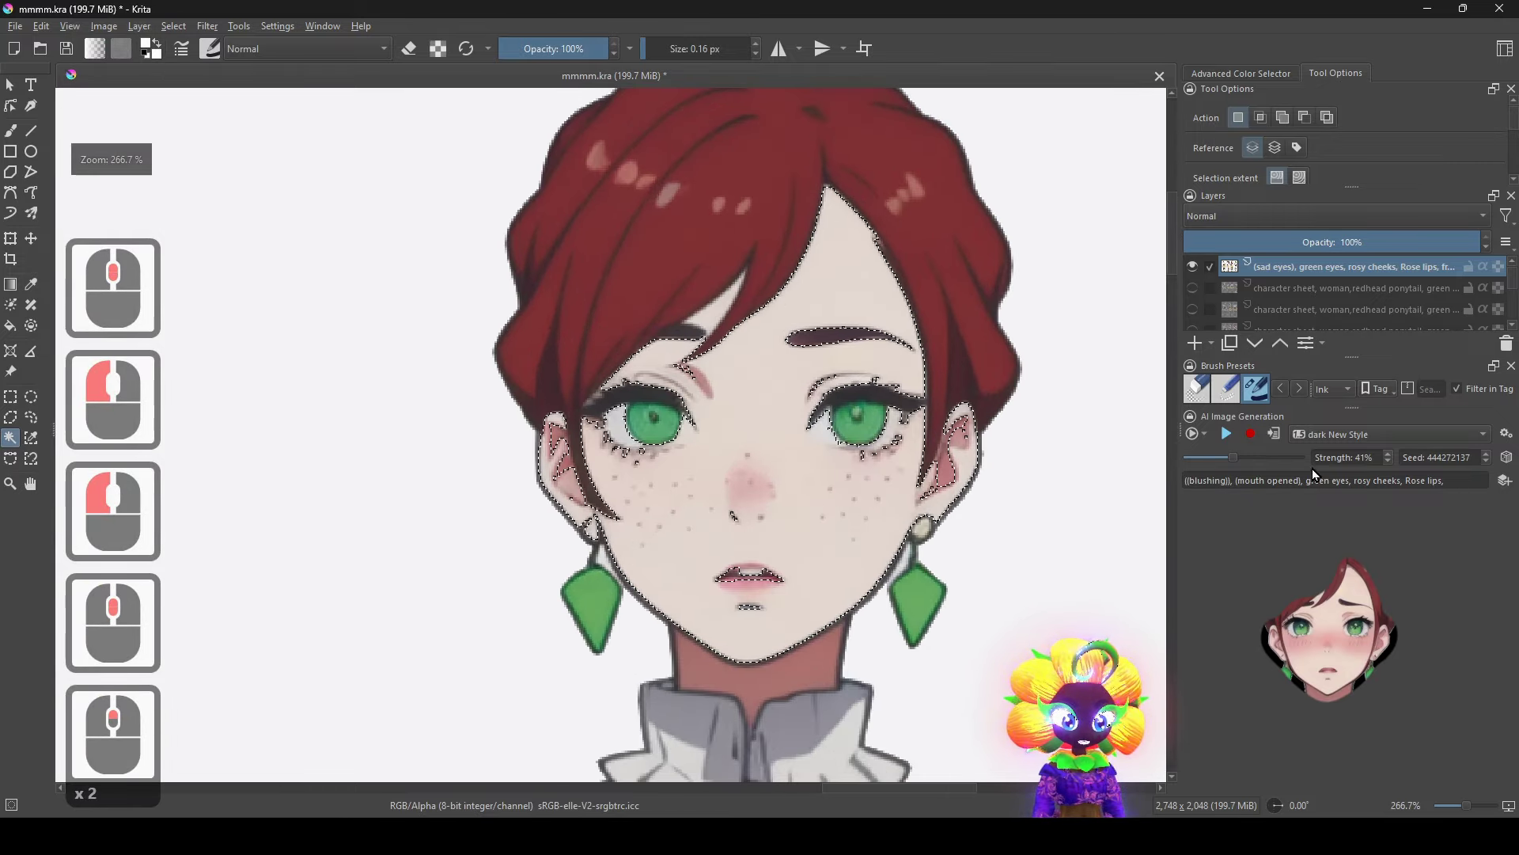
Generate the face live from the prompt "(((blushing))), (mouth opened), green eyes, rosy cheeks, Rose lips," and apply it as a new layer.
{"action": "left_click", "coordinate": [1227, 434]}
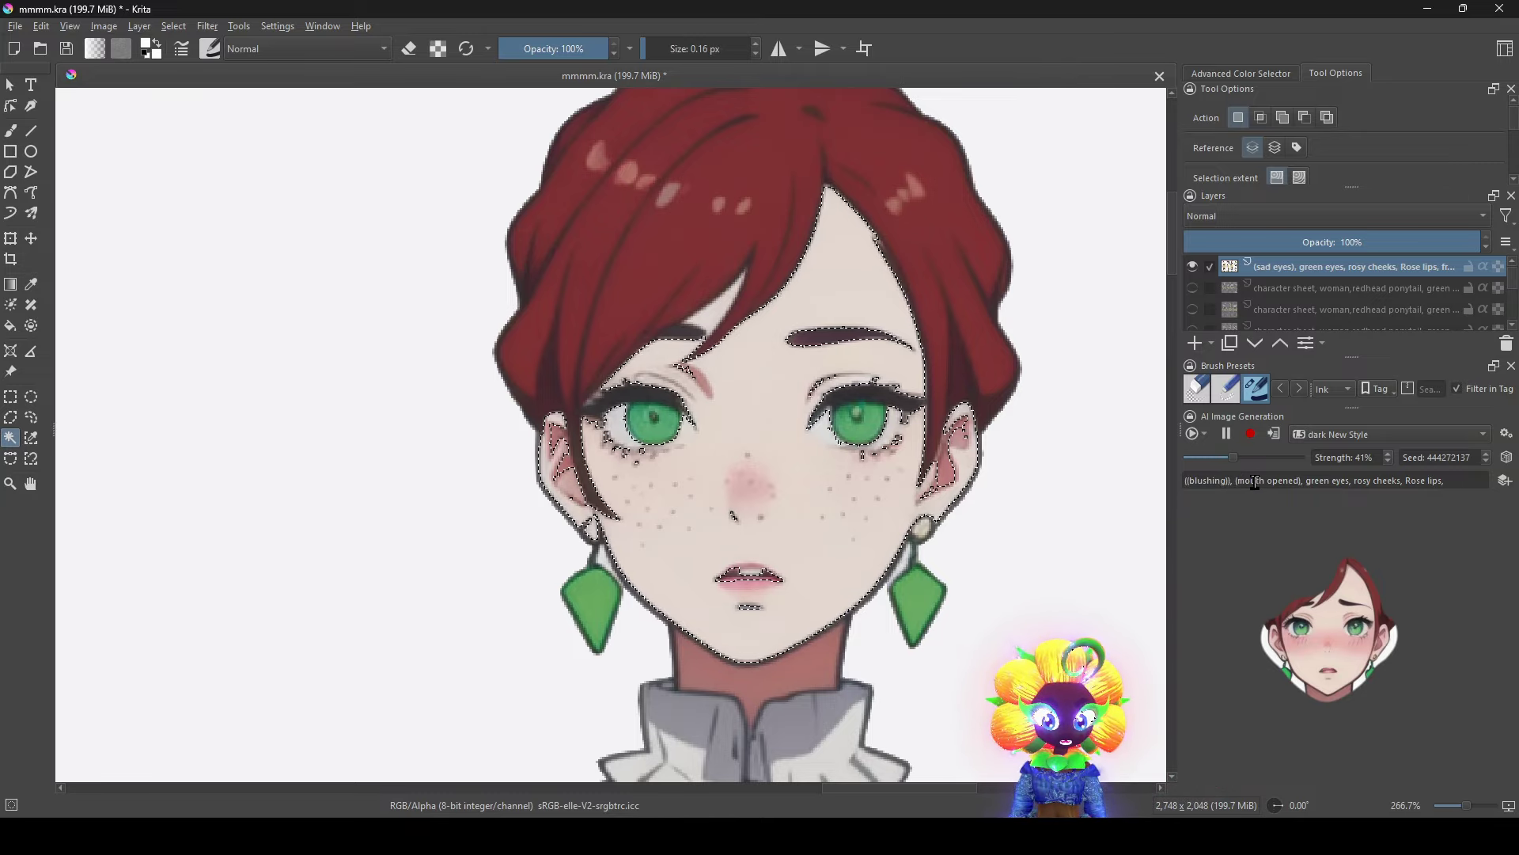
{"action": "left_click", "coordinate": [1230, 480]}
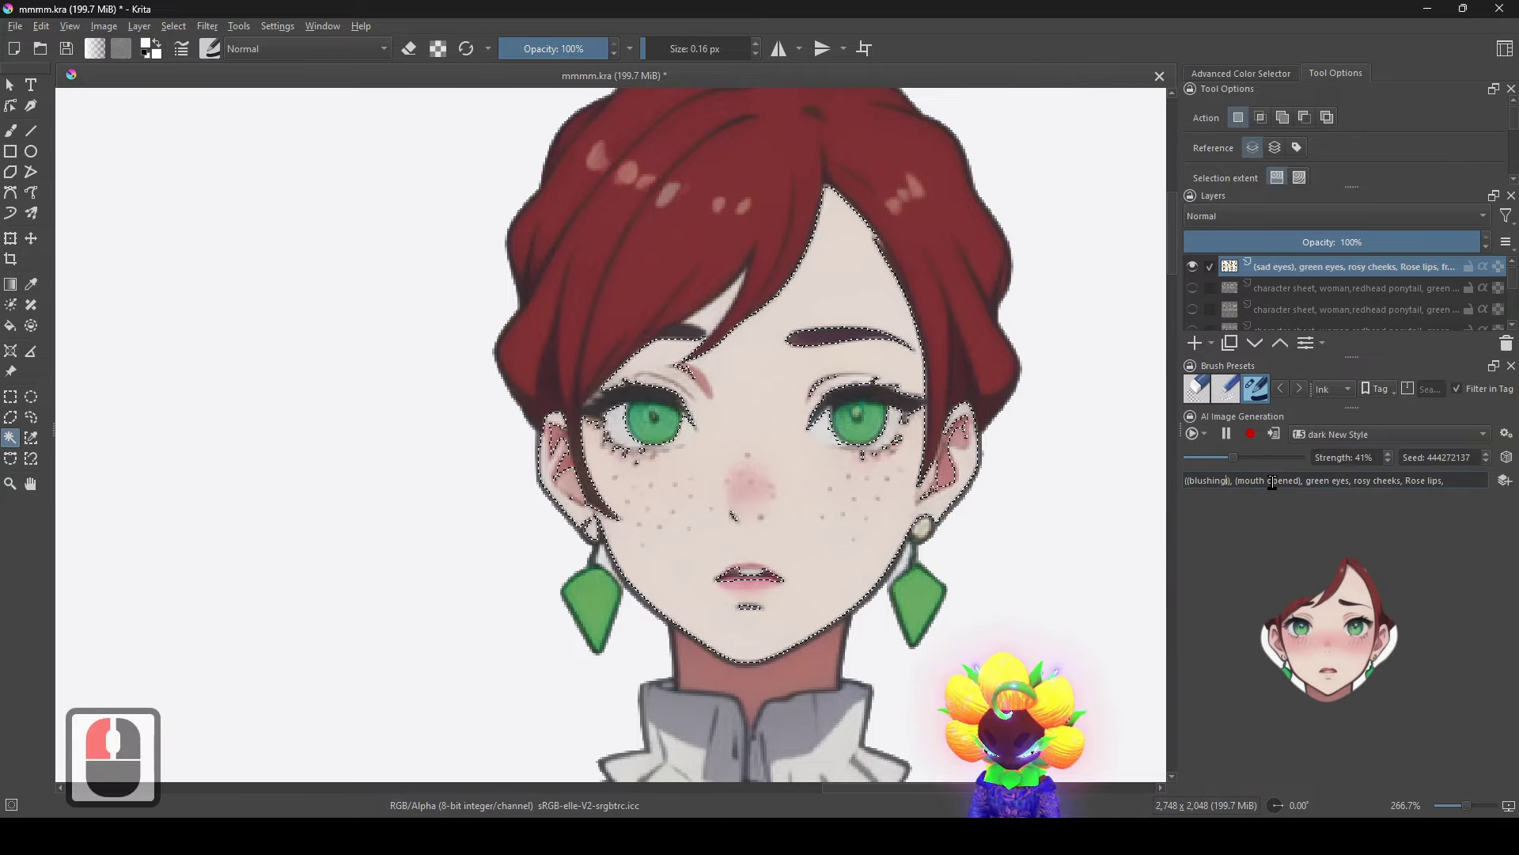
{"action": "type", "text": ")"}
{"action": "left_click", "coordinate": [1189, 481]}
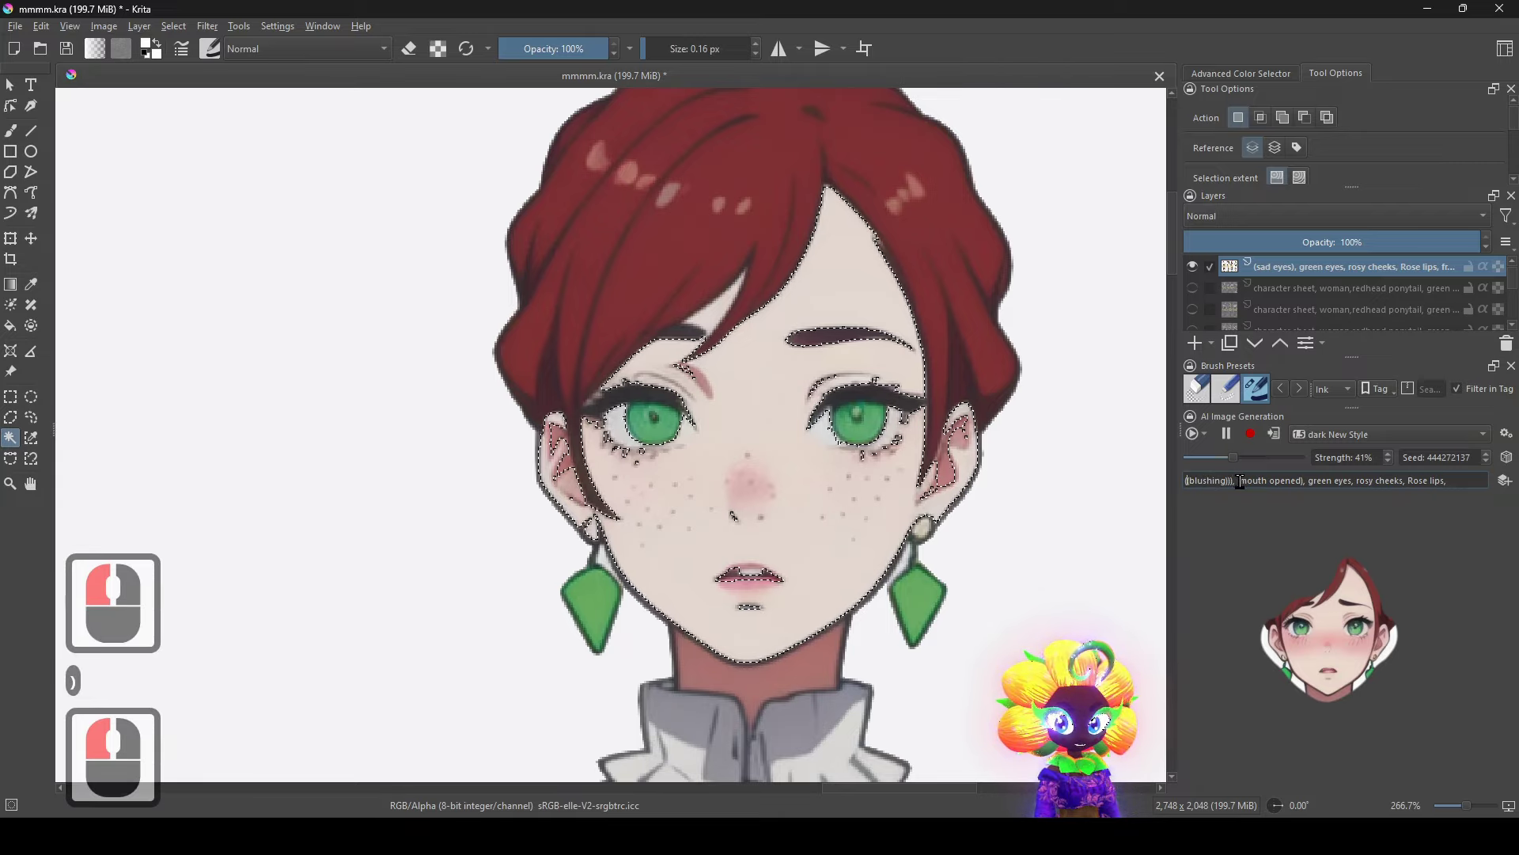
{"action": "type", "text": "9"}
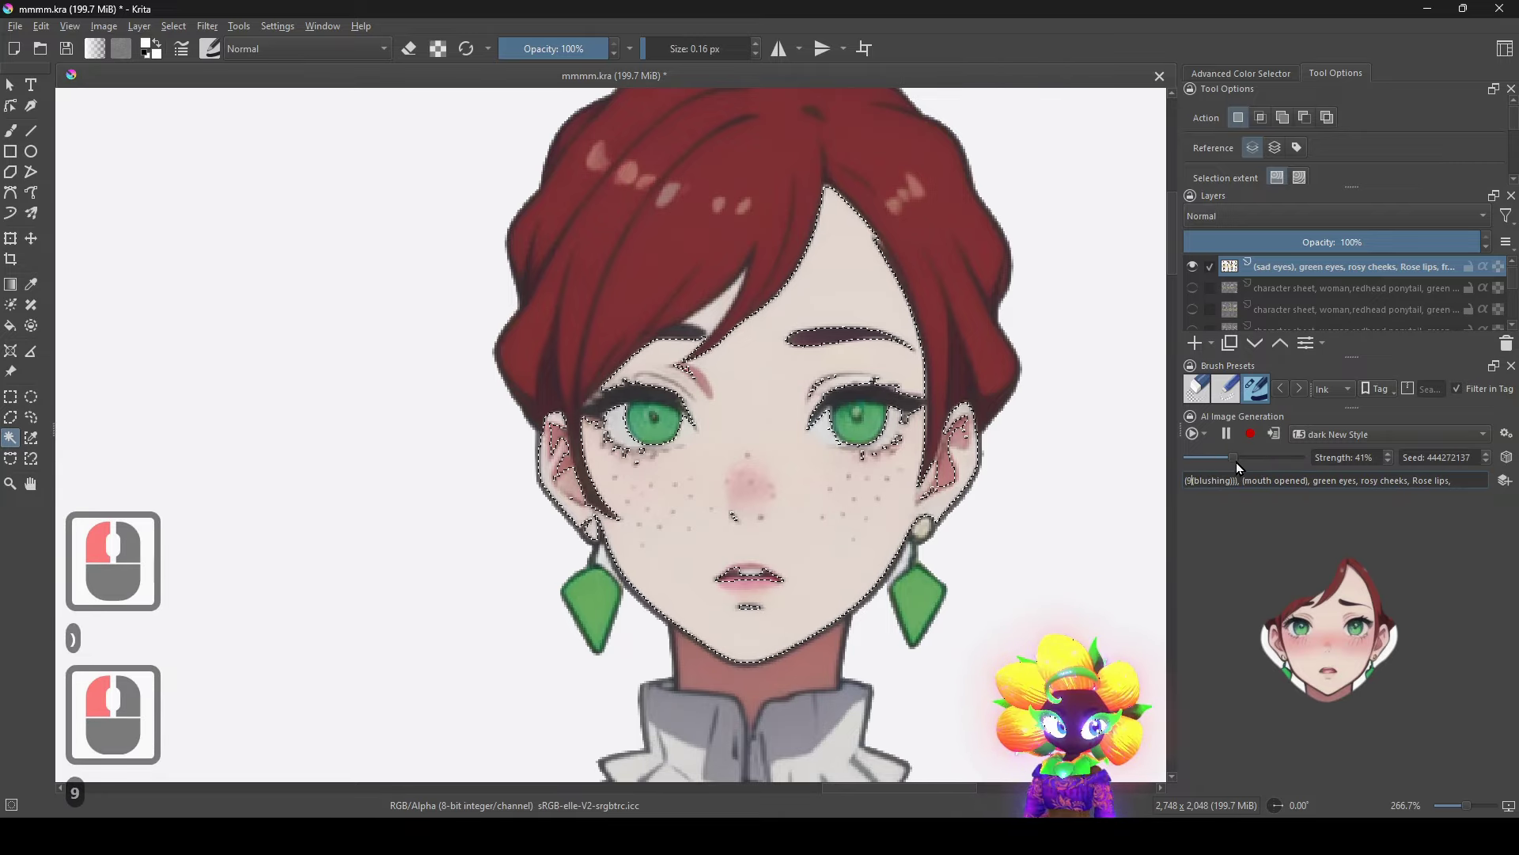
{"action": "key", "text": "BackSpace"}
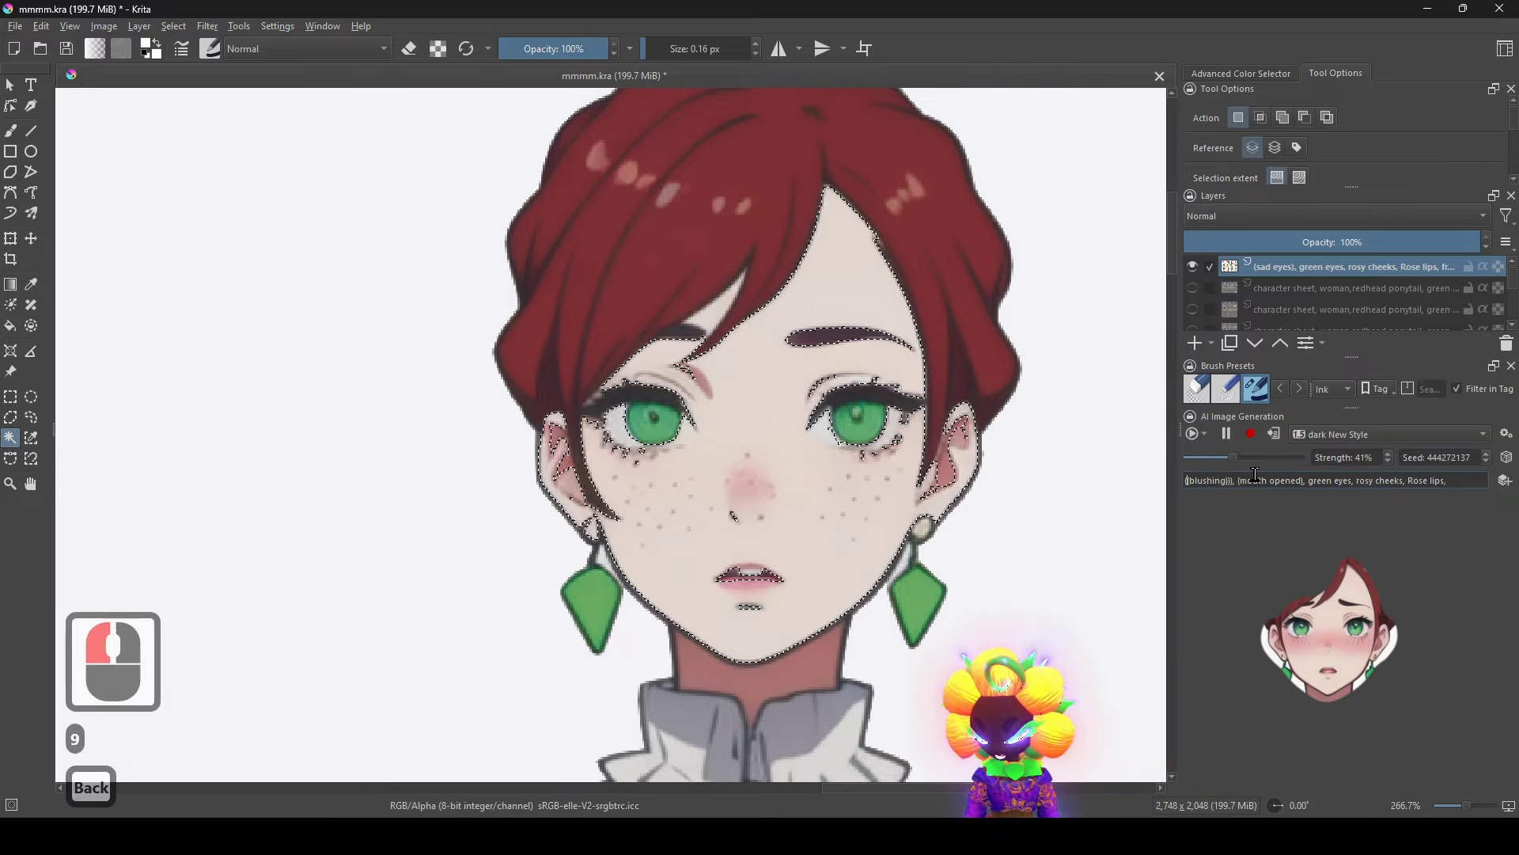
{"action": "type", "text": "("}
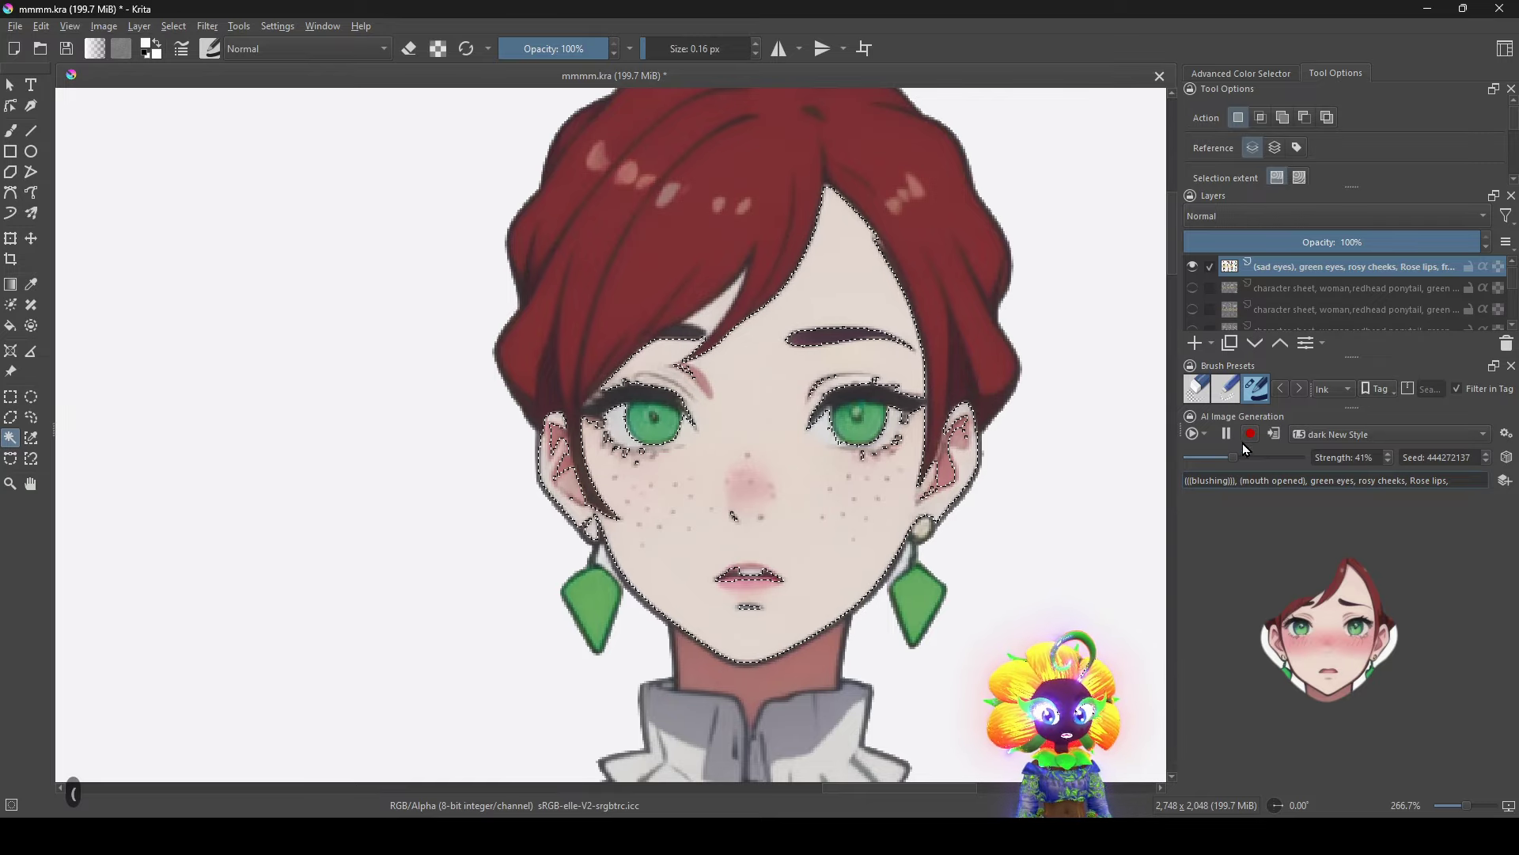
{"action": "left_click", "coordinate": [1279, 436]}
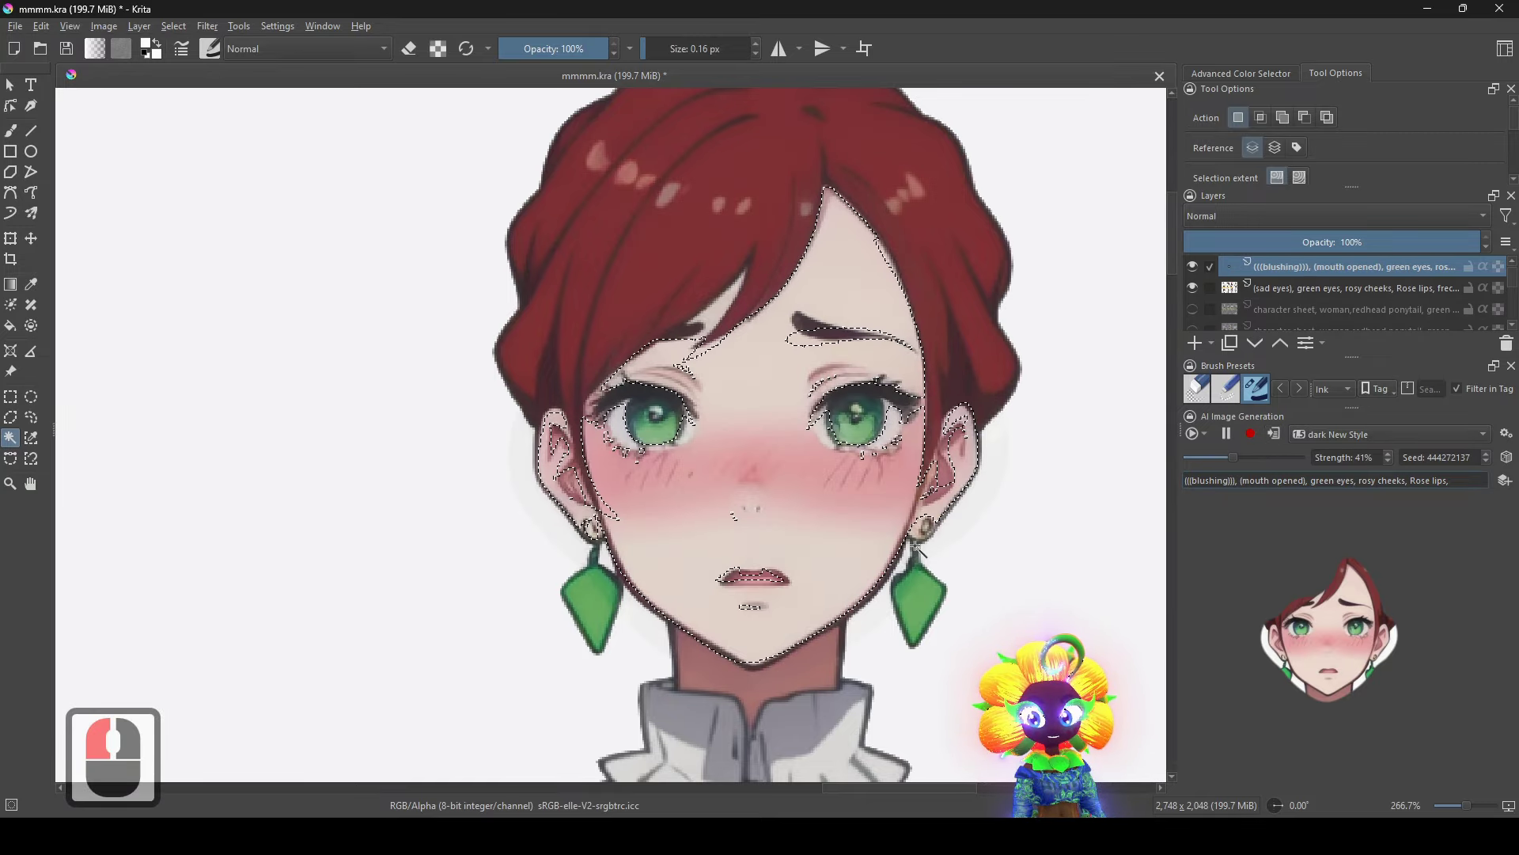
Make the "(sad eyes)" layer active again and select the face skin of the second bust with the contiguous selection tool.
{"action": "scroll", "coordinate": [915, 546], "scroll_direction": "down", "scroll_amount": 3}
{"action": "left_click_drag", "start_coordinate": [961, 776], "coordinate": [882, 364]}
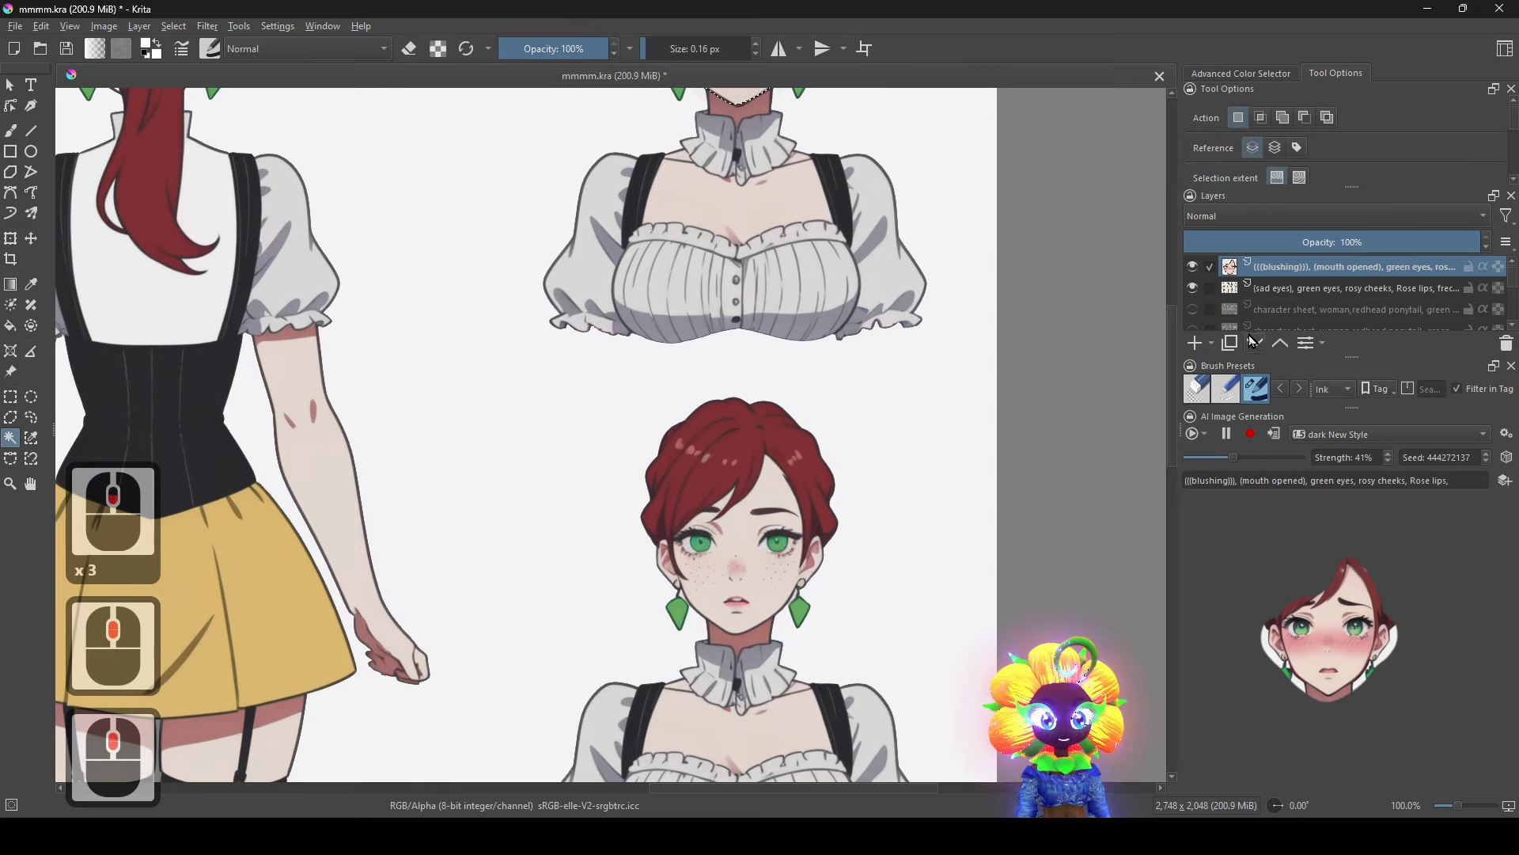
{"action": "left_click", "coordinate": [1210, 287]}
{"action": "left_click", "coordinate": [1210, 267]}
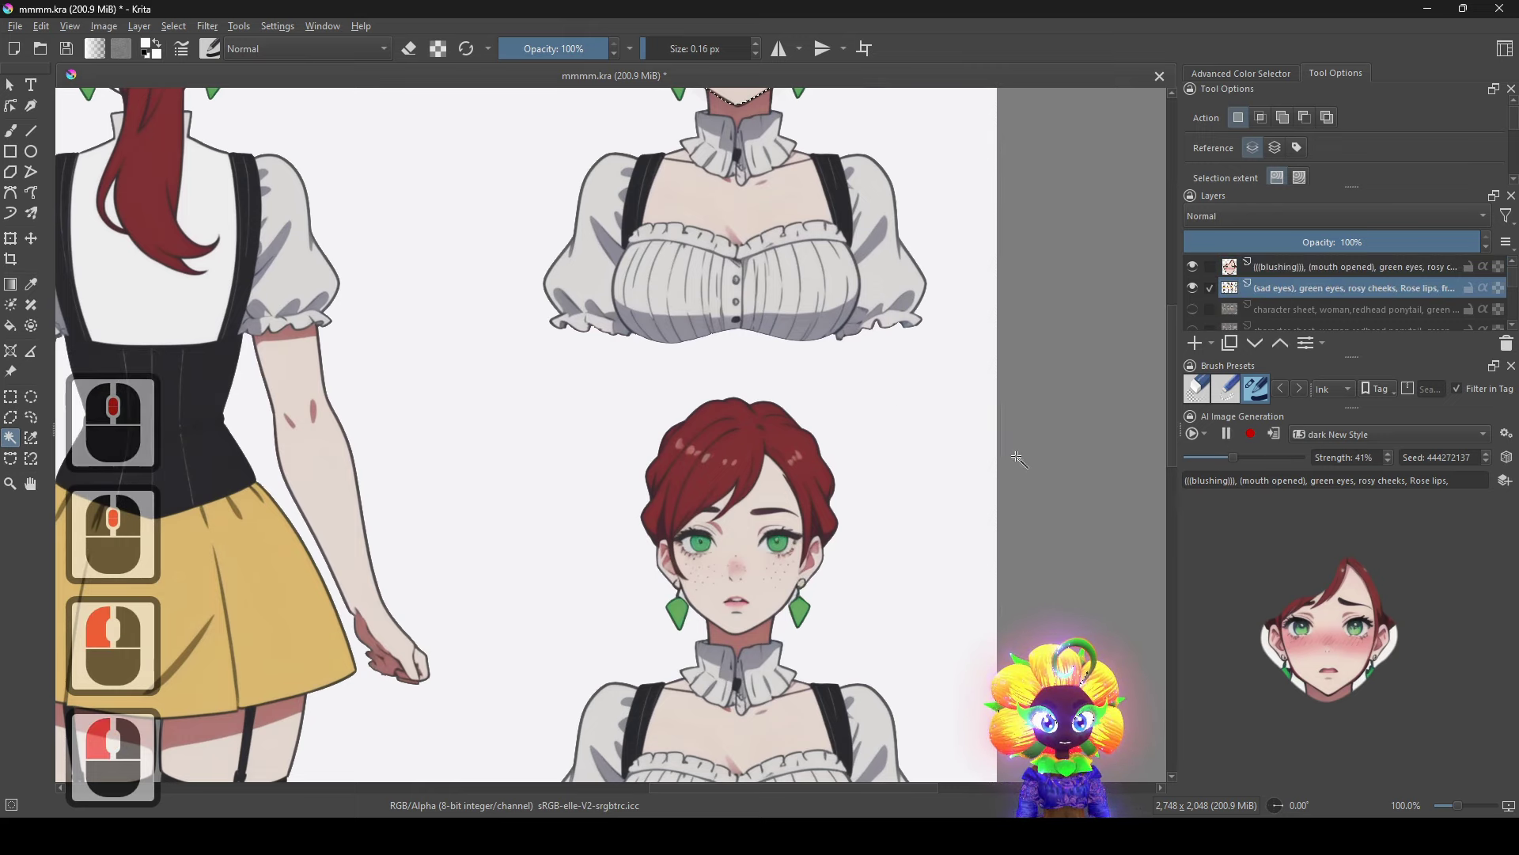
{"action": "scroll", "coordinate": [712, 587], "scroll_direction": "up", "scroll_amount": 2}
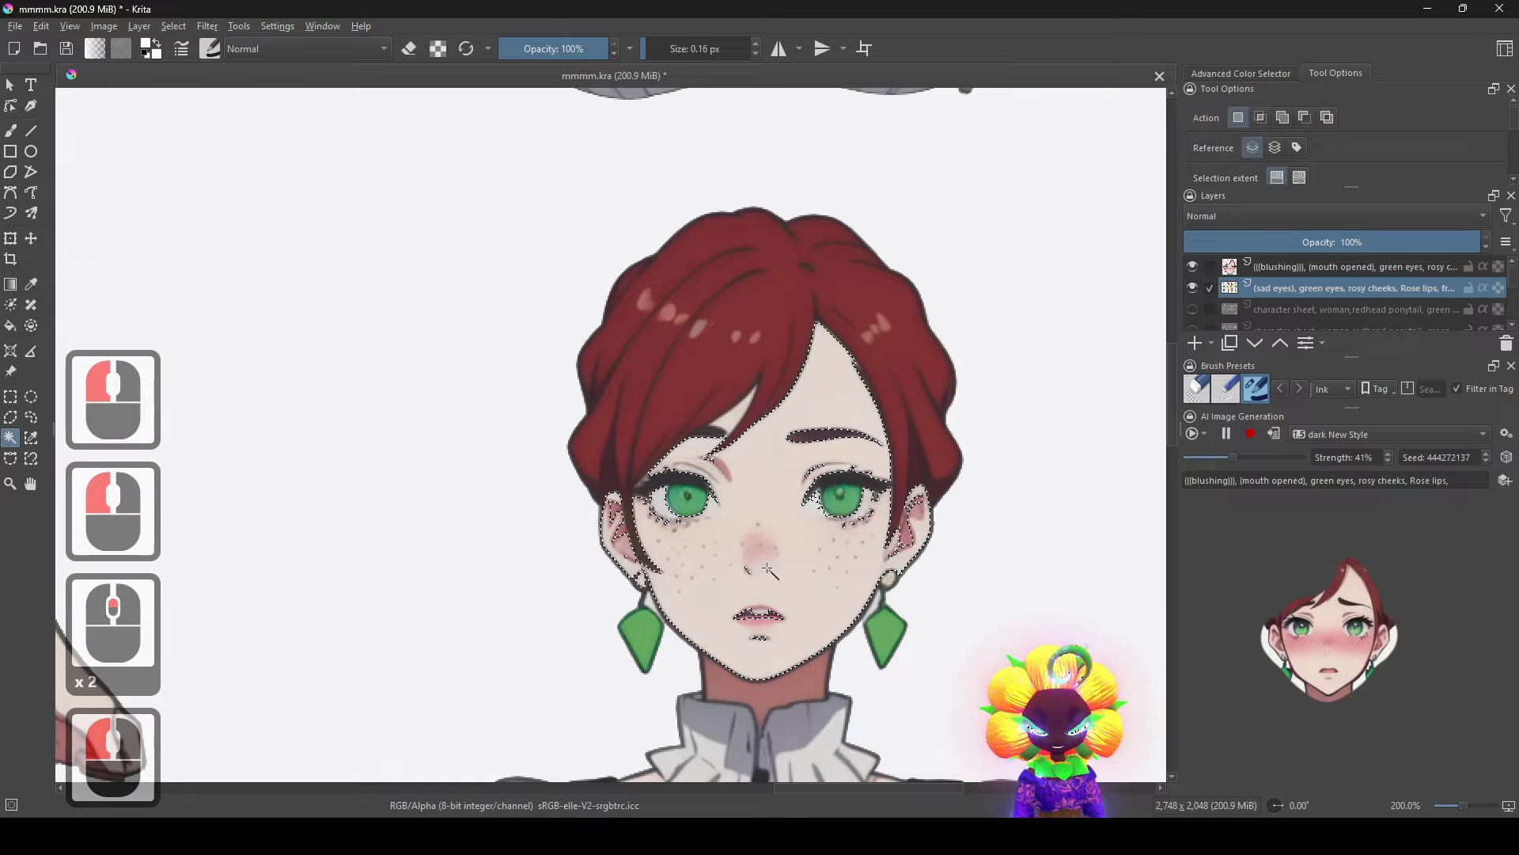
{"action": "left_click_drag", "start_coordinate": [758, 552], "coordinate": [749, 507]}
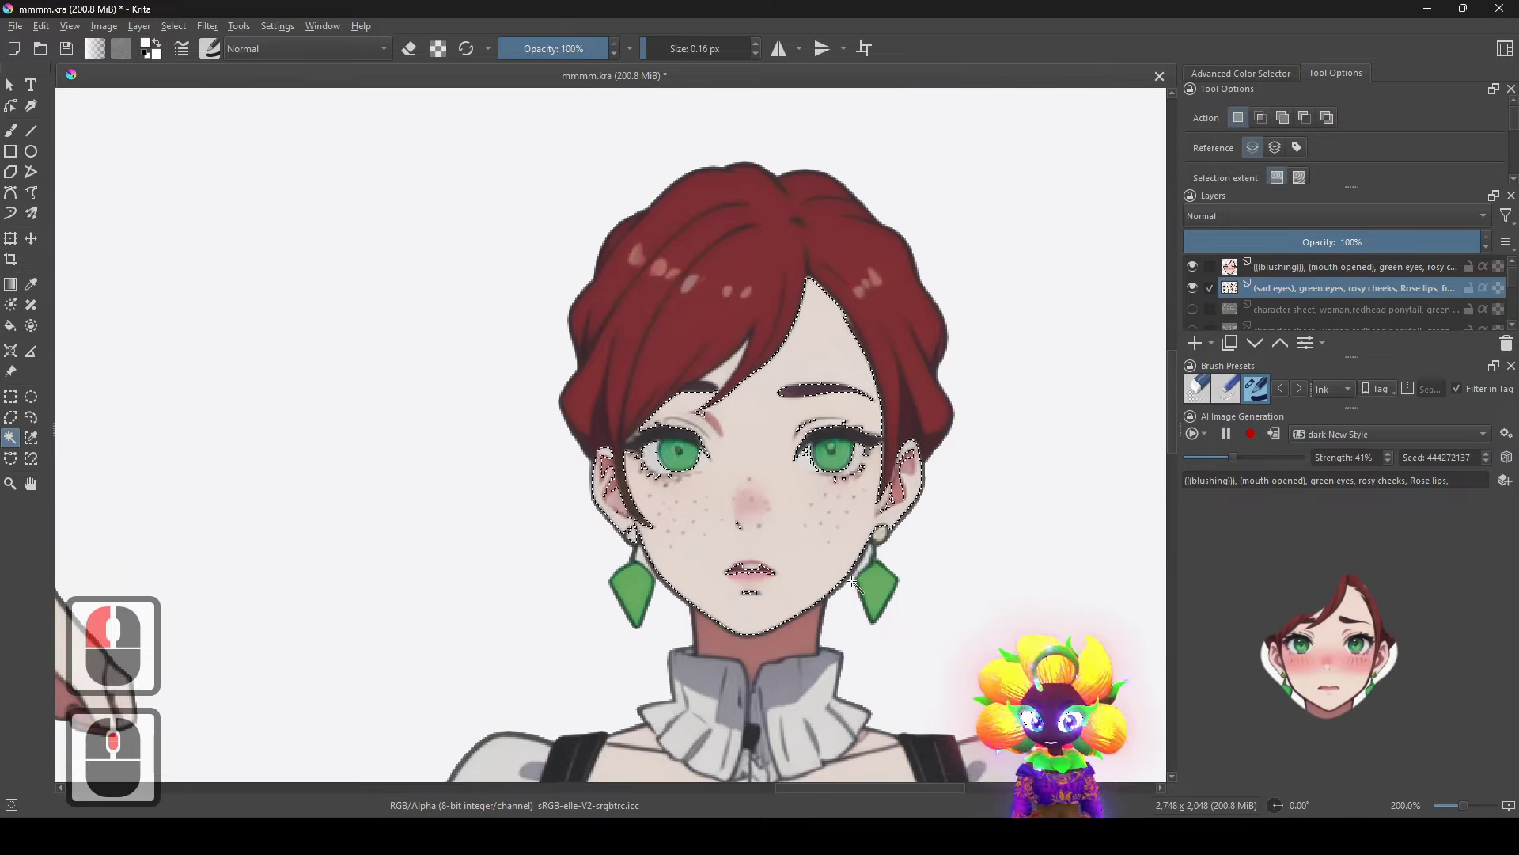
{"action": "scroll", "coordinate": [845, 584], "scroll_direction": "up", "scroll_amount": 1}
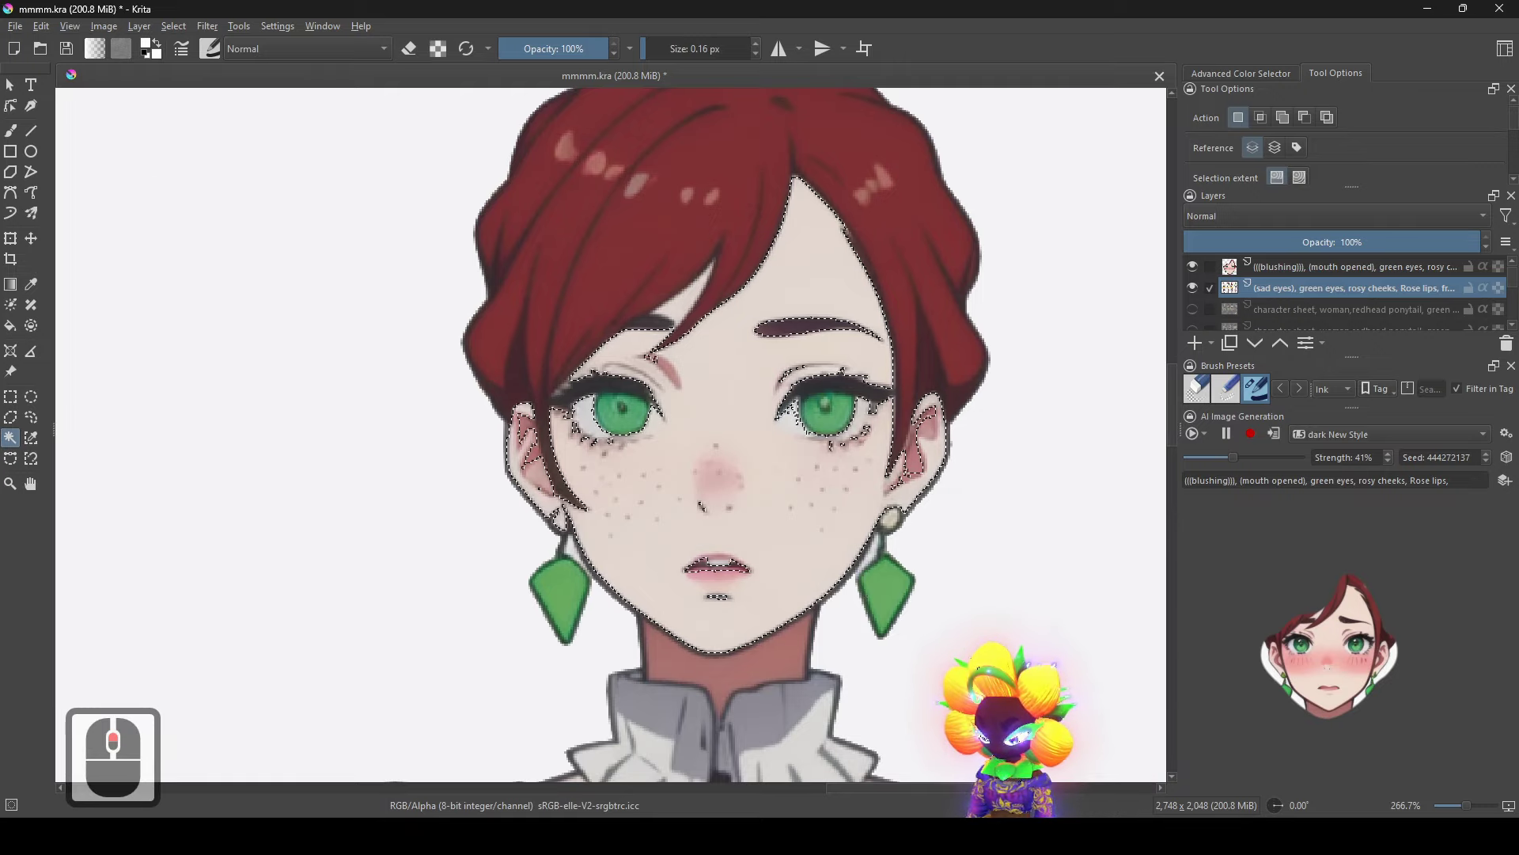
Replace the live generation prompt with the copied text "(((sad eyes))), green eyes, rosy cheeks, Rose lips, freckles,".
{"action": "left_click", "coordinate": [797, 411]}
{"action": "left_click", "coordinate": [797, 411]}
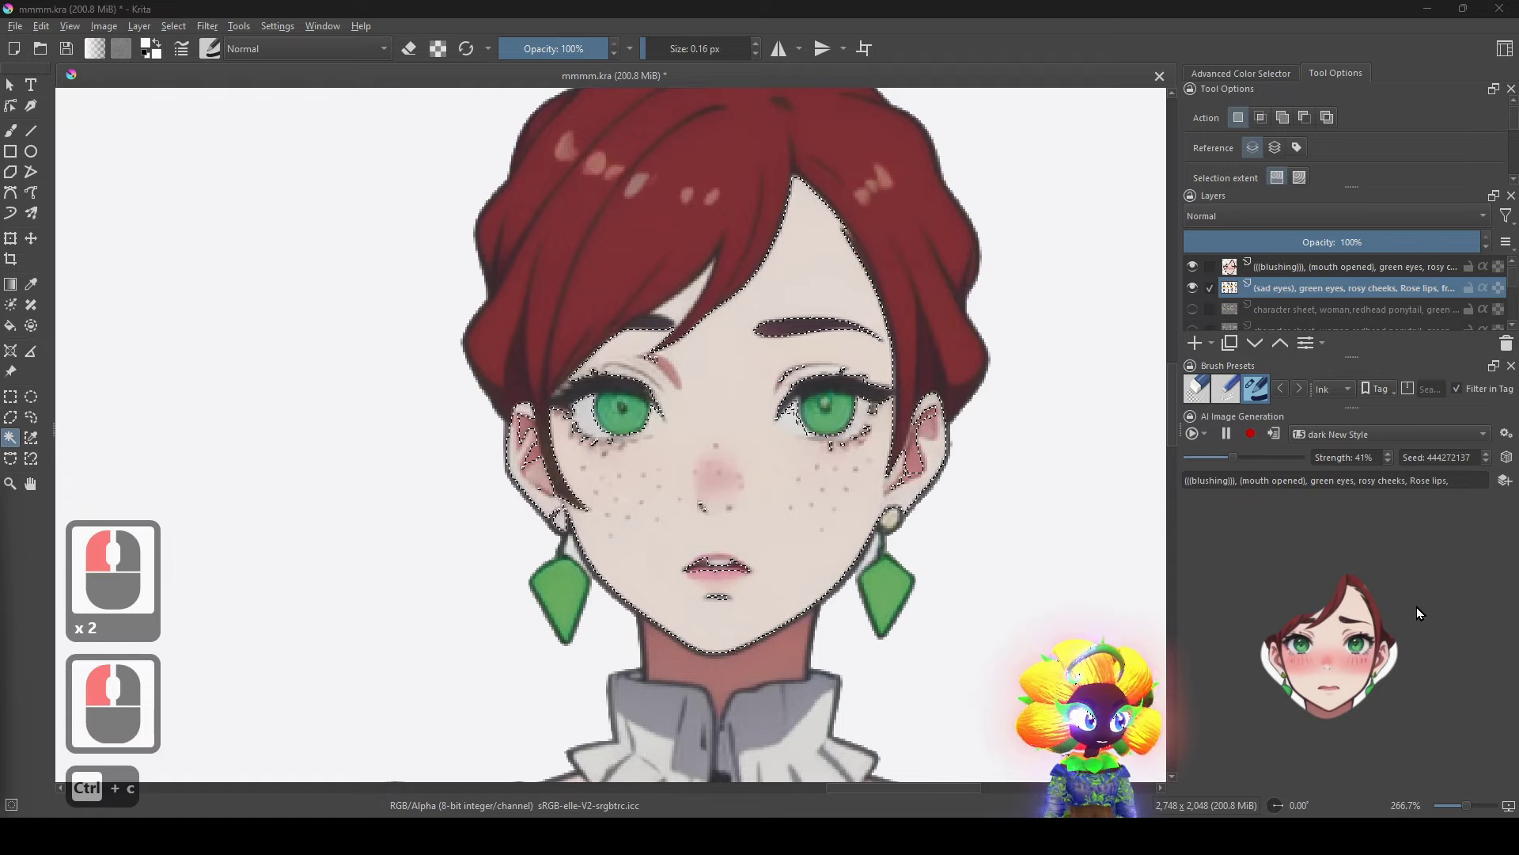
{"action": "left_click_drag", "start_coordinate": [1457, 481], "coordinate": [1147, 462]}
{"action": "key", "text": "ctrl+c"}
{"action": "key", "text": "ctrl+v"}
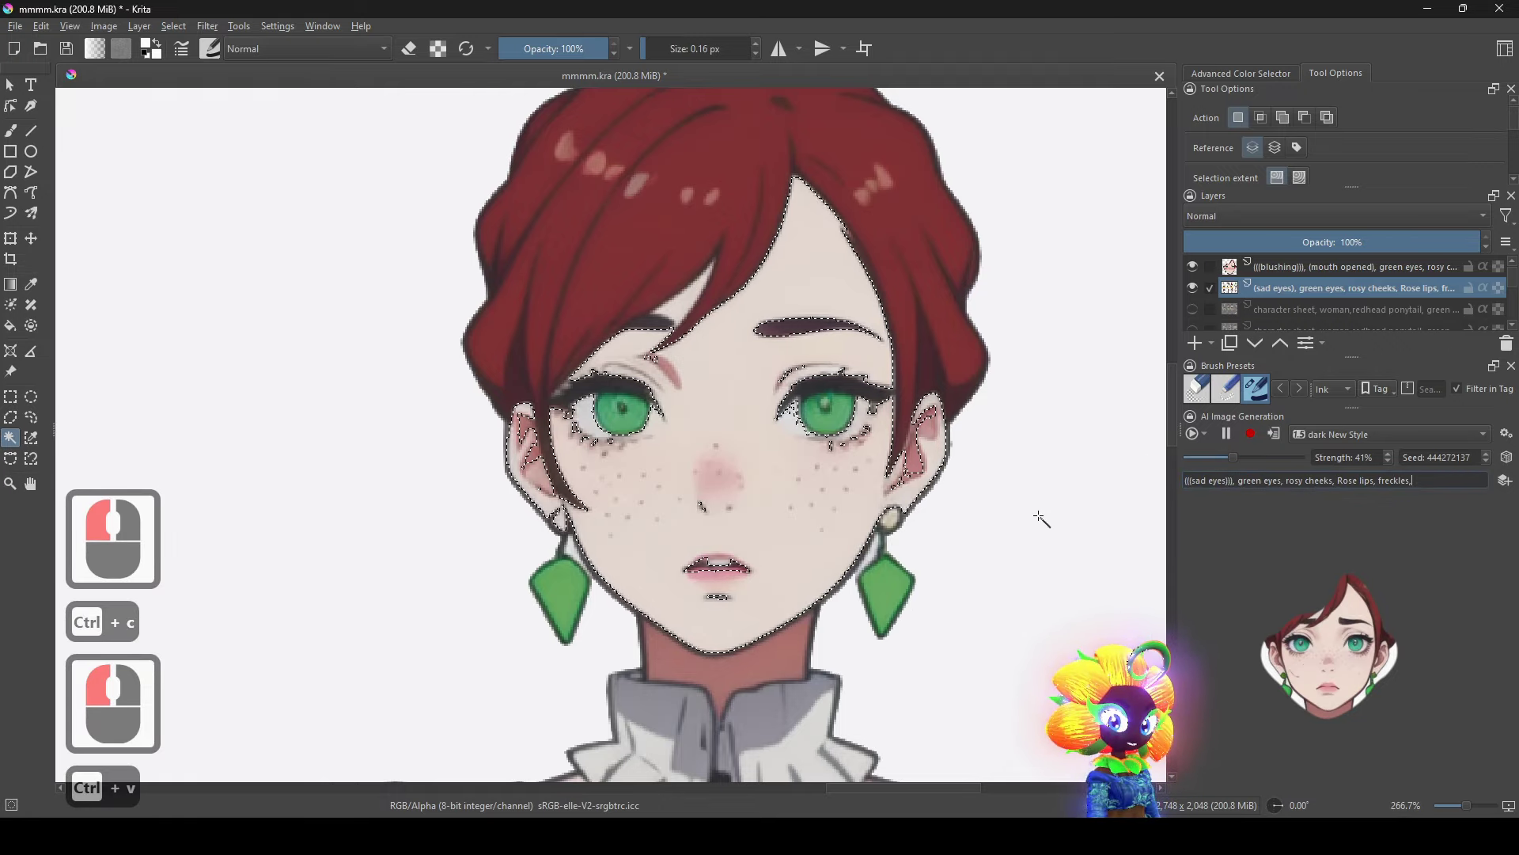
Try raising the live generation strength to 51%, and set it back to 41%.
{"action": "scroll", "coordinate": [1233, 455], "scroll_direction": "up", "scroll_amount": 10}
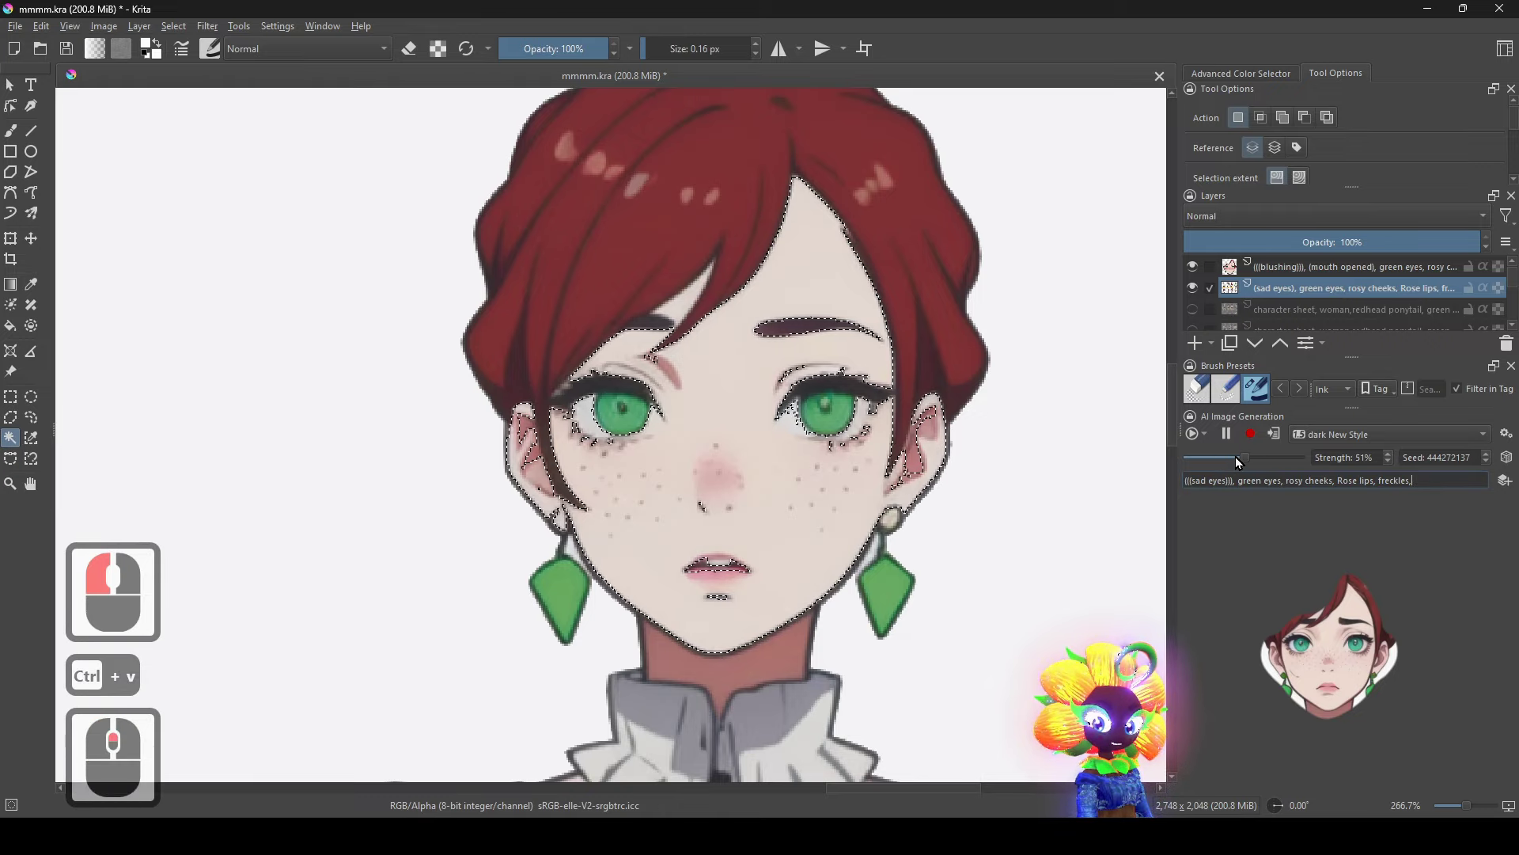
{"action": "scroll", "coordinate": [1238, 456], "scroll_direction": "down", "scroll_amount": 10}
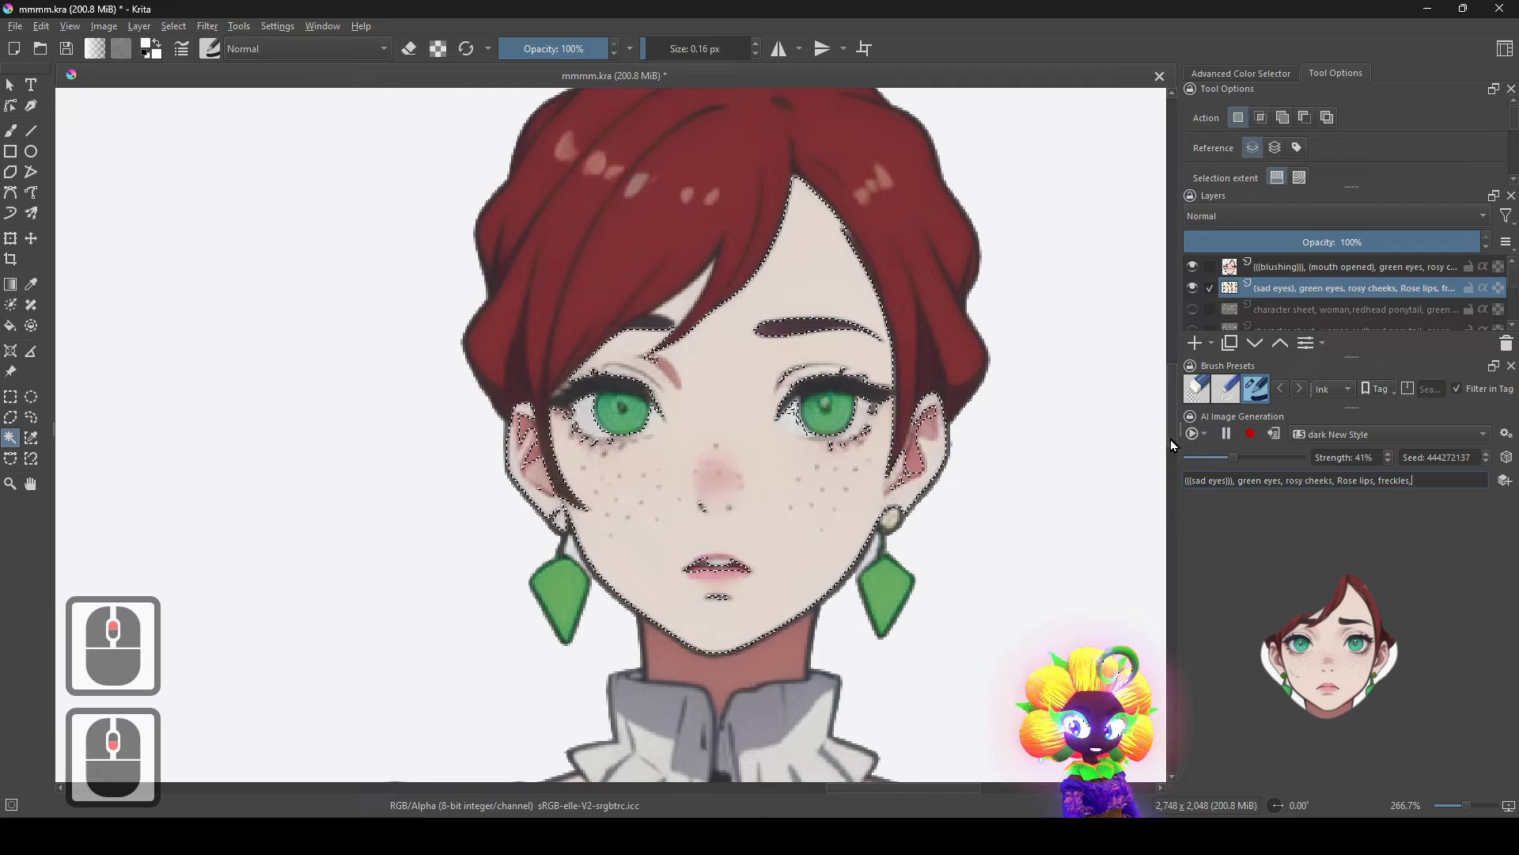
{"action": "left_click", "coordinate": [1232, 481]}
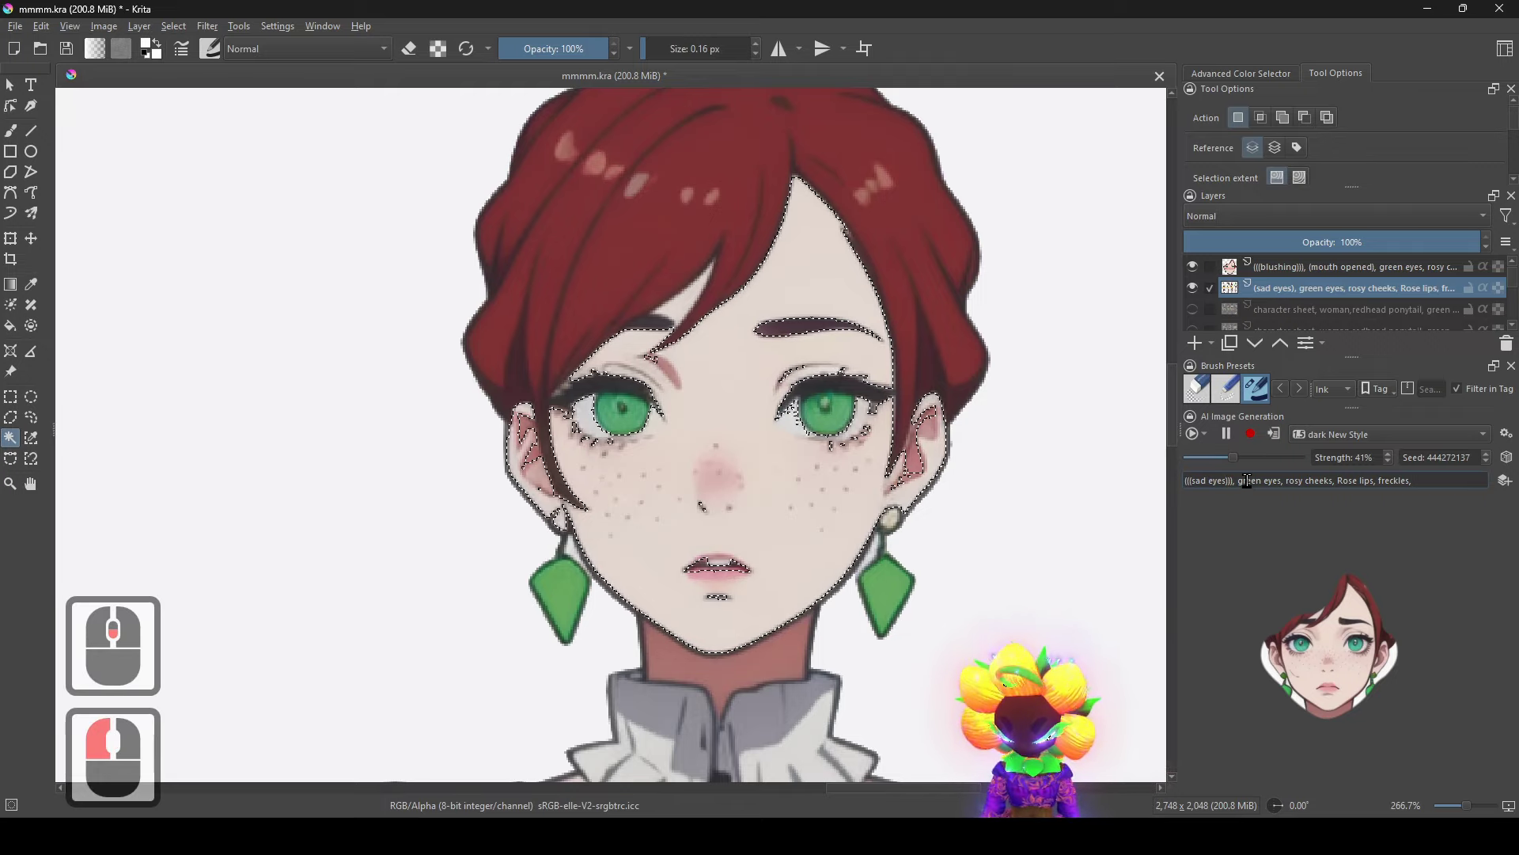
Strengthen the emphasis on "sad eyes" in the prompt with extra parentheses and apply the second bust's generated face as a new layer.
{"action": "type", "text": ")"}
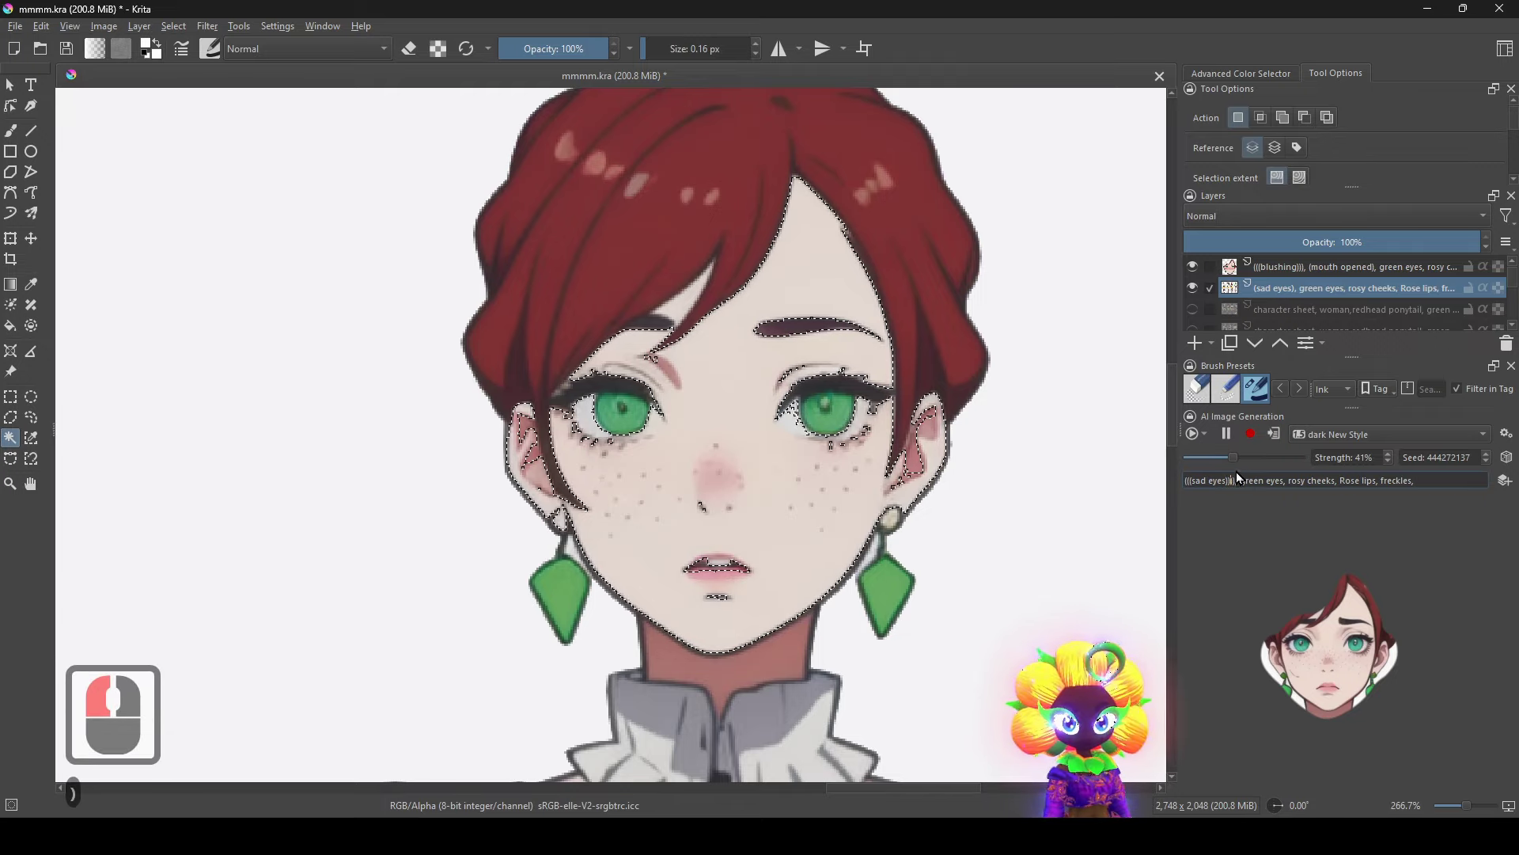
{"action": "left_click", "coordinate": [1188, 481]}
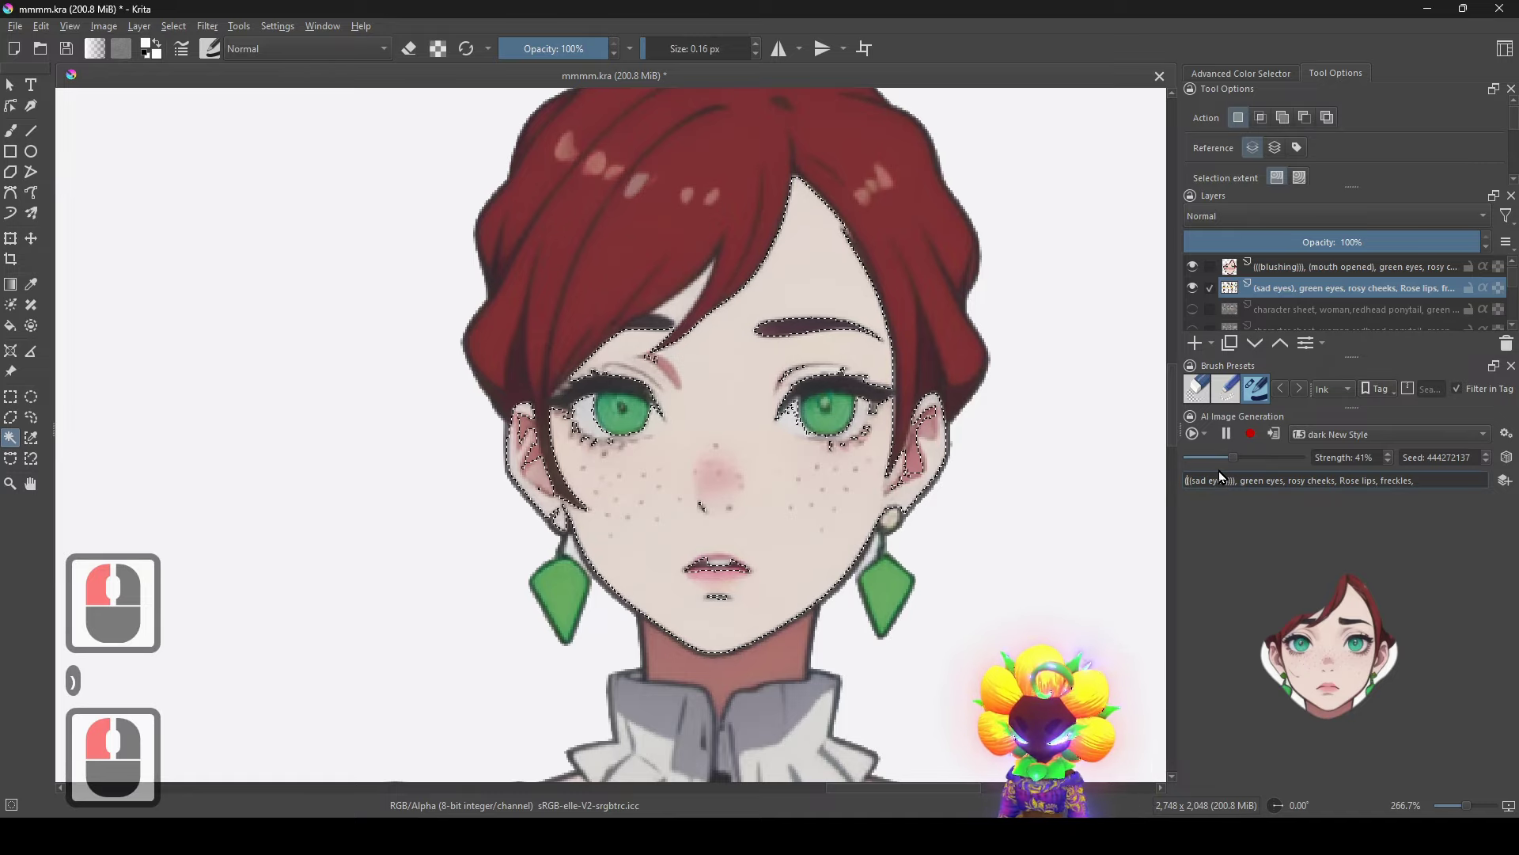
{"action": "type", "text": "(("}
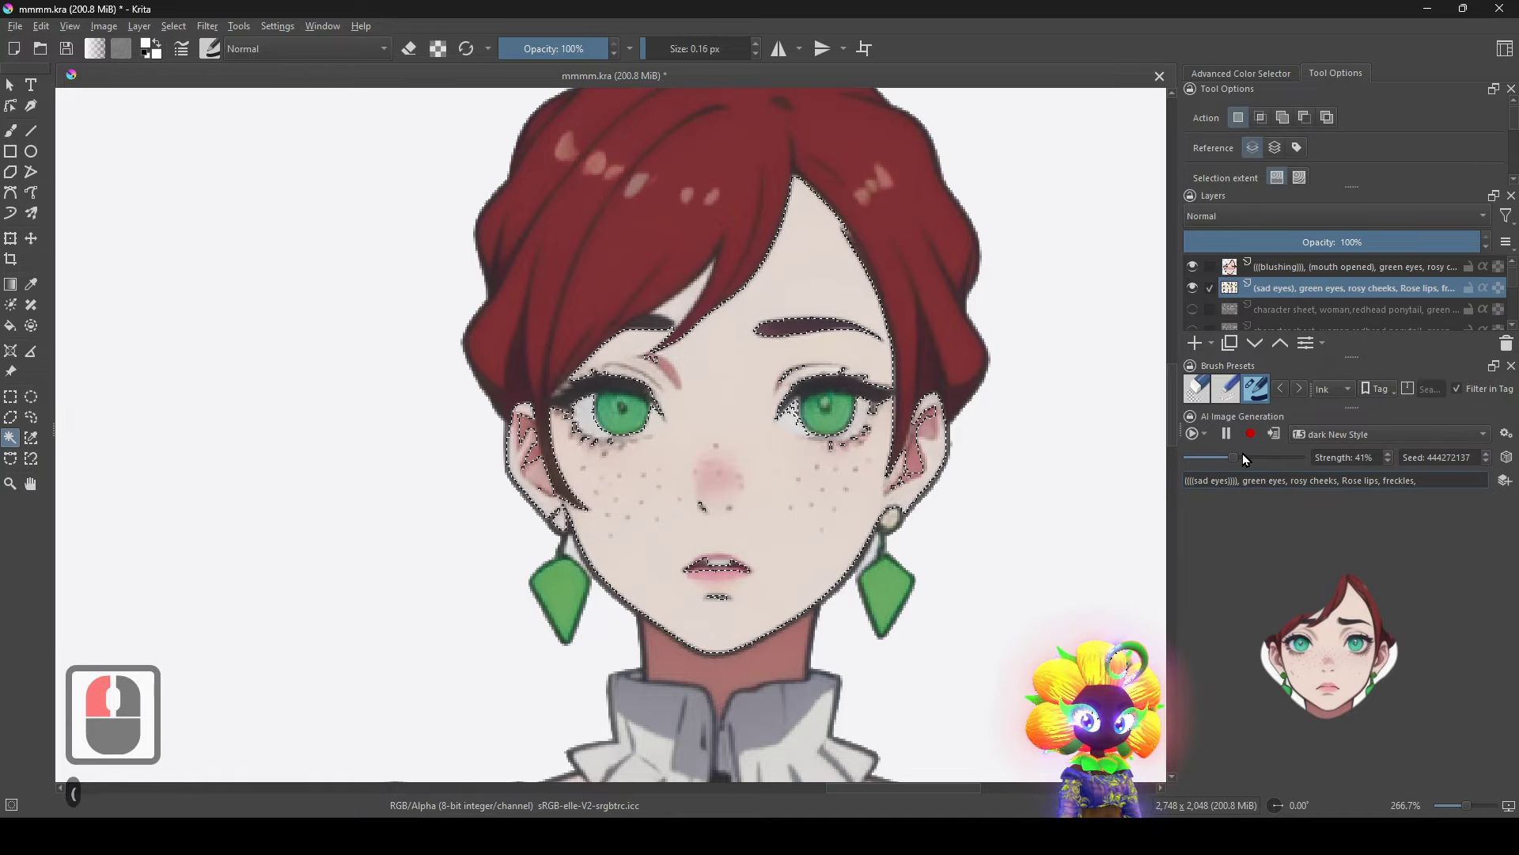
{"action": "key", "text": "ctrl+z"}
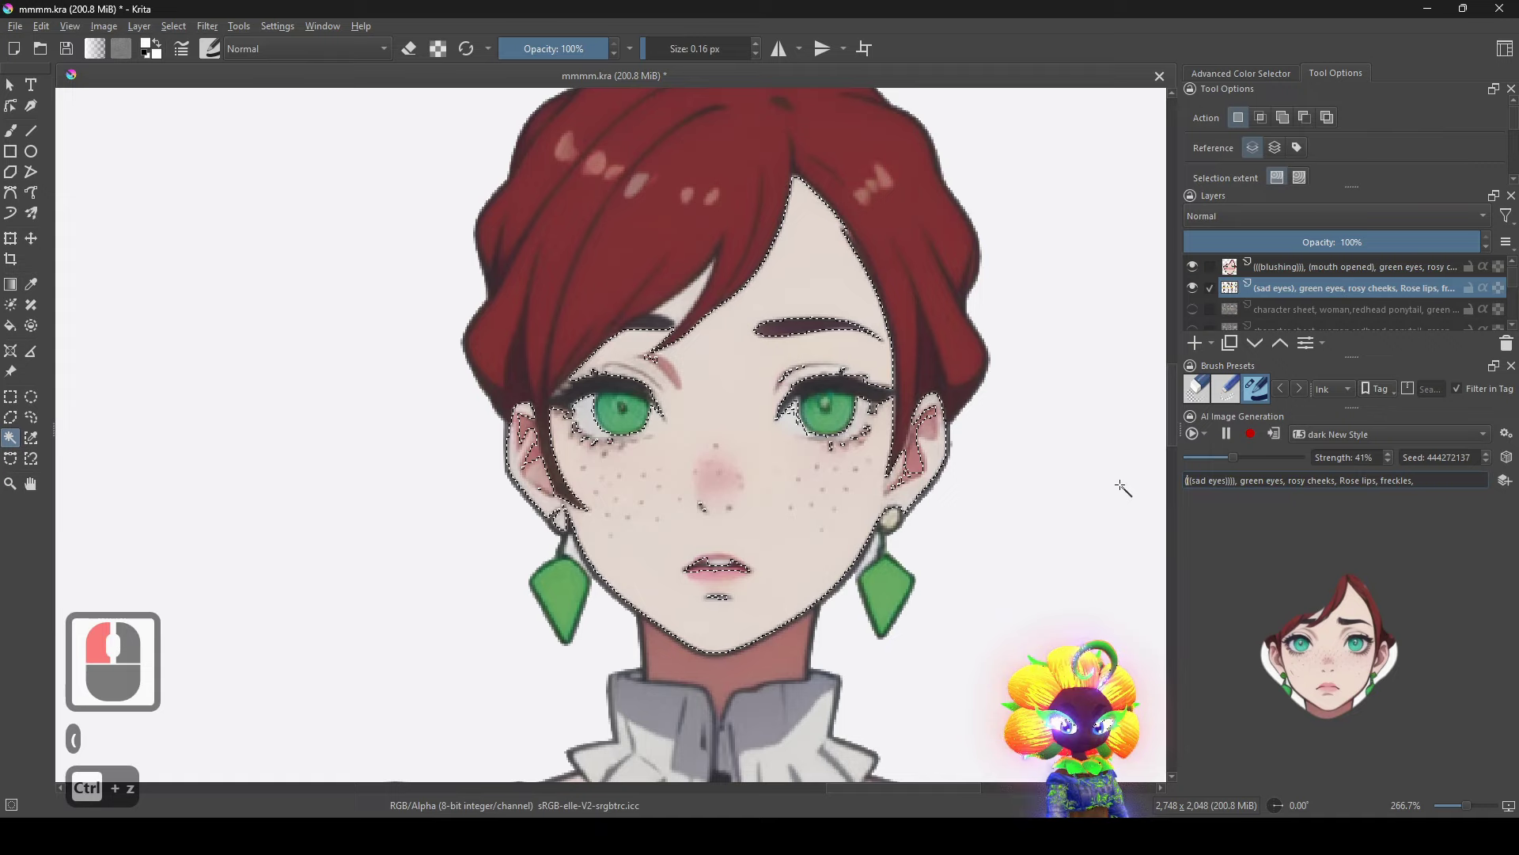
{"action": "key", "text": "ctrl+shift+z"}
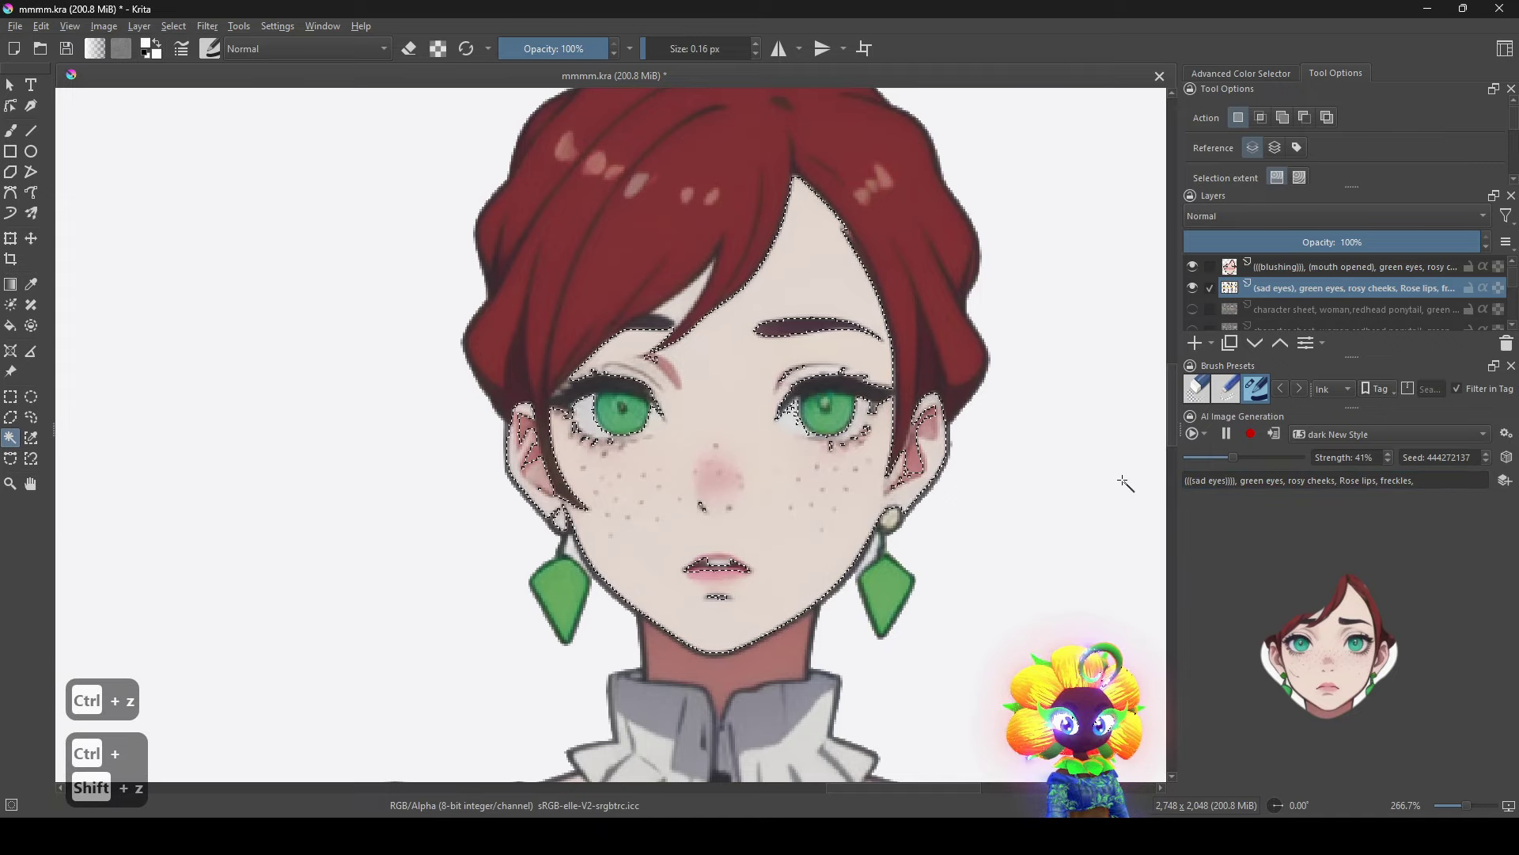
{"action": "key", "text": "ctrl+shift+z"}
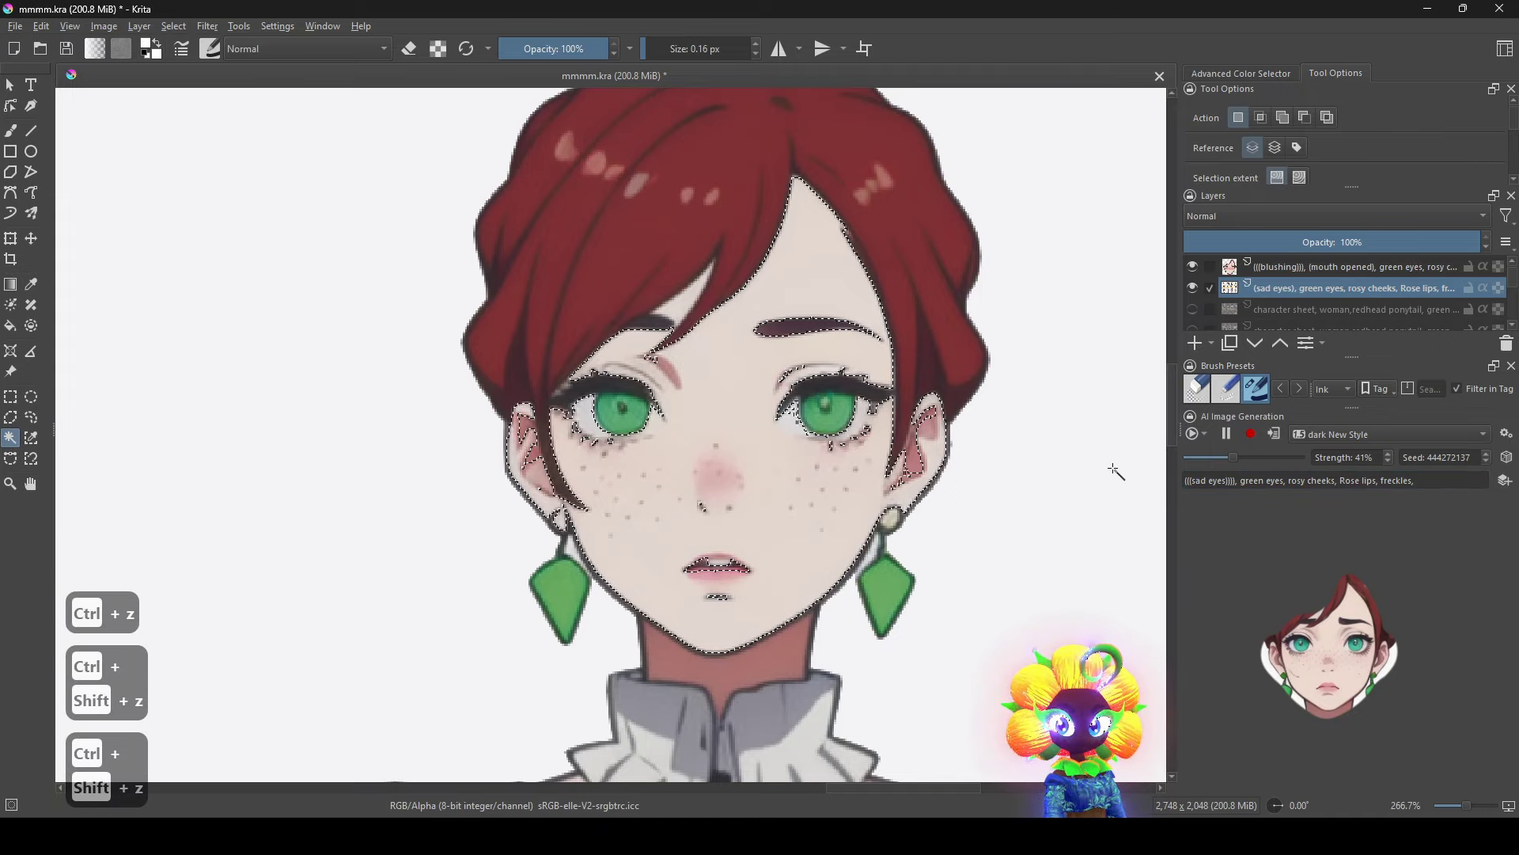
{"action": "scroll", "coordinate": [1010, 491], "scroll_direction": "down", "scroll_amount": 1}
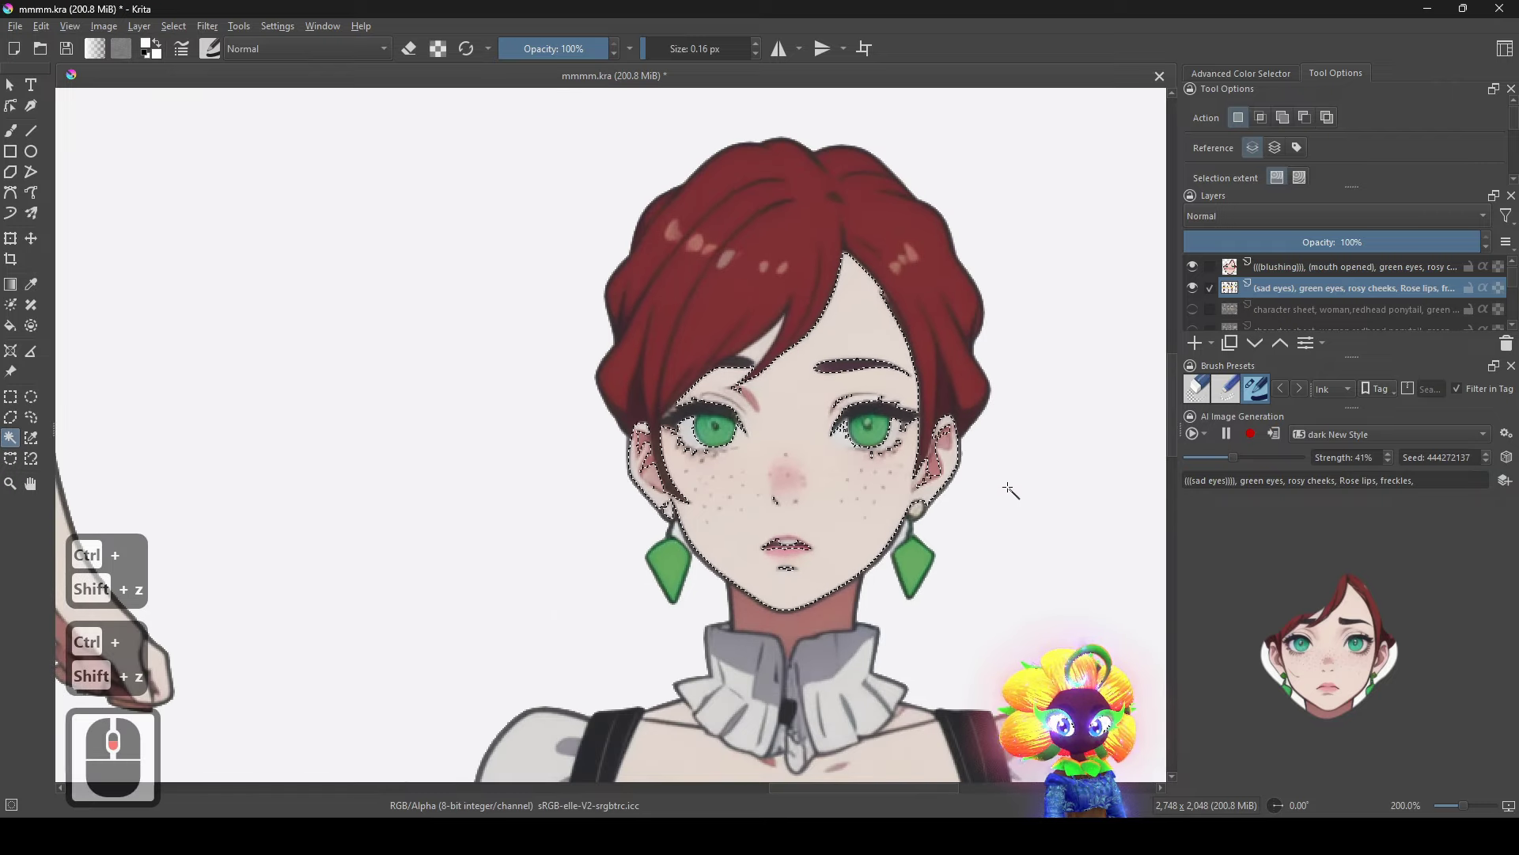
{"action": "left_click", "coordinate": [1272, 434]}
Make the "(sad eyes)" layer active again and select the face skin of the third bust with the contiguous selection tool.
{"action": "scroll", "coordinate": [993, 535], "scroll_direction": "down", "scroll_amount": 2}
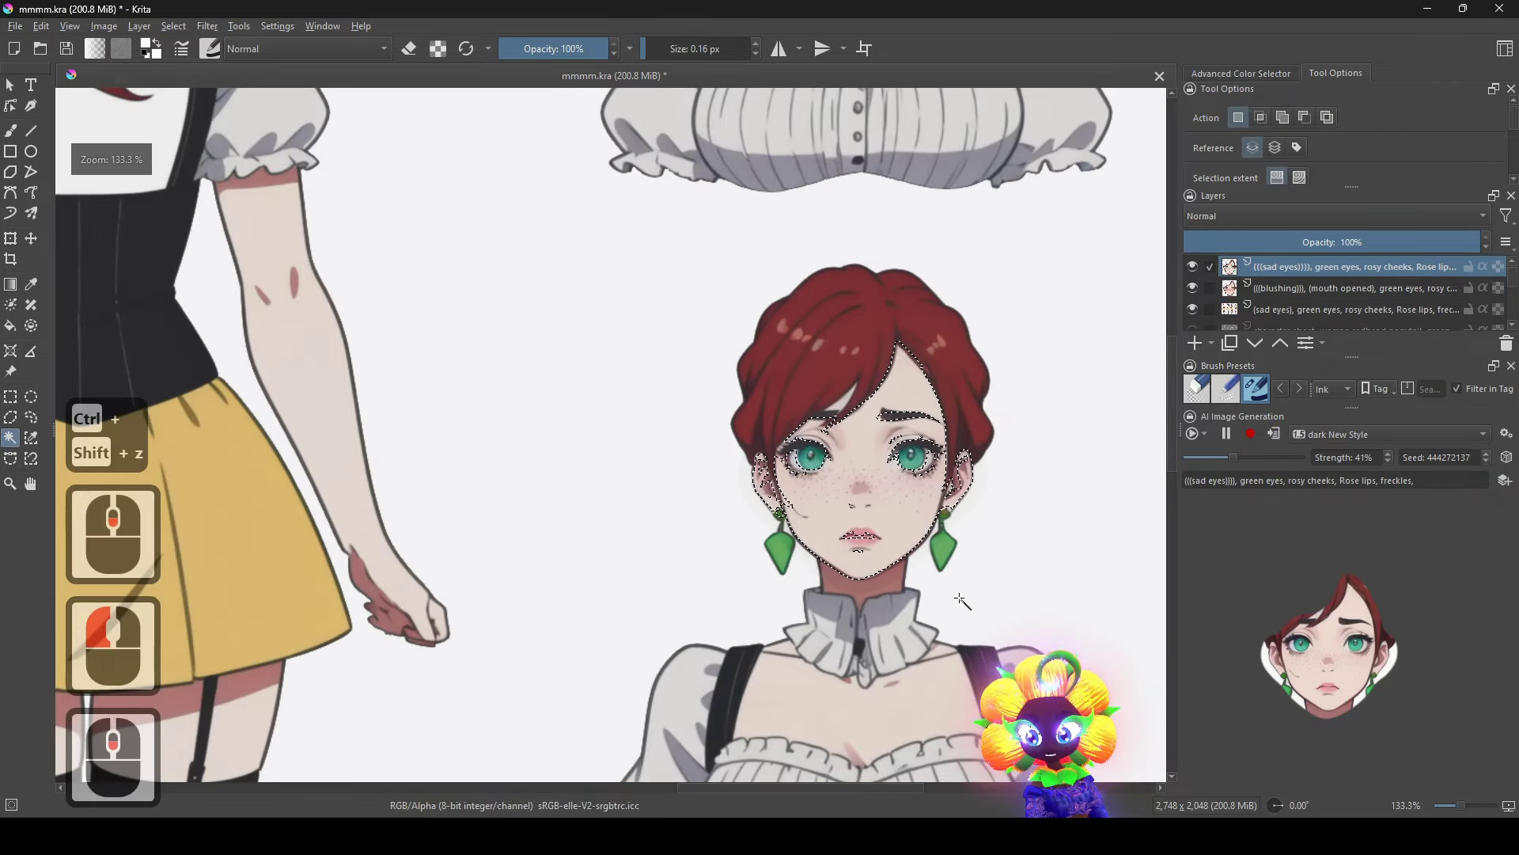
{"action": "left_click_drag", "start_coordinate": [1005, 771], "coordinate": [921, 491]}
{"action": "scroll", "coordinate": [919, 493], "scroll_direction": "down", "scroll_amount": 1}
{"action": "scroll", "coordinate": [920, 492], "scroll_direction": "up", "scroll_amount": 1}
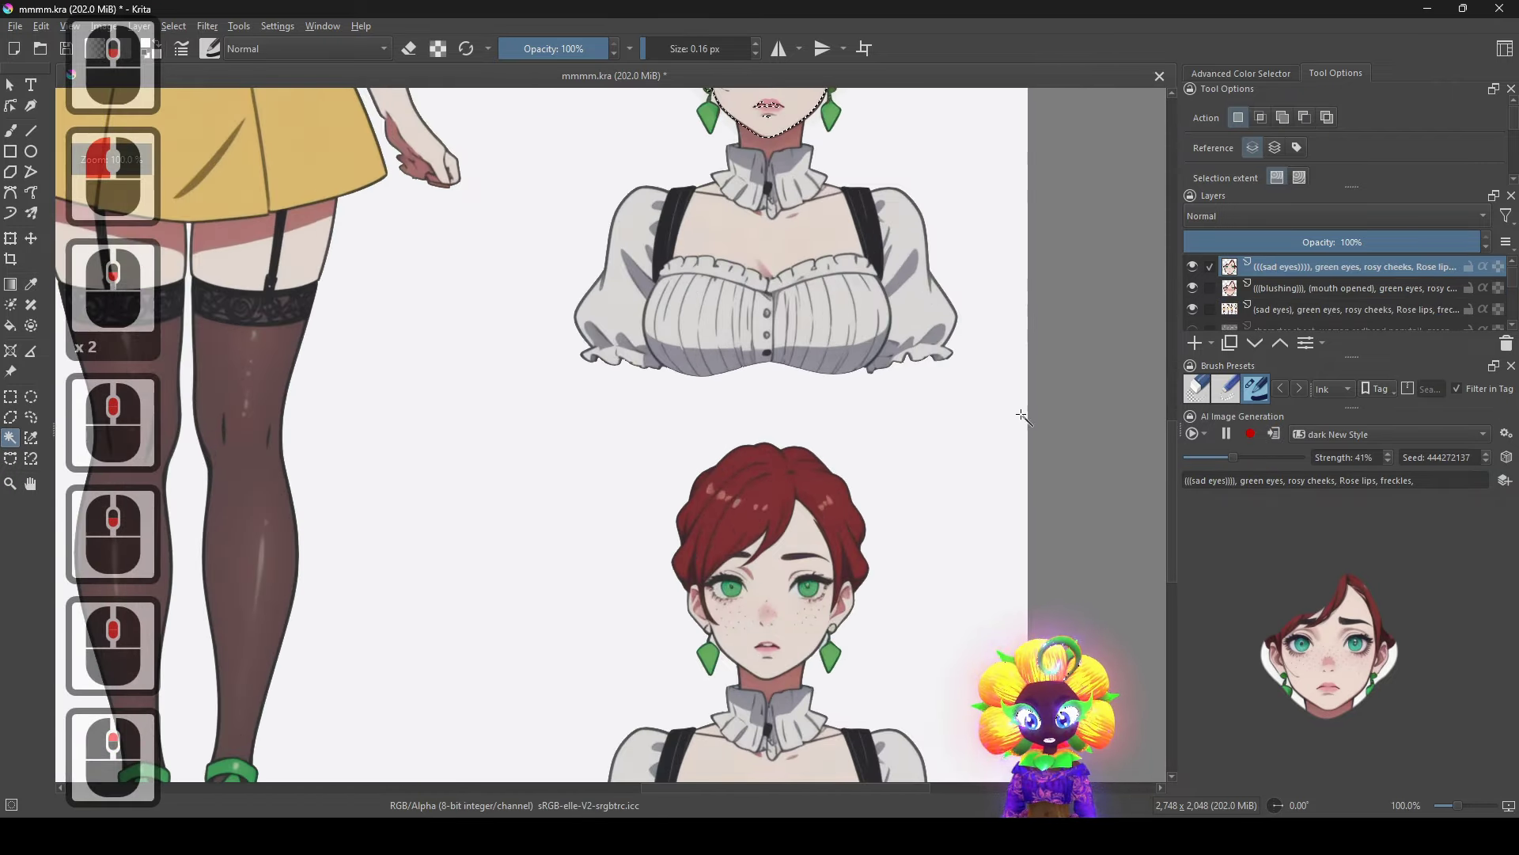
{"action": "left_click", "coordinate": [1235, 313]}
{"action": "scroll", "coordinate": [813, 525], "scroll_direction": "up", "scroll_amount": 1}
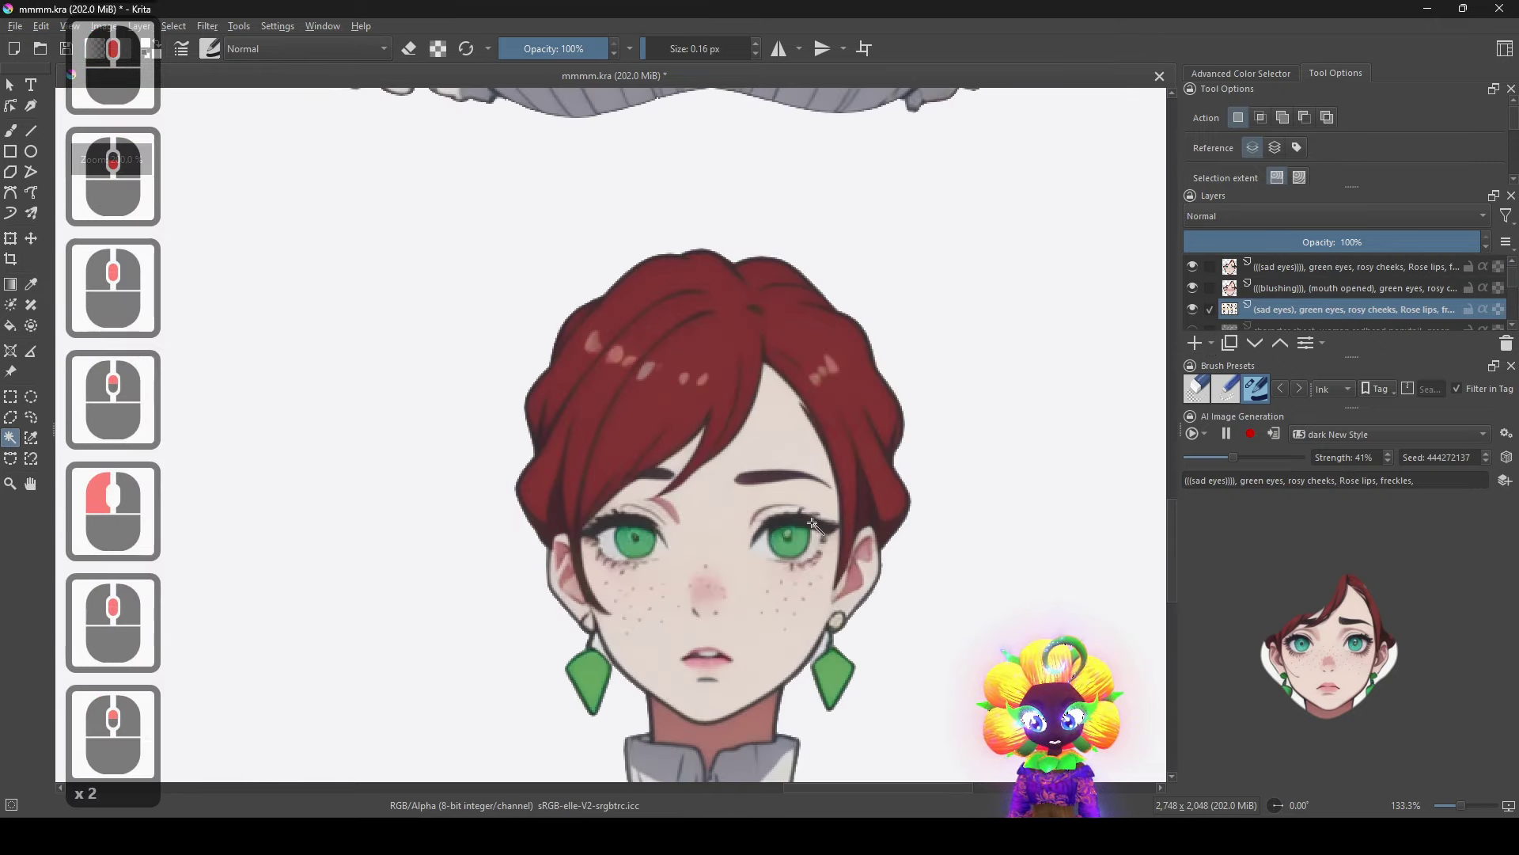
{"action": "left_click", "coordinate": [708, 599]}
{"action": "scroll", "coordinate": [709, 599], "scroll_direction": "up", "scroll_amount": 1}
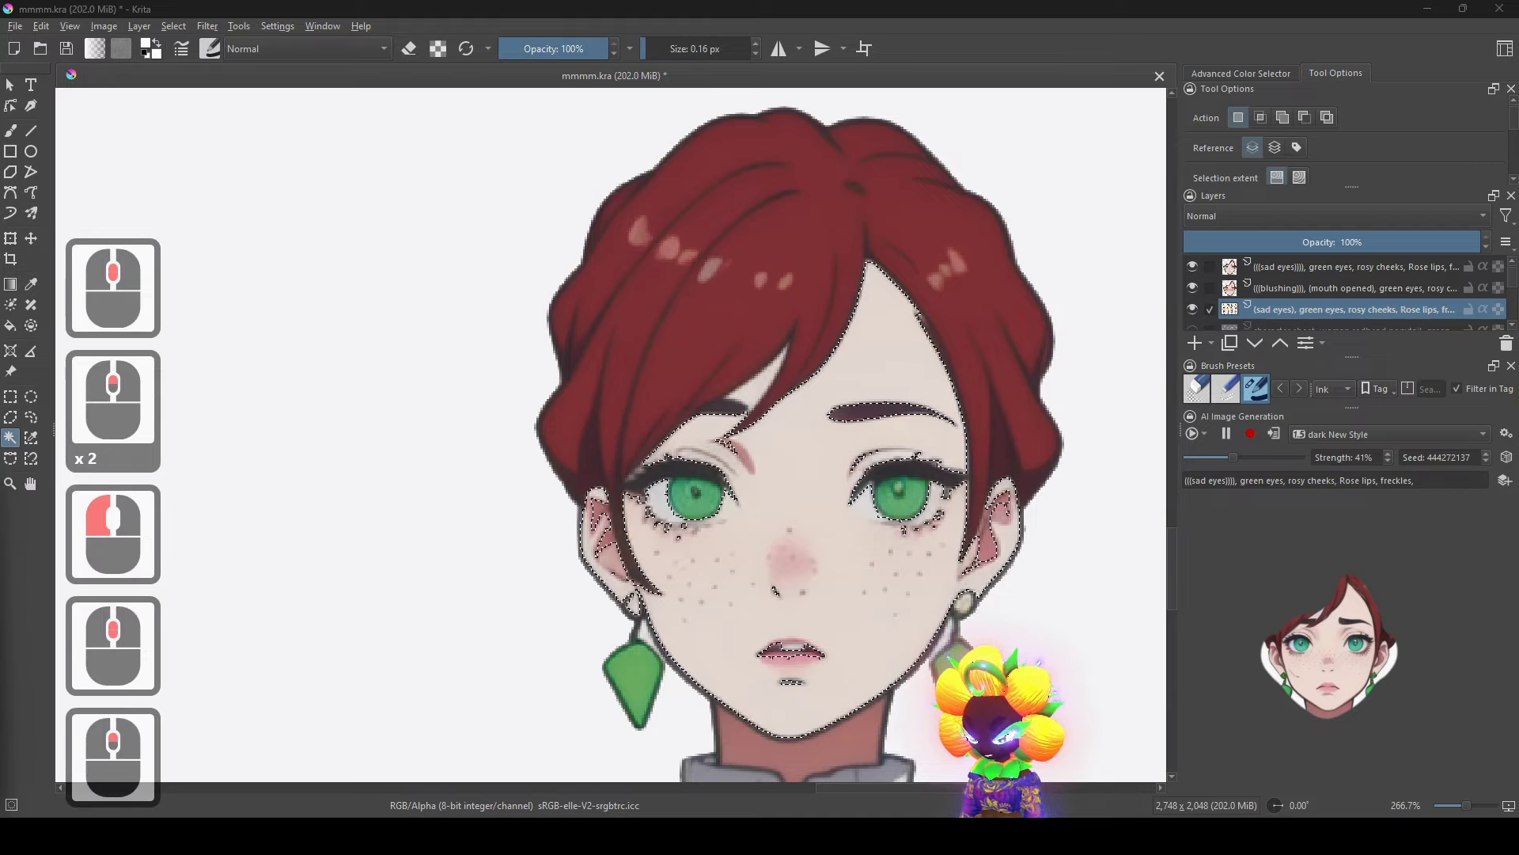
Replace the live generation prompt with the copied text "(angry), green eyes, rosy cheeks, Rose lips, freckles,".
{"action": "key", "text": "ctrl+c"}
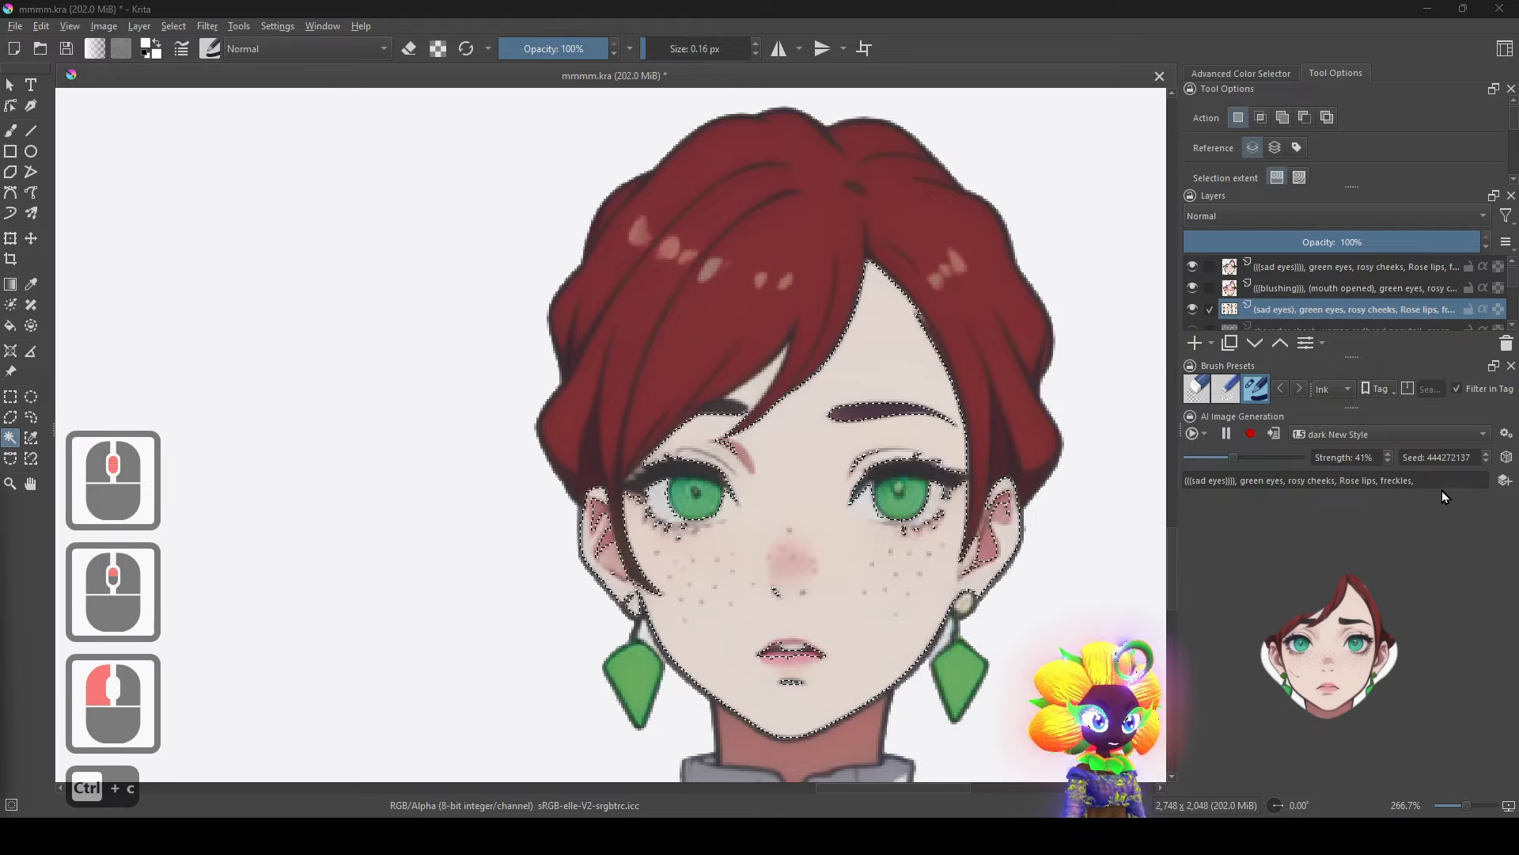
{"action": "left_click_drag", "start_coordinate": [1441, 480], "coordinate": [1055, 452]}
{"action": "left_click", "coordinate": [1147, 492]}
{"action": "key", "text": "ctrl+v"}
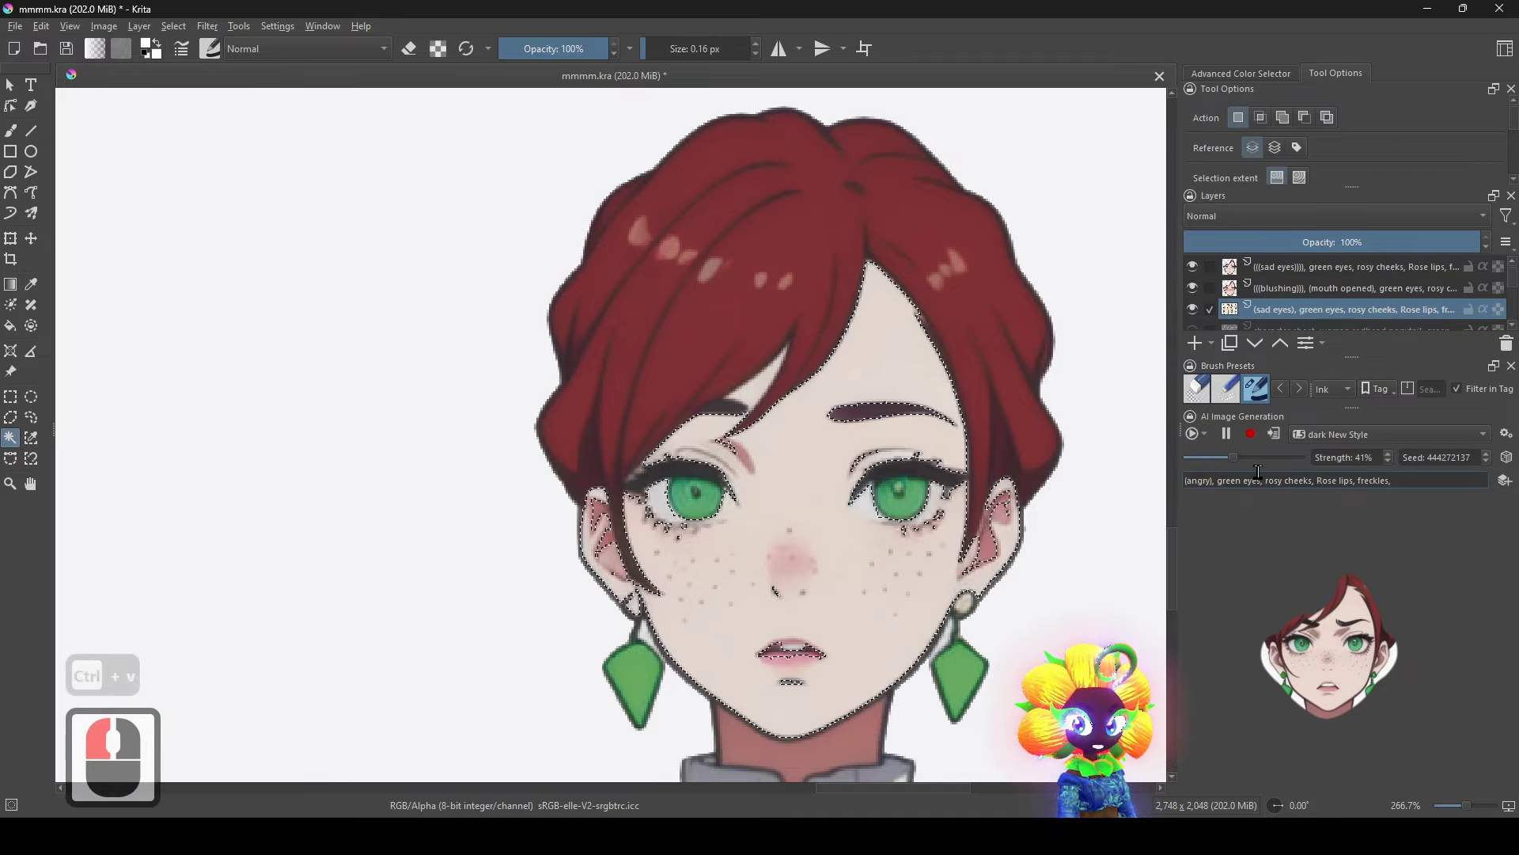
Try double parentheses around "angry" and a live generation strength of 31%, and revert to single parentheses and 41%.
{"action": "left_click", "coordinate": [1211, 480]}
{"action": "type", "text": ")"}
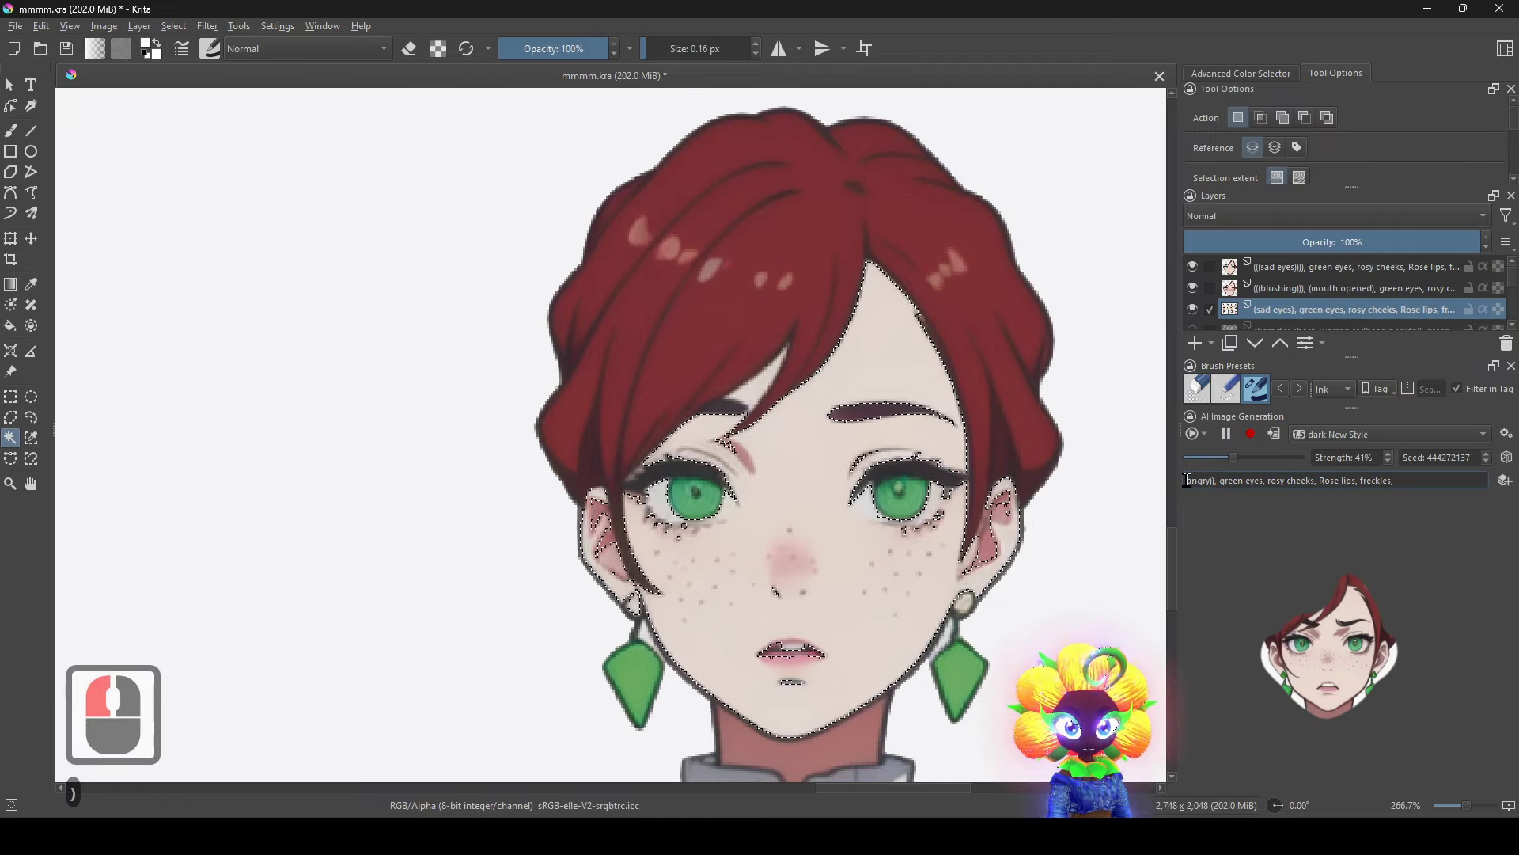
{"action": "left_click", "coordinate": [1187, 480]}
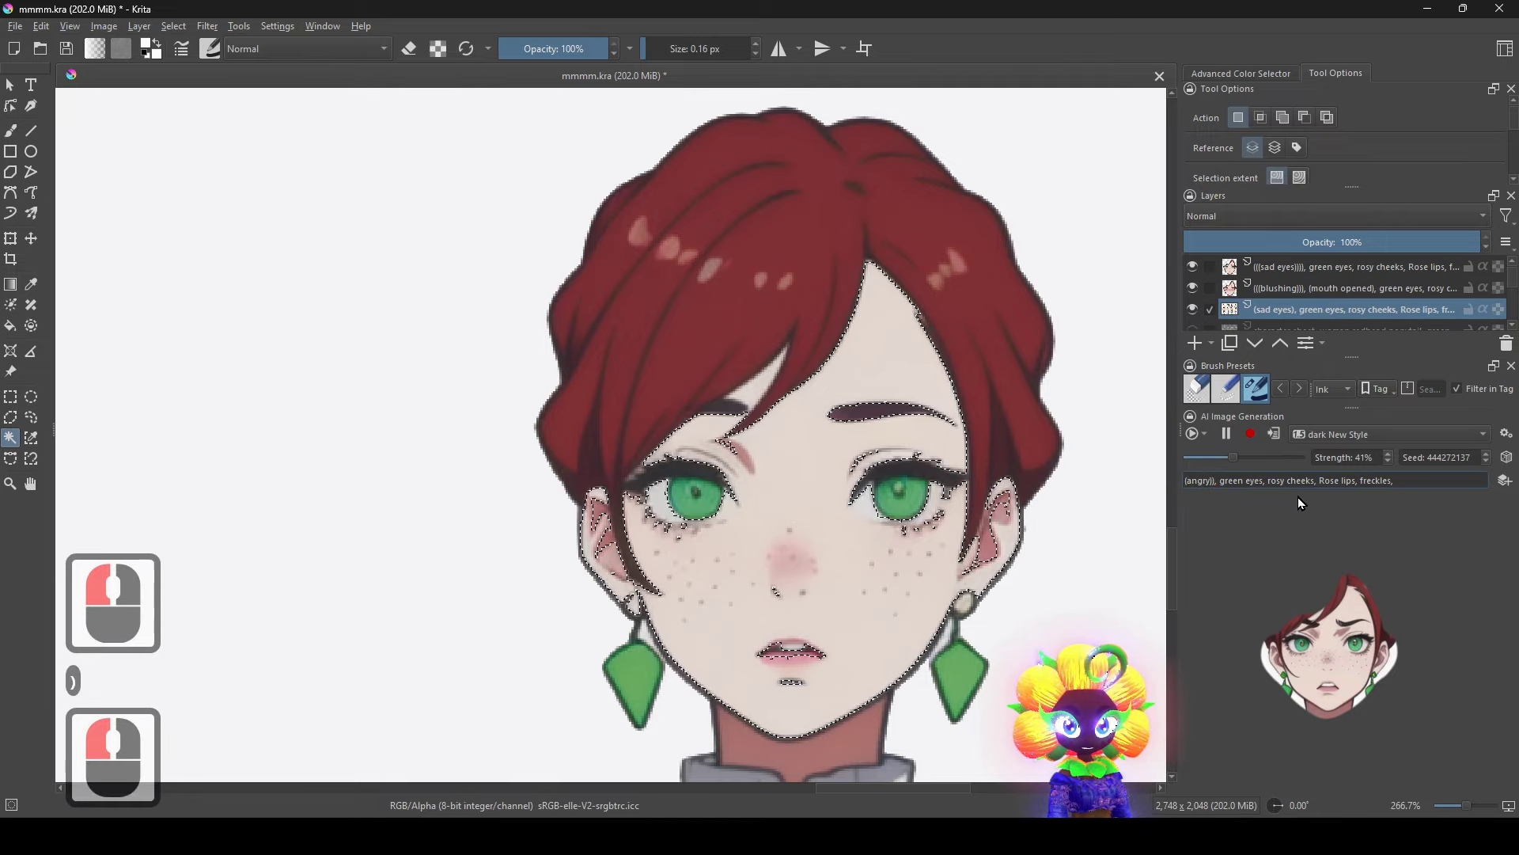
{"action": "type", "text": "("}
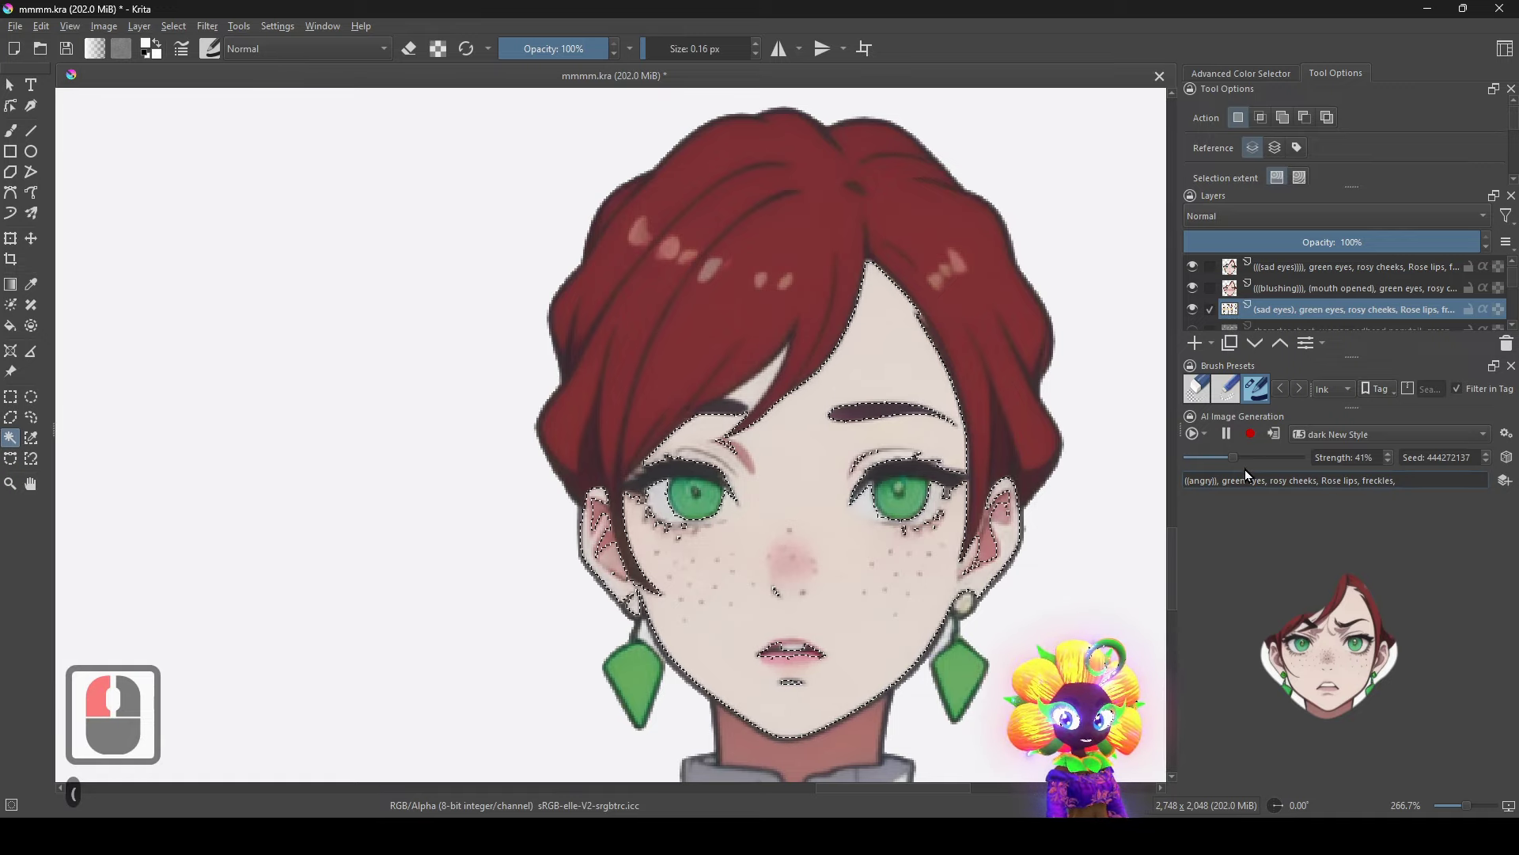
{"action": "scroll", "coordinate": [1246, 462], "scroll_direction": "down", "scroll_amount": 10}
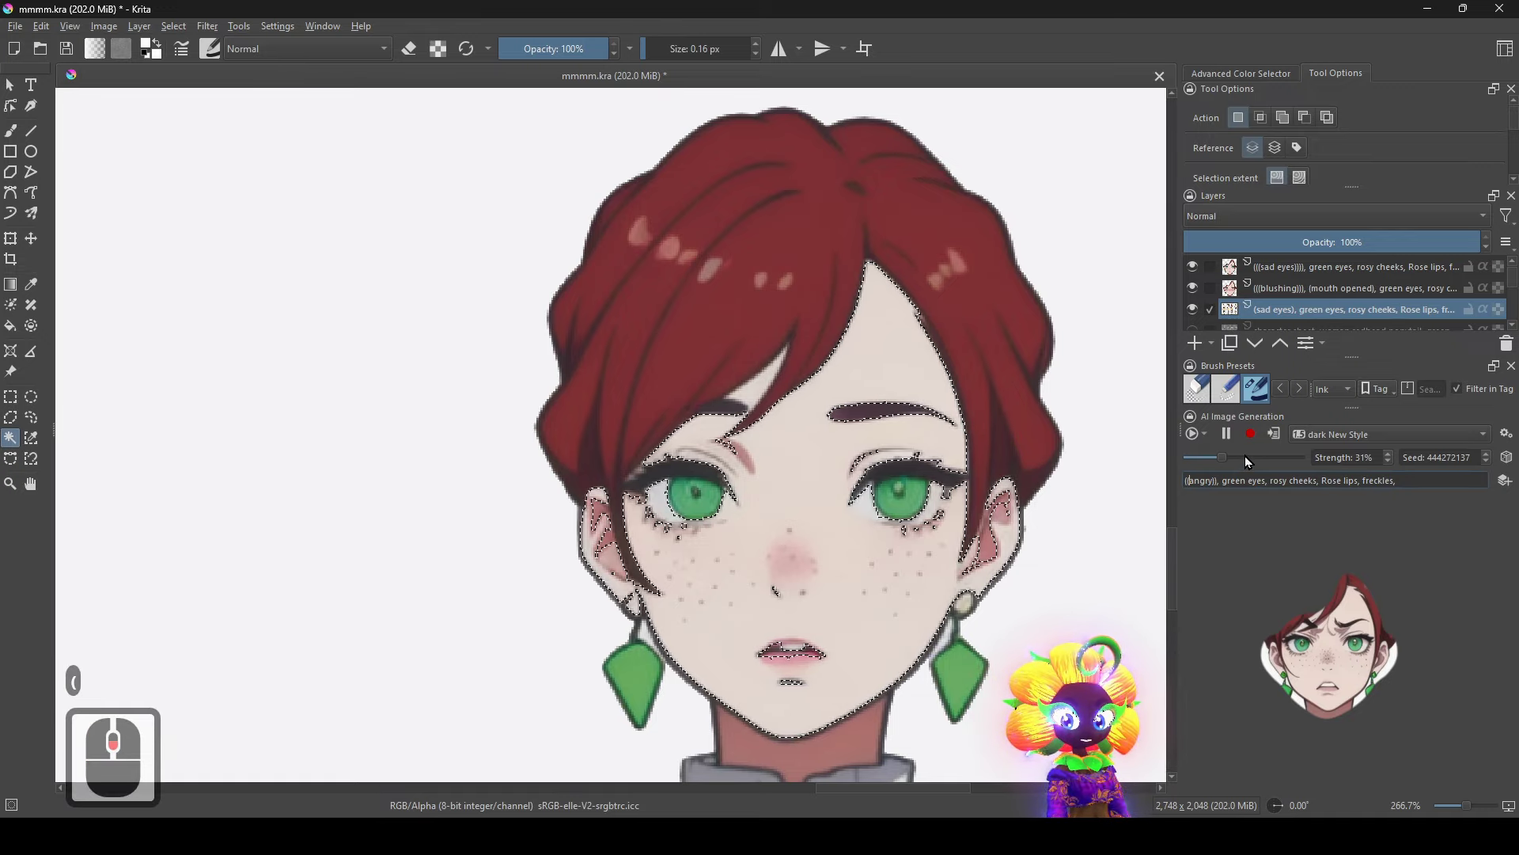
{"action": "scroll", "coordinate": [1245, 456], "scroll_direction": "up", "scroll_amount": 10}
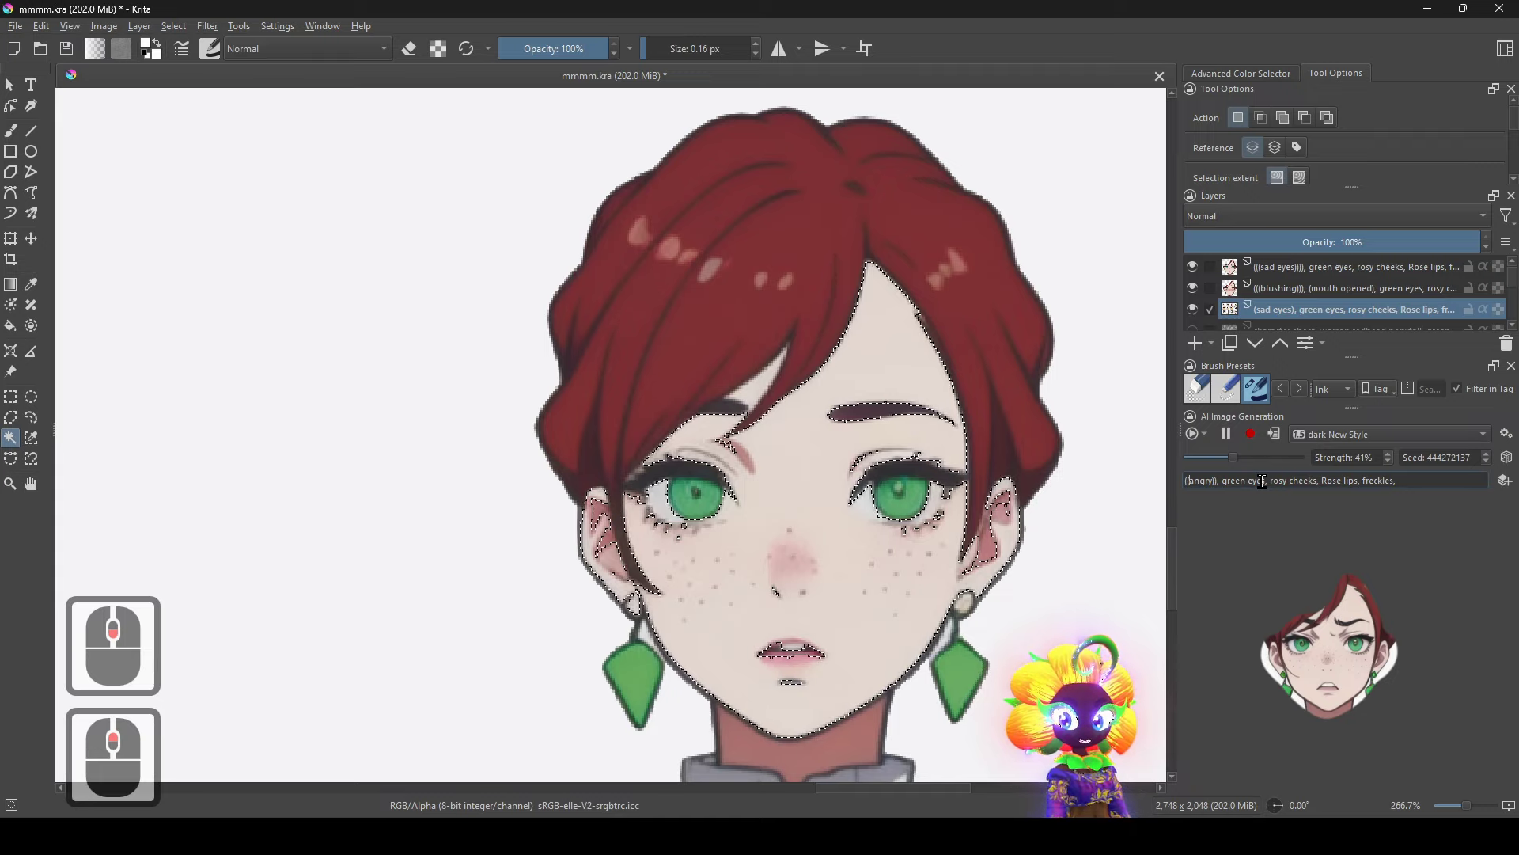
{"action": "left_click", "coordinate": [1270, 479]}
{"action": "key", "text": "ctrl+z"}
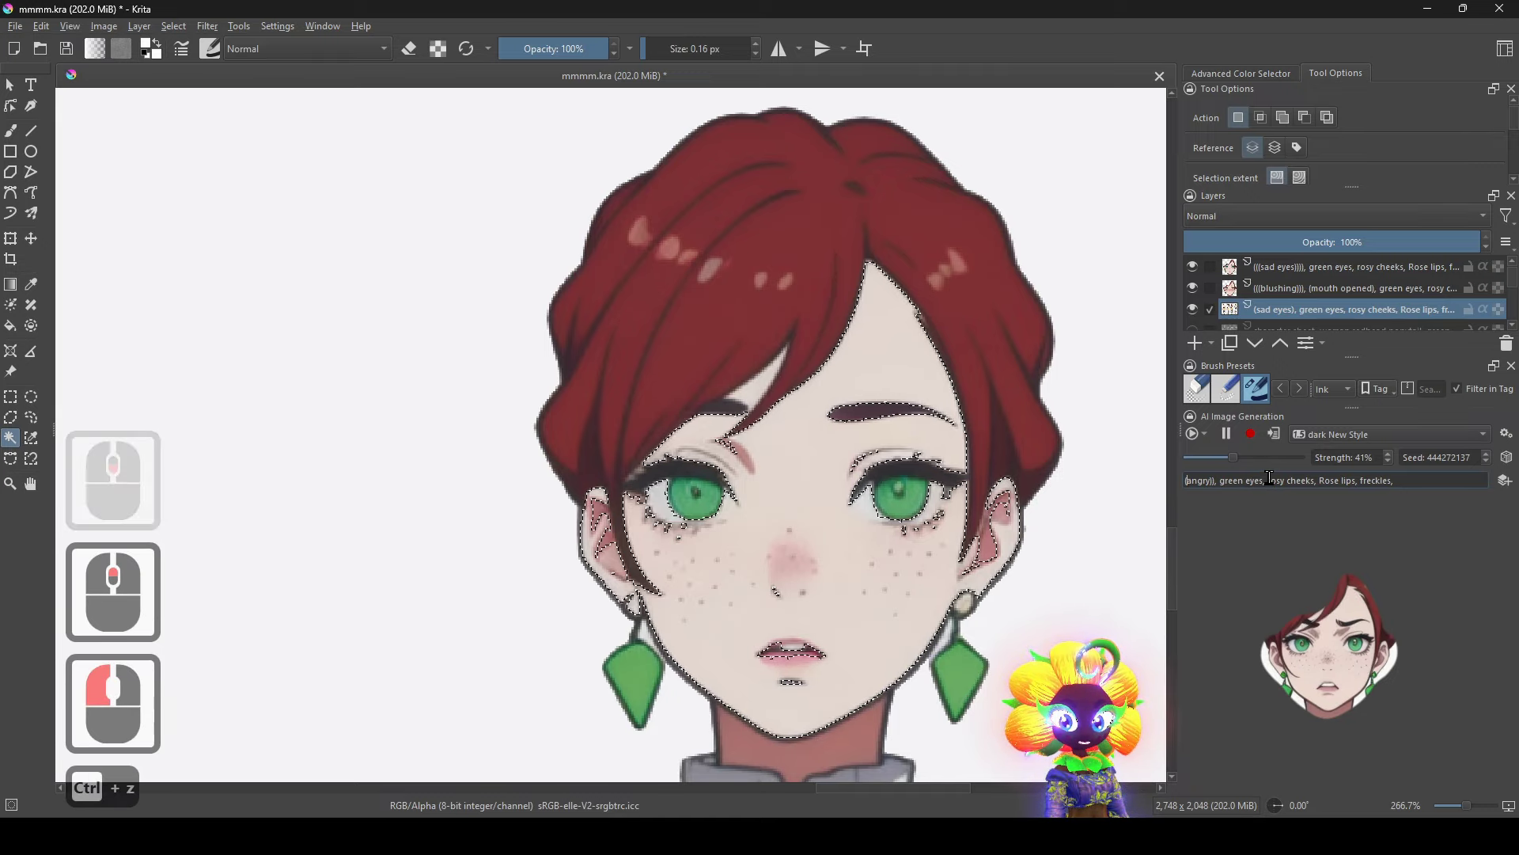
{"action": "key", "text": "ctrl+z"}
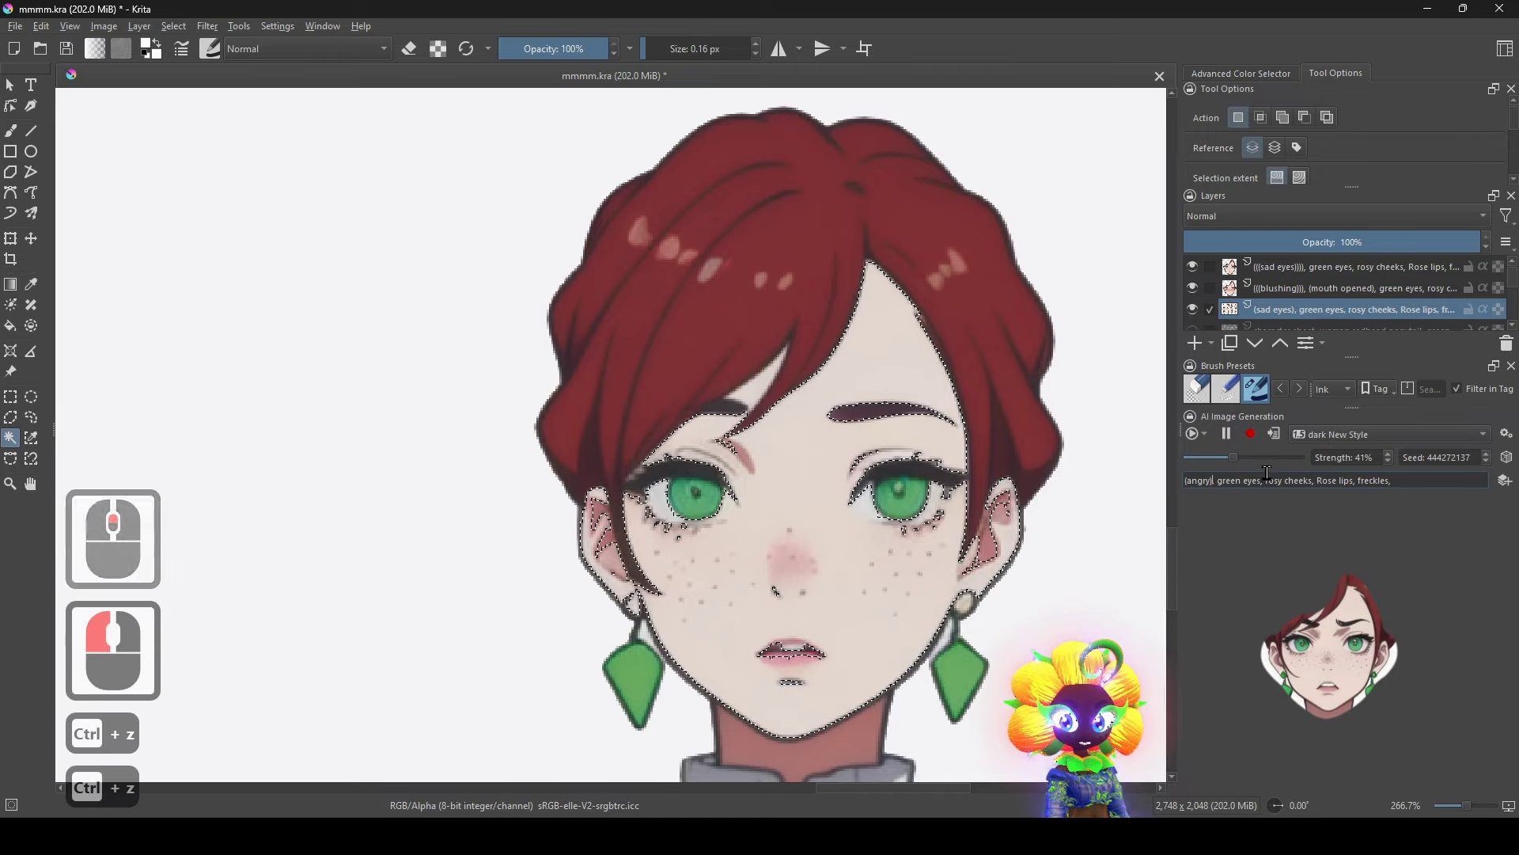
Add the area at the mouth to the third bust's face selection and apply the generated angry face as a new layer.
{"action": "left_click", "coordinate": [1279, 438]}
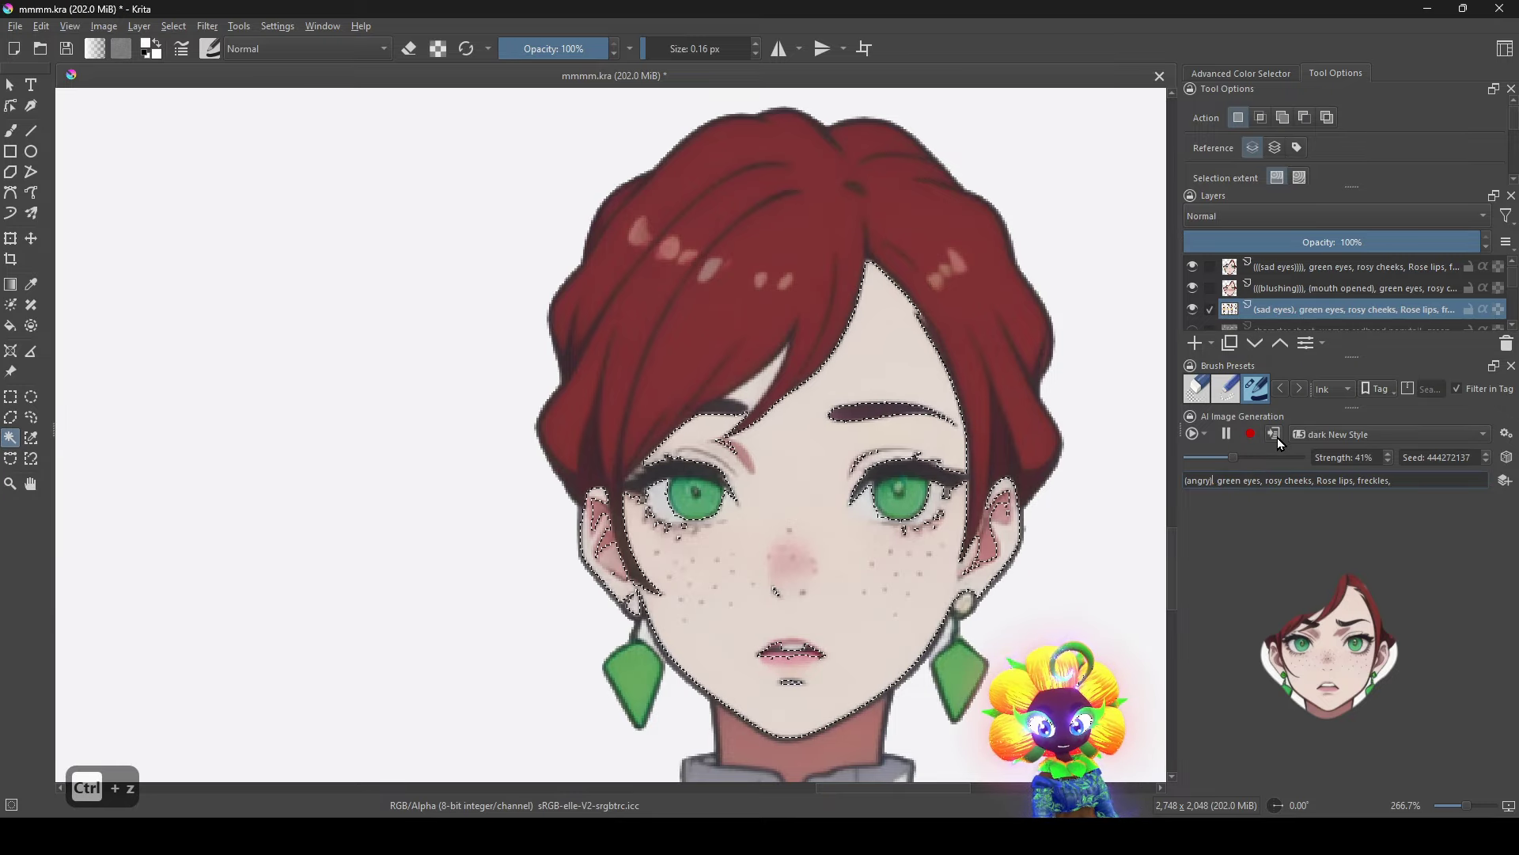
{"action": "scroll", "coordinate": [788, 689], "scroll_direction": "up", "scroll_amount": 1}
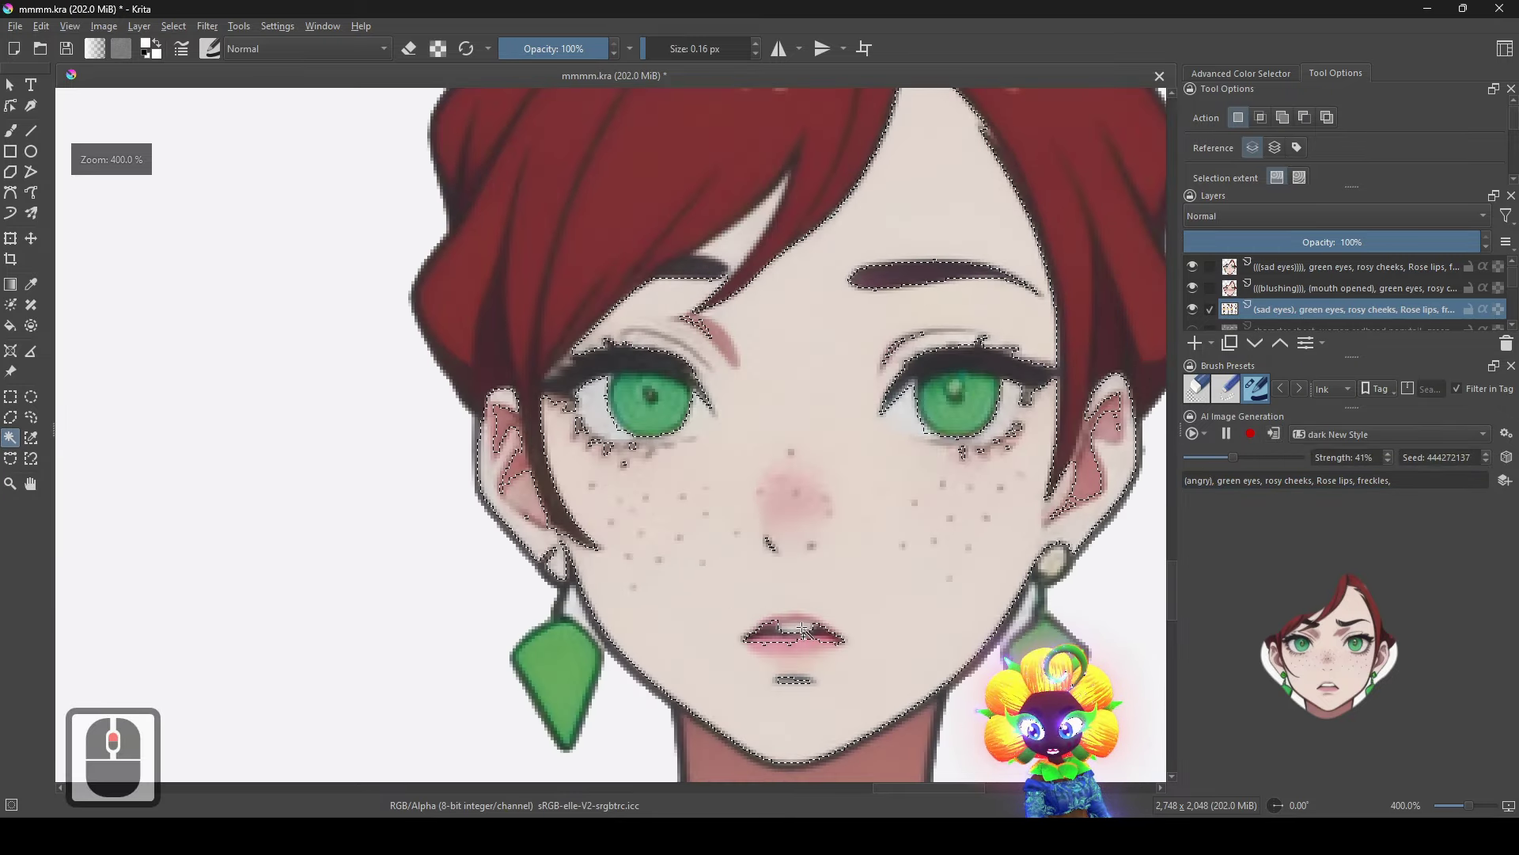
{"action": "left_click", "coordinate": [886, 636], "text": "shift"}
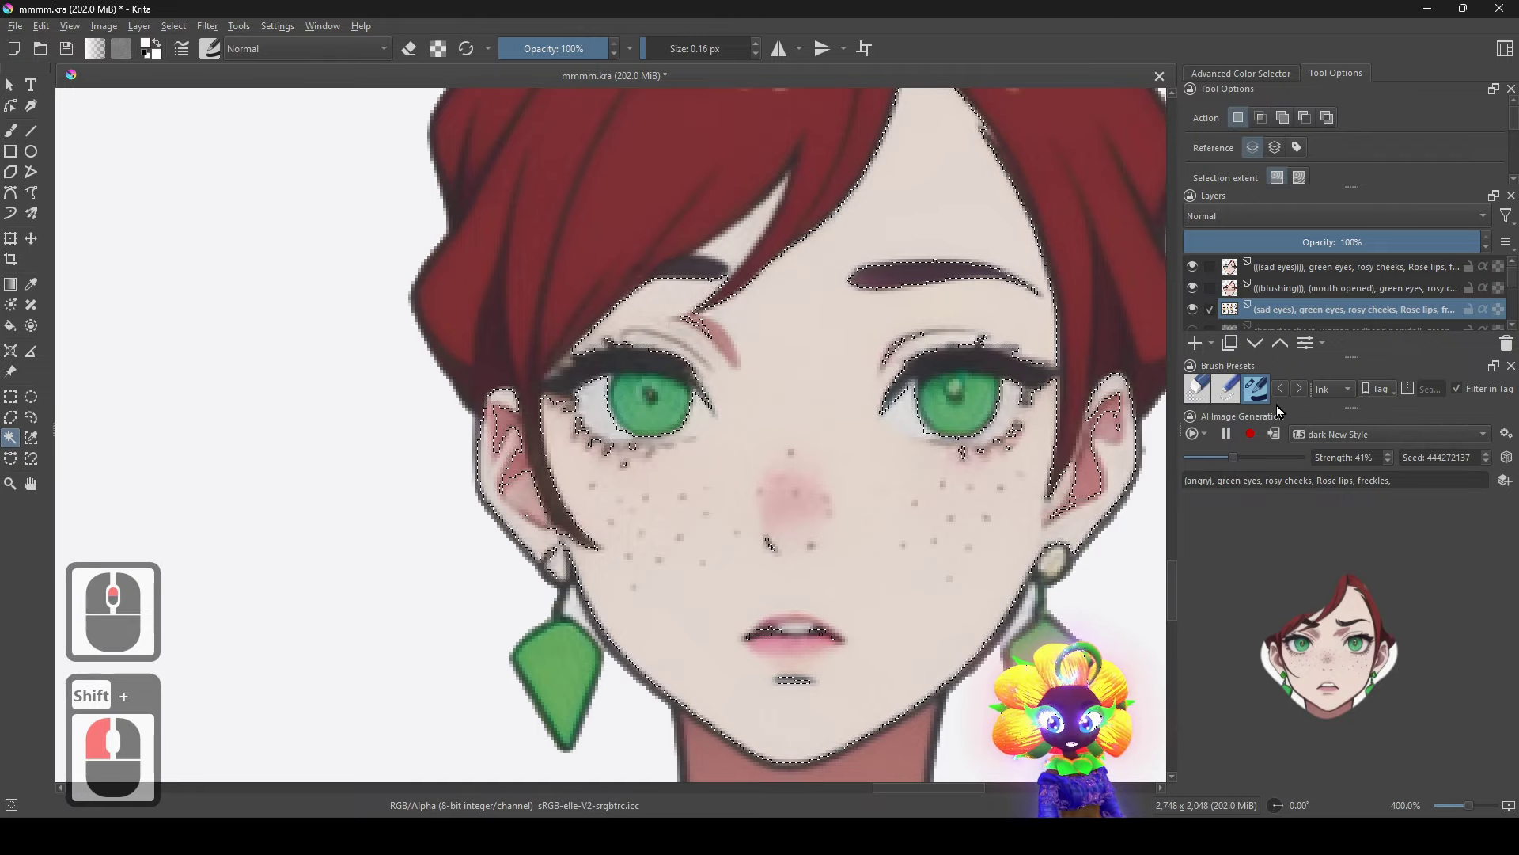
{"action": "left_click", "coordinate": [1274, 435]}
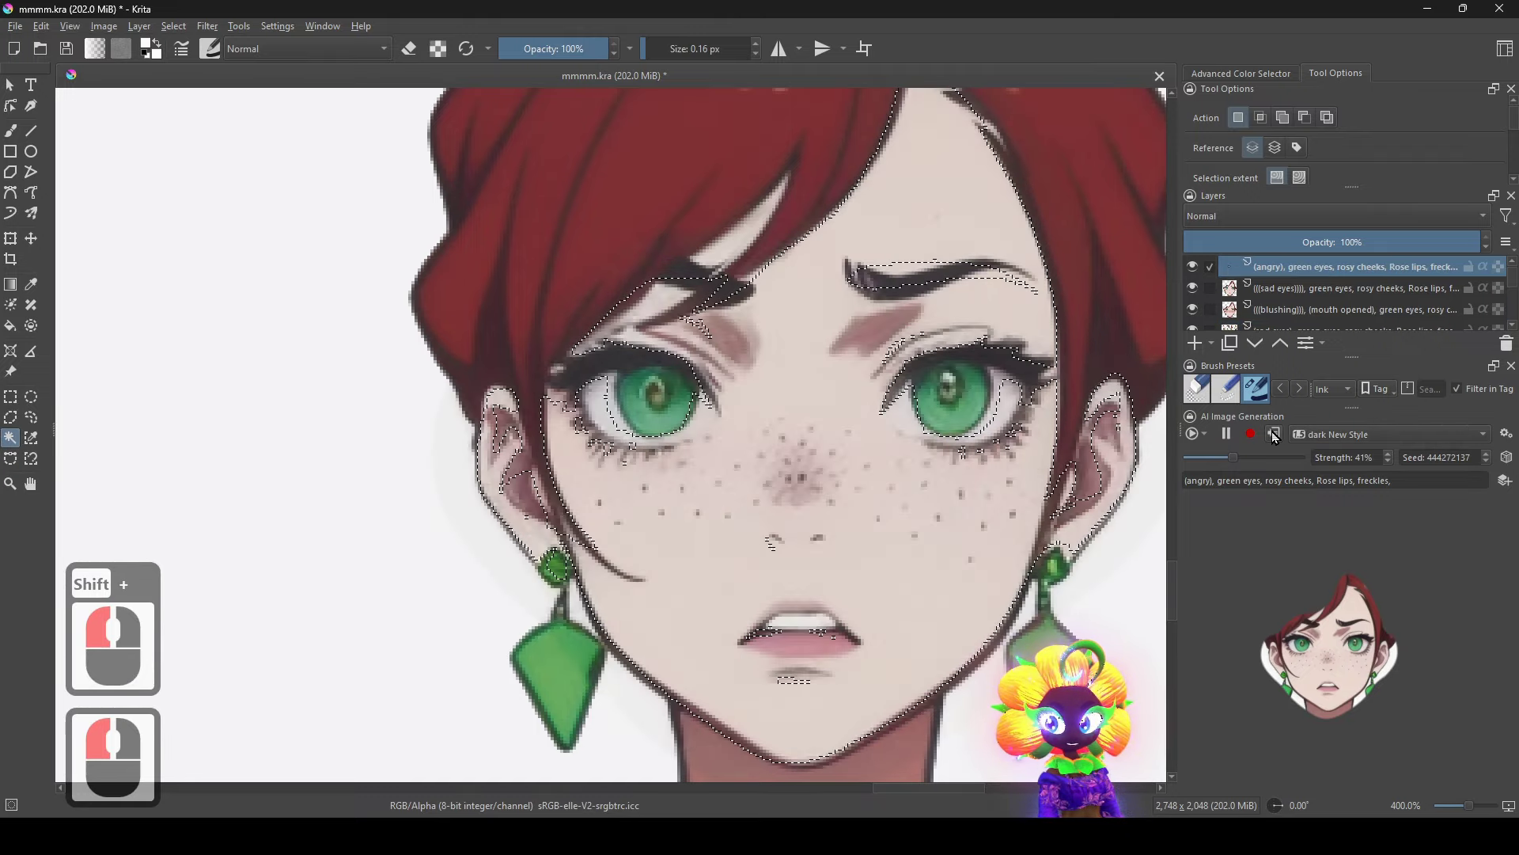
Pause the live generation and clear the face selection.
{"action": "left_click", "coordinate": [1222, 435]}
{"action": "right_click", "coordinate": [967, 458]}
{"action": "left_click", "coordinate": [962, 471]}
Examine the new expressions on the three busts up close and in the context of the whole character sheet.
{"action": "scroll", "coordinate": [961, 471], "scroll_direction": "down", "scroll_amount": 6}
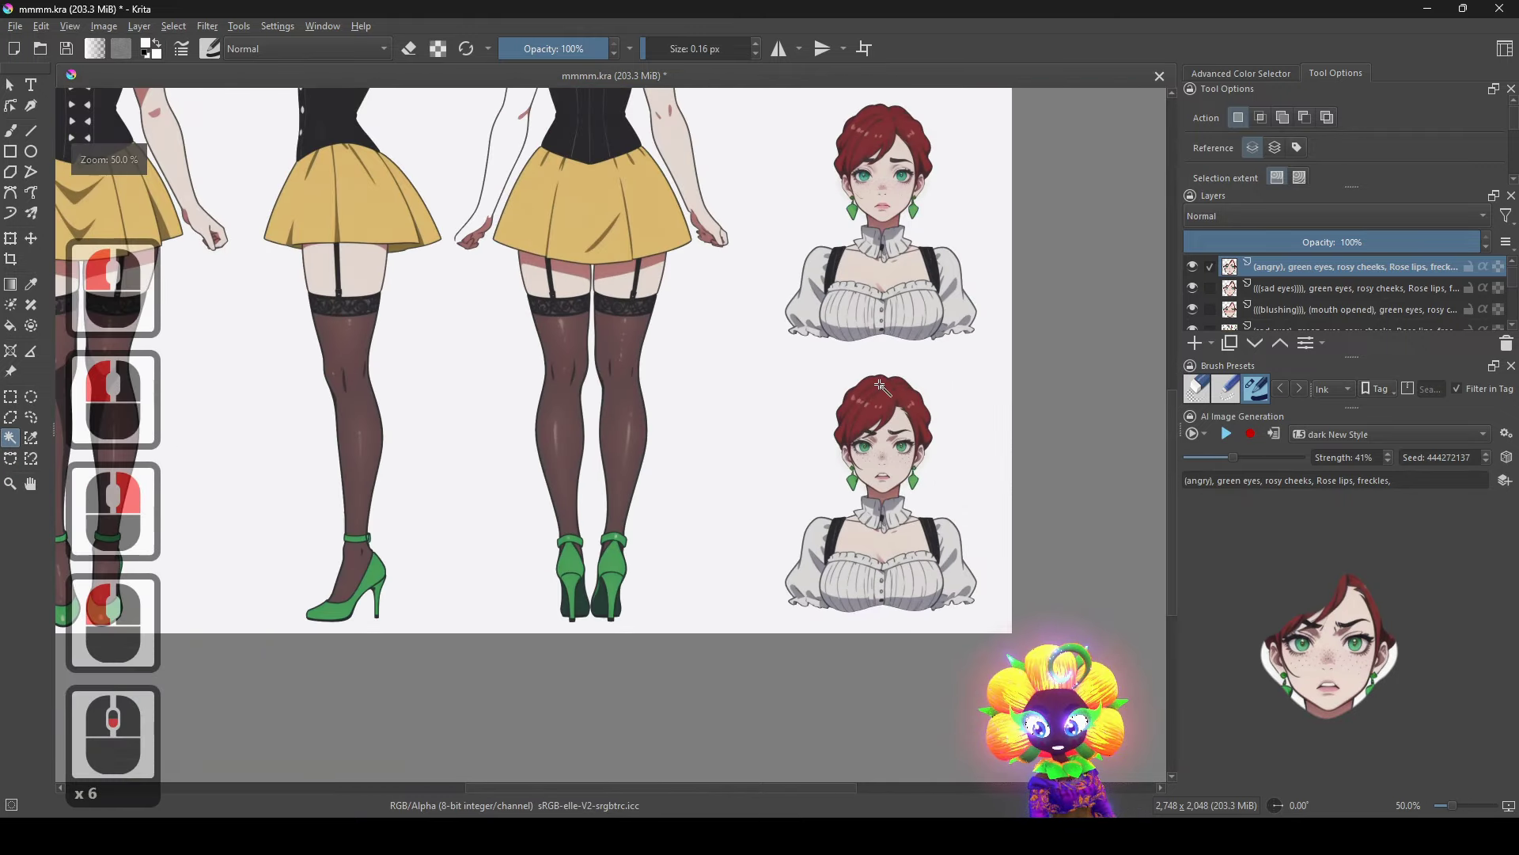
{"action": "scroll", "coordinate": [843, 586], "scroll_direction": "up", "scroll_amount": 2}
{"action": "scroll", "coordinate": [840, 584], "scroll_direction": "up", "scroll_amount": 3}
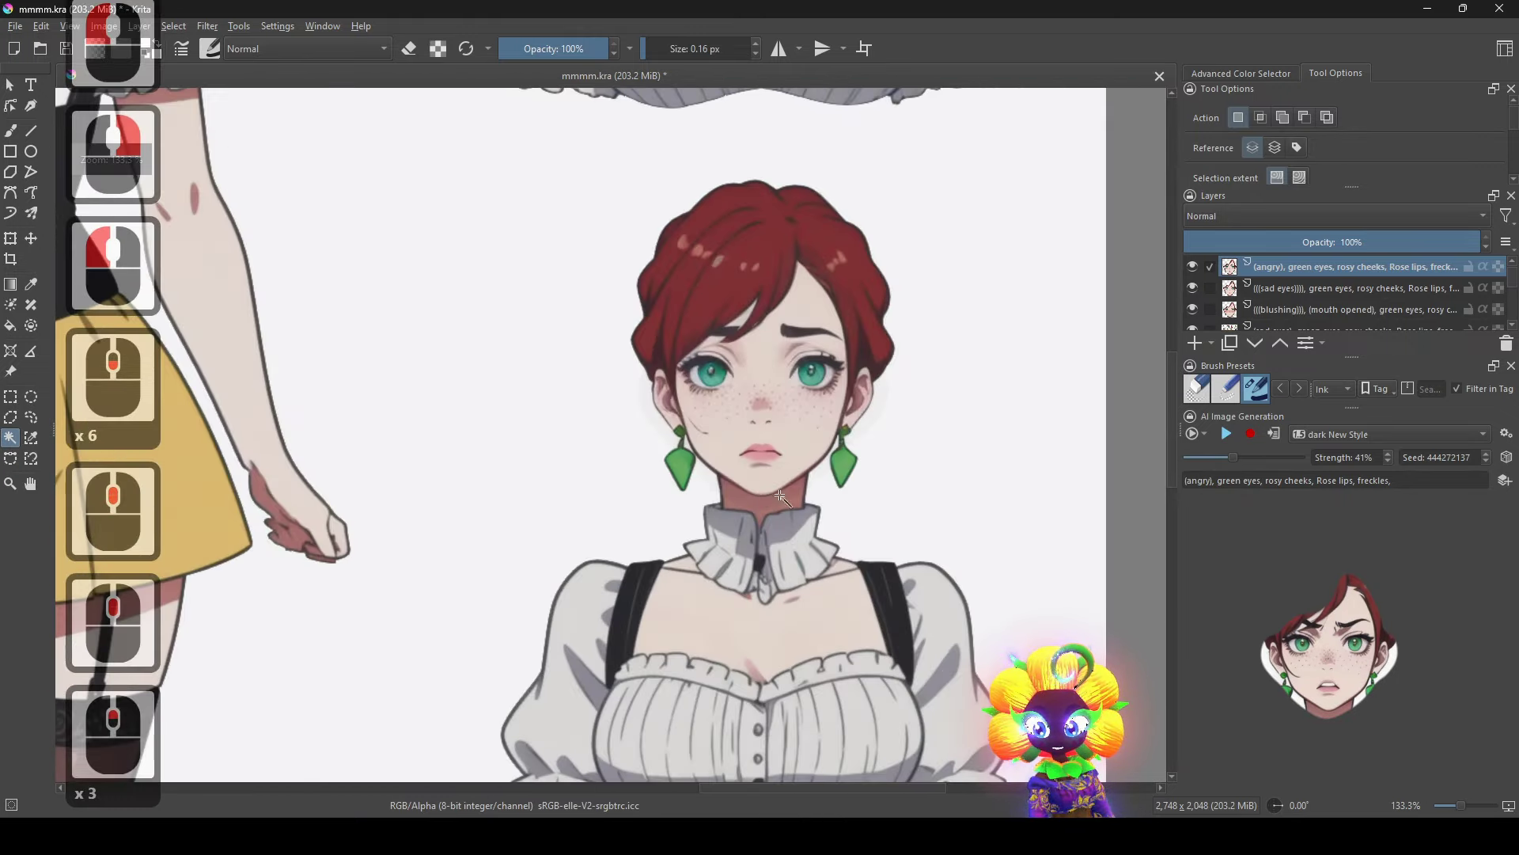
{"action": "left_click_drag", "start_coordinate": [782, 497], "coordinate": [793, 712]}
{"action": "scroll", "coordinate": [831, 558], "scroll_direction": "down", "scroll_amount": 2}
{"action": "scroll", "coordinate": [836, 552], "scroll_direction": "down", "scroll_amount": 3}
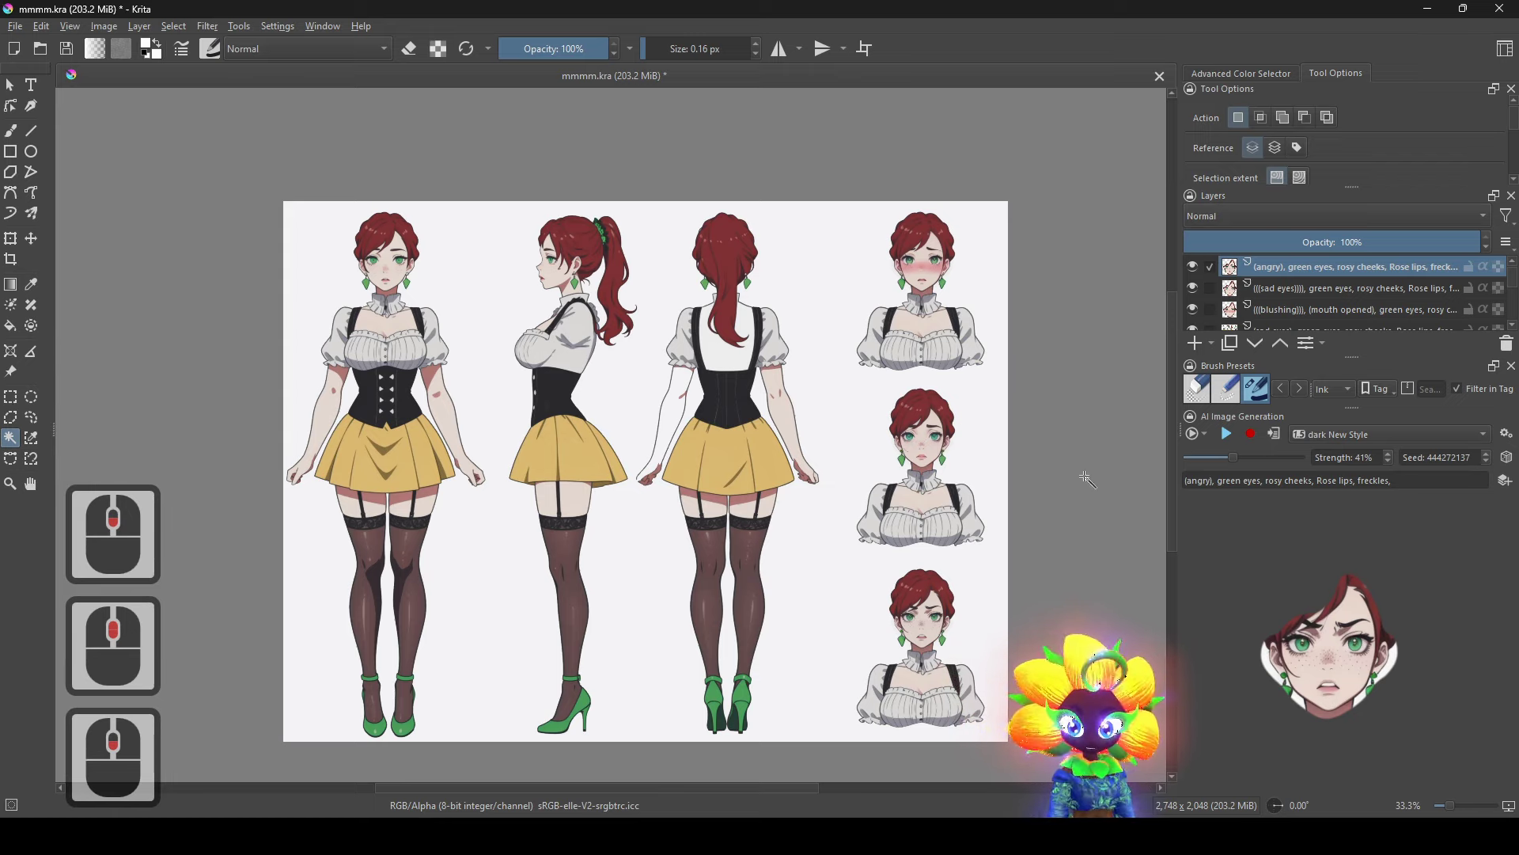
{"action": "left_click_drag", "start_coordinate": [802, 470], "coordinate": [942, 505]}
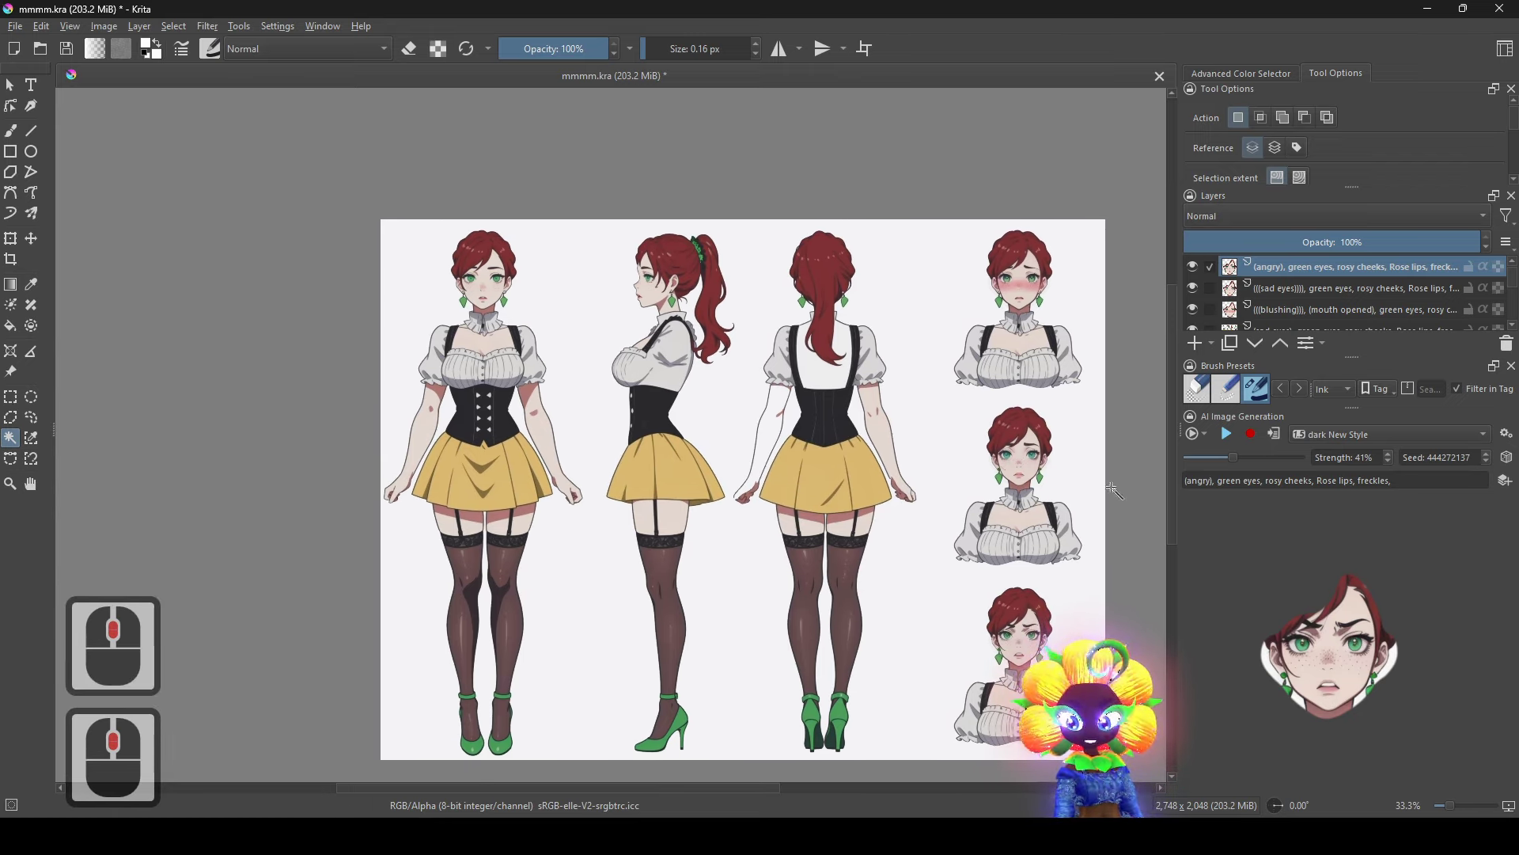
Hide the Background layer to check which areas of the sheet are transparent, and show it again.
{"action": "scroll", "coordinate": [1218, 285], "scroll_direction": "down", "scroll_amount": 3}
{"action": "left_click", "coordinate": [1199, 320]}
{"action": "left_click", "coordinate": [1200, 321]}
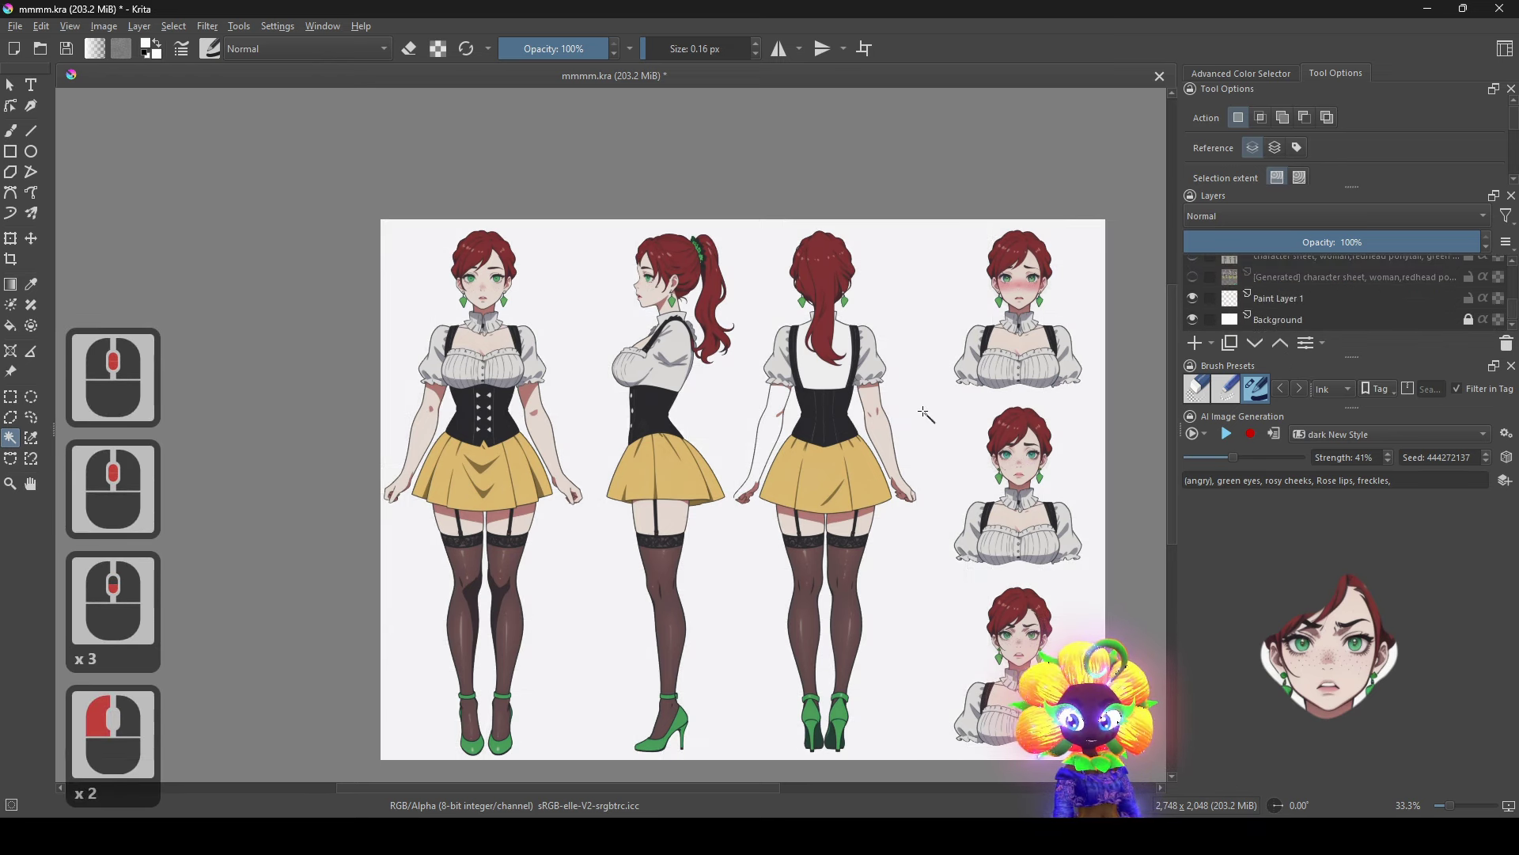
{"action": "left_click", "coordinate": [1193, 320]}
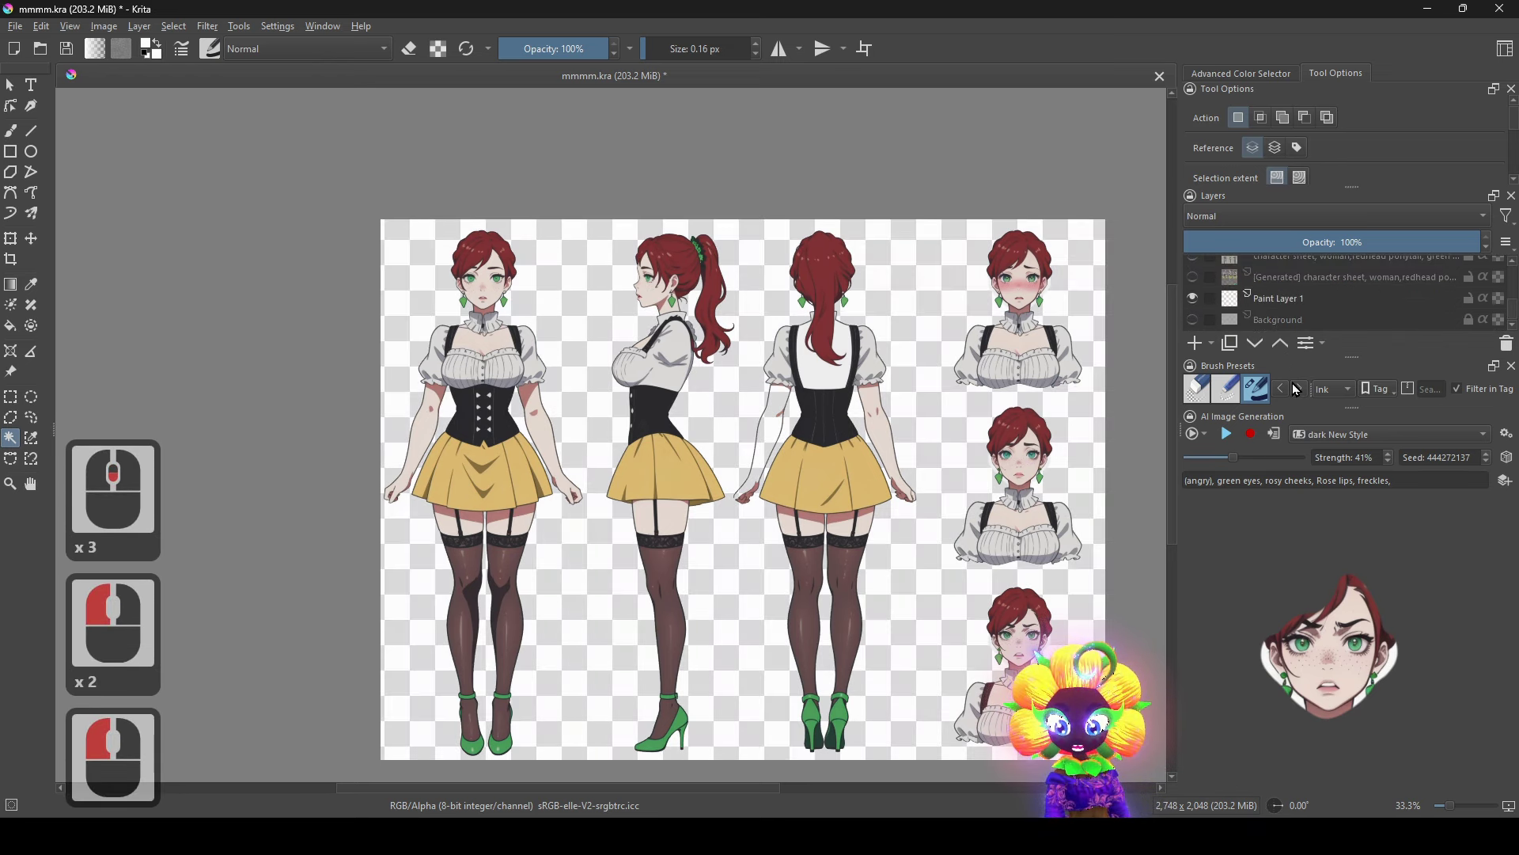
{"action": "left_click", "coordinate": [1192, 320]}
With the Brush tool, sample a colour from the back-view hand and close the outline gap at the fingertip of the uncoloured arm.
{"action": "scroll", "coordinate": [714, 436], "scroll_direction": "up", "scroll_amount": 2}
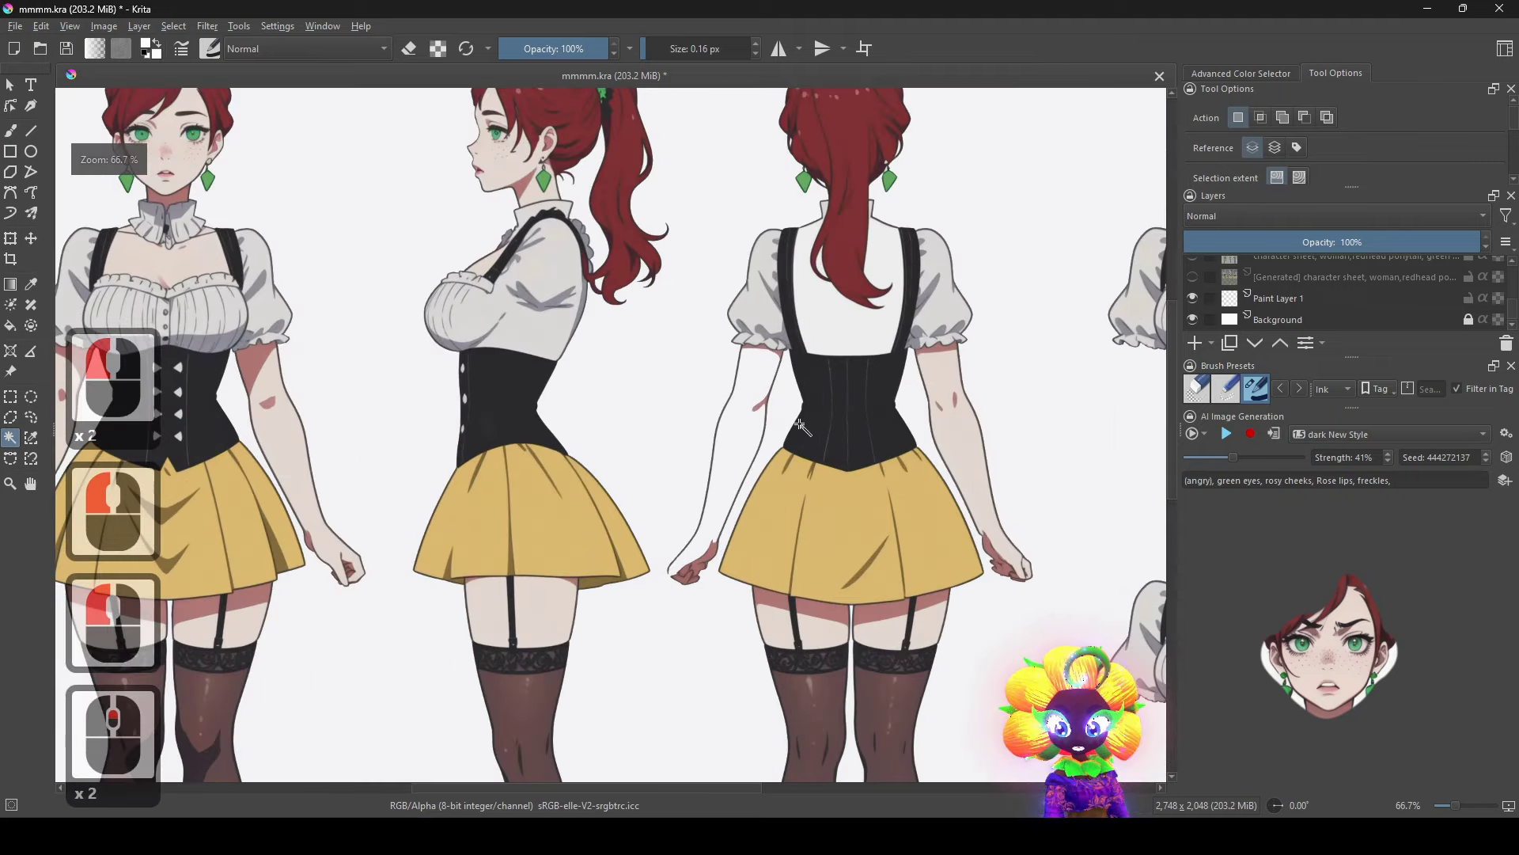
{"action": "scroll", "coordinate": [714, 435], "scroll_direction": "up", "scroll_amount": 1}
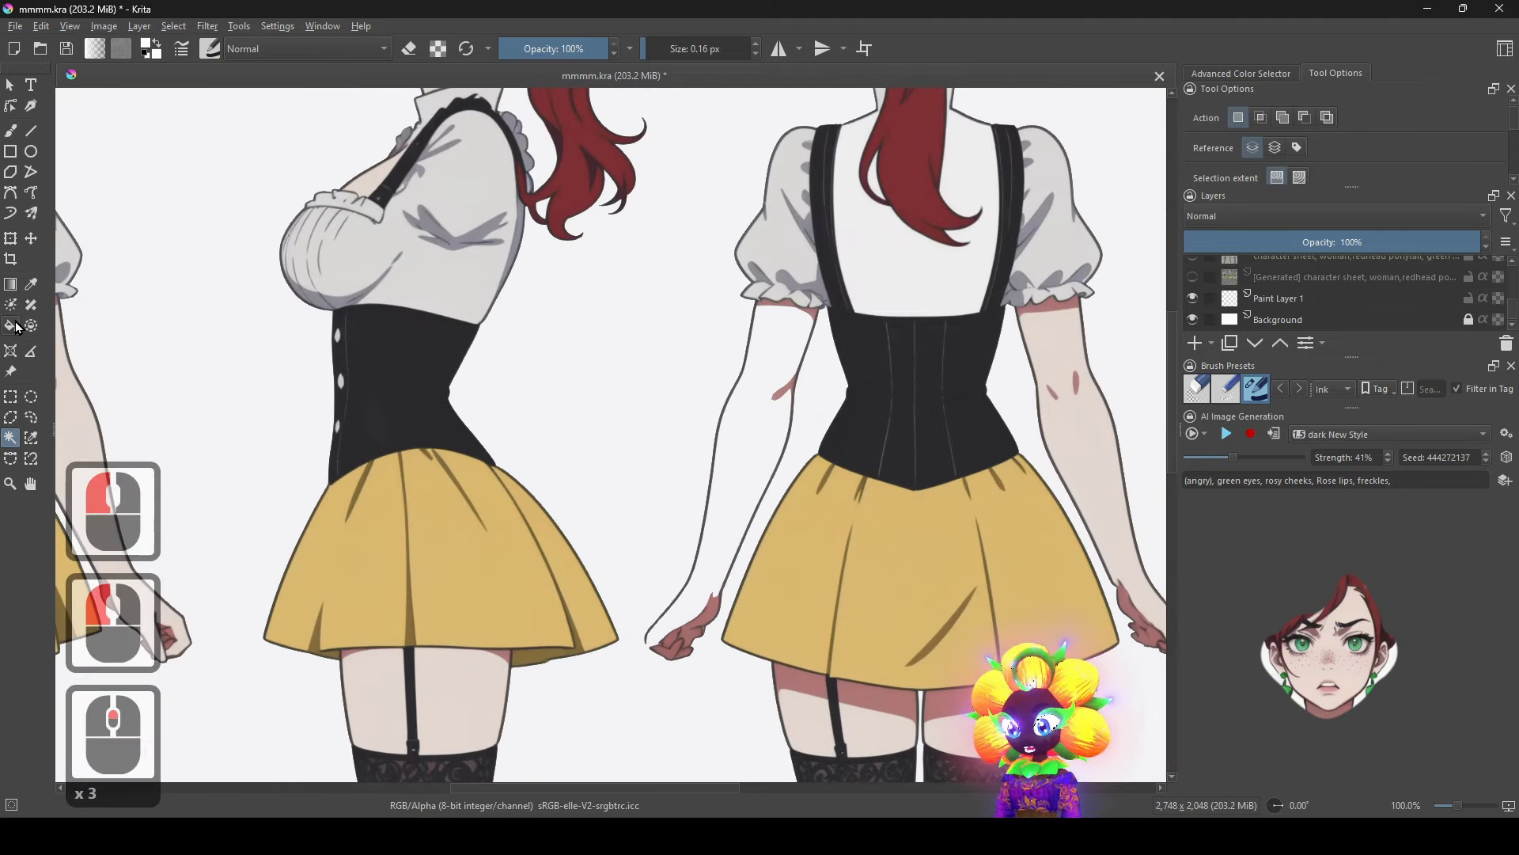
{"action": "scroll", "coordinate": [598, 504], "scroll_direction": "up", "scroll_amount": 1}
{"action": "left_click", "coordinate": [10, 131]}
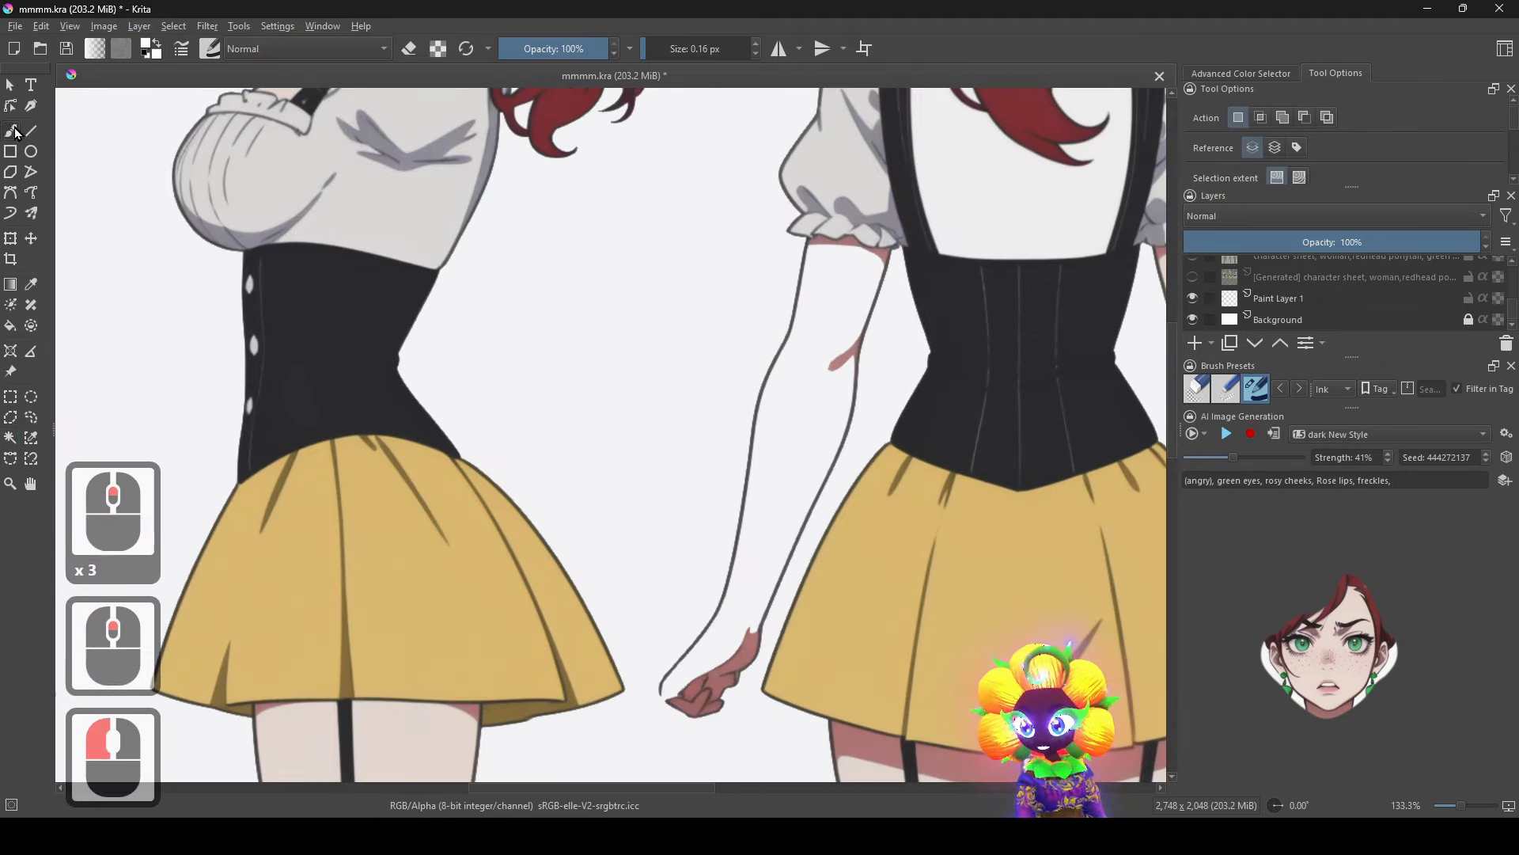
{"action": "scroll", "coordinate": [726, 741], "scroll_direction": "up", "scroll_amount": 4}
{"action": "left_click", "coordinate": [589, 613], "text": "ctrl"}
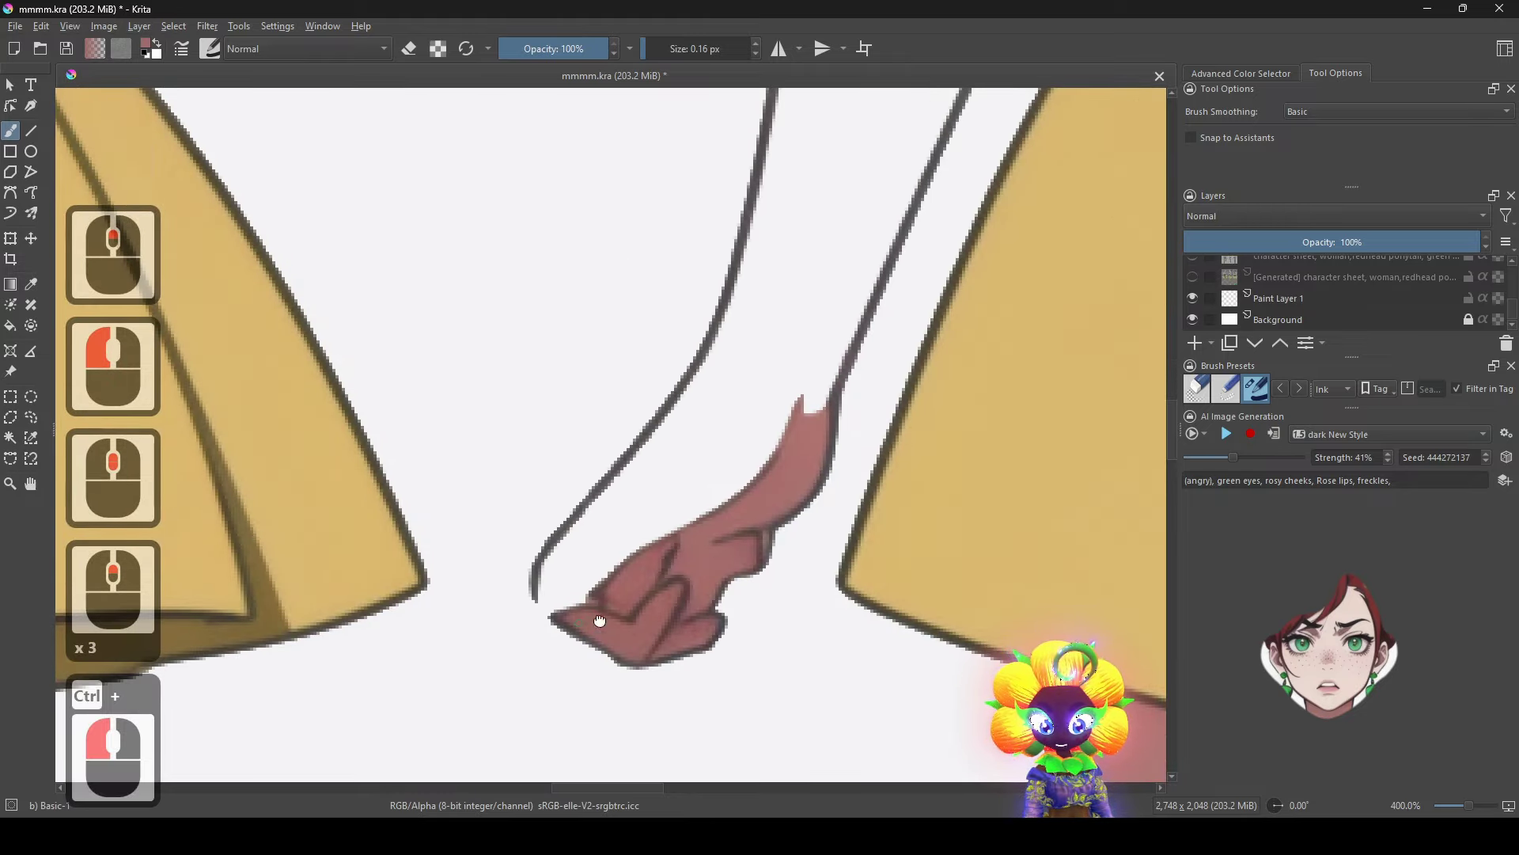
{"action": "scroll", "coordinate": [611, 577], "scroll_direction": "up", "scroll_amount": 2}
{"action": "scroll", "coordinate": [602, 552], "scroll_direction": "up", "scroll_amount": 2}
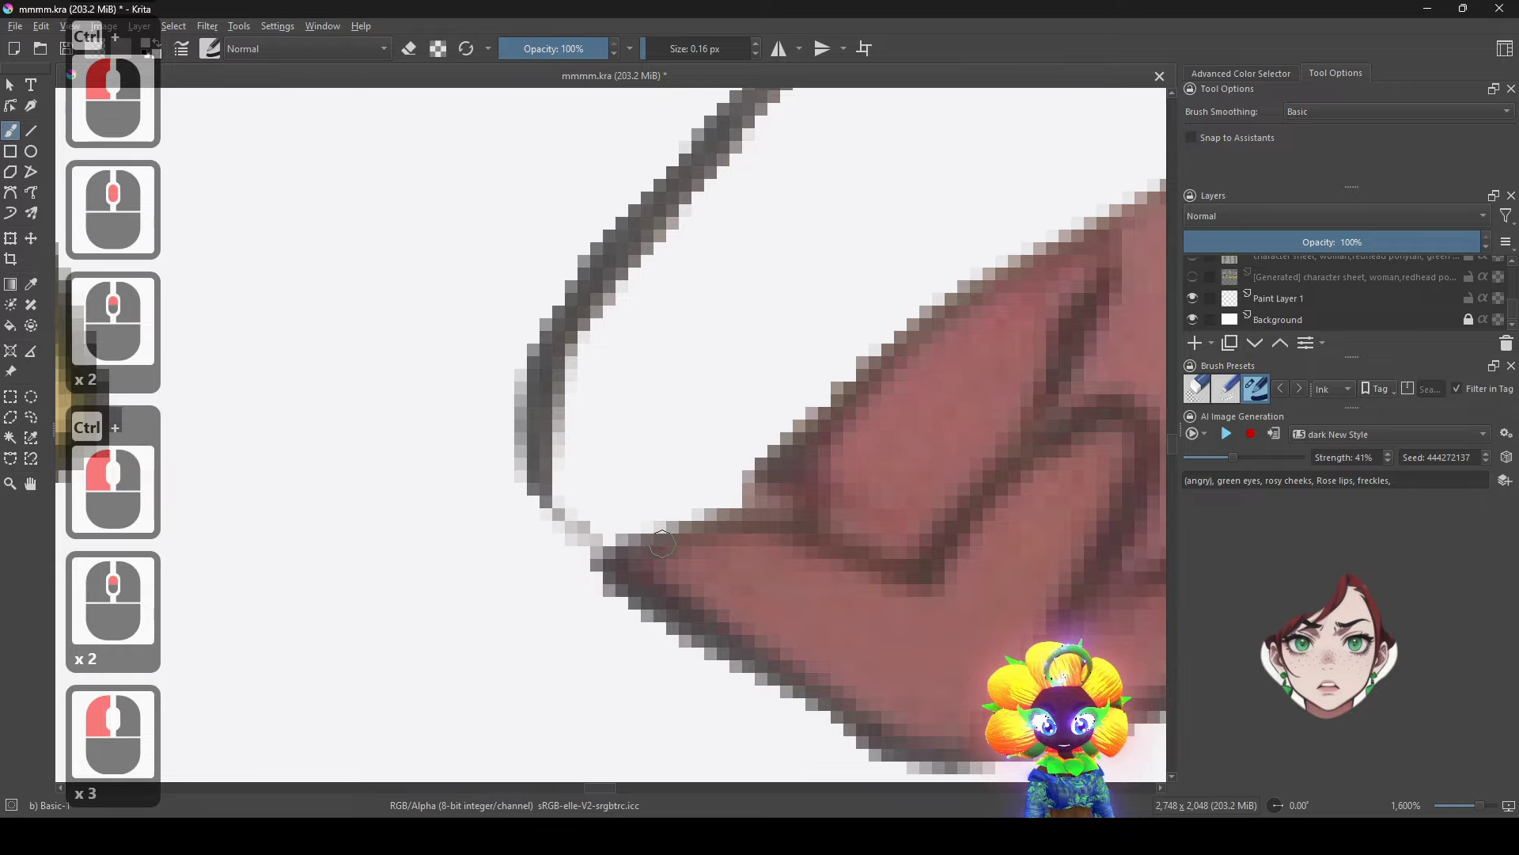
Sample the skin colour from the back view's finished arm, try filling the uncoloured arm with it, and undo the fill.
{"action": "scroll", "coordinate": [663, 542], "scroll_direction": "down", "scroll_amount": 10}
{"action": "scroll", "coordinate": [663, 542], "scroll_direction": "up", "scroll_amount": 2}
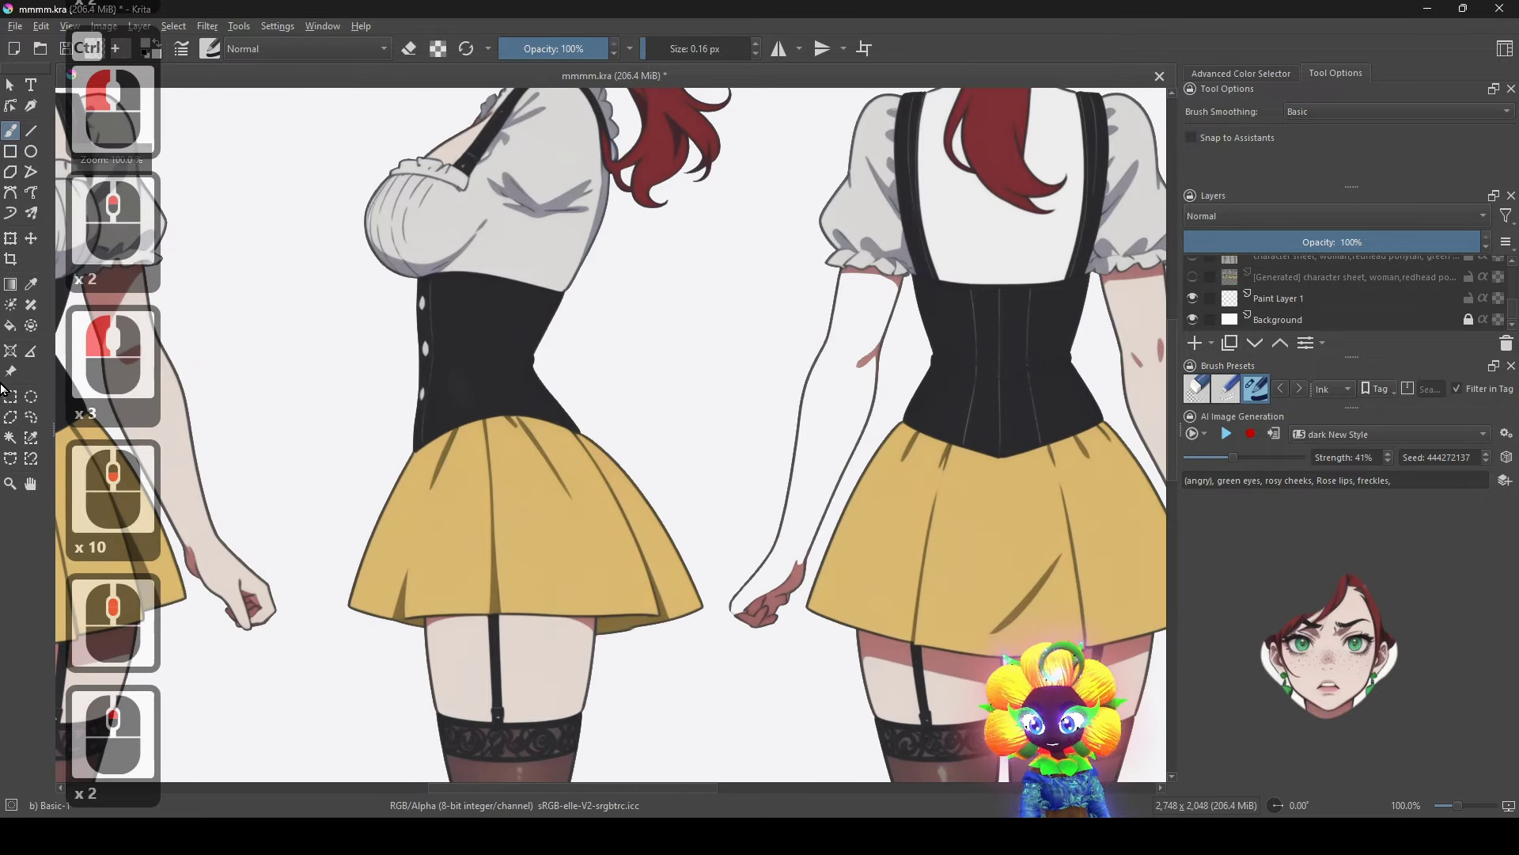
{"action": "left_click", "coordinate": [12, 331]}
{"action": "left_click_drag", "start_coordinate": [722, 426], "coordinate": [485, 434]}
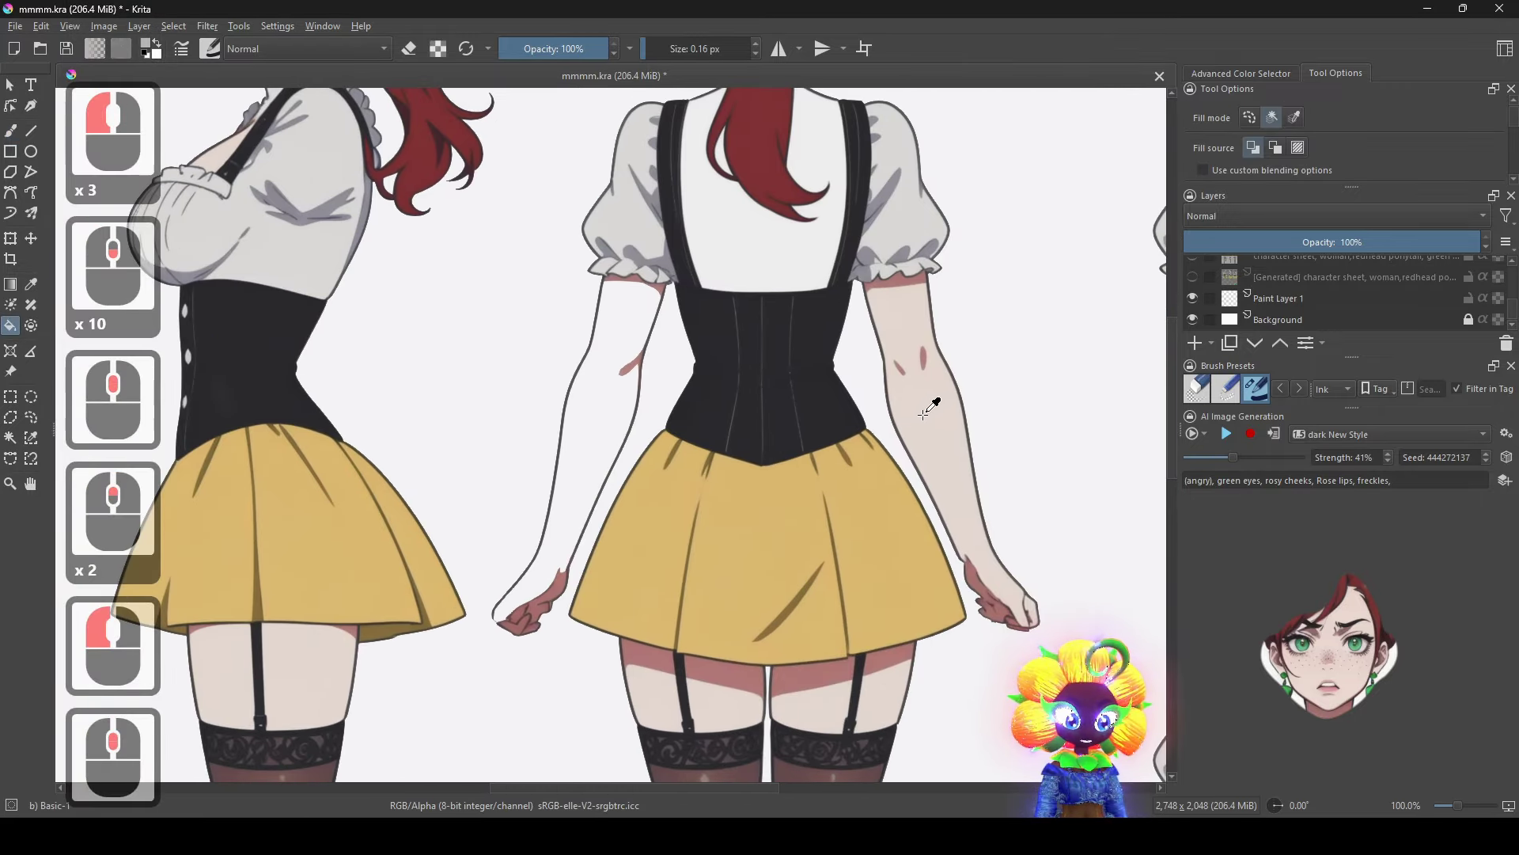
{"action": "left_click", "coordinate": [926, 411], "text": "ctrl"}
{"action": "left_click", "coordinate": [637, 423]}
{"action": "key", "text": "ctrl+z"}
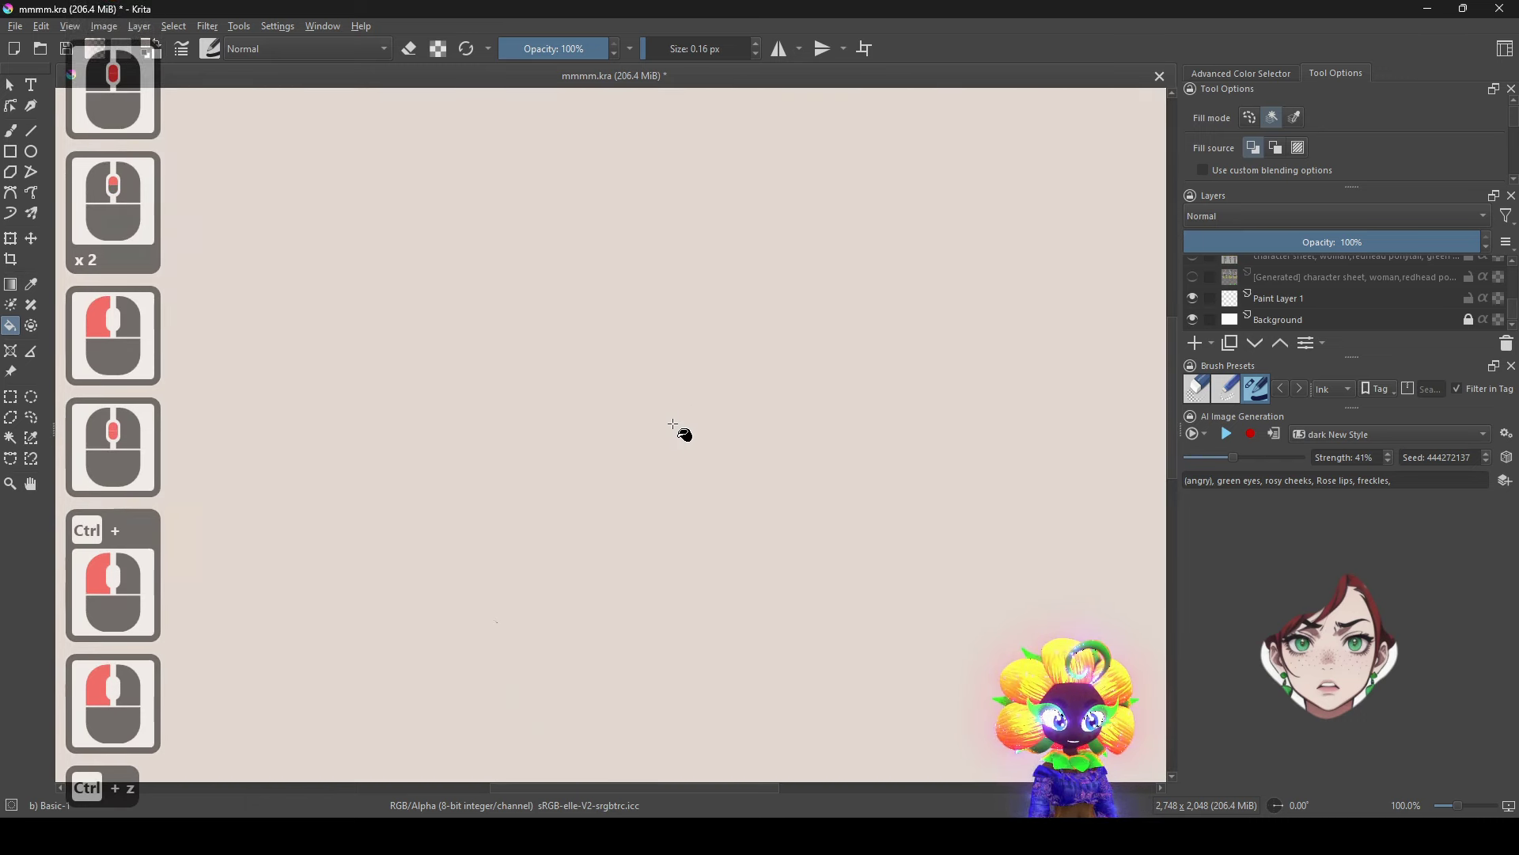
Merge the angry, sad eyes and blushing expression layers at the head of the layer stack into one layer.
{"action": "scroll", "coordinate": [1258, 277], "scroll_direction": "up", "scroll_amount": 6}
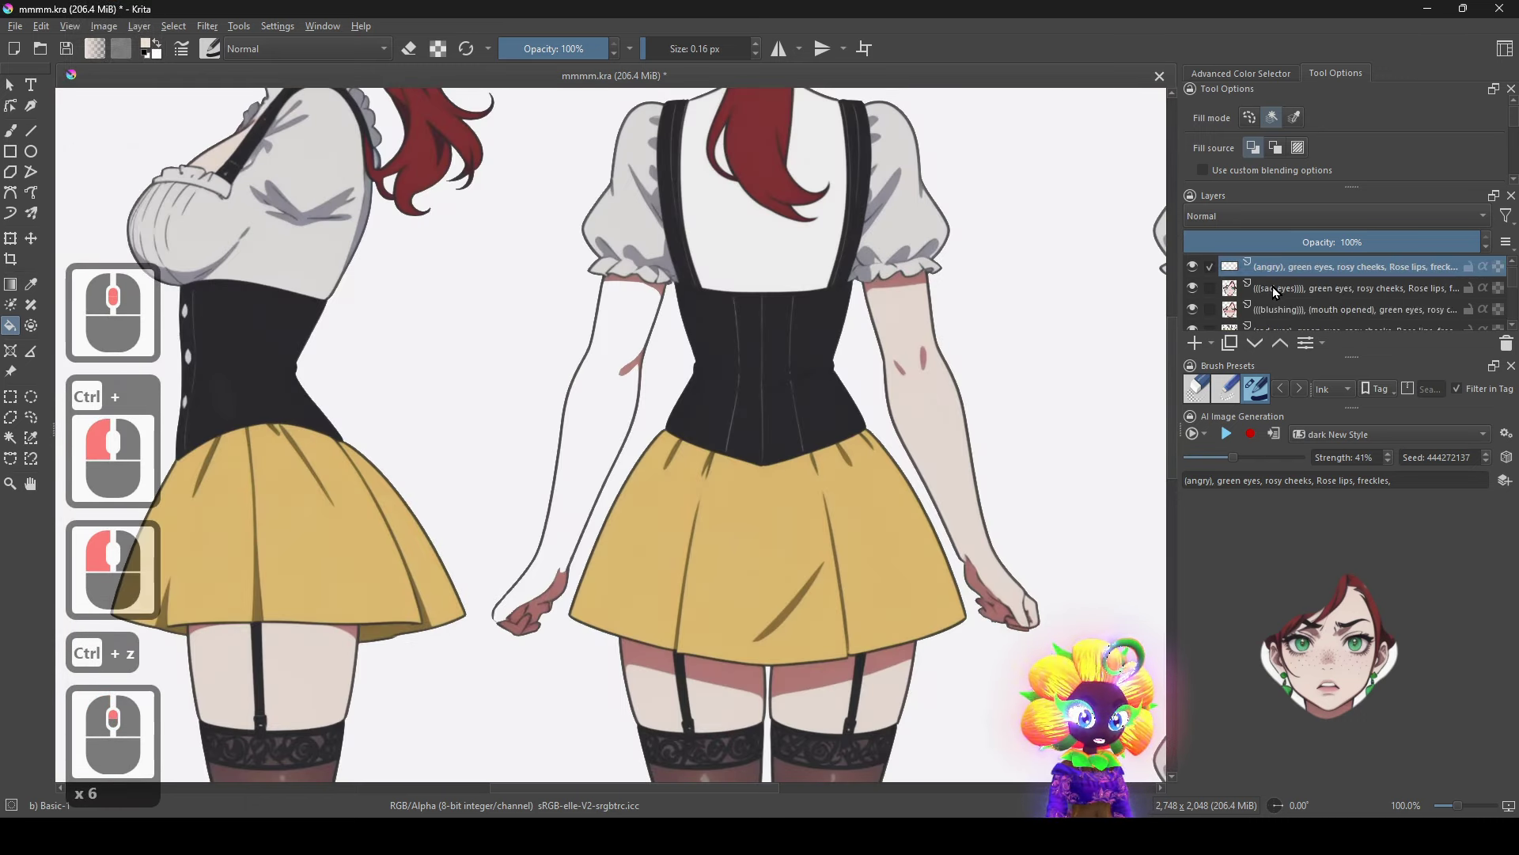
{"action": "left_click", "coordinate": [1274, 302], "text": "shift"}
{"action": "left_click", "coordinate": [1278, 310]}
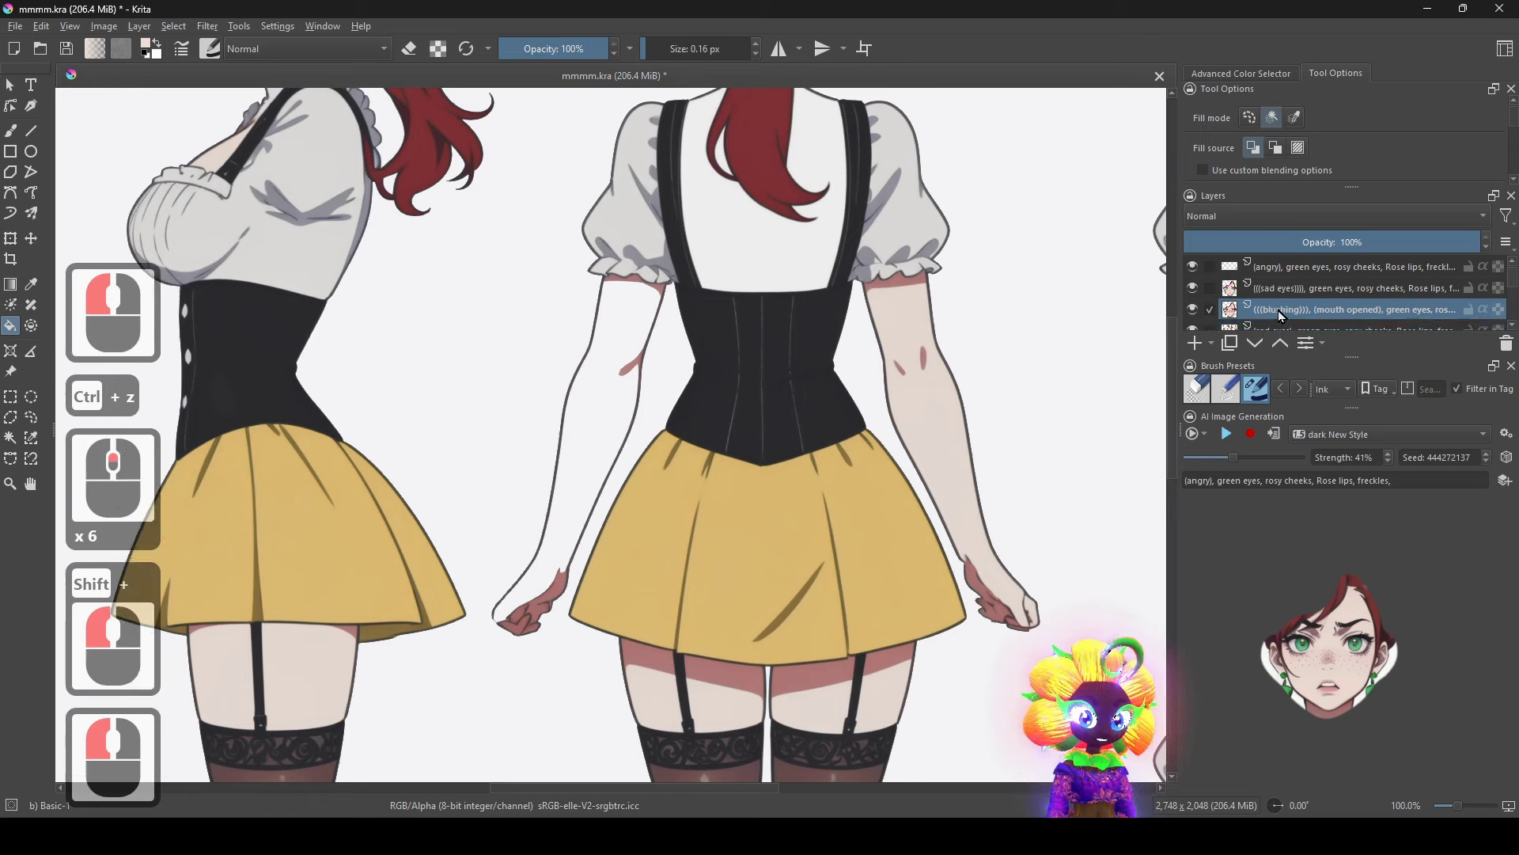
{"action": "scroll", "coordinate": [1283, 301], "scroll_direction": "down", "scroll_amount": 1}
{"action": "scroll", "coordinate": [1274, 285], "scroll_direction": "up", "scroll_amount": 3}
{"action": "left_click", "coordinate": [1269, 268], "text": "shift"}
{"action": "right_click", "coordinate": [1282, 280]}
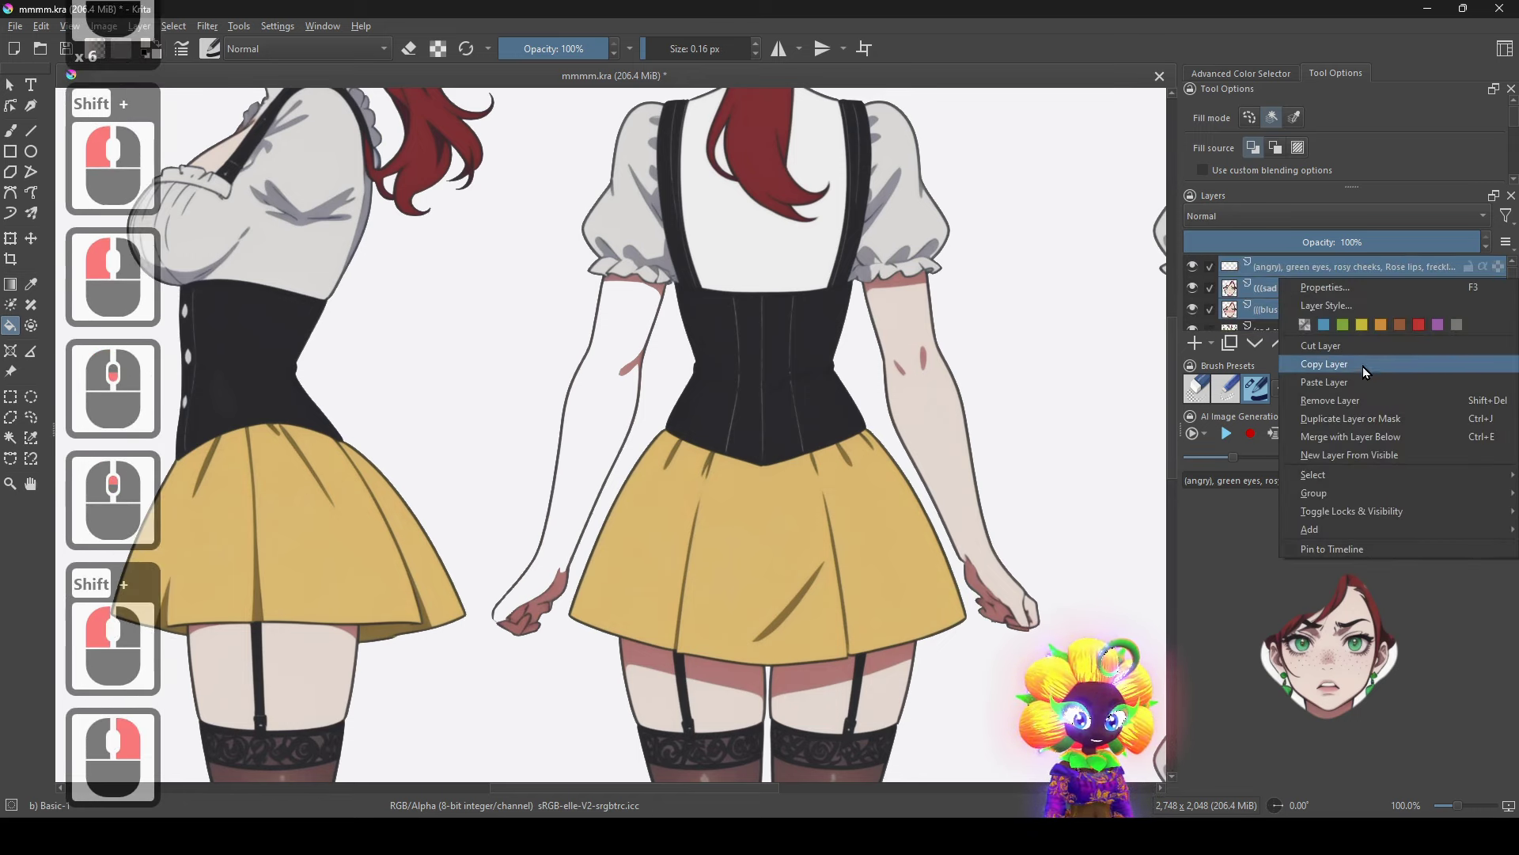
{"action": "left_click", "coordinate": [1409, 439]}
Merge the combined expression layer with the (sad eyes) character sheet layer directly below it.
{"action": "left_click", "coordinate": [1293, 287], "text": "shift"}
{"action": "right_click", "coordinate": [1299, 278]}
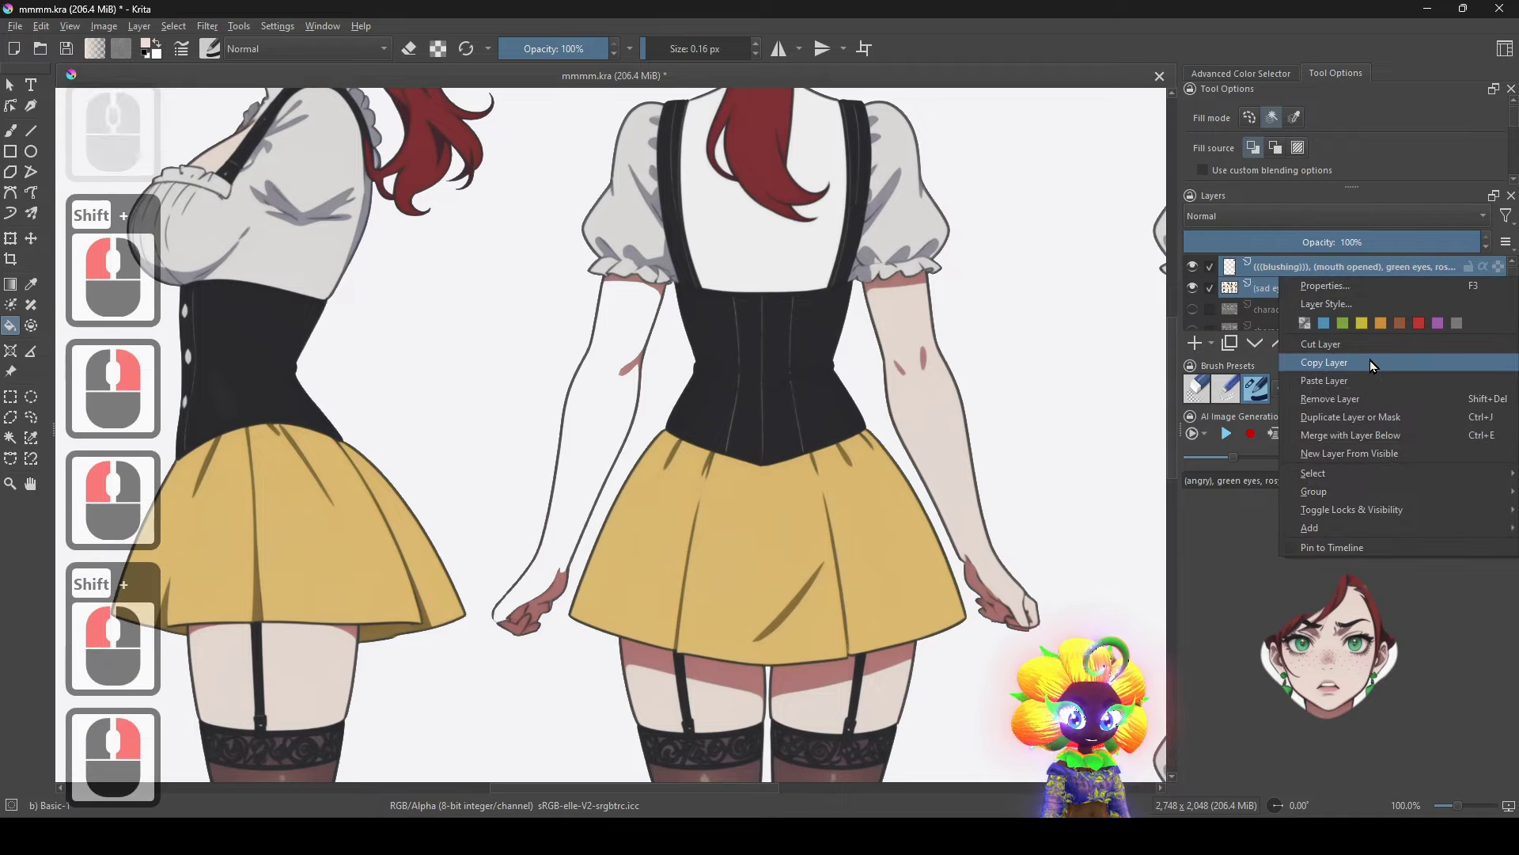
{"action": "left_click", "coordinate": [1398, 438]}
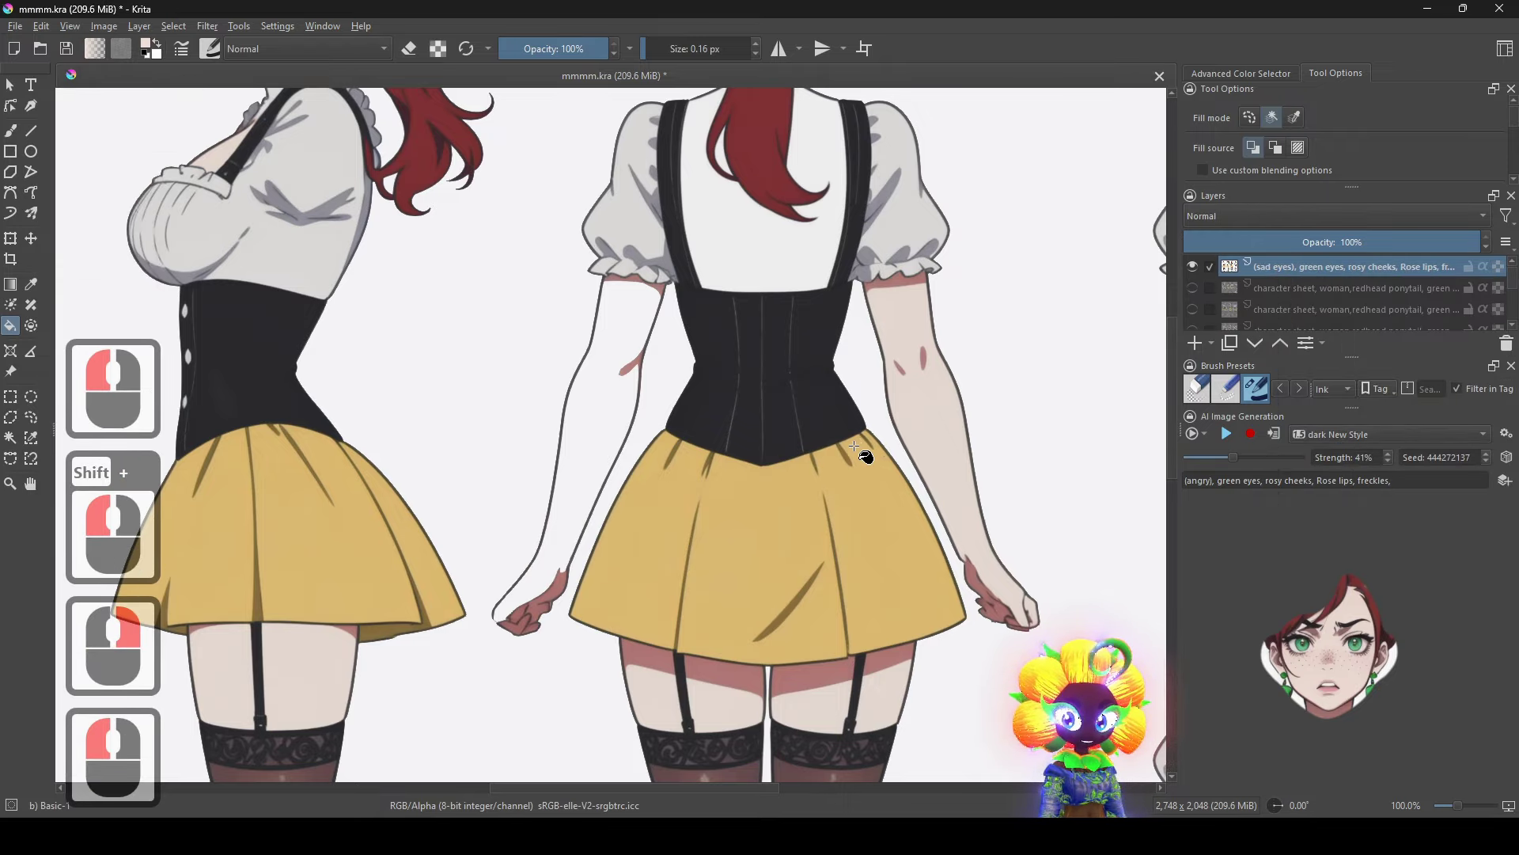
Fill the back view's uncoloured arm with the sampled skin colour on the merged layer.
{"action": "scroll", "coordinate": [843, 445], "scroll_direction": "down", "scroll_amount": 3}
{"action": "scroll", "coordinate": [755, 470], "scroll_direction": "up", "scroll_amount": 5}
{"action": "left_click_drag", "start_coordinate": [824, 379], "coordinate": [662, 448]}
{"action": "left_click", "coordinate": [660, 450]}
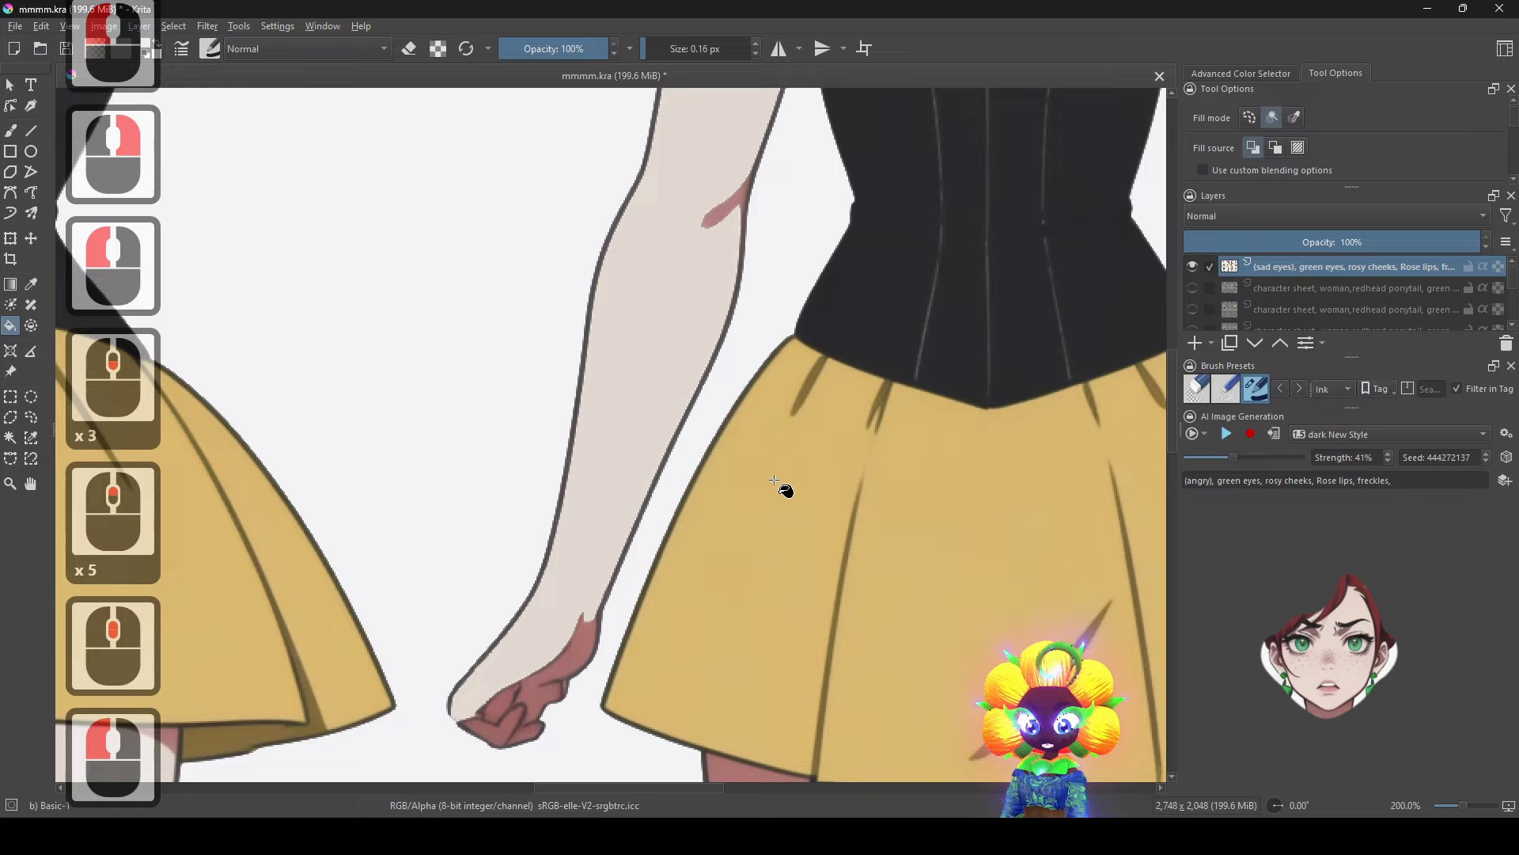
Examine the filled arm and hand up close, and compare all figures and busts across the whole sheet.
{"action": "scroll", "coordinate": [776, 483], "scroll_direction": "down", "scroll_amount": 2}
{"action": "scroll", "coordinate": [823, 441], "scroll_direction": "up", "scroll_amount": 1}
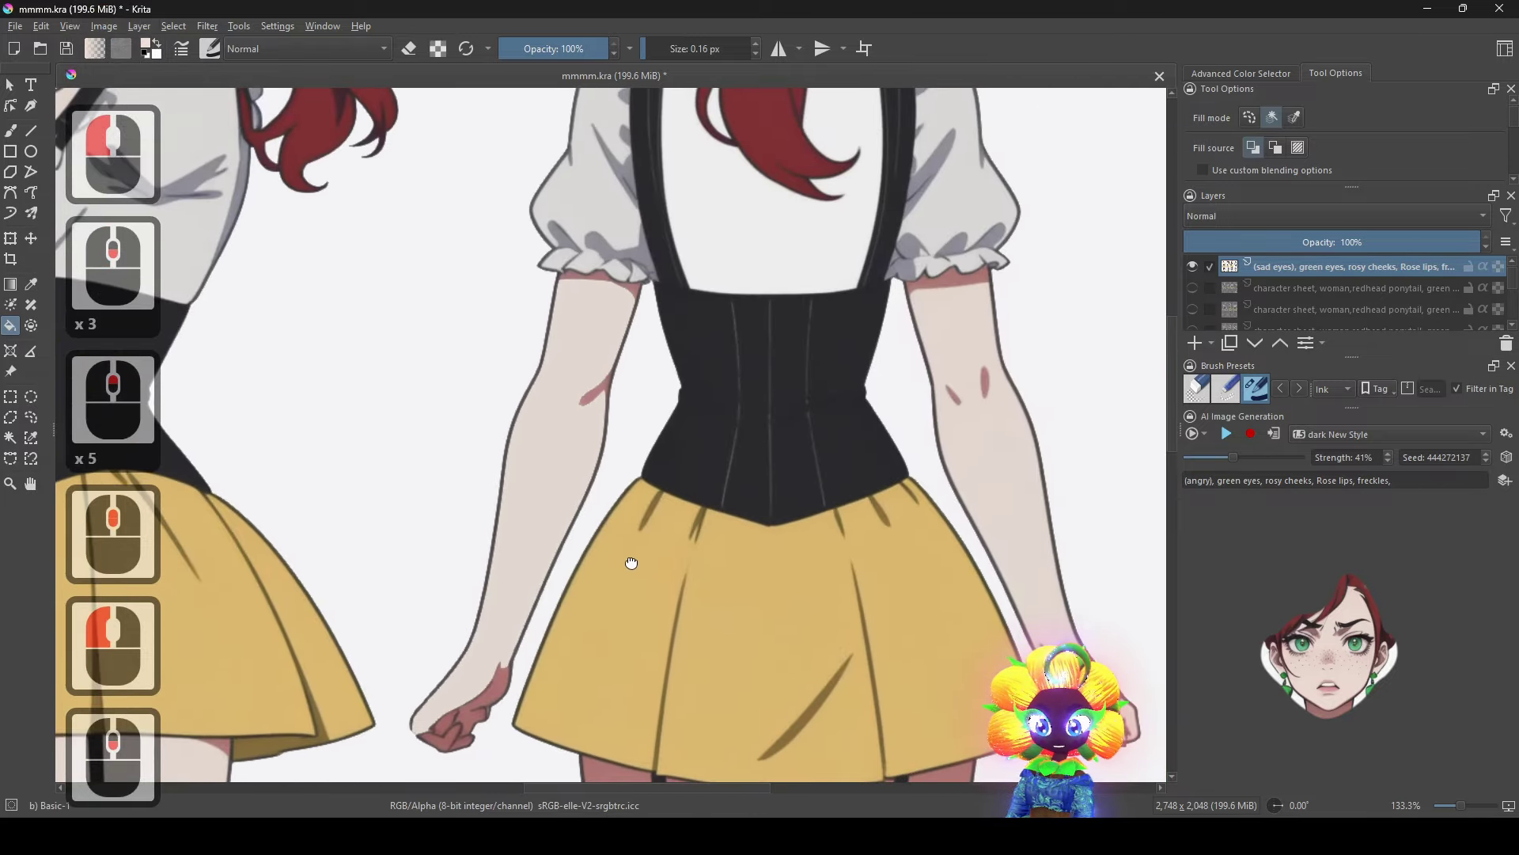
{"action": "left_click_drag", "start_coordinate": [632, 562], "coordinate": [744, 302]}
{"action": "scroll", "coordinate": [650, 396], "scroll_direction": "up", "scroll_amount": 3}
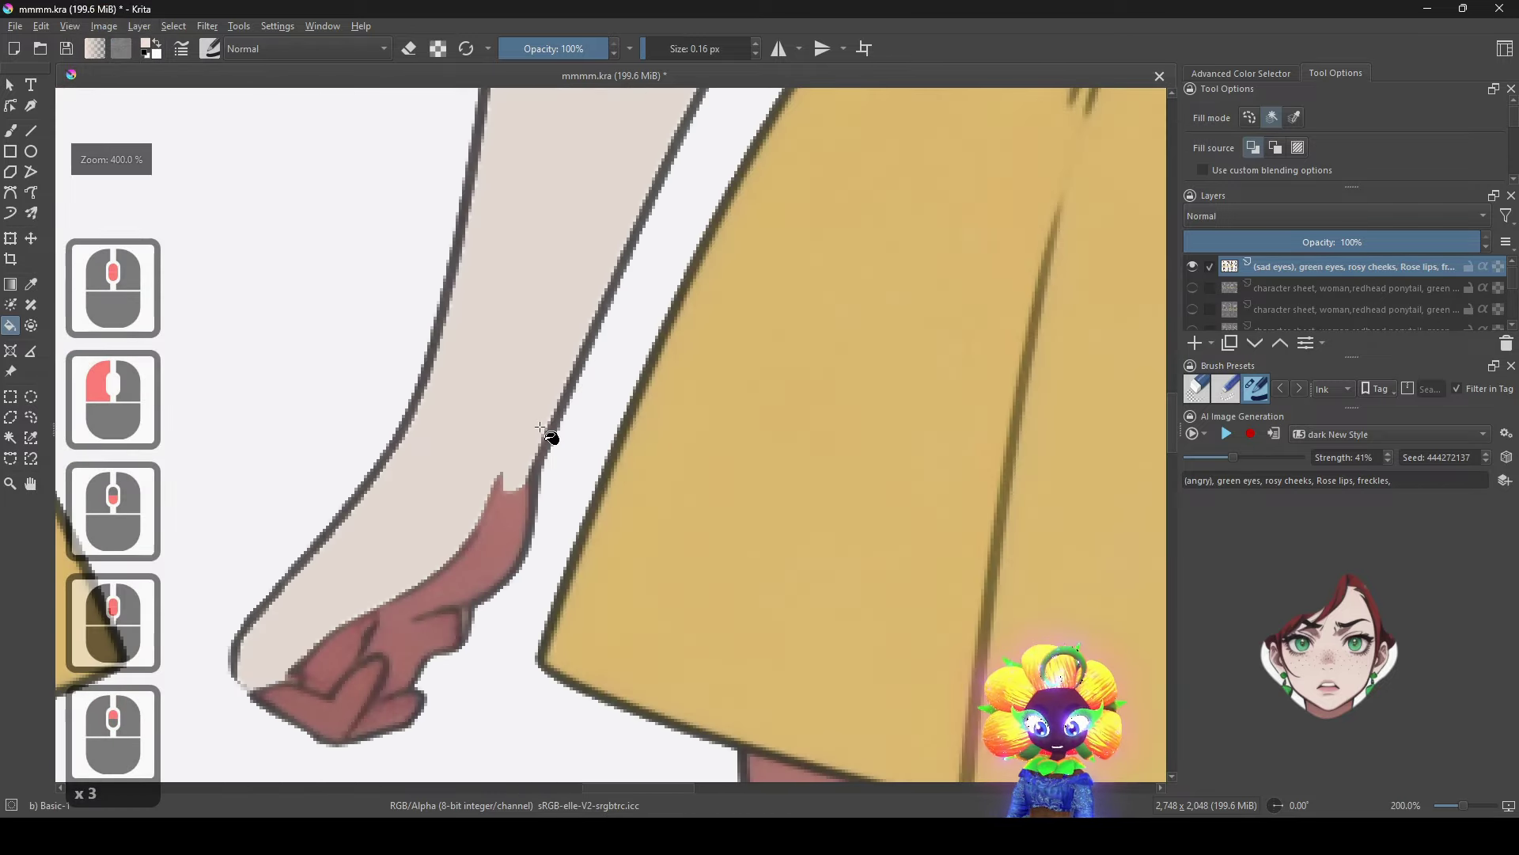
{"action": "scroll", "coordinate": [543, 428], "scroll_direction": "down", "scroll_amount": 5}
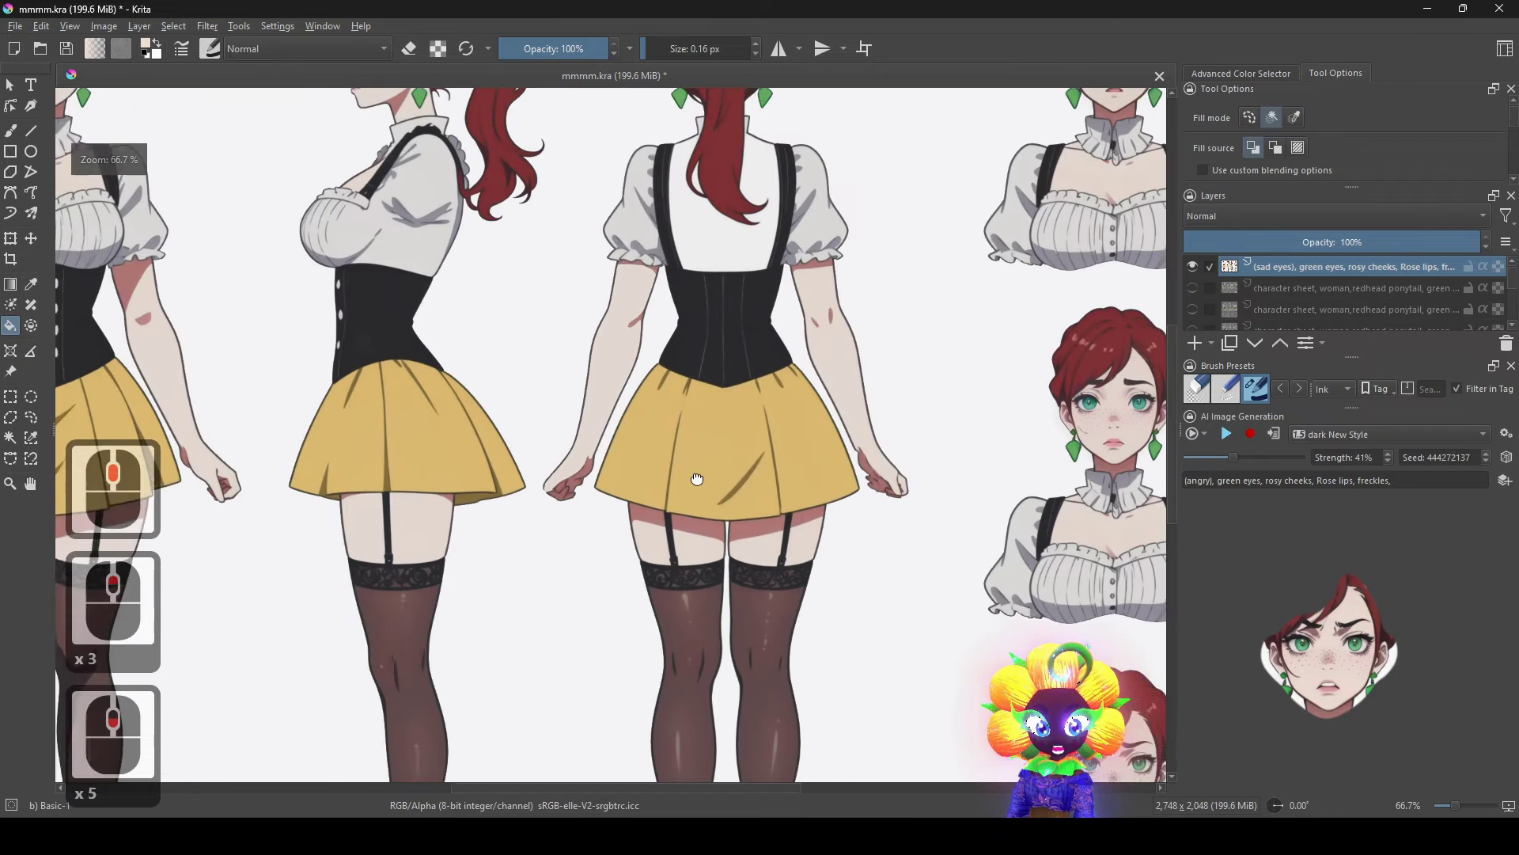
{"action": "left_click_drag", "start_coordinate": [697, 478], "coordinate": [840, 542]}
{"action": "scroll", "coordinate": [697, 553], "scroll_direction": "up", "scroll_amount": 3}
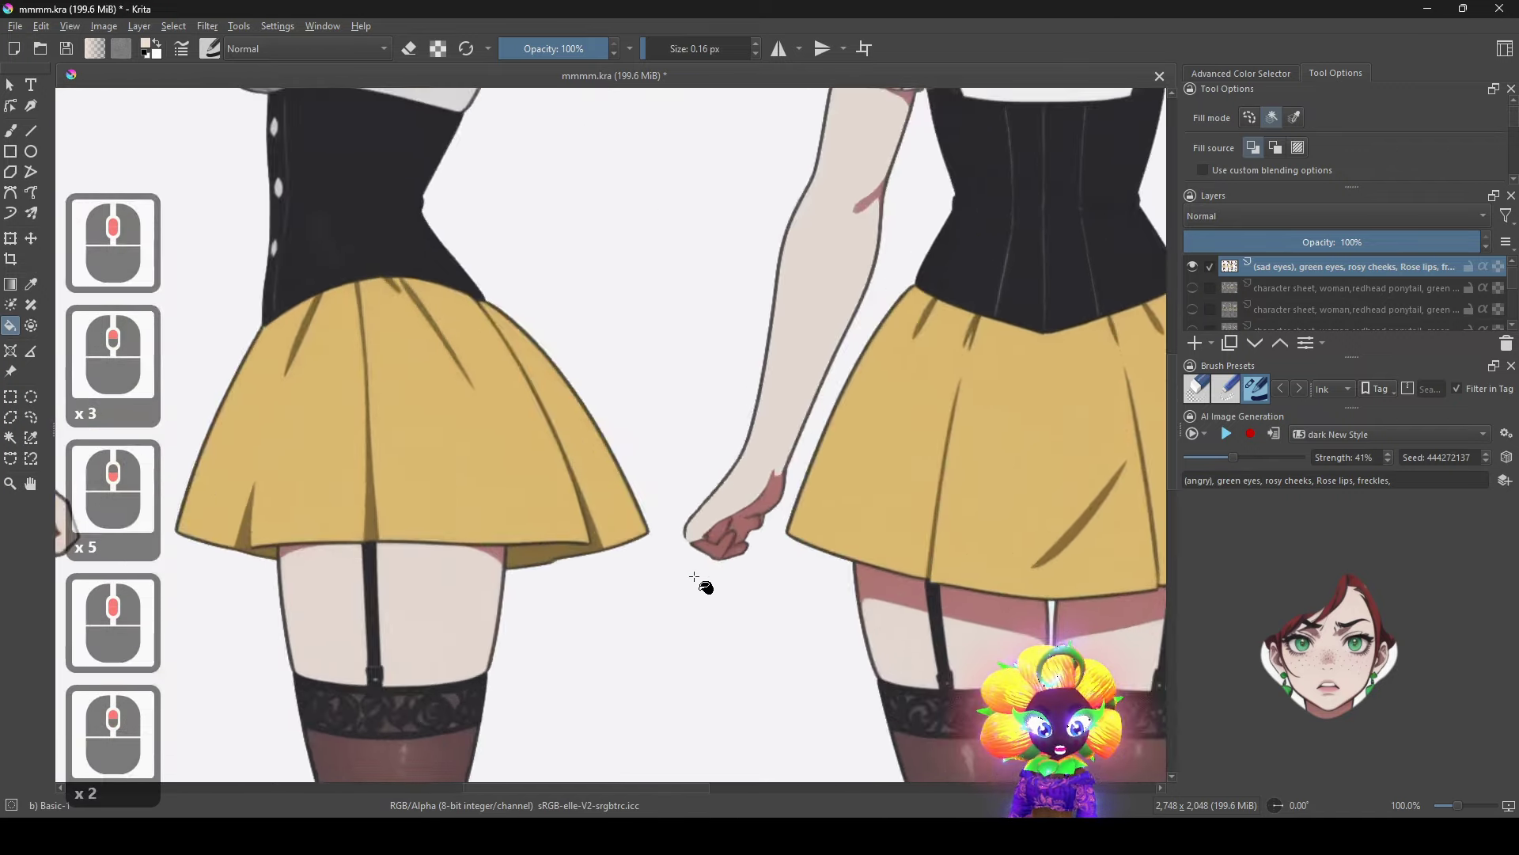
{"action": "scroll", "coordinate": [736, 507], "scroll_direction": "down", "scroll_amount": 4}
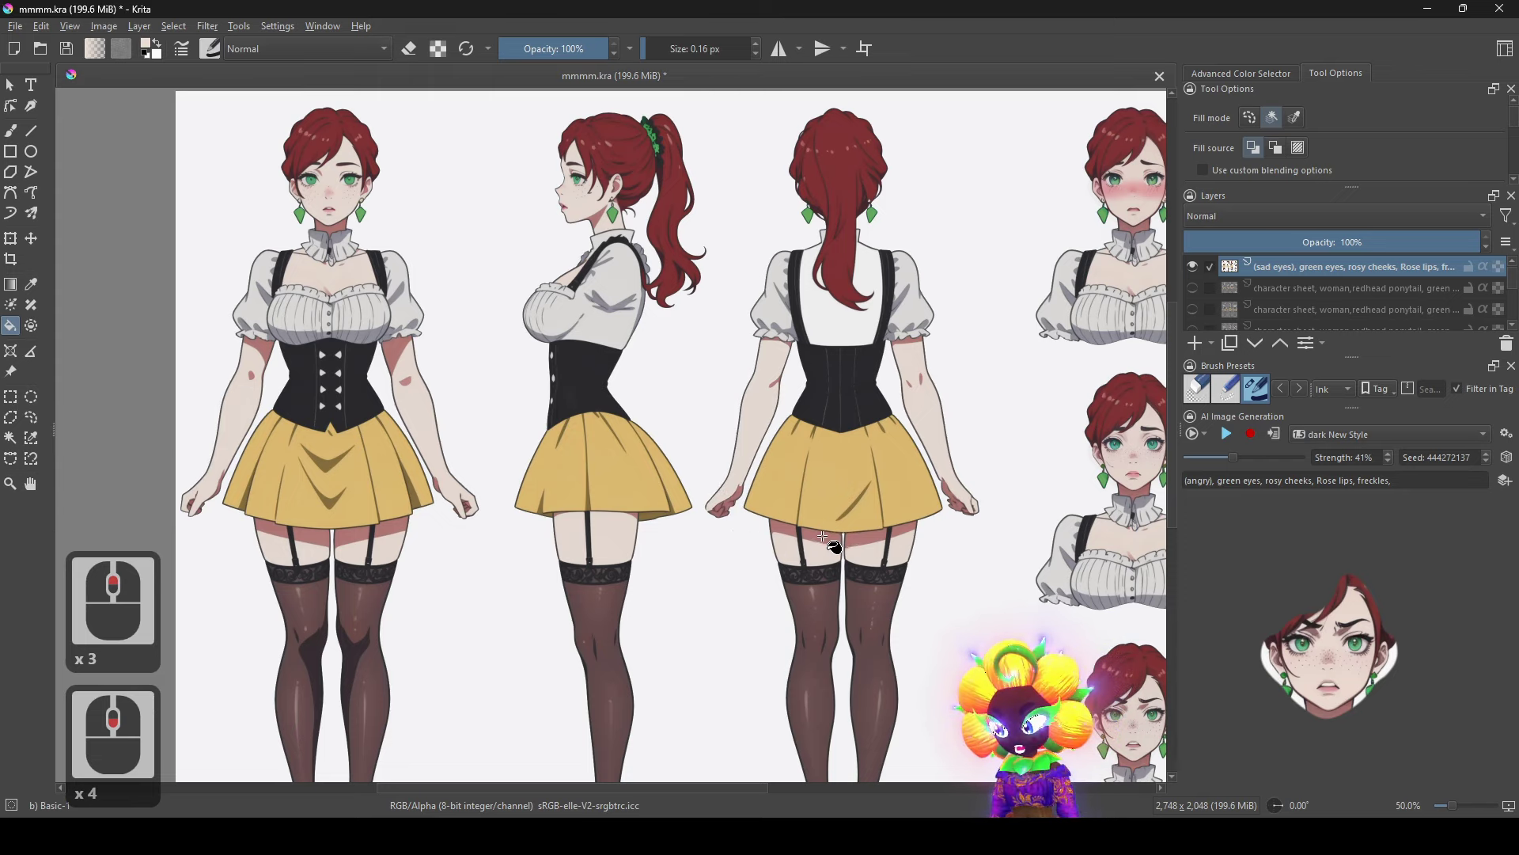
{"action": "scroll", "coordinate": [922, 568], "scroll_direction": "down", "scroll_amount": 2}
{"action": "left_click_drag", "start_coordinate": [907, 582], "coordinate": [813, 548]}
{"action": "scroll", "coordinate": [617, 389], "scroll_direction": "up", "scroll_amount": 1}
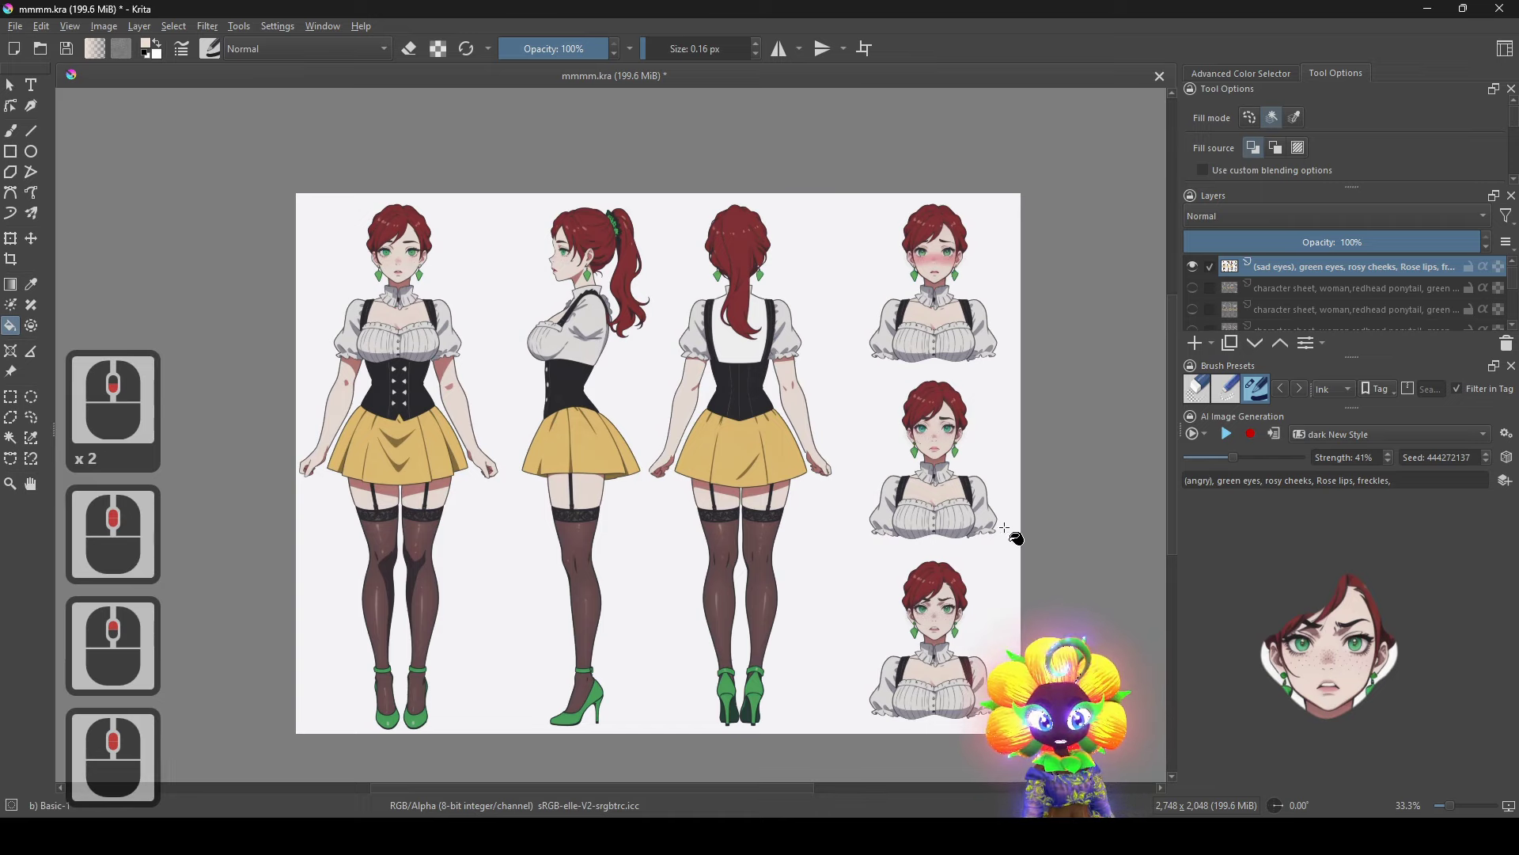
{"action": "left_click_drag", "start_coordinate": [711, 504], "coordinate": [728, 506]}
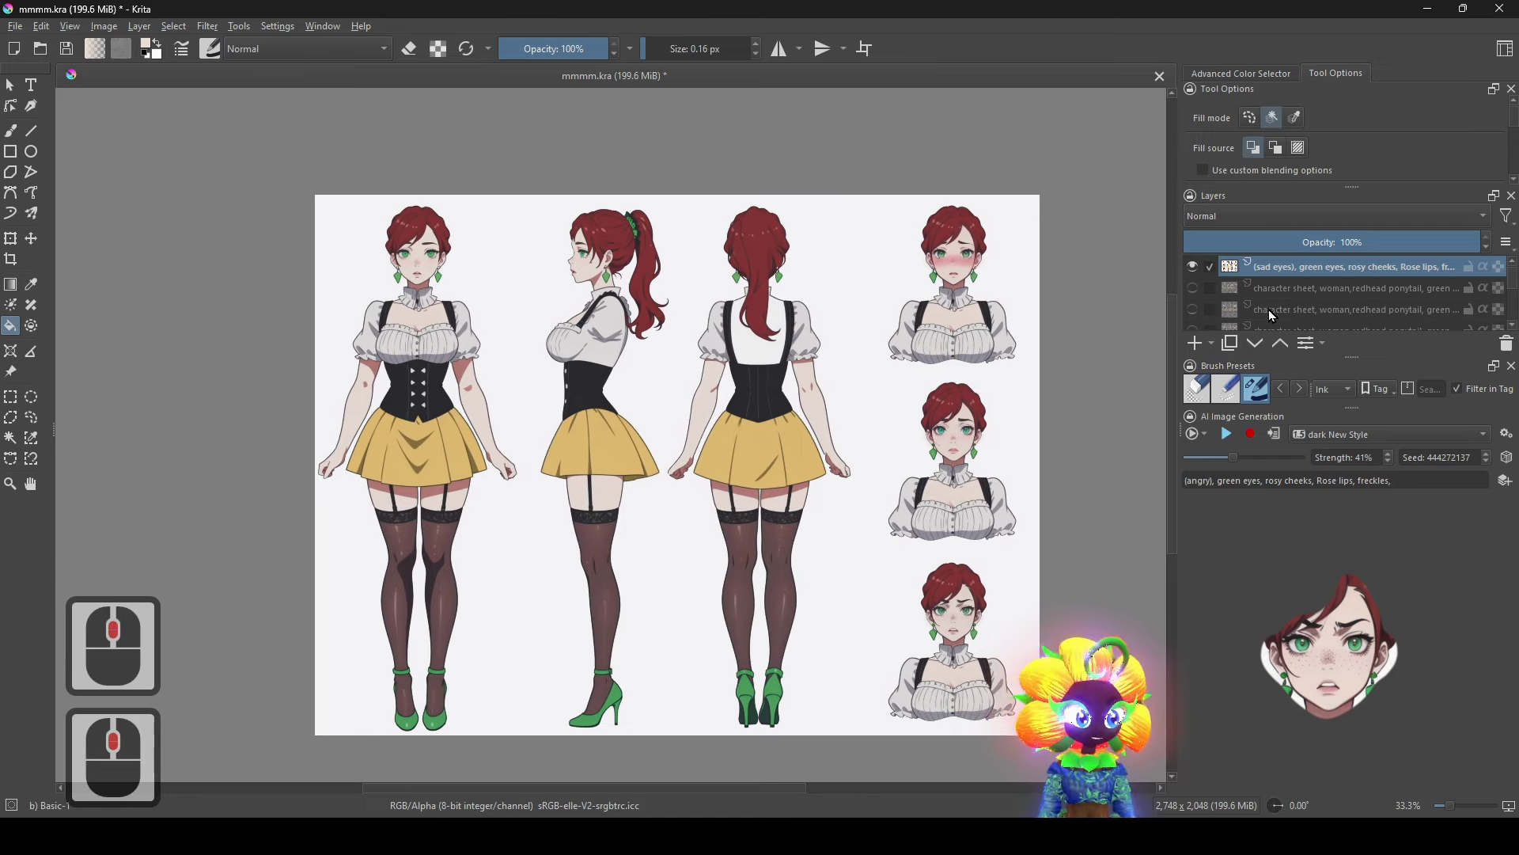
Hide the Background layer and inspect the edges around the blushing bust's face against transparency.
{"action": "scroll", "coordinate": [1269, 310], "scroll_direction": "down", "scroll_amount": 3}
{"action": "left_click", "coordinate": [1194, 320]}
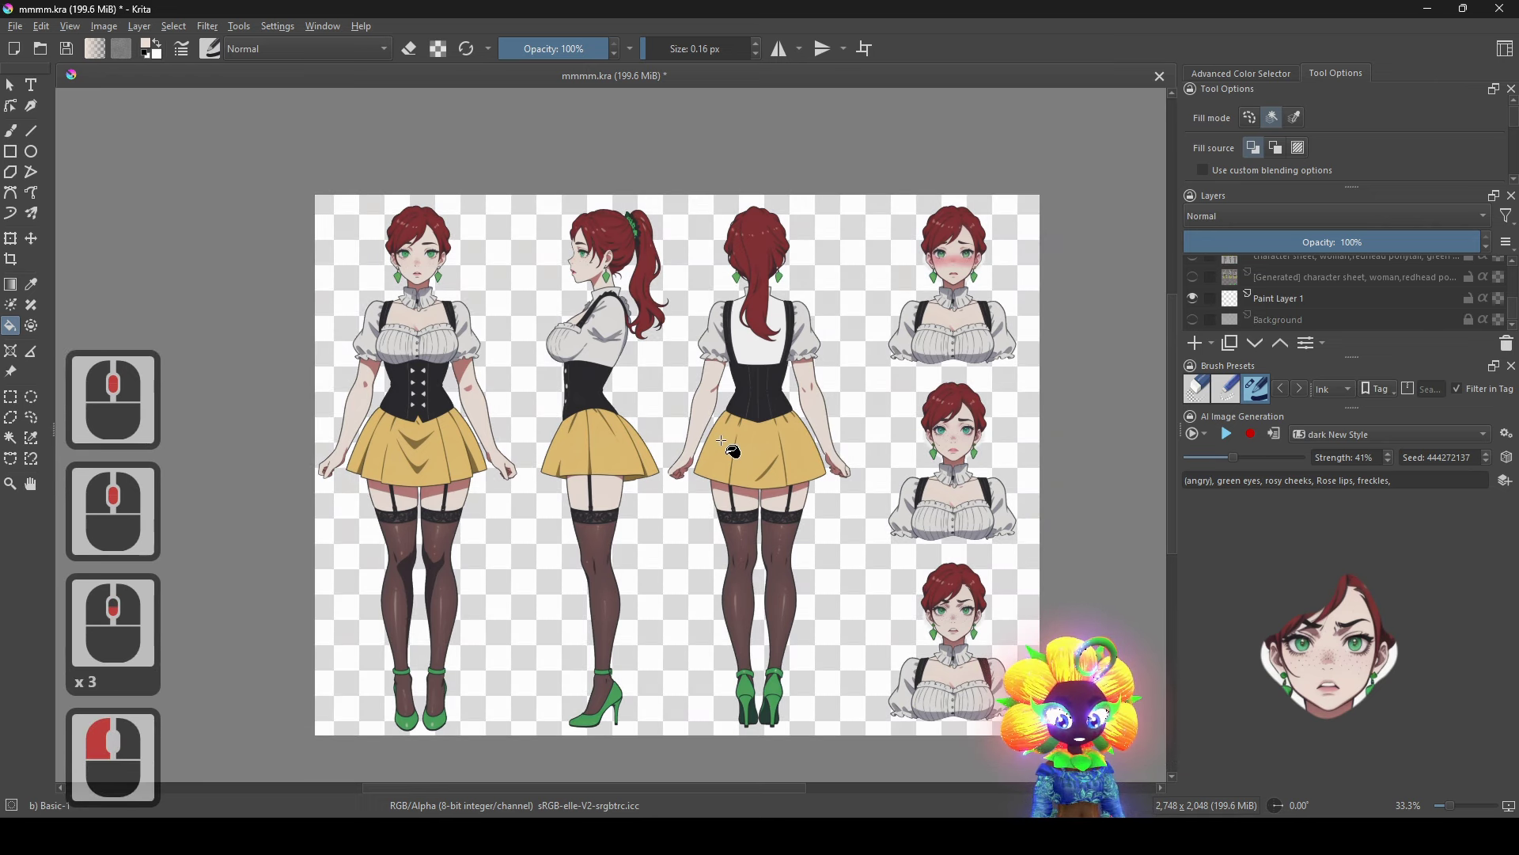
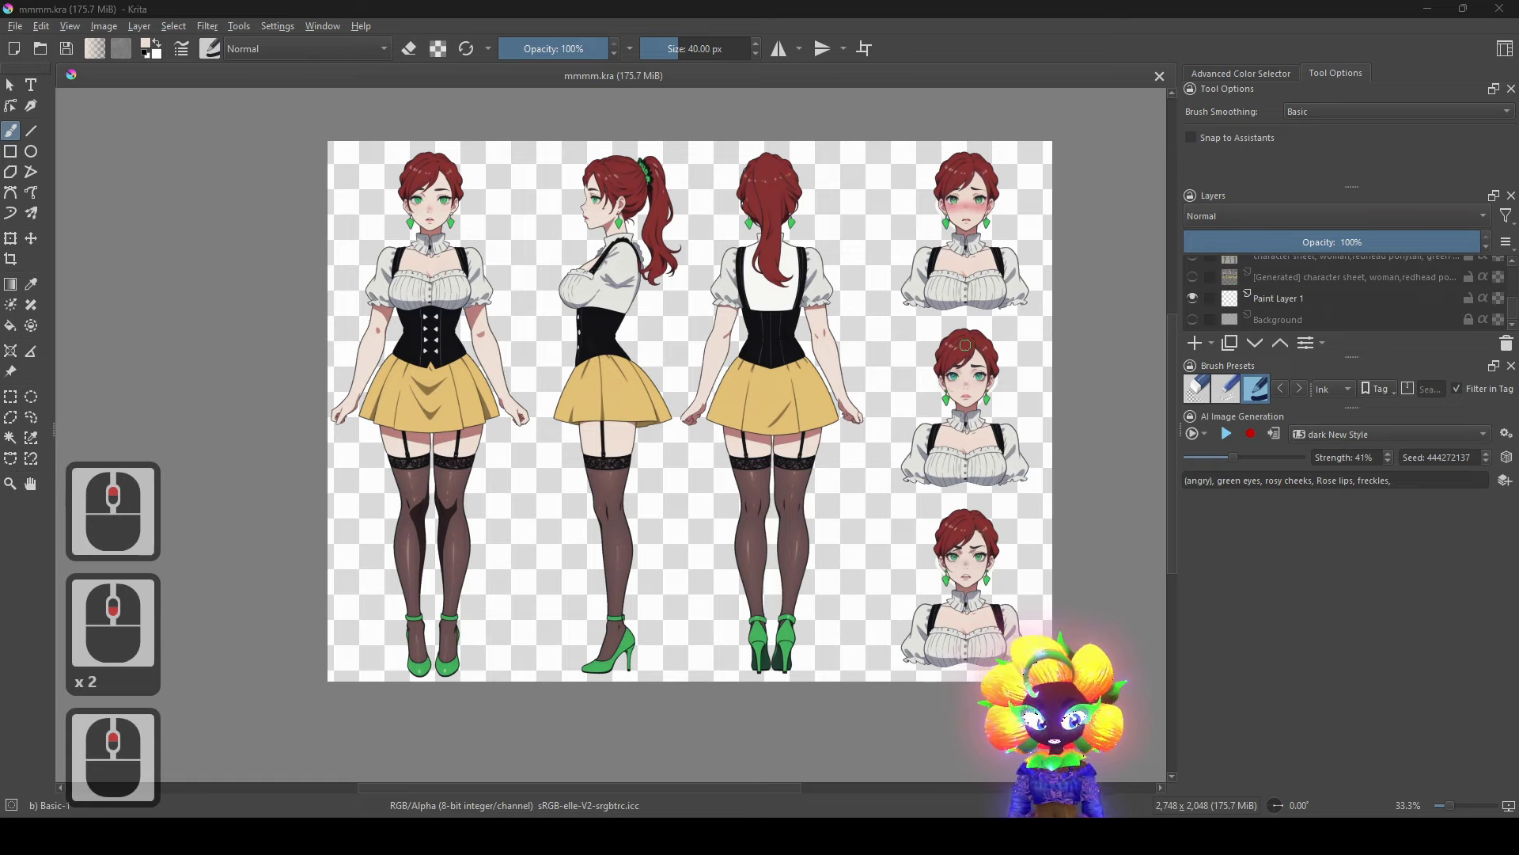
{"action": "scroll", "coordinate": [969, 344], "scroll_direction": "up", "scroll_amount": 6}
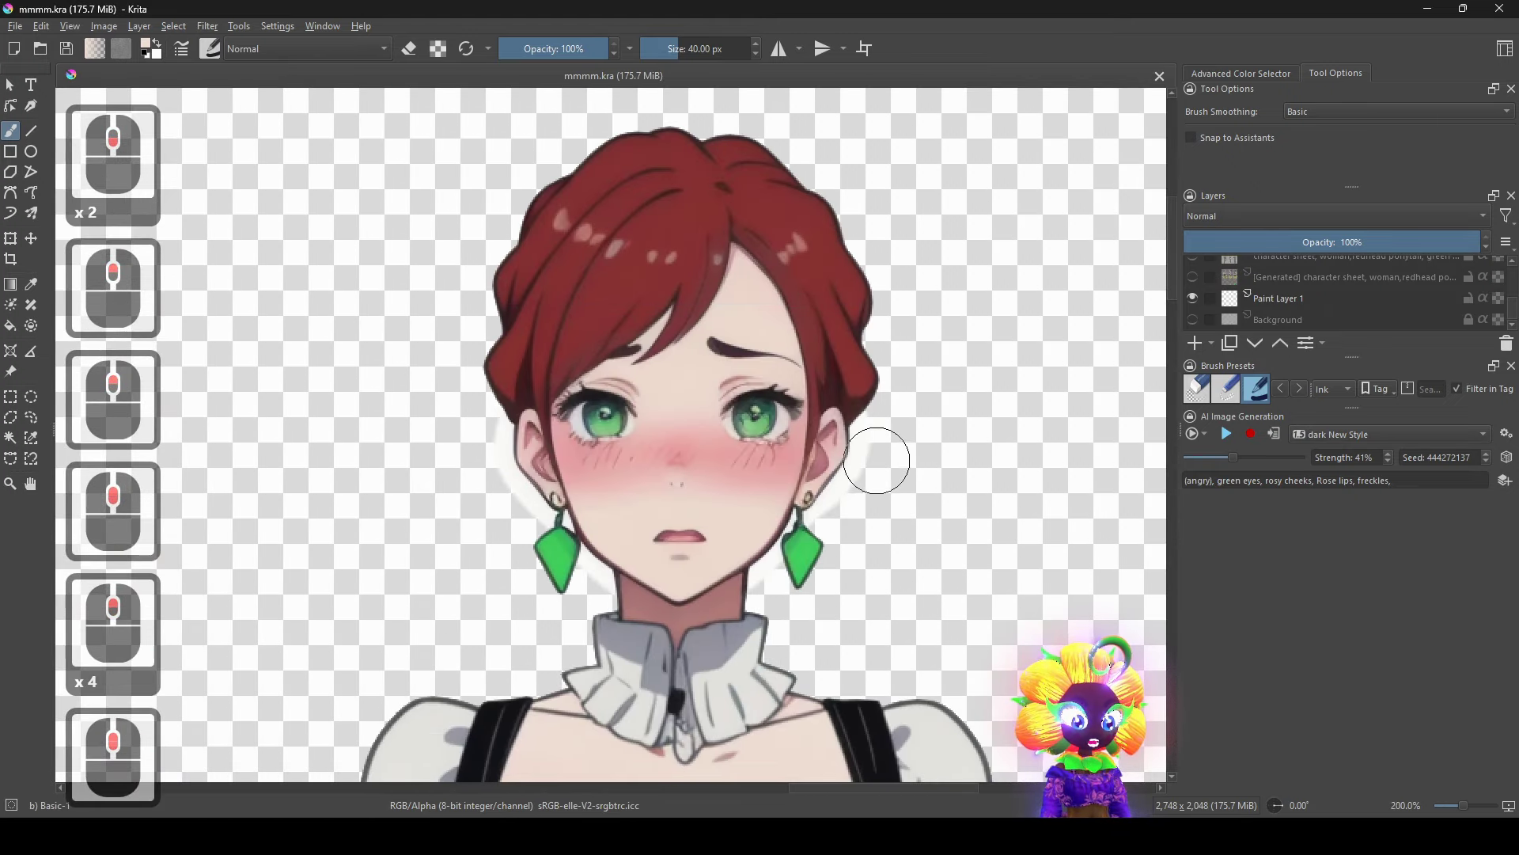
{"action": "left_click_drag", "start_coordinate": [899, 455], "coordinate": [923, 452]}
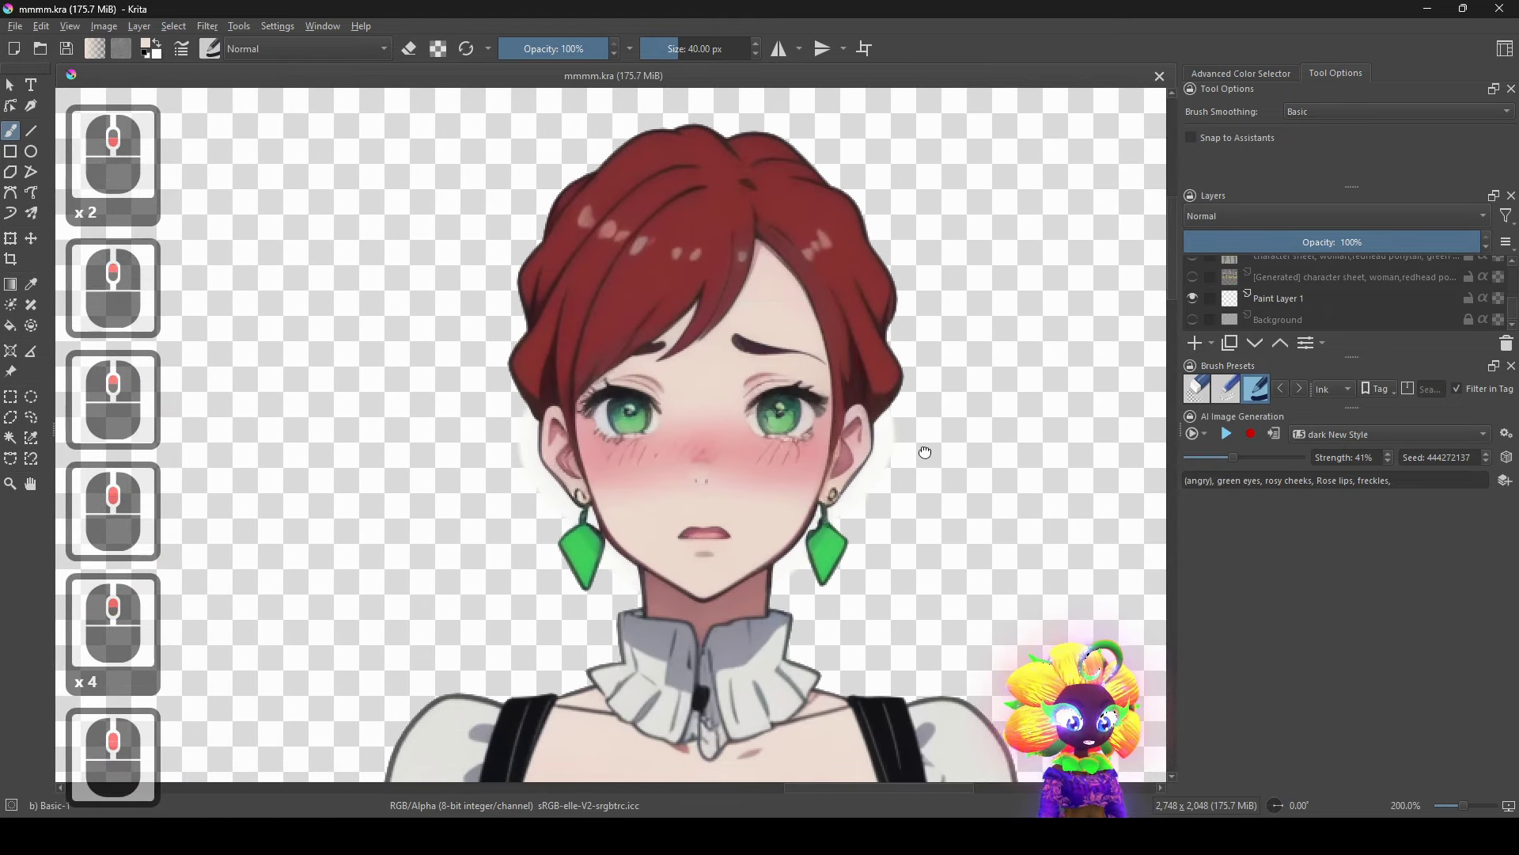
Select the transparent area surrounding the figures on the merged sheet layer with the Contiguous Selection tool.
{"action": "left_click", "coordinate": [11, 438]}
{"action": "scroll", "coordinate": [1342, 307], "scroll_direction": "up", "scroll_amount": 7}
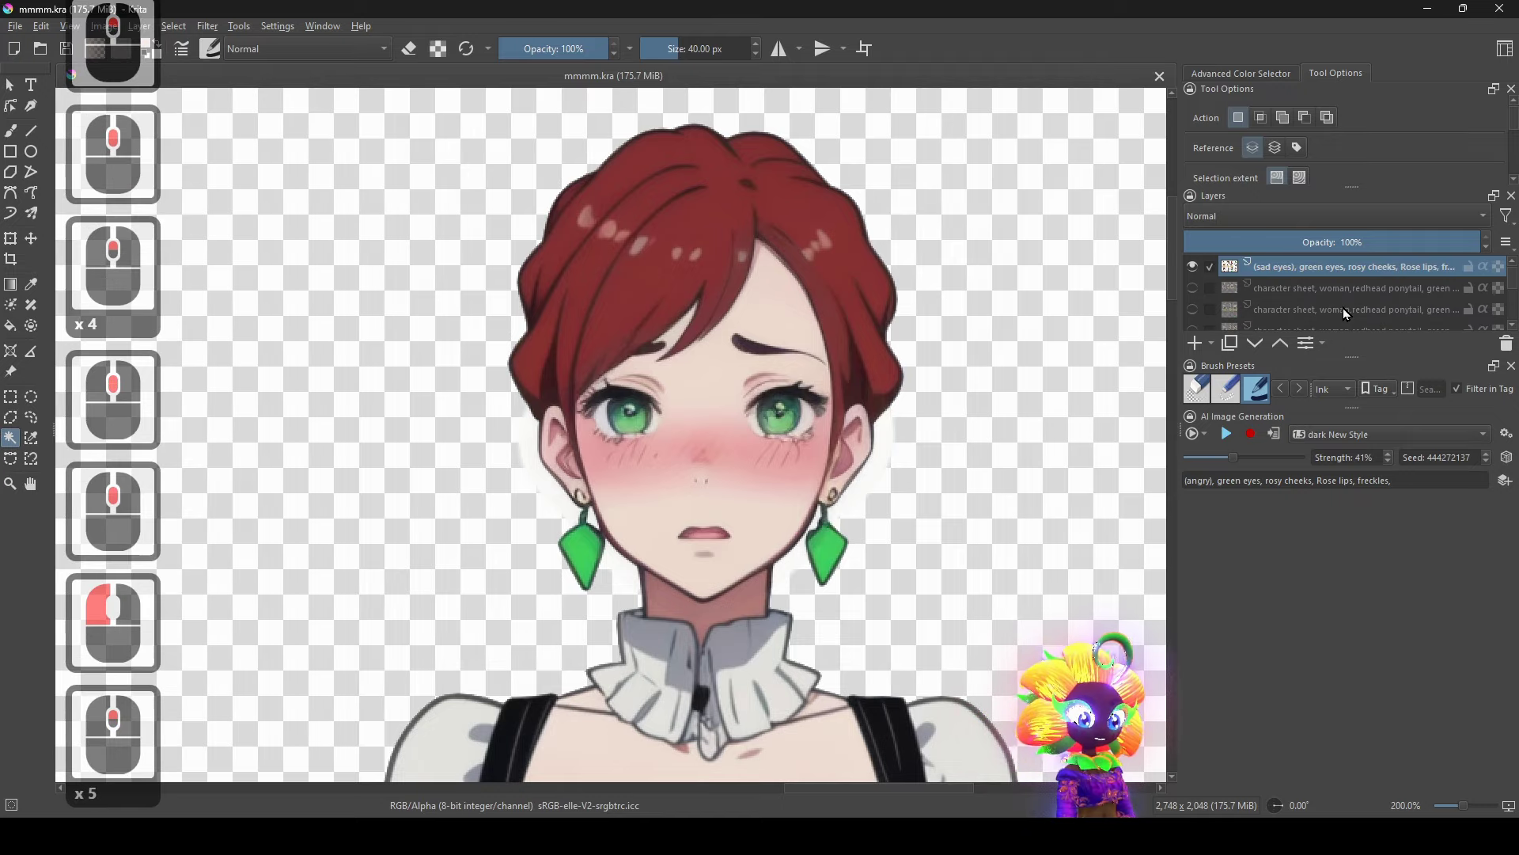
{"action": "left_click", "coordinate": [789, 567]}
{"action": "scroll", "coordinate": [816, 569], "scroll_direction": "up", "scroll_amount": 3}
{"action": "left_click", "coordinate": [1014, 479]}
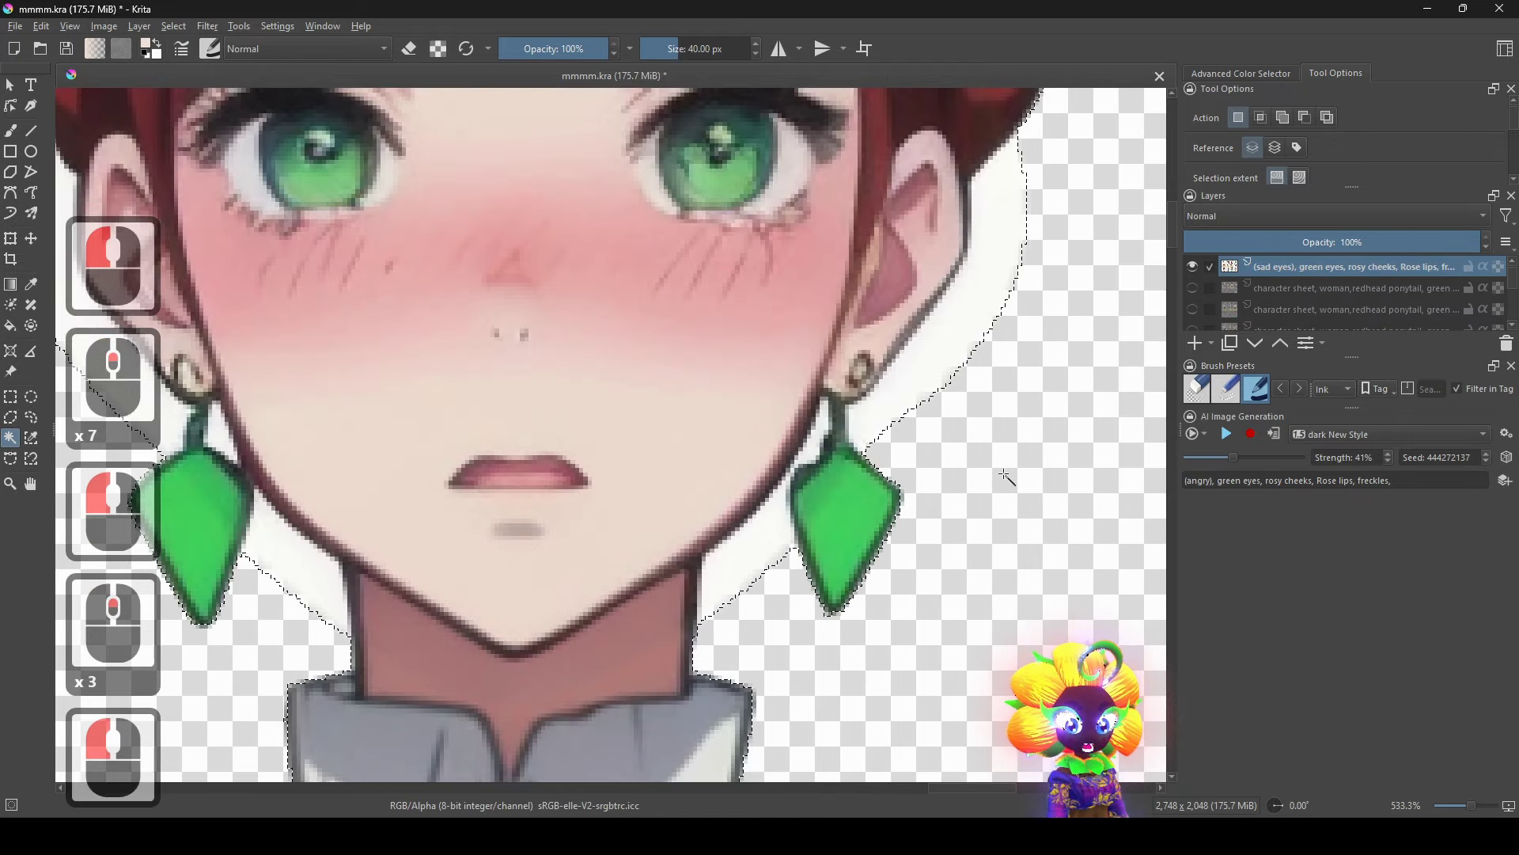
Examine how the selection outline follows the full-body figures and the blushing bust.
{"action": "scroll", "coordinate": [489, 568], "scroll_direction": "down", "scroll_amount": 5}
{"action": "left_click_drag", "start_coordinate": [489, 569], "coordinate": [1290, 265]}
{"action": "left_click_drag", "start_coordinate": [784, 541], "coordinate": [1024, 144]}
{"action": "scroll", "coordinate": [844, 336], "scroll_direction": "up", "scroll_amount": 1}
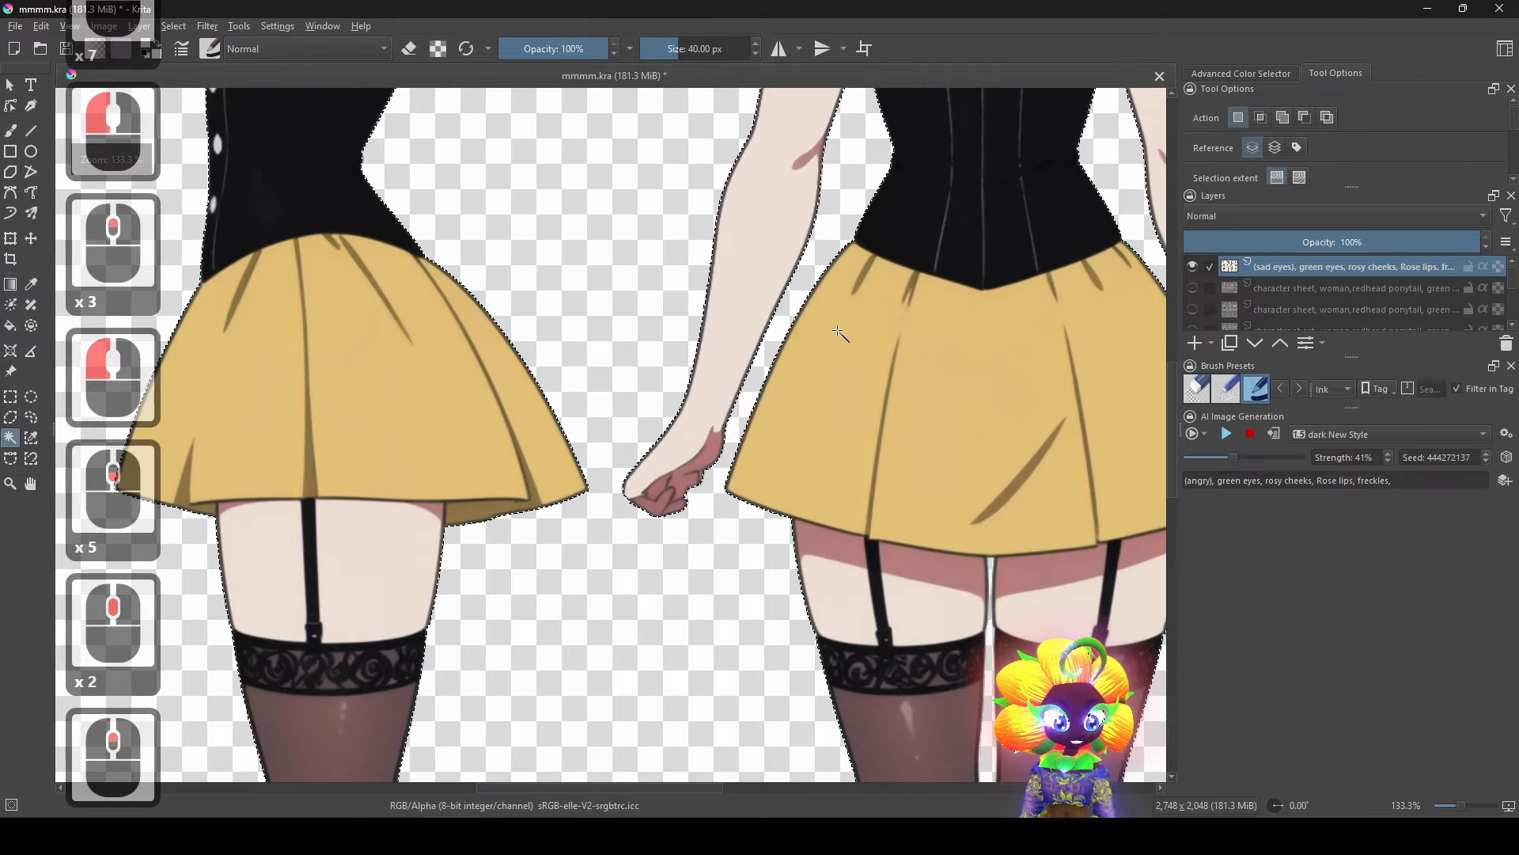
{"action": "scroll", "coordinate": [819, 335], "scroll_direction": "down", "scroll_amount": 3}
{"action": "left_click_drag", "start_coordinate": [1160, 198], "coordinate": [593, 470]}
{"action": "scroll", "coordinate": [561, 361], "scroll_direction": "up", "scroll_amount": 6}
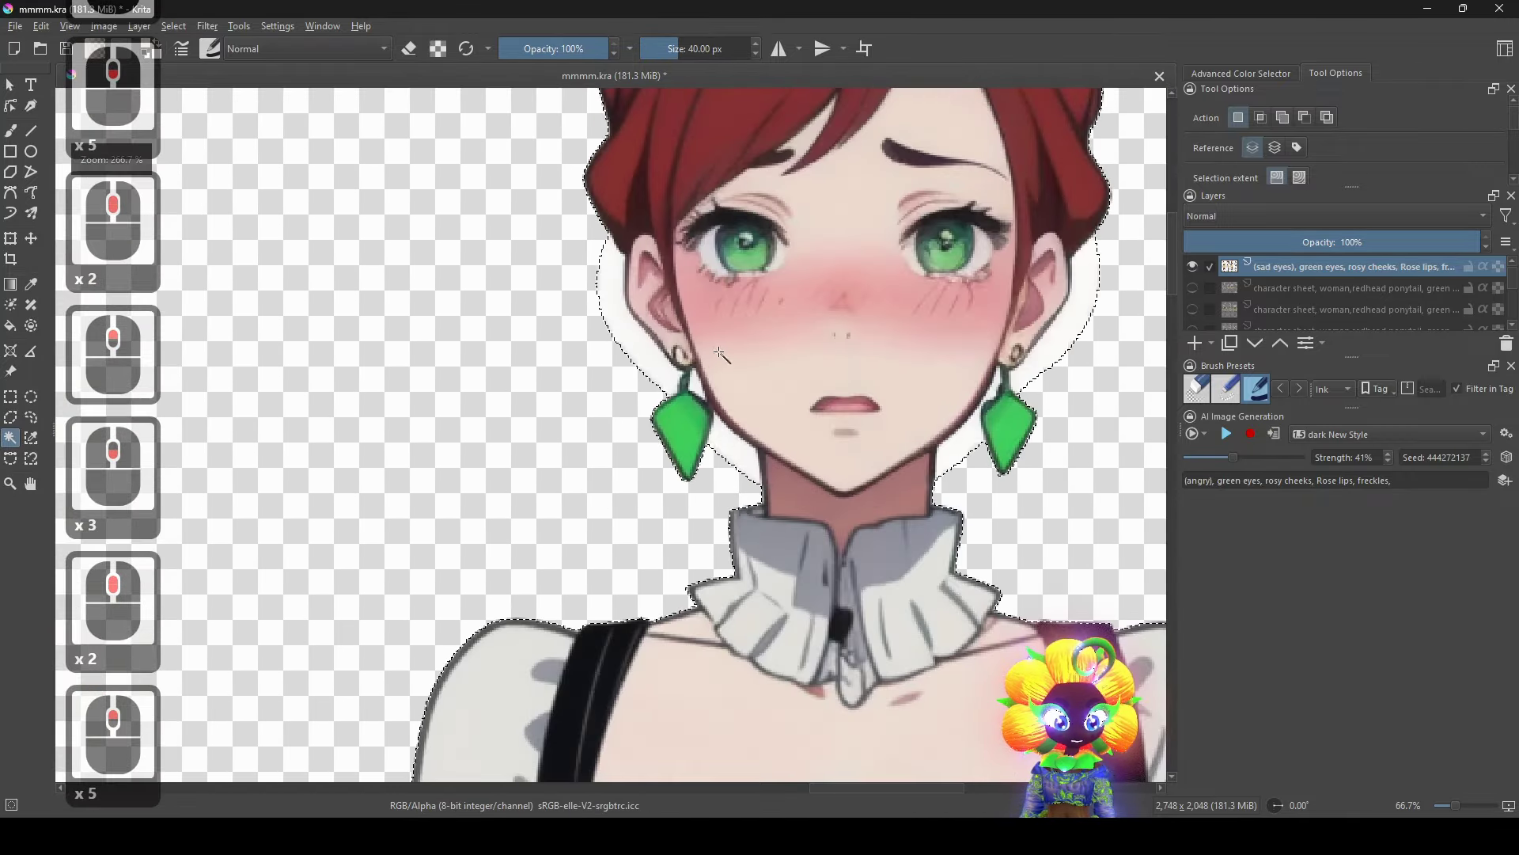
Try to add the white halo areas beside the blushing bust's ear, earring and jaw to the selection.
{"action": "left_click", "coordinate": [488, 427], "text": "shift"}
{"action": "scroll", "coordinate": [606, 546], "scroll_direction": "up", "scroll_amount": 4}
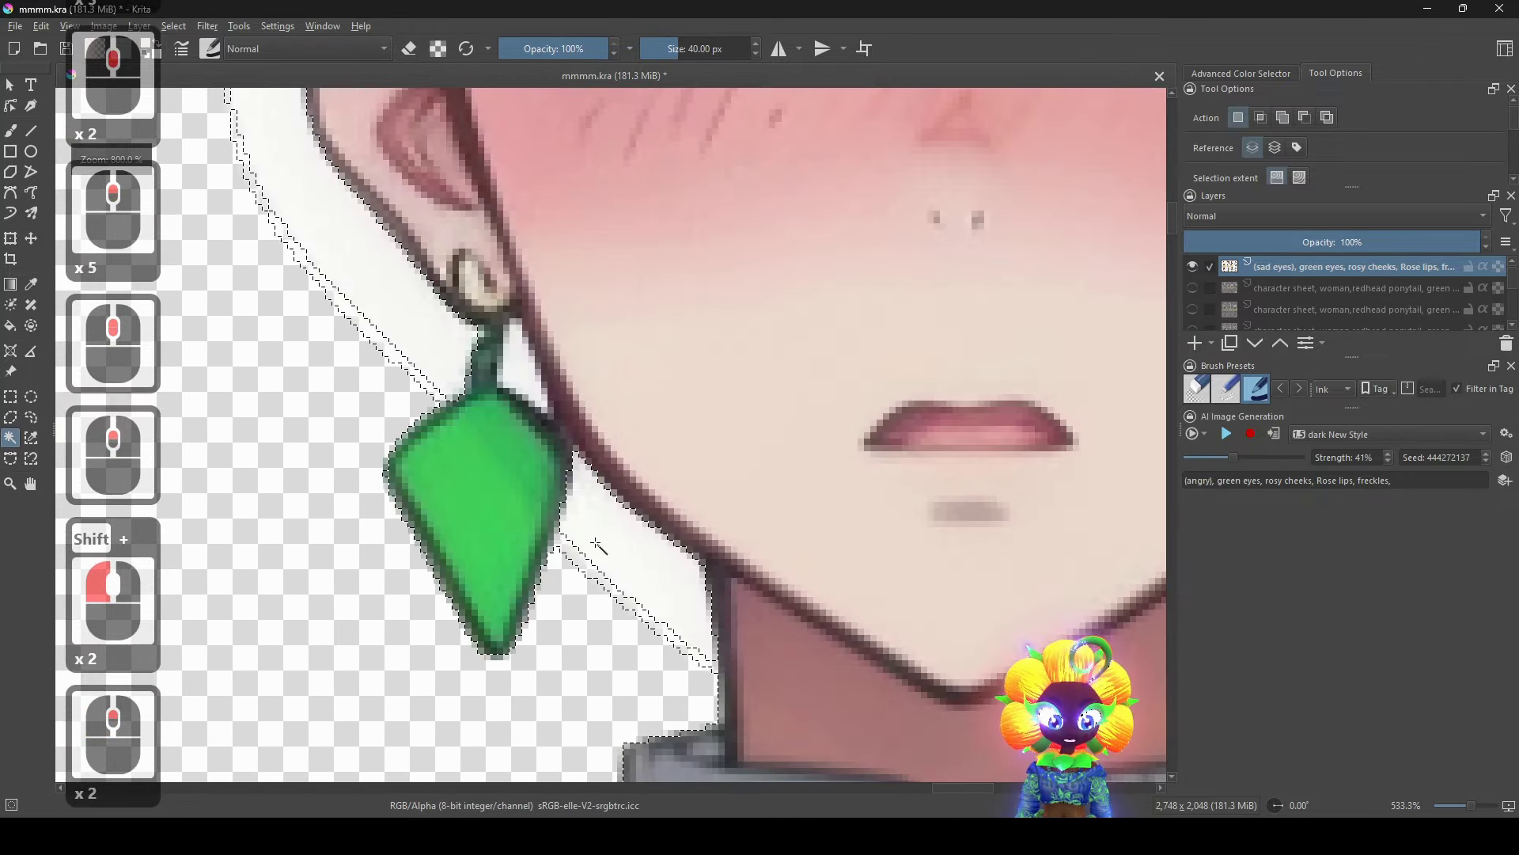
{"action": "left_click", "coordinate": [649, 602], "text": "shift"}
{"action": "left_click", "coordinate": [632, 618], "text": "shift"}
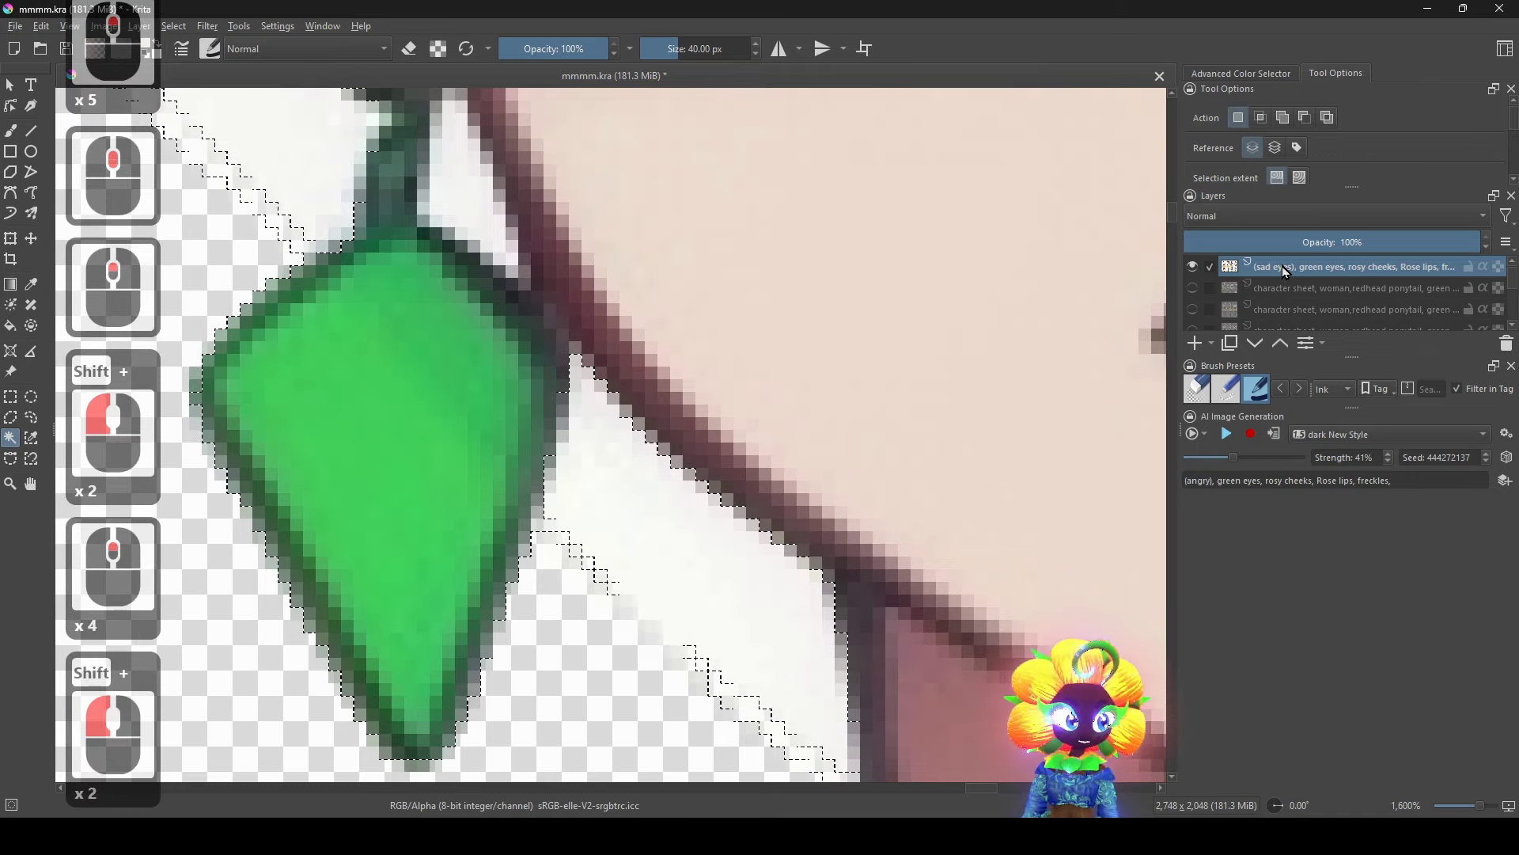
Set the selection threshold to 25 and select the white patch between the blushing bust's earring and neck.
{"action": "scroll", "coordinate": [1326, 163], "scroll_direction": "down", "scroll_amount": 1}
{"action": "scroll", "coordinate": [1345, 131], "scroll_direction": "down", "scroll_amount": 5}
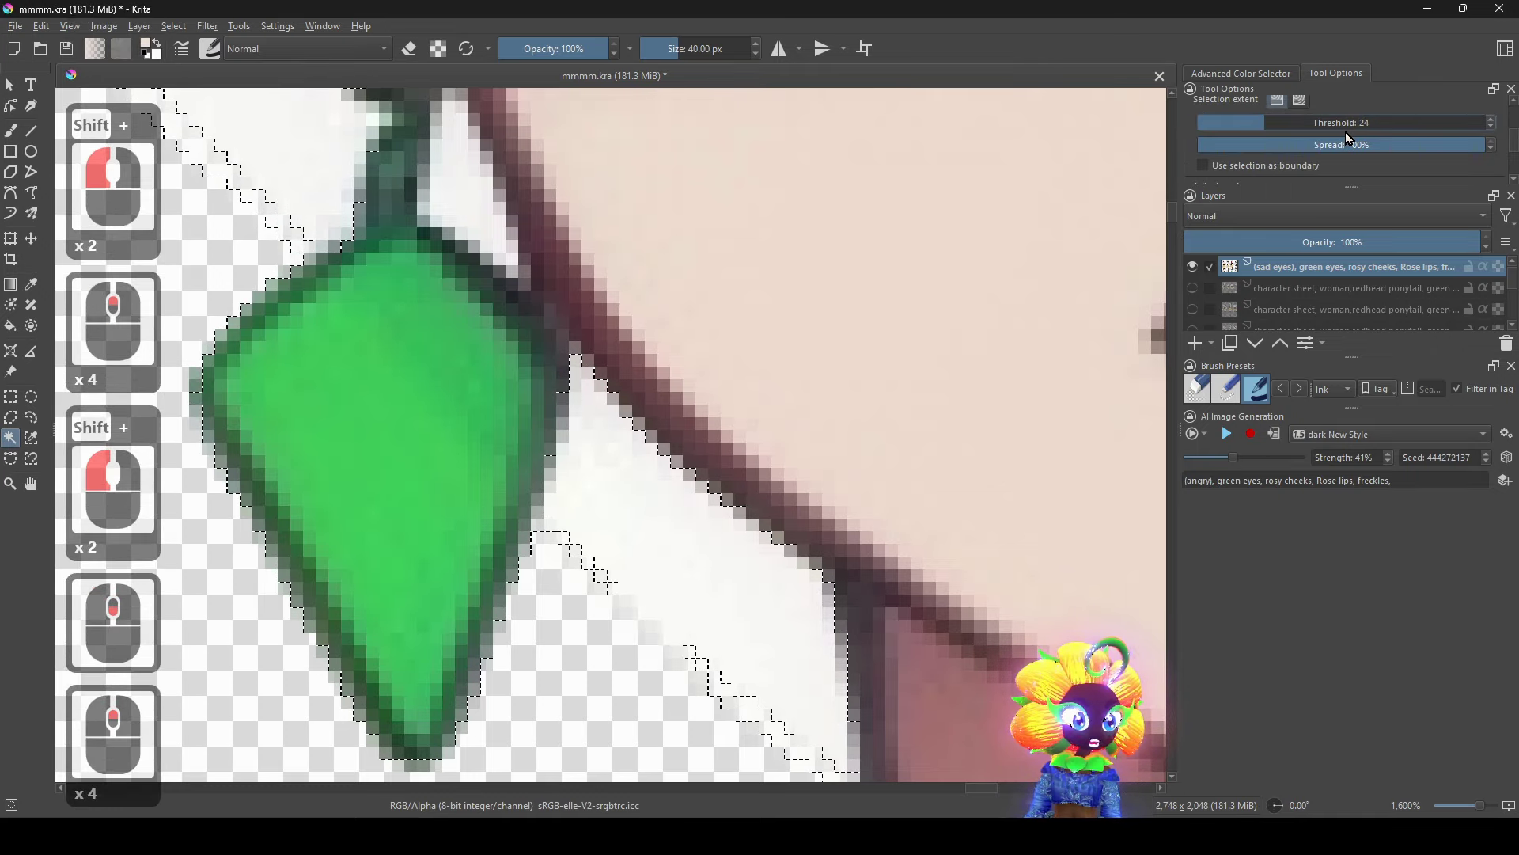
{"action": "right_click", "coordinate": [919, 368]}
{"action": "left_click", "coordinate": [932, 391]}
{"action": "left_click", "coordinate": [668, 543]}
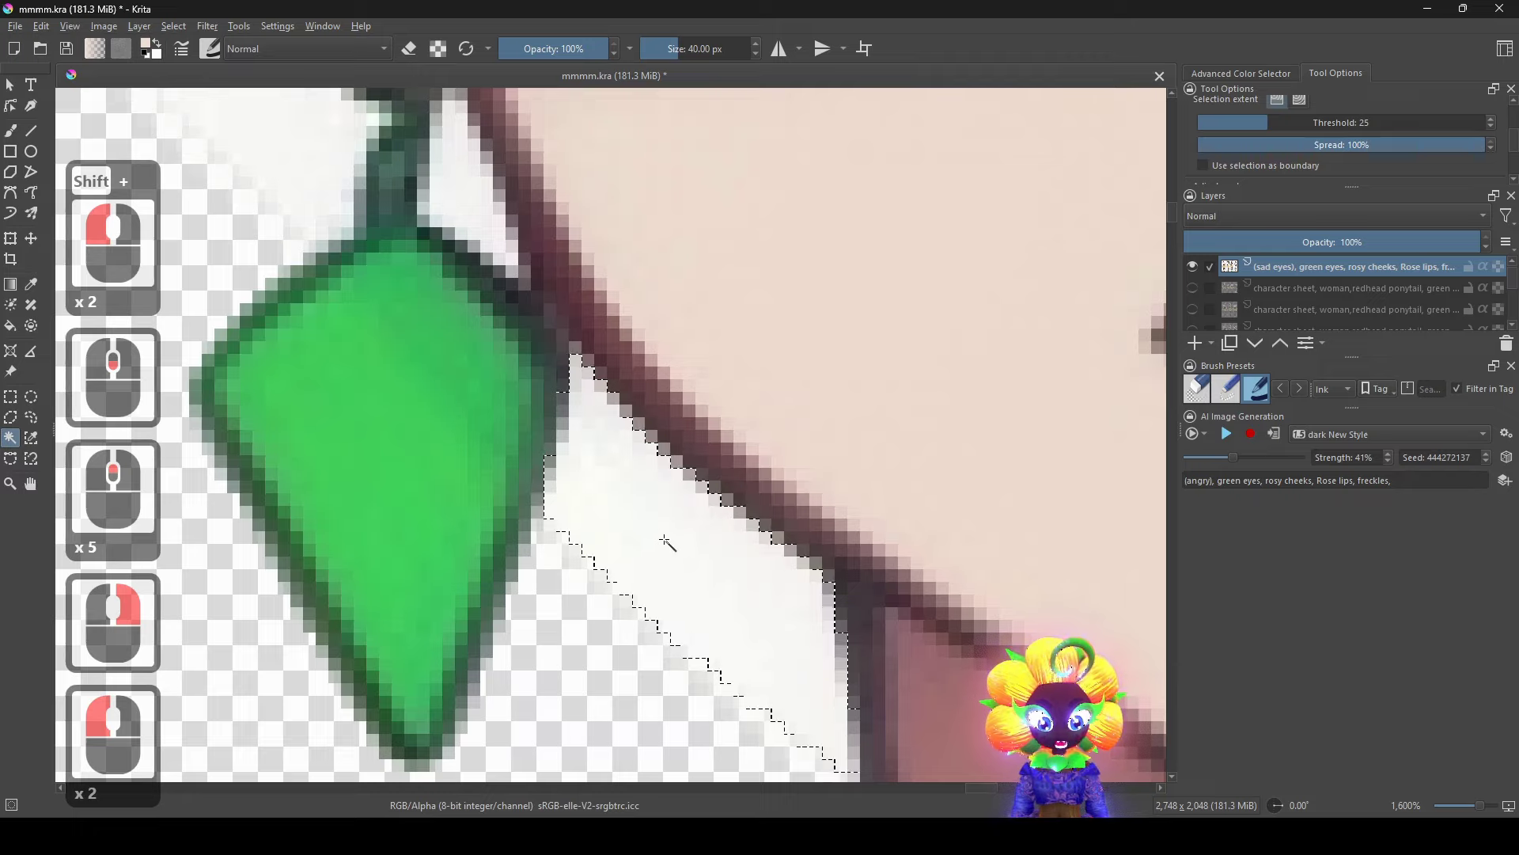
Add the white halo patch outside the ear and earring to the selection, and show the Background layer again.
{"action": "left_click_drag", "start_coordinate": [552, 365], "coordinate": [765, 664]}
{"action": "left_click", "coordinate": [482, 457], "text": "shift"}
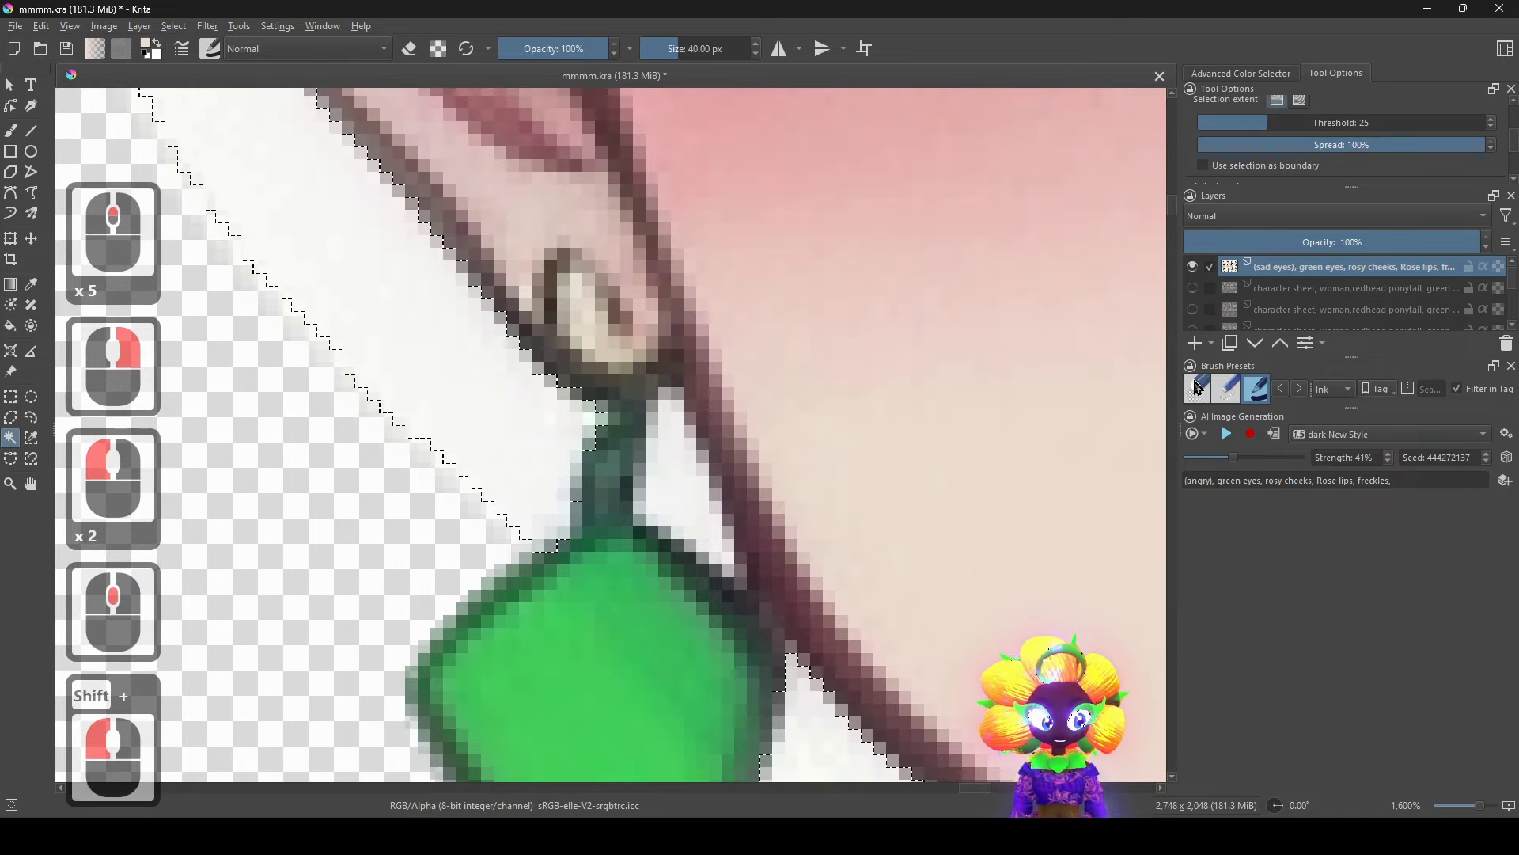
{"action": "scroll", "coordinate": [1240, 275], "scroll_direction": "down", "scroll_amount": 5}
{"action": "left_click", "coordinate": [1193, 320]}
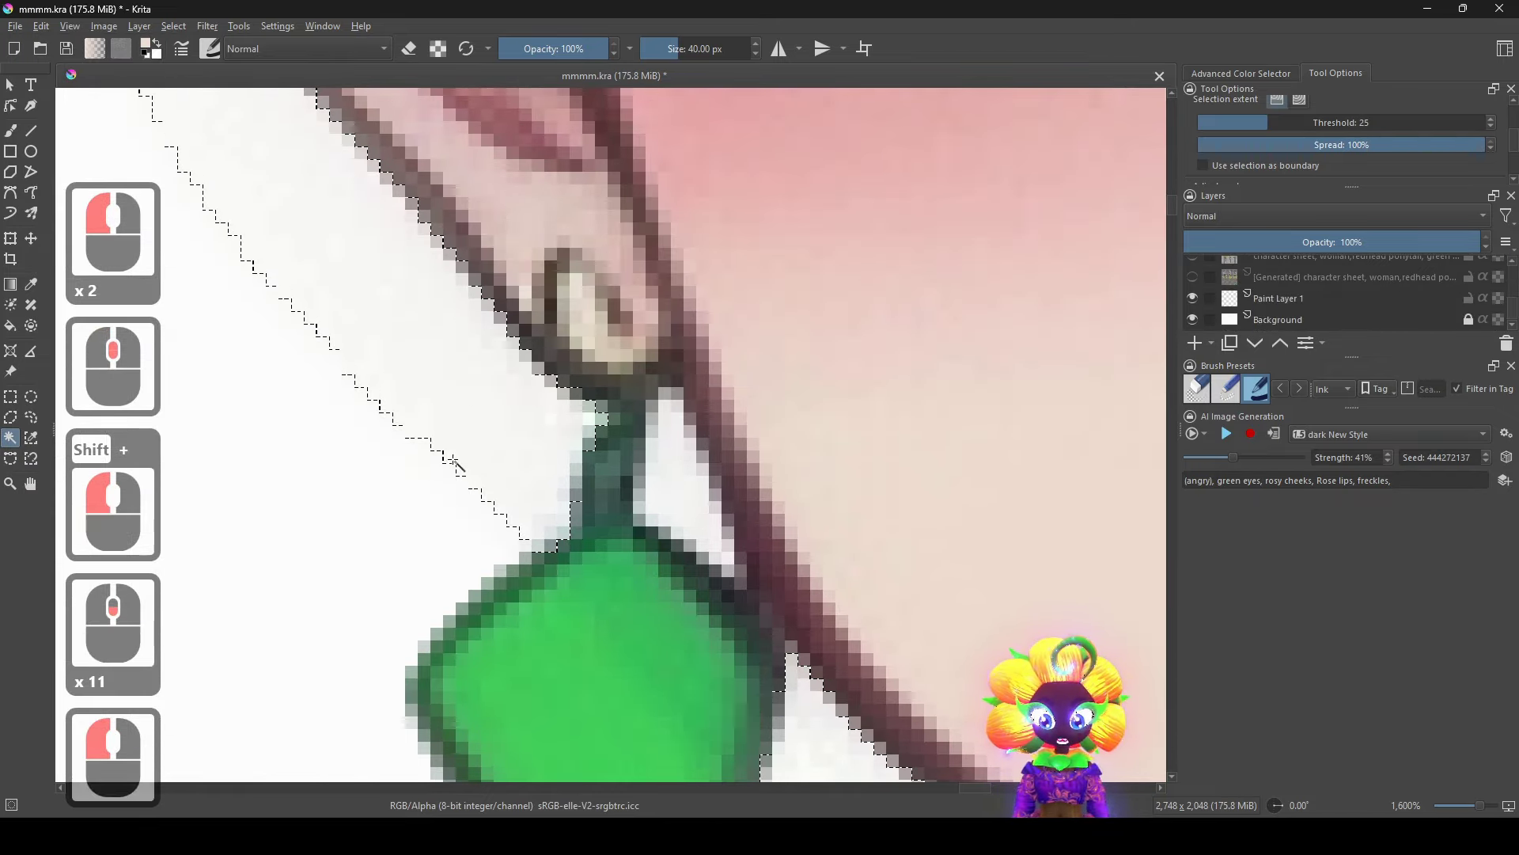
Add the leftover halo strips beside the blushing bust's image-left ear, earring and jaw to the selection.
{"action": "scroll", "coordinate": [599, 459], "scroll_direction": "down", "scroll_amount": 4}
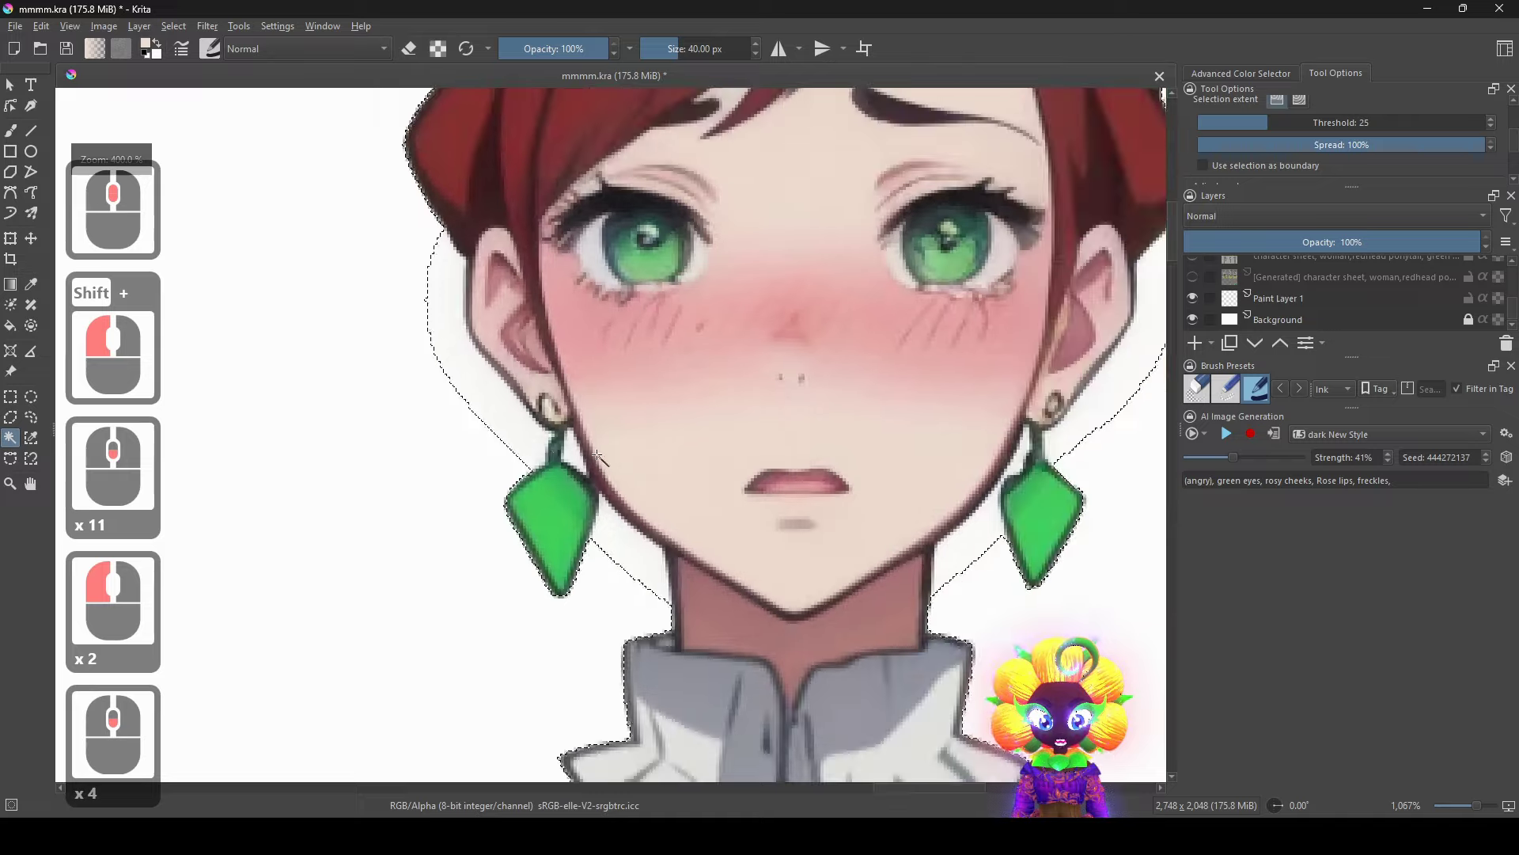
{"action": "left_click", "coordinate": [528, 427], "text": "shift"}
{"action": "left_click", "coordinate": [529, 427], "text": "shift"}
{"action": "scroll", "coordinate": [614, 562], "scroll_direction": "up", "scroll_amount": 3}
{"action": "left_click", "coordinate": [603, 571], "text": "shift"}
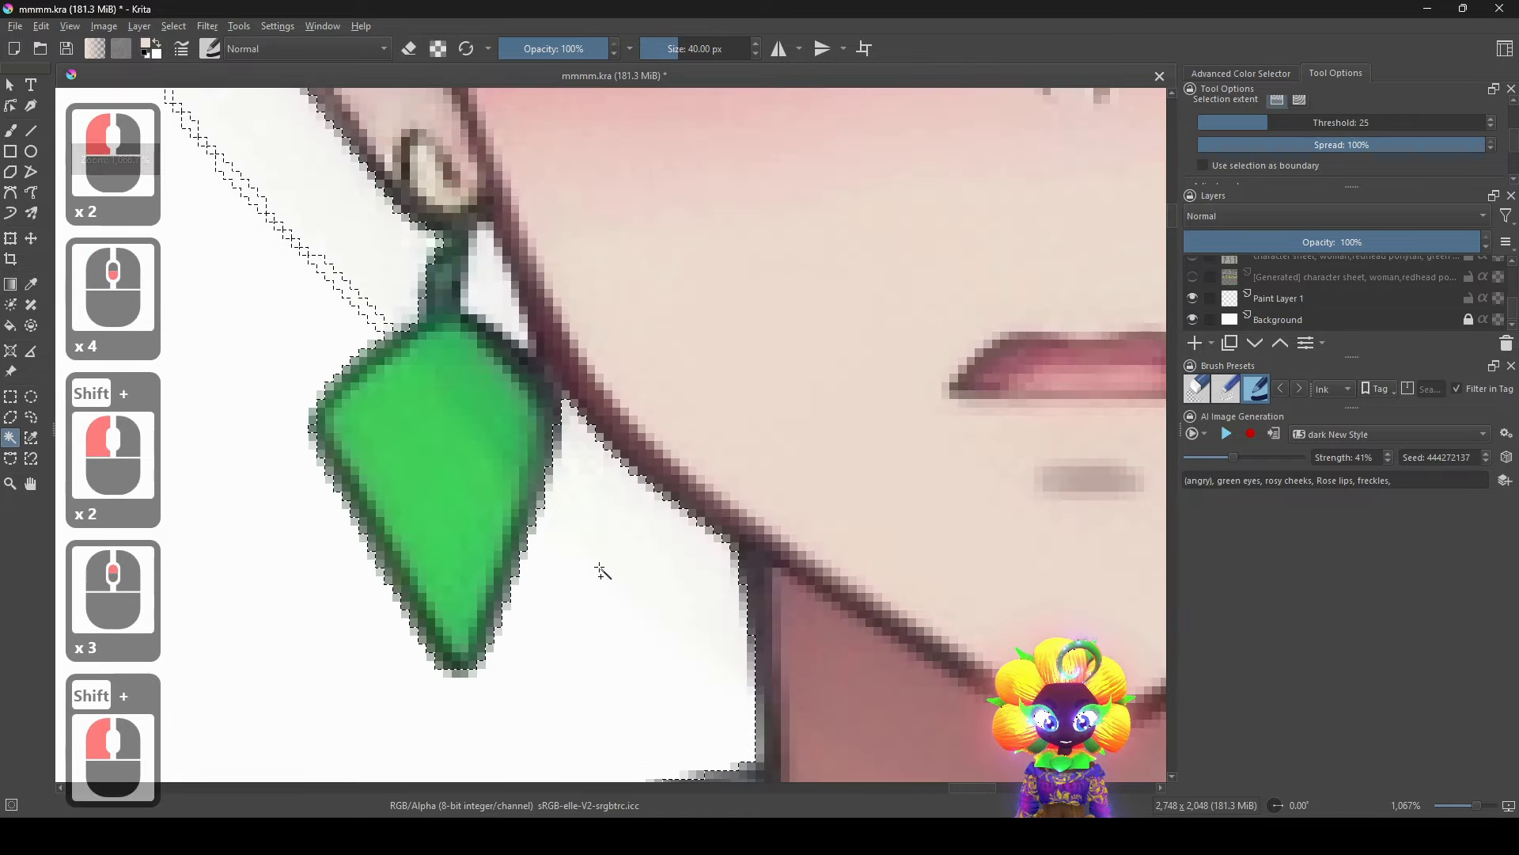
{"action": "scroll", "coordinate": [388, 332], "scroll_direction": "down", "scroll_amount": 4}
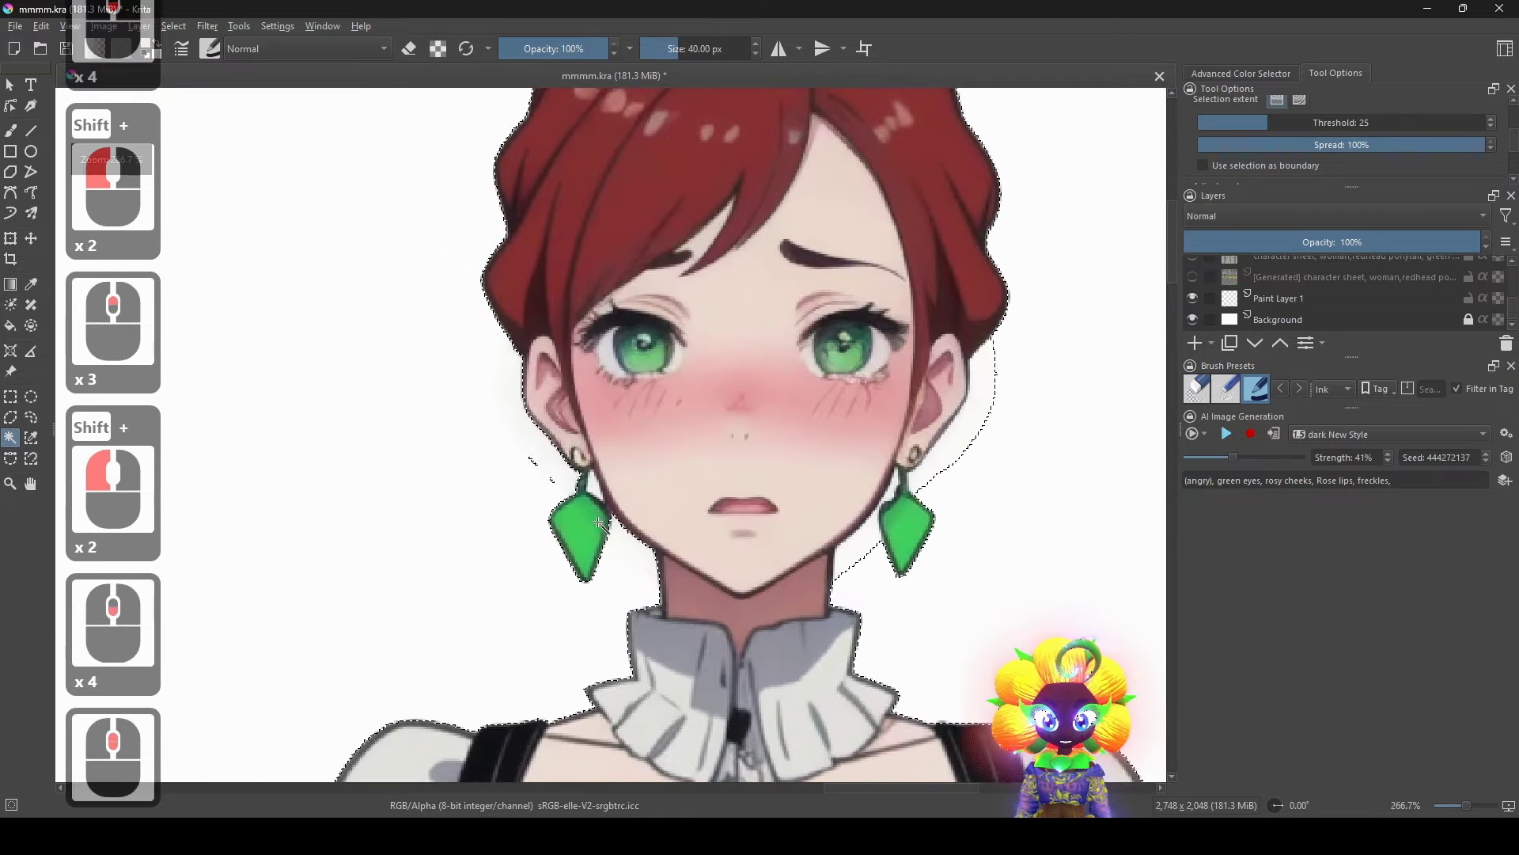
{"action": "scroll", "coordinate": [475, 396], "scroll_direction": "up", "scroll_amount": 3}
{"action": "left_click", "coordinate": [440, 369], "text": "shift"}
{"action": "scroll", "coordinate": [593, 412], "scroll_direction": "down", "scroll_amount": 6}
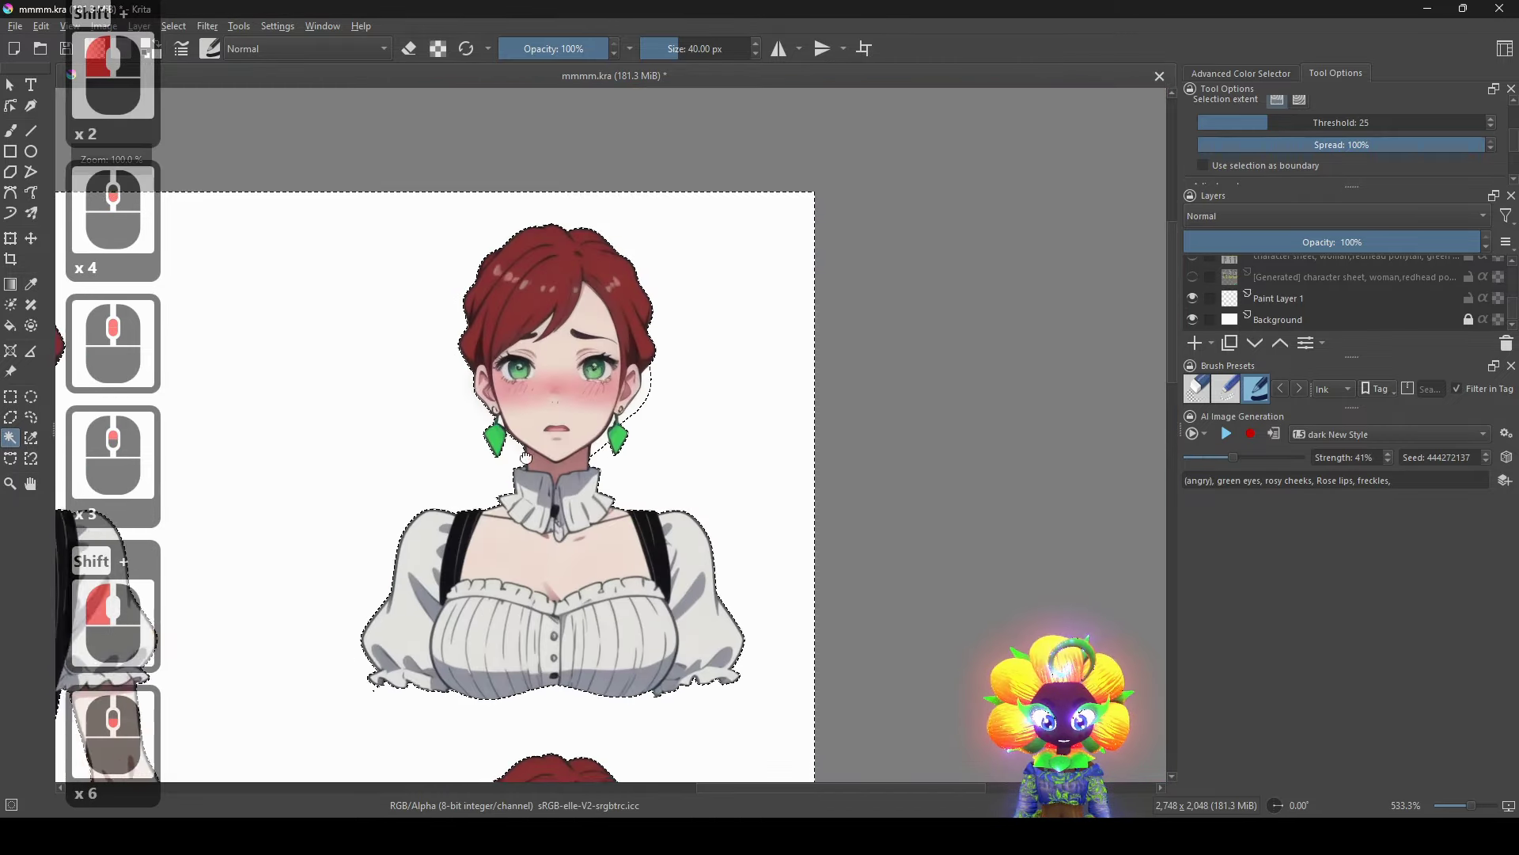
Add the white halo beside the blushing bust's image-right ear, earring and jaw to the selection.
{"action": "left_click_drag", "start_coordinate": [236, 666], "coordinate": [236, 624]}
{"action": "left_click_drag", "start_coordinate": [632, 345], "coordinate": [538, 476]}
{"action": "scroll", "coordinate": [537, 476], "scroll_direction": "up", "scroll_amount": 4}
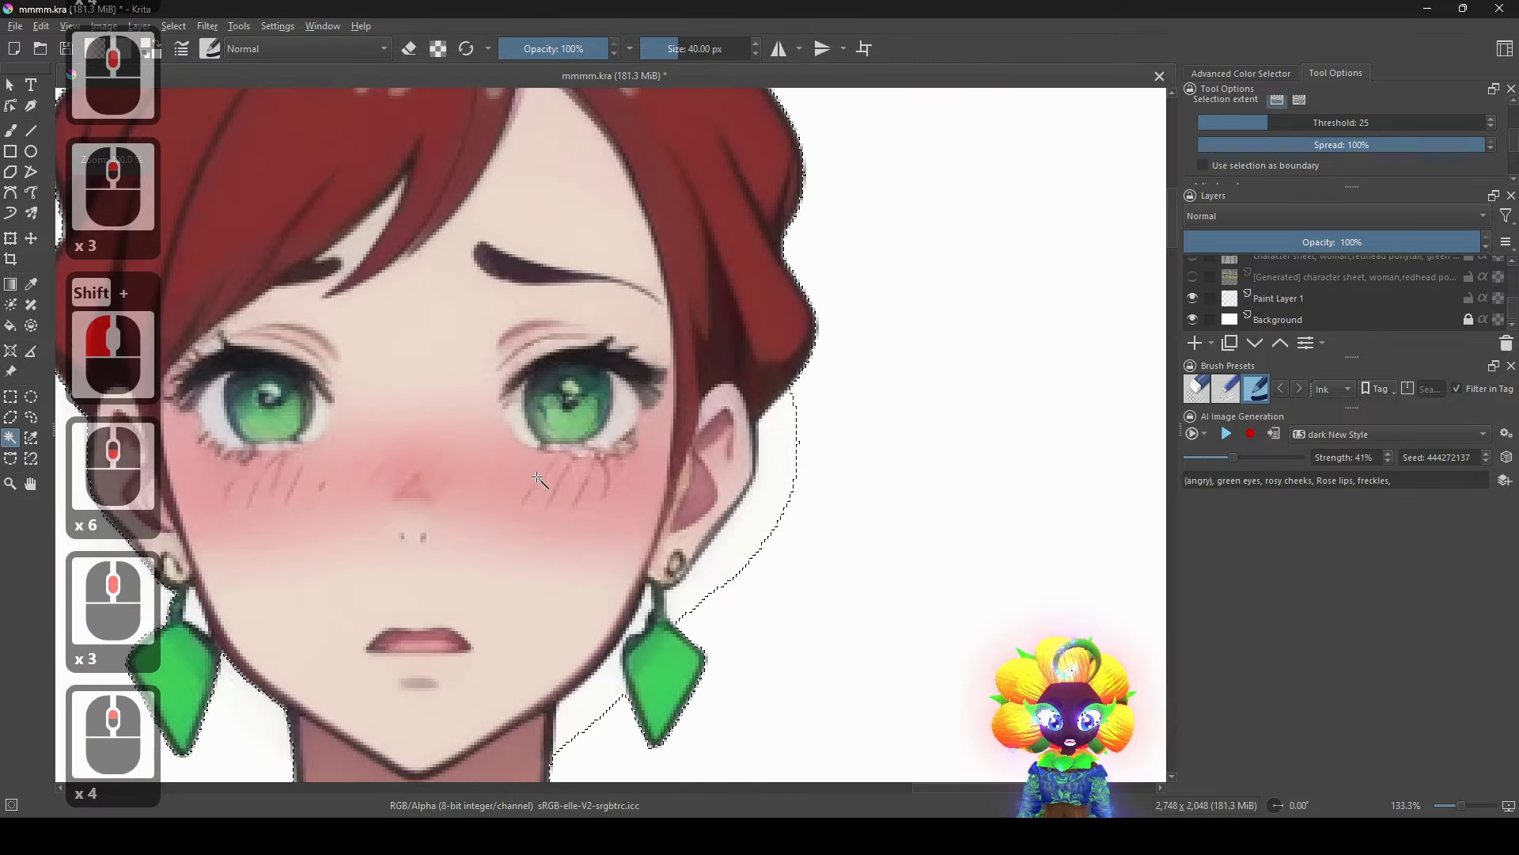
{"action": "scroll", "coordinate": [750, 506], "scroll_direction": "up", "scroll_amount": 1}
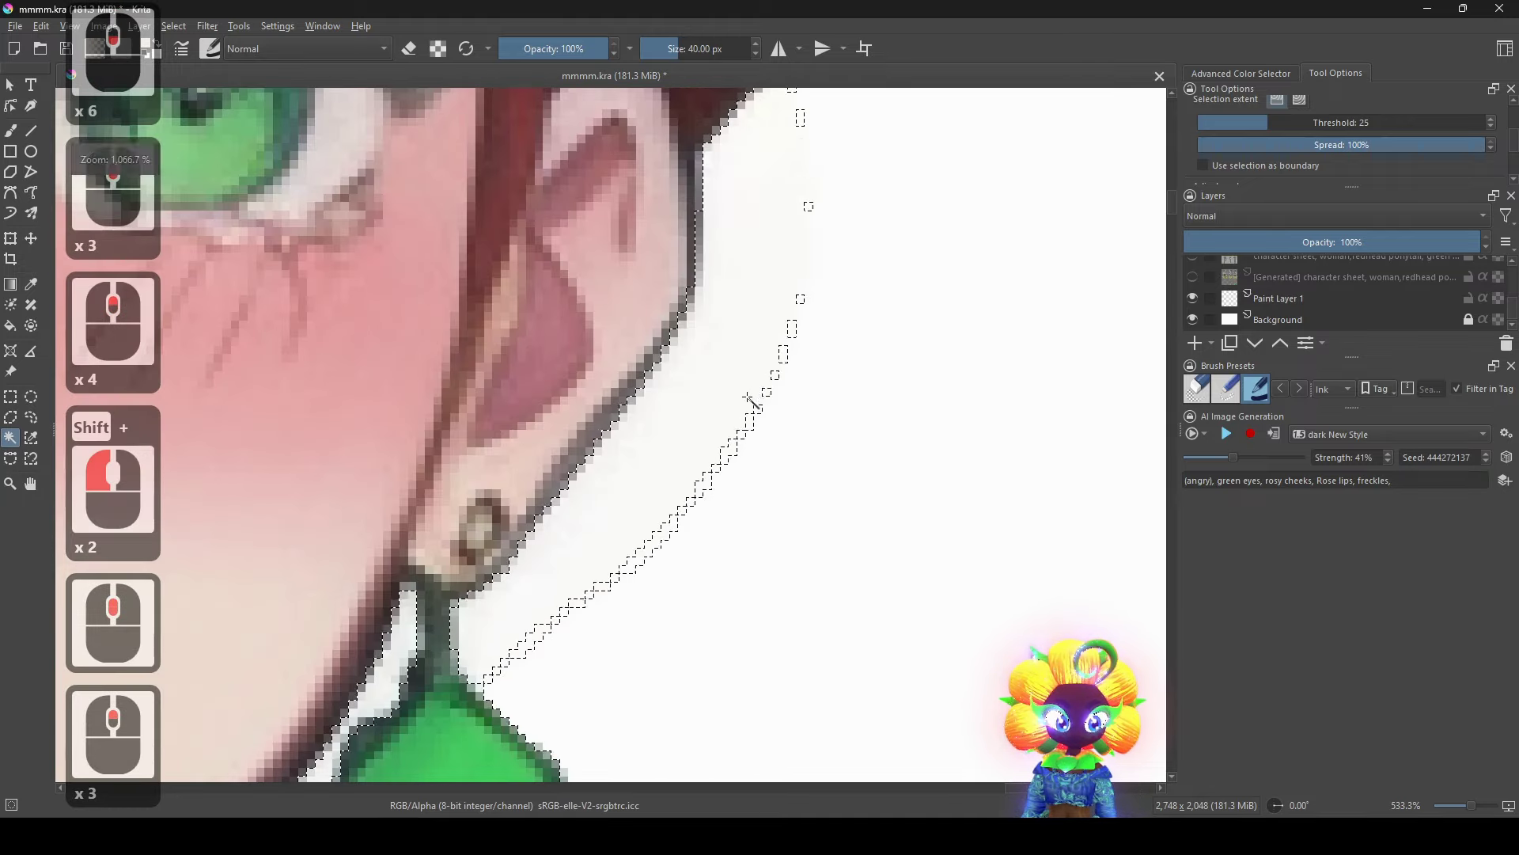
{"action": "left_click", "coordinate": [728, 467], "text": "shift"}
{"action": "scroll", "coordinate": [625, 441], "scroll_direction": "down", "scroll_amount": 6}
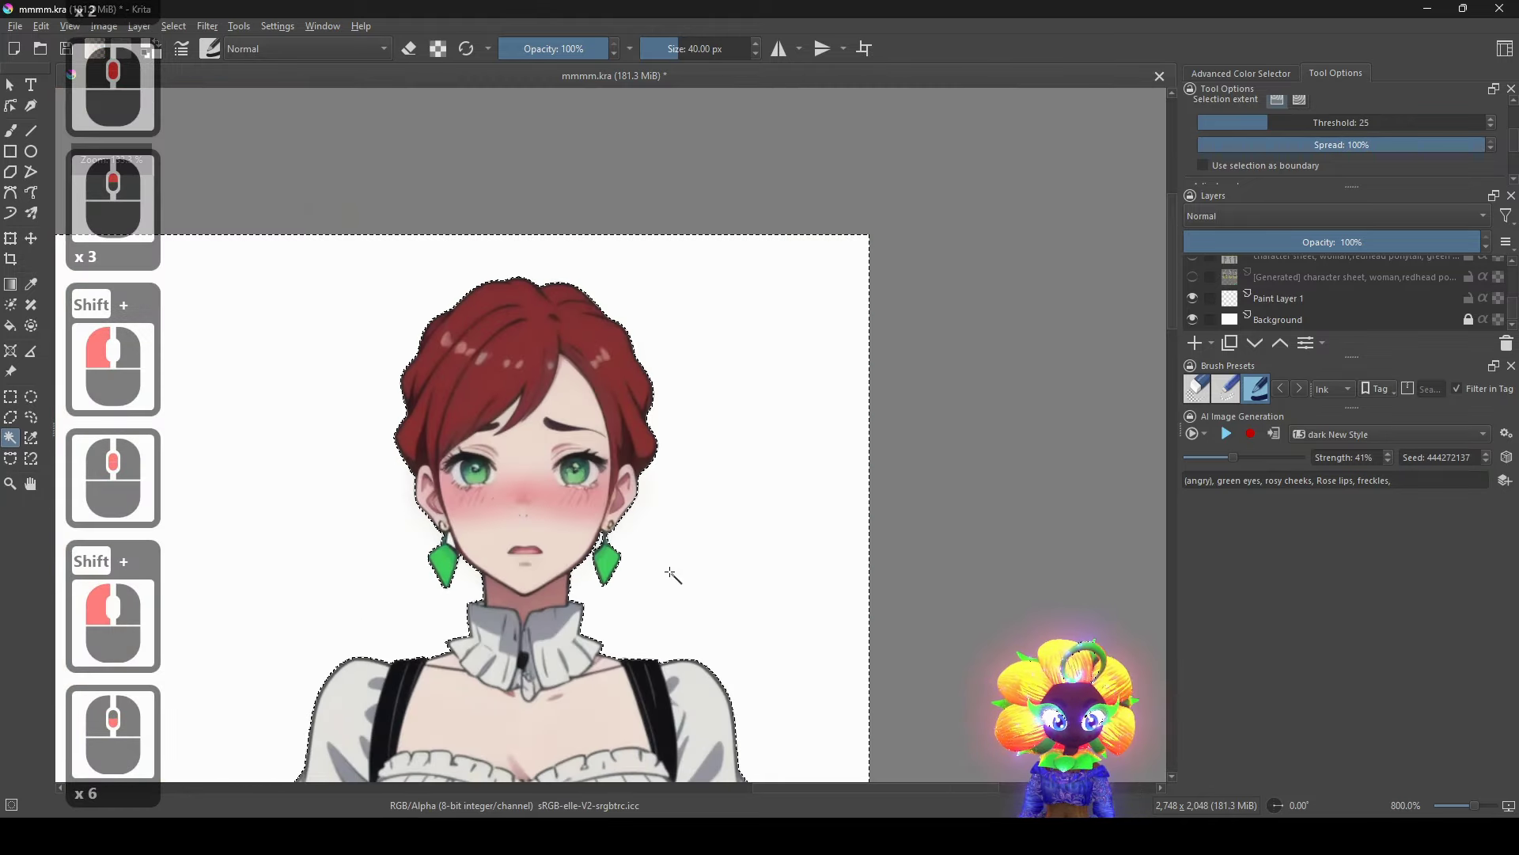
Add the white halo areas beside both ears and both sides of the jaw on the sad bust to the selection.
{"action": "left_click_drag", "start_coordinate": [670, 571], "coordinate": [835, 227]}
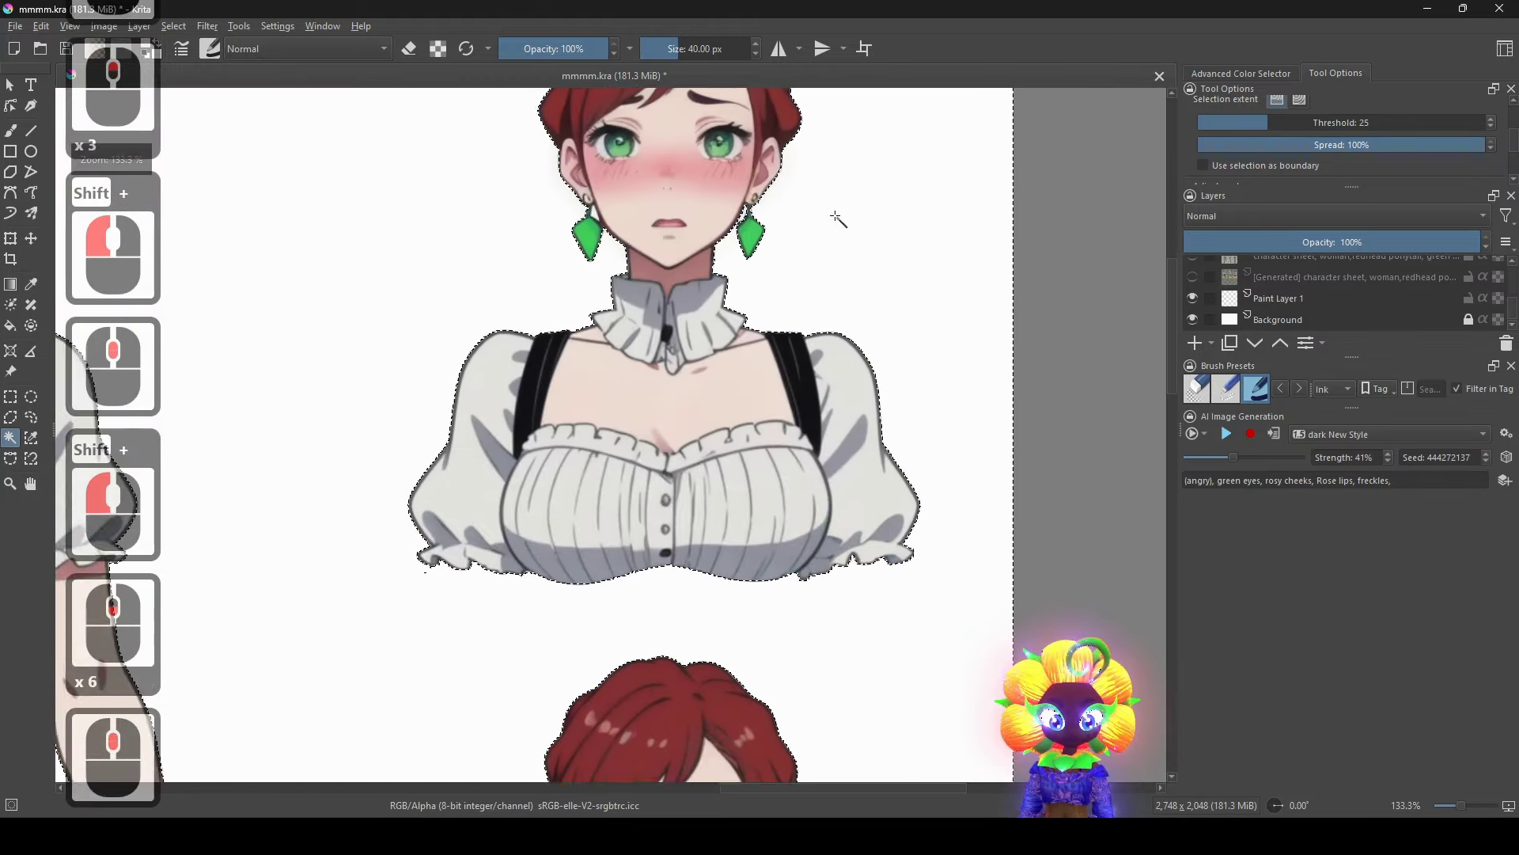
{"action": "left_click_drag", "start_coordinate": [767, 633], "coordinate": [783, 202]}
{"action": "scroll", "coordinate": [637, 502], "scroll_direction": "up", "scroll_amount": 2}
{"action": "left_click", "coordinate": [915, 483], "text": "shift"}
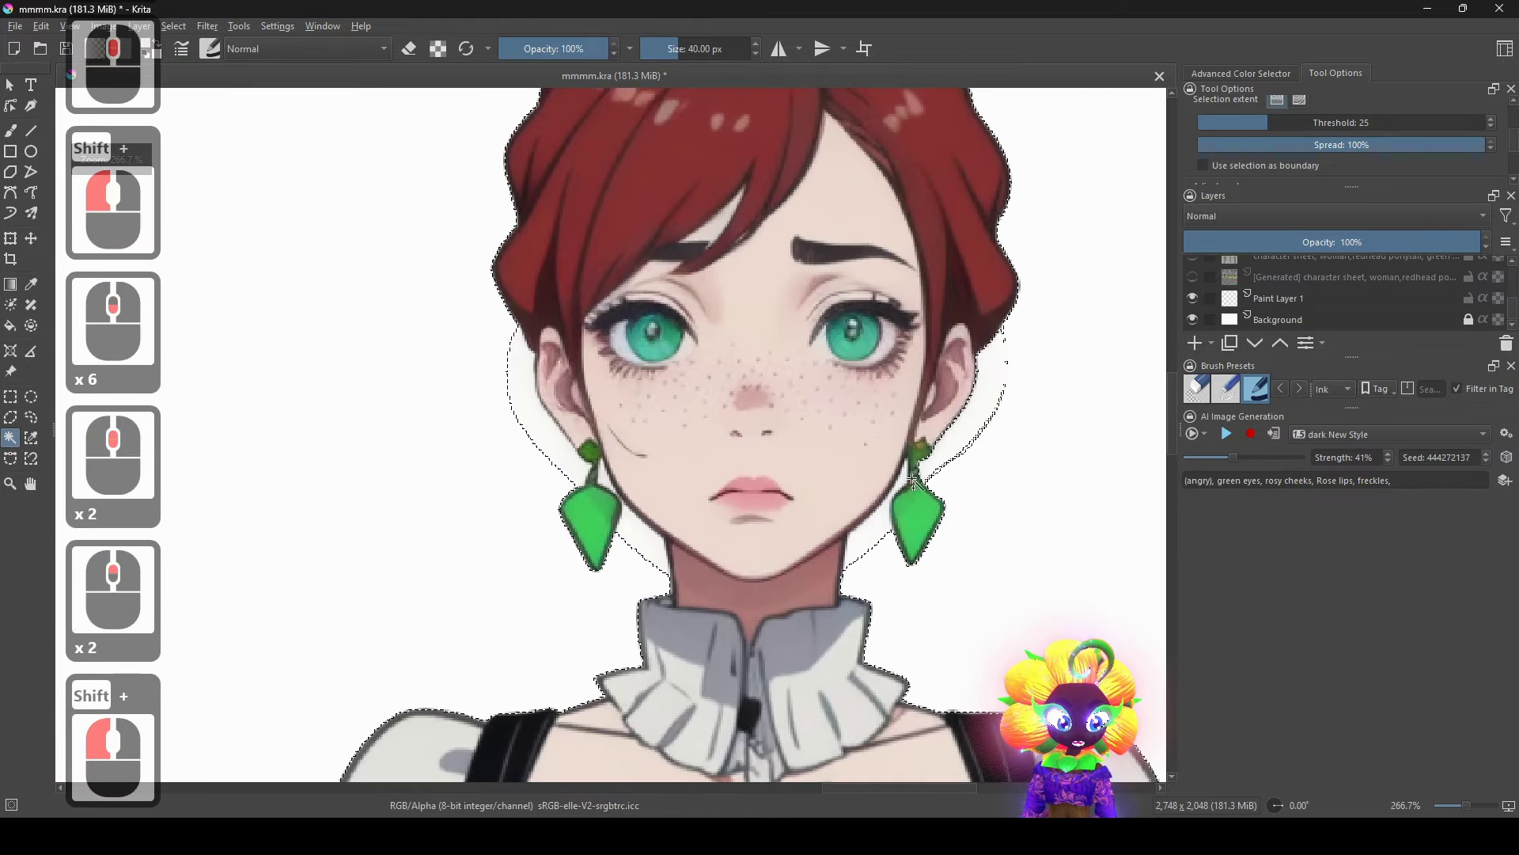
{"action": "left_click", "coordinate": [877, 524], "text": "shift"}
{"action": "left_click", "coordinate": [646, 543], "text": "shift"}
{"action": "left_click", "coordinate": [559, 448], "text": "shift"}
Add the leftover halo strips beside the sad bust's image-left ear, earring and neck to the selection.
{"action": "scroll", "coordinate": [592, 456], "scroll_direction": "up", "scroll_amount": 3}
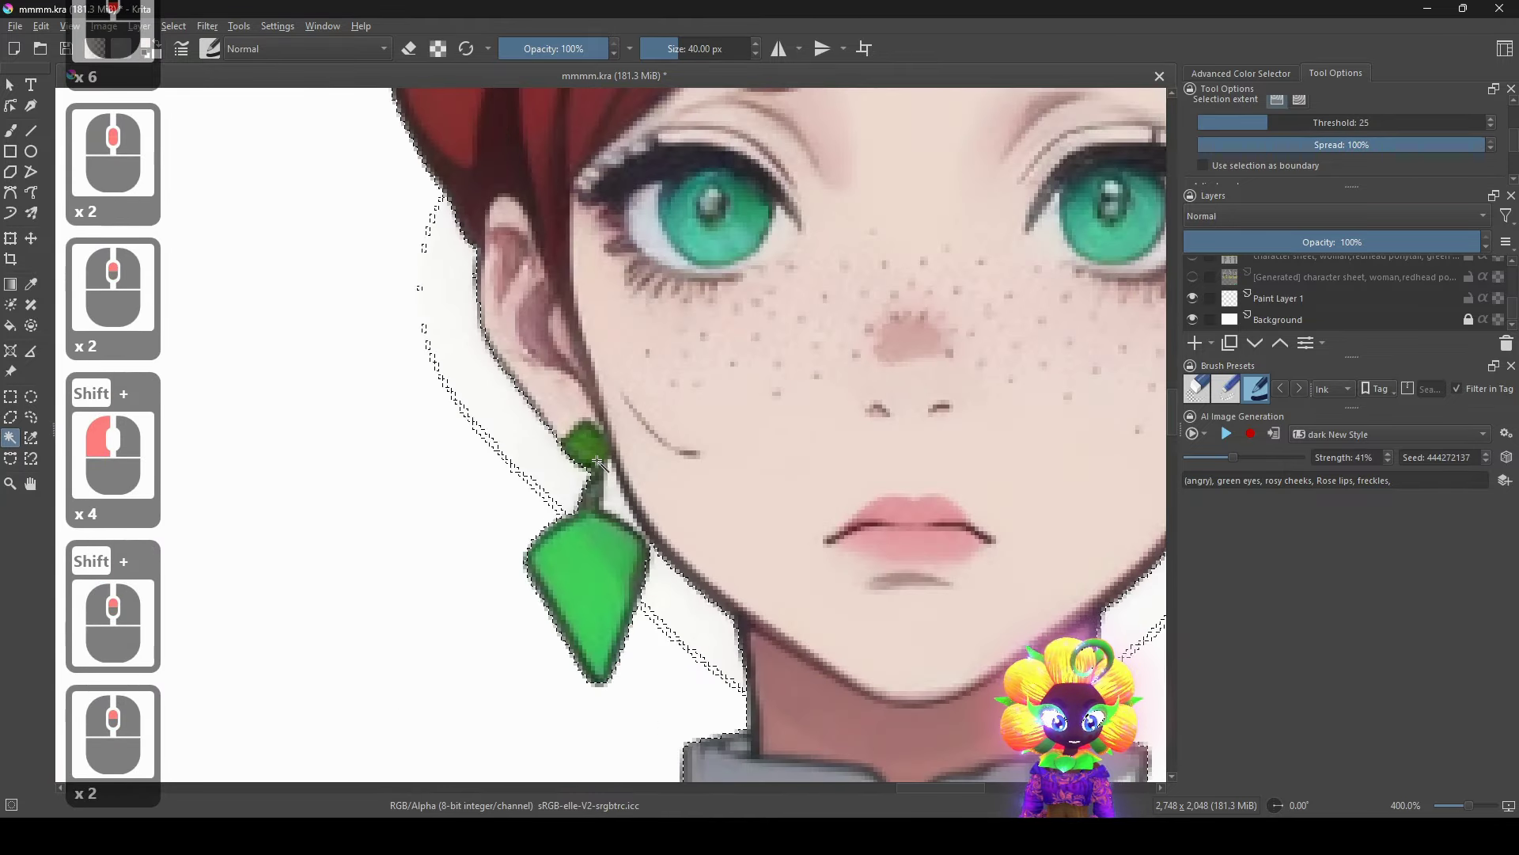
{"action": "scroll", "coordinate": [601, 482], "scroll_direction": "up", "scroll_amount": 3}
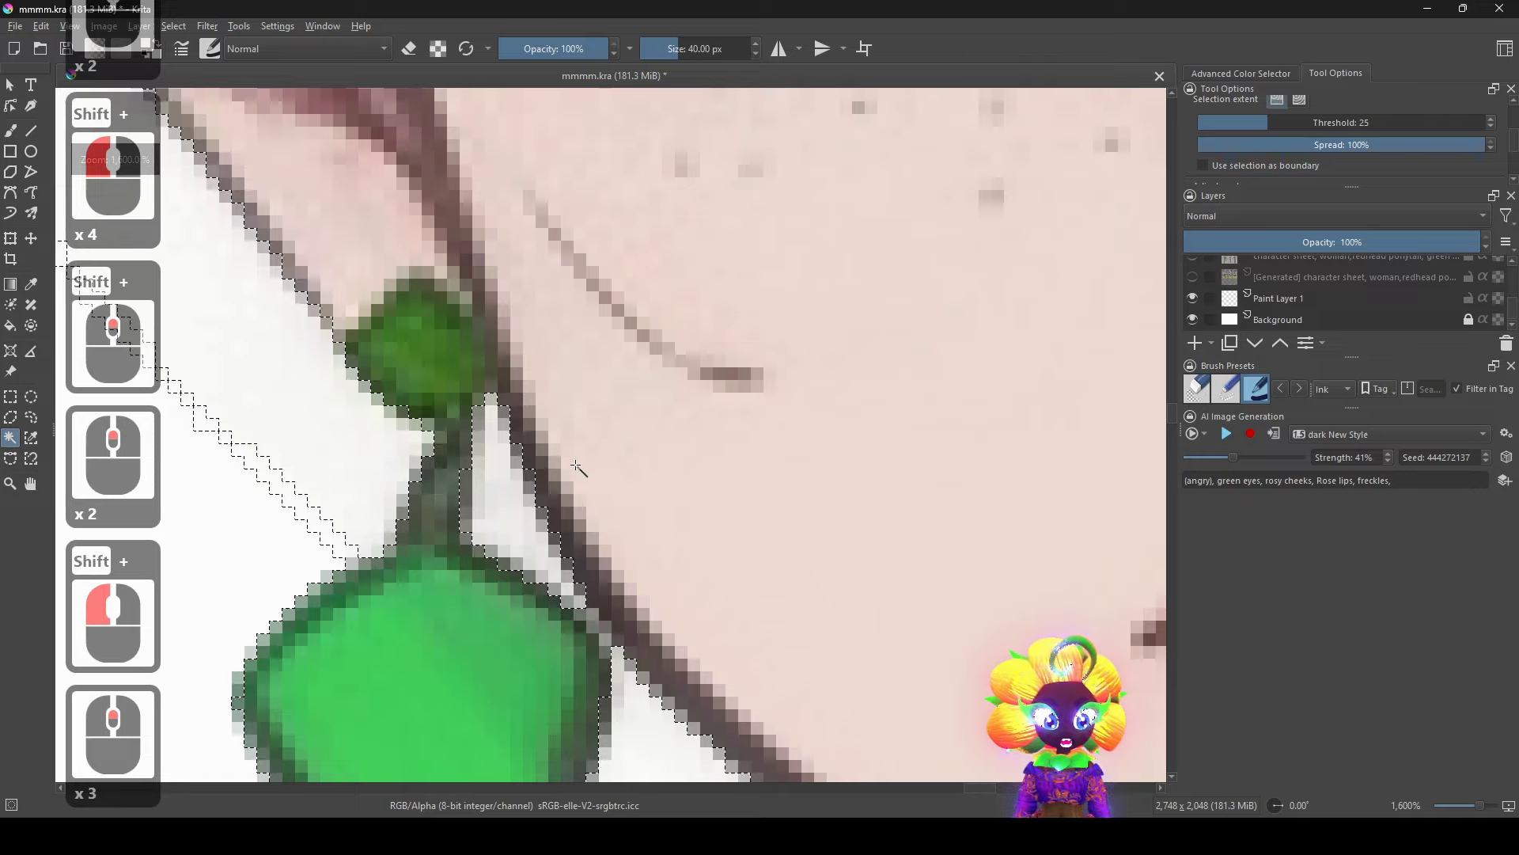
{"action": "left_click", "coordinate": [345, 544], "text": "shift"}
{"action": "scroll", "coordinate": [515, 601], "scroll_direction": "down", "scroll_amount": 1}
{"action": "left_click_drag", "start_coordinate": [586, 593], "coordinate": [821, 616]}
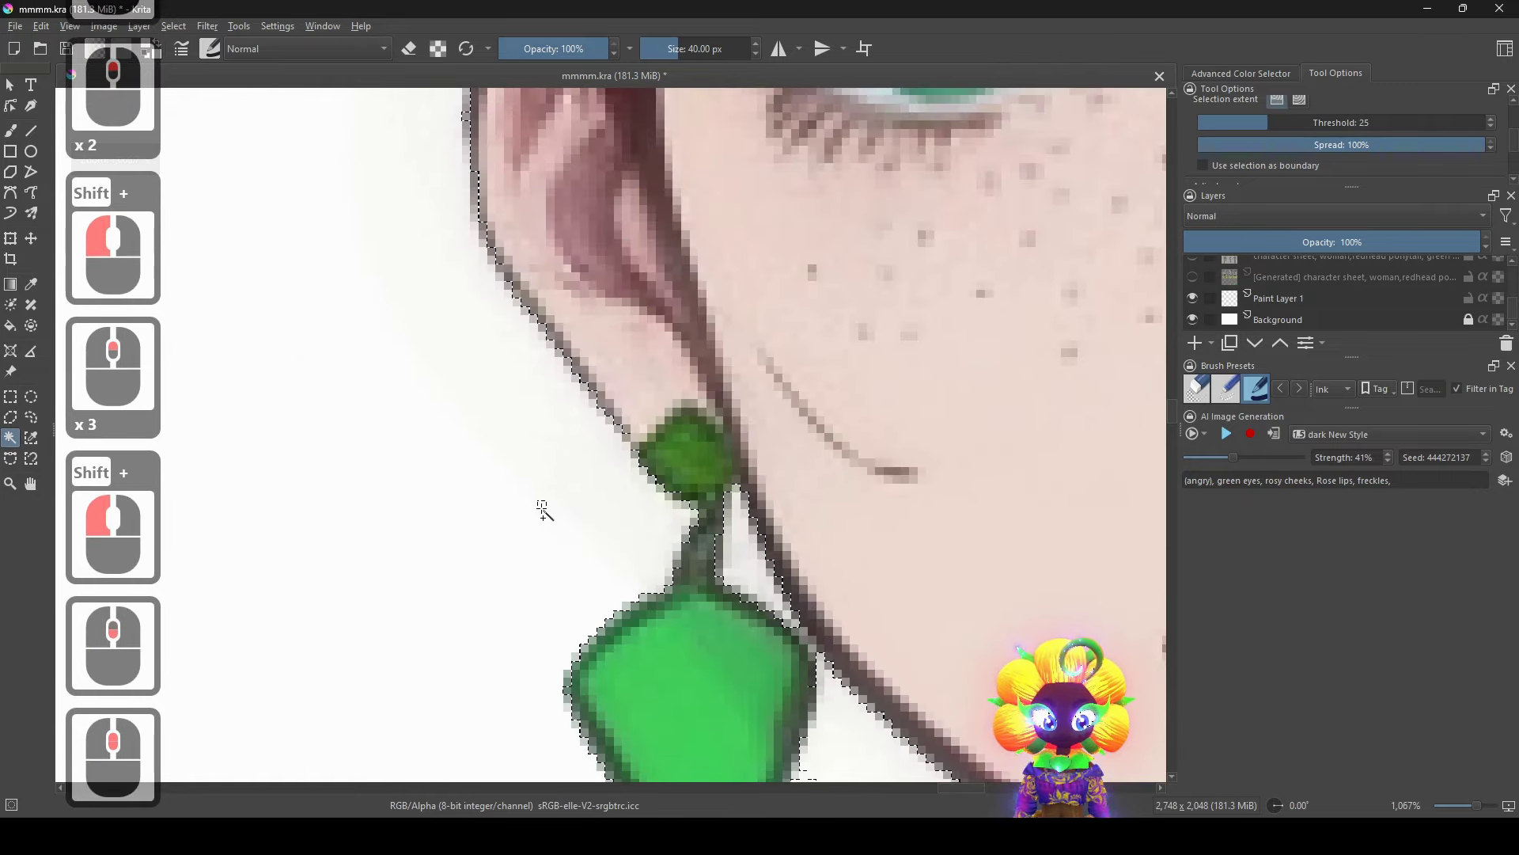
{"action": "scroll", "coordinate": [545, 510], "scroll_direction": "down", "scroll_amount": 3}
{"action": "scroll", "coordinate": [699, 473], "scroll_direction": "up", "scroll_amount": 2}
{"action": "left_click", "coordinate": [724, 437], "text": "shift"}
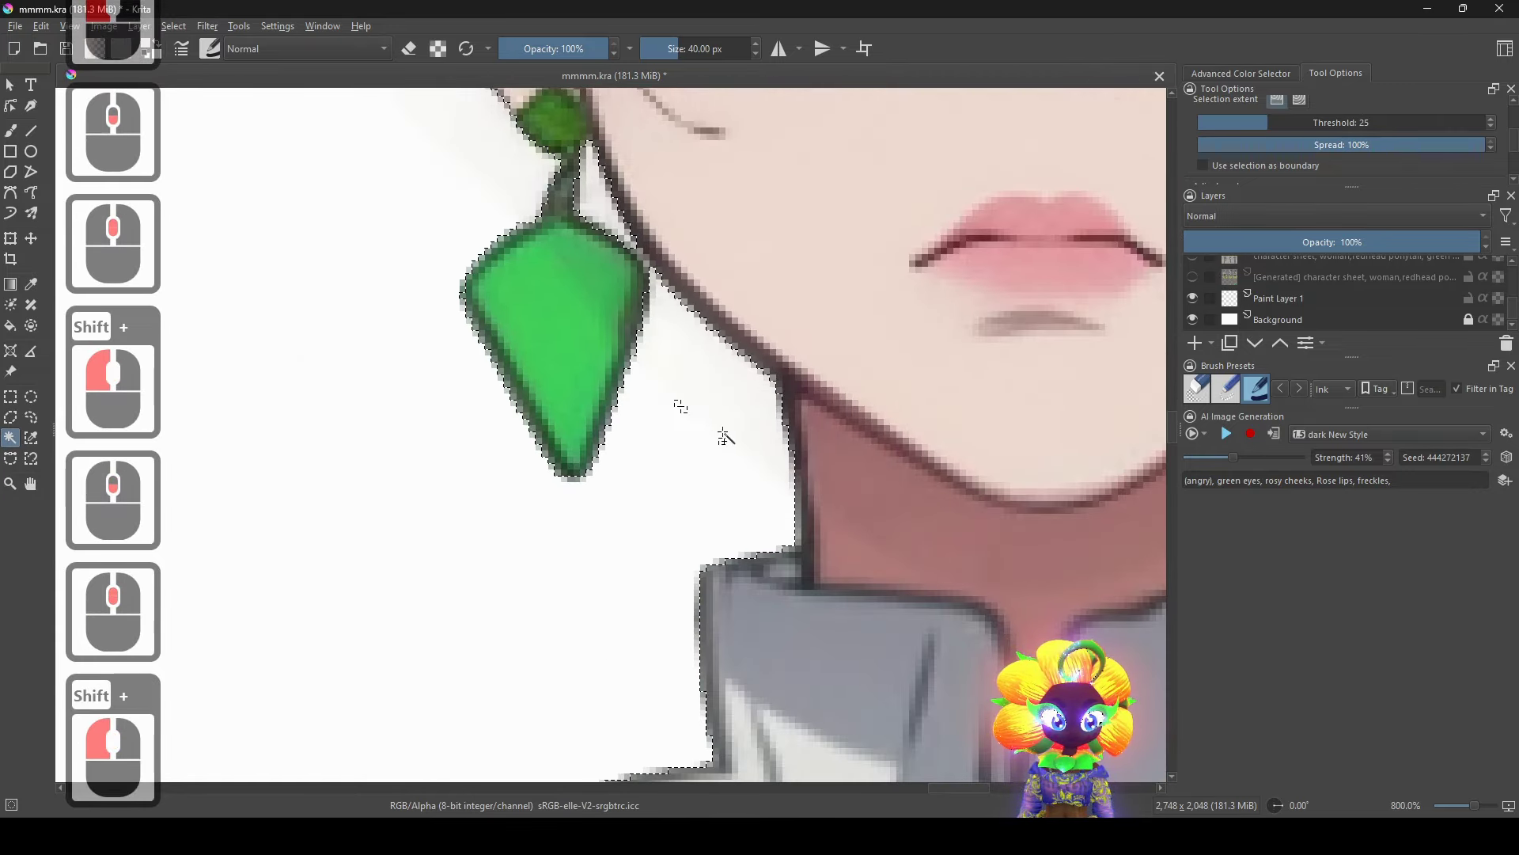
Add the leftover halo strips beside the sad bust's image-right neck, earring and ear to the selection.
{"action": "scroll", "coordinate": [712, 427], "scroll_direction": "down", "scroll_amount": 4}
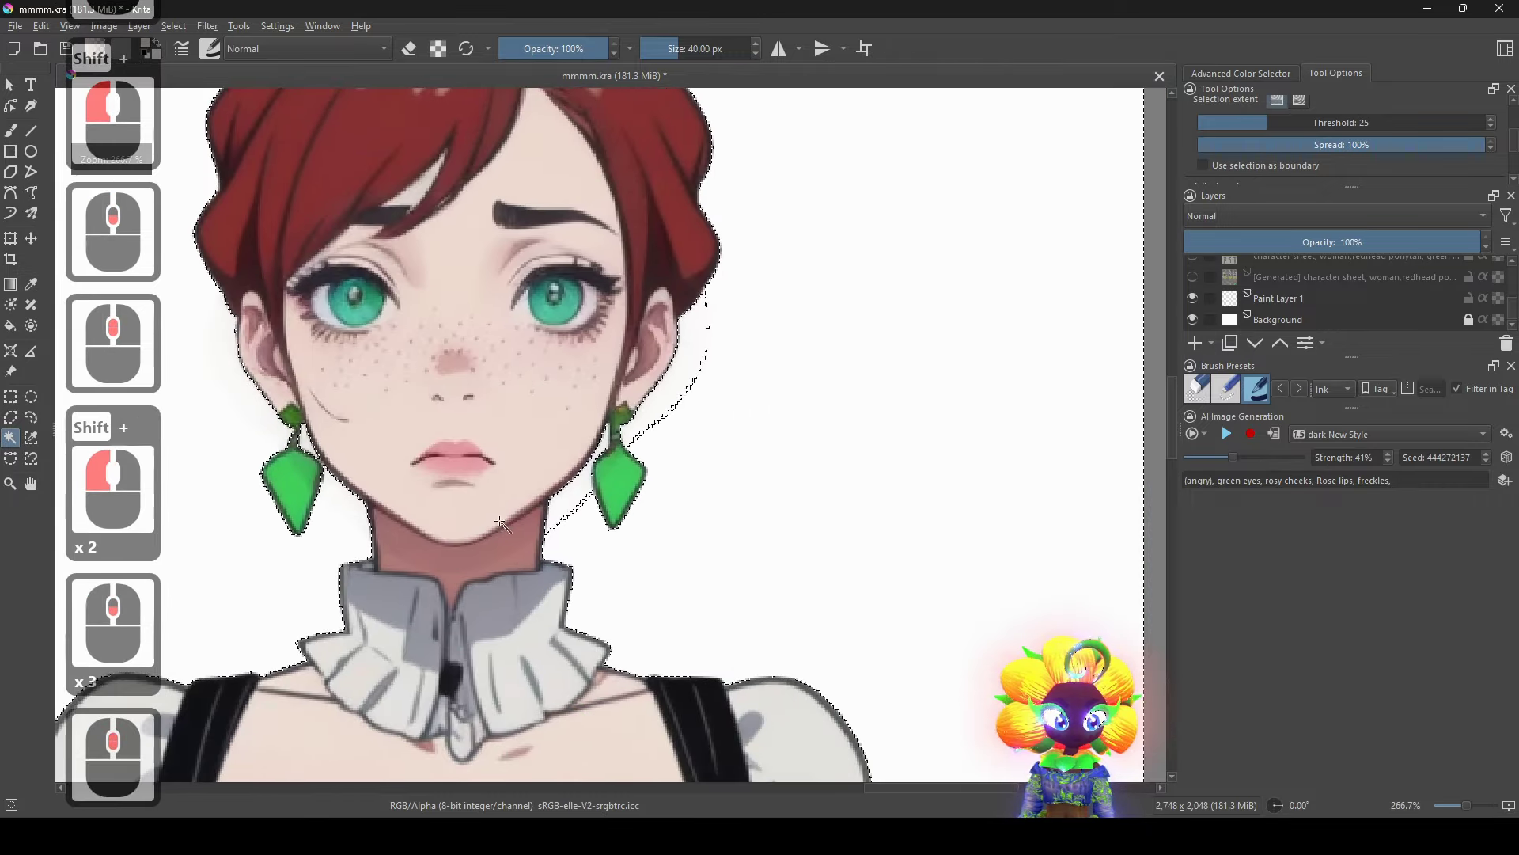
{"action": "scroll", "coordinate": [462, 432], "scroll_direction": "up", "scroll_amount": 4}
{"action": "left_click", "coordinate": [467, 427], "text": "shift"}
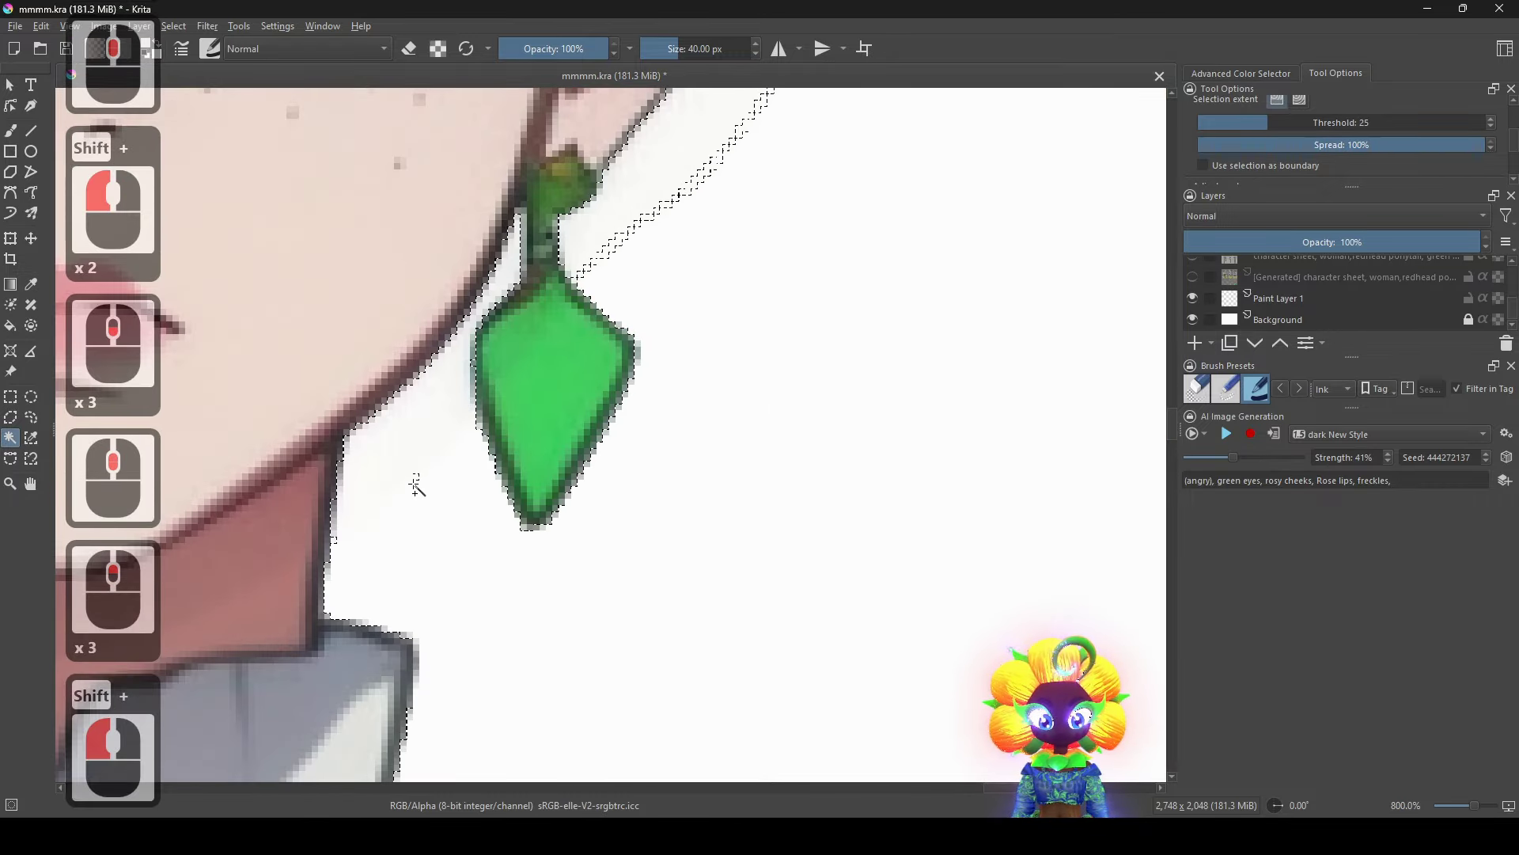
{"action": "scroll", "coordinate": [647, 376], "scroll_direction": "up", "scroll_amount": 2}
{"action": "left_click", "coordinate": [674, 331], "text": "shift"}
{"action": "scroll", "coordinate": [672, 333], "scroll_direction": "down", "scroll_amount": 3}
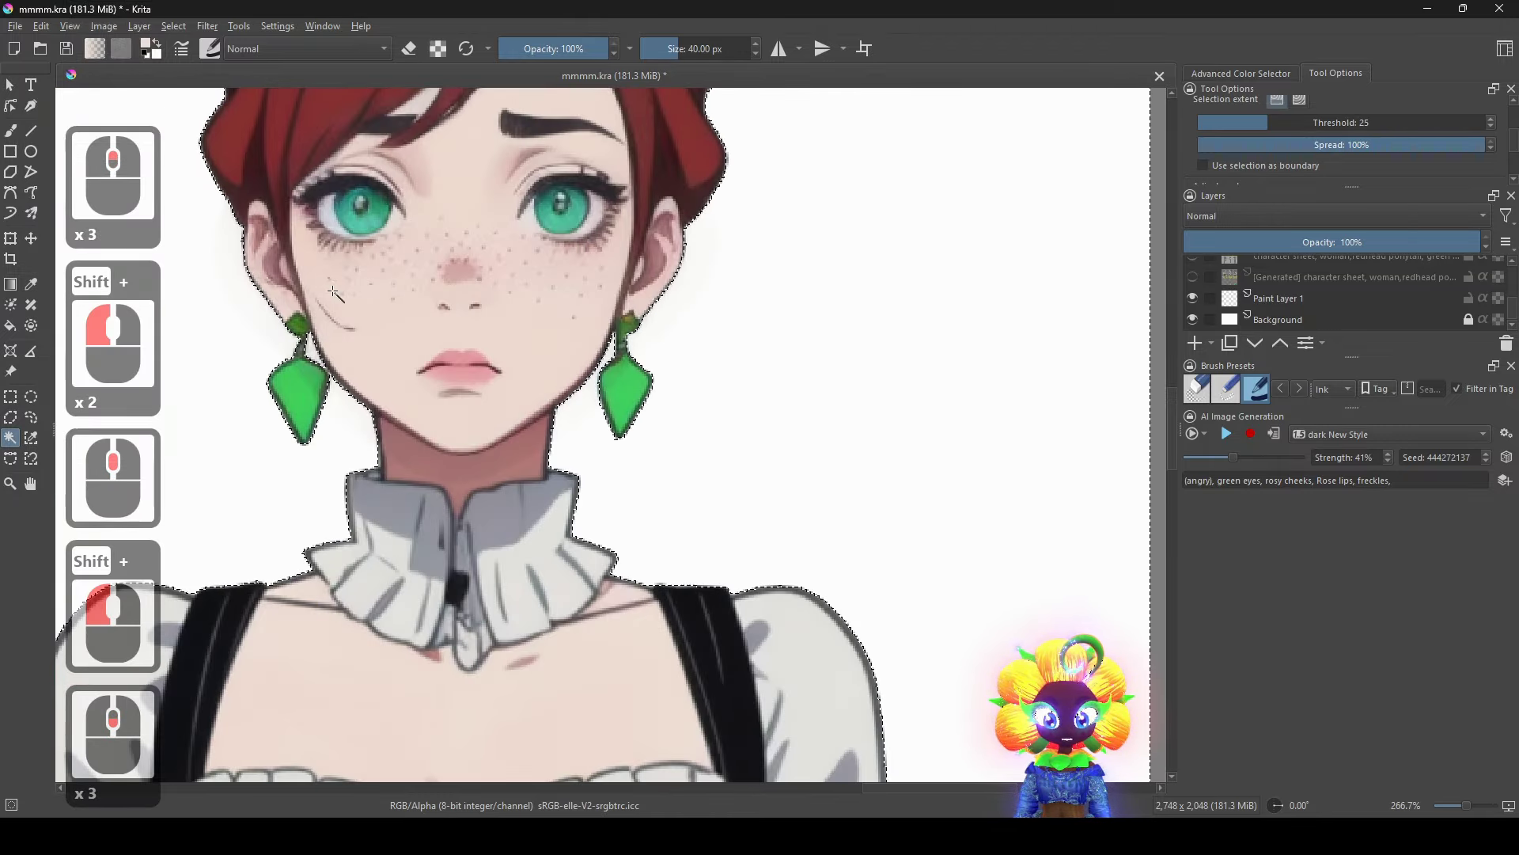
Add the halo areas beside the angry bust's image-left ear and between its earring and neck to the selection.
{"action": "scroll", "coordinate": [571, 455], "scroll_direction": "down", "scroll_amount": 3}
{"action": "left_click_drag", "start_coordinate": [617, 744], "coordinate": [688, 384]}
{"action": "scroll", "coordinate": [691, 388], "scroll_direction": "up", "scroll_amount": 1}
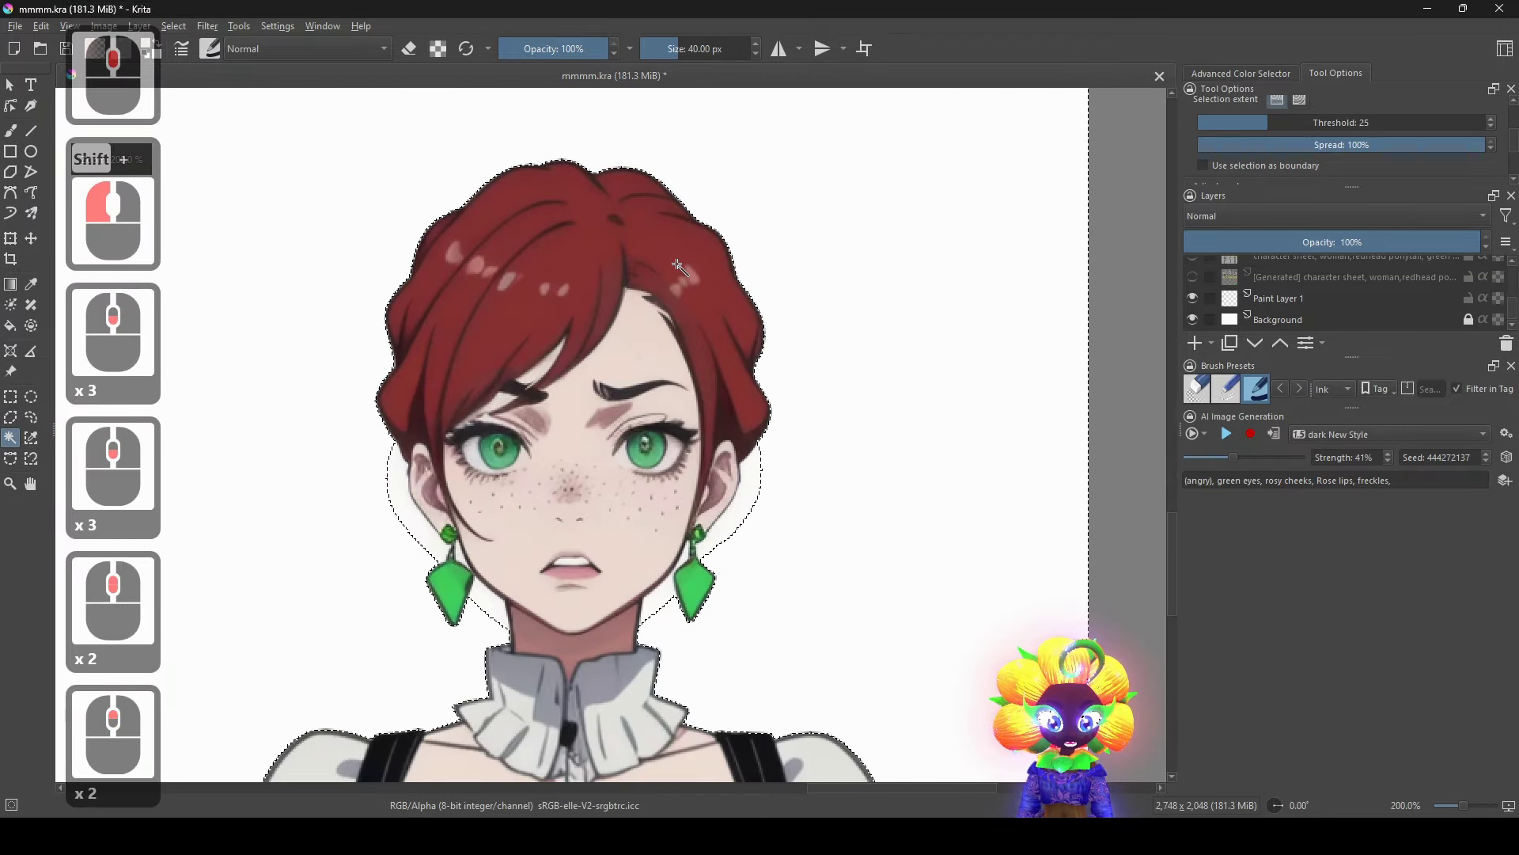
{"action": "scroll", "coordinate": [678, 266], "scroll_direction": "up", "scroll_amount": 2}
{"action": "left_click", "coordinate": [301, 672], "text": "shift"}
{"action": "left_click", "coordinate": [301, 672], "text": "shift"}
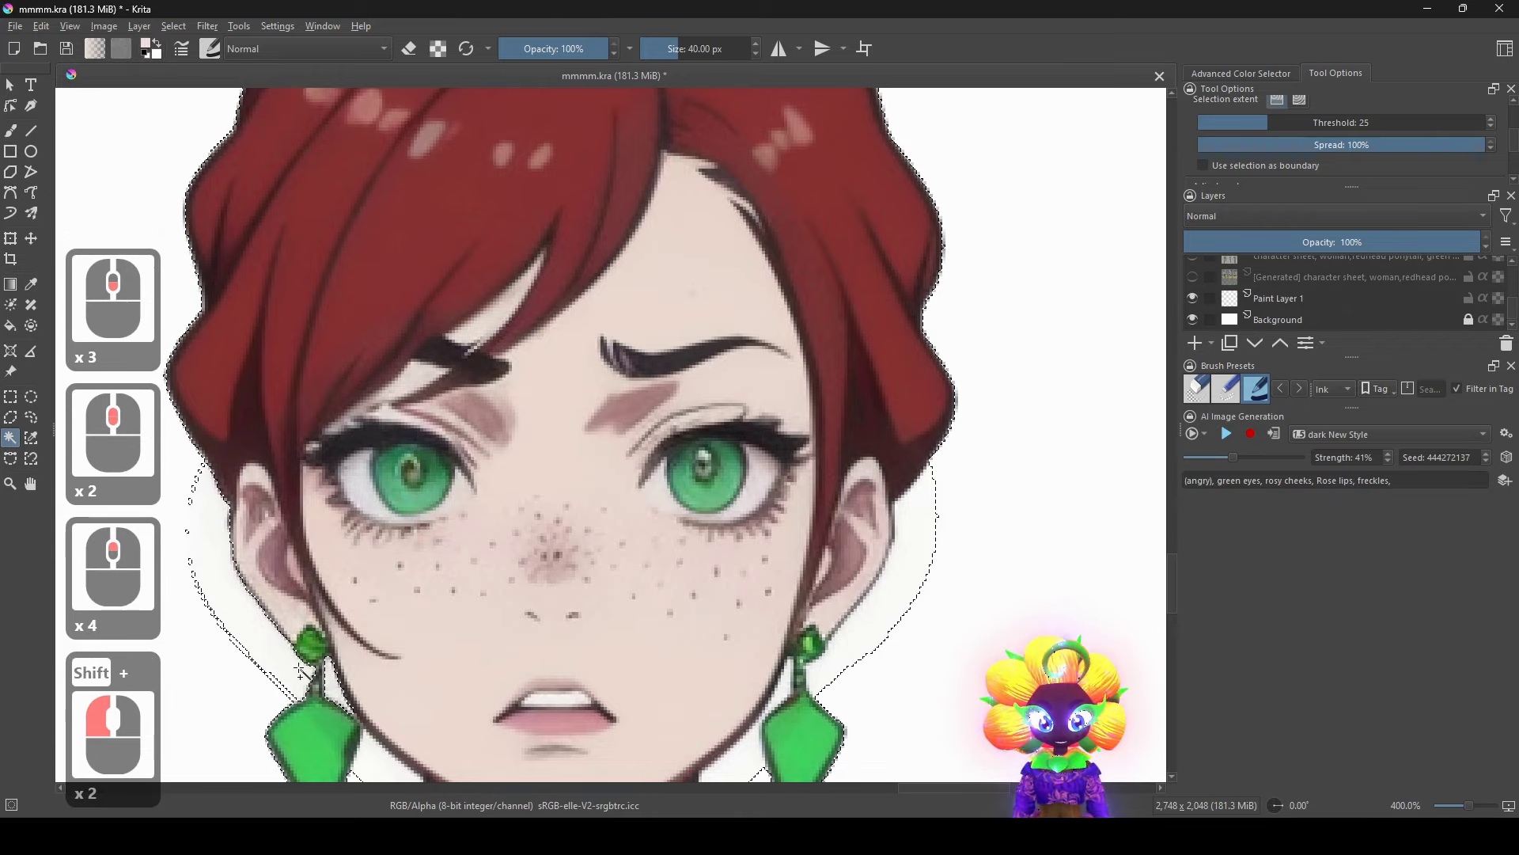
{"action": "scroll", "coordinate": [301, 672], "scroll_direction": "down", "scroll_amount": 3}
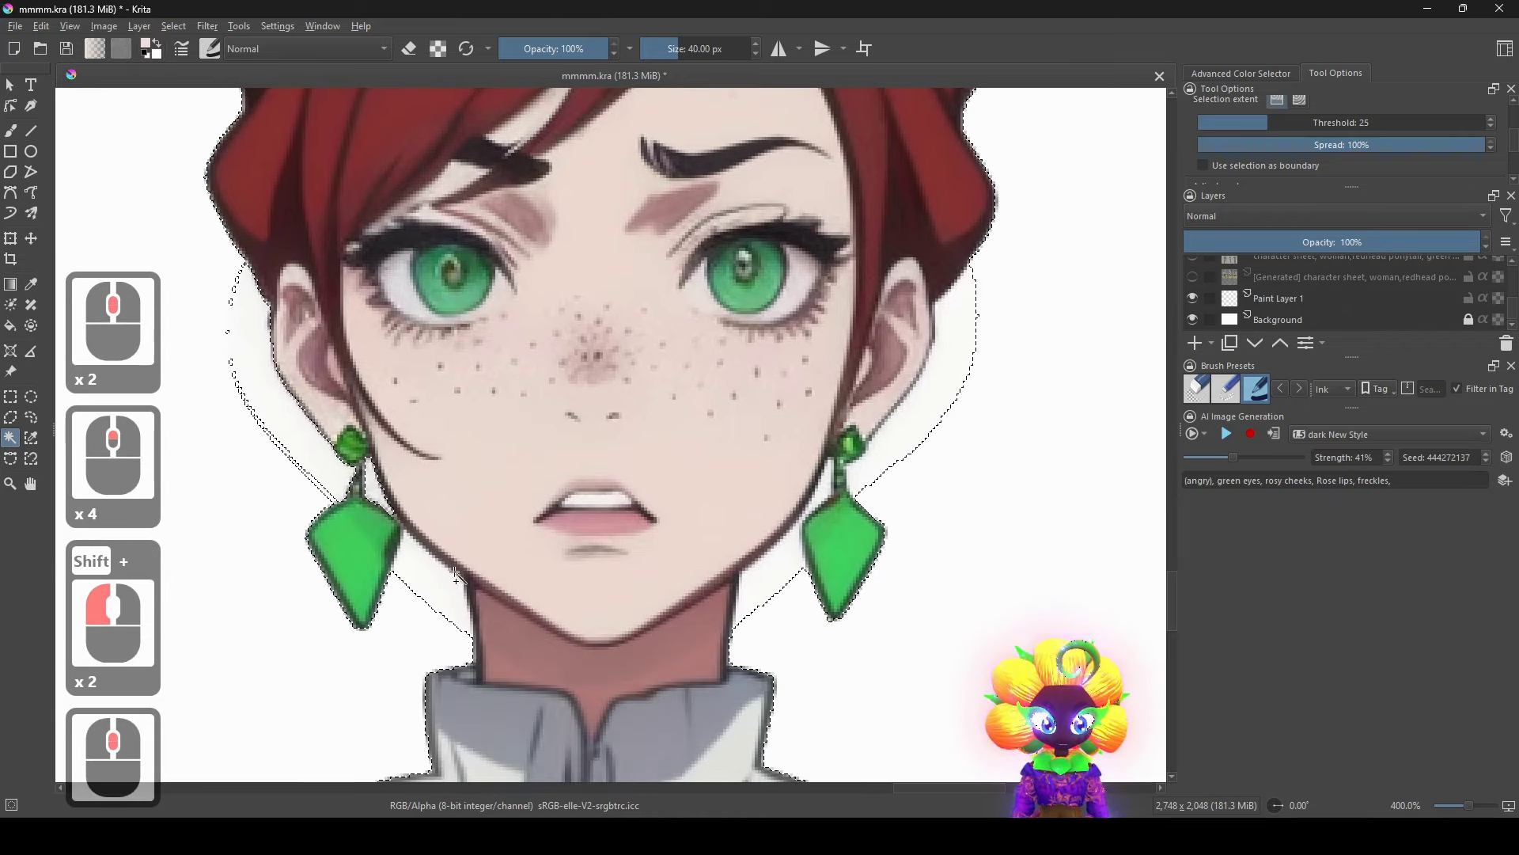
{"action": "left_click", "coordinate": [434, 590], "text": "shift"}
Add the thin leftover strips around the angry bust's image-left earring and jaw to the selection.
{"action": "left_click_drag", "start_coordinate": [372, 526], "coordinate": [542, 477]}
{"action": "scroll", "coordinate": [542, 477], "scroll_direction": "up", "scroll_amount": 2}
{"action": "left_click", "coordinate": [456, 409], "text": "shift"}
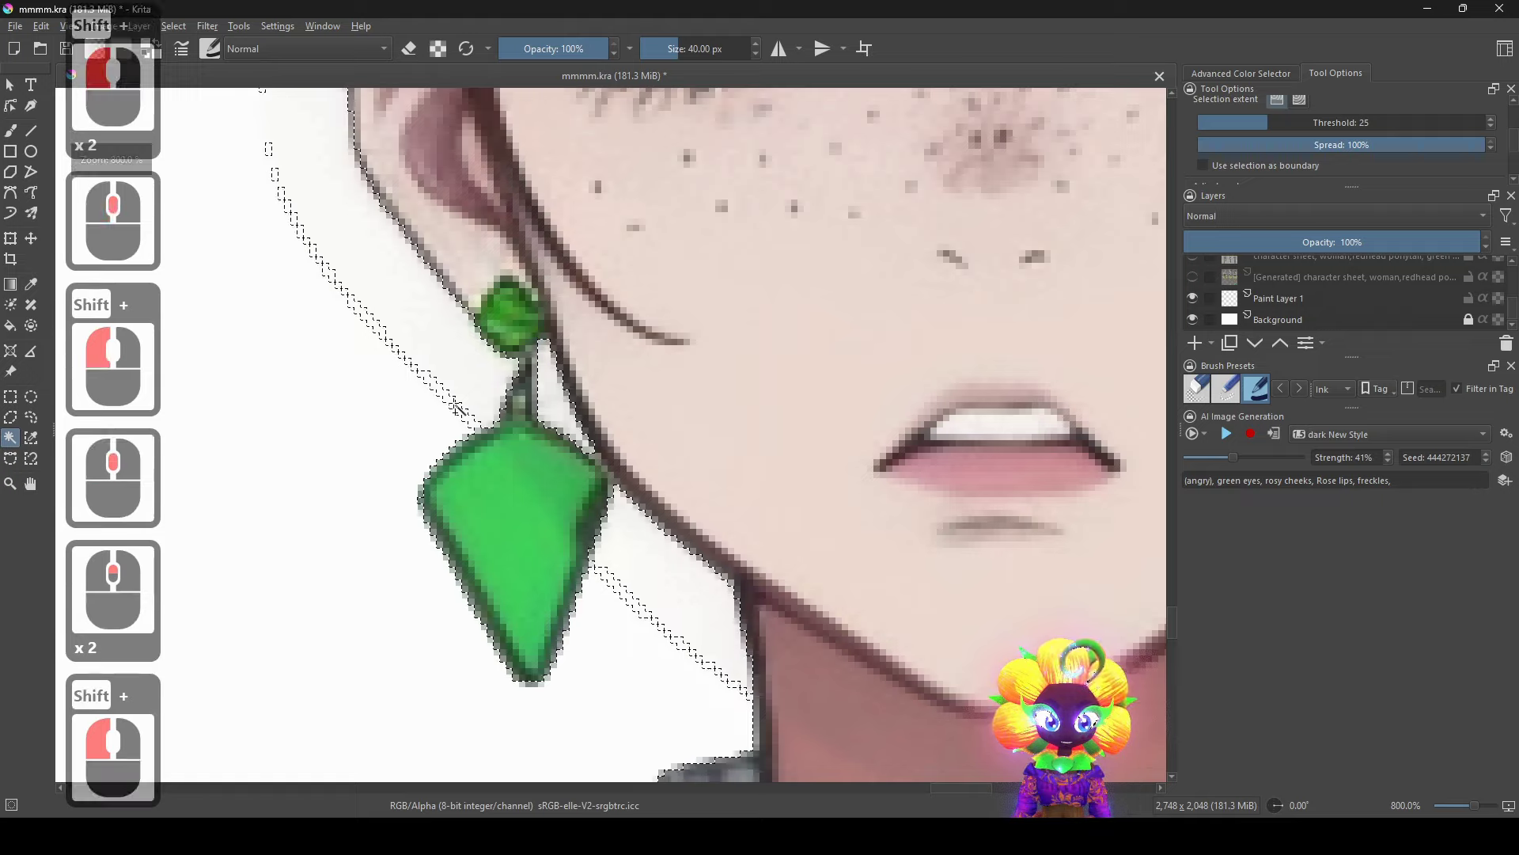
{"action": "left_click", "coordinate": [629, 592], "text": "shift"}
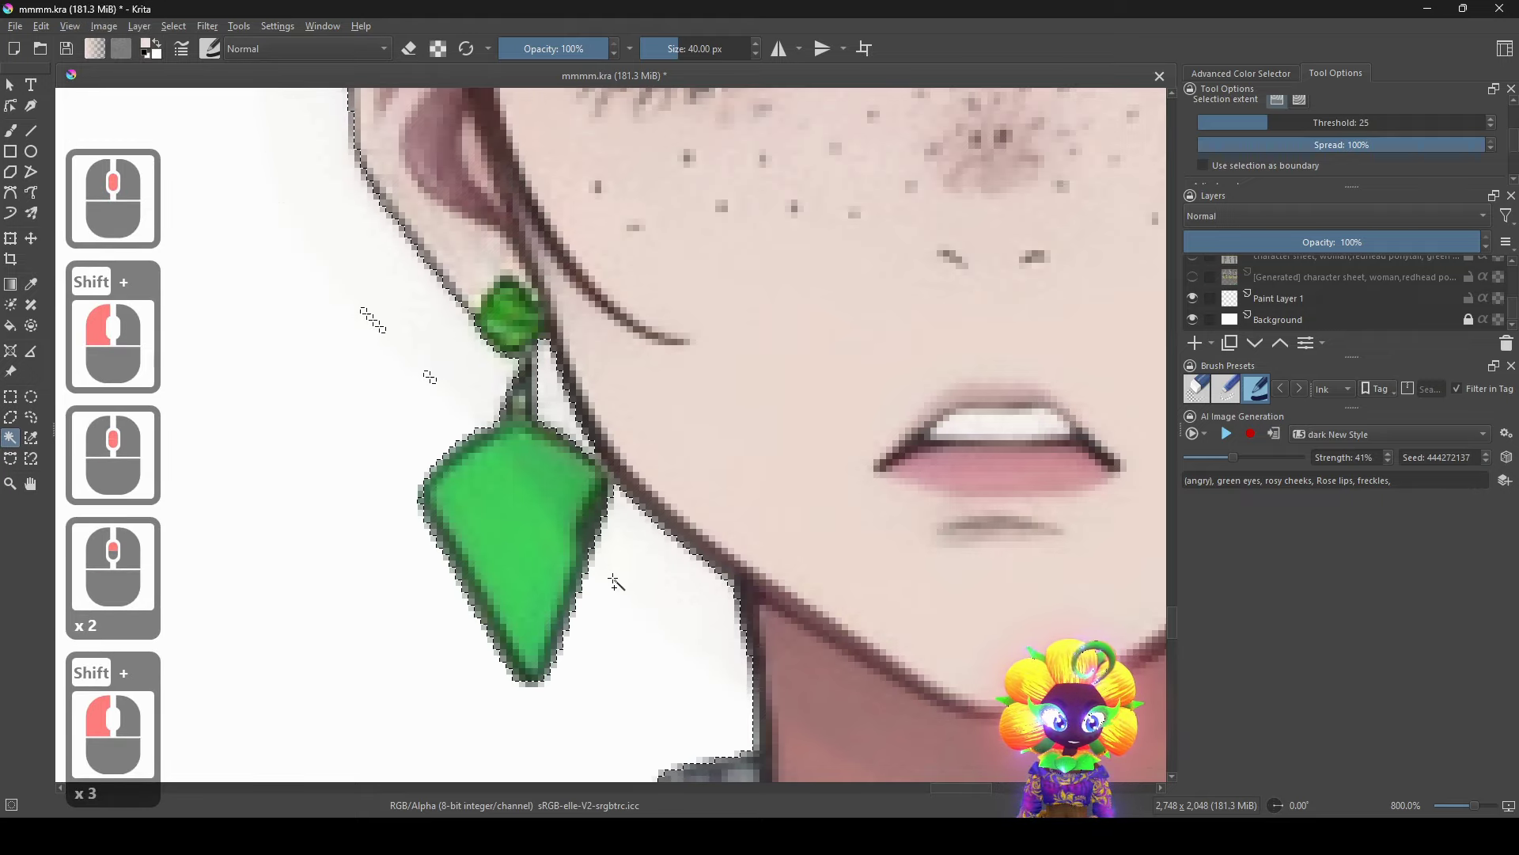
{"action": "left_click", "coordinate": [429, 378], "text": "shift"}
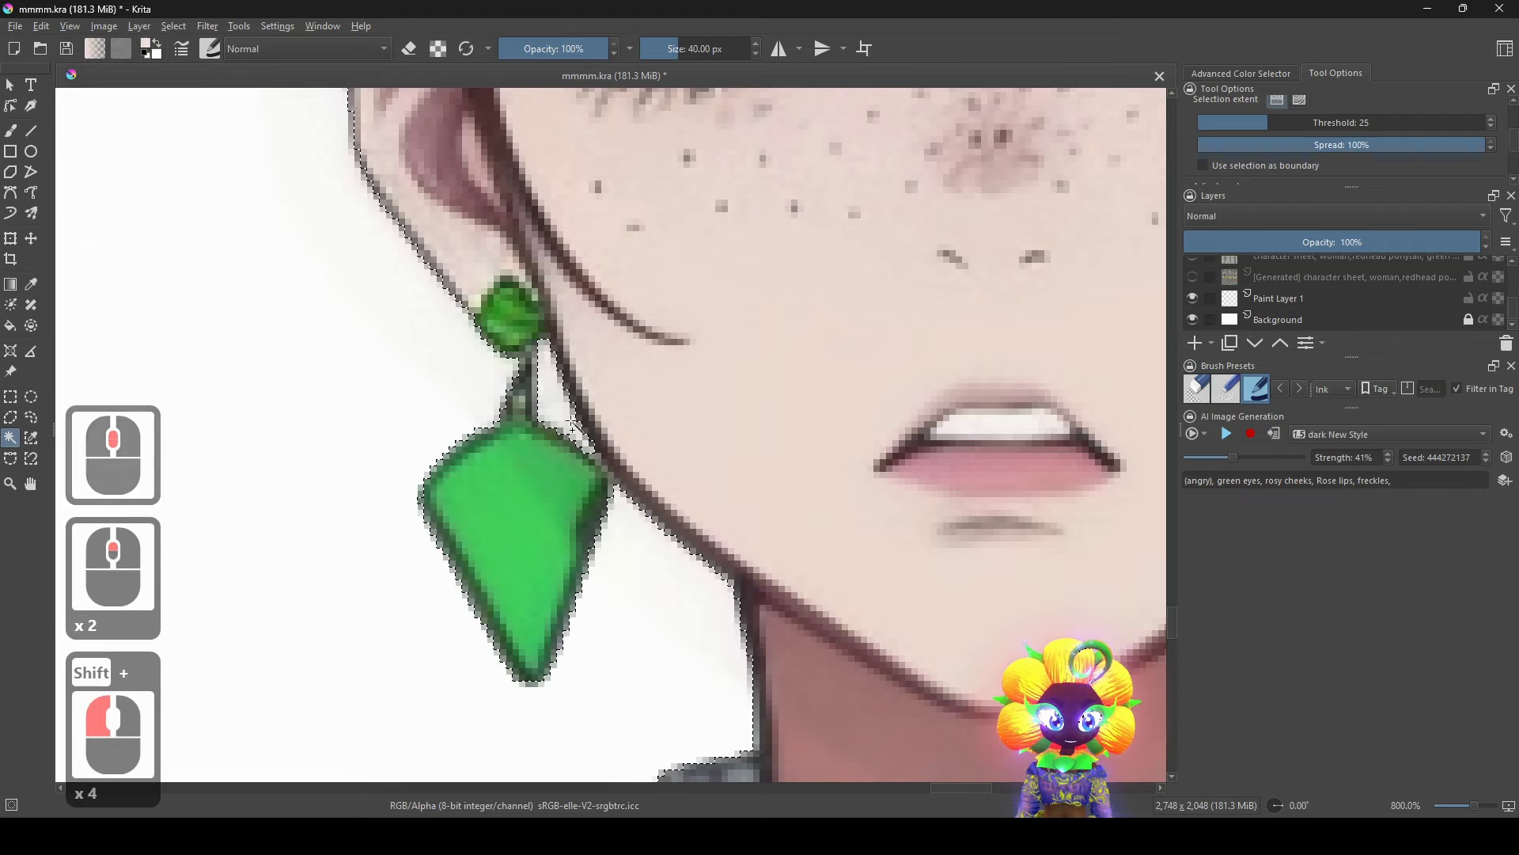
Add the halo areas and leftover strips beside the angry bust's image-right jaw, earring and ear to the selection.
{"action": "left_click_drag", "start_coordinate": [595, 482], "coordinate": [0, 482]}
{"action": "left_click", "coordinate": [705, 528], "text": "shift"}
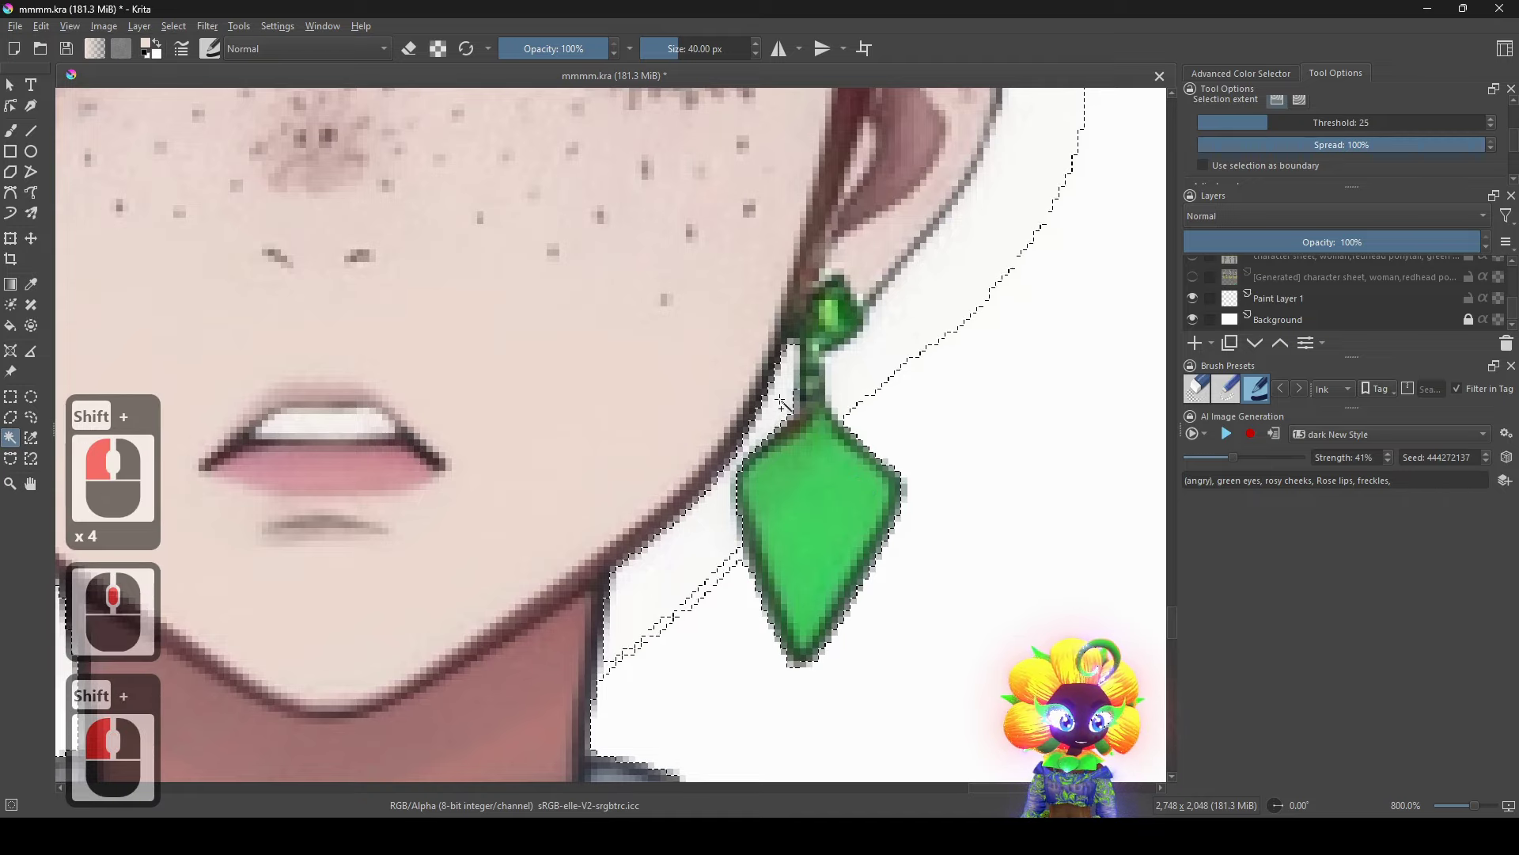
{"action": "left_click", "coordinate": [787, 472], "text": "shift"}
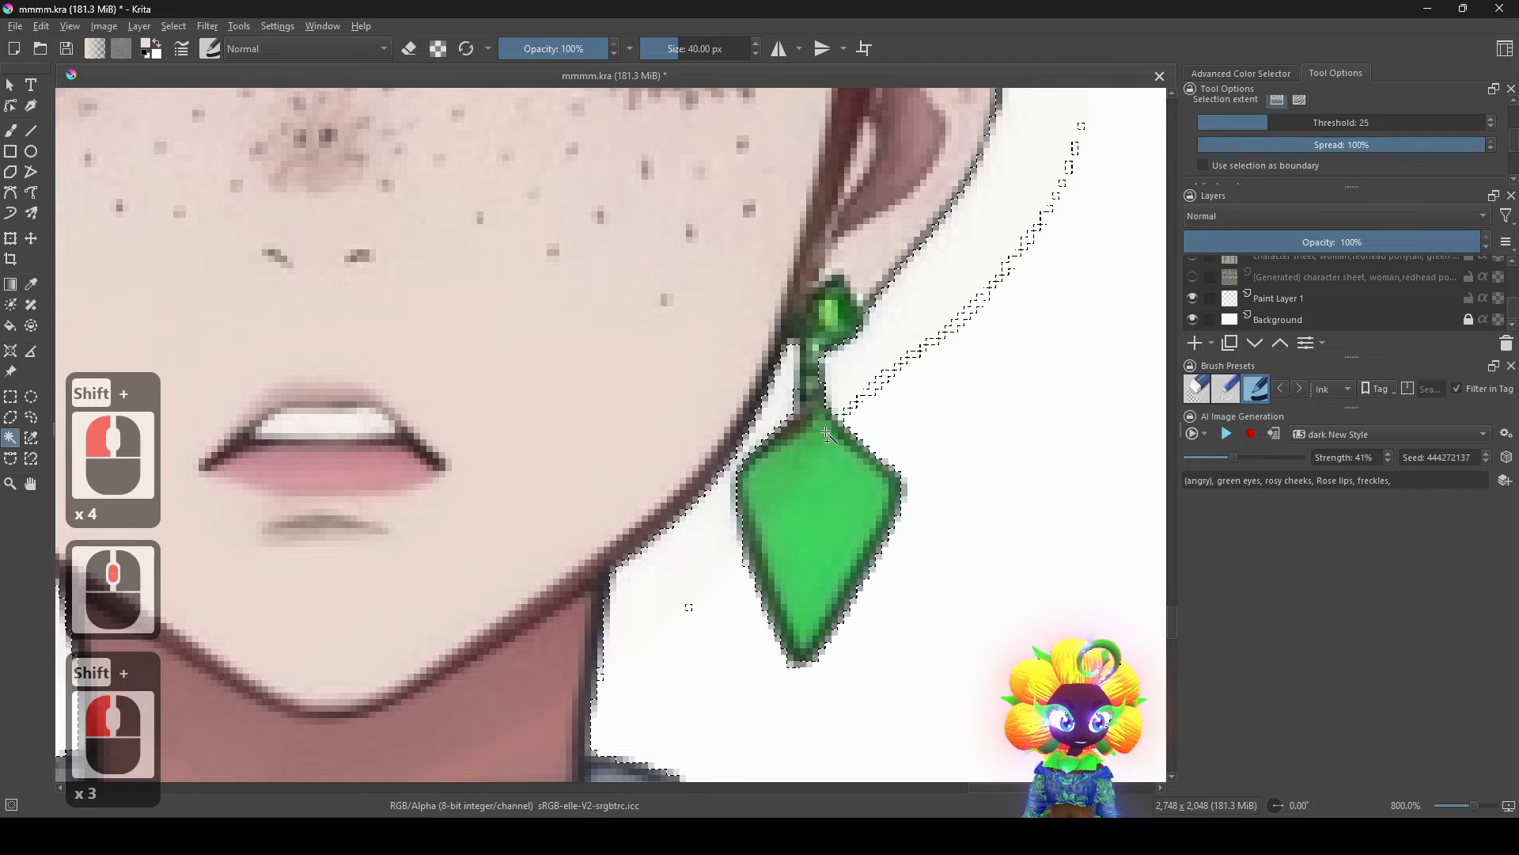
{"action": "left_click", "coordinate": [873, 397], "text": "shift"}
{"action": "left_click_drag", "start_coordinate": [882, 437], "coordinate": [652, 574]}
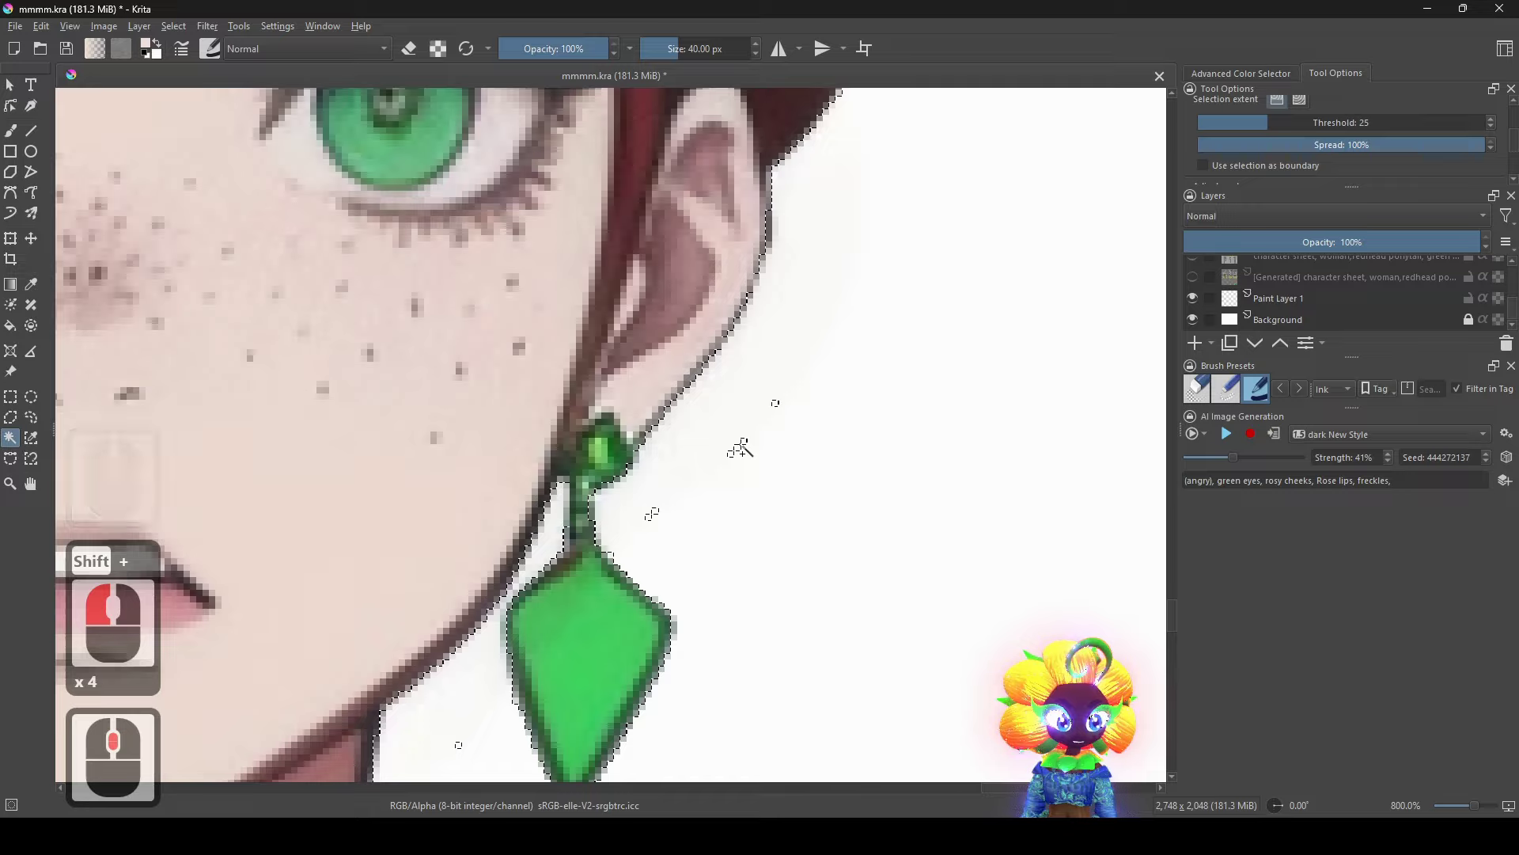
{"action": "left_click", "coordinate": [741, 446], "text": "shift"}
Examine the selection outline around the angry, sad and blushing busts for remaining unselected patches.
{"action": "scroll", "coordinate": [649, 566], "scroll_direction": "down", "scroll_amount": 5}
{"action": "left_click_drag", "start_coordinate": [732, 424], "coordinate": [793, 618]}
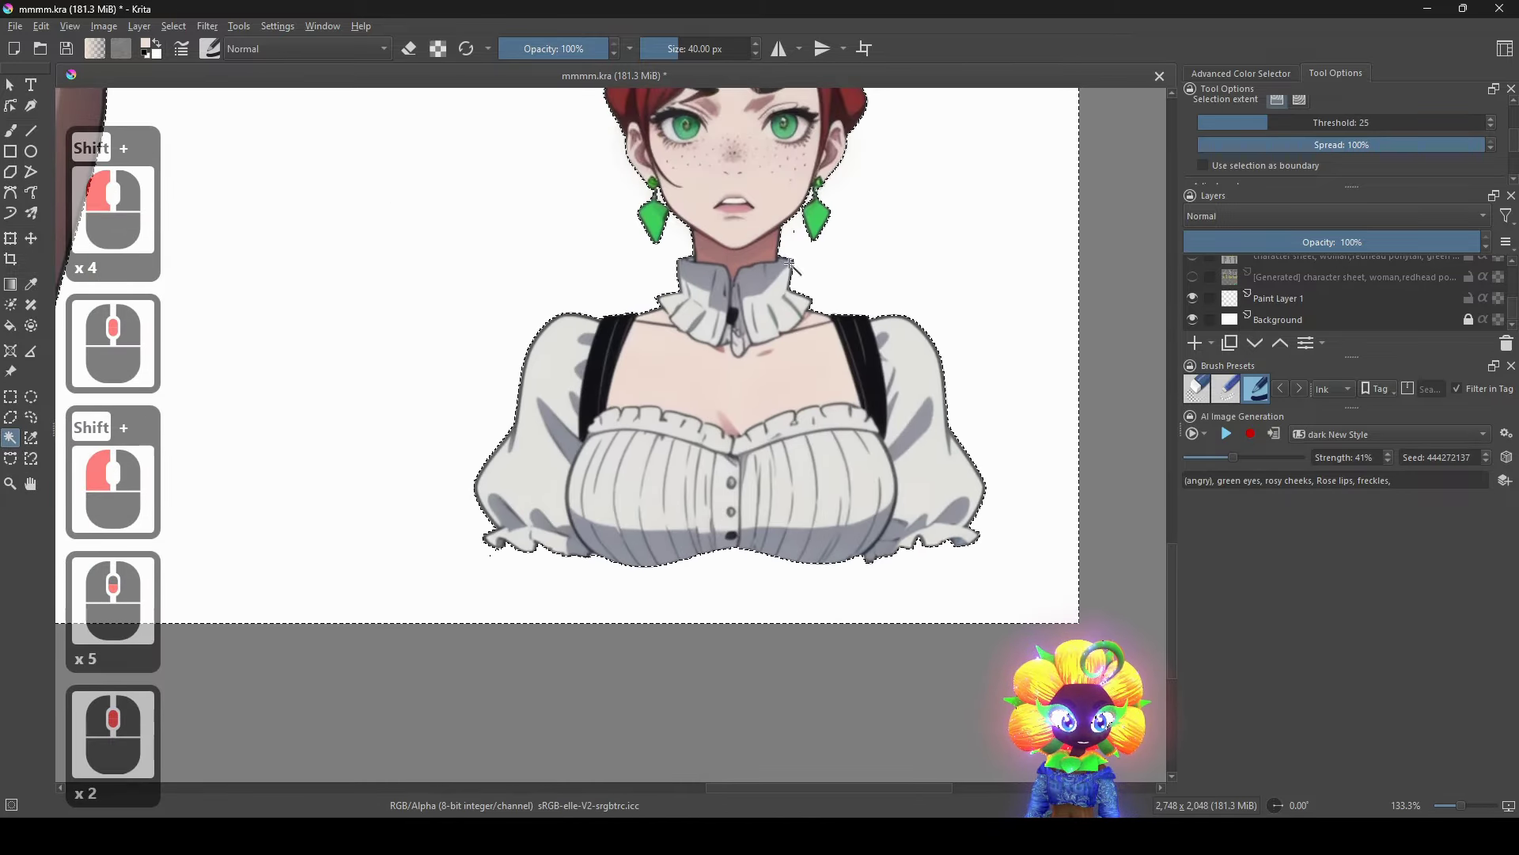
{"action": "left_click_drag", "start_coordinate": [795, 272], "coordinate": [778, 474]}
{"action": "scroll", "coordinate": [696, 447], "scroll_direction": "down", "scroll_amount": 1}
{"action": "left_click_drag", "start_coordinate": [700, 384], "coordinate": [657, 732]}
{"action": "scroll", "coordinate": [665, 720], "scroll_direction": "down", "scroll_amount": 1}
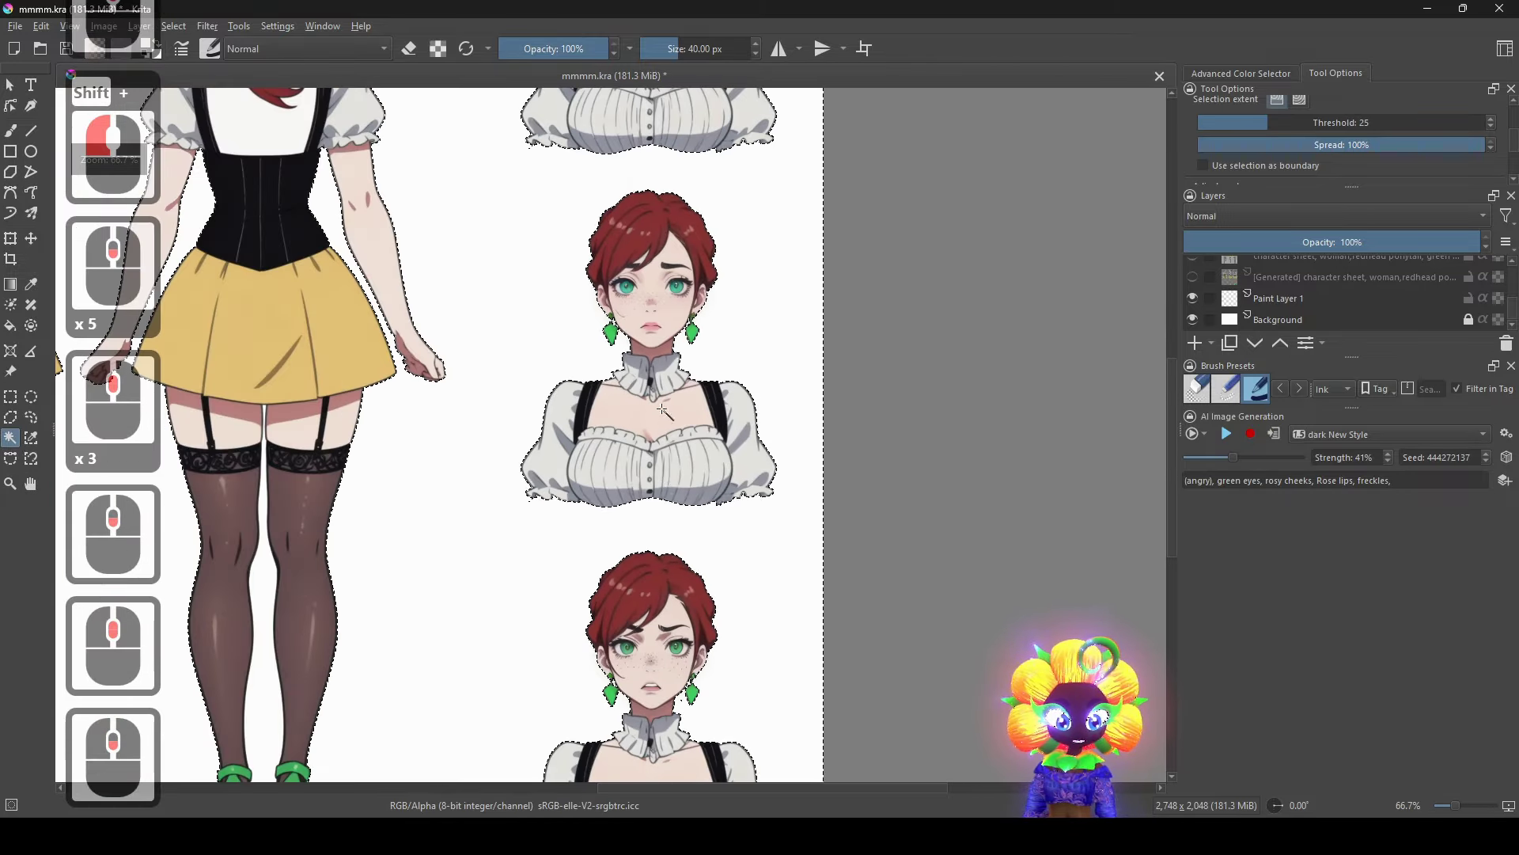
{"action": "left_click_drag", "start_coordinate": [682, 483], "coordinate": [701, 584]}
{"action": "scroll", "coordinate": [702, 584], "scroll_direction": "up", "scroll_amount": 1}
{"action": "left_click_drag", "start_coordinate": [697, 317], "coordinate": [765, 606]}
{"action": "left_click_drag", "start_coordinate": [755, 204], "coordinate": [752, 478]}
Add the white gaps beside the blushing bust's earring and around the back-view head's image-left earring and hair to the selection.
{"action": "scroll", "coordinate": [742, 357], "scroll_direction": "up", "scroll_amount": 4}
{"action": "left_click", "coordinate": [722, 439], "text": "shift"}
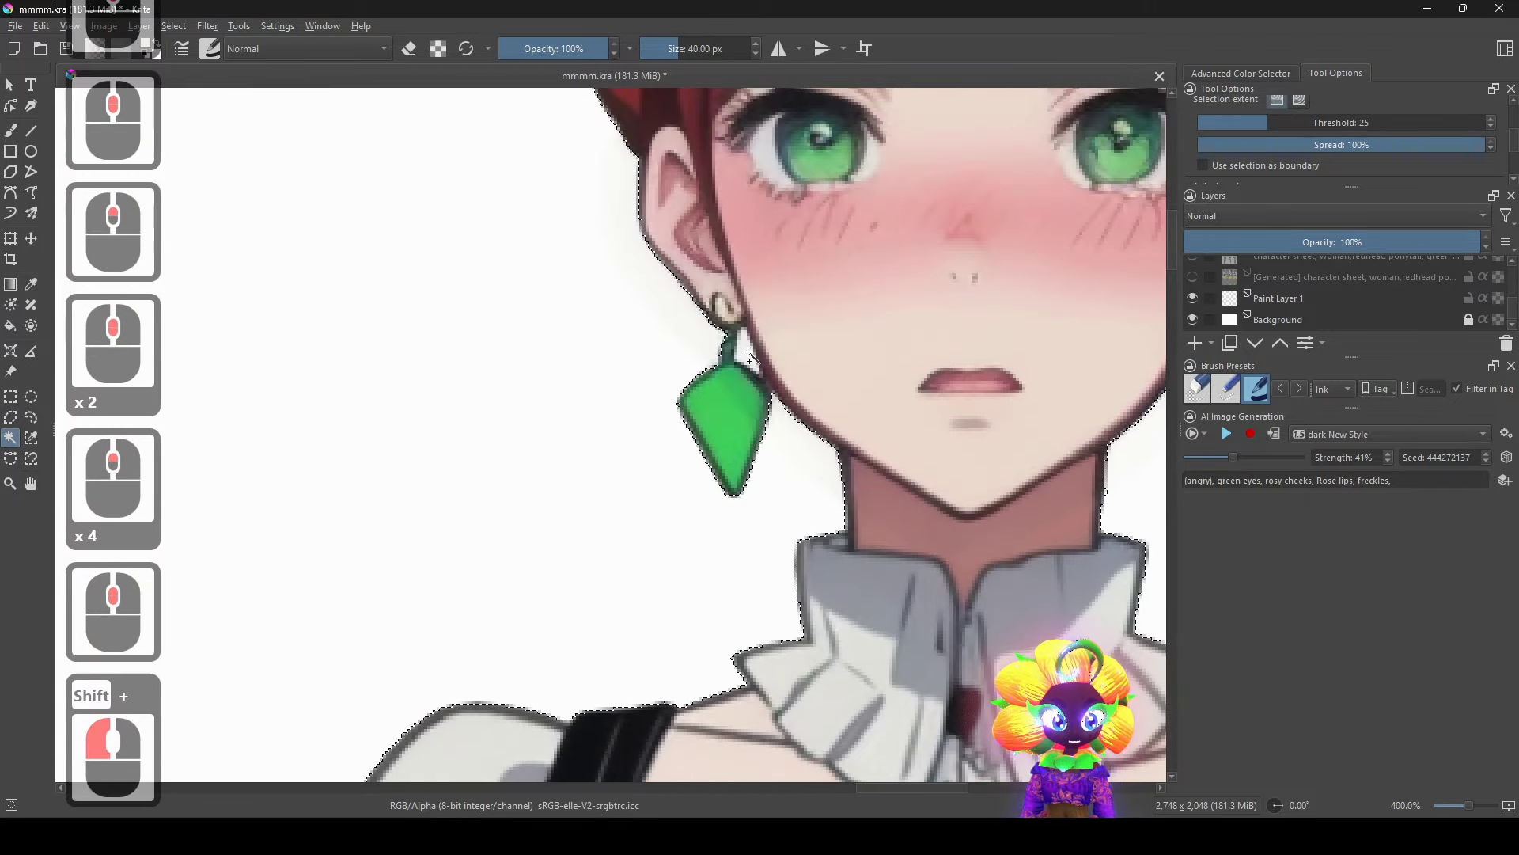
{"action": "scroll", "coordinate": [723, 439], "scroll_direction": "down", "scroll_amount": 4}
{"action": "scroll", "coordinate": [721, 441], "scroll_direction": "down", "scroll_amount": 4}
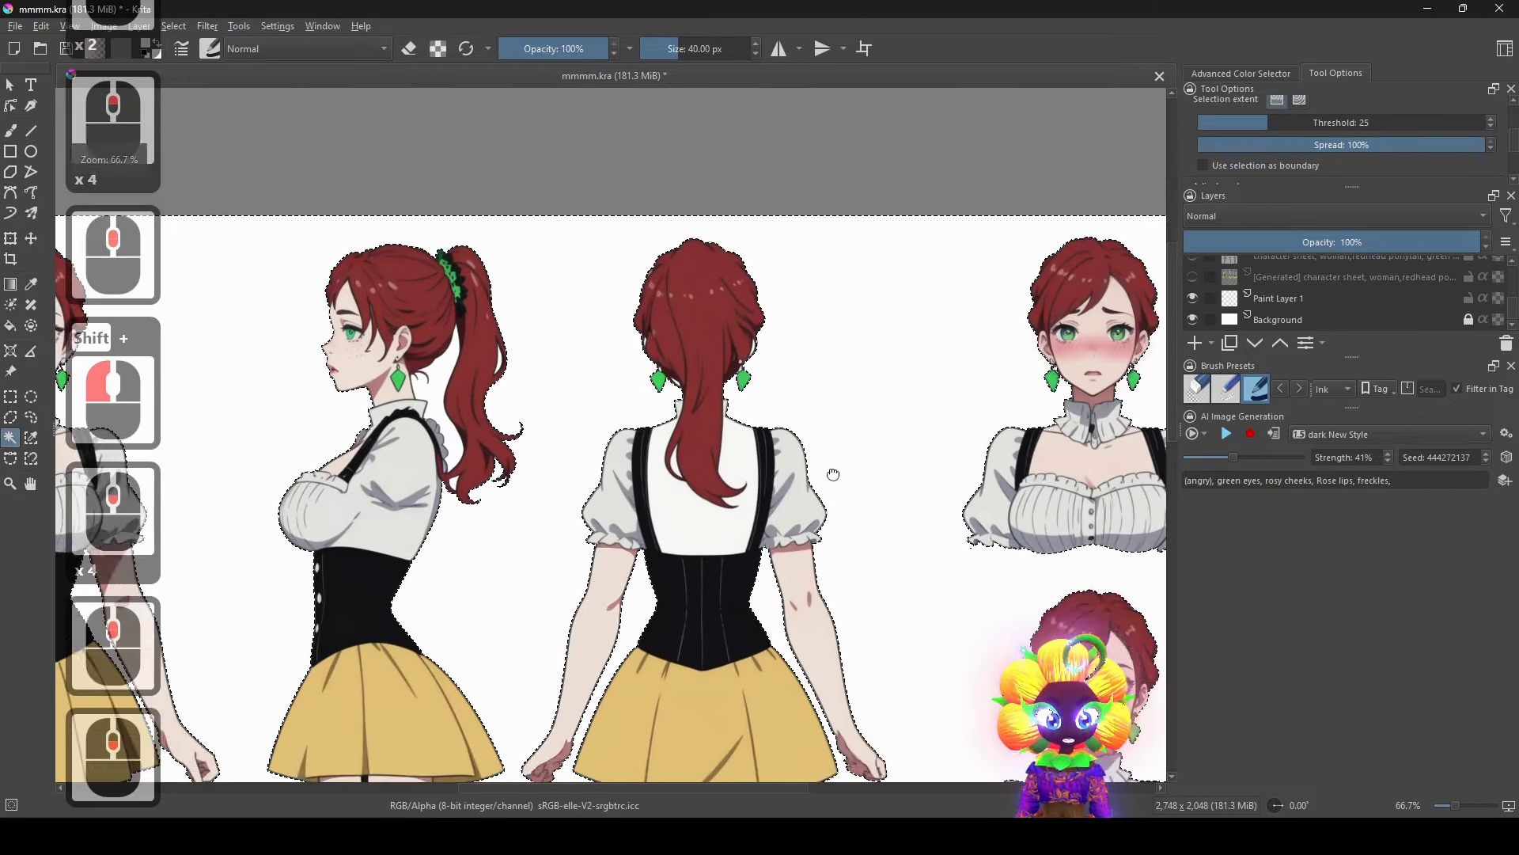
{"action": "scroll", "coordinate": [805, 275], "scroll_direction": "up", "scroll_amount": 6}
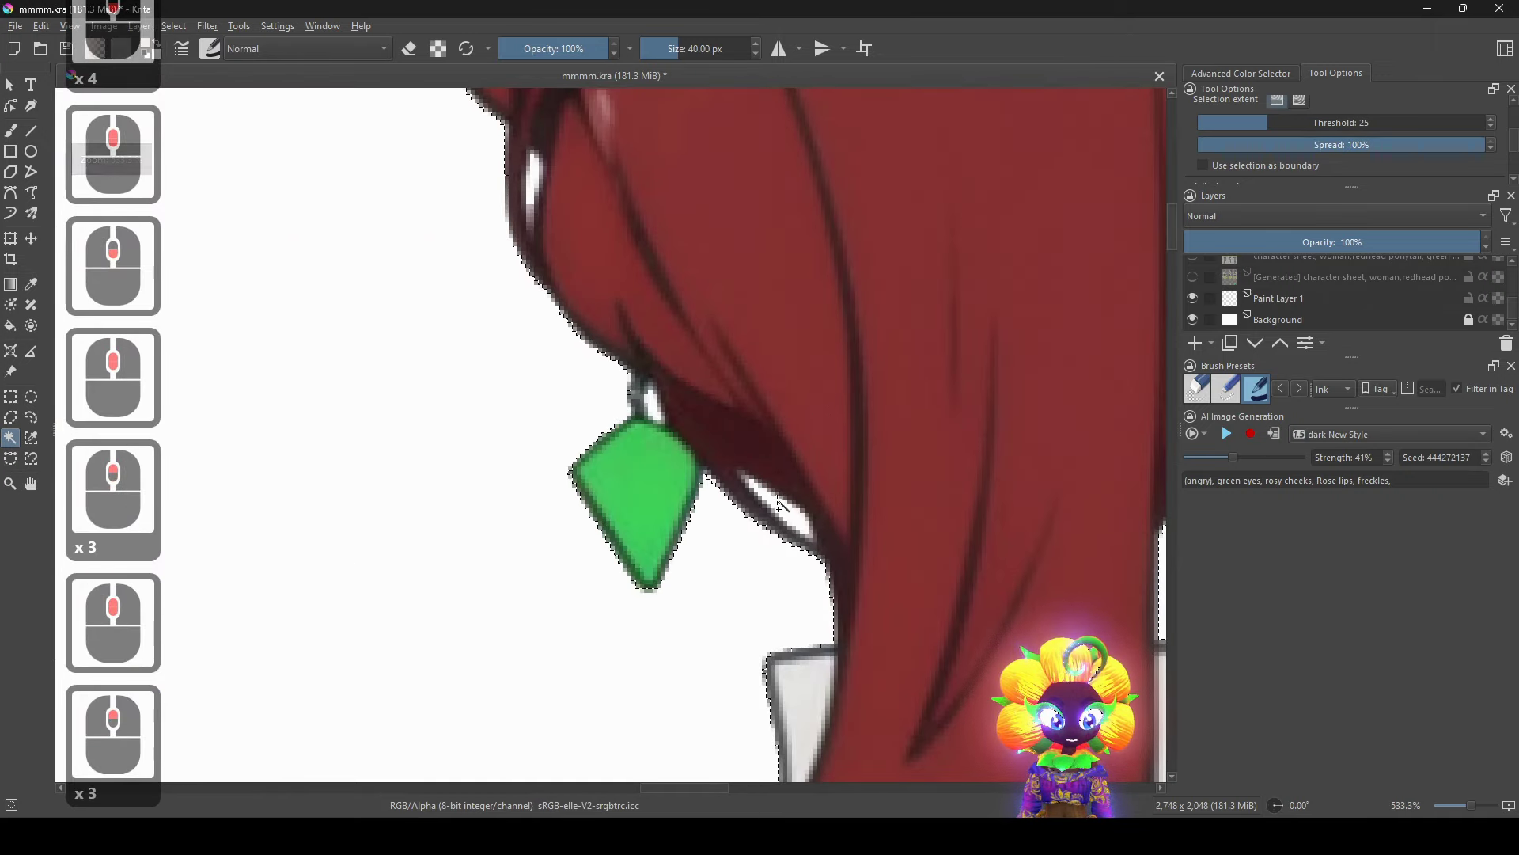
{"action": "left_click", "coordinate": [604, 320], "text": "shift"}
{"action": "left_click", "coordinate": [604, 320], "text": "shift"}
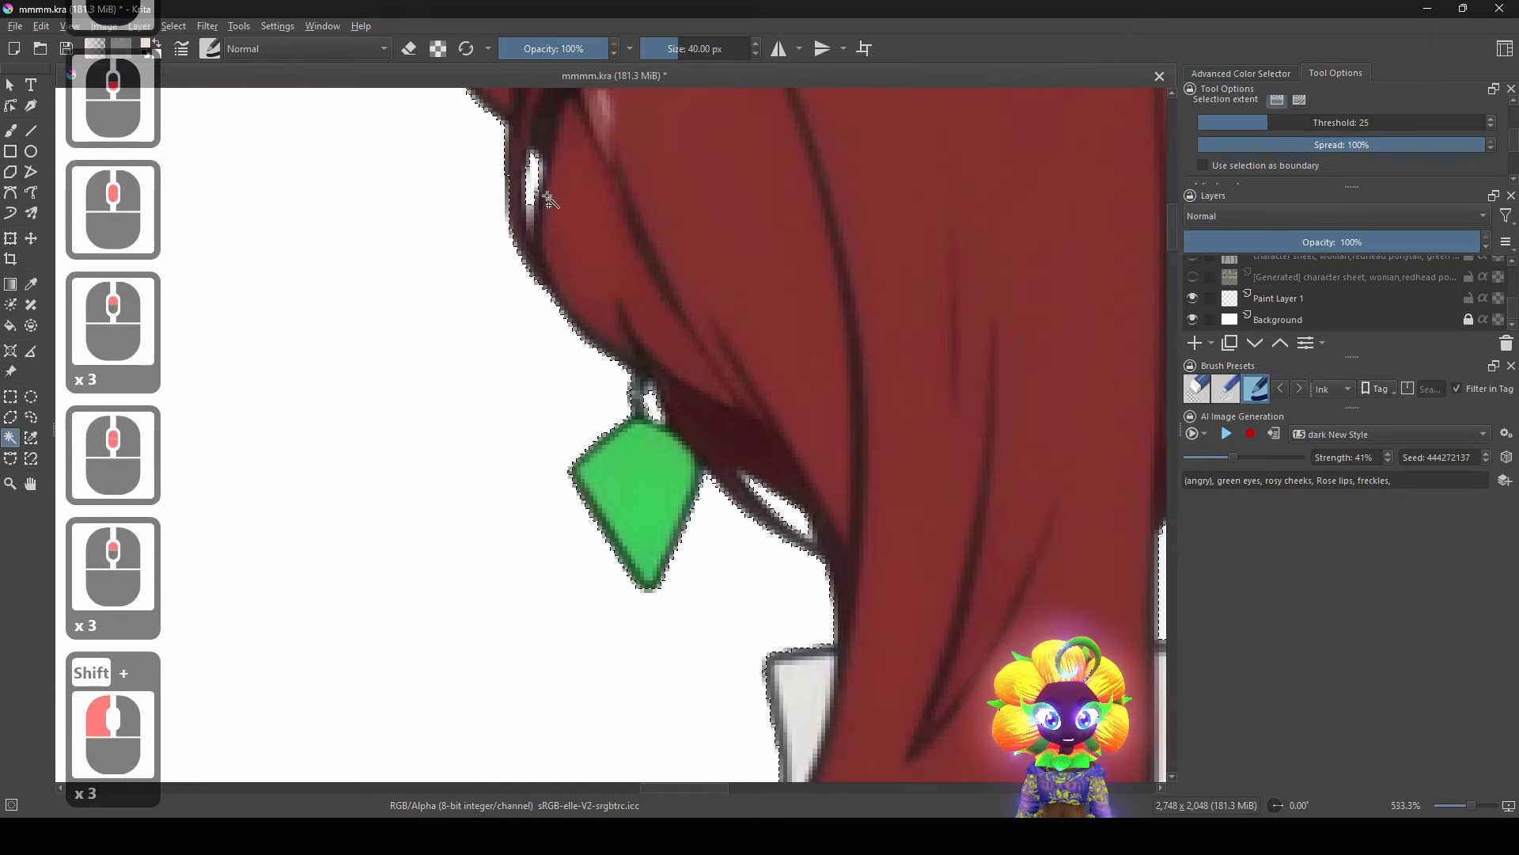
Hide and reshow the Background layer to check the transparent areas around the back-view head.
{"action": "scroll", "coordinate": [628, 458], "scroll_direction": "down", "scroll_amount": 4}
{"action": "scroll", "coordinate": [841, 353], "scroll_direction": "up", "scroll_amount": 2}
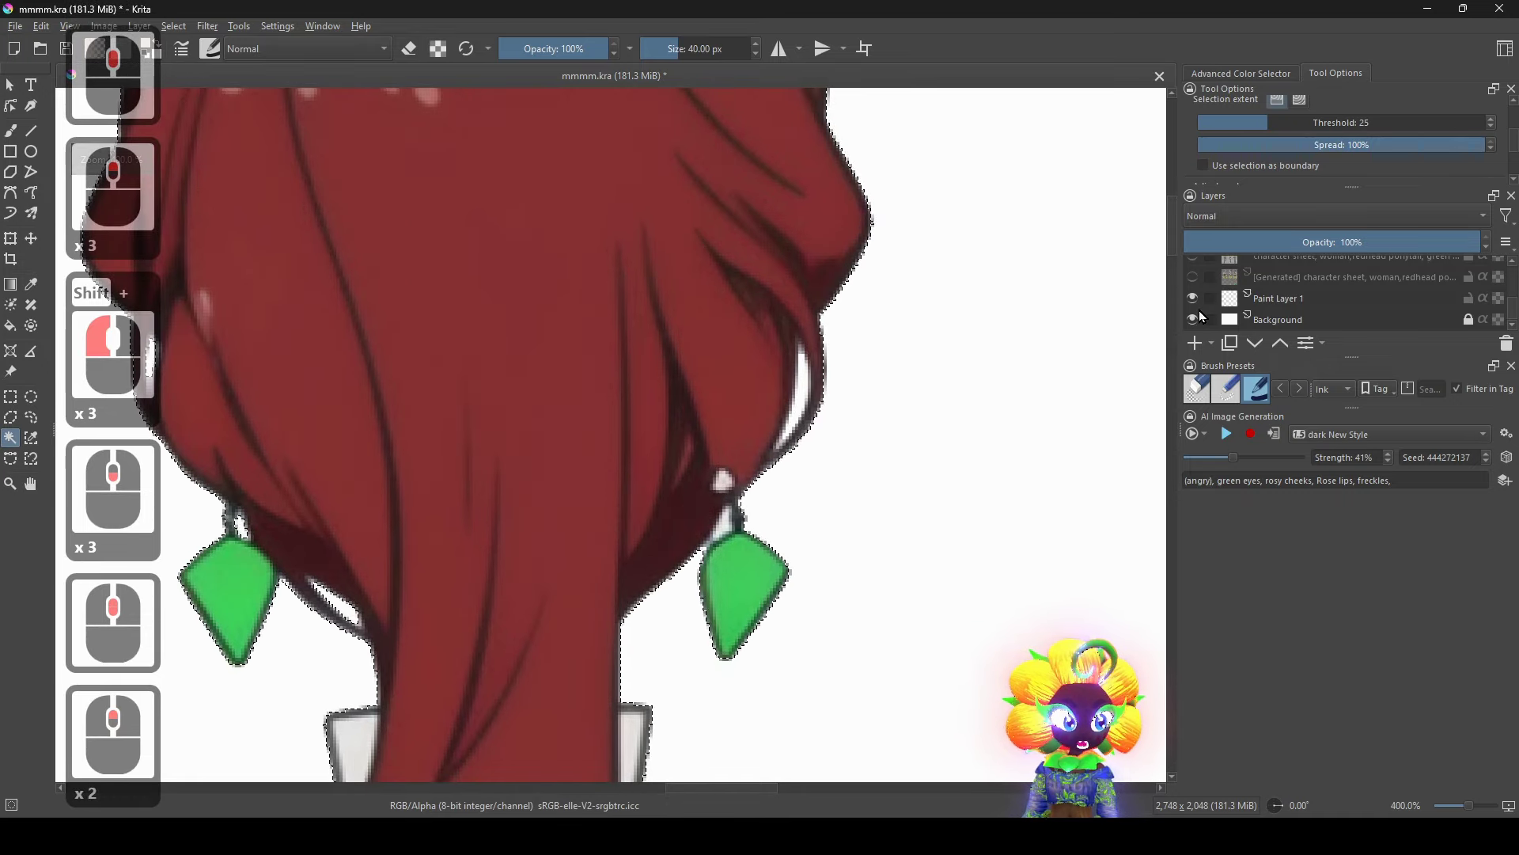
{"action": "left_click", "coordinate": [1192, 320]}
{"action": "scroll", "coordinate": [1001, 373], "scroll_direction": "left", "scroll_amount": 2}
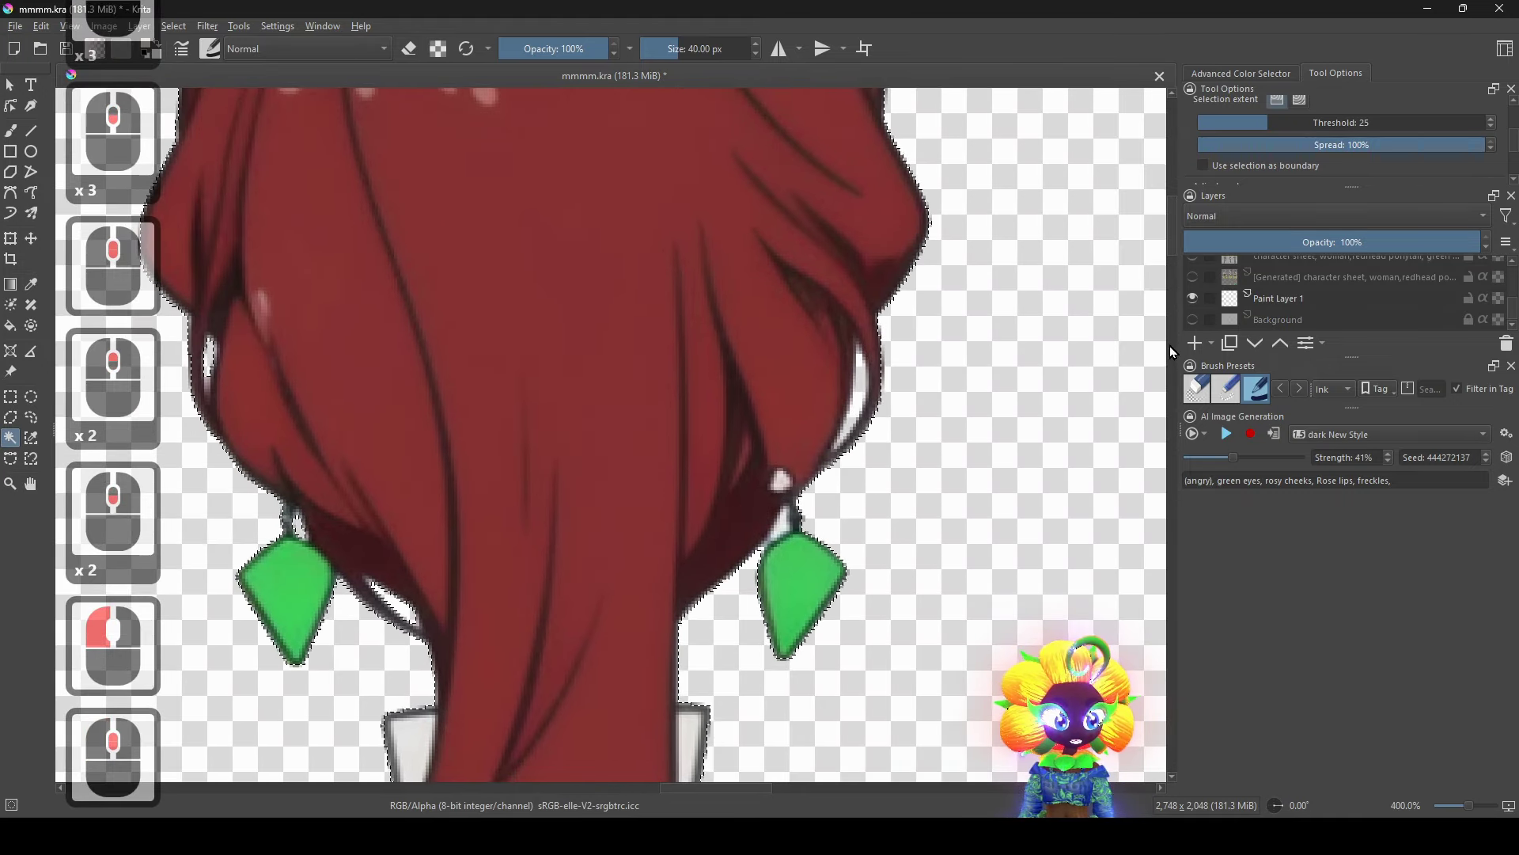
{"action": "left_click", "coordinate": [1192, 320]}
{"action": "right_click", "coordinate": [944, 330]}
{"action": "left_click", "coordinate": [981, 371]}
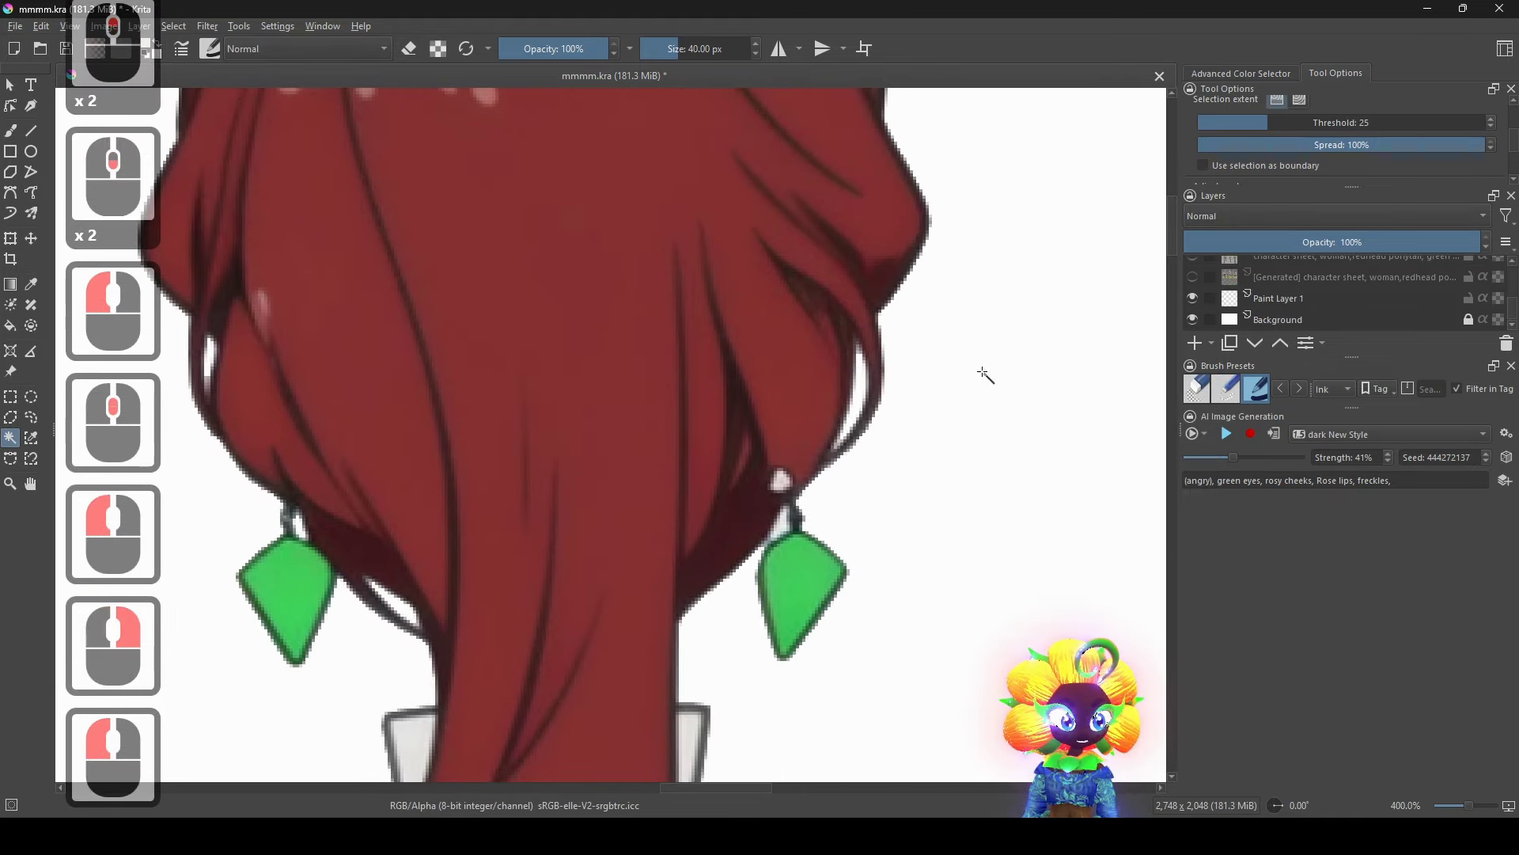
{"action": "key", "text": "ctrl+z"}
Delete the contents of the selected white area around the figures and busts.
{"action": "right_click", "coordinate": [1015, 364]}
{"action": "left_click_drag", "start_coordinate": [992, 303], "coordinate": [961, 318]}
{"action": "key", "text": "Delete"}
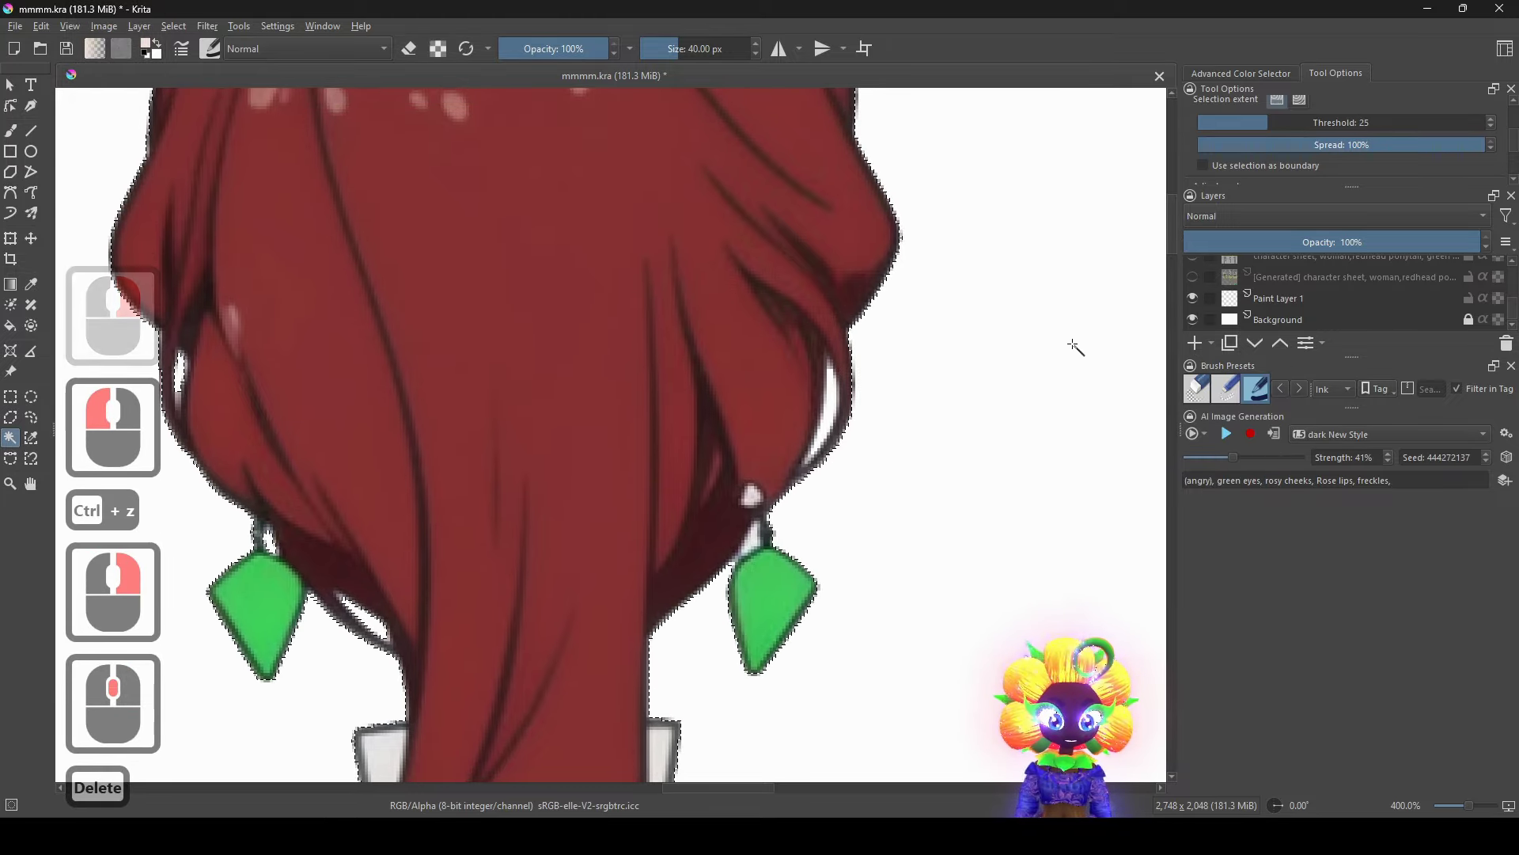
Clear the selection and hide the Background layer to inspect the transparency around the figures and busts.
{"action": "right_click", "coordinate": [1042, 329]}
{"action": "left_click", "coordinate": [1076, 363]}
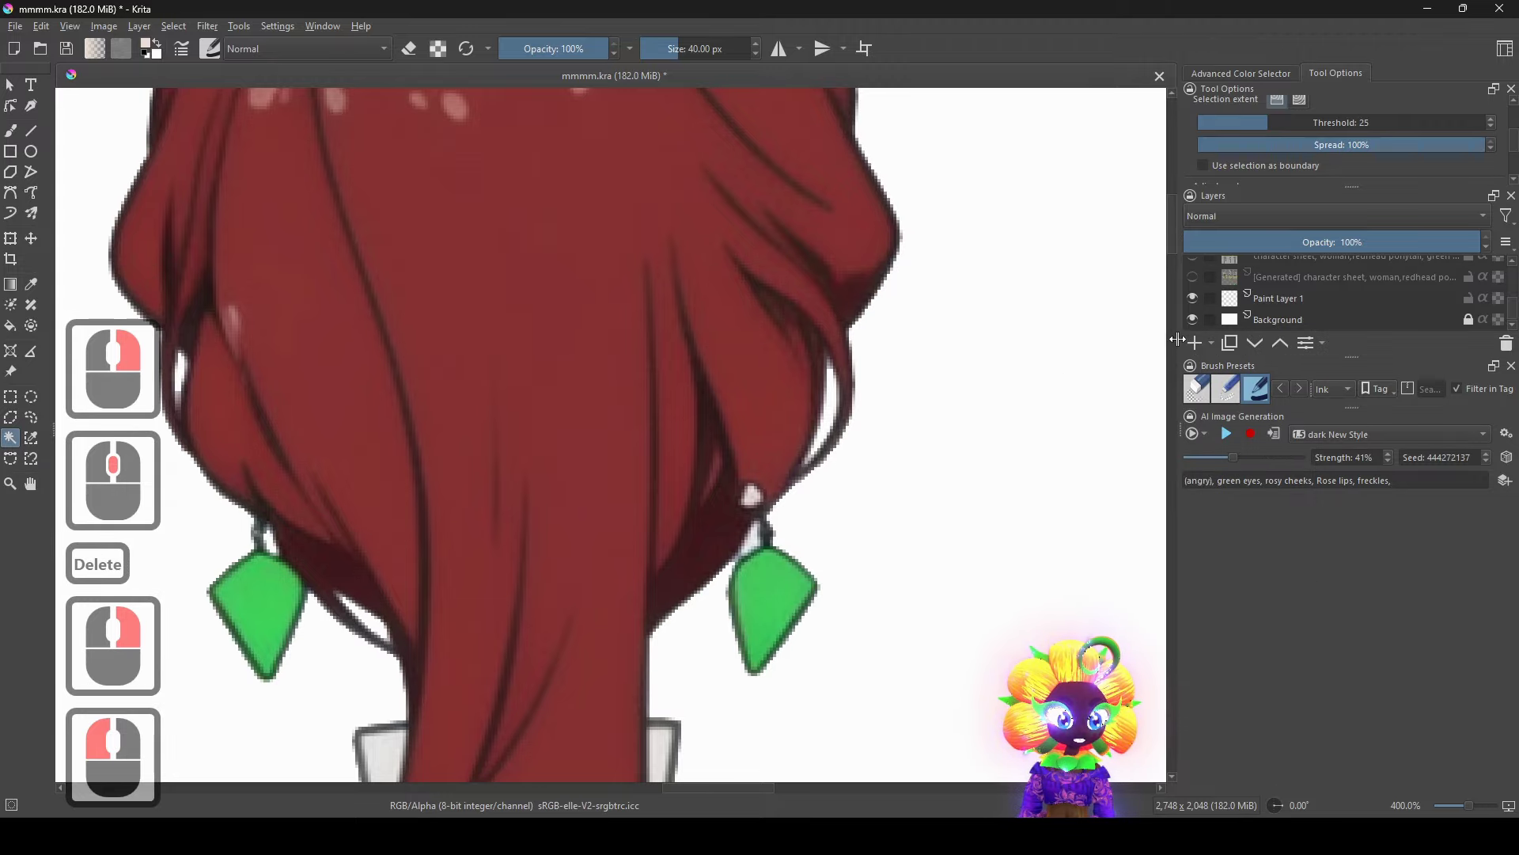
{"action": "left_click", "coordinate": [1193, 322]}
{"action": "scroll", "coordinate": [965, 450], "scroll_direction": "down", "scroll_amount": 5}
{"action": "left_click_drag", "start_coordinate": [989, 457], "coordinate": [466, 514]}
{"action": "scroll", "coordinate": [613, 542], "scroll_direction": "up", "scroll_amount": 2}
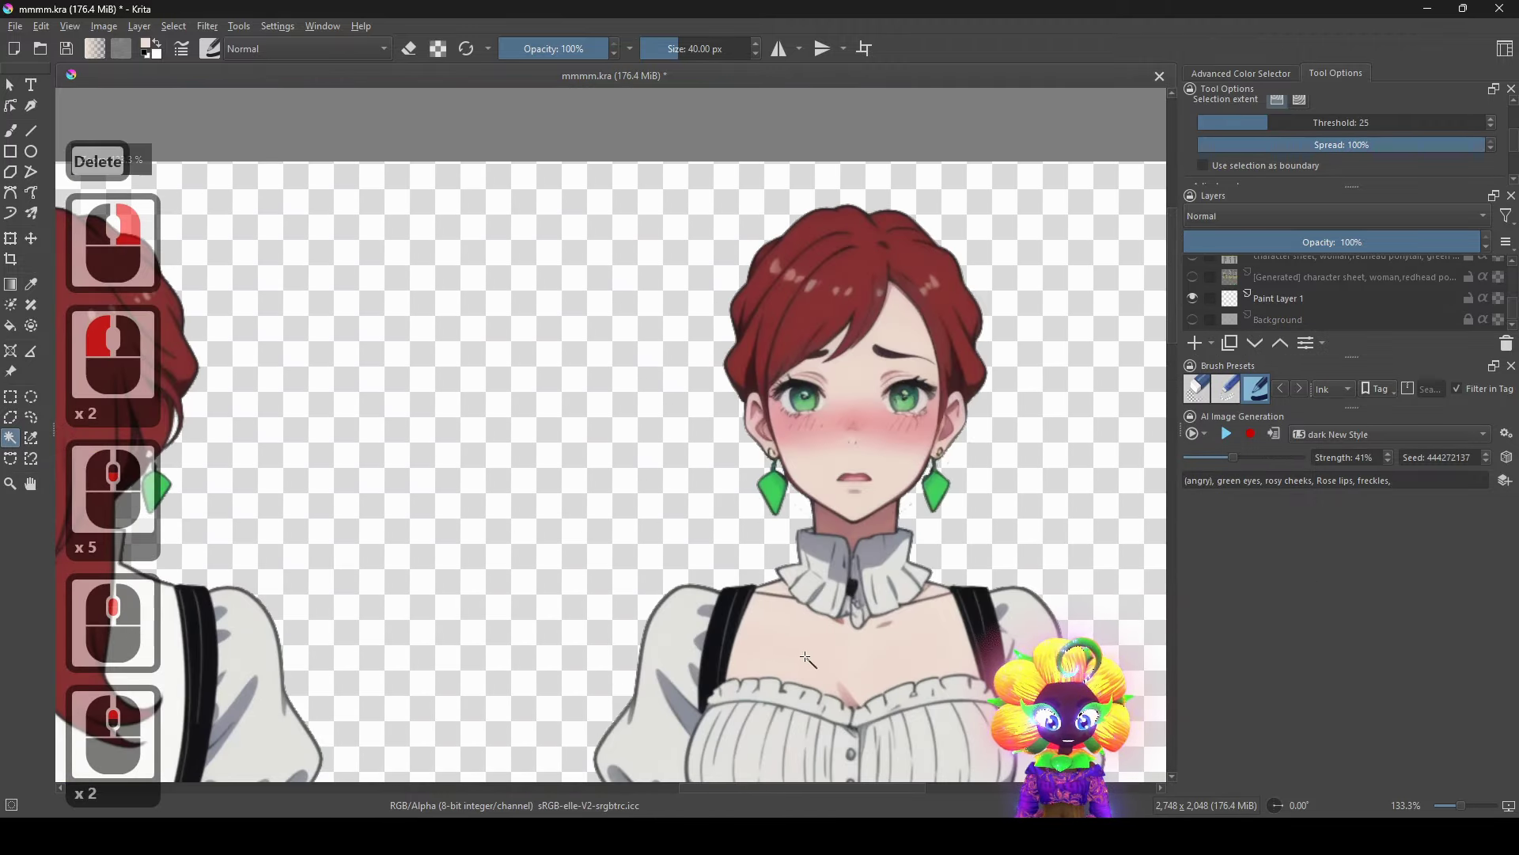
{"action": "left_click_drag", "start_coordinate": [763, 657], "coordinate": [730, 363]}
{"action": "scroll", "coordinate": [731, 364], "scroll_direction": "down", "scroll_amount": 4}
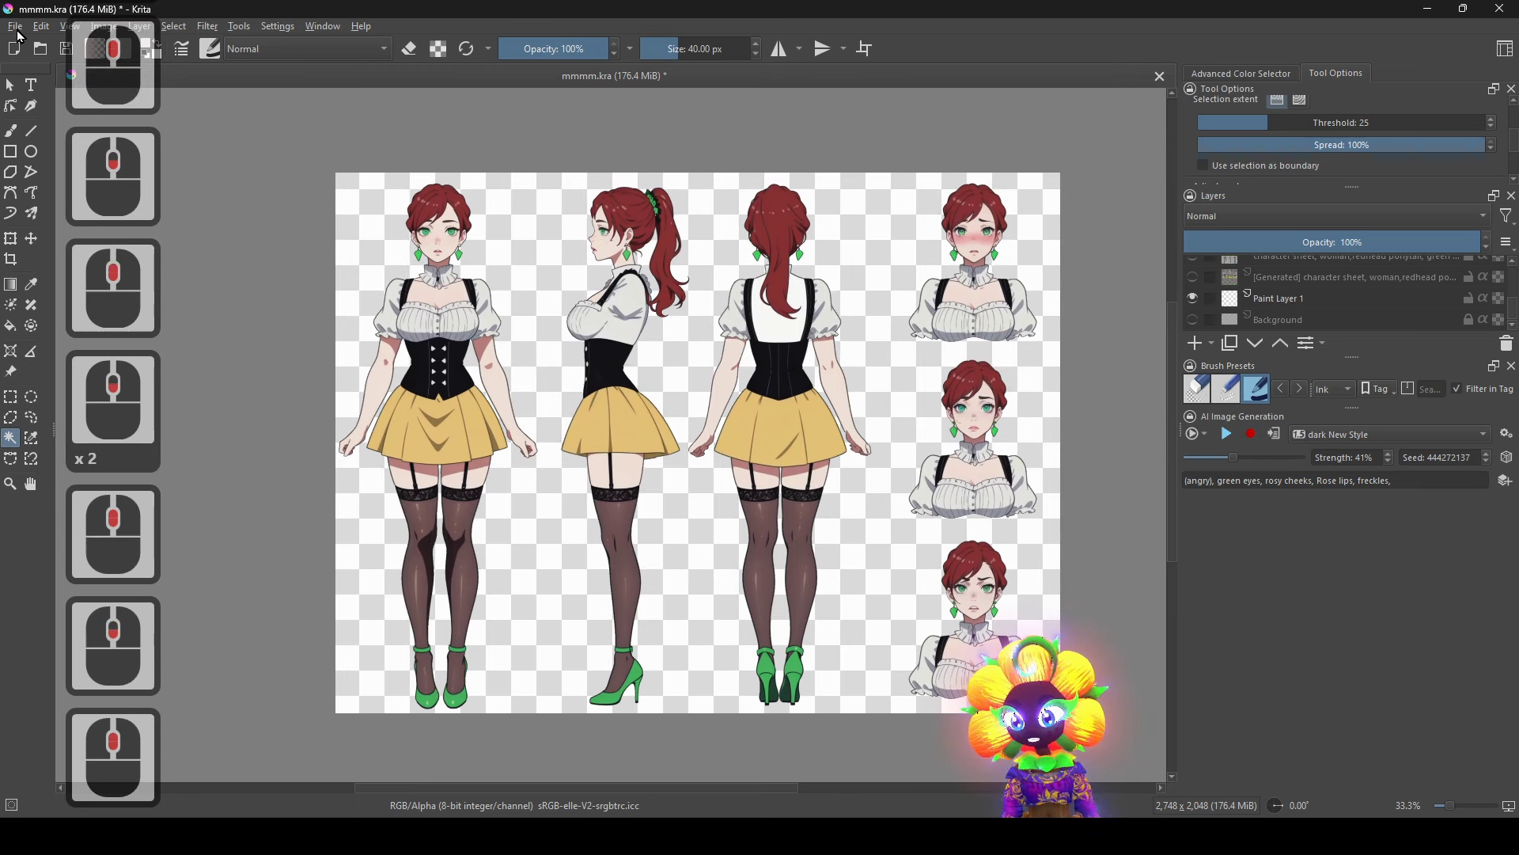
Export the character sheet as PNG image mmmm in the krita ai 2 video folder, replacing the existing file and accepting the PNG options.
{"action": "left_click", "coordinate": [16, 27]}
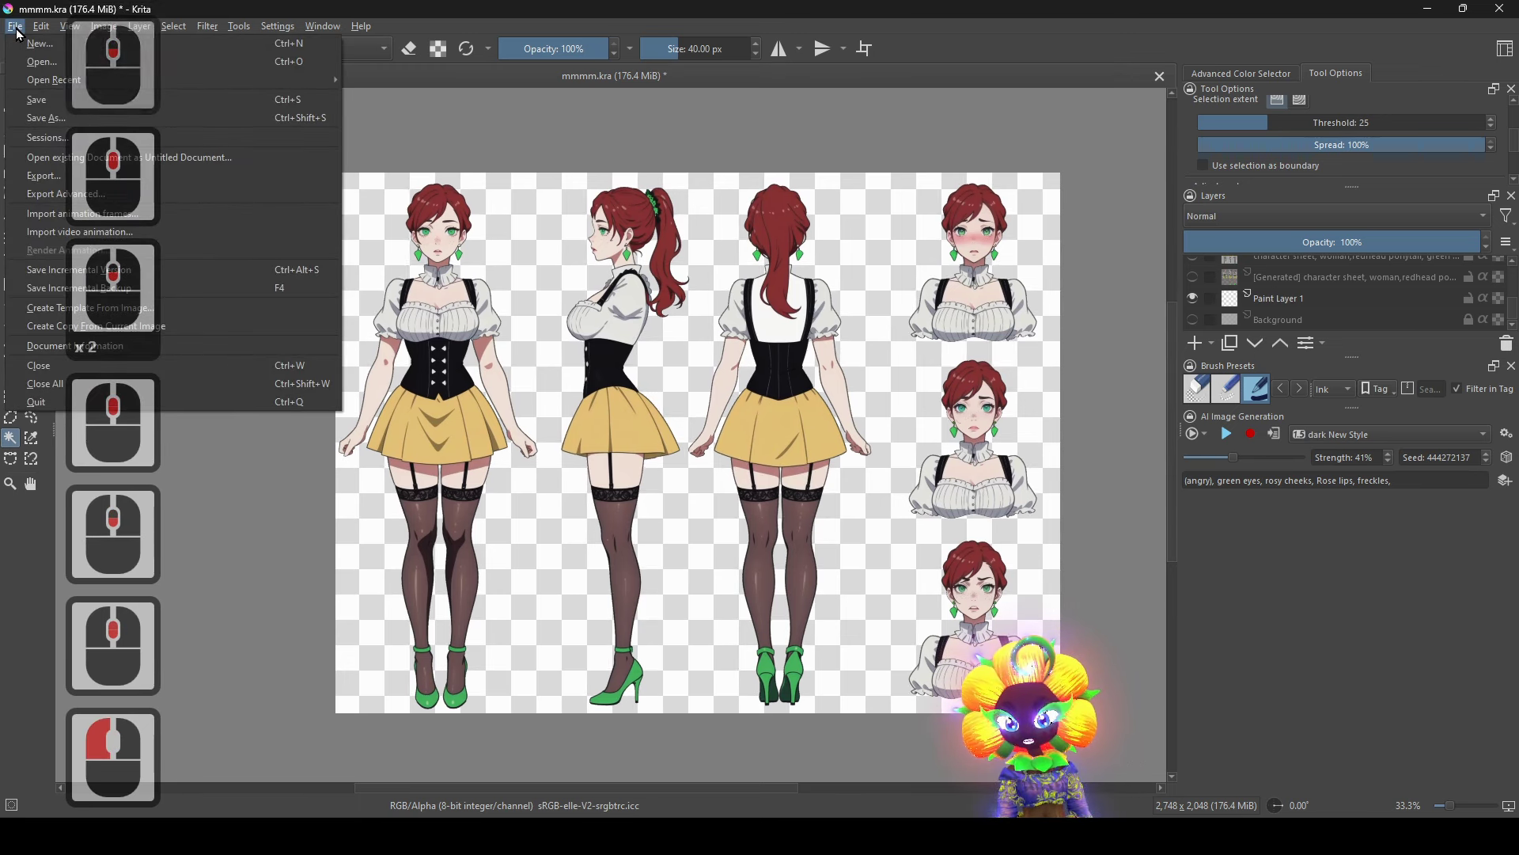
{"action": "left_click", "coordinate": [94, 191]}
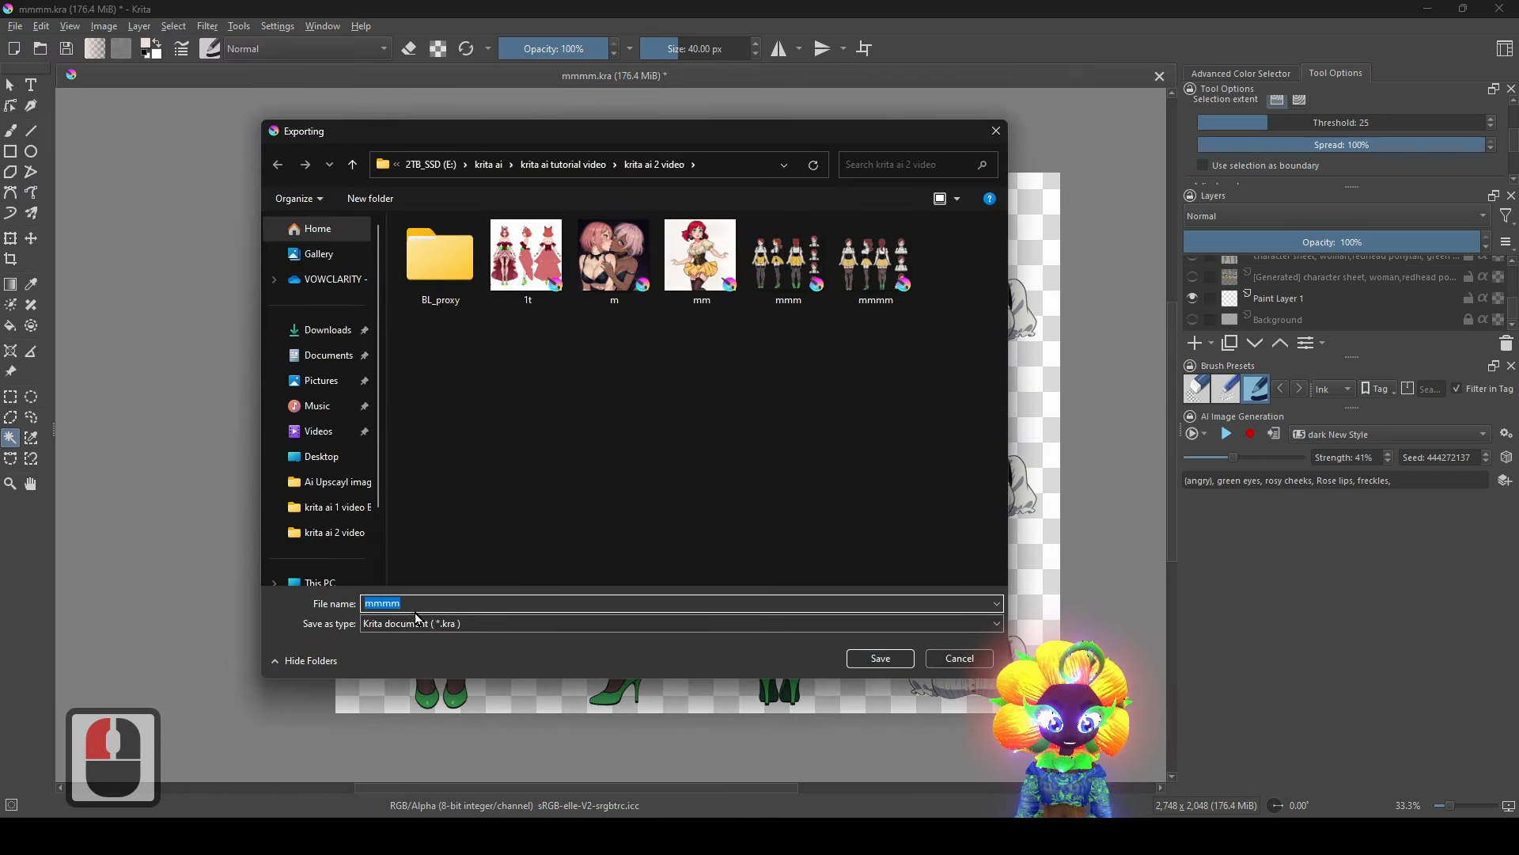
{"action": "left_click", "coordinate": [421, 625]}
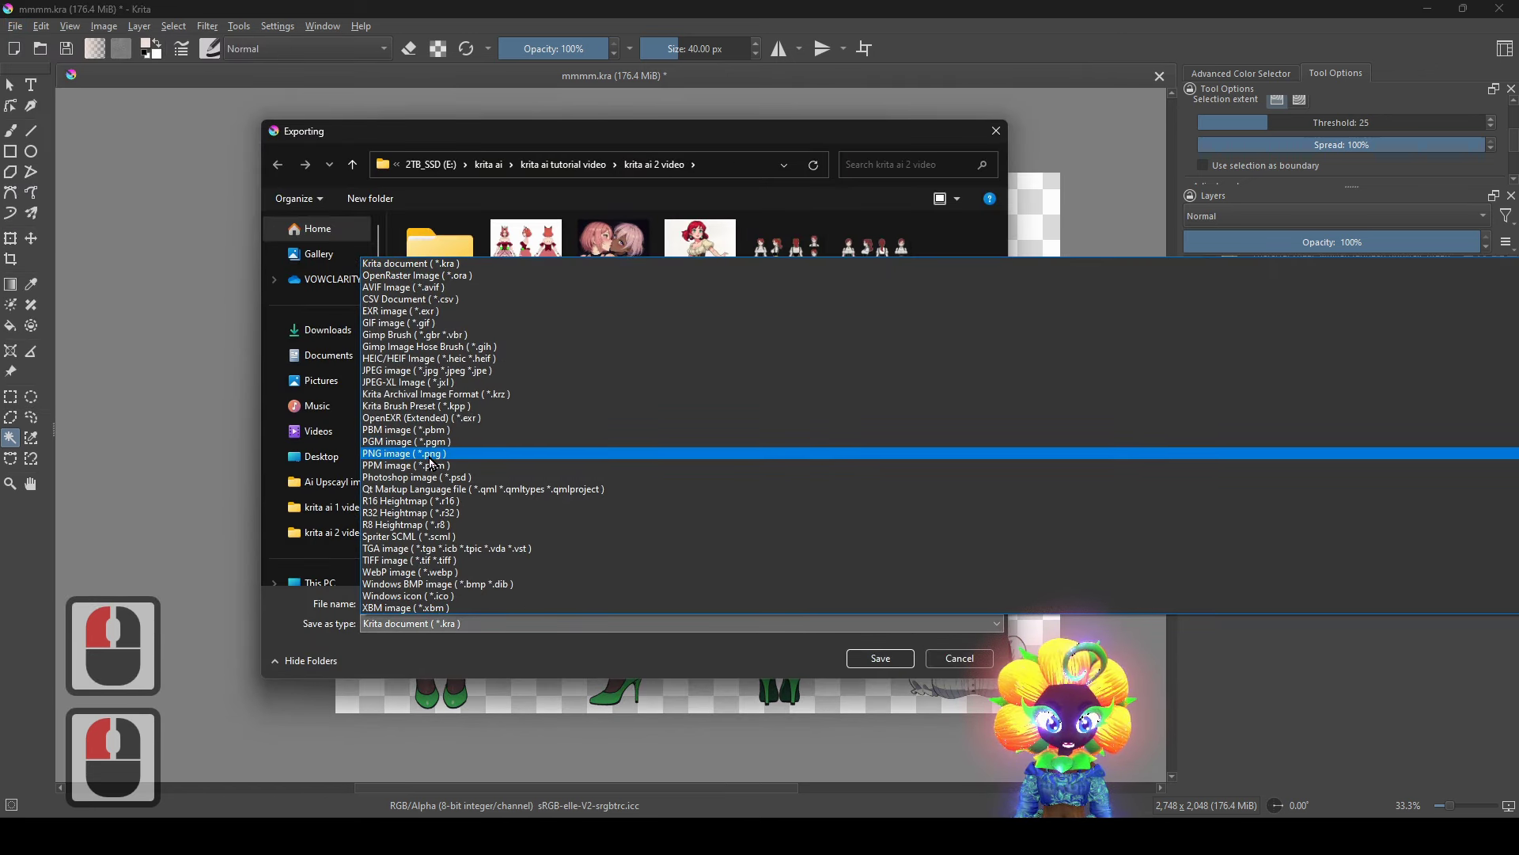
{"action": "left_click", "coordinate": [430, 458]}
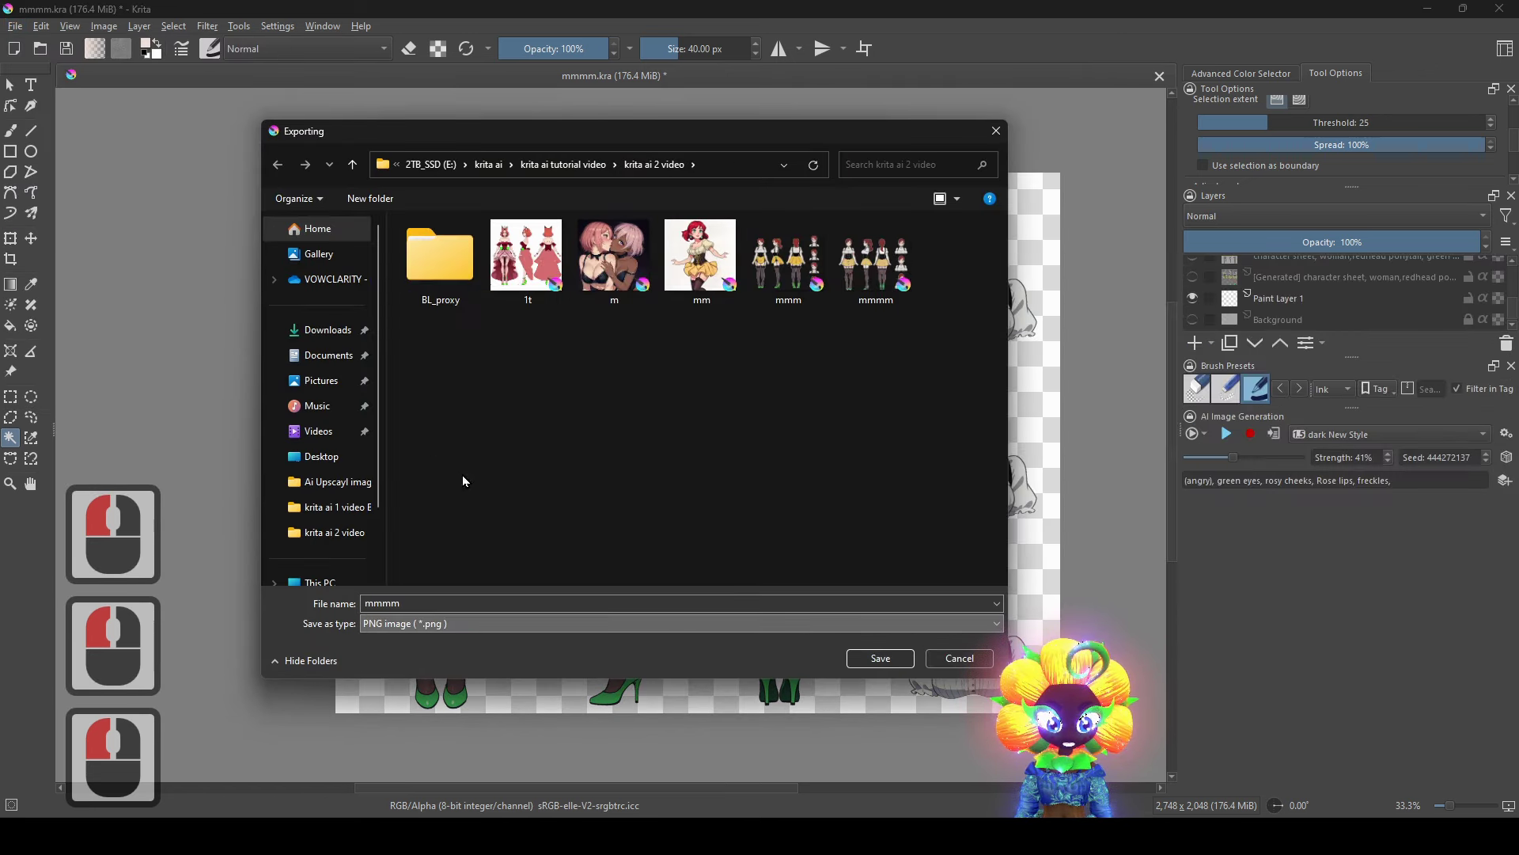
{"action": "left_click", "coordinate": [873, 661]}
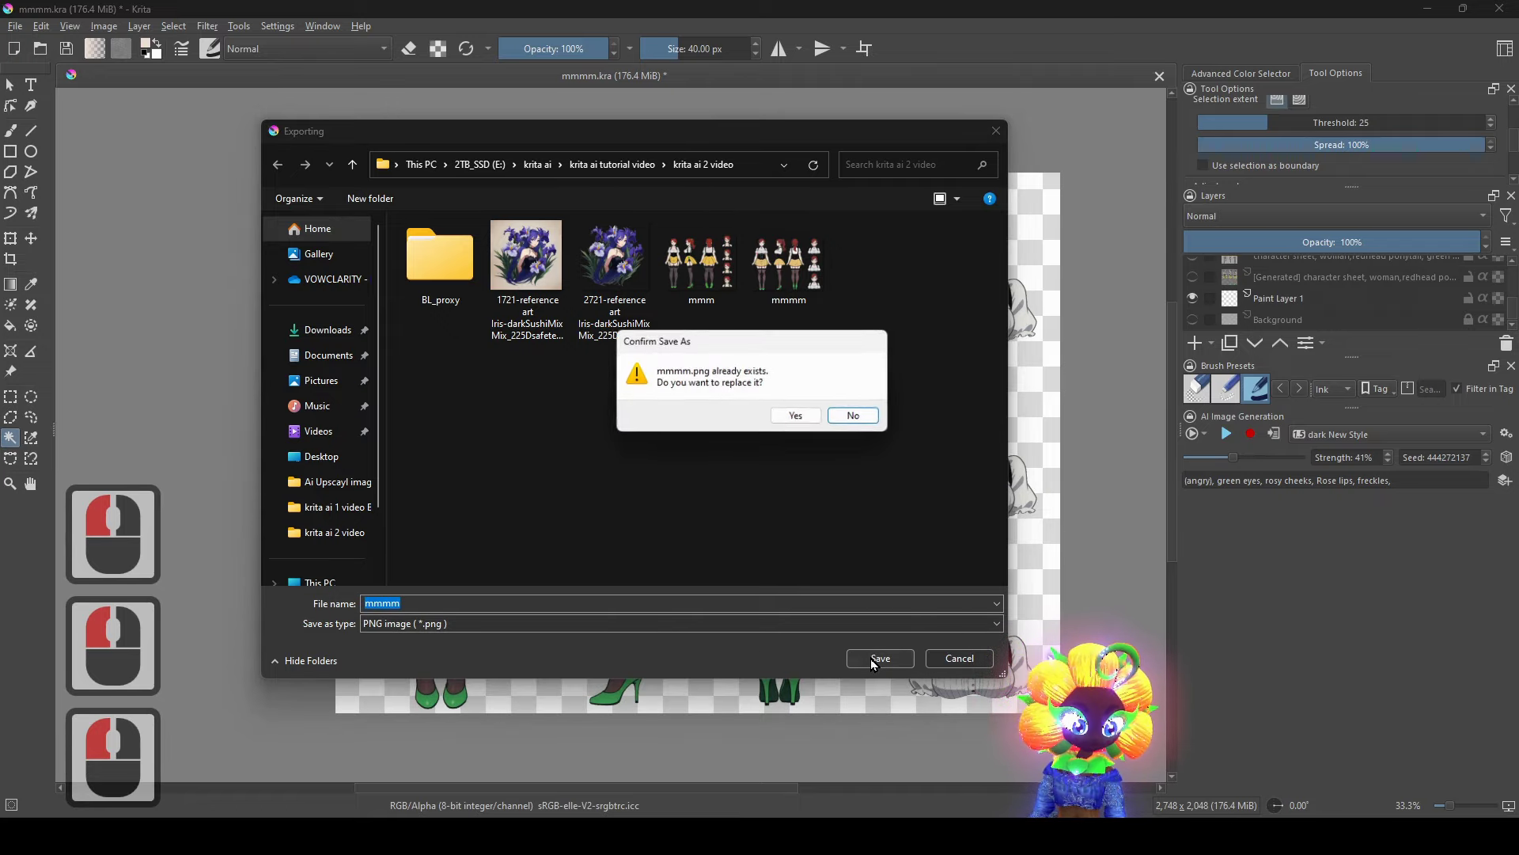
{"action": "left_click", "coordinate": [798, 417]}
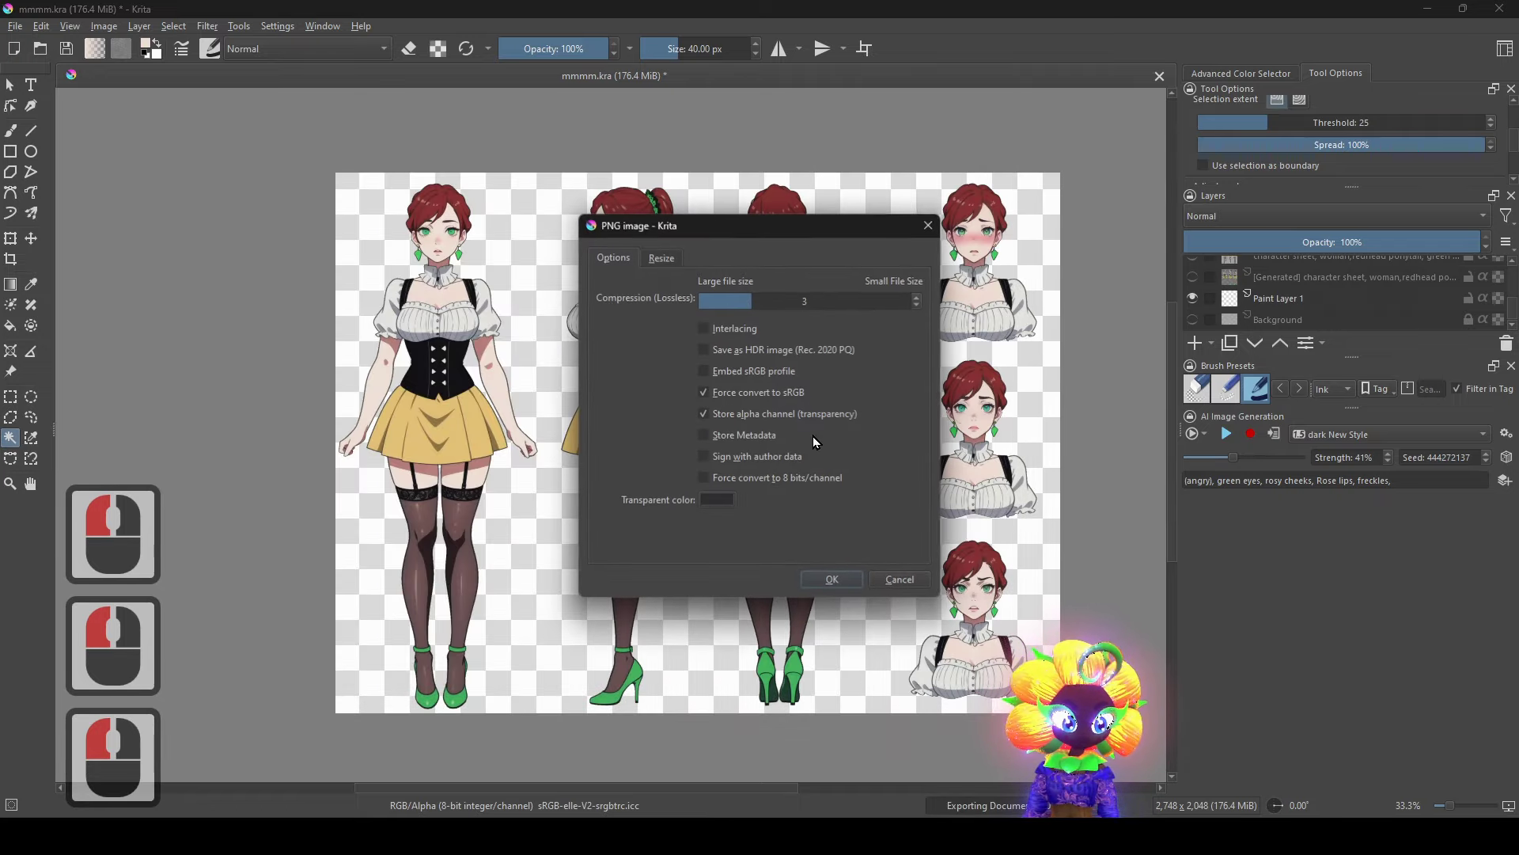
{"action": "left_click", "coordinate": [831, 581]}
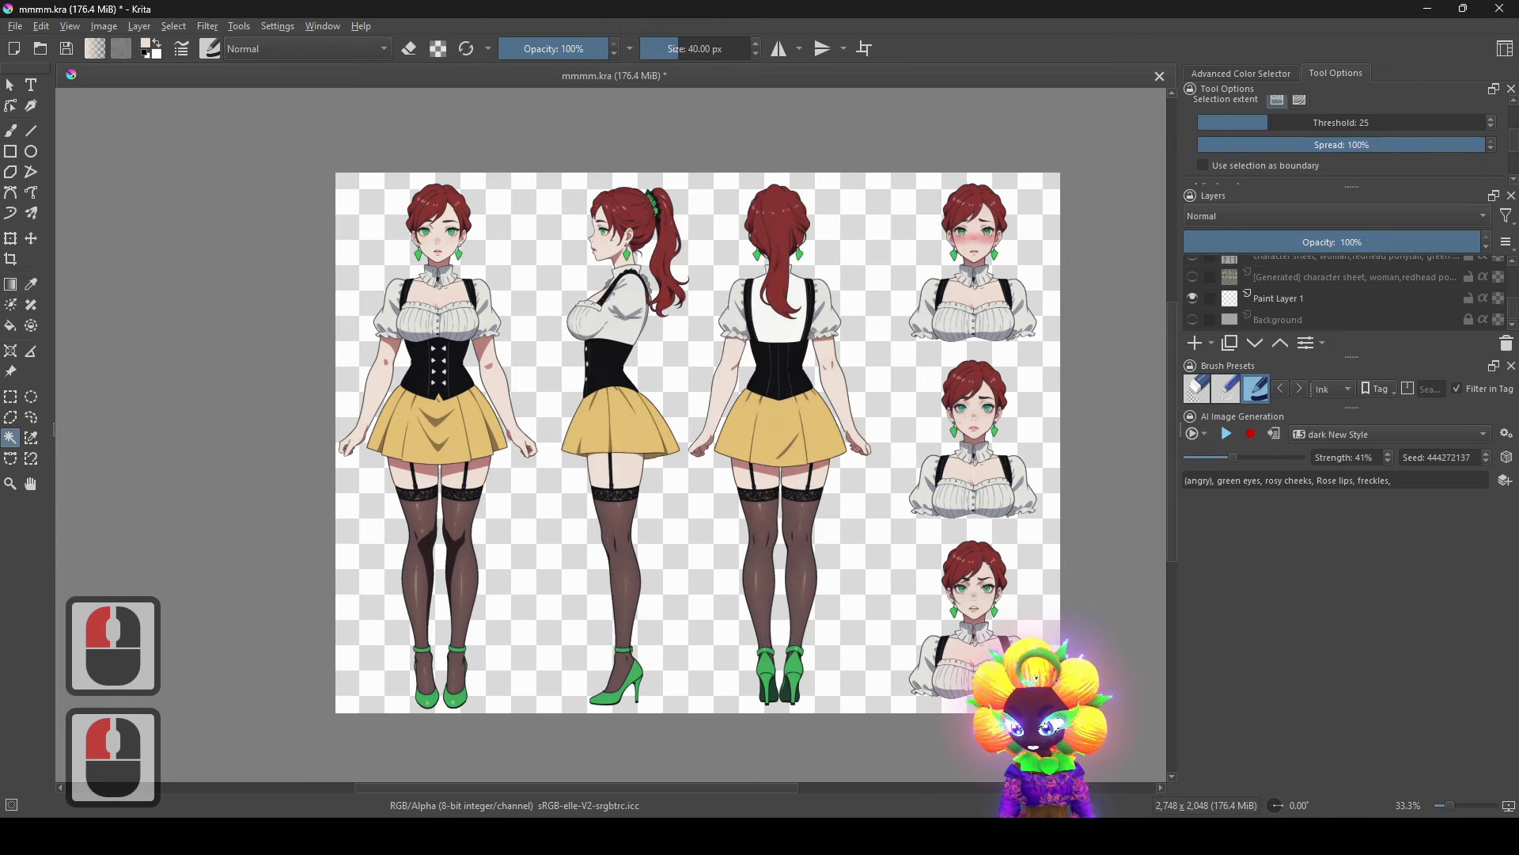
Open the exported mmmm.png in the image viewer and maximize its window to check the result.
{"action": "double_click", "coordinate": [778, 188]}
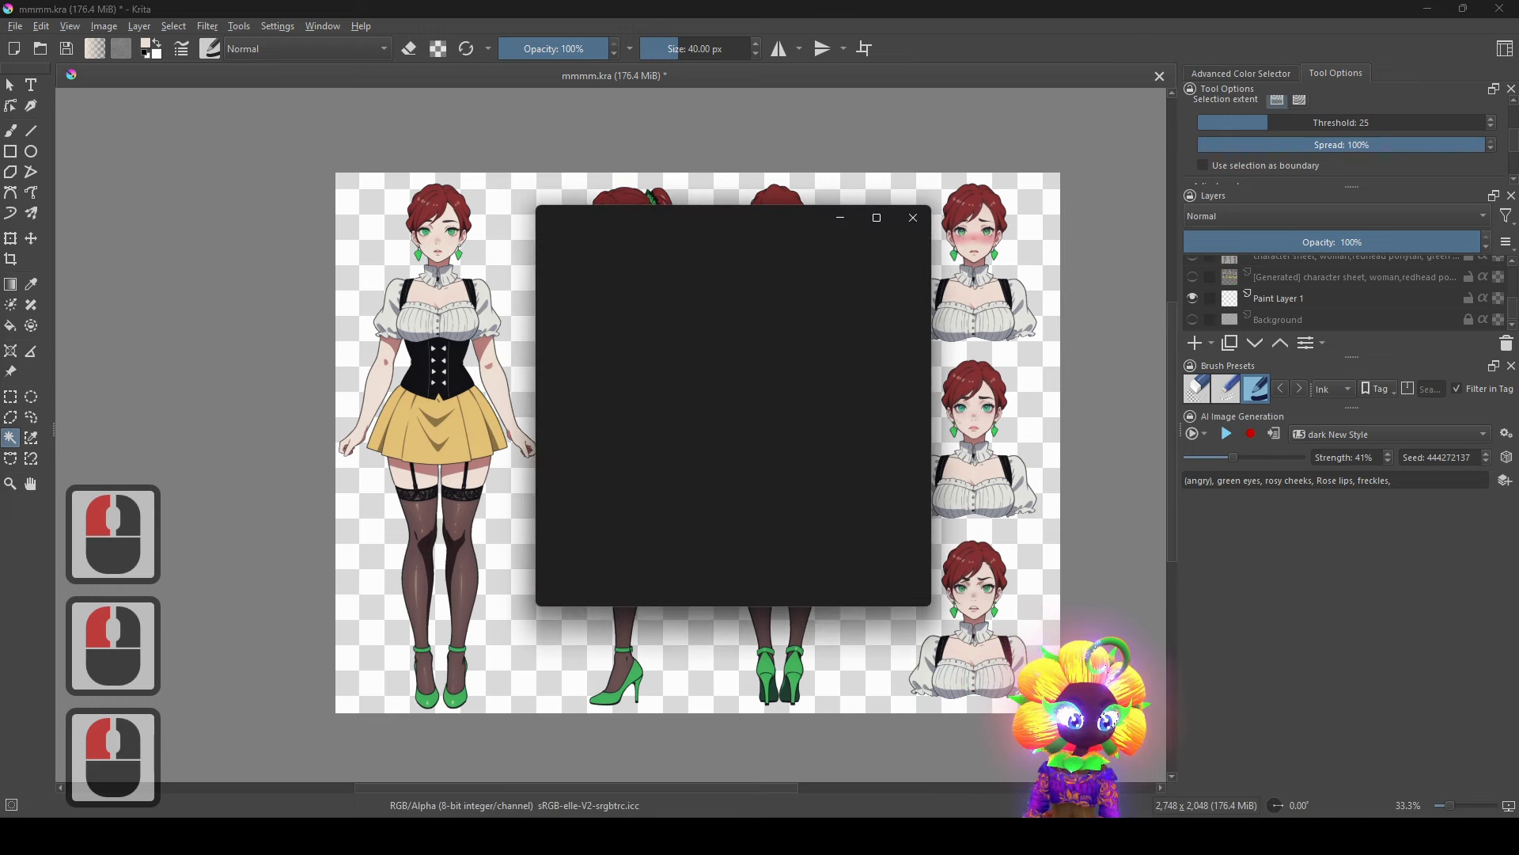
{"action": "left_click", "coordinate": [877, 218]}
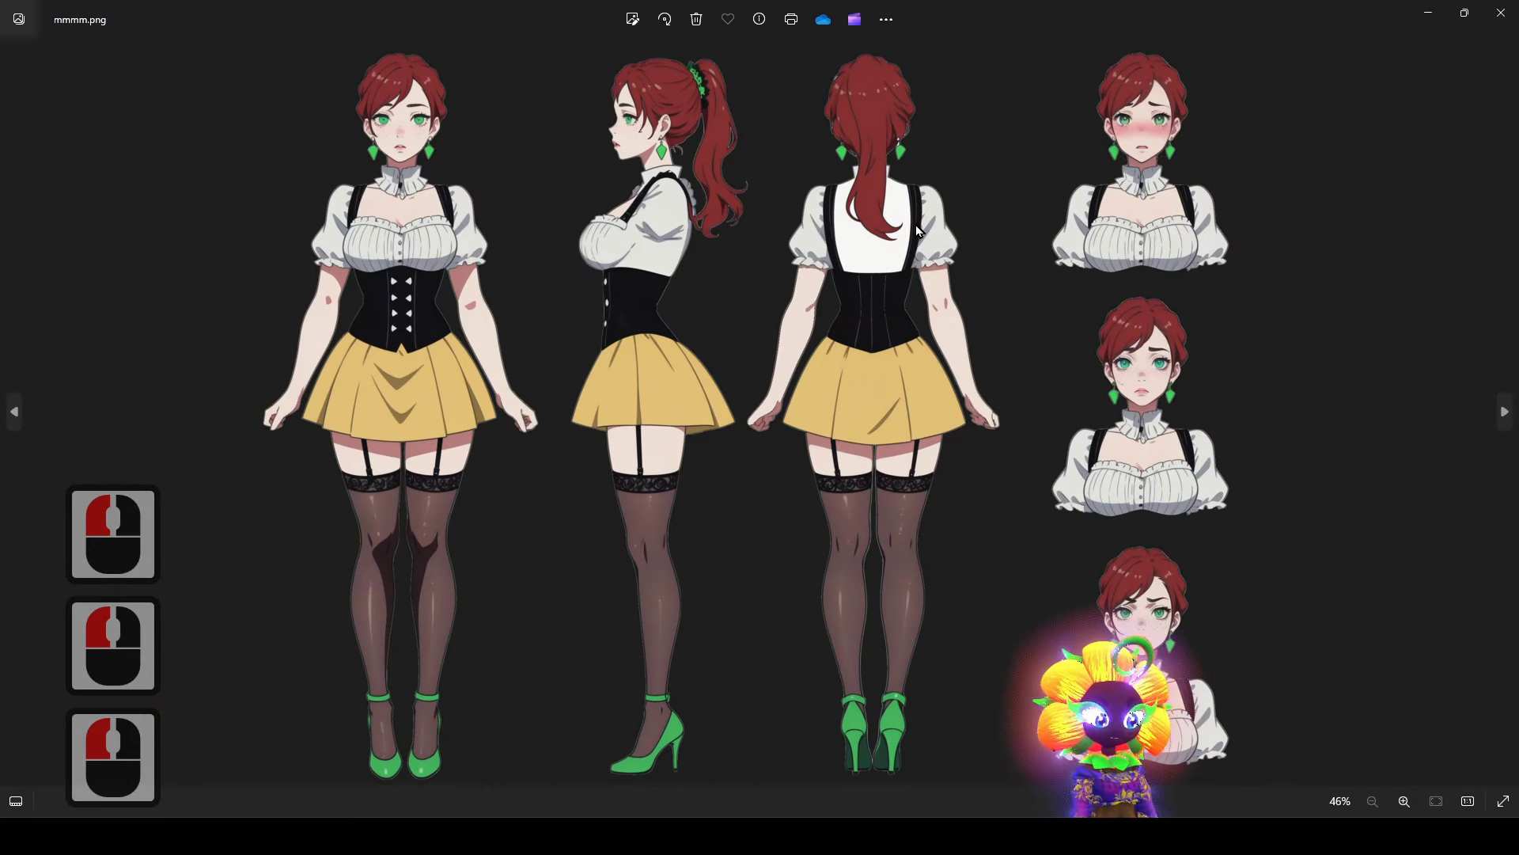